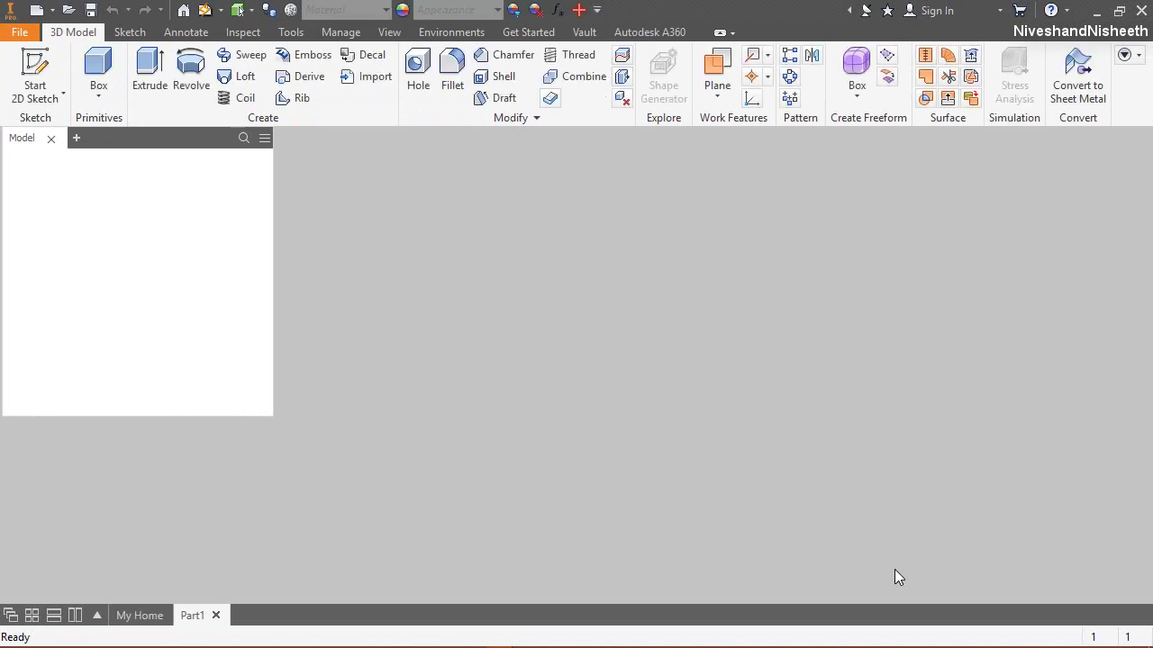
# Step: Orient the empty part to an isometric corner view with Z up and set it as the home view
pyautogui.click(895, 569)
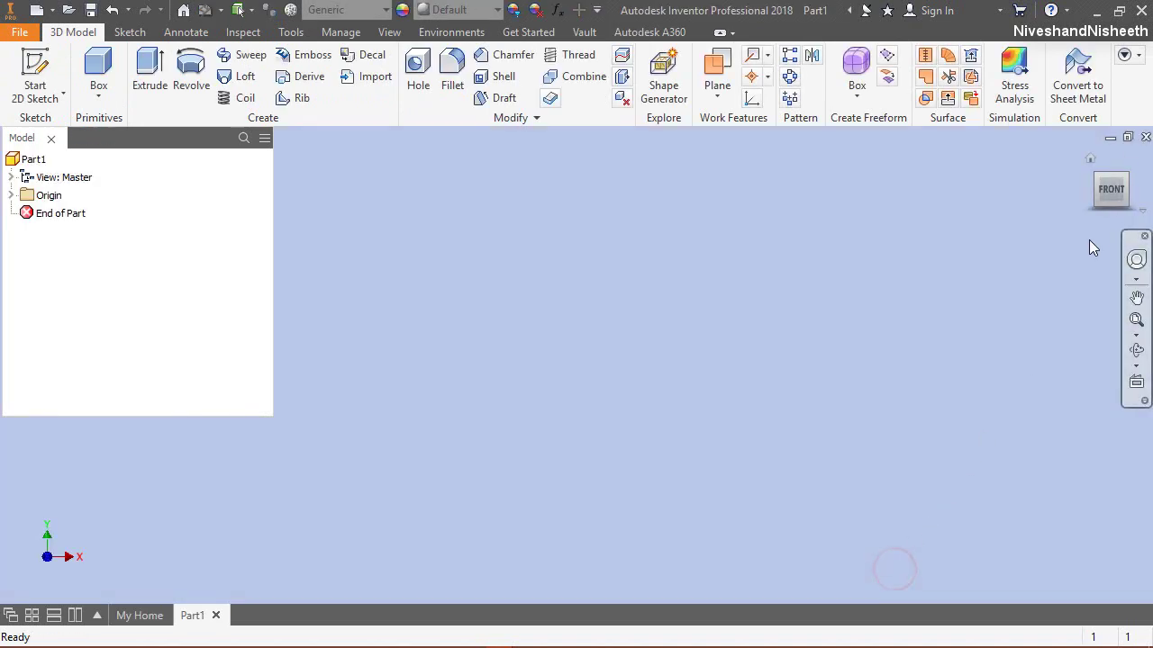
pyautogui.click(1112, 215)
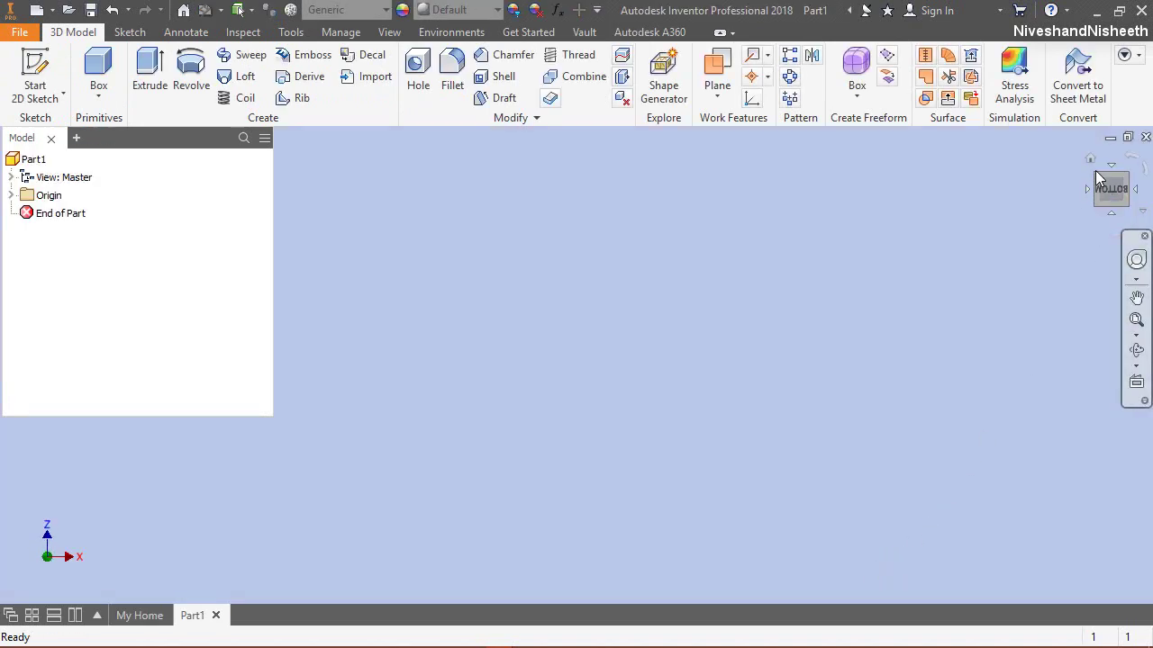
pyautogui.click(1096, 178)
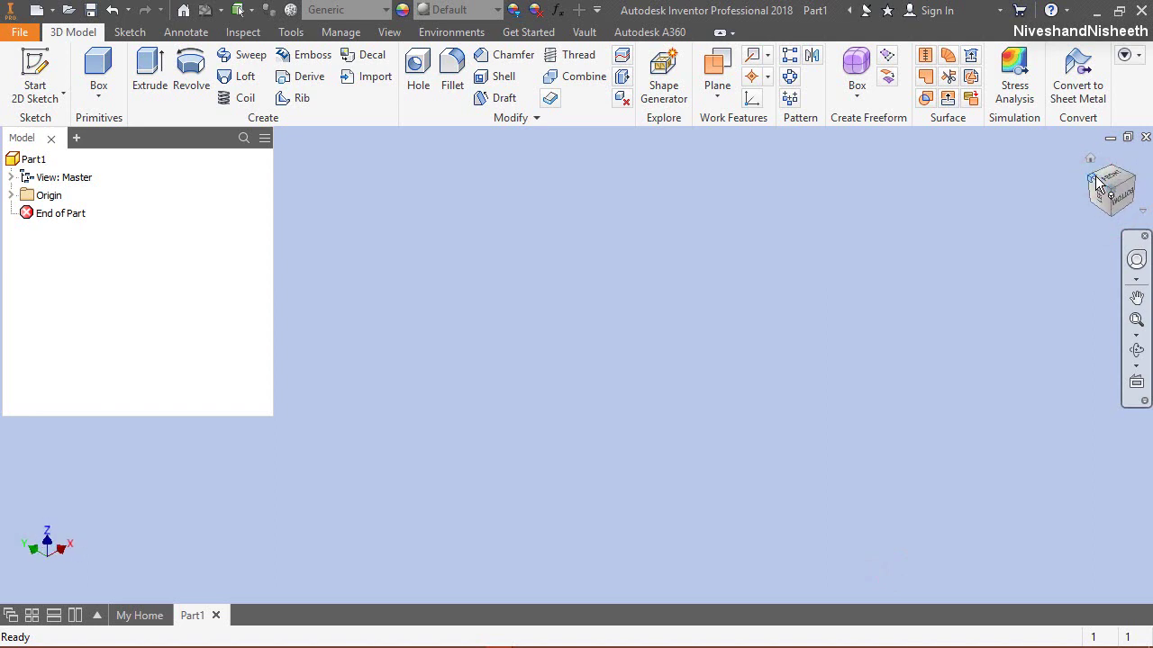
pyautogui.rightClick(1091, 169)
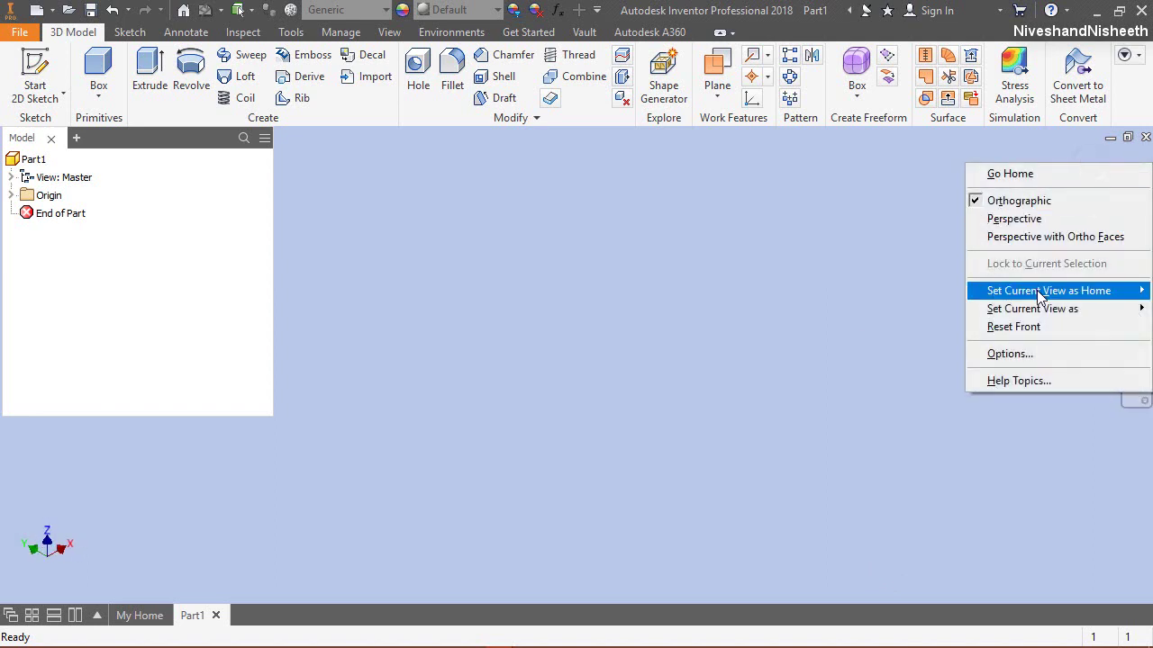
pyautogui.moveTo(1029, 291)
pyautogui.click(892, 309)
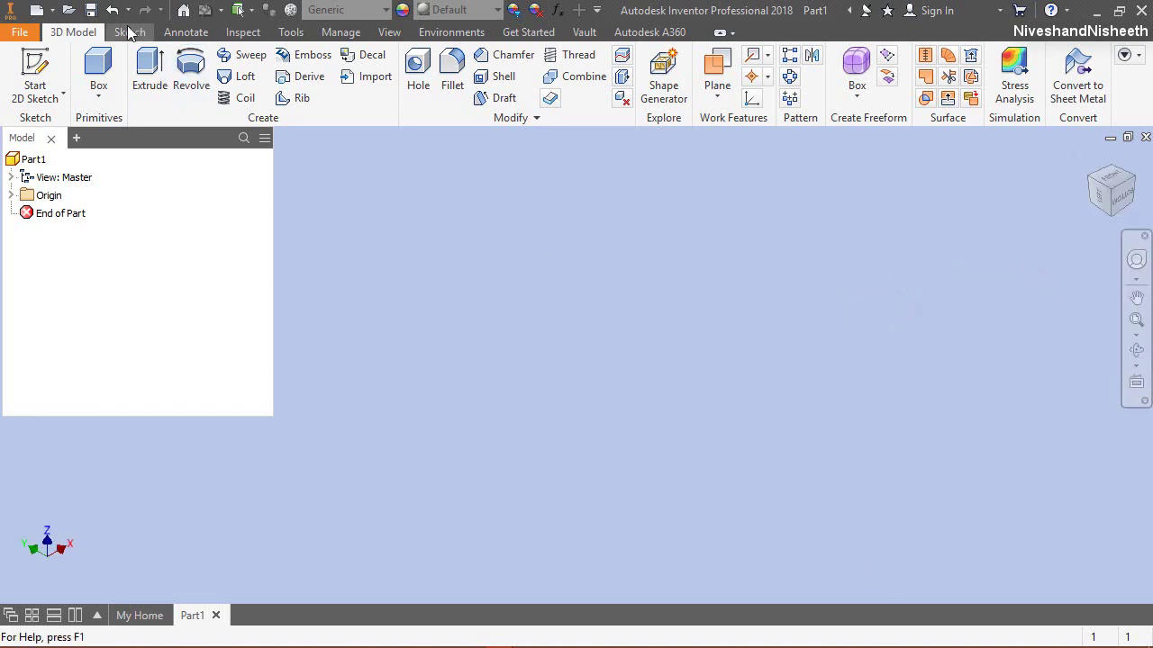
# Step: Save the part as Barrel1 in the Screw Gauge folder
pyautogui.click(90, 10)
pyautogui.doubleClick(522, 253)
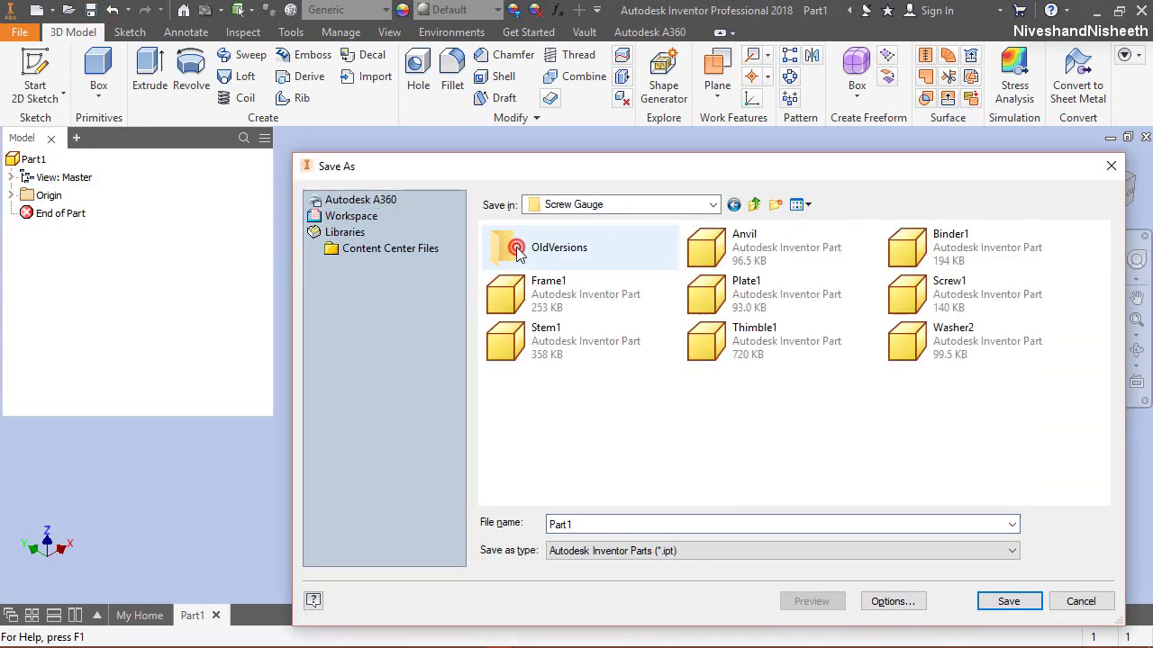
pyautogui.moveTo(545, 168); pyautogui.dragTo(460, 113)
pyautogui.doubleClick(496, 469)
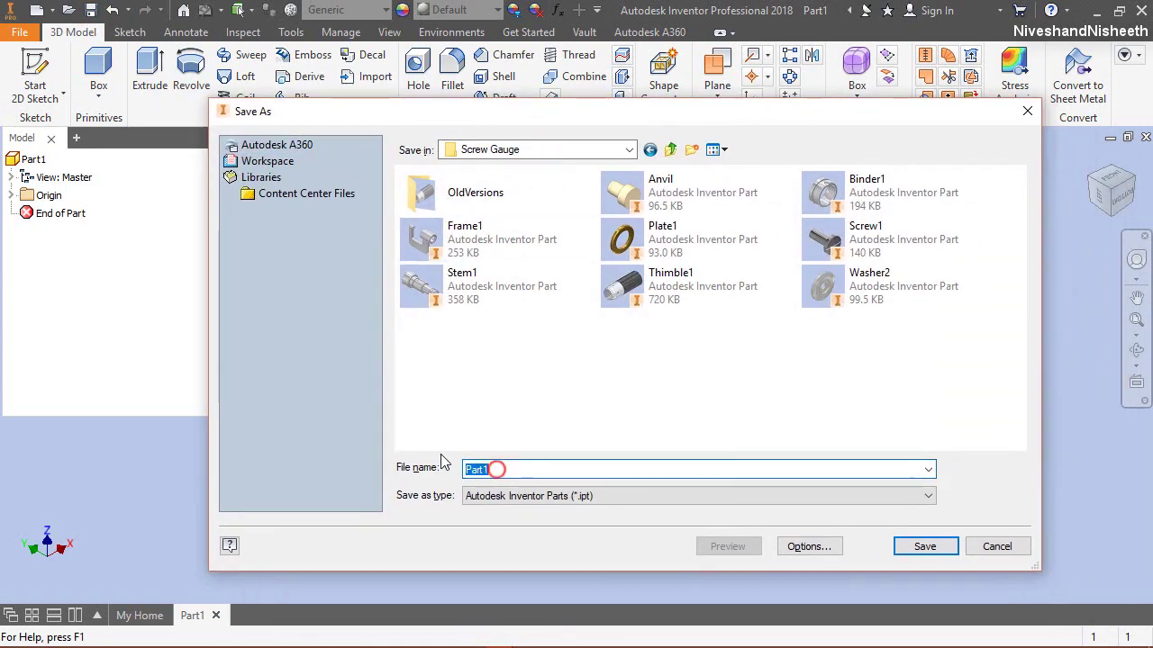
pyautogui.write('Barrel')
pyautogui.click(910, 547)
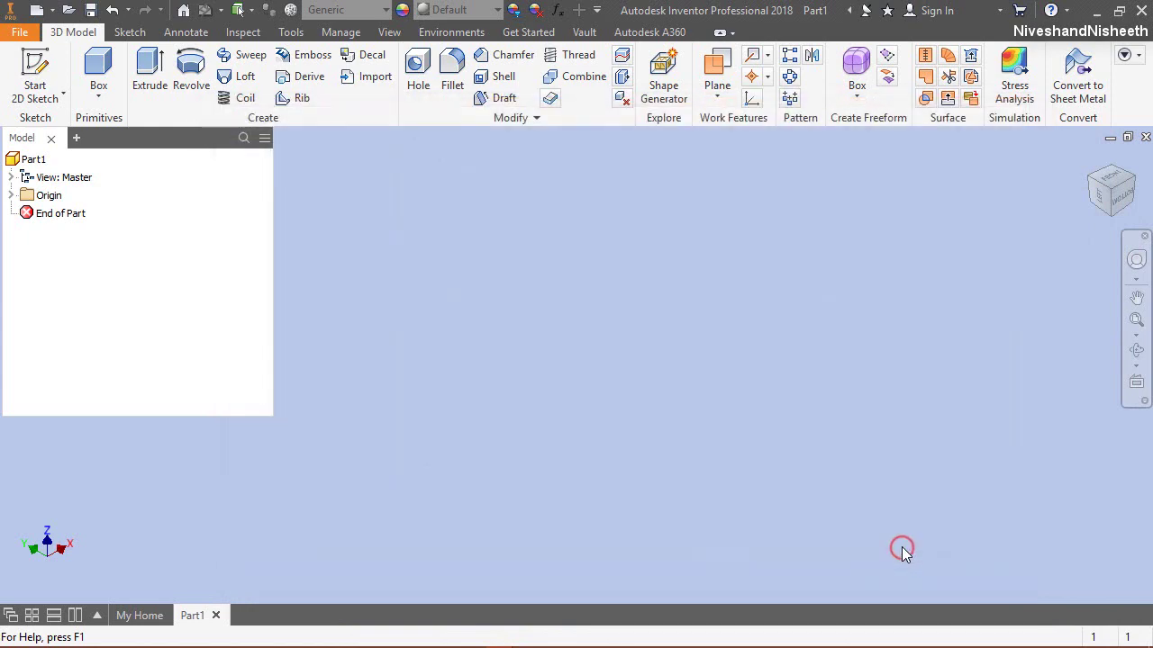
# Step: Create a 2D sketch on the YZ plane while keeping the Z-up isometric view
pyautogui.rightClick(464, 243)
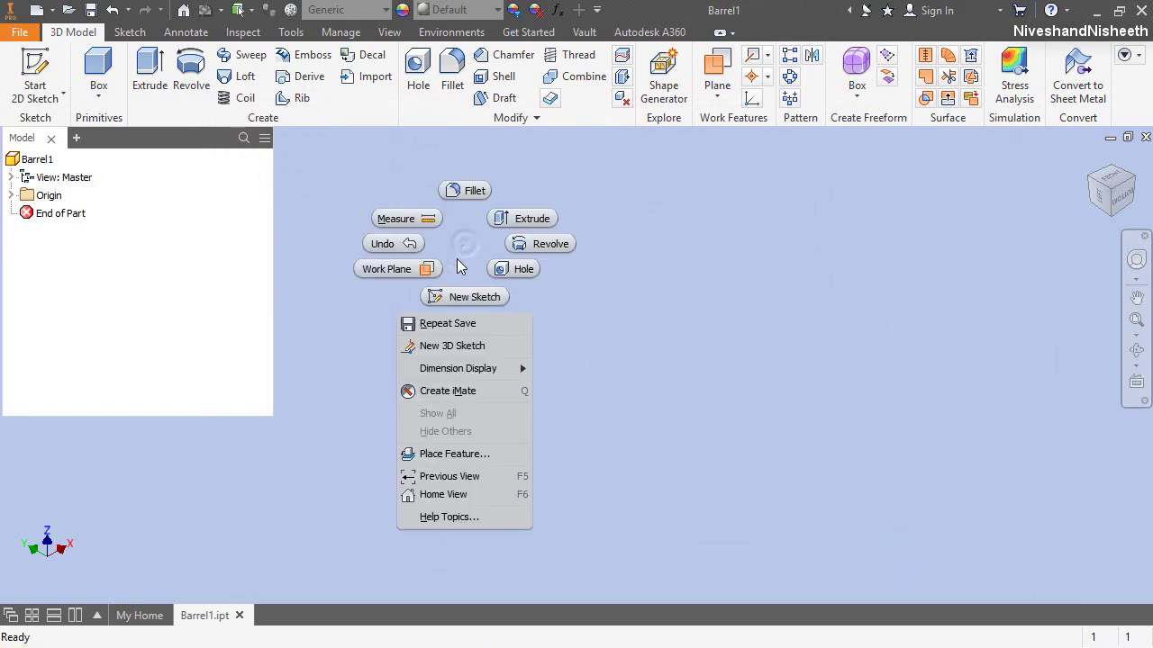
pyautogui.click(456, 301)
pyautogui.rightClick(383, 249)
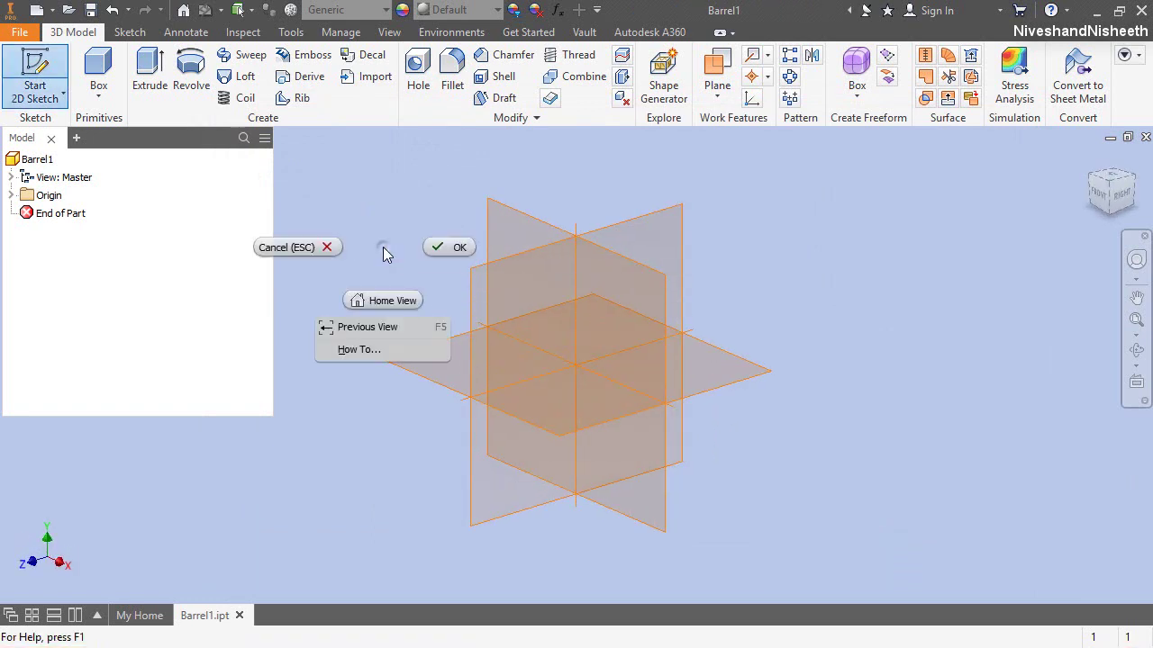
pyautogui.click(373, 328)
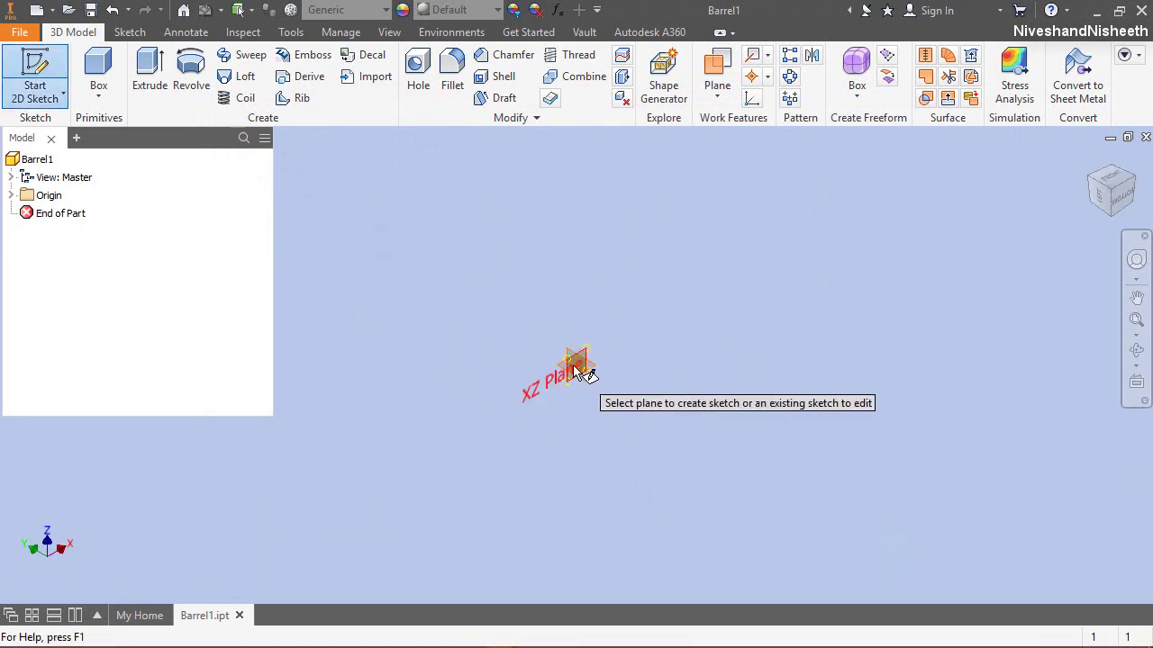
pyautogui.click(565, 270)
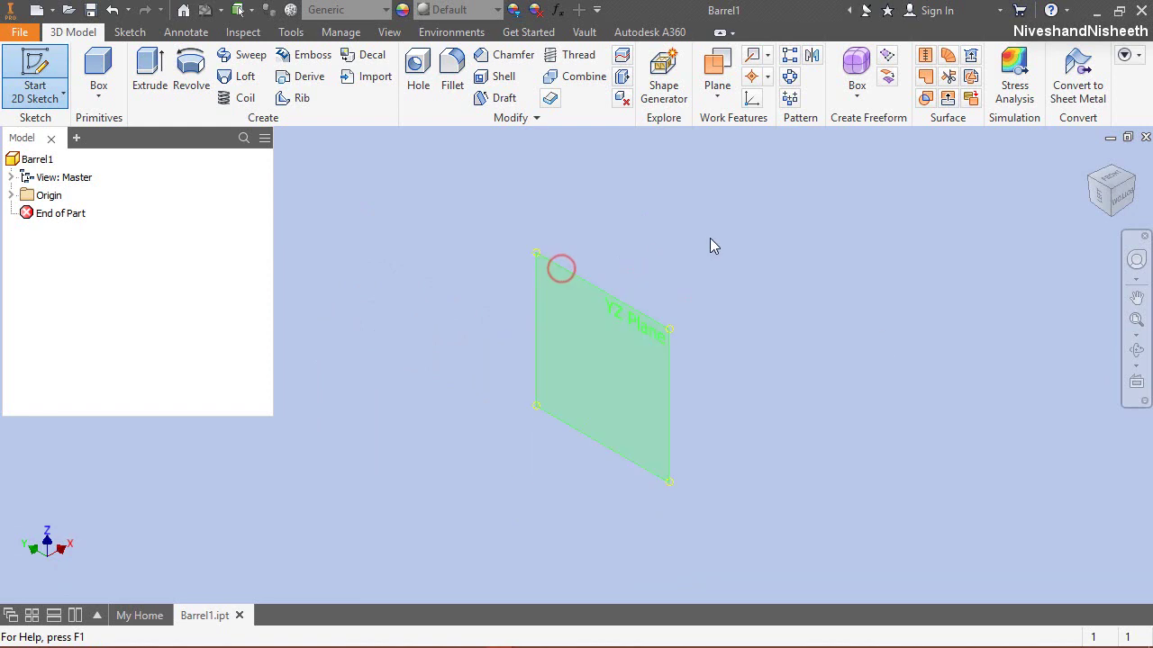
# Step: Draw a center point circle of 13.8 mm diameter at the sketch origin
pyautogui.rightClick(710, 239)
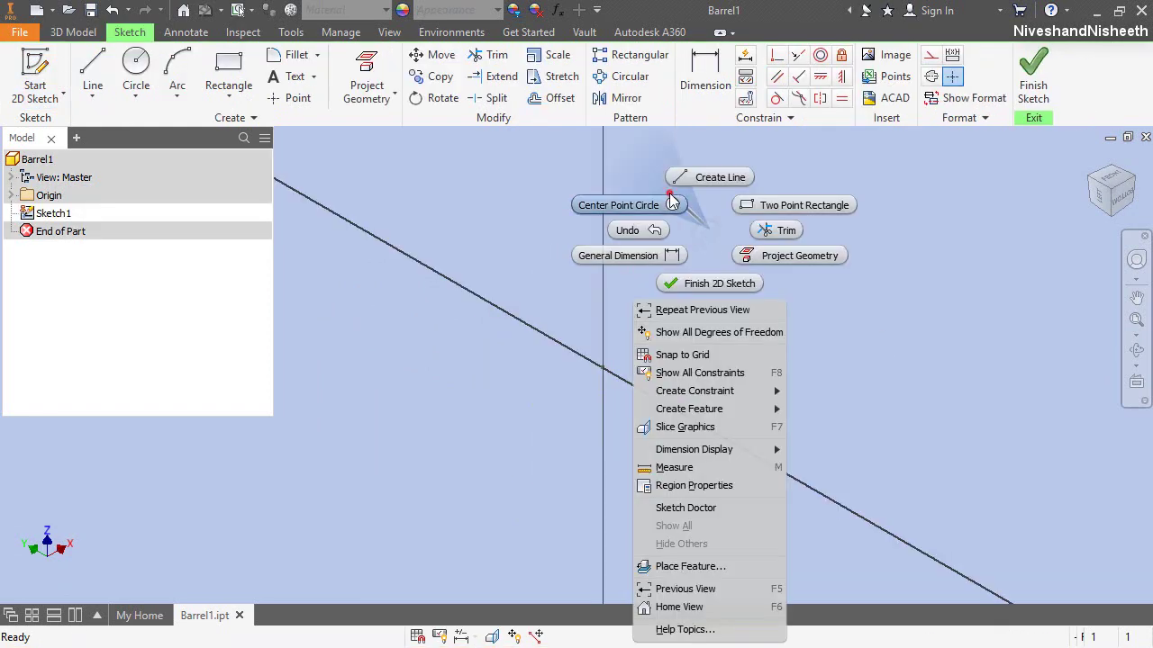
pyautogui.click(627, 203)
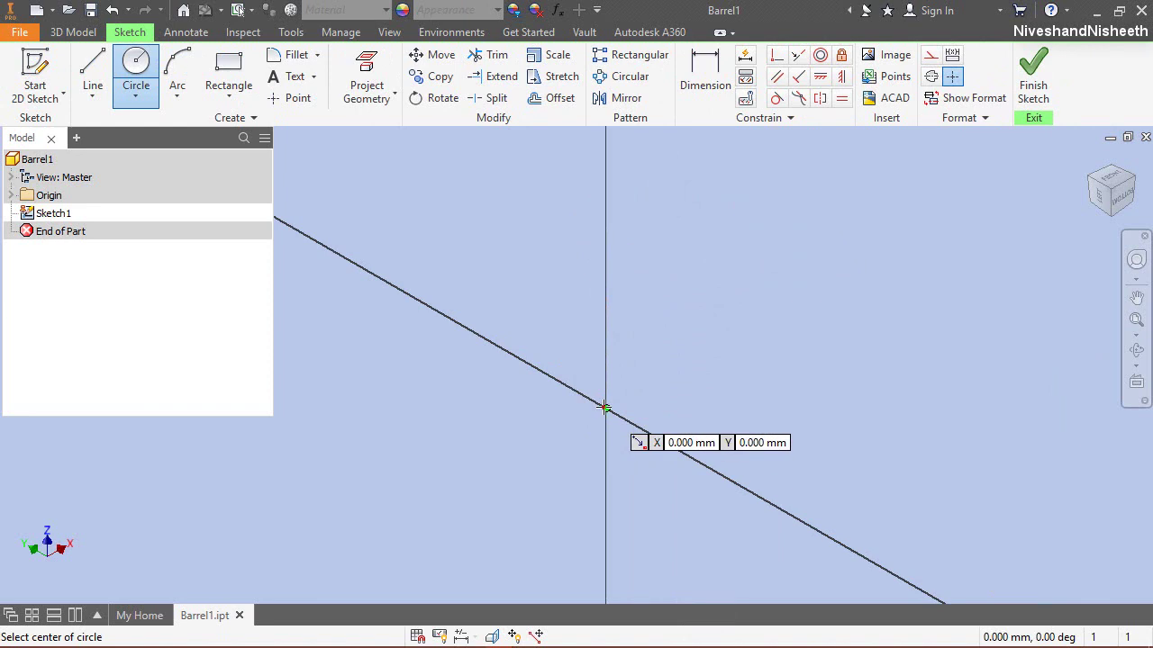
pyautogui.click(605, 407)
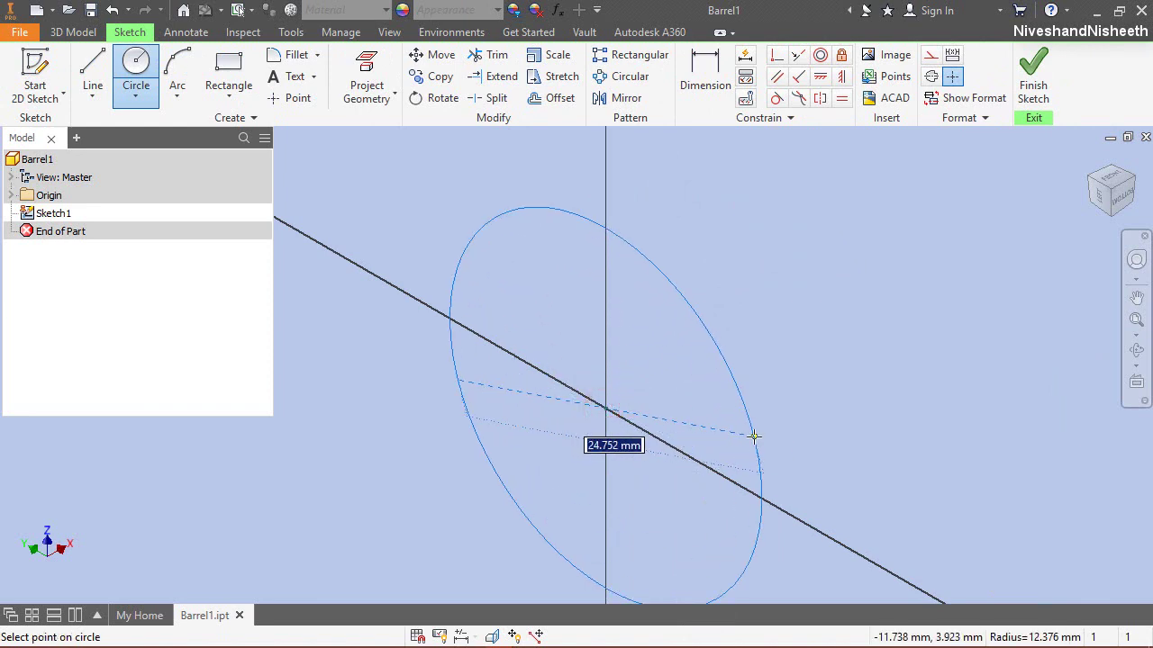
pyautogui.write('1')
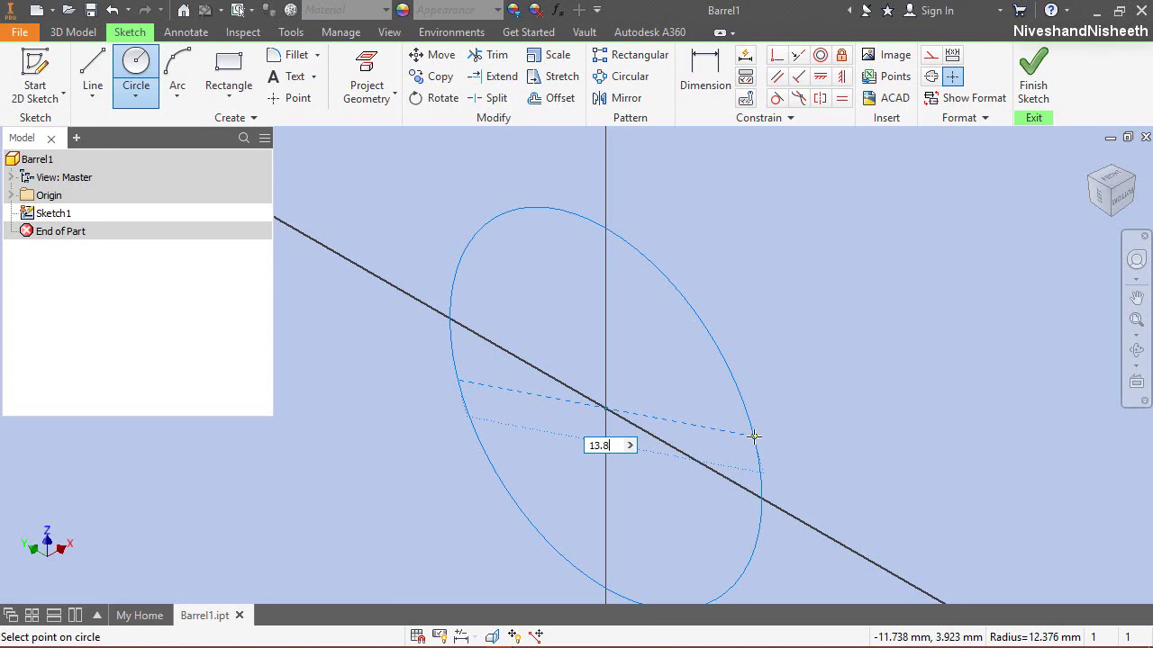
pyautogui.write('3.8')
pyautogui.press('Return')
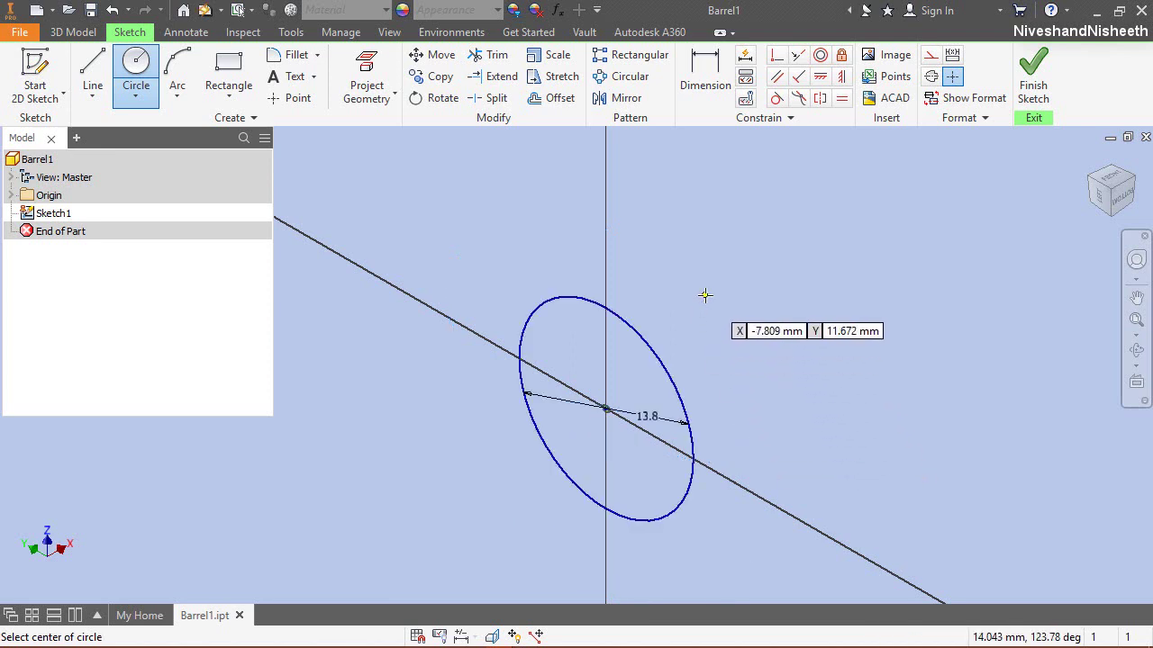
# Step: Draw a second circle about 10.2 mm in diameter, concentric inside the 13.8 mm circle
pyautogui.rightClick(705, 295)
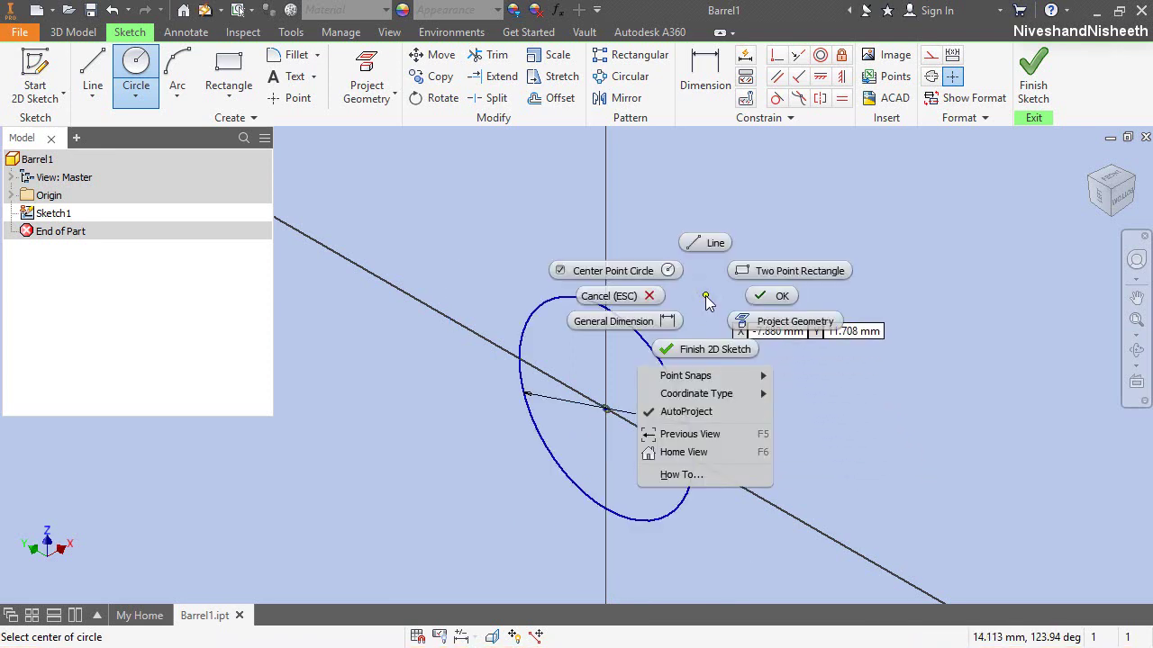
pyautogui.click(669, 202)
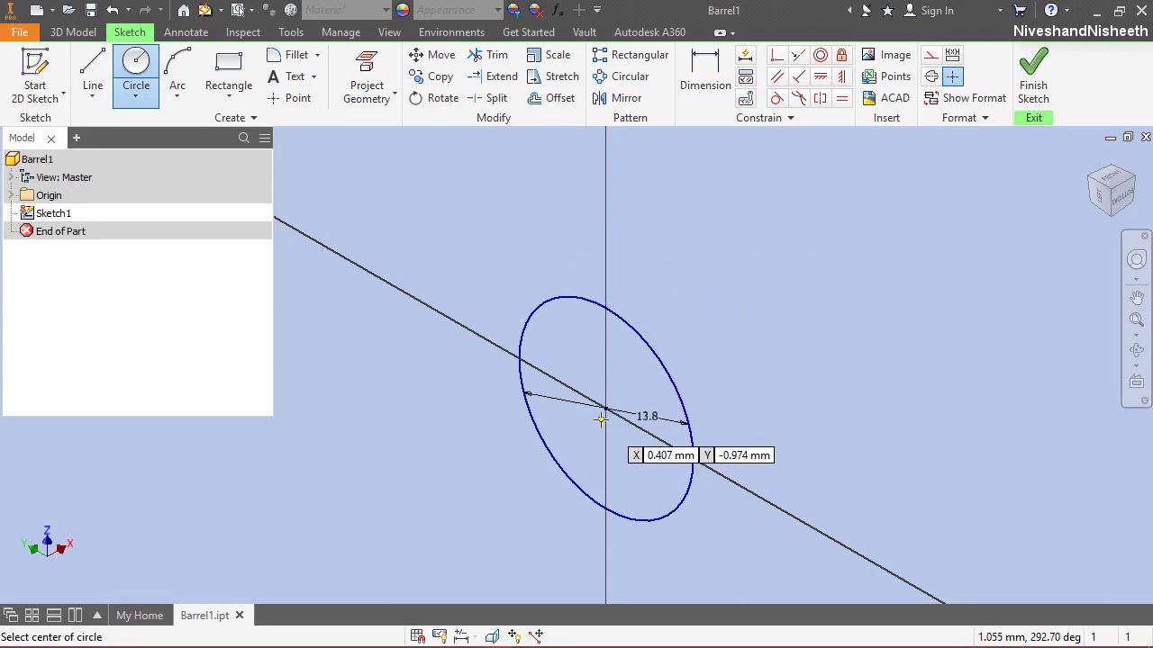
pyautogui.click(605, 409)
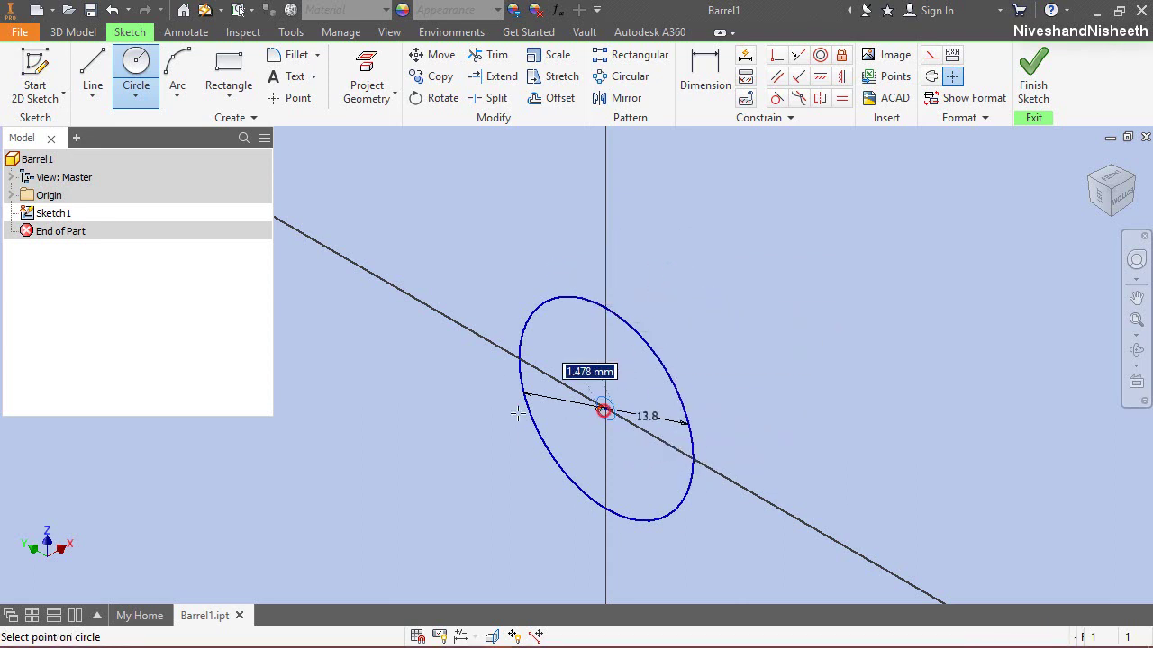
pyautogui.click(560, 434)
pyautogui.rightClick(720, 216)
pyautogui.click(778, 216)
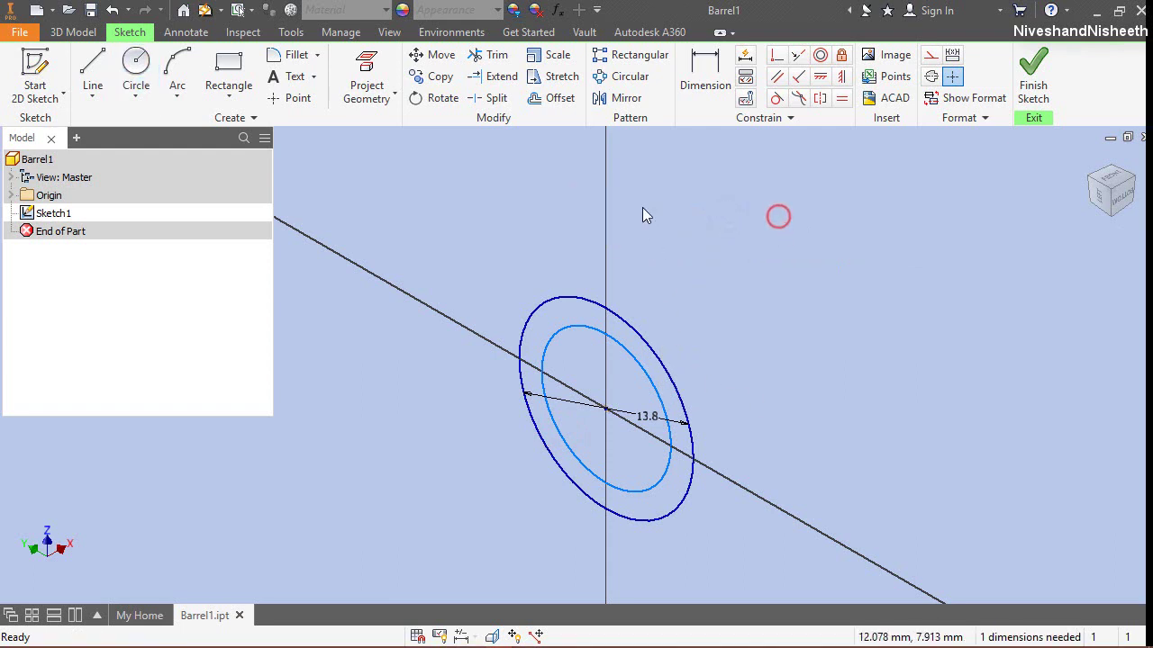
# Step: Dimension the inner circle's diameter as 12.44 mm and finish the sketch
pyautogui.click(702, 72)
pyautogui.click(573, 328)
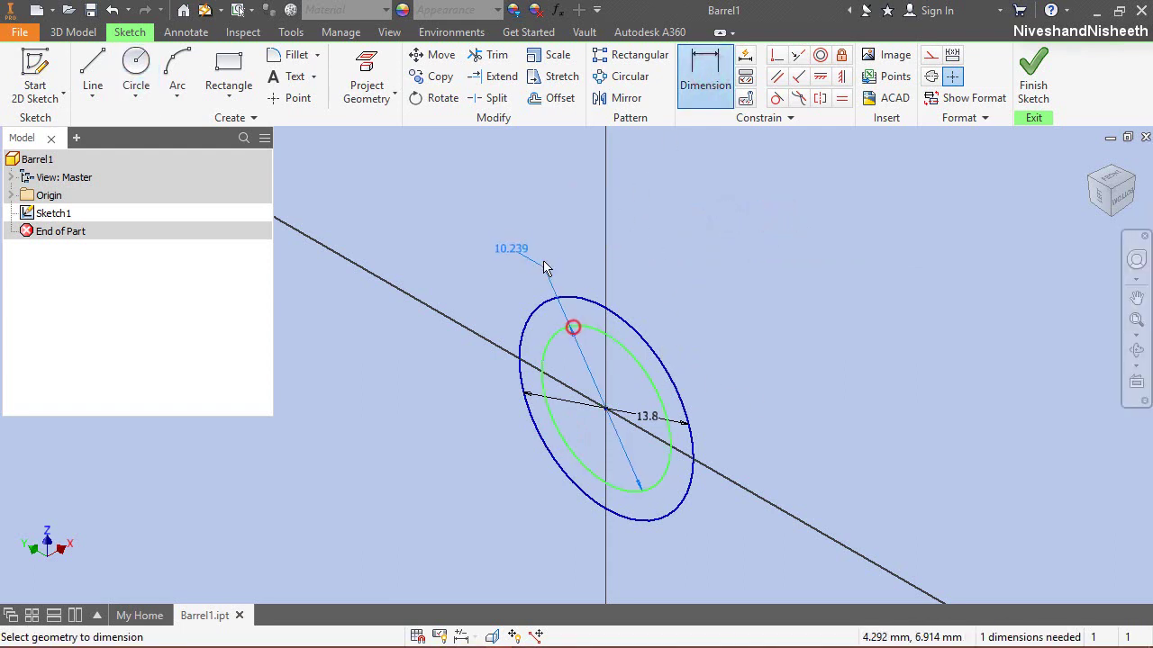
pyautogui.click(544, 268)
pyautogui.write('12.44')
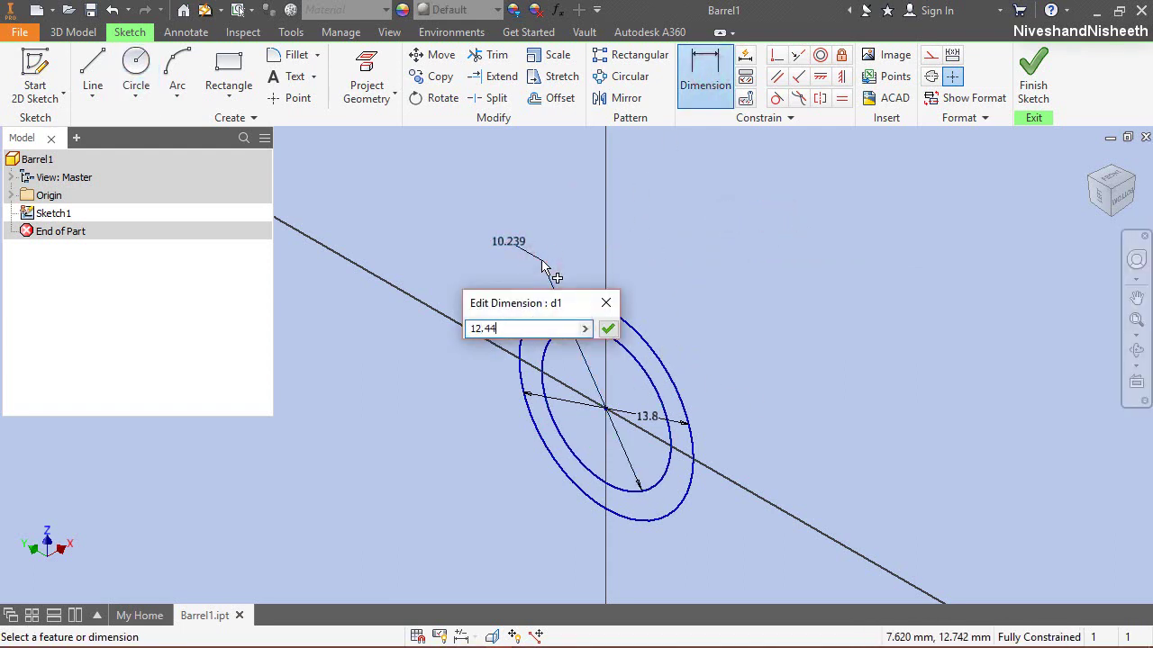
pyautogui.press('Return')
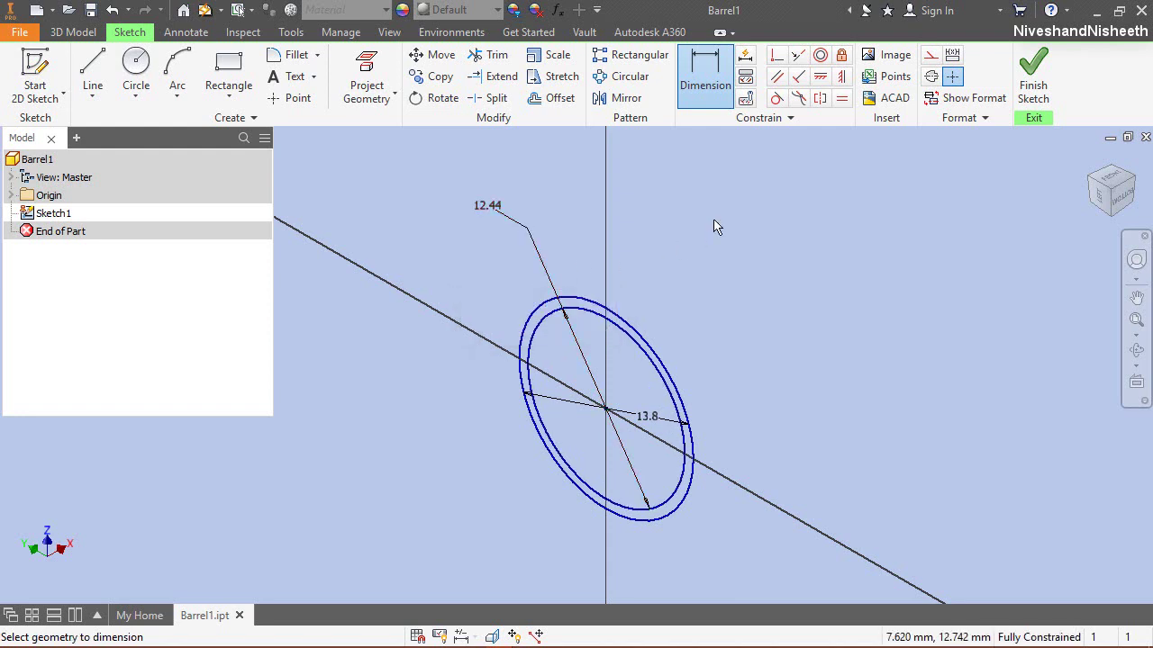
pyautogui.rightClick(712, 219)
pyautogui.click(715, 272)
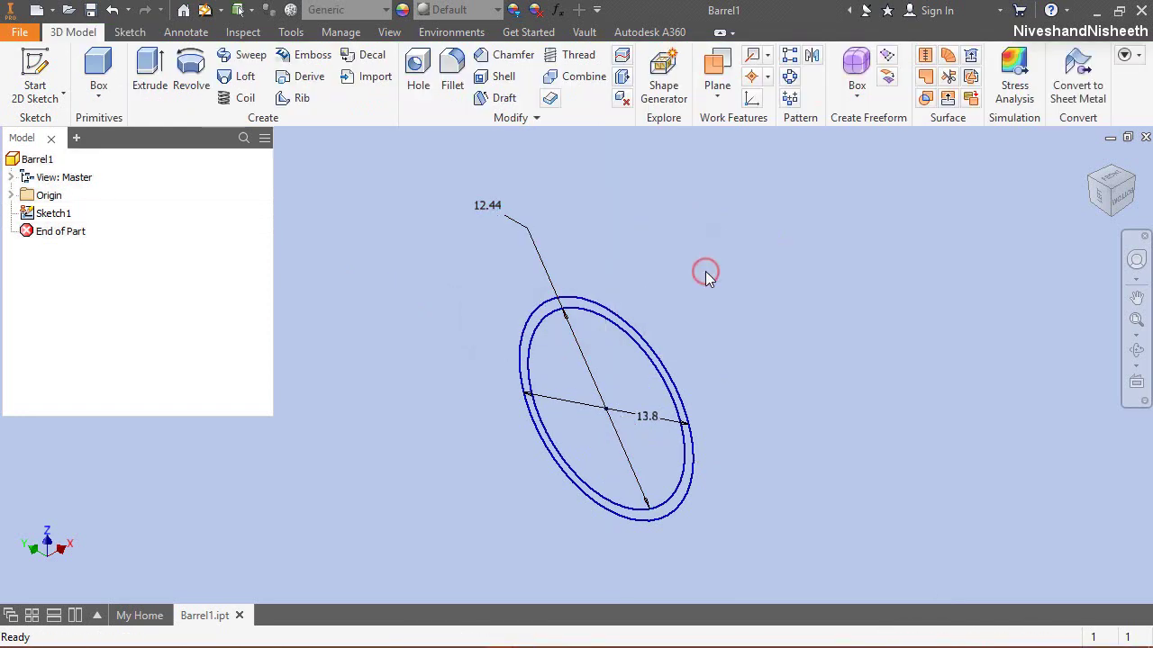
# Step: Extrude the ring between the two circles 36.5 mm as a new solid
pyautogui.click(149, 76)
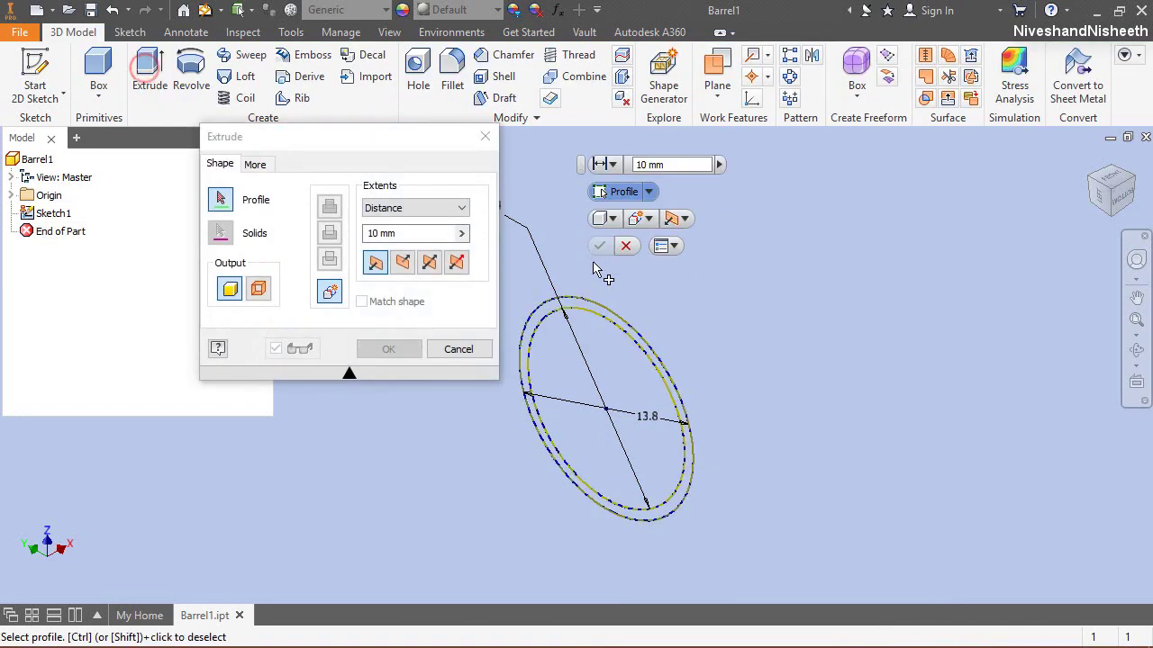
pyautogui.click(605, 308)
pyautogui.click(424, 234)
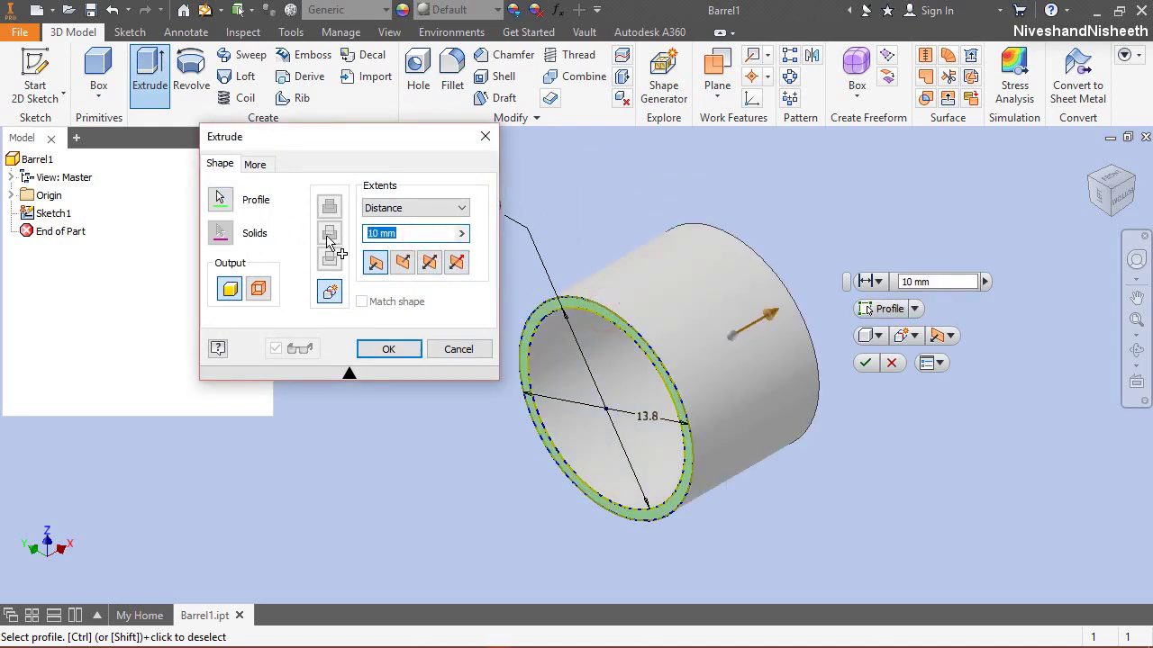
pyautogui.write('36.5')
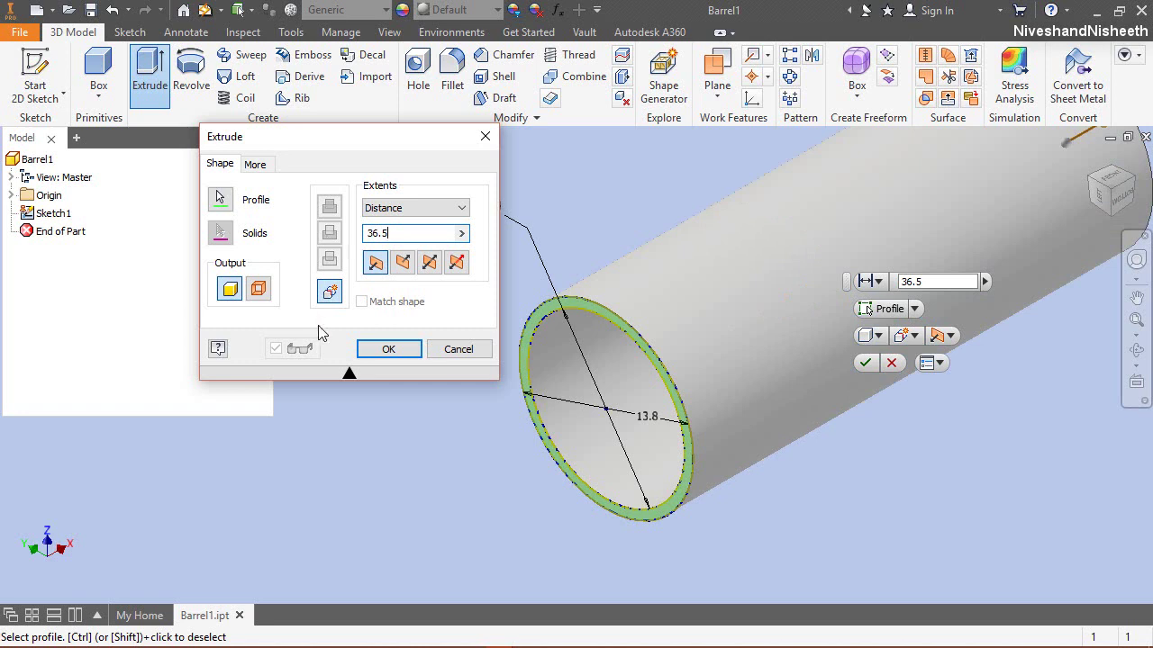
pyautogui.click(383, 360)
pyautogui.click(1137, 319)
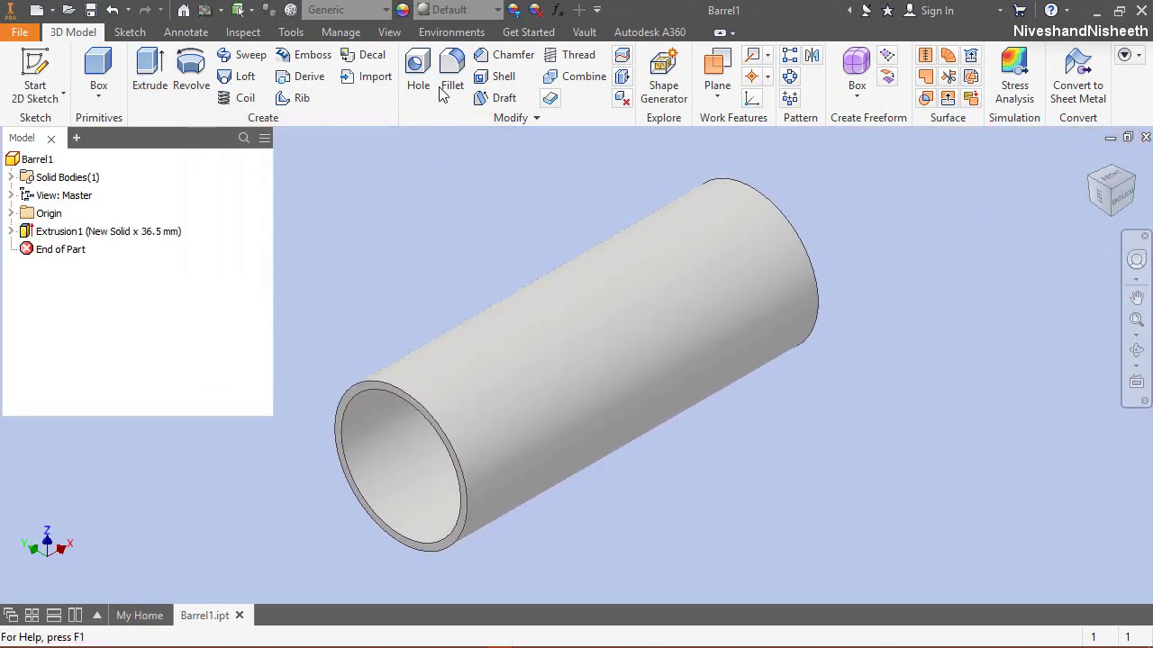
# Step: Apply the Aluminum - Polished appearance to the tube
pyautogui.click(462, 9)
pyautogui.scroll(10, 495, 225)
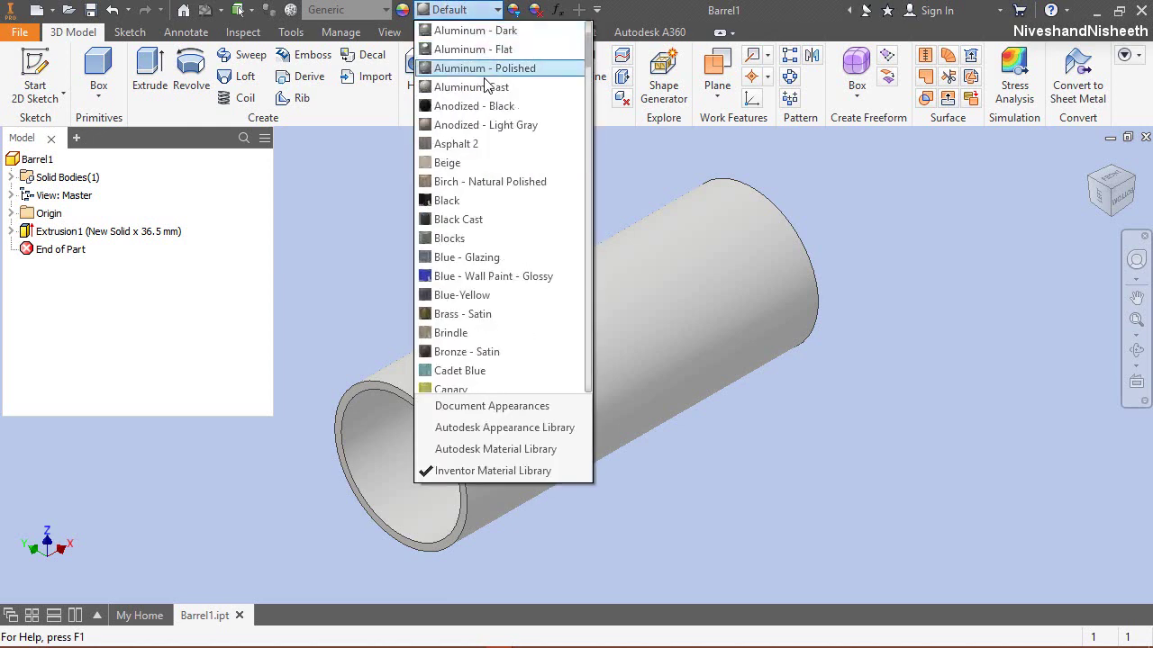
pyautogui.click(487, 72)
pyautogui.click(490, 216)
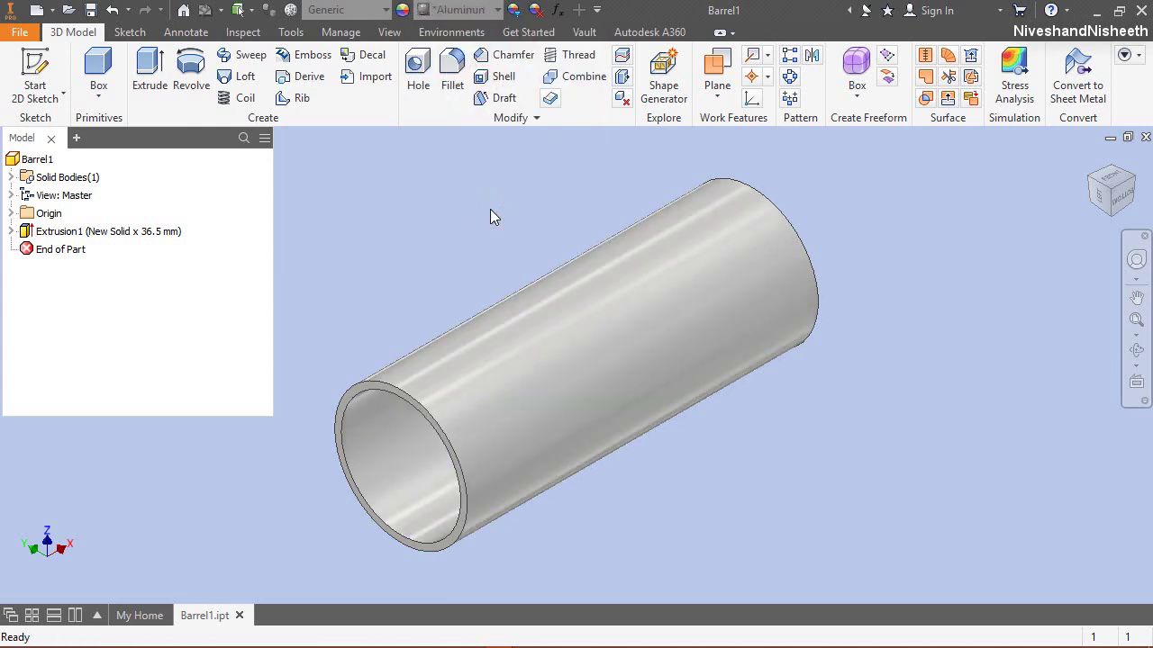
pyautogui.click(510, 189)
# Step: Create a work plane through the X axis at 60° to the XZ plane
pyautogui.click(720, 61)
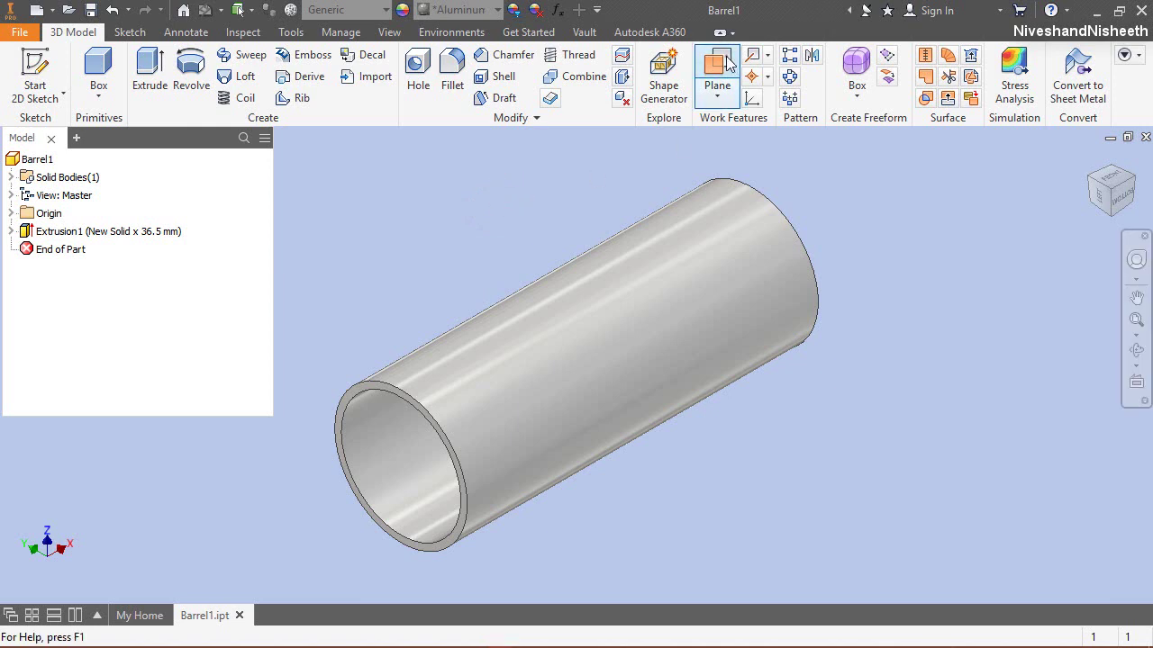
pyautogui.click(12, 213)
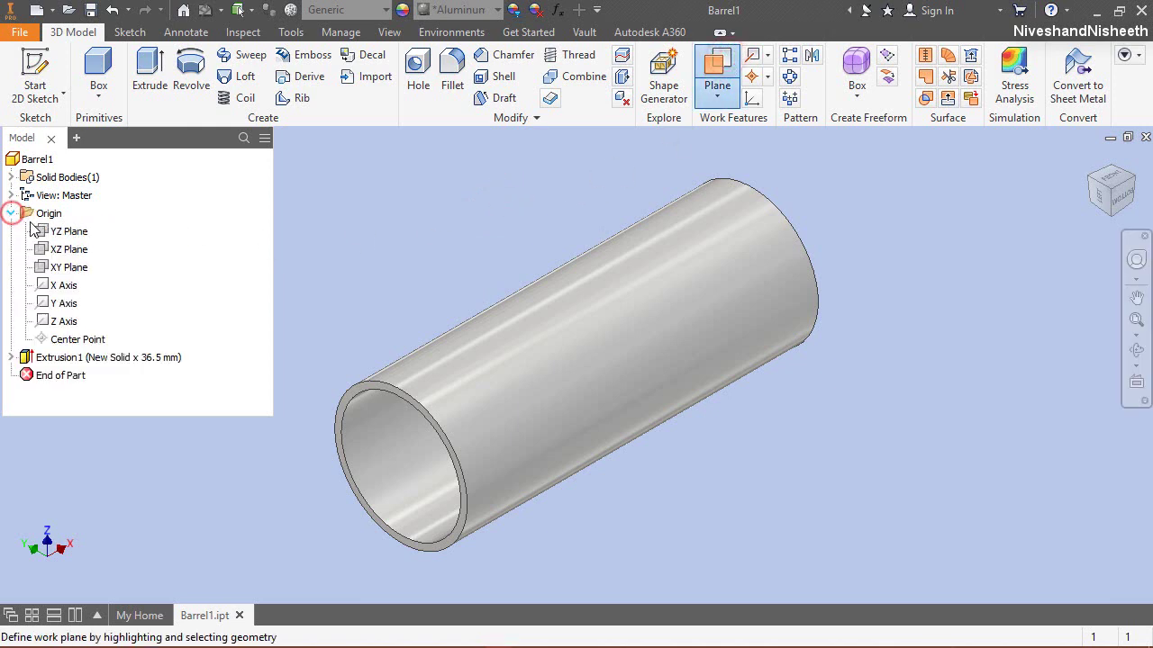
pyautogui.click(70, 286)
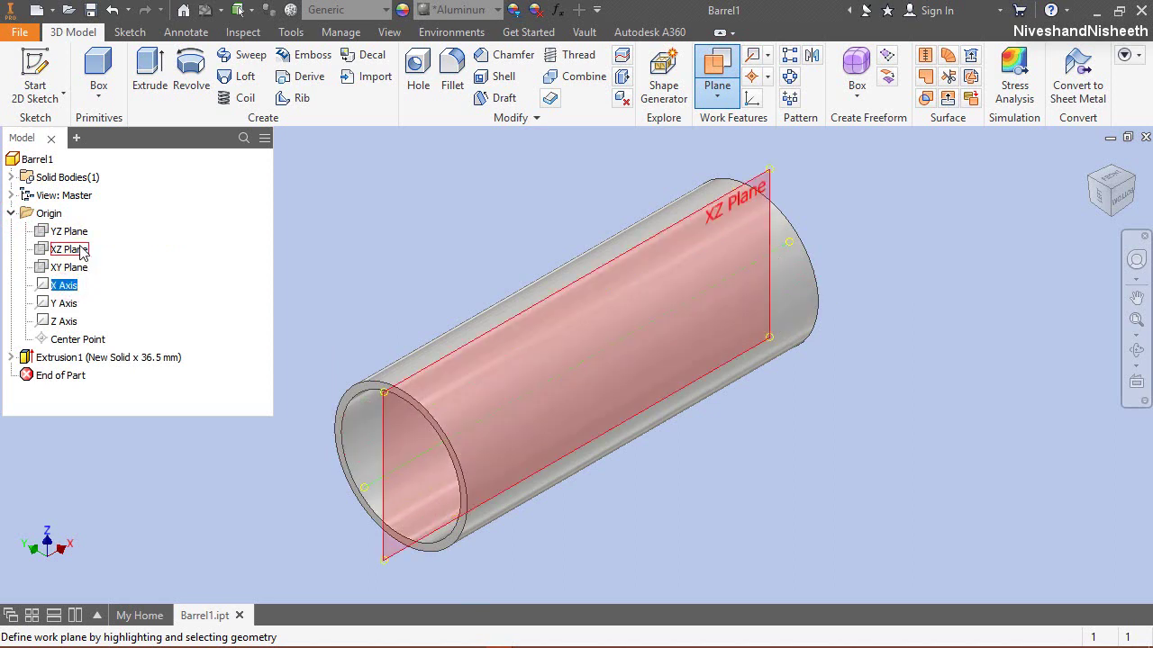
pyautogui.click(79, 250)
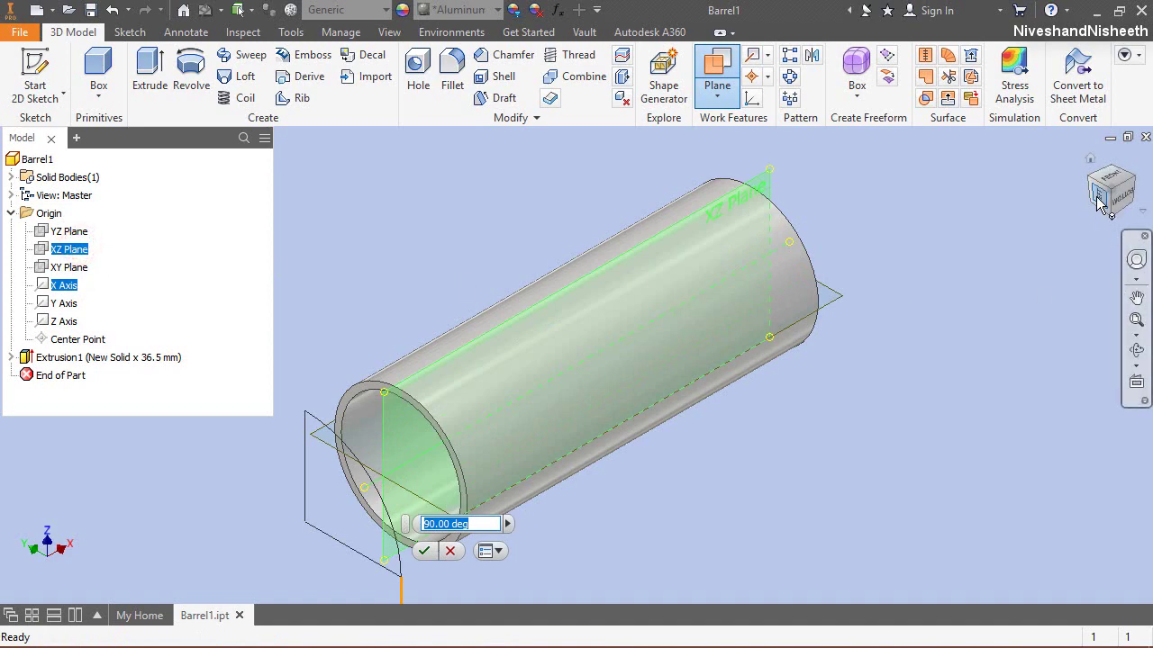
pyautogui.click(1098, 203)
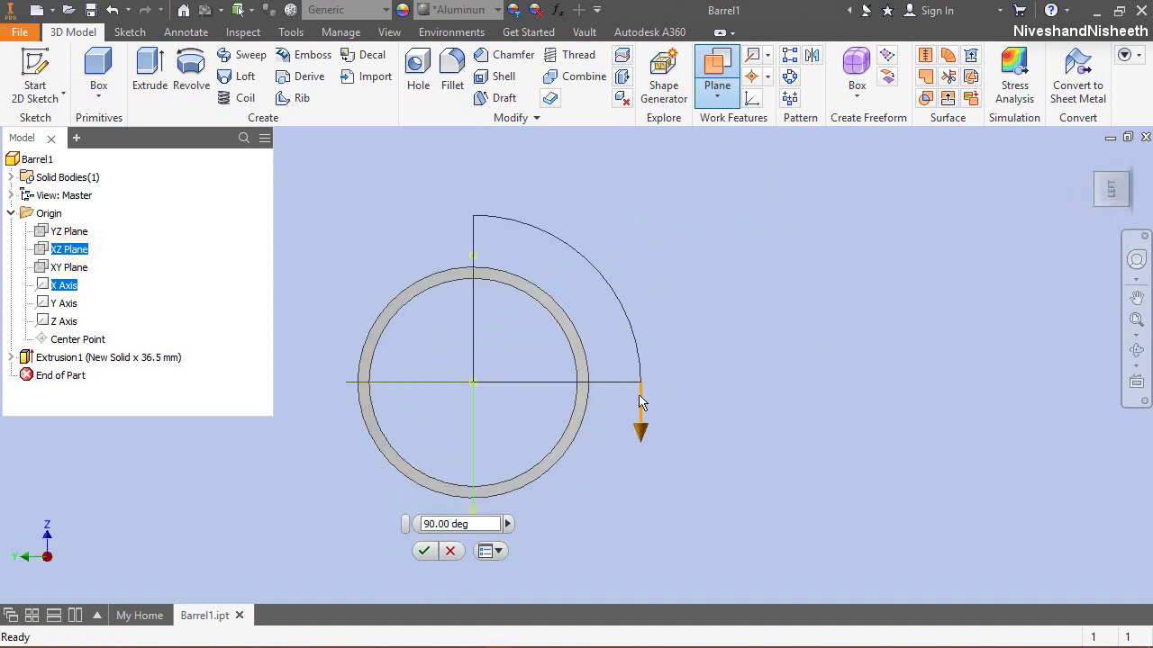
pyautogui.moveTo(648, 438); pyautogui.dragTo(601, 269)
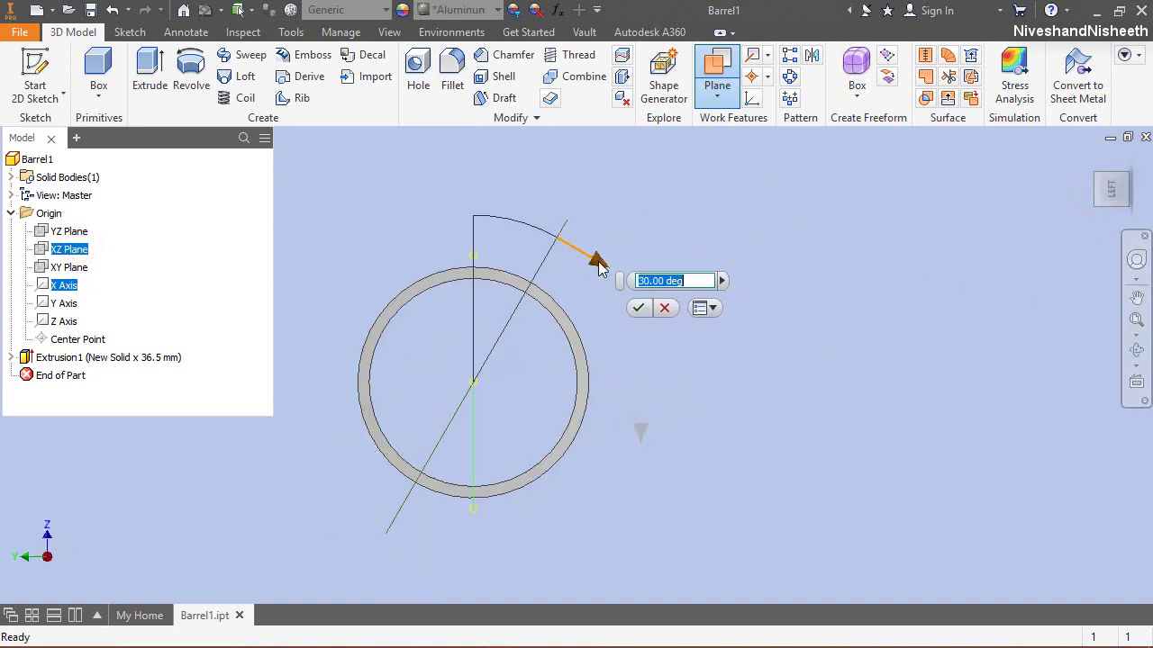
pyautogui.write('6')
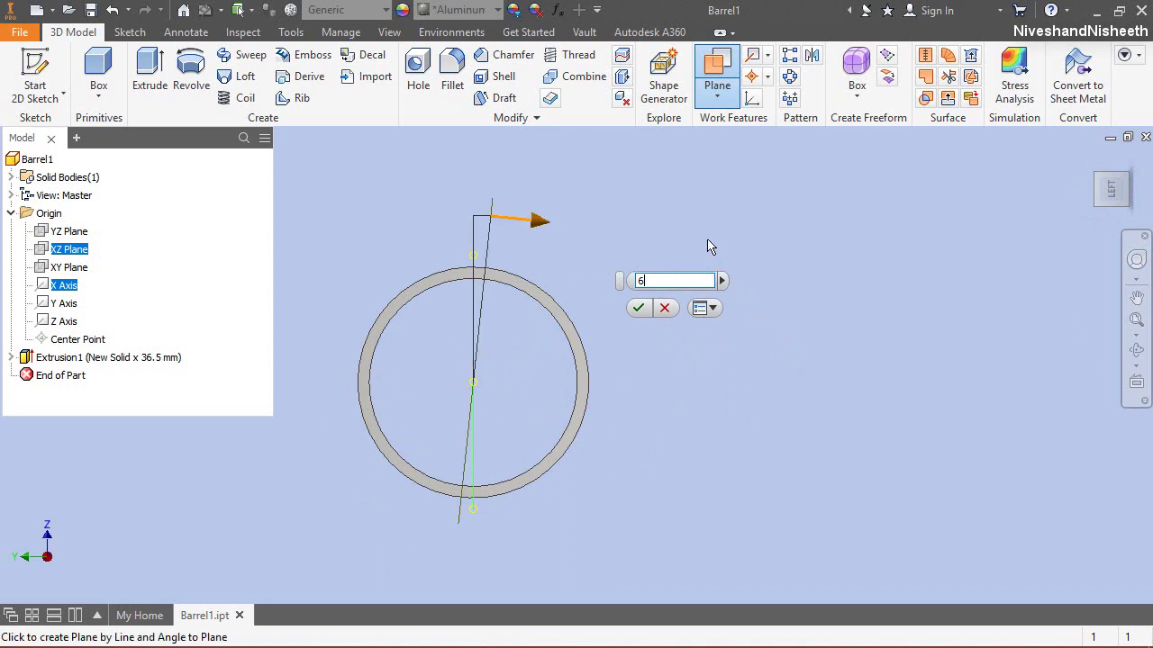
pyautogui.write('0')
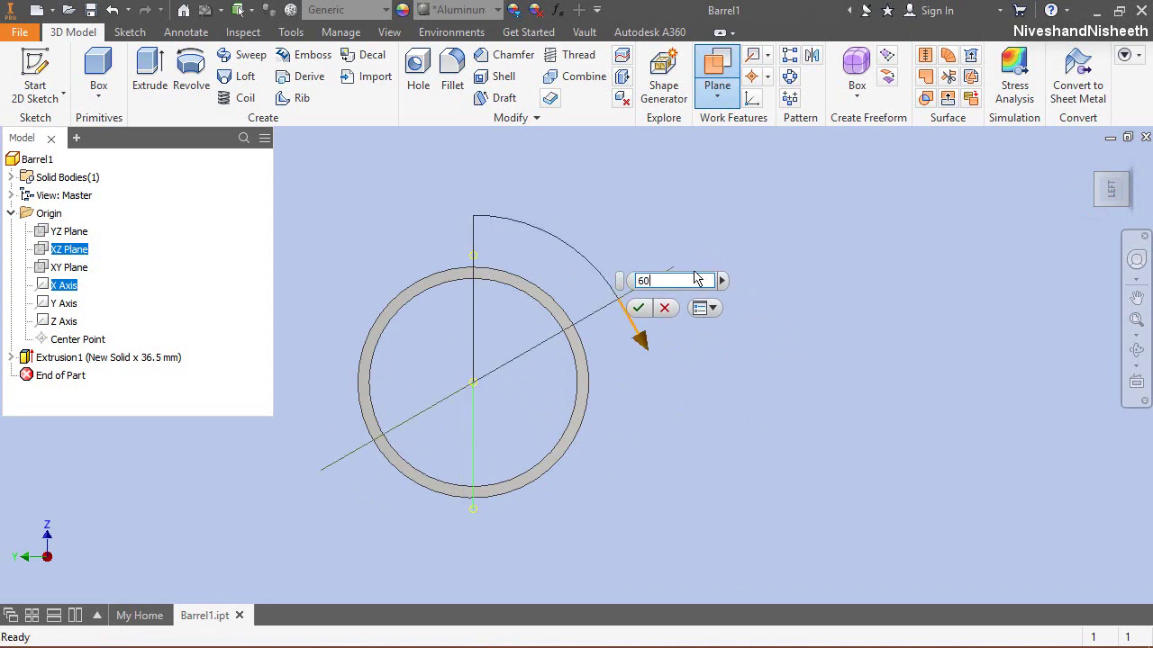
pyautogui.click(638, 308)
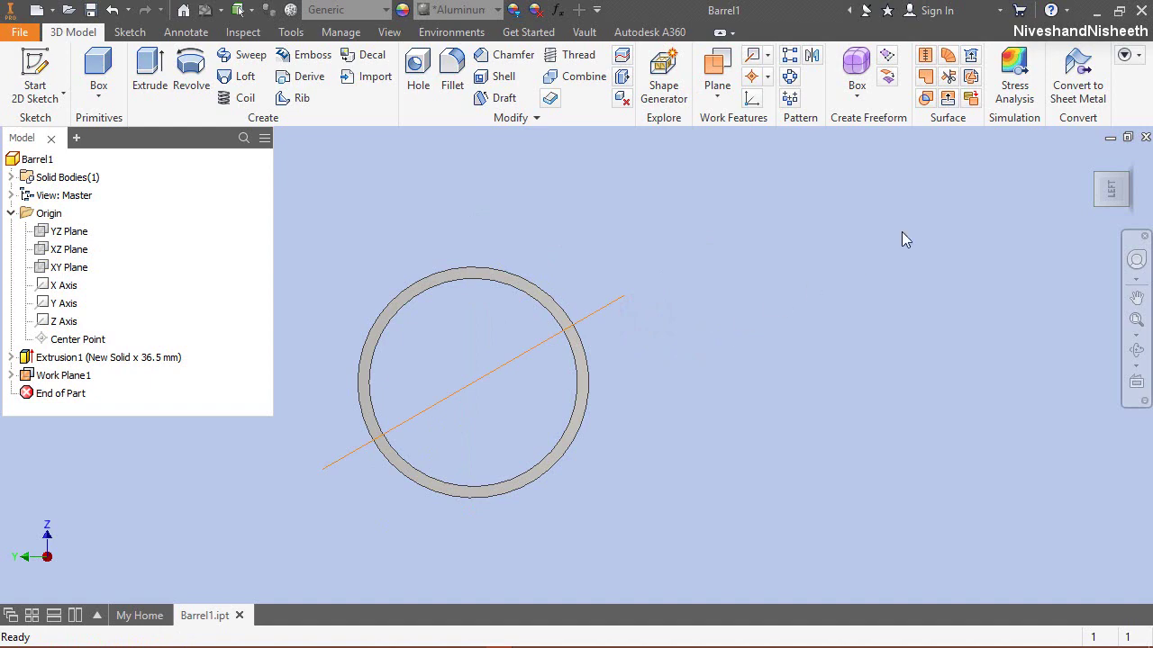
# Step: Start a sketch on the angled work plane and project the inner circular edge of the tube's near end
pyautogui.click(1101, 177)
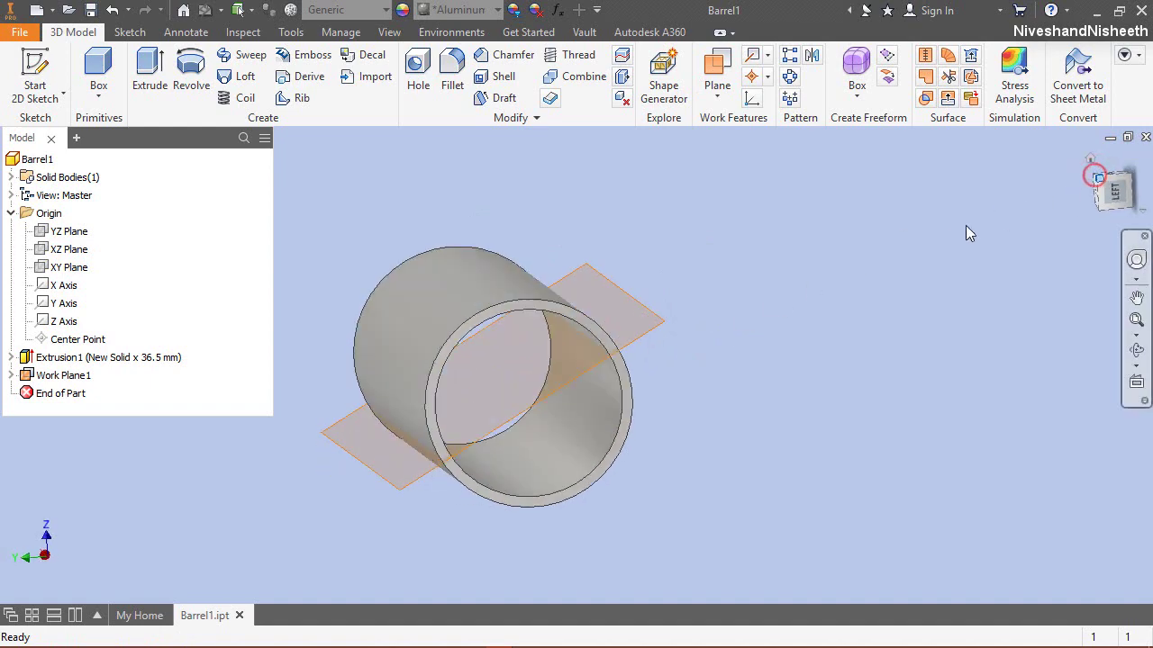
pyautogui.click(35, 76)
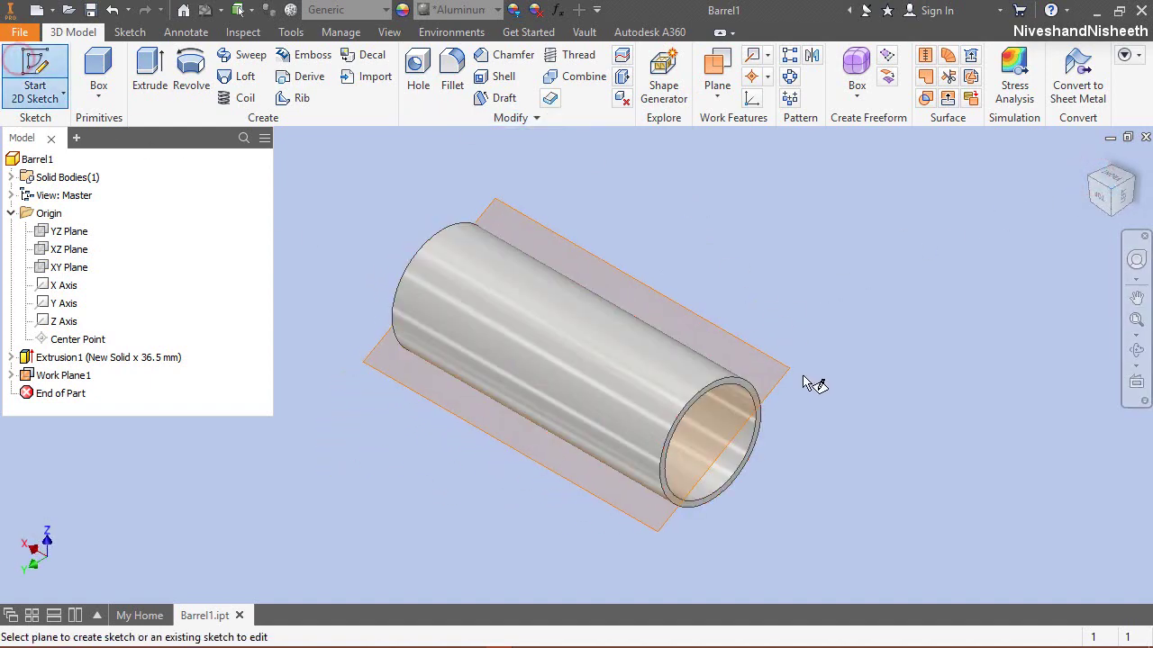
pyautogui.click(789, 382)
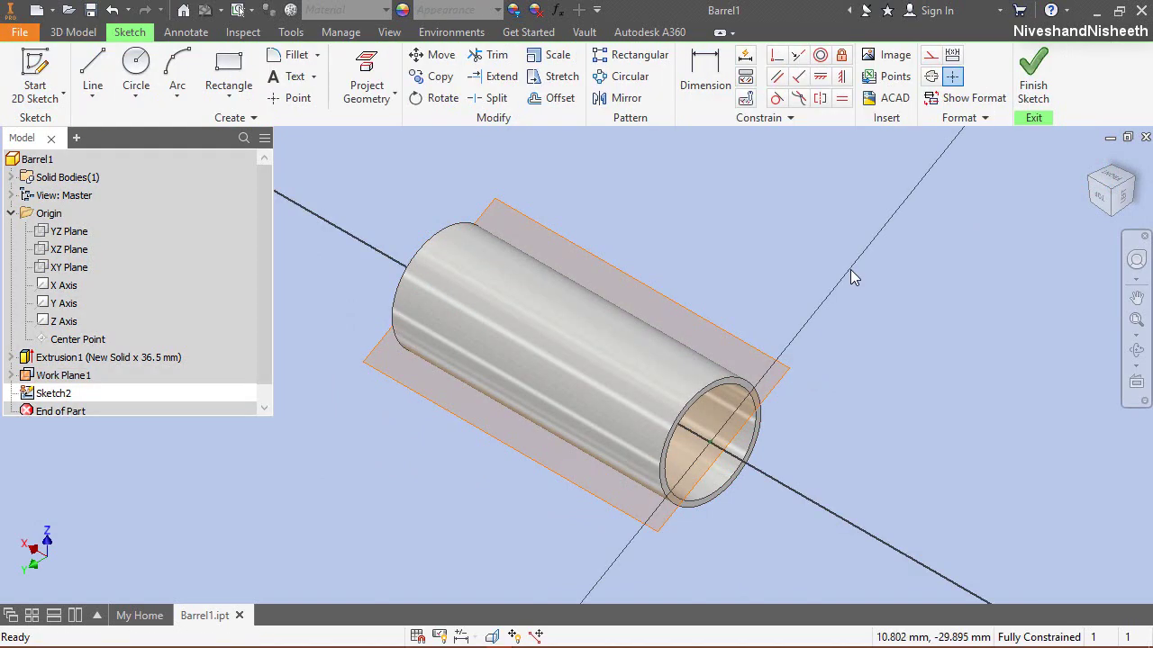
pyautogui.click(366, 83)
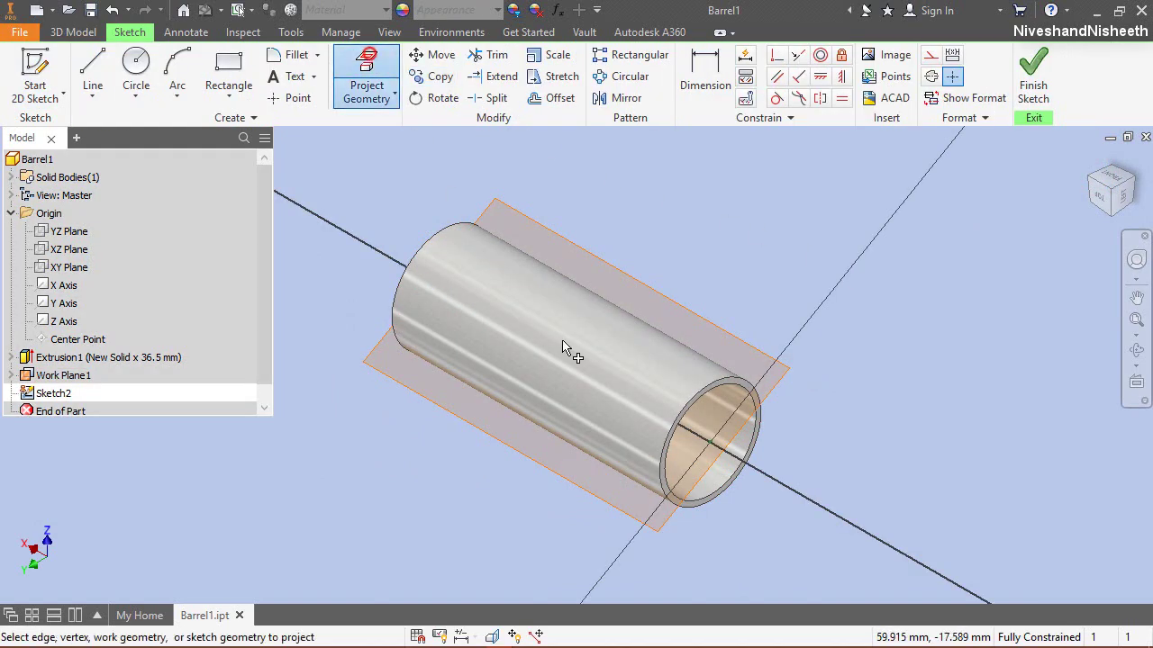
pyautogui.scroll(2, 761, 437)
pyautogui.click(761, 437)
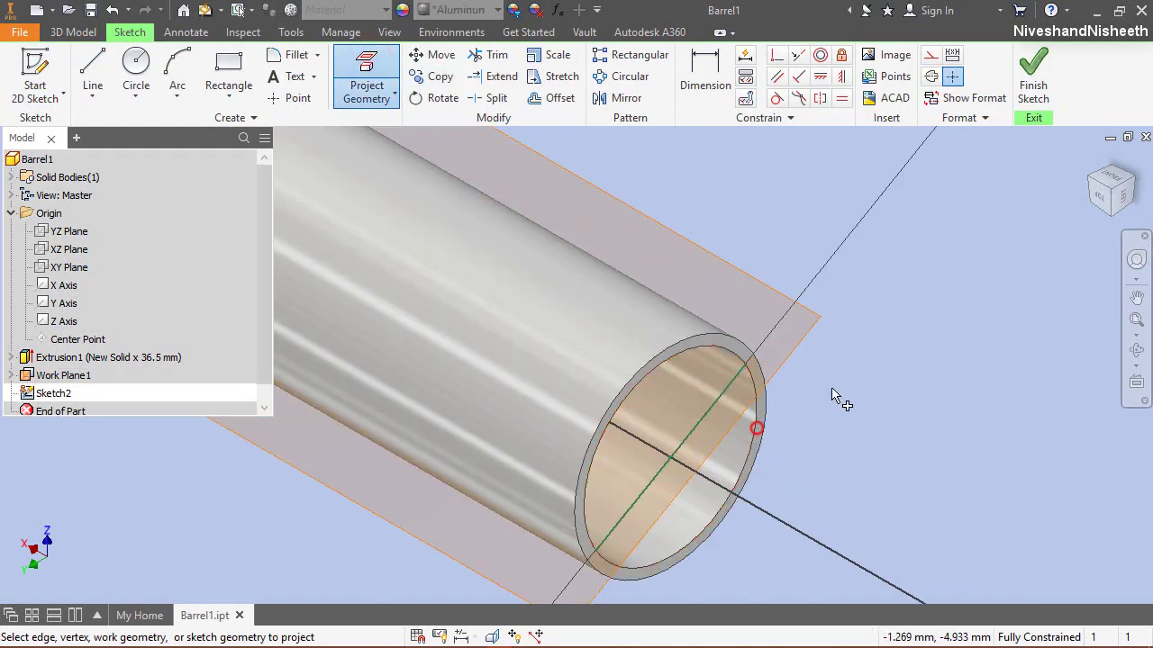
pyautogui.rightClick(815, 209)
pyautogui.click(864, 212)
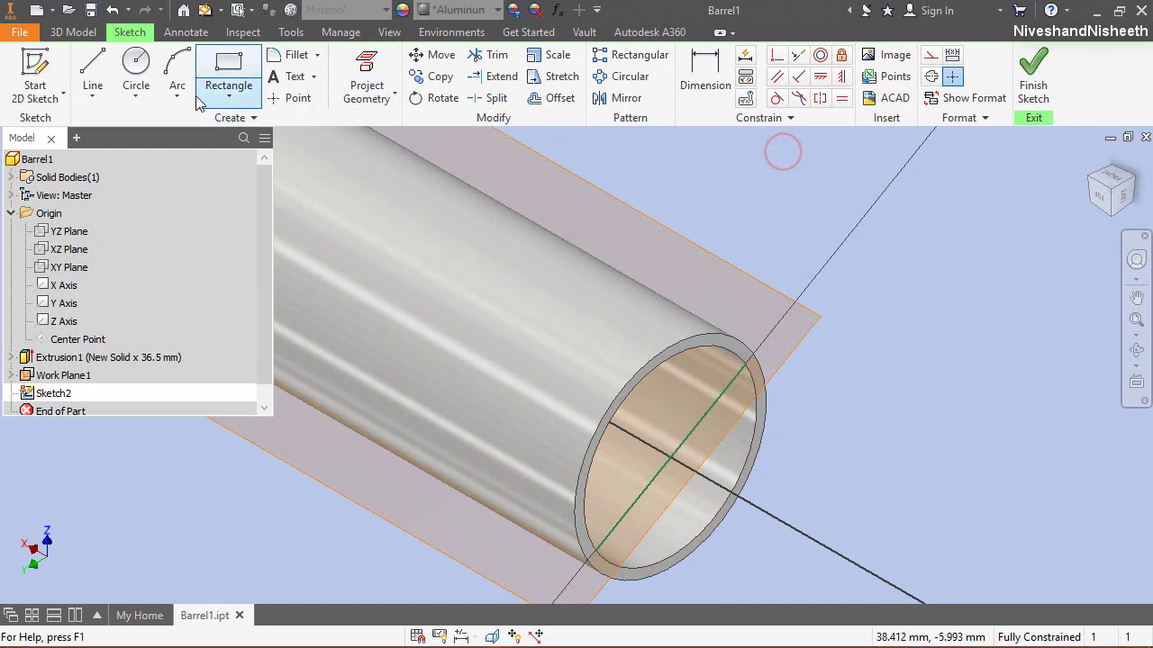
# Step: Draw a circle about 1.5 mm in diameter centred on the tube's axis, just inside the near end
pyautogui.click(139, 67)
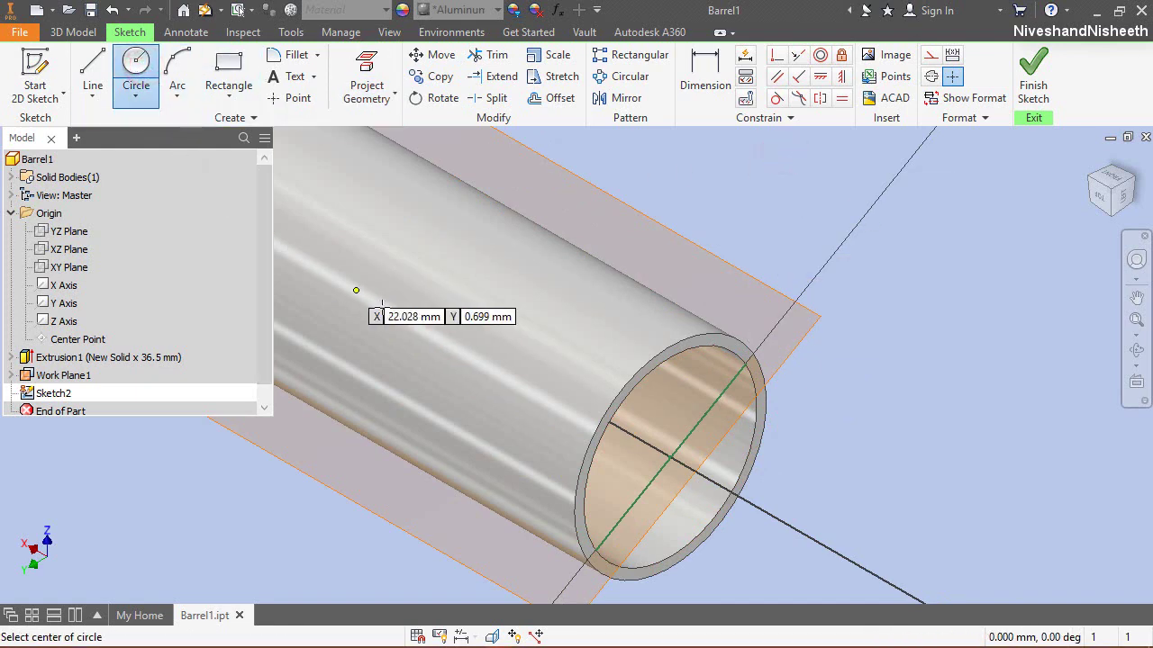
pyautogui.scroll(2, 610, 465)
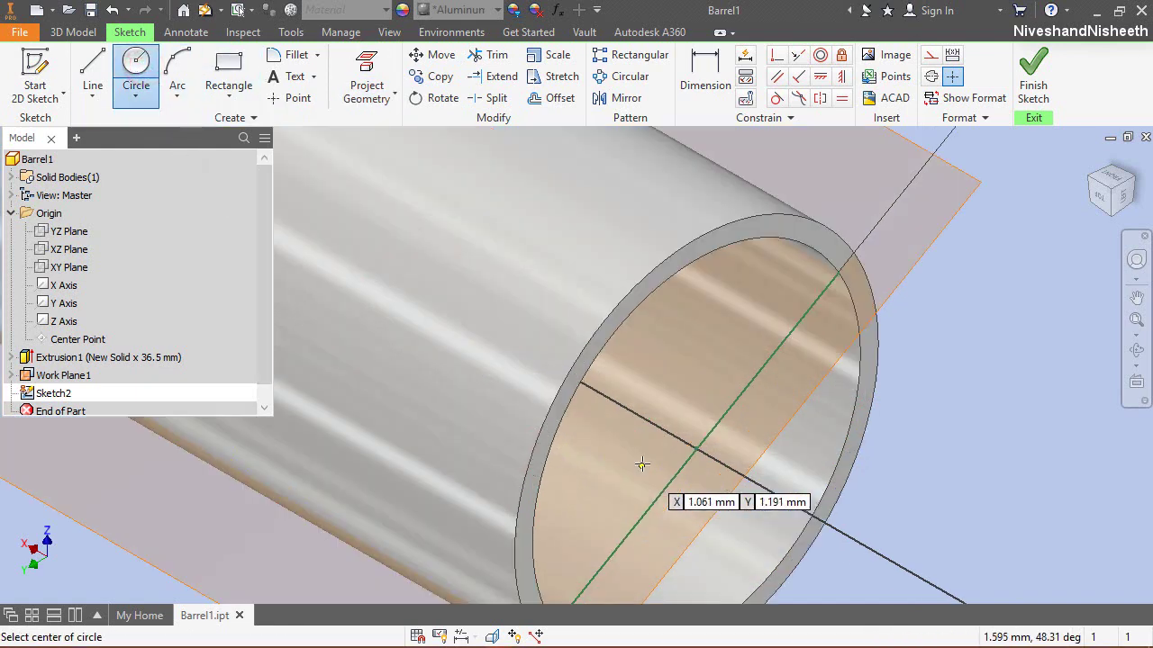
pyautogui.click(638, 416)
pyautogui.click(642, 446)
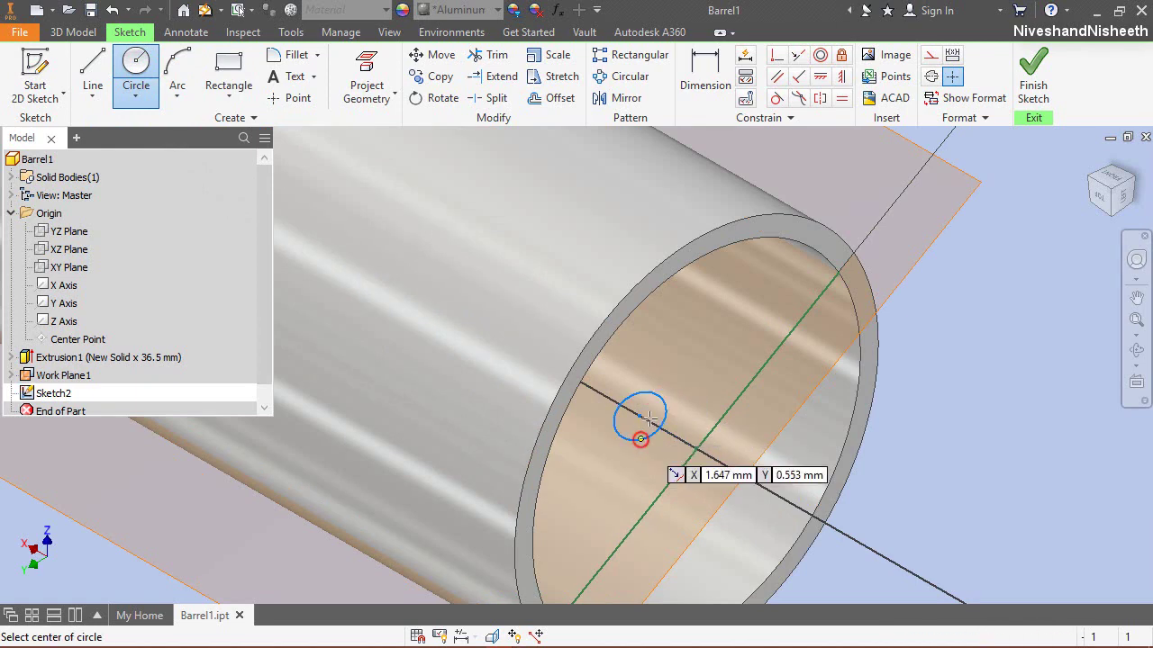
pyautogui.rightClick(689, 343)
pyautogui.click(744, 348)
pyautogui.click(945, 401)
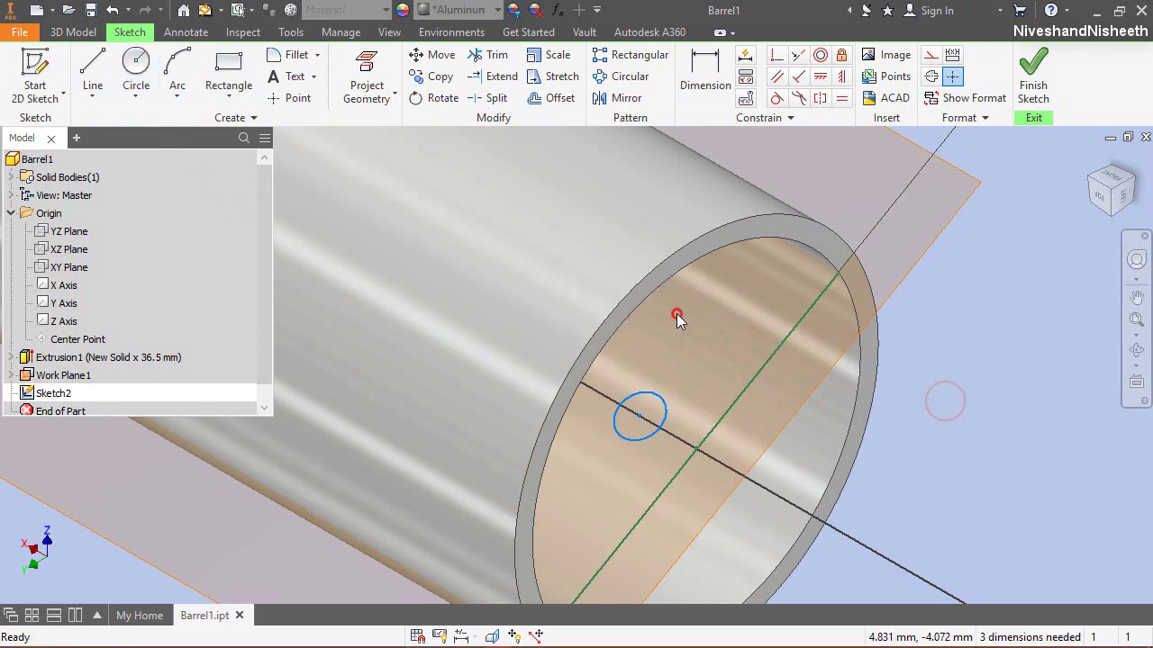
# Step: Constrain the small circle's centre horizontally to the sketch origin
pyautogui.click(841, 76)
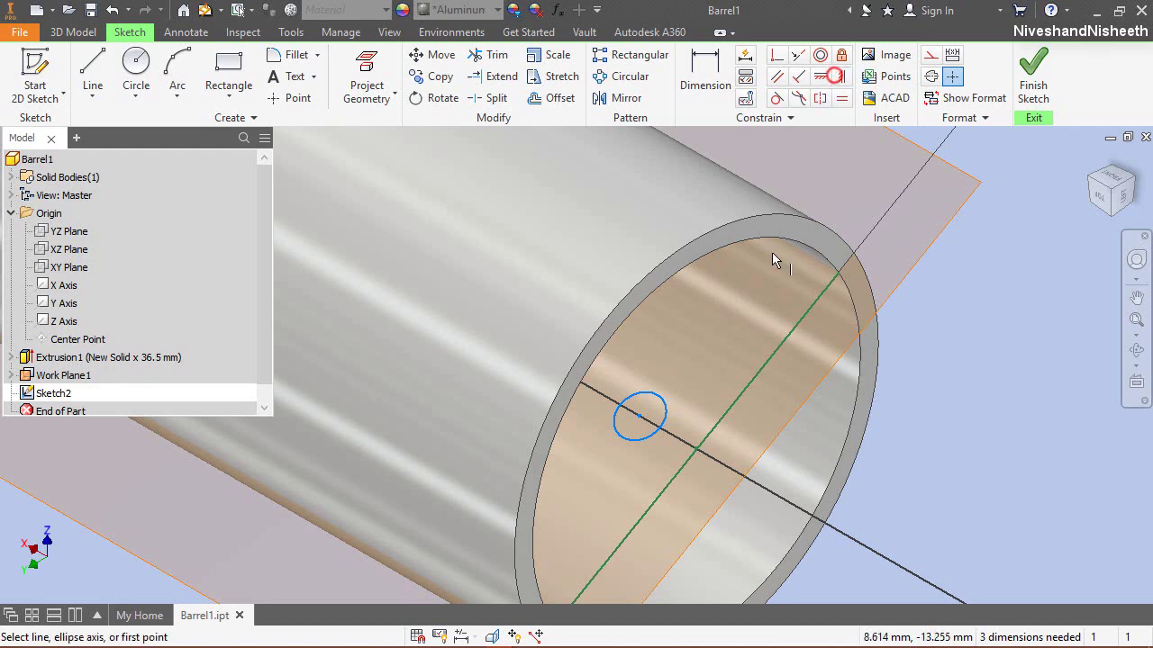
pyautogui.click(639, 420)
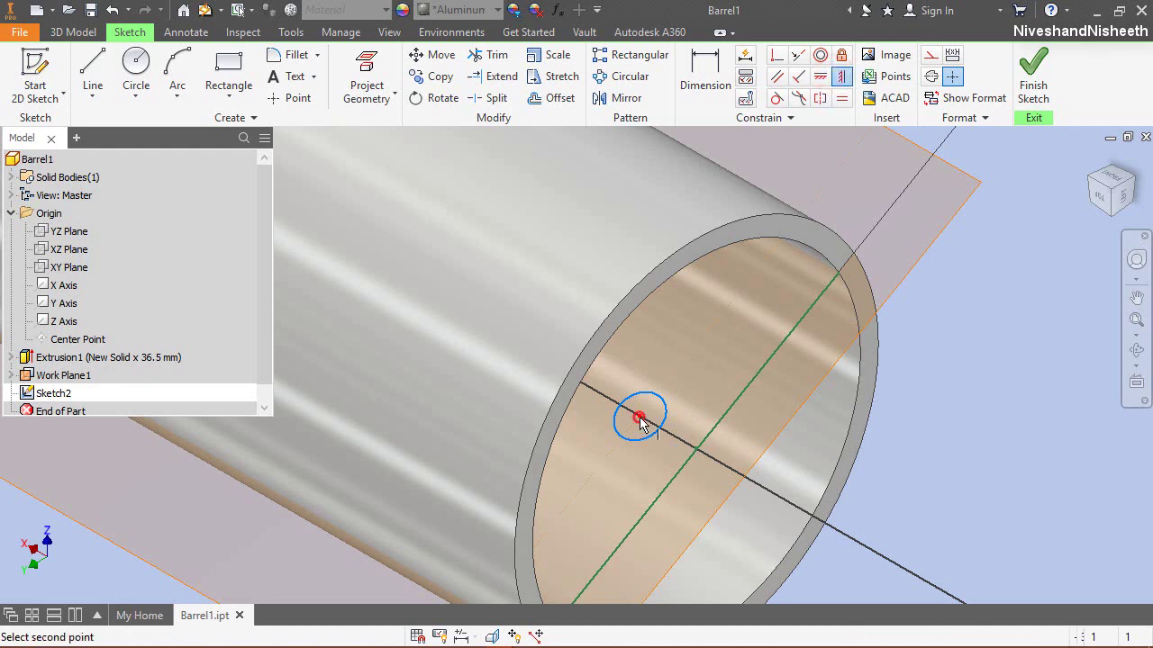
pyautogui.click(819, 77)
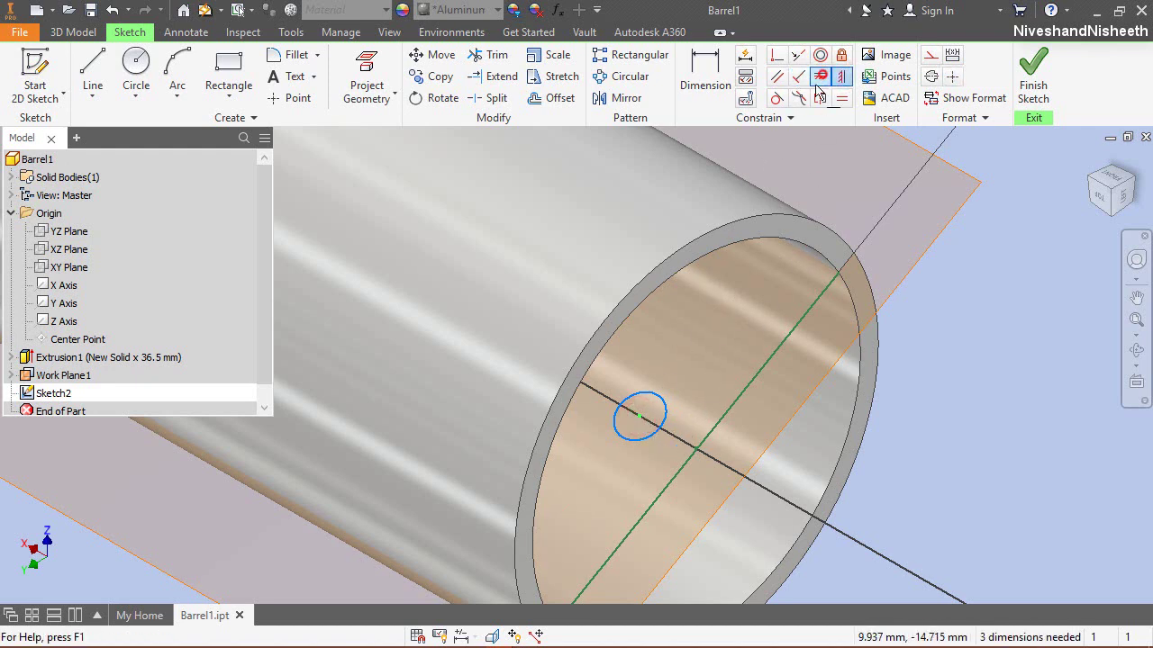
pyautogui.click(638, 420)
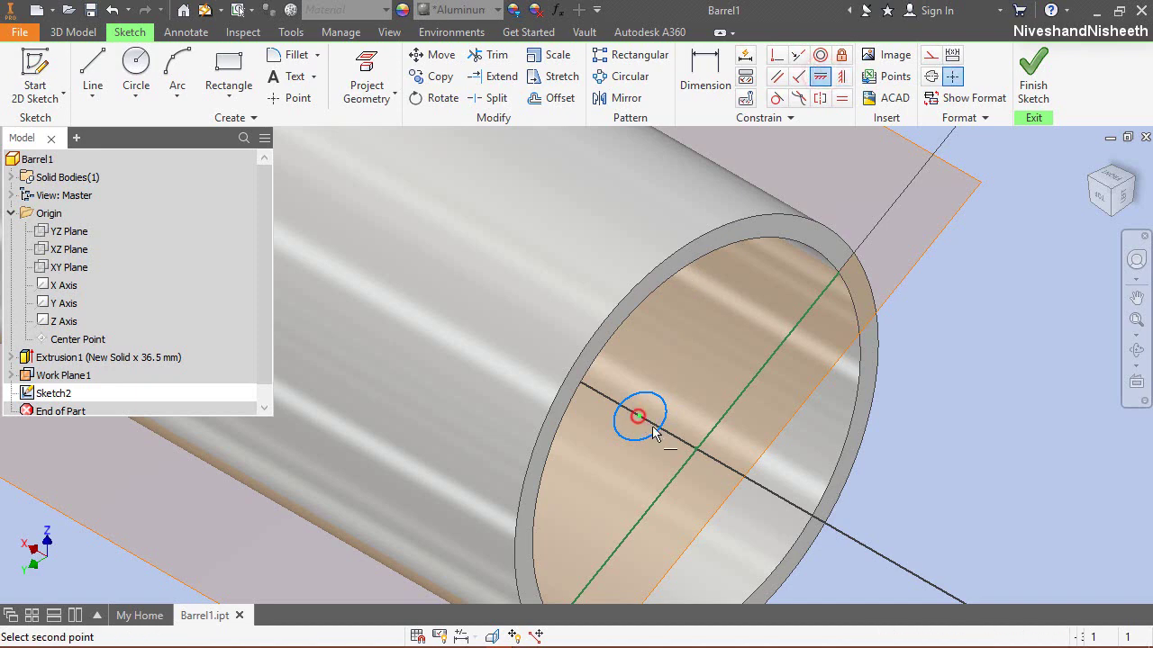
pyautogui.click(695, 448)
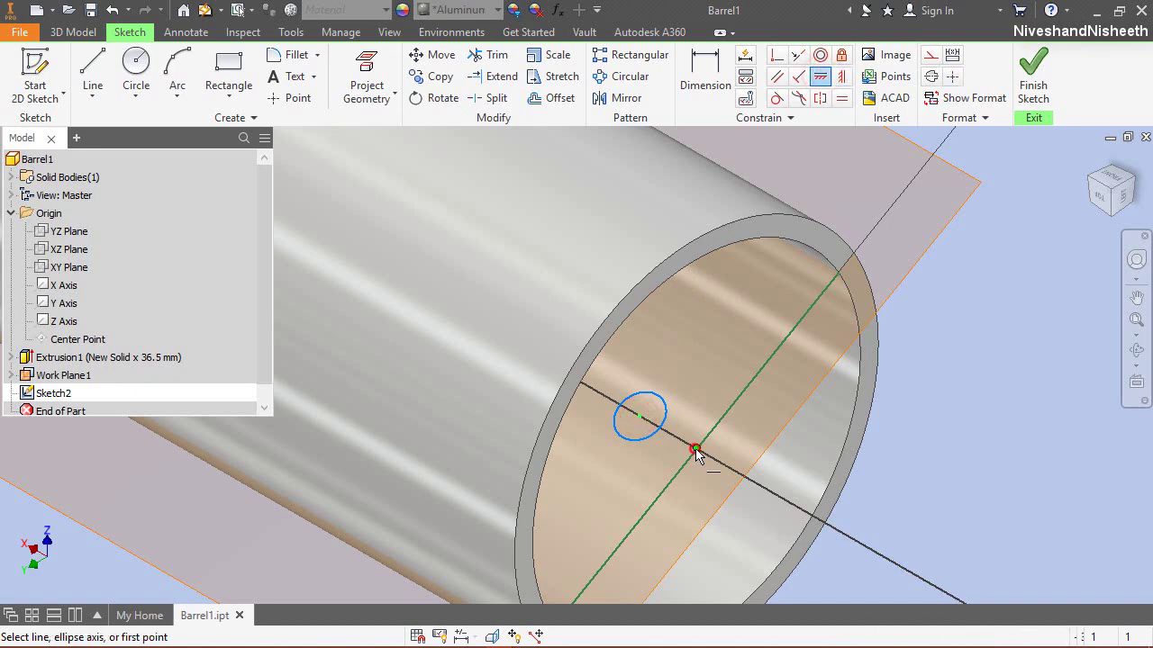
# Step: Dimension the small circle's diameter as 1.613 mm
pyautogui.rightClick(696, 369)
pyautogui.click(612, 392)
pyautogui.click(667, 412)
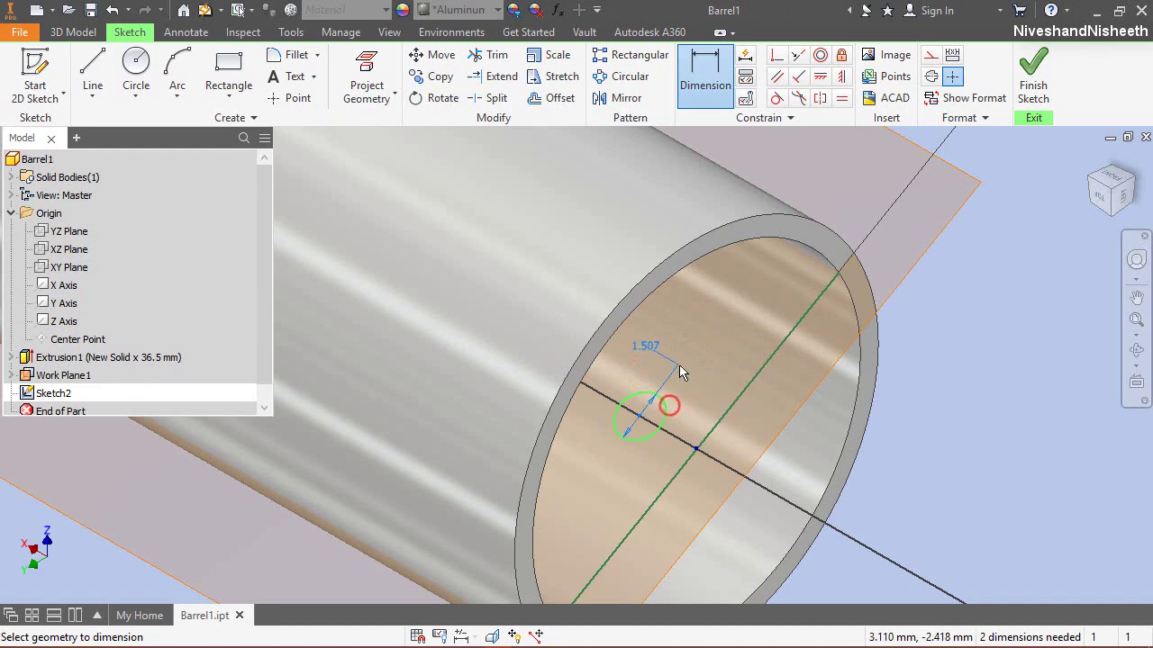
pyautogui.click(682, 378)
pyautogui.write('1.613')
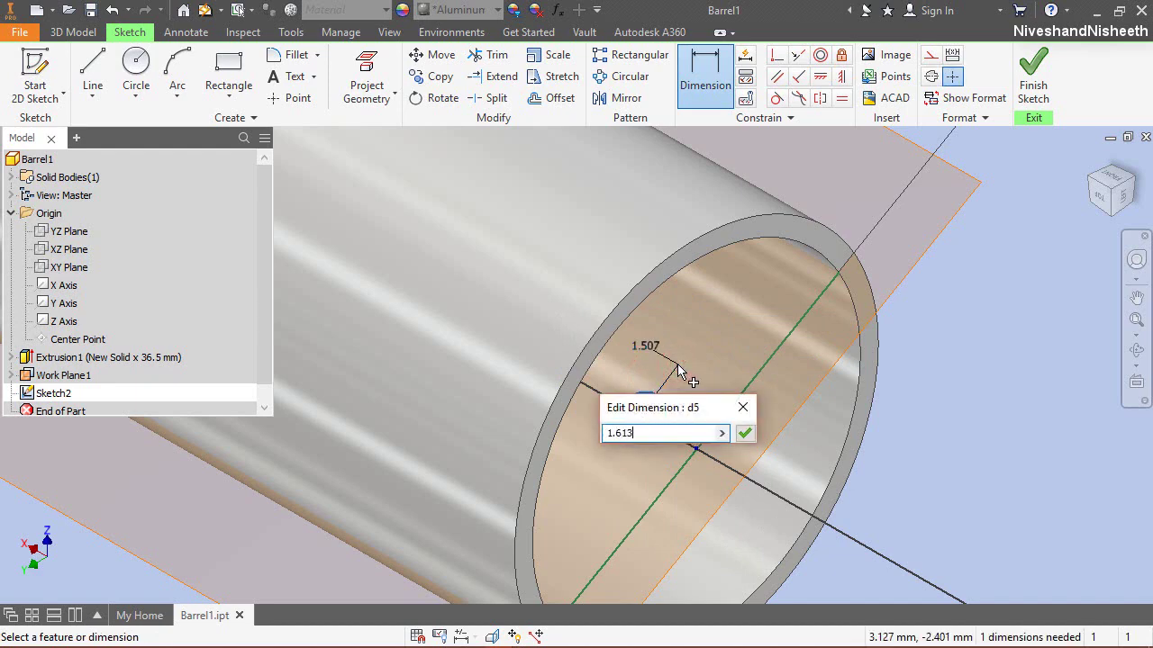
pyautogui.press('Return')
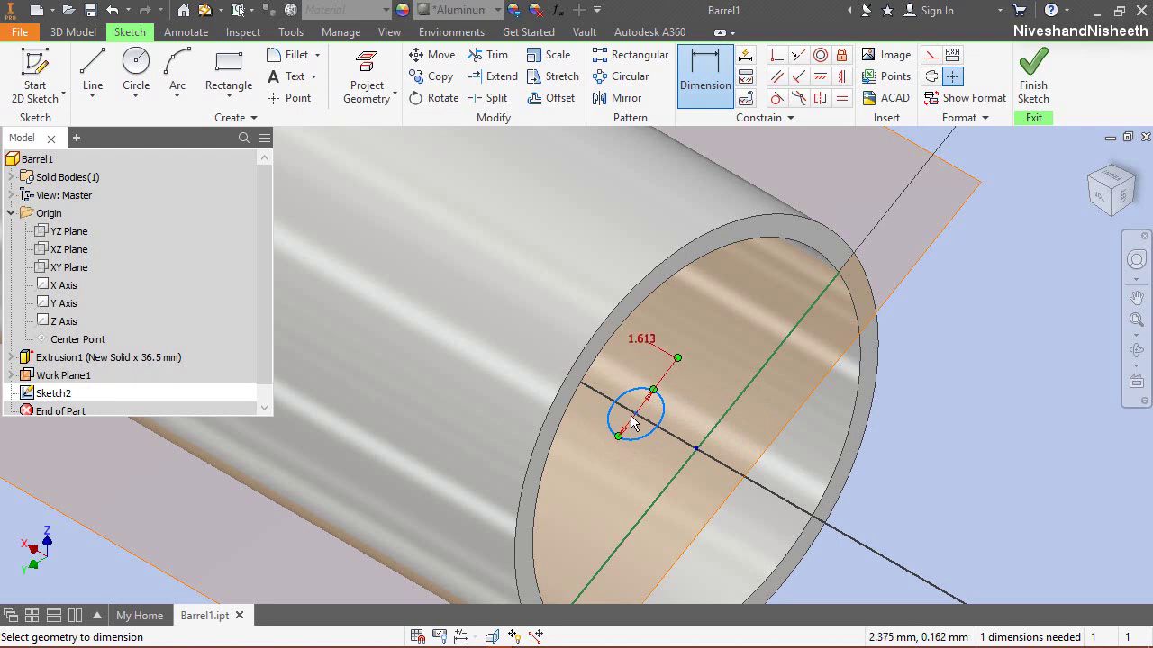
# Step: Dimension the small circle's centre 1.27 mm from the origin along the tube's axis and finish the sketch
pyautogui.click(697, 449)
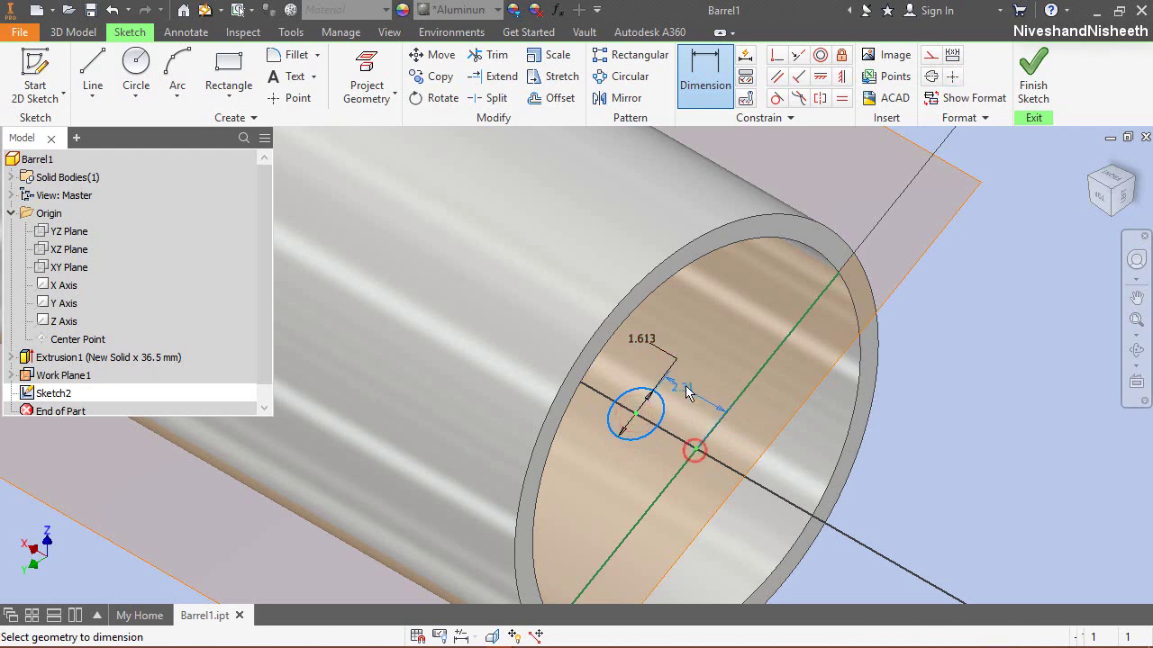
pyautogui.click(710, 355)
pyautogui.write('1.27')
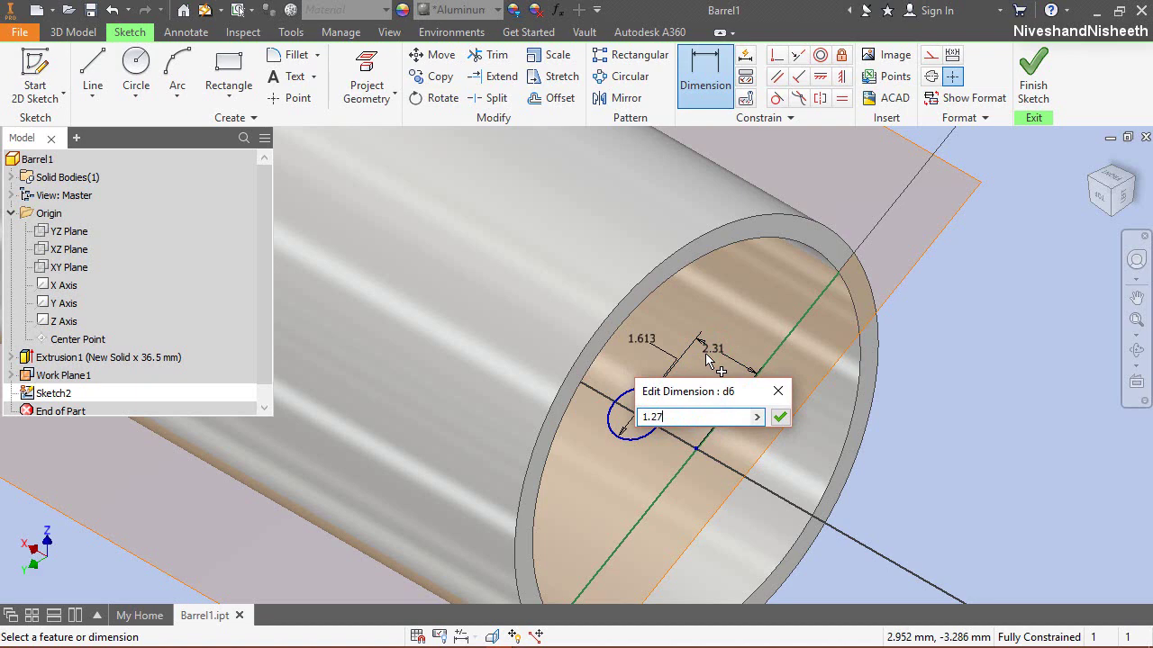
pyautogui.press('Return')
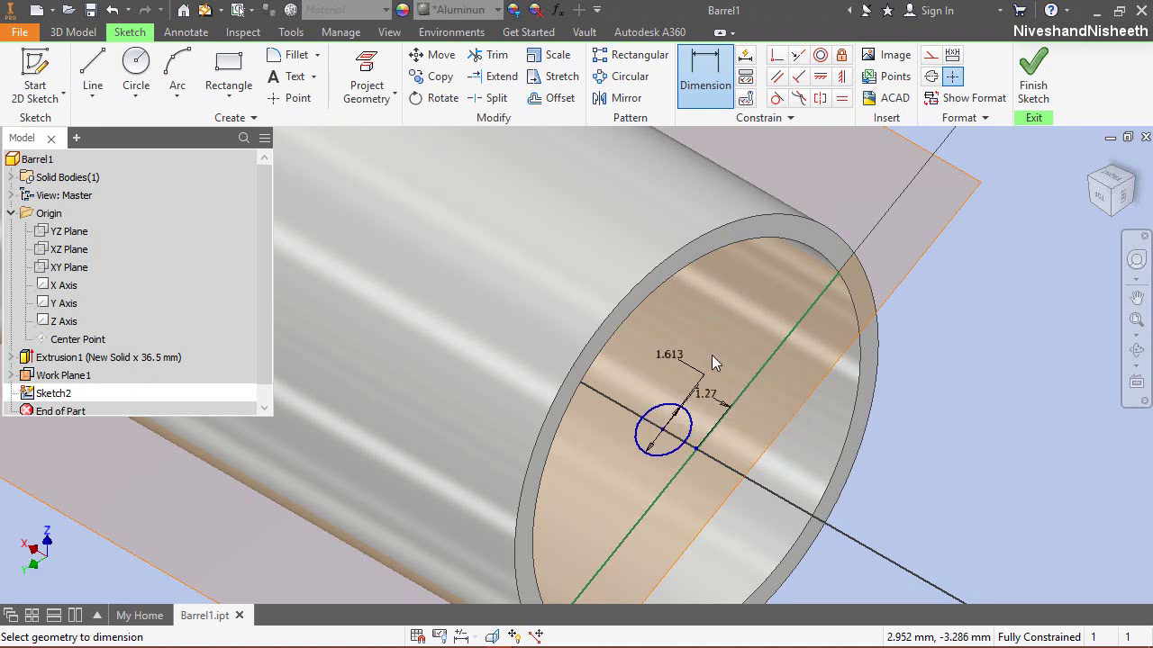
pyautogui.click(1033, 76)
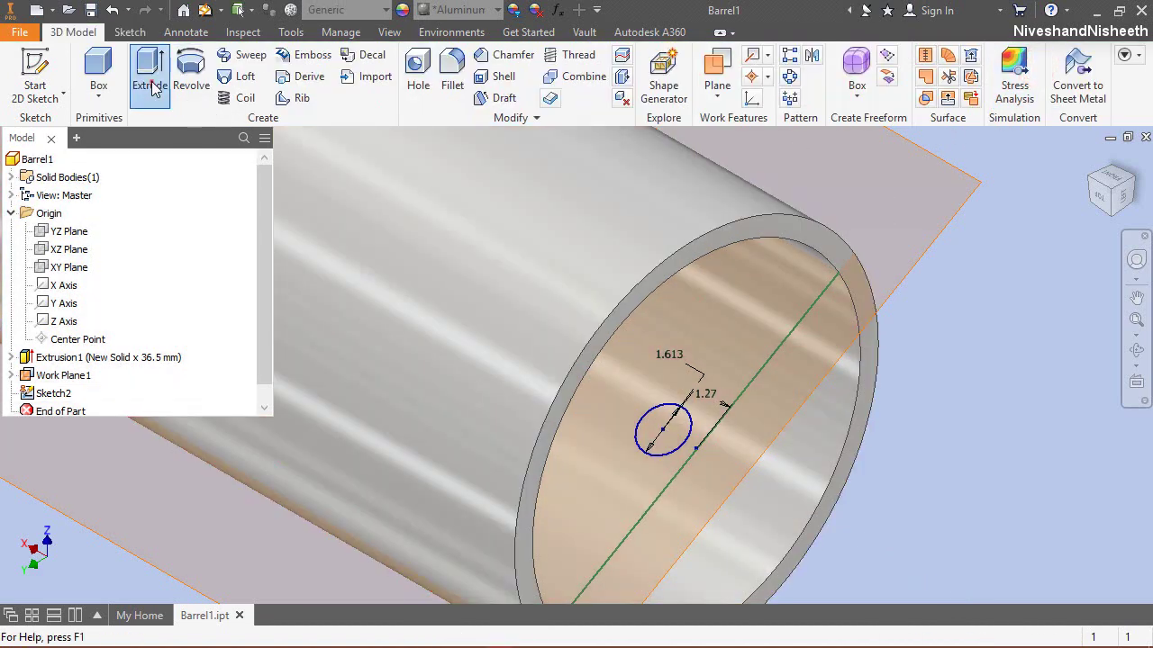
# Step: Extrude the small circle 36.5 mm as a cut through one side of the tube wall
pyautogui.click(151, 85)
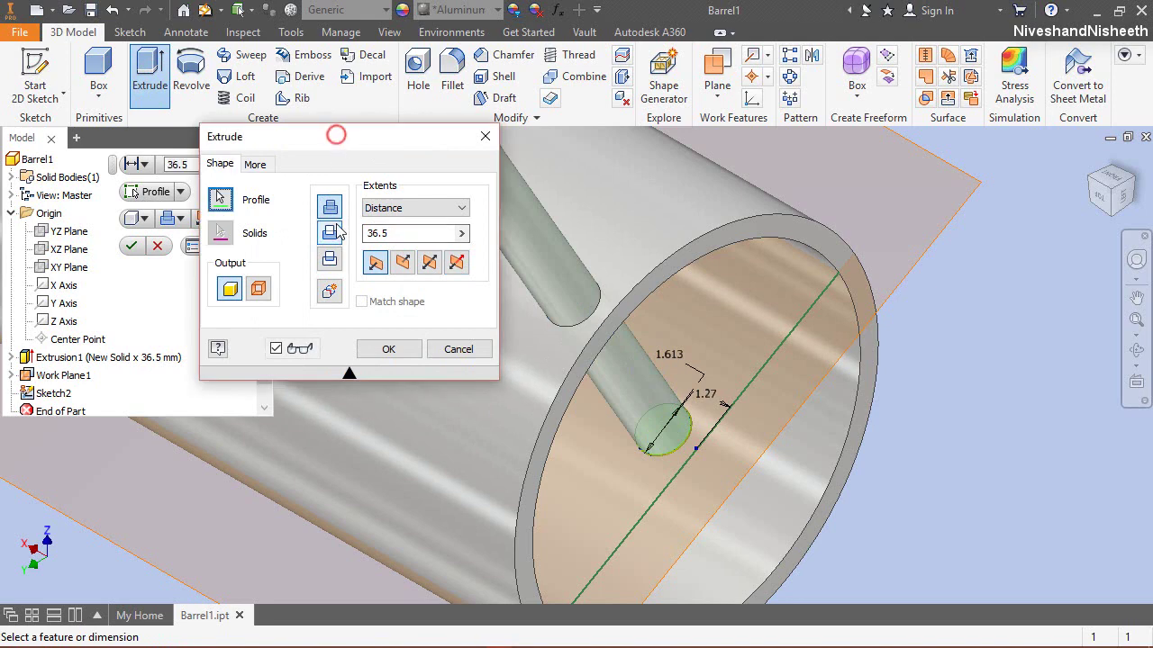
pyautogui.click(330, 232)
pyautogui.click(388, 348)
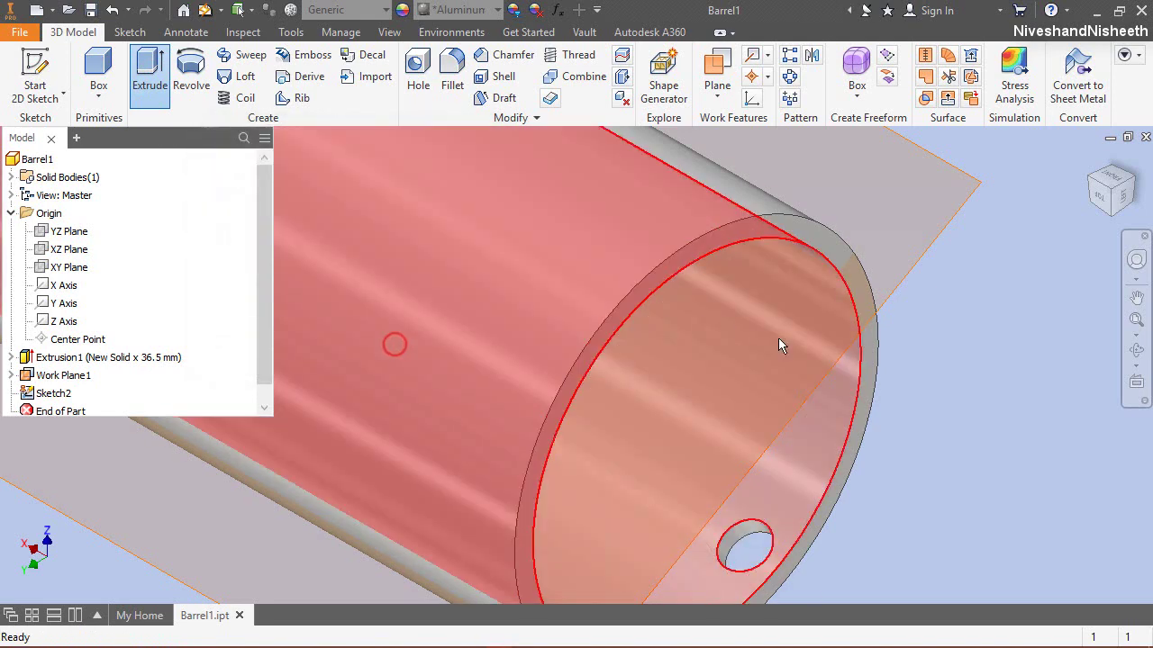
# Step: Hide the angled work plane and return the model to the home view
pyautogui.scroll(-5, 811, 340)
pyautogui.rightClick(834, 308)
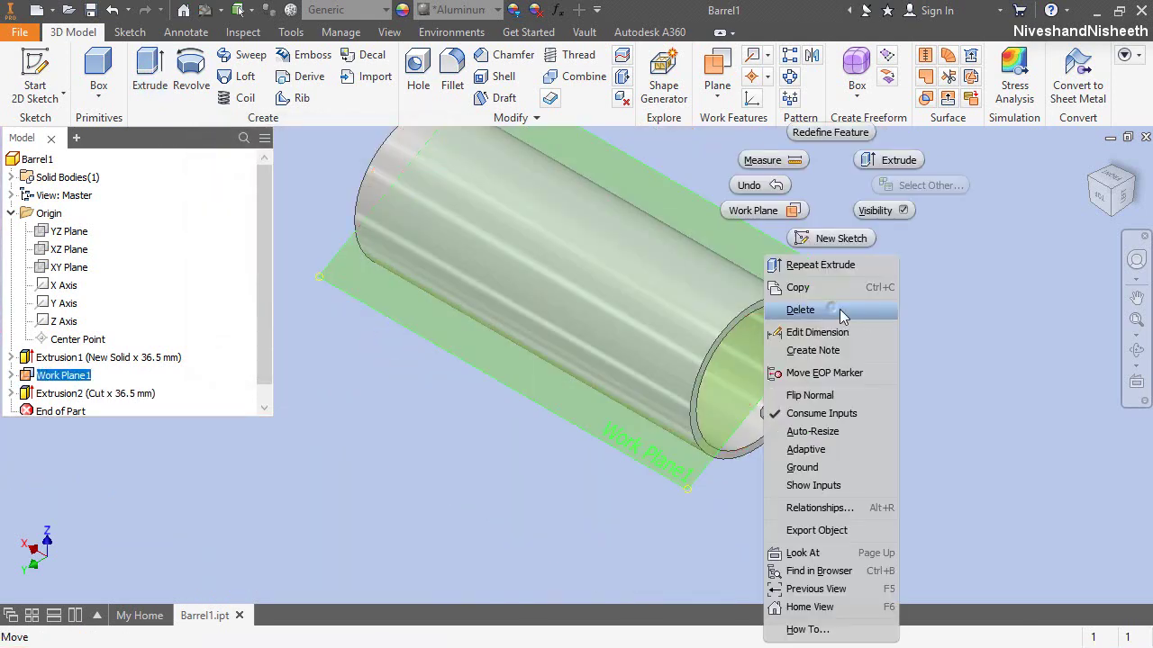
pyautogui.click(905, 210)
pyautogui.click(1091, 163)
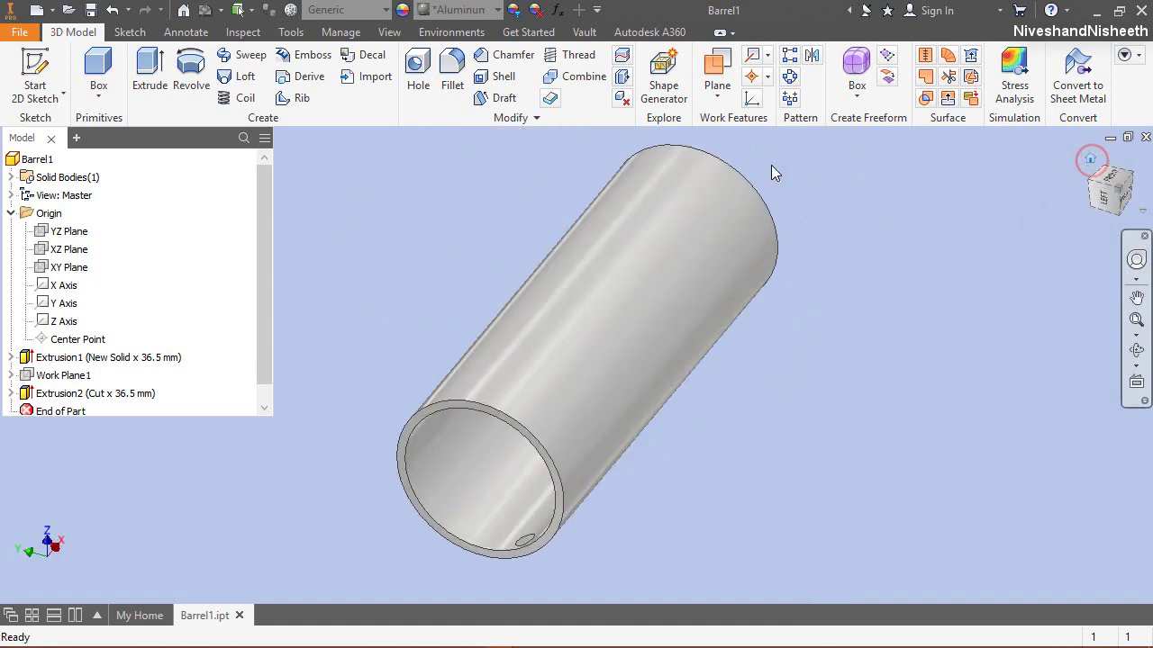
# Step: Collapse all entries in the model tree and save the part
pyautogui.rightClick(181, 264)
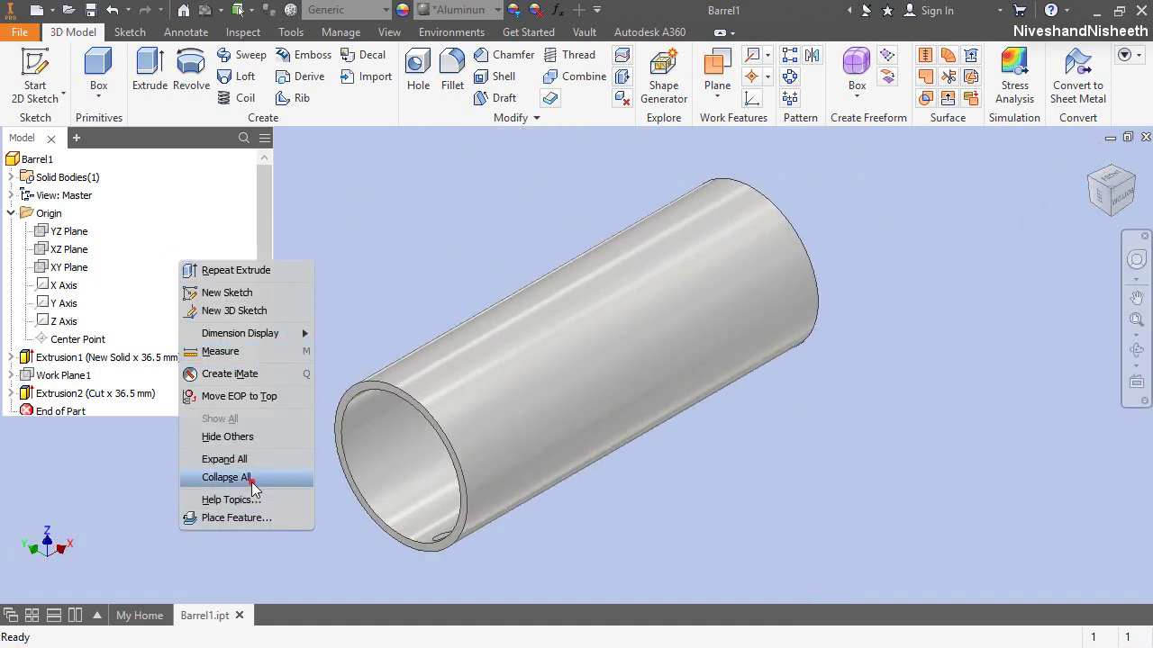
pyautogui.click(248, 480)
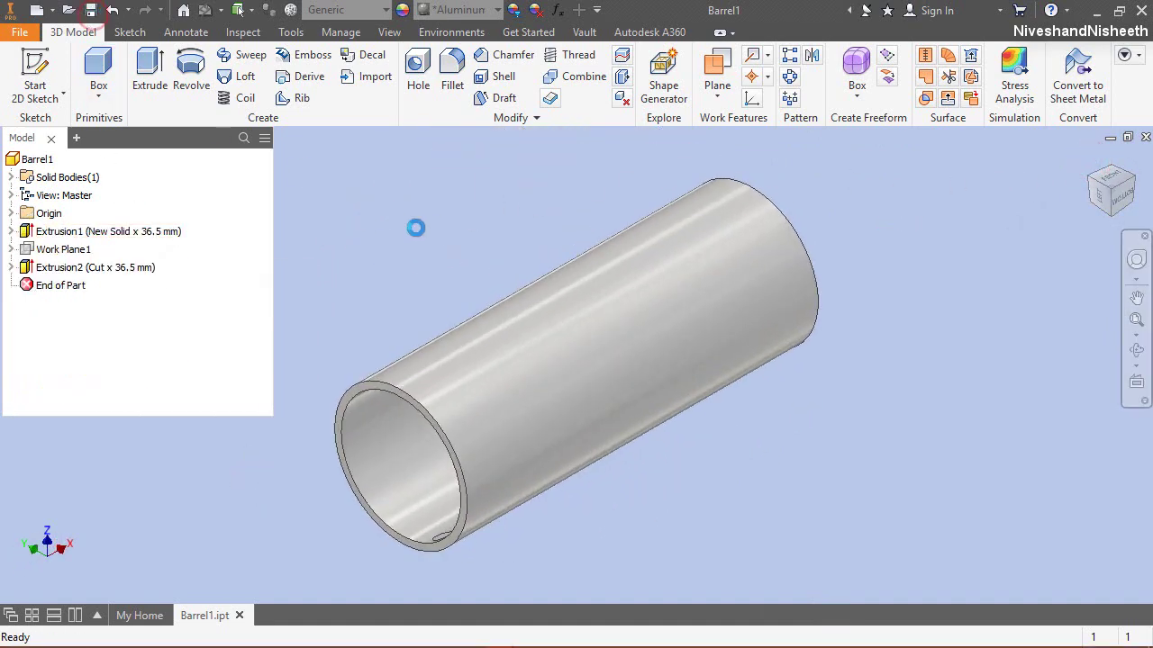
# Step: Create a work plane parallel to the tube's near end face, offset inward along the tube
pyautogui.click(716, 93)
pyautogui.click(720, 168)
pyautogui.scroll(4, 406, 404)
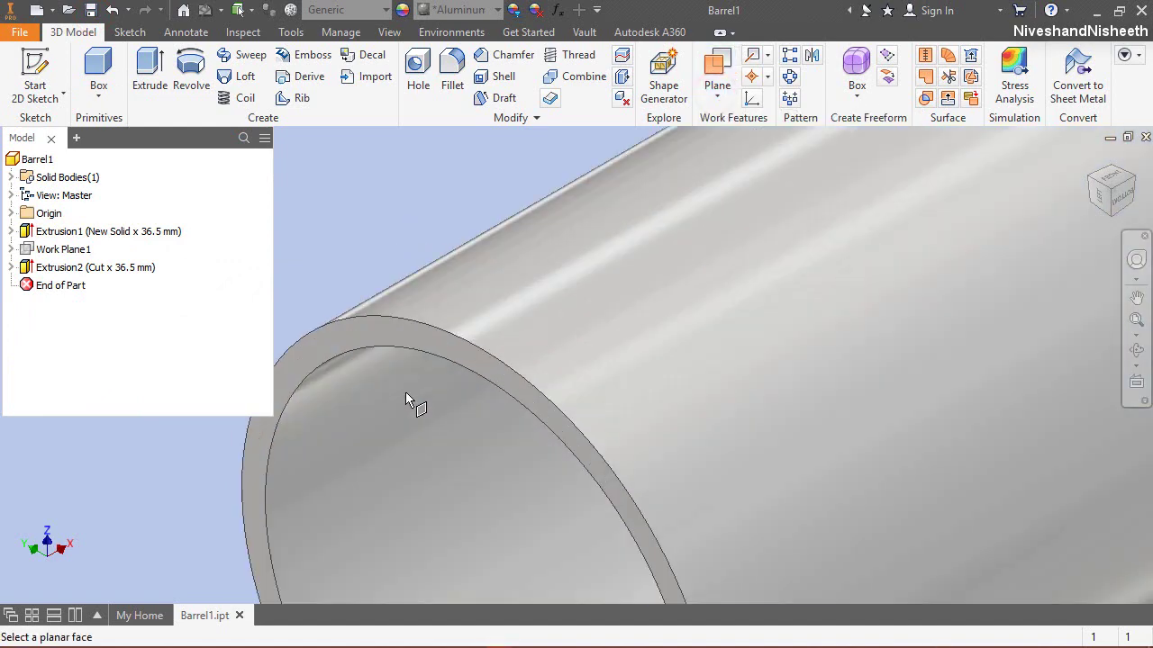
pyautogui.moveTo(471, 381); pyautogui.dragTo(763, 386)
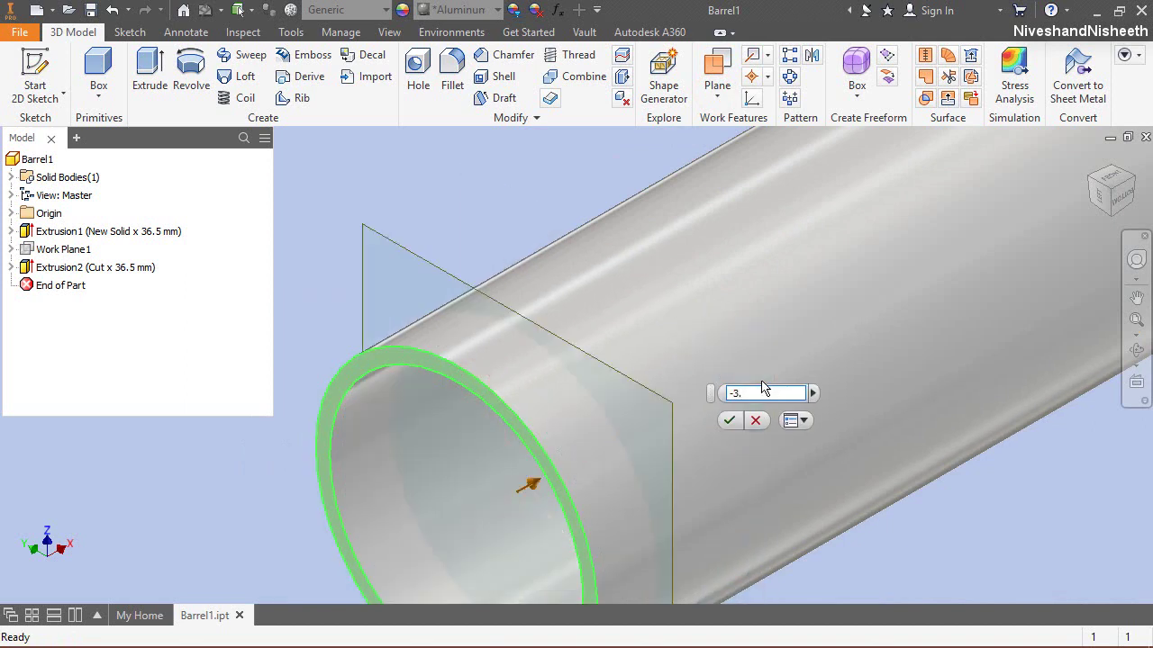
pyautogui.press('Return')
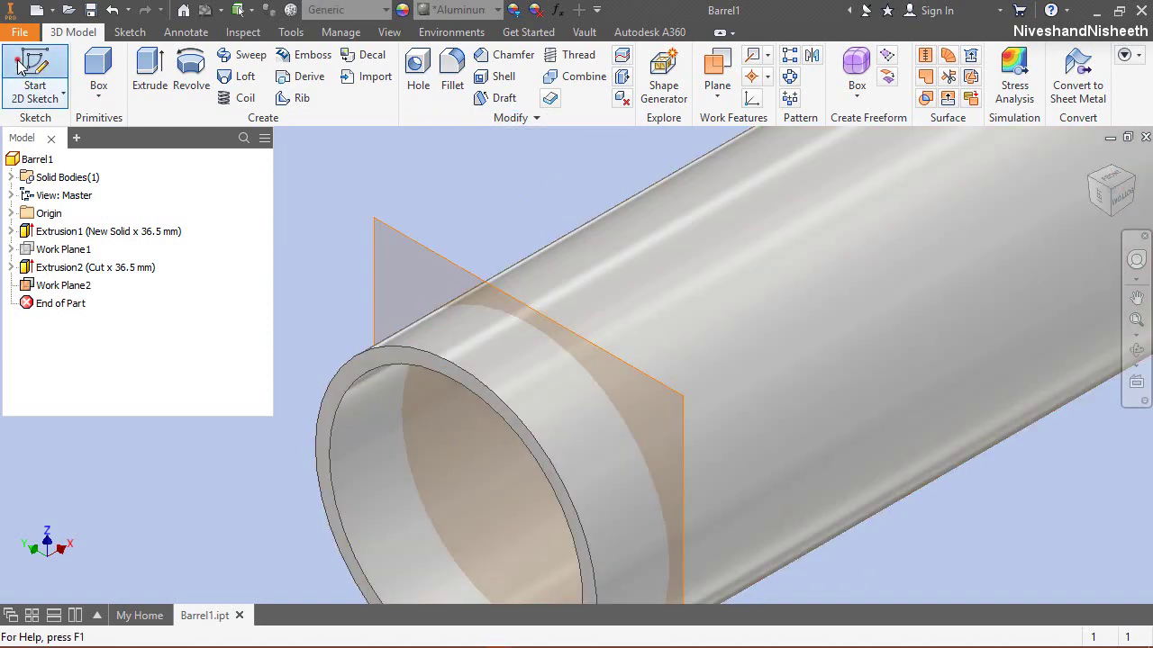
# Step: Start a sketch on the new offset work plane and slice the model graphics at the sketch plane
pyautogui.click(35, 72)
pyautogui.click(401, 233)
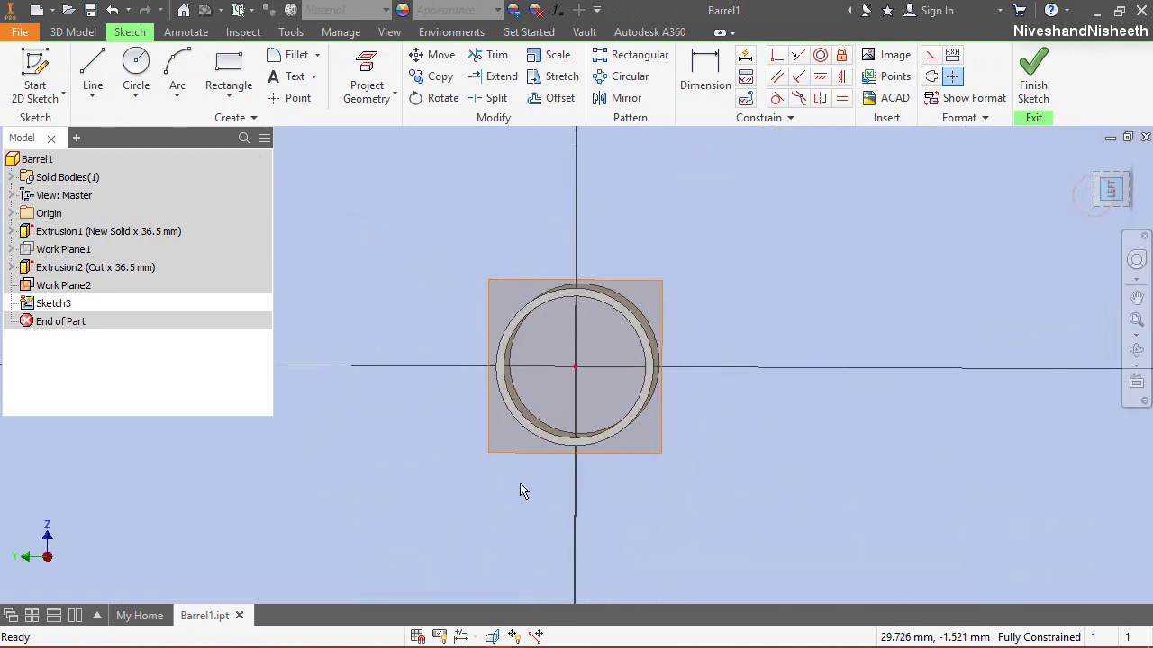
pyautogui.click(493, 637)
pyautogui.scroll(3, 567, 389)
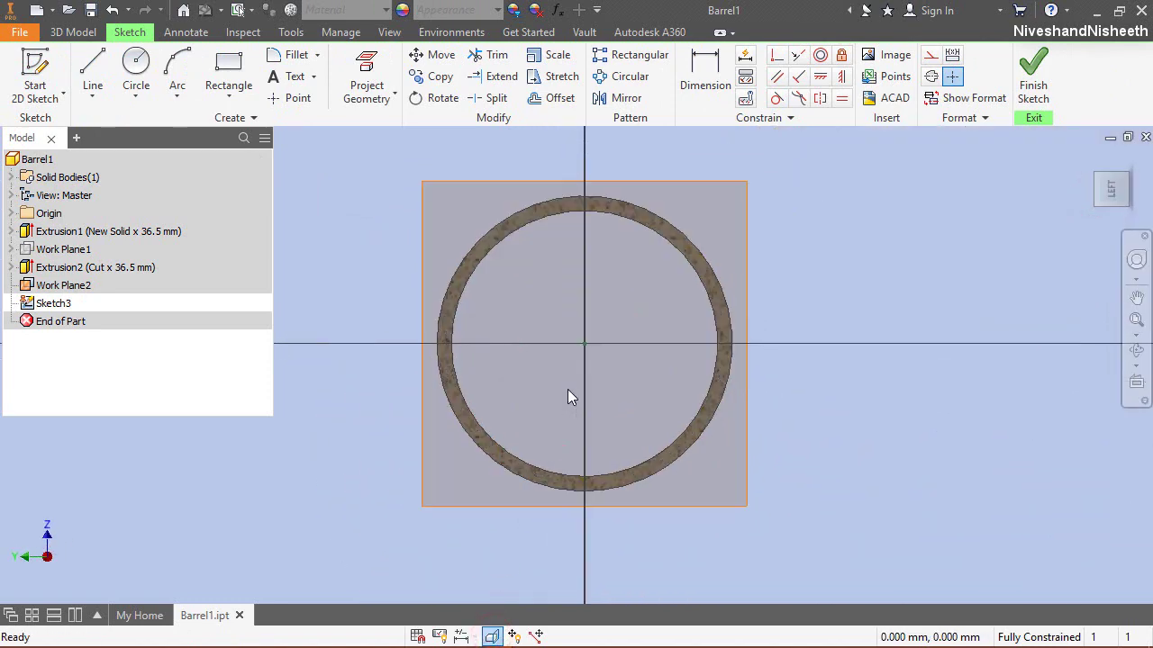
# Step: Project the tube's cut edges and the XZ plane into the sketch
pyautogui.click(368, 99)
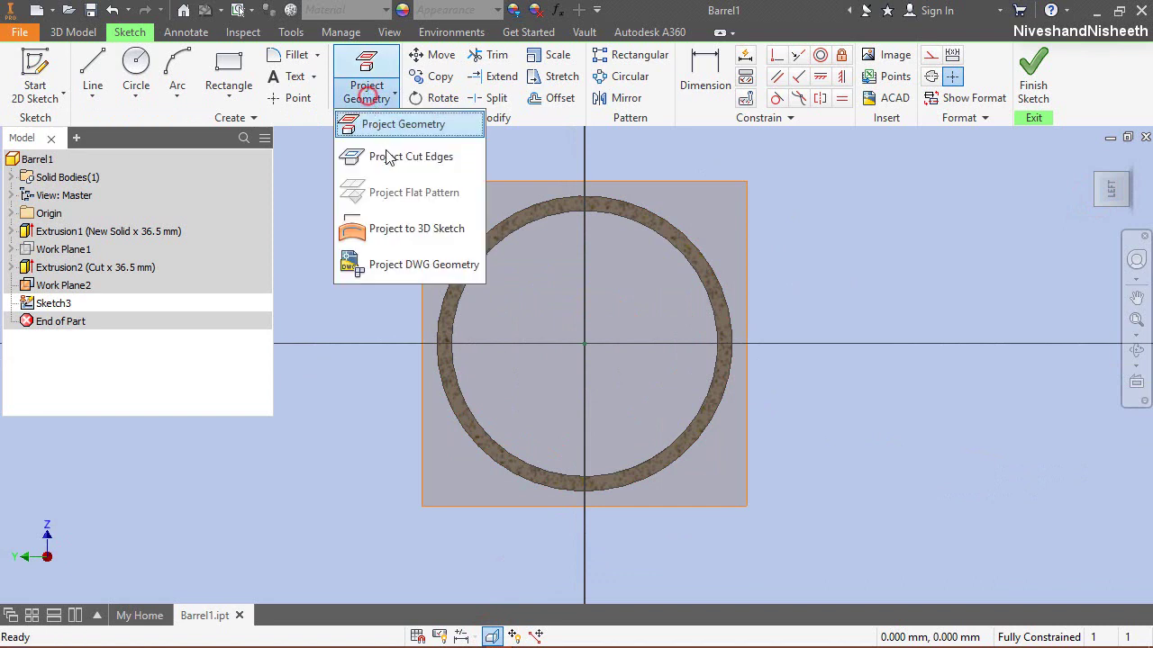
pyautogui.click(390, 158)
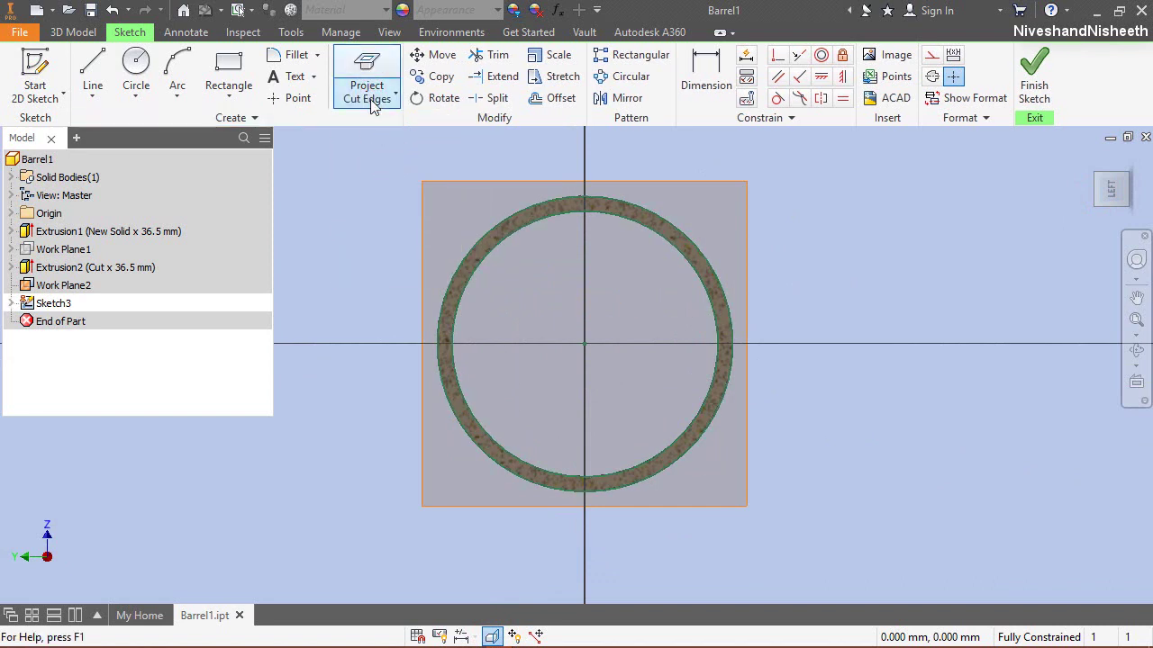
pyautogui.click(367, 95)
pyautogui.click(379, 123)
pyautogui.click(11, 213)
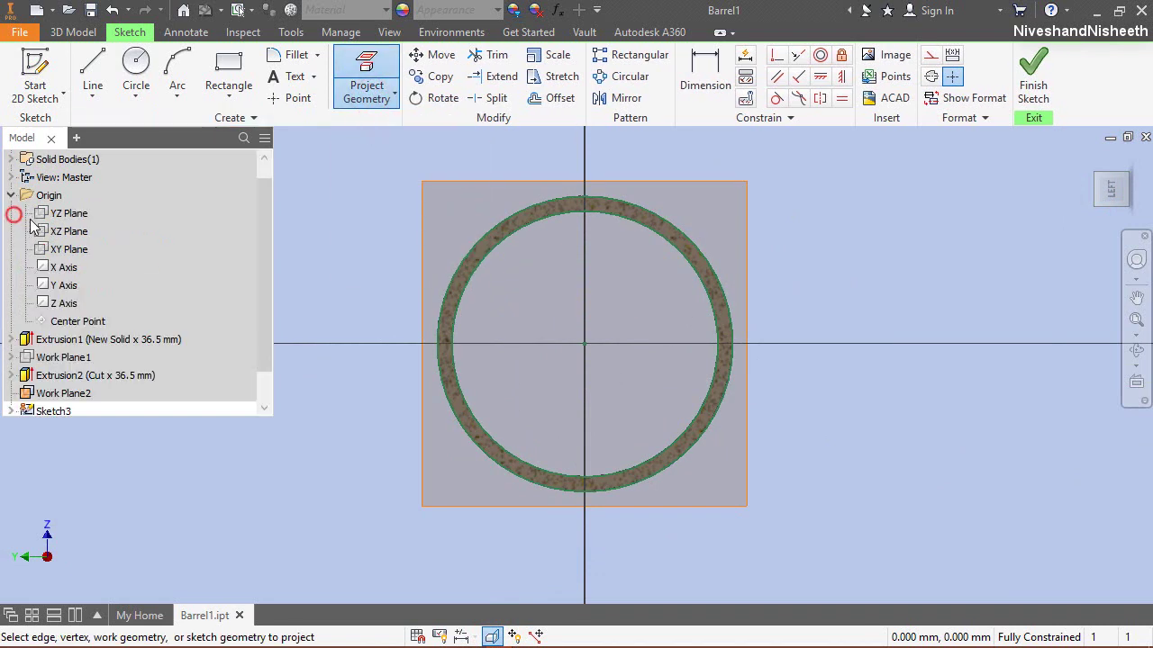
pyautogui.click(69, 232)
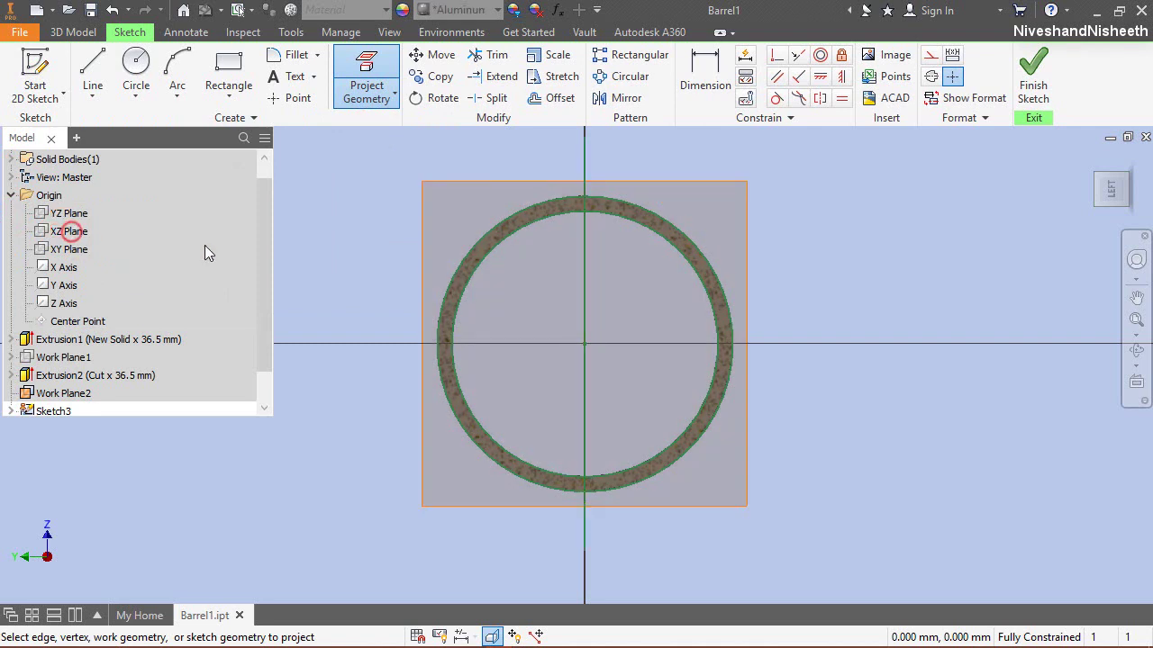
pyautogui.rightClick(881, 230)
pyautogui.click(925, 226)
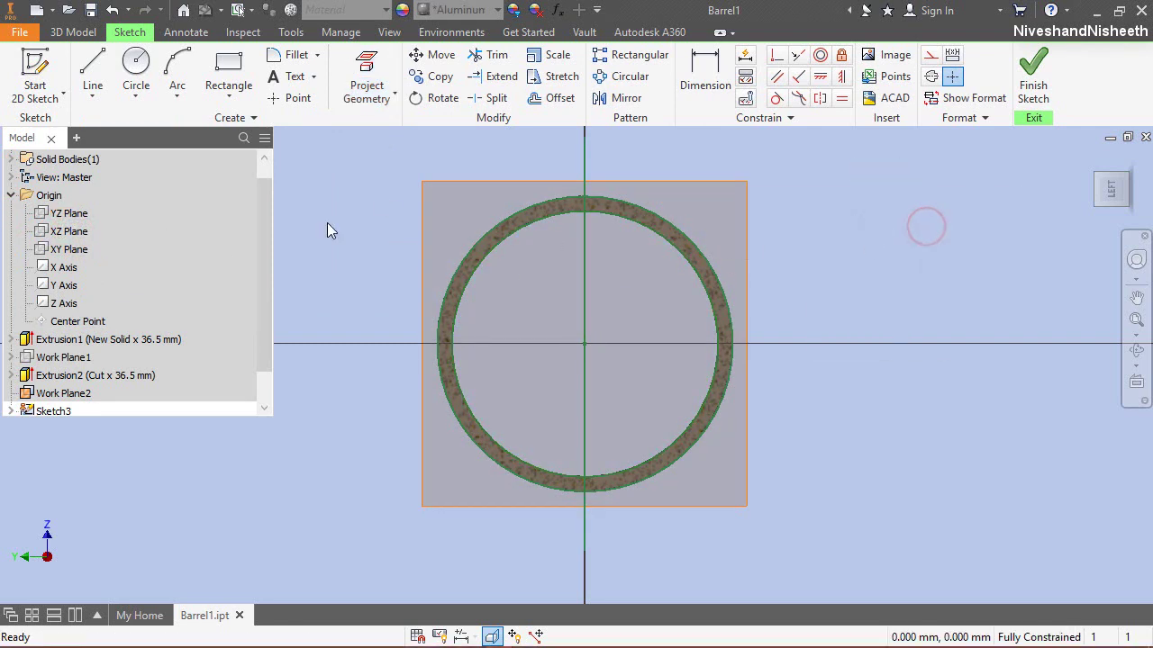
# Step: Hide the offset work plane and convert the two projected circles and the vertical line to construction geometry
pyautogui.rightClick(437, 183)
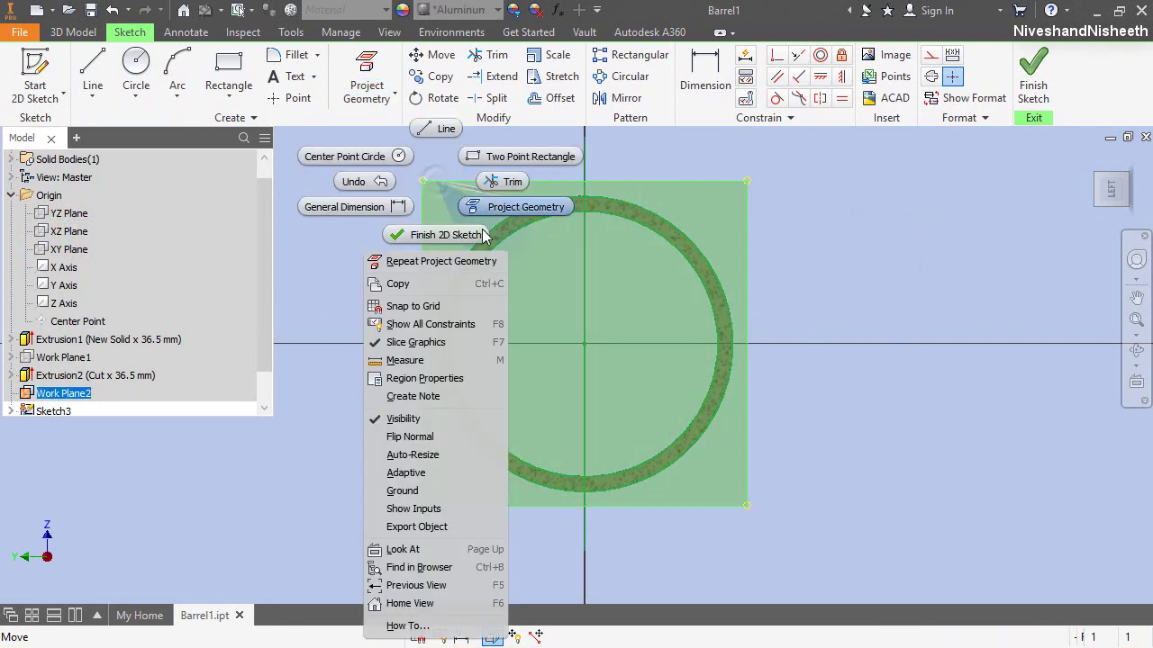
pyautogui.click(389, 418)
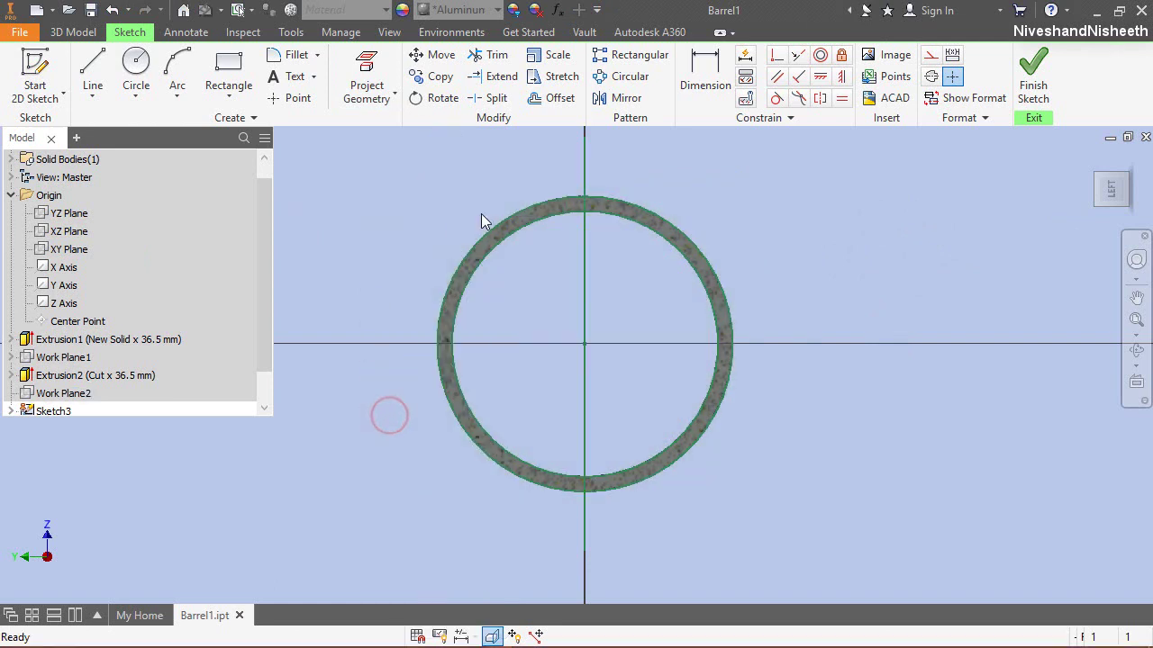
pyautogui.click(586, 246)
pyautogui.click(586, 246)
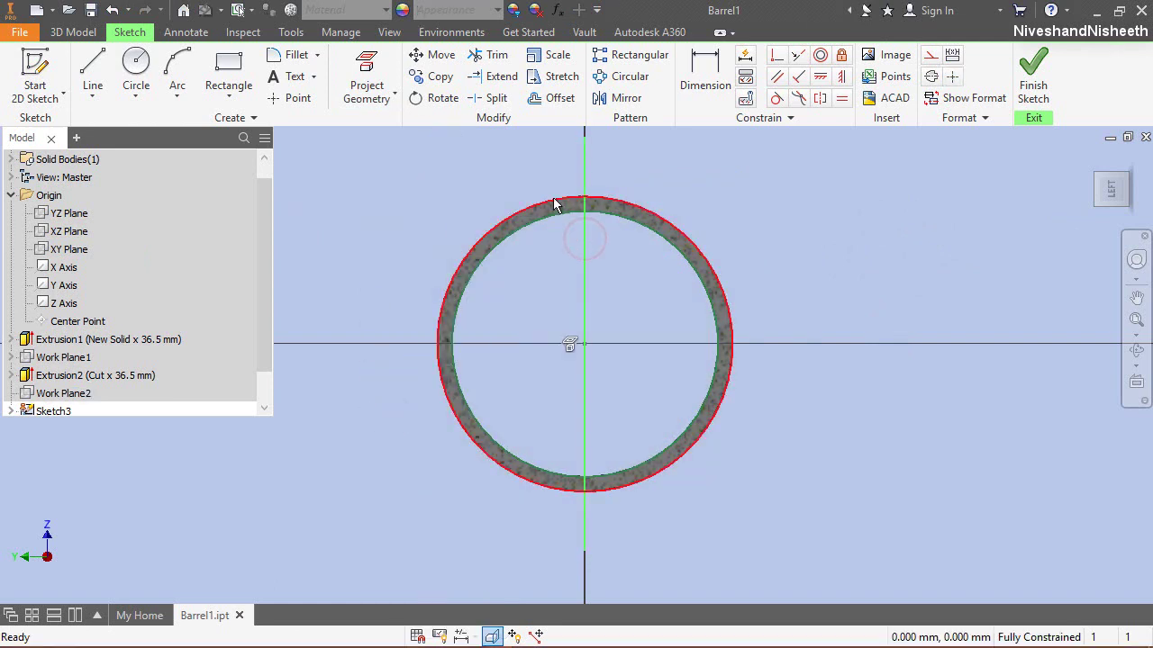
pyautogui.keyDown('ctrl'); pyautogui.click(553, 196); pyautogui.keyUp('ctrl')
pyautogui.keyDown('ctrl'); pyautogui.click(568, 218); pyautogui.keyUp('ctrl')
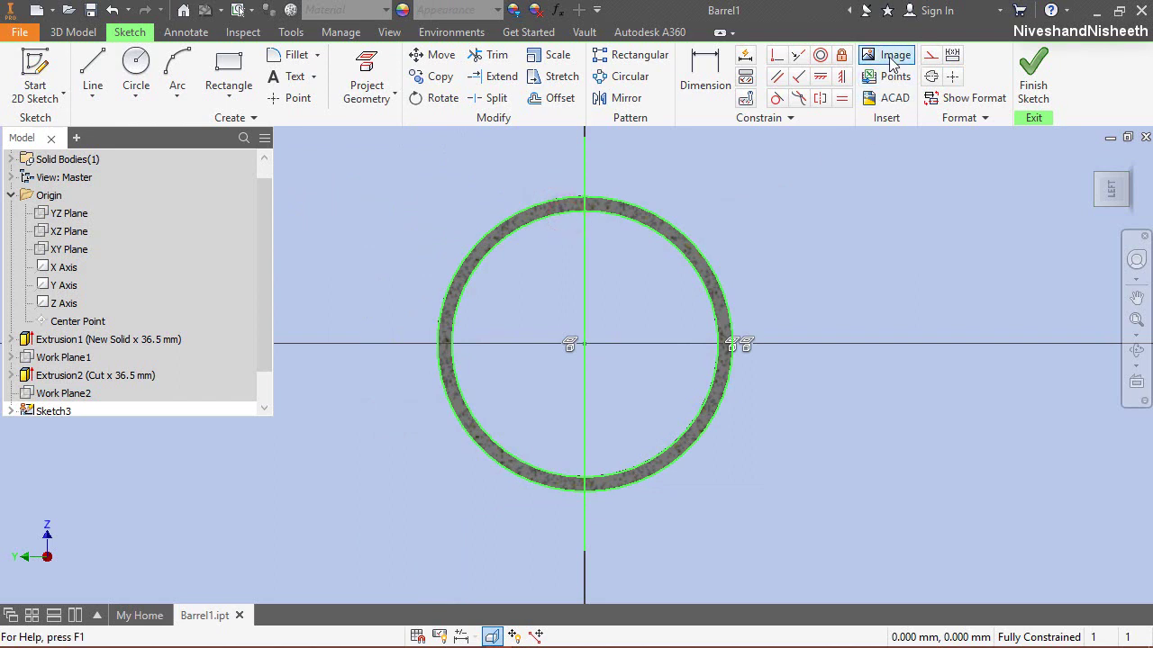
pyautogui.click(928, 54)
pyautogui.click(847, 219)
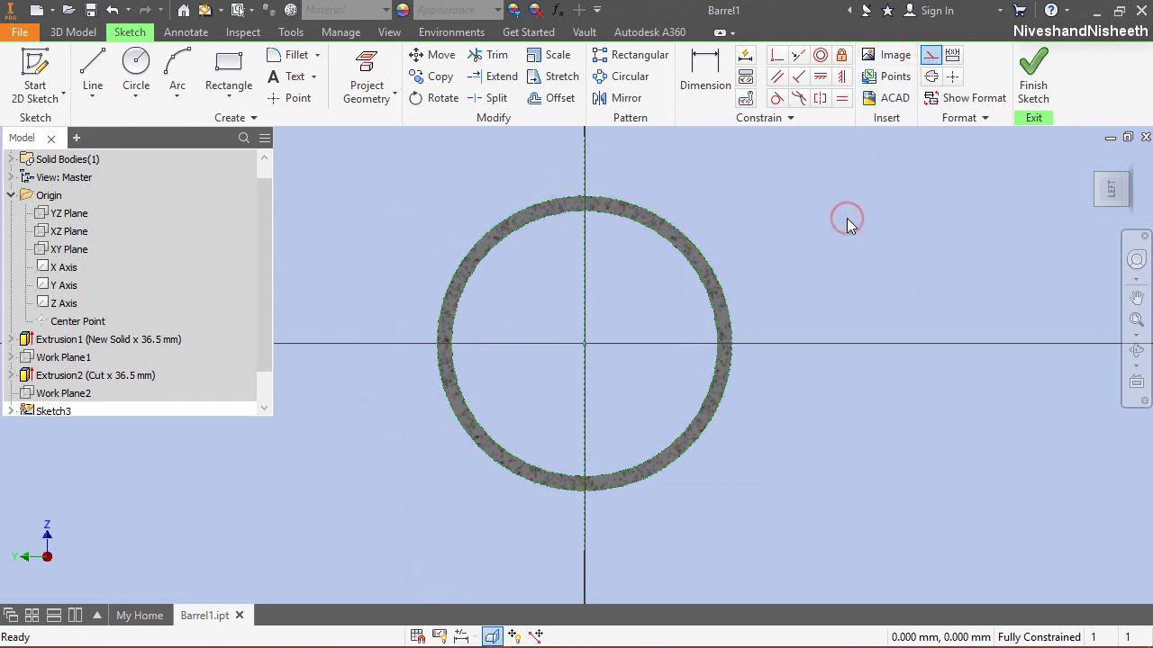
pyautogui.click(803, 465)
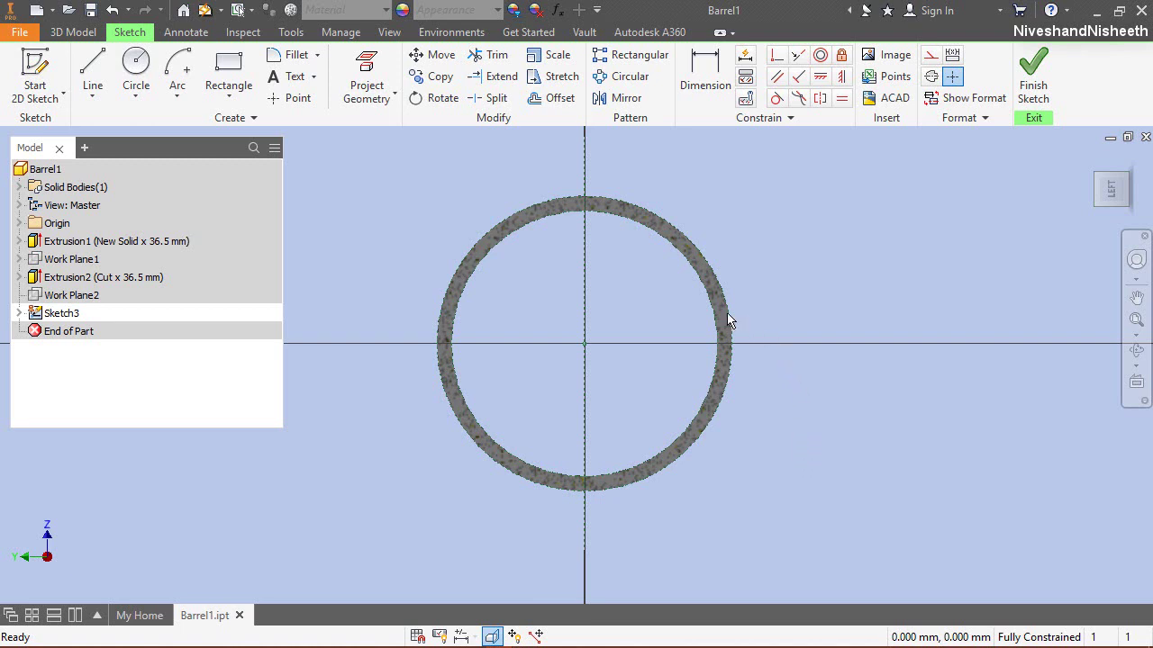
# Step: Draw two lines from the tube's centre to the outer circle, about 12° and 26° to the left of the vertical construction line
pyautogui.click(96, 78)
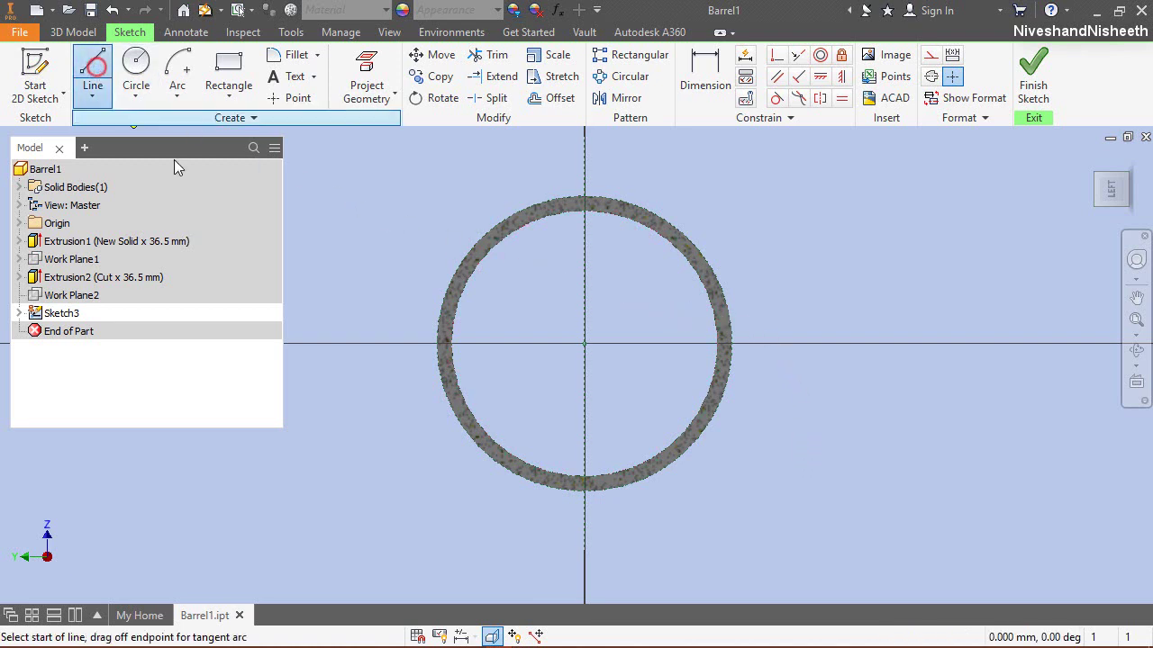
pyautogui.click(584, 343)
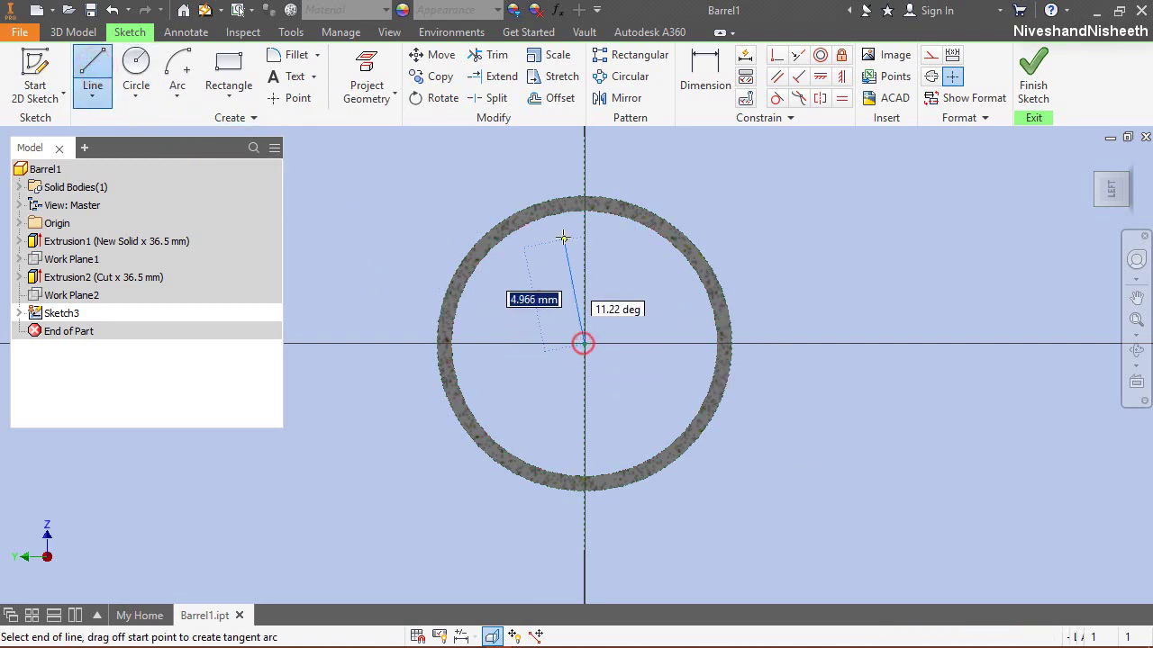
pyautogui.scroll(3, 564, 235)
pyautogui.doubleClick(547, 168)
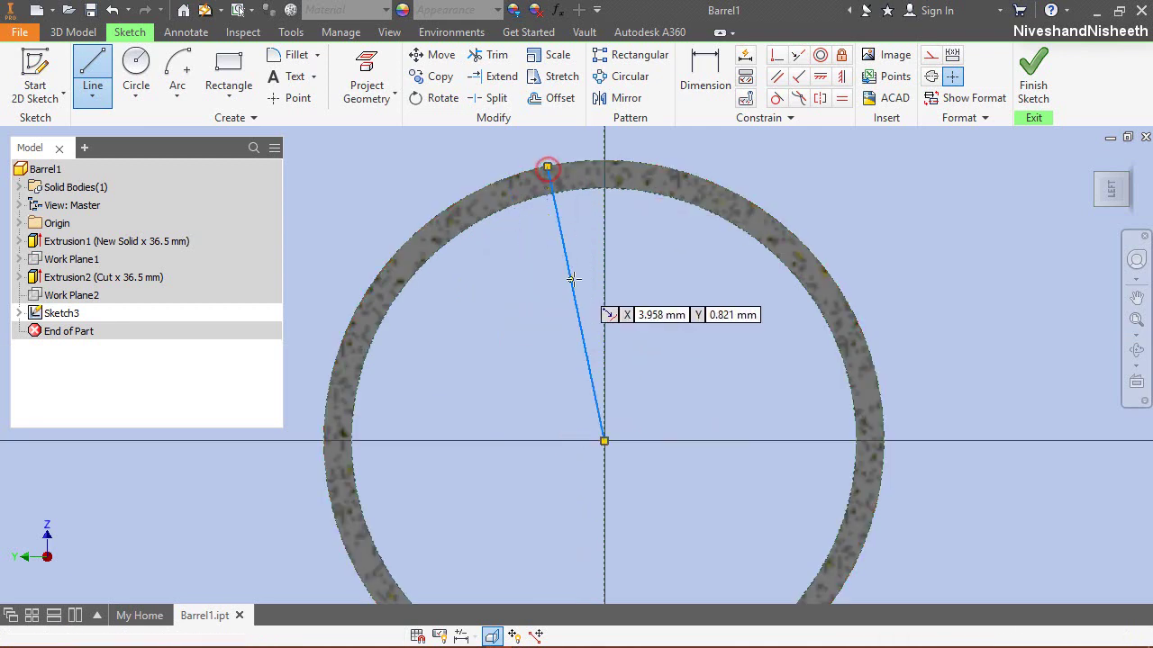
pyautogui.click(604, 441)
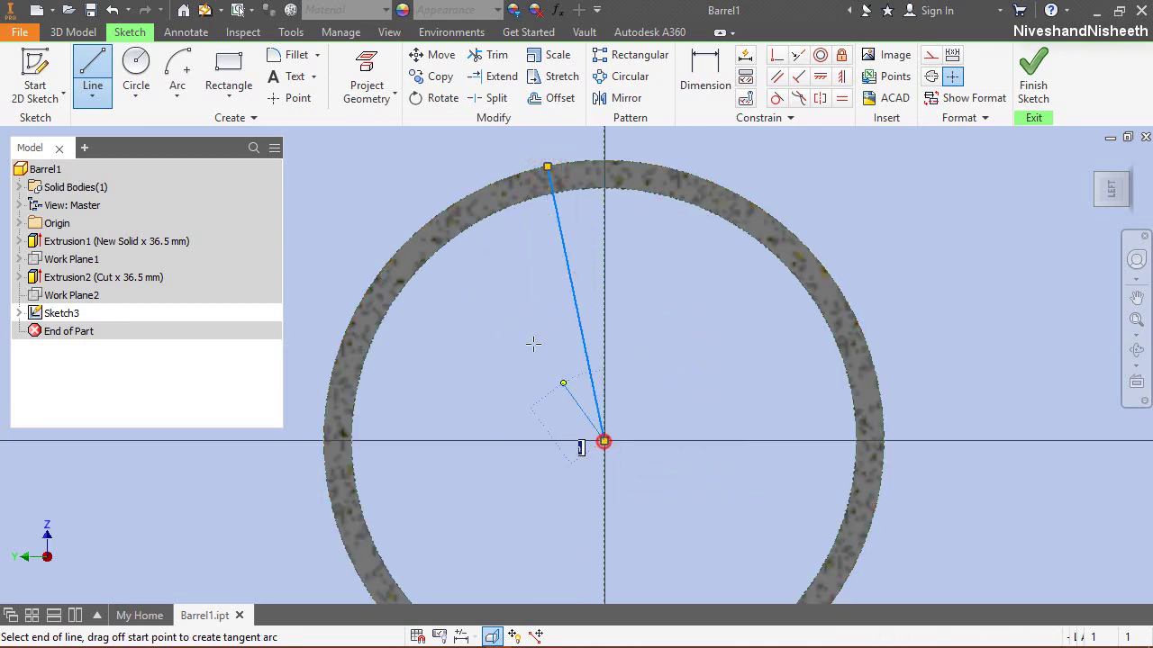
pyautogui.doubleClick(483, 188)
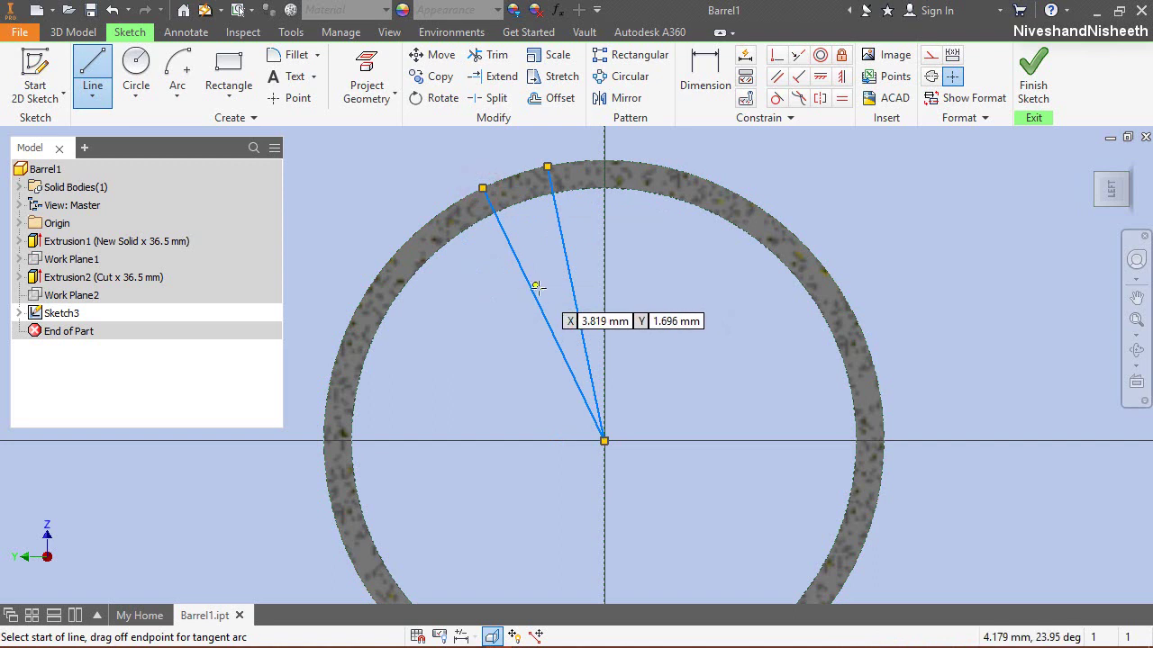
pyautogui.rightClick(543, 289)
pyautogui.click(586, 213)
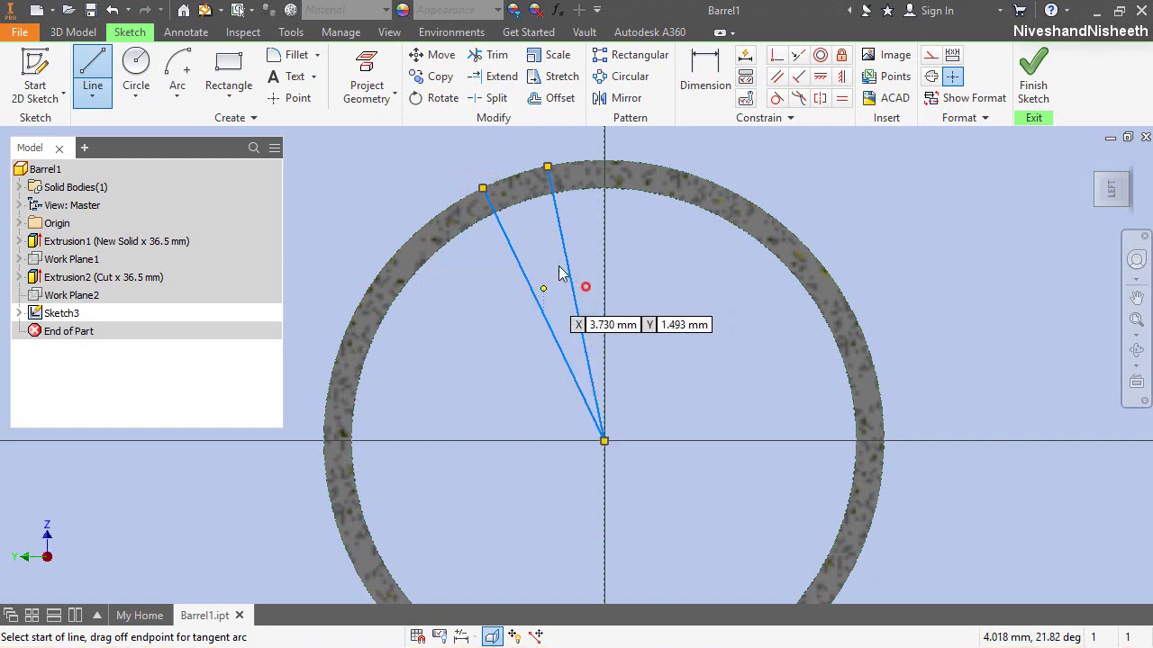
pyautogui.press('Escape')
# Step: Set the document's angular dimension display precision to 3.123
pyautogui.click(296, 37)
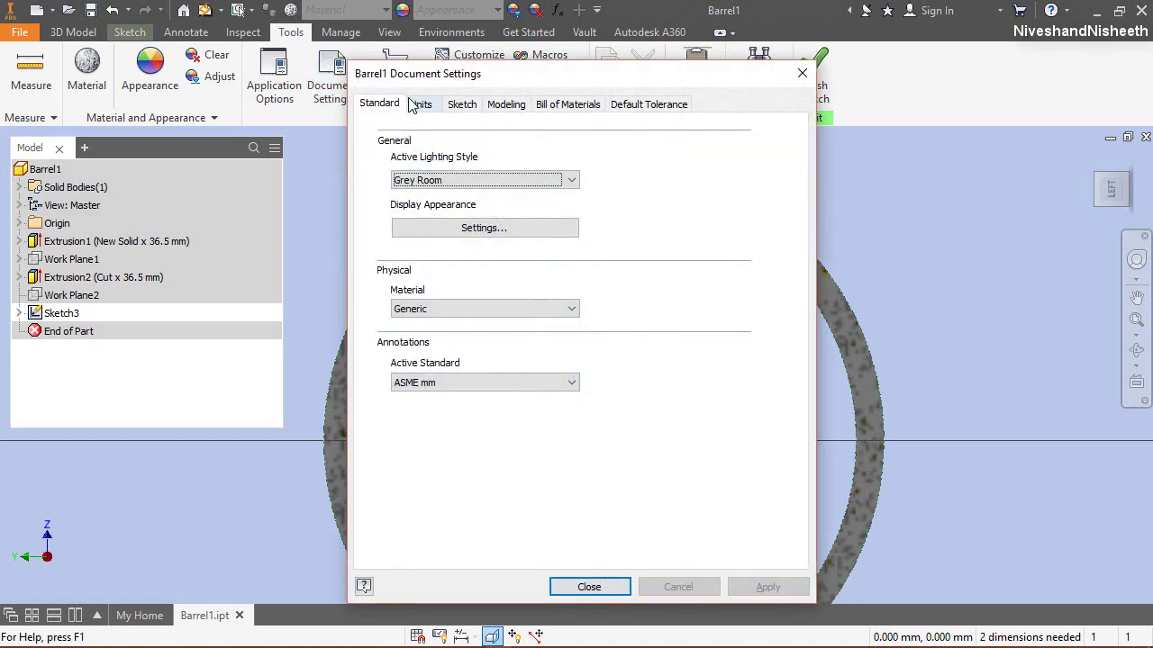
pyautogui.click(416, 102)
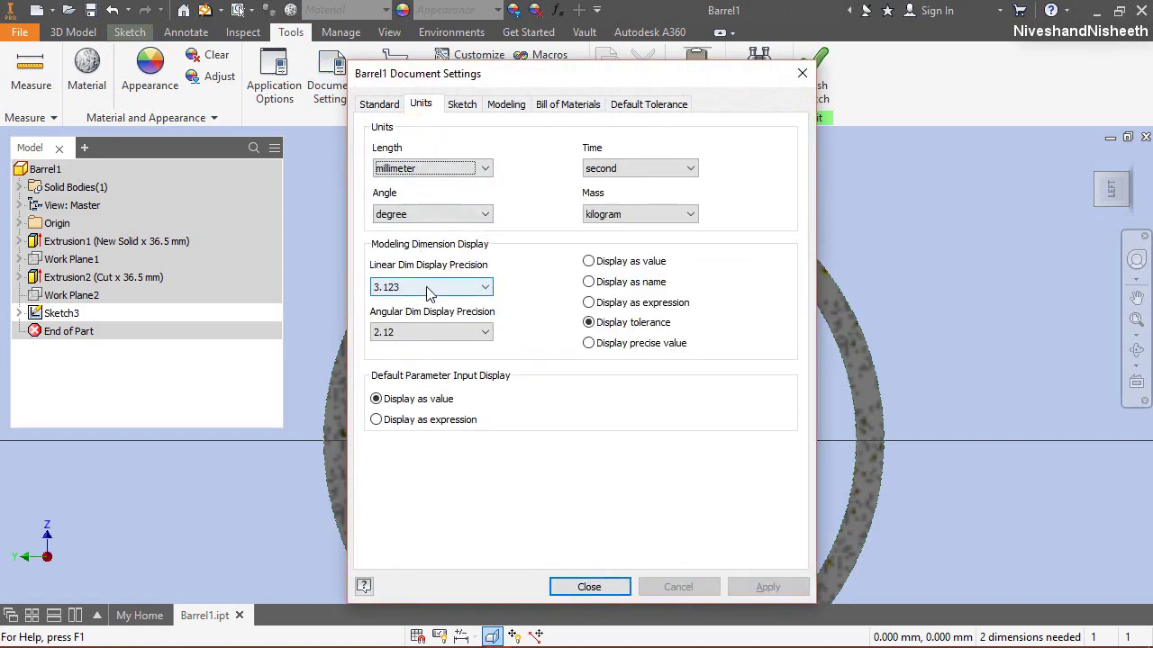
pyautogui.click(449, 332)
pyautogui.click(417, 381)
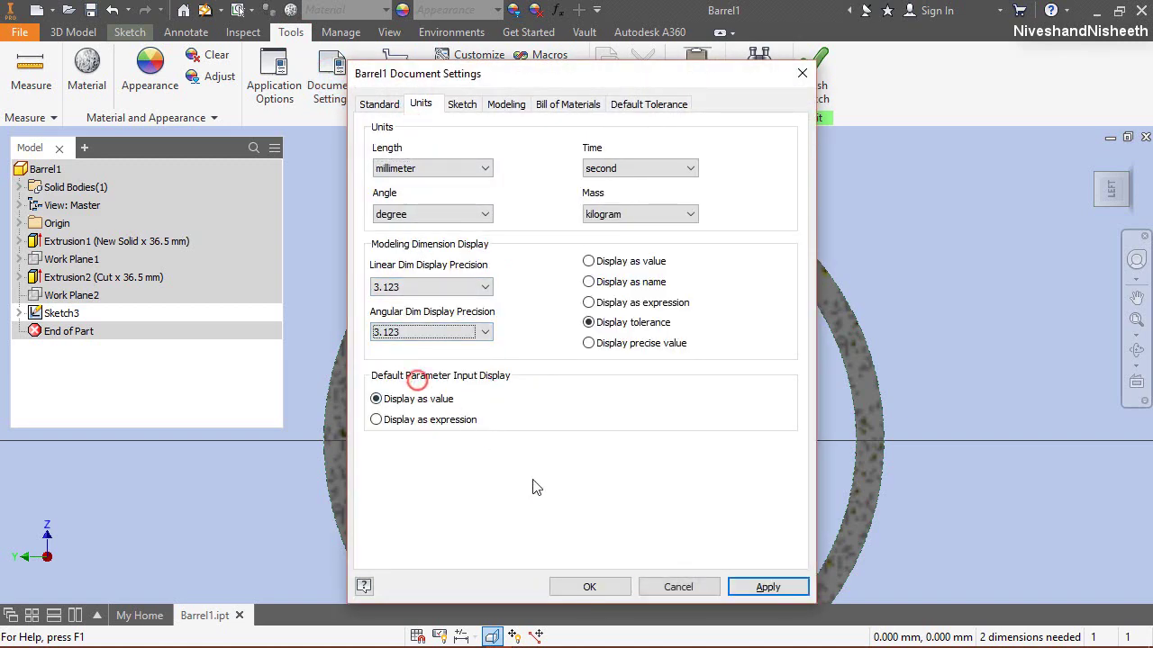
pyautogui.click(605, 588)
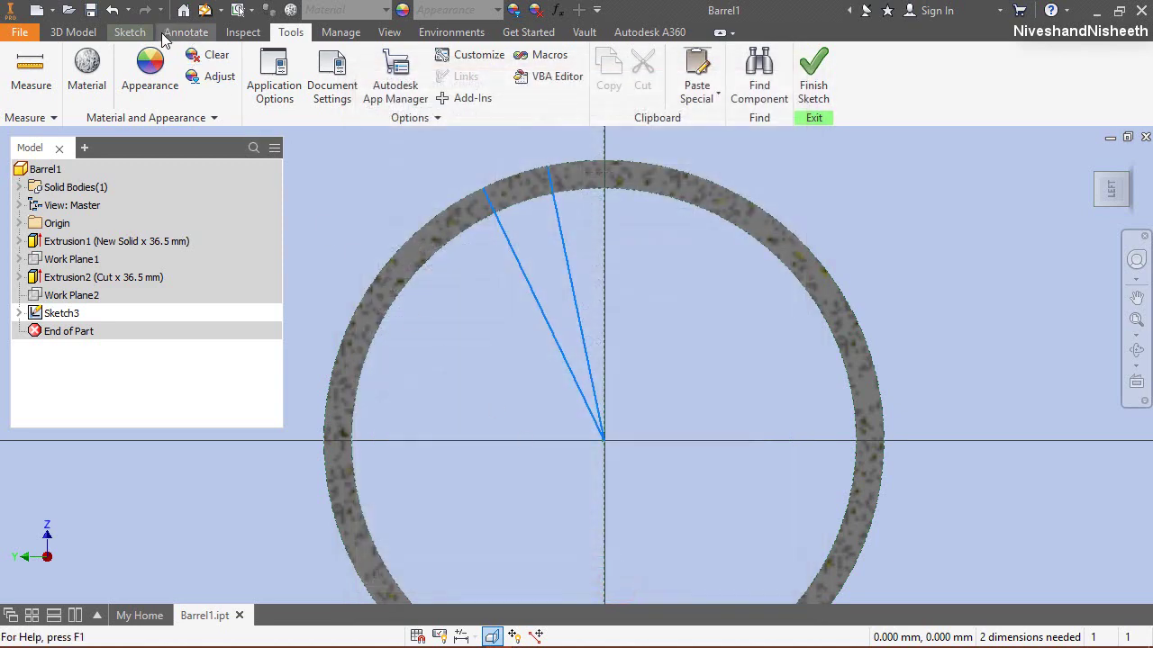
# Step: Dimension the angle between the vertical construction line and the nearer slanted line as 3.292°
pyautogui.click(144, 33)
pyautogui.click(698, 83)
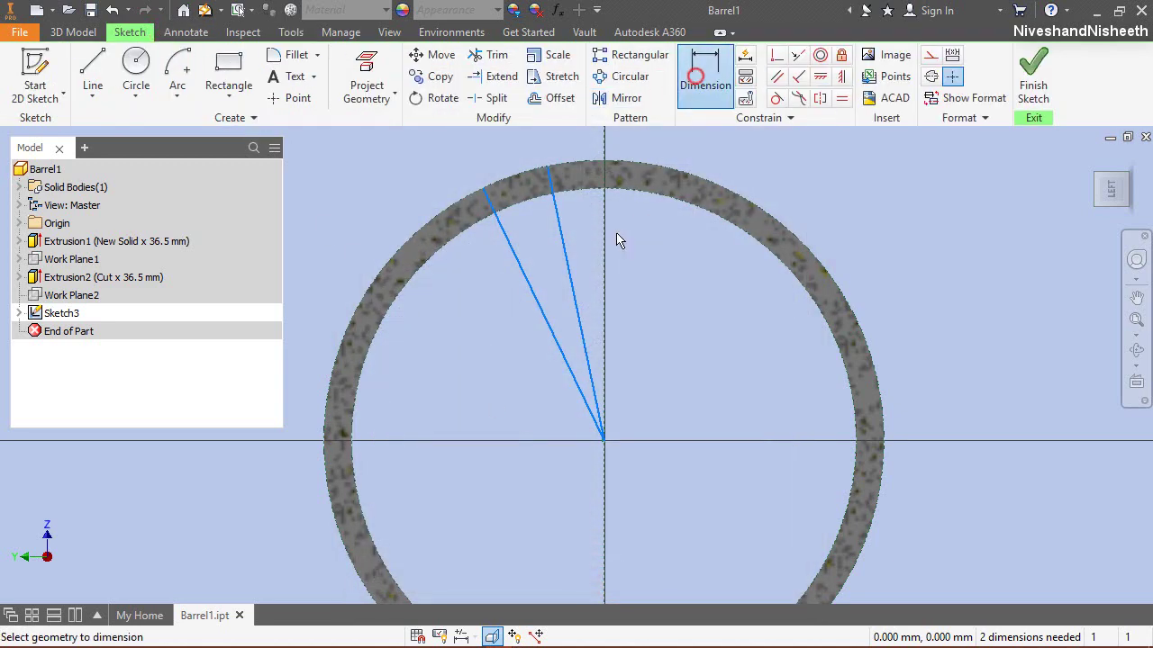
pyautogui.click(574, 289)
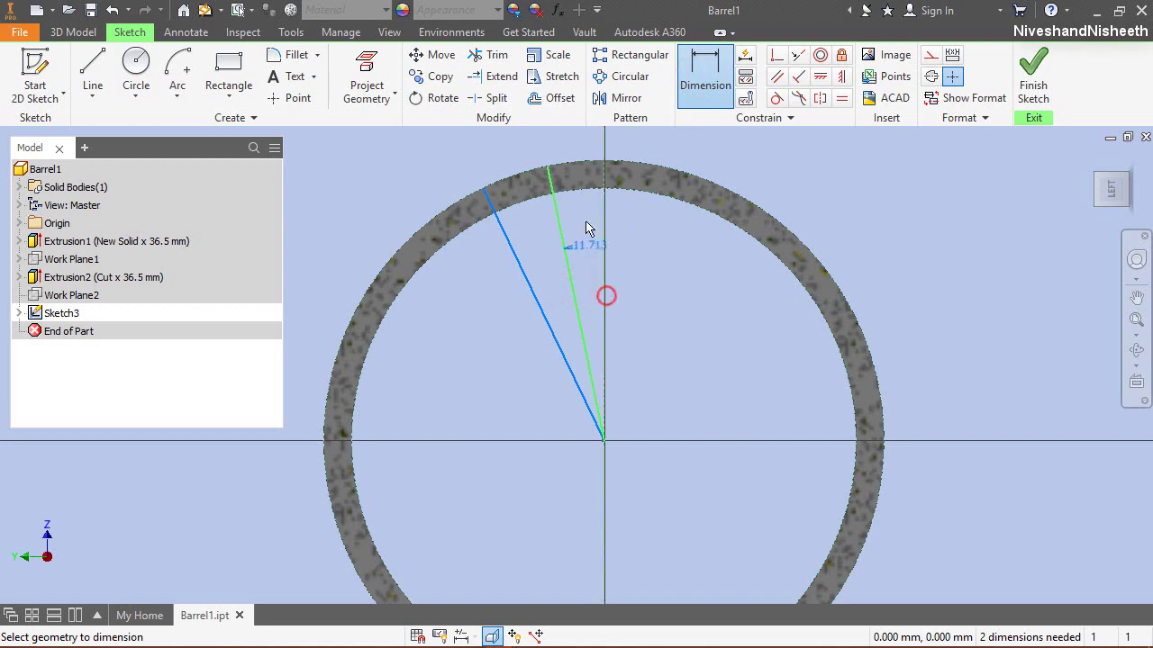
pyautogui.click(576, 153)
pyautogui.write('3.')
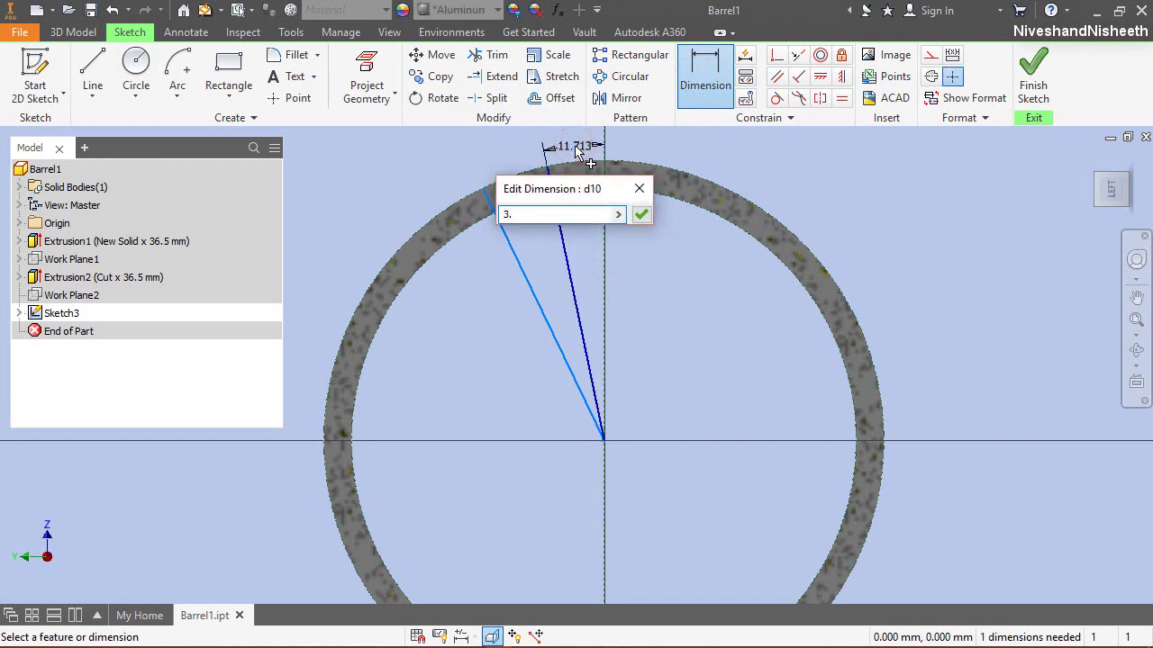
pyautogui.write('292')
pyautogui.press('Return')
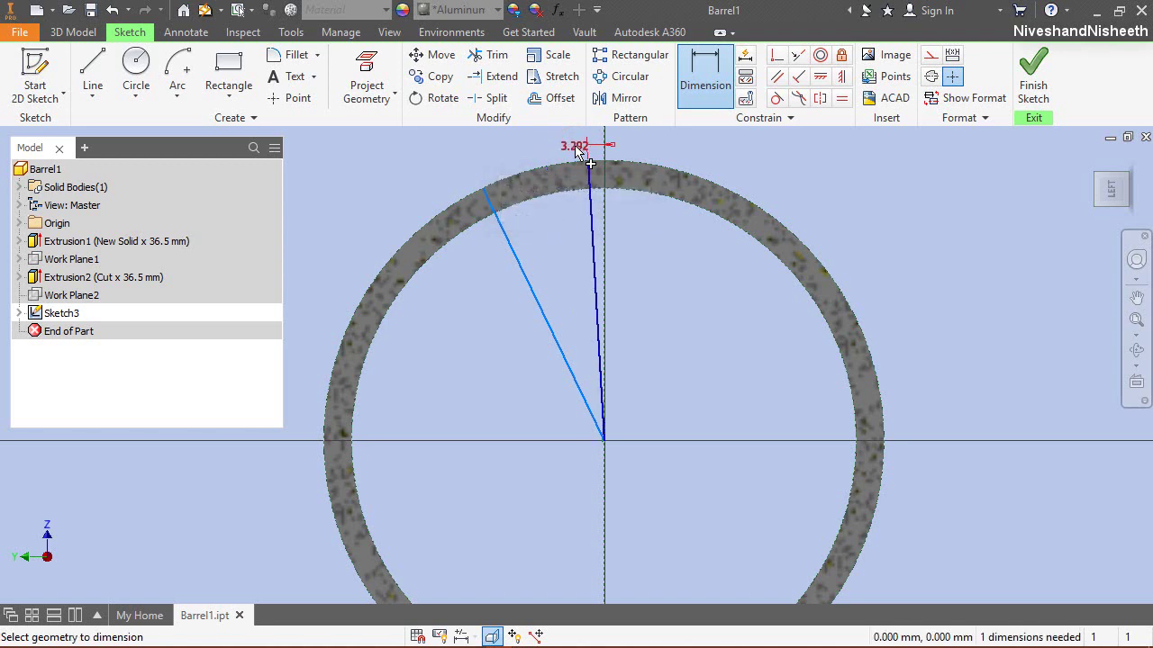
# Step: Dimension the angle between the two slanted lines as 14.251°
pyautogui.click(517, 272)
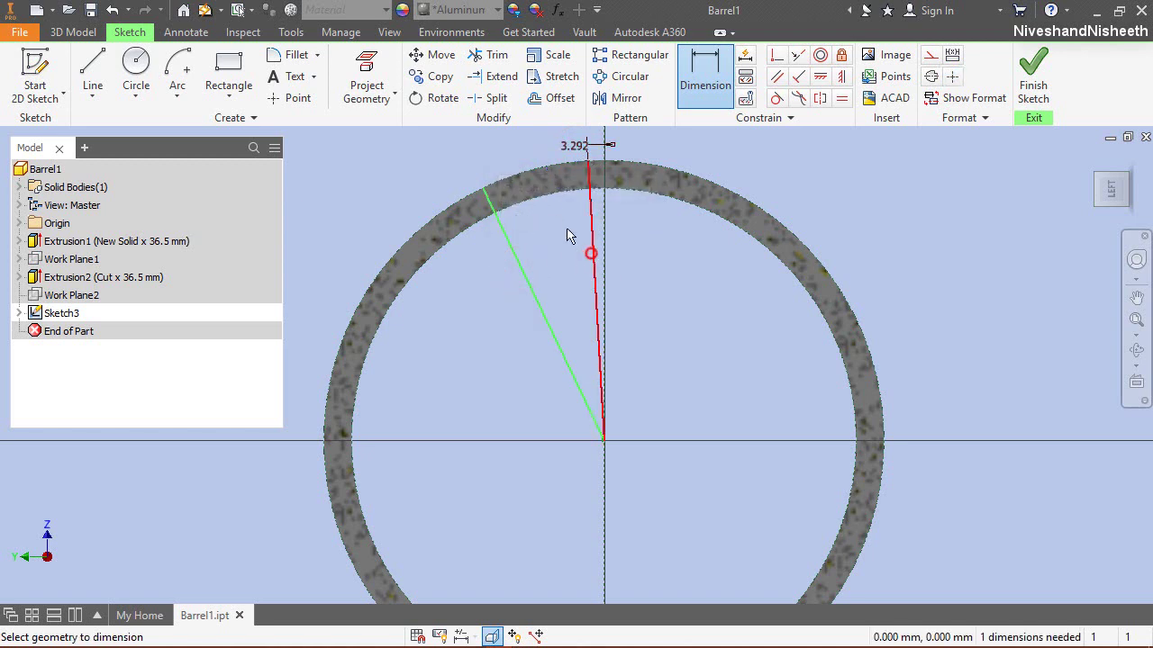
pyautogui.click(594, 254)
pyautogui.click(541, 242)
pyautogui.write('14')
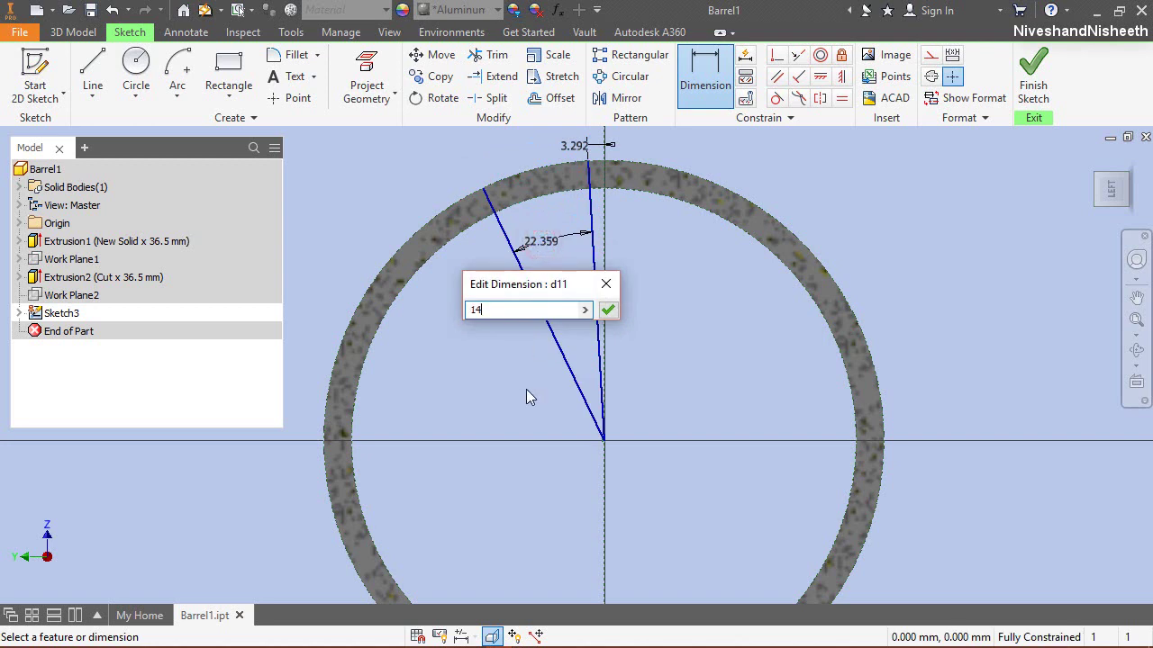
pyautogui.write('.251')
pyautogui.press('Return')
pyautogui.rightClick(699, 315)
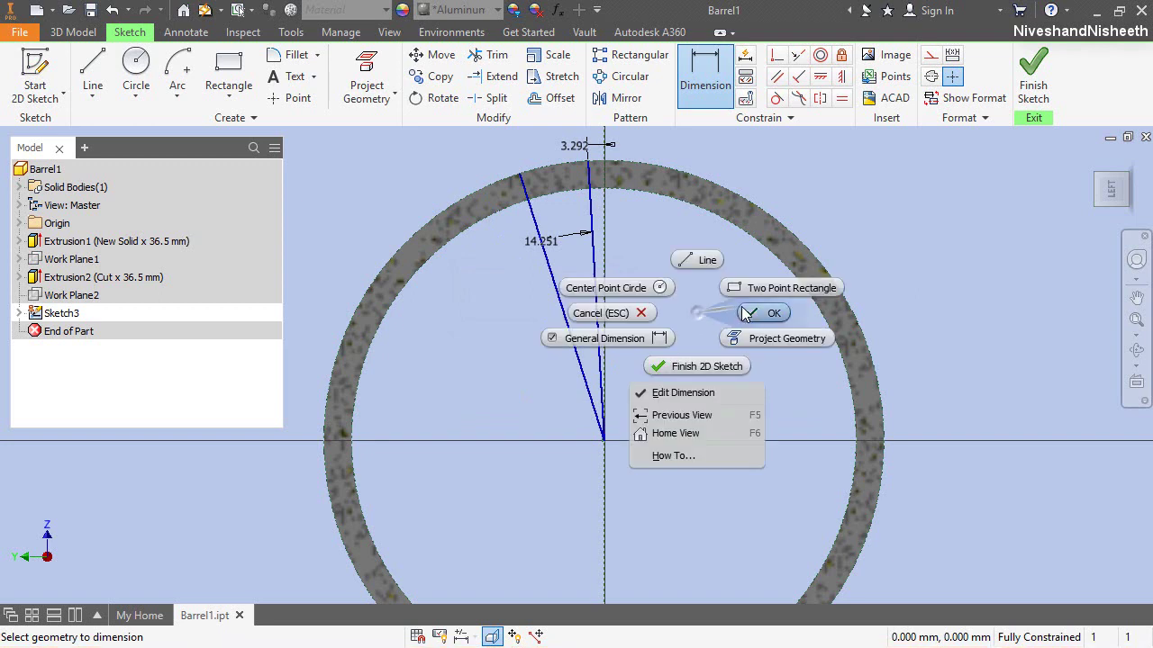
# Step: Convert the two slanted lines from the tube's centre into construction lines
pyautogui.click(706, 317)
pyautogui.click(591, 209)
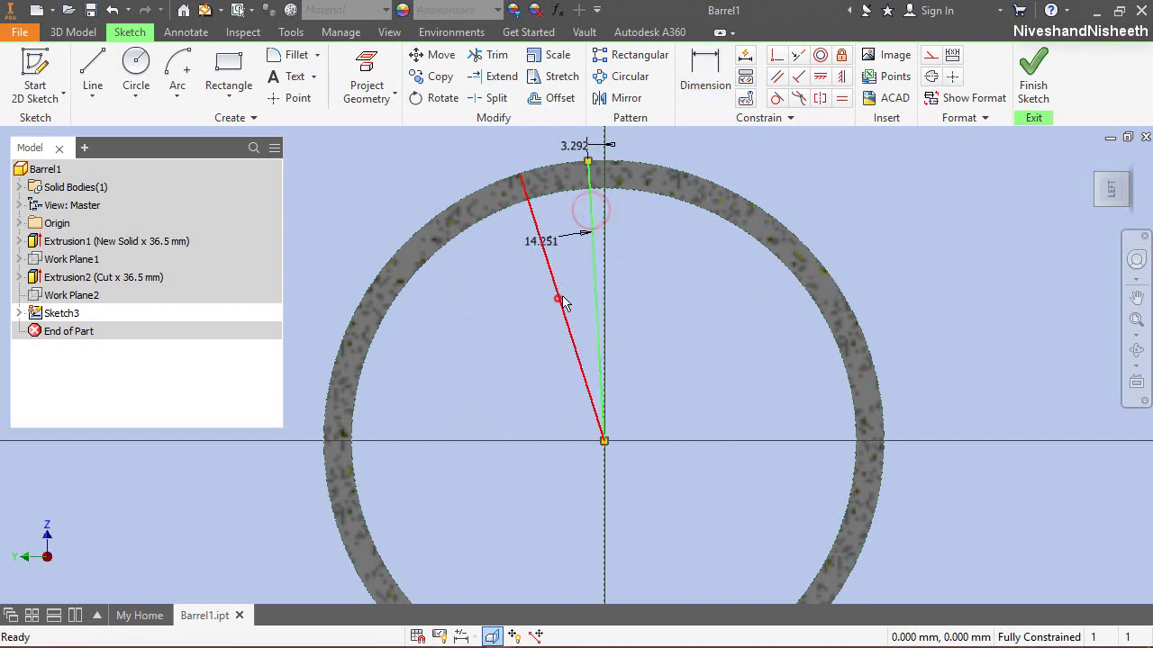
pyautogui.keyDown('ctrl'); pyautogui.click(559, 298); pyautogui.keyUp('ctrl')
pyautogui.click(928, 57)
pyautogui.click(722, 328)
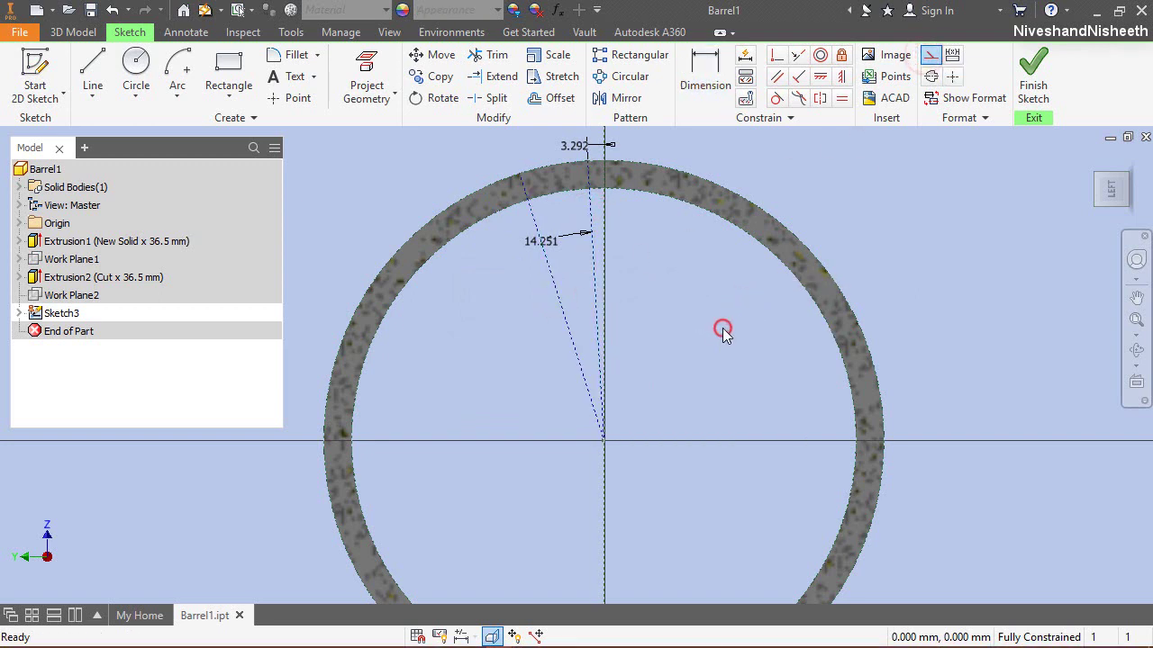
# Step: Draw a centre-point arc along the outer circle between the ends of the two slanted construction lines, and finish the sketch
pyautogui.click(184, 103)
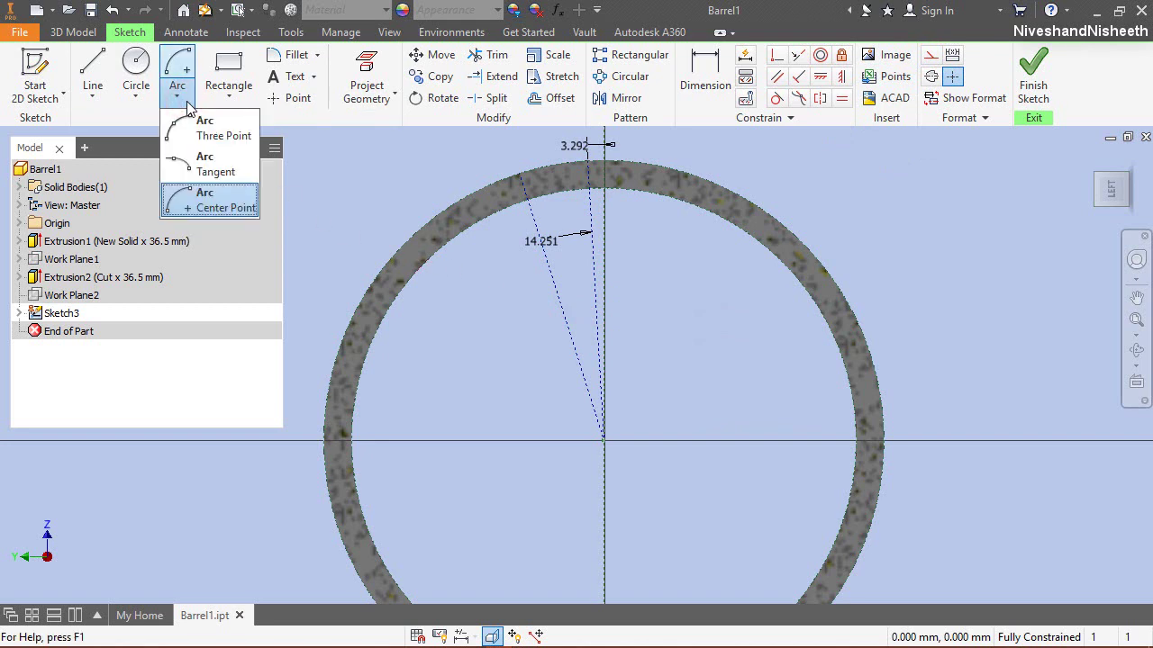
pyautogui.click(222, 201)
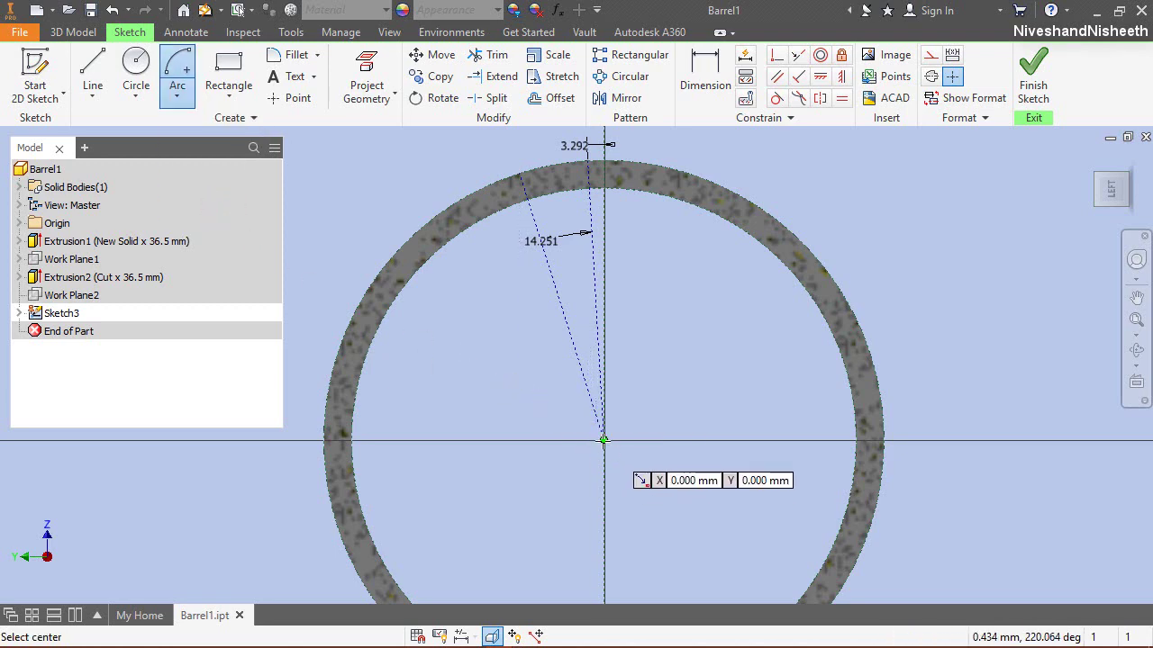
pyautogui.click(603, 441)
pyautogui.scroll(5, 545, 148)
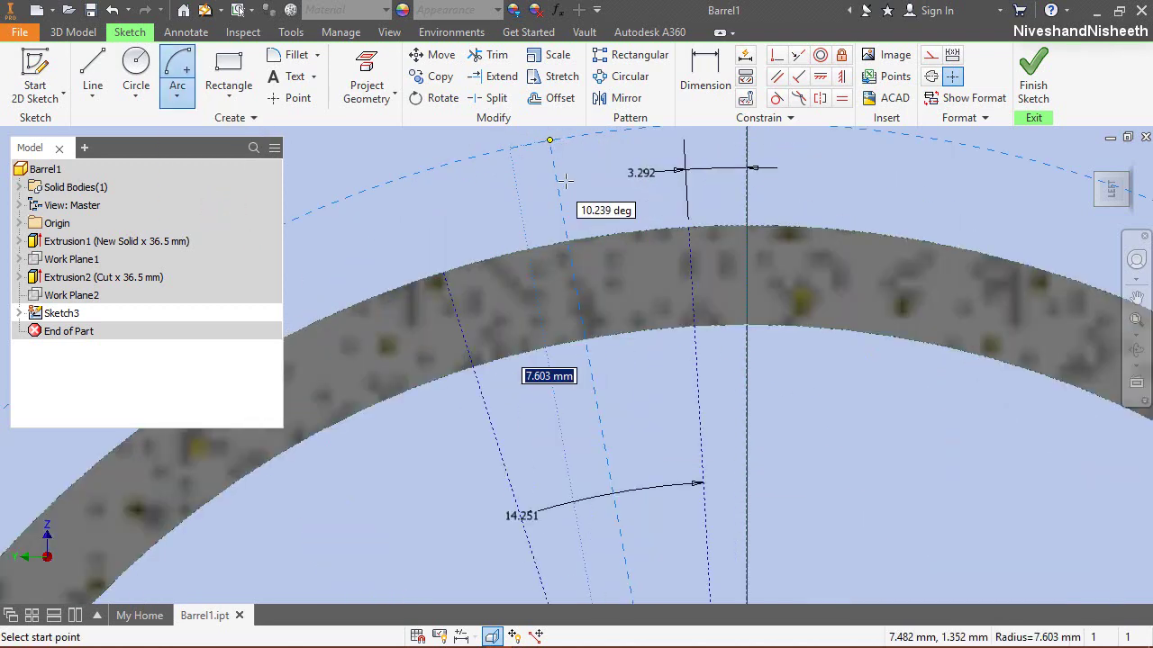
pyautogui.click(688, 228)
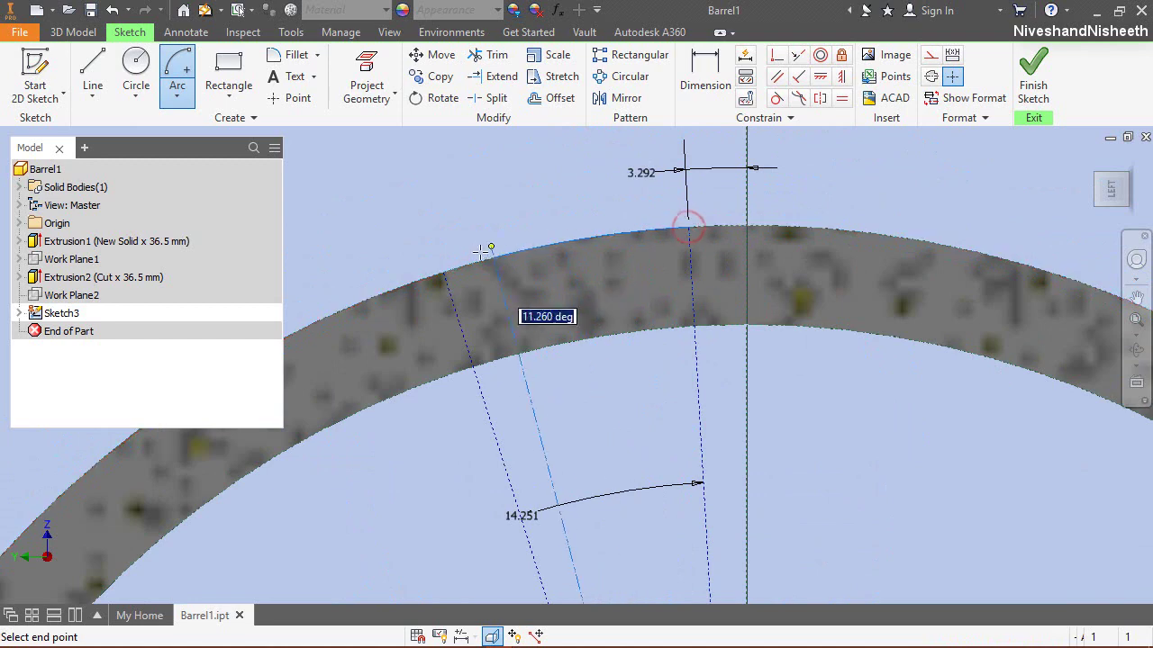
pyautogui.click(443, 271)
pyautogui.rightClick(521, 186)
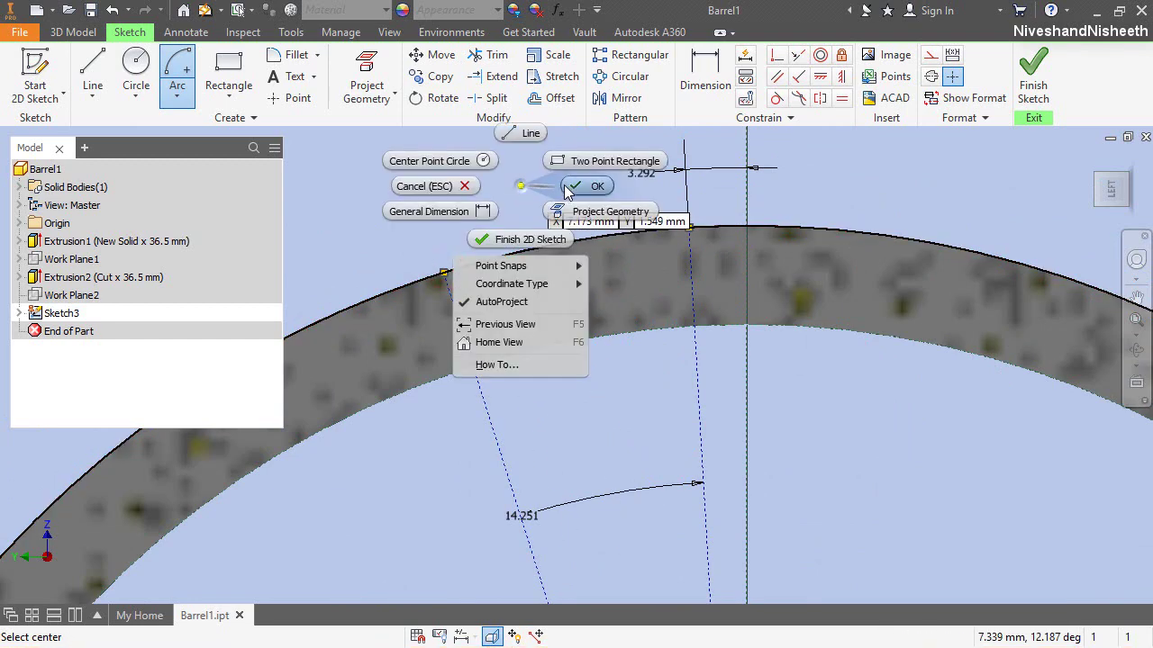
pyautogui.click(566, 186)
pyautogui.rightClick(559, 187)
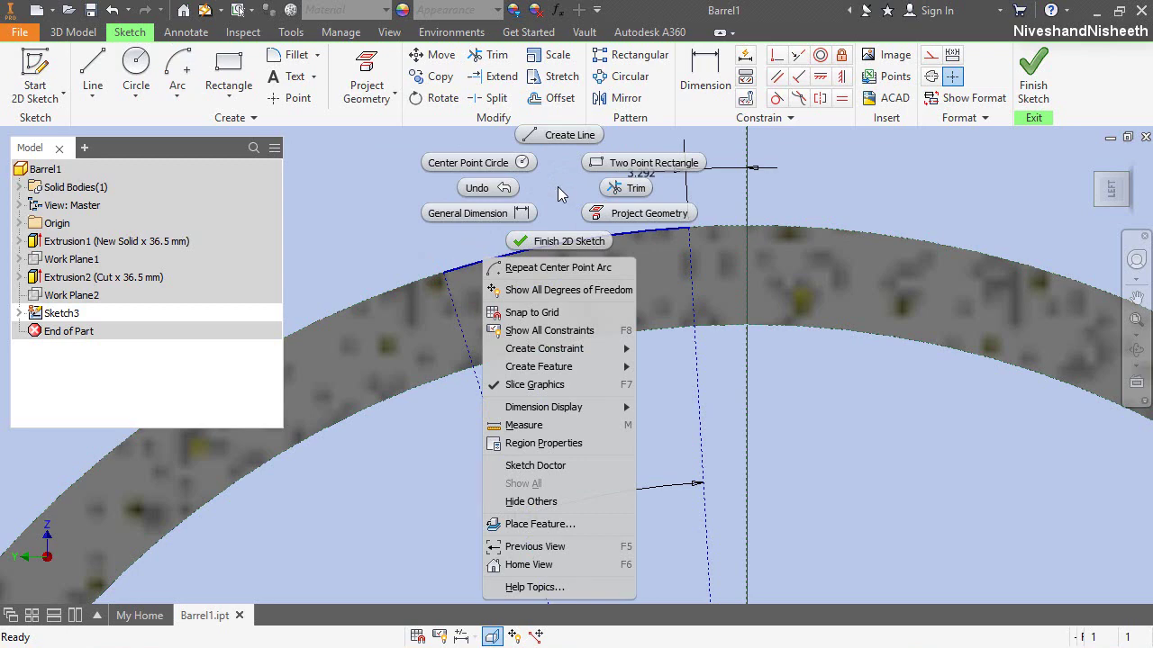
pyautogui.click(572, 241)
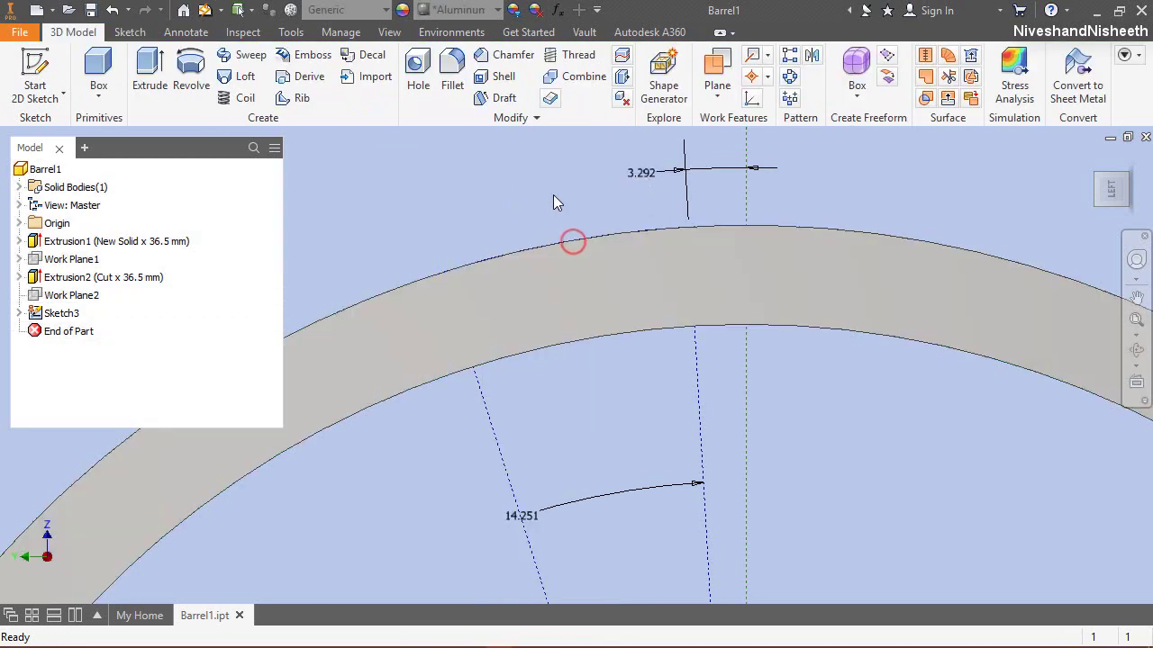
# Step: Rotate the tube to an isometric view with its open sketched end in front and set it as the home view, using Fit to View
pyautogui.click(1089, 162)
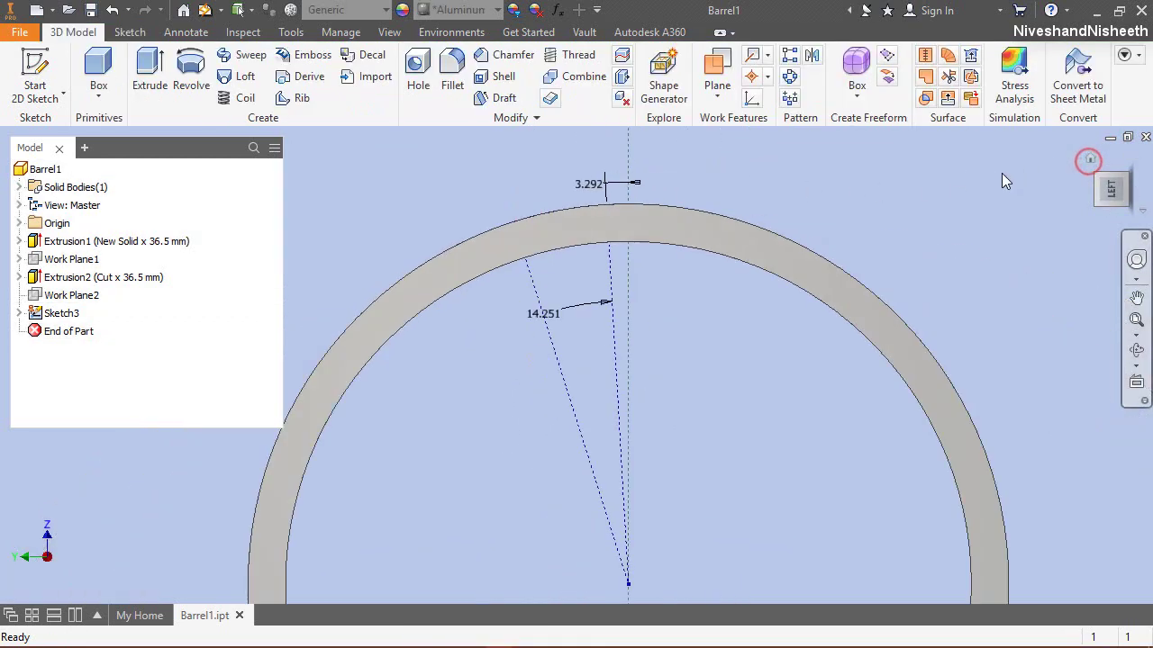
pyautogui.click(1127, 180)
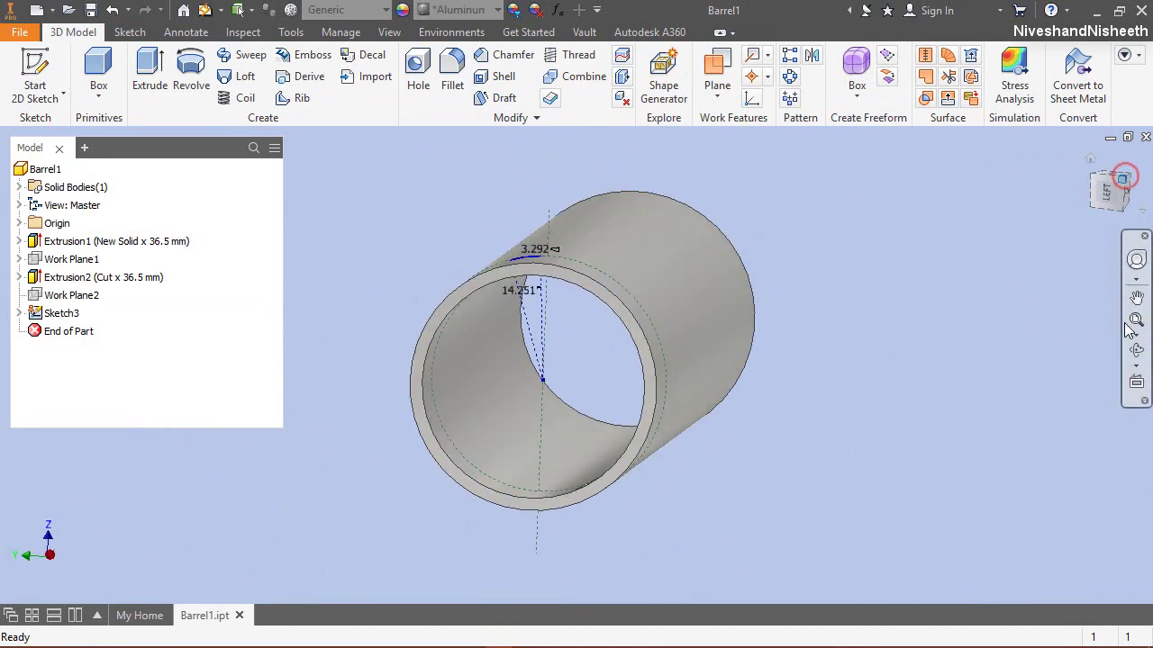
pyautogui.rightClick(1093, 171)
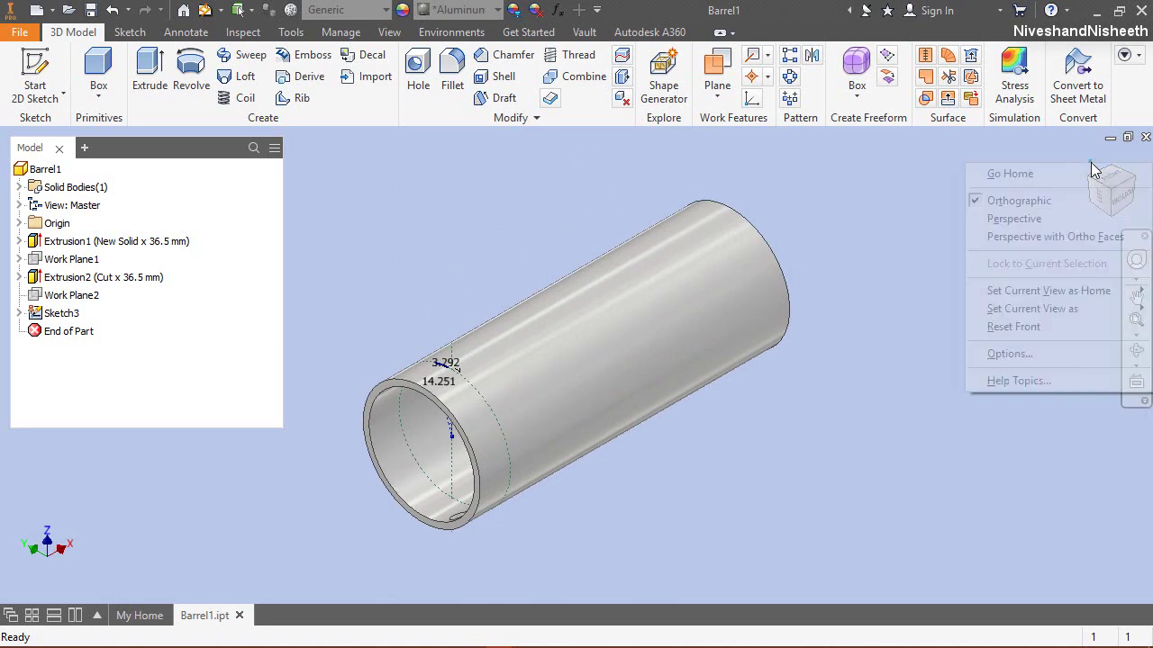
pyautogui.click(1072, 288)
pyautogui.click(920, 290)
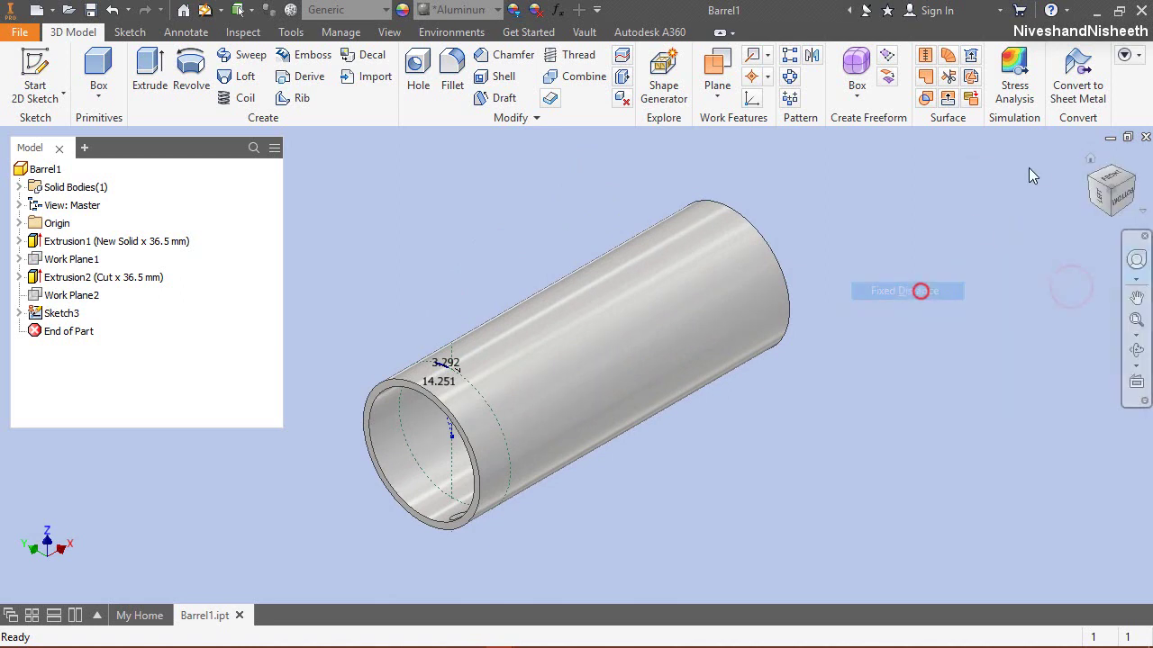
pyautogui.rightClick(1094, 169)
pyautogui.click(1067, 288)
pyautogui.click(925, 307)
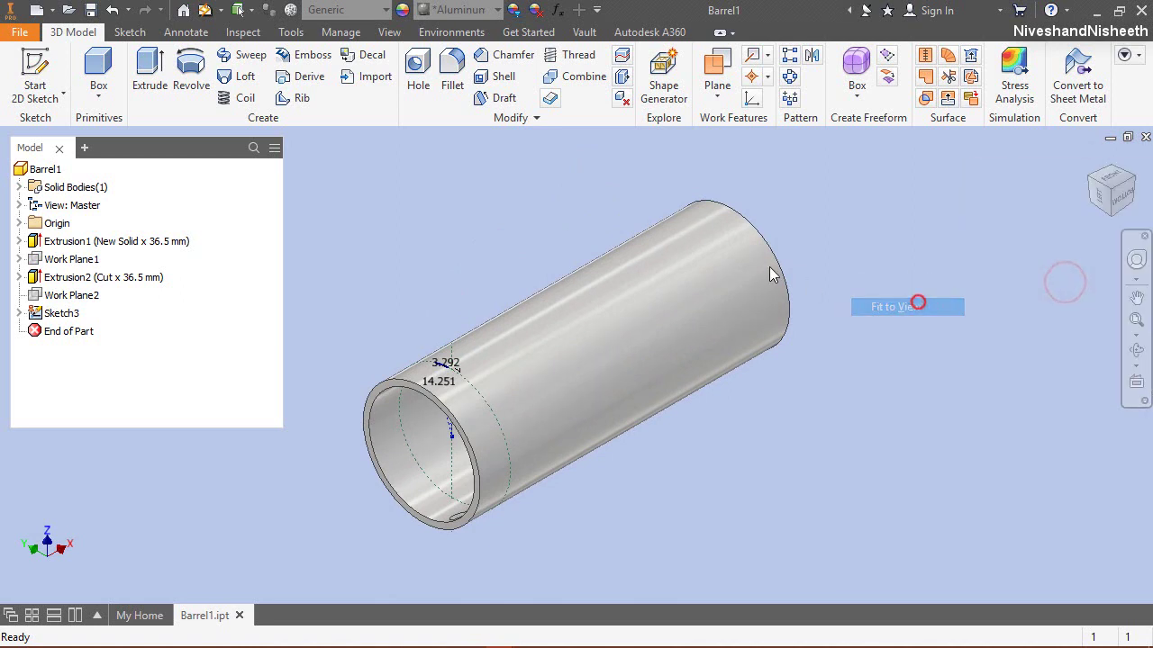
pyautogui.click(202, 11)
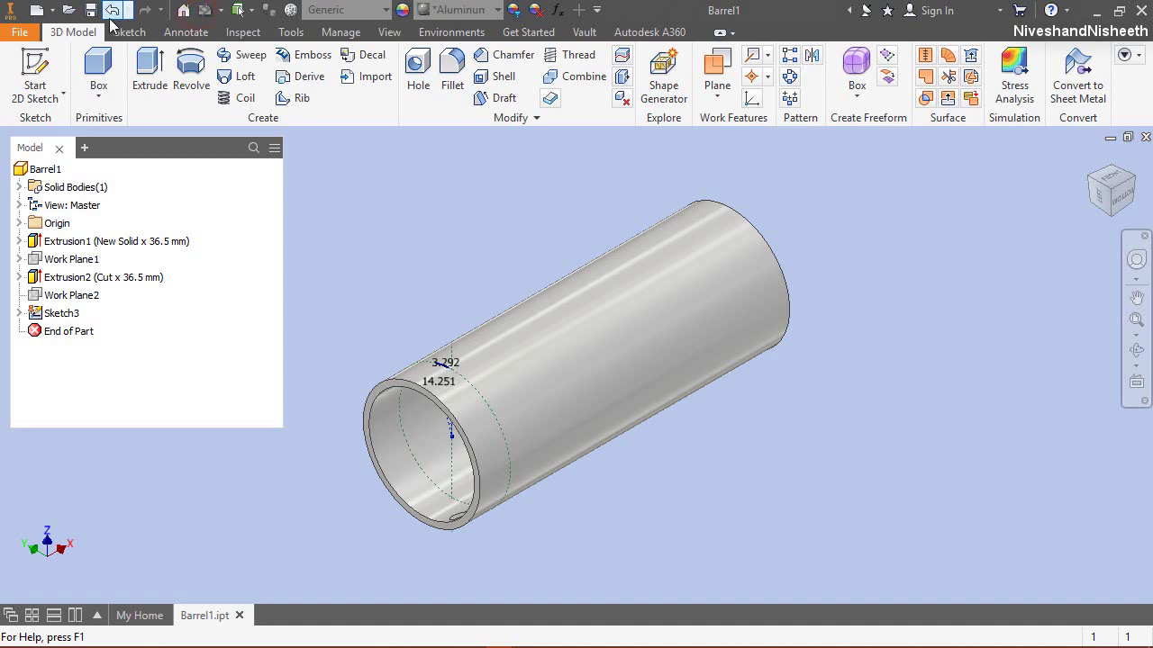
pyautogui.click(433, 265)
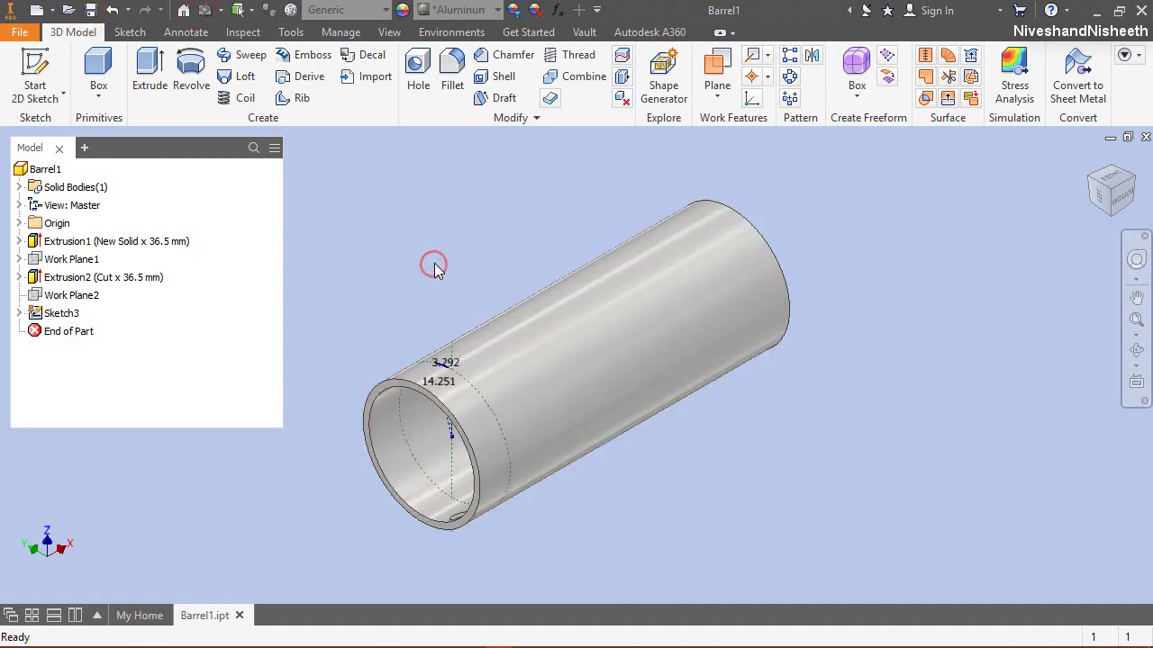
# Step: Create a work plane through the X axis at -3.292° to the XZ plane, and collapse the model tree
pyautogui.scroll(4, 387, 454)
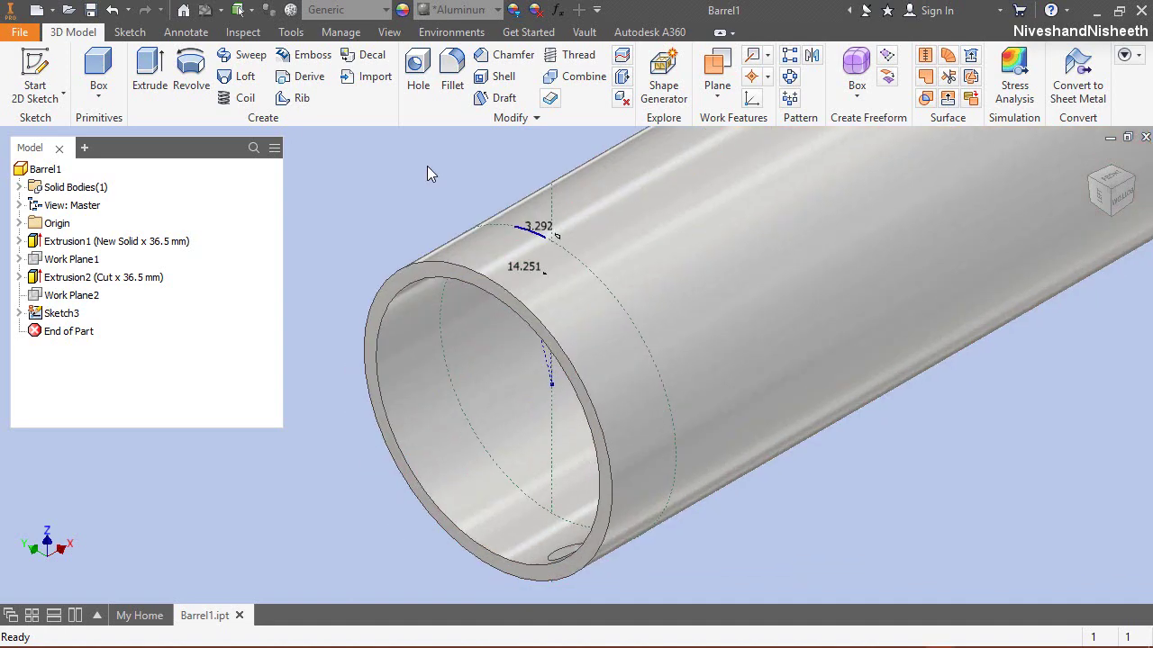
pyautogui.click(427, 167)
pyautogui.press(']')
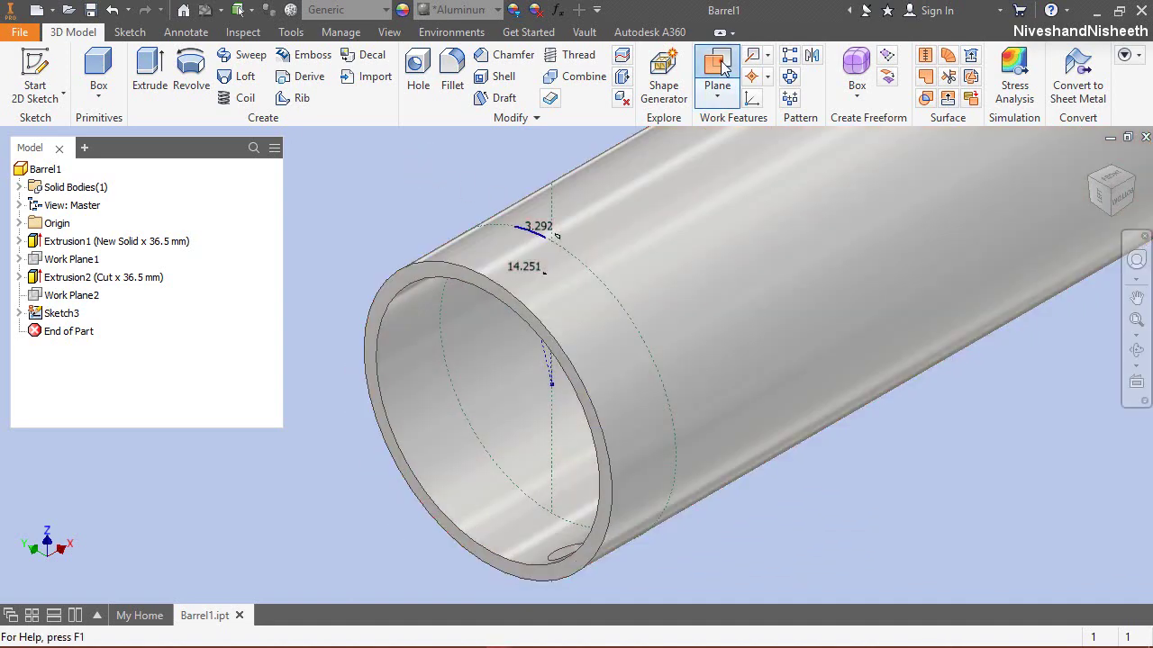
pyautogui.click(19, 223)
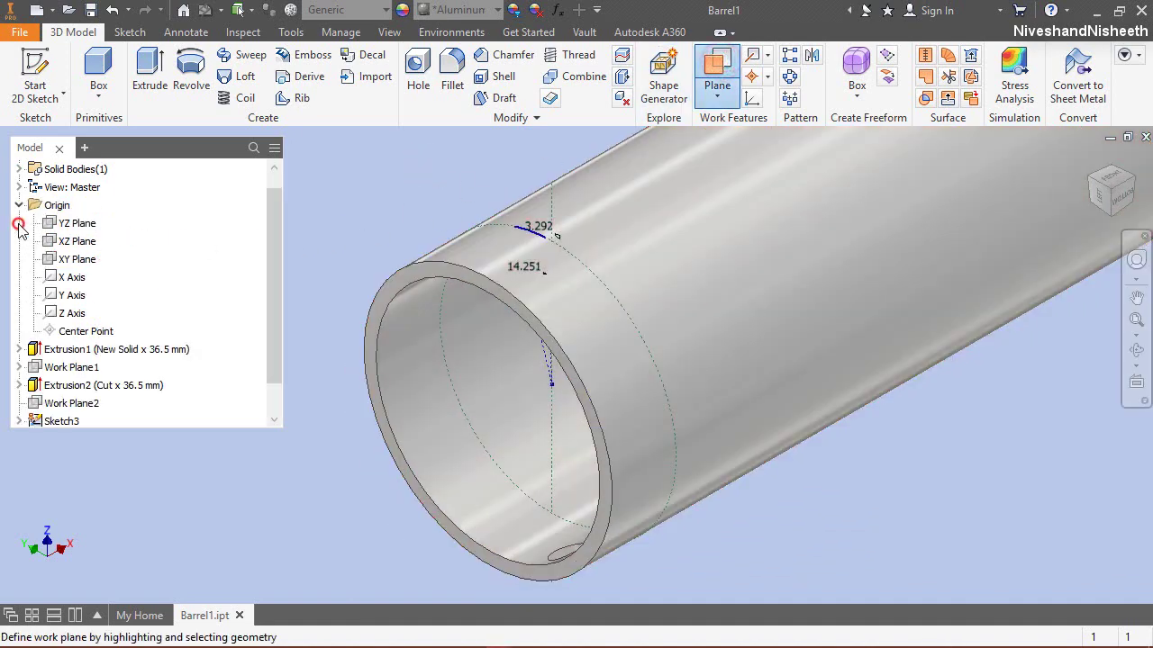
pyautogui.click(71, 279)
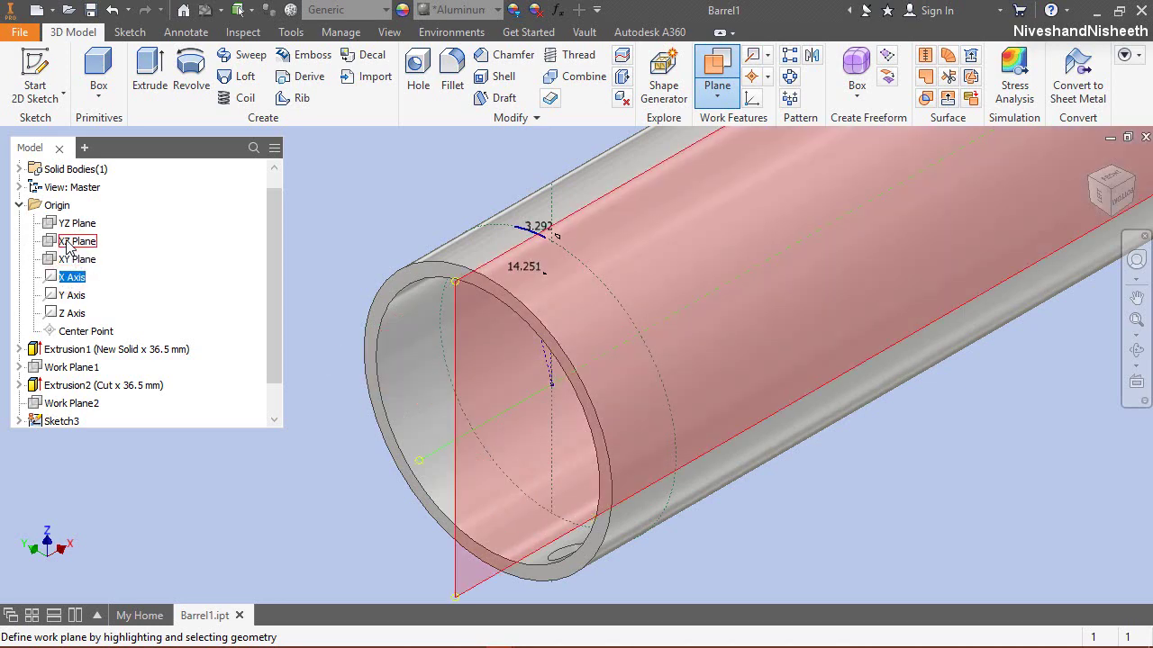
pyautogui.click(74, 242)
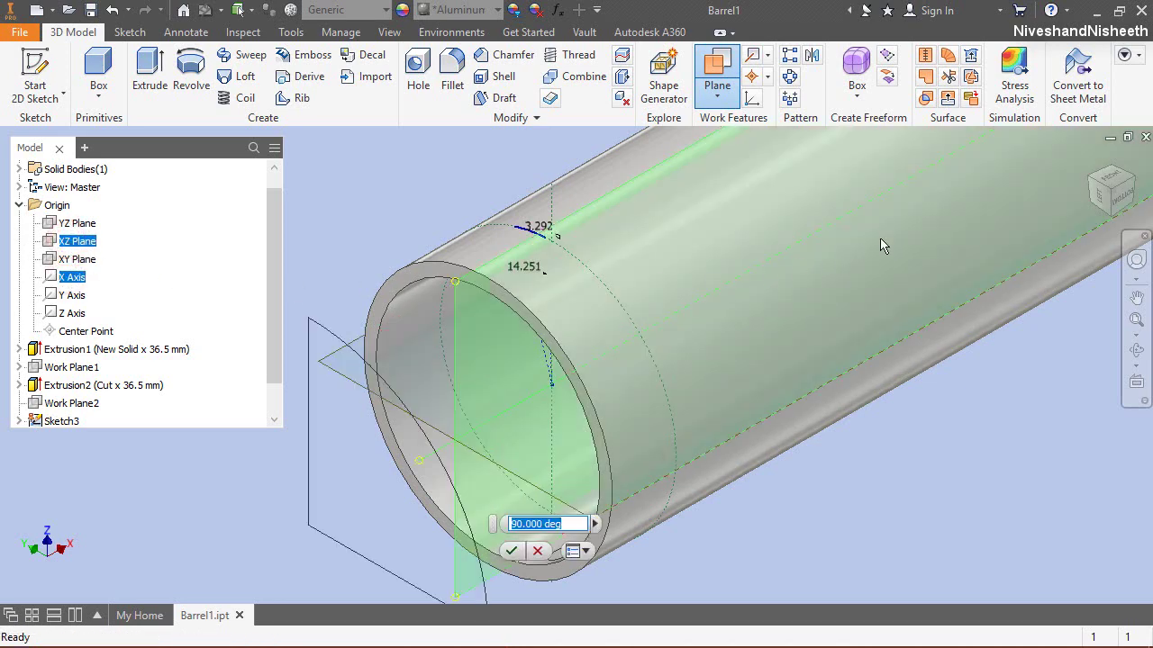
pyautogui.click(1098, 191)
pyautogui.scroll(5, 576, 324)
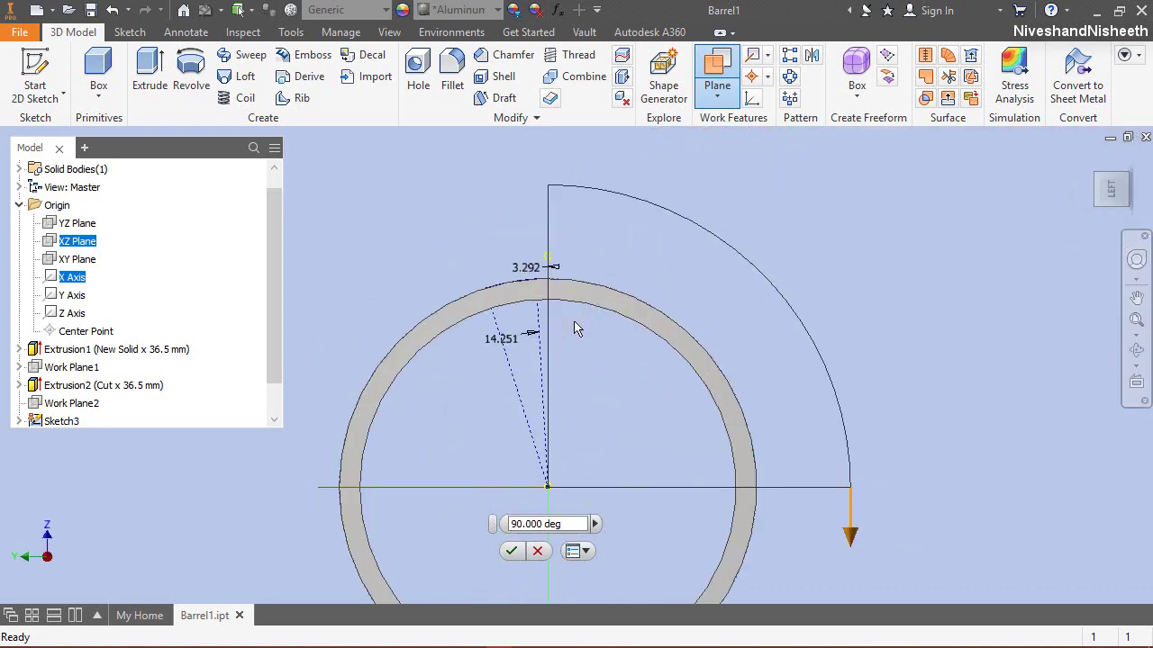
pyautogui.moveTo(852, 538); pyautogui.dragTo(531, 190)
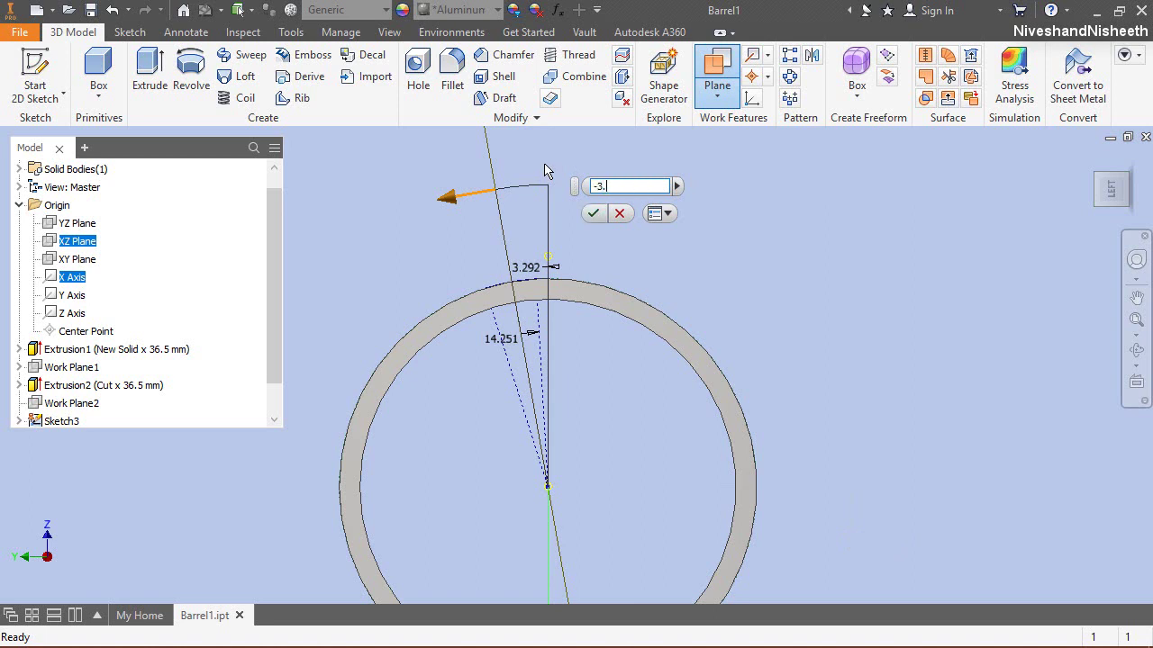
pyautogui.write('292')
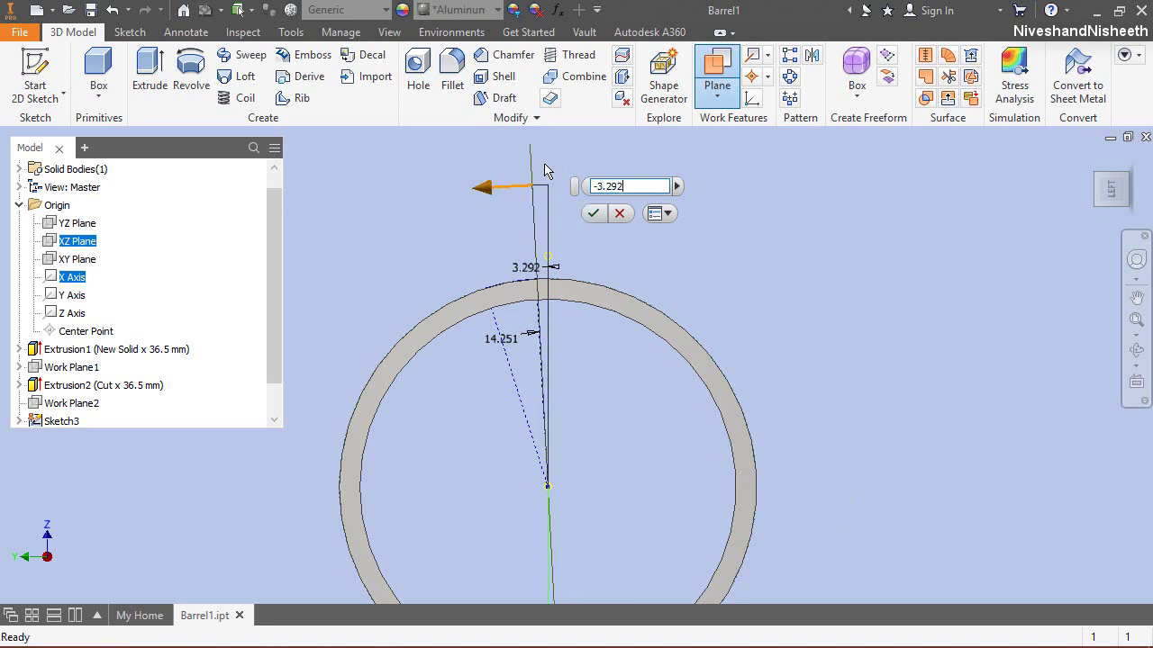
pyautogui.click(594, 215)
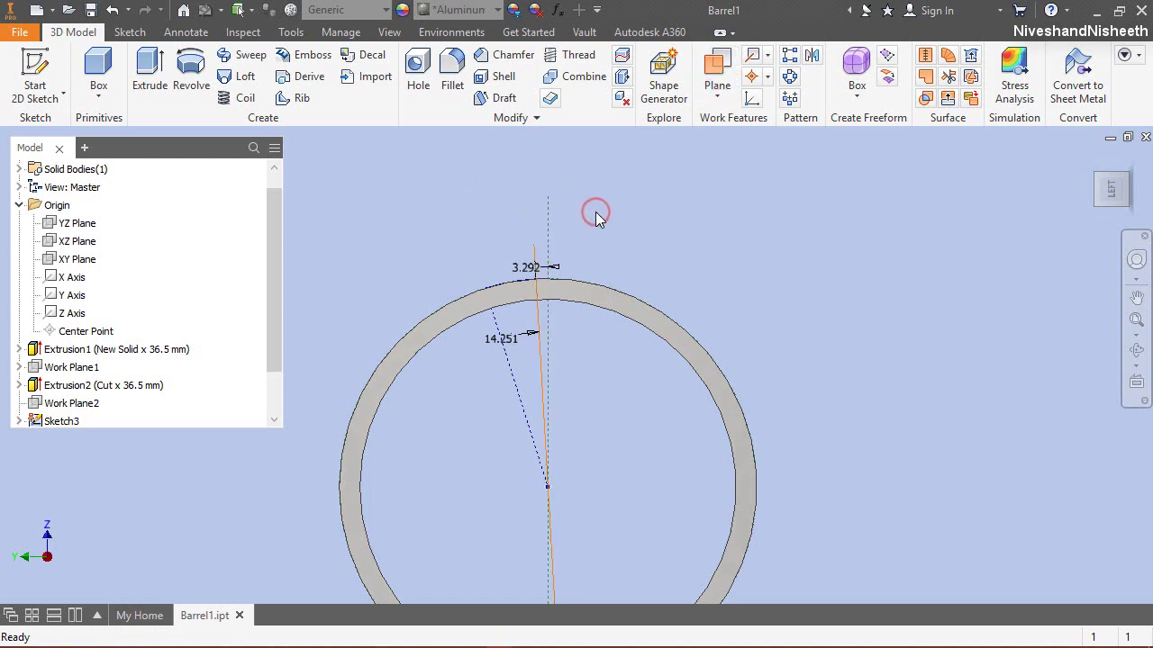
pyautogui.rightClick(209, 241)
pyautogui.click(271, 455)
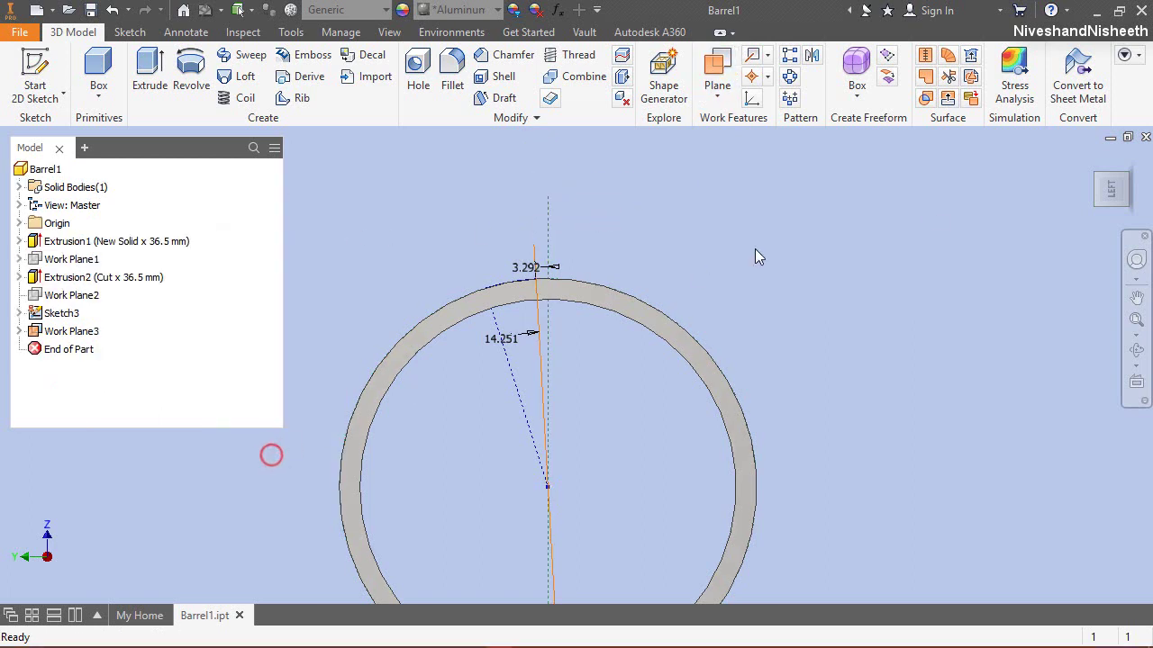
# Step: Start a new 2D sketch on the angled work plane through the tube's axis
pyautogui.click(1090, 168)
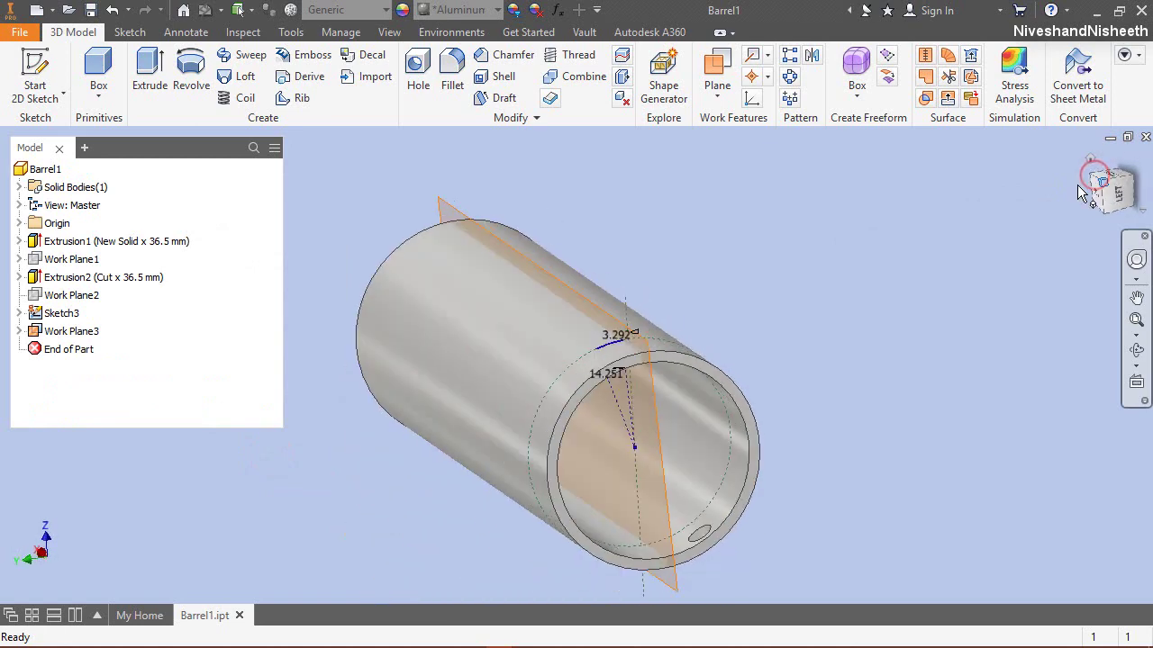
pyautogui.scroll(-3, 728, 372)
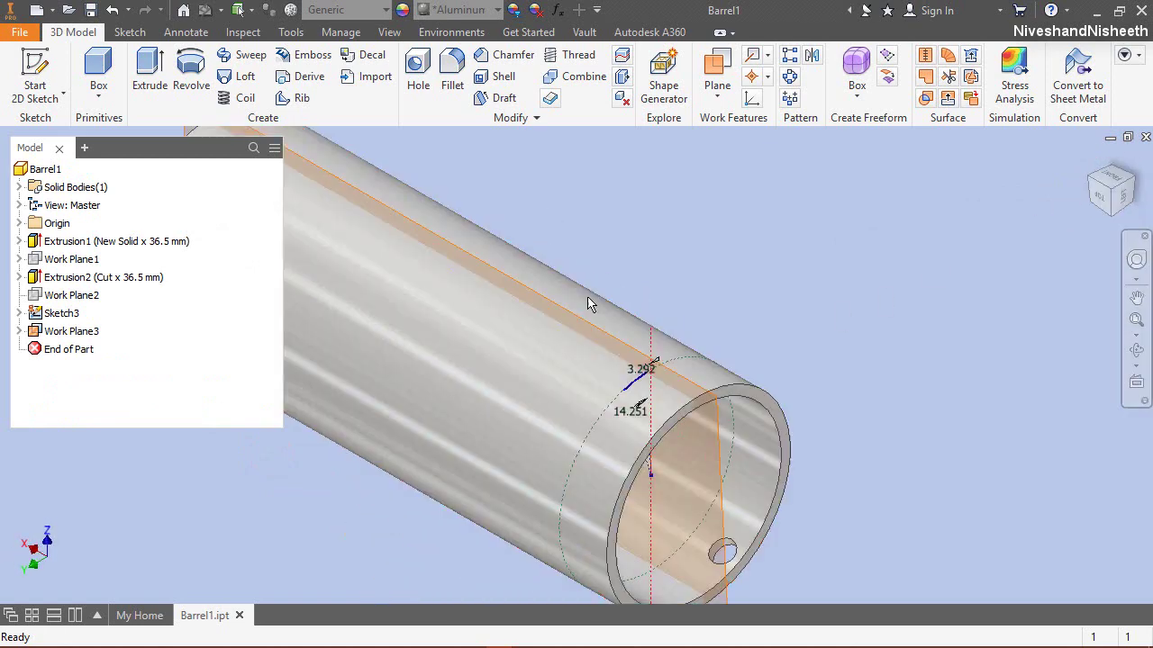
pyautogui.click(34, 72)
pyautogui.click(729, 455)
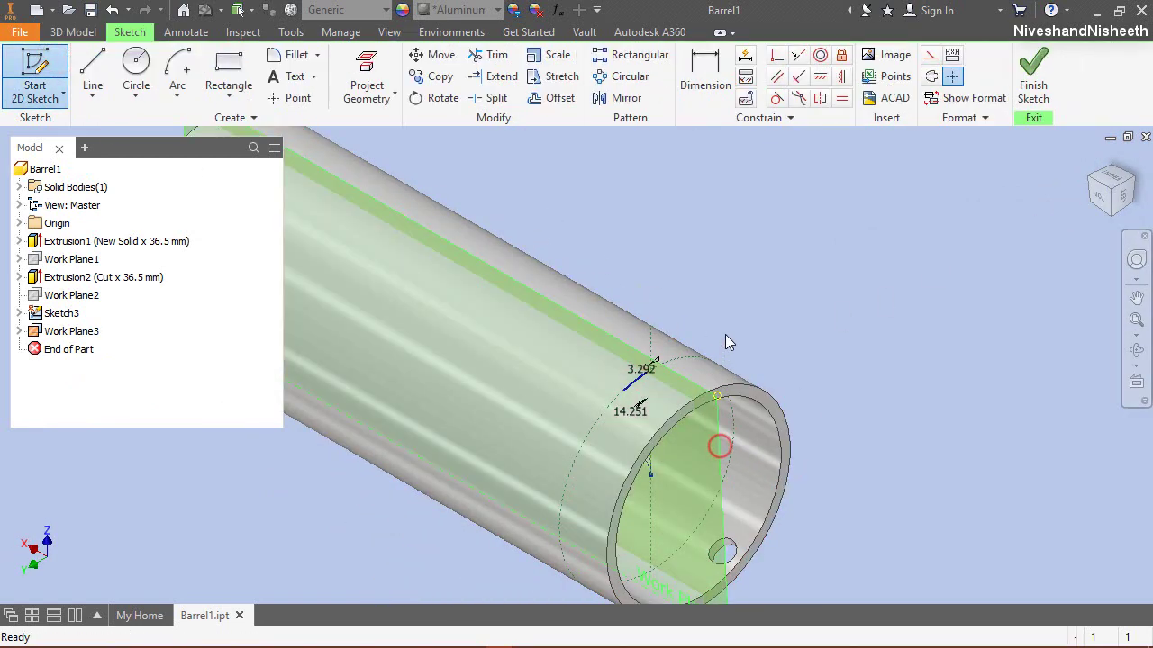
pyautogui.click(366, 81)
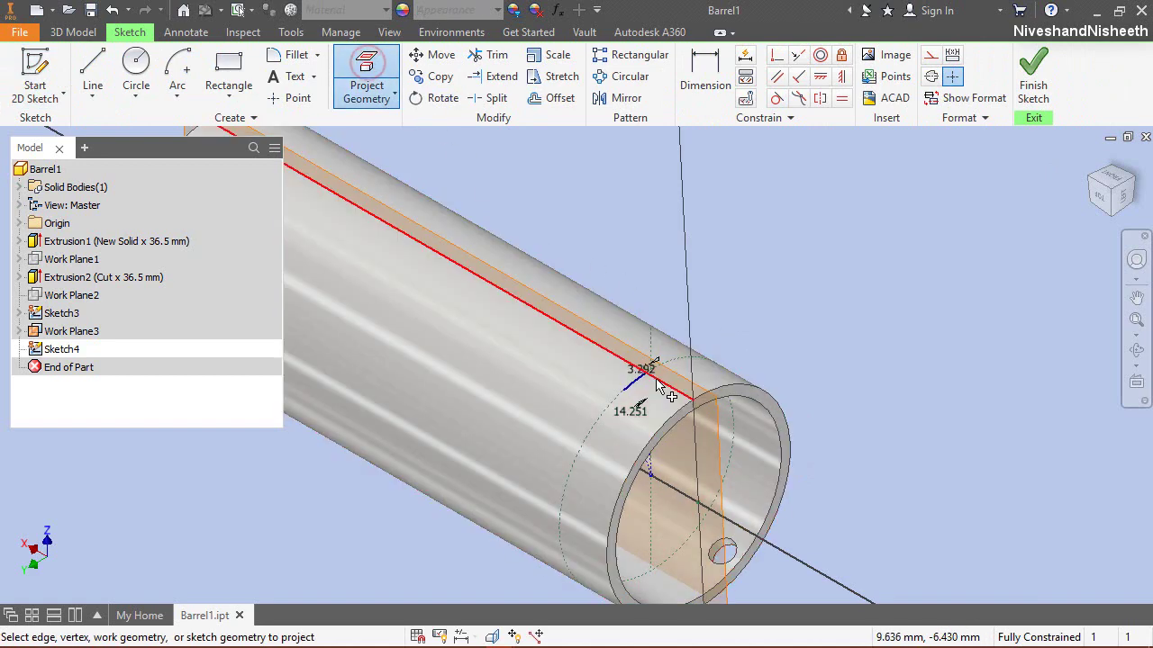
pyautogui.scroll(-5, 657, 386)
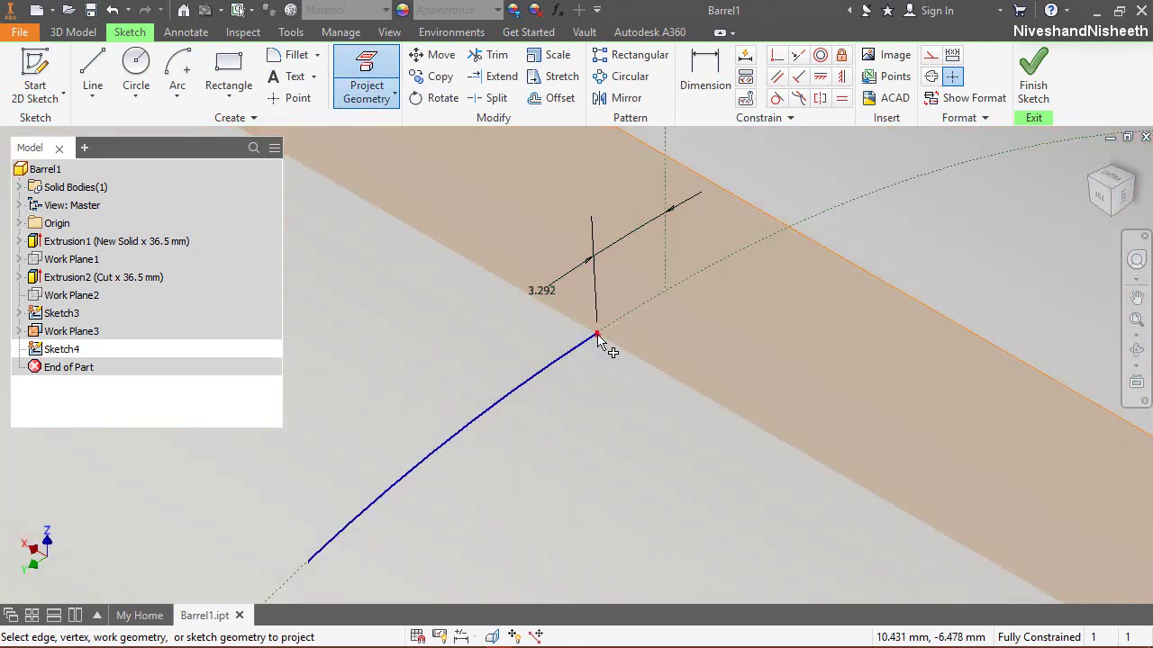
pyautogui.scroll(3, 662, 340)
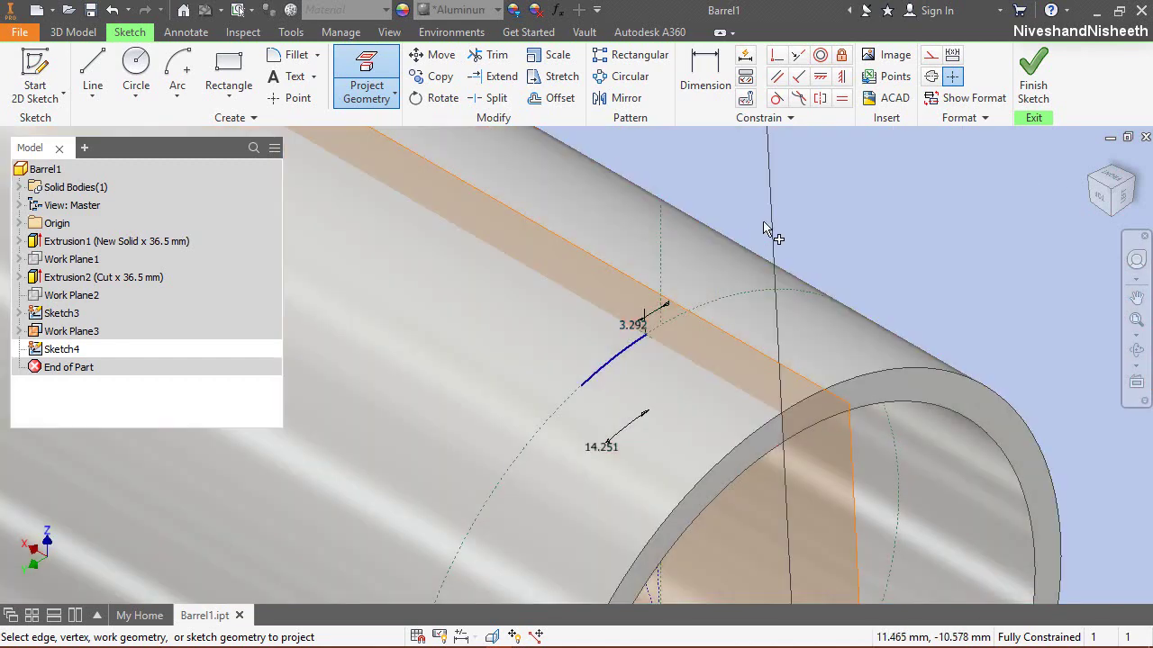
pyautogui.rightClick(768, 227)
pyautogui.click(819, 225)
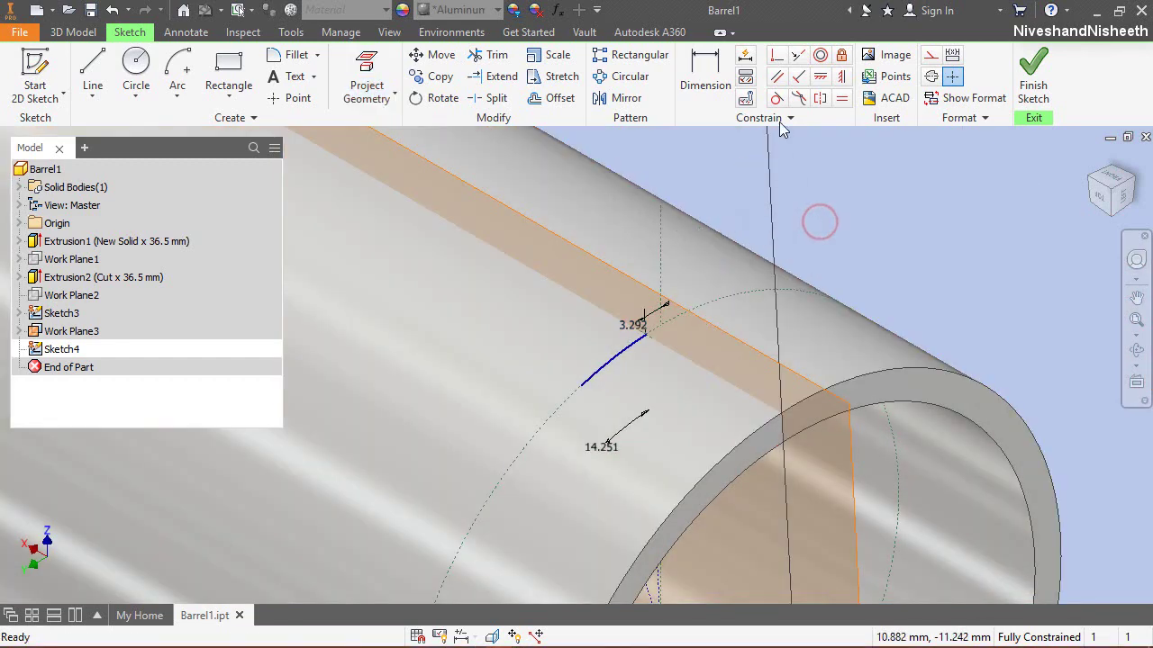
# Step: Project the tube's cut edges into the sketch on the angled work plane
pyautogui.click(374, 85)
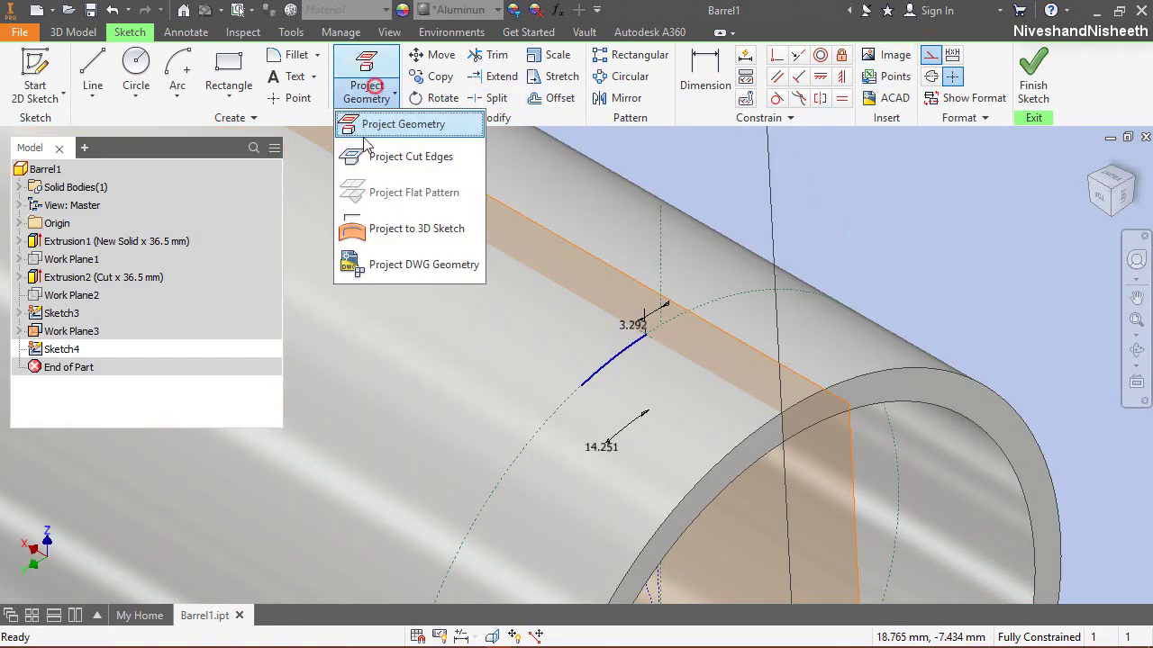
pyautogui.click(368, 157)
pyautogui.scroll(-2, 705, 320)
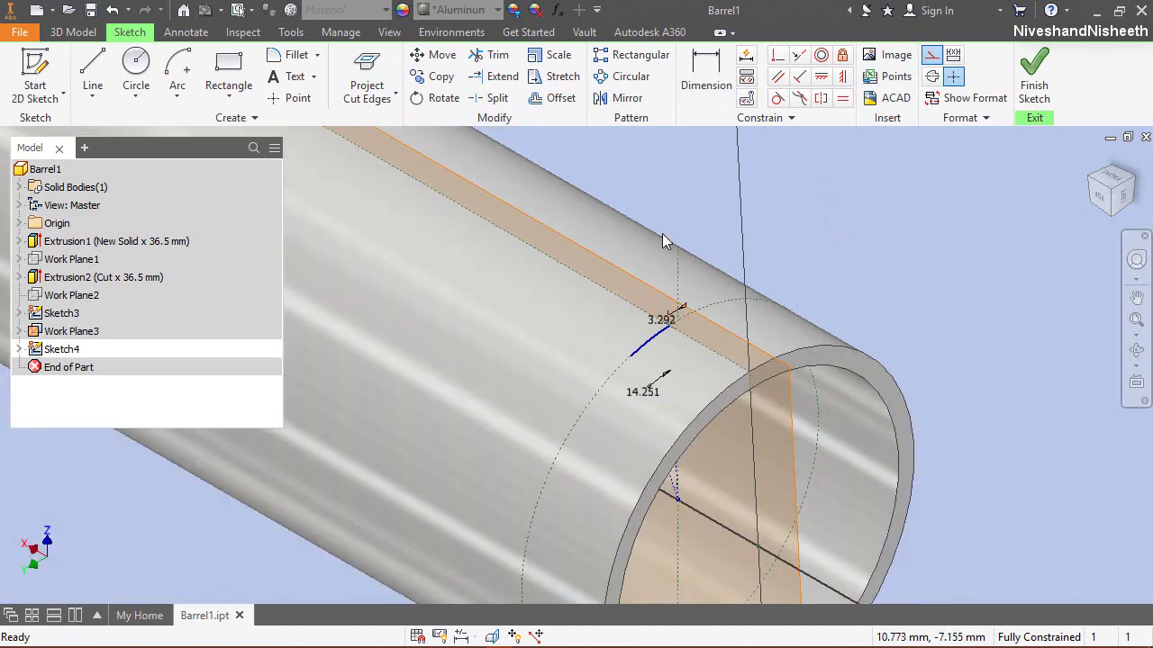
# Step: Slice the graphics at the angled work plane and orient the view square to that plane near the tube's outer wall
pyautogui.scroll(-2, 851, 234)
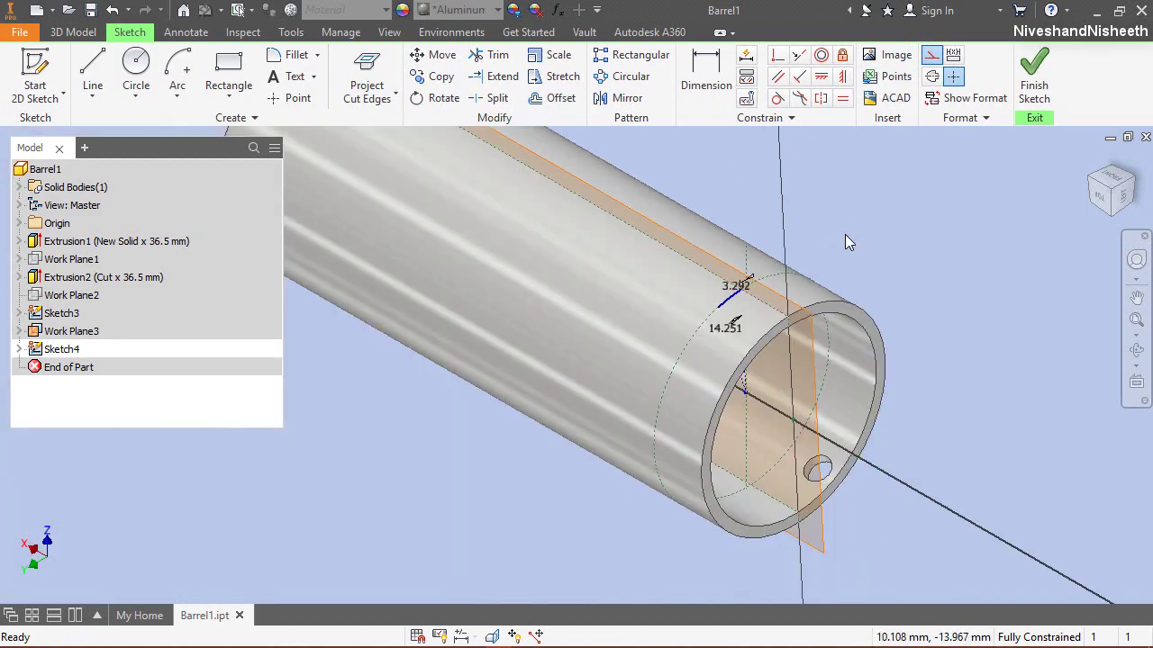
pyautogui.click(492, 637)
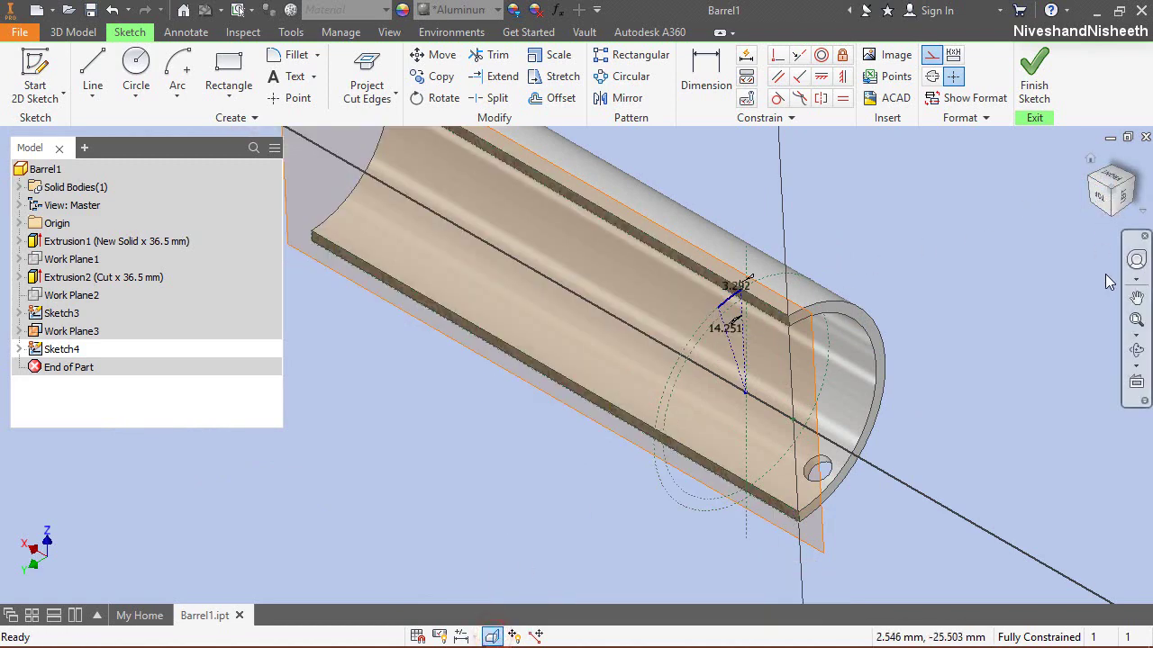
pyautogui.click(1137, 382)
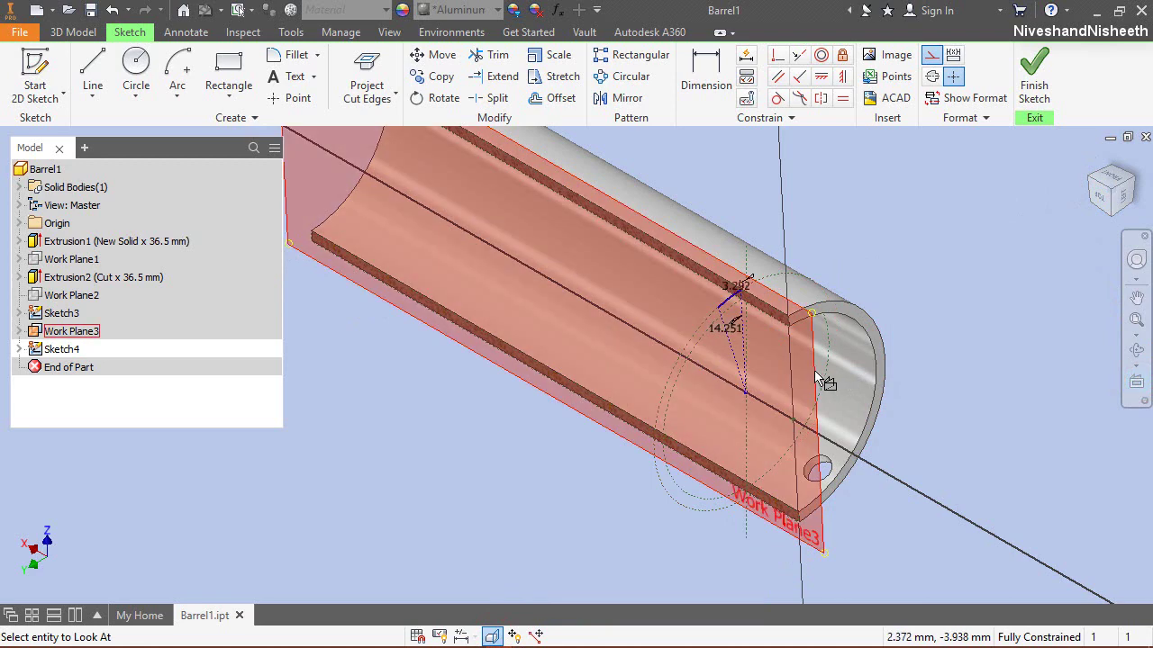
pyautogui.click(816, 372)
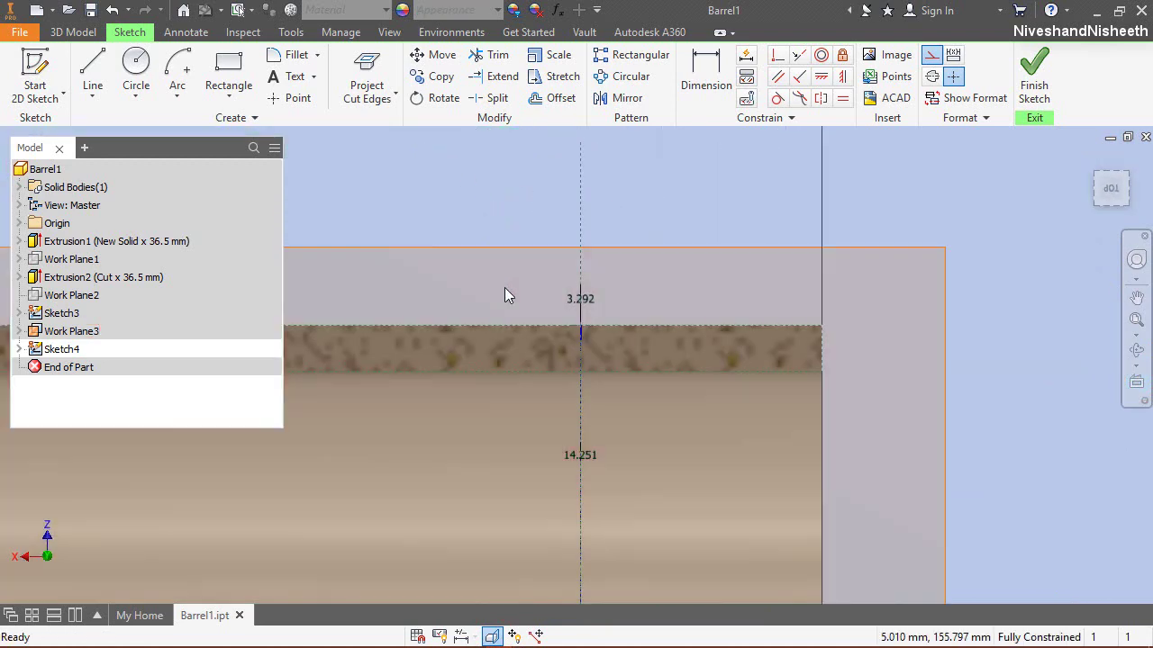
pyautogui.scroll(5, 576, 358)
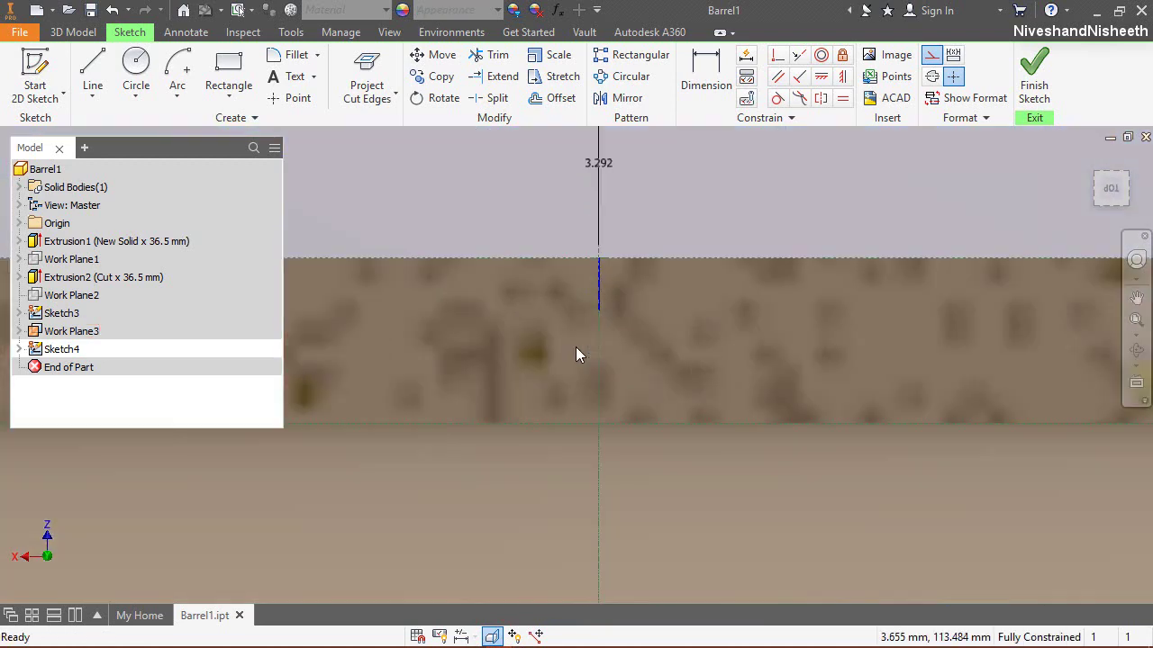
# Step: Hide Work Plane3
pyautogui.rightClick(487, 196)
pyautogui.click(487, 197)
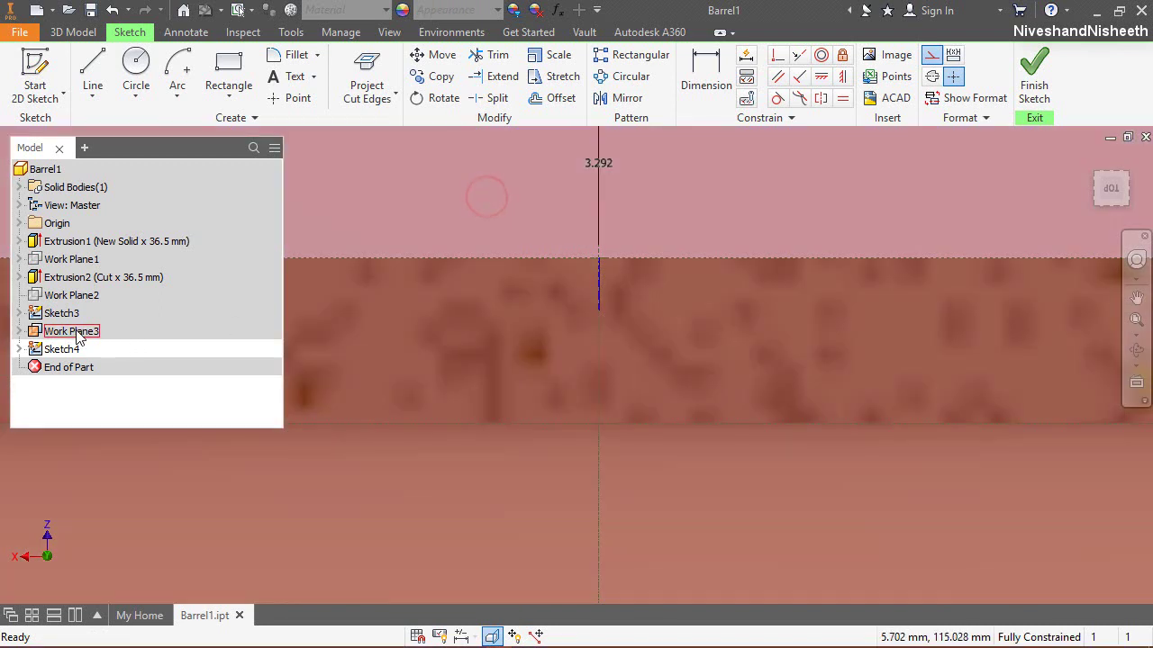
pyautogui.click(77, 330)
pyautogui.rightClick(77, 331)
pyautogui.click(105, 424)
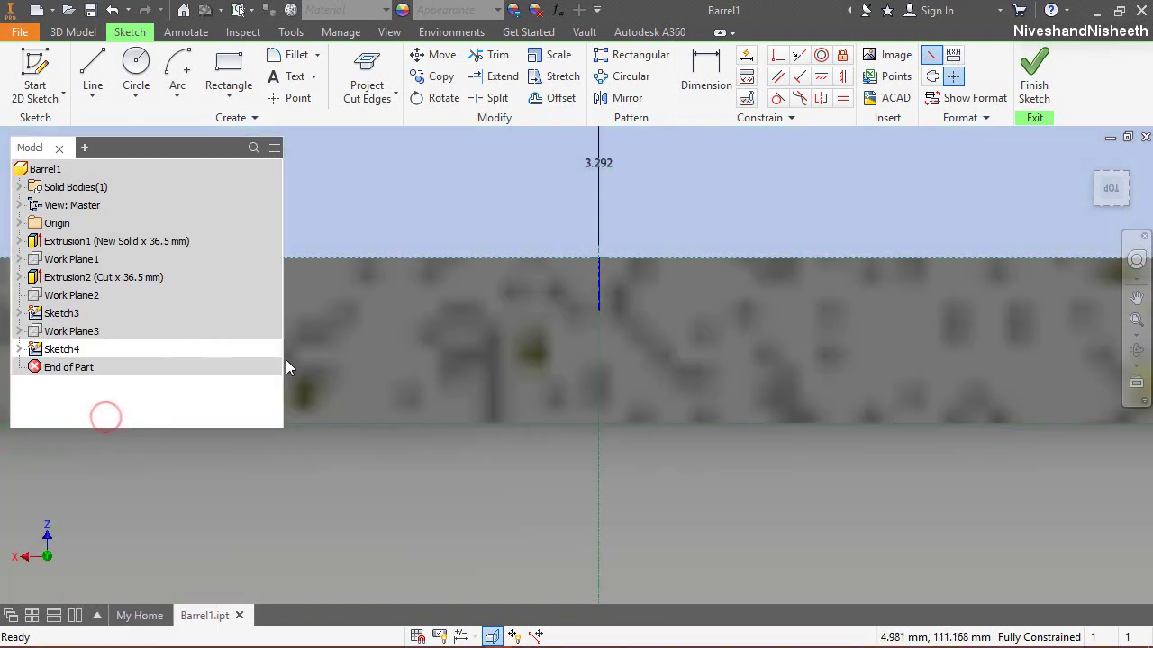
# Step: With construction mode off, sketch a line about 0.46 mm long on the tube wall's outer edge, straddling the vertical reference line
pyautogui.click(93, 77)
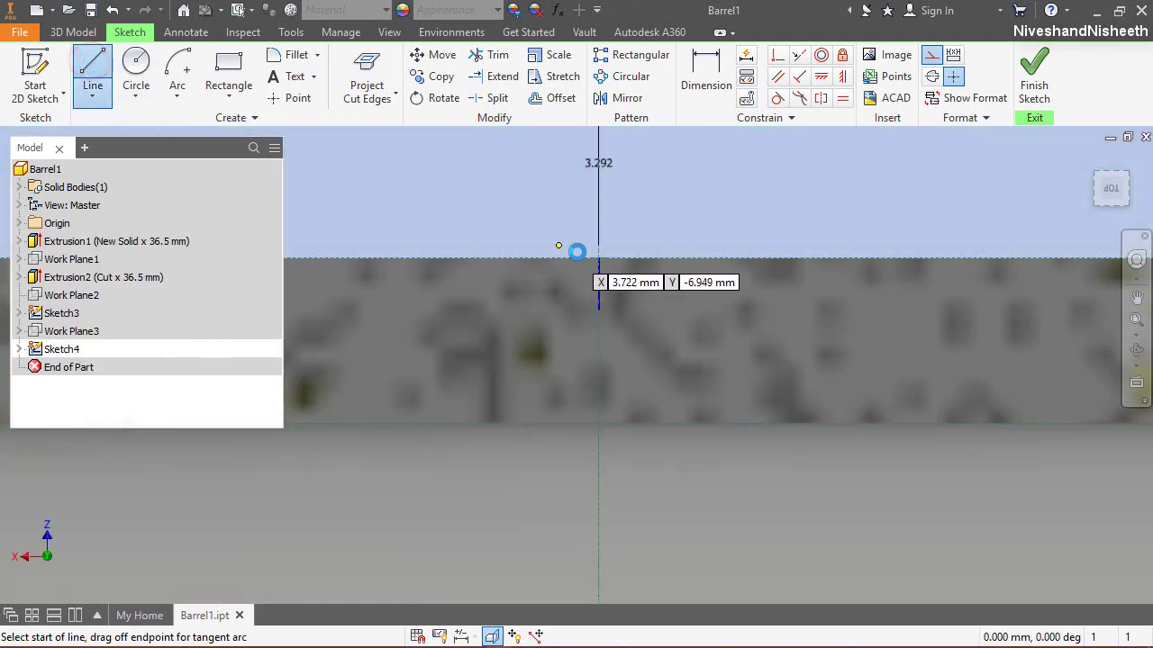
pyautogui.scroll(2, 567, 266)
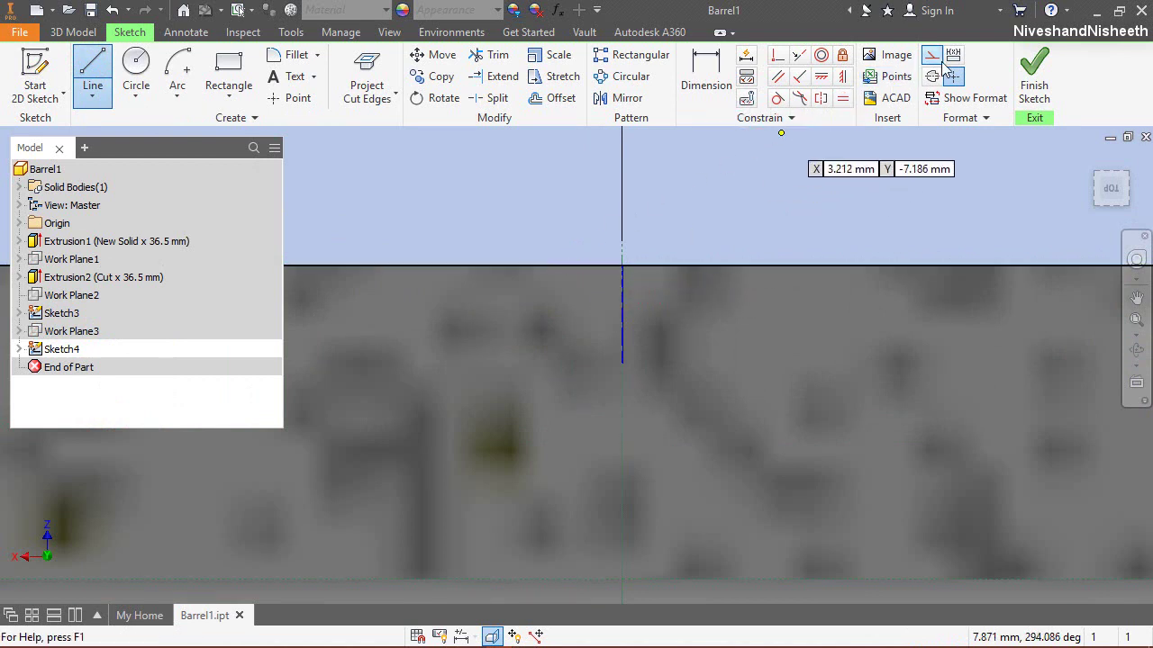
pyautogui.click(528, 266)
pyautogui.click(728, 266)
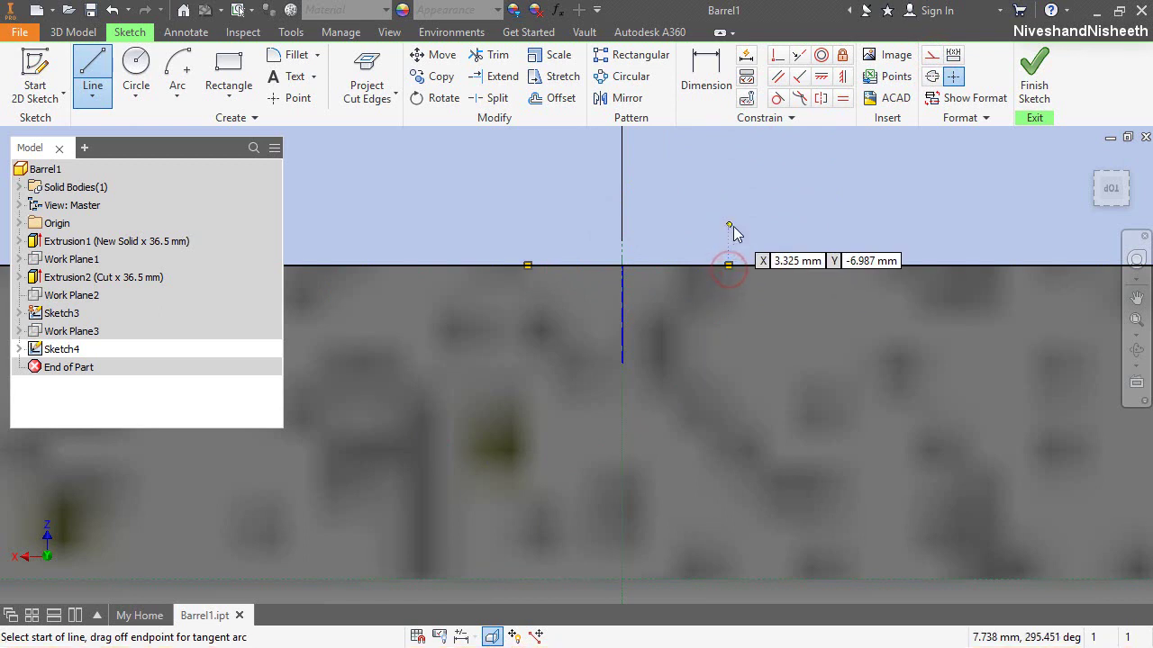
pyautogui.rightClick(729, 225)
pyautogui.click(789, 226)
# Step: Make the short line's midpoint coincident with the vertical reference line's endpoint on the tube's outer edge
pyautogui.click(777, 55)
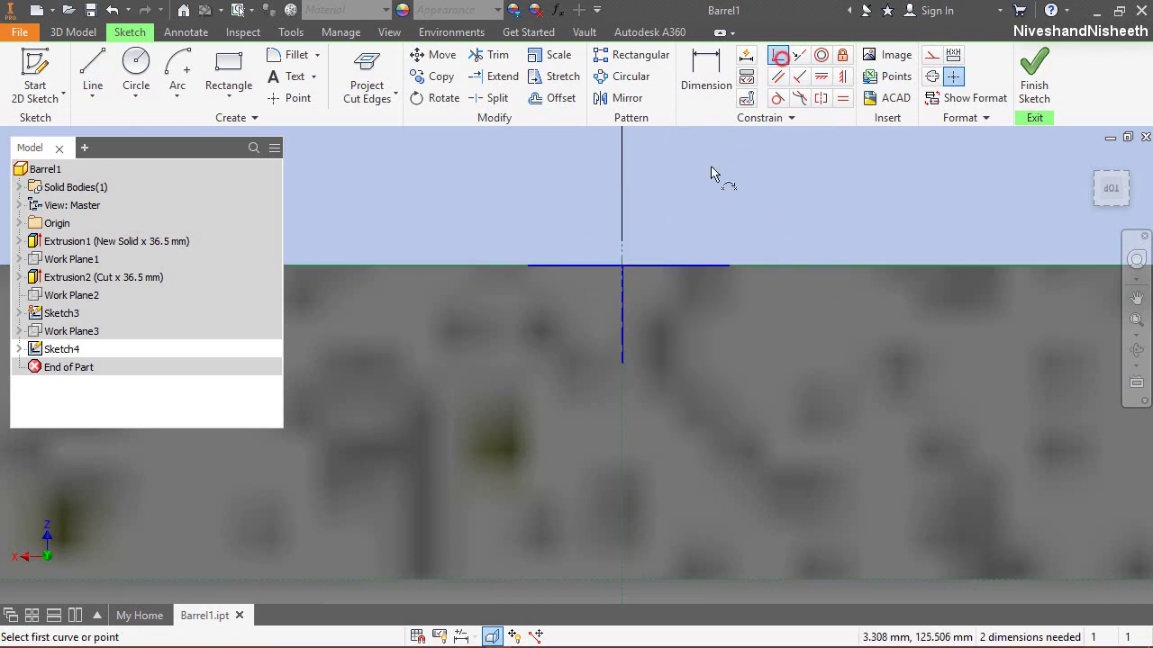
pyautogui.click(632, 267)
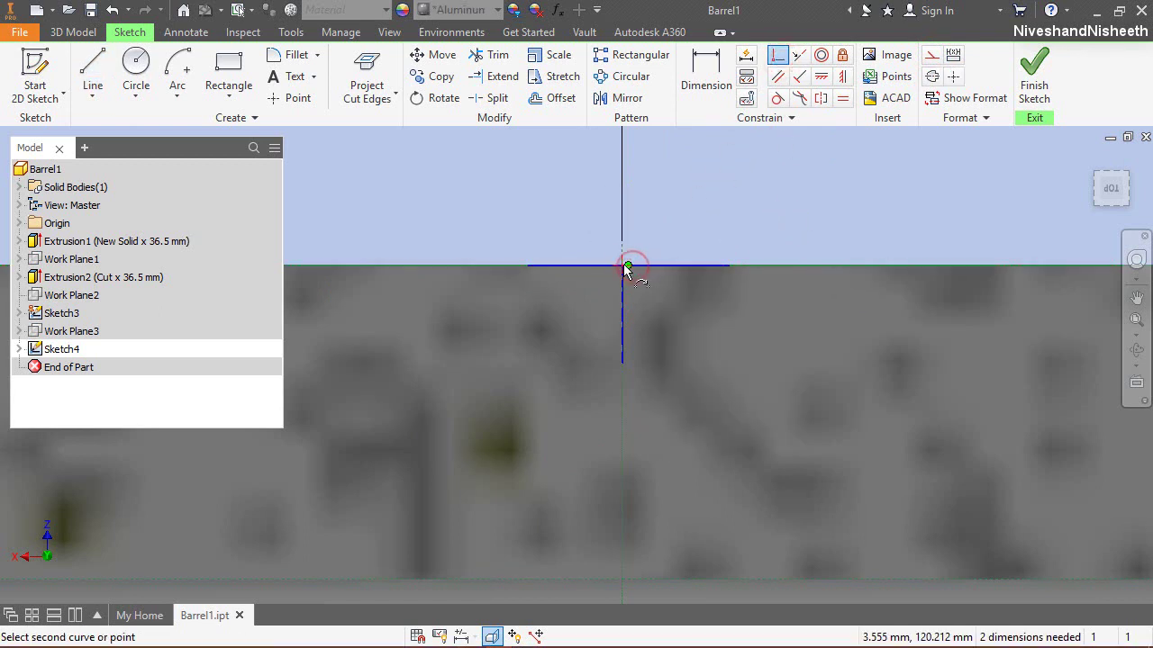
pyautogui.click(622, 266)
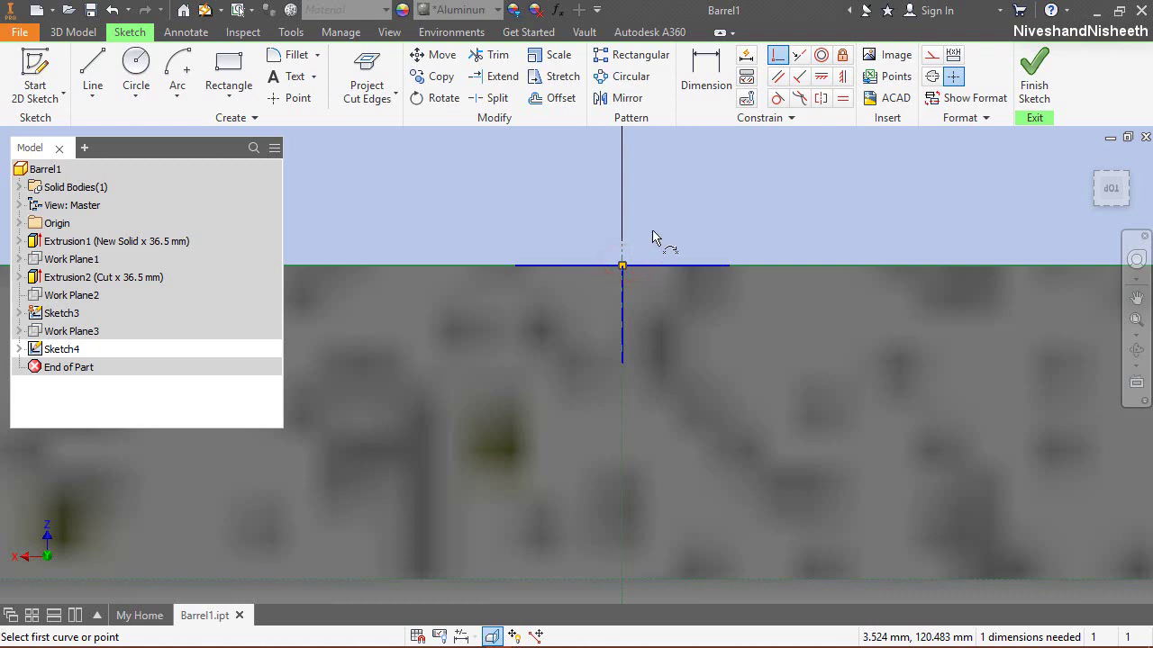
# Step: Draw two sloping lines about 0.29 mm long from the short line's ends, meeting on the vertical reference line inside the wall
pyautogui.click(93, 76)
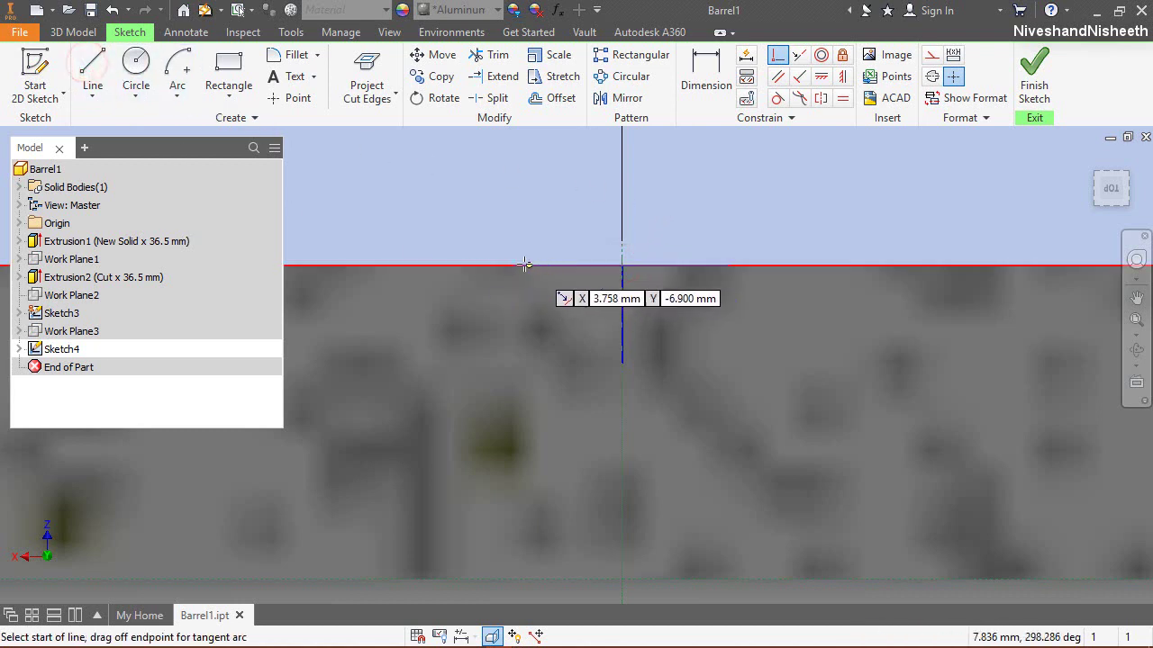
pyautogui.click(517, 265)
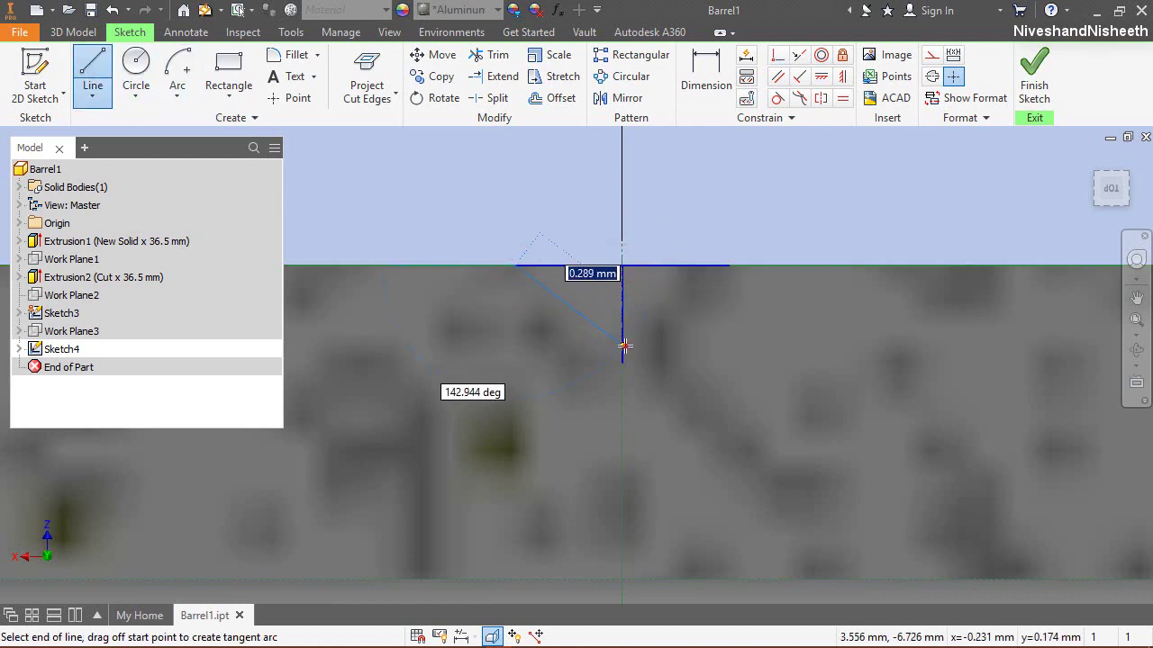
pyautogui.click(623, 345)
pyautogui.doubleClick(728, 267)
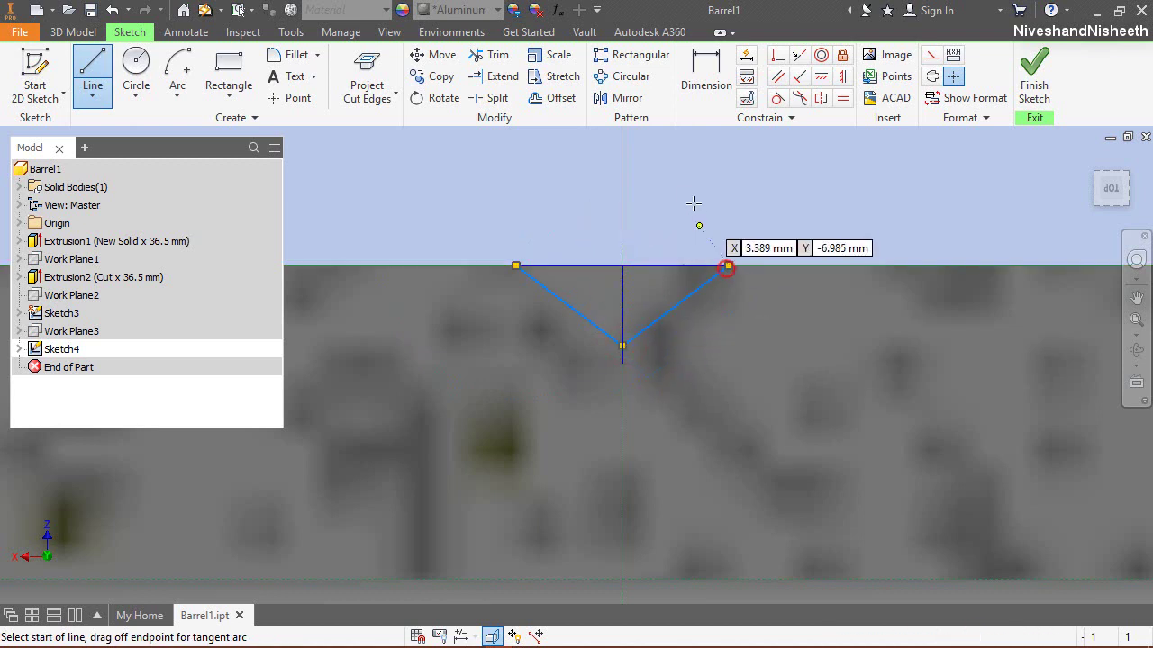
pyautogui.rightClick(693, 204)
pyautogui.click(677, 145)
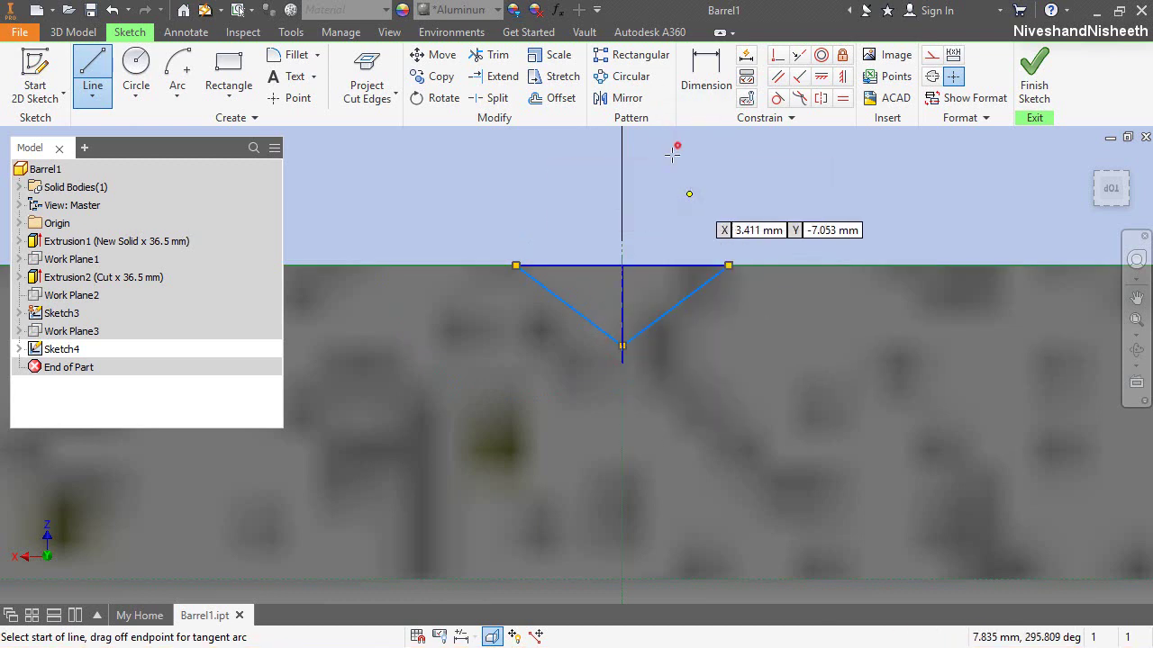
# Step: Draw a vertical line about 0.17 mm long from the short line's midpoint to the apex of the V
pyautogui.click(622, 256)
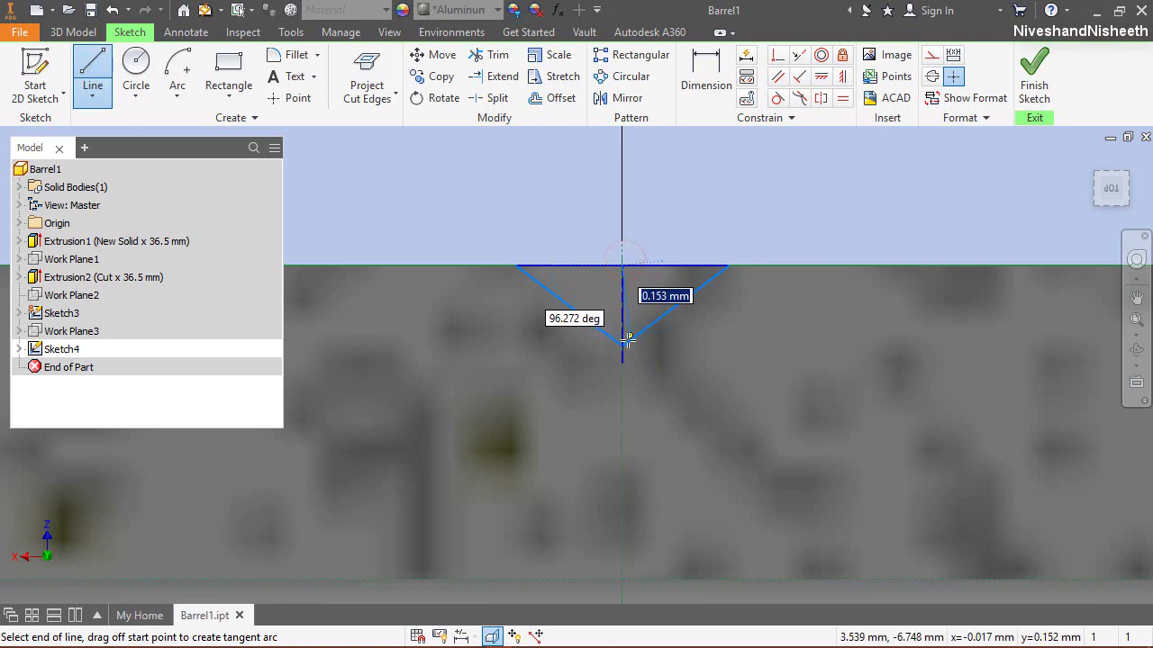
pyautogui.doubleClick(622, 345)
pyautogui.rightClick(680, 228)
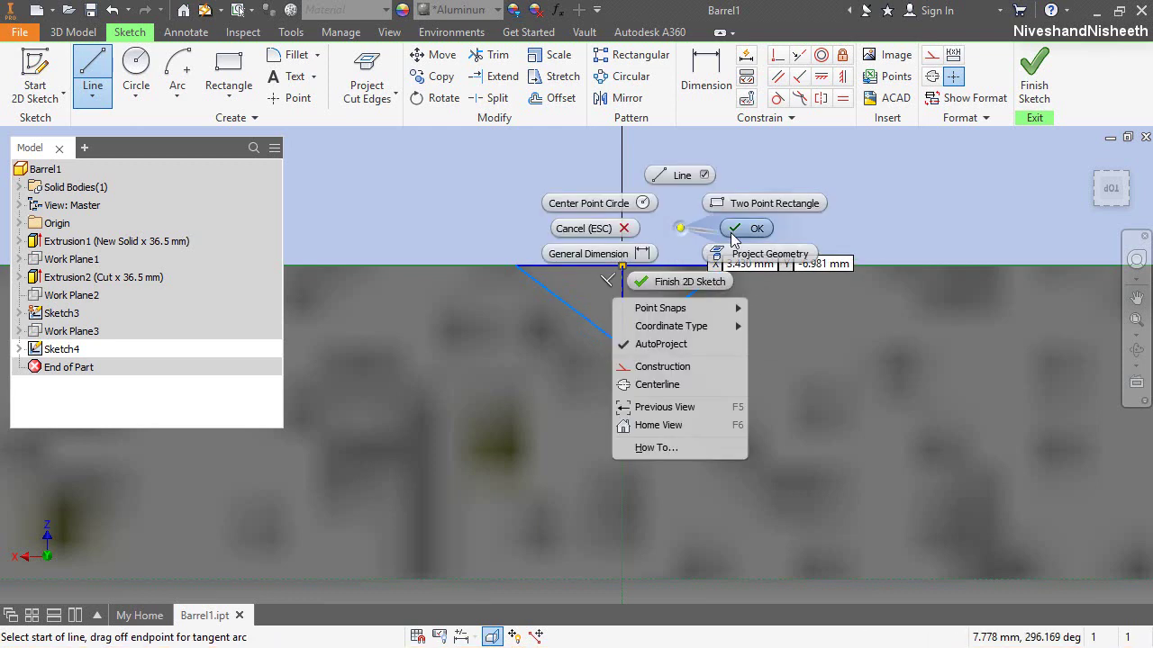
pyautogui.click(734, 230)
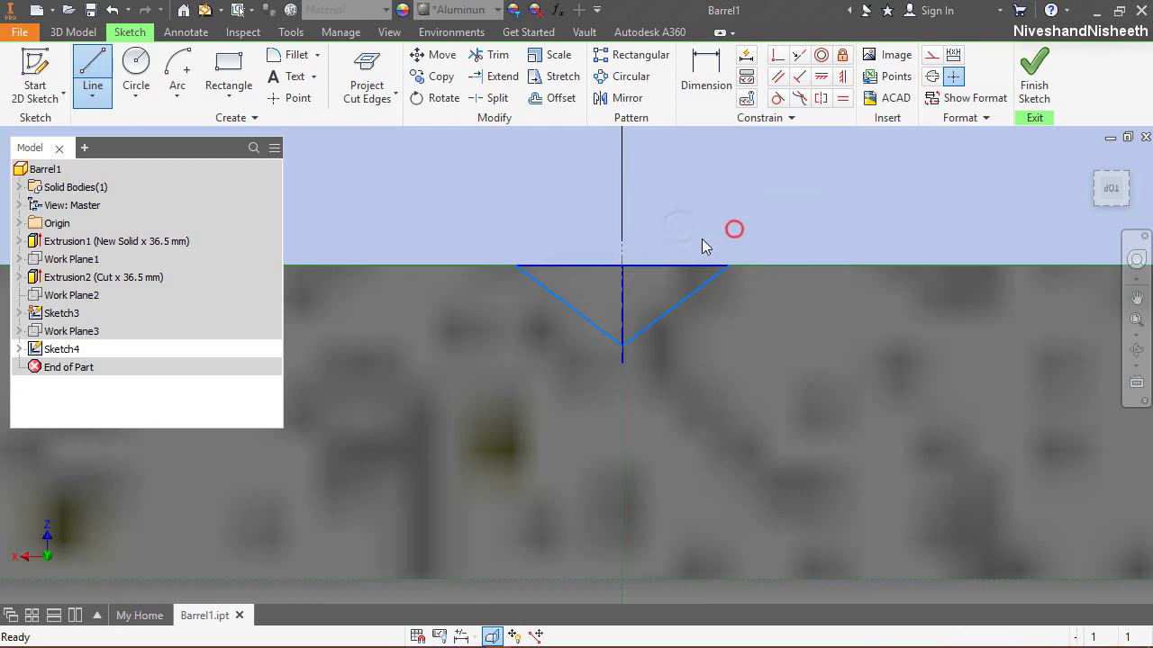
# Step: Hide Sketch3 and constrain the two sloping lines symmetric about the vertical centre line
pyautogui.rightClick(102, 312)
pyautogui.click(105, 458)
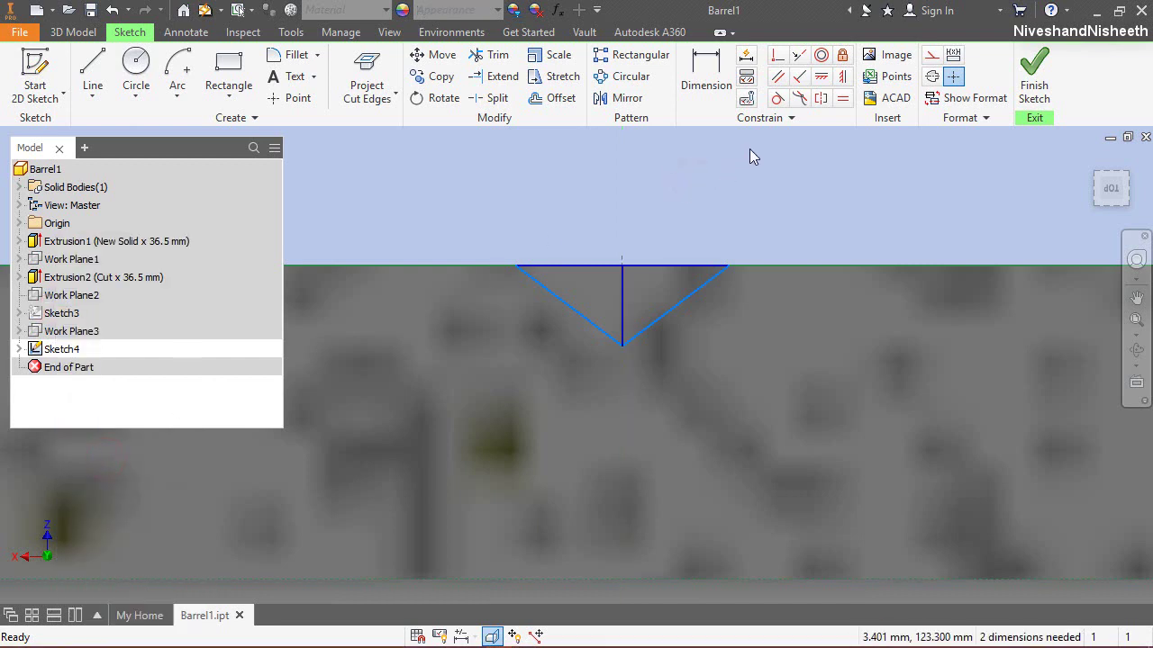
pyautogui.click(820, 97)
pyautogui.click(691, 298)
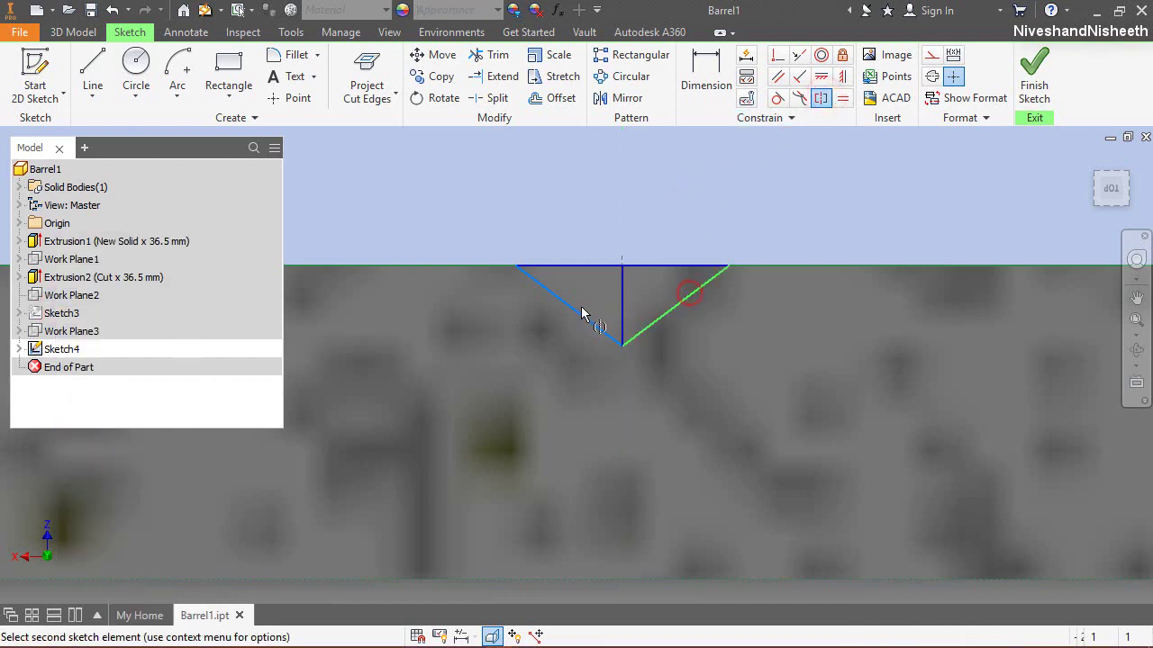
pyautogui.click(576, 310)
pyautogui.click(623, 313)
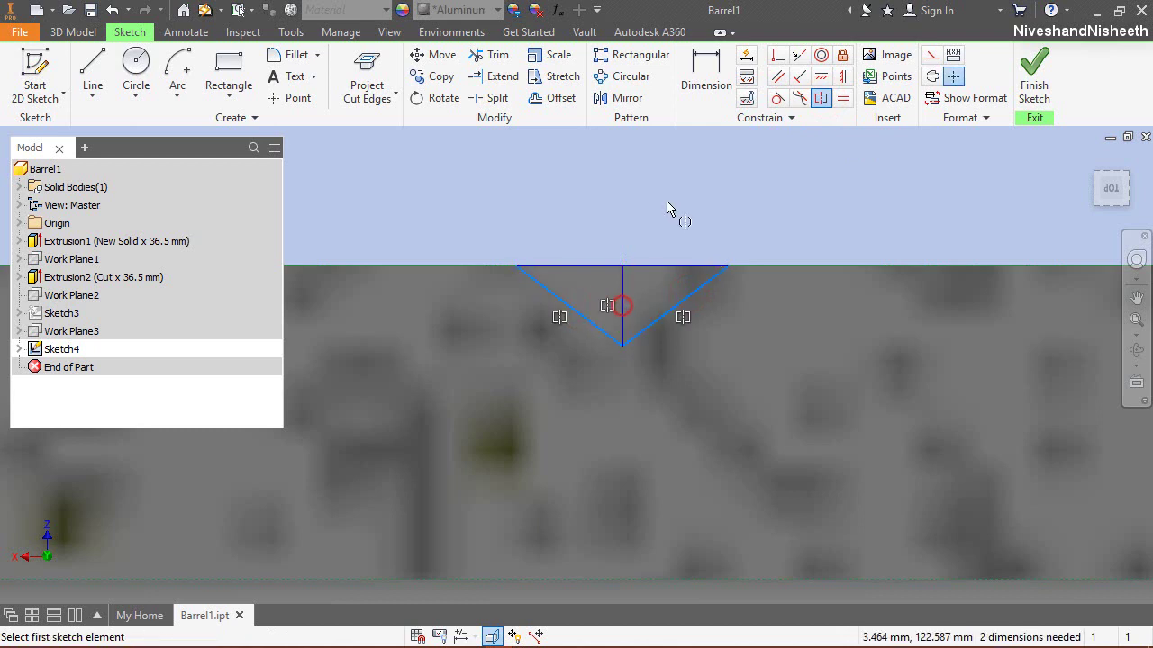
# Step: Dimension the angle between the two sloping lines as 90°
pyautogui.press('d')
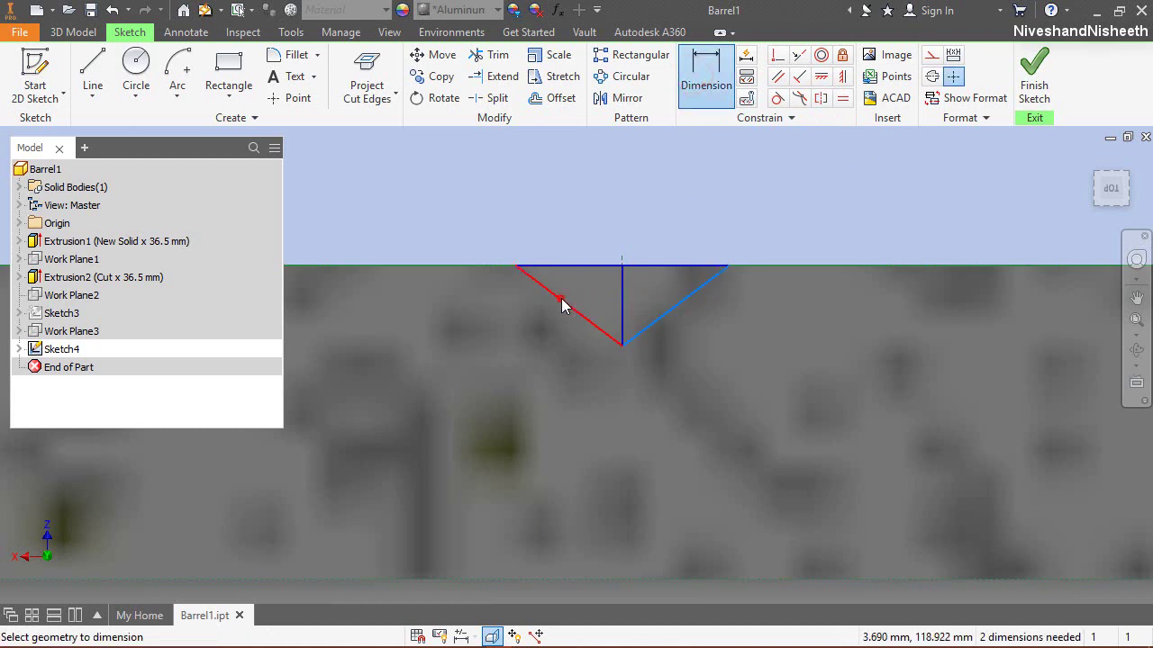
pyautogui.click(564, 301)
pyautogui.click(663, 314)
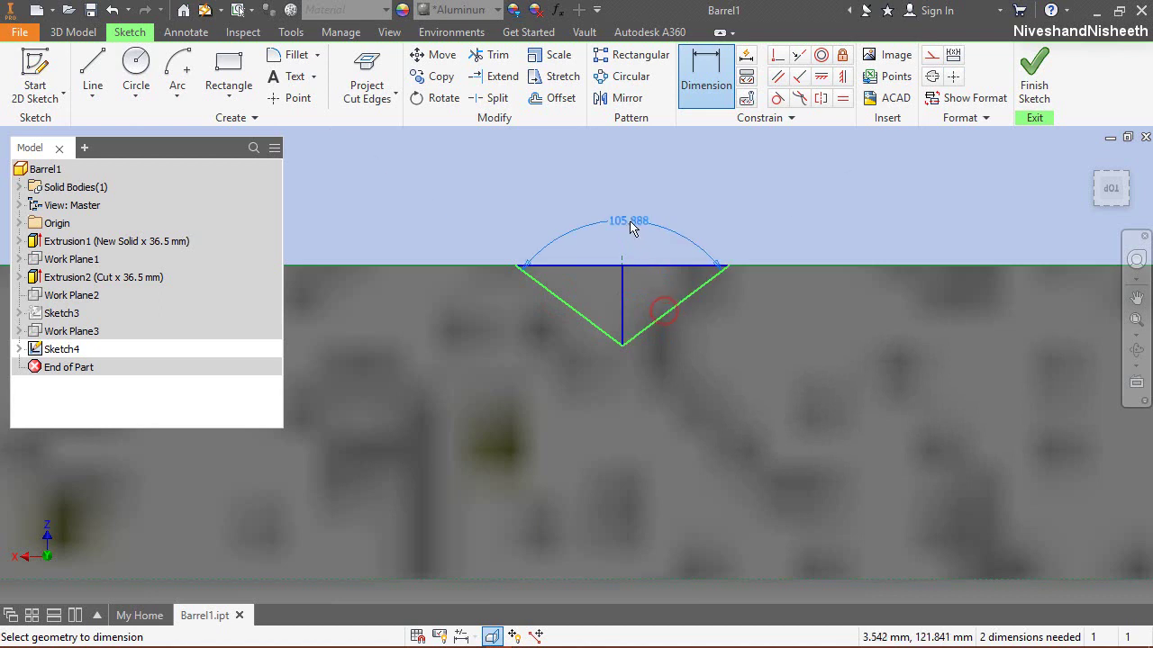
pyautogui.click(629, 225)
pyautogui.write('90')
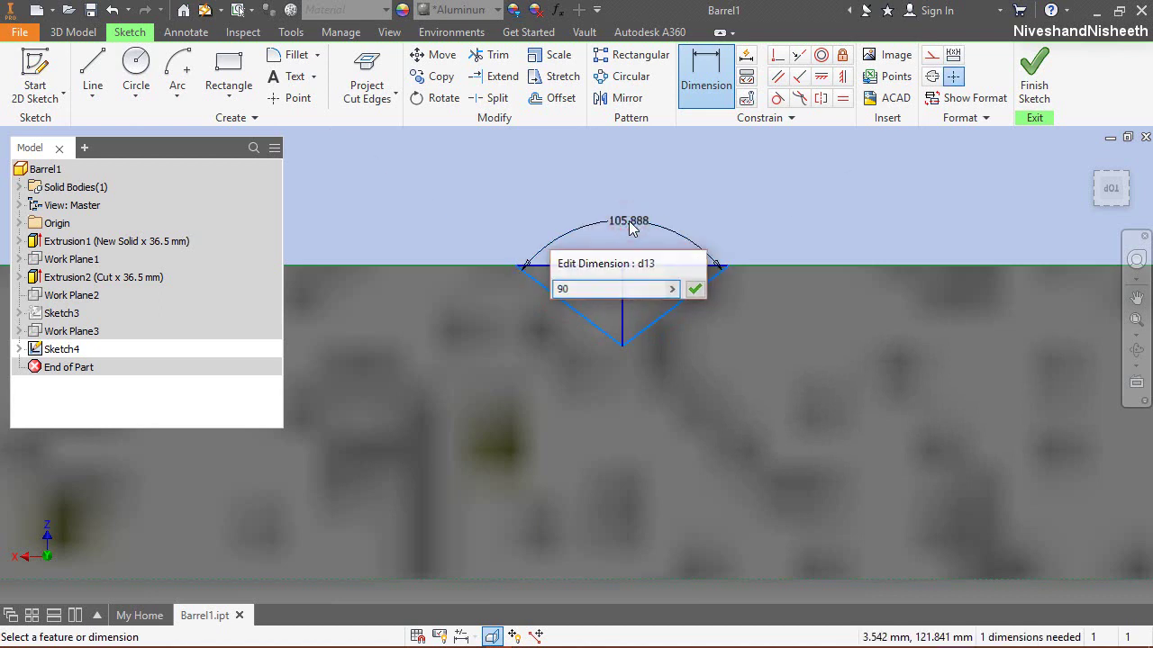
pyautogui.press('Return')
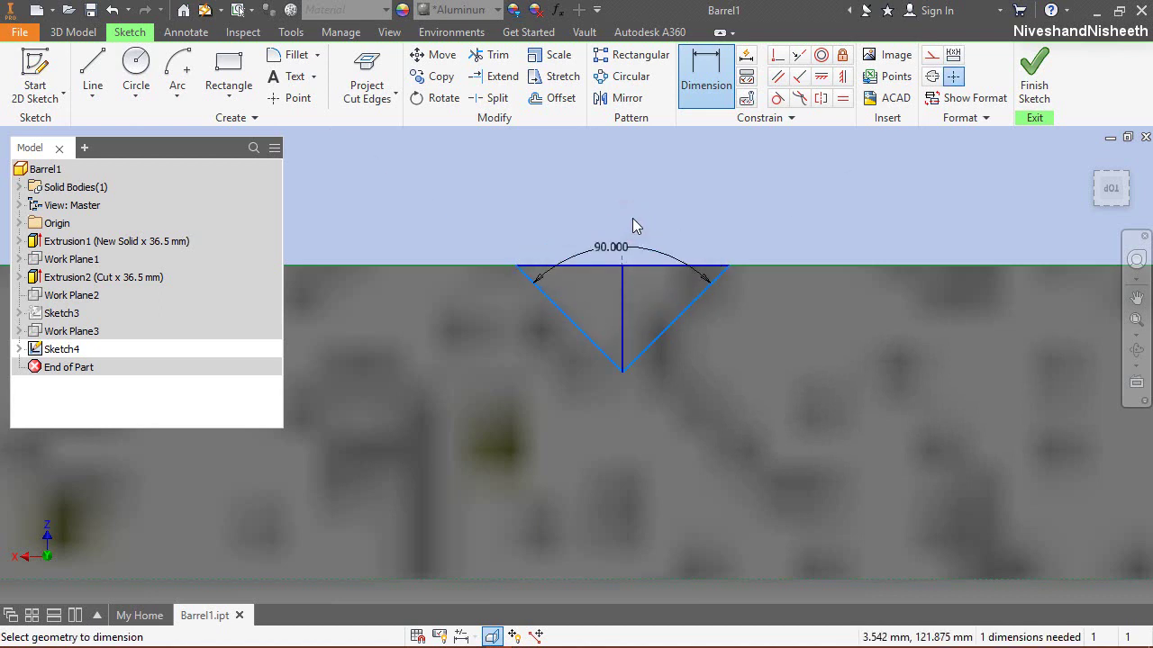
pyautogui.rightClick(633, 218)
pyautogui.click(690, 217)
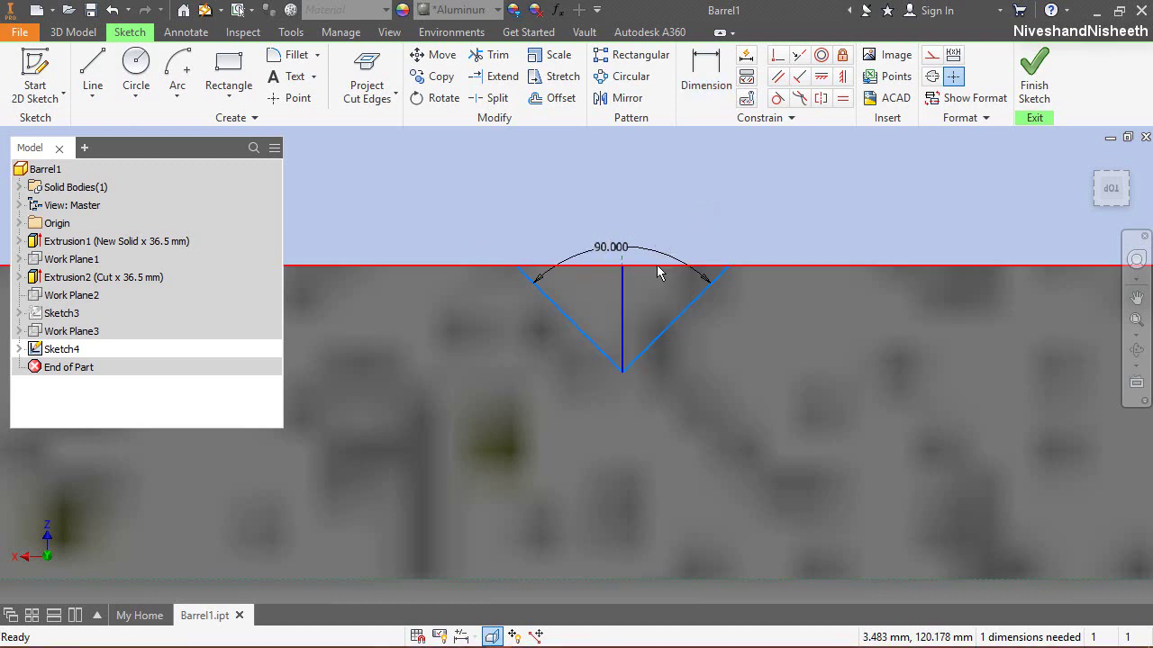
# Step: Dimension the triangle's edge along the tube's outer surface as 0.152 mm and convert the vertical centre line to construction geometry
pyautogui.click(701, 80)
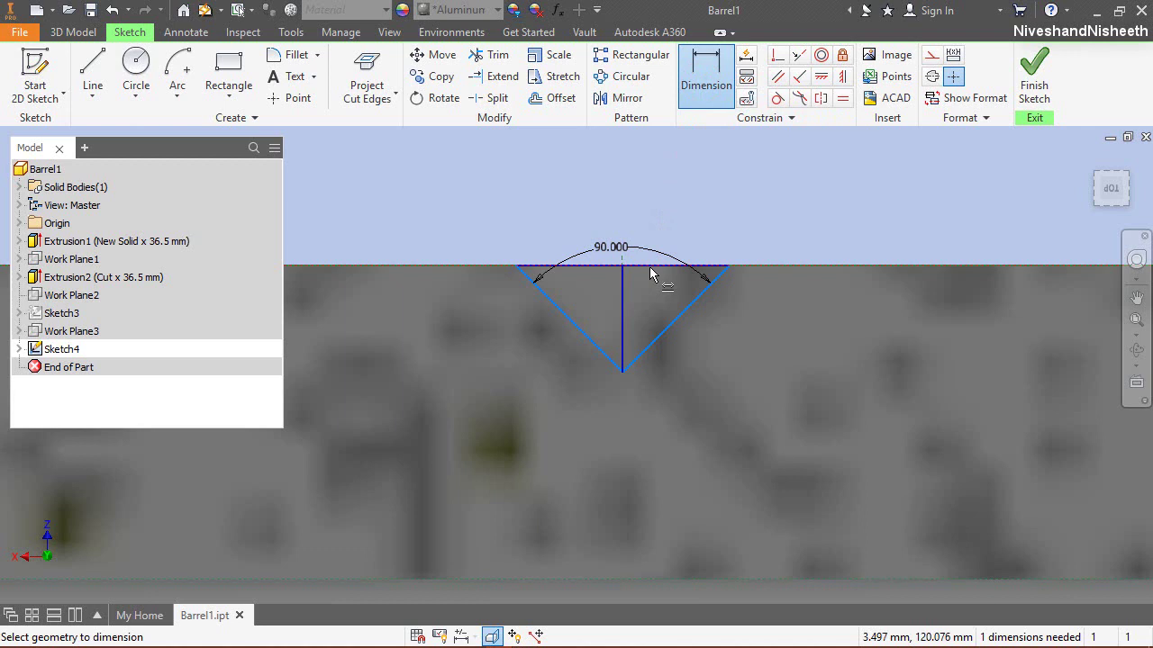
pyautogui.moveTo(662, 284)
pyautogui.click(709, 297)
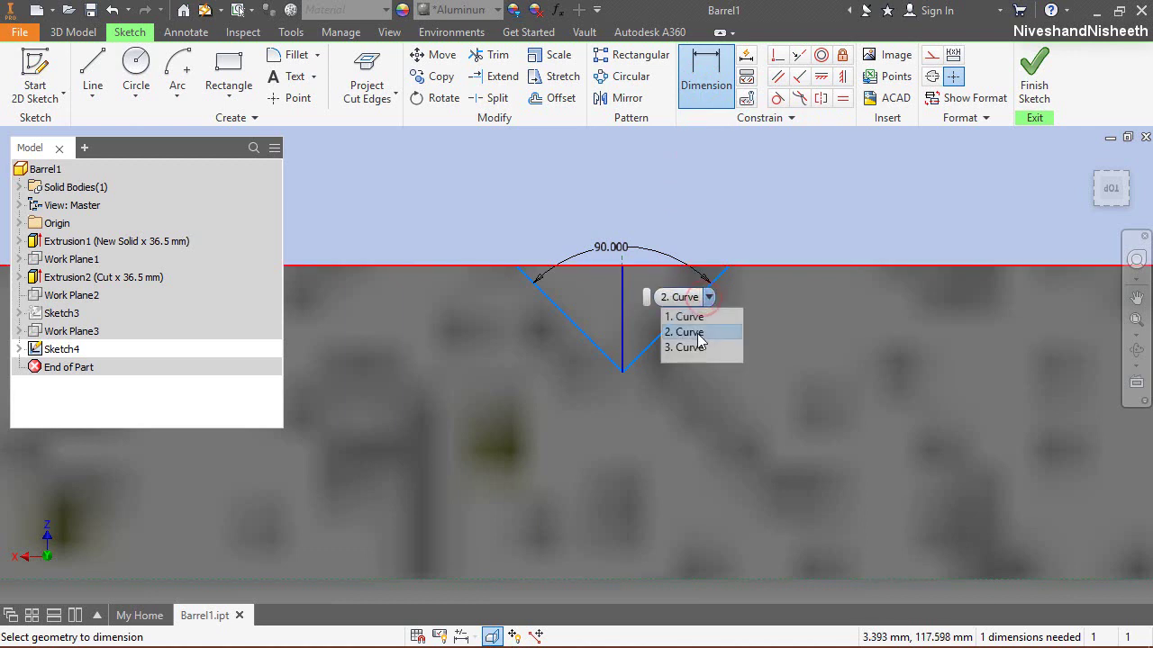
pyautogui.click(662, 266)
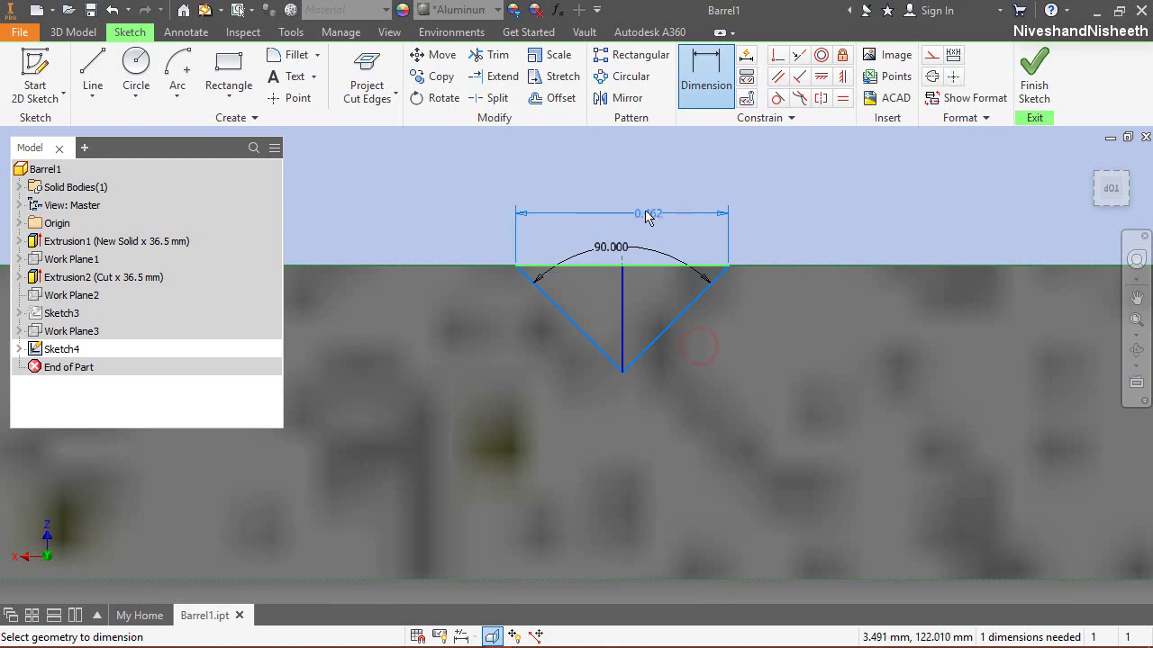
pyautogui.click(630, 206)
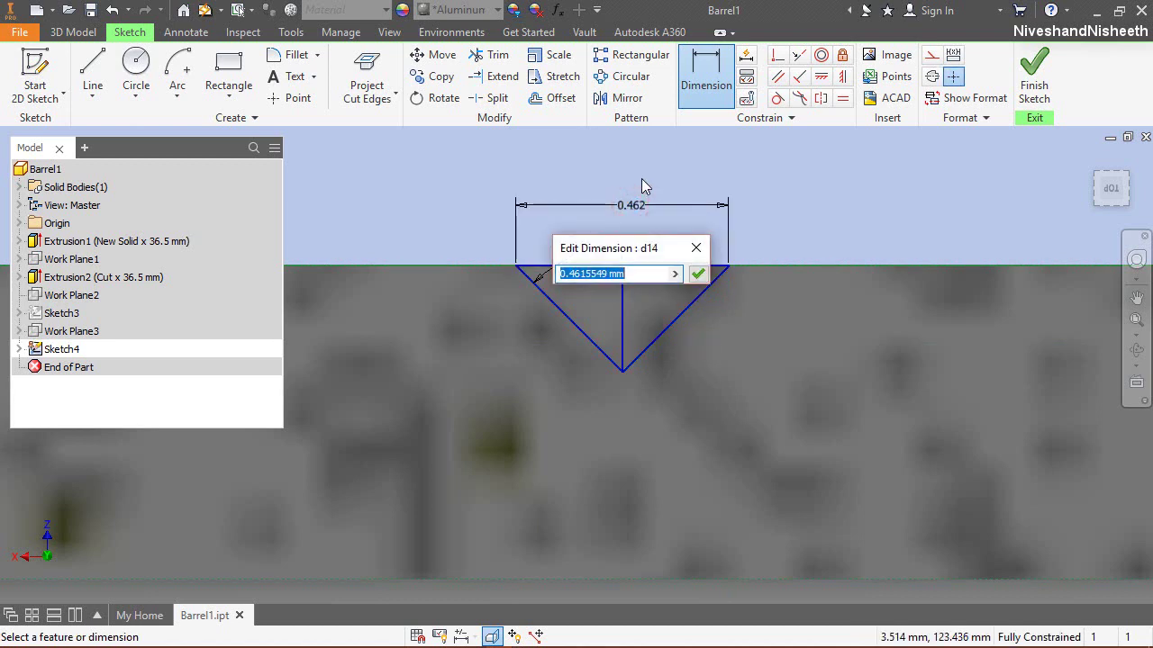
pyautogui.write('0.152')
pyautogui.press('Return')
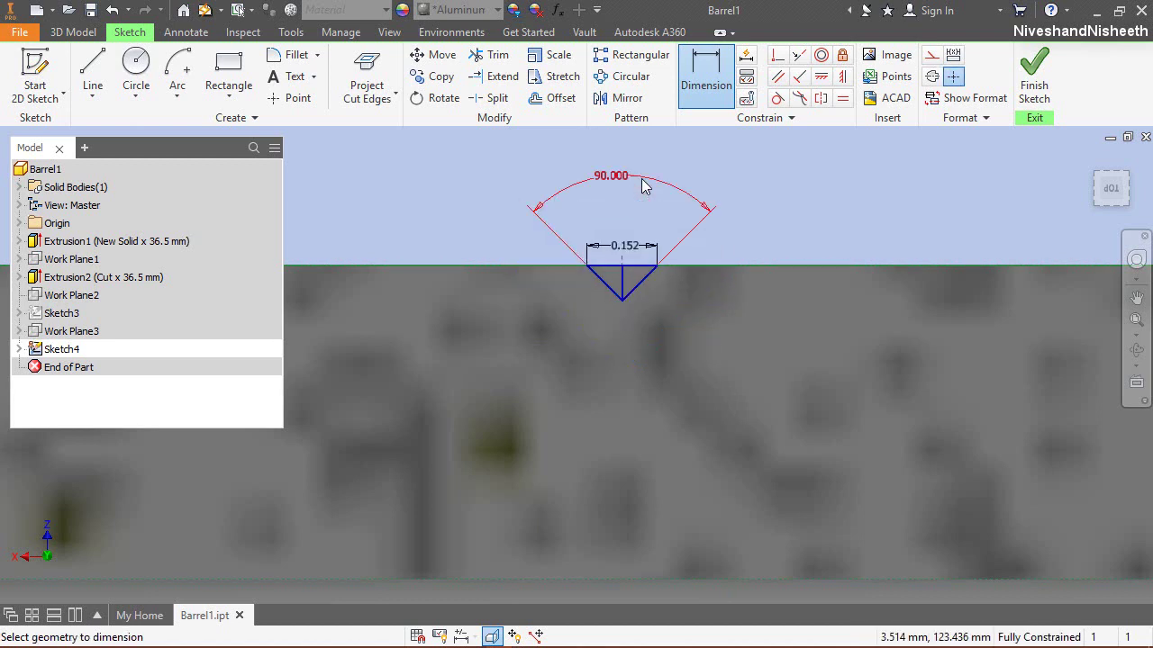
pyautogui.rightClick(761, 209)
pyautogui.click(808, 208)
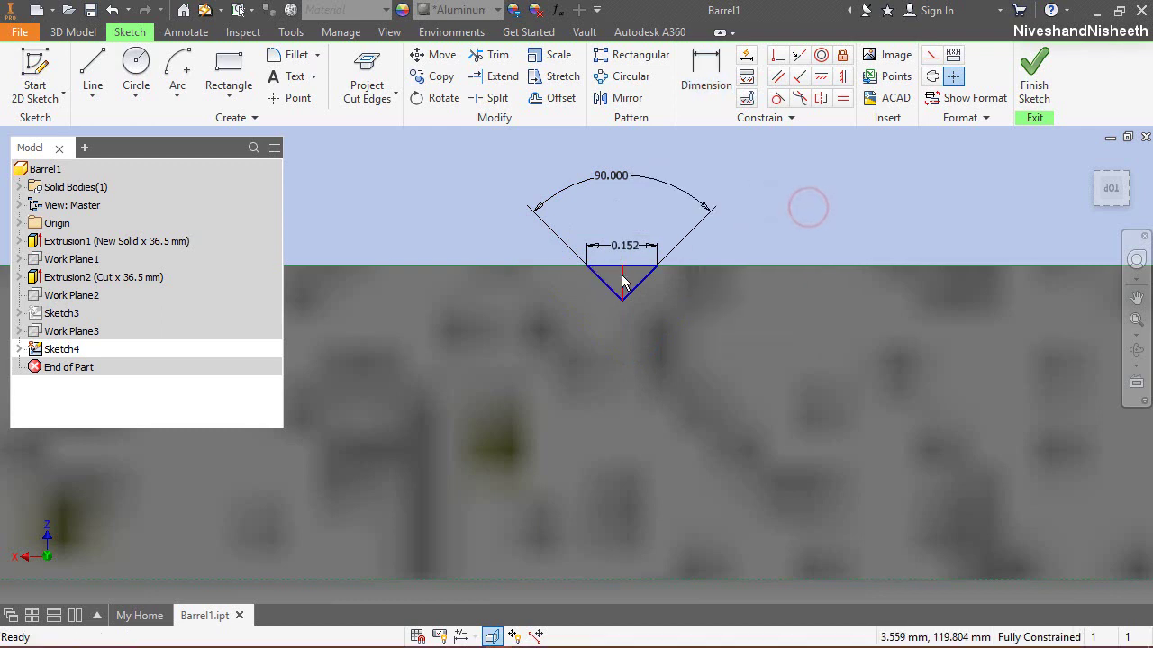
pyautogui.click(931, 54)
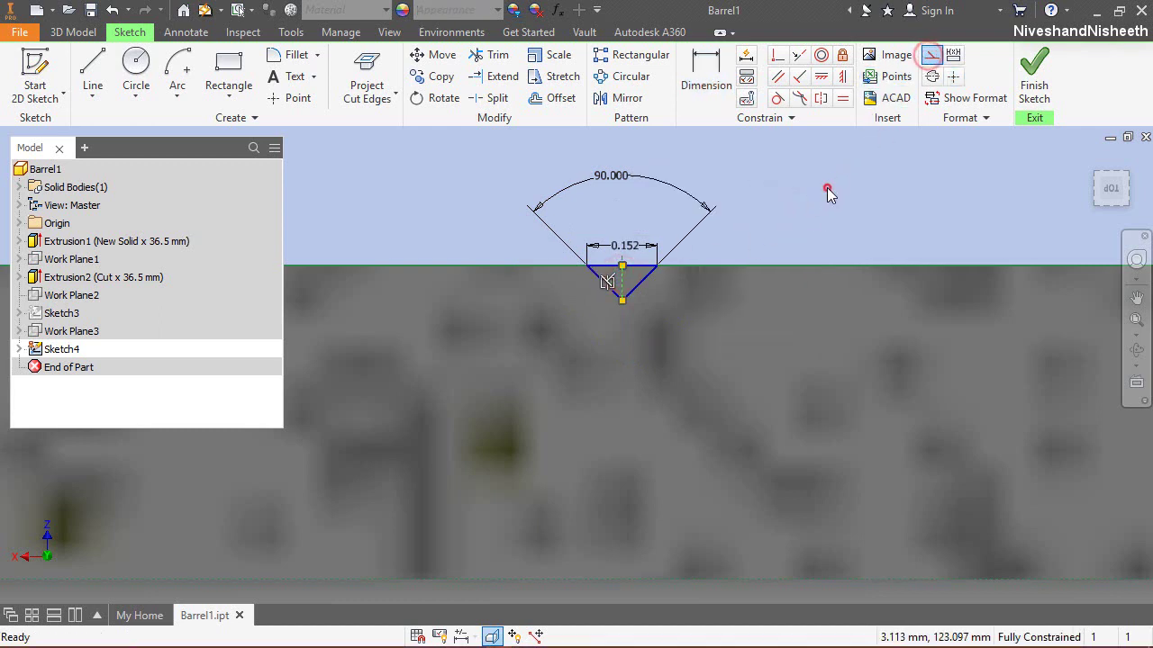
# Step: Create sketch block Block1 from the triangular groove profile, with a visible insert point at the midpoint of its edge on the tube surface
pyautogui.click(827, 190)
pyautogui.click(665, 159)
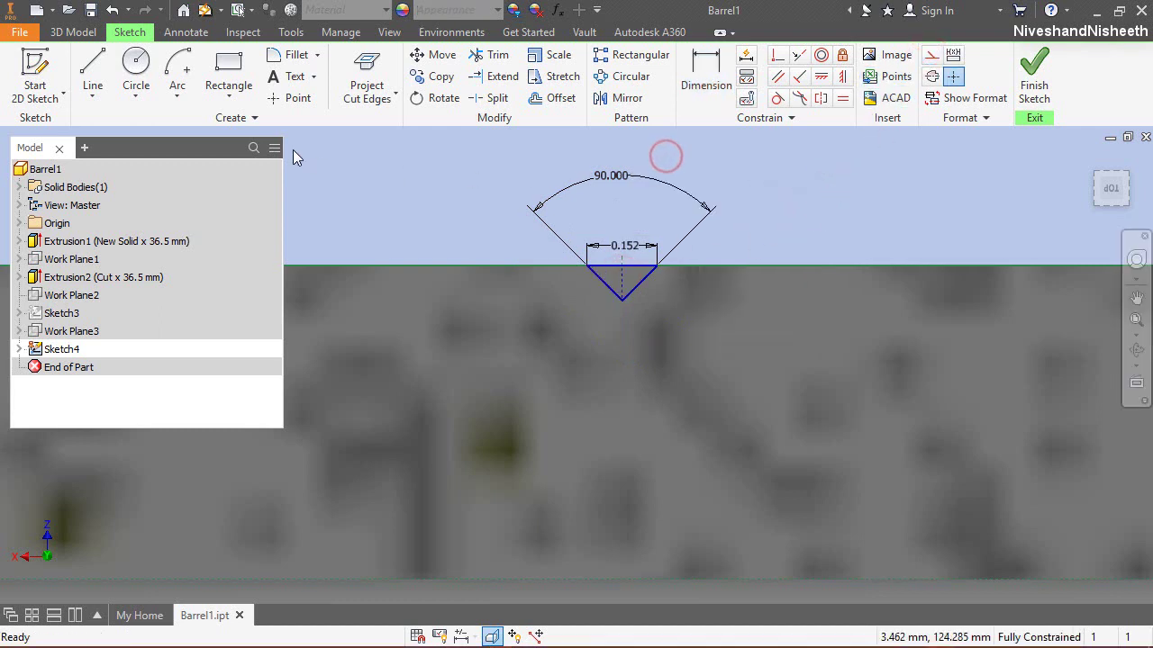
pyautogui.click(253, 121)
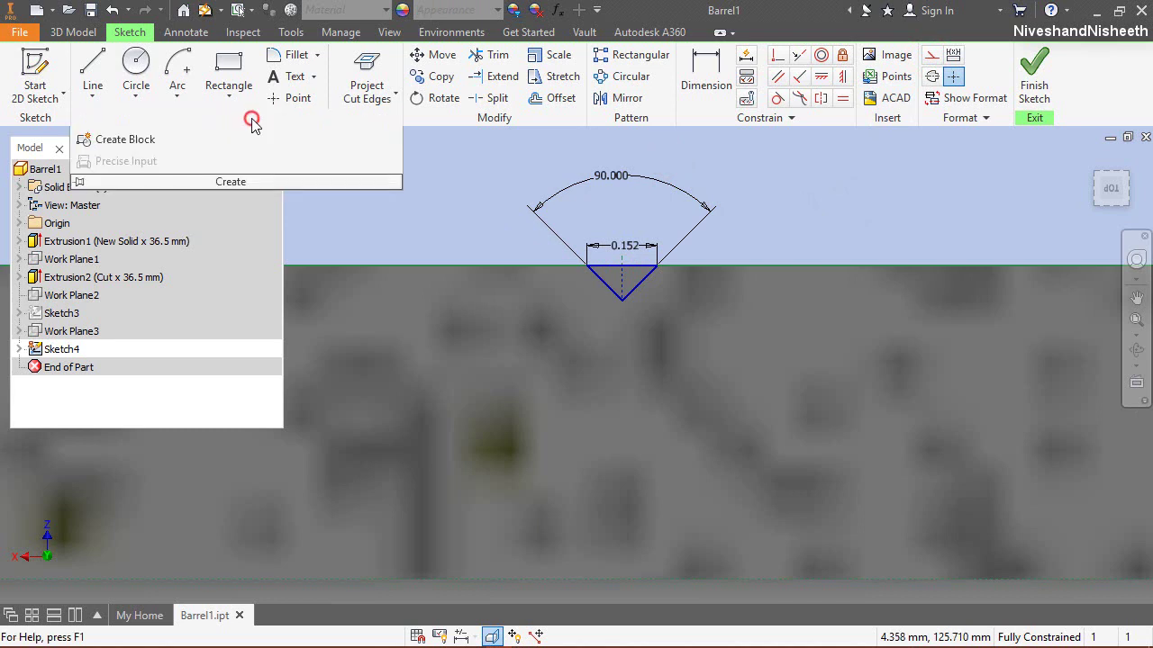
pyautogui.click(133, 140)
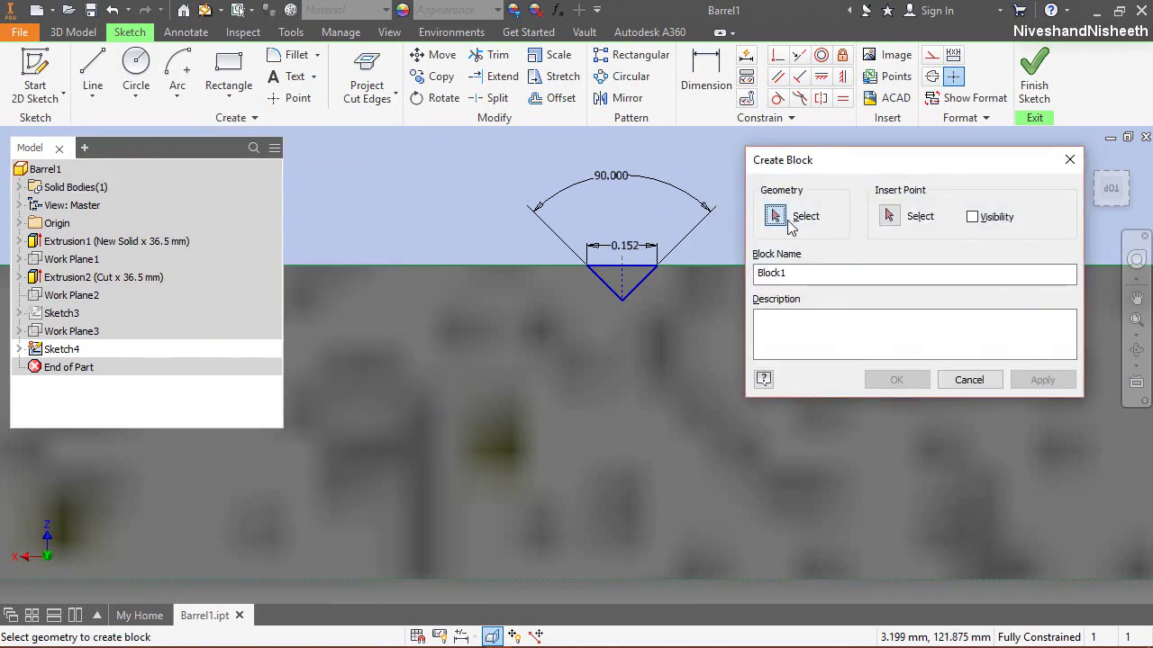
pyautogui.moveTo(504, 188)
pyautogui.mouseDown()
pyautogui.moveTo(618, 237)
pyautogui.moveTo(684, 324)
pyautogui.mouseUp()
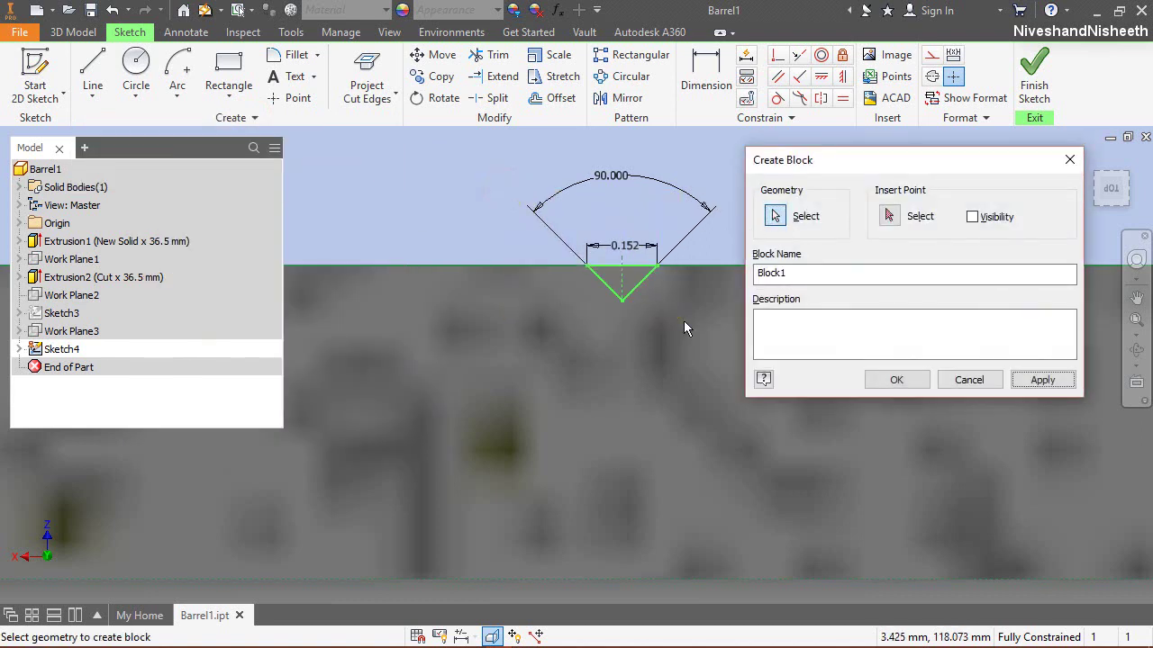
pyautogui.click(888, 216)
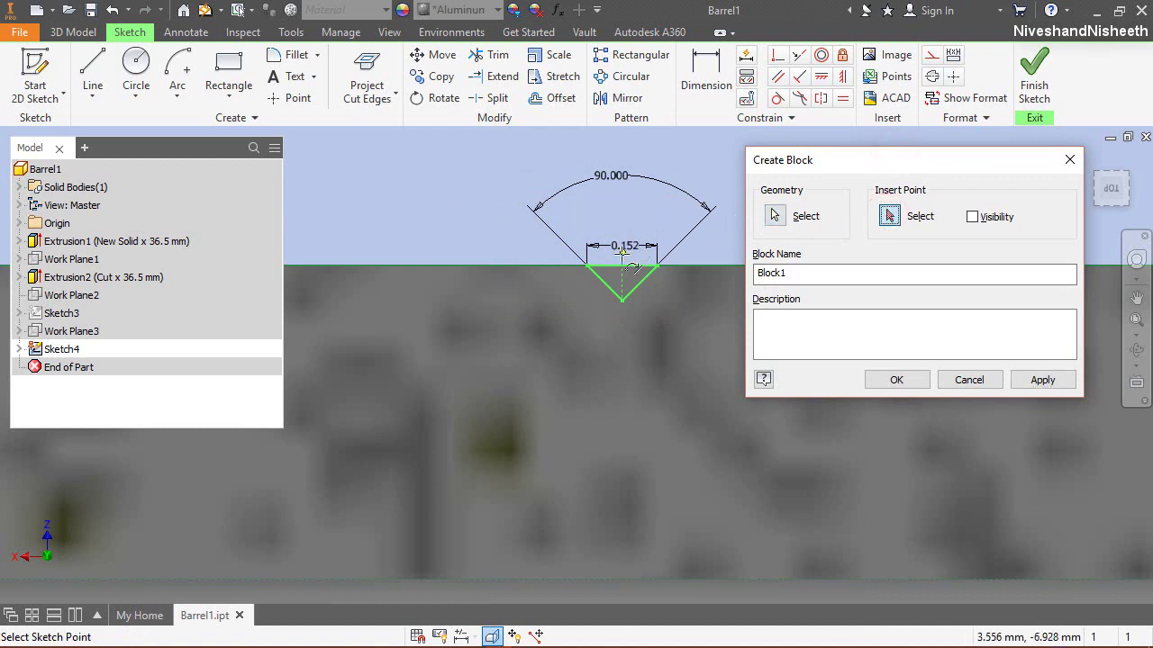
pyautogui.click(621, 263)
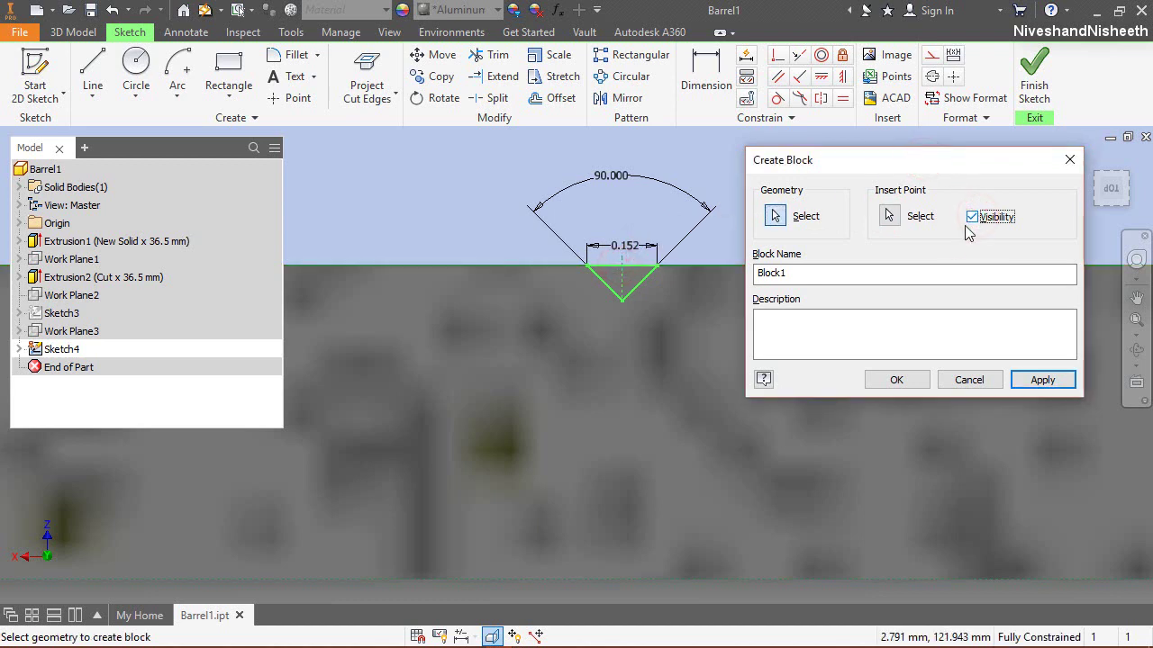
pyautogui.click(895, 380)
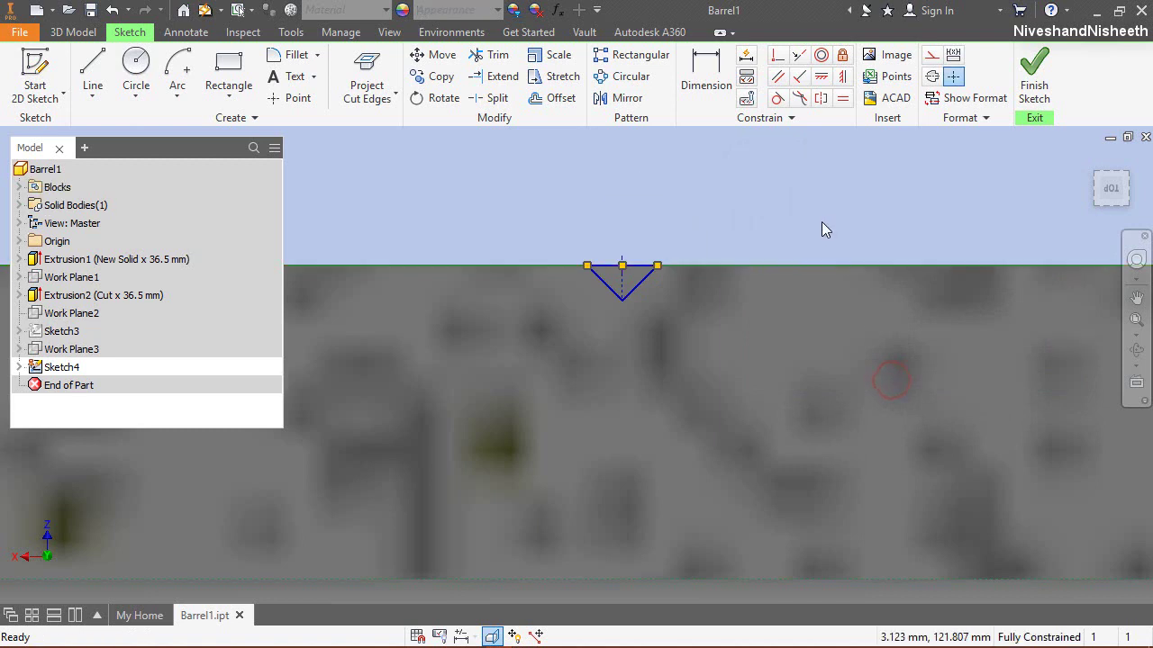
pyautogui.click(19, 186)
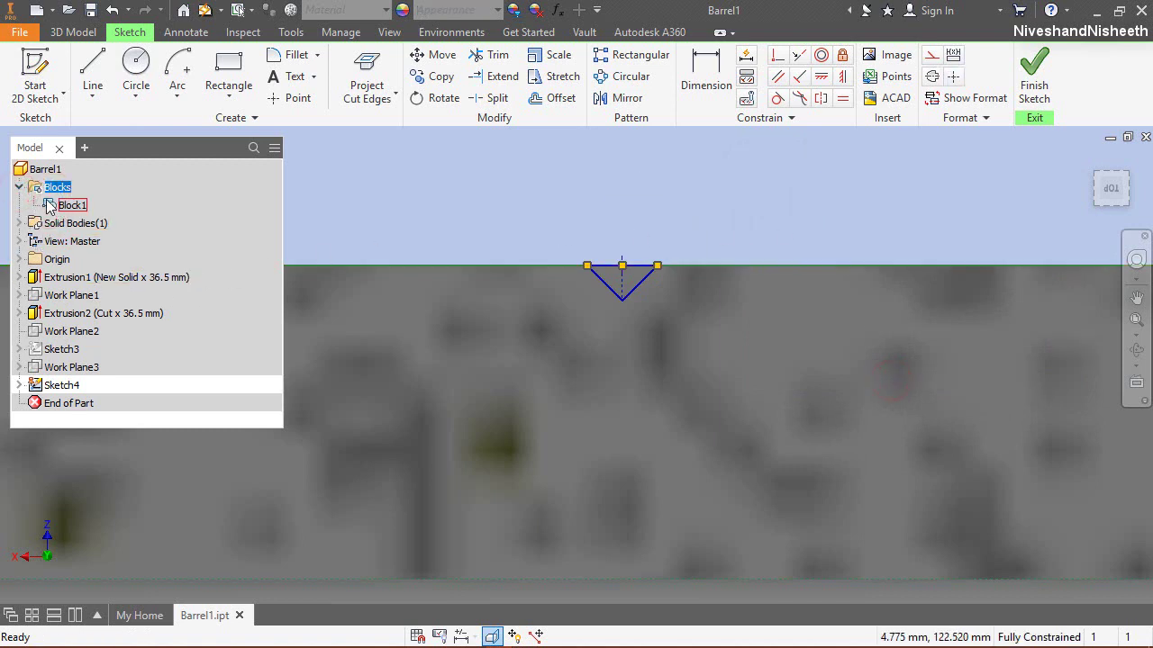
pyautogui.click(461, 196)
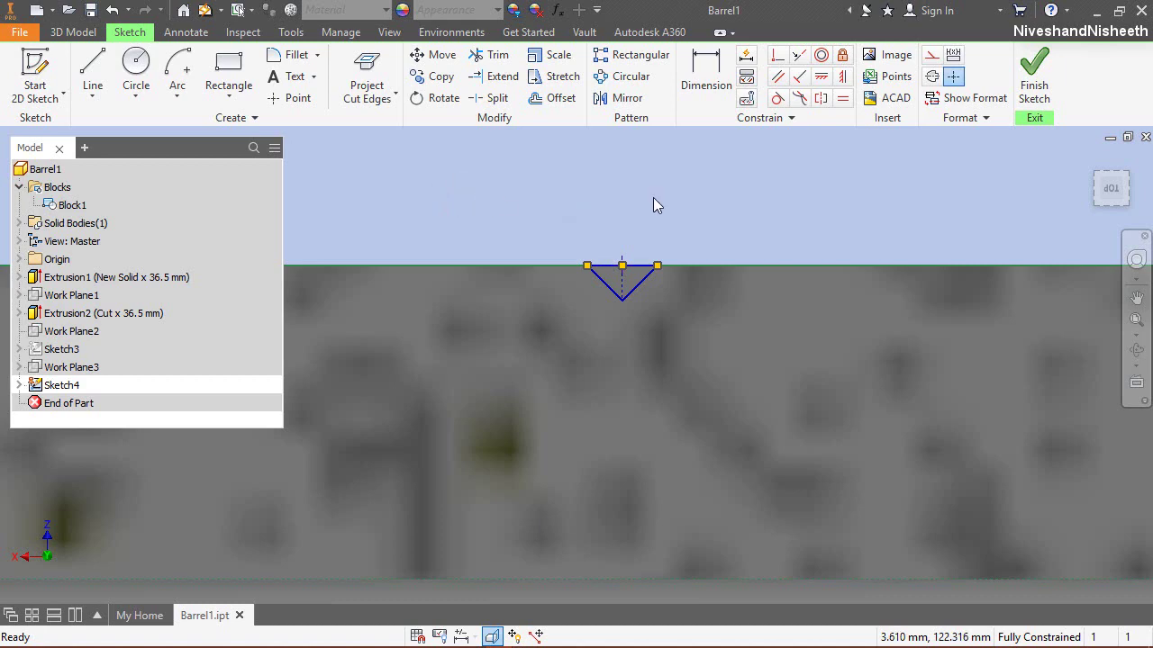
# Step: Finish the groove sketch and make Sketch3 visible
pyautogui.click(1039, 85)
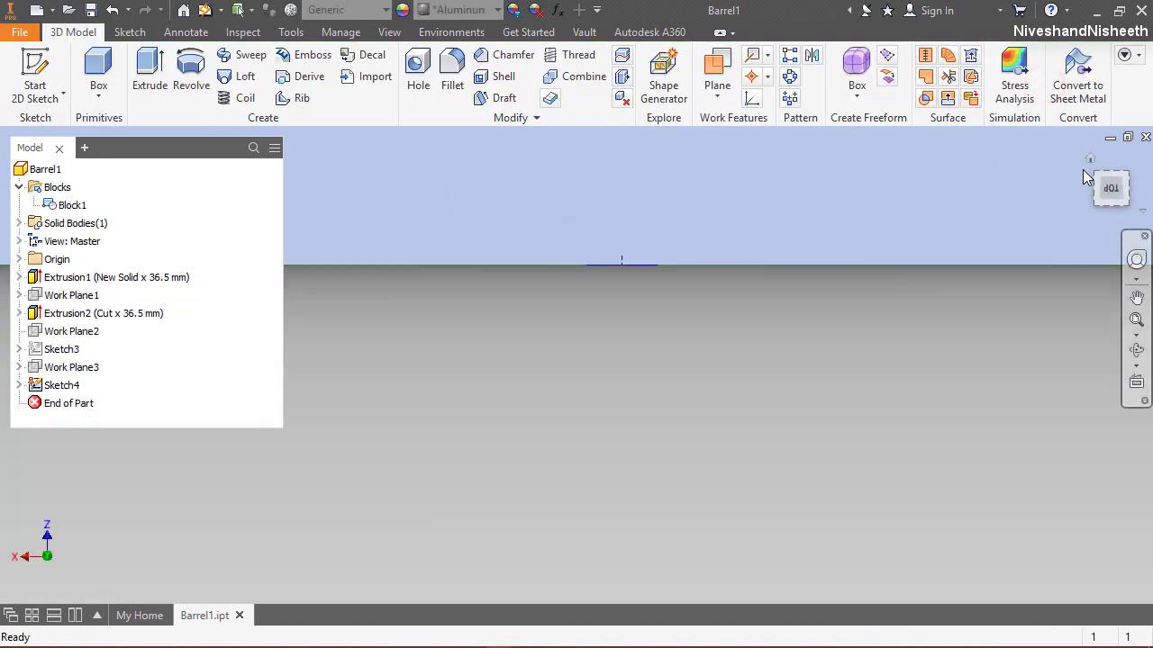
pyautogui.click(1090, 162)
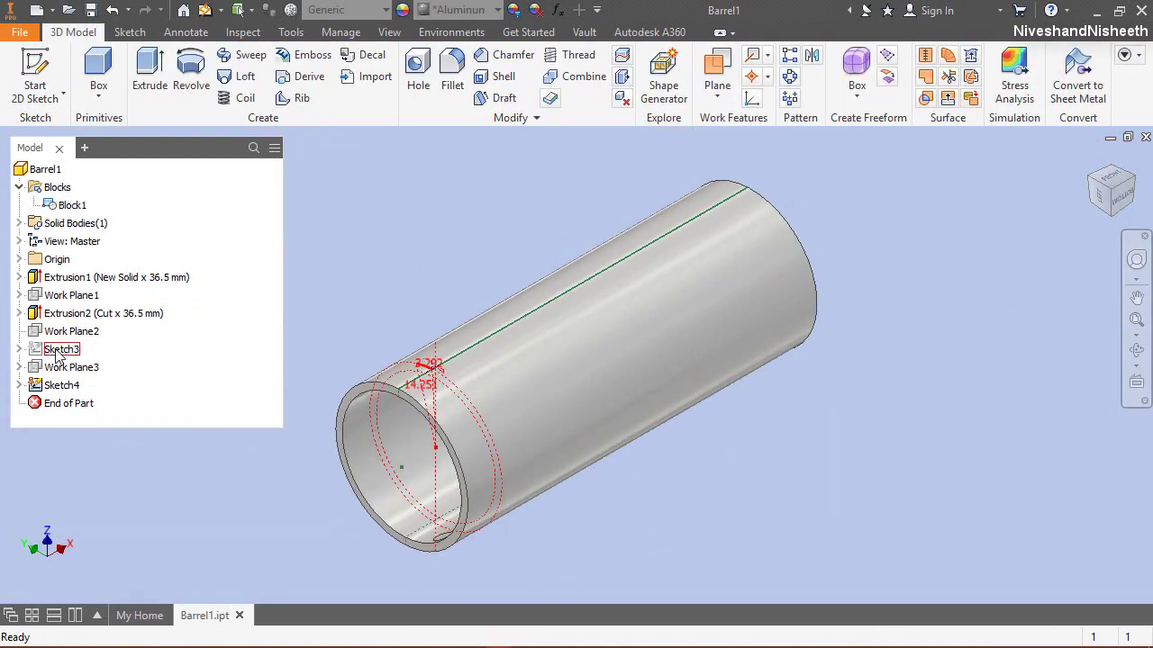
pyautogui.click(59, 349)
pyautogui.rightClick(59, 354)
pyautogui.click(94, 424)
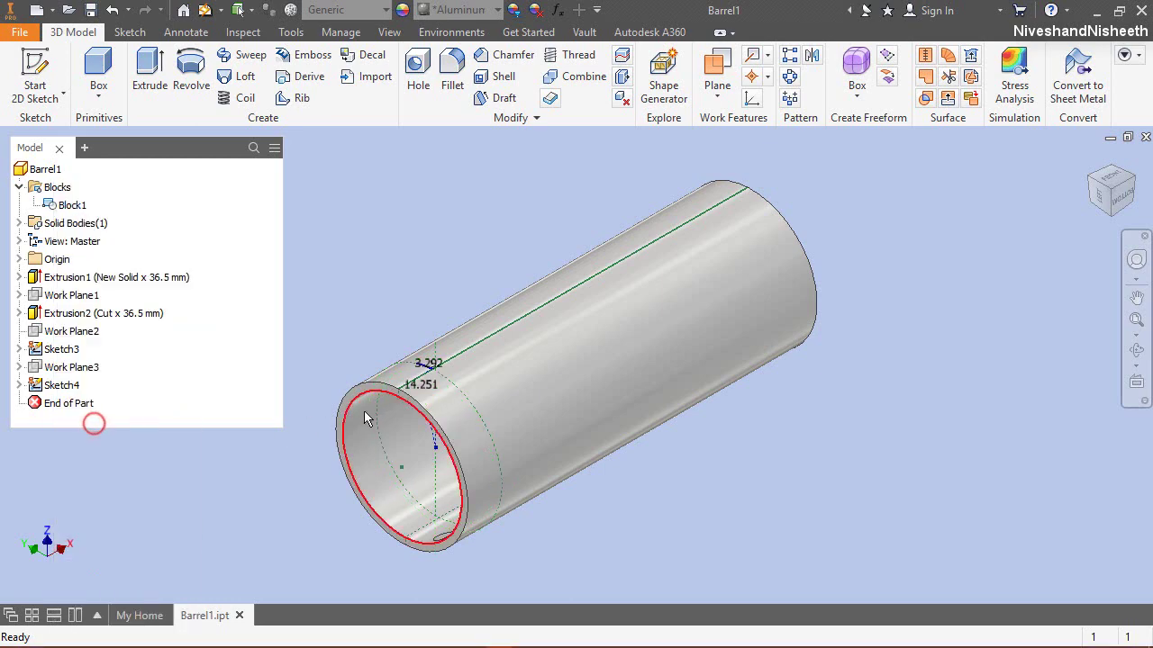
pyautogui.scroll(3, 429, 364)
pyautogui.scroll(3, 378, 349)
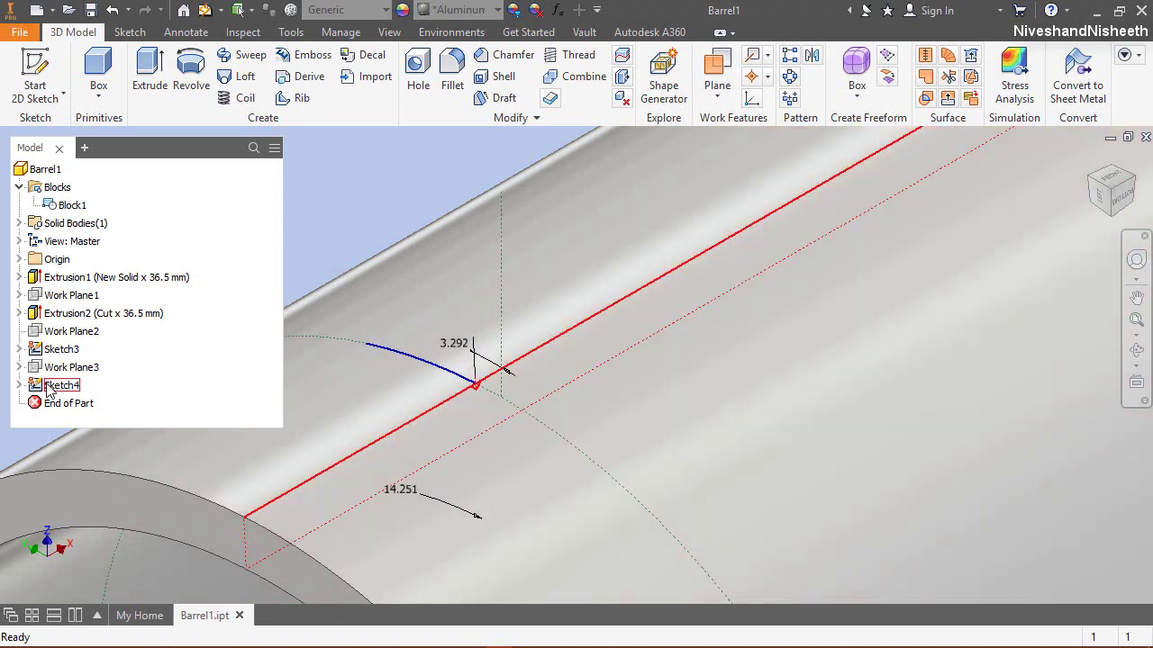
# Step: Reopen Sketch4, convert the long projected line along the tube's outer surface to construction geometry, and finish the sketch
pyautogui.doubleClick(49, 384)
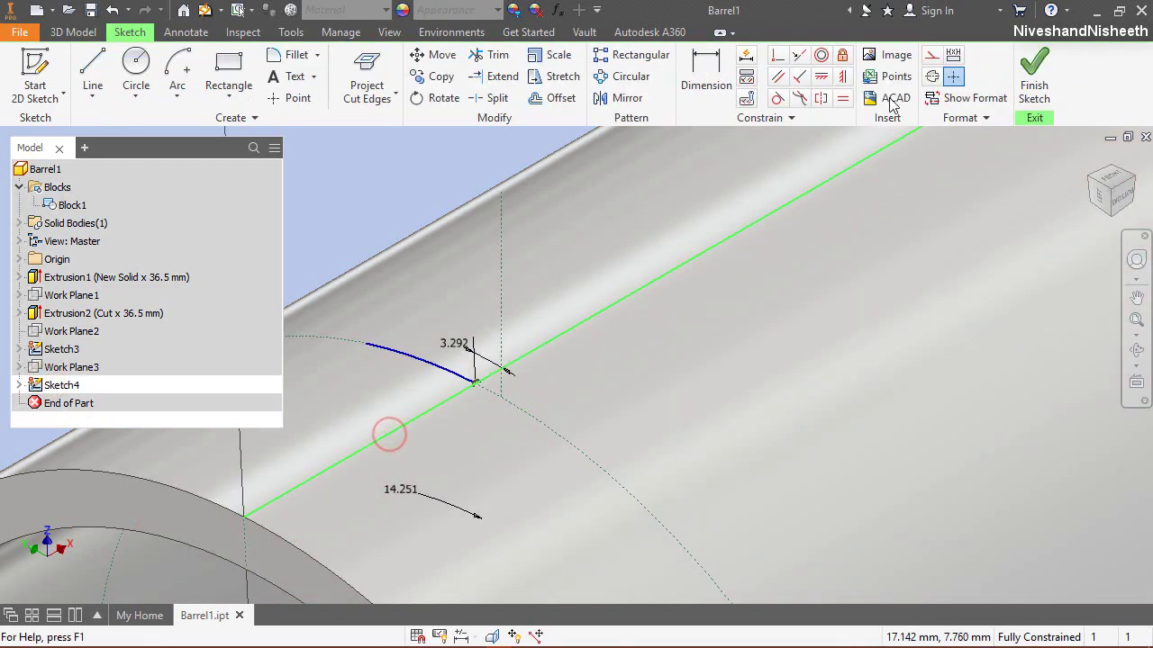
pyautogui.click(932, 55)
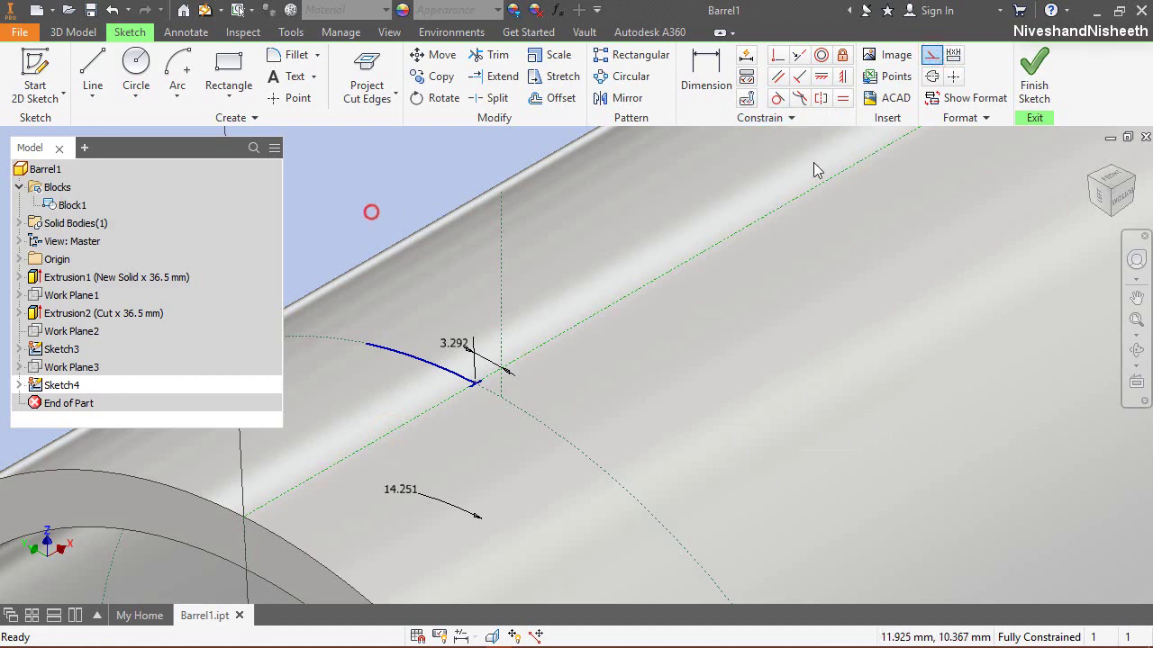
pyautogui.click(1034, 77)
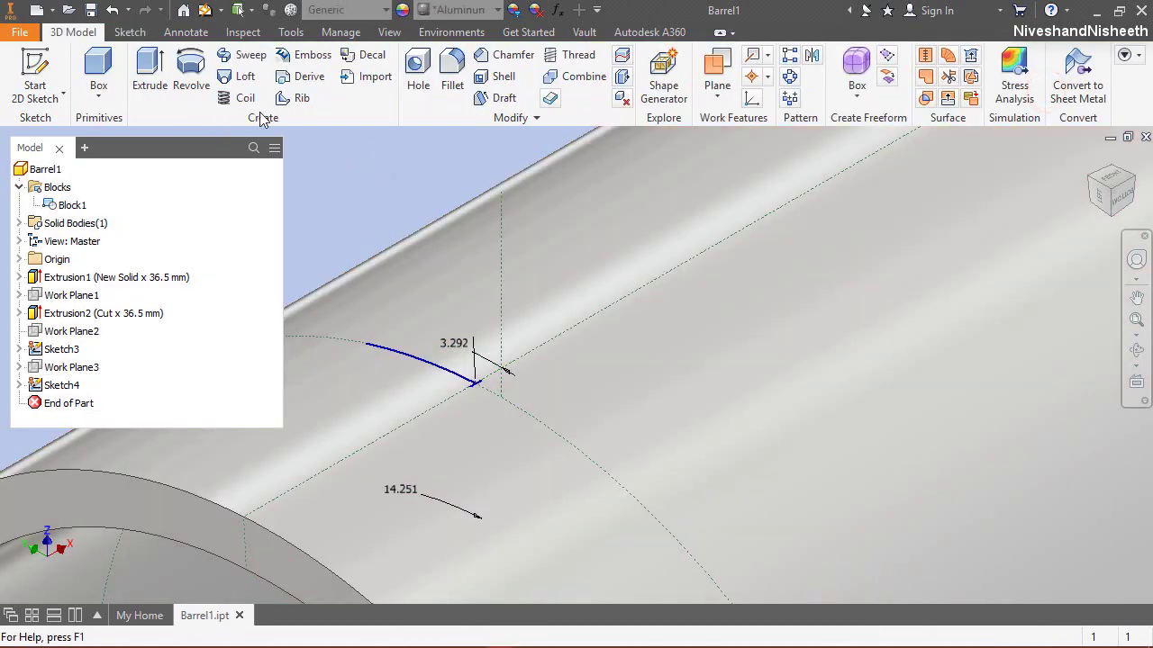
# Step: Sweep the triangular groove profile along the Sketch3 arc as a cut into the tube
pyautogui.click(253, 57)
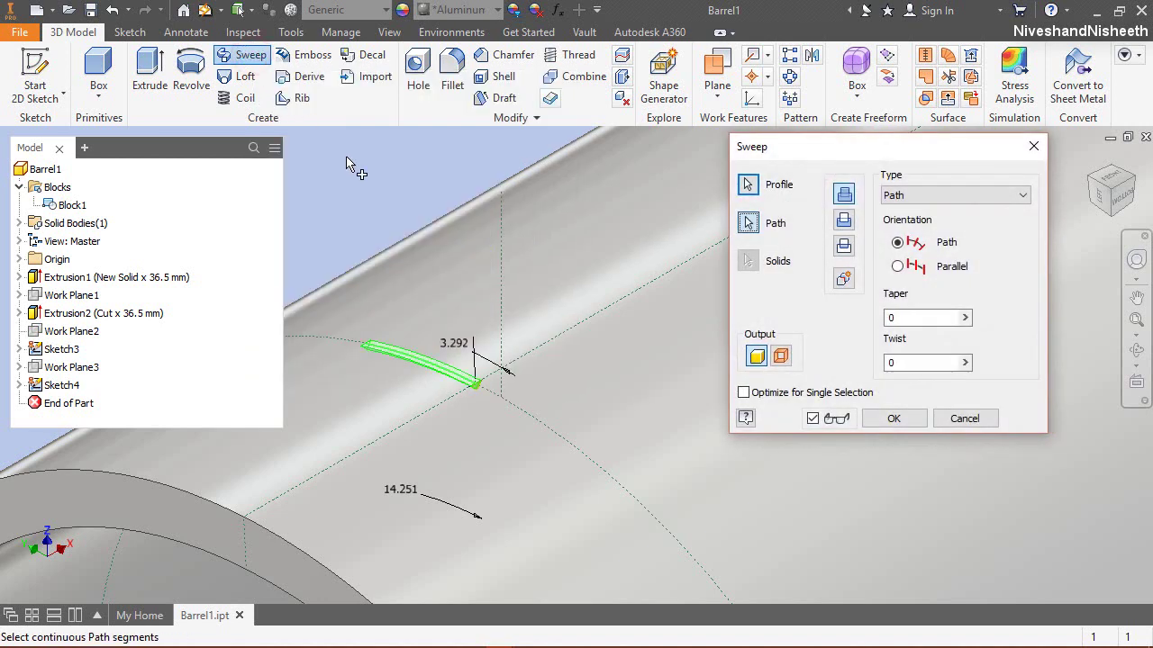
pyautogui.click(844, 223)
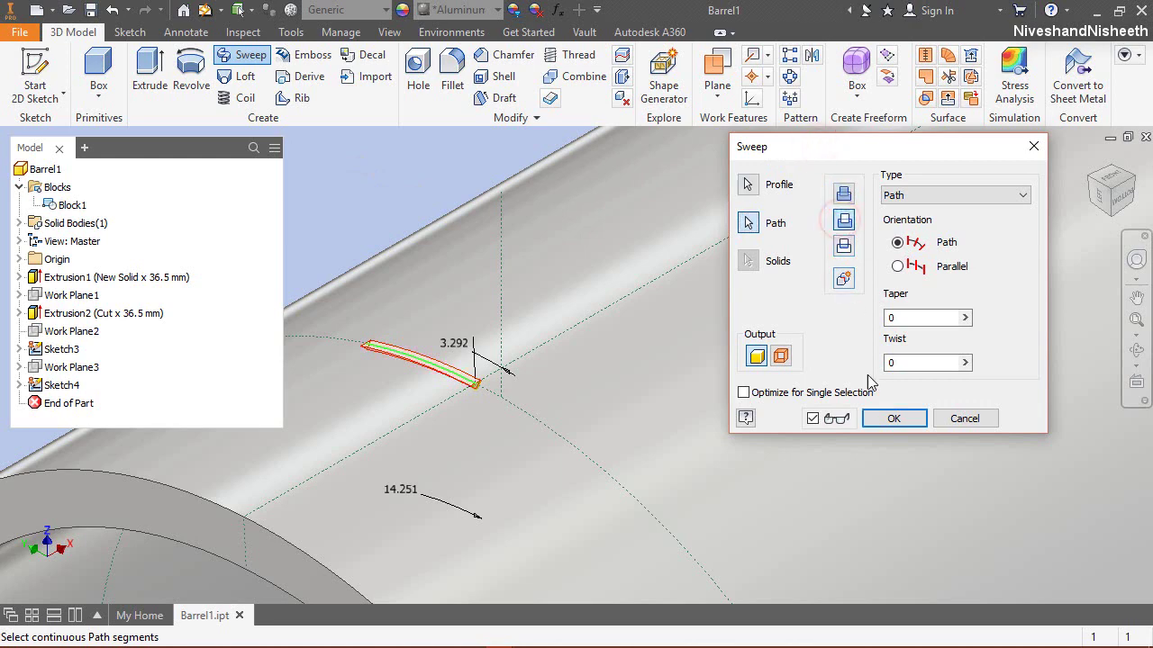
pyautogui.click(881, 421)
pyautogui.scroll(-5, 880, 423)
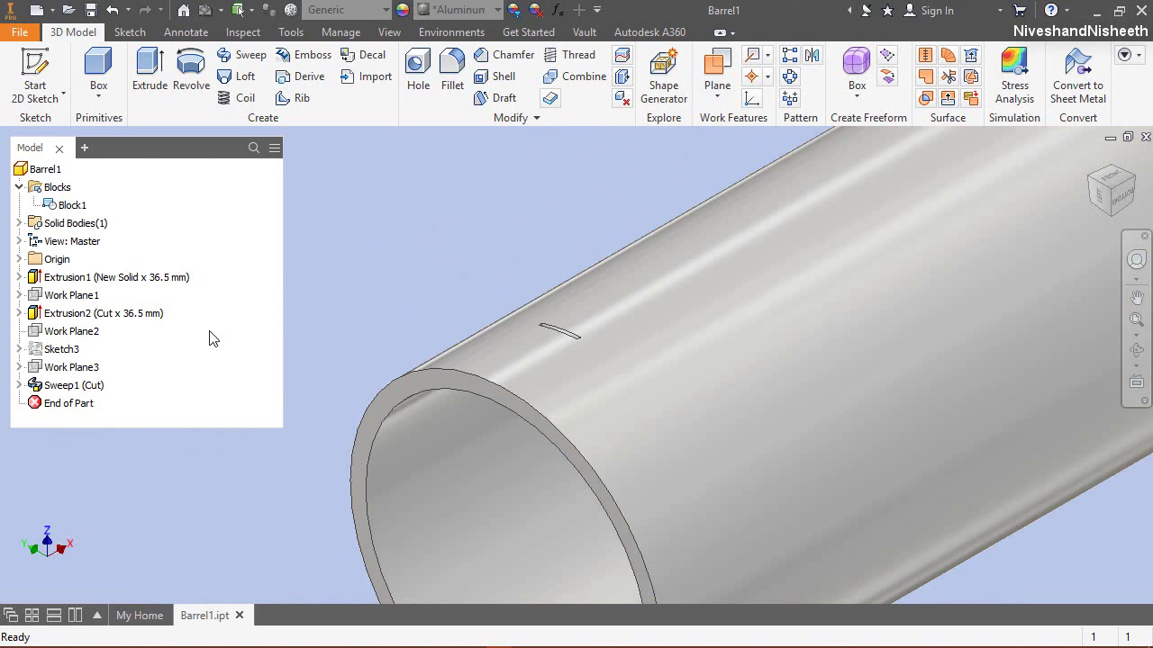
# Step: Apply the Custom Green appearance from the Favorites to the swept groove cut
pyautogui.click(100, 393)
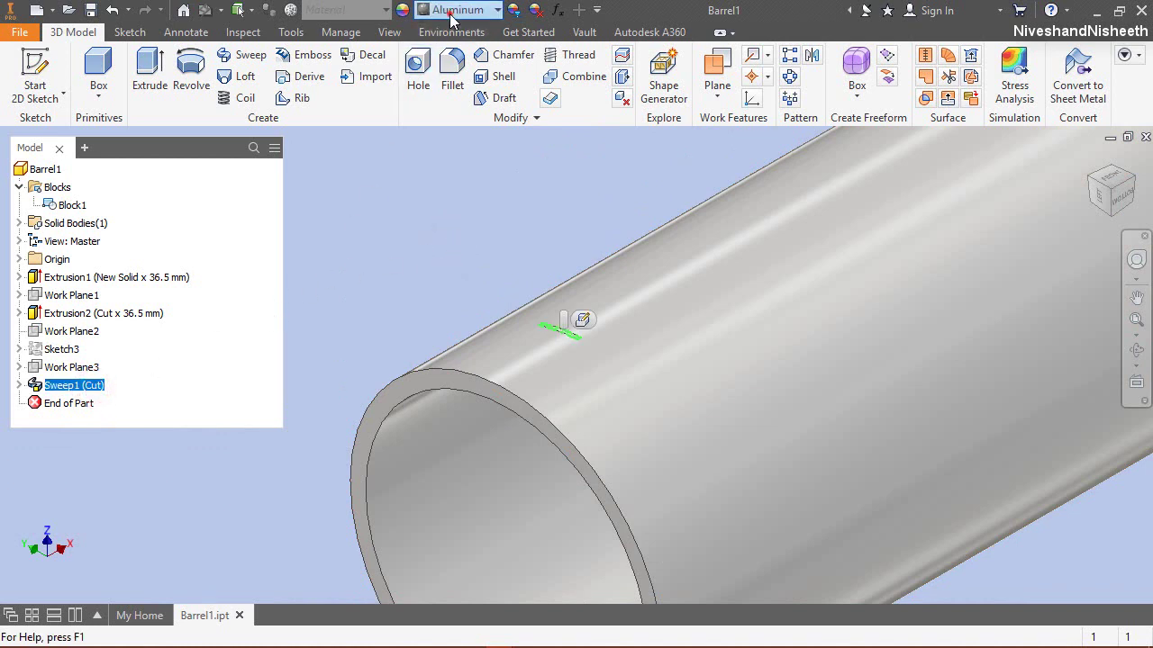
pyautogui.click(455, 10)
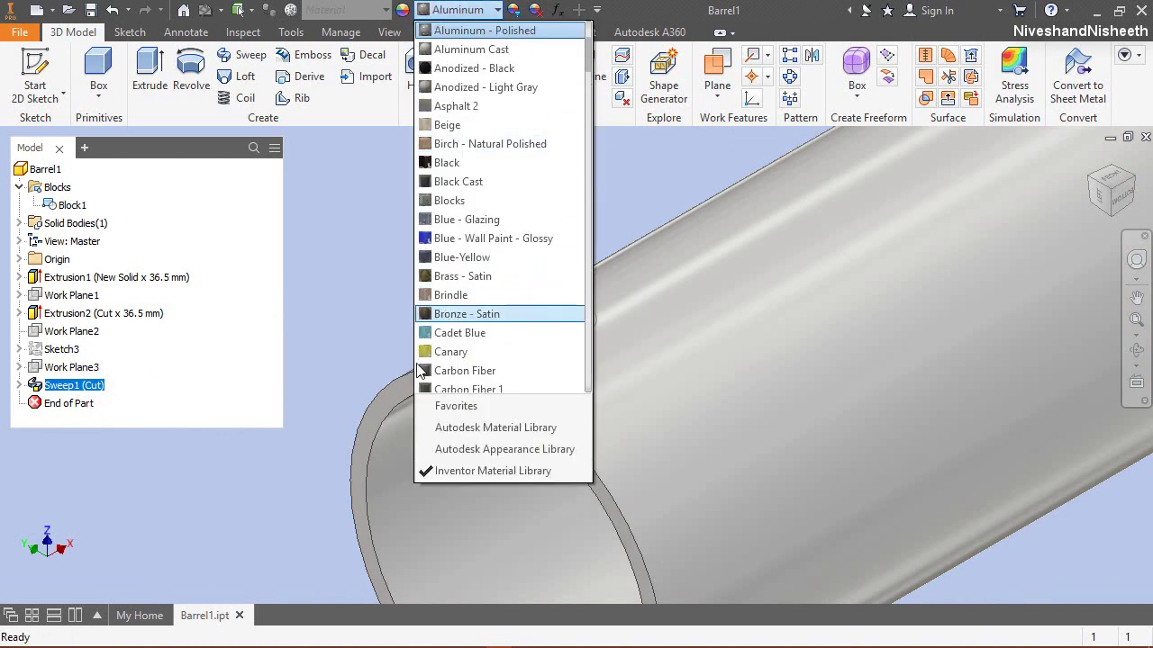
pyautogui.scroll(-1, 454, 378)
pyautogui.click(455, 407)
pyautogui.click(466, 11)
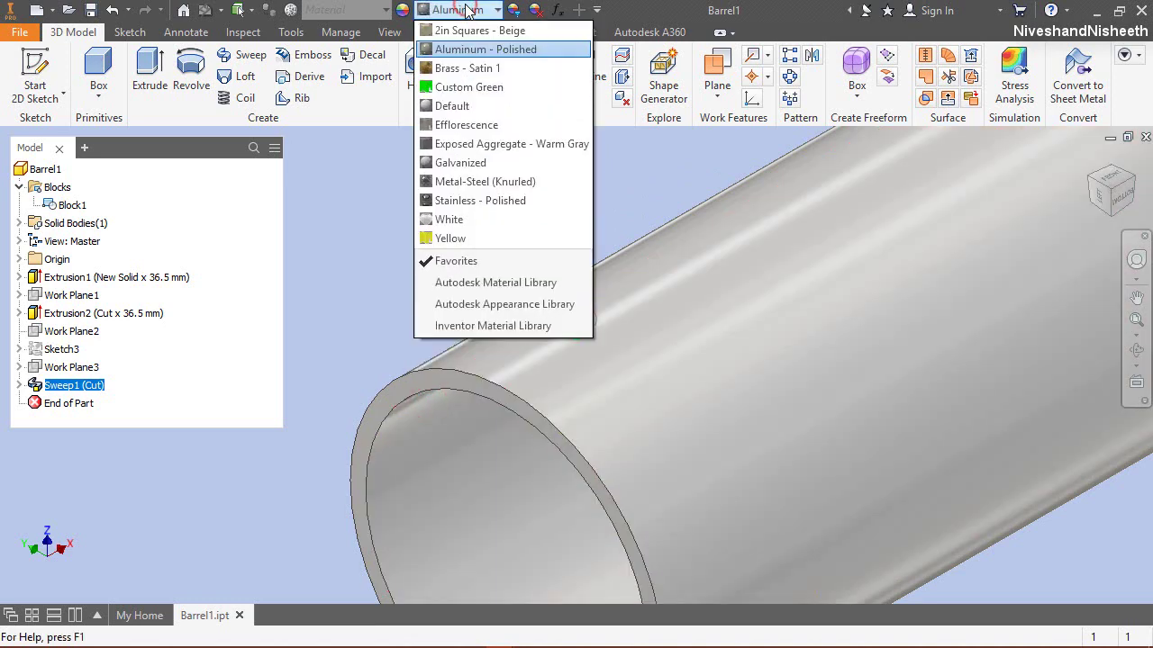
pyautogui.click(461, 79)
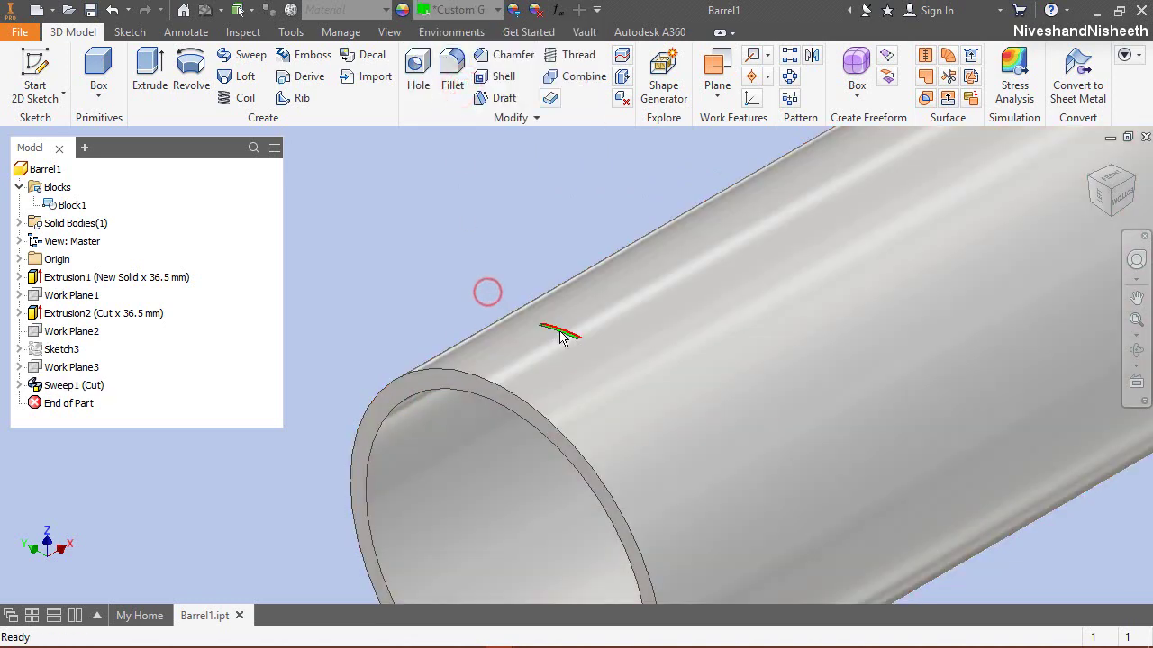
pyautogui.scroll(5, 558, 333)
pyautogui.scroll(-5, 533, 333)
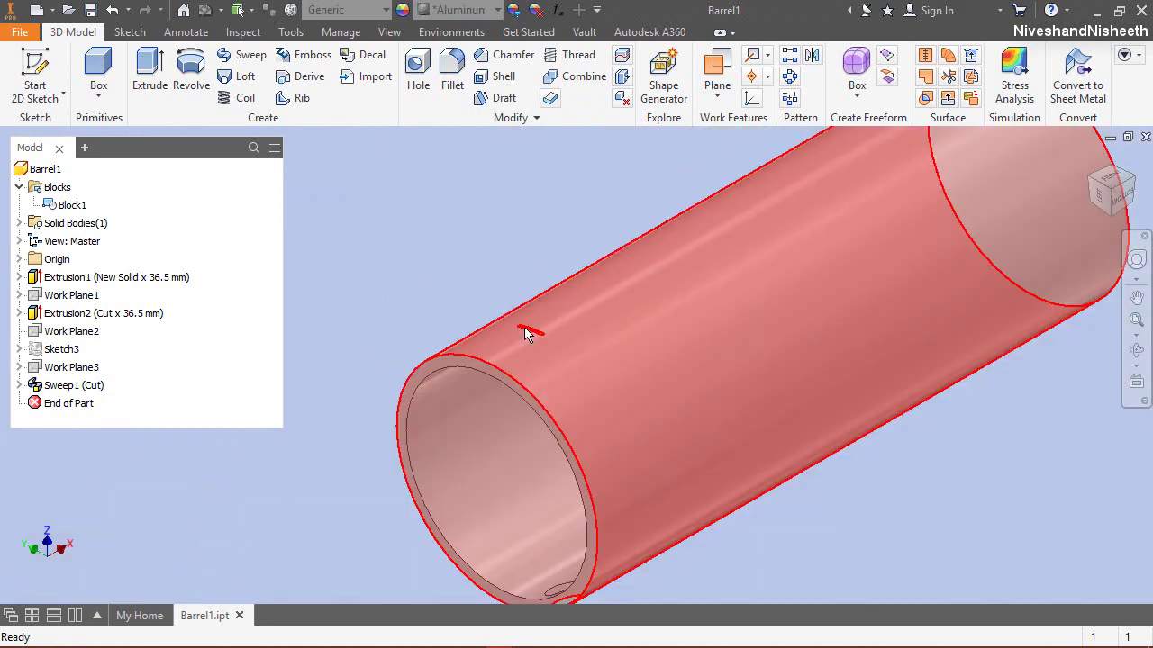
# Step: Start a new 2D sketch on the tube's ring-shaped end face nearest the groove and view it face-on
pyautogui.click(1136, 320)
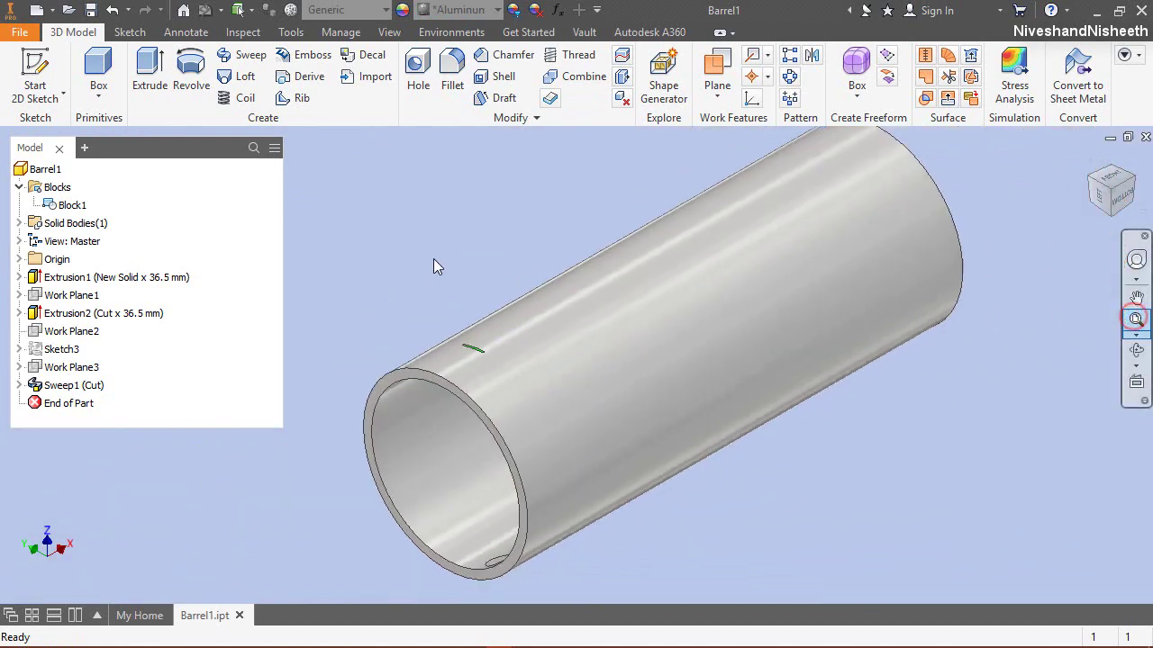
pyautogui.click(36, 76)
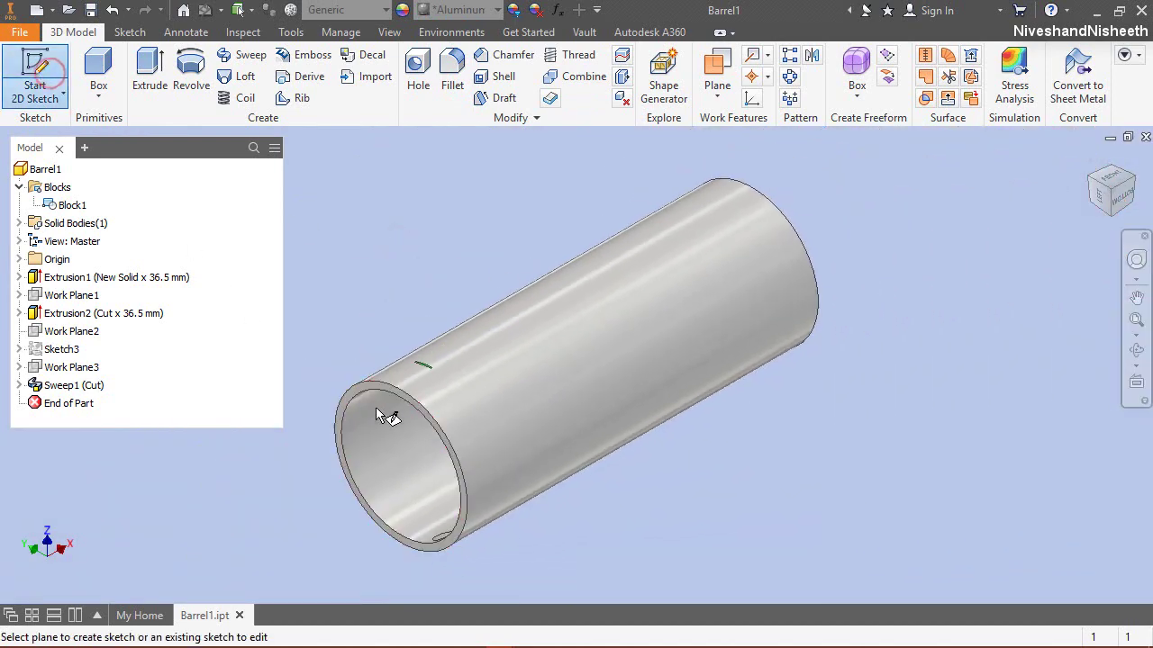
pyautogui.scroll(3, 392, 410)
pyautogui.click(412, 386)
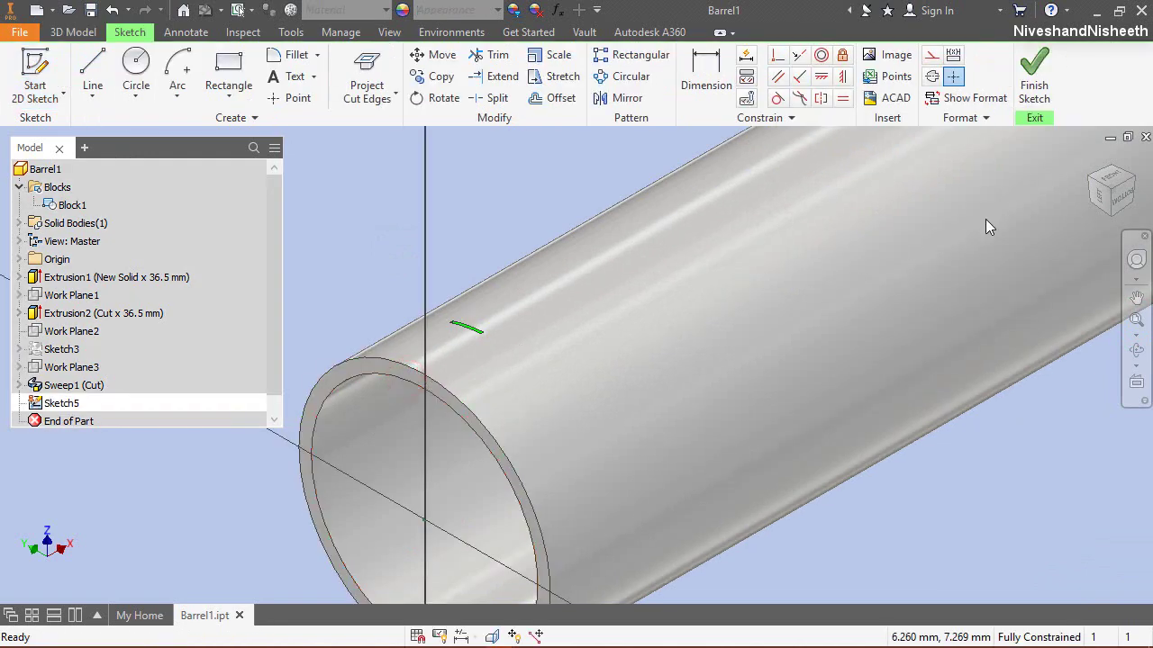
pyautogui.click(1106, 204)
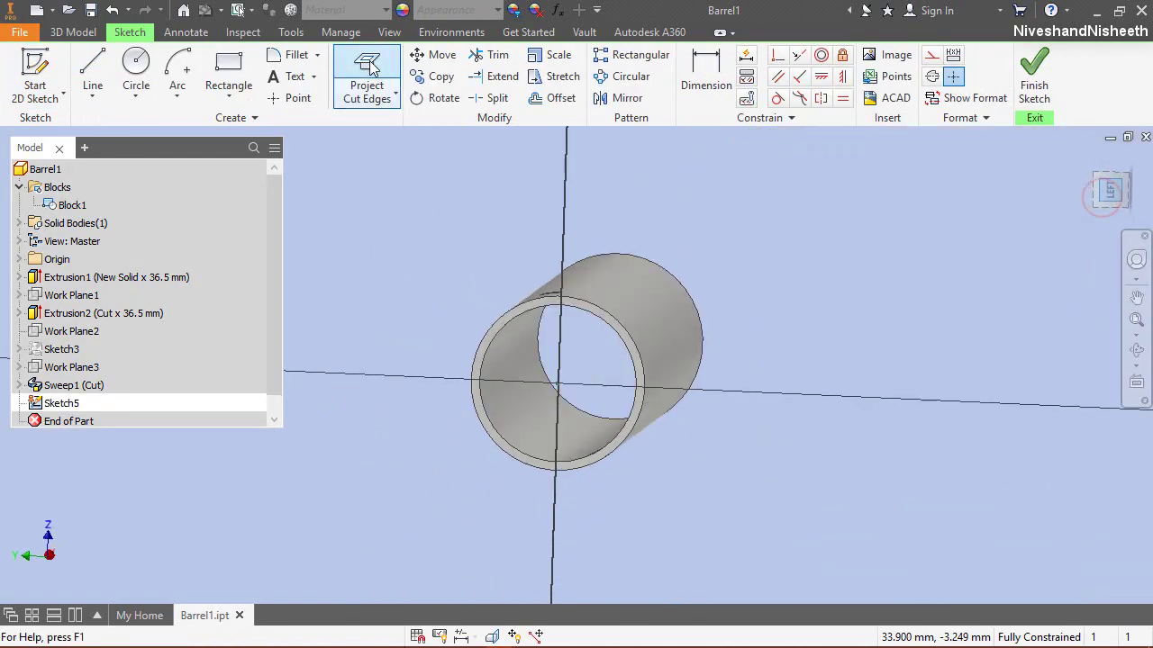
# Step: Project the XZ origin plane into the end-face sketch as a vertical line
pyautogui.click(367, 67)
pyautogui.click(394, 94)
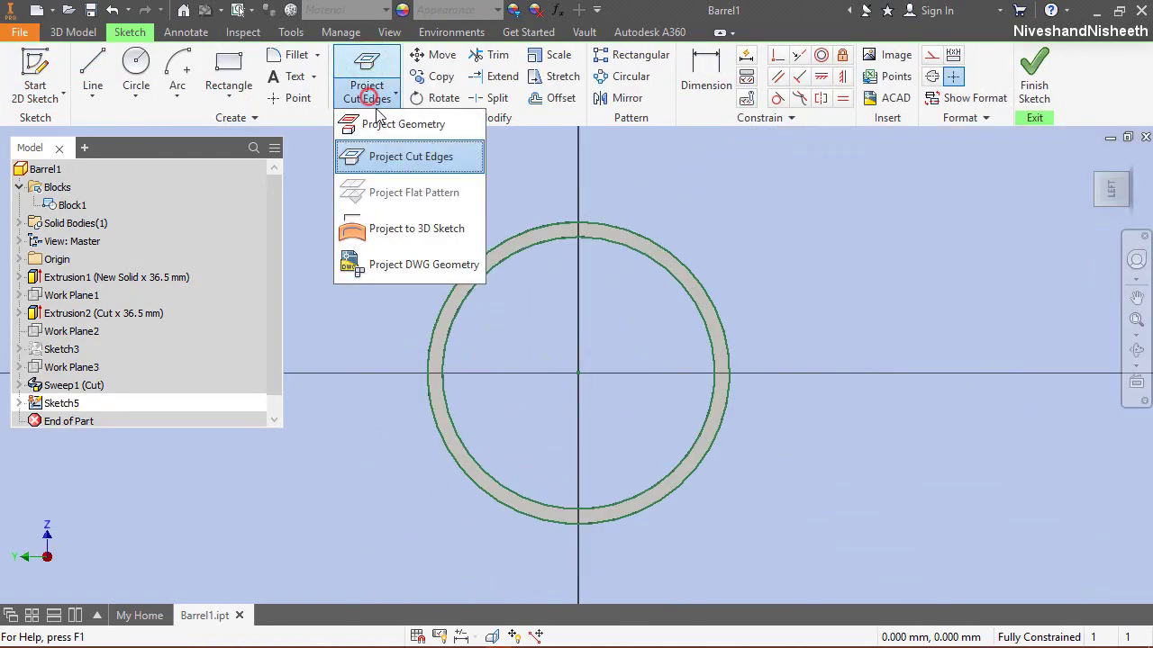
pyautogui.click(388, 119)
pyautogui.click(19, 259)
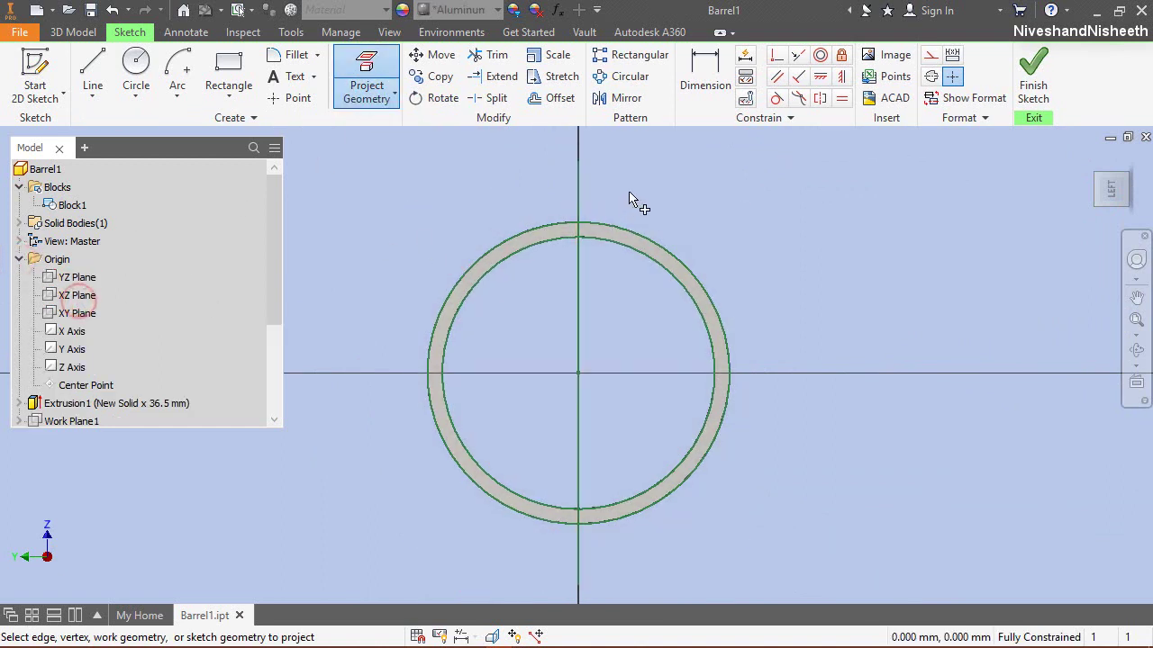
pyautogui.rightClick(631, 193)
pyautogui.click(679, 192)
# Step: Convert both projected circles and the projected vertical line to construction geometry
pyautogui.moveTo(405, 142); pyautogui.dragTo(692, 481)
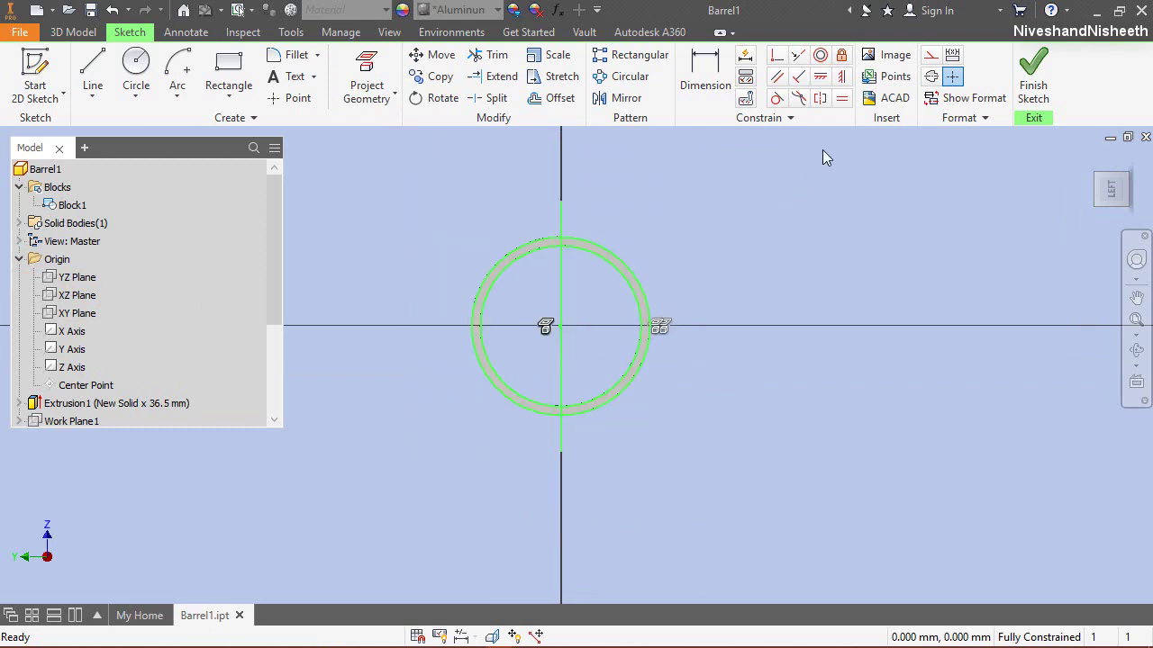
pyautogui.click(931, 54)
pyautogui.click(580, 279)
pyautogui.scroll(3, 549, 248)
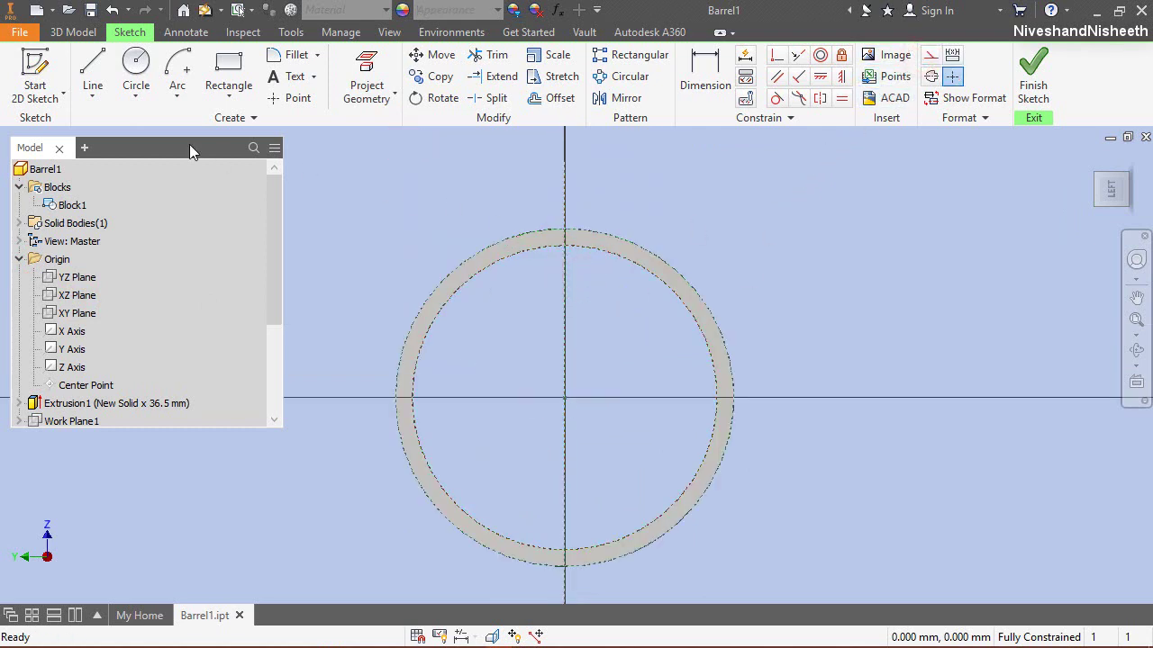
# Step: Place a sketch point at the upper intersection of the outer circle and the vertical line
pyautogui.click(298, 97)
pyautogui.scroll(4, 581, 230)
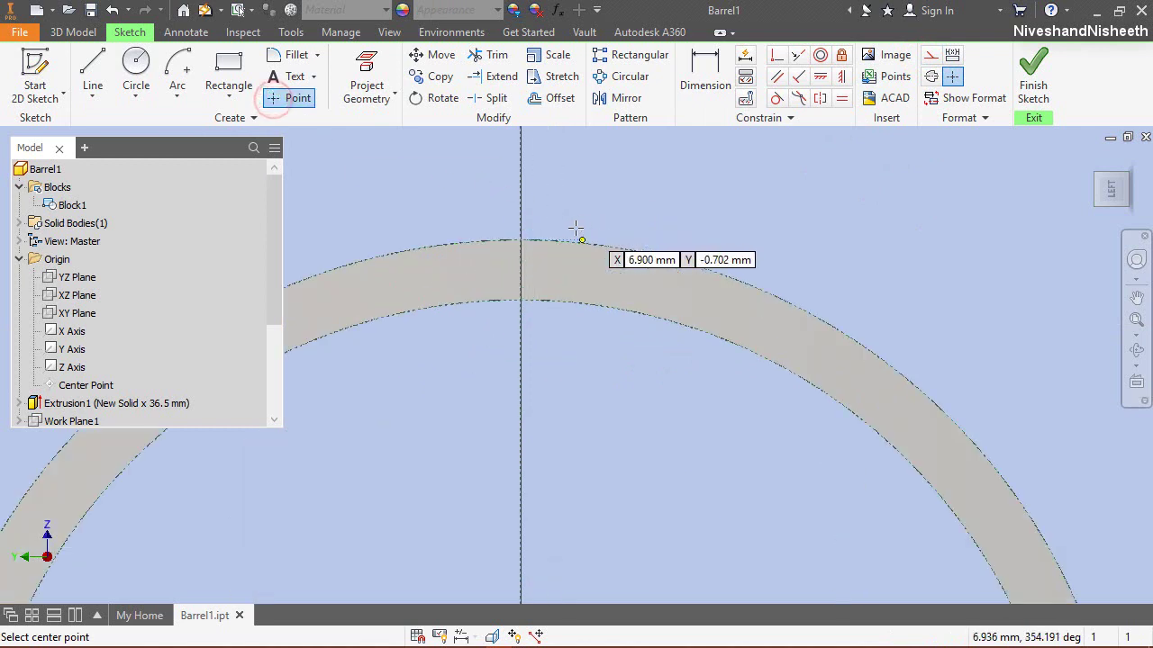
pyautogui.click(519, 241)
pyautogui.rightClick(598, 187)
pyautogui.click(654, 181)
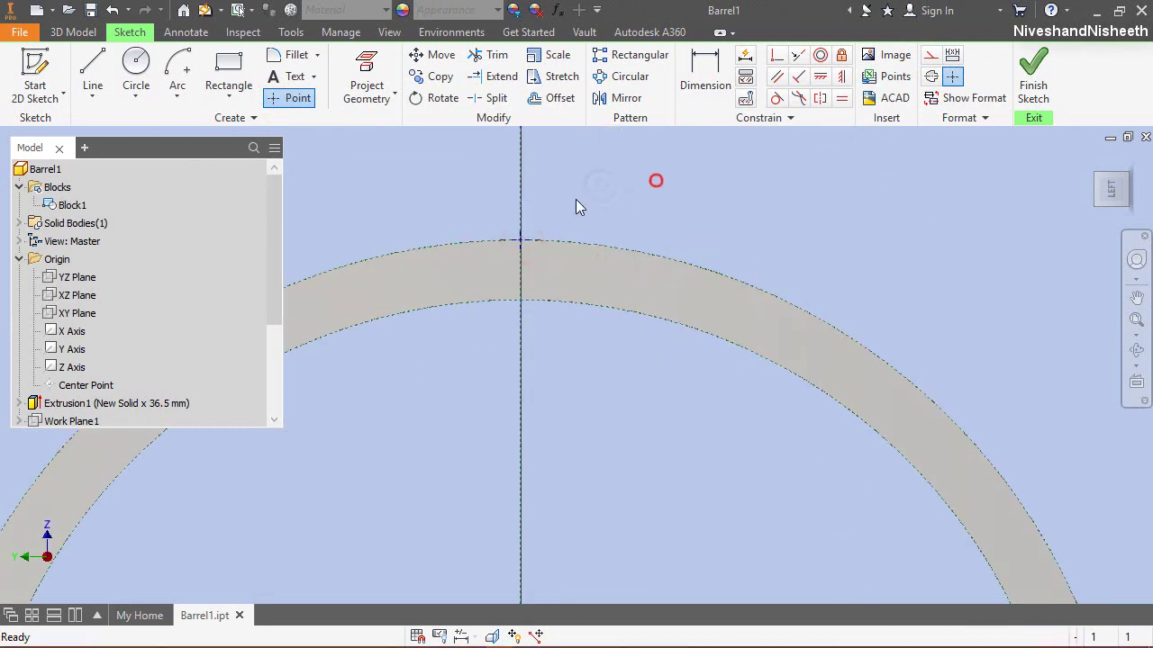
# Step: Place one instance of Block1 on the ring face just beside the vertical line, below the sketch point
pyautogui.rightClick(71, 207)
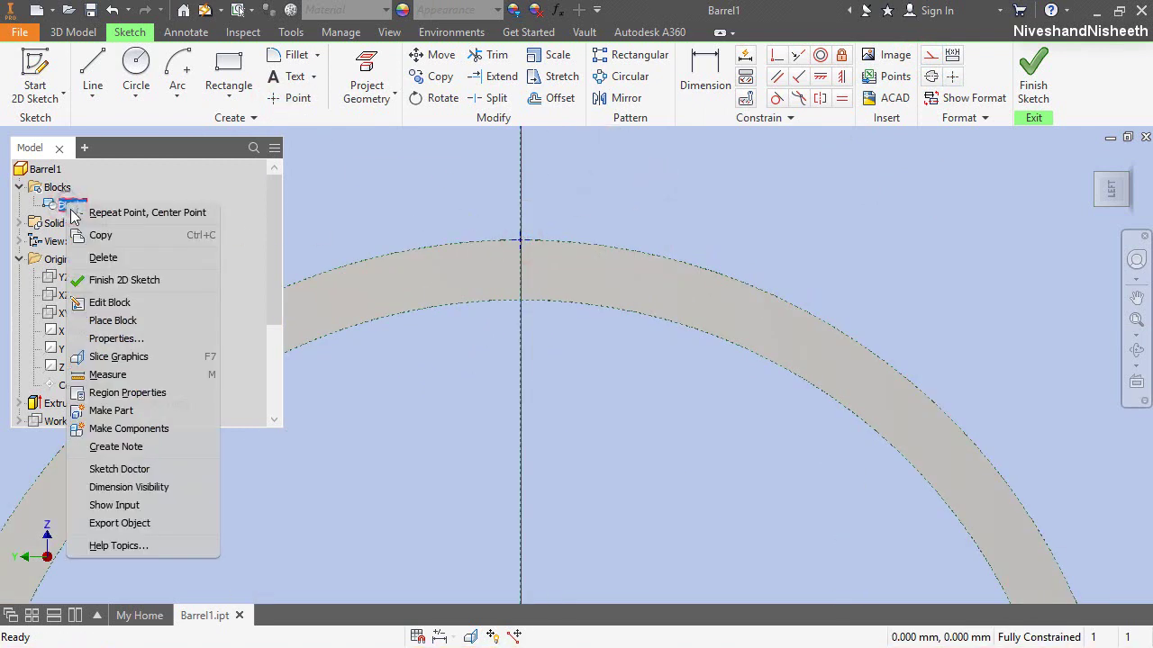
pyautogui.click(113, 320)
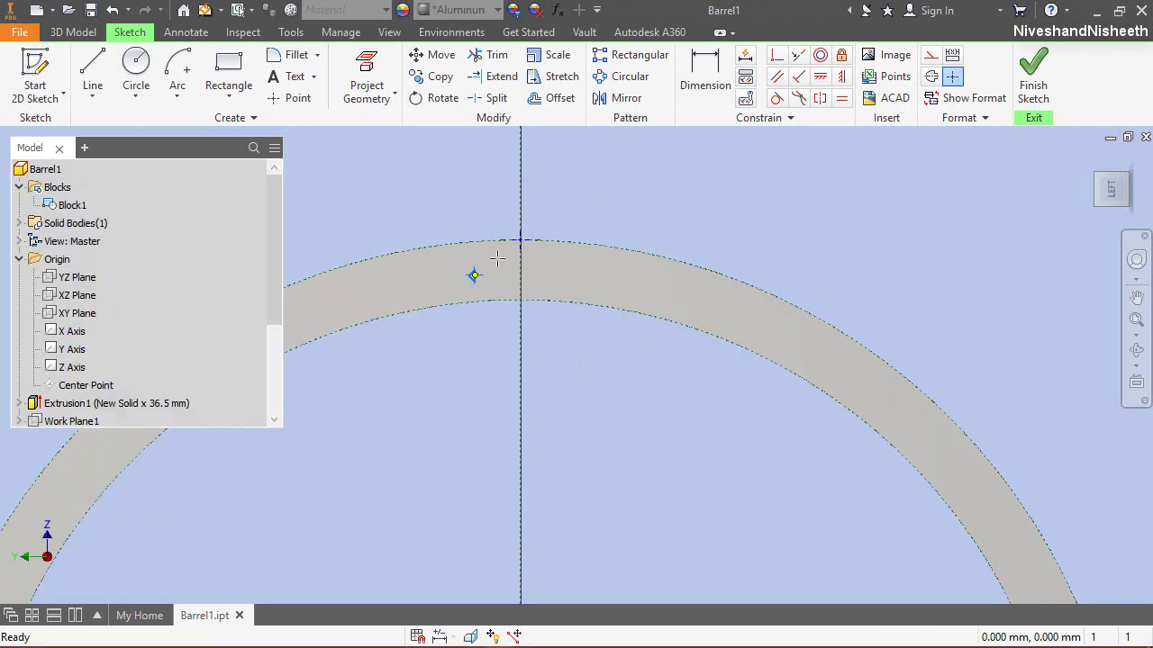
pyautogui.scroll(5, 497, 260)
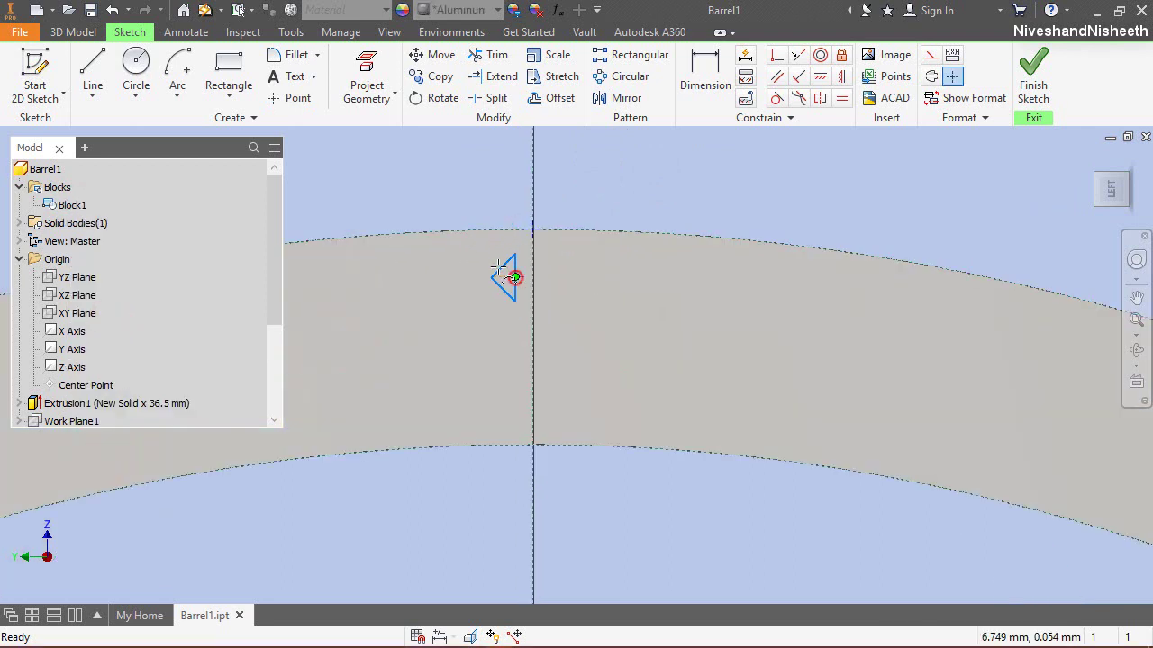
pyautogui.click(510, 277)
pyautogui.rightClick(595, 189)
pyautogui.click(663, 190)
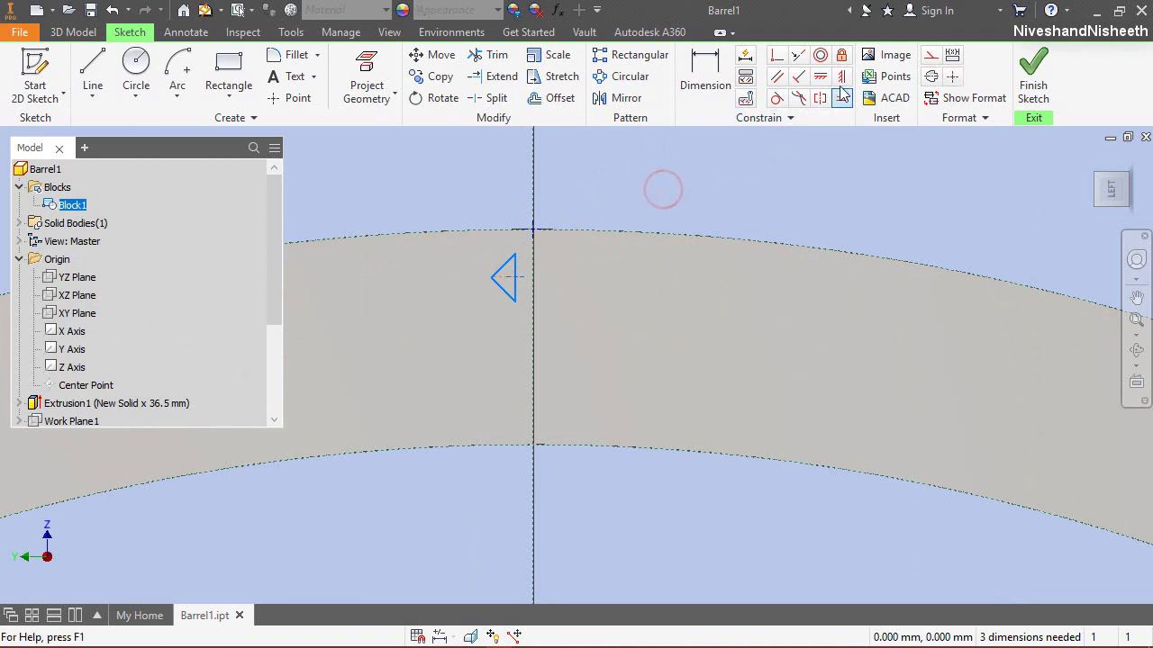
# Step: Rotate the placed triangle block 90° about the midpoint of its long edge so its tip points downward
pyautogui.scroll(-1, 733, 154)
pyautogui.click(442, 98)
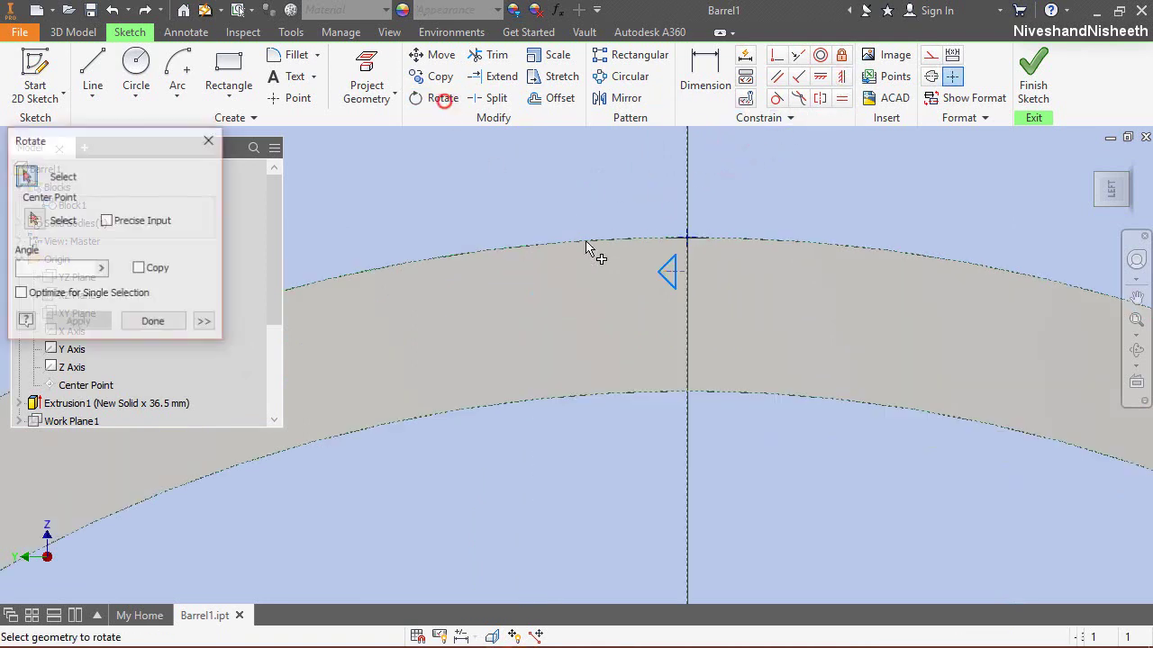
pyautogui.scroll(2, 644, 263)
pyautogui.click(703, 264)
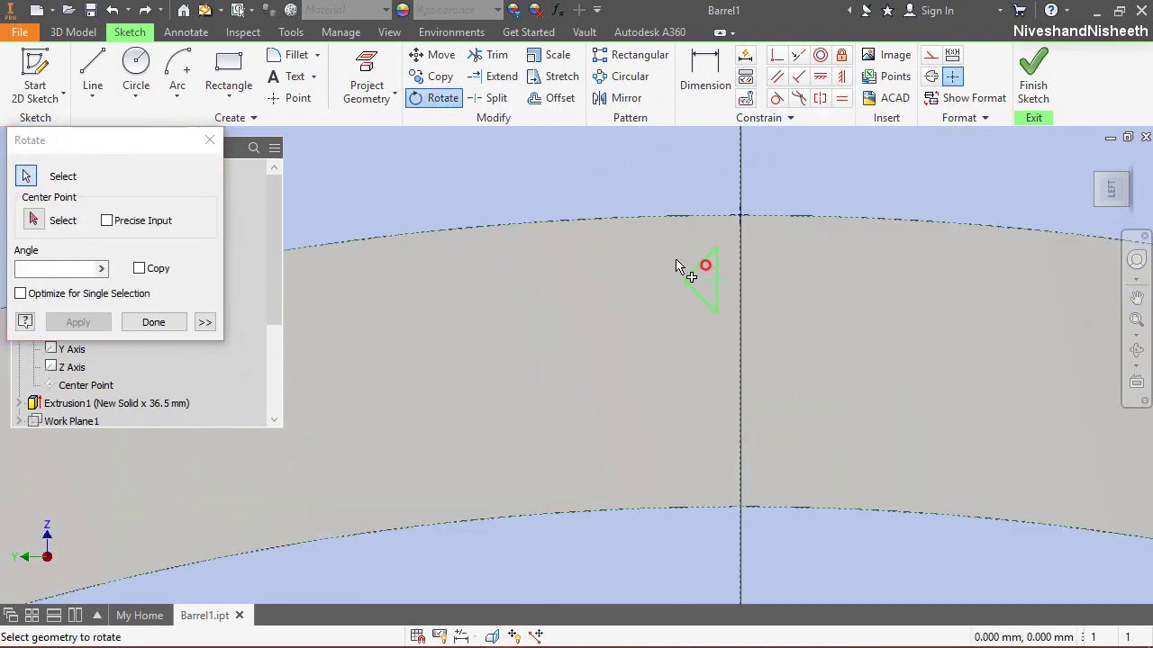
pyautogui.rightClick(686, 257)
pyautogui.click(696, 248)
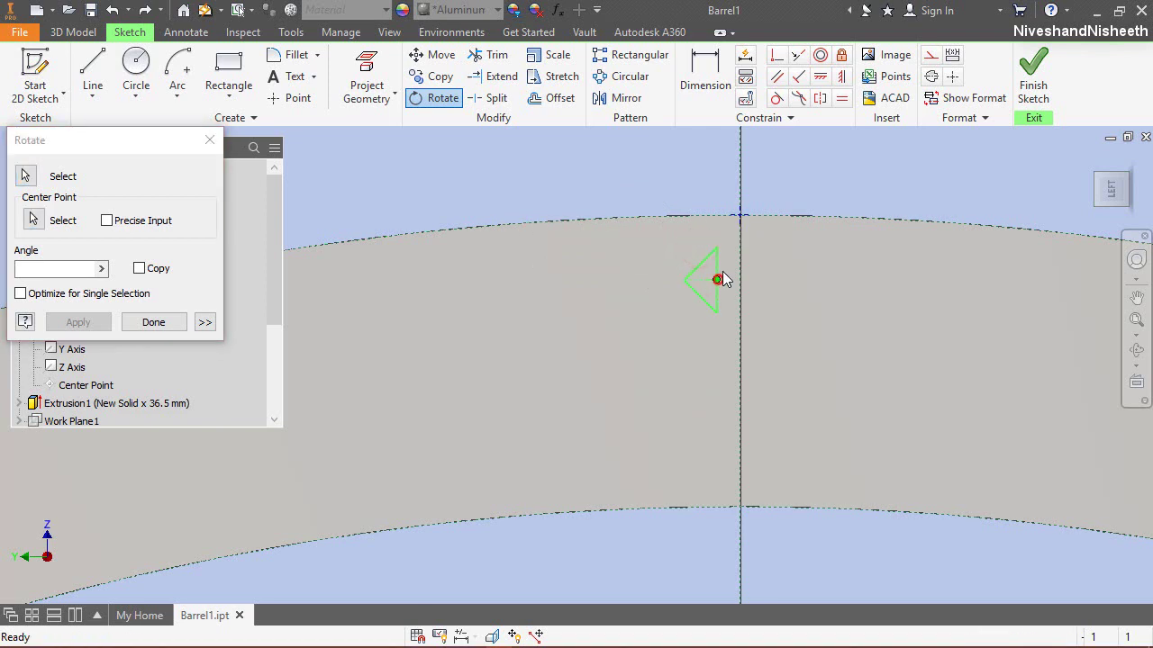
pyautogui.click(719, 278)
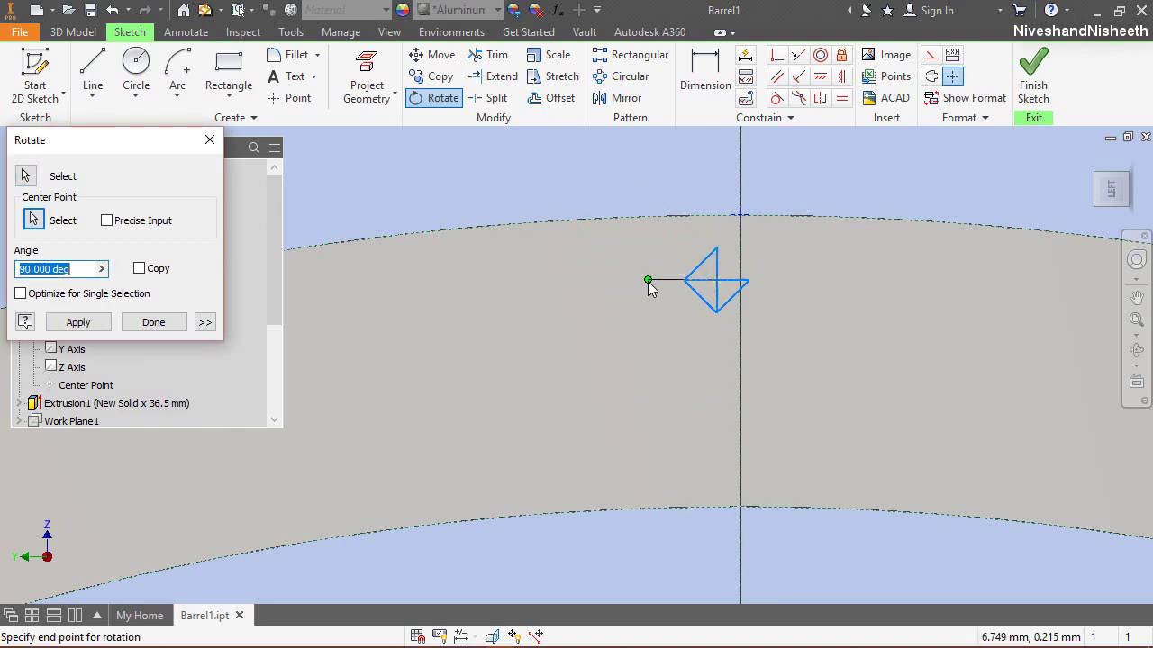
pyautogui.click(648, 281)
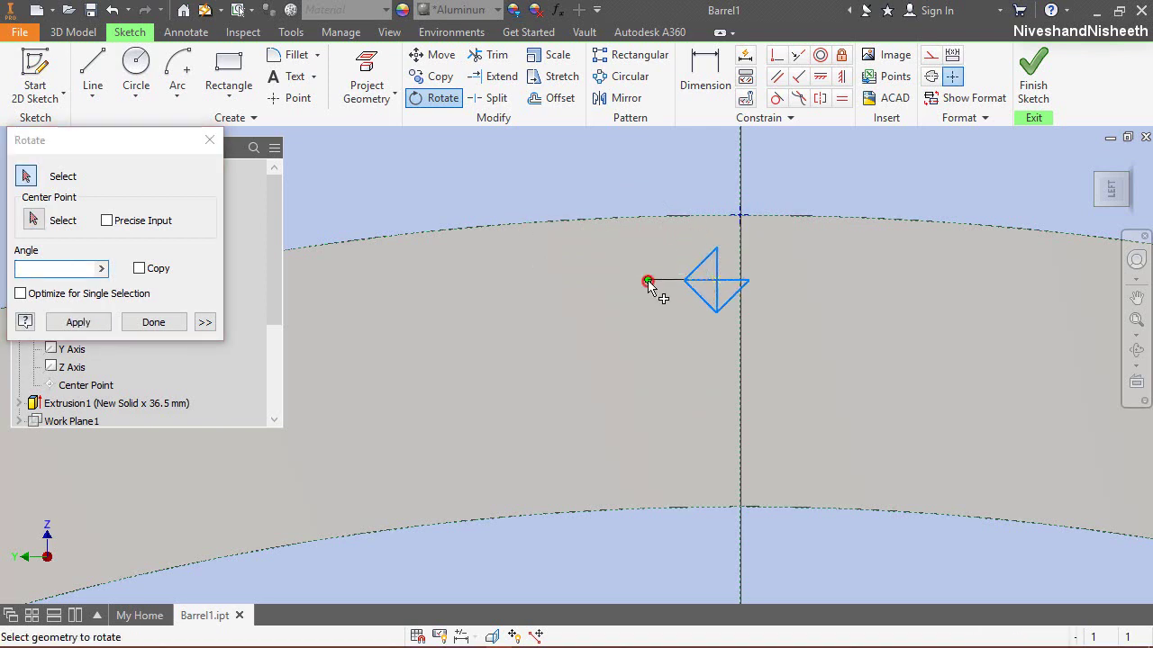
pyautogui.click(158, 321)
# Step: Make the midpoint of the triangle's long edge coincident with the sketch point on the outer circle
pyautogui.click(776, 56)
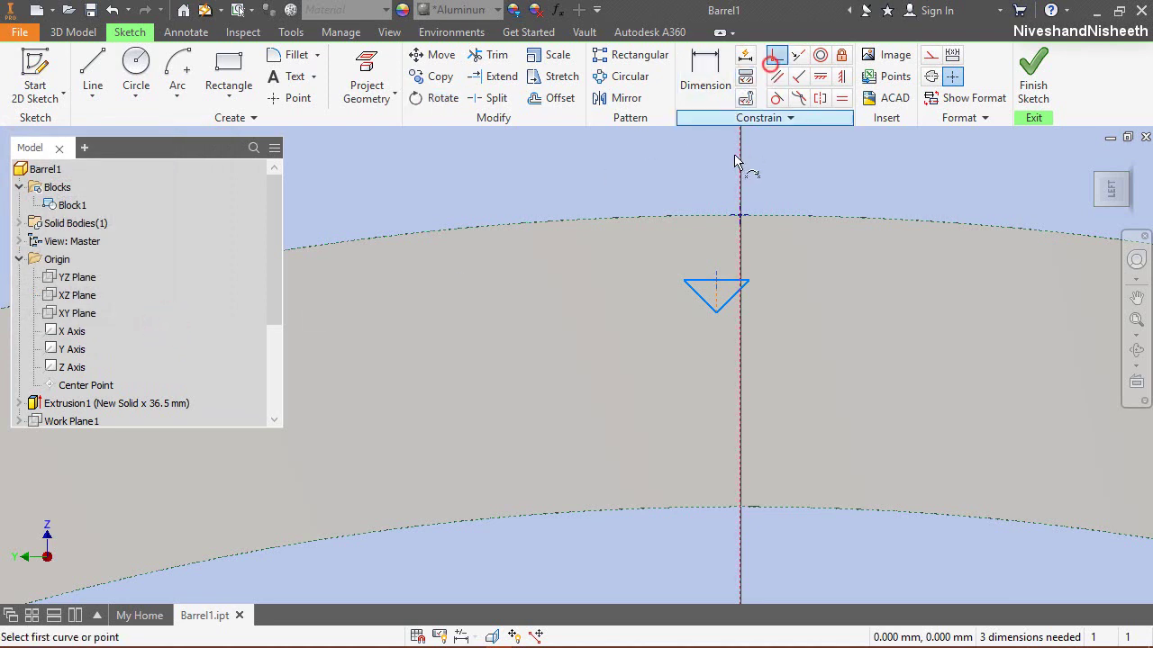
pyautogui.scroll(-3, 725, 257)
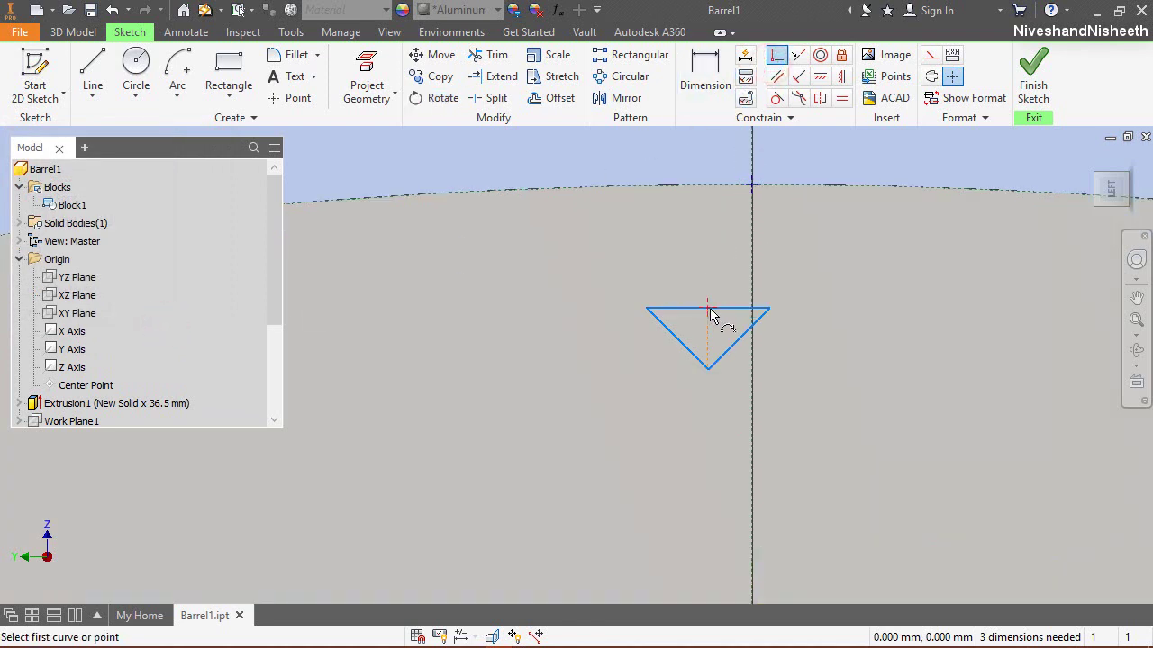
pyautogui.click(709, 308)
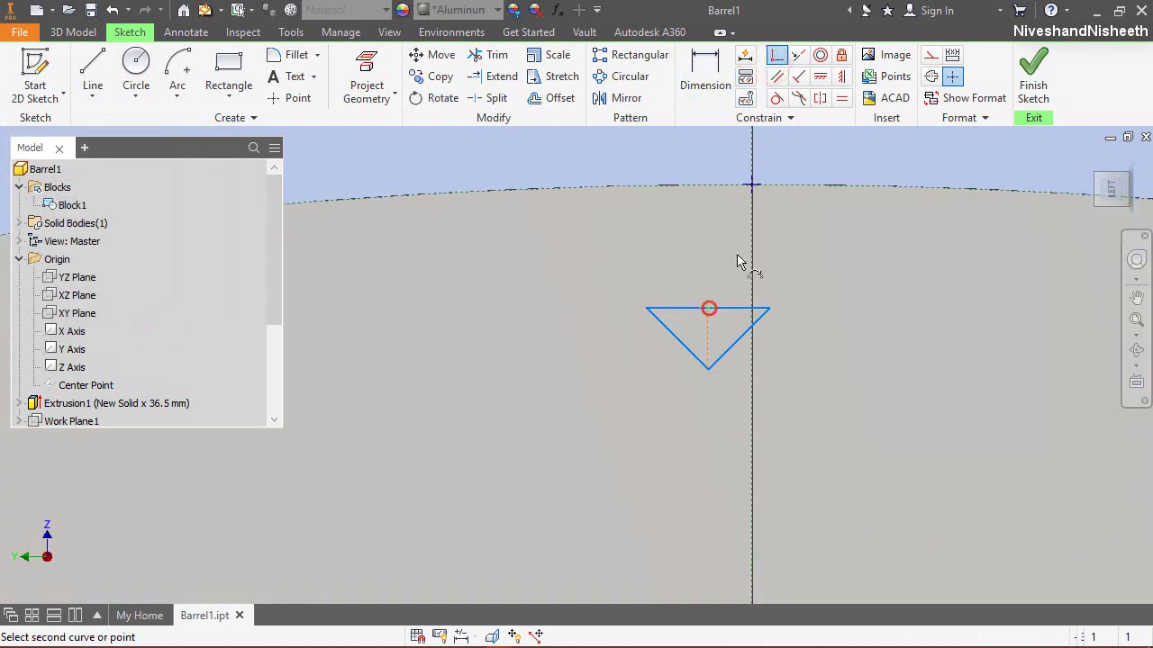
pyautogui.click(752, 187)
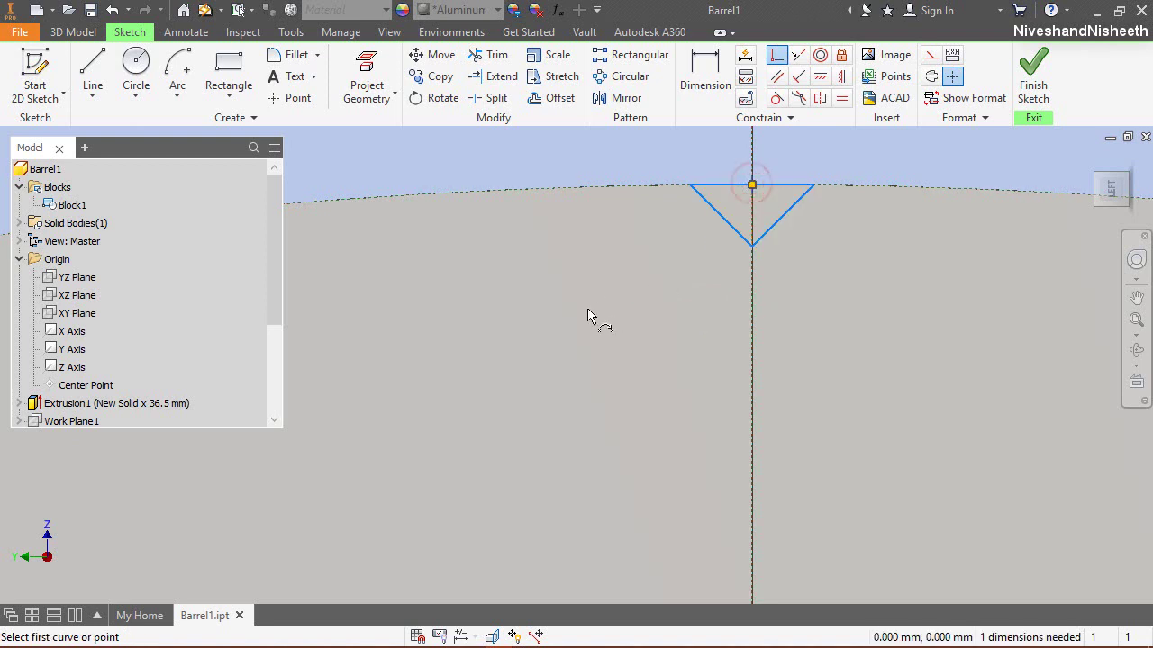
pyautogui.press('Escape')
# Step: Constrain the triangle block's centreline to be vertical and finish the sketch
pyautogui.click(841, 79)
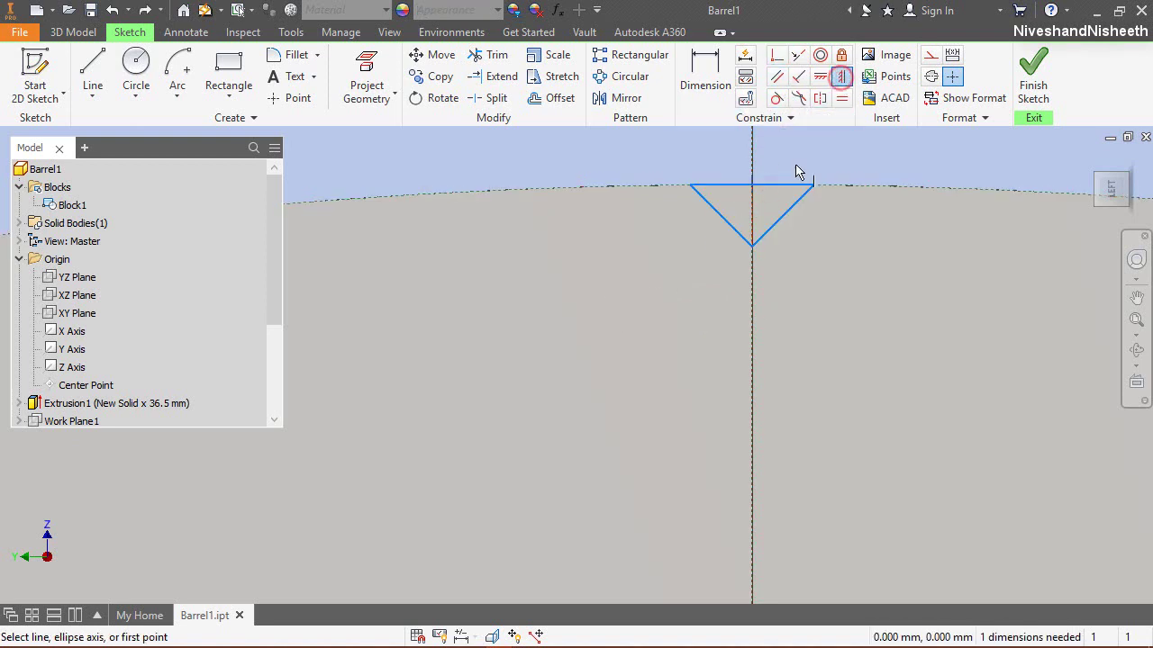
pyautogui.click(788, 193)
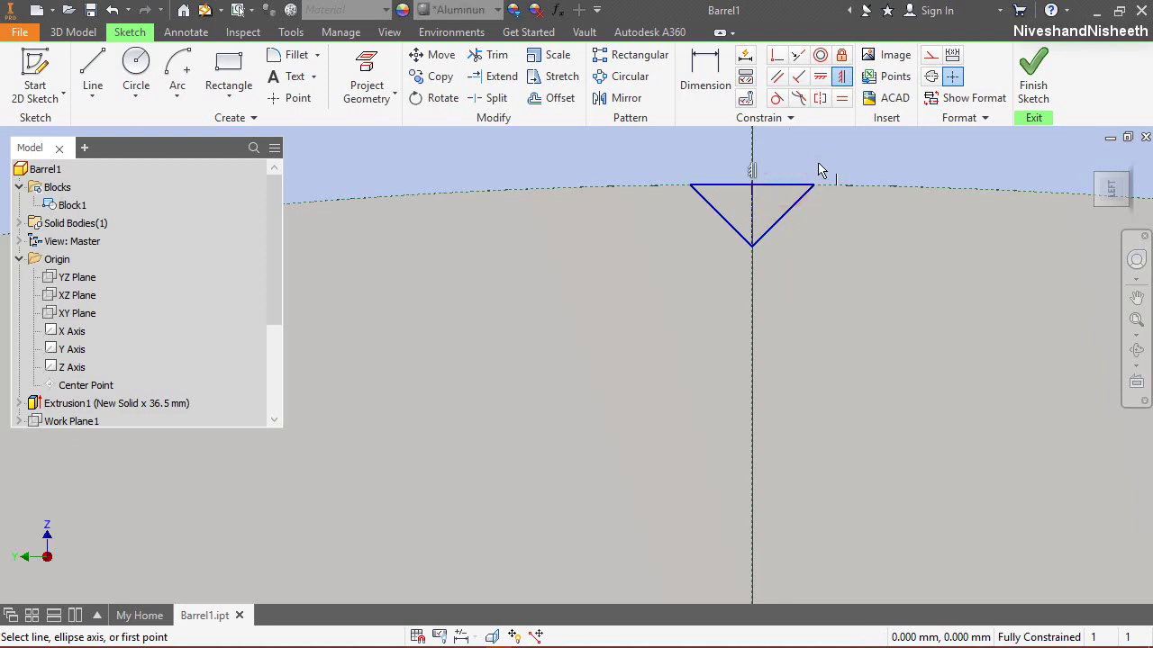
pyautogui.rightClick(818, 171)
pyautogui.click(865, 162)
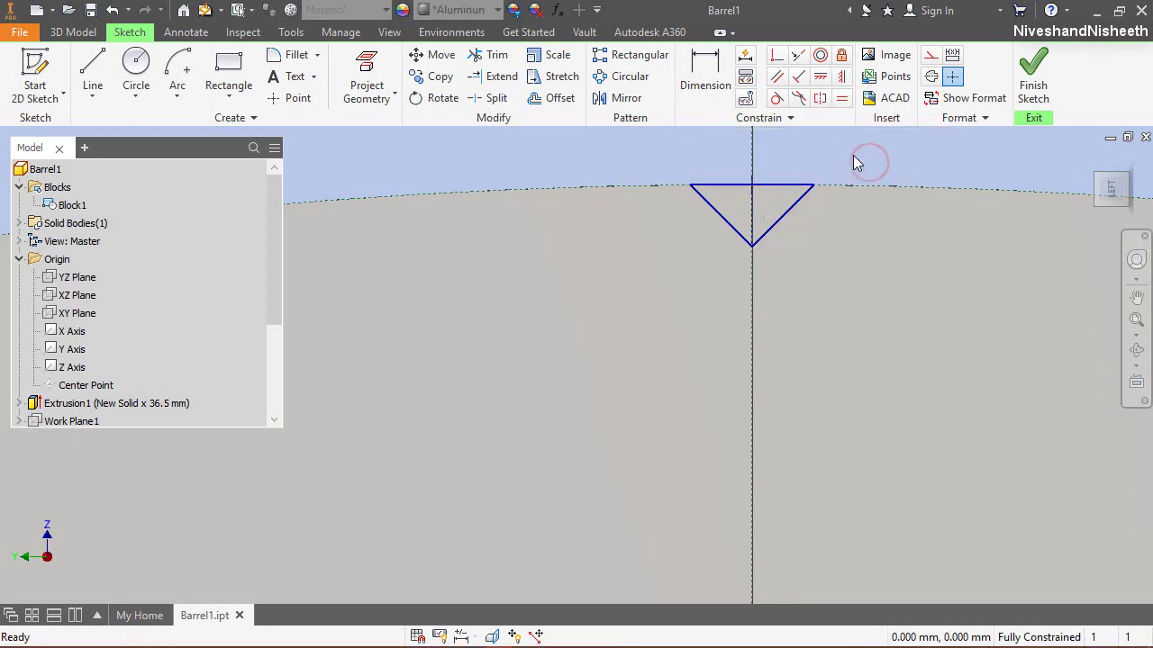
pyautogui.click(1033, 72)
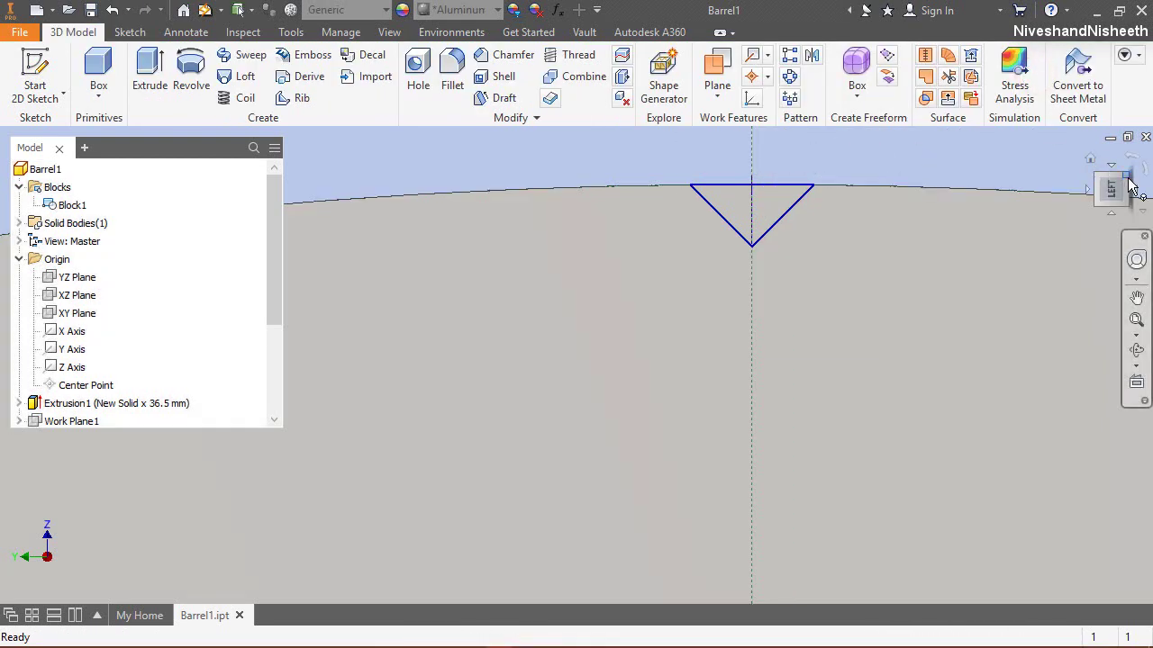
# Step: Extrude the triangle profile as a cut with extents All, forming a straight V-groove along the full tube length
pyautogui.click(1132, 185)
pyautogui.scroll(3, 432, 387)
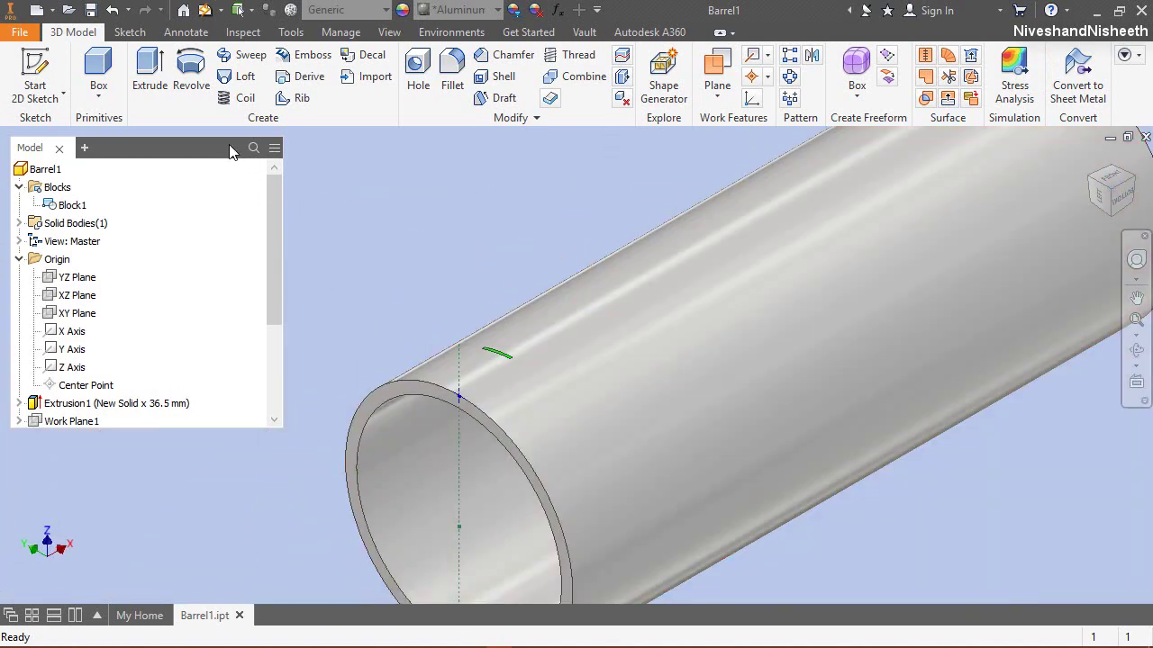
pyautogui.click(149, 76)
pyautogui.scroll(5, 438, 406)
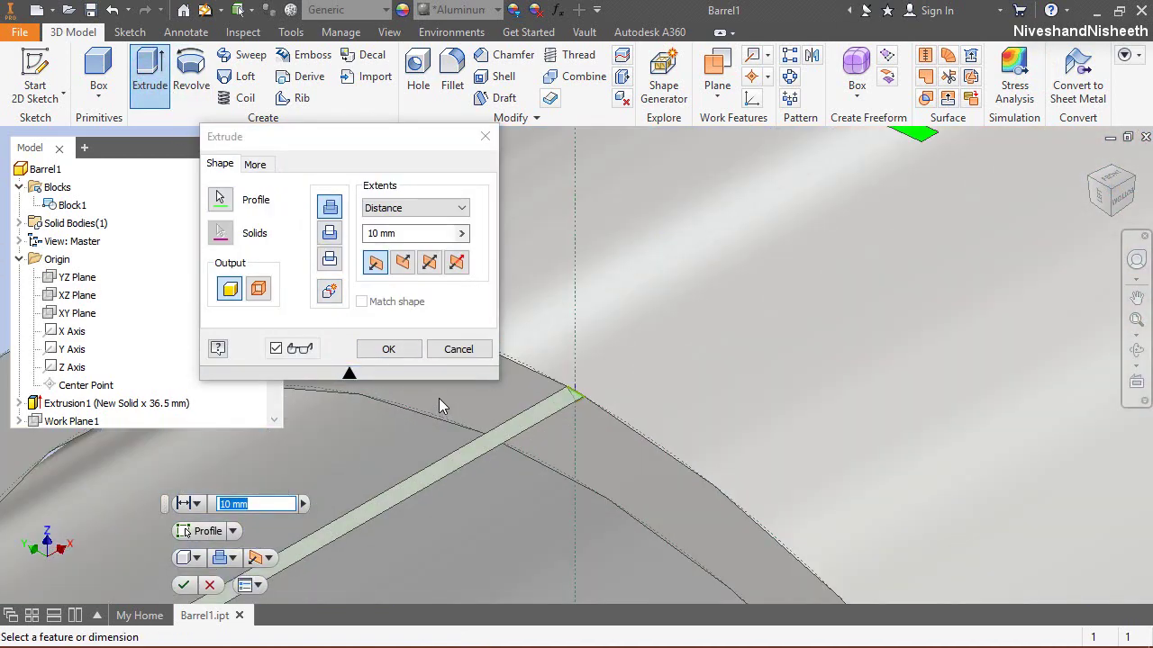
pyautogui.click(331, 232)
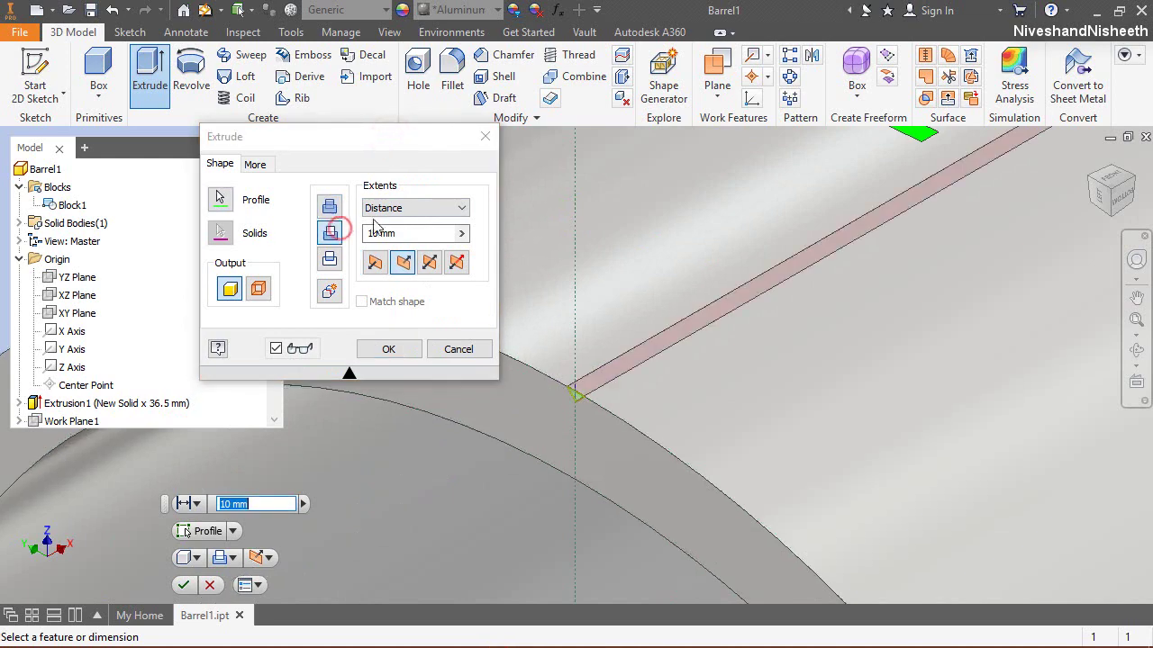
pyautogui.click(416, 208)
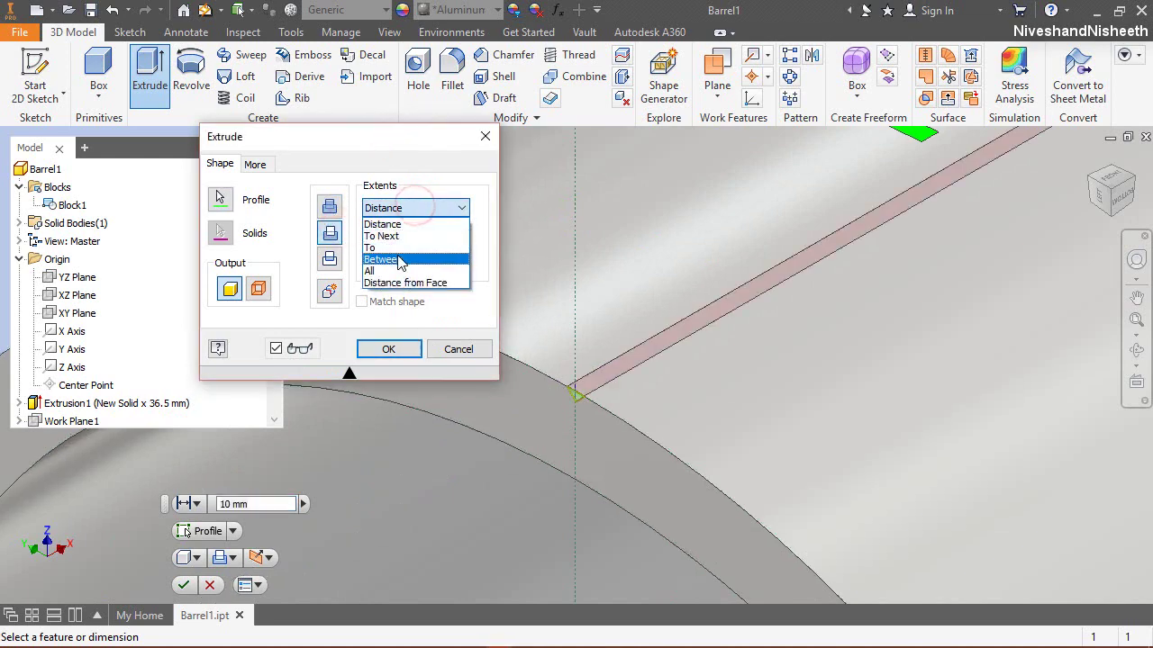
pyautogui.click(406, 271)
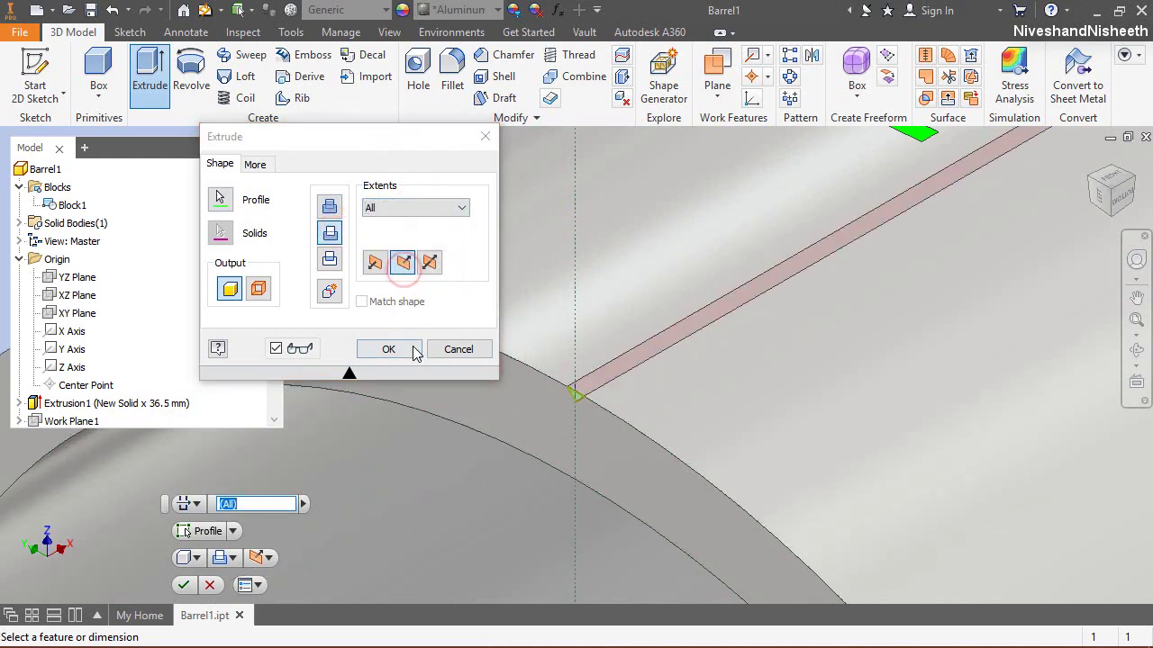
pyautogui.click(410, 345)
# Step: Collapse the whole model tree and apply the Black appearance to the straight lengthwise groove cut
pyautogui.rightClick(201, 209)
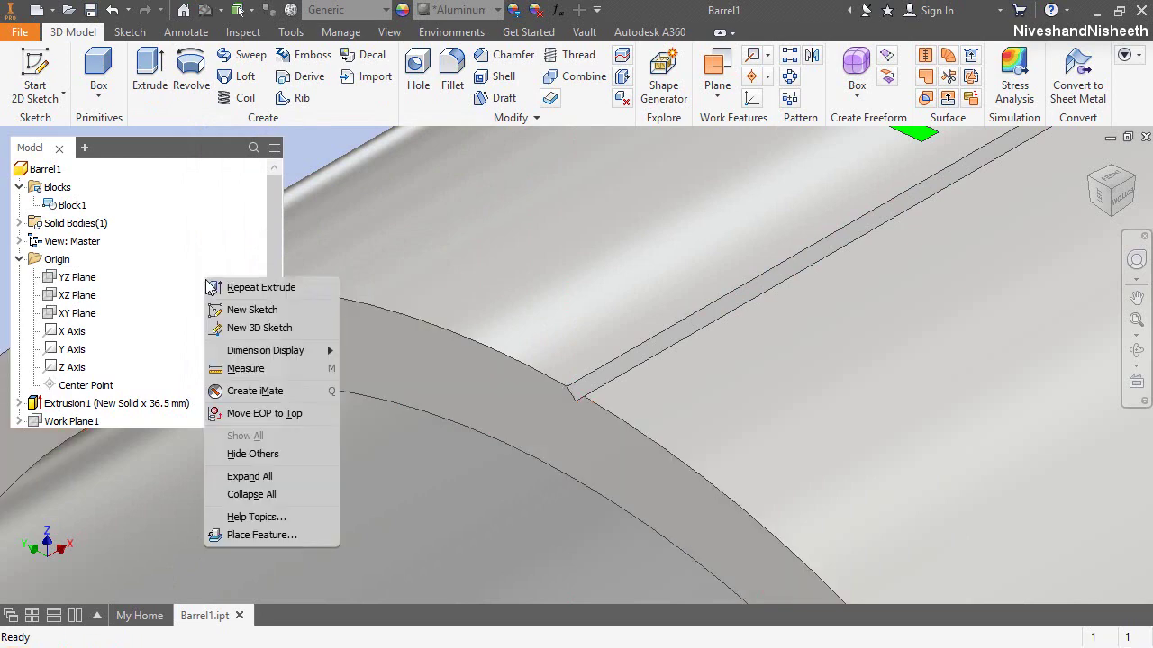
pyautogui.click(245, 493)
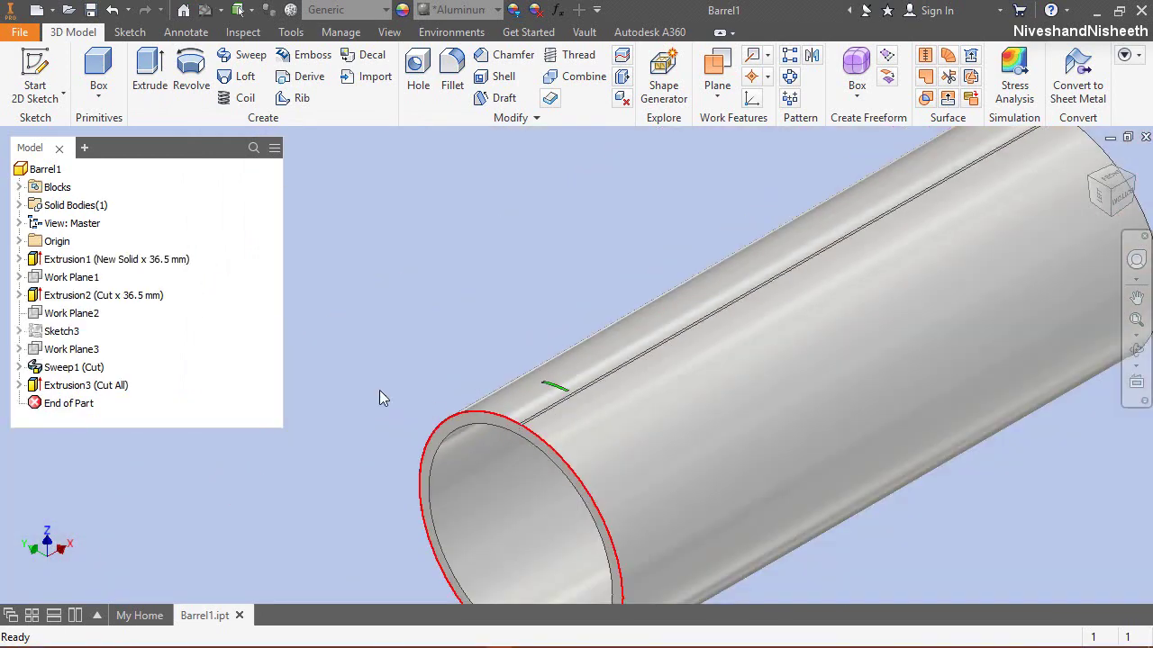
pyautogui.click(124, 387)
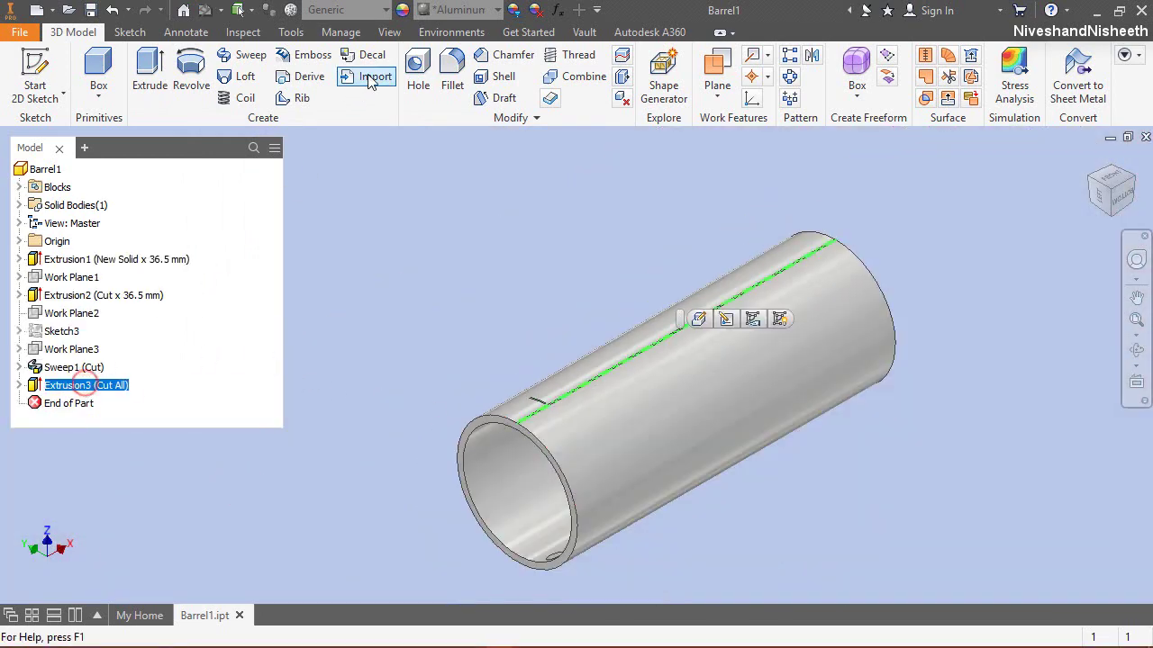
pyautogui.click(459, 9)
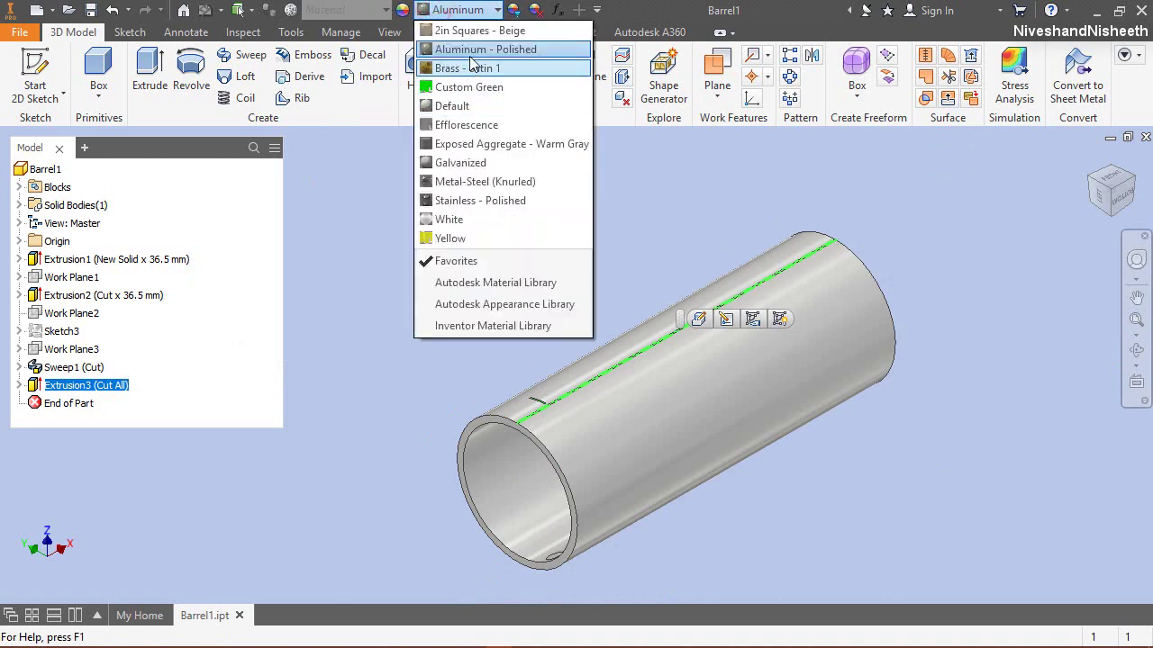
pyautogui.click(488, 276)
pyautogui.click(476, 12)
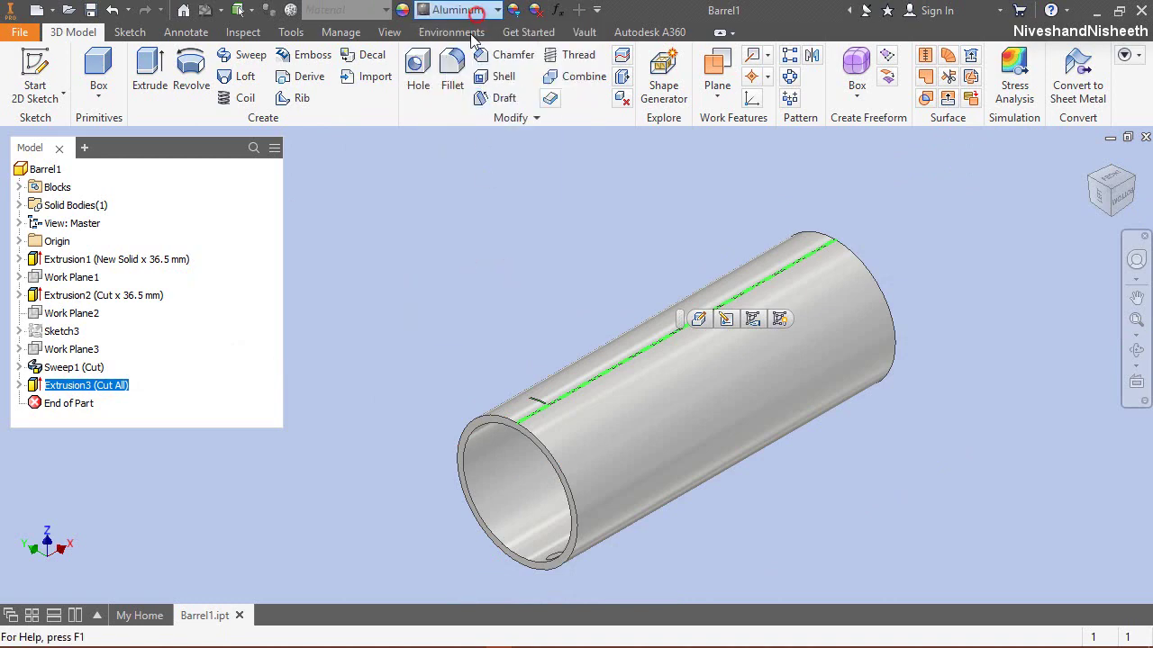
pyautogui.click(472, 221)
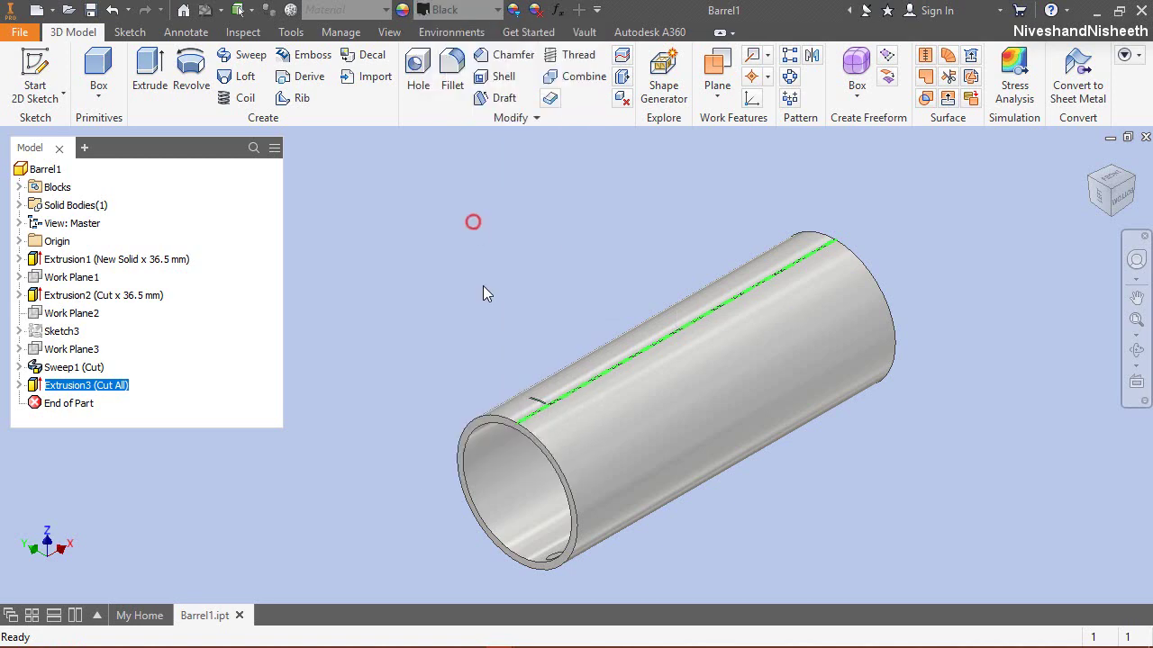
pyautogui.click(482, 293)
pyautogui.scroll(5, 514, 413)
pyautogui.click(442, 285)
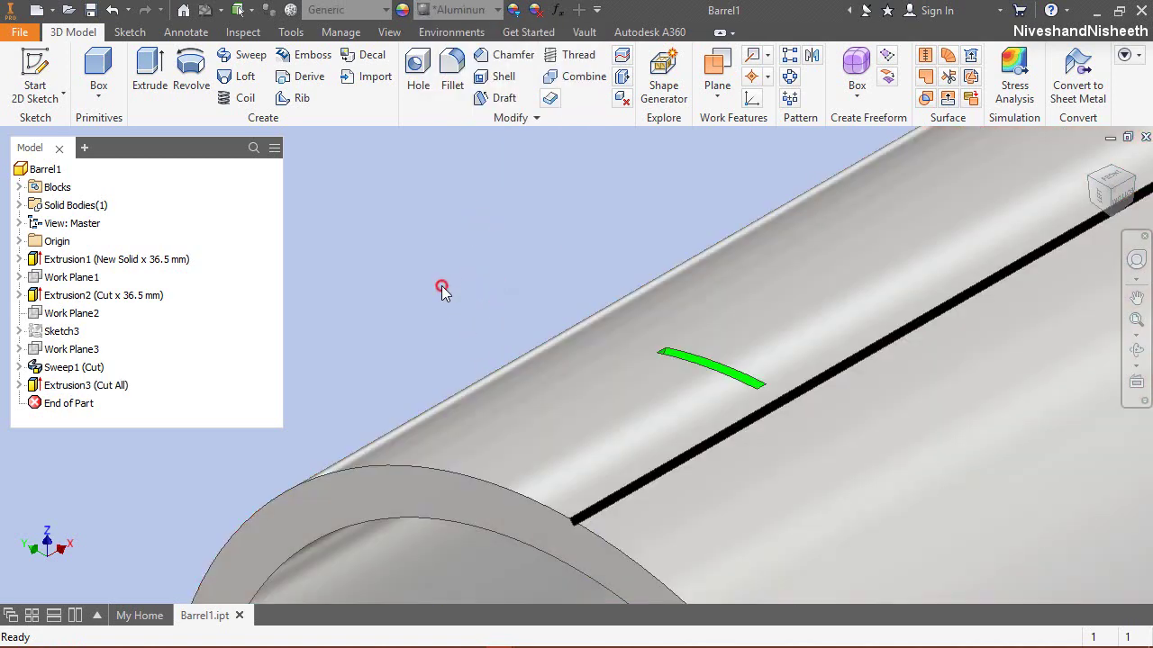
# Step: Create a rectangular pattern of the green swept graduation cut along the lengthwise groove edge, with 11 occurrences spaced 2.54 mm apart
pyautogui.scroll(-4, 441, 286)
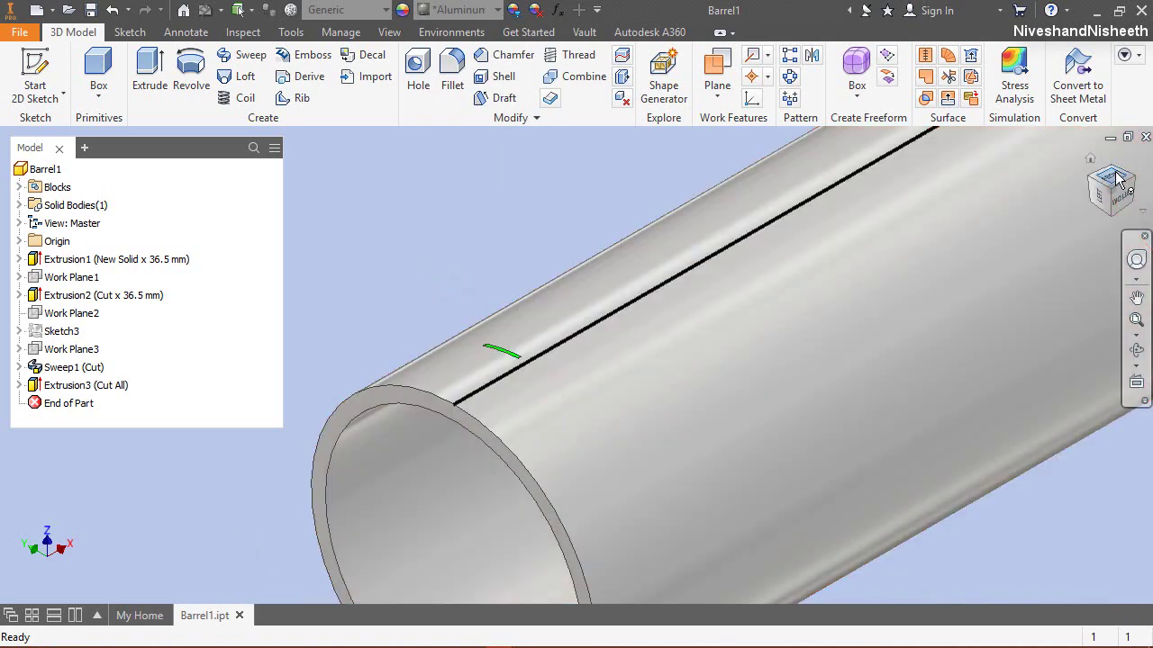
pyautogui.click(1117, 178)
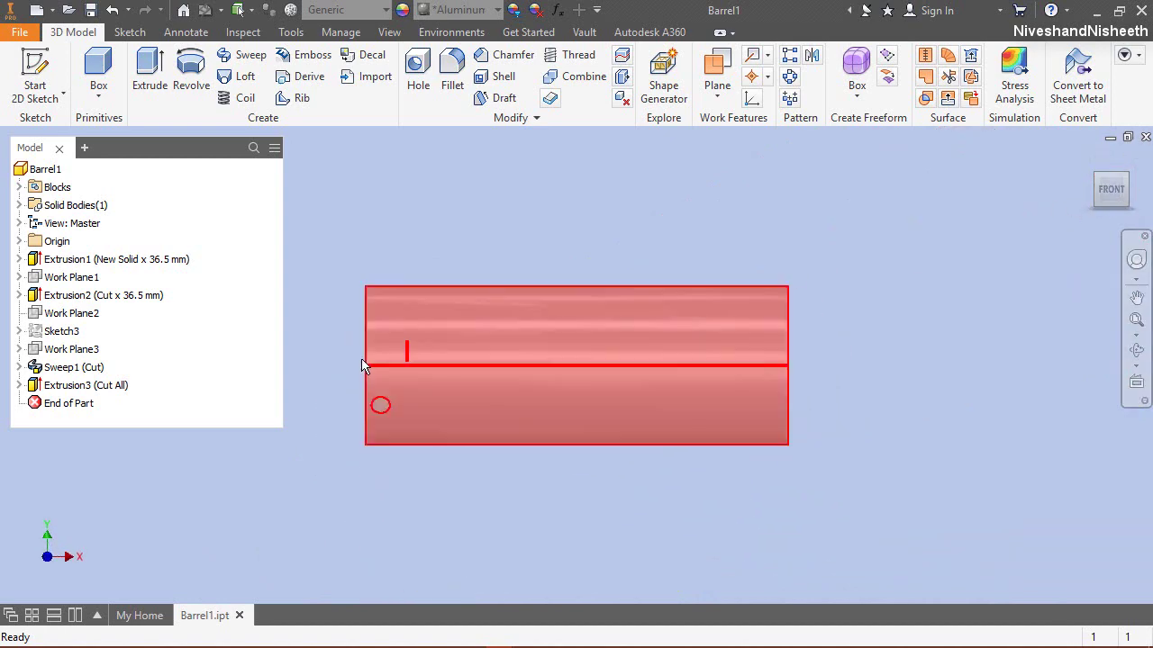
pyautogui.scroll(3, 355, 361)
pyautogui.scroll(-2, 341, 355)
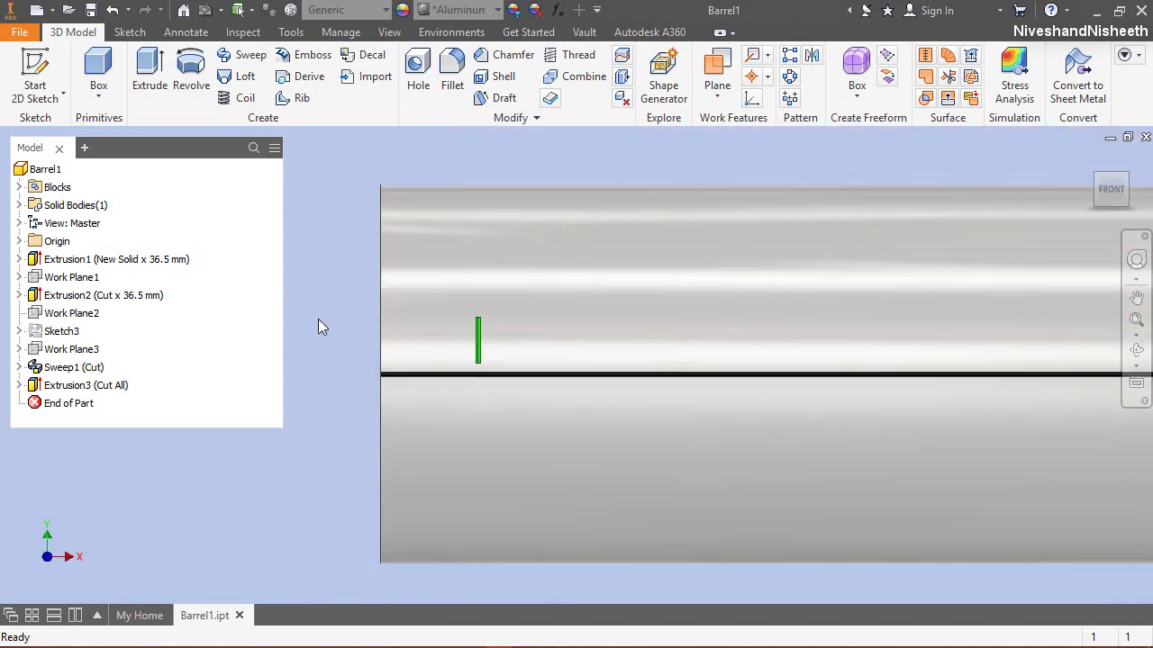
pyautogui.click(519, 151)
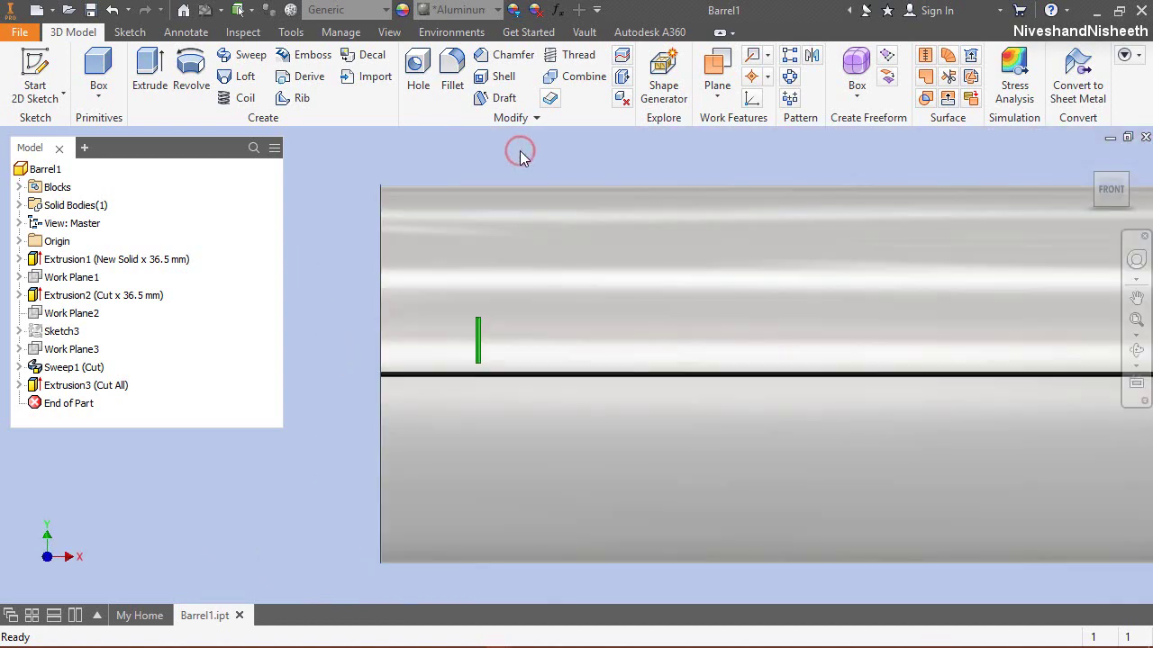
pyautogui.click(788, 57)
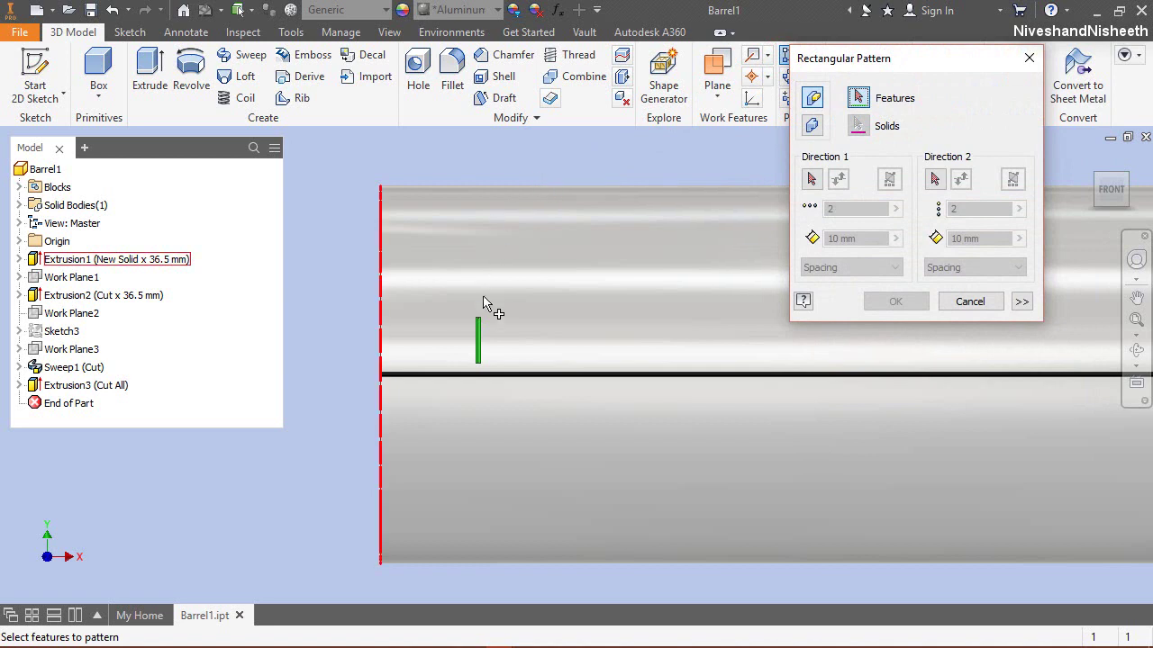
pyautogui.click(482, 342)
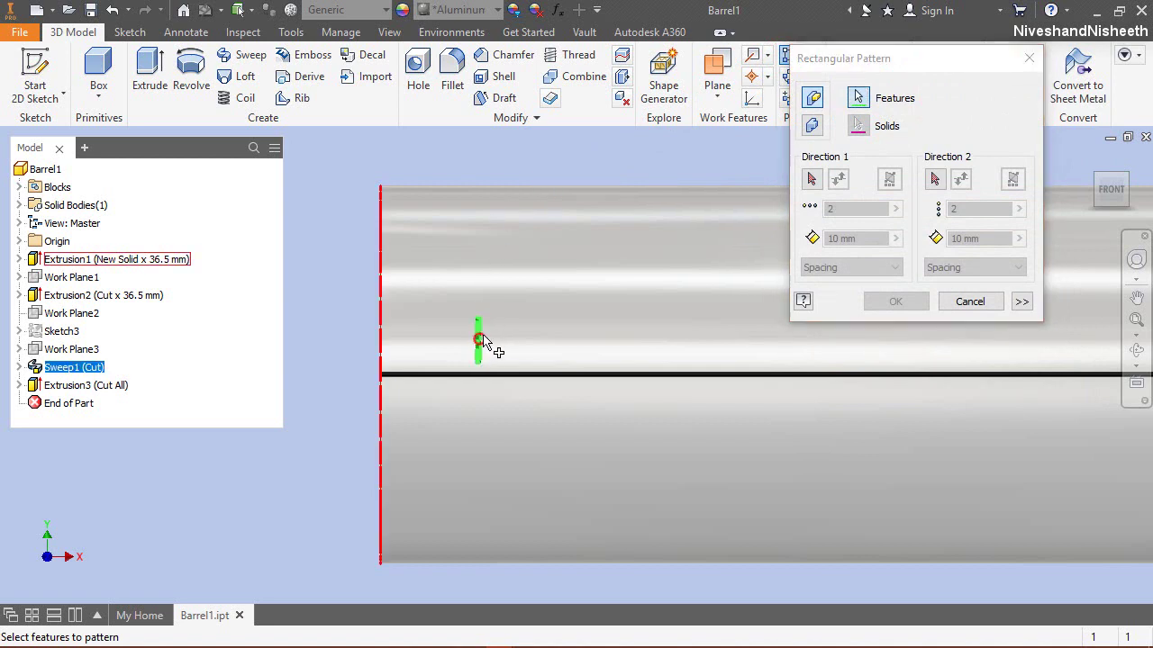
pyautogui.click(875, 58)
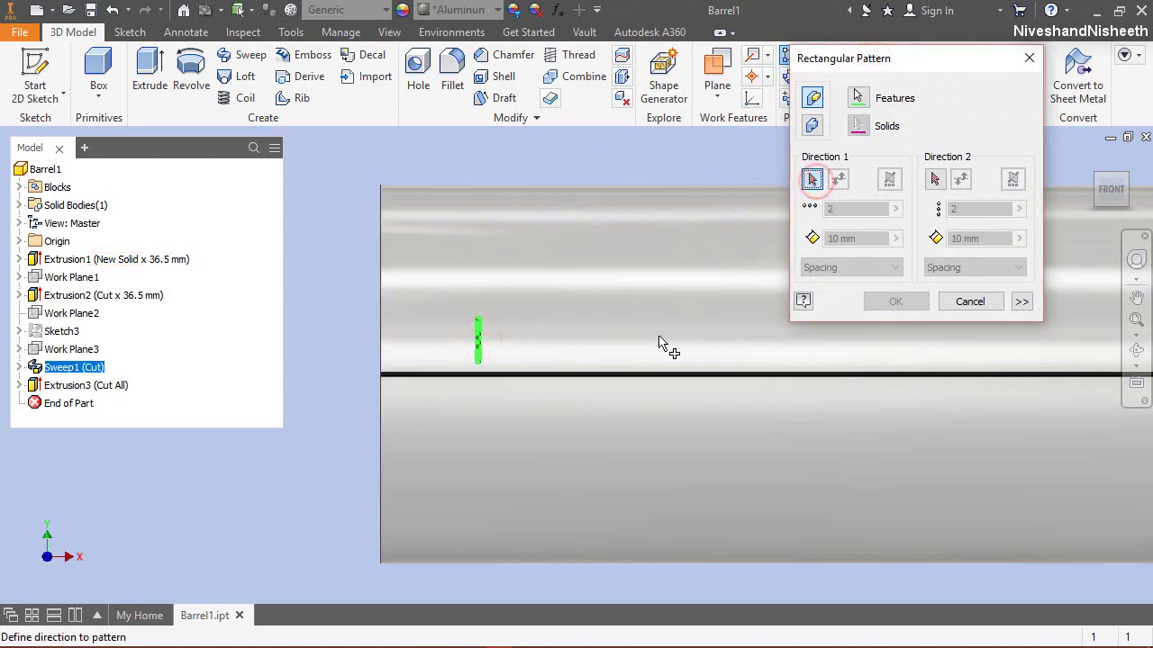
pyautogui.click(651, 371)
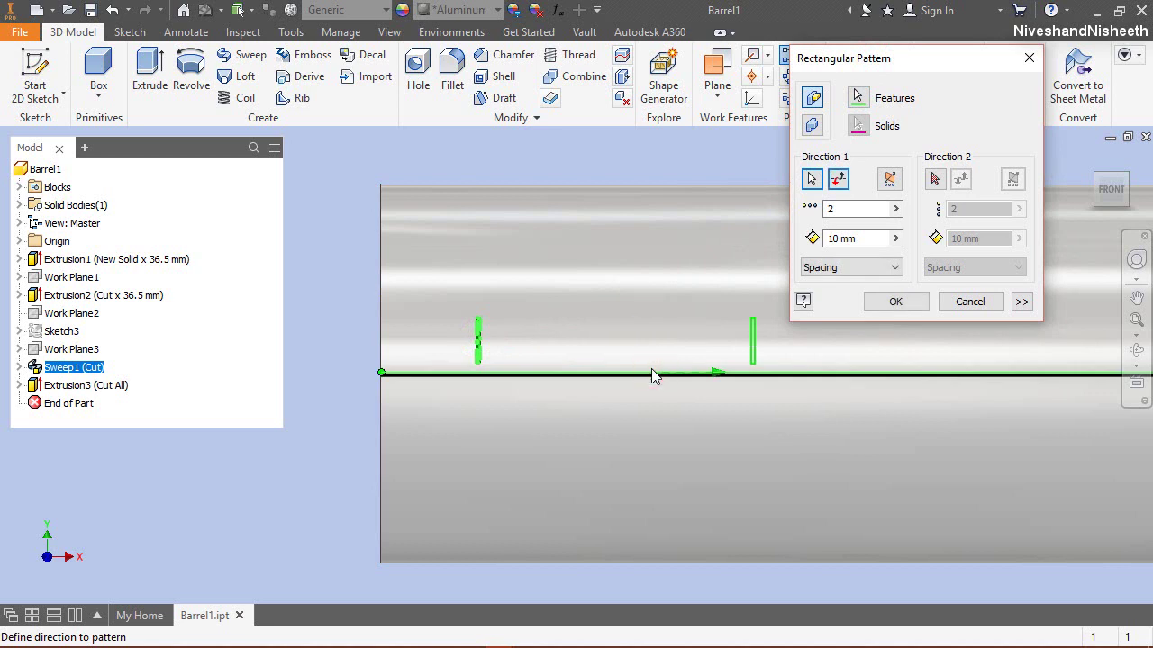
pyautogui.doubleClick(850, 210)
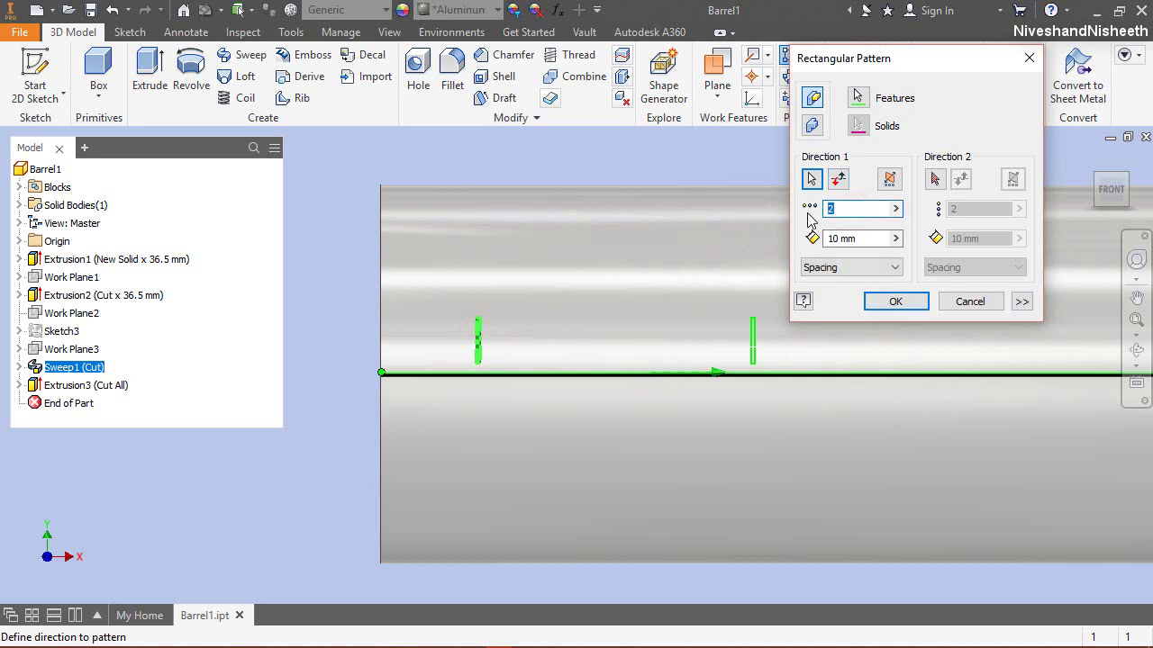
pyautogui.doubleClick(870, 238)
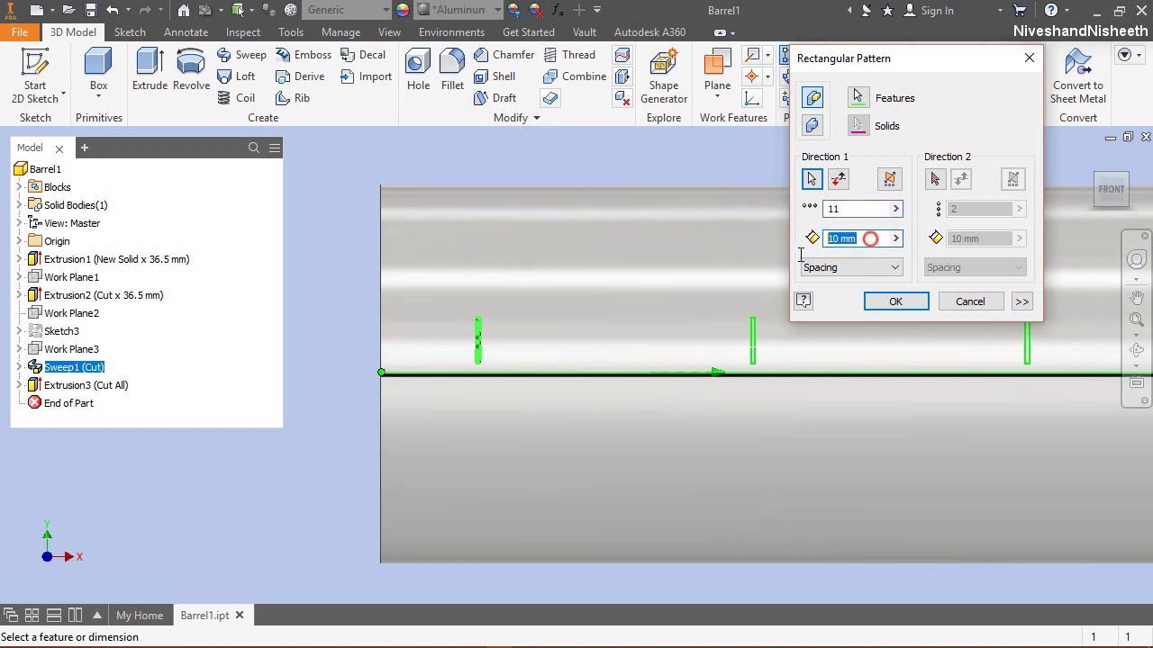
pyautogui.write('2.54')
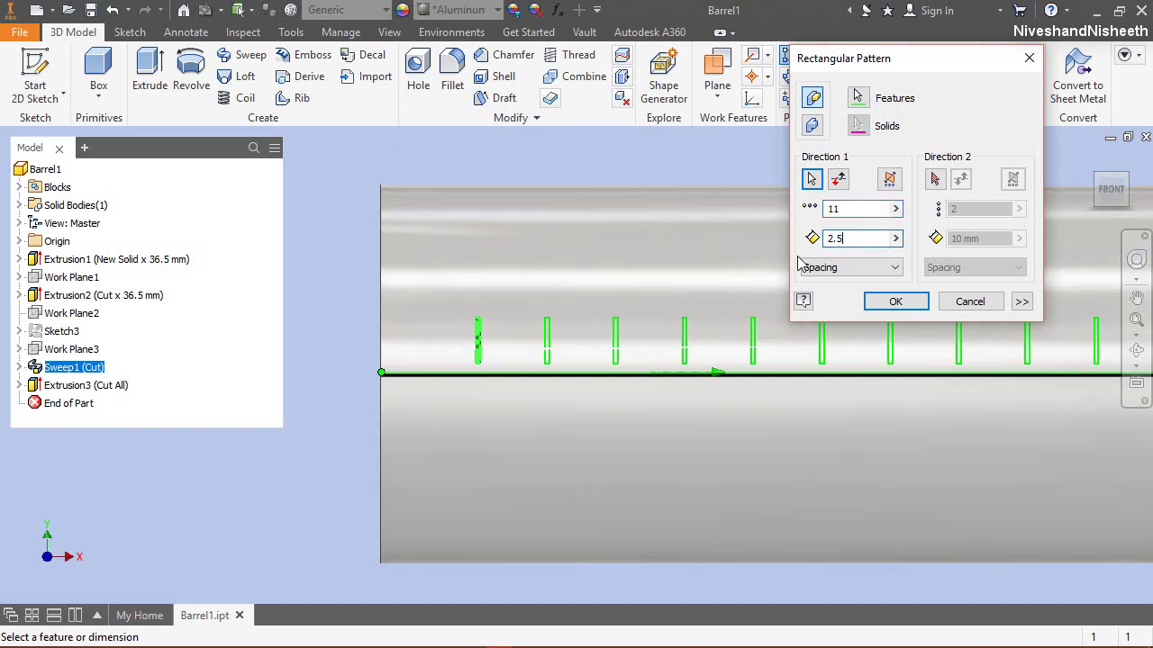
pyautogui.click(890, 303)
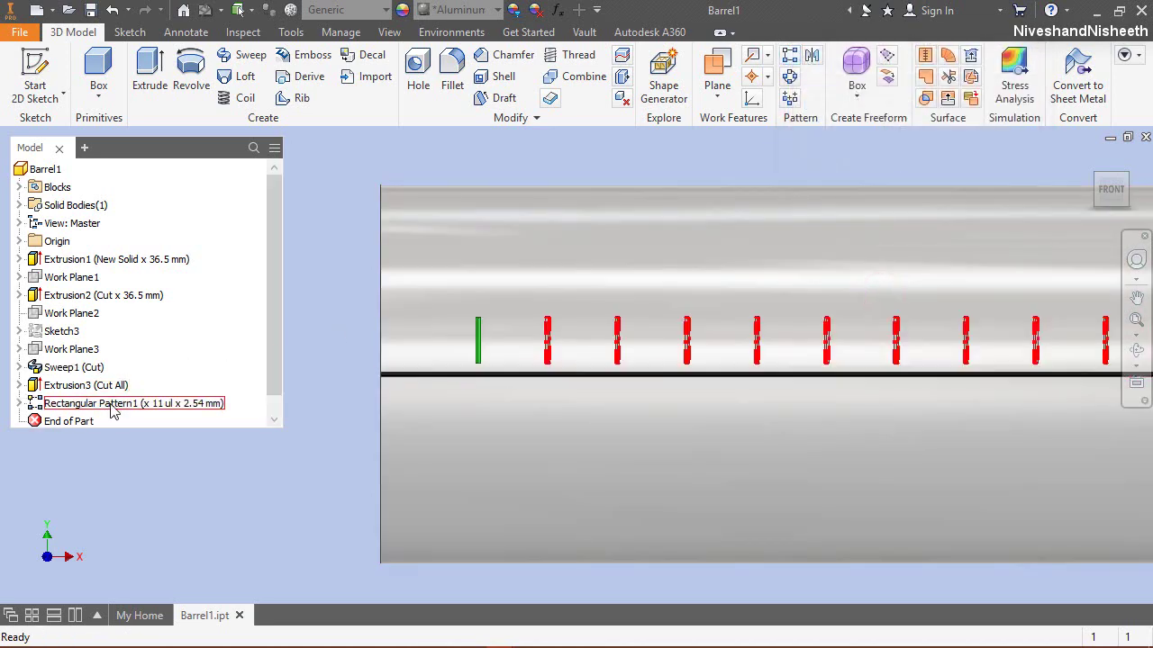
# Step: Apply the Custom Green appearance from the Favorites library to the patterned graduation cuts and save the part
pyautogui.click(106, 404)
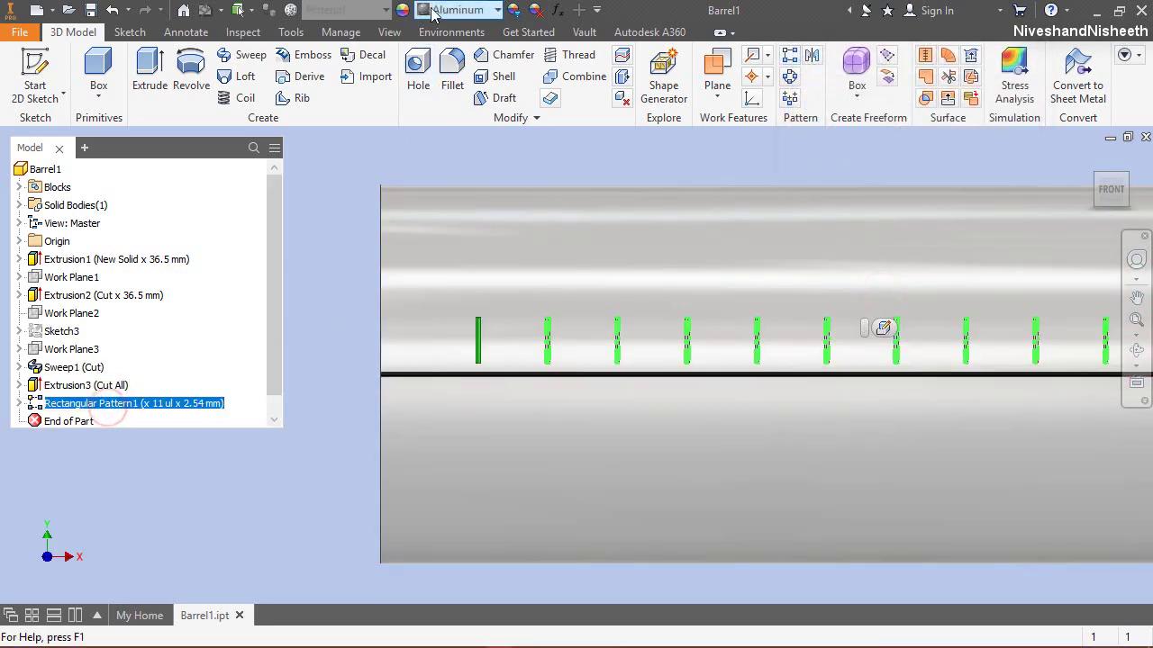
pyautogui.click(459, 10)
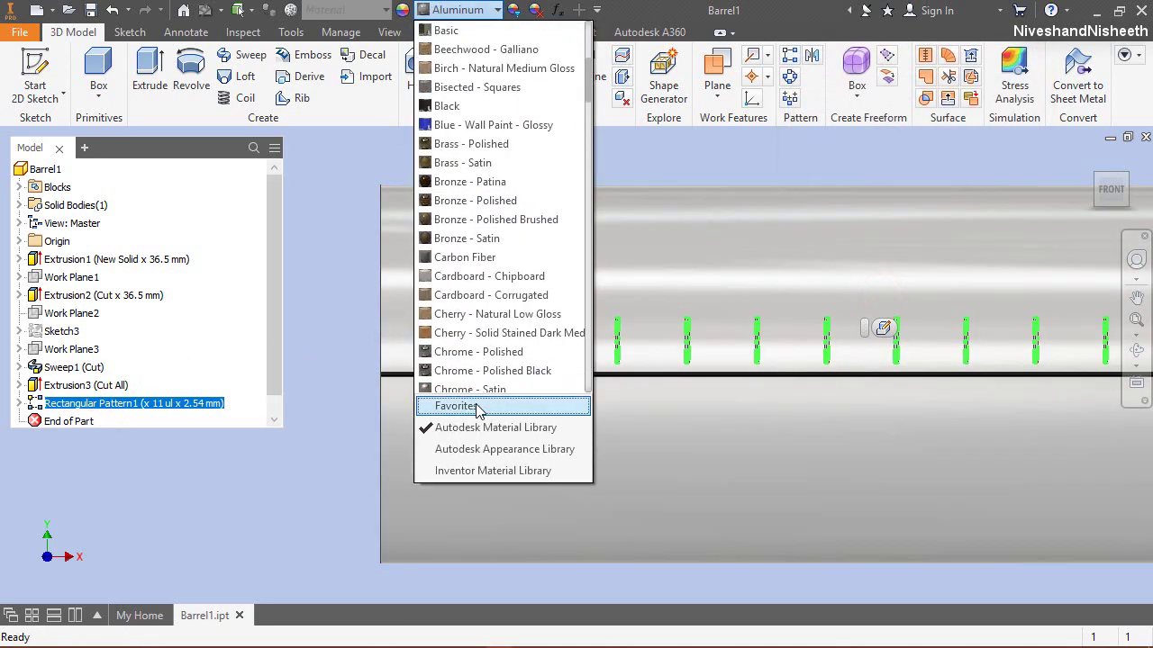
pyautogui.click(475, 406)
pyautogui.click(441, 11)
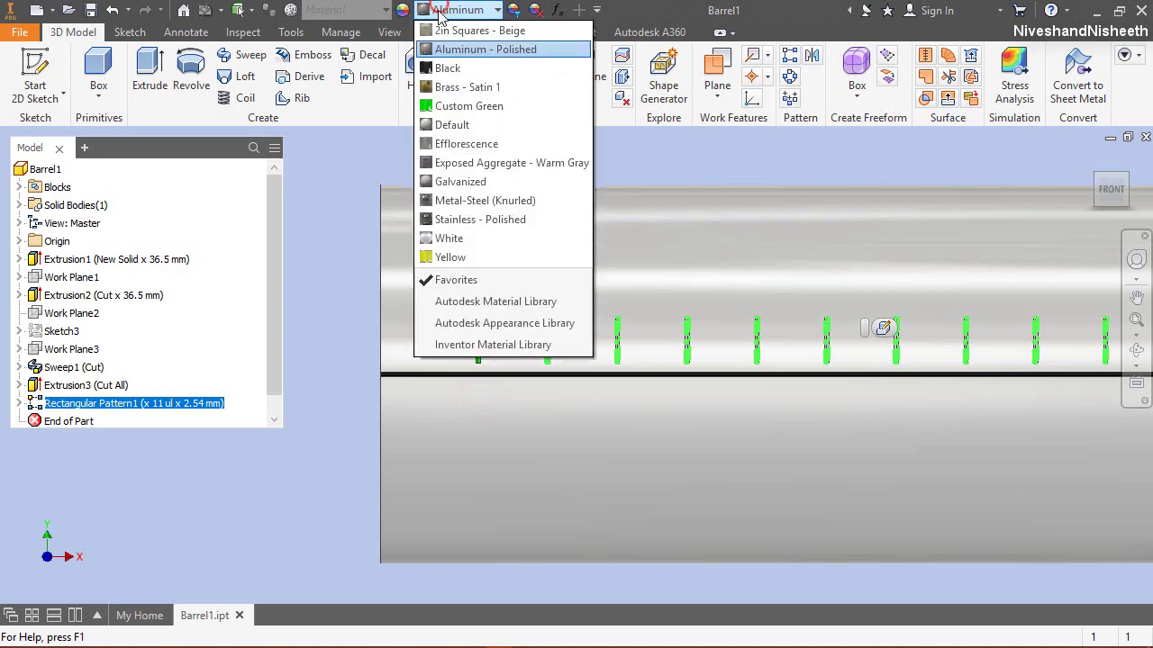
pyautogui.click(455, 105)
pyautogui.scroll(-3, 328, 333)
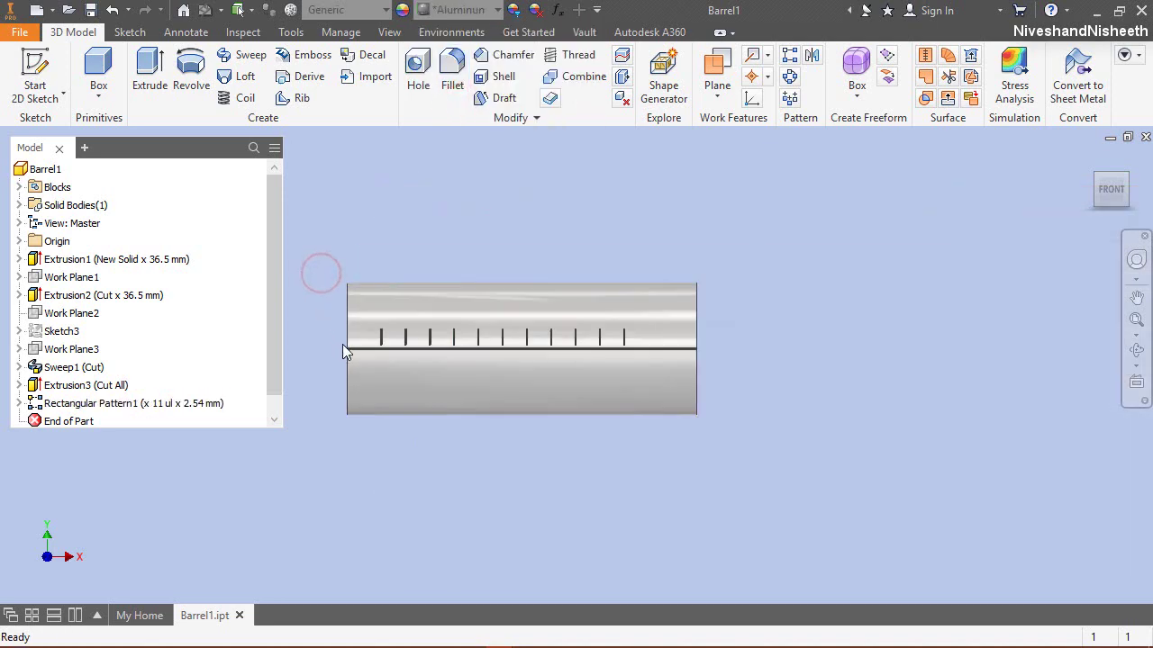
pyautogui.scroll(7, 593, 338)
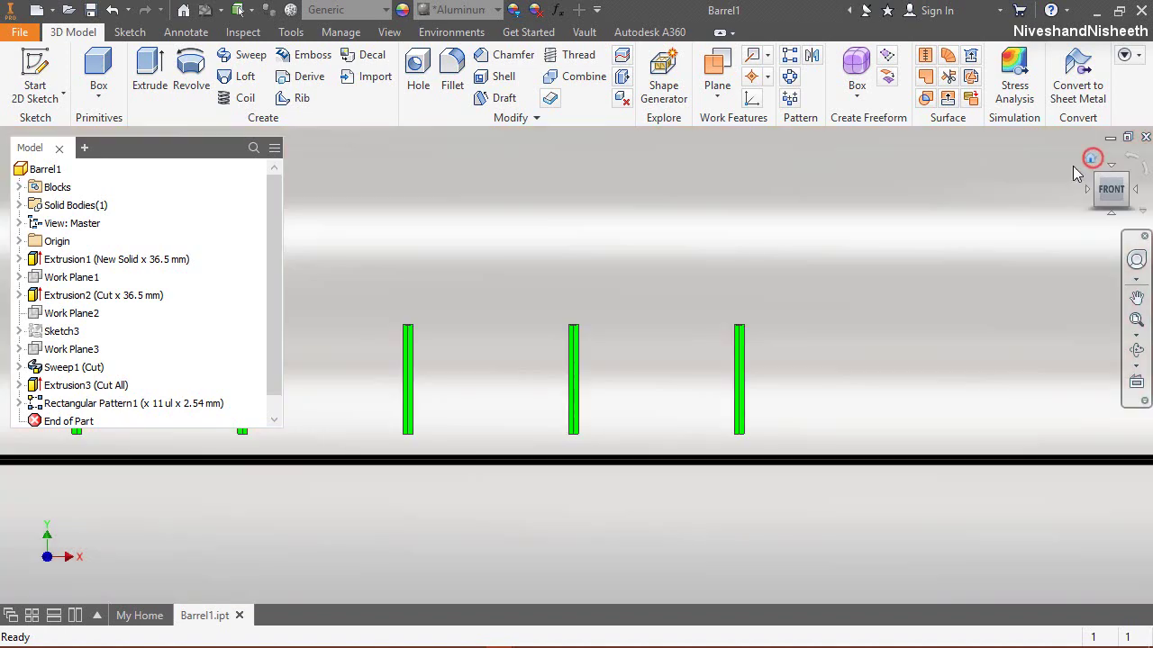
pyautogui.click(1090, 159)
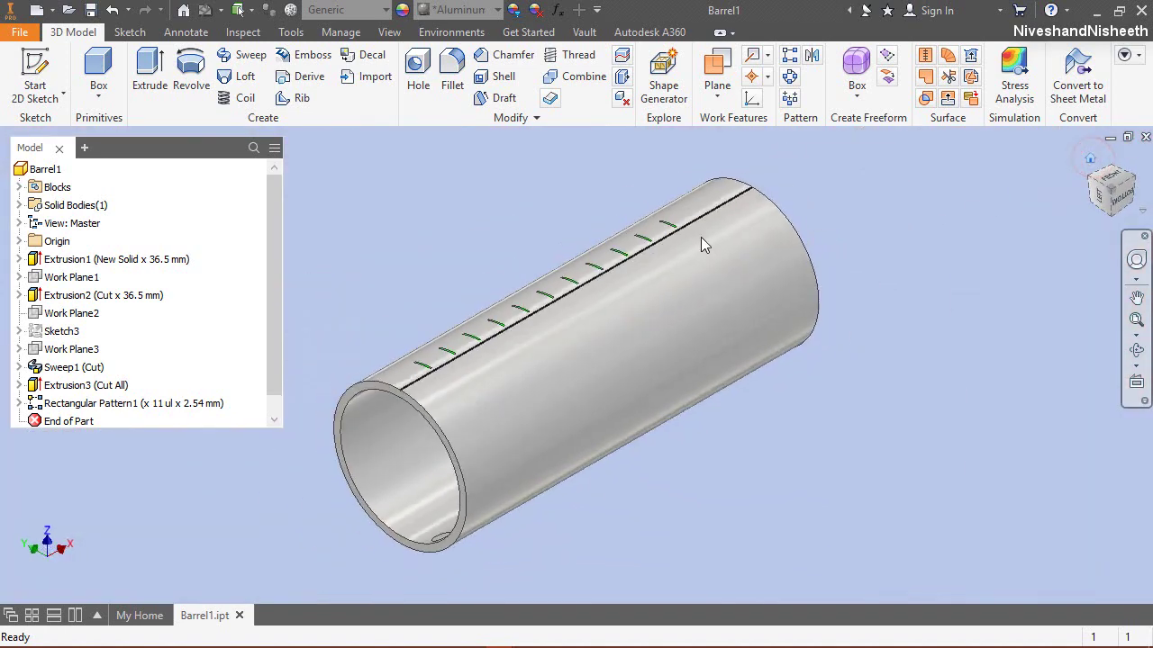
pyautogui.click(91, 12)
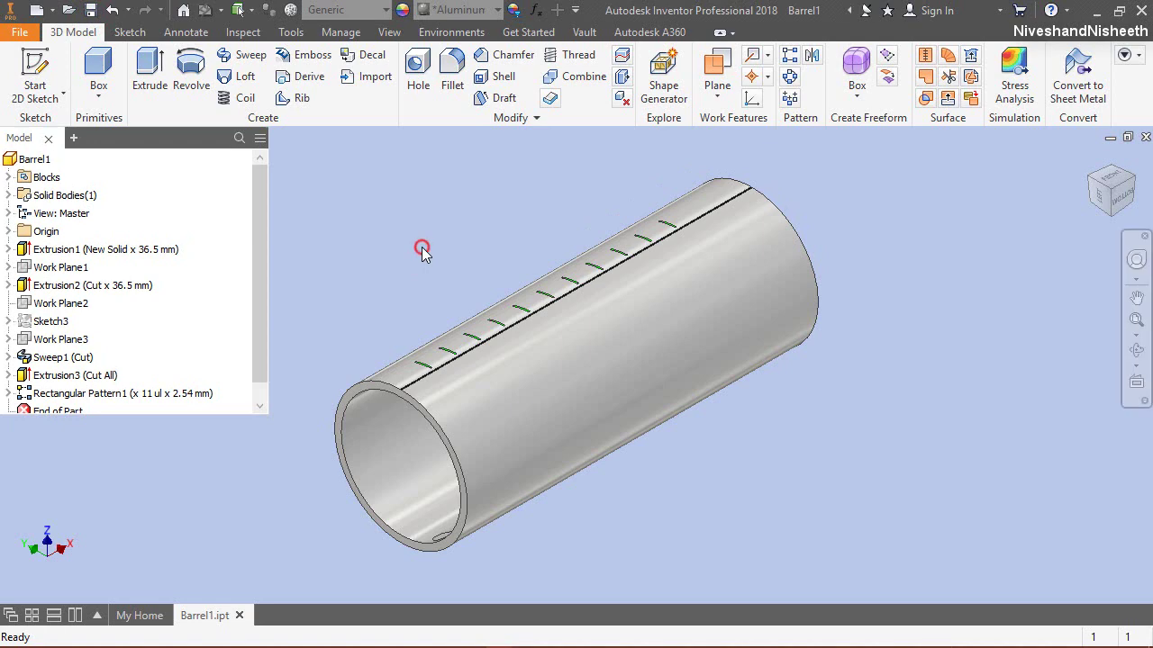
# Step: Create a work plane offset -0.635 mm from Work Plane2, between the first and second graduation marks
pyautogui.click(1112, 180)
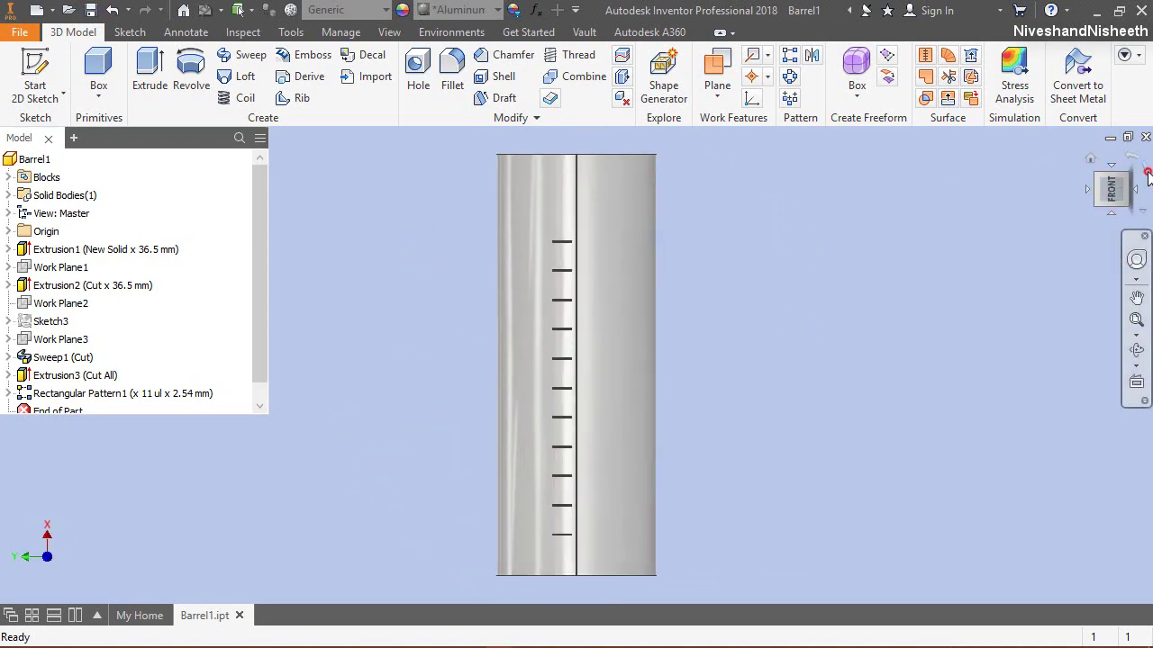
pyautogui.click(1148, 174)
pyautogui.scroll(-5, 406, 360)
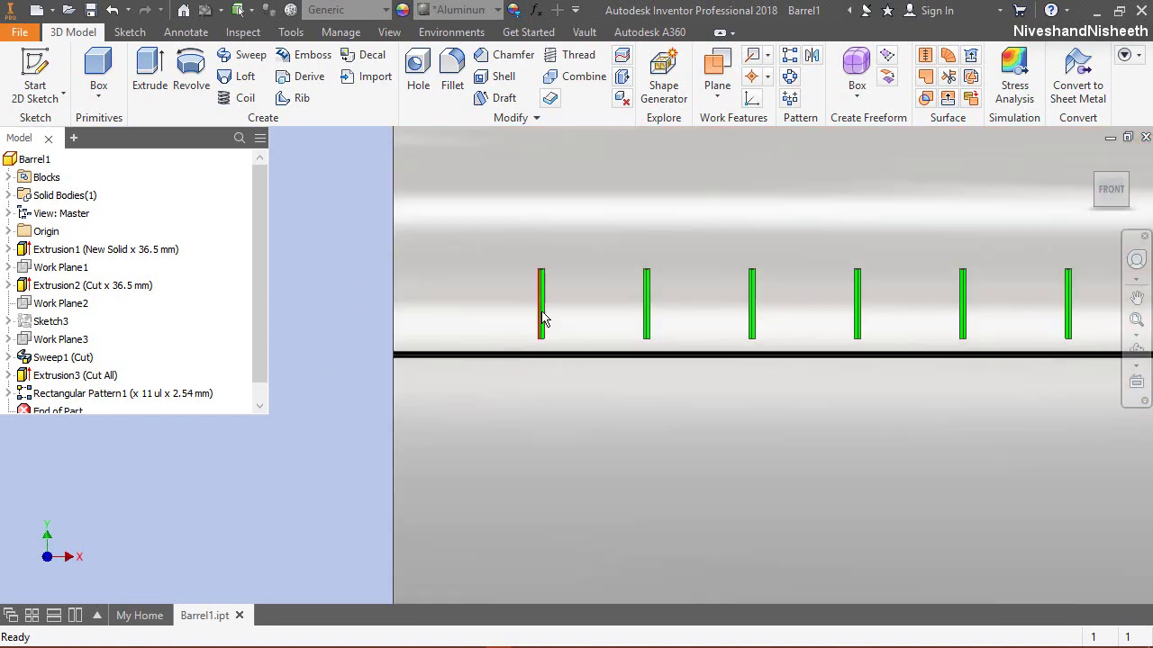
pyautogui.click(446, 498)
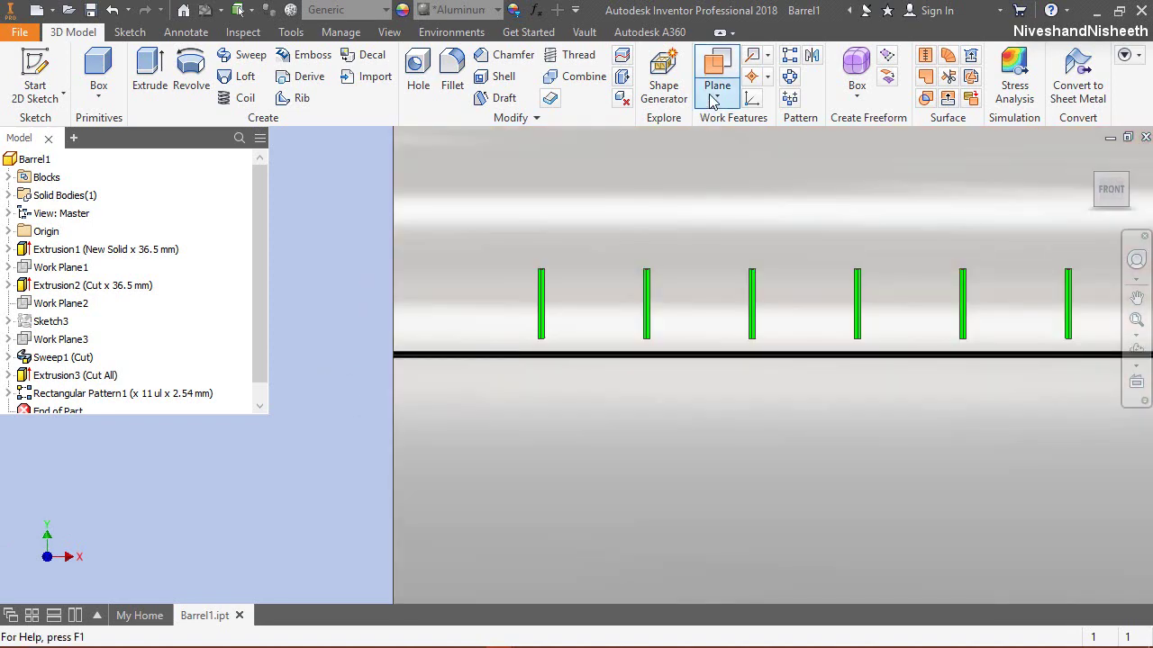
pyautogui.click(717, 81)
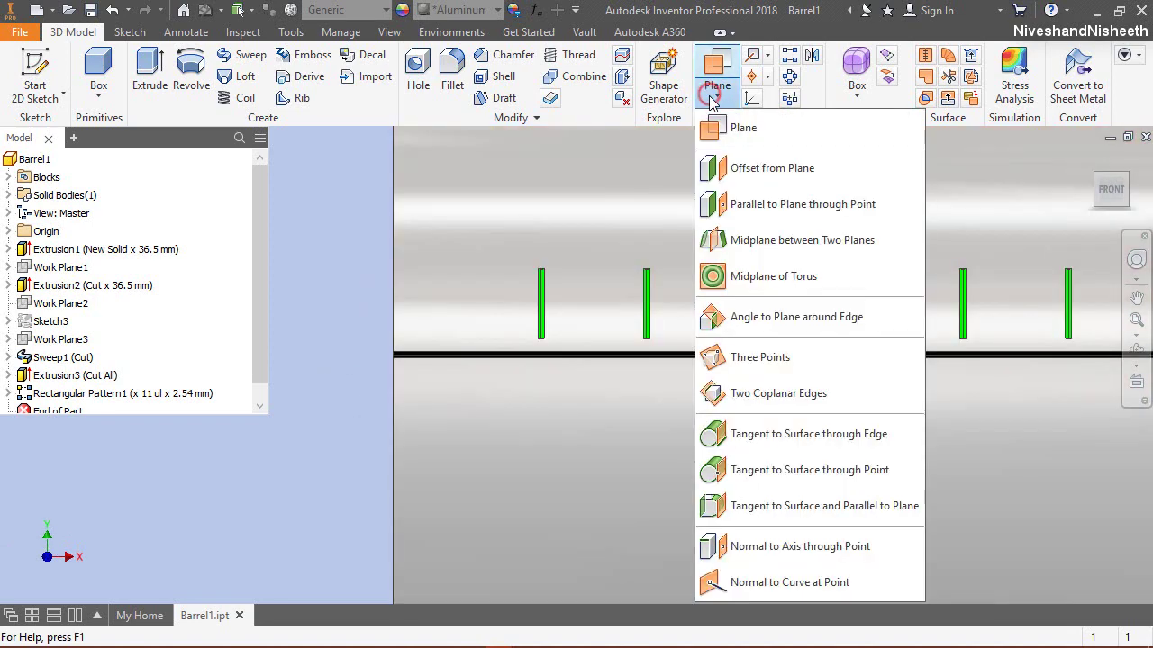
pyautogui.click(752, 169)
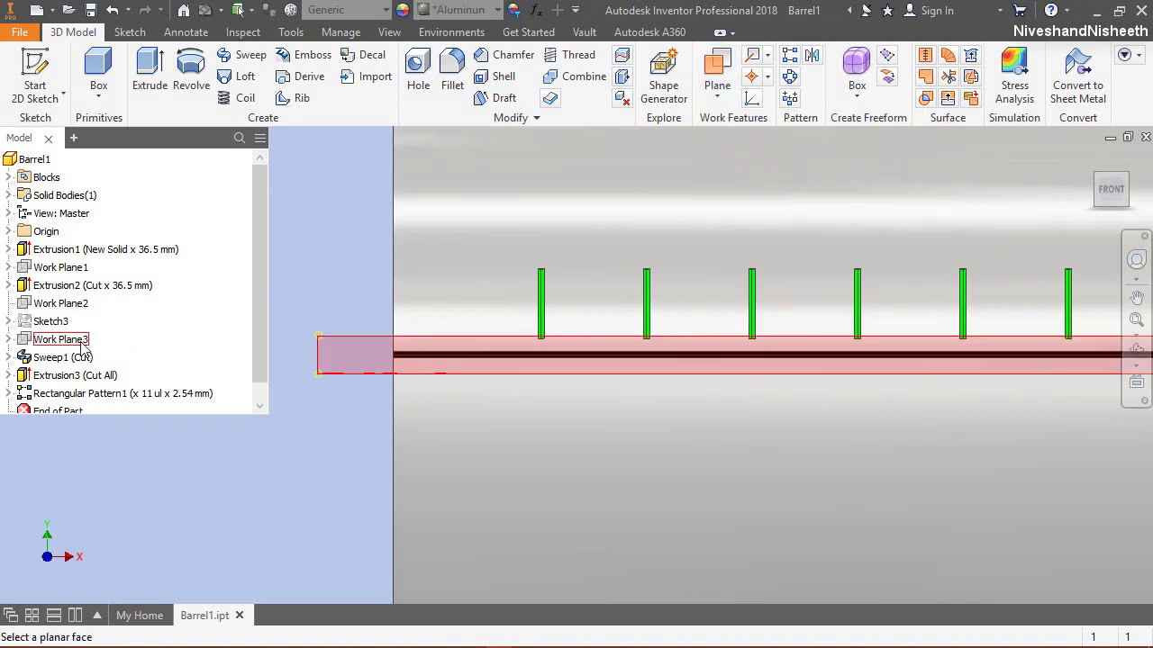
pyautogui.click(75, 309)
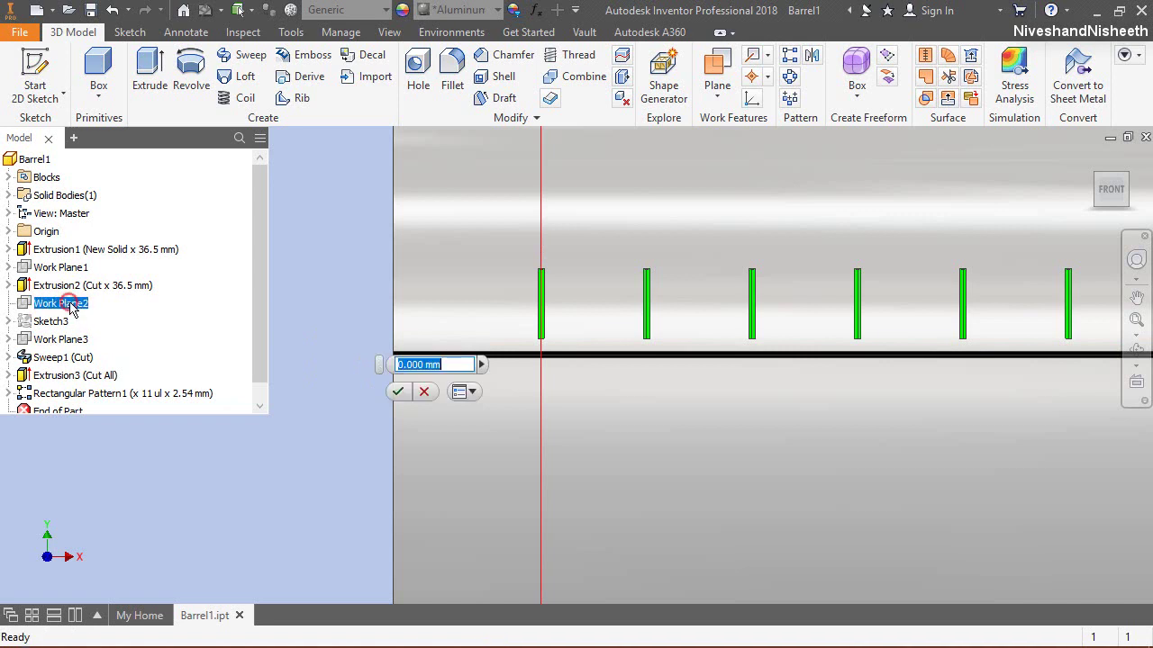
pyautogui.moveTo(520, 356); pyautogui.dragTo(625, 354)
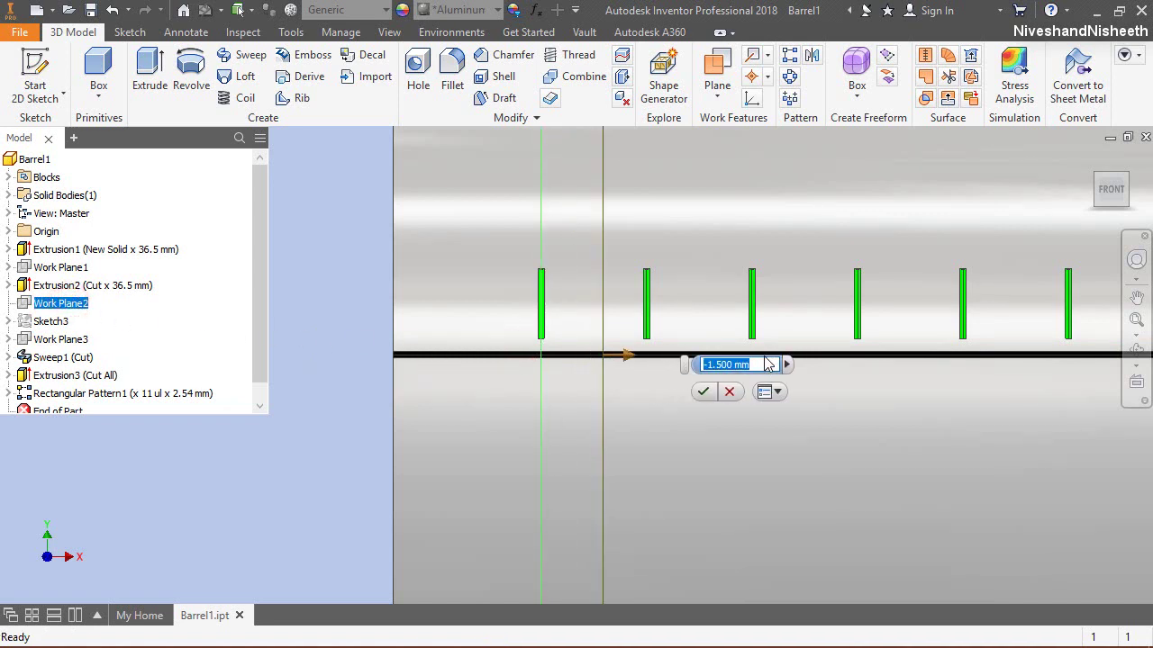
pyautogui.write('-0.635')
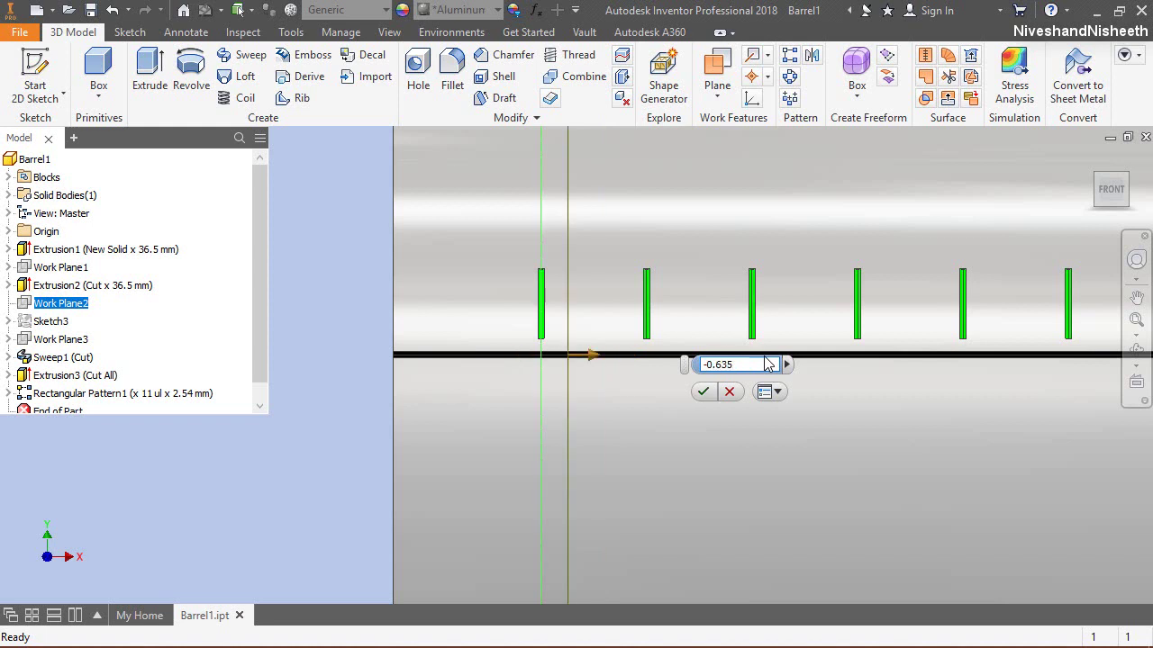
pyautogui.click(703, 392)
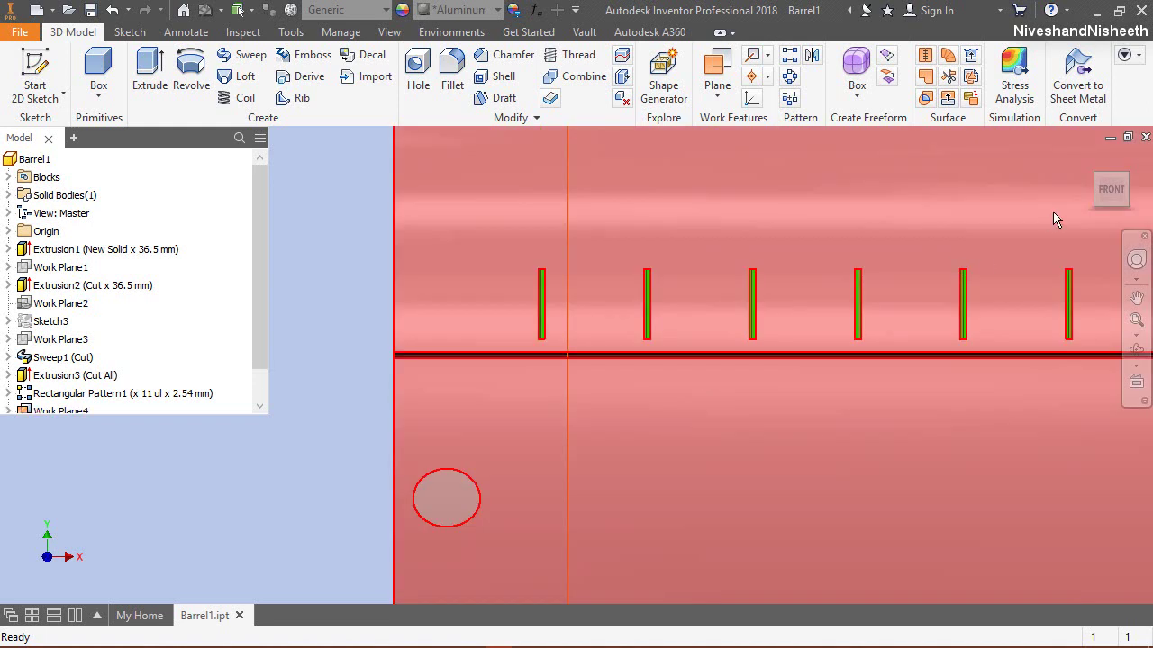
# Step: Start a 2D sketch on the newly offset work plane, slice the graphics at that plane, and view it face-on
pyautogui.click(1088, 157)
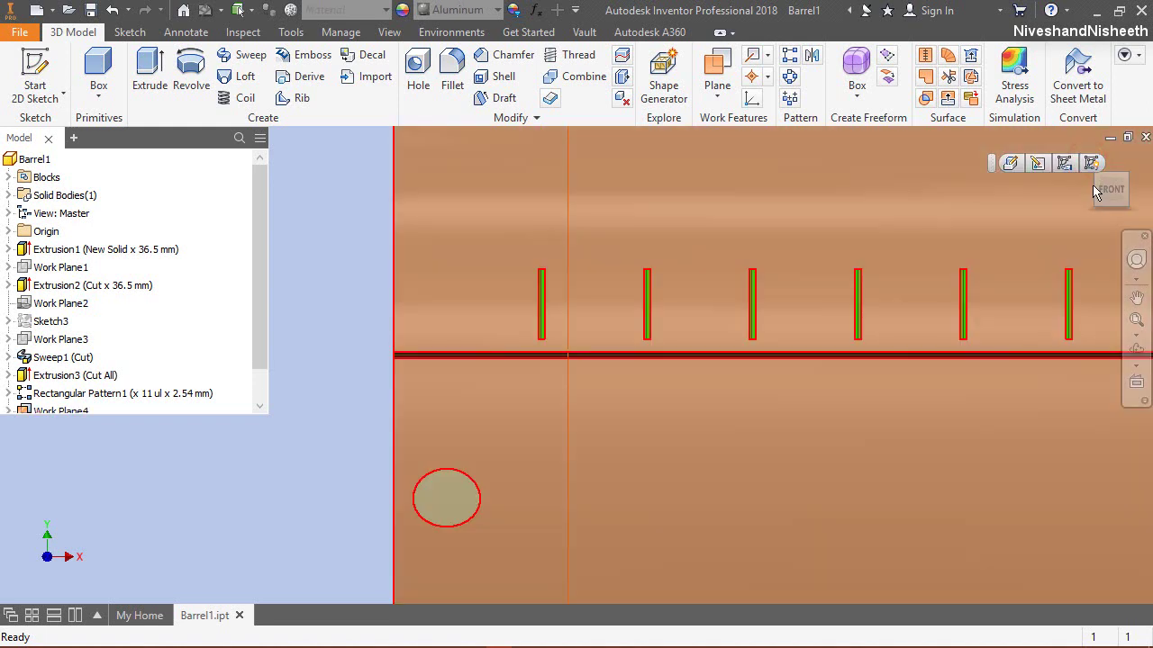
pyautogui.click(1095, 169)
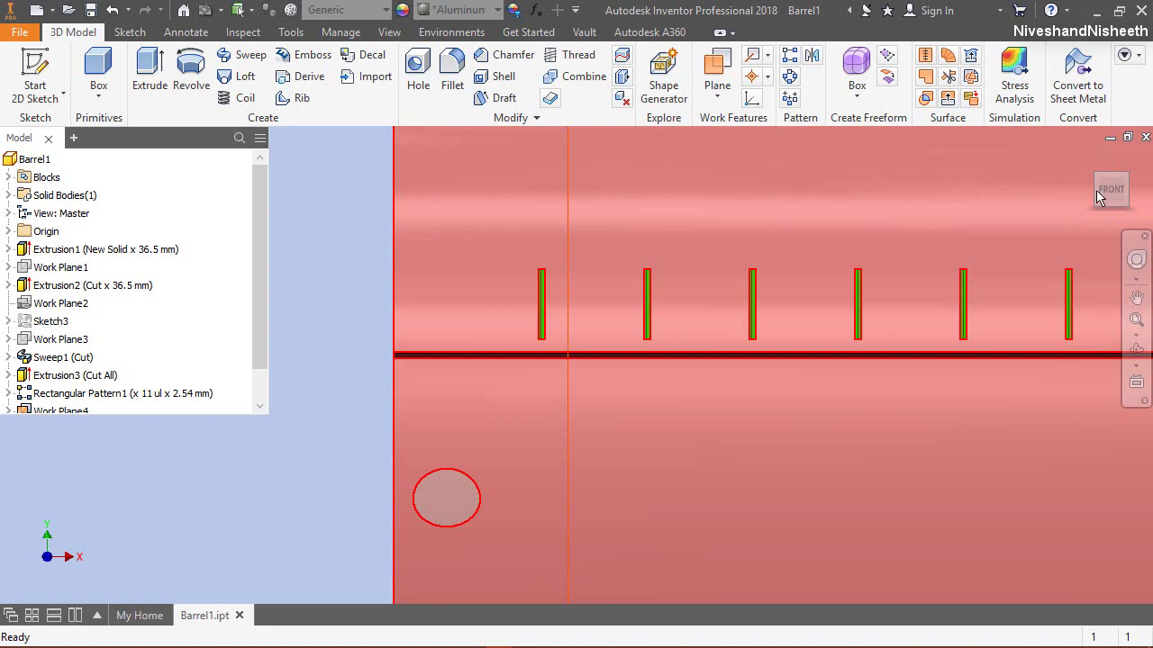
pyautogui.click(1096, 198)
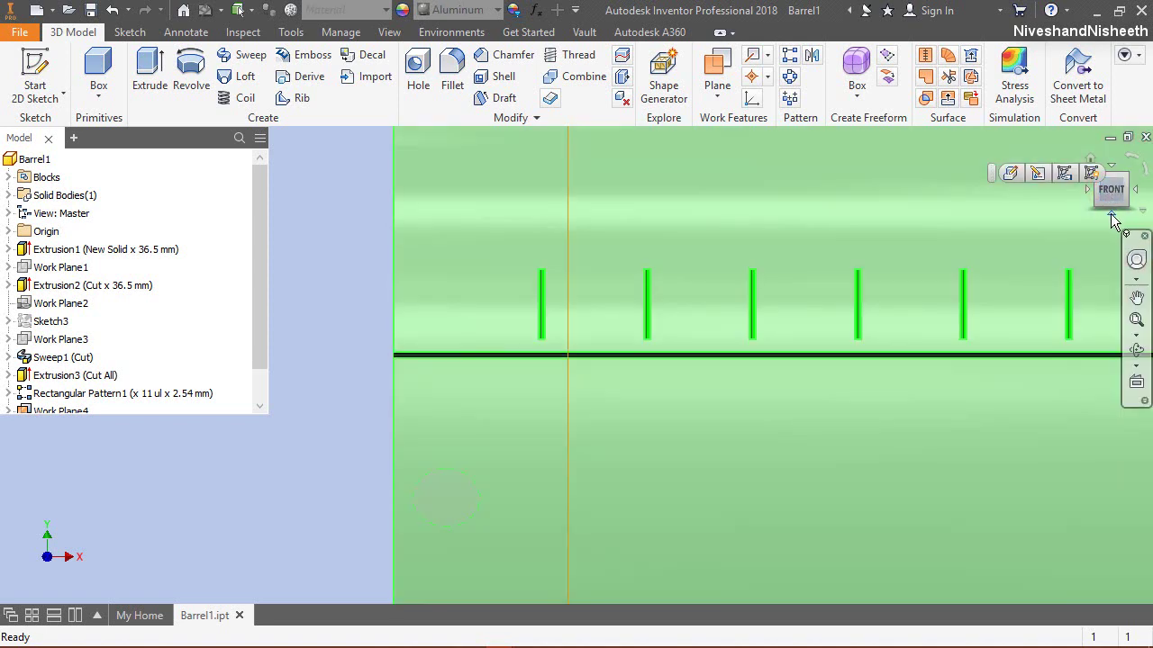
pyautogui.click(1112, 216)
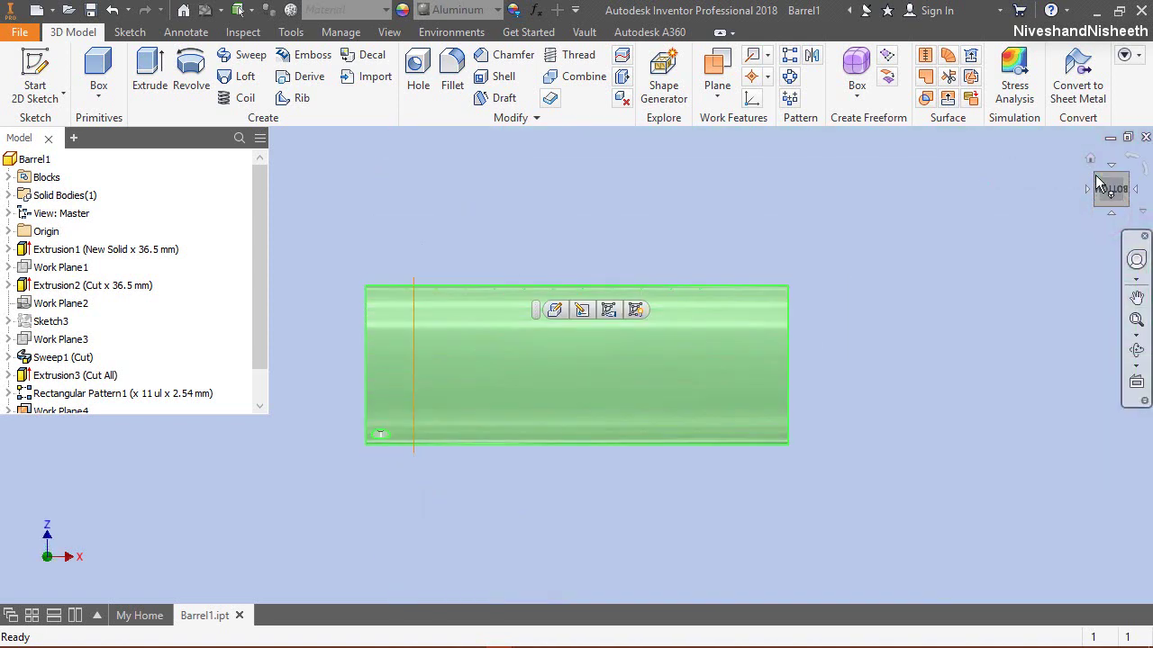
pyautogui.click(1099, 185)
pyautogui.scroll(-3, 434, 425)
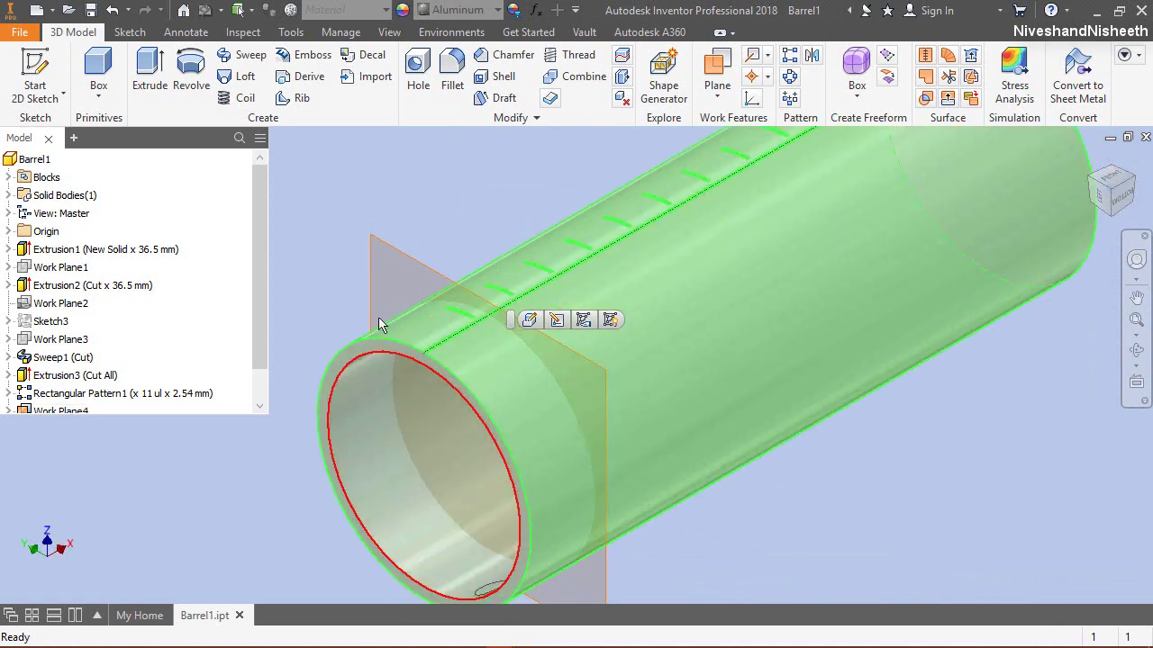
pyautogui.scroll(3, 442, 265)
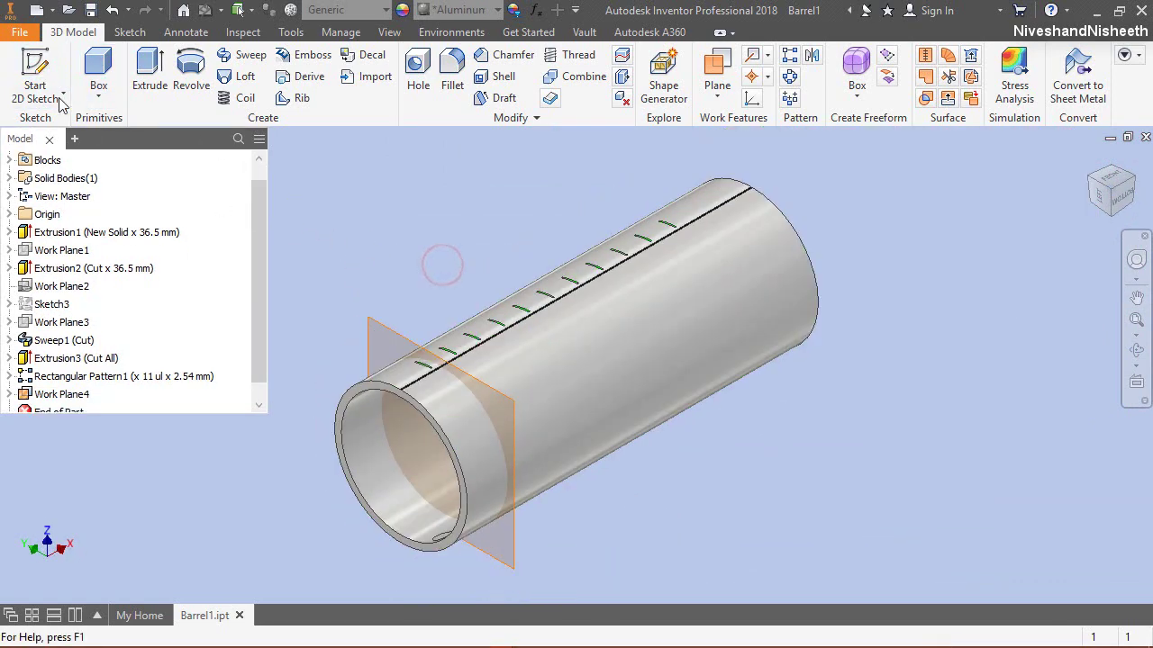
pyautogui.click(34, 72)
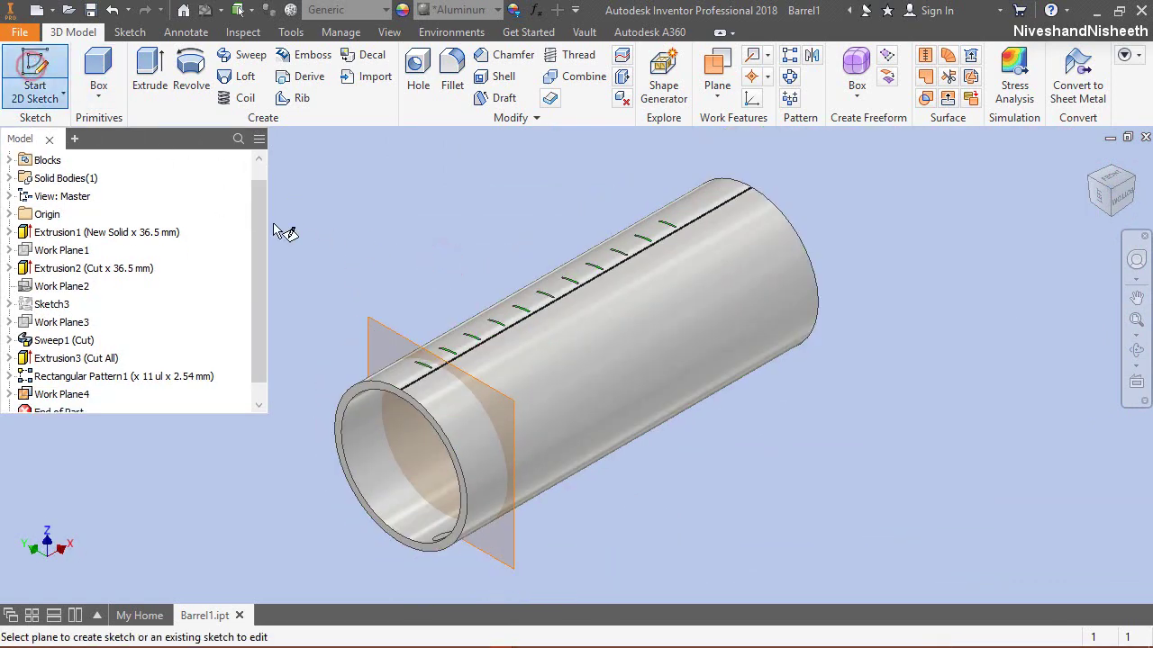
pyautogui.click(384, 328)
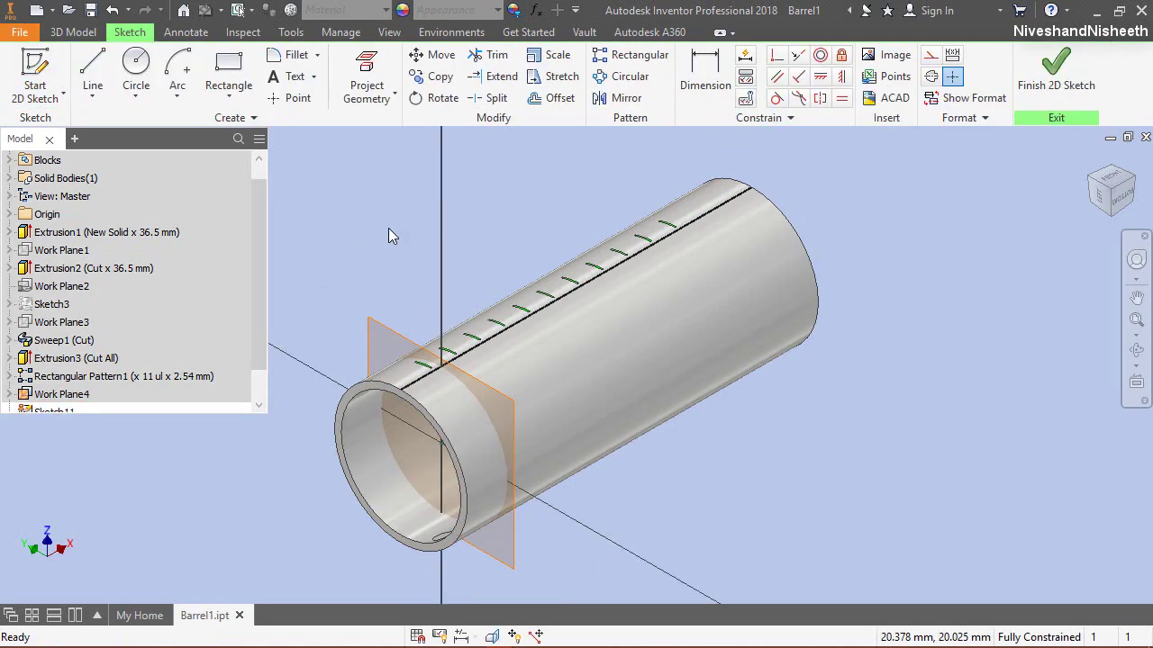
pyautogui.click(492, 636)
pyautogui.click(1136, 382)
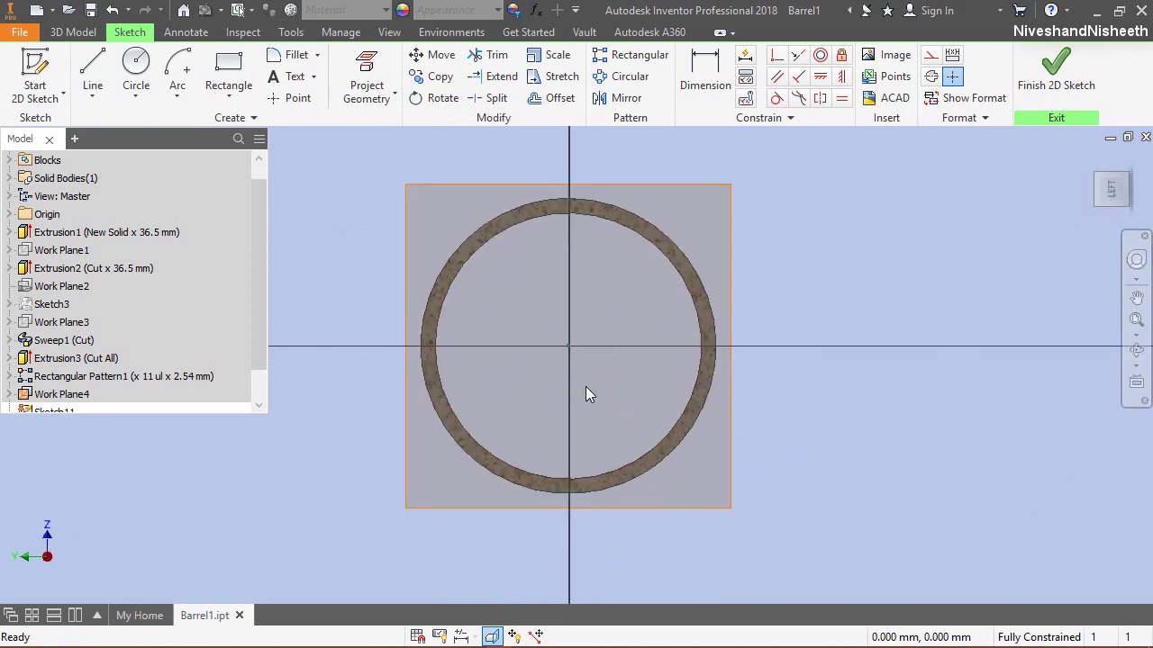
# Step: Hide Work Plane4, the plane that carries the current sketch
pyautogui.click(470, 185)
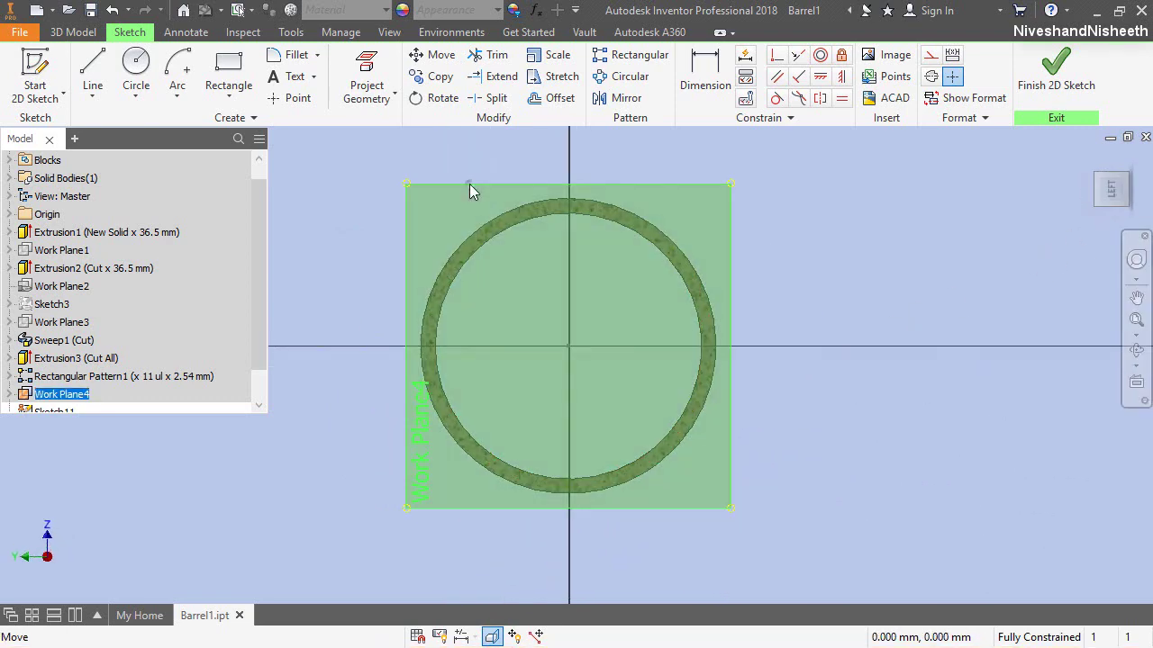
pyautogui.rightClick(469, 183)
pyautogui.click(434, 401)
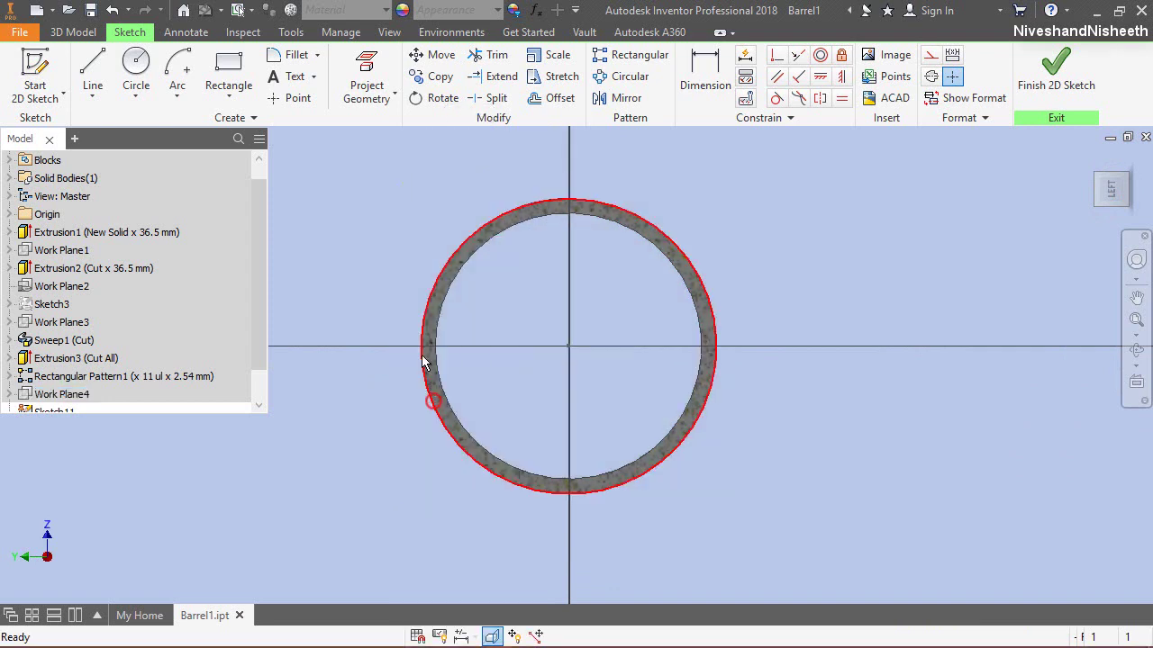
# Step: Project the origin's Z Axis into the sketch
pyautogui.click(365, 91)
pyautogui.click(374, 126)
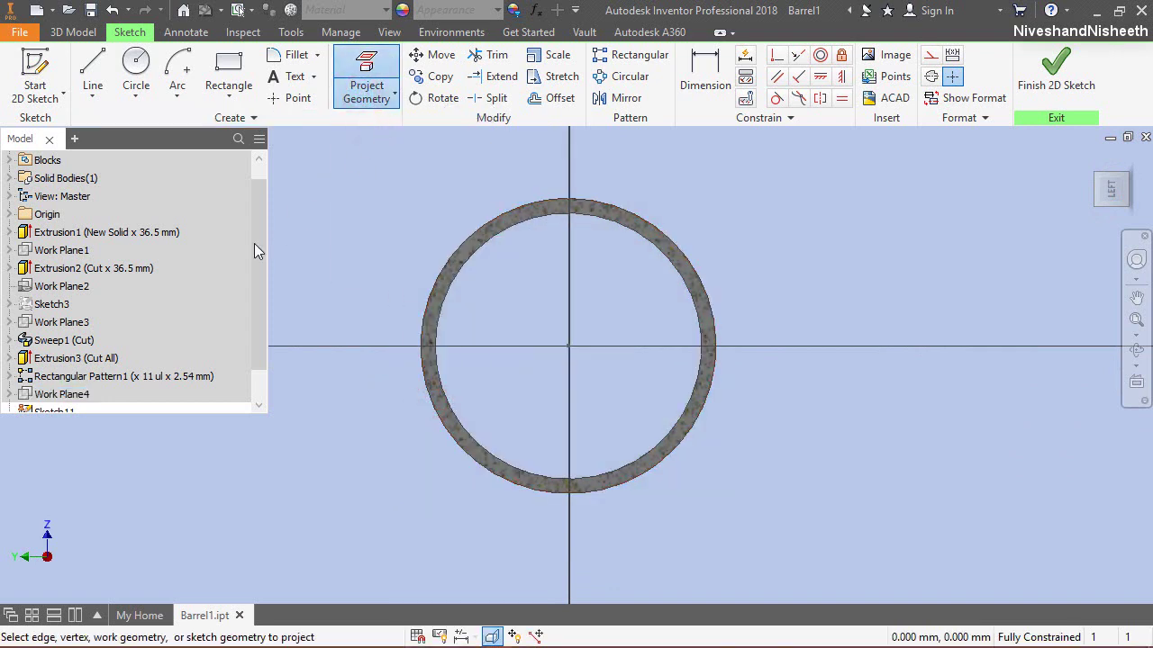
pyautogui.scroll(1, 128, 253)
pyautogui.click(8, 232)
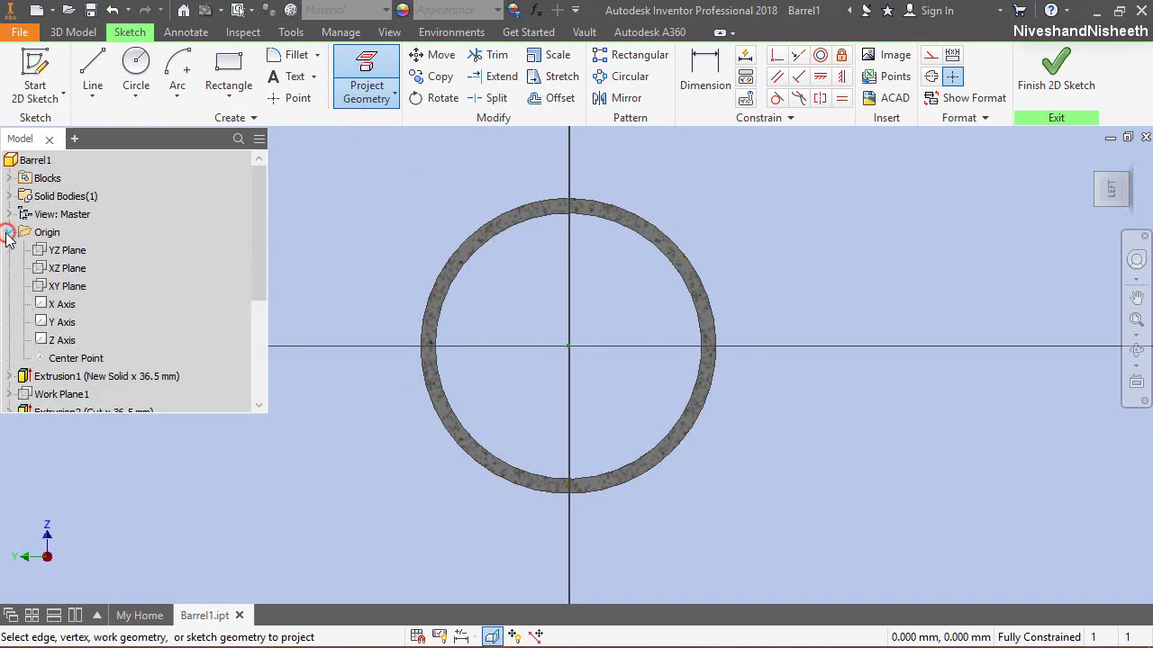
pyautogui.click(69, 342)
# Step: Project the barrel's cut edges into the sketch, collapse the model tree, and convert all projected geometry to construction
pyautogui.click(351, 95)
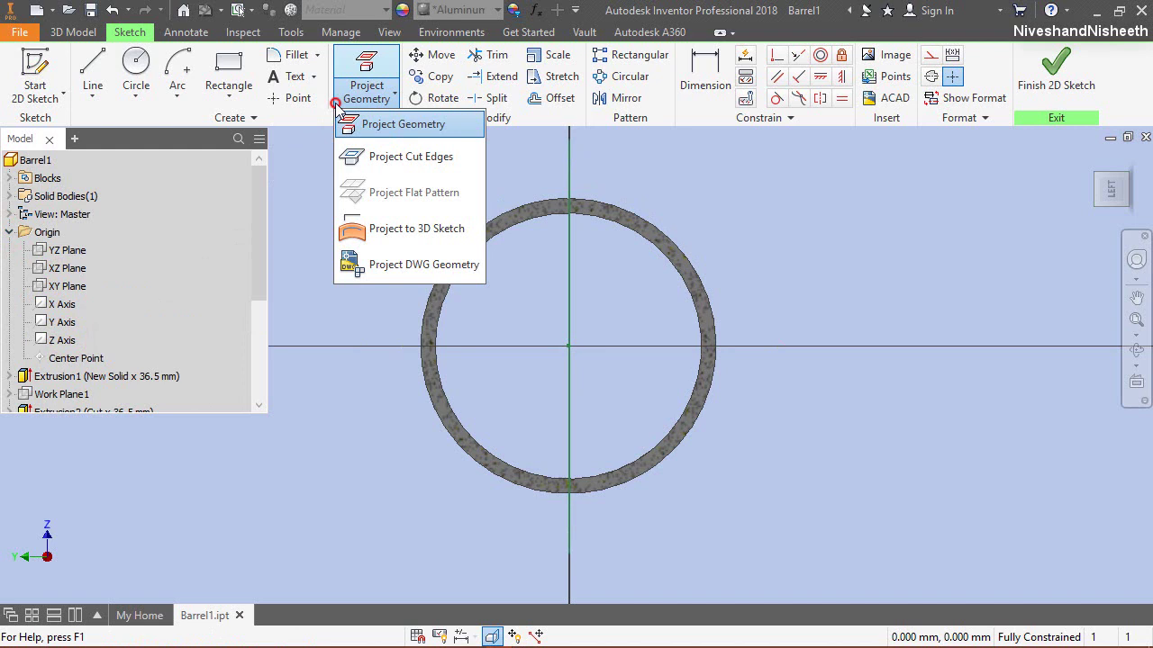
pyautogui.click(363, 160)
pyautogui.rightClick(171, 246)
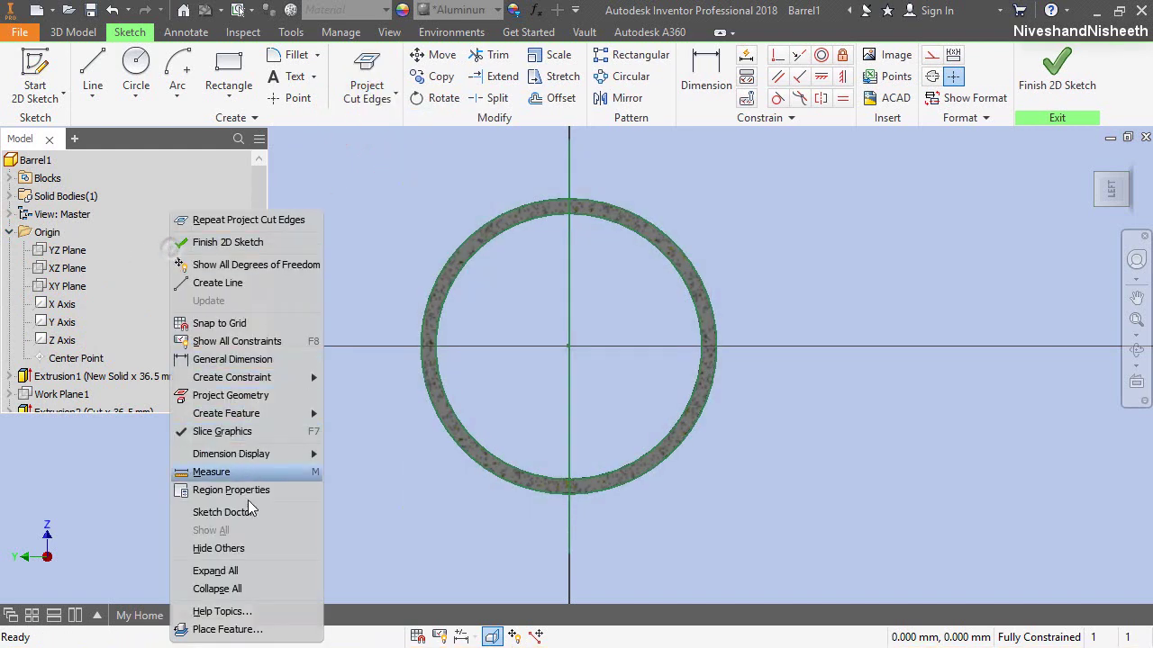
pyautogui.click(262, 590)
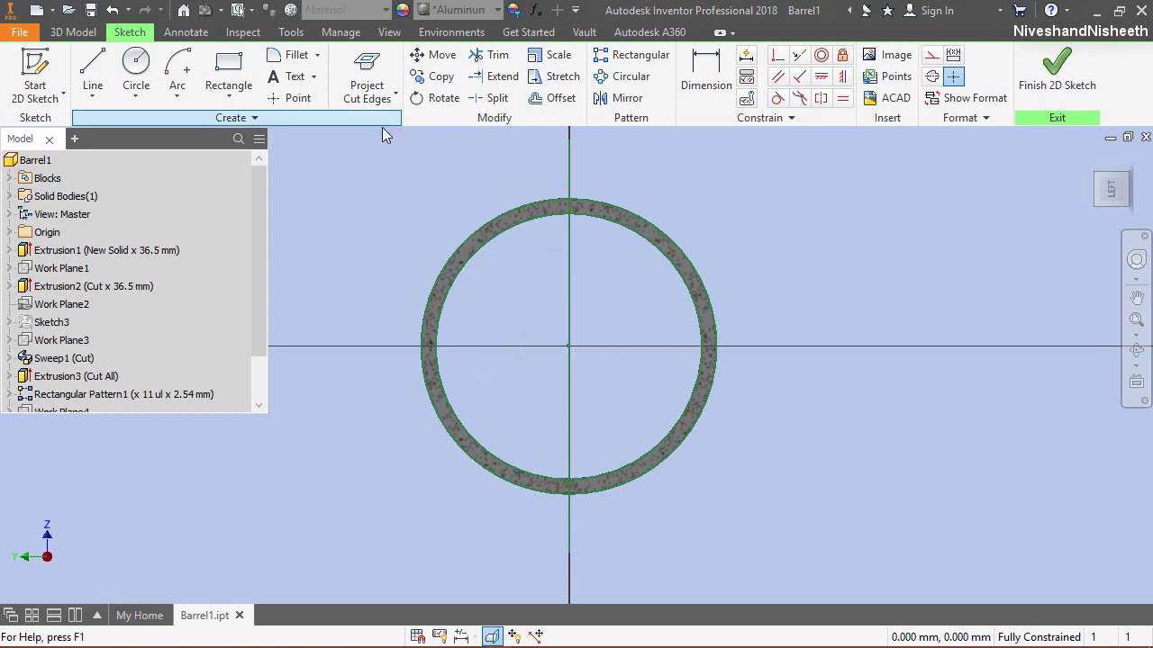
pyautogui.moveTo(361, 138); pyautogui.dragTo(819, 577)
pyautogui.click(851, 252)
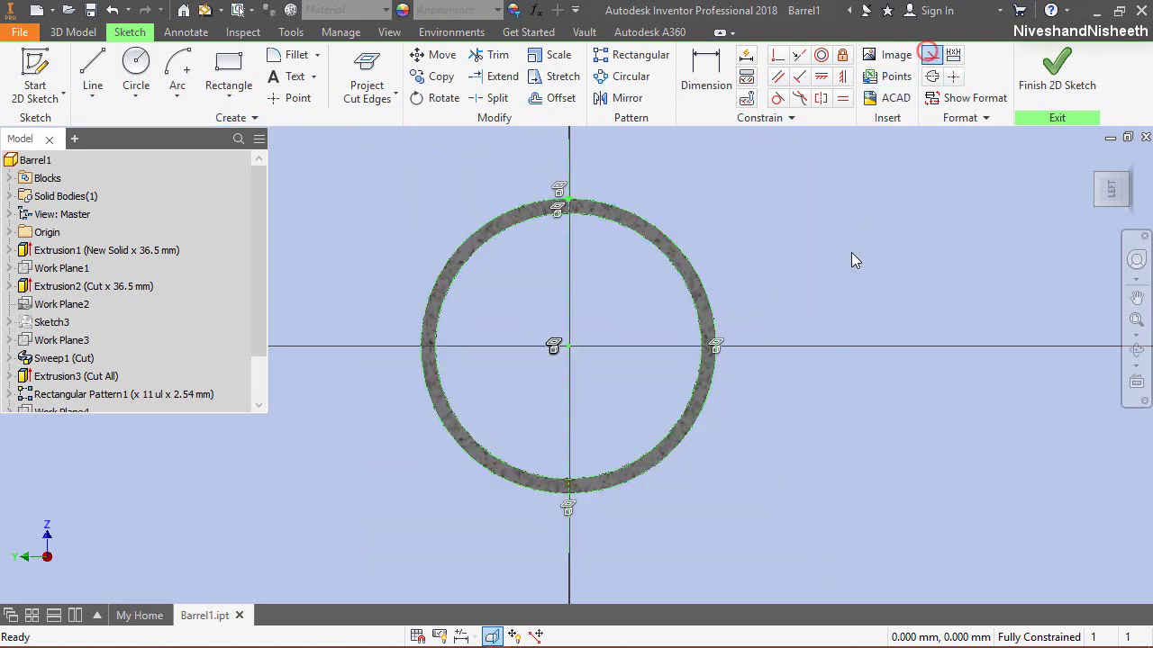
# Step: Sketch two construction lines from the barrel's center past its outer circle, about 14° and 28° on the Y side of the vertical axis
pyautogui.scroll(3, 555, 198)
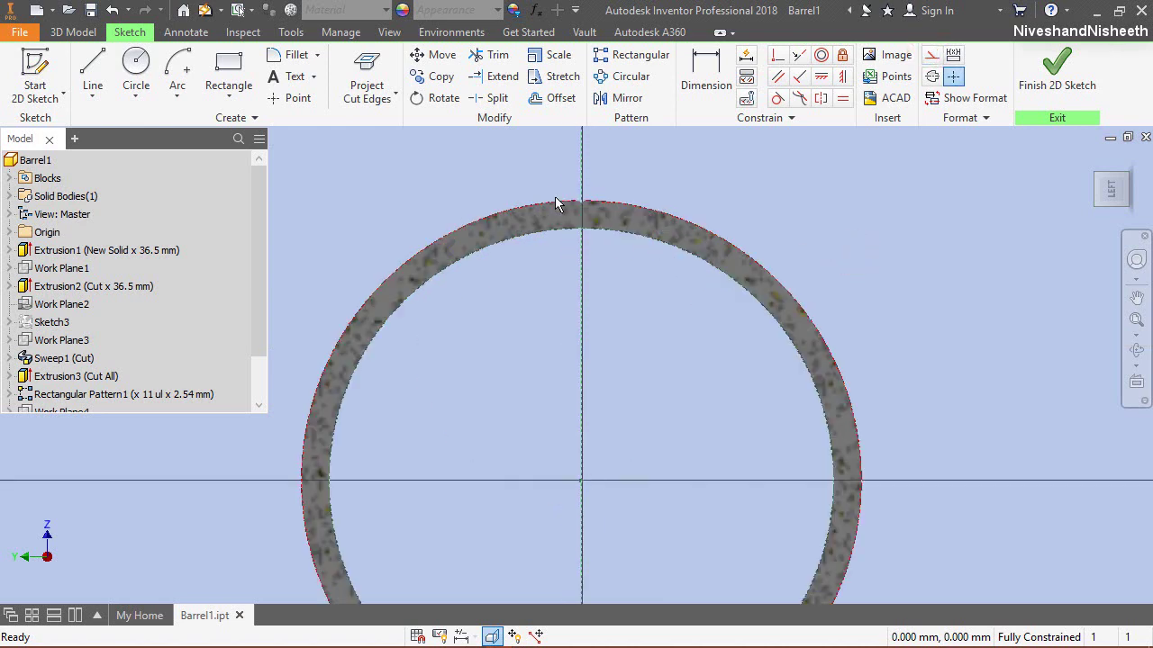
pyautogui.click(93, 70)
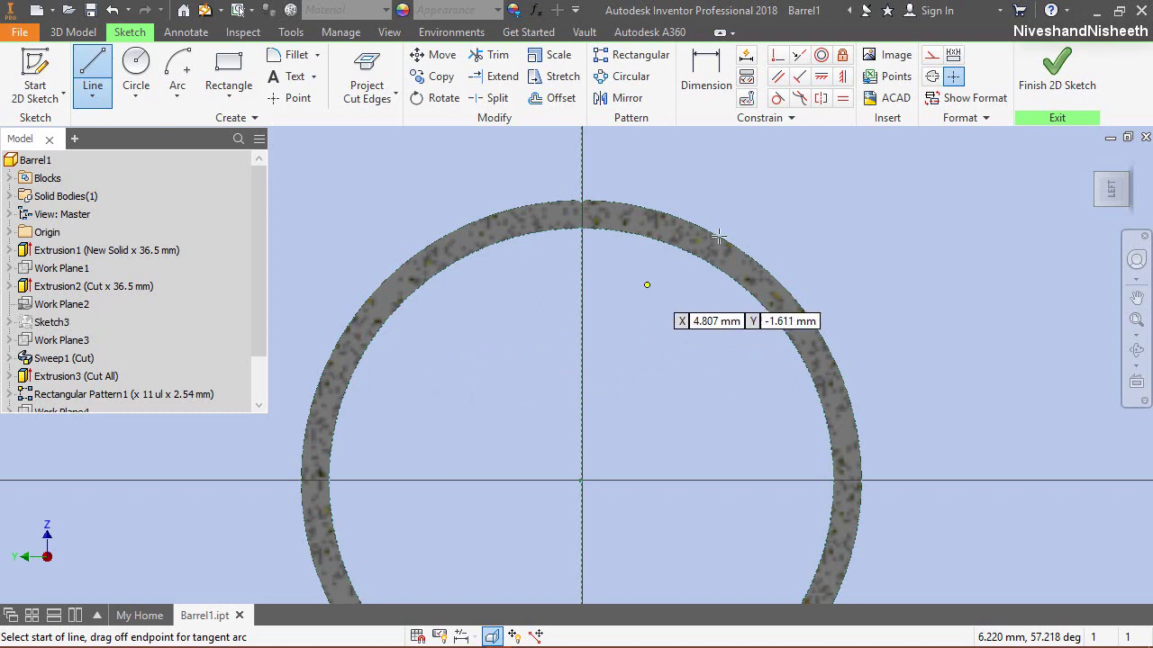
pyautogui.click(928, 64)
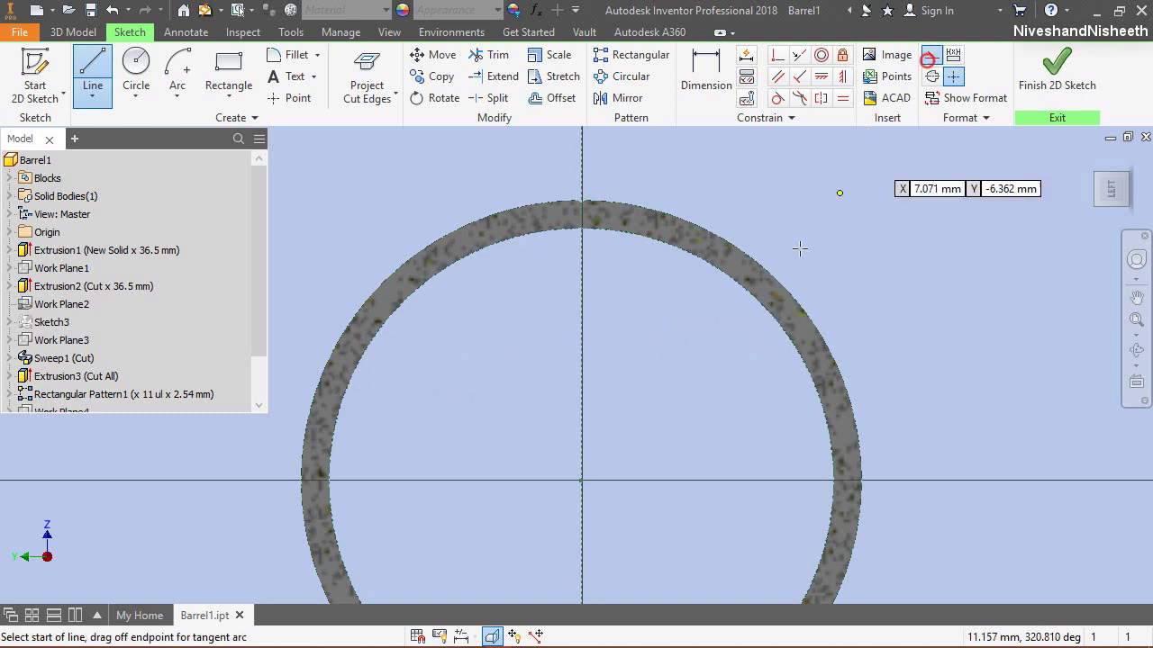
pyautogui.click(581, 481)
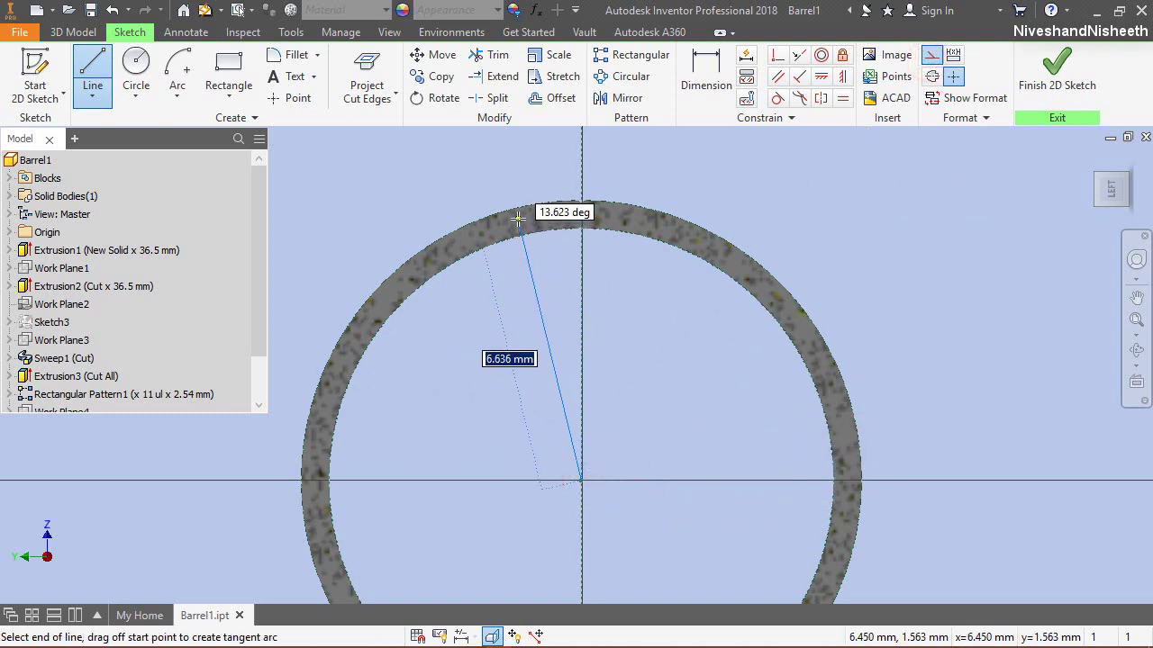
pyautogui.click(508, 184)
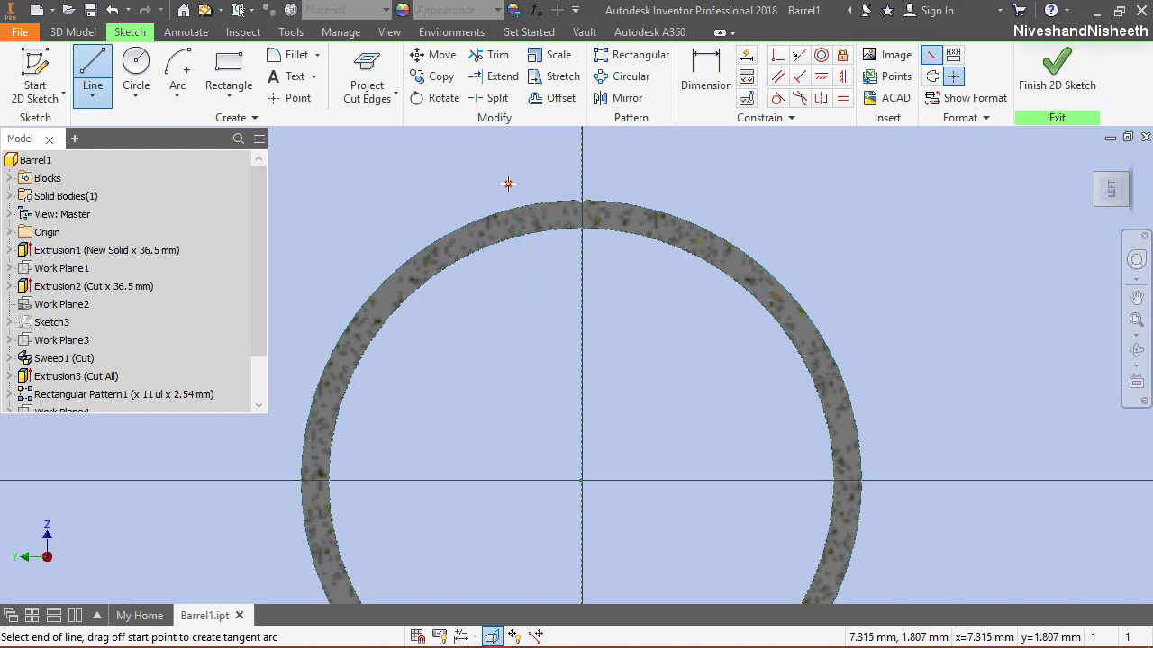
pyautogui.rightClick(478, 290)
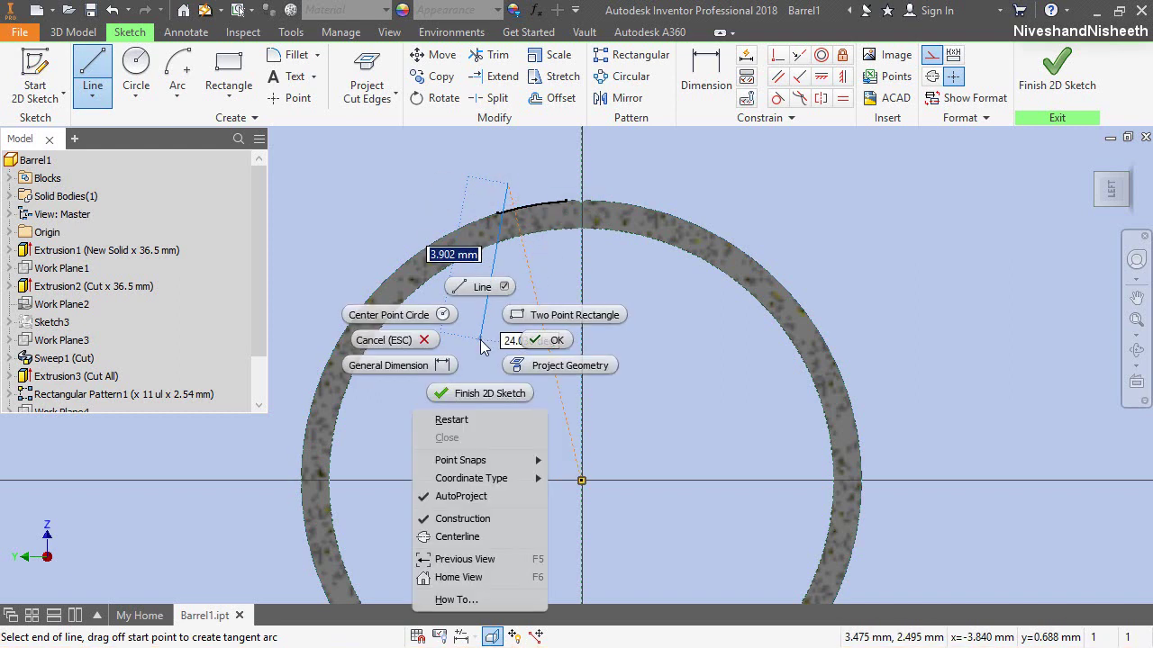
pyautogui.click(453, 417)
pyautogui.click(581, 480)
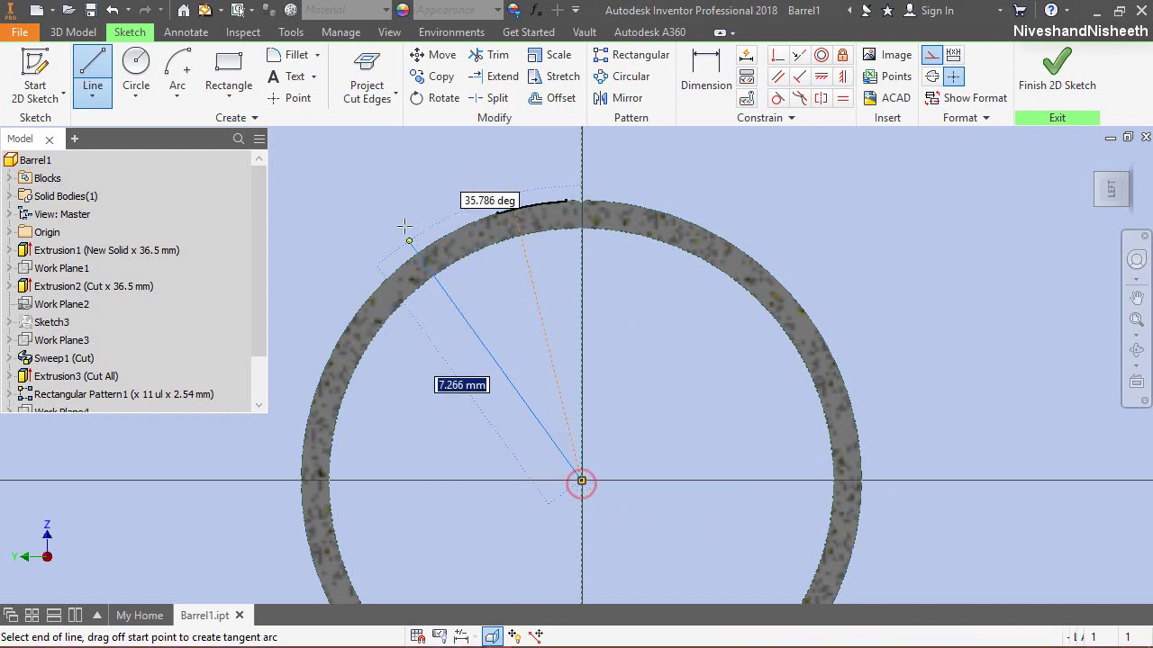
pyautogui.rightClick(471, 172)
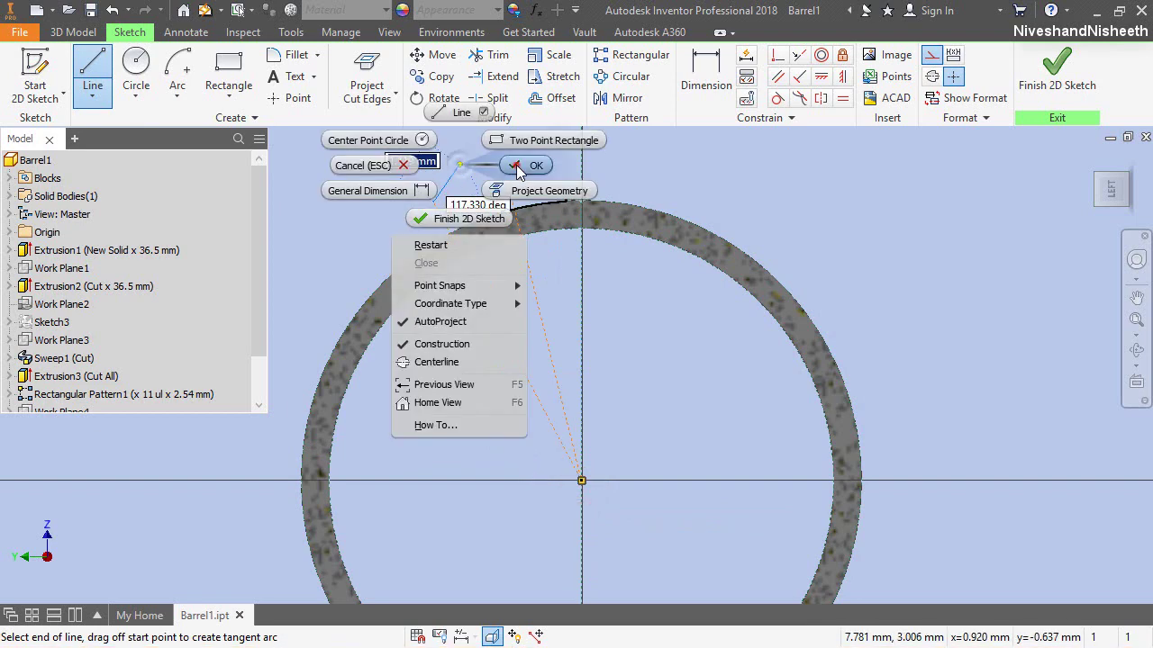
pyautogui.click(507, 171)
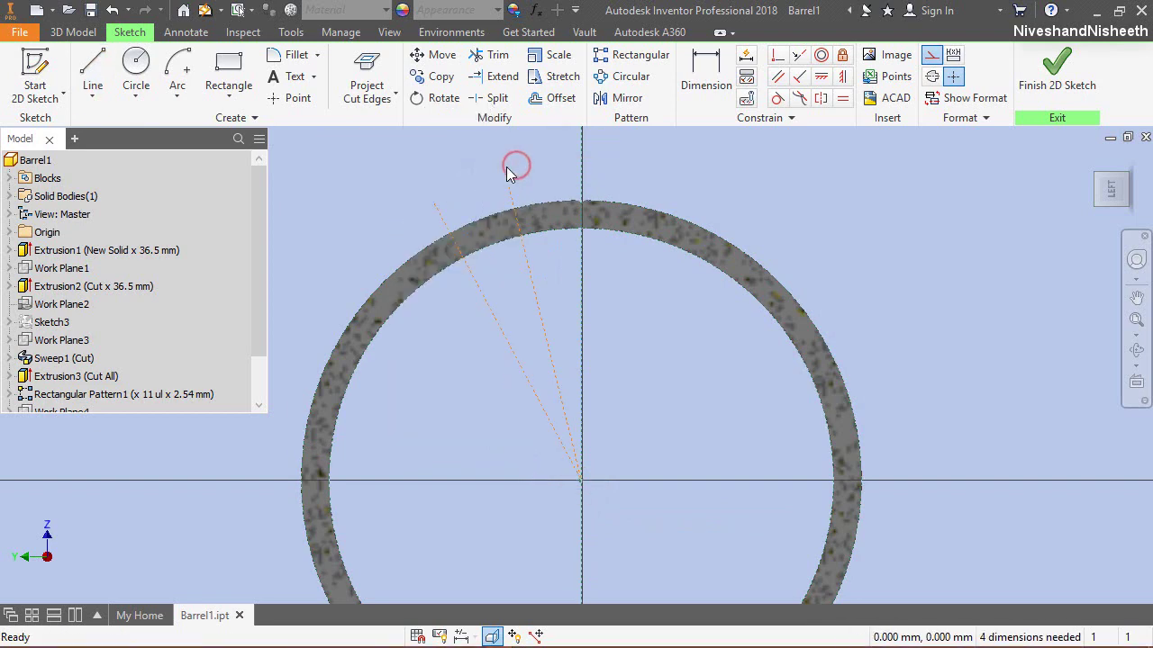
pyautogui.click(931, 55)
# Step: Dimension the angle between the vertical axis and the nearer construction line as 3.292 deg
pyautogui.click(699, 74)
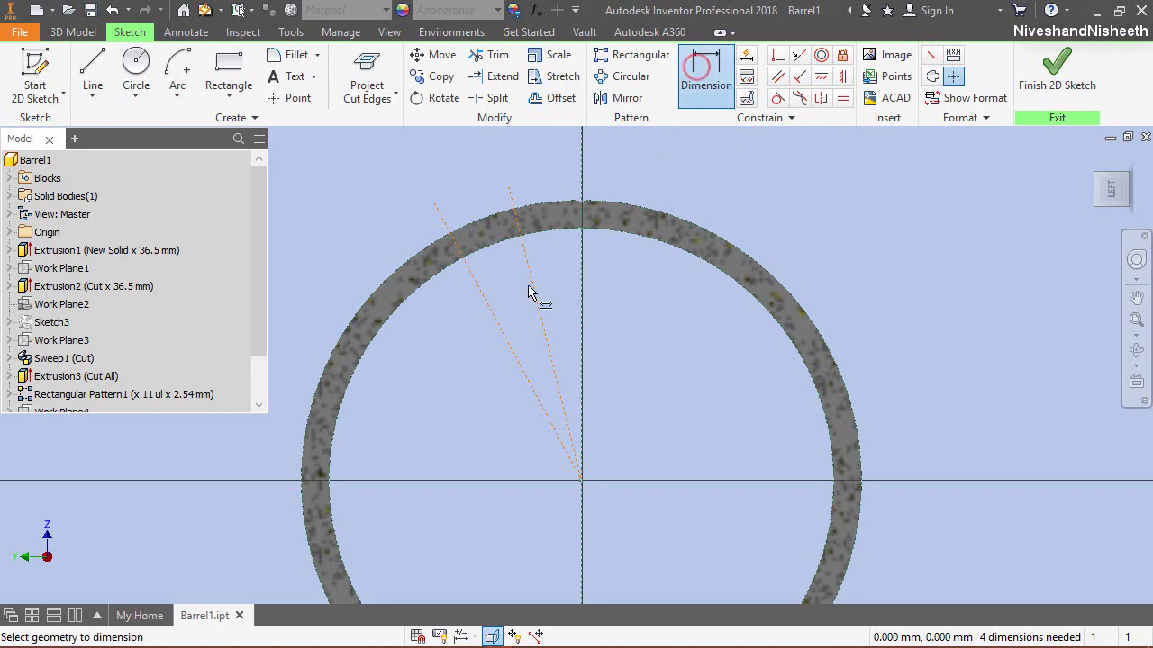
pyautogui.click(583, 330)
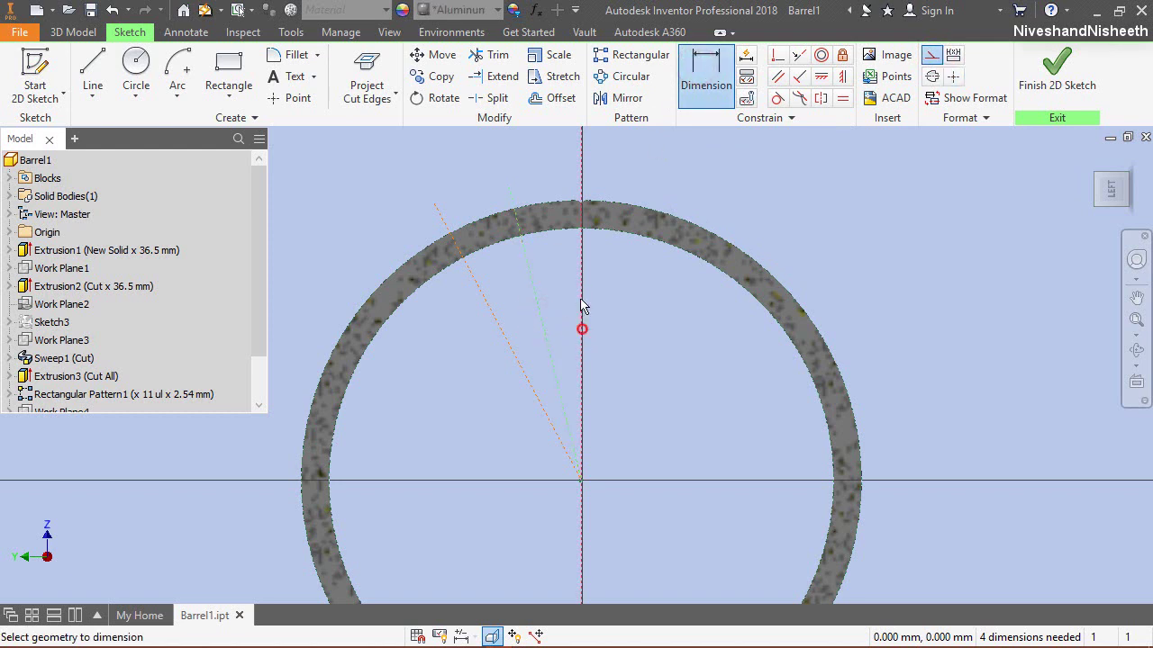
pyautogui.click(555, 179)
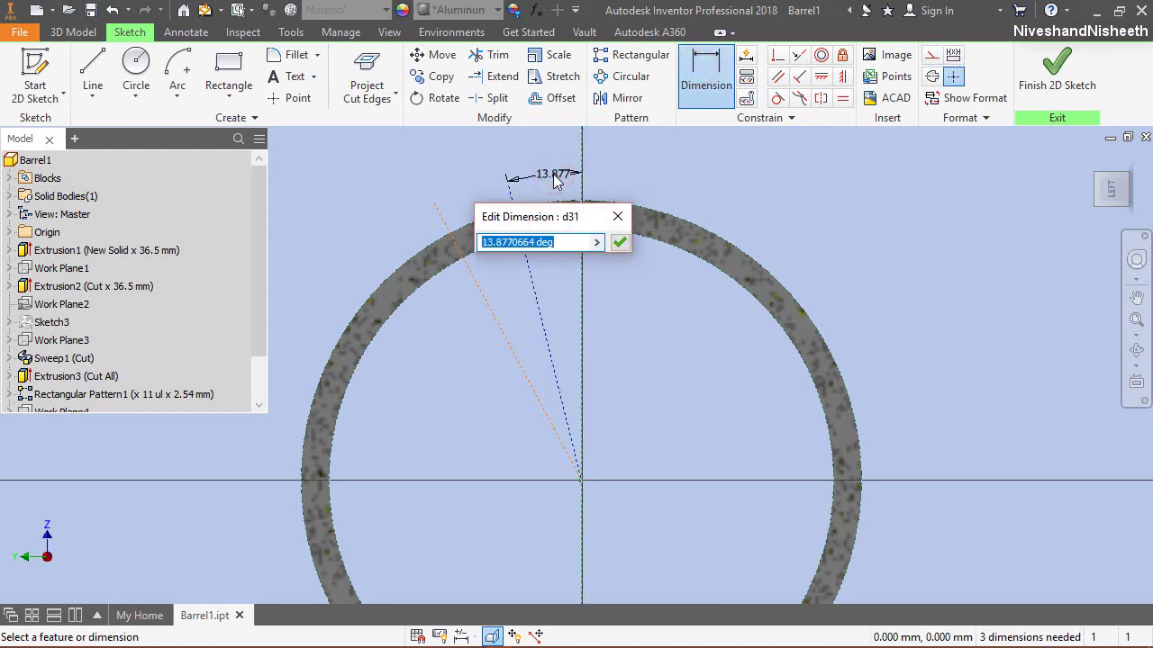
pyautogui.write('3.292')
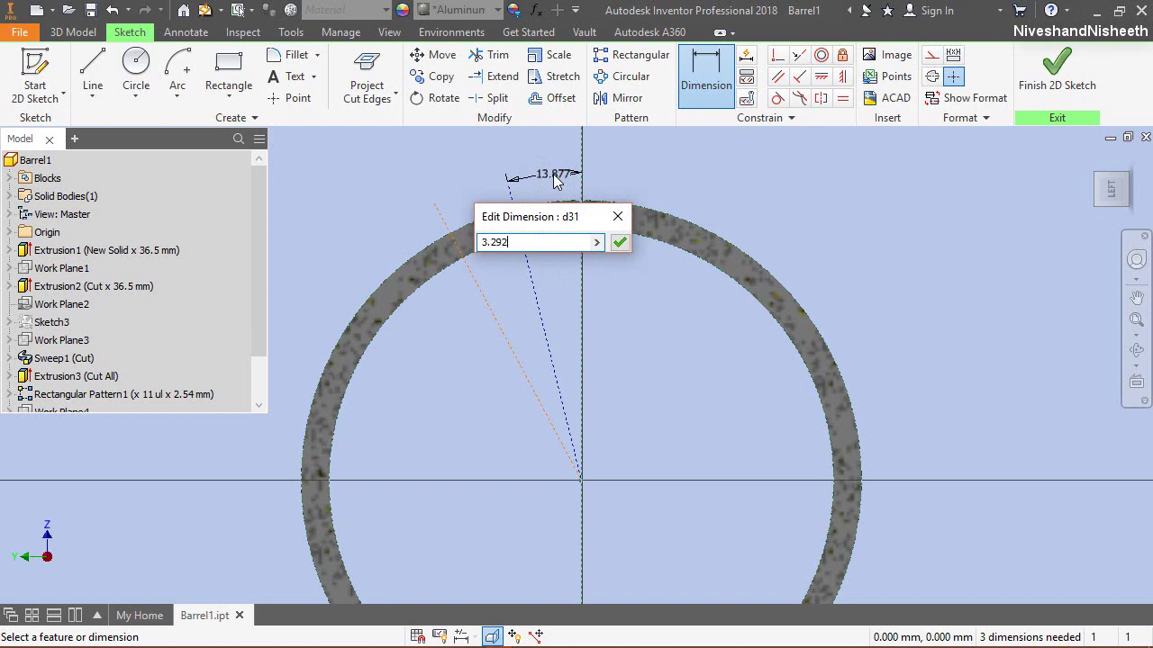
pyautogui.press('Return')
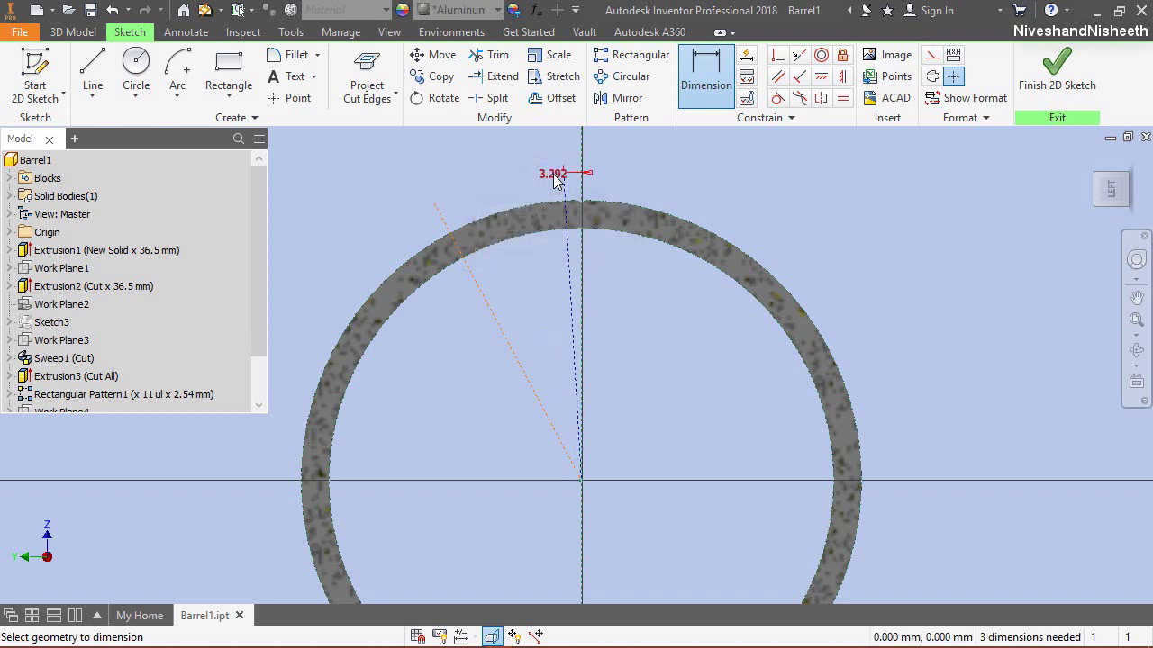
# Step: Dimension the angle between the two construction lines as 7.285 deg
pyautogui.click(496, 326)
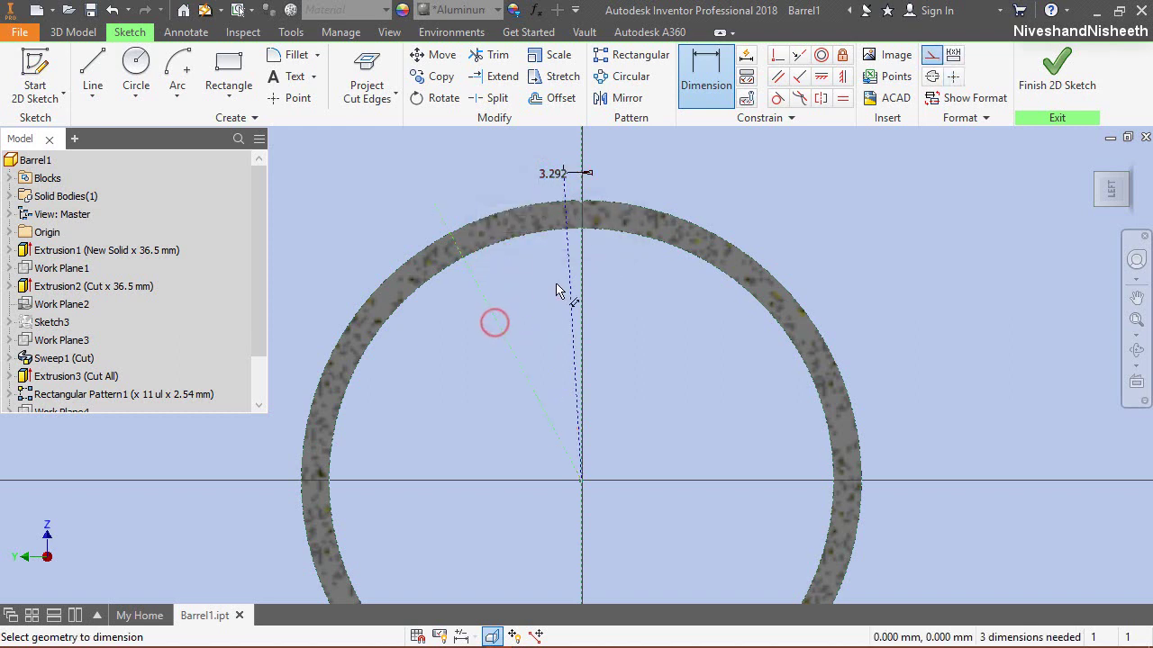
pyautogui.click(533, 205)
pyautogui.click(507, 166)
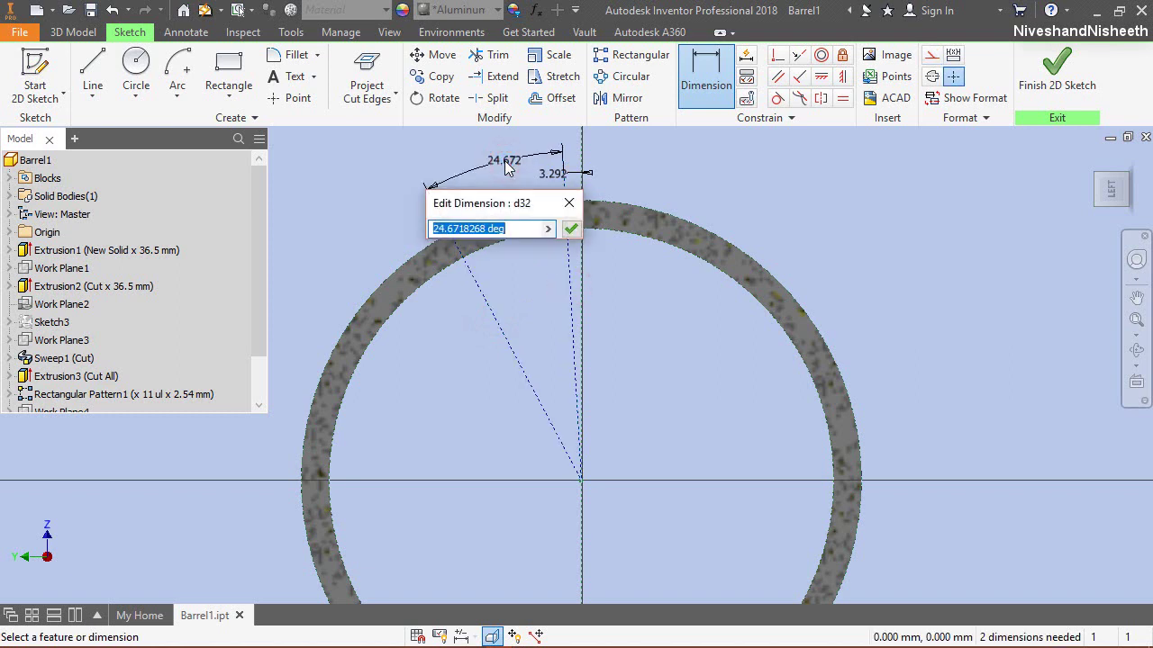
pyautogui.write('7.285')
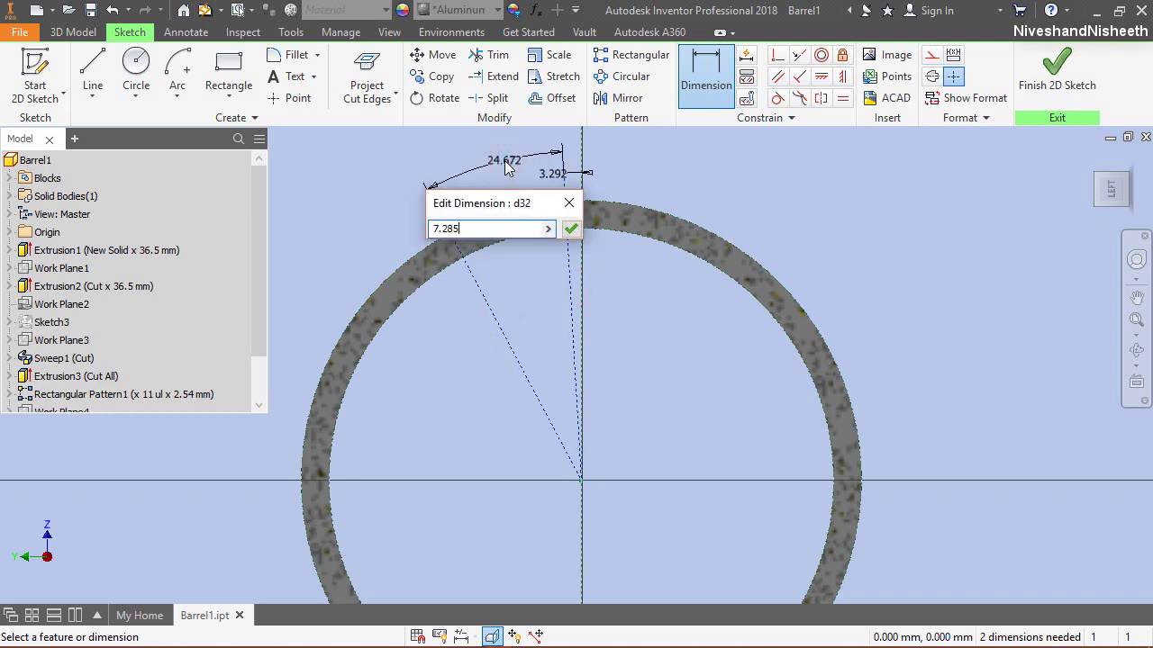
pyautogui.press('Return')
pyautogui.scroll(-2, 503, 175)
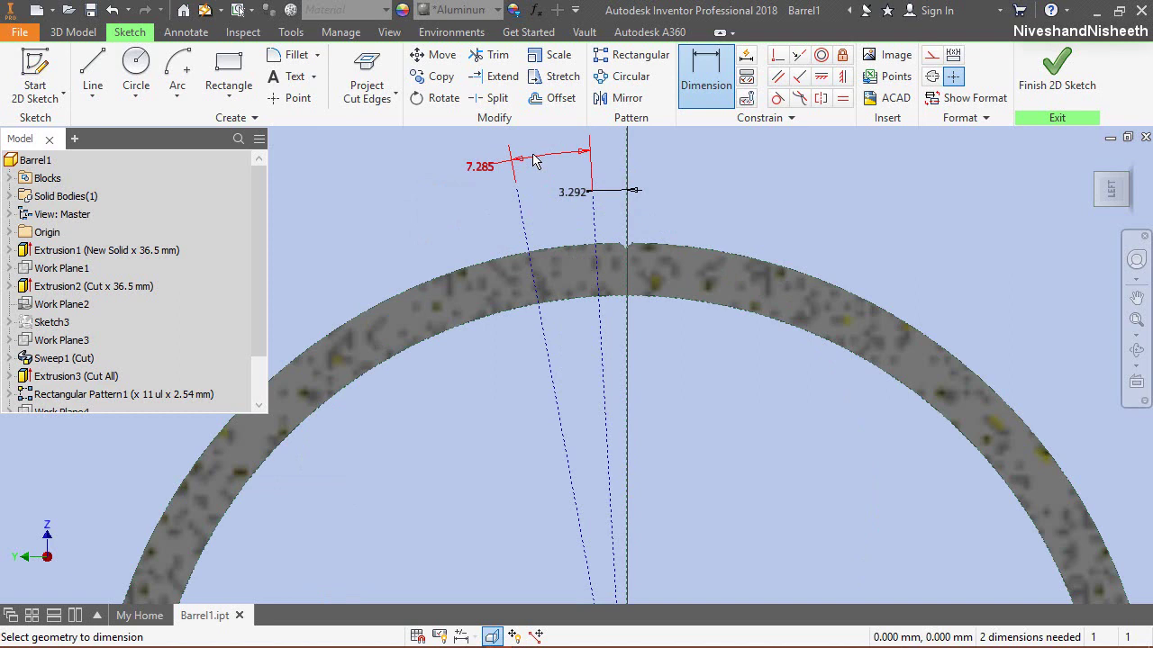
# Step: Constrain the outer endpoints of both angled construction lines coincident with the barrel's outer circle
pyautogui.rightClick(468, 222)
pyautogui.click(506, 220)
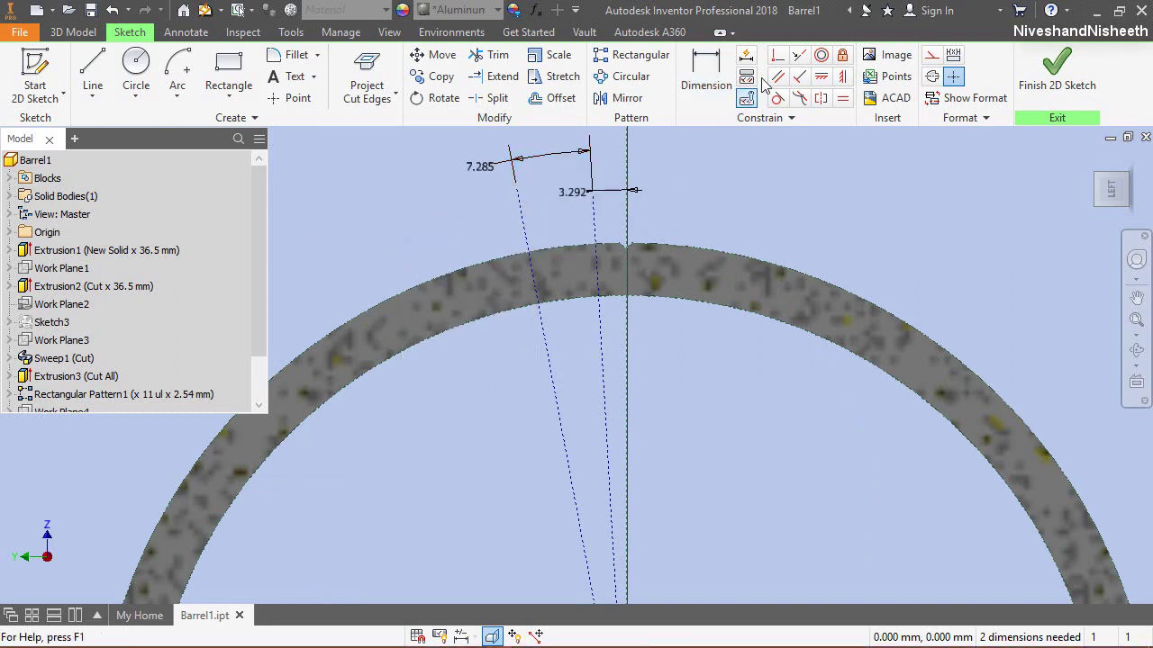
pyautogui.click(776, 55)
pyautogui.click(516, 186)
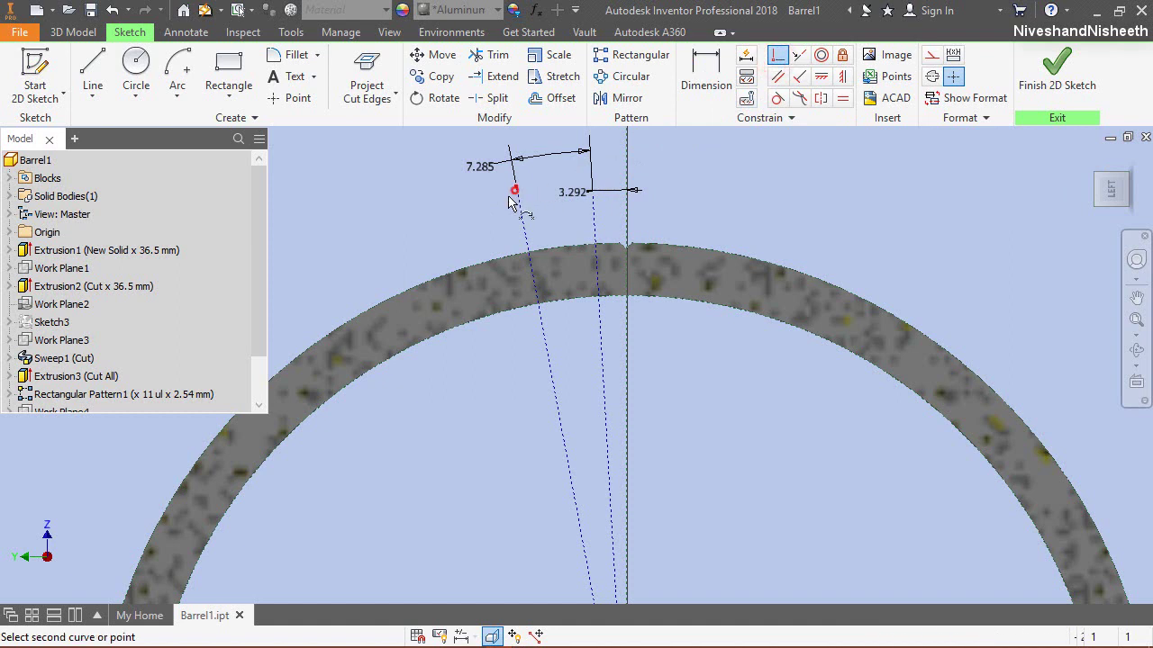
pyautogui.click(492, 258)
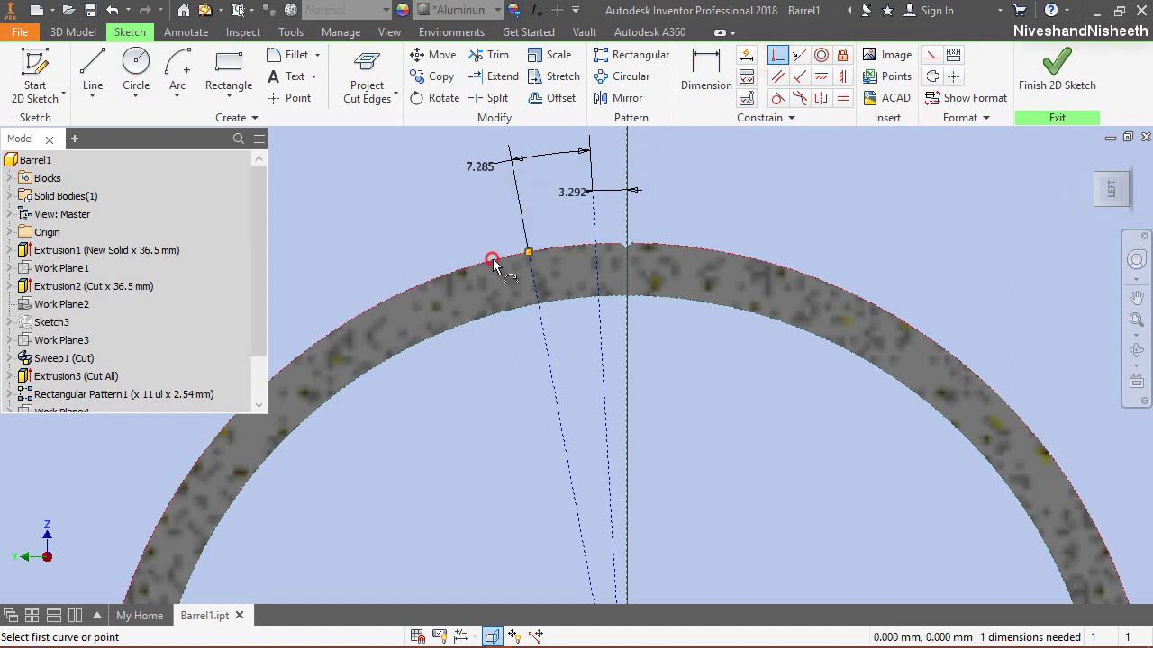
pyautogui.click(592, 196)
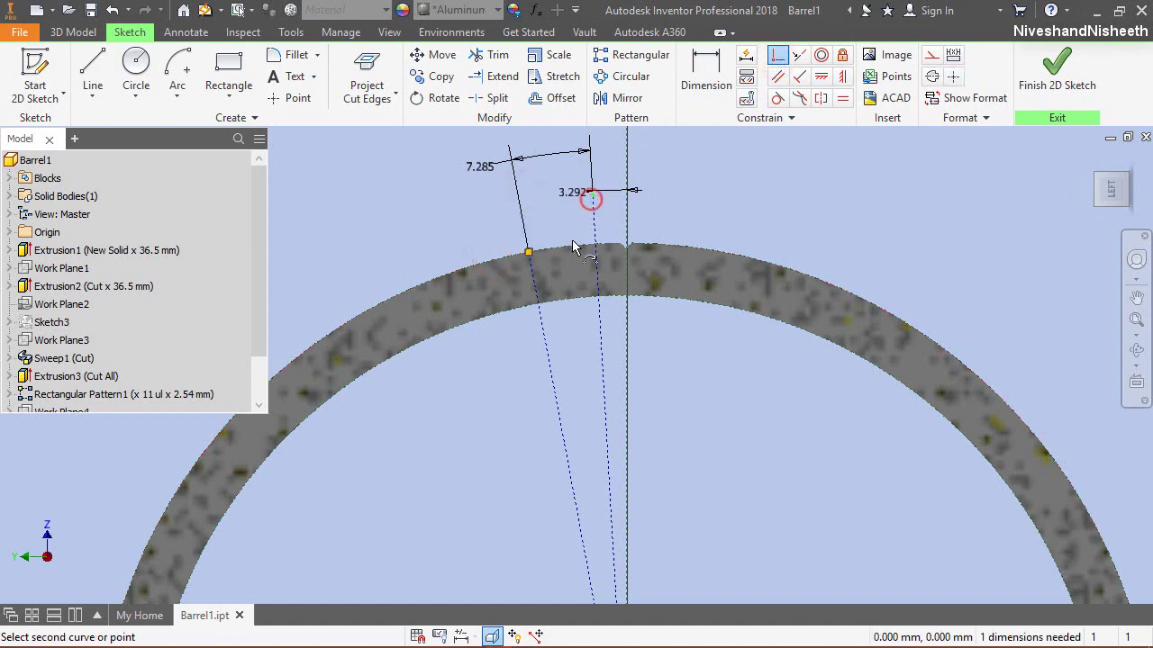
pyautogui.click(576, 255)
pyautogui.rightClick(691, 202)
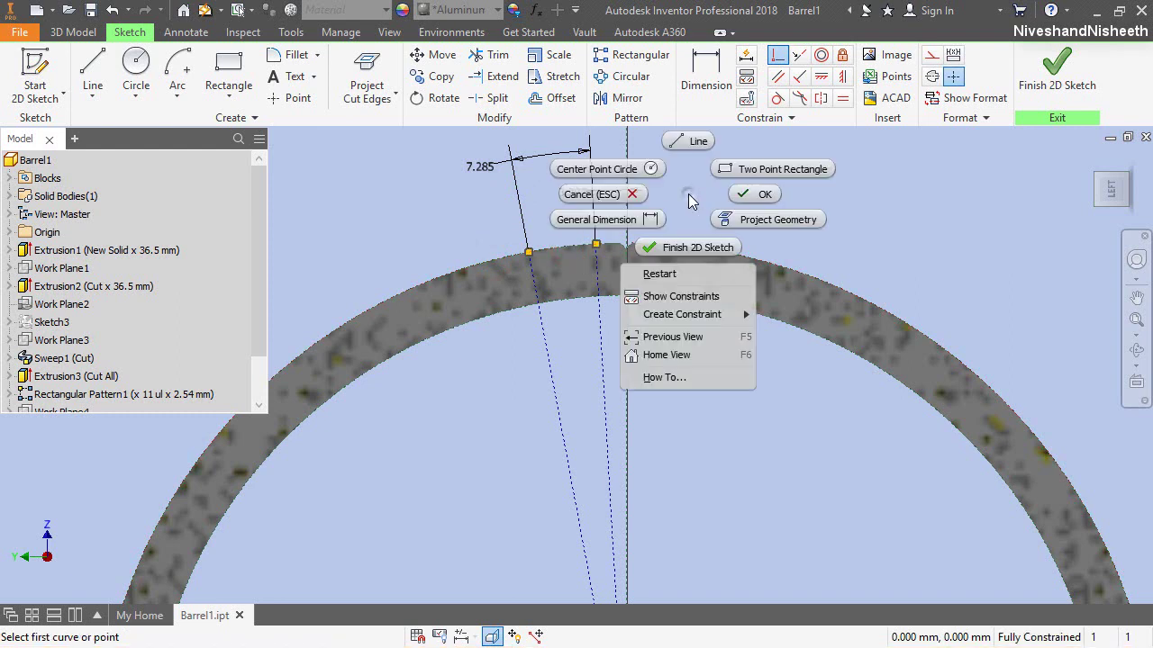
pyautogui.click(751, 195)
# Step: Draw a center-point arc about the barrel's center, just outside the outer circle and crossing both angled lines' directions
pyautogui.click(178, 72)
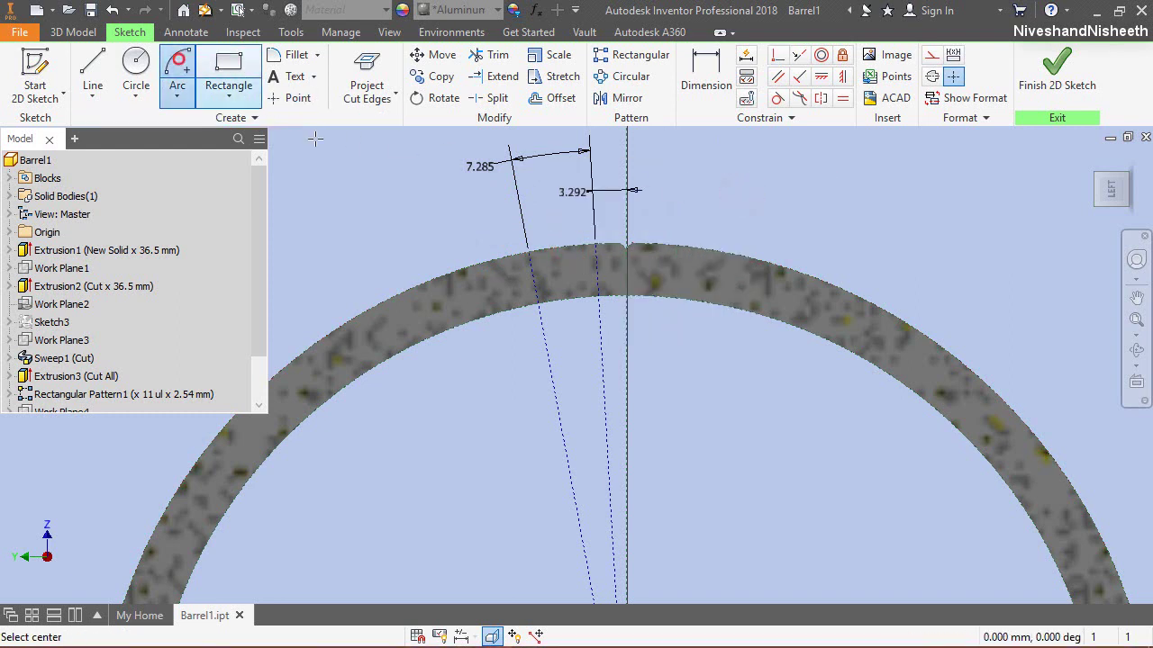
pyautogui.scroll(-3, 399, 165)
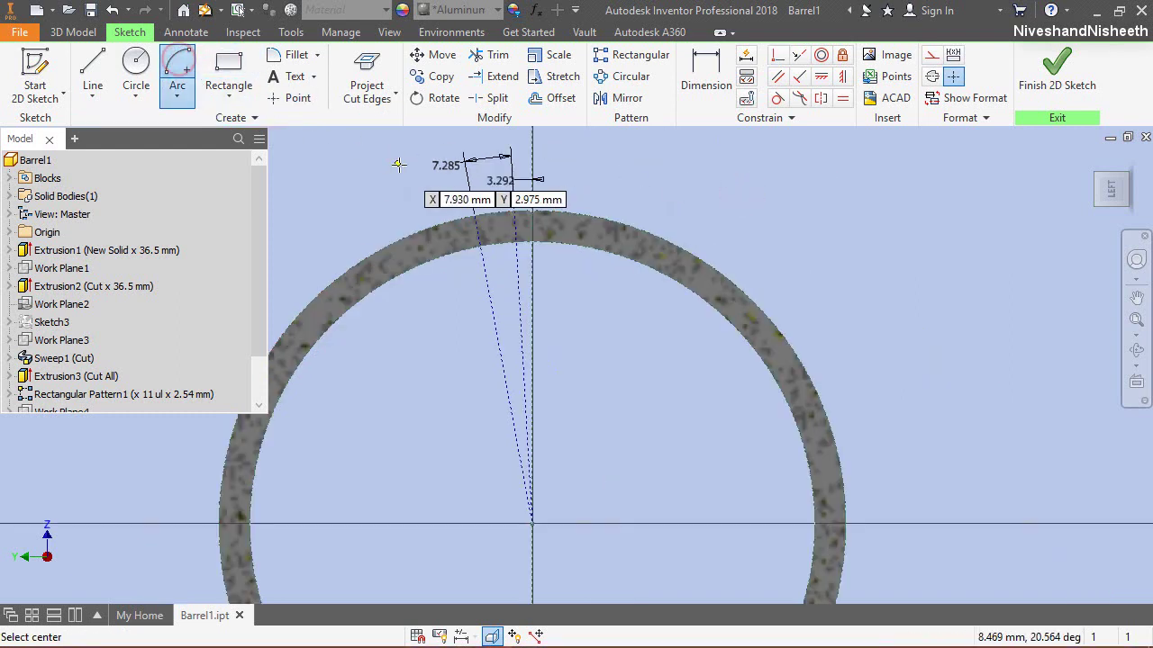
pyautogui.click(532, 524)
pyautogui.scroll(3, 522, 216)
pyautogui.scroll(-4, 505, 292)
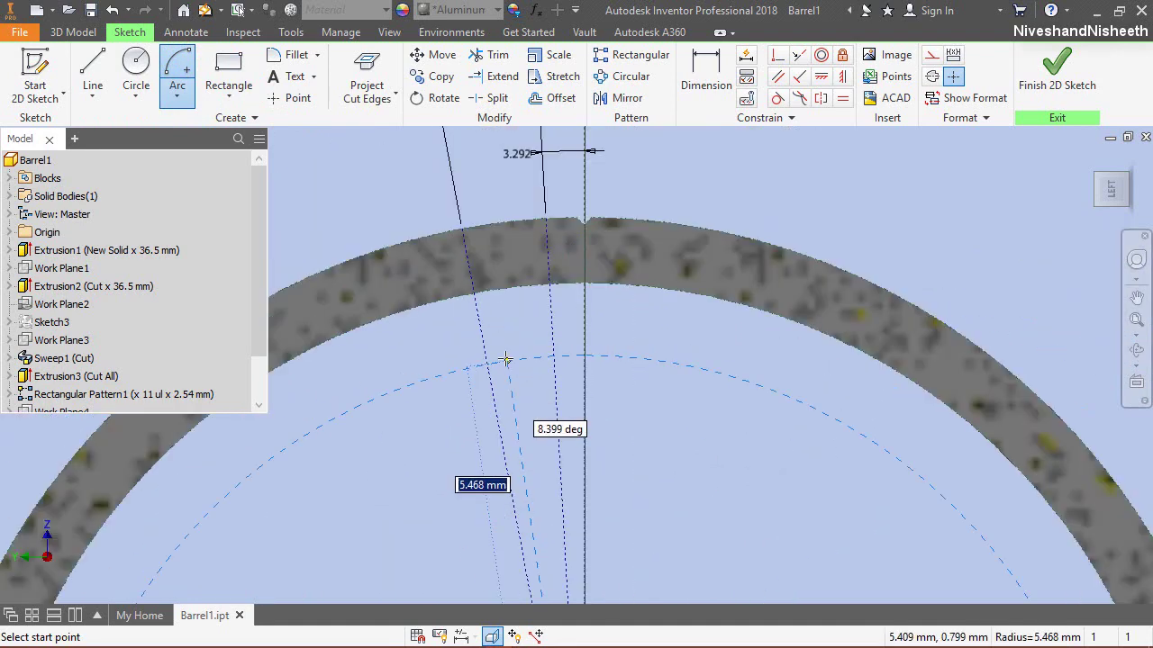
pyautogui.scroll(3, 491, 270)
pyautogui.scroll(-2, 423, 194)
pyautogui.click(412, 200)
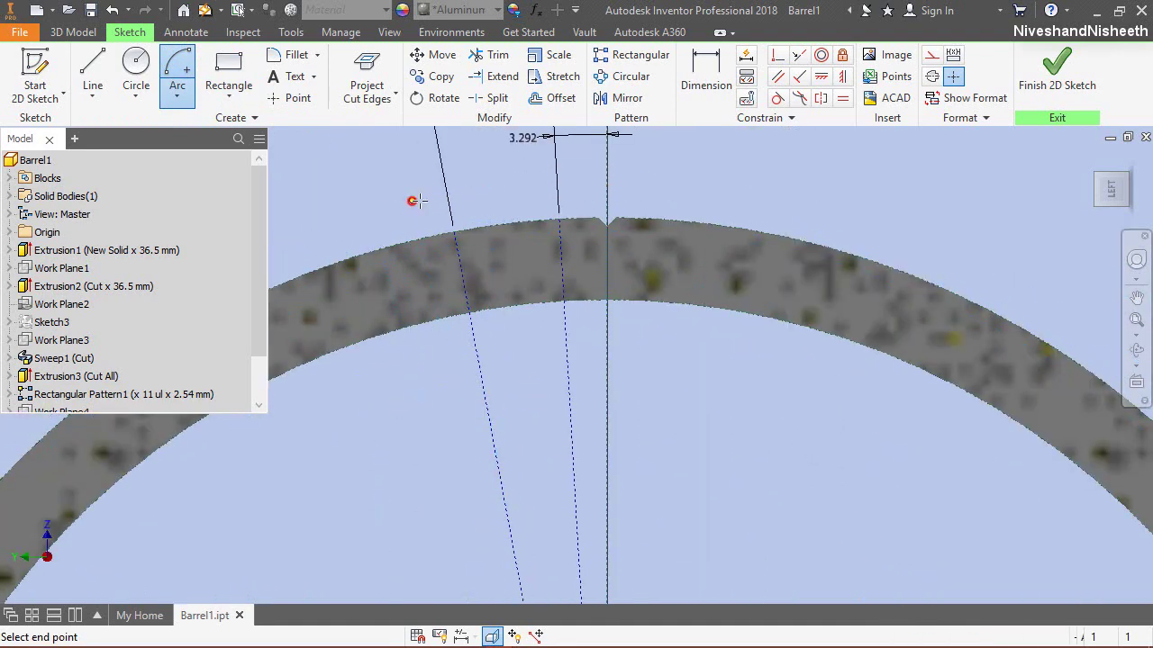
pyautogui.click(537, 185)
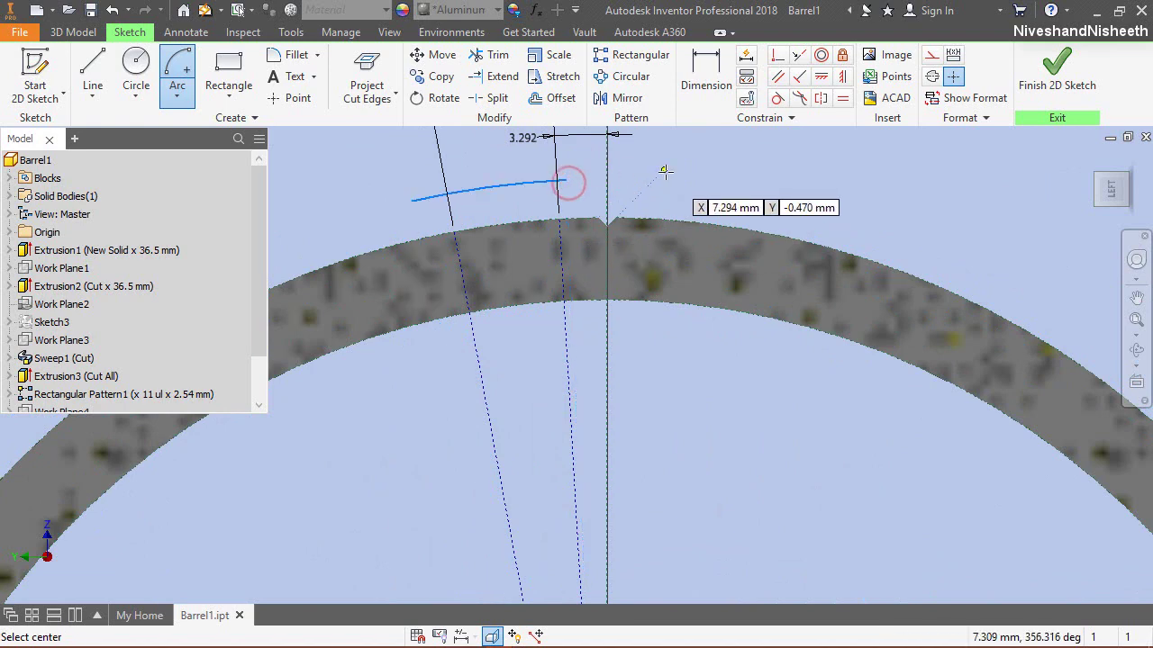
pyautogui.rightClick(663, 170)
pyautogui.click(733, 173)
# Step: Constrain the arc's two endpoints coincident with the nearer and farther angled construction lines
pyautogui.scroll(3, 501, 168)
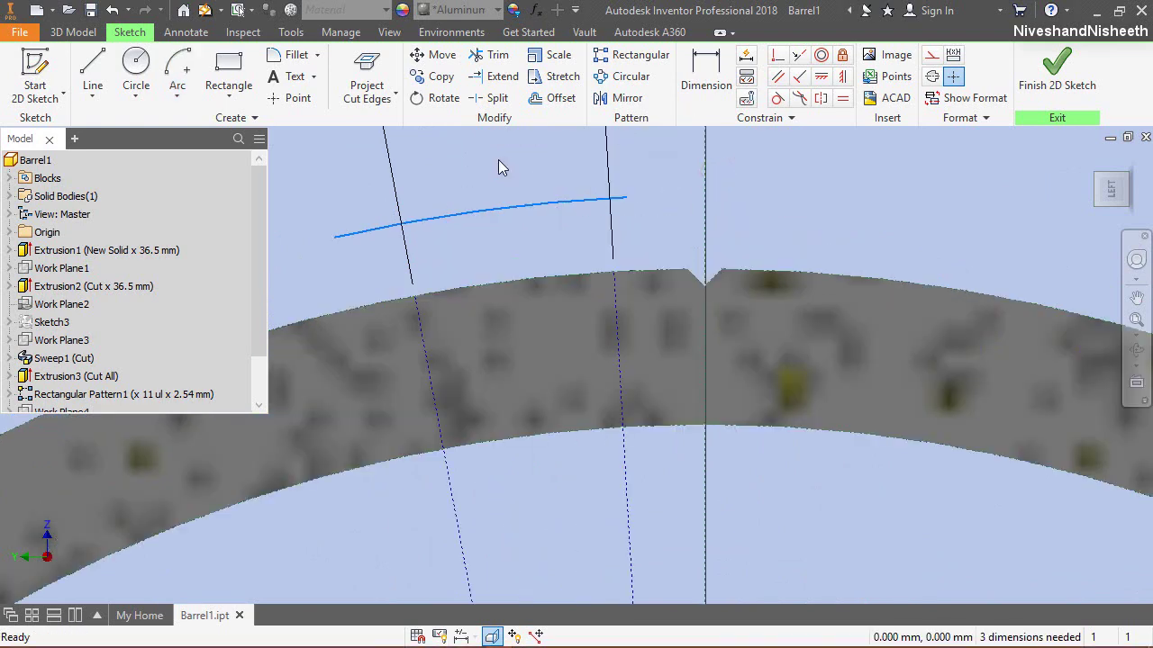
pyautogui.click(778, 55)
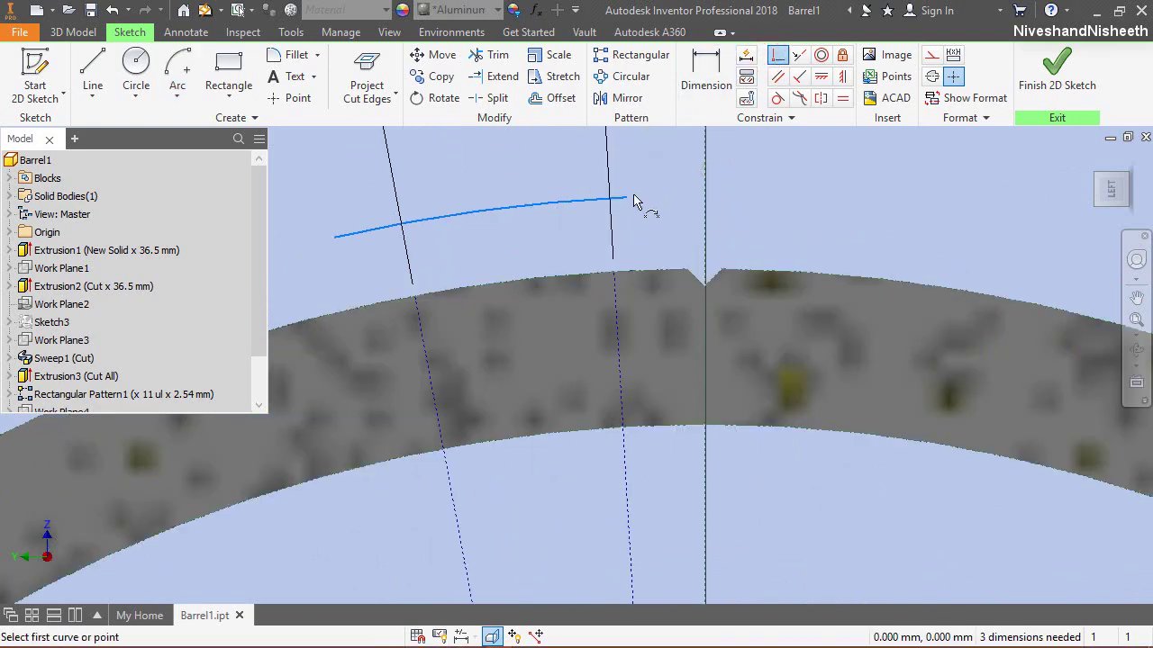
pyautogui.click(626, 199)
pyautogui.click(617, 322)
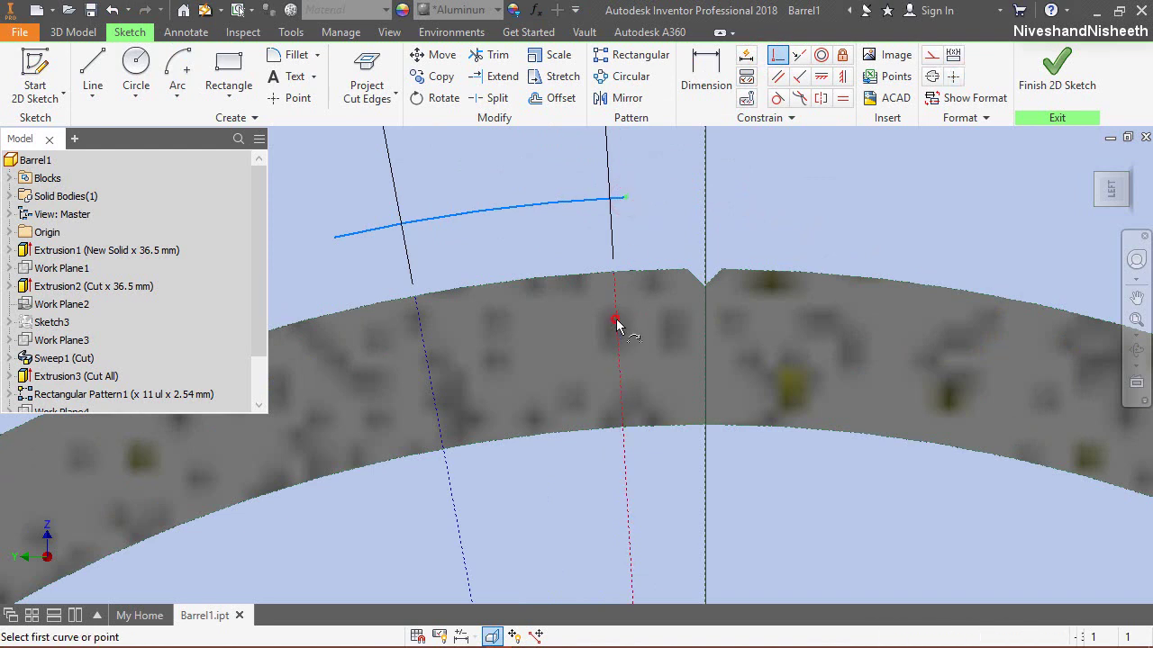
pyautogui.click(335, 237)
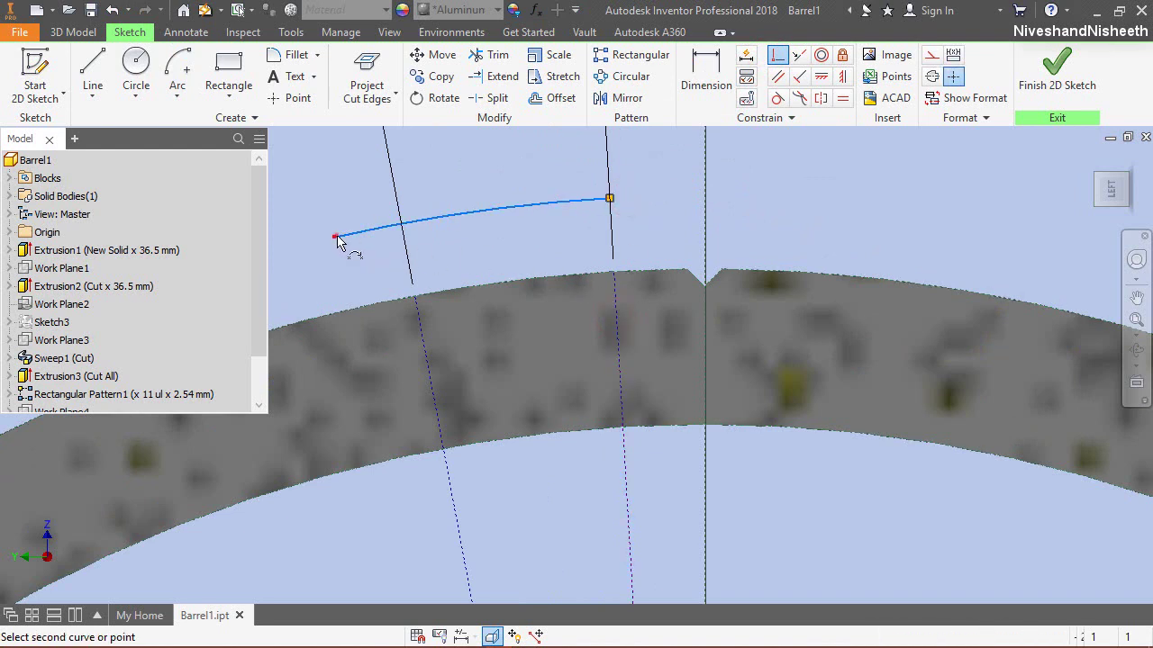
pyautogui.click(429, 393)
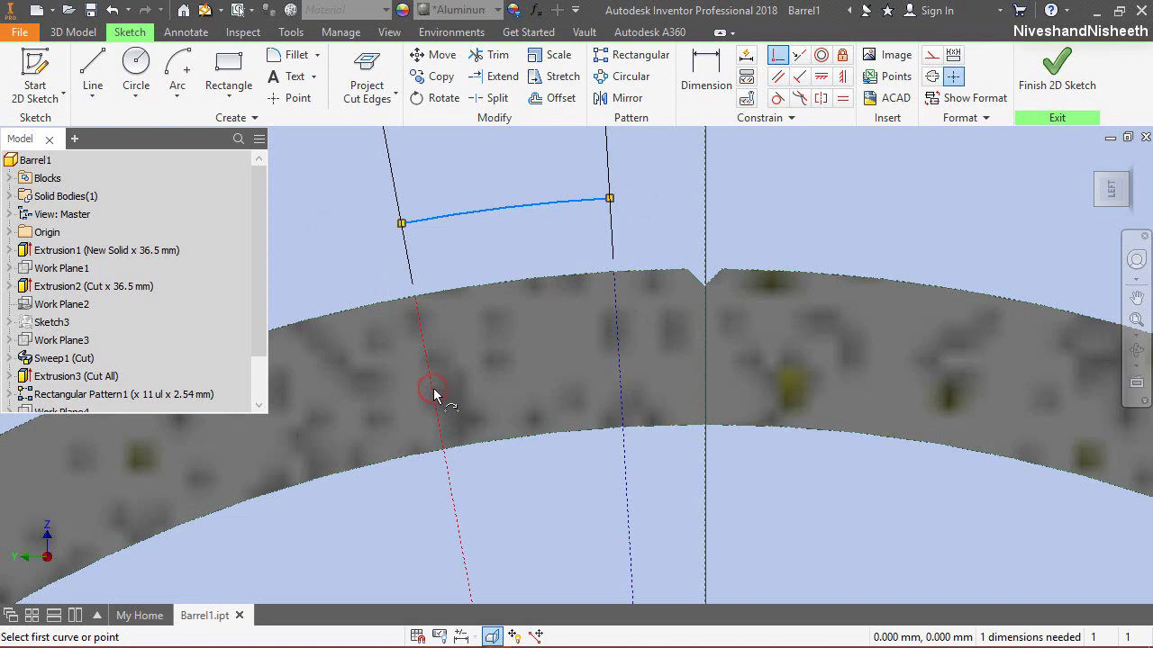
# Step: Make the arc's end coincident with the farther construction line's endpoint on the outer circle and finish the sketch
pyautogui.click(401, 224)
pyautogui.click(414, 297)
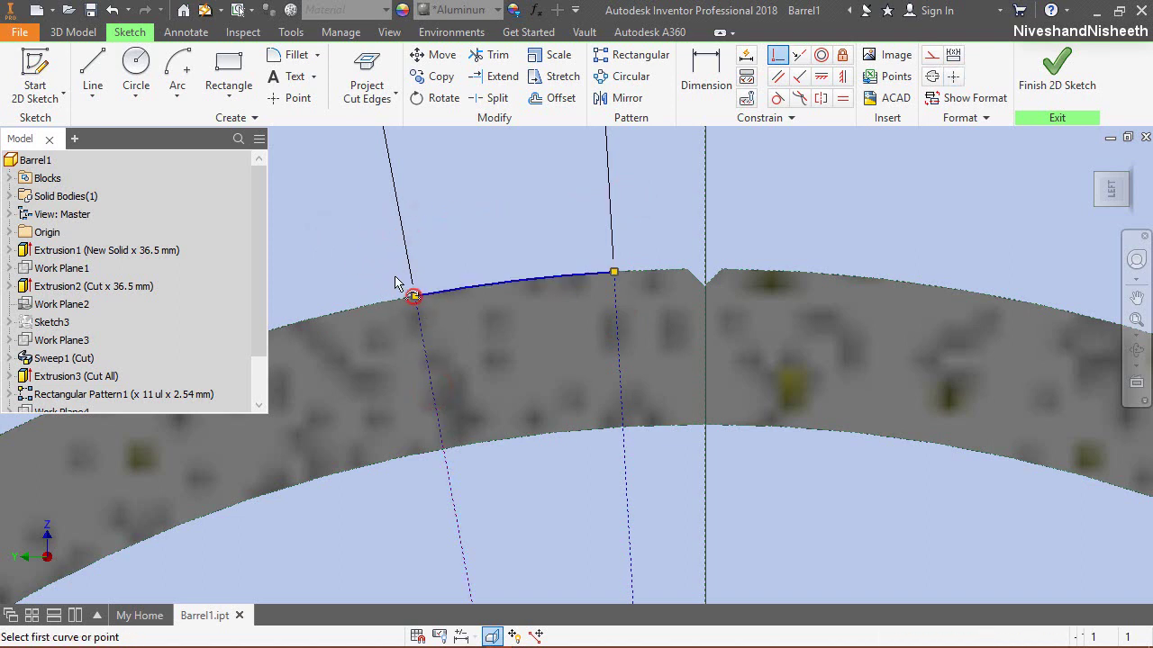
pyautogui.rightClick(482, 213)
pyautogui.click(538, 214)
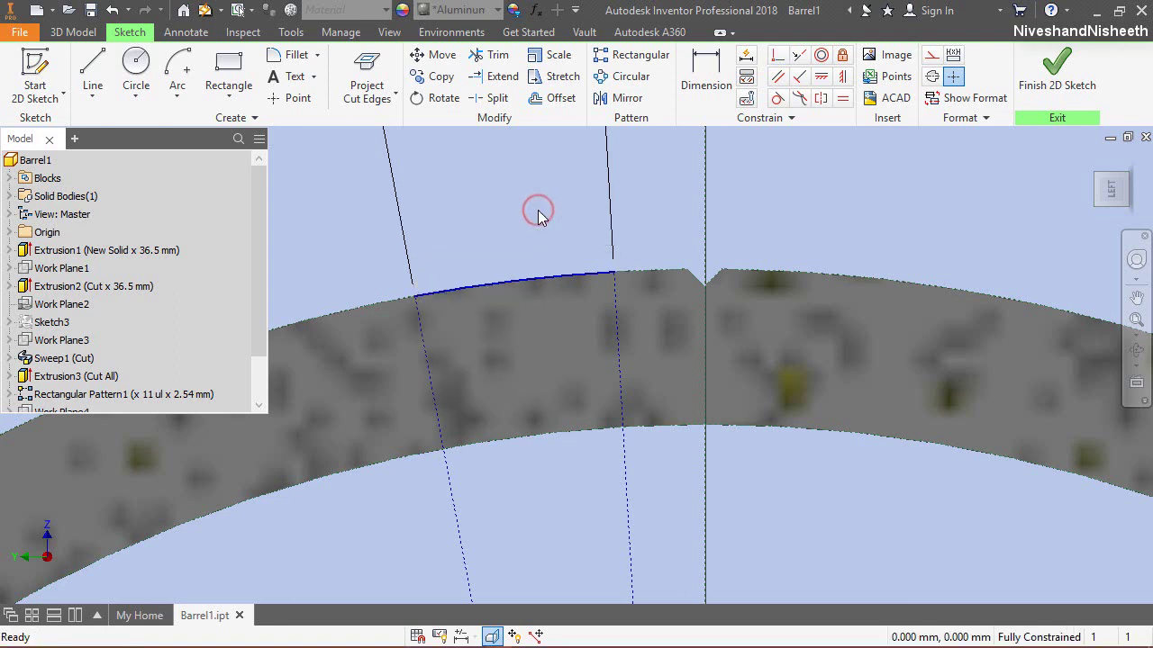
pyautogui.click(1055, 70)
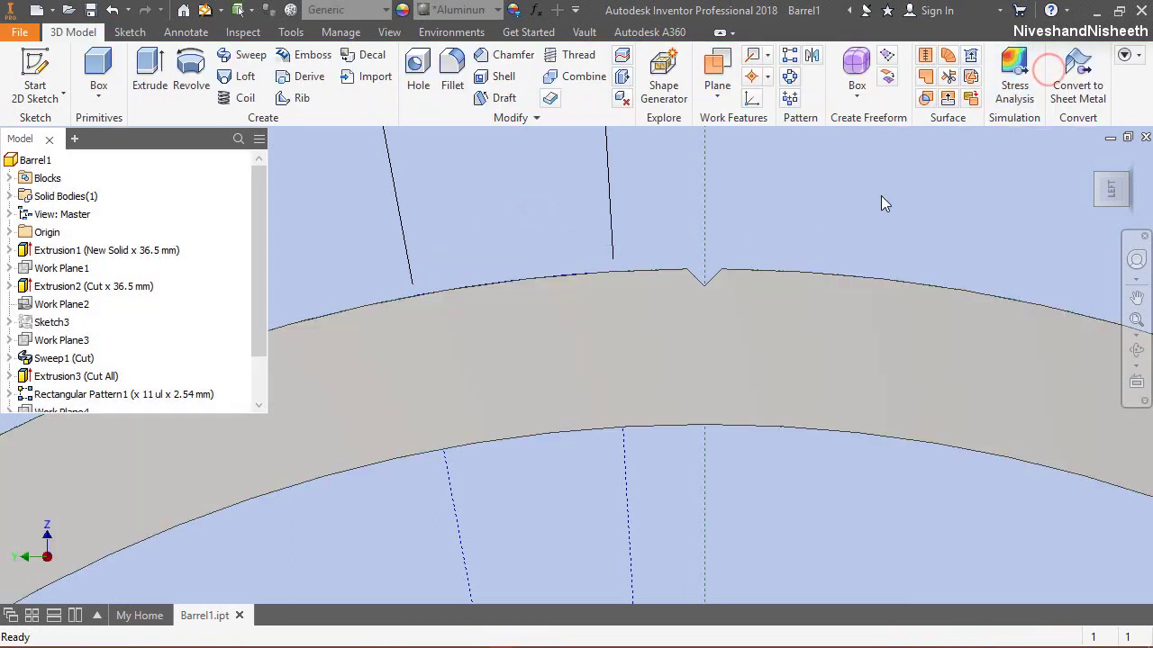
# Step: Start a new sketch on Work Plane3 and slice the barrel's graphics at the sketch plane
pyautogui.click(1090, 162)
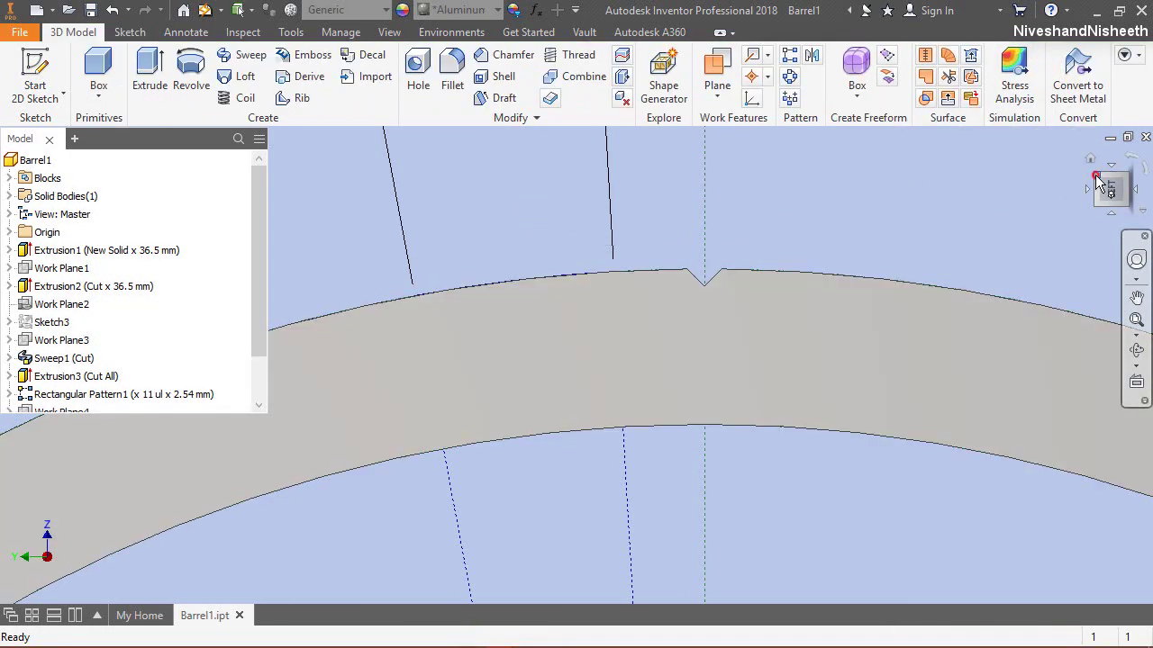
pyautogui.scroll(5, 716, 398)
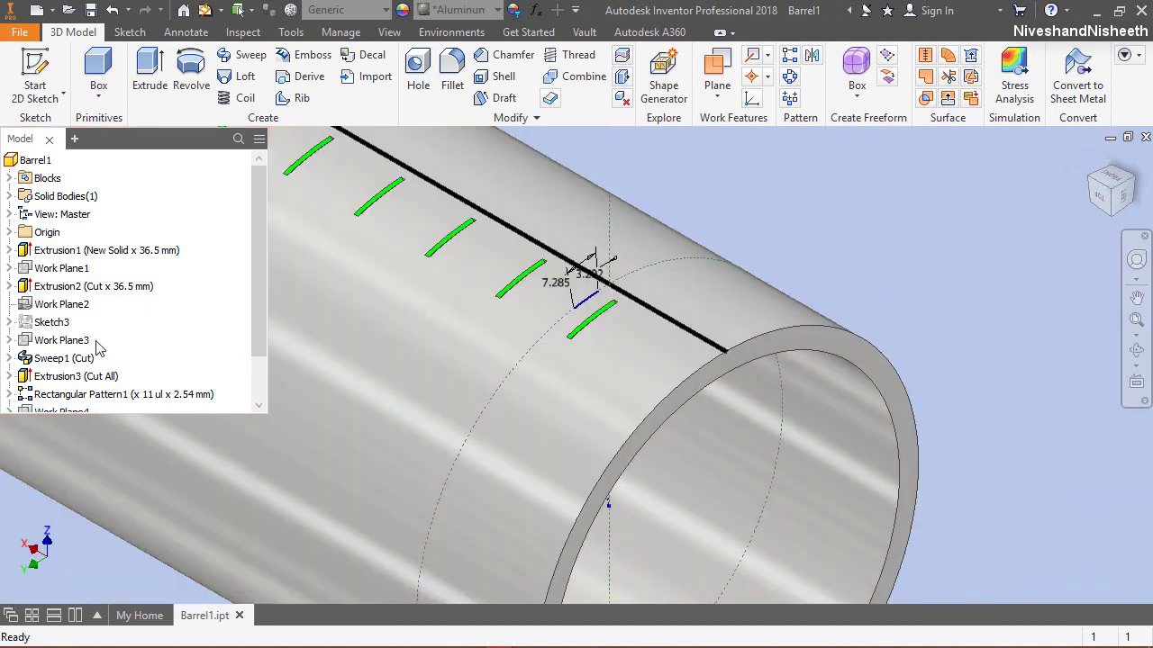
pyautogui.click(81, 340)
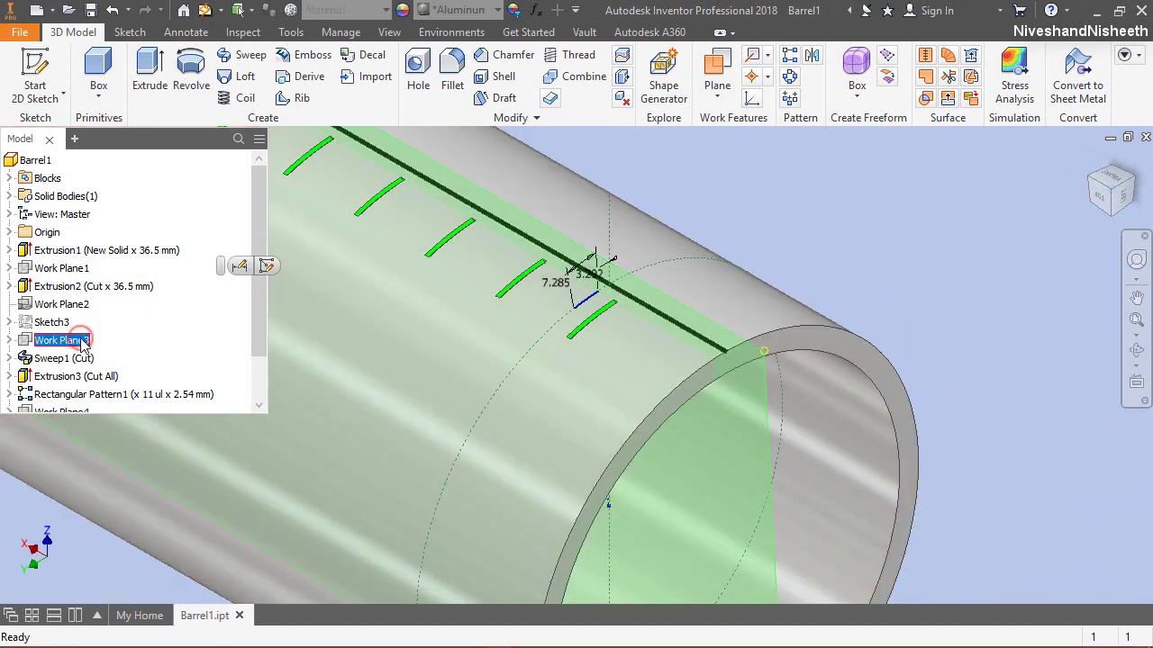
pyautogui.rightClick(83, 343)
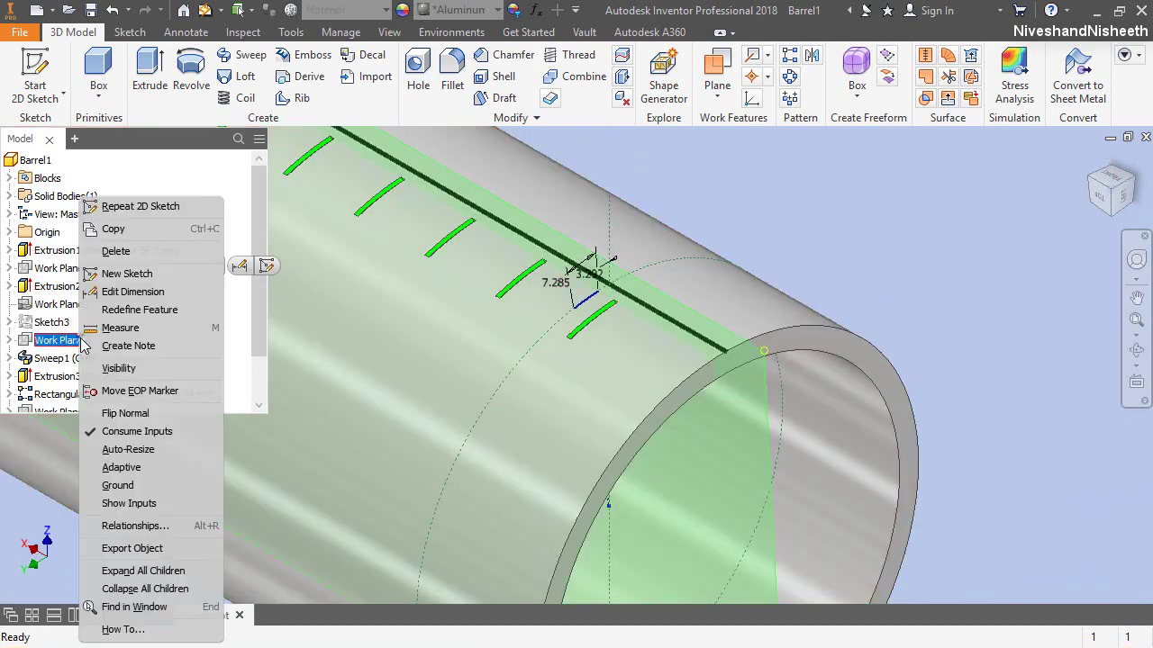
pyautogui.click(127, 273)
pyautogui.scroll(-2, 552, 294)
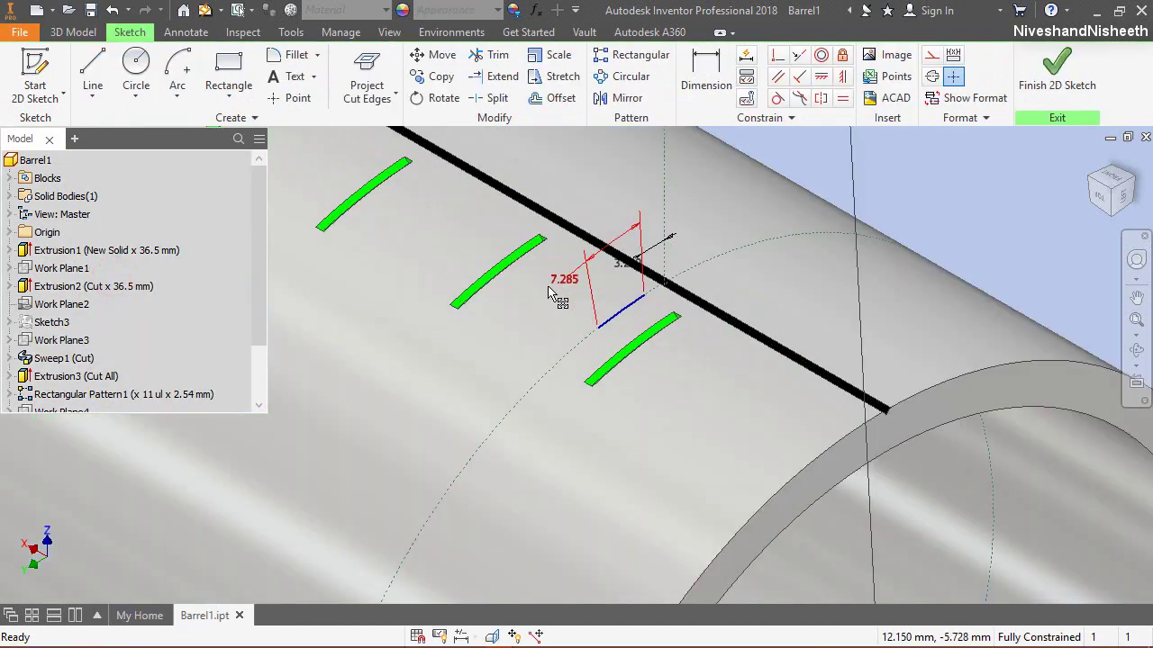
pyautogui.click(492, 636)
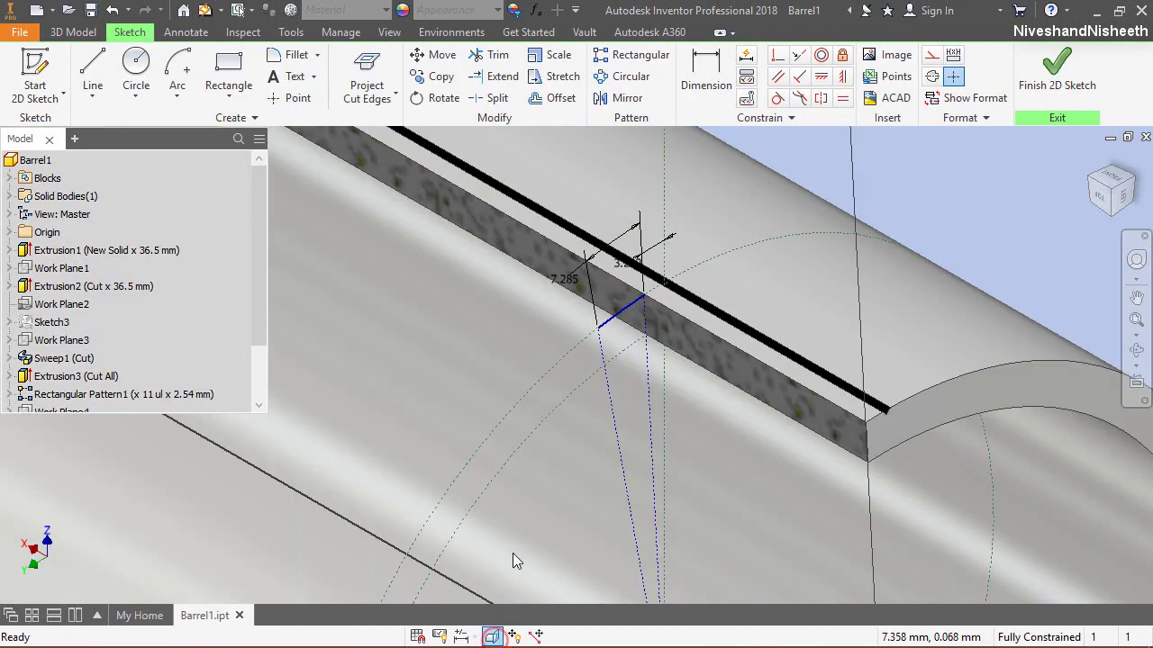
pyautogui.scroll(-3, 631, 288)
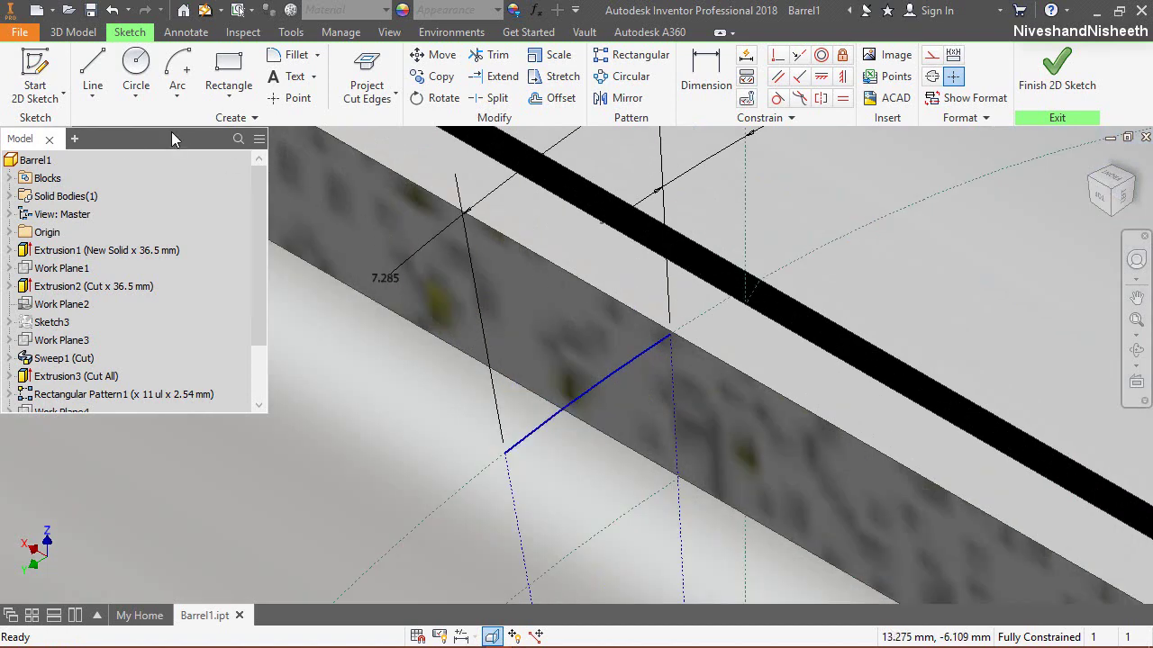
# Step: Place one instance of the triangular Block1 in the sketch, close to the arc's end nearest the datum groove
pyautogui.click(10, 179)
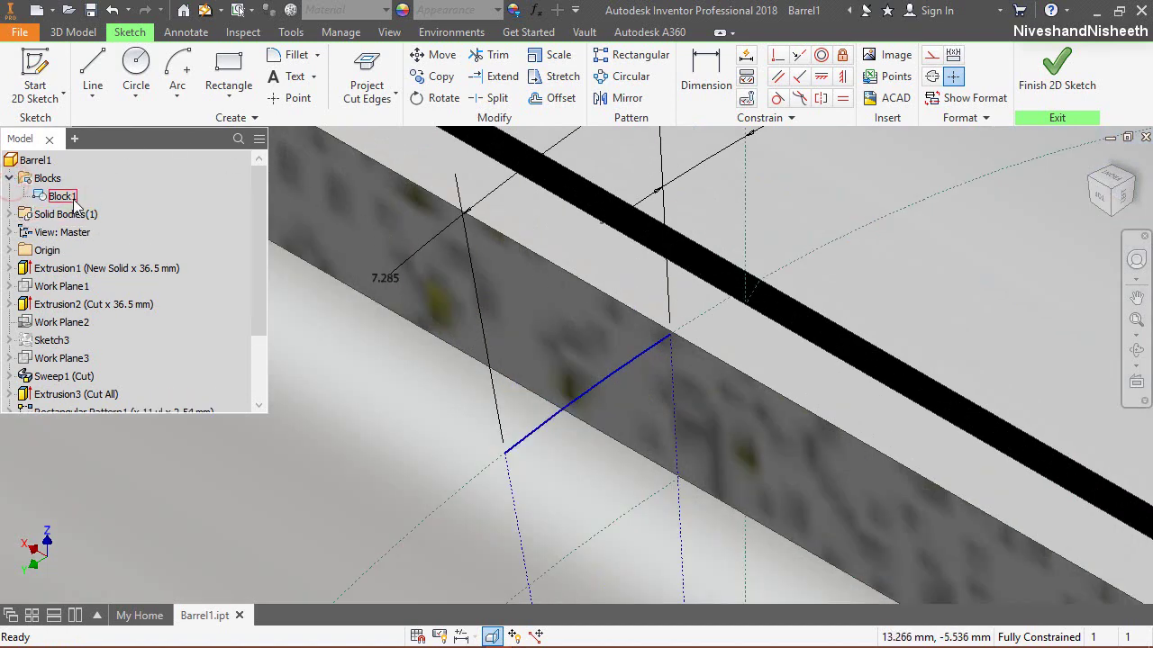
pyautogui.rightClick(68, 197)
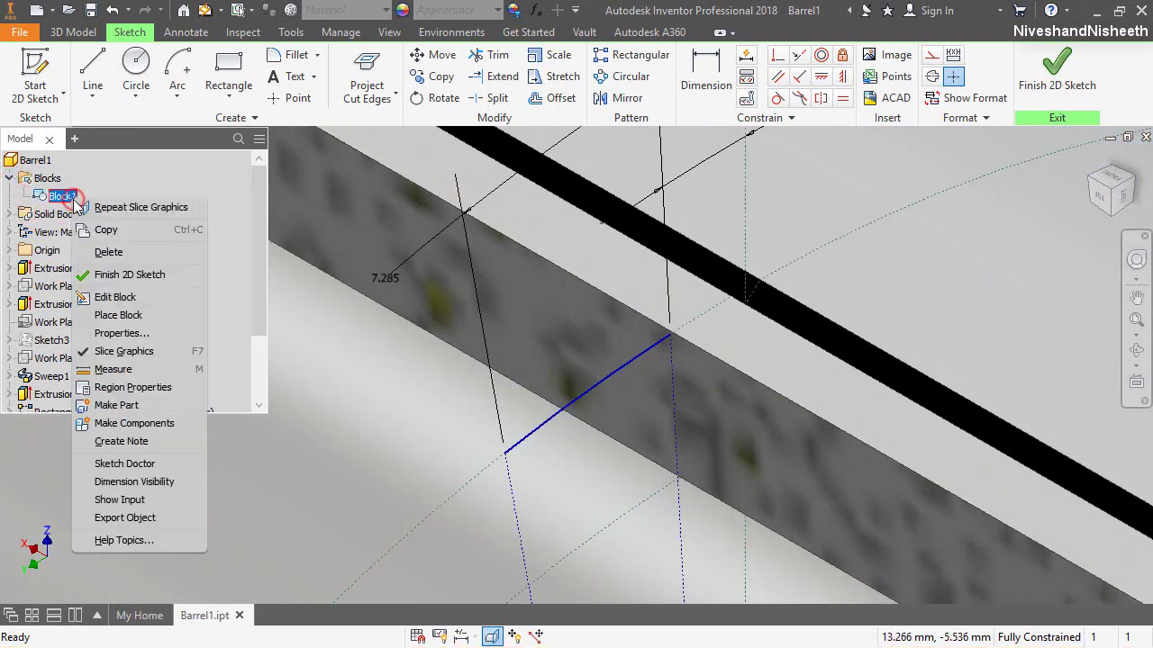
pyautogui.click(137, 317)
pyautogui.scroll(-5, 657, 336)
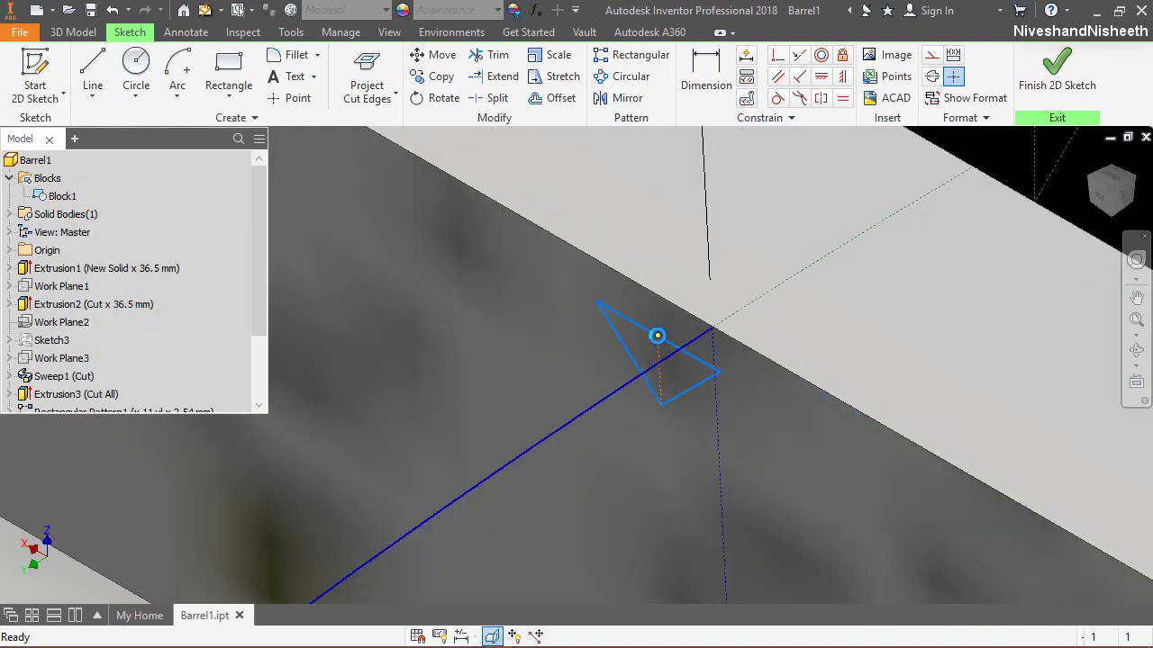
pyautogui.click(638, 316)
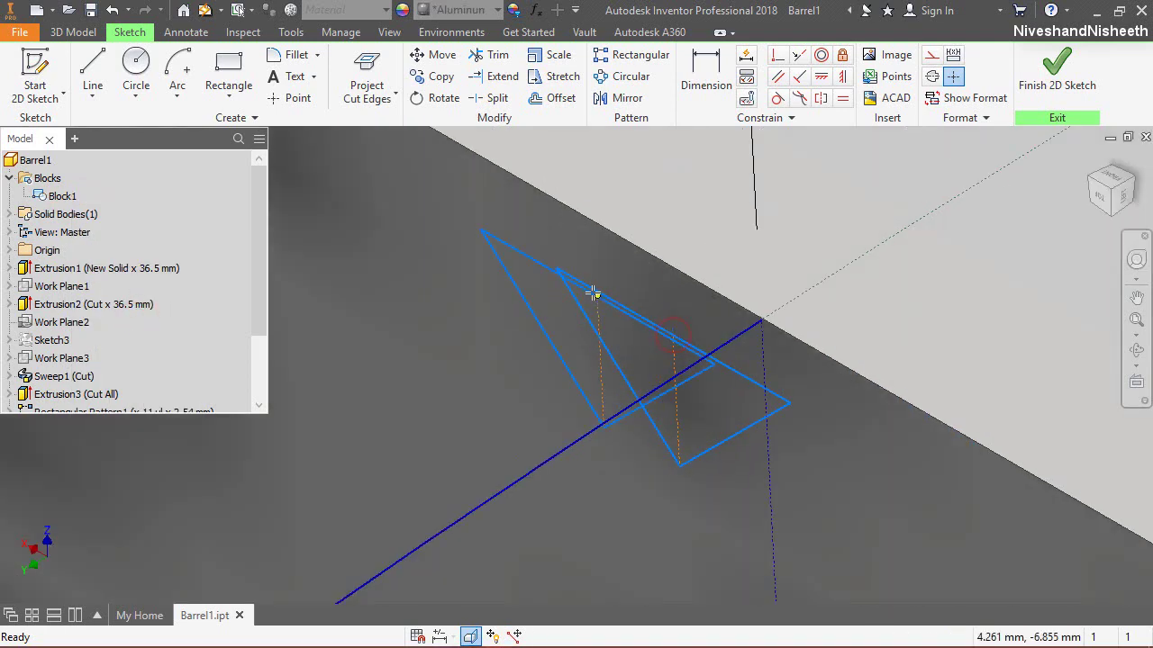
pyautogui.rightClick(592, 291)
pyautogui.click(653, 291)
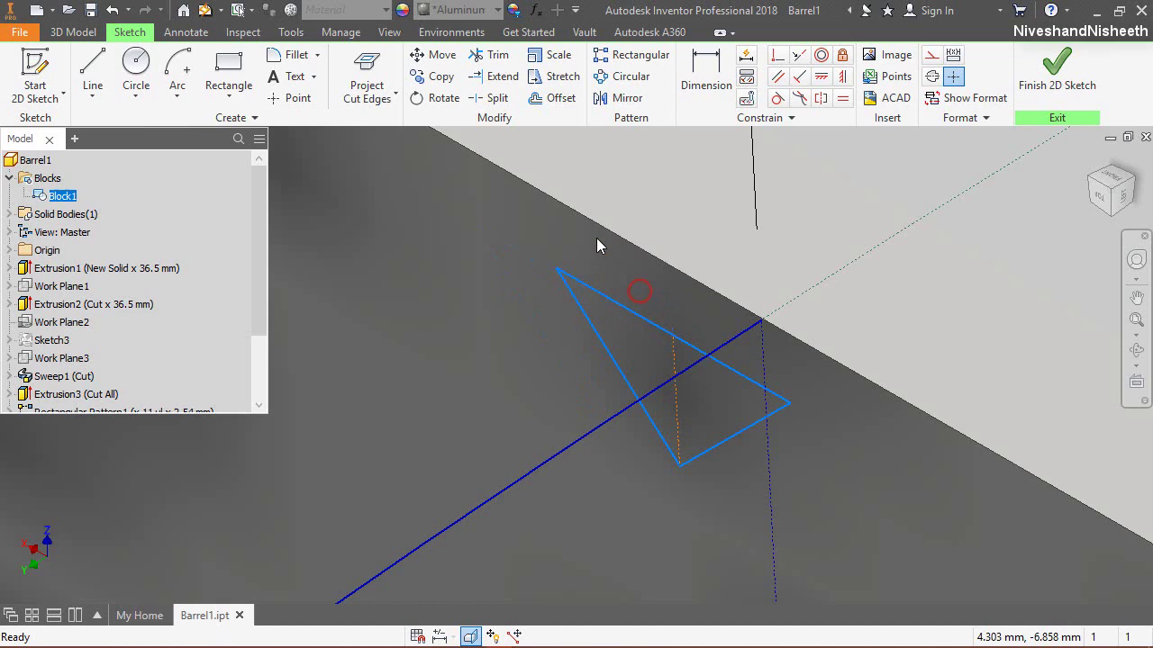
# Step: Project the arc's endpoint nearest the datum groove into the sketch
pyautogui.click(388, 96)
pyautogui.click(373, 123)
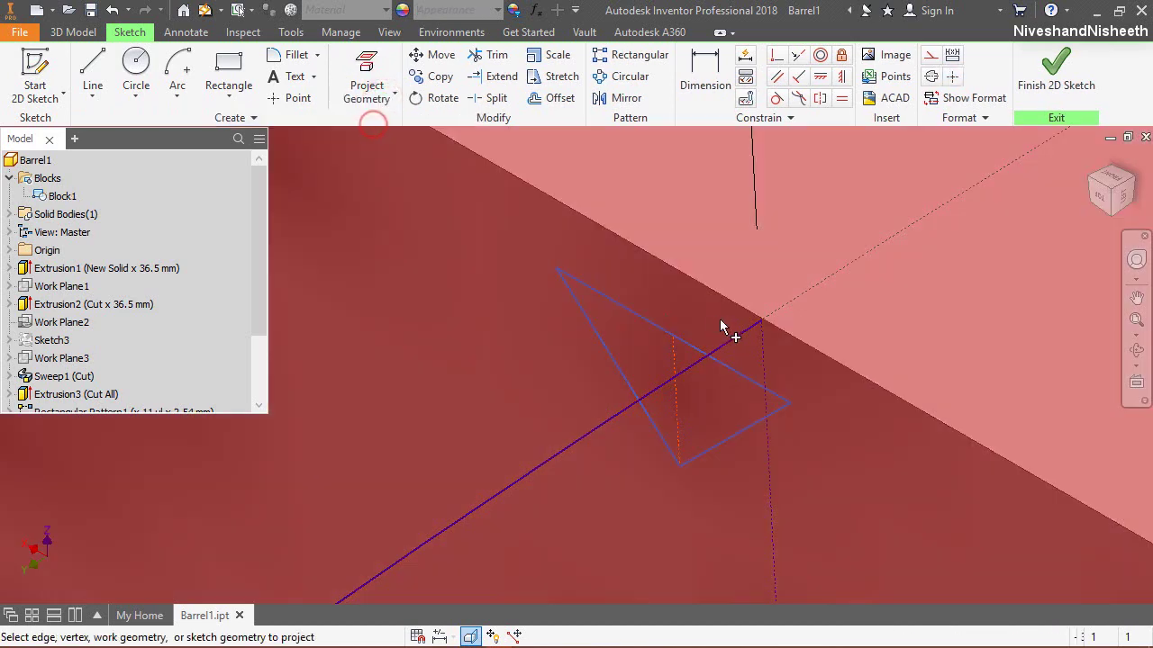
pyautogui.scroll(-3, 724, 322)
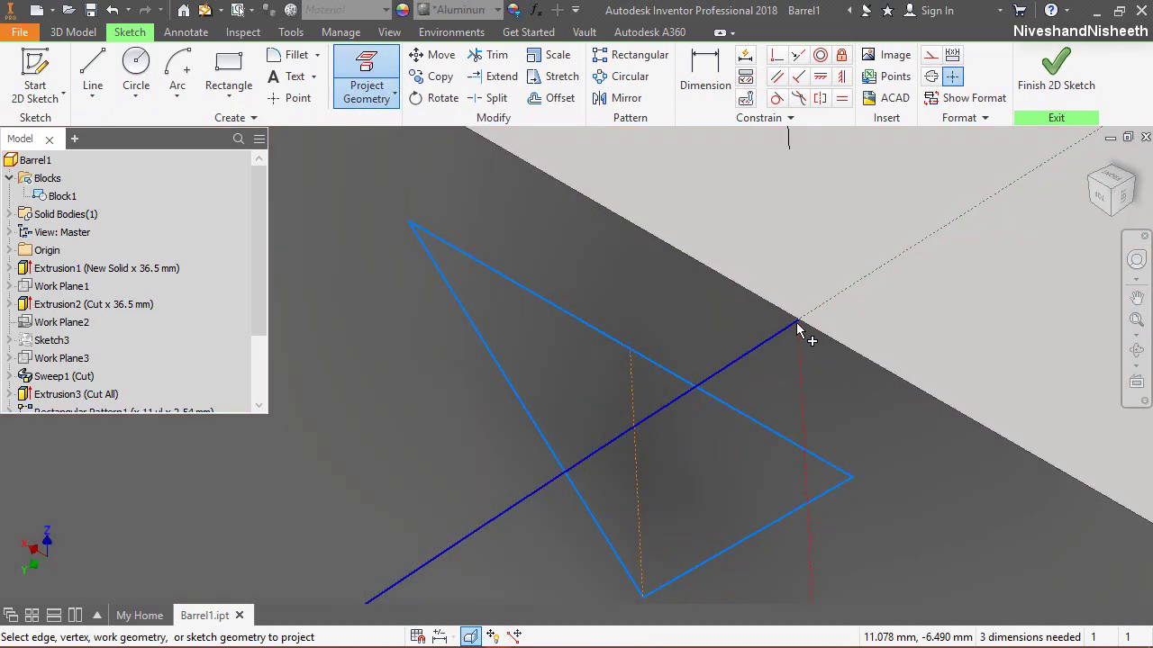
pyautogui.press('Escape')
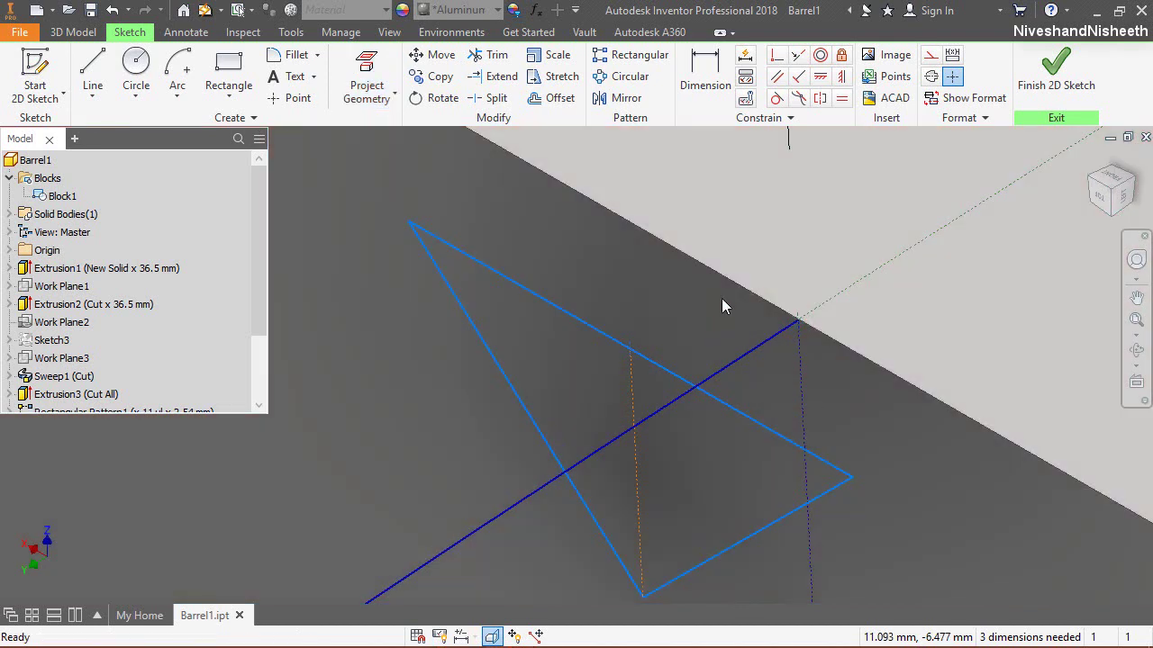
# Step: Make the midpoint of the triangular block's upper edge coincident with the projected arc endpoint
pyautogui.click(776, 55)
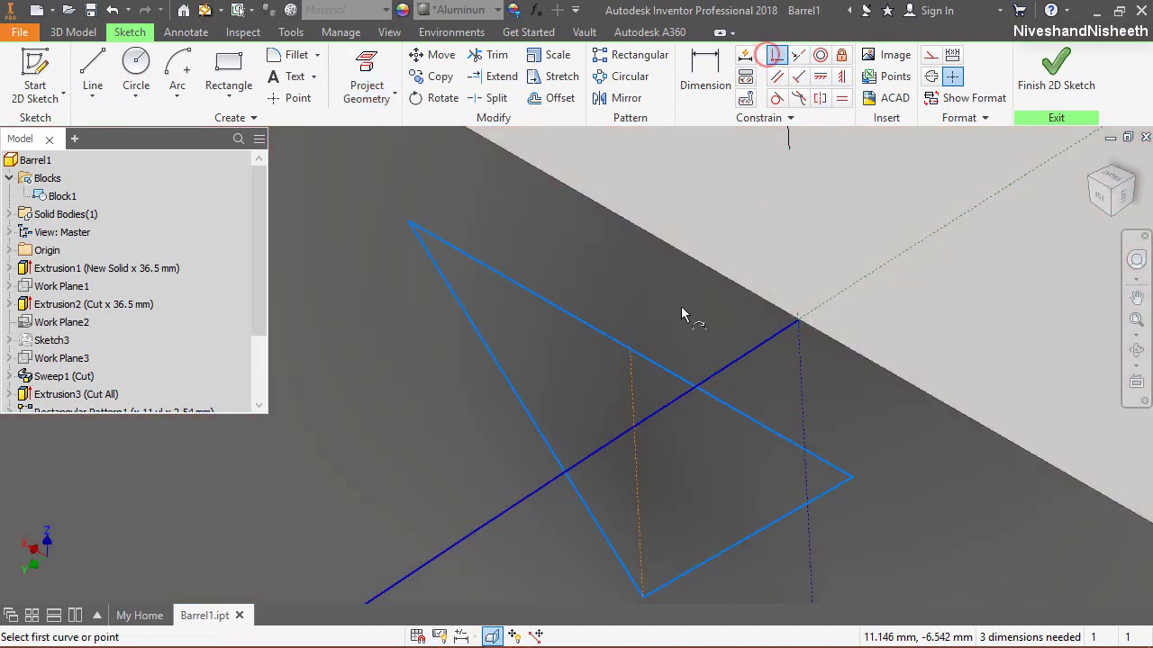
pyautogui.click(632, 349)
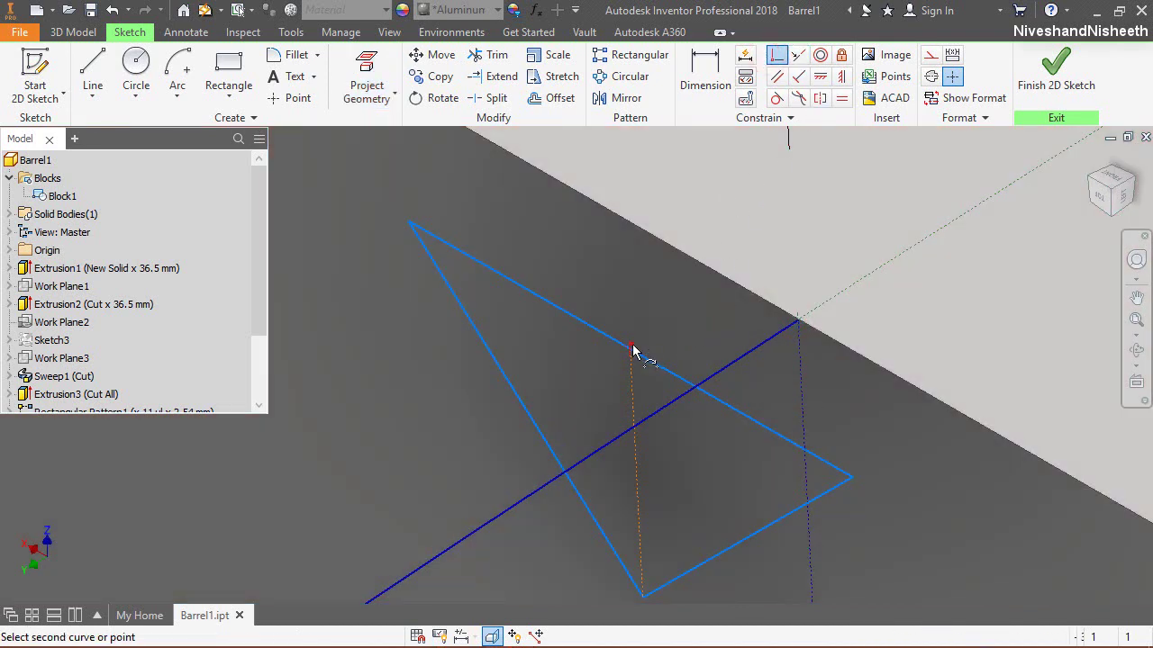
pyautogui.click(796, 319)
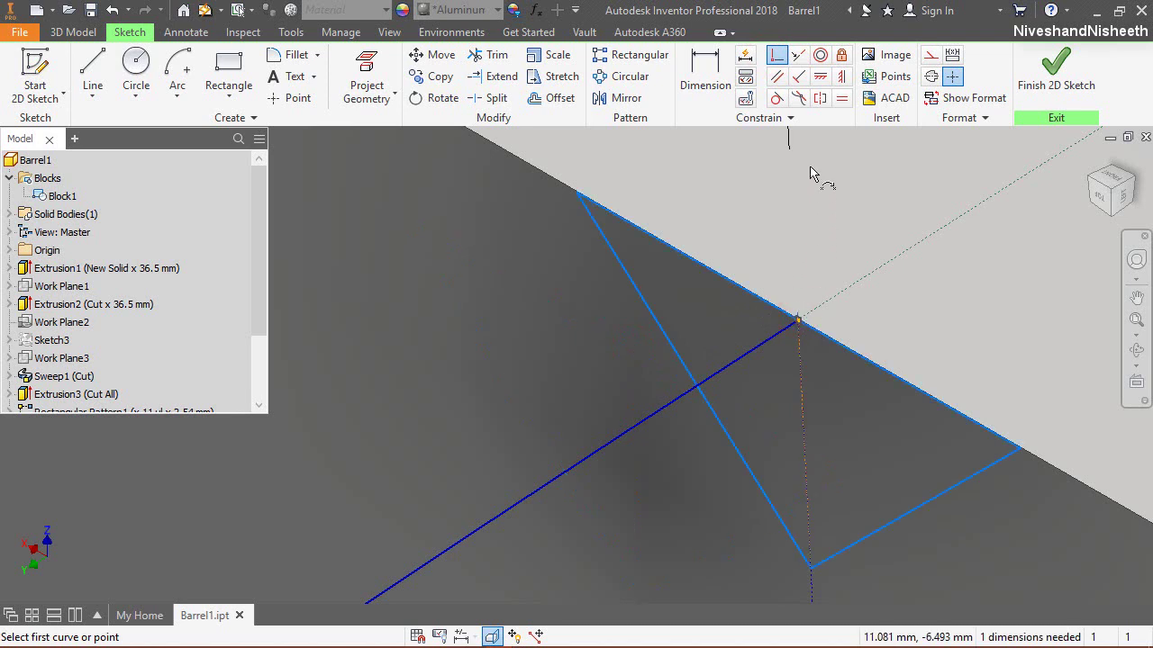
# Step: Constrain the triangular block's upper edge to be horizontal and finish the sketch
pyautogui.click(819, 75)
pyautogui.click(763, 297)
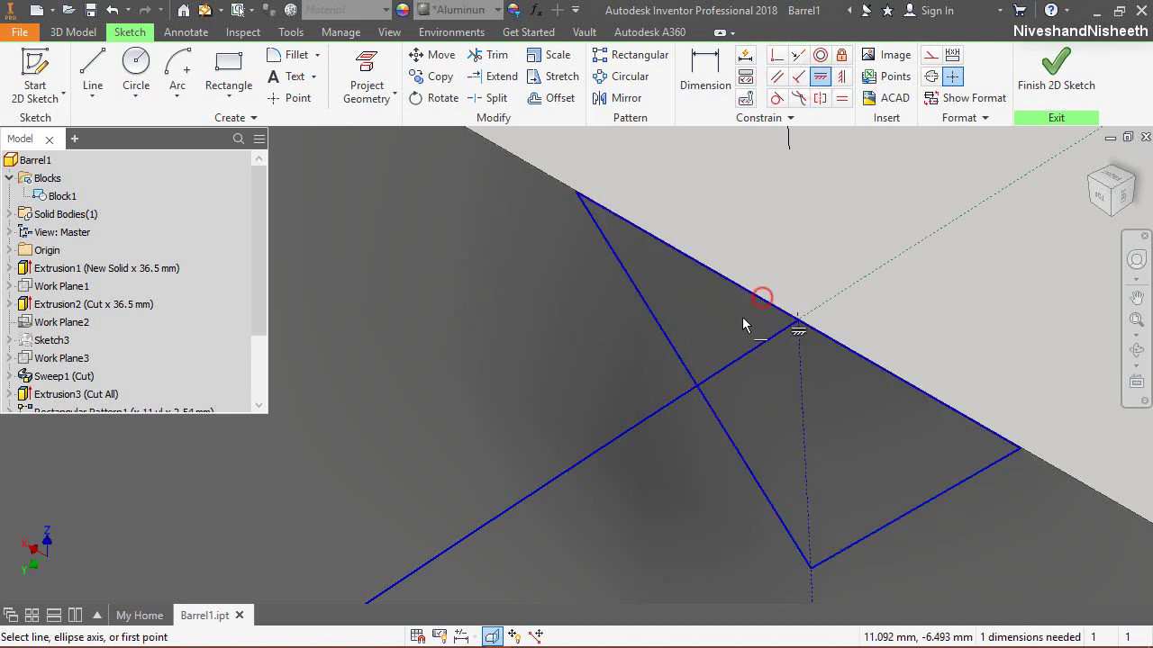
pyautogui.rightClick(629, 327)
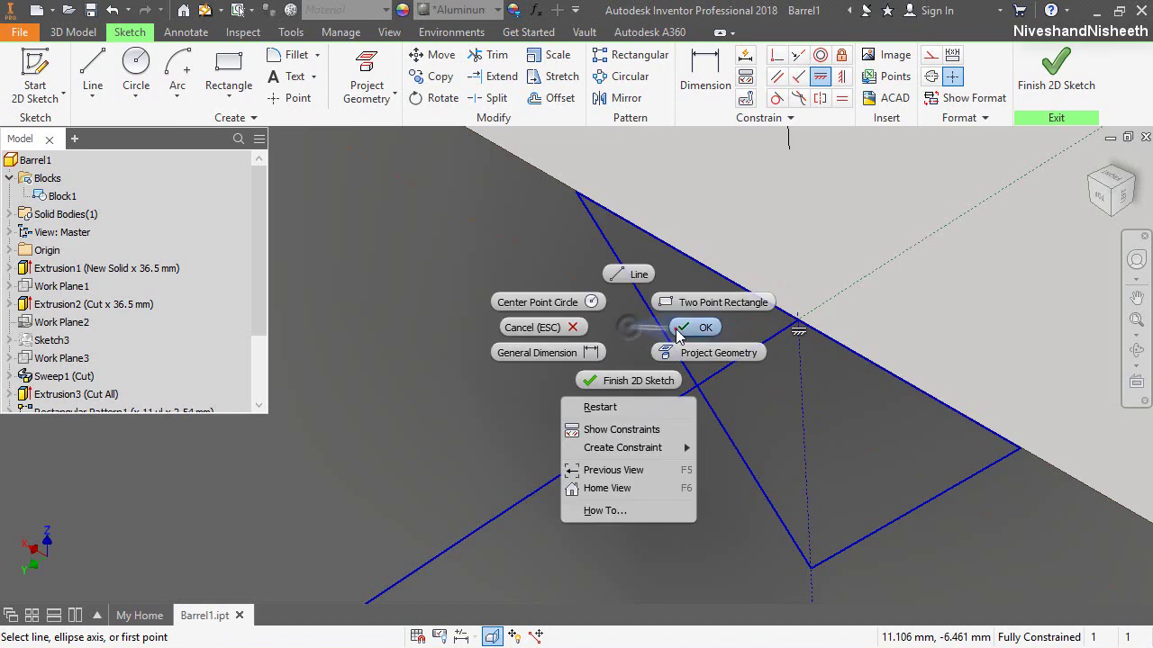
pyautogui.click(1056, 72)
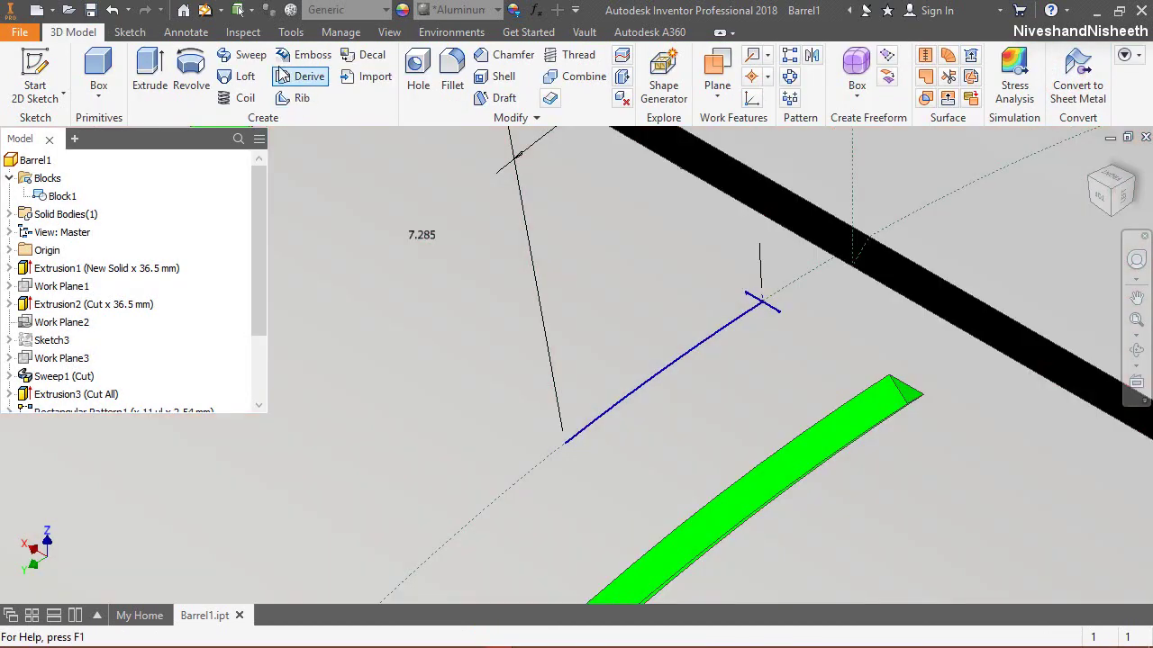
# Step: Sweep the triangular profile along the short arc as a cut, with path orientation and zero taper and twist
pyautogui.click(243, 54)
pyautogui.moveTo(796, 146); pyautogui.dragTo(240, 177)
pyautogui.click(289, 256)
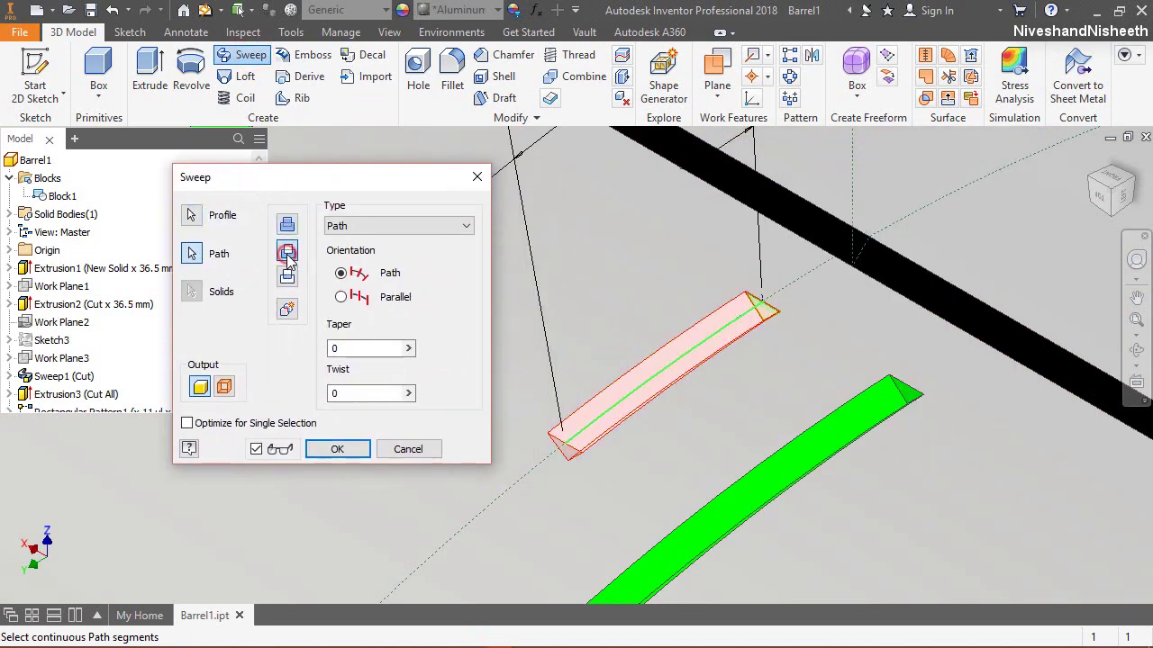
pyautogui.click(338, 449)
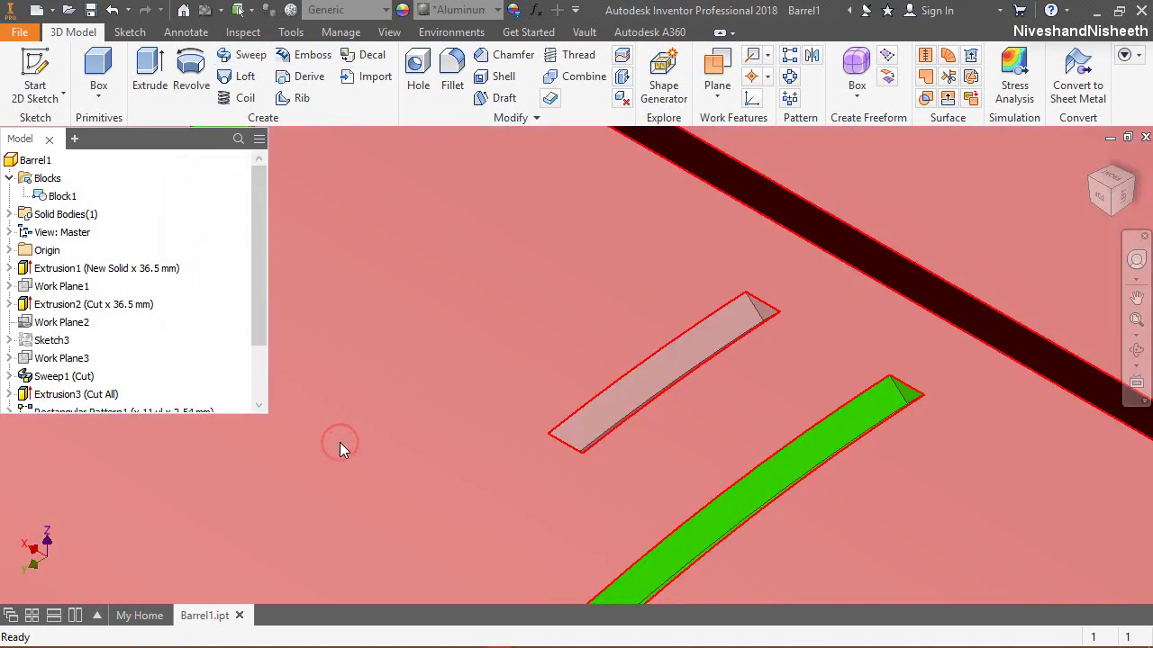
# Step: Apply a glossy black appearance to the short minor graduation mark, Sweep2
pyautogui.scroll(-5, 568, 414)
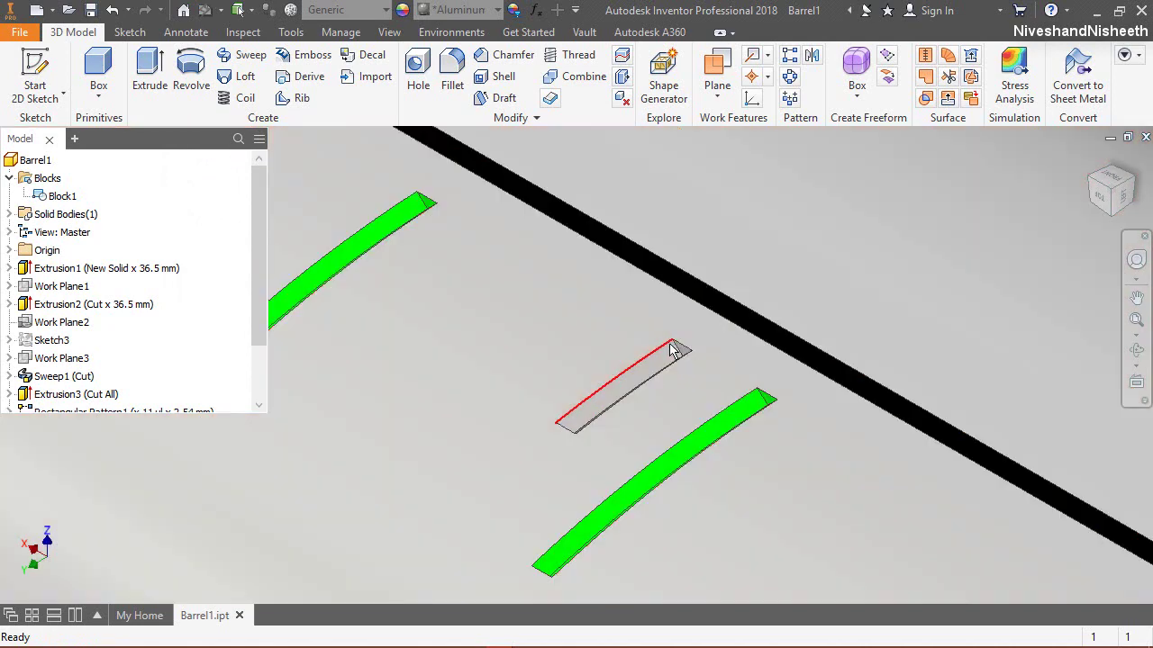
pyautogui.scroll(-2, 261, 281)
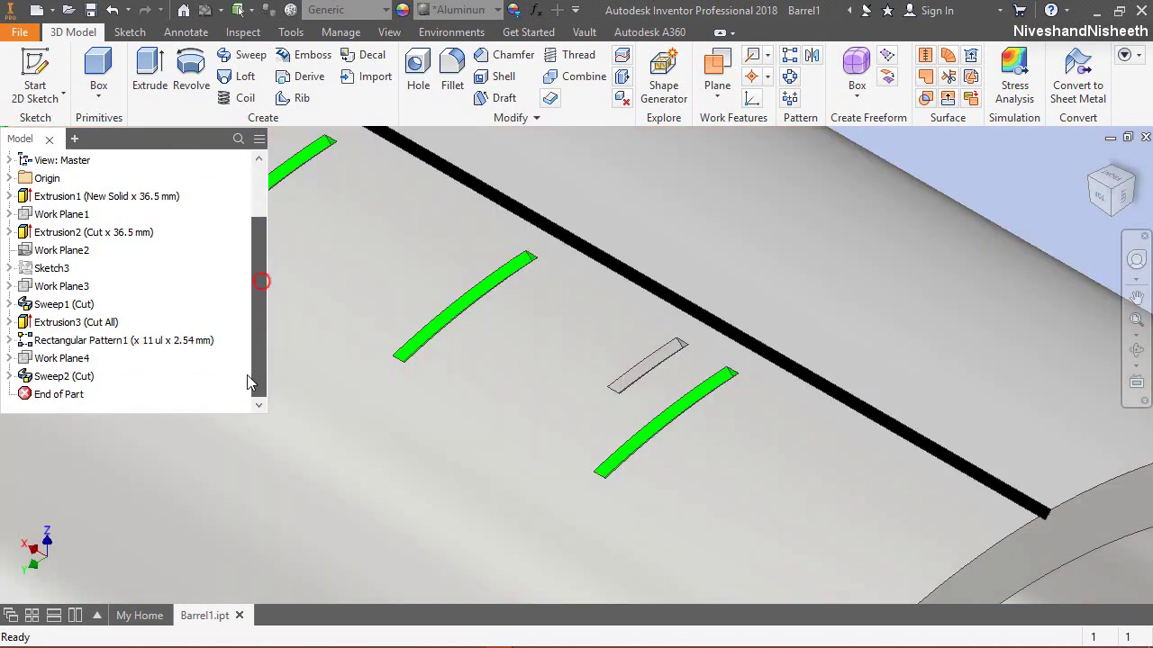
pyautogui.click(65, 376)
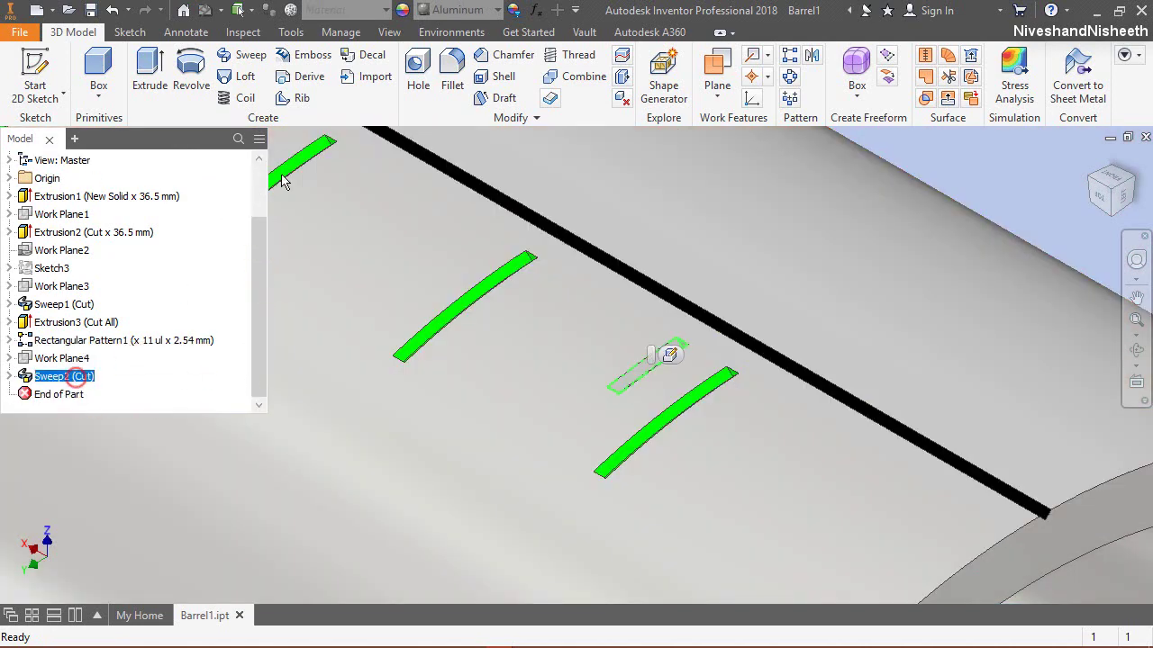
pyautogui.click(430, 9)
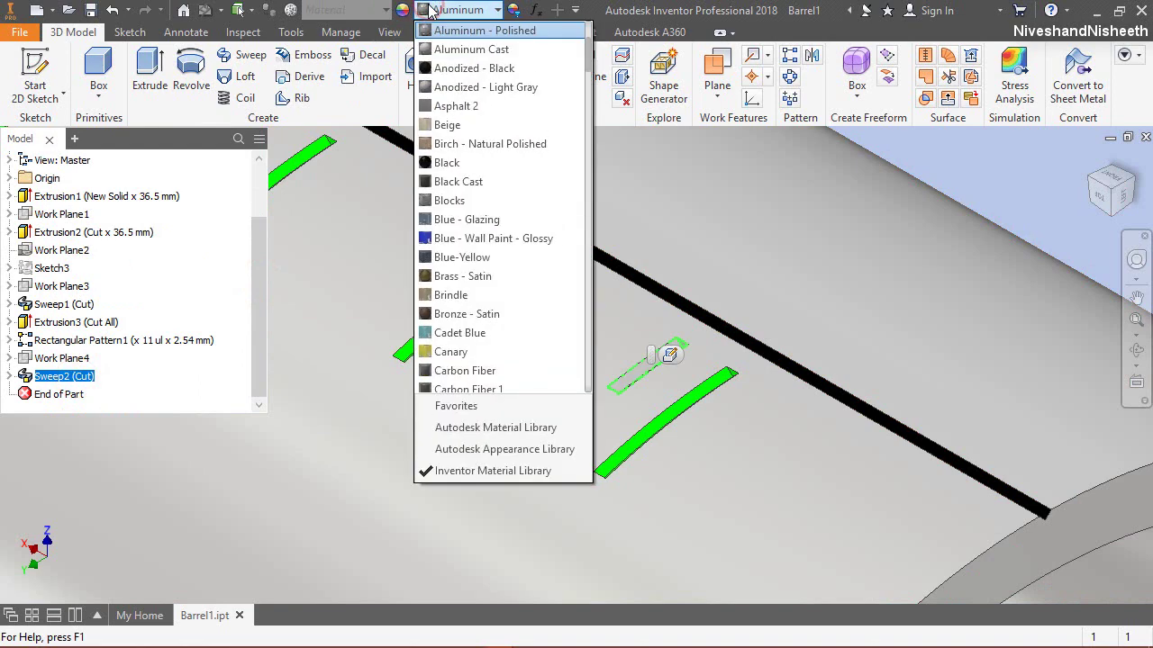
pyautogui.click(450, 163)
pyautogui.press('Escape')
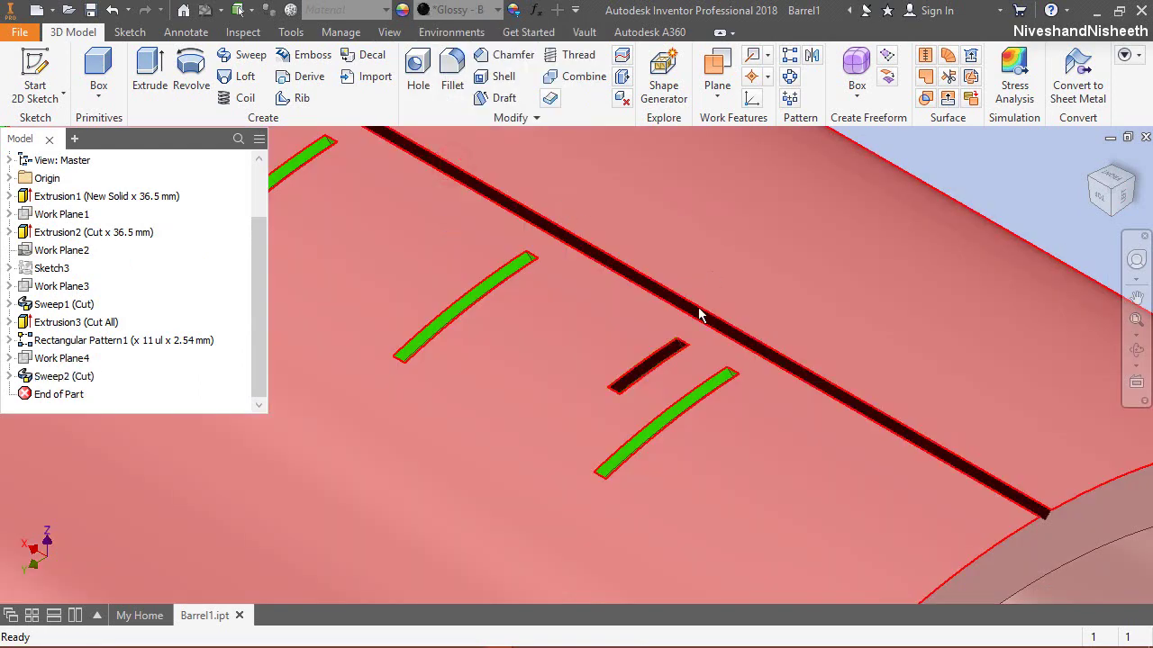
# Step: Turn on the visibility of Work Plane2 near the barrel's open end
pyautogui.scroll(2, 700, 311)
pyautogui.click(965, 204)
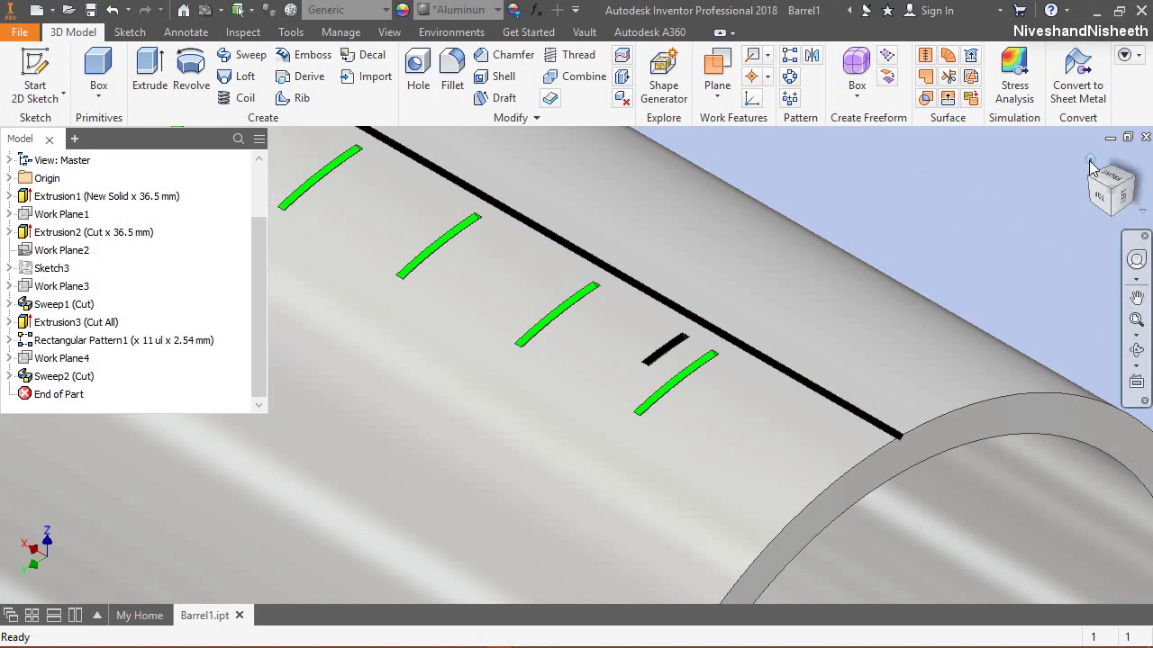
pyautogui.click(1089, 163)
pyautogui.click(423, 373)
pyautogui.scroll(-3, 394, 322)
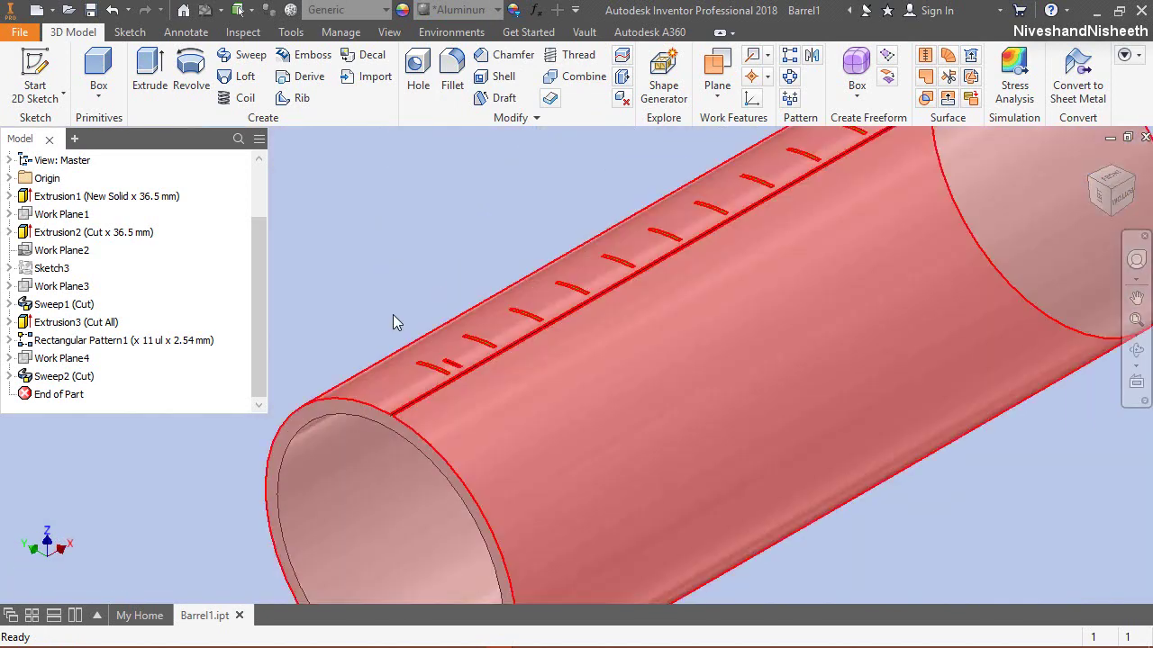
pyautogui.click(378, 281)
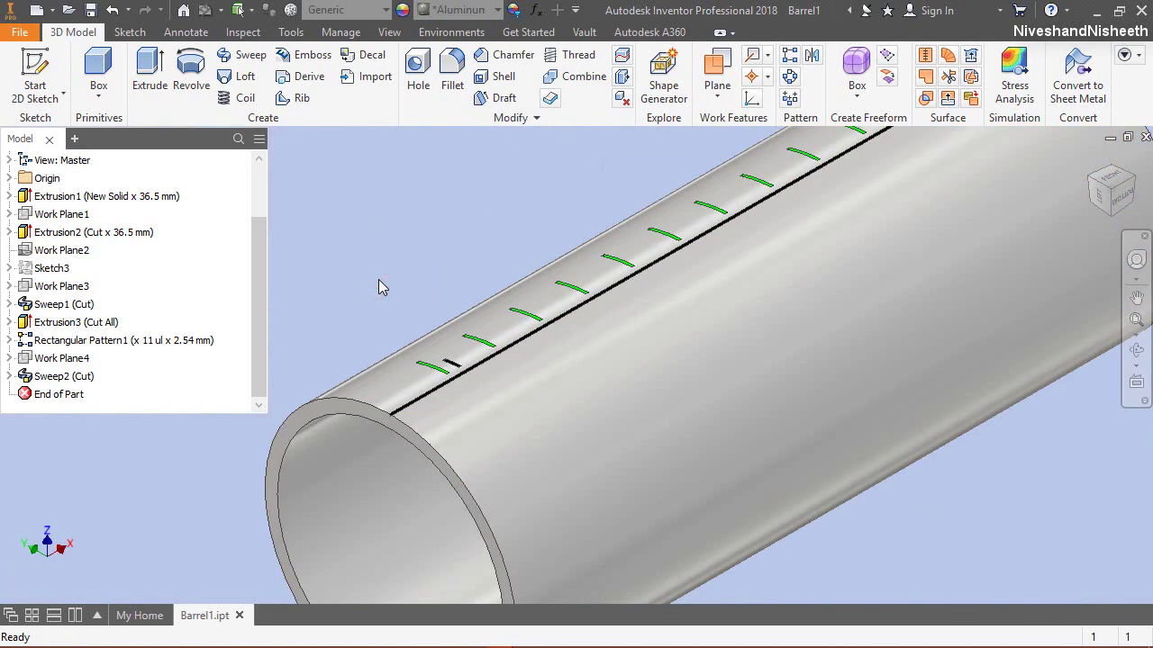
pyautogui.click(468, 214)
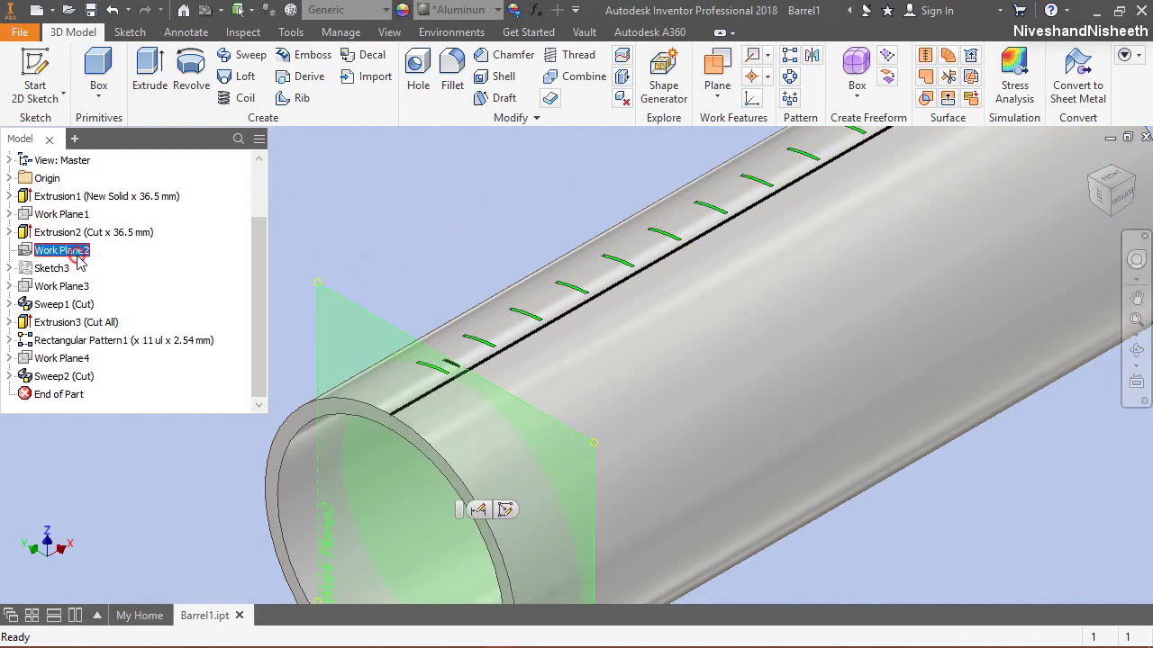
pyautogui.rightClick(72, 252)
pyautogui.click(113, 422)
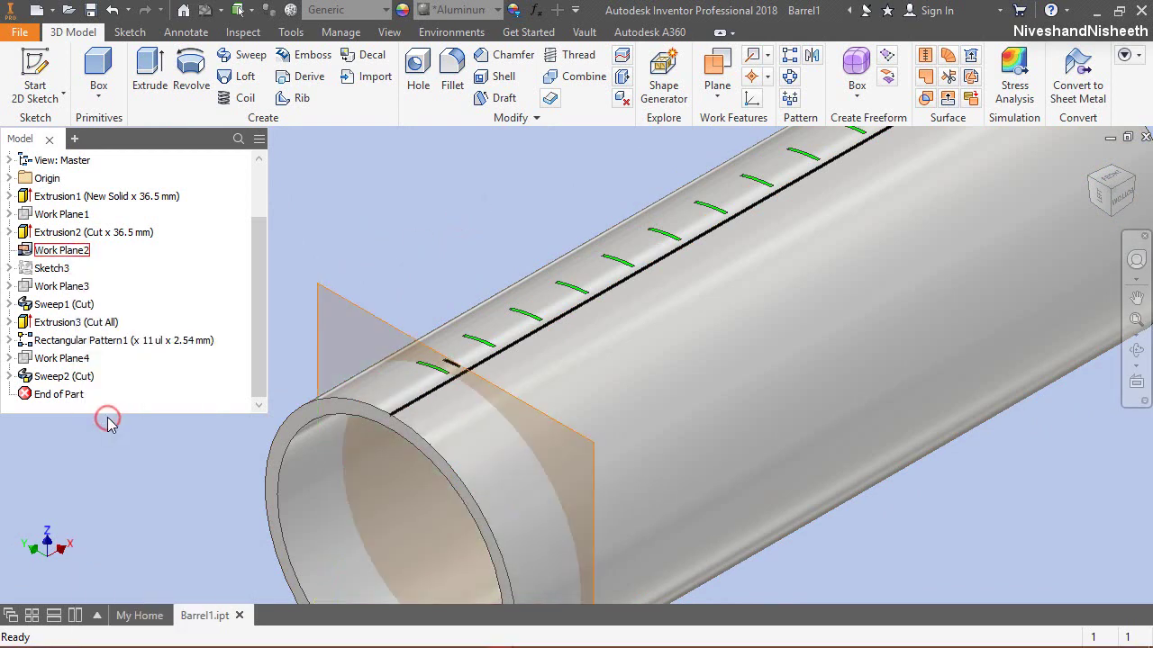
# Step: Make Work Plane4 visible beside Work Plane2 near the open end of the barrel
pyautogui.click(74, 359)
pyautogui.rightClick(75, 363)
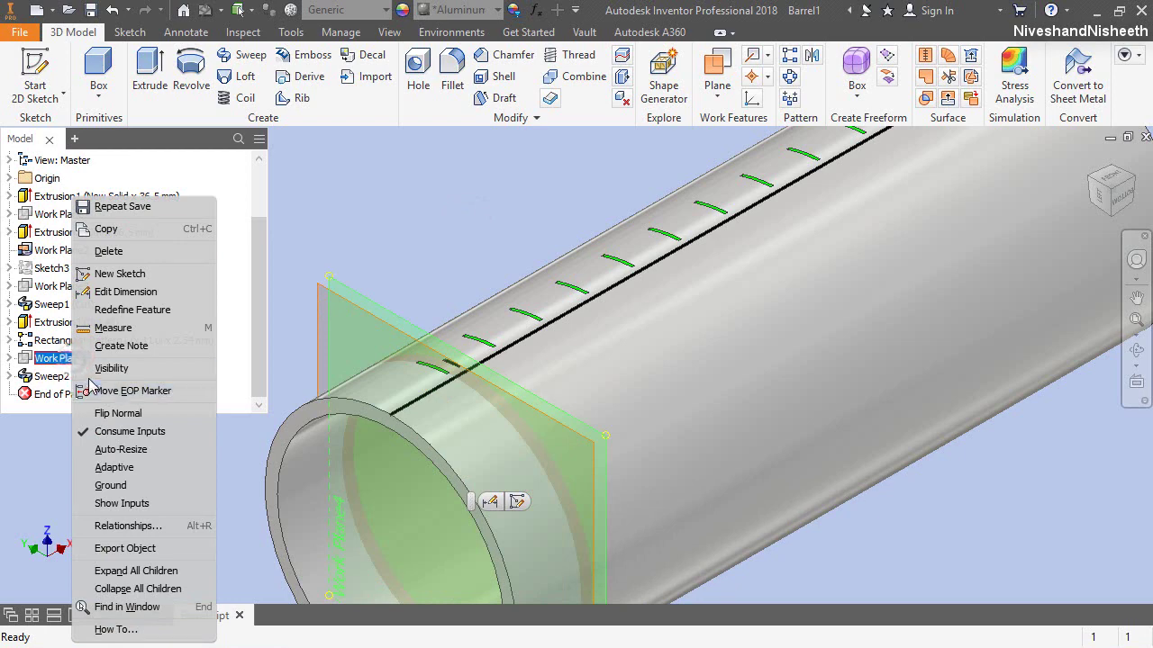
pyautogui.click(92, 371)
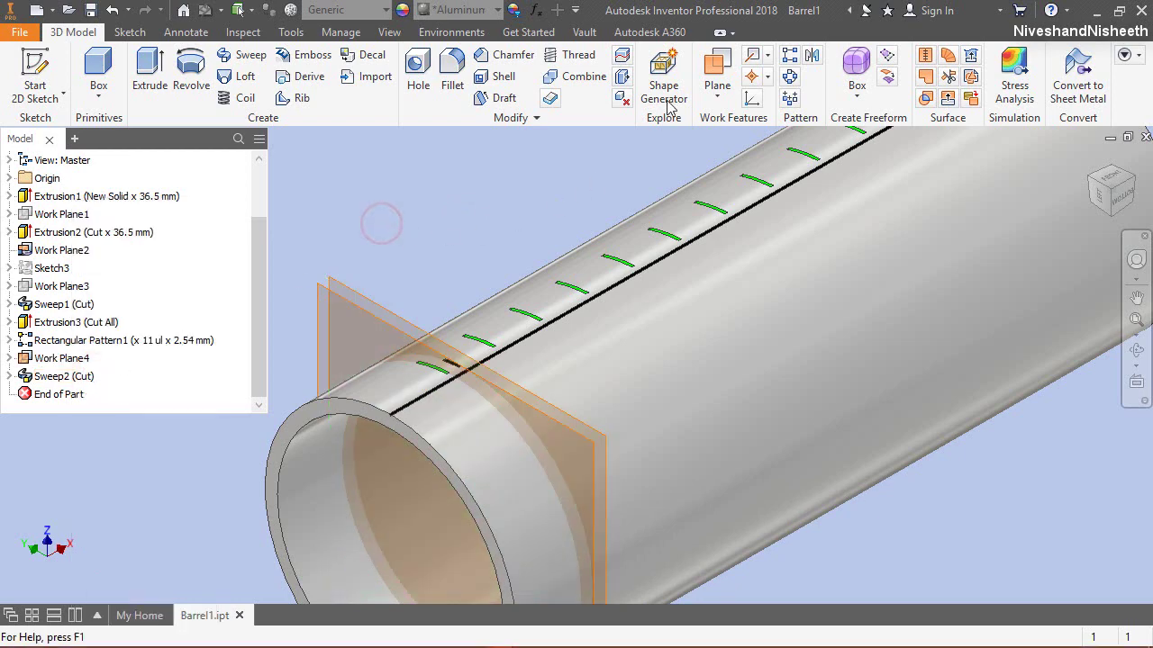
# Step: Create a work plane midway between Work Plane2 and Work Plane4
pyautogui.click(717, 64)
pyautogui.scroll(-2, 286, 274)
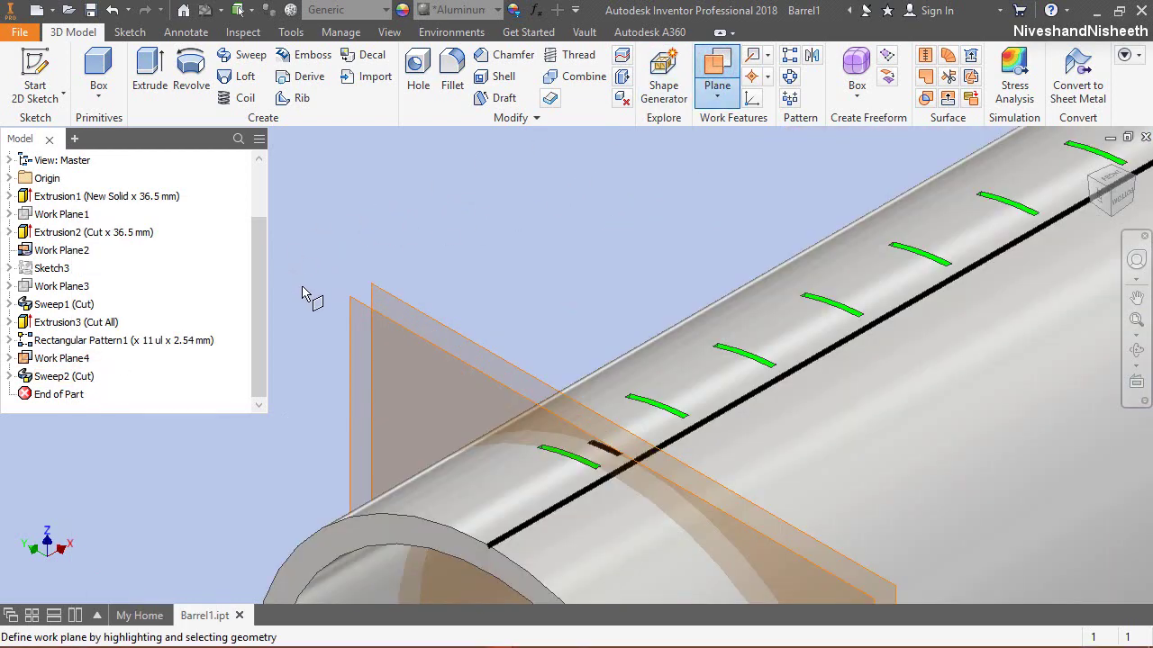
pyautogui.click(348, 316)
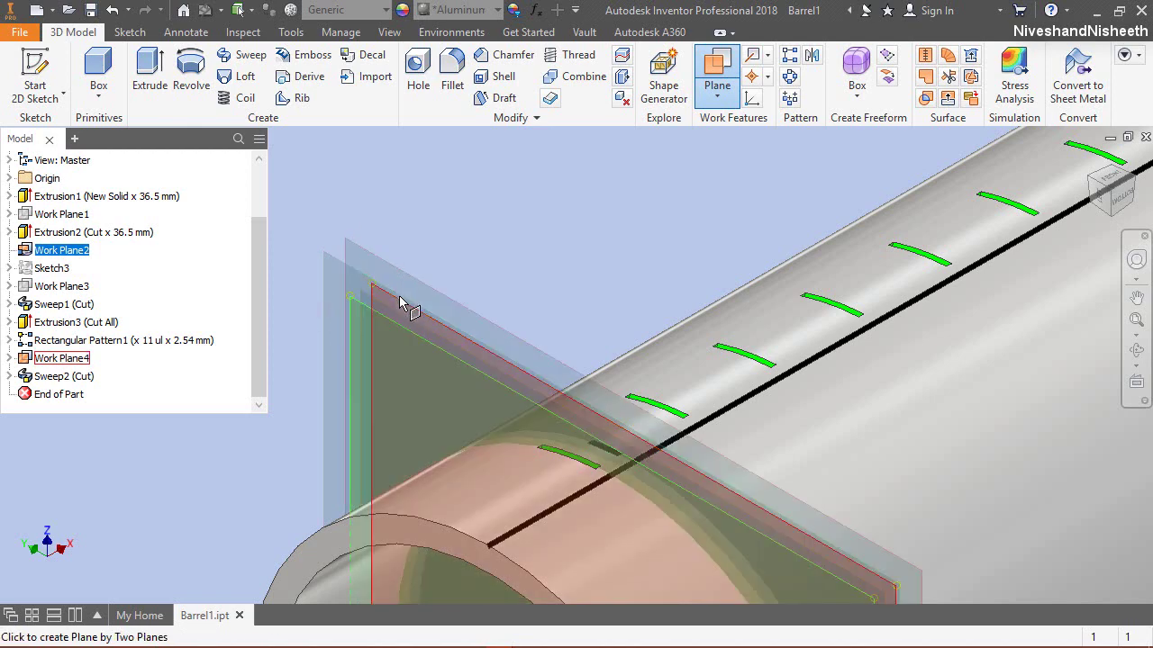
pyautogui.click(399, 295)
pyautogui.rightClick(448, 200)
pyautogui.click(455, 201)
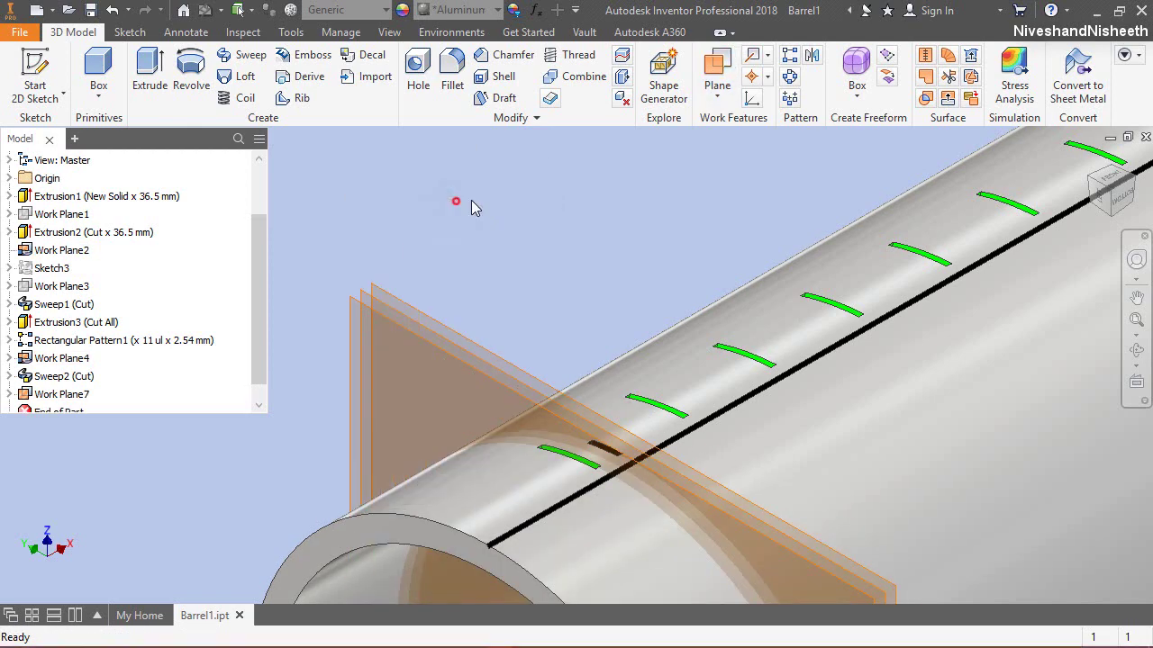
# Step: Hide Work Plane2 and Work Plane4 so only the new midplane is shown
pyautogui.click(1120, 184)
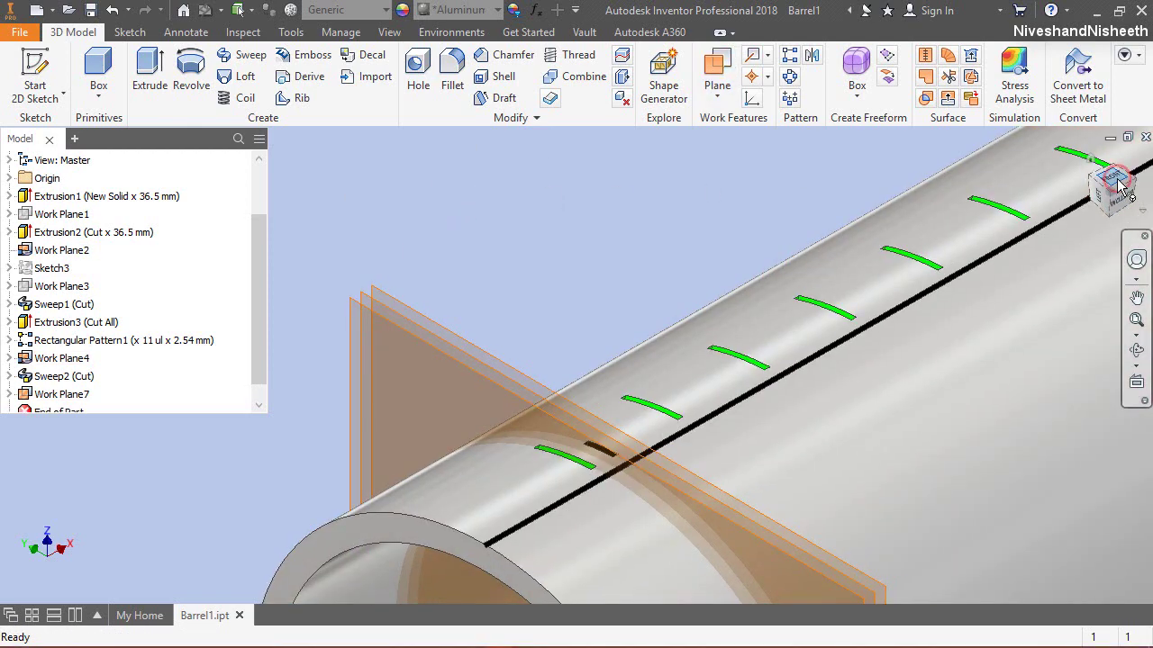
pyautogui.scroll(-5, 418, 351)
pyautogui.scroll(-3, 418, 351)
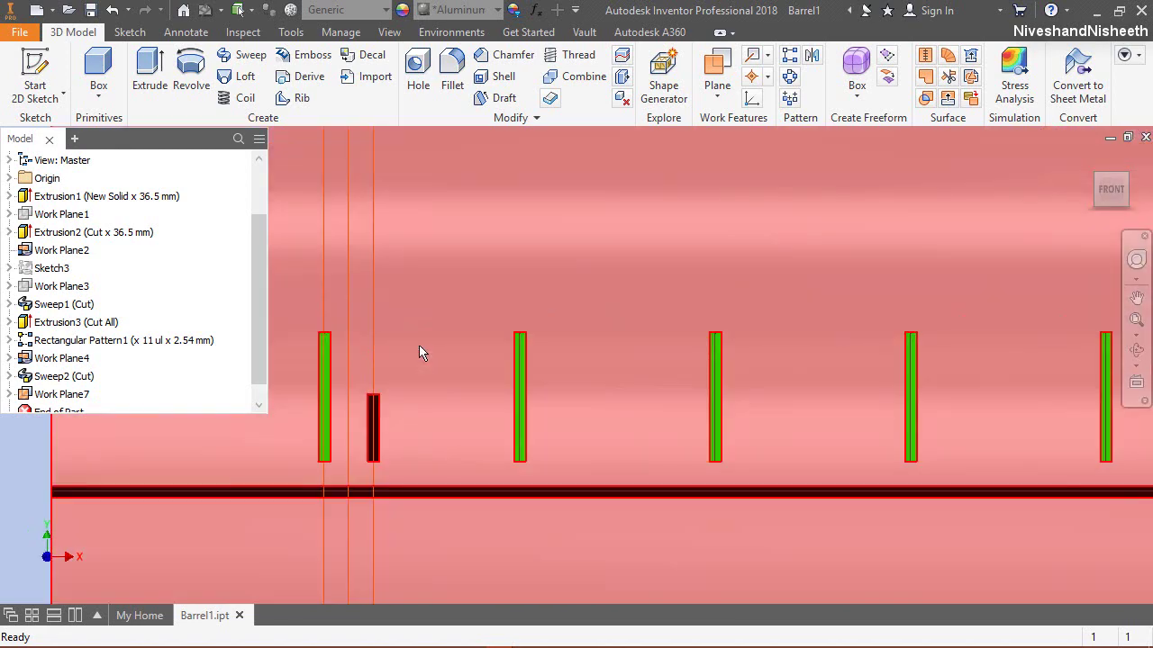
pyautogui.scroll(5, 499, 264)
pyautogui.scroll(-3, 519, 233)
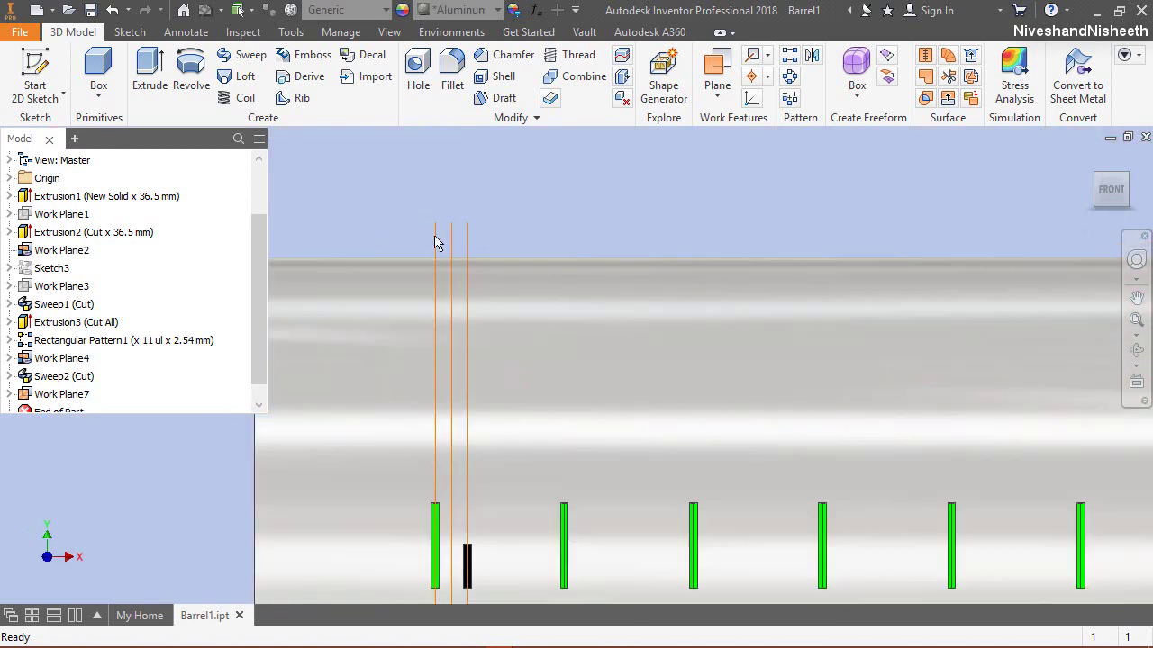
pyautogui.rightClick(437, 231)
pyautogui.click(498, 229)
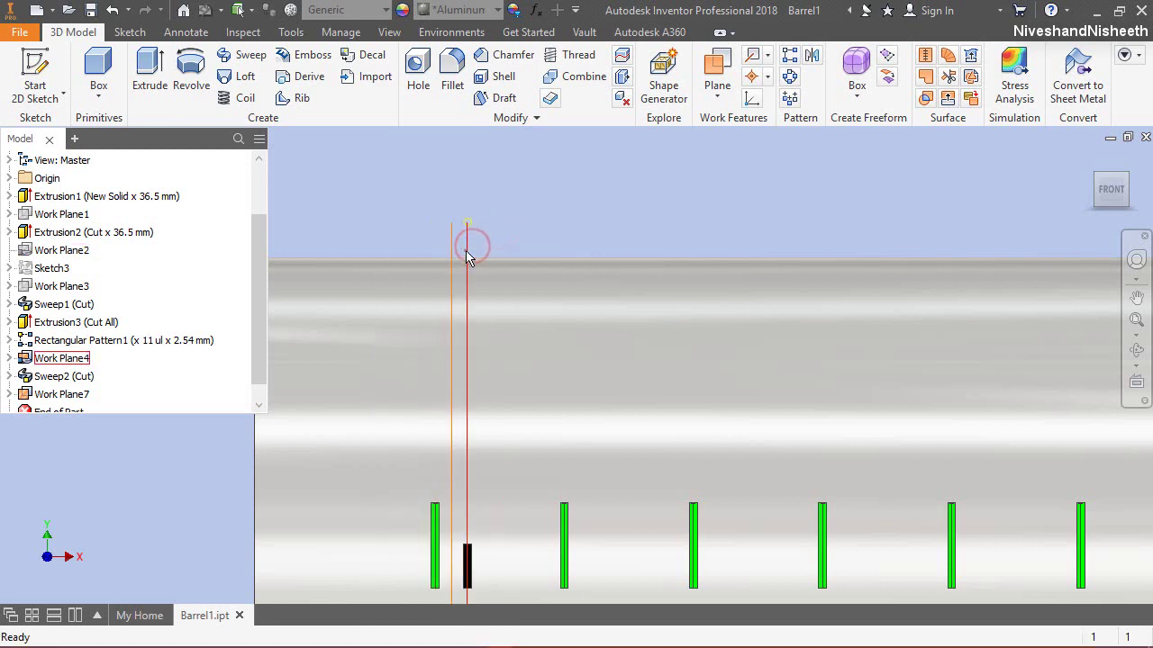
pyautogui.rightClick(466, 248)
pyautogui.click(532, 210)
# Step: Start a 2D sketch on the new midplane, slice the graphics at the sketch plane and face the Left view
pyautogui.scroll(2, 505, 225)
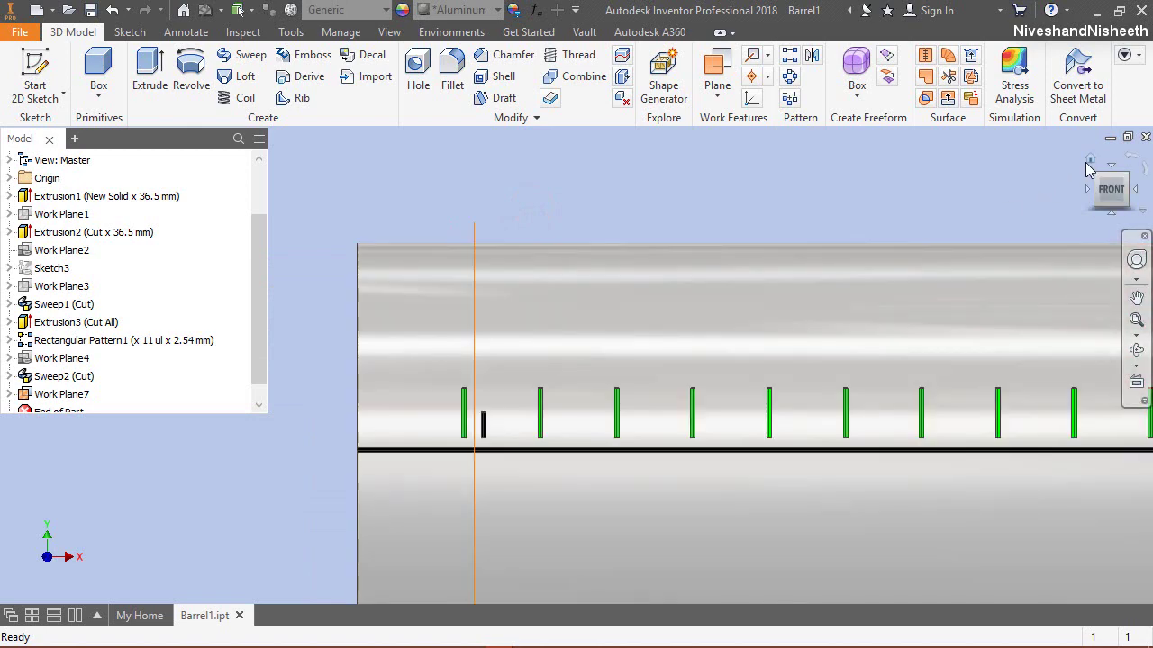
pyautogui.click(1091, 160)
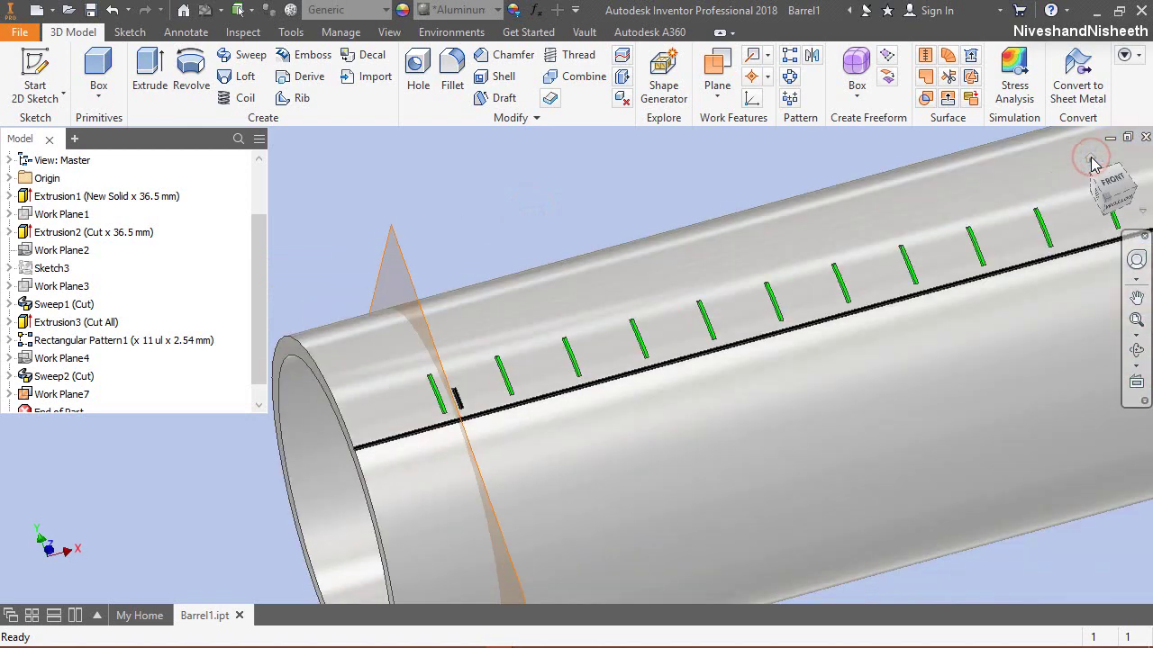
pyautogui.click(403, 263)
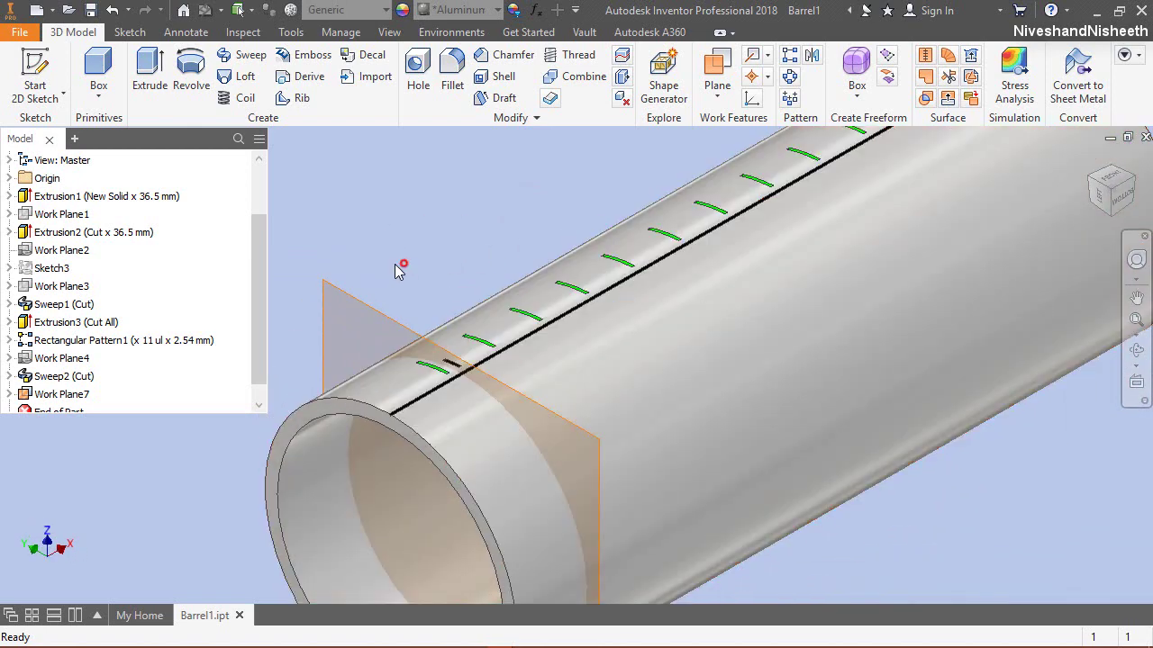
pyautogui.click(36, 67)
pyautogui.click(362, 301)
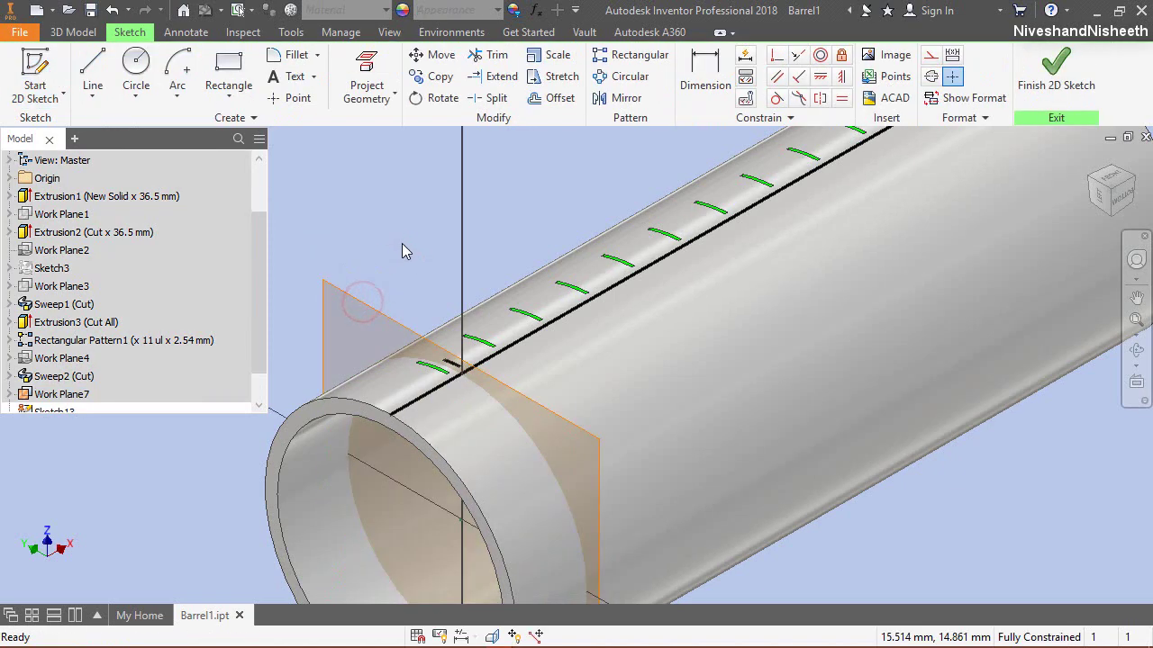
pyautogui.click(492, 636)
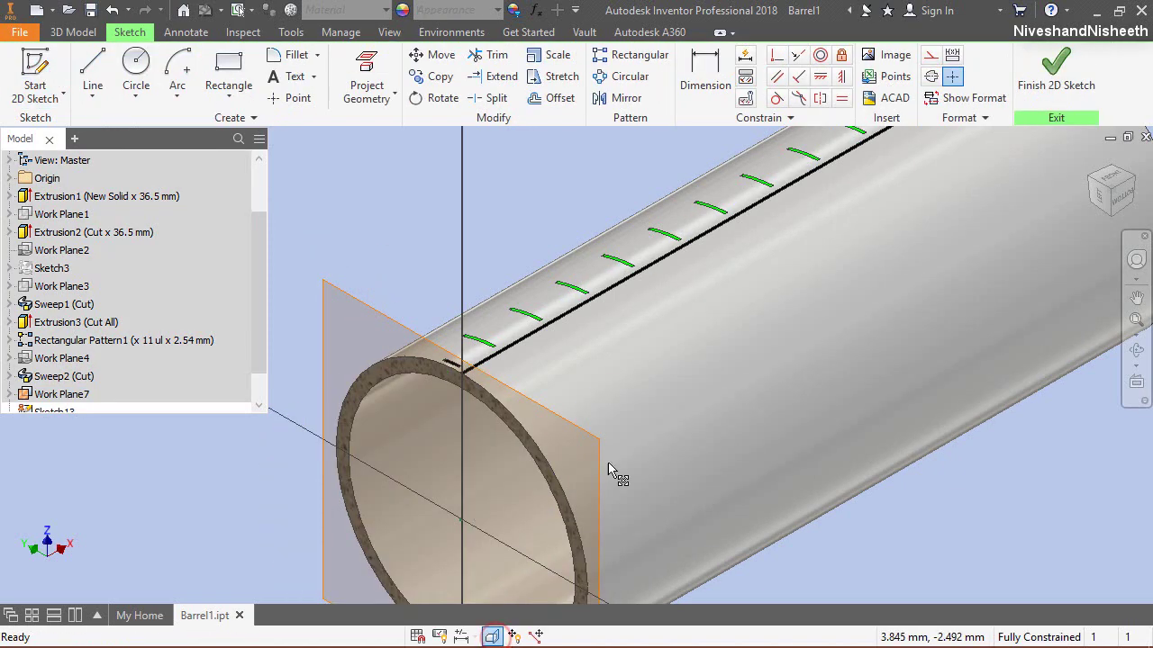
pyautogui.click(1099, 197)
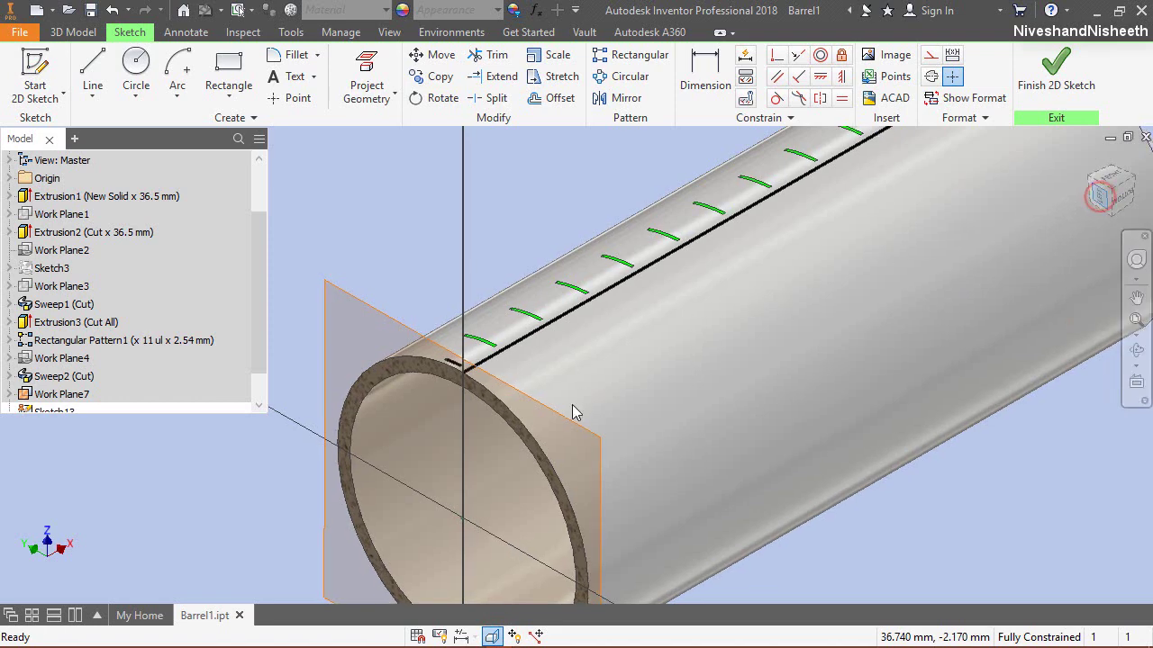
# Step: Project the barrel's cut edges and the origin Z axis into the sketch
pyautogui.click(380, 95)
pyautogui.click(386, 80)
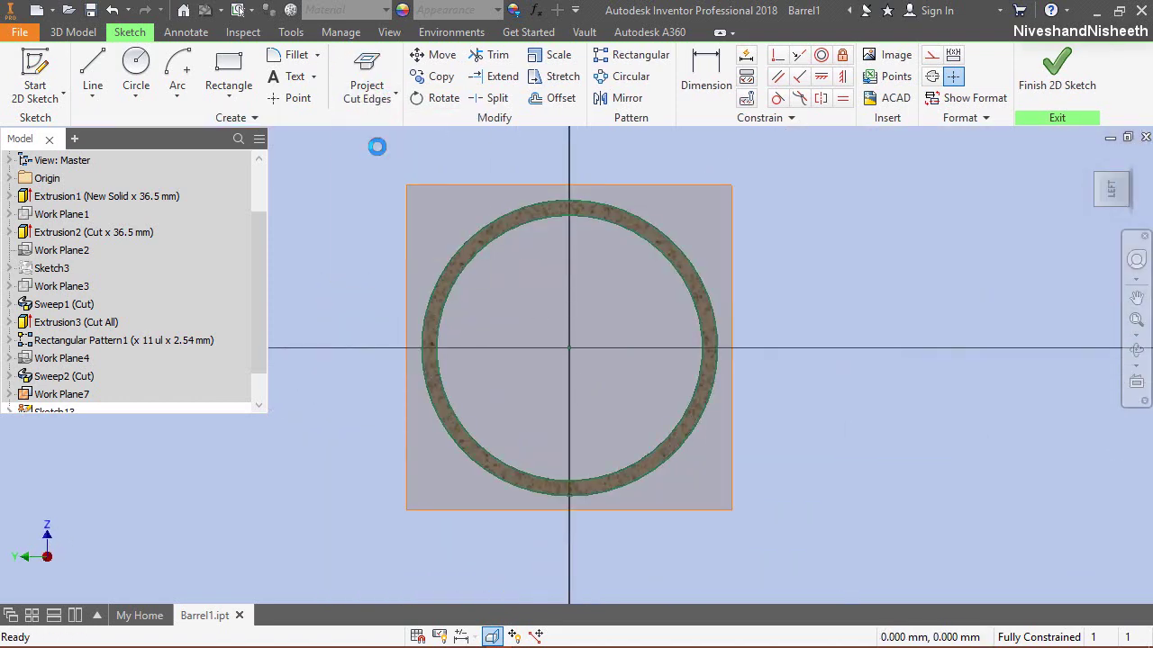
pyautogui.click(381, 101)
pyautogui.click(386, 123)
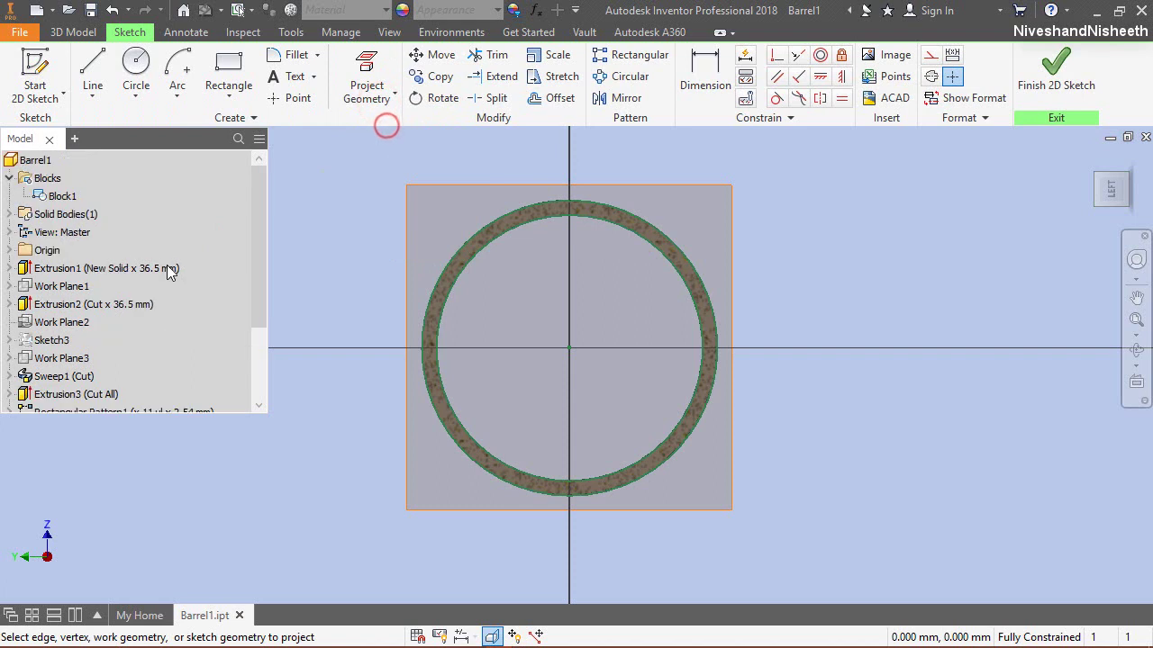
pyautogui.click(9, 251)
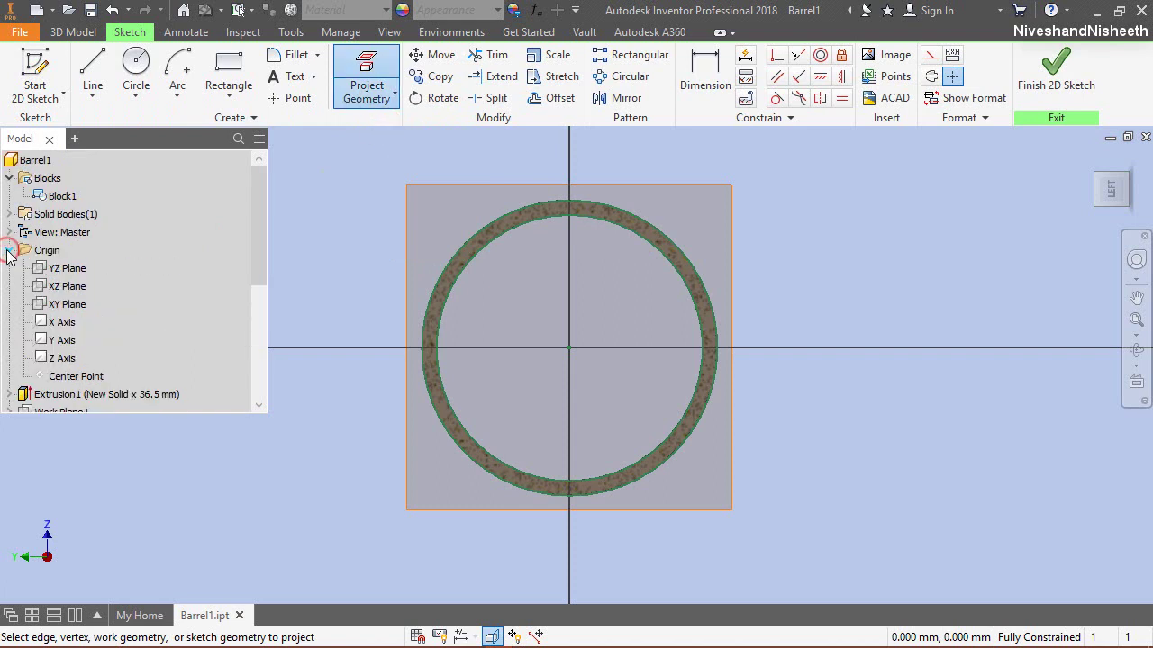
pyautogui.click(65, 358)
pyautogui.rightClick(797, 255)
pyautogui.click(844, 250)
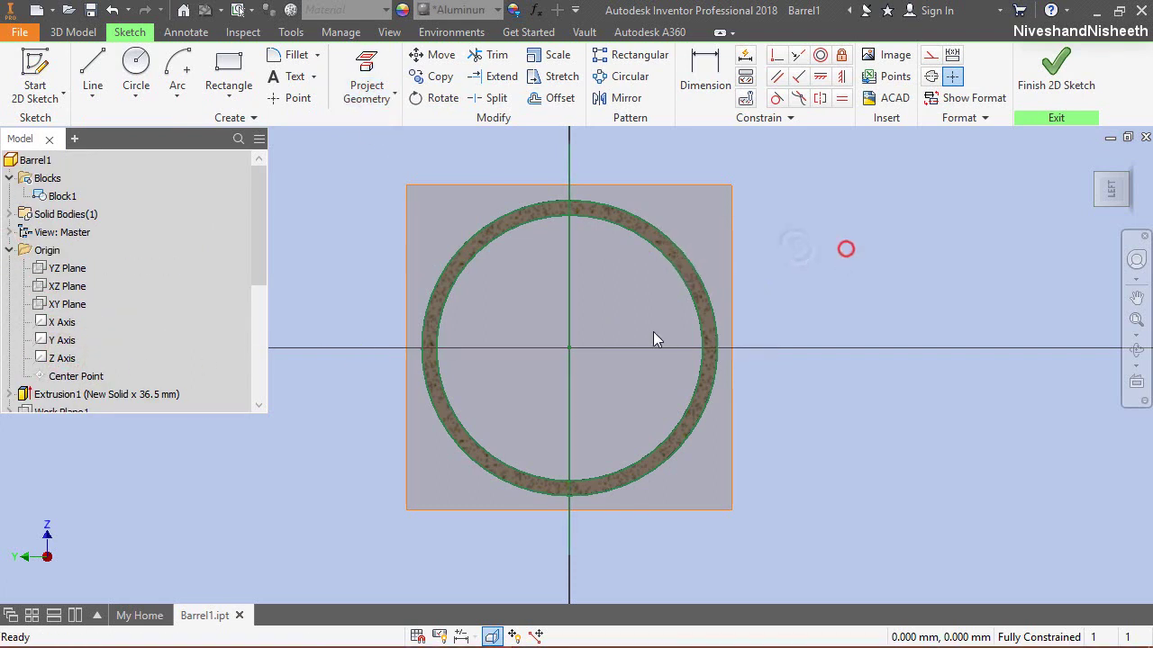
# Step: Convert all the projected sketch geometry to construction geometry
pyautogui.scroll(3, 652, 332)
pyautogui.moveTo(401, 159); pyautogui.dragTo(742, 351)
pyautogui.moveTo(764, 397); pyautogui.dragTo(813, 565)
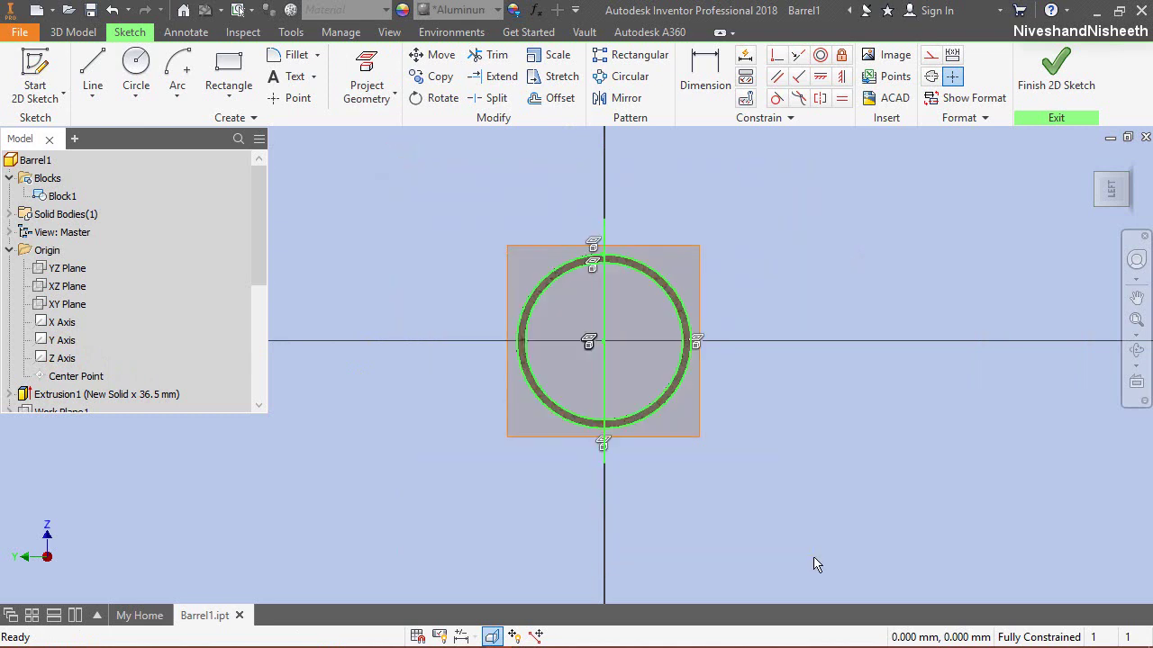
pyautogui.click(930, 79)
pyautogui.click(930, 55)
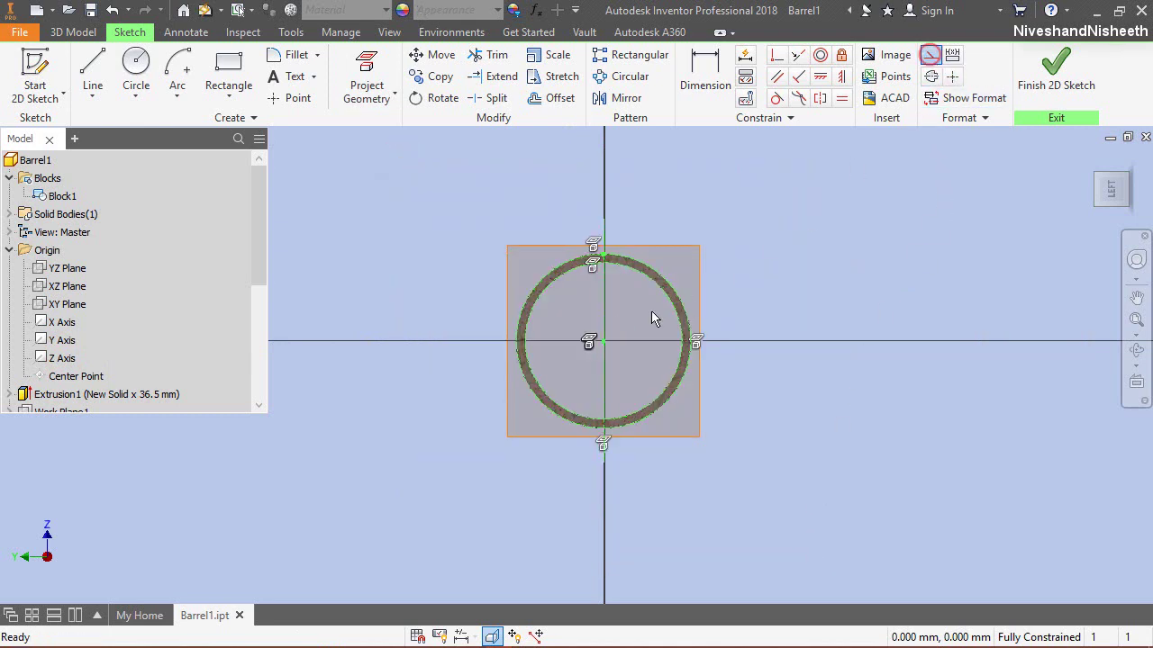
# Step: Draw two separate lines from the circle centre up through the ring, about 23° and 13° clockwise from the vertical axis
pyautogui.scroll(-3, 609, 295)
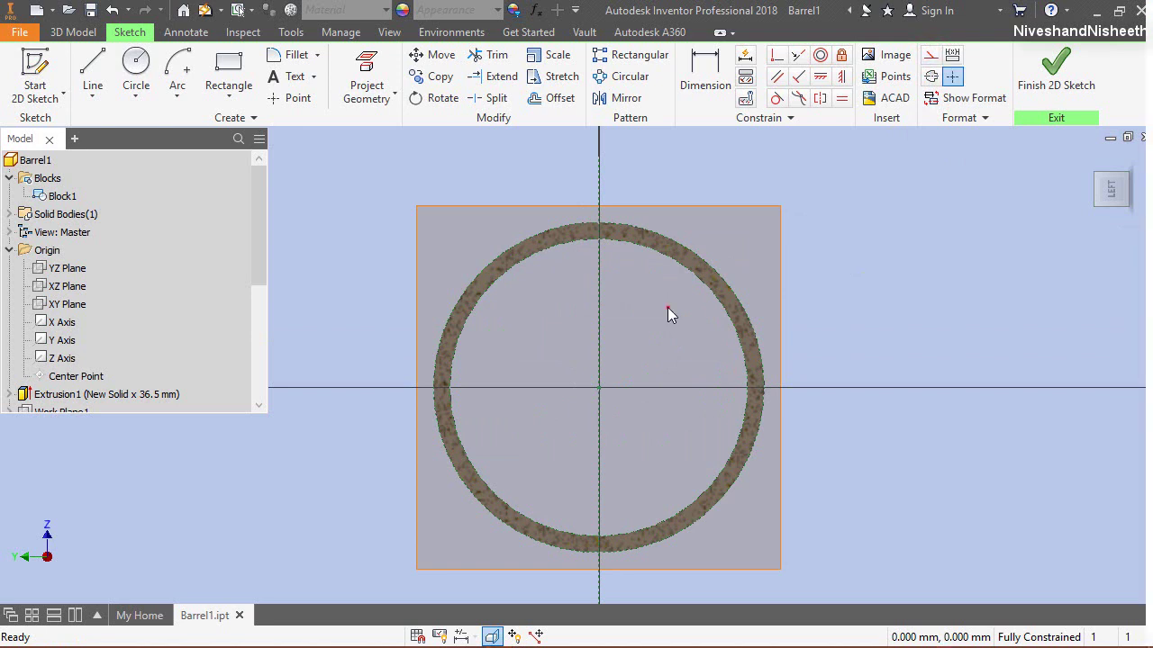
pyautogui.rightClick(668, 232)
pyautogui.click(671, 178)
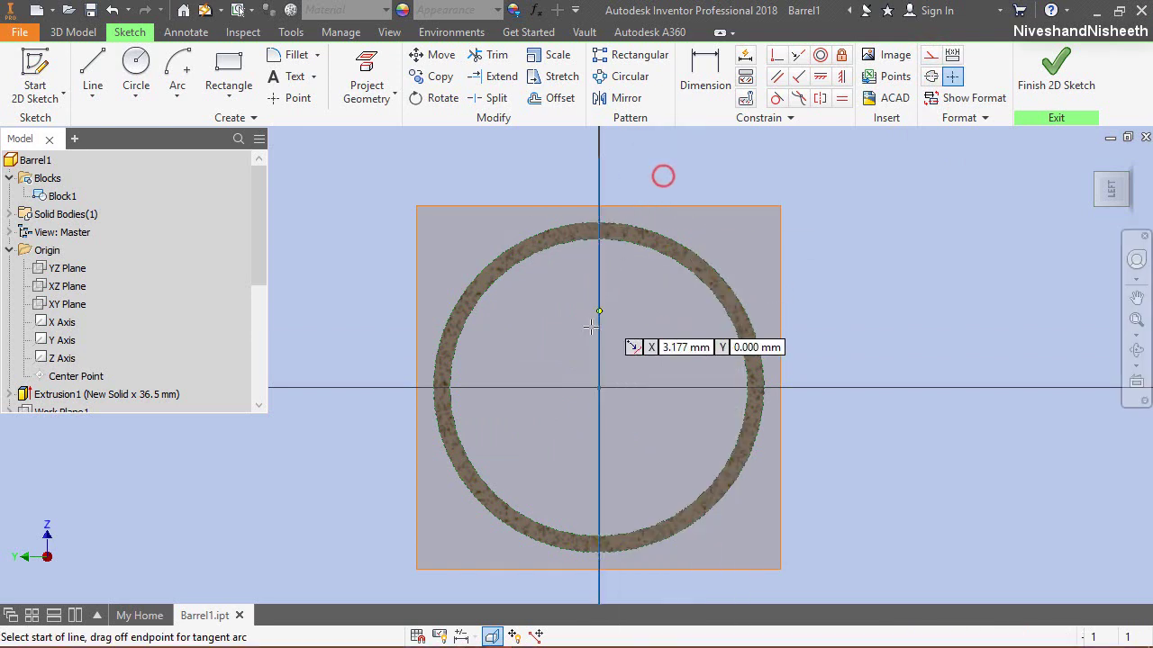
pyautogui.click(599, 388)
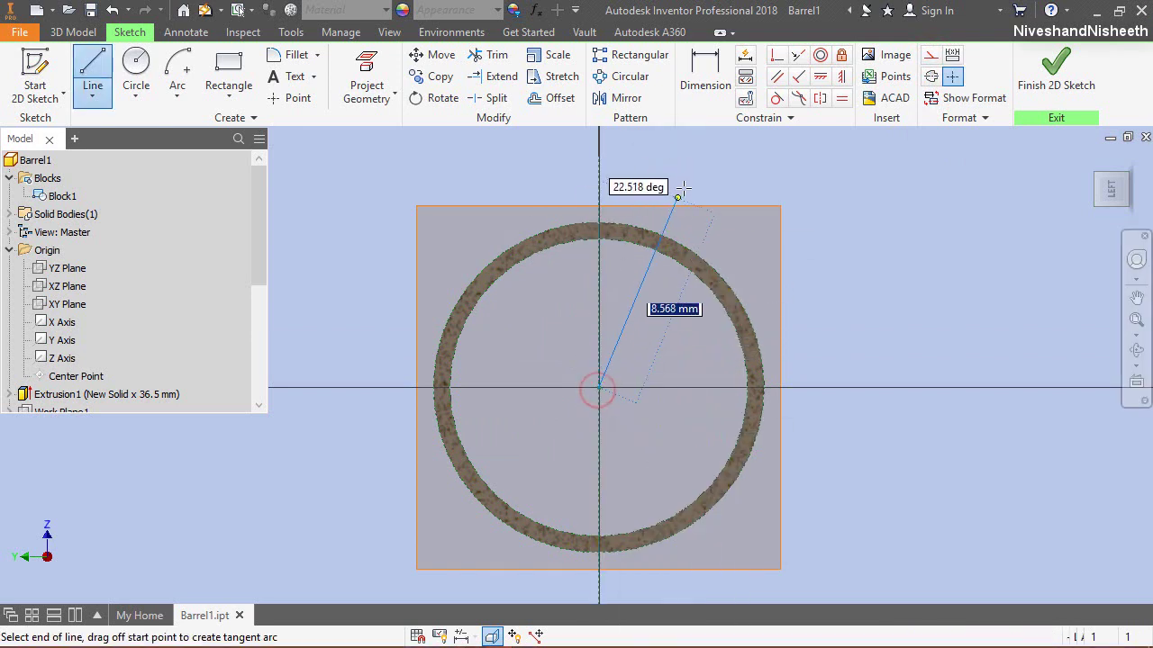
pyautogui.rightClick(727, 239)
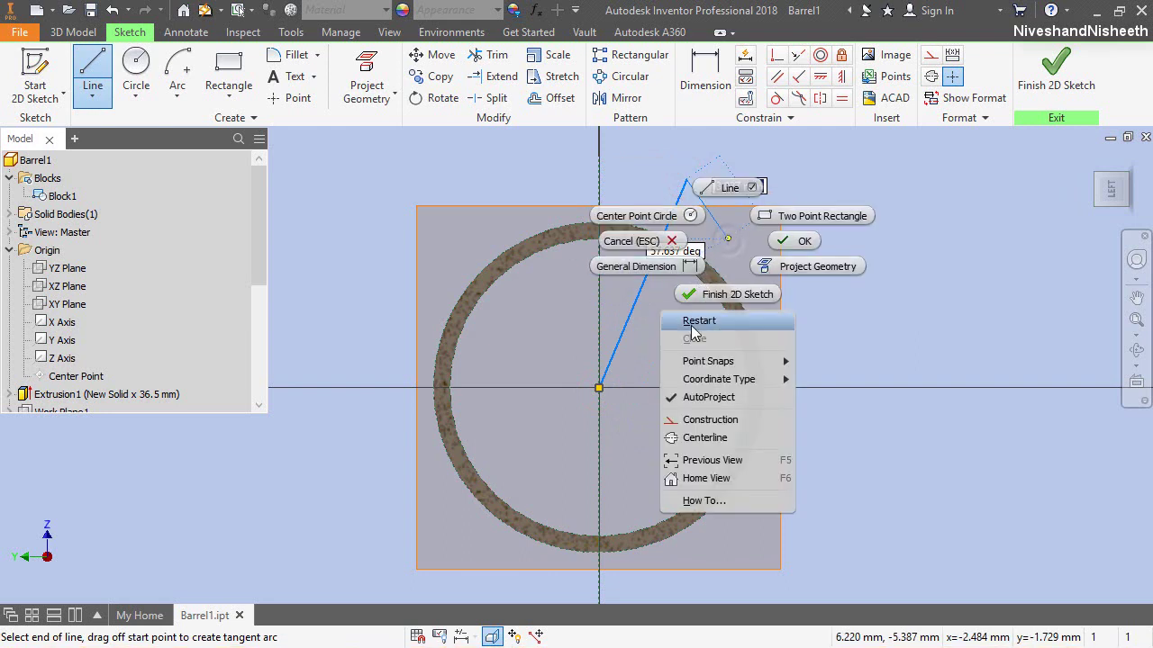
pyautogui.click(669, 278)
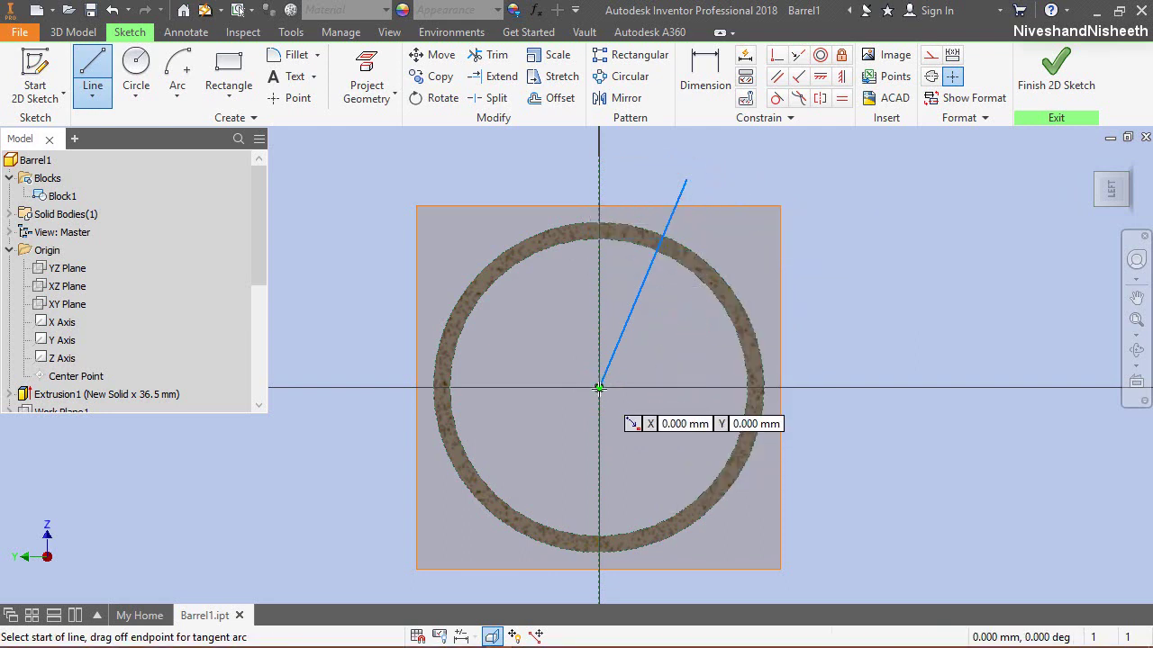
pyautogui.click(598, 388)
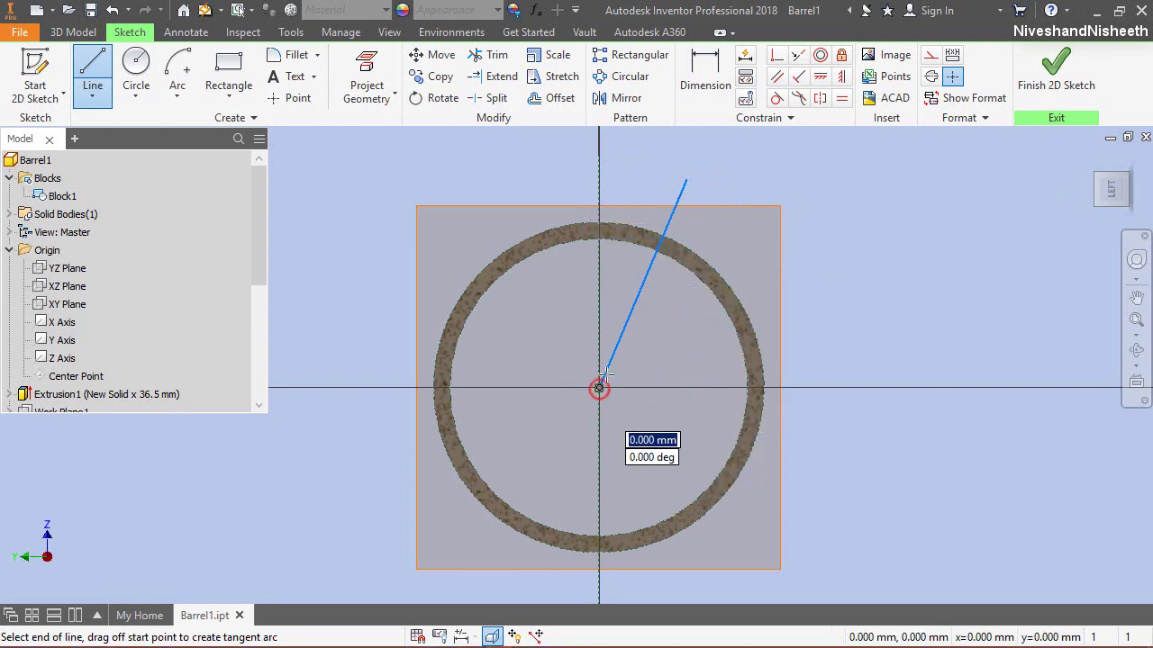
pyautogui.click(642, 198)
pyautogui.rightClick(650, 184)
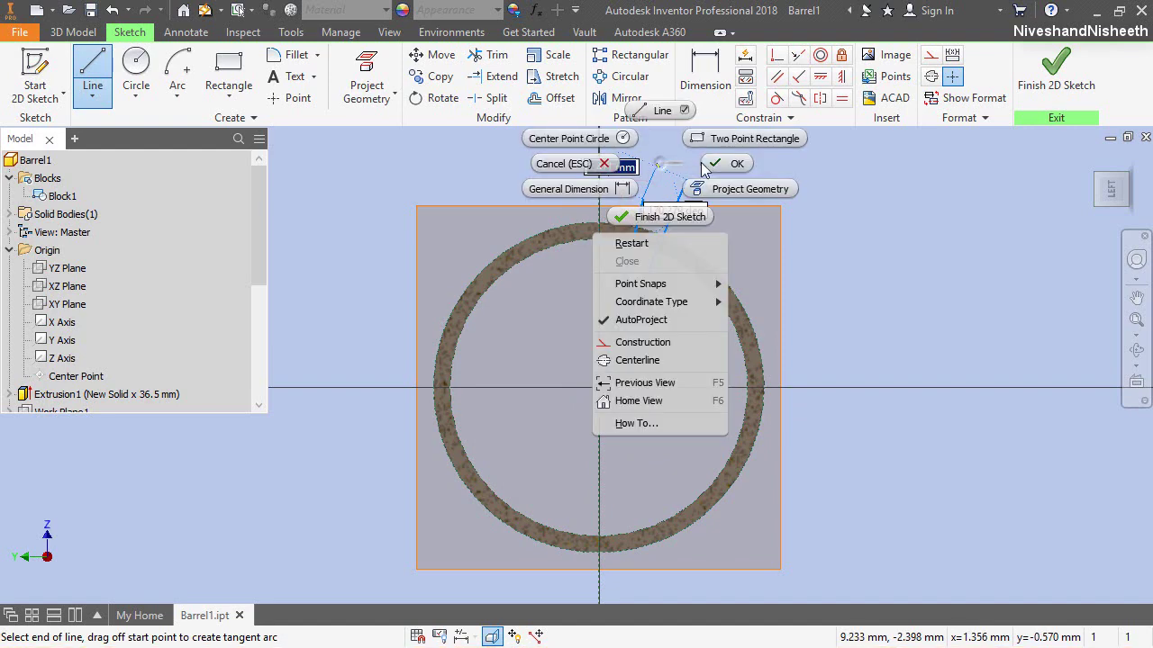
pyautogui.click(716, 160)
# Step: Convert both slanted lines to construction lines
pyautogui.scroll(3, 671, 194)
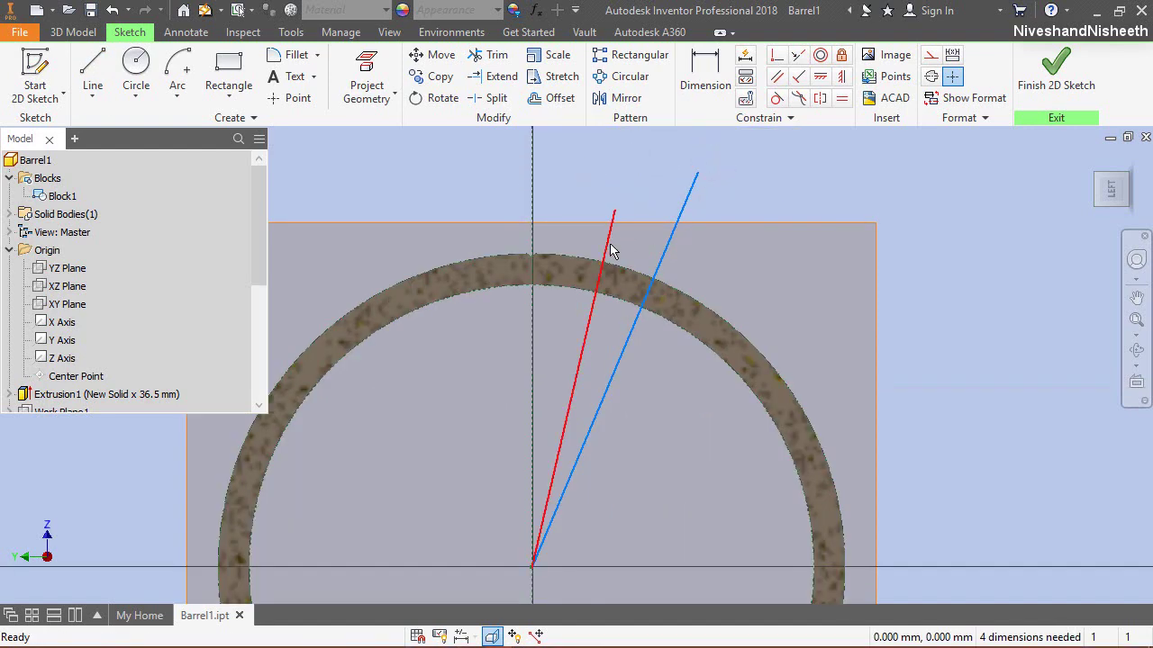
pyautogui.click(606, 244)
pyautogui.keyDown('ctrl'); pyautogui.click(665, 251); pyautogui.keyUp('ctrl')
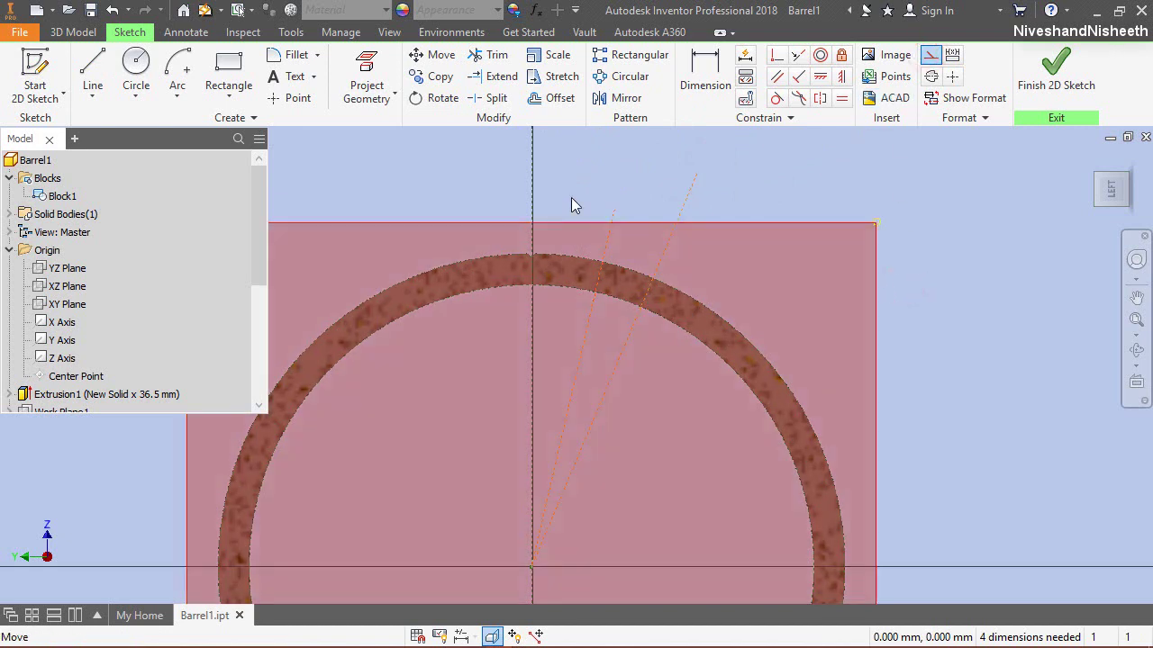
# Step: Dimension the angle between the vertical axis and the nearer slanted line as 4.937 degrees
pyautogui.click(705, 65)
pyautogui.click(533, 320)
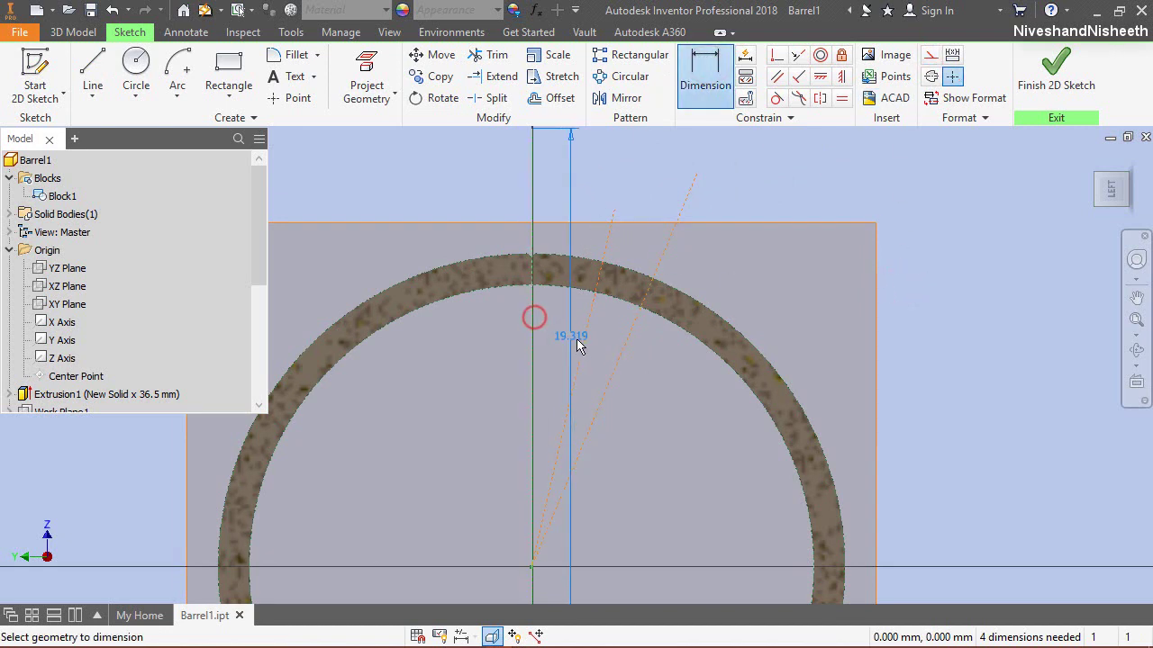
pyautogui.click(557, 186)
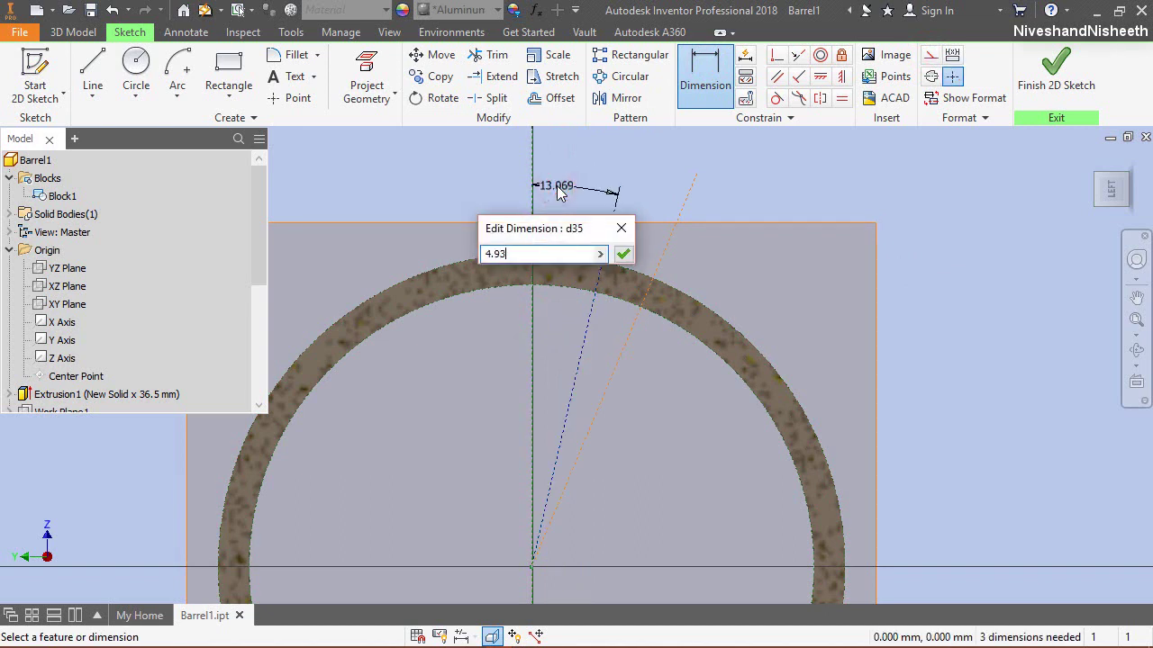
pyautogui.press('Return')
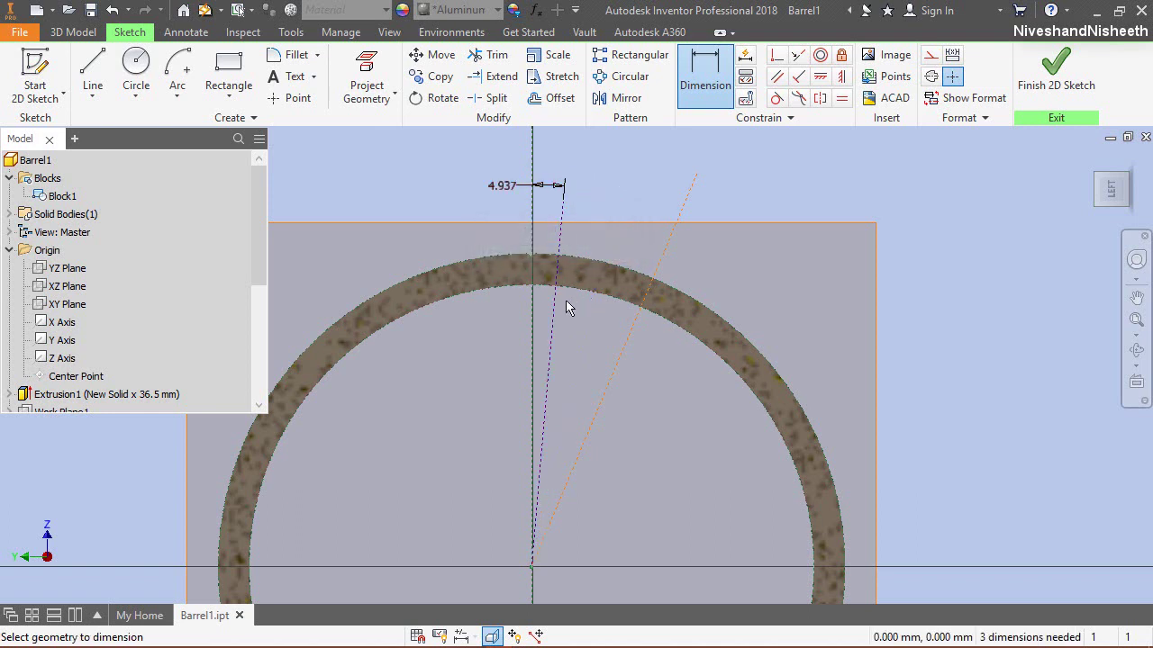
# Step: Dimension the angle between the two slanted construction lines as 7.285 degrees
pyautogui.click(551, 320)
pyautogui.click(616, 362)
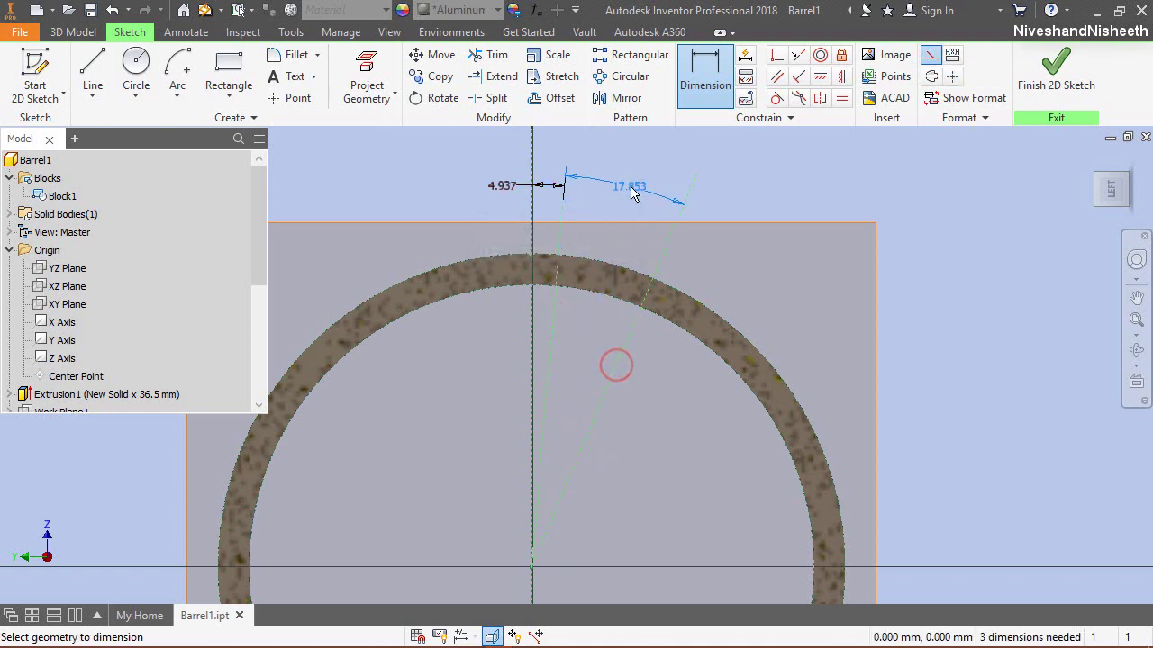
pyautogui.click(630, 187)
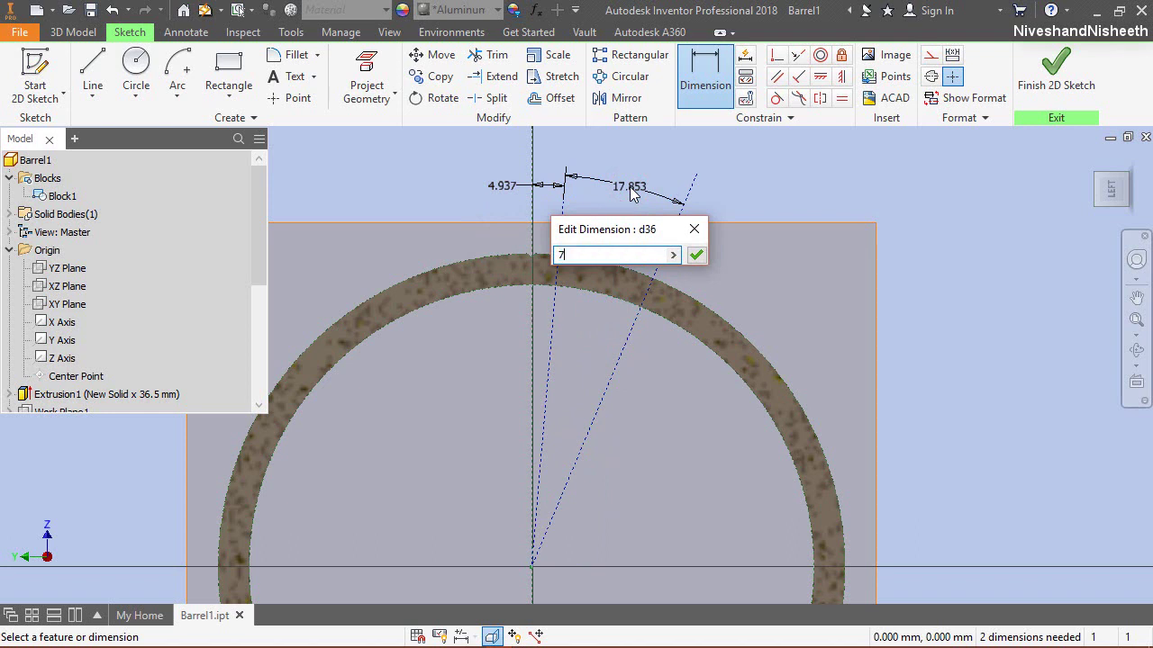
pyautogui.write('7.285')
pyautogui.press('Return')
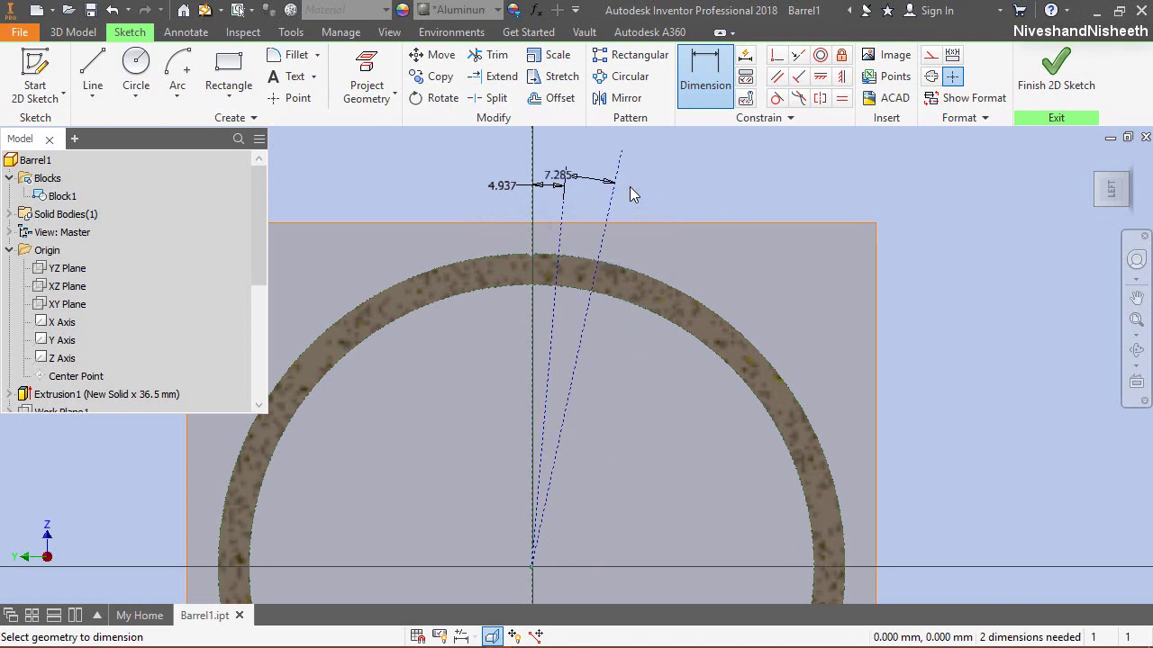
pyautogui.rightClick(654, 161)
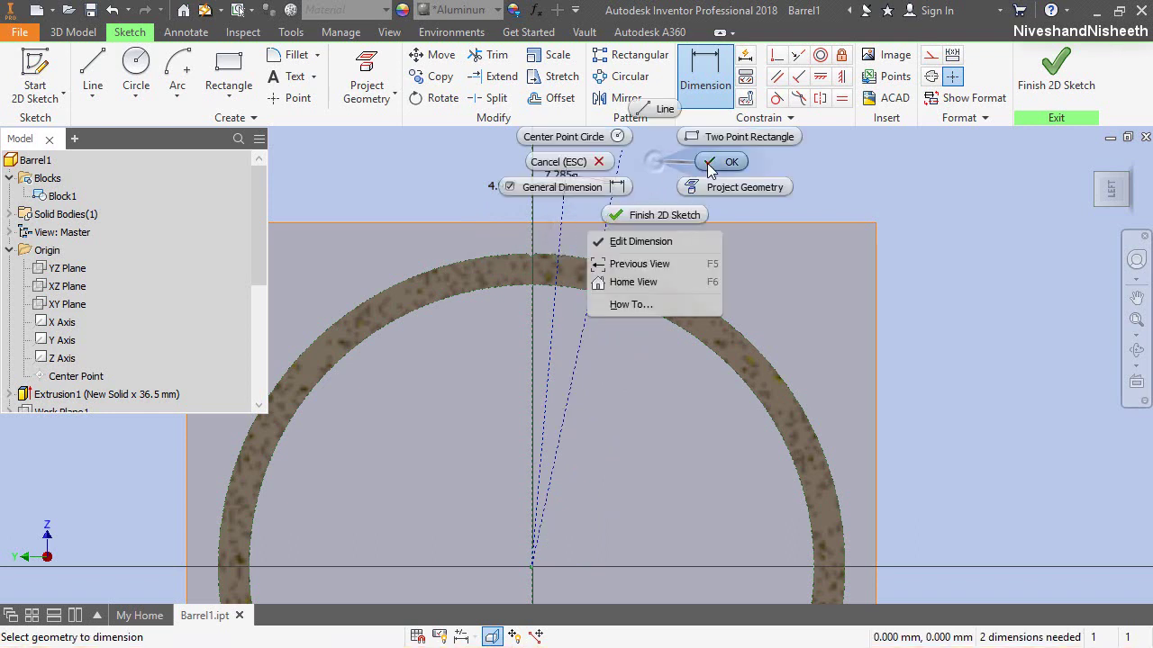
pyautogui.click(706, 163)
# Step: Constrain the outer endpoints of both slanted lines to be coincident with the ring's outer circle
pyautogui.click(775, 57)
pyautogui.scroll(3, 634, 176)
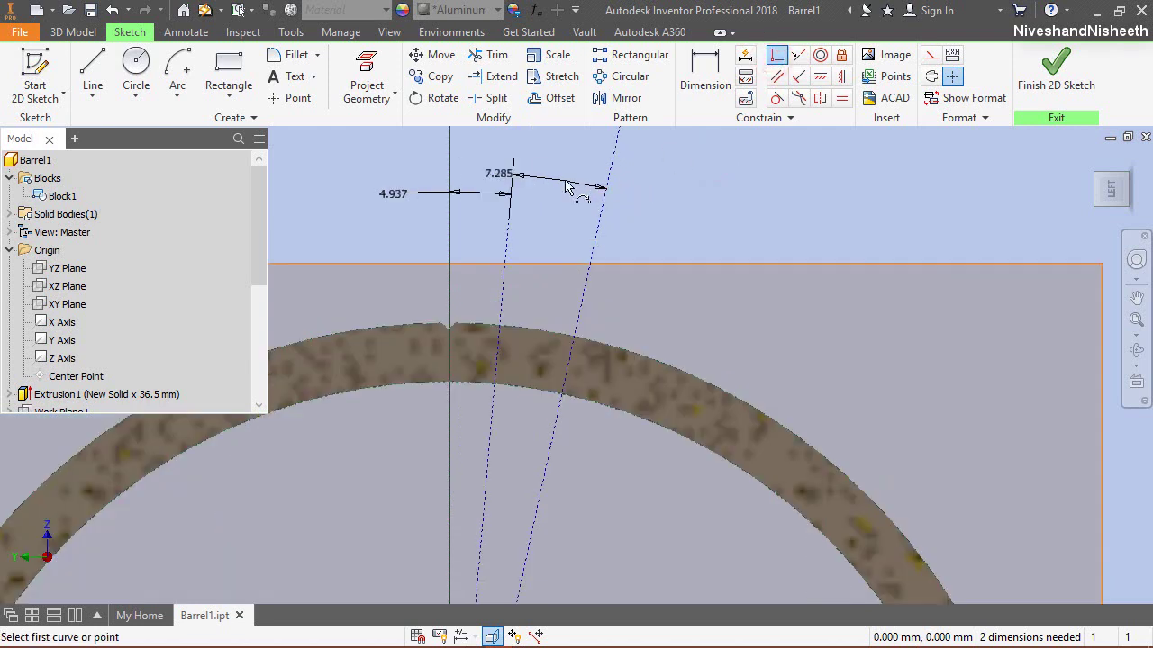
pyautogui.click(508, 222)
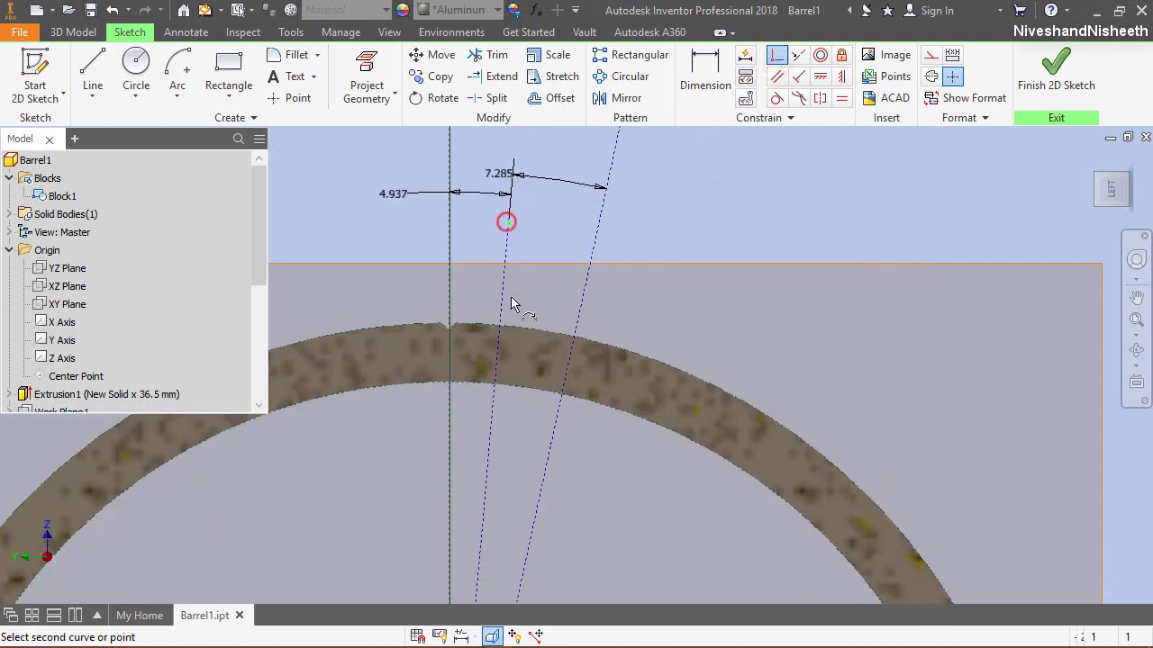
pyautogui.click(509, 327)
pyautogui.scroll(-2, 532, 378)
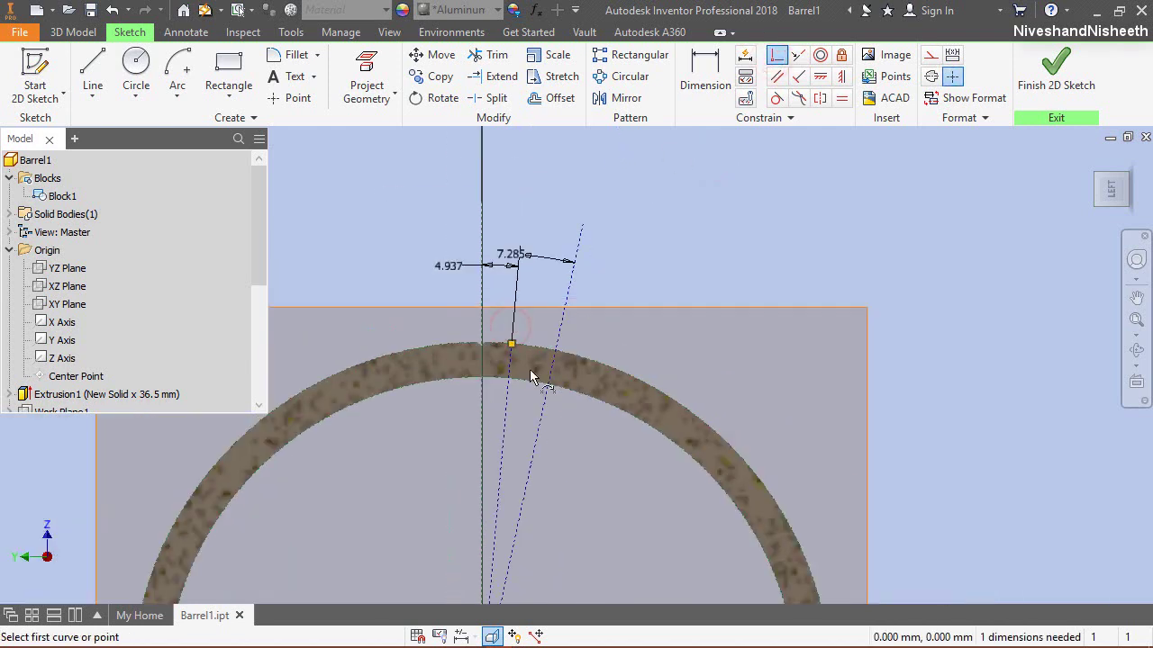
pyautogui.click(582, 228)
pyautogui.click(576, 349)
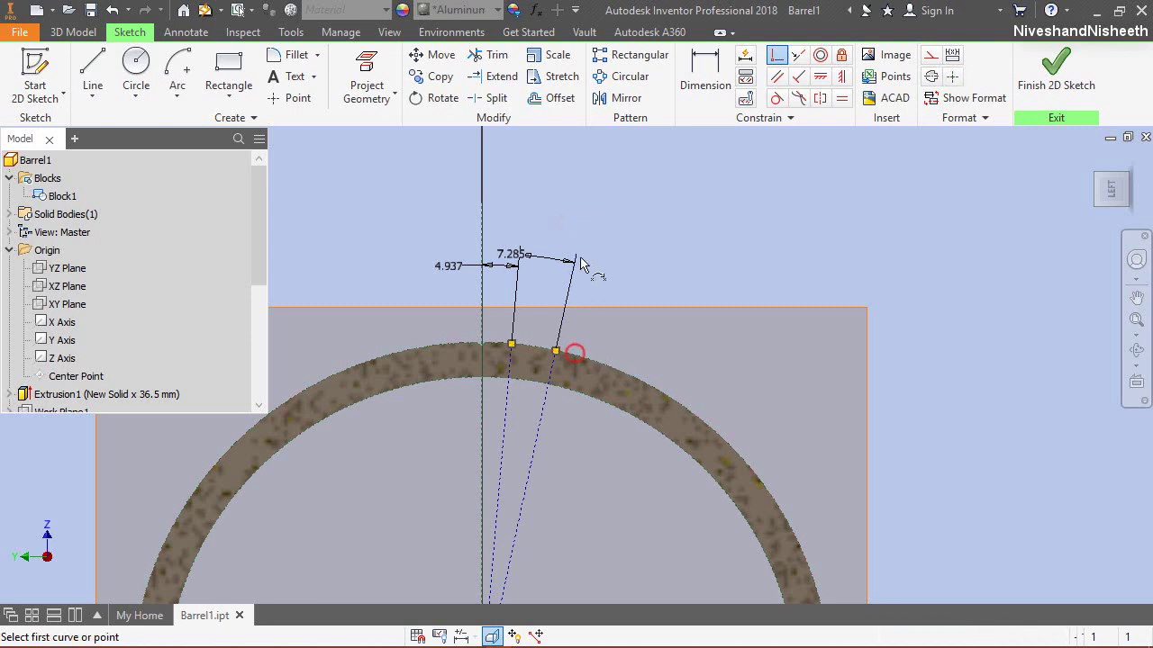
pyautogui.scroll(-2, 567, 353)
pyautogui.scroll(2, 551, 361)
pyautogui.rightClick(544, 360)
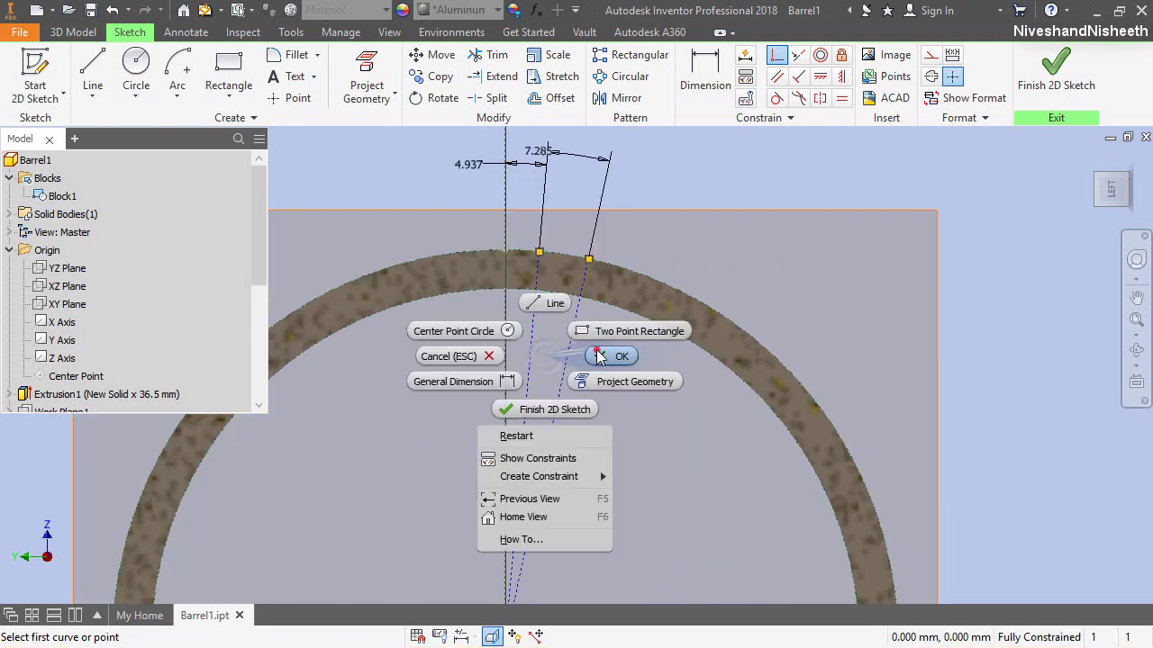
pyautogui.click(596, 349)
# Step: Draw a centre-point arc about the circle centre, just outside the ring and extending slightly past both slanted lines
pyautogui.click(176, 77)
pyautogui.scroll(-2, 541, 517)
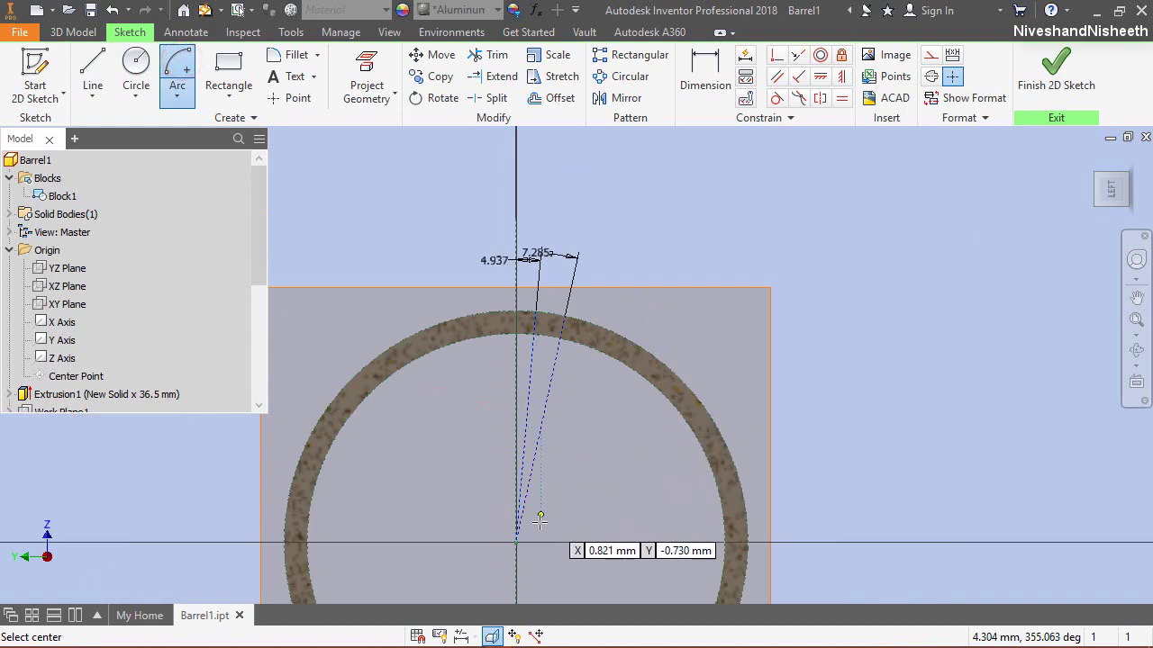
pyautogui.click(517, 543)
pyautogui.scroll(4, 540, 301)
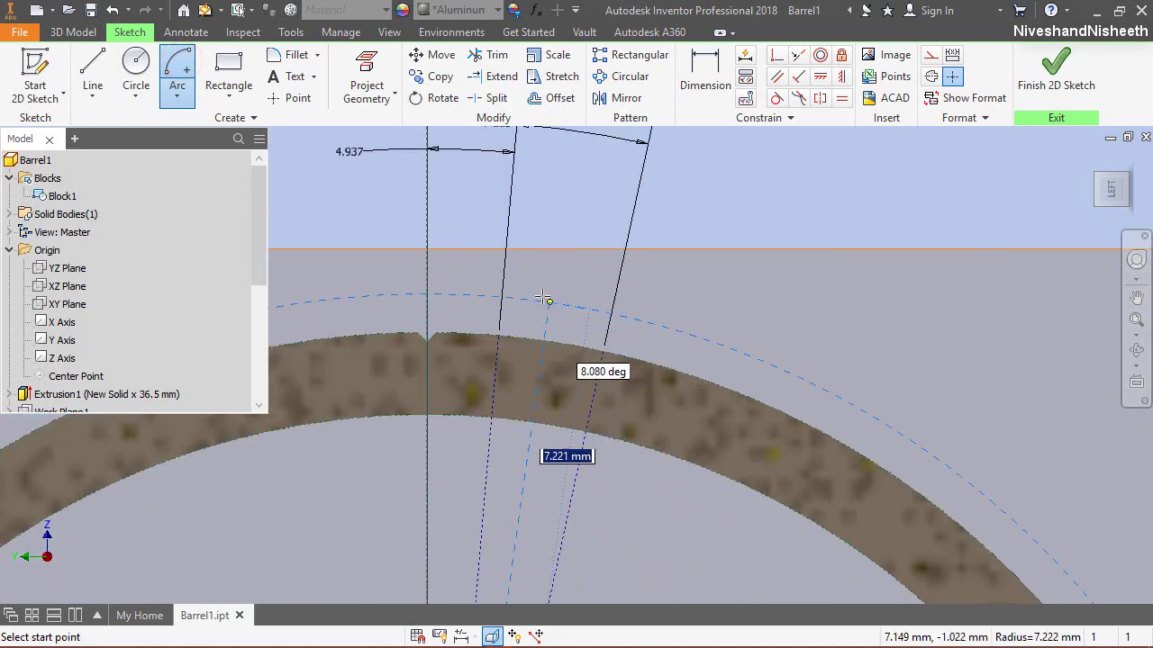
pyautogui.click(487, 272)
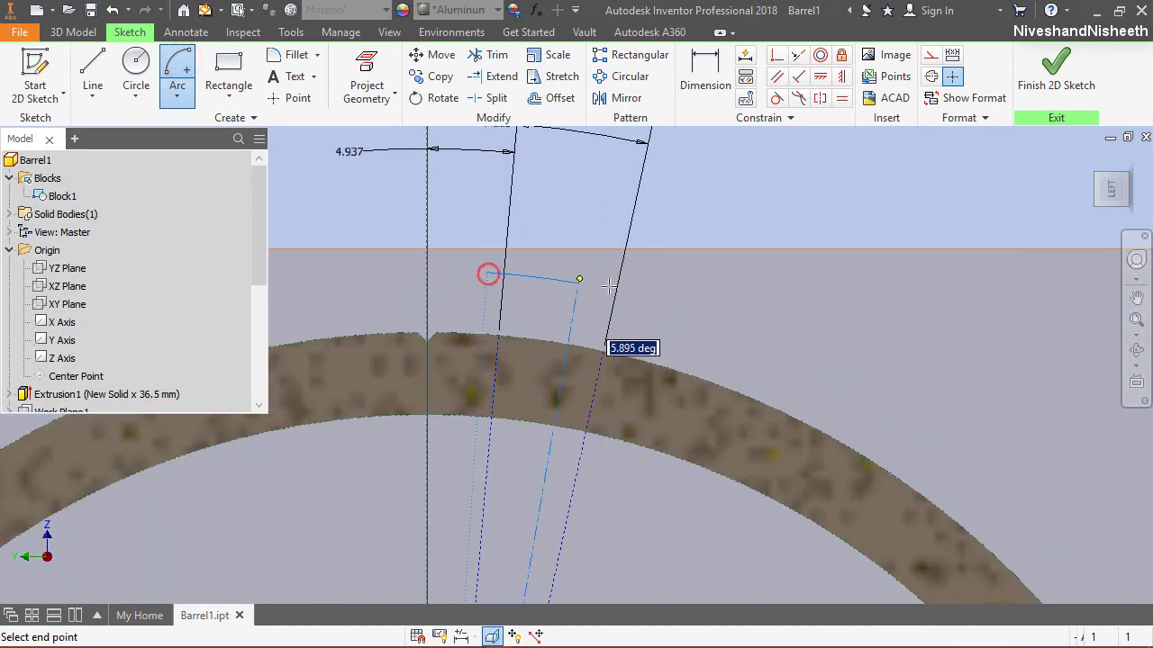
pyautogui.click(643, 305)
pyautogui.rightClick(643, 214)
pyautogui.click(760, 204)
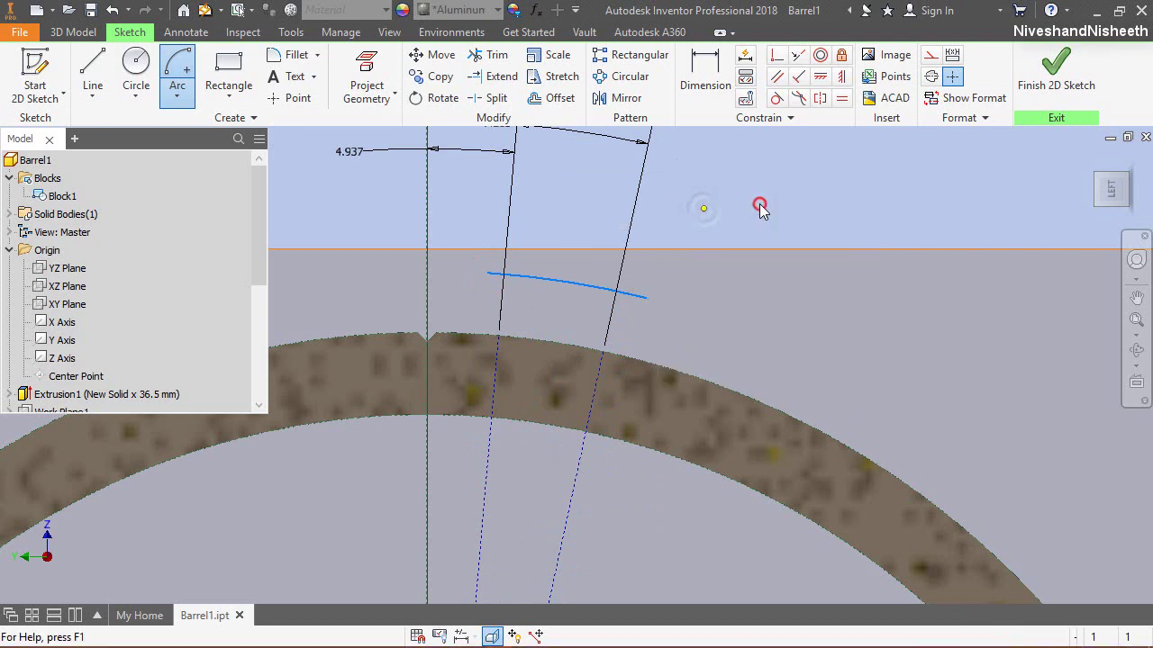
# Step: Make the arc's ends coincident with the two slanted lines and snap the arc onto the ring's outer edge
pyautogui.click(776, 57)
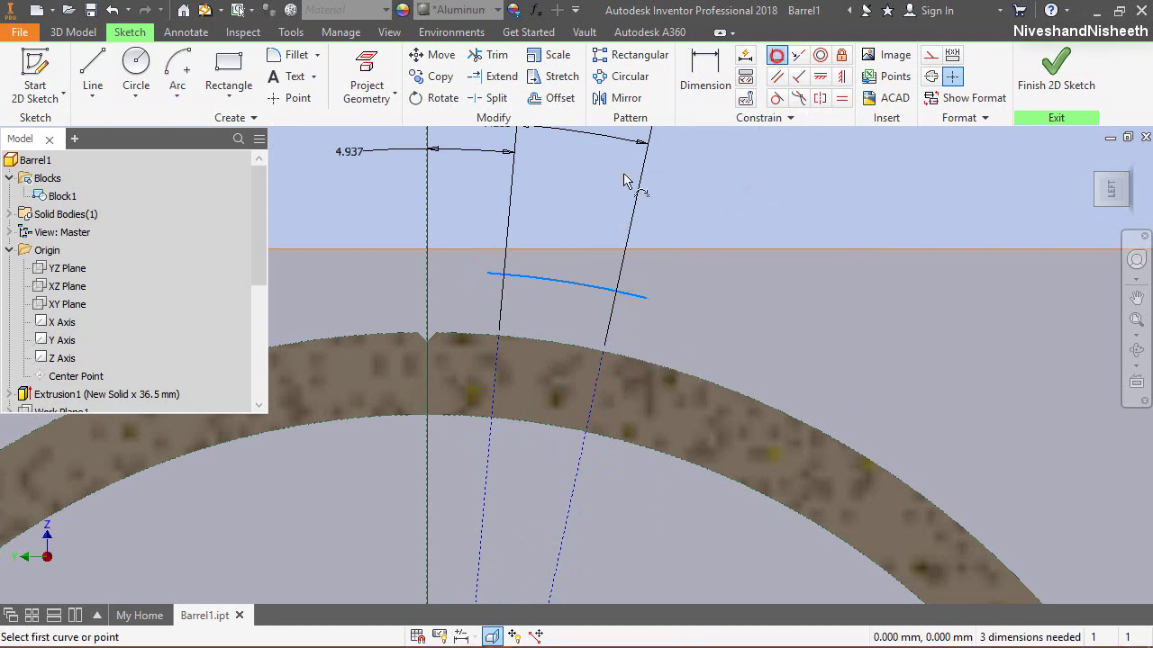
pyautogui.click(488, 274)
pyautogui.click(491, 385)
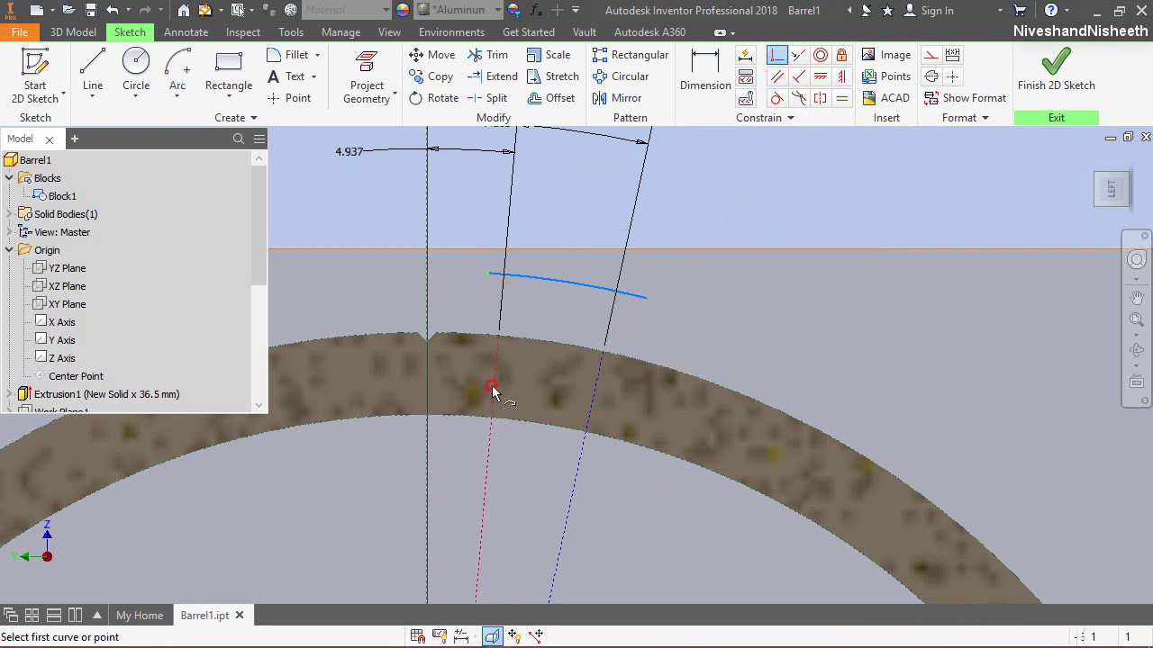
pyautogui.click(645, 298)
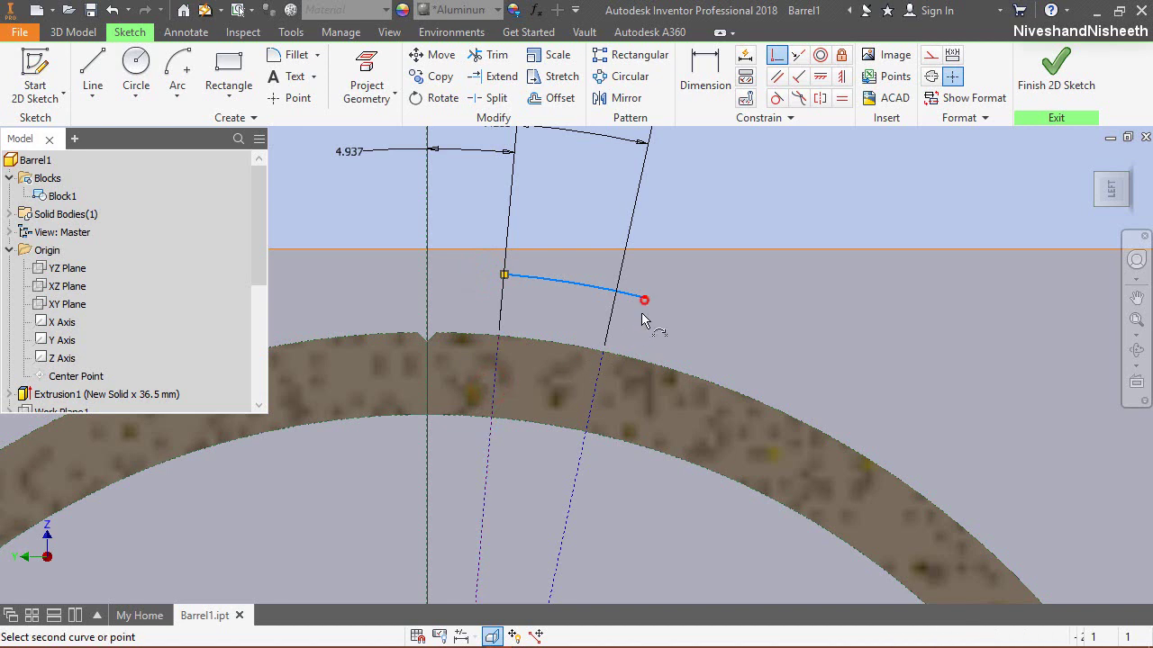
pyautogui.click(593, 396)
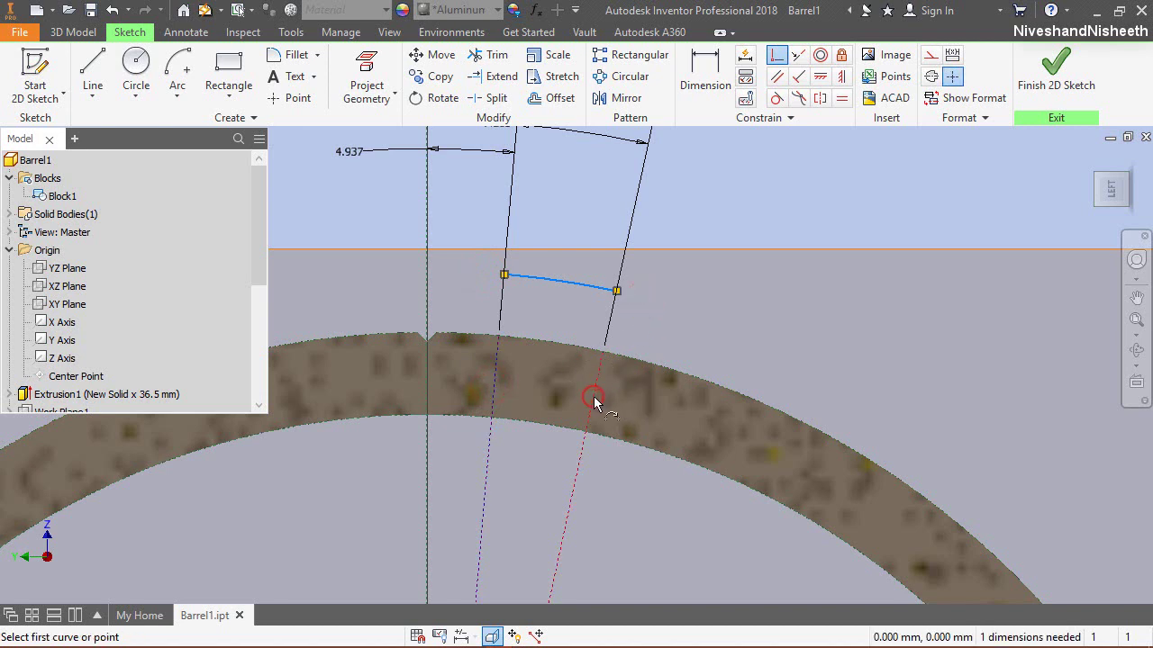
pyautogui.click(504, 275)
pyautogui.click(504, 335)
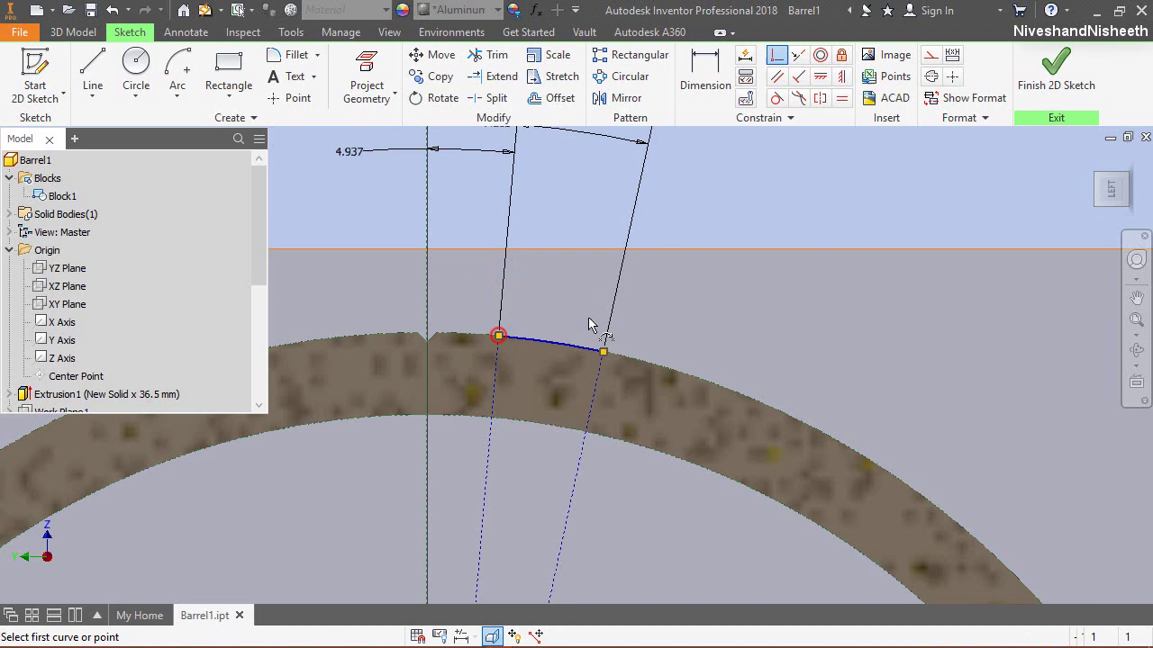
pyautogui.rightClick(718, 196)
pyautogui.click(734, 188)
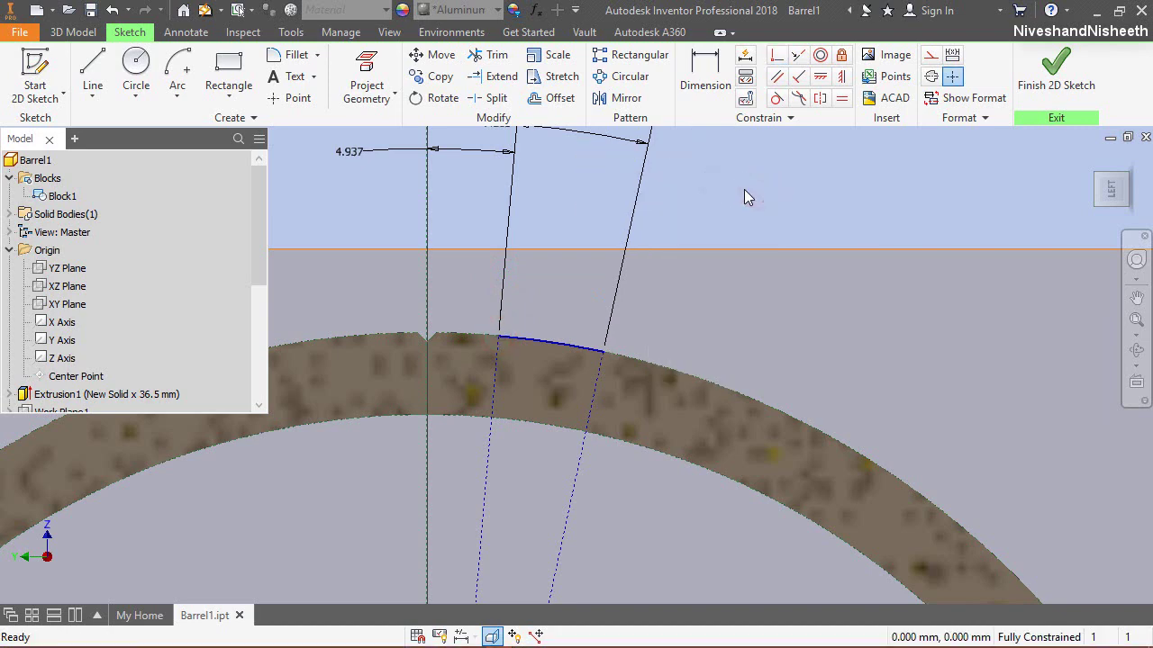
# Step: Finish the arc sketch and hide its work plane in the home view
pyautogui.scroll(-3, 744, 189)
pyautogui.click(1056, 67)
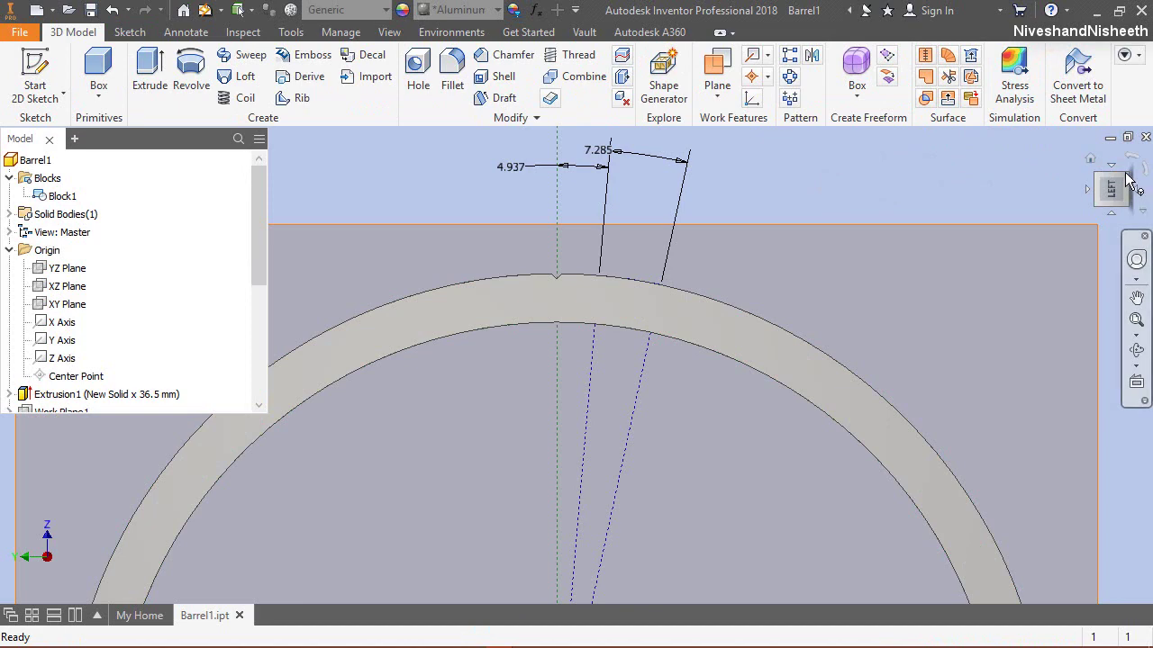
pyautogui.click(1092, 160)
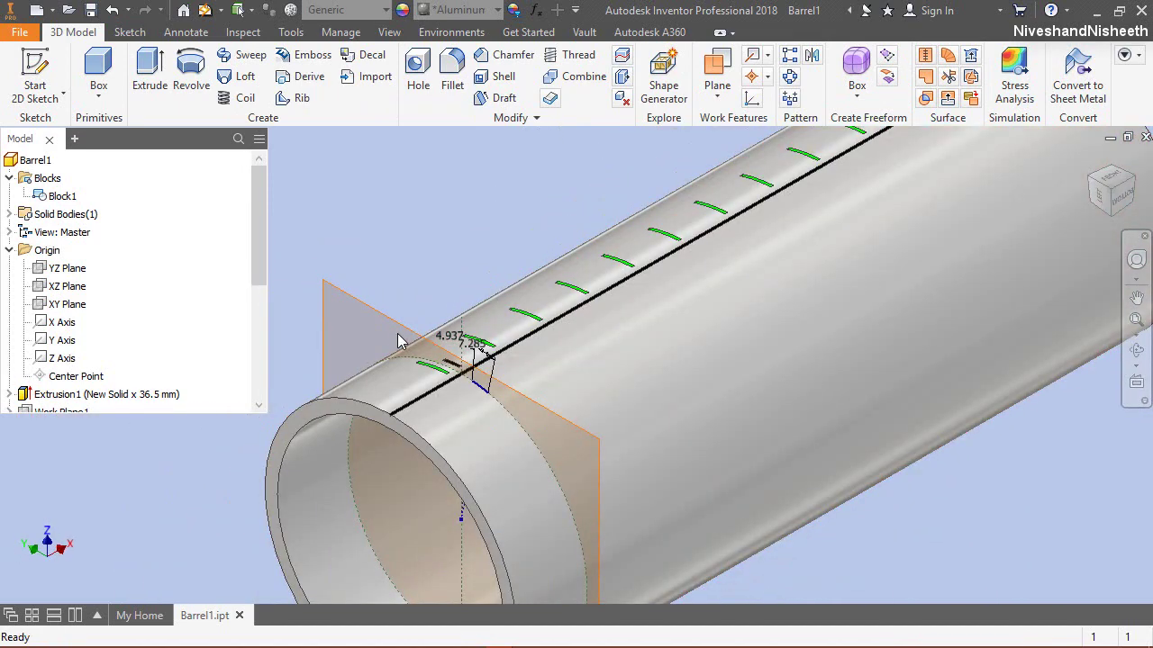
pyautogui.rightClick(399, 329)
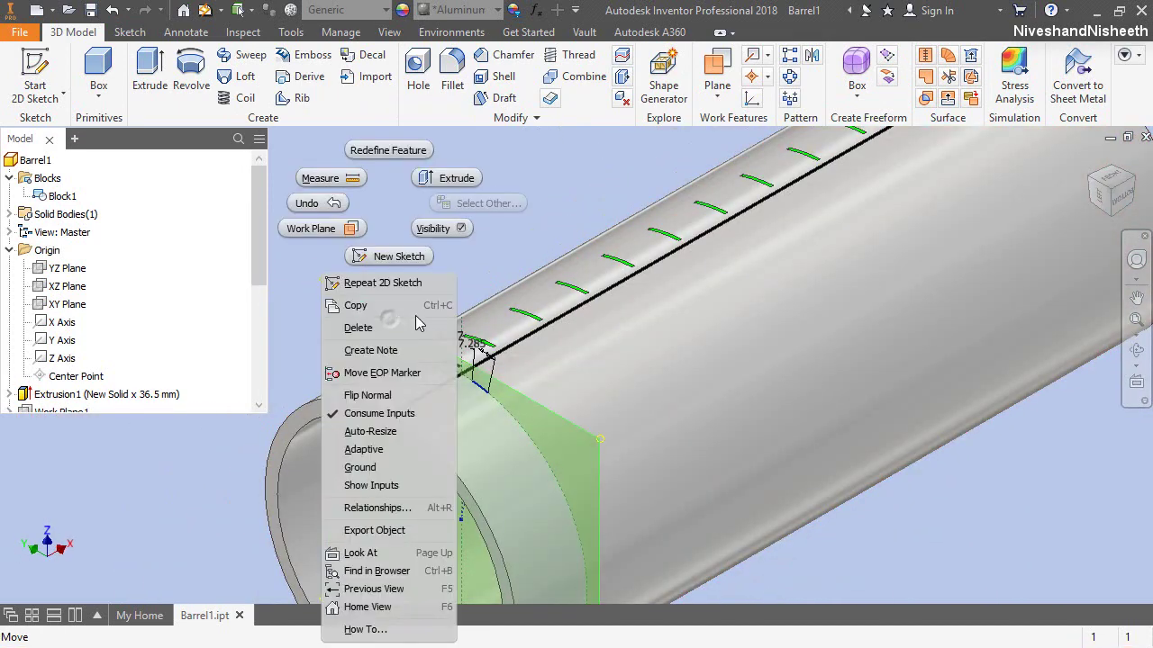
pyautogui.click(462, 228)
# Step: Collapse all entries of the model tree
pyautogui.rightClick(193, 222)
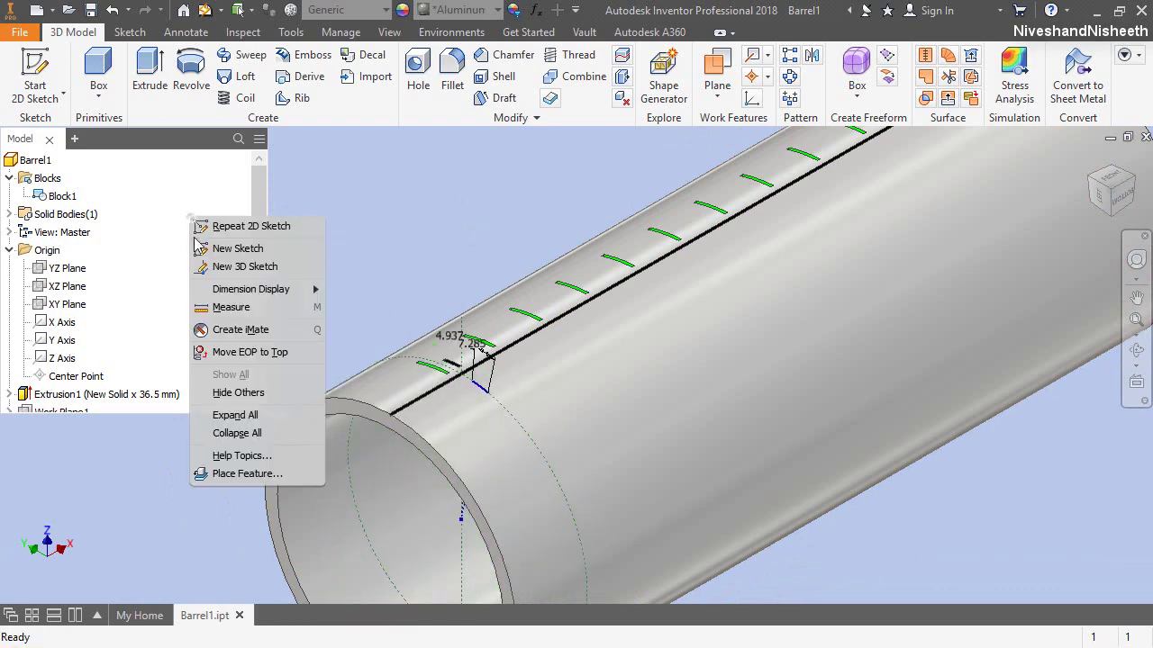
pyautogui.click(221, 436)
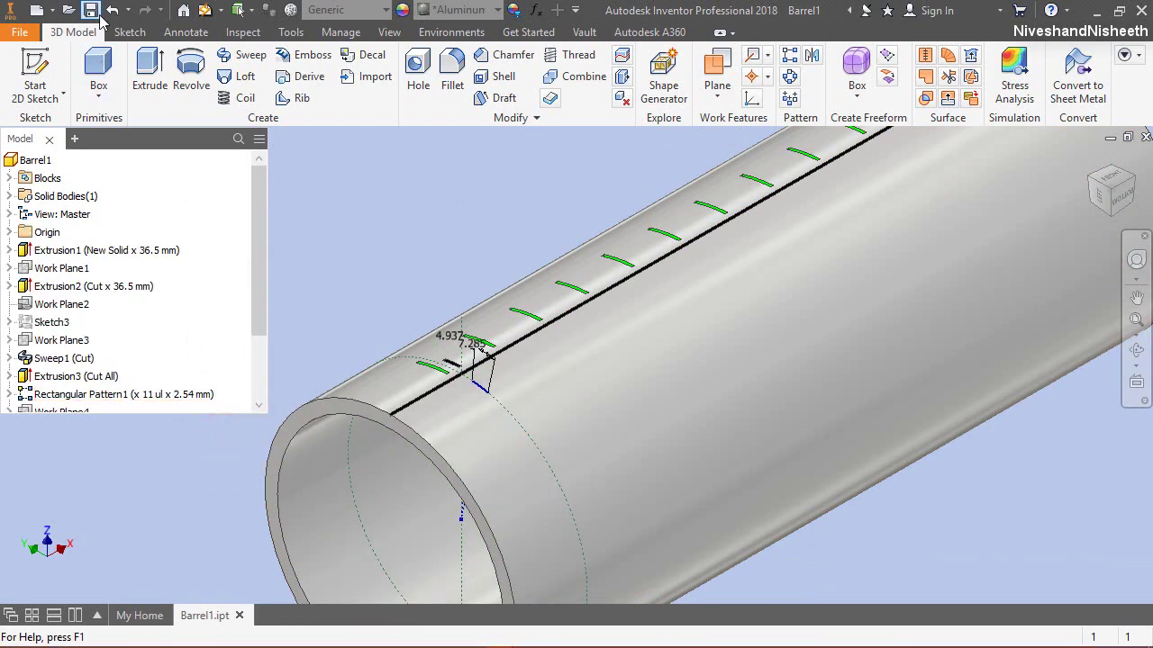
pyautogui.click(421, 240)
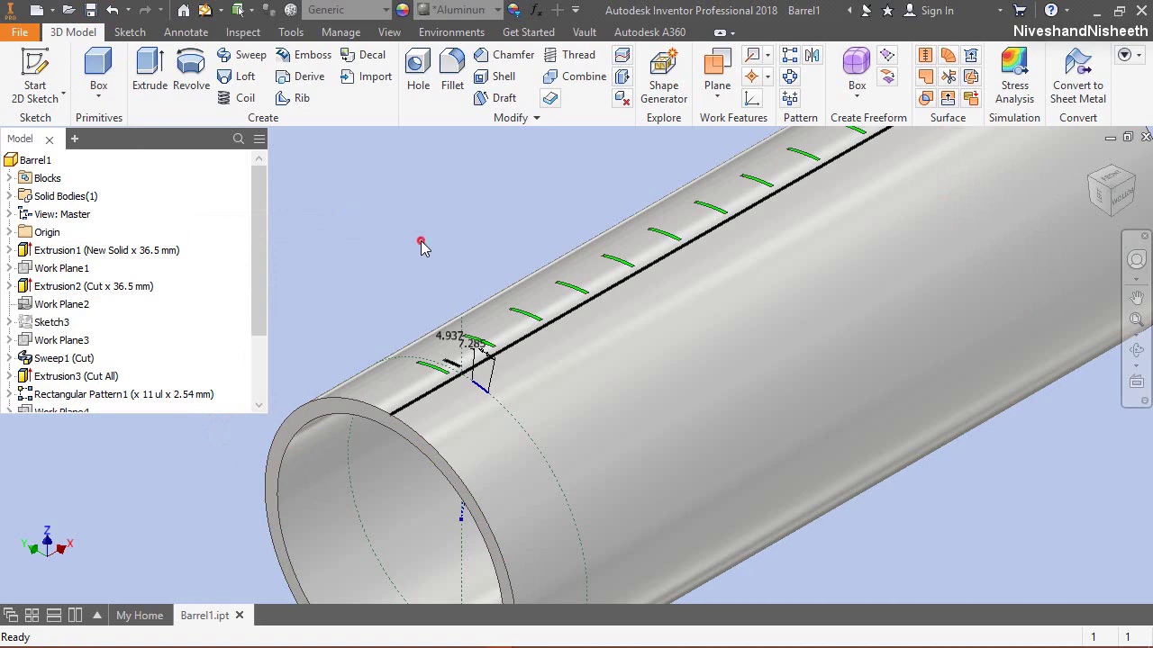
# Step: Create a work plane through the X axis at 4.937 degrees to the XZ plane, aligned with the nearer slanted line
pyautogui.click(717, 72)
pyautogui.scroll(-3, 491, 221)
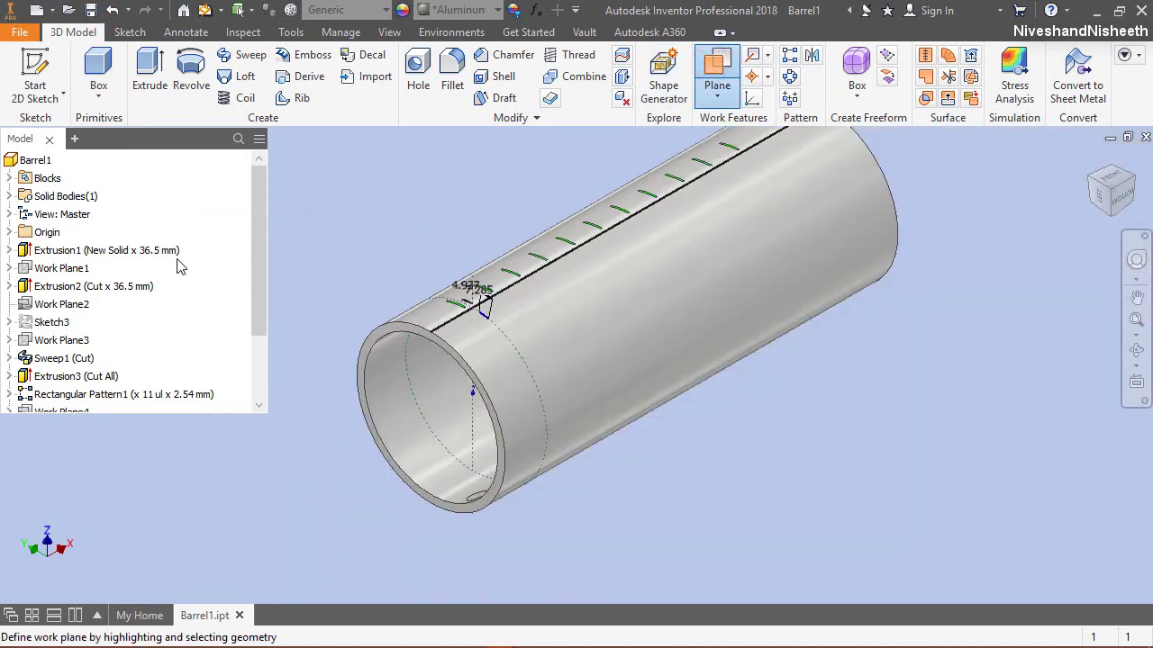
pyautogui.click(8, 233)
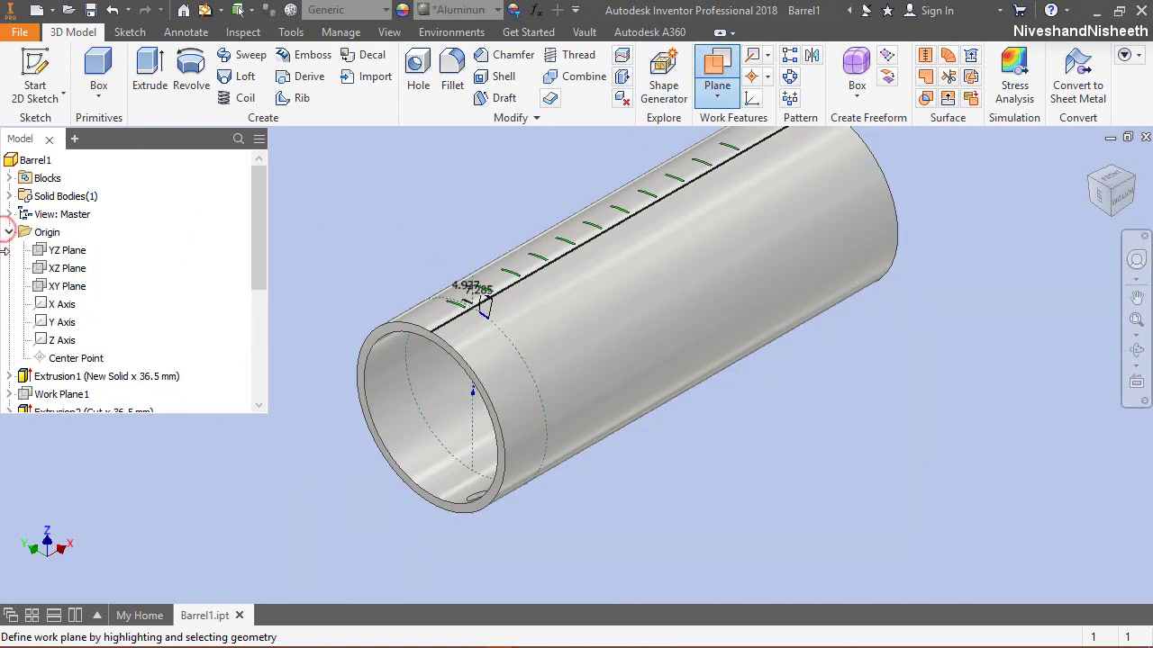
pyautogui.click(49, 306)
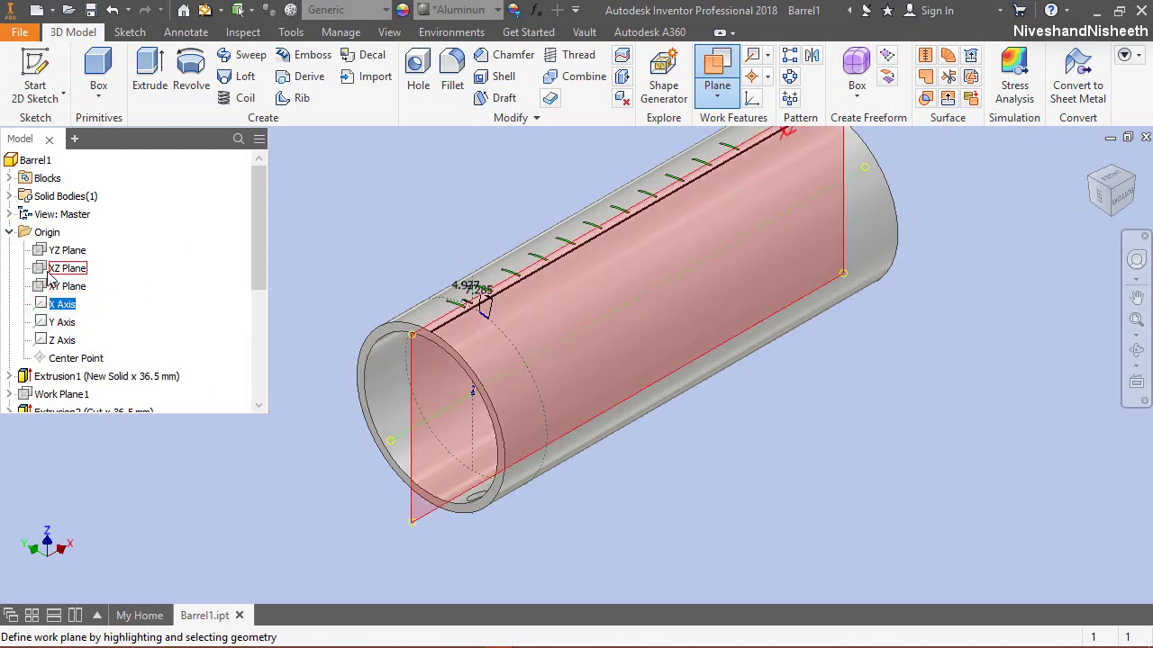
pyautogui.click(51, 270)
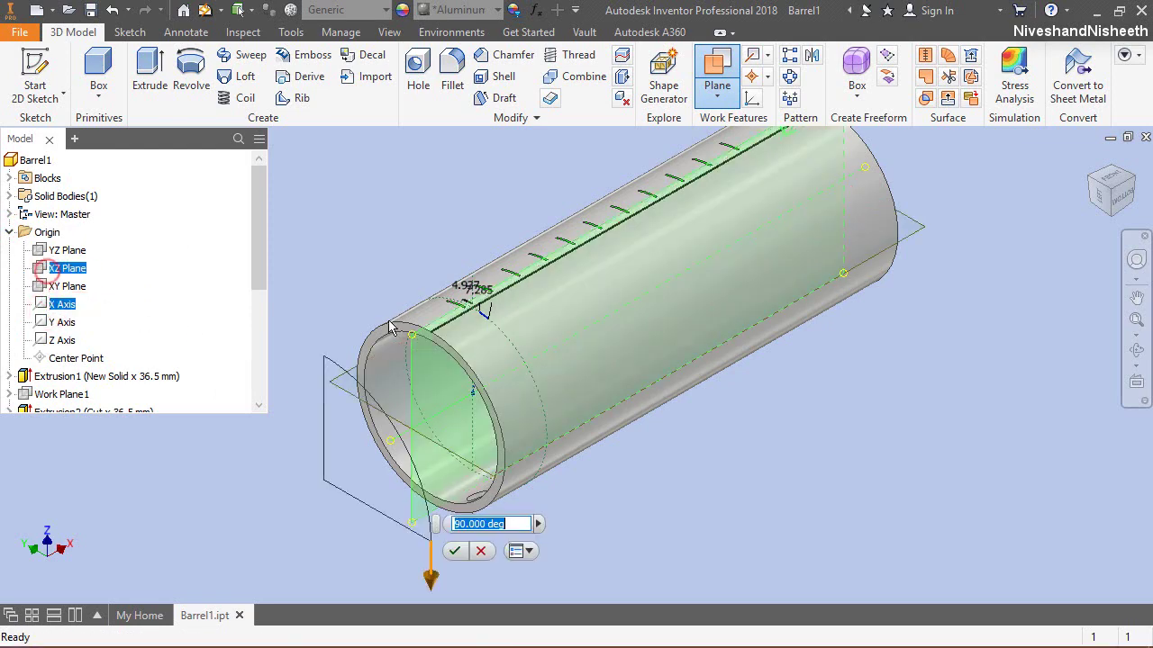
pyautogui.click(1103, 202)
pyautogui.scroll(3, 605, 352)
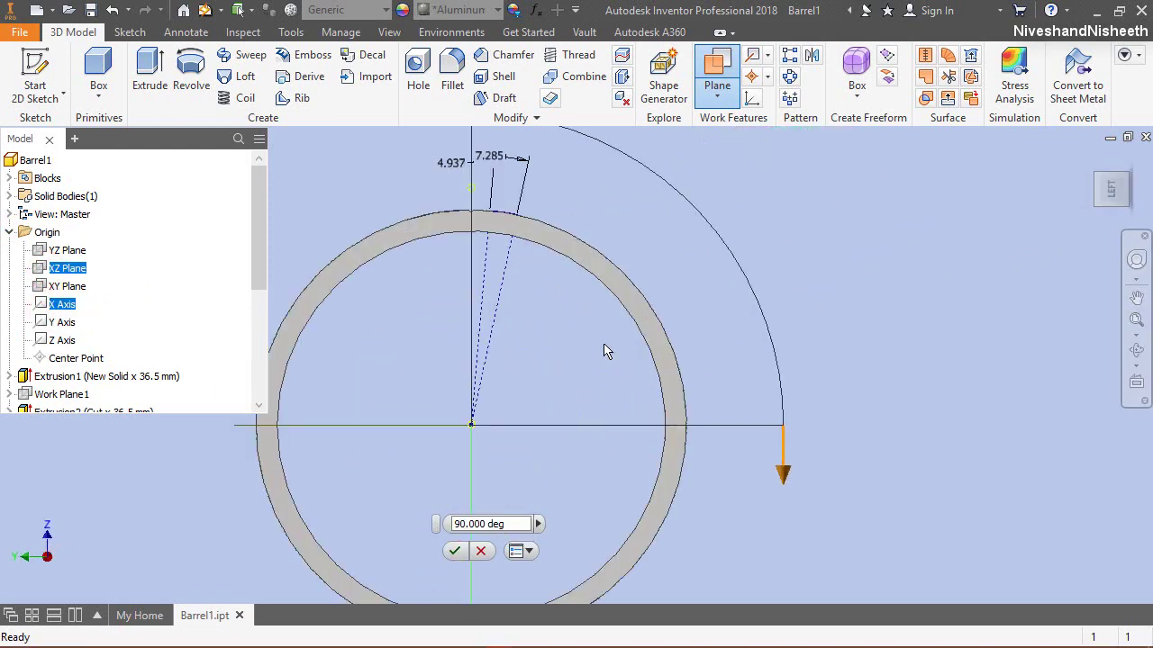
pyautogui.moveTo(784, 475); pyautogui.dragTo(509, 190)
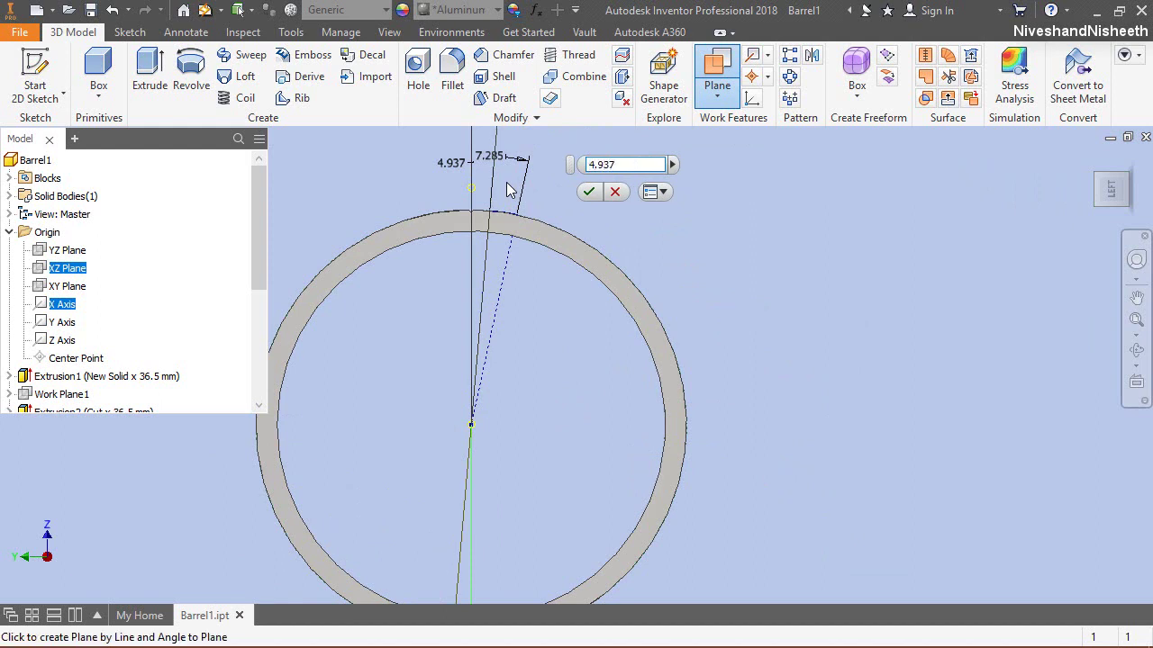
pyautogui.click(587, 194)
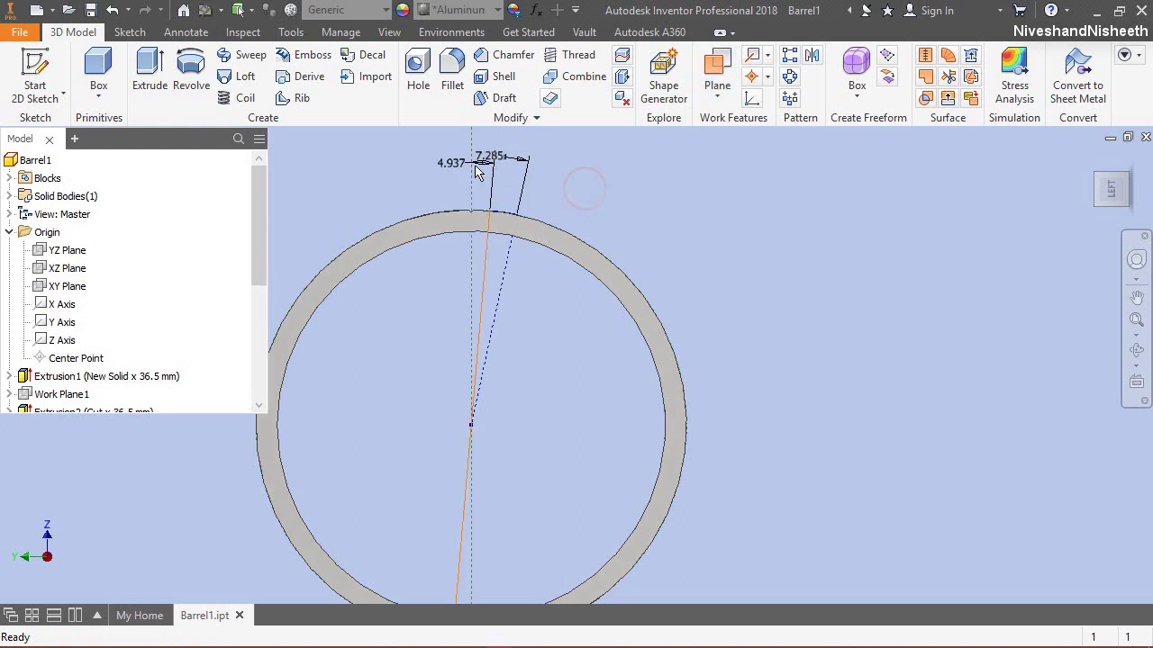
# Step: Start a new sketch on the angled work plane
pyautogui.scroll(2, 477, 174)
pyautogui.click(648, 172)
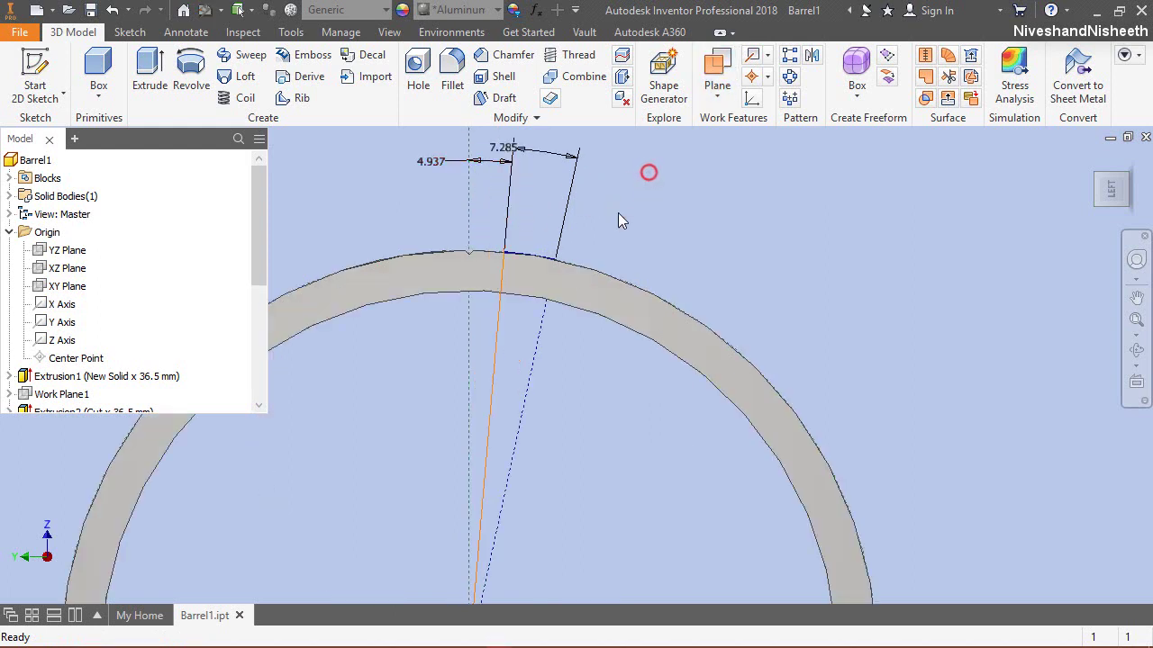
pyautogui.click(497, 342)
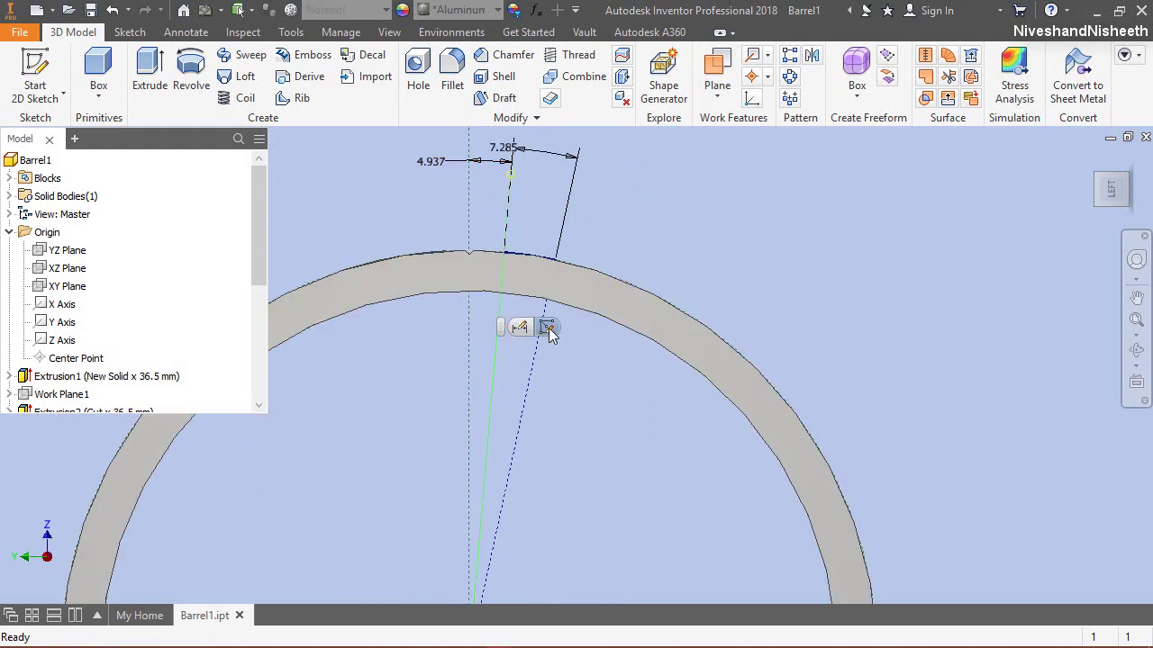
pyautogui.click(547, 328)
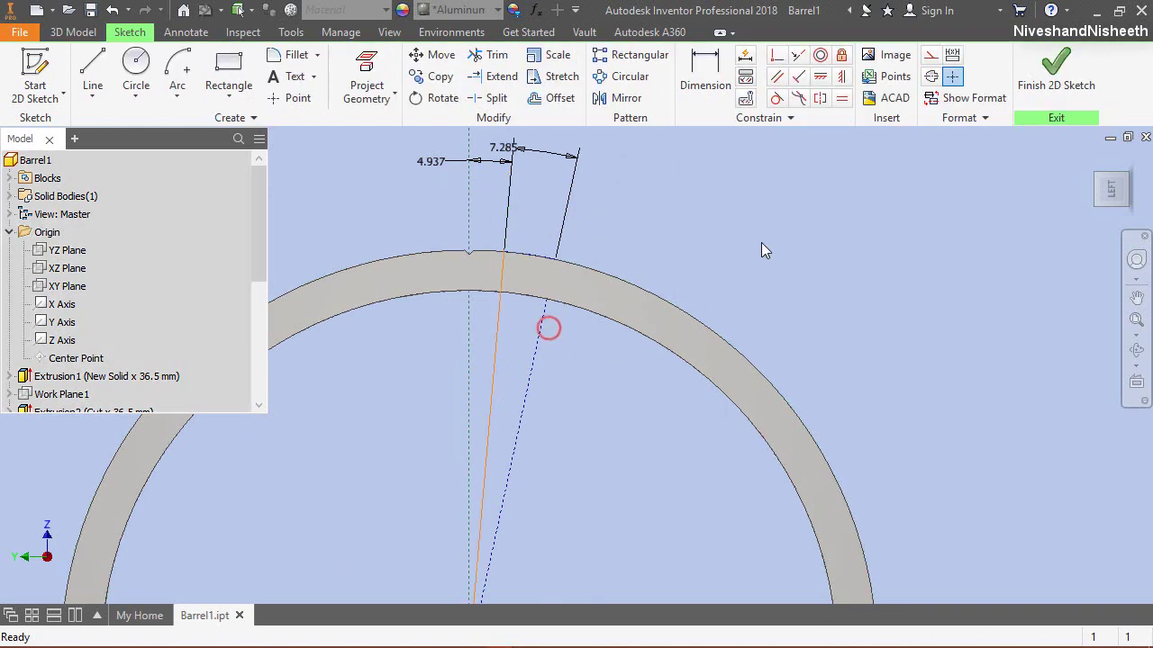
# Step: Slice the barrel graphics at the angled sketch plane and hide the work plane so the arc's start point is exposed
pyautogui.click(1095, 176)
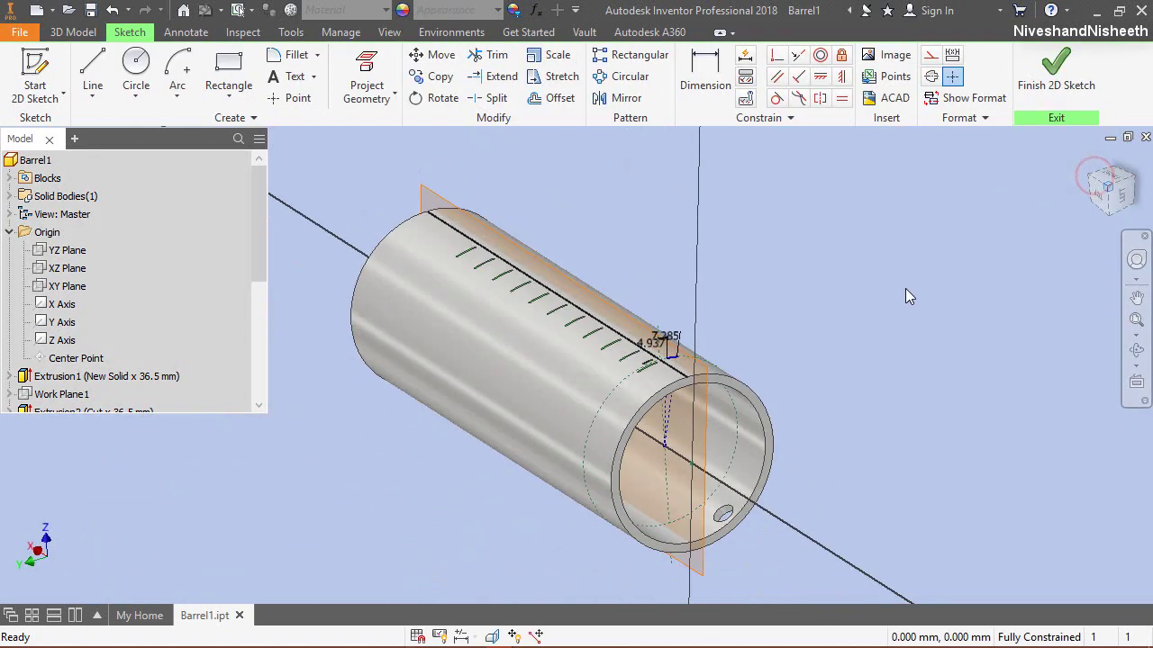
pyautogui.click(1136, 189)
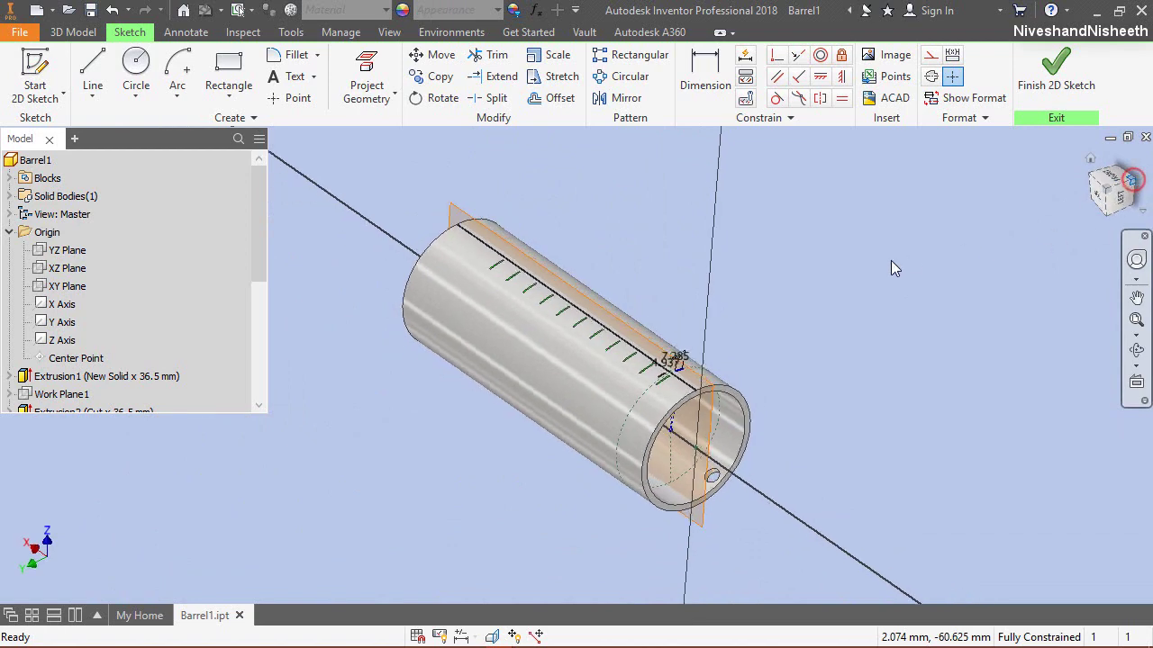
pyautogui.scroll(5, 486, 450)
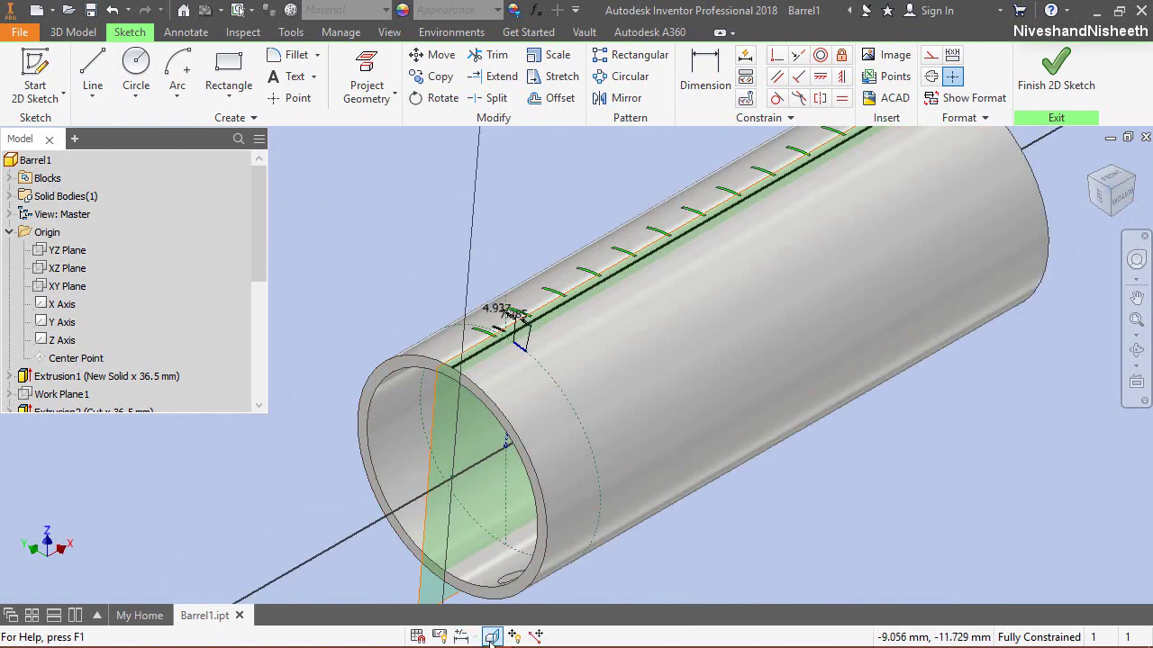
pyautogui.click(491, 637)
pyautogui.scroll(3, 484, 320)
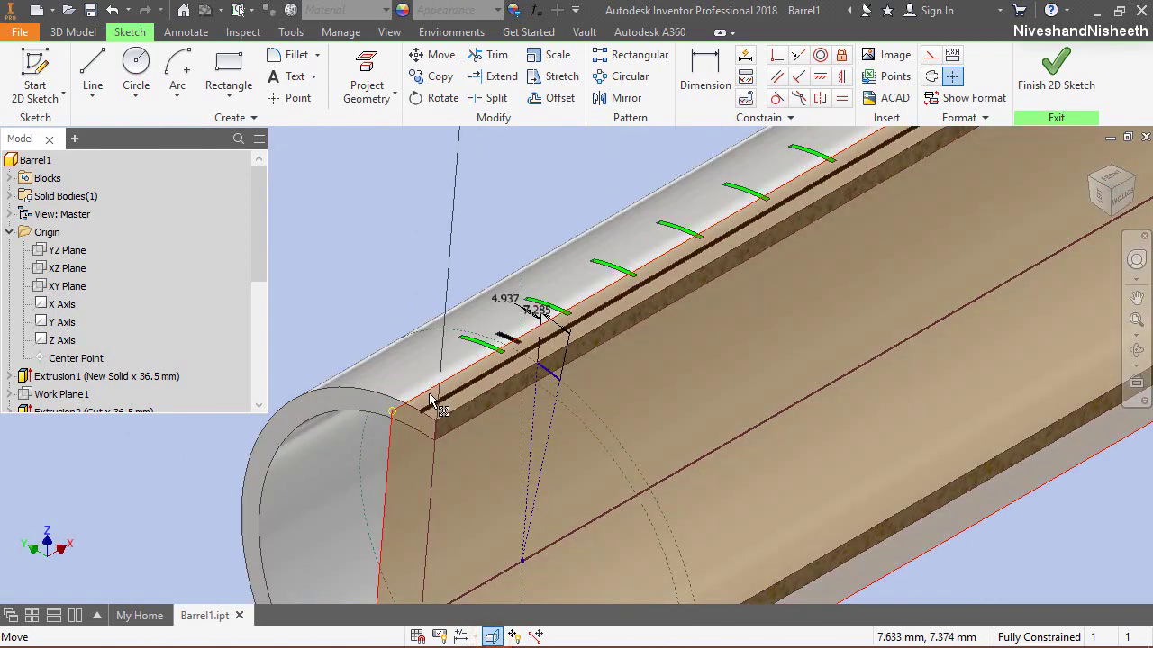
pyautogui.rightClick(430, 400)
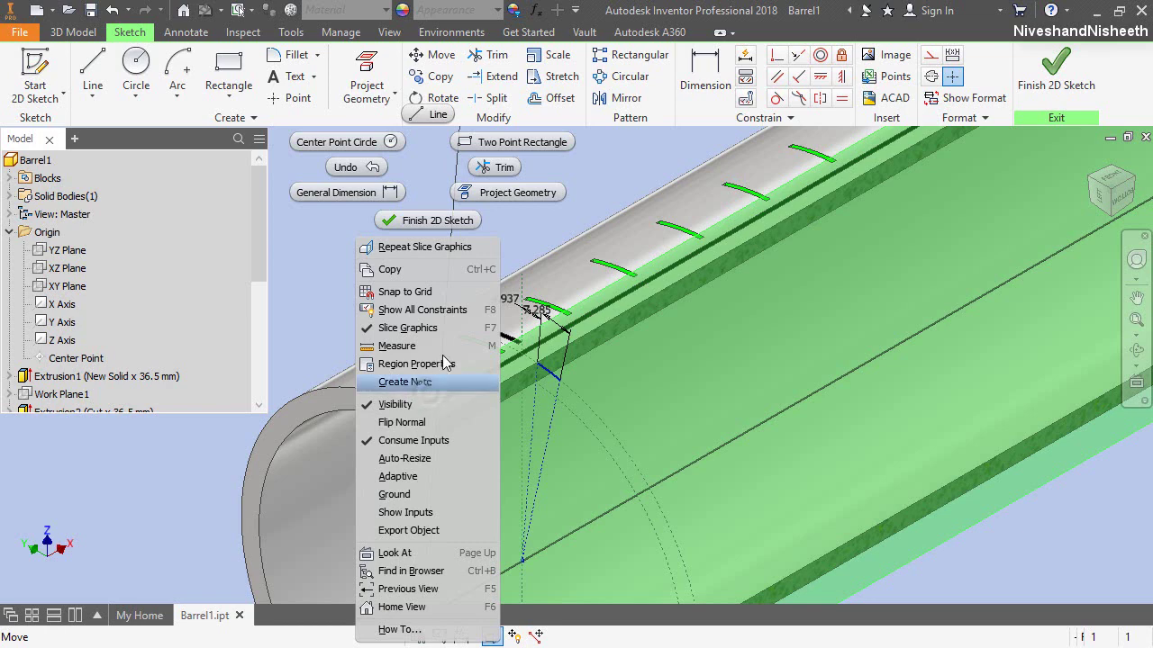
pyautogui.click(414, 403)
pyautogui.scroll(3, 539, 372)
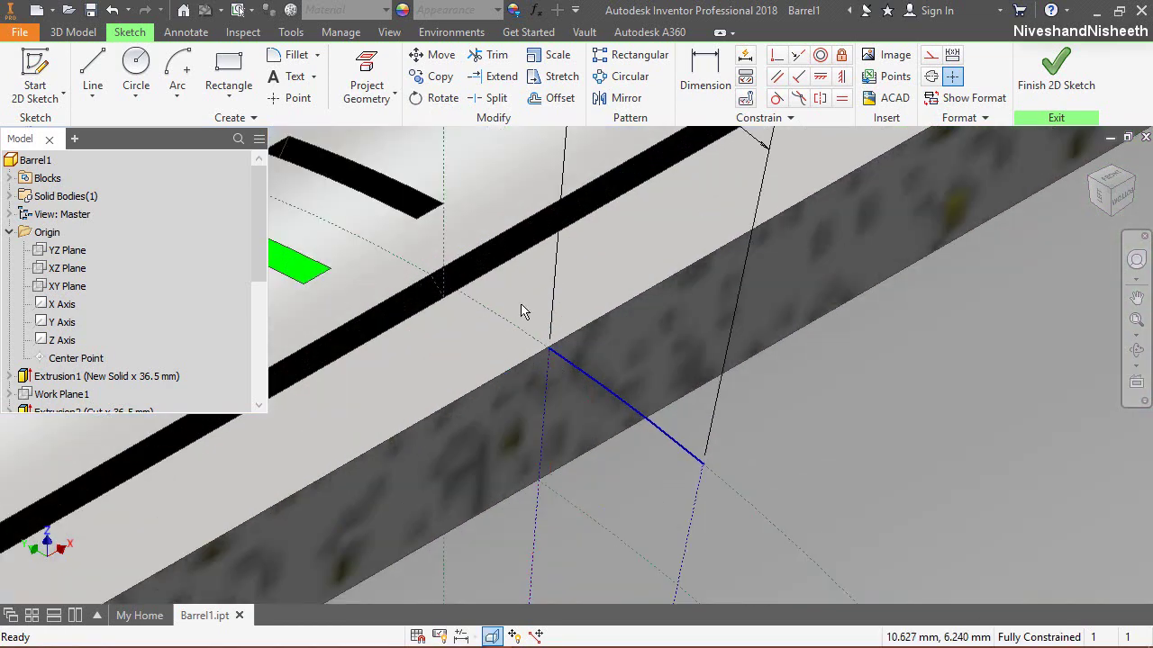
pyautogui.click(367, 74)
pyautogui.scroll(2, 528, 354)
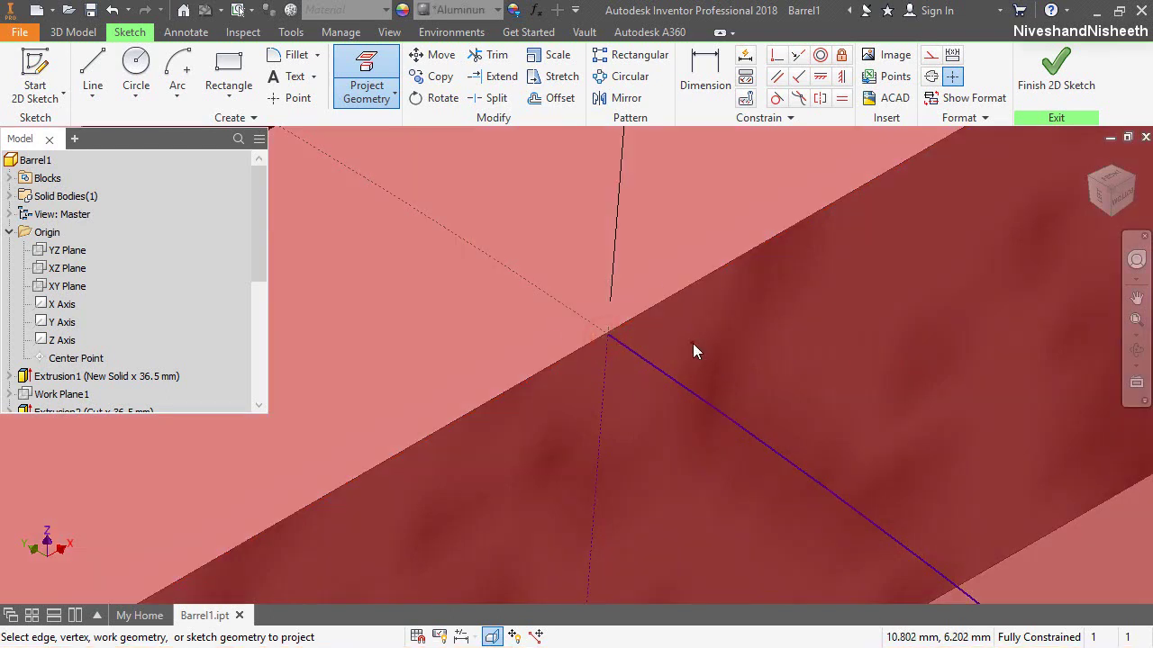
pyautogui.rightClick(692, 343)
pyautogui.click(750, 342)
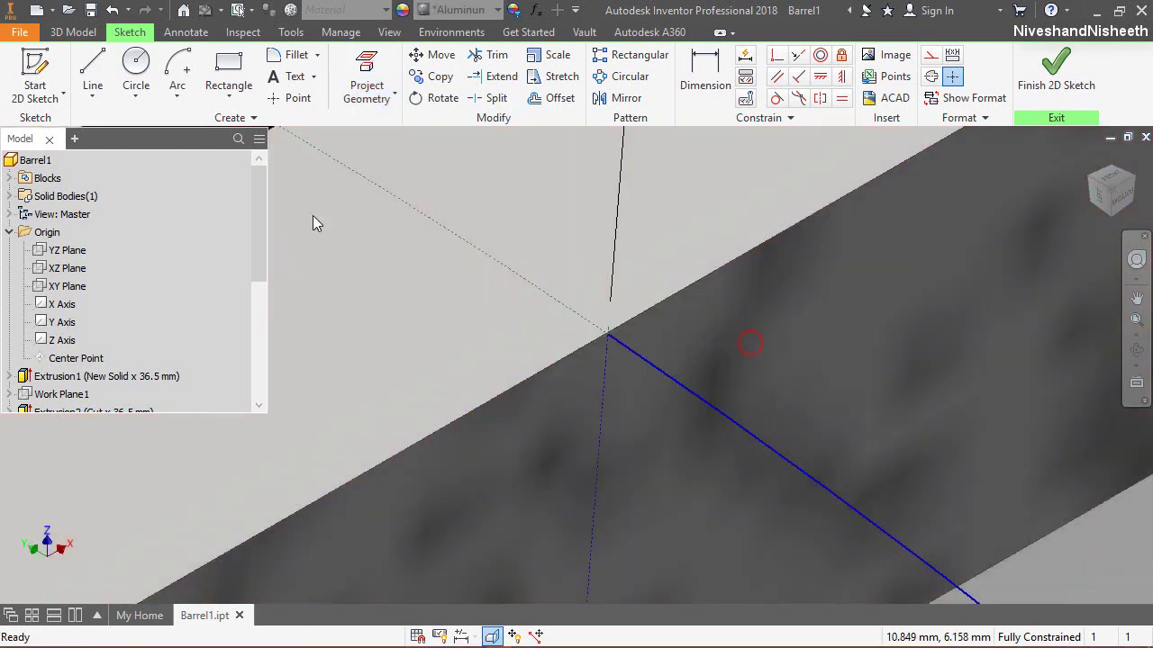
# Step: Place one instance of Block1 in the sketch, with its insertion point on the arc's start point at the sliced outer edge
pyautogui.click(9, 178)
pyautogui.rightClick(39, 198)
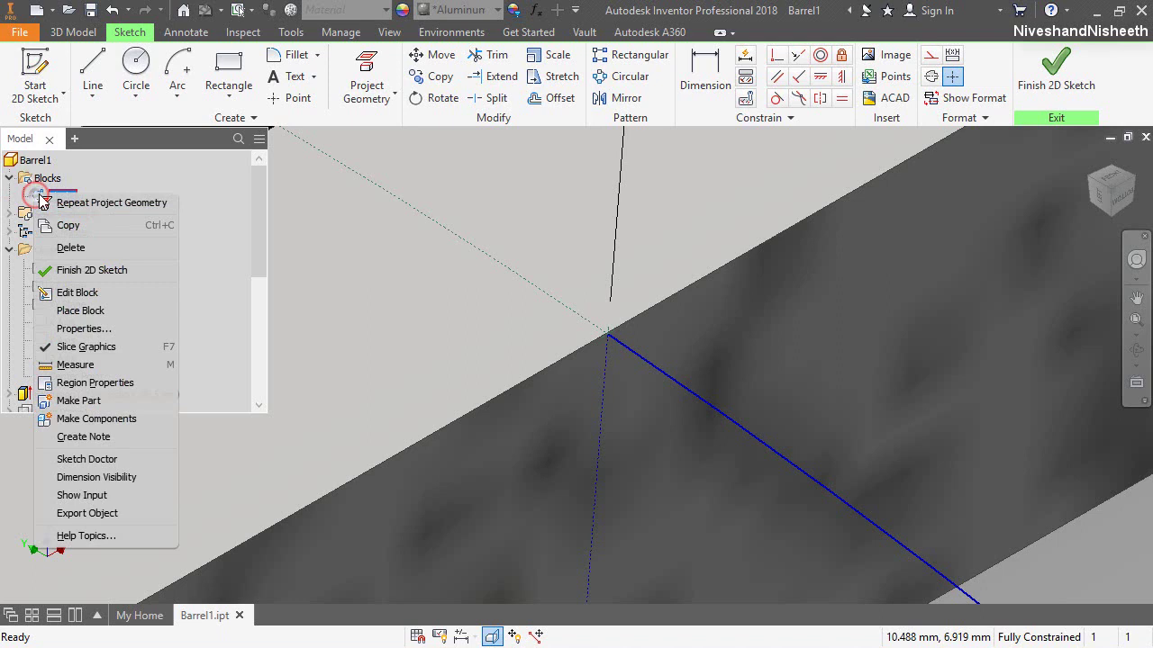
pyautogui.click(81, 310)
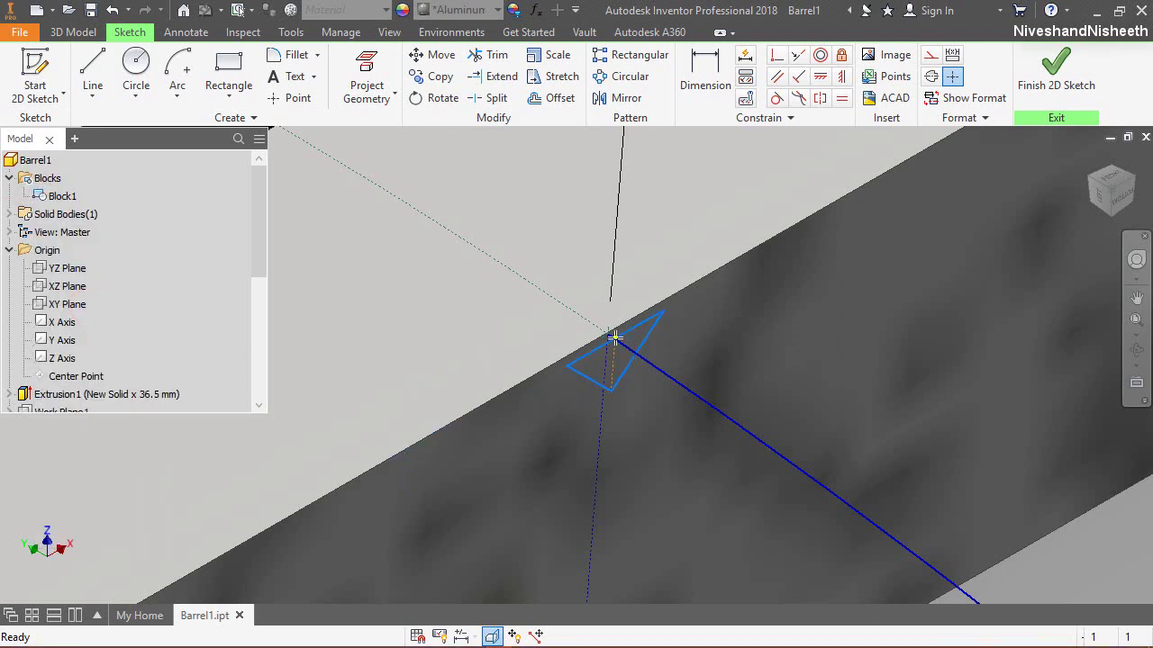
pyautogui.scroll(3, 615, 337)
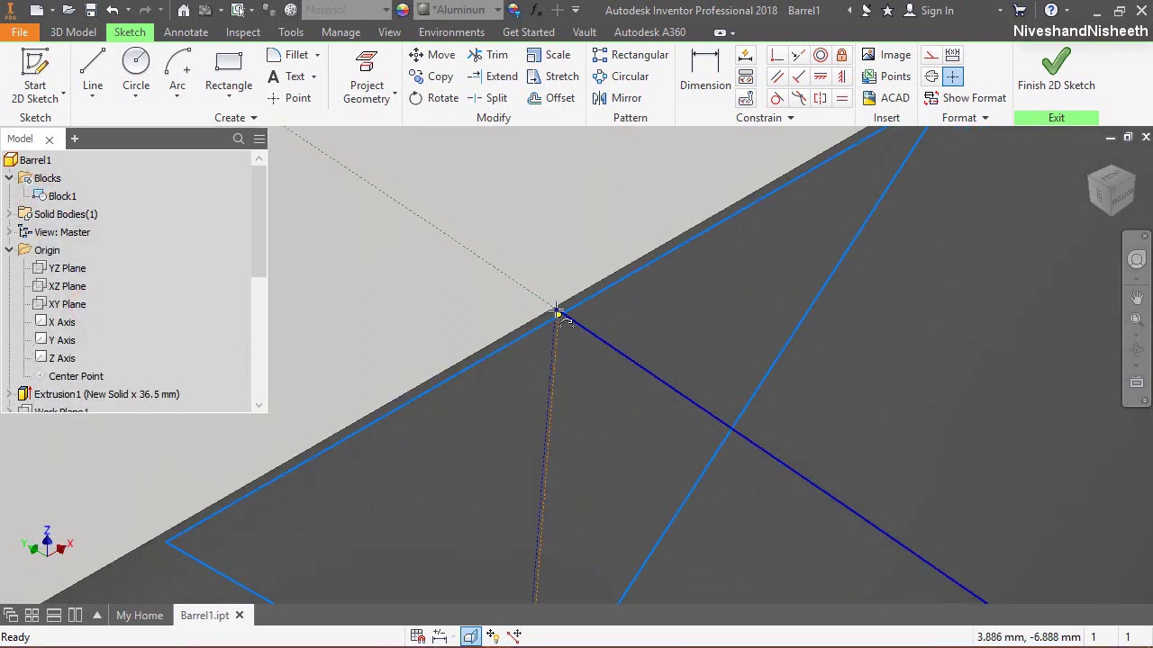
pyautogui.click(658, 306)
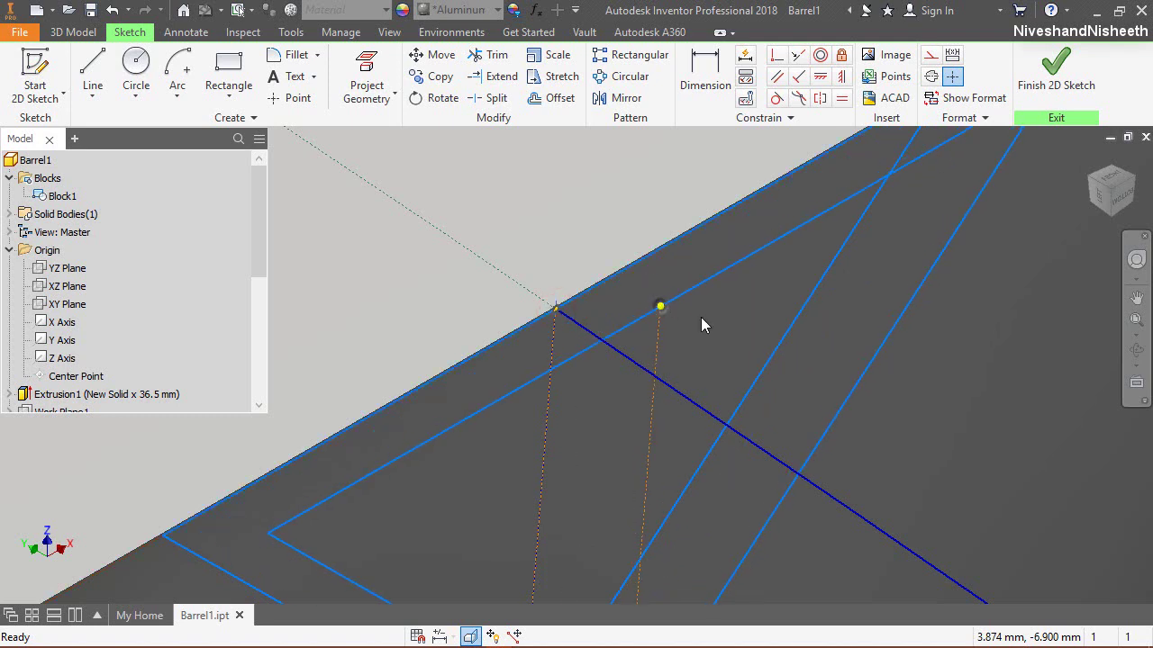
pyautogui.rightClick(658, 307)
pyautogui.click(717, 309)
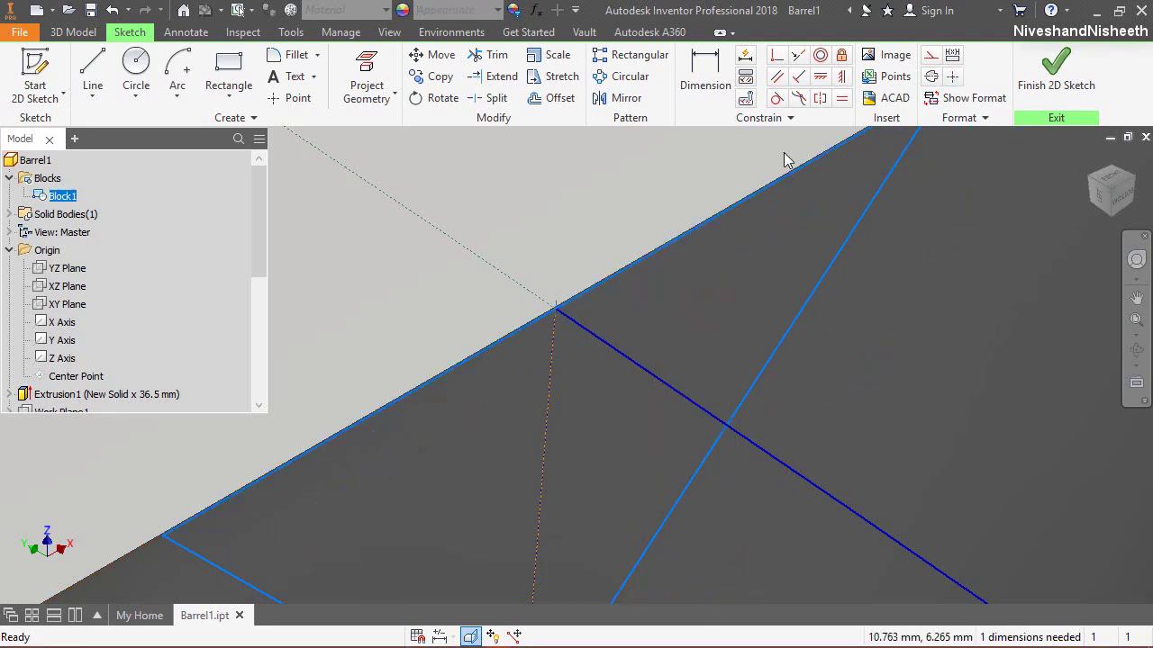
# Step: Apply a horizontal constraint to the block's long edge lying on the barrel surface and finish the sketch
pyautogui.click(819, 75)
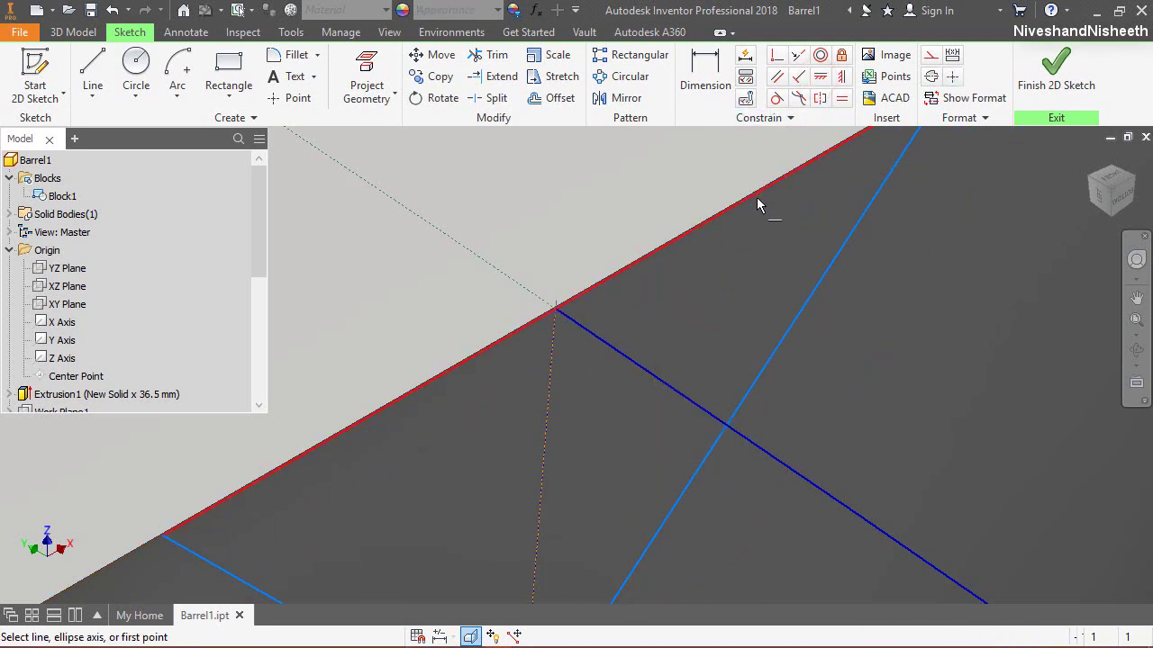
pyautogui.rightClick(742, 236)
pyautogui.click(791, 246)
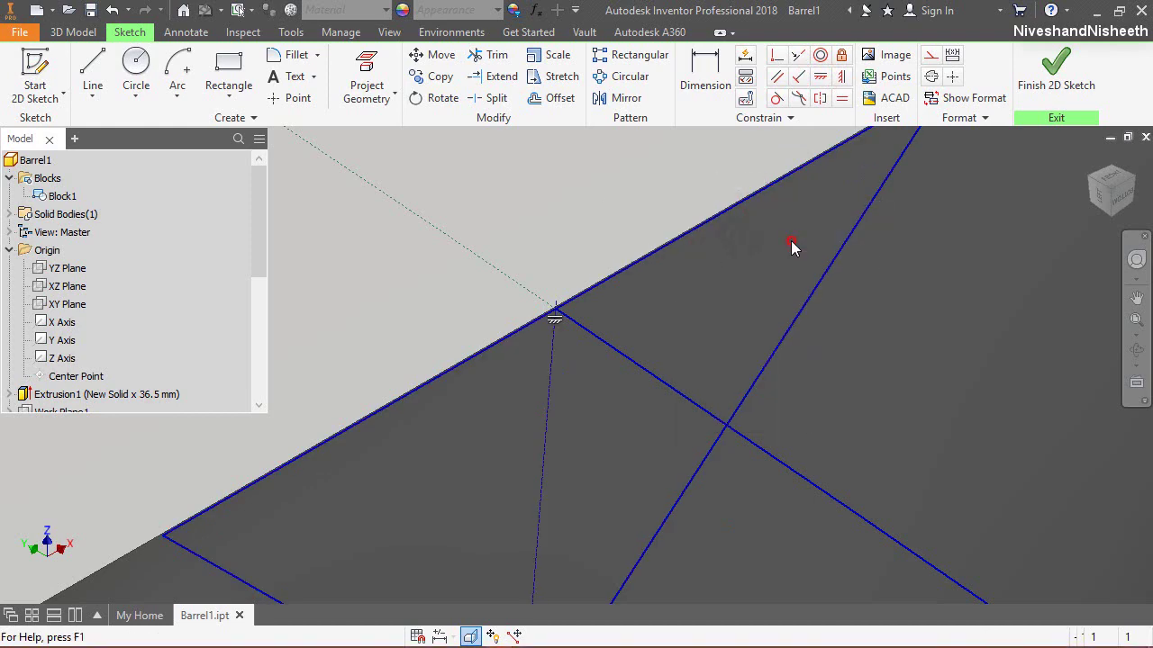
pyautogui.click(1066, 90)
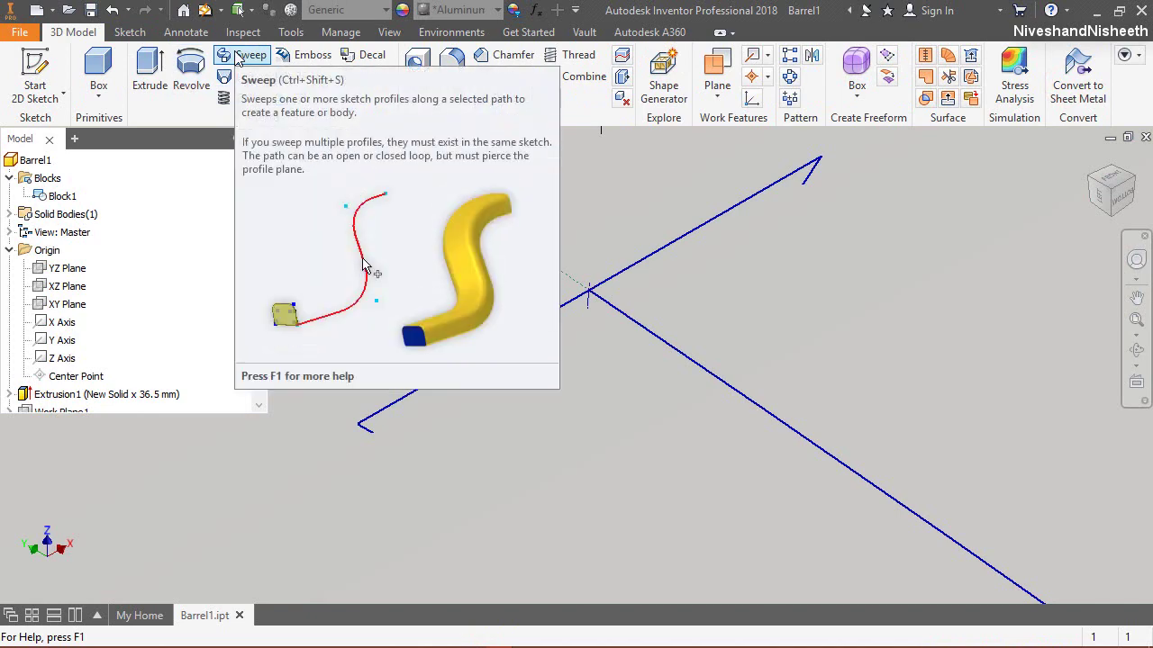
# Step: Sweep the triangular block profile along the arc as a cut, keeping the Path type and path orientation
pyautogui.click(241, 56)
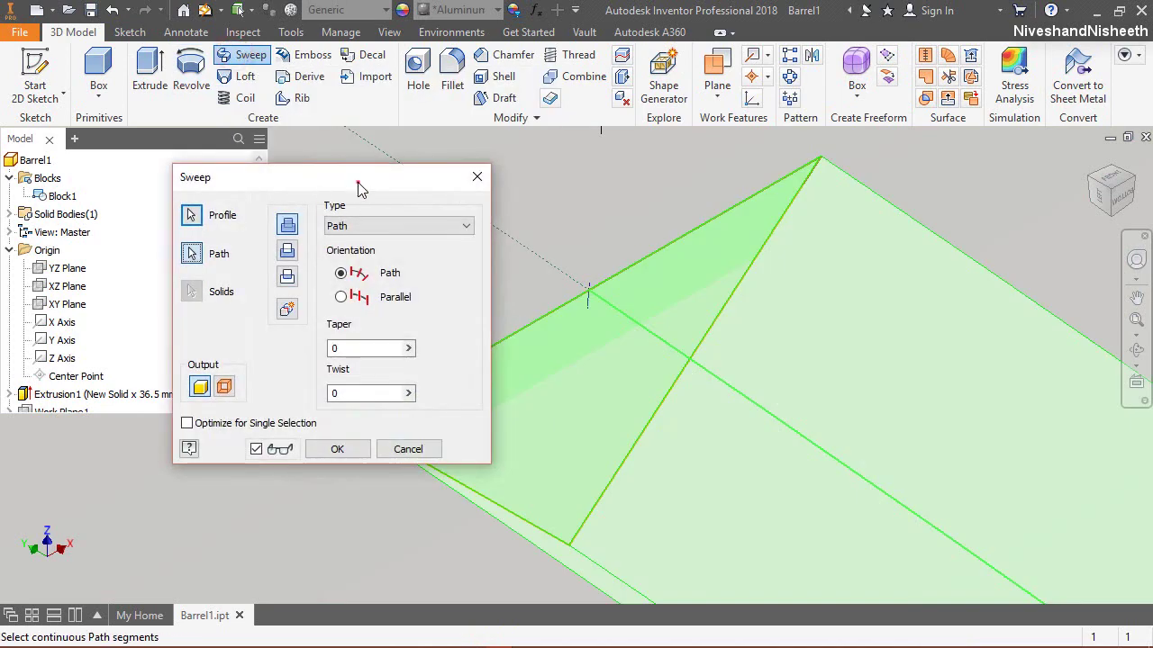
pyautogui.scroll(5, 605, 286)
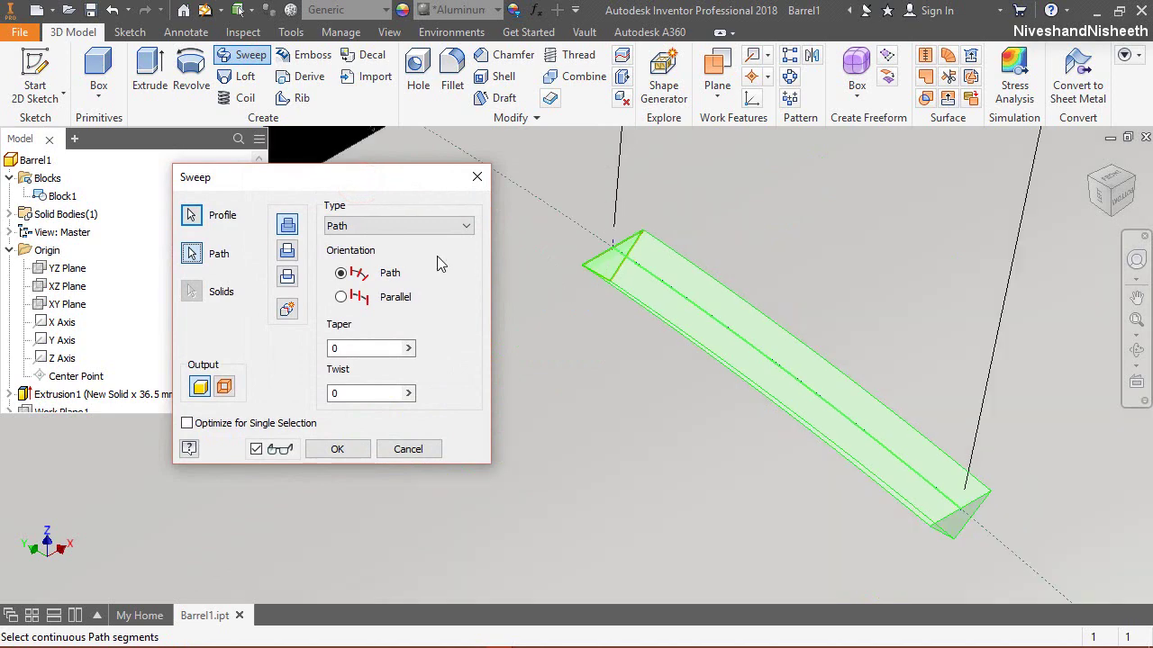
pyautogui.click(286, 253)
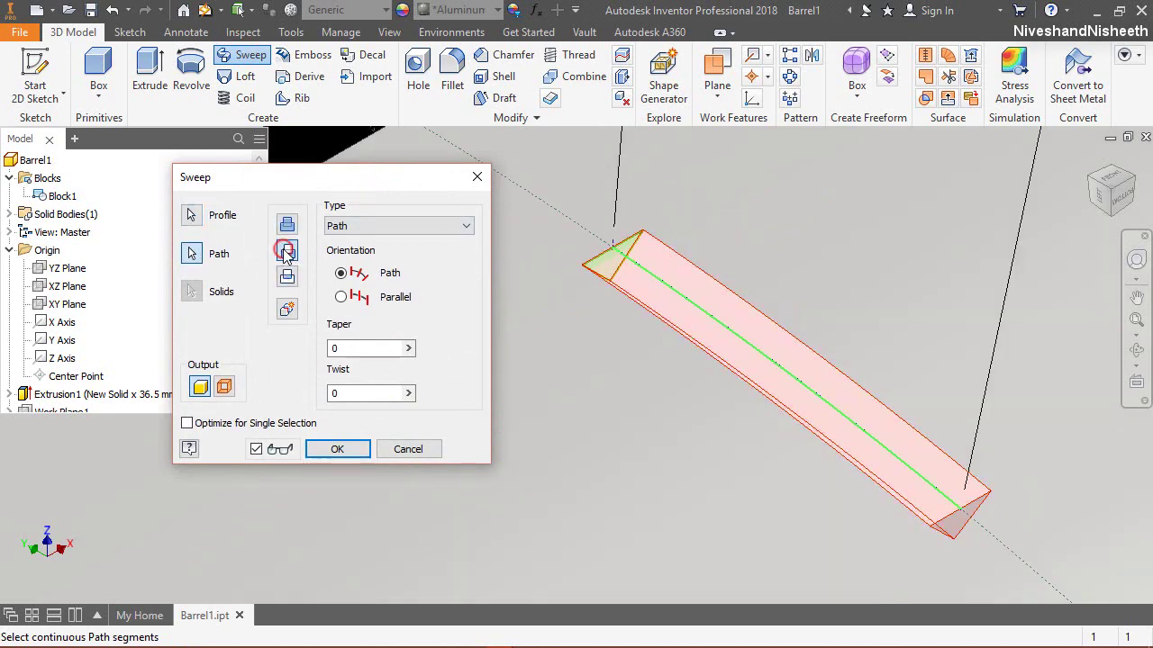
pyautogui.click(342, 451)
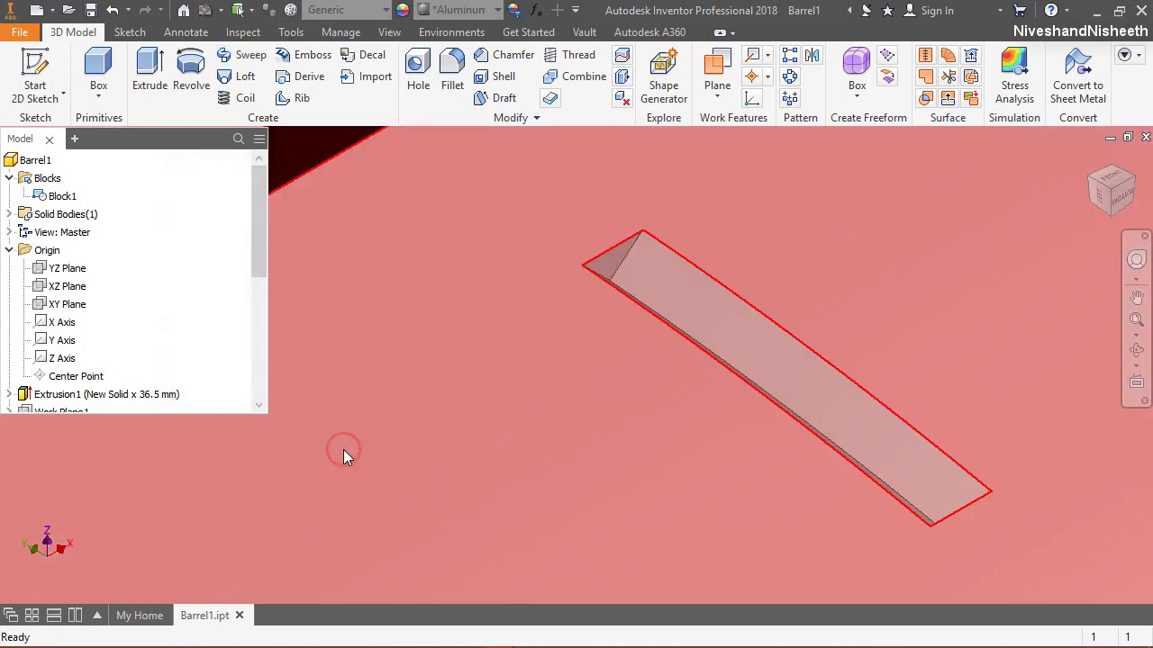
# Step: Apply the Black appearance to the new sweep cut, Sweep3
pyautogui.scroll(4, 655, 330)
pyautogui.scroll(-6, 214, 301)
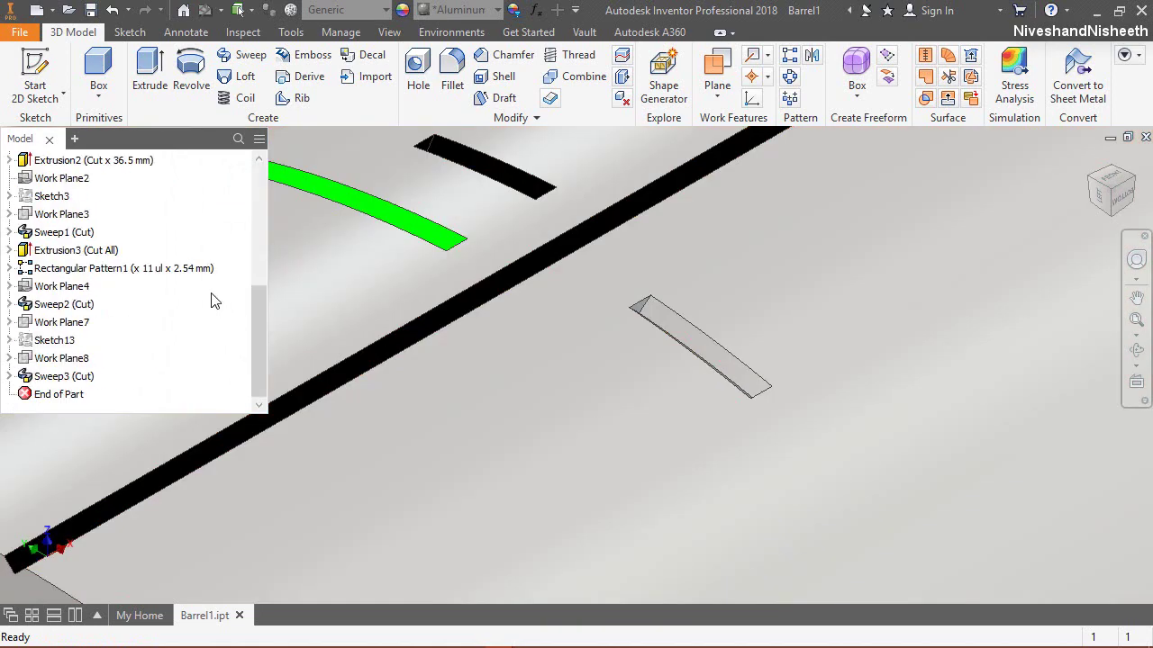
pyautogui.click(79, 377)
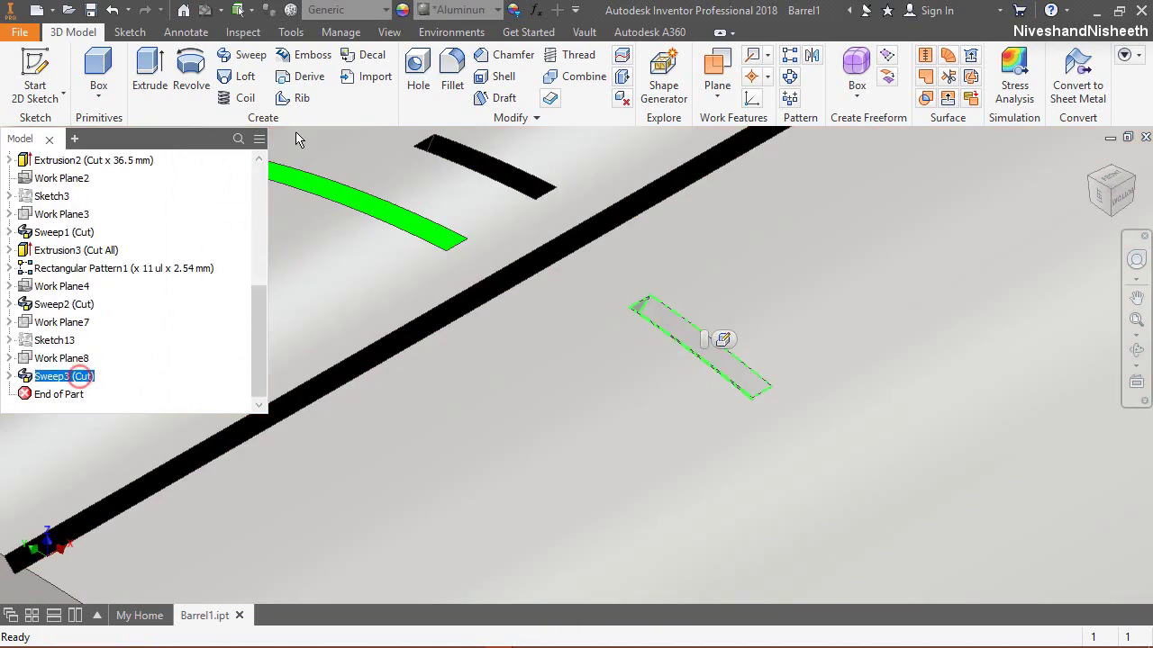
pyautogui.click(427, 20)
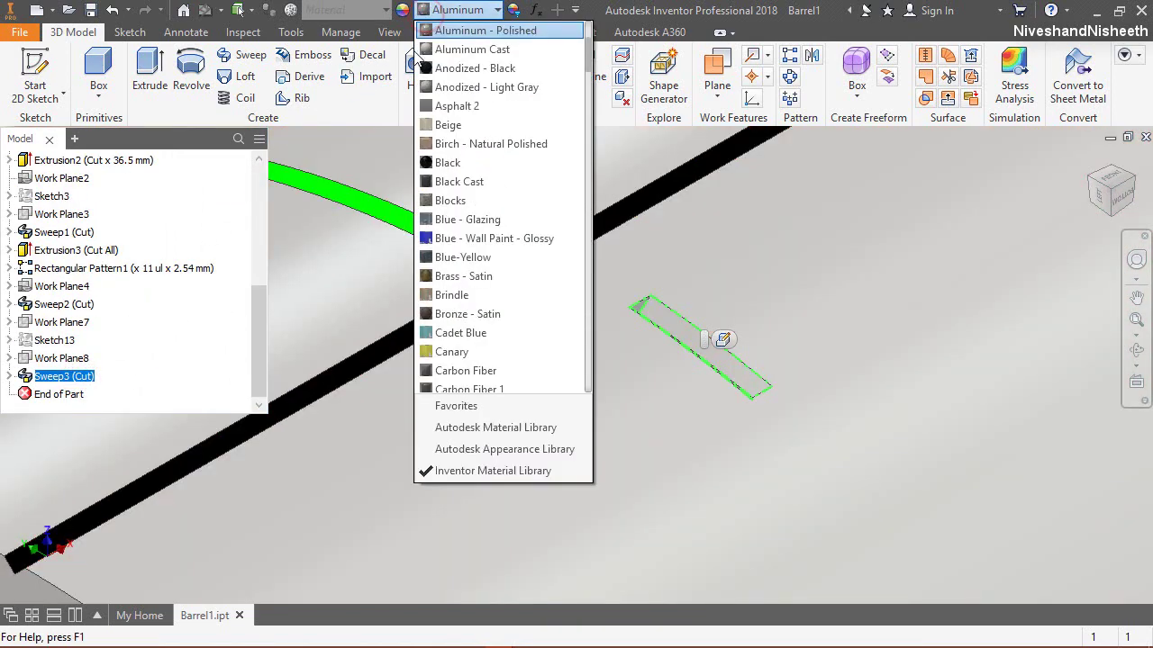
pyautogui.click(441, 162)
pyautogui.press('Escape')
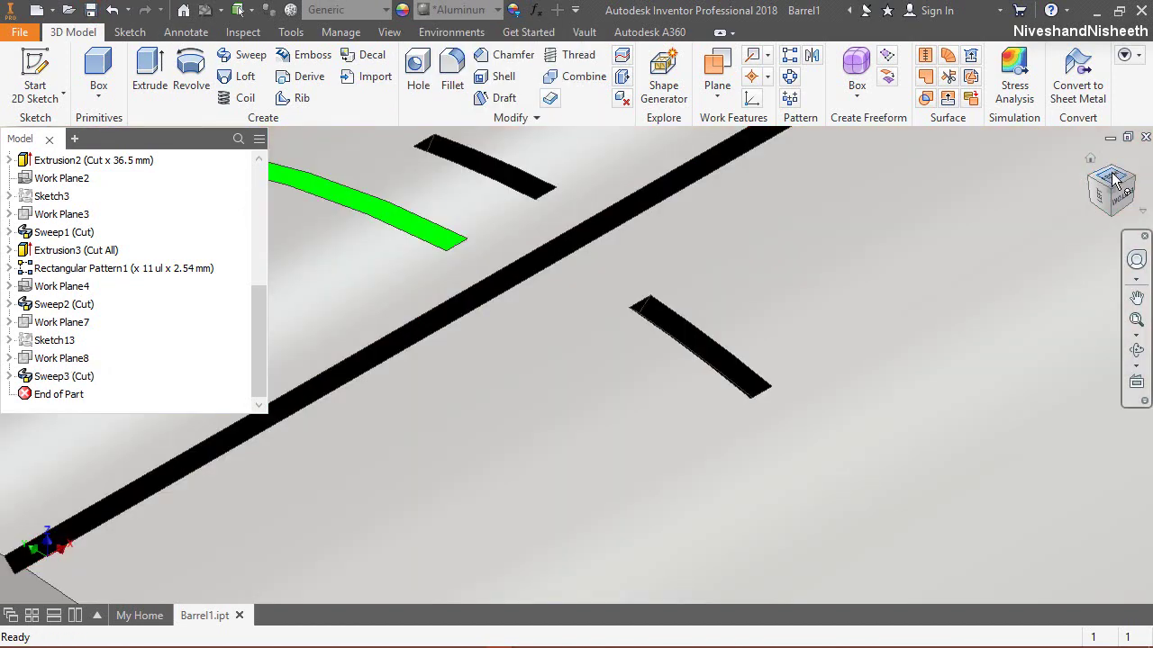
# Step: Create a rectangular pattern of the short mark Sweep2 along the long scale line with 3 instances spaced 0.635 mm
pyautogui.click(1114, 180)
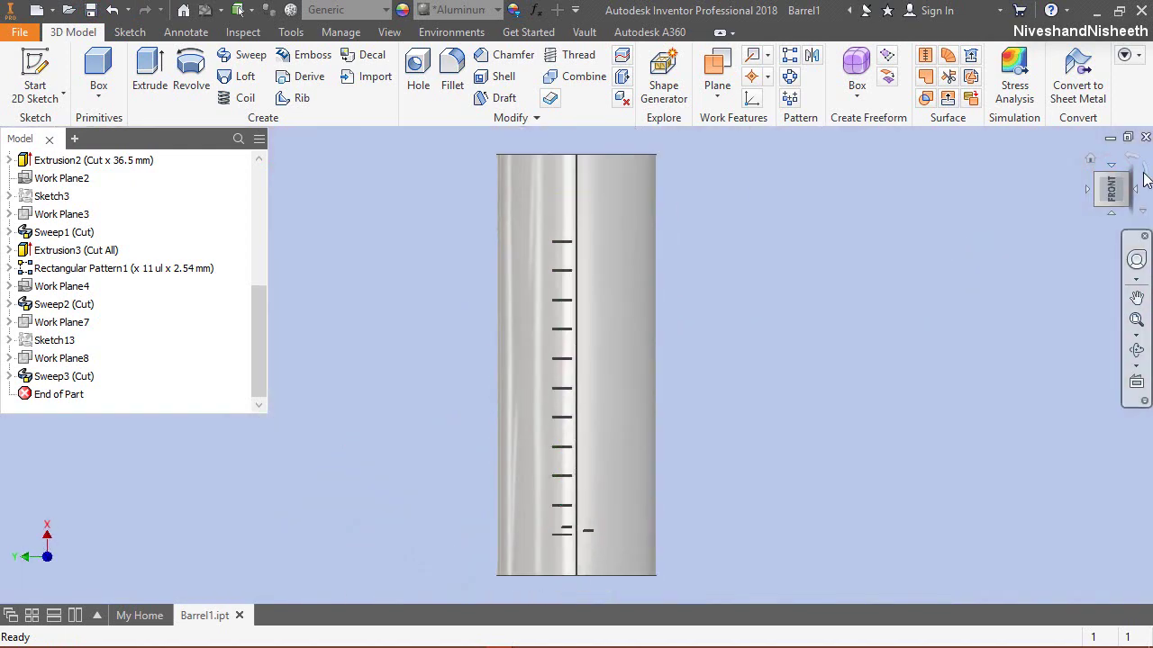
pyautogui.click(1143, 180)
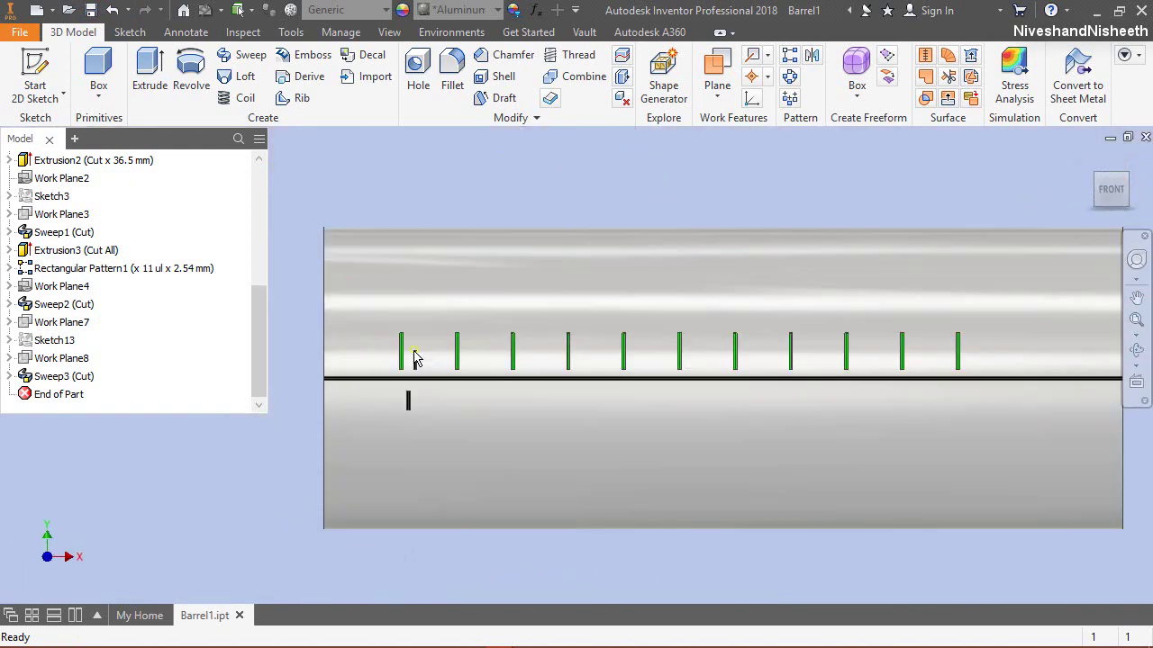
pyautogui.click(307, 201)
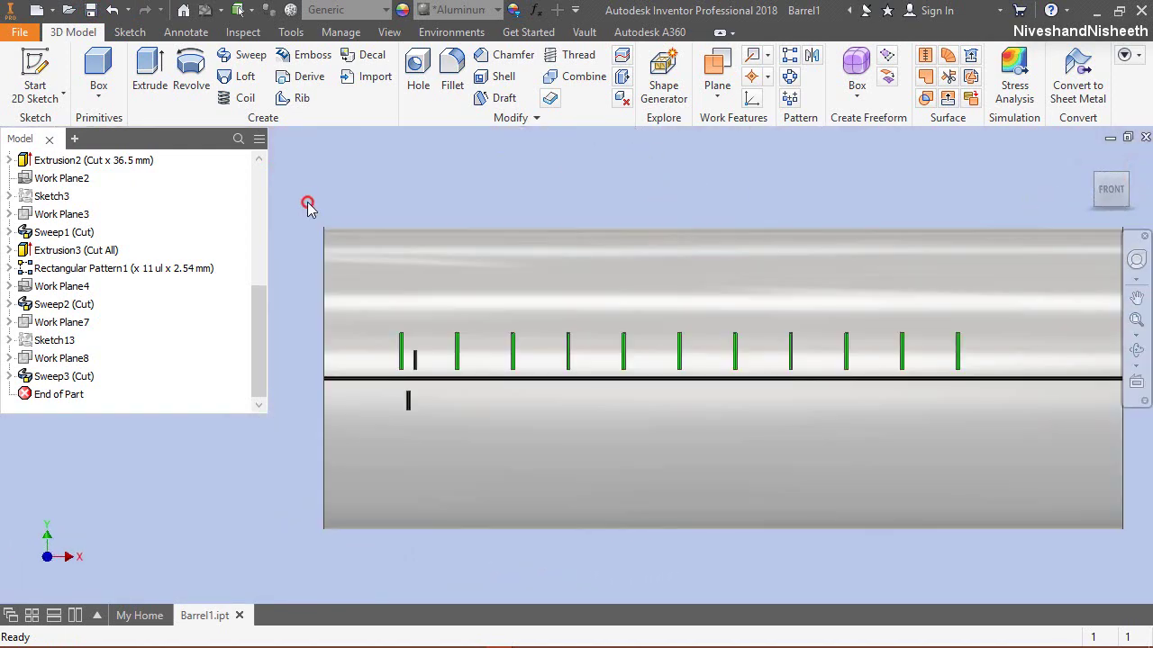
pyautogui.click(413, 188)
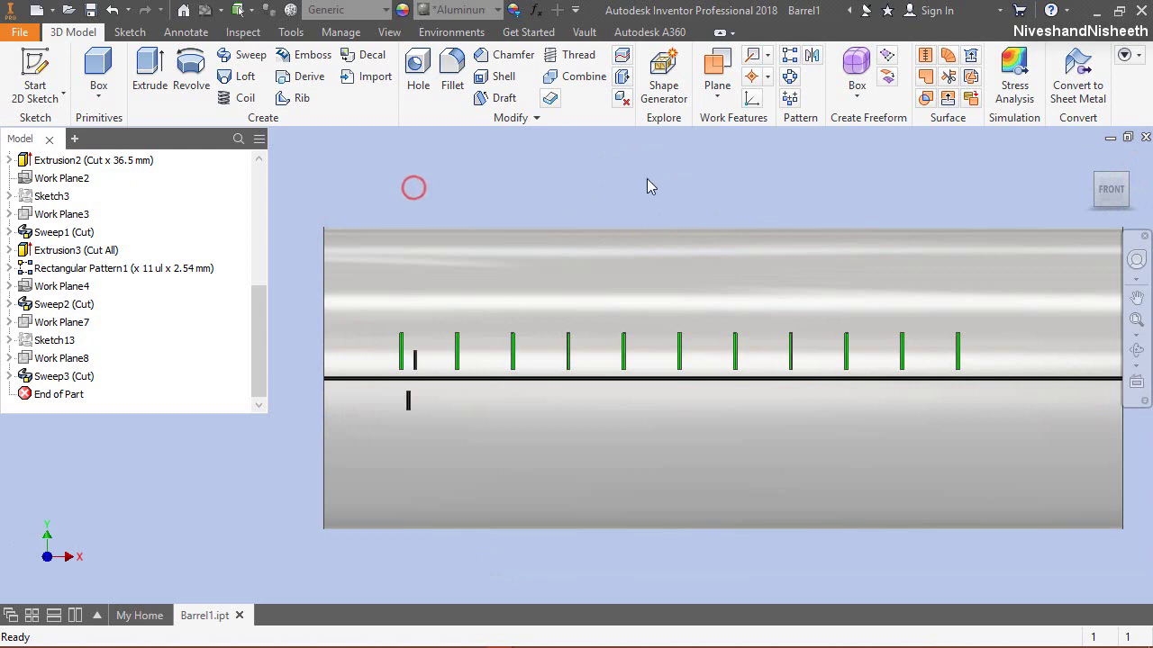
pyautogui.click(797, 58)
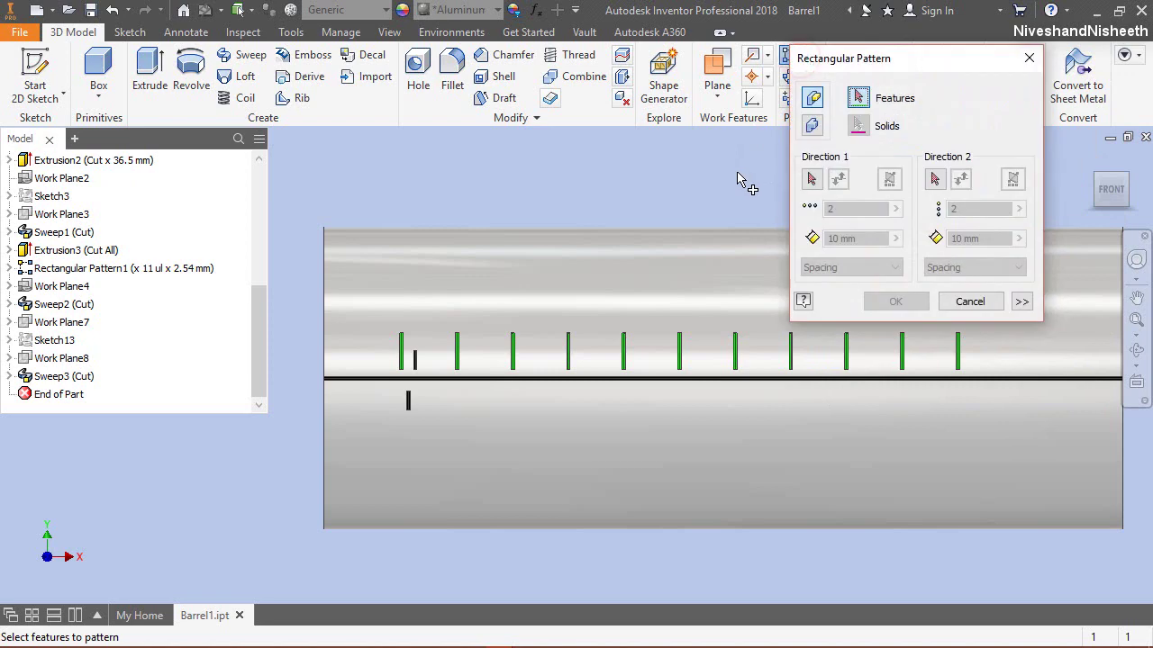
pyautogui.click(414, 359)
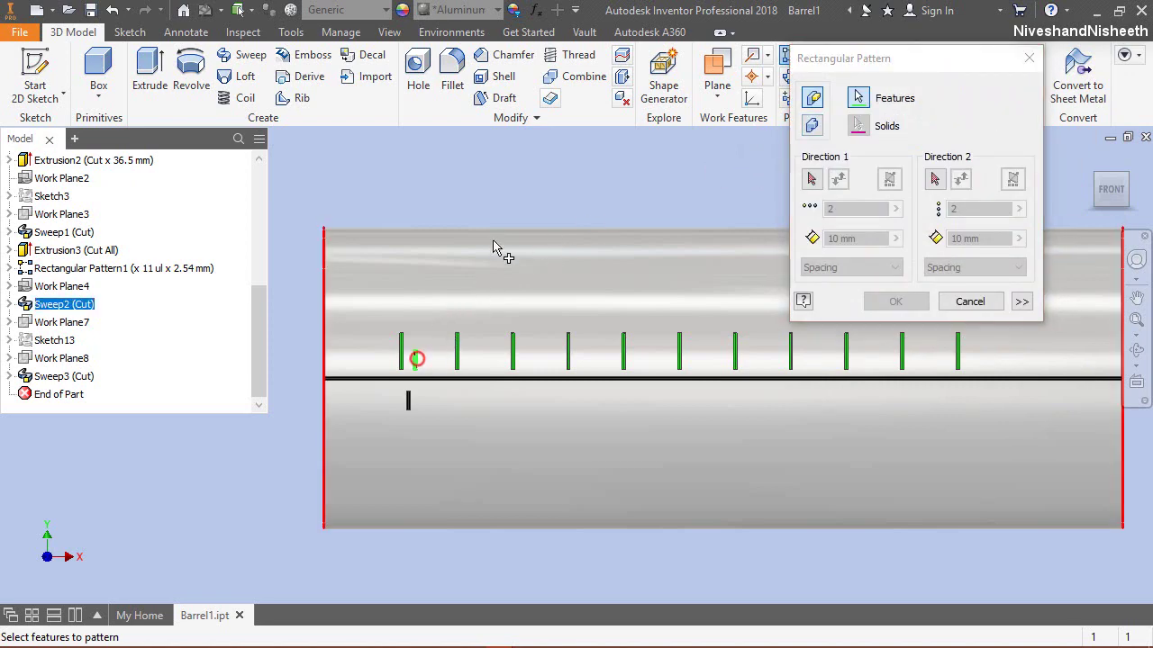
pyautogui.click(812, 180)
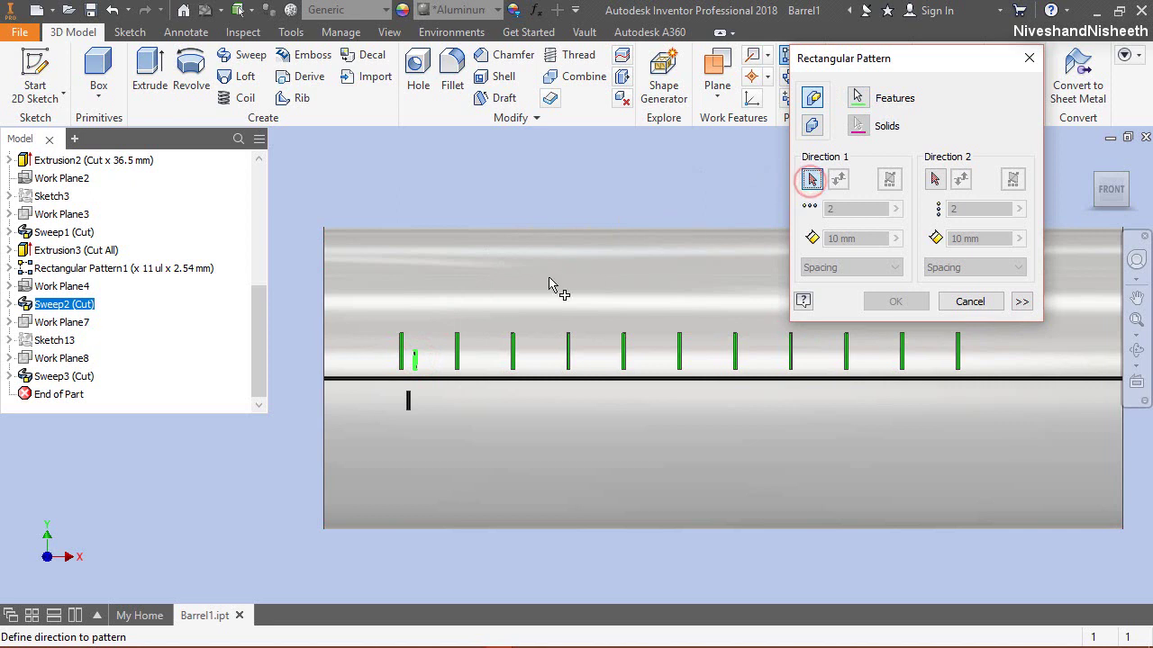
pyautogui.click(541, 378)
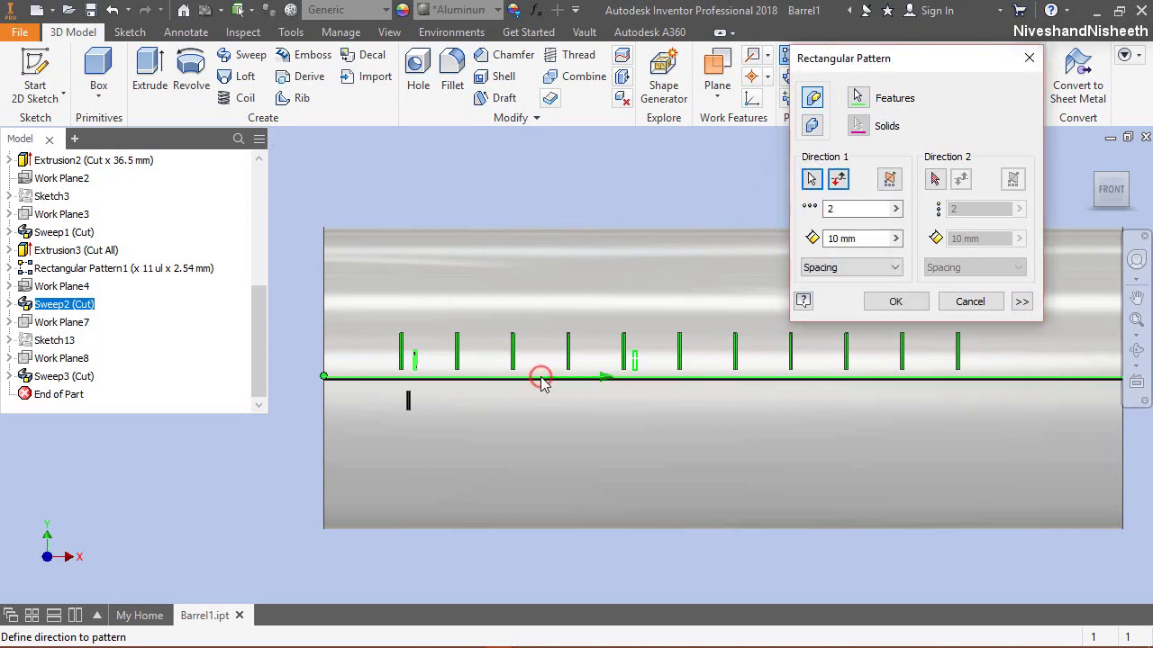
pyautogui.doubleClick(832, 209)
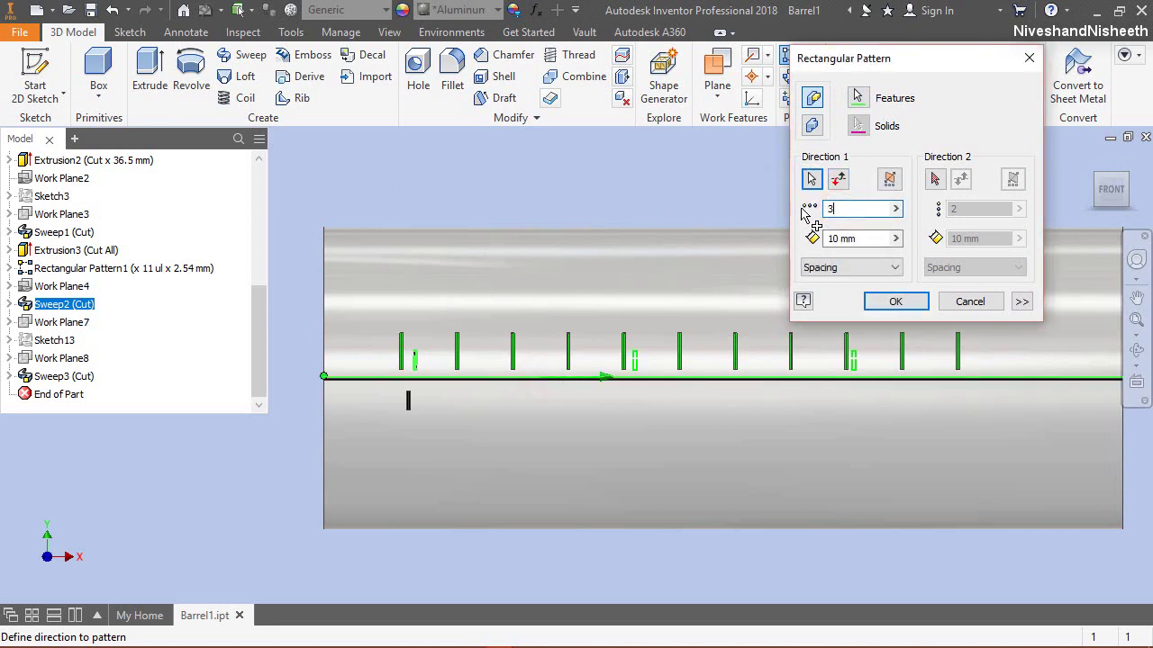
pyautogui.write('3')
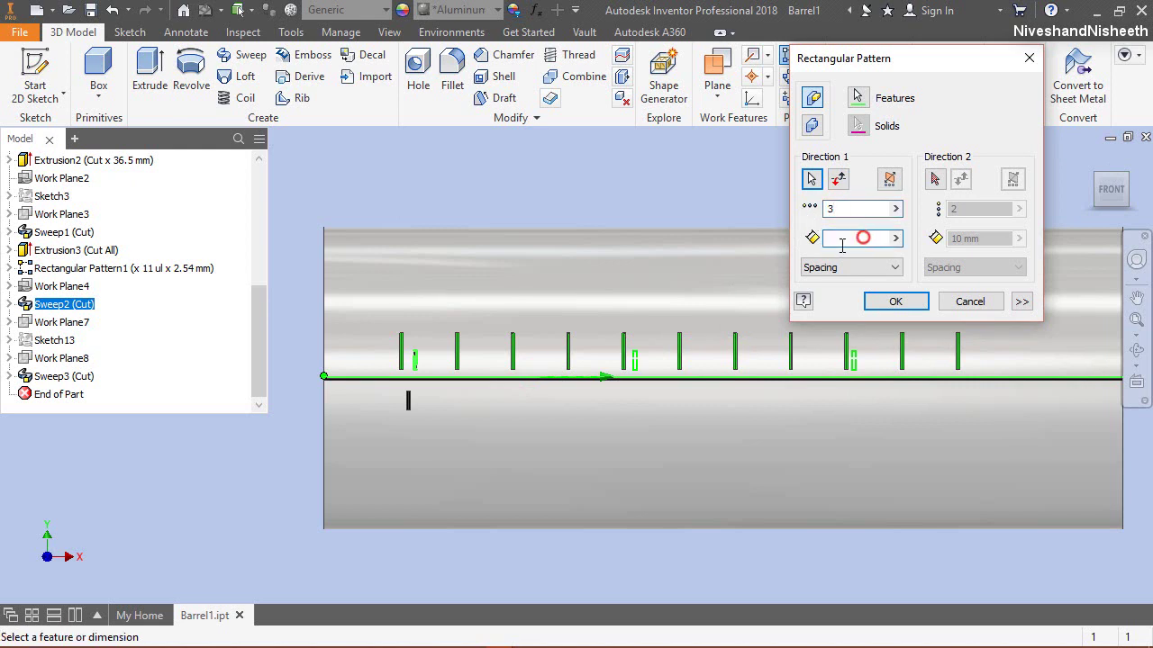
pyautogui.doubleClick(863, 238)
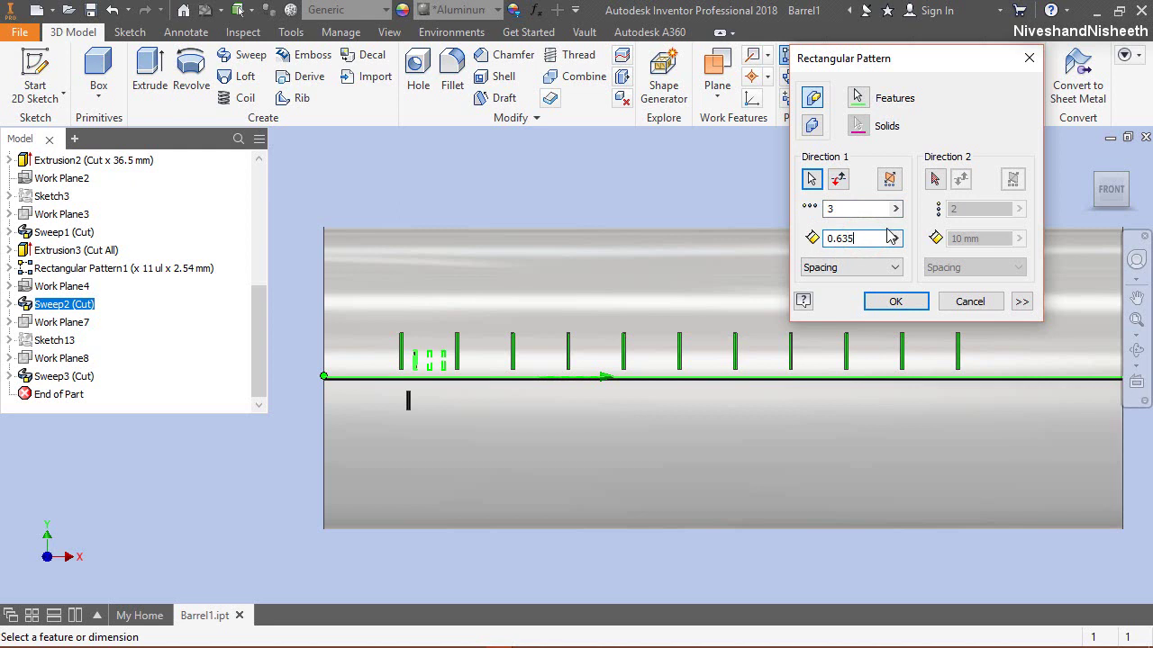
pyautogui.click(926, 305)
pyautogui.click(729, 173)
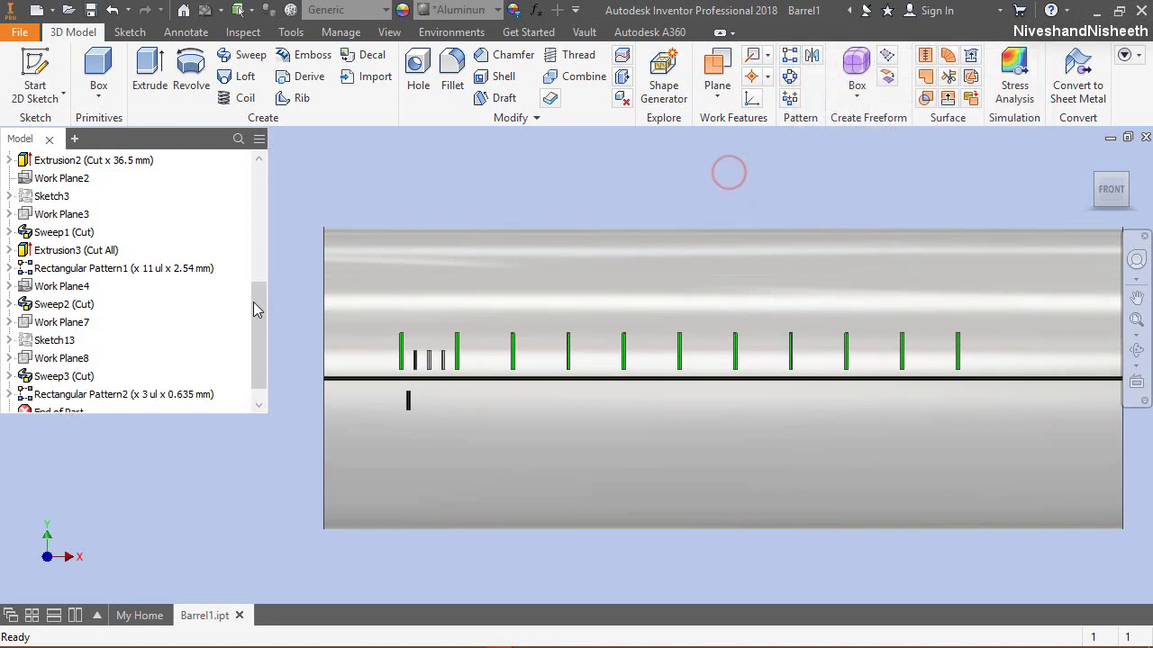
# Step: Apply the glossy black appearance to the patterned marks of Rectangular Pattern2
pyautogui.click(127, 396)
pyautogui.click(457, 10)
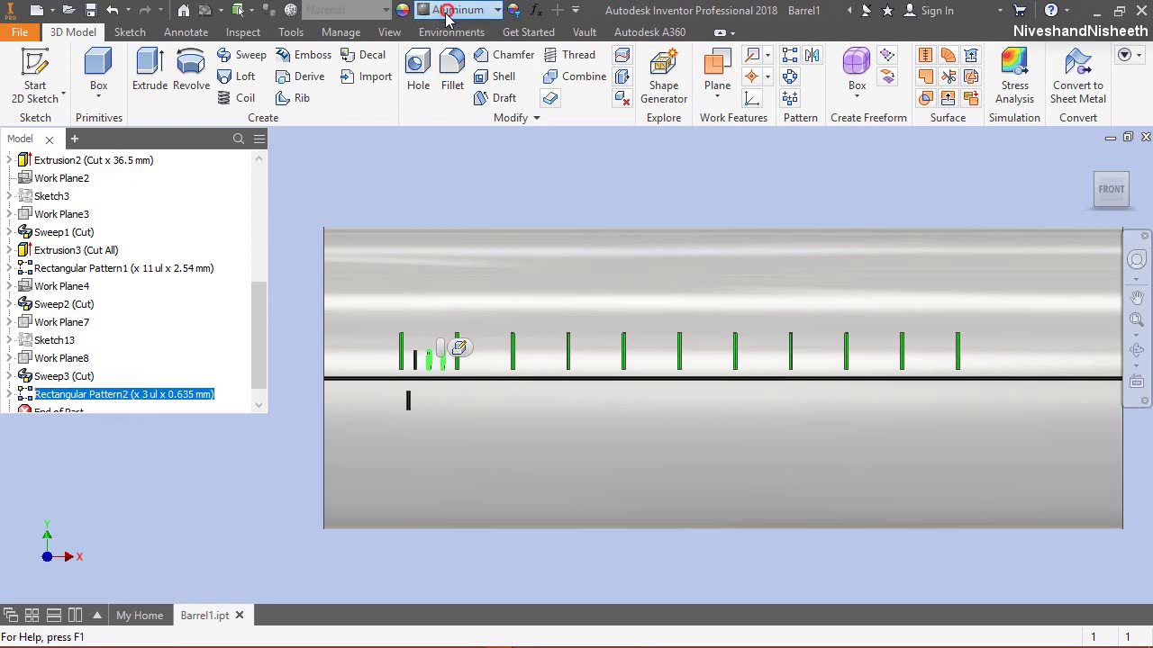
pyautogui.click(441, 163)
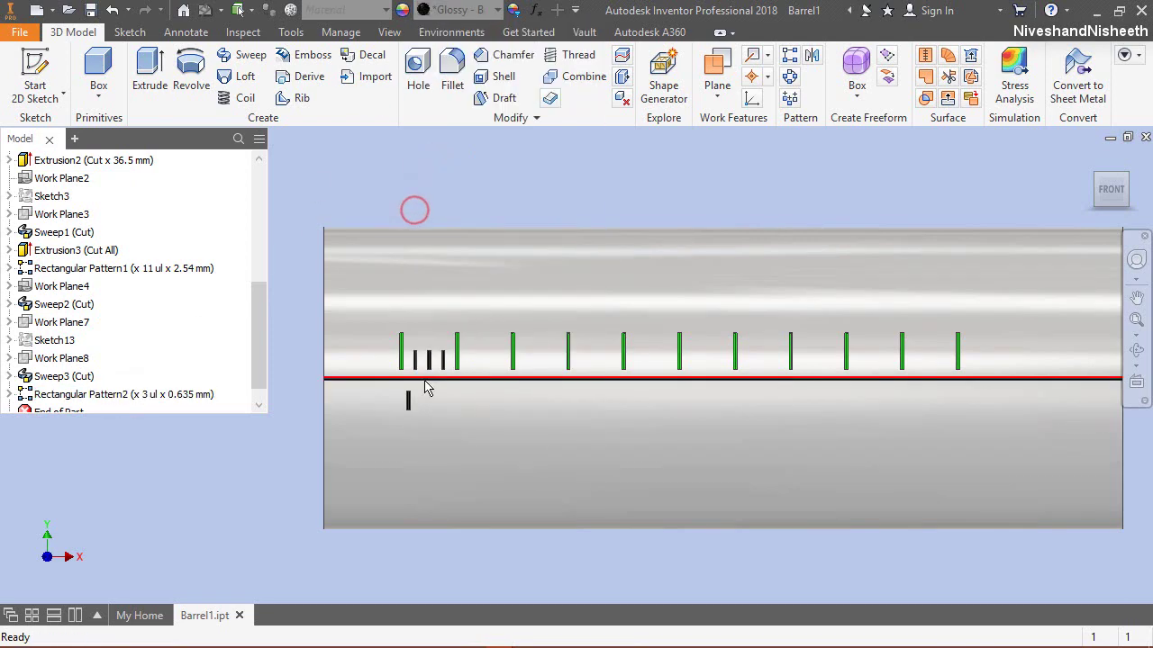
# Step: Create a rectangular pattern of the short mark Sweep3 along the long scale line with 4 instances spaced 0.635 mm
pyautogui.scroll(3, 424, 388)
pyautogui.scroll(-2, 494, 376)
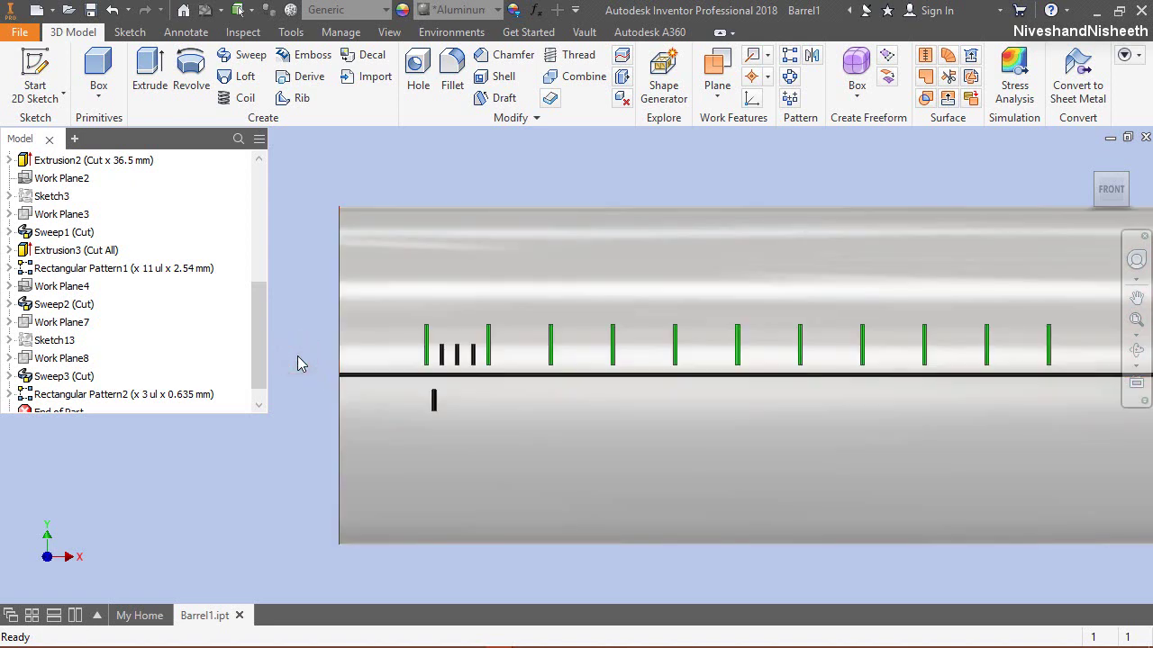
pyautogui.rightClick(471, 188)
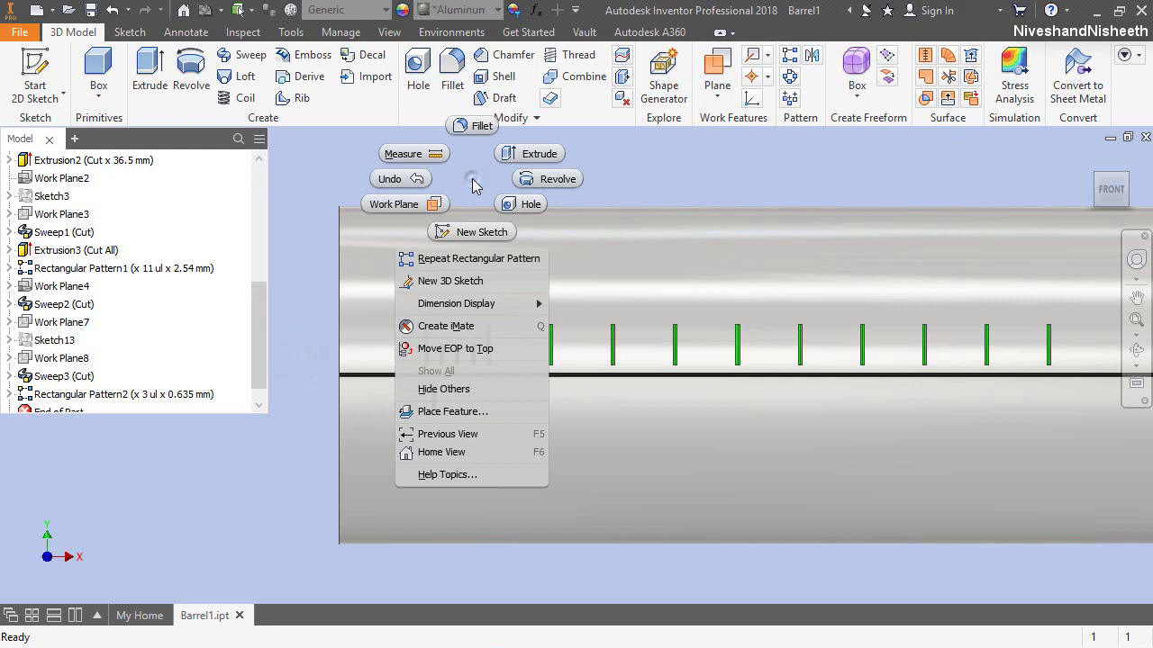
pyautogui.click(453, 259)
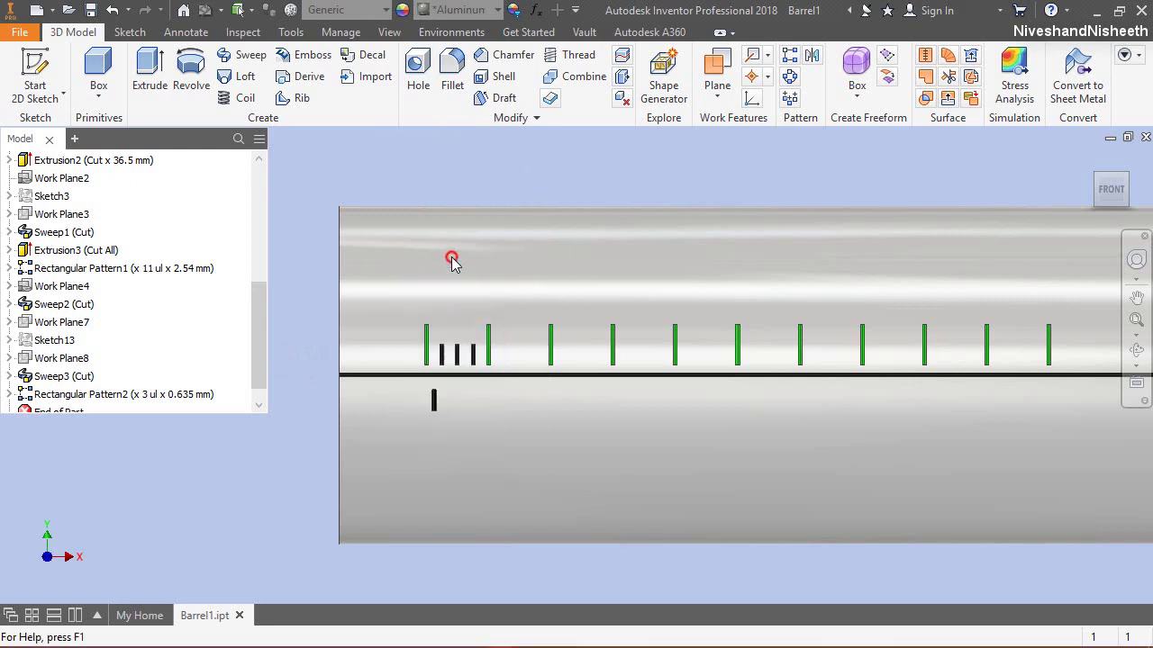
pyautogui.click(433, 405)
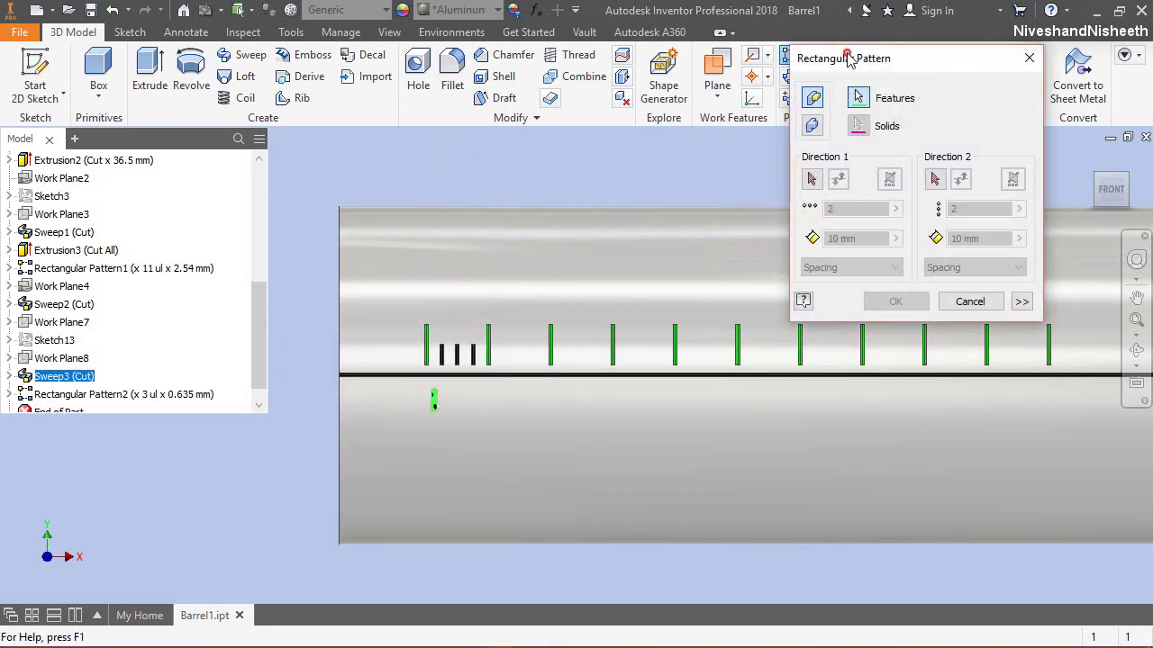
pyautogui.click(812, 179)
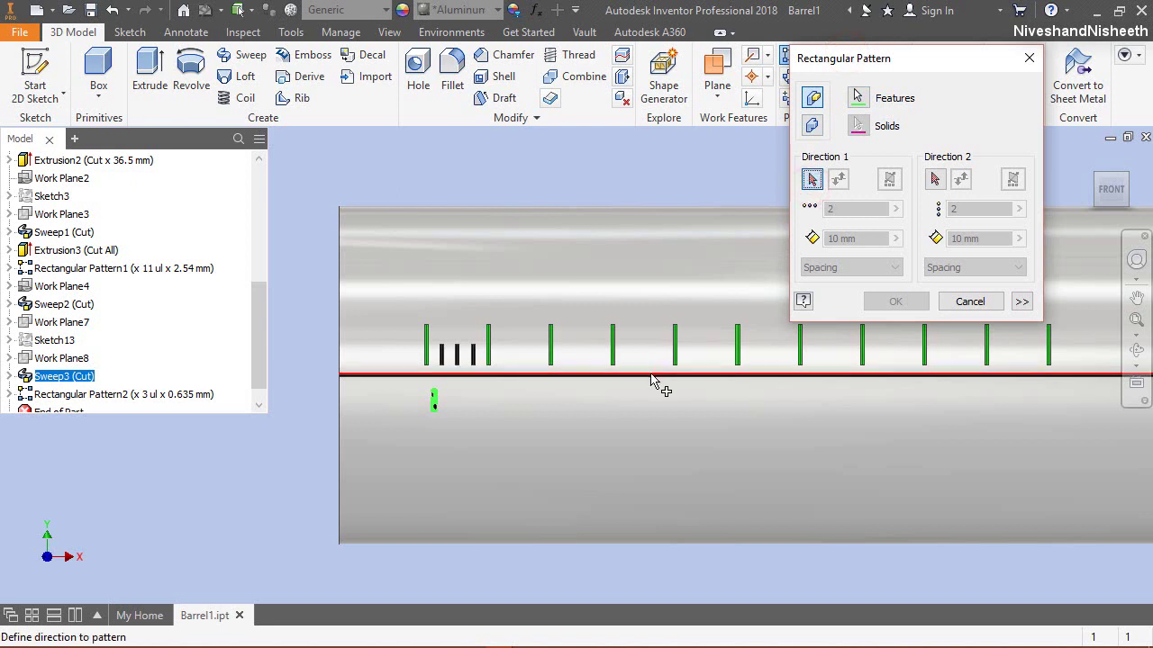
pyautogui.click(650, 374)
pyautogui.doubleClick(837, 210)
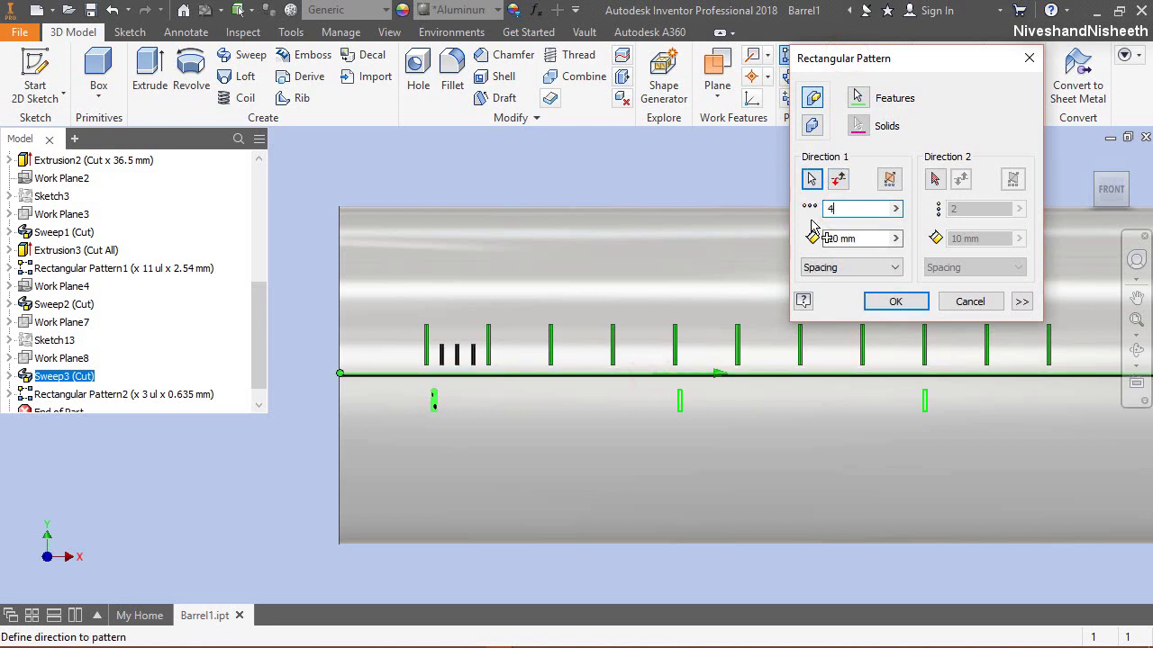
pyautogui.click(896, 238)
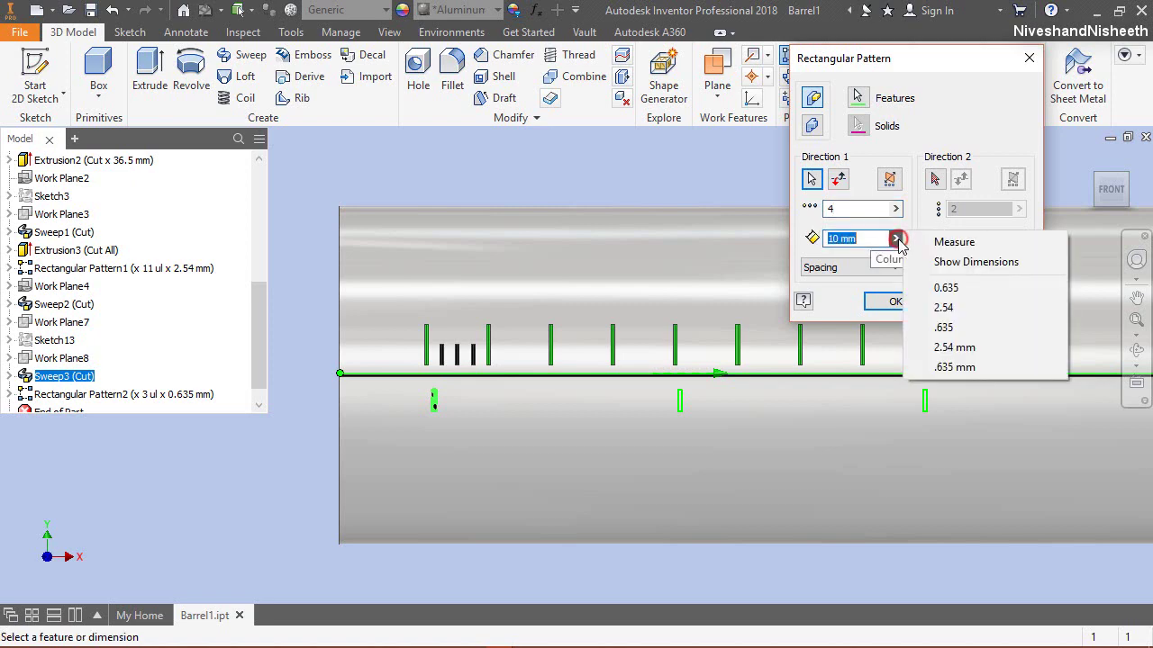
pyautogui.click(945, 287)
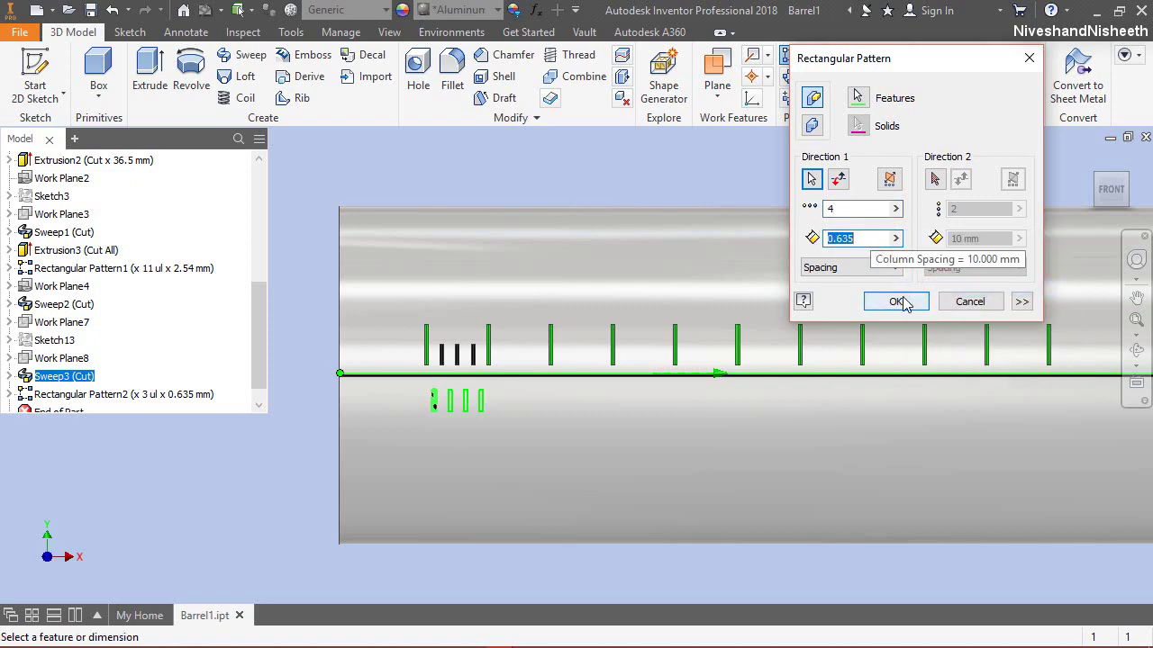
pyautogui.click(898, 301)
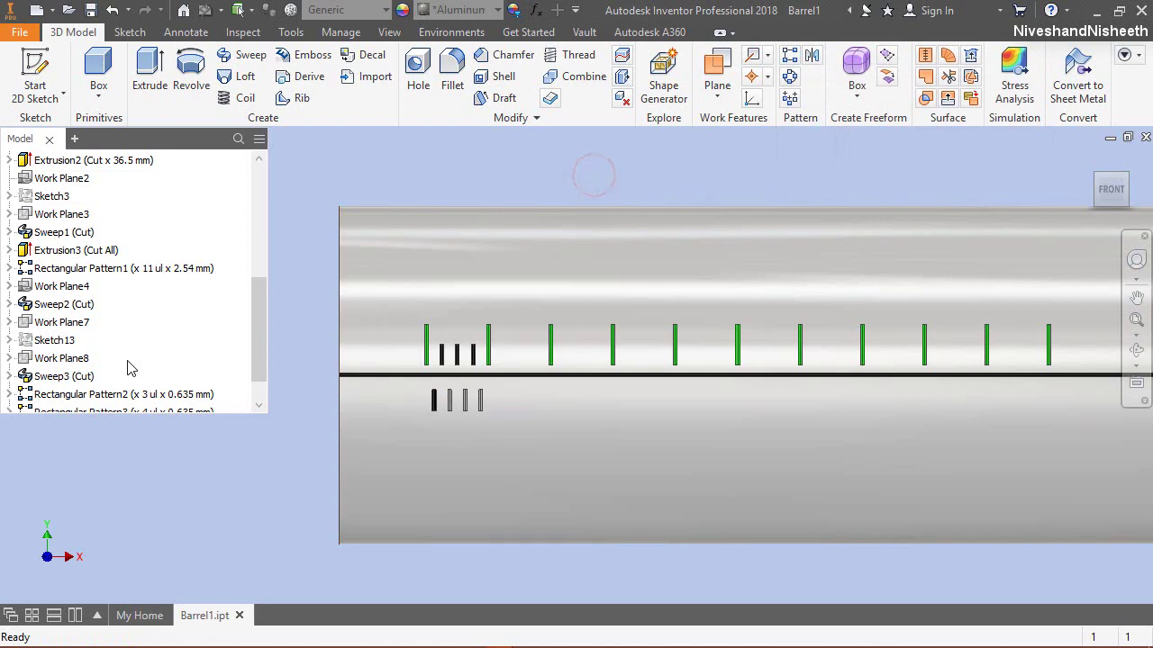
# Step: Apply the Black appearance to the patterned marks of Rectangular Pattern3
pyautogui.scroll(-1, 96, 390)
pyautogui.click(87, 377)
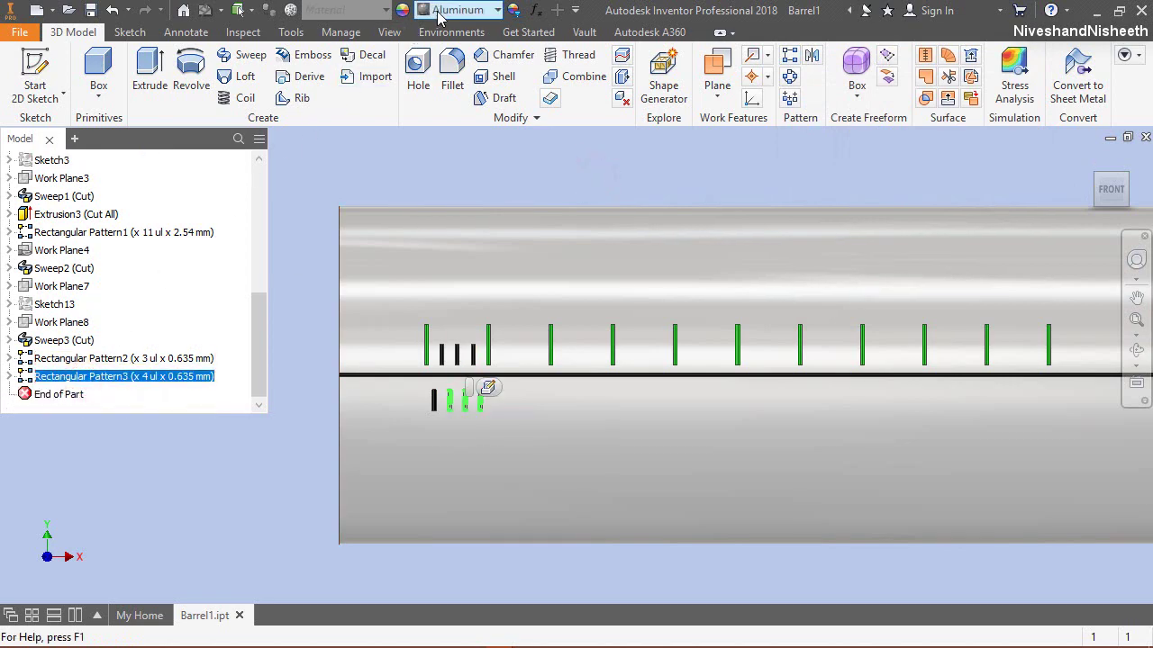
pyautogui.click(446, 9)
pyautogui.click(438, 160)
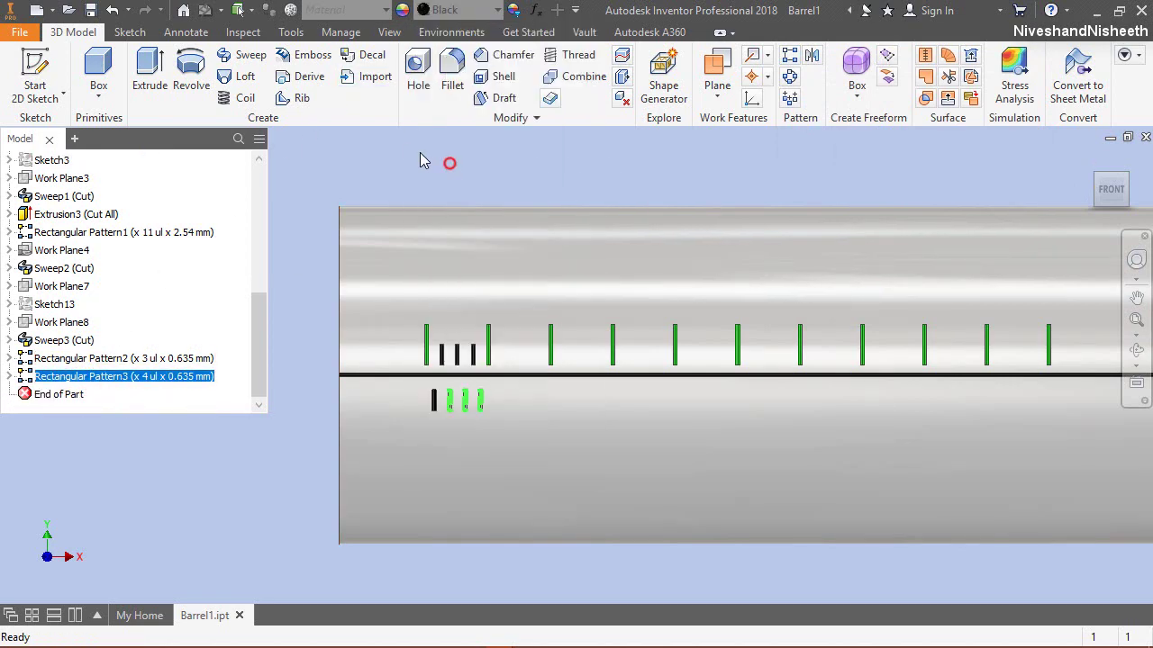
pyautogui.click(396, 142)
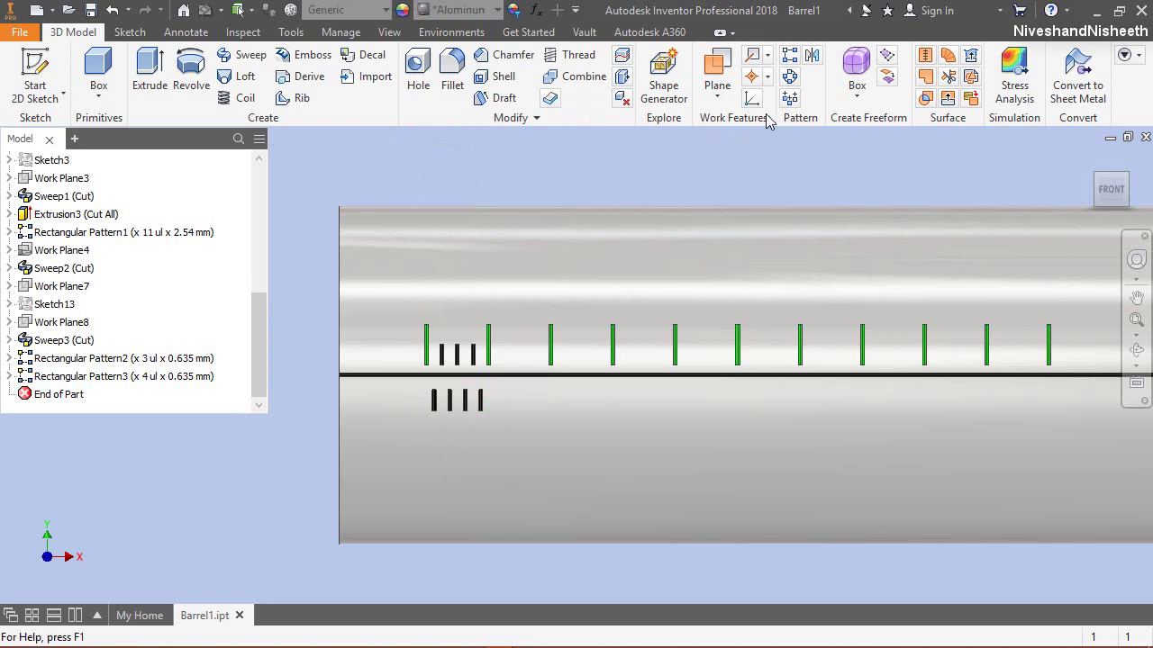
# Step: Pattern Sweep2 and Rectangular Pattern2 together along the long scale line with 10 instances spaced 2.54 mm
pyautogui.rightClick(807, 172)
pyautogui.click(807, 252)
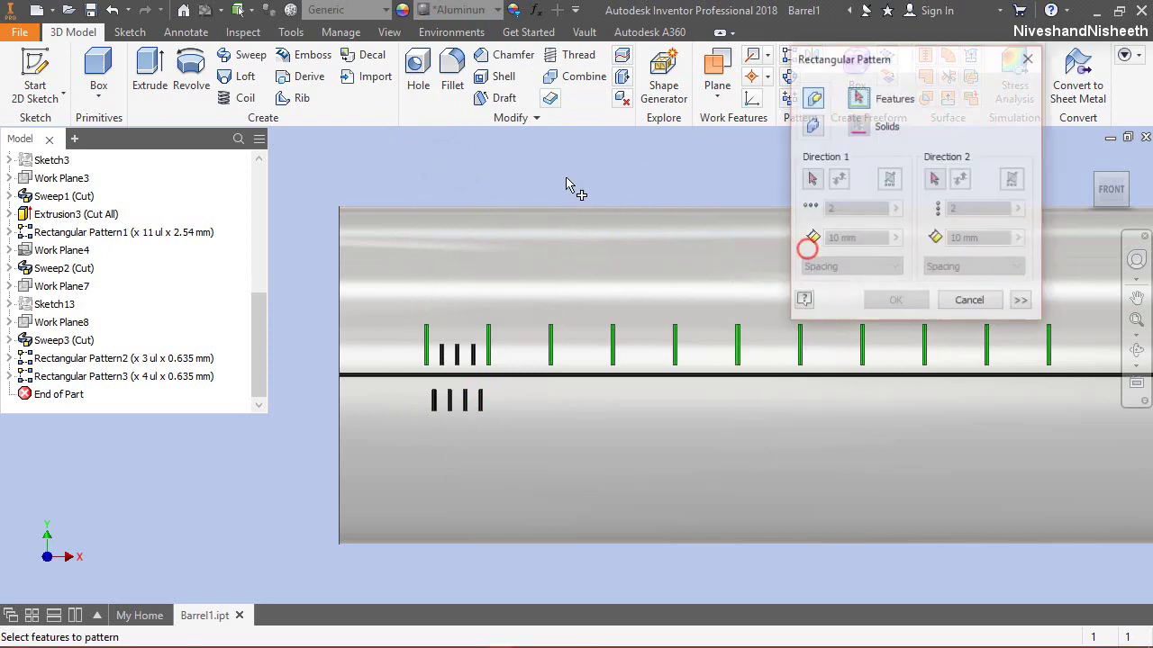
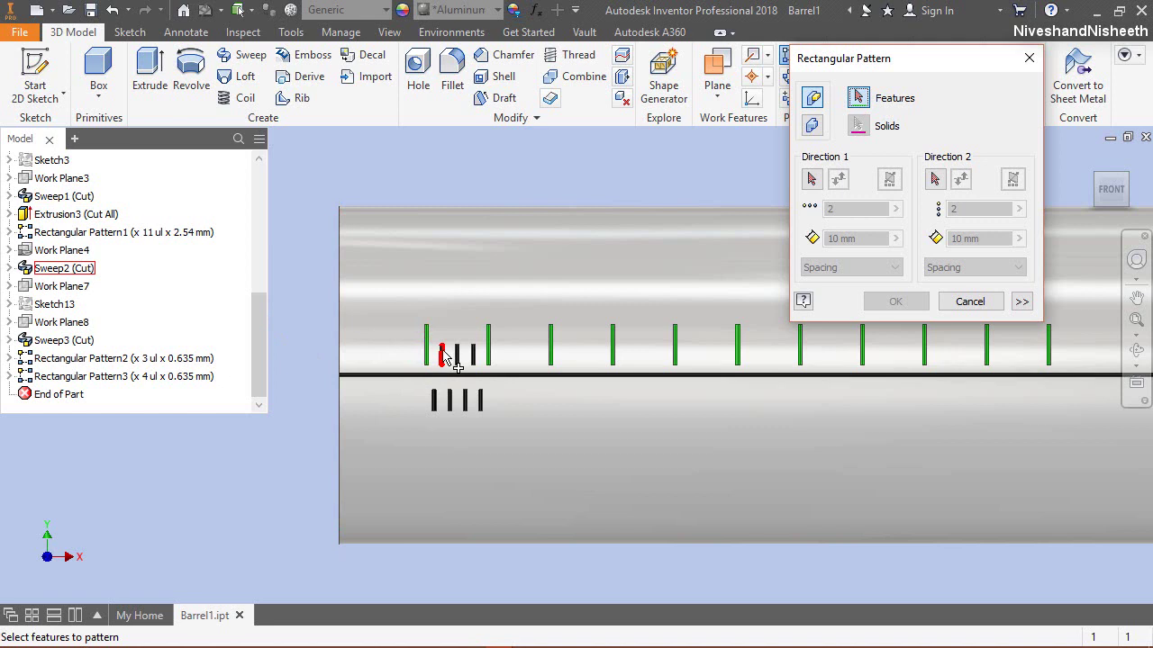
pyautogui.click(455, 360)
pyautogui.click(459, 355)
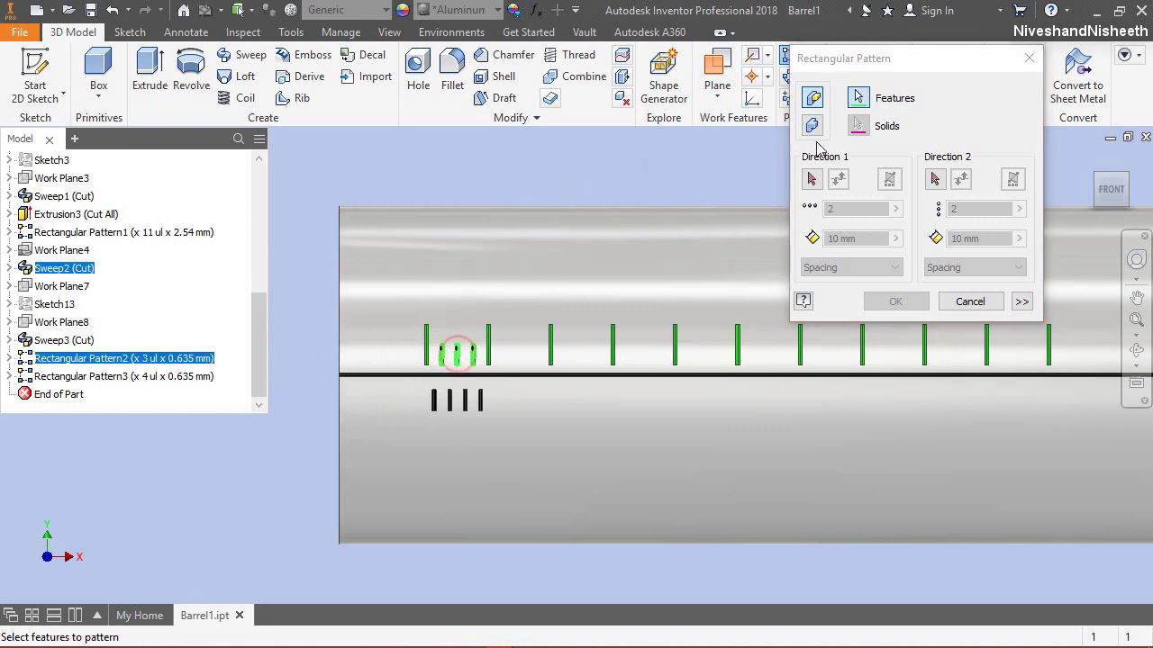
pyautogui.click(812, 179)
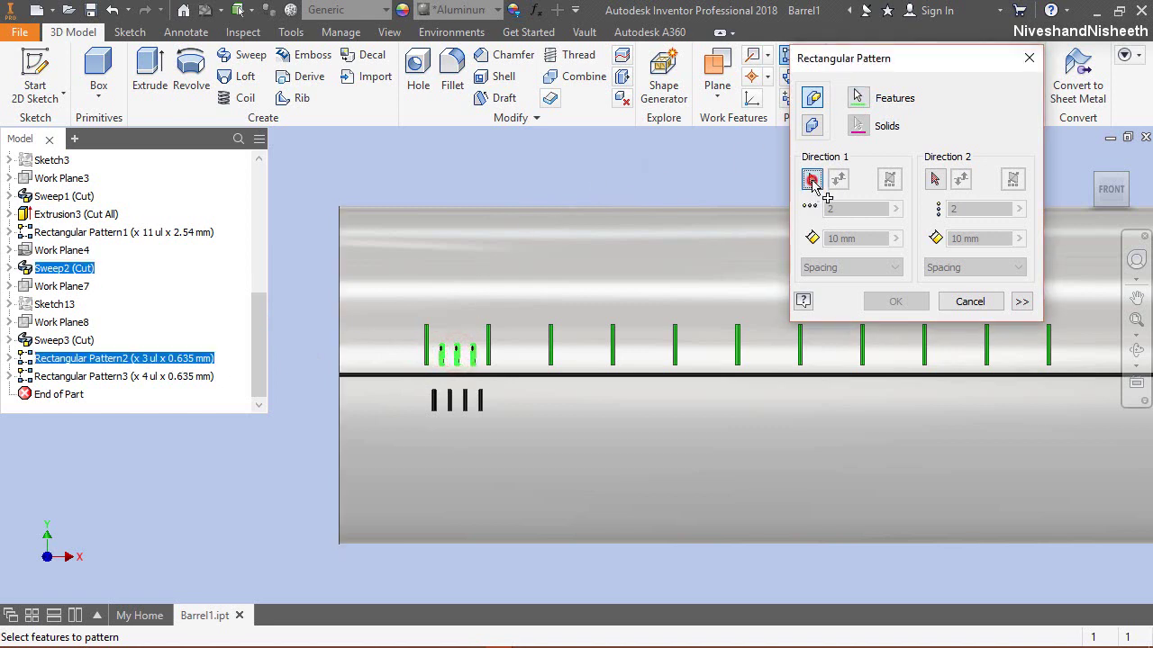
pyautogui.click(594, 374)
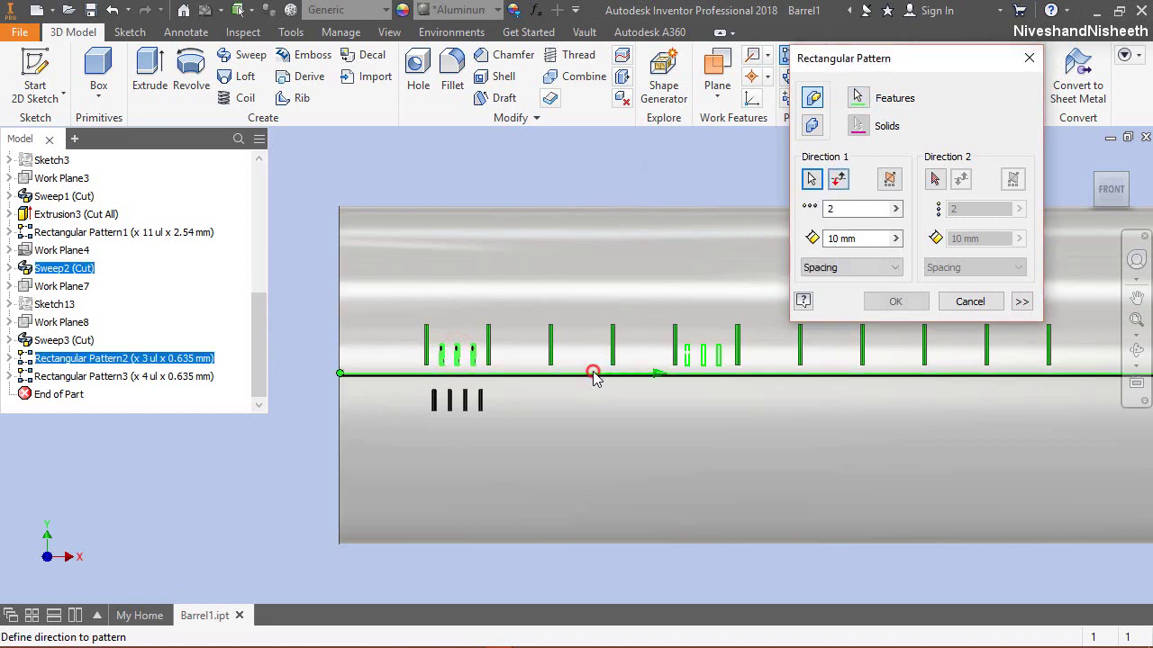
pyautogui.doubleClick(845, 209)
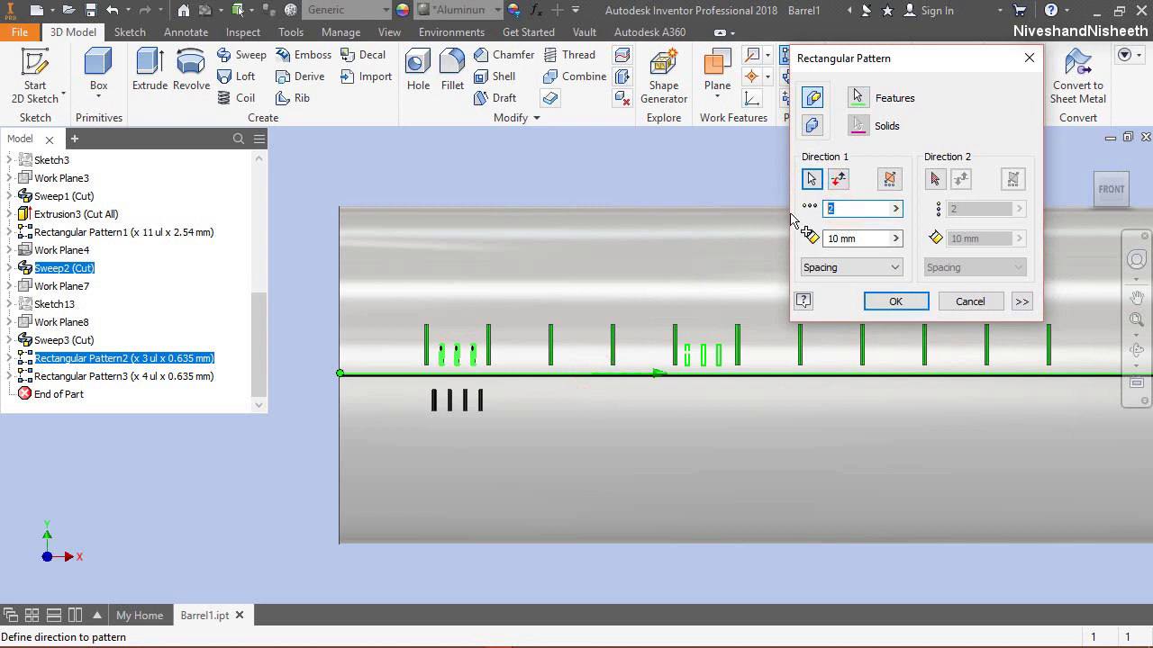
pyautogui.write('10')
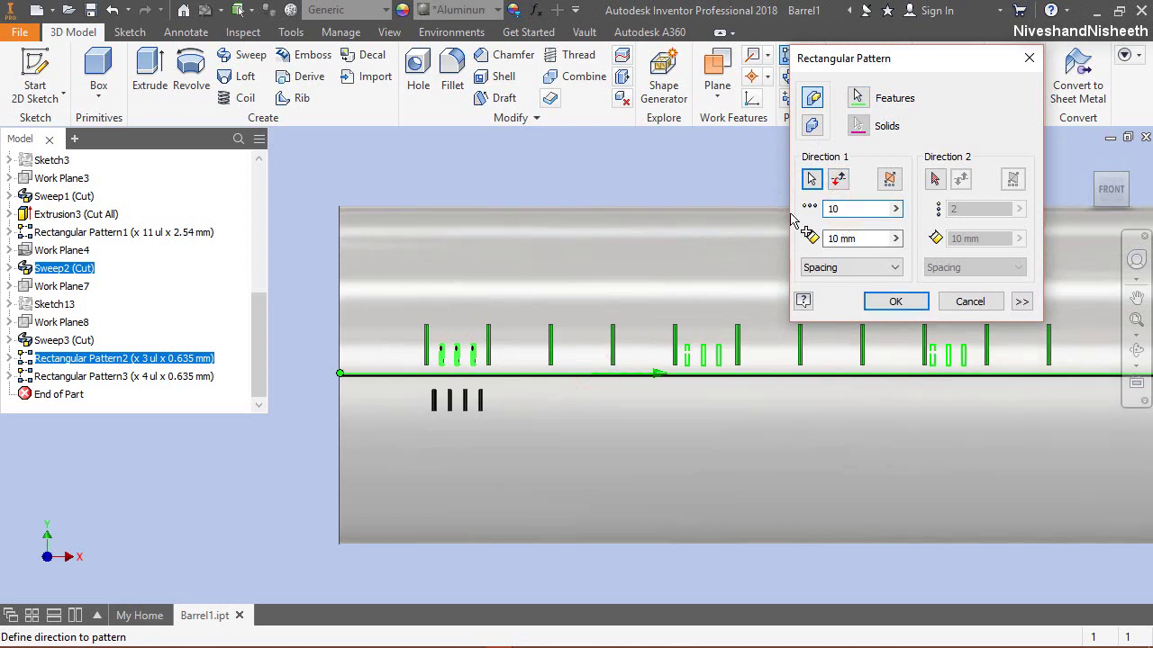
pyautogui.doubleClick(866, 239)
pyautogui.write('2.54')
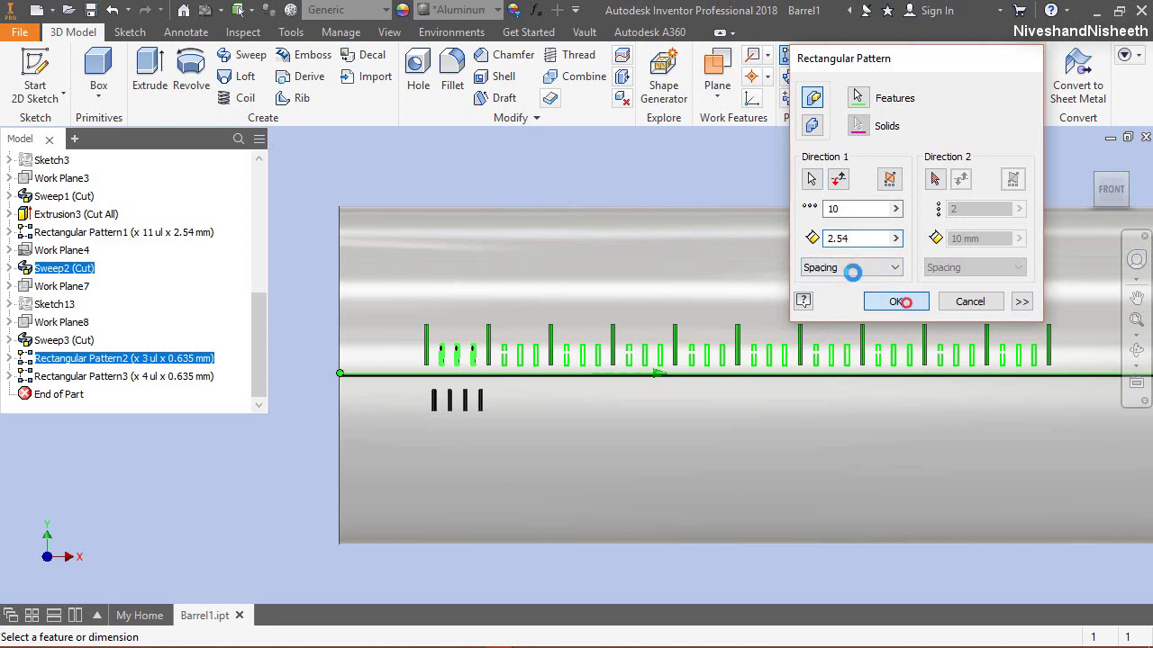
pyautogui.click(897, 302)
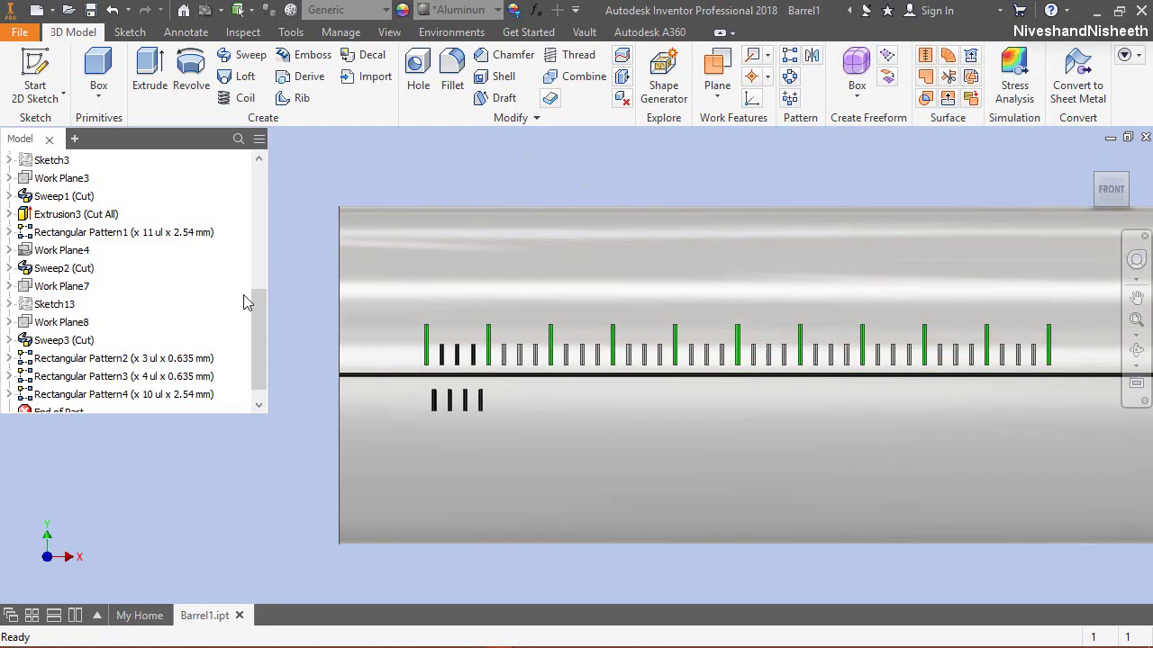
# Step: Apply the Black appearance to the patterned marks of Rectangular Pattern4
pyautogui.click(162, 394)
pyautogui.click(453, 18)
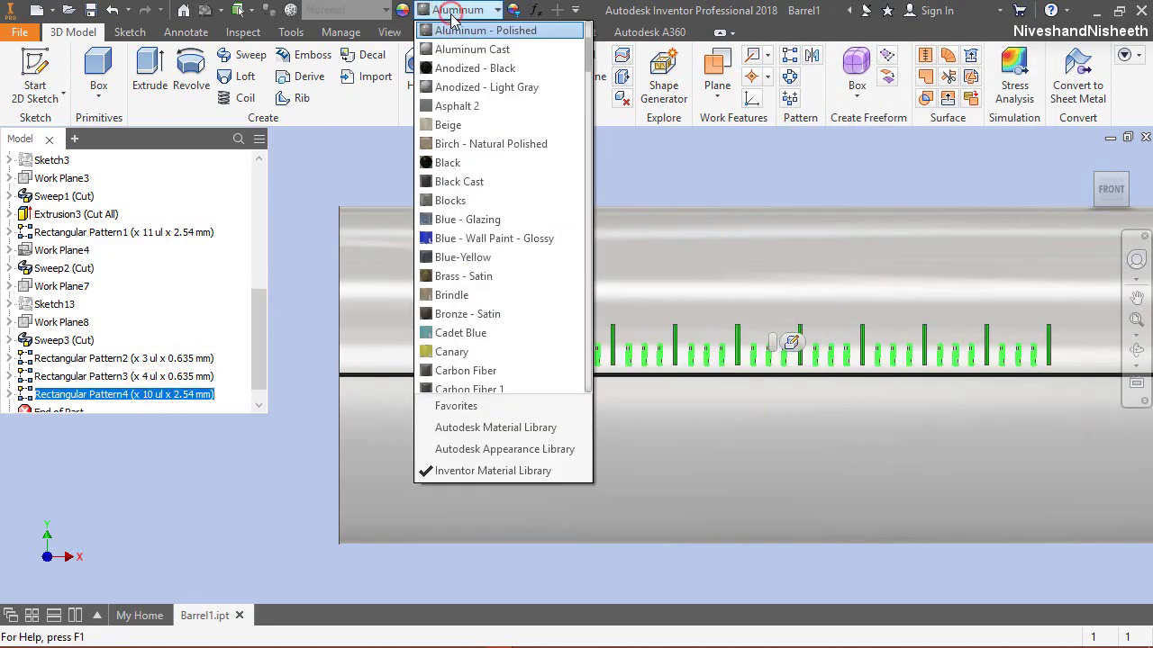
pyautogui.click(437, 161)
pyautogui.click(417, 167)
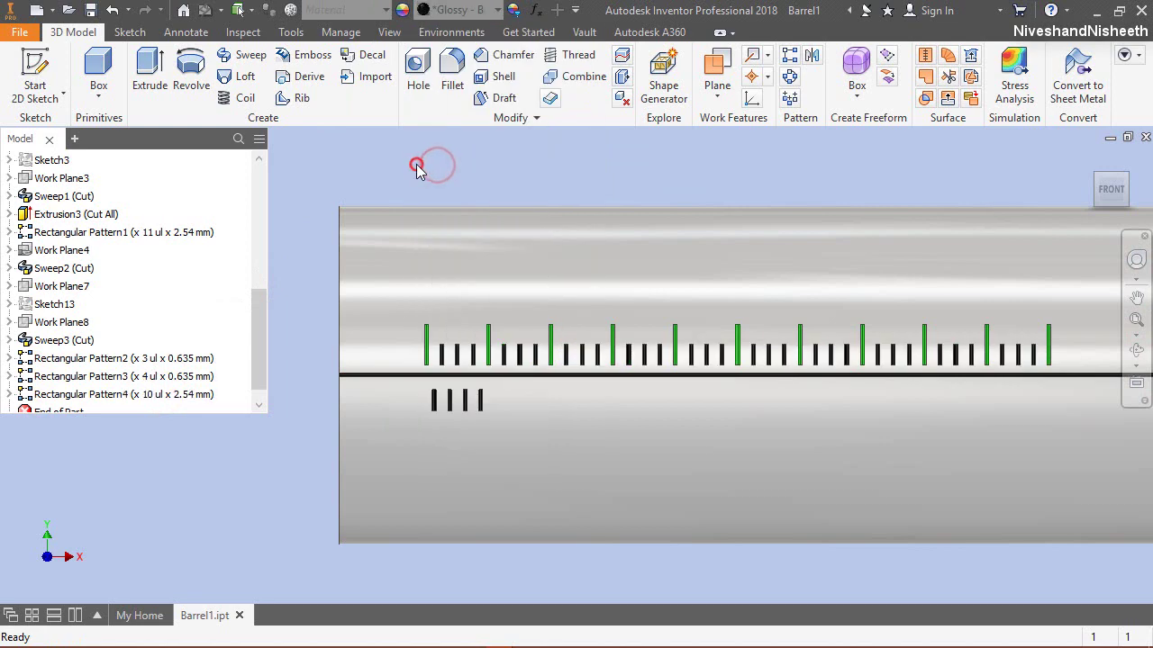
# Step: Pattern Sweep3 and Rectangular Pattern3 together along the long scale line with 10 instances spaced 2.54 mm
pyautogui.rightClick(475, 174)
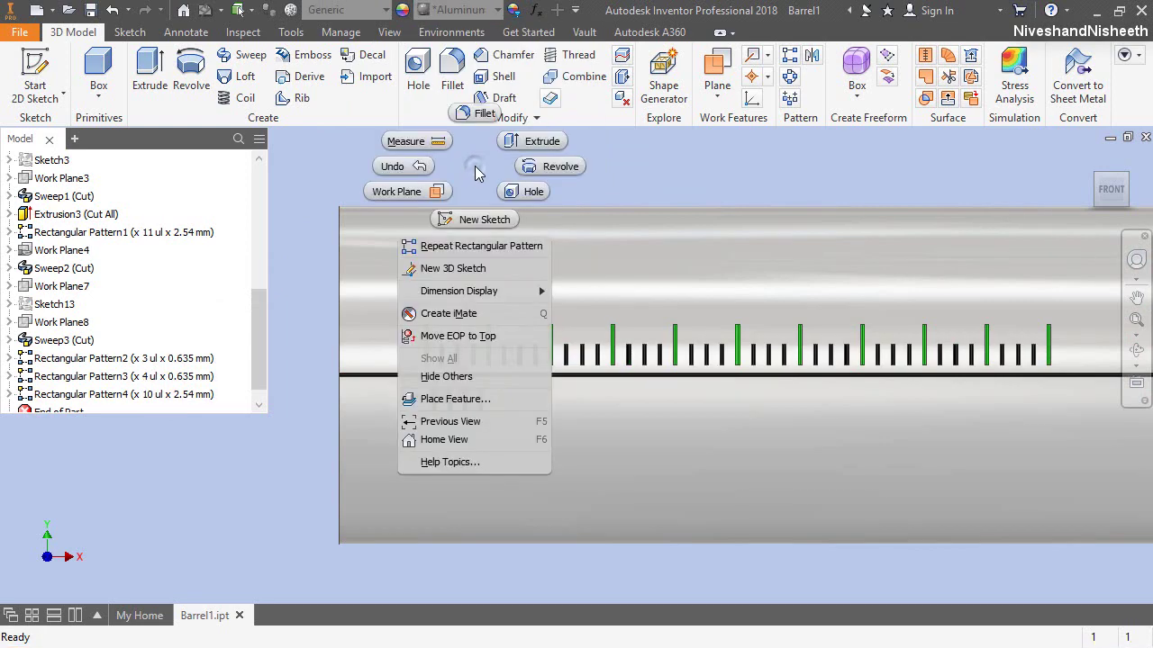
pyautogui.click(481, 245)
pyautogui.click(435, 402)
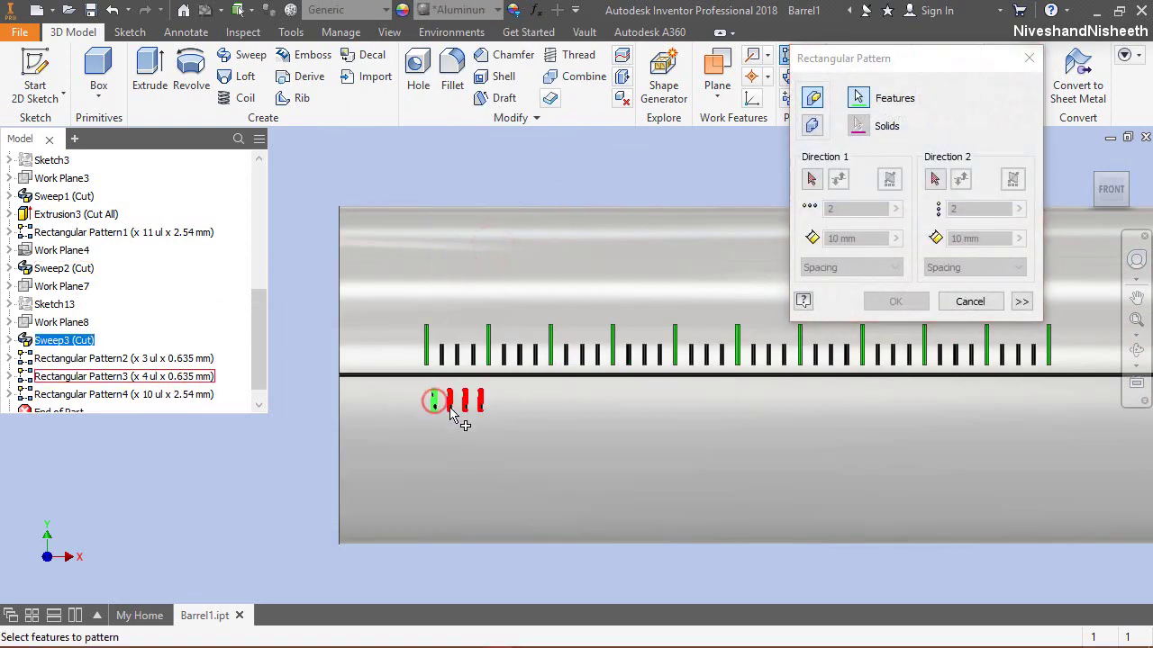
pyautogui.click(455, 406)
pyautogui.click(811, 178)
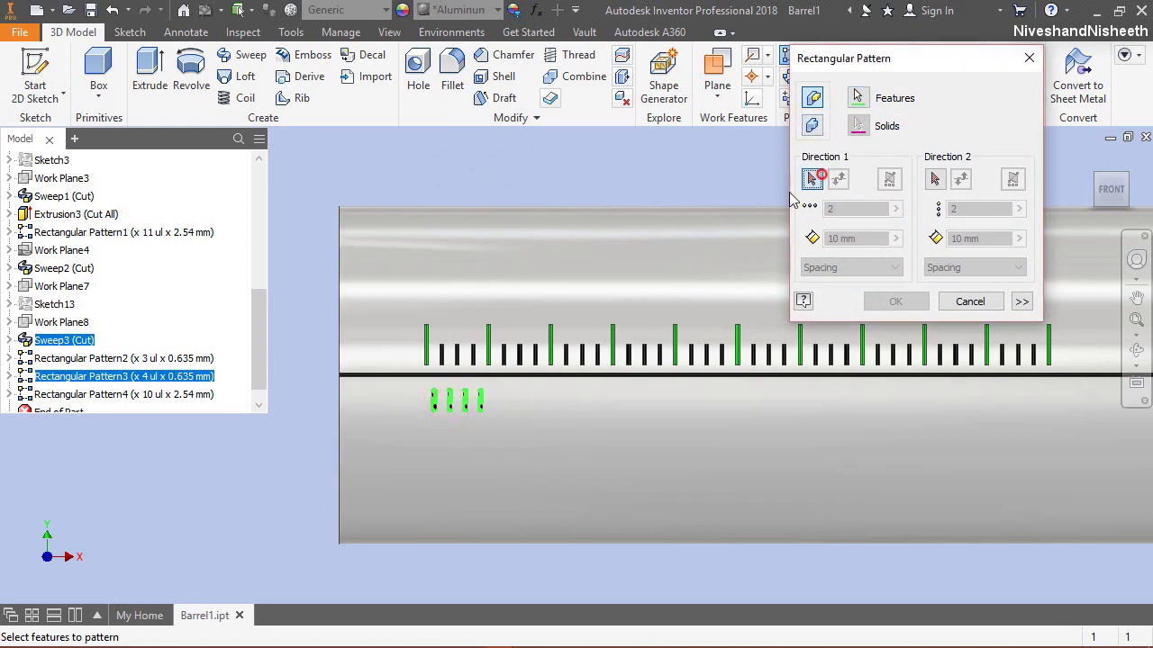
pyautogui.click(403, 372)
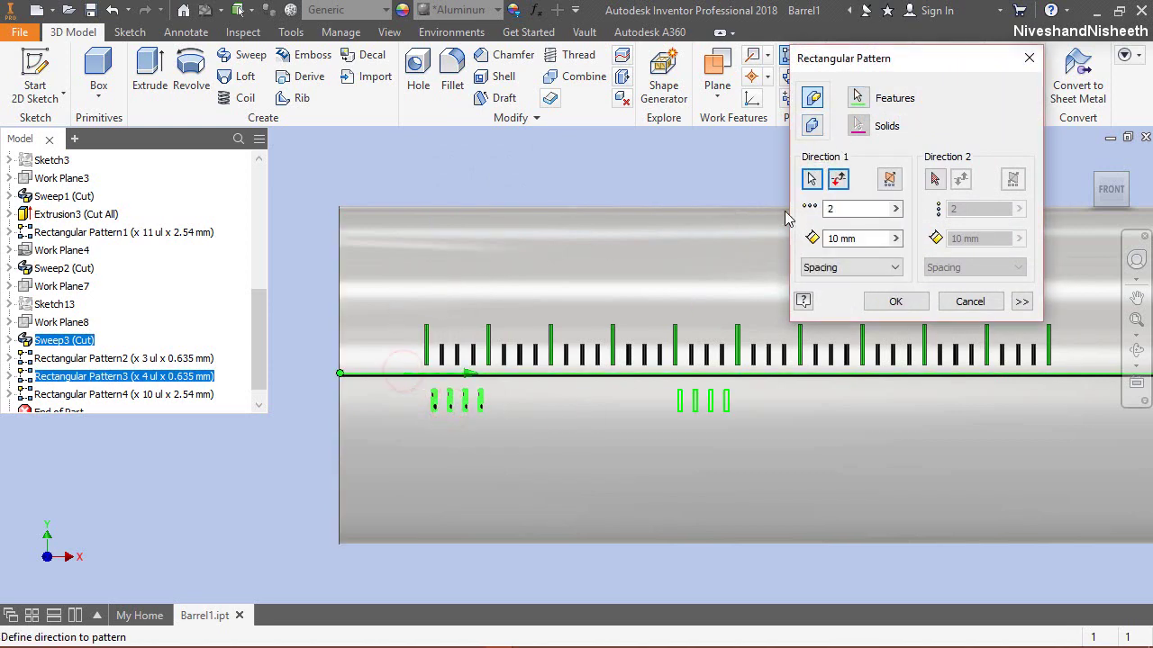
pyautogui.click(852, 207)
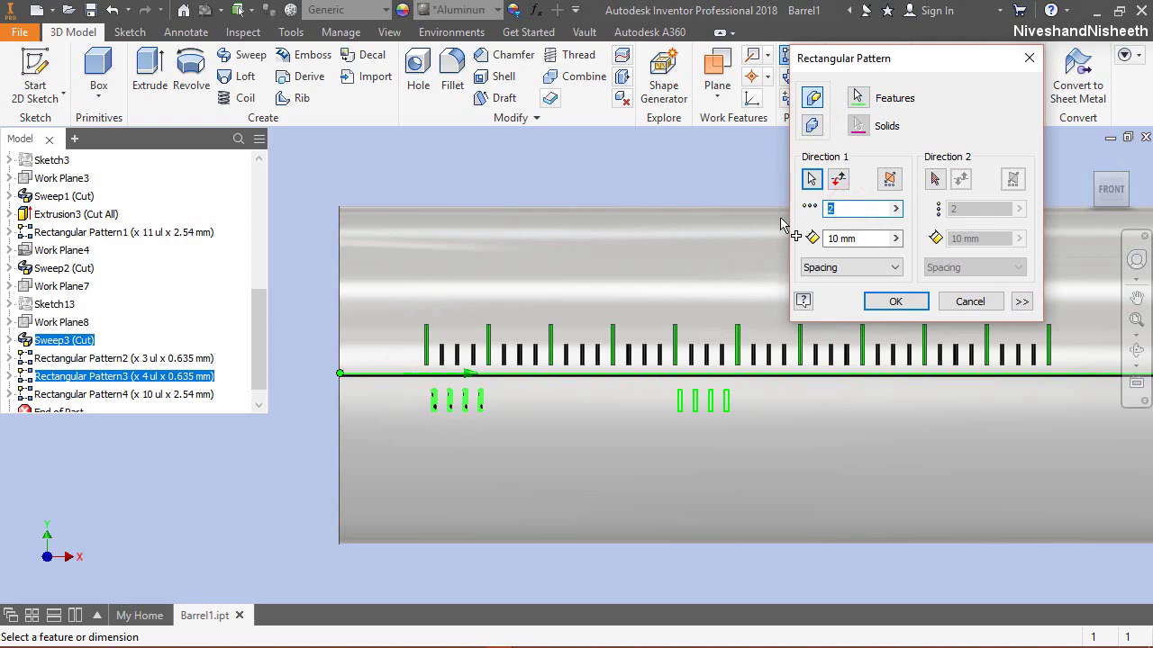
pyautogui.write('10')
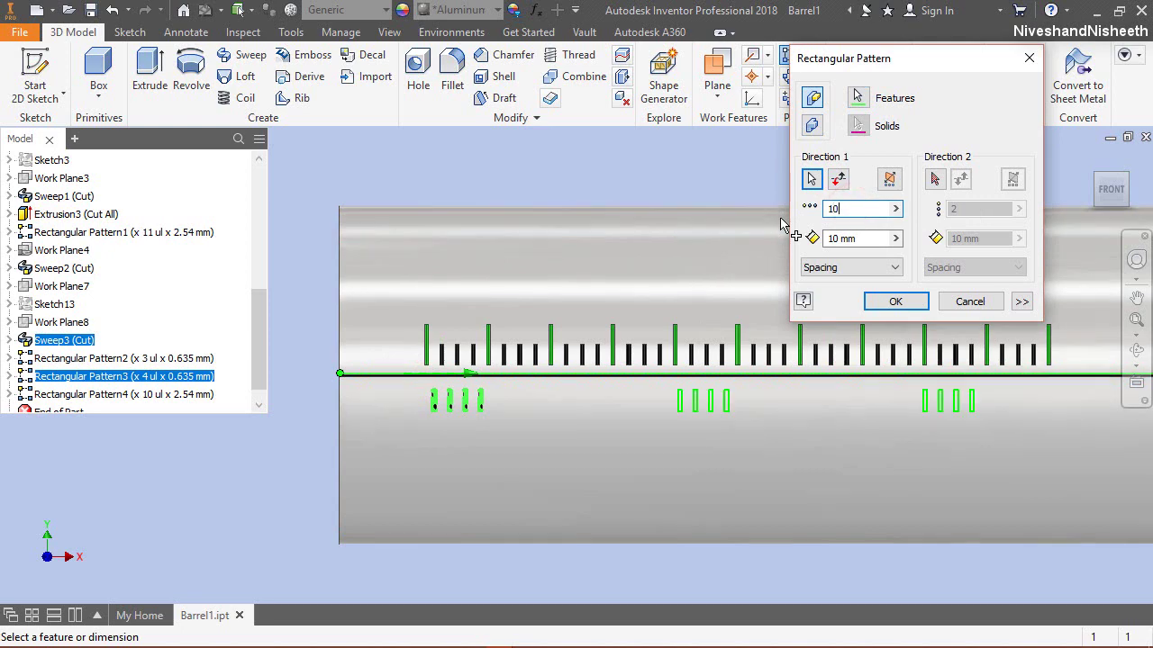
pyautogui.click(895, 238)
pyautogui.click(937, 286)
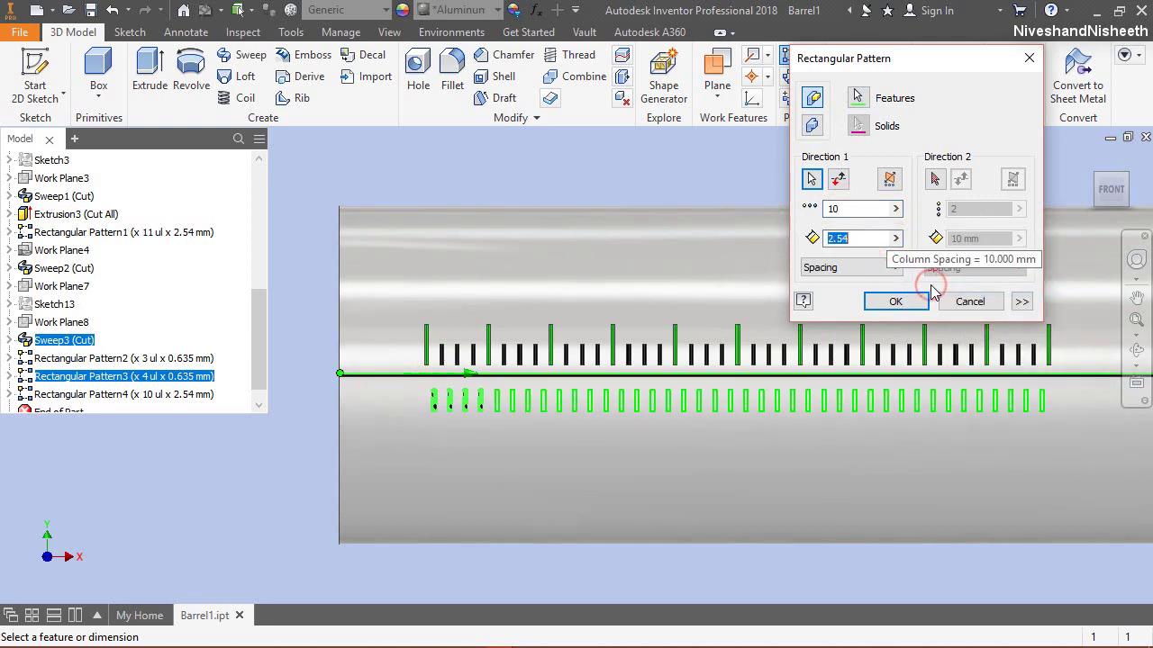
pyautogui.click(909, 302)
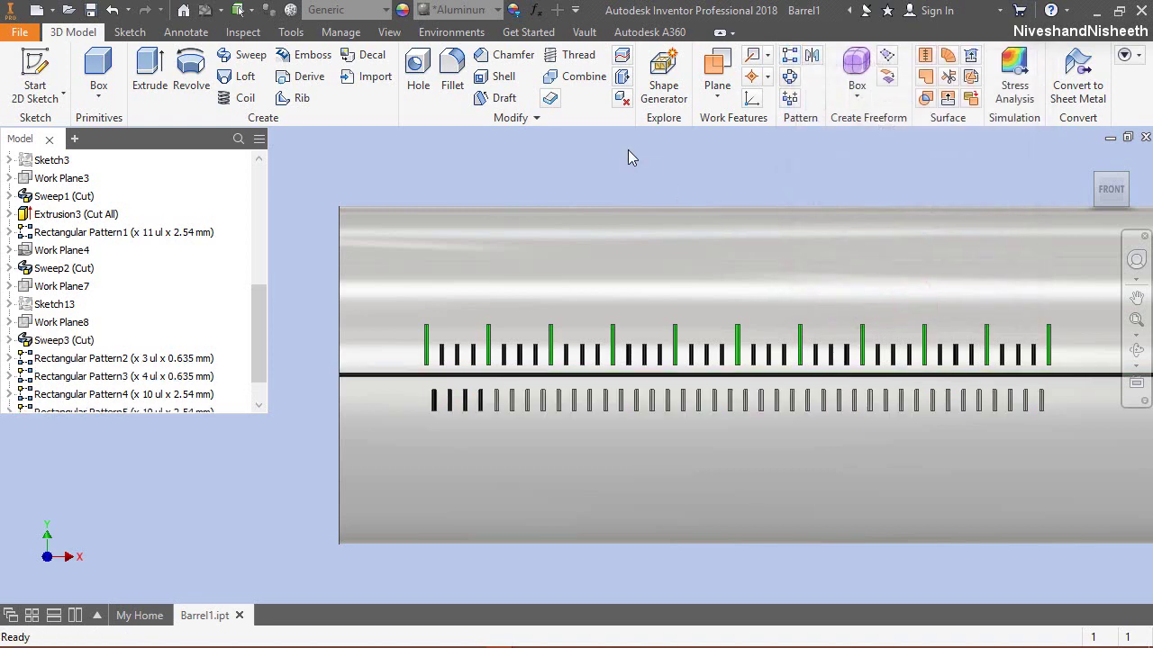
# Step: Apply the Black appearance to the patterned marks of Rectangular Pattern5
pyautogui.scroll(-1, 176, 319)
pyautogui.click(97, 376)
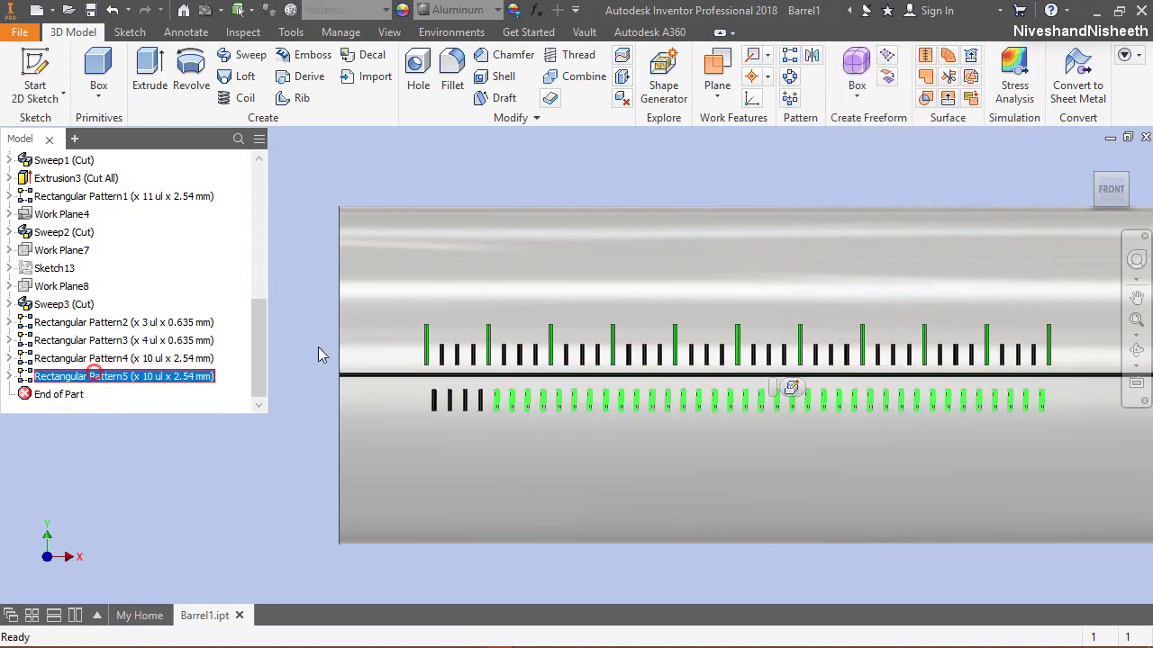
pyautogui.click(491, 10)
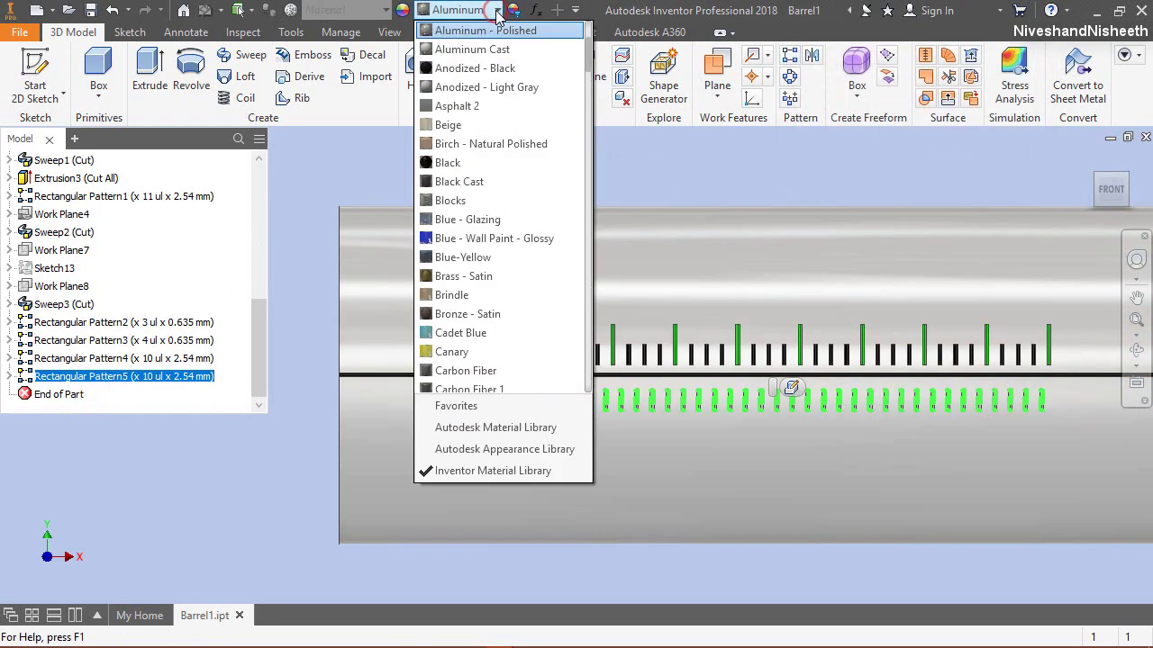
pyautogui.click(440, 167)
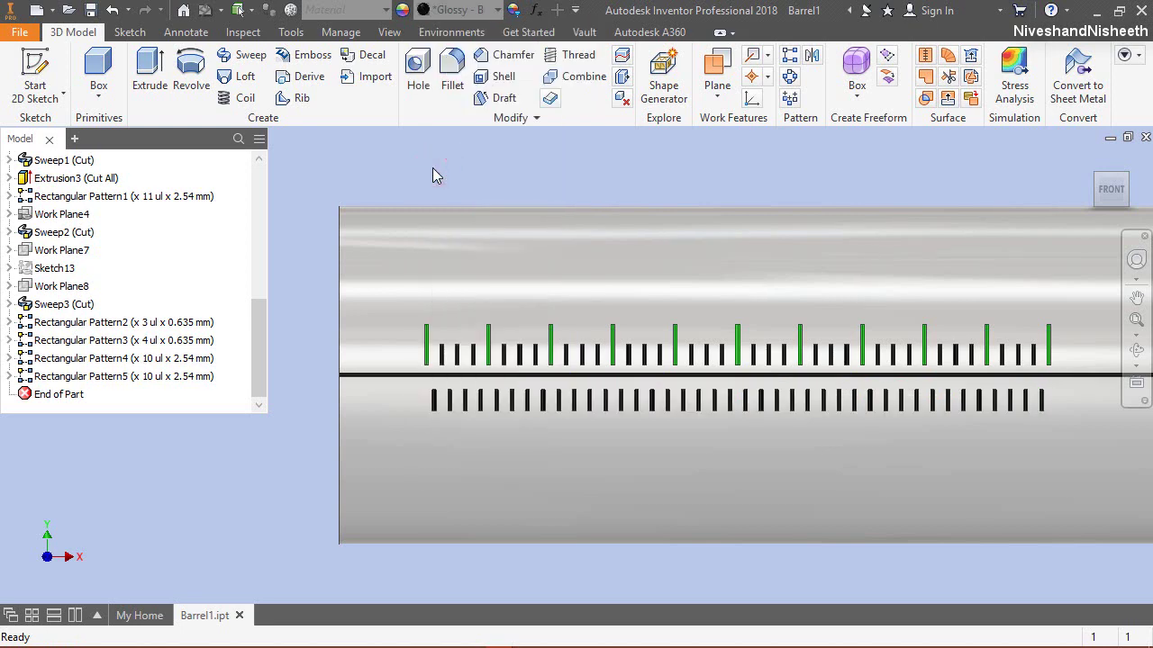
pyautogui.click(550, 186)
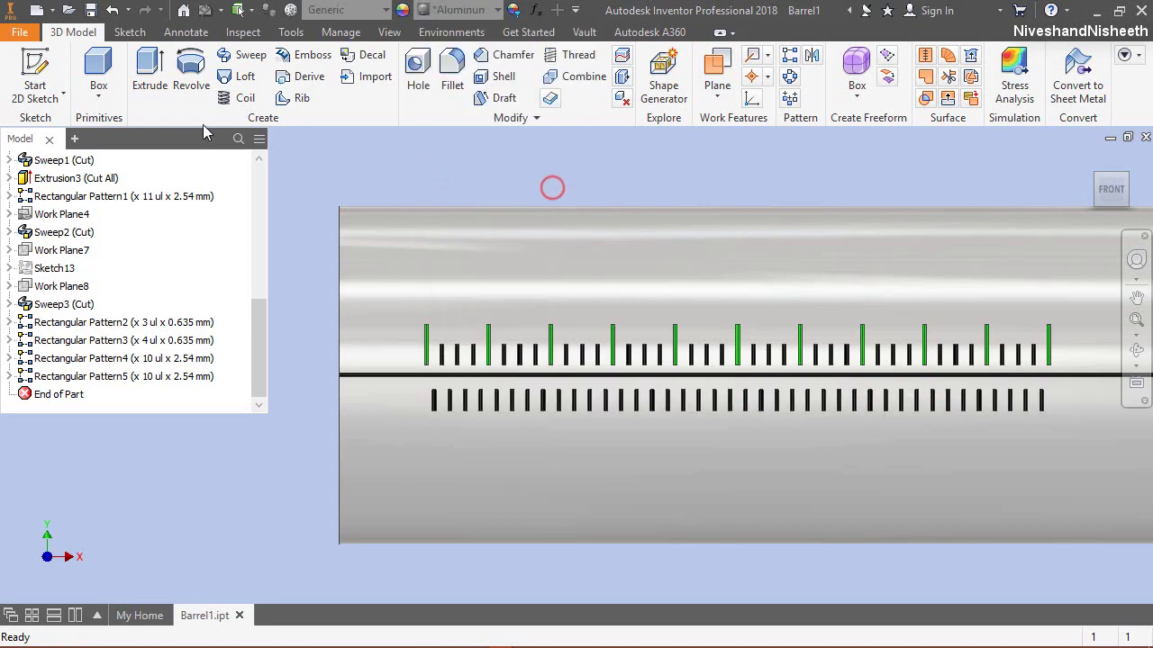
# Step: Save the part and set the isometric view of the whole barrel as the home view with Fixed Distance
pyautogui.click(90, 11)
pyautogui.scroll(3, 342, 424)
pyautogui.scroll(-5, 476, 356)
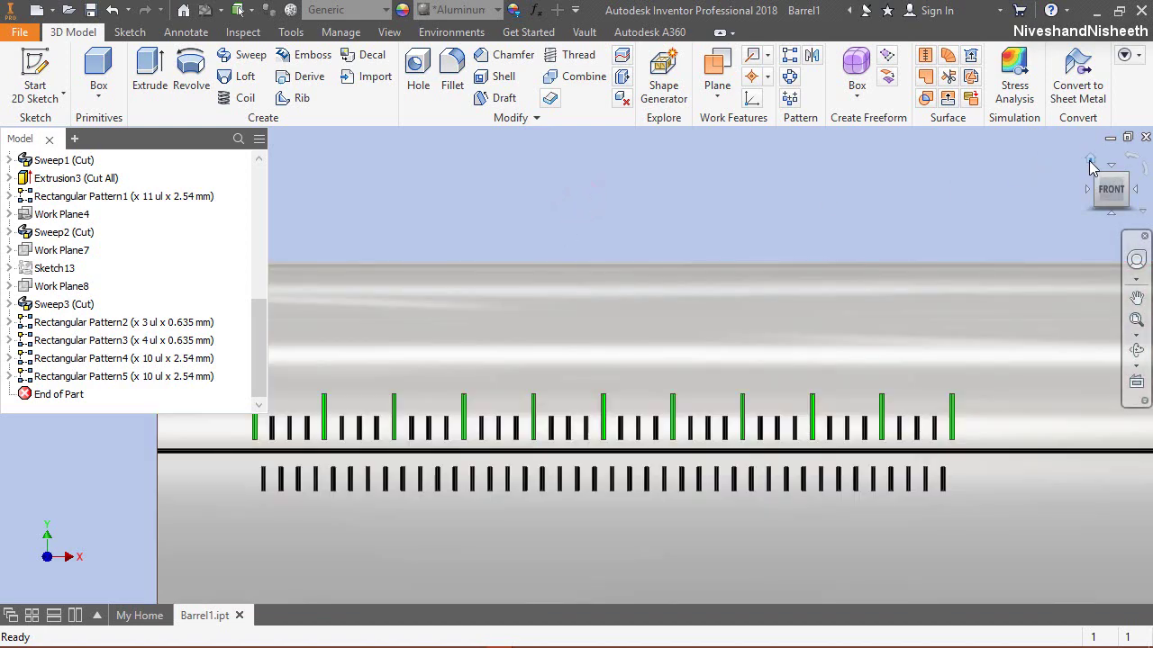
pyautogui.click(1088, 161)
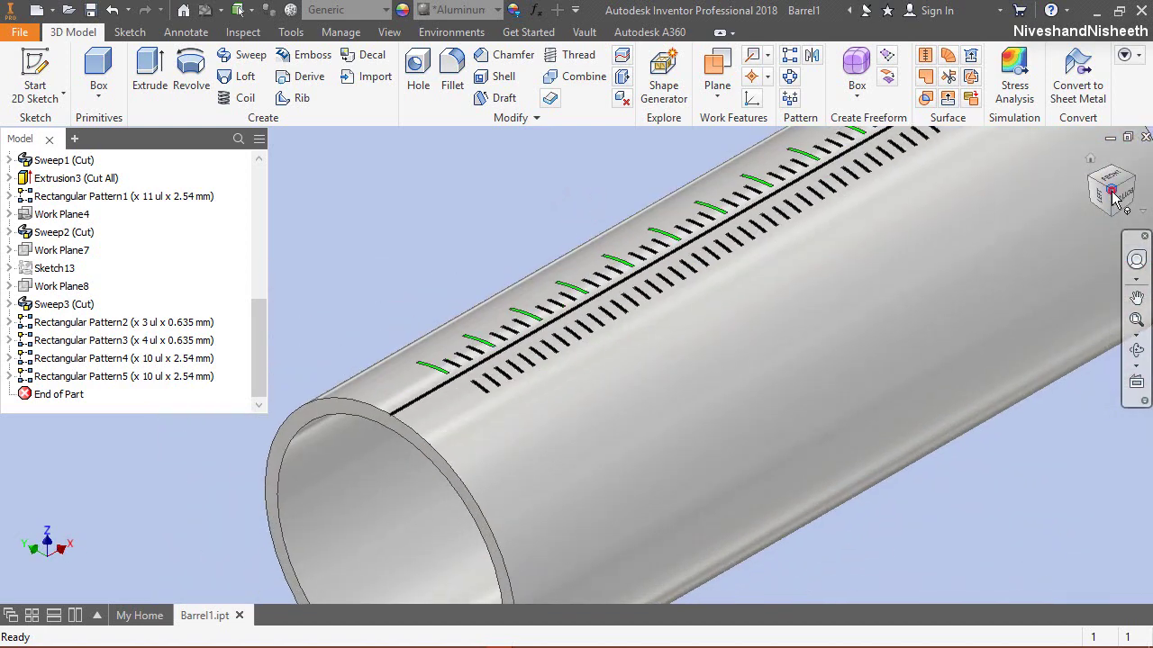
pyautogui.scroll(-5, 1098, 216)
pyautogui.scroll(2, 1070, 237)
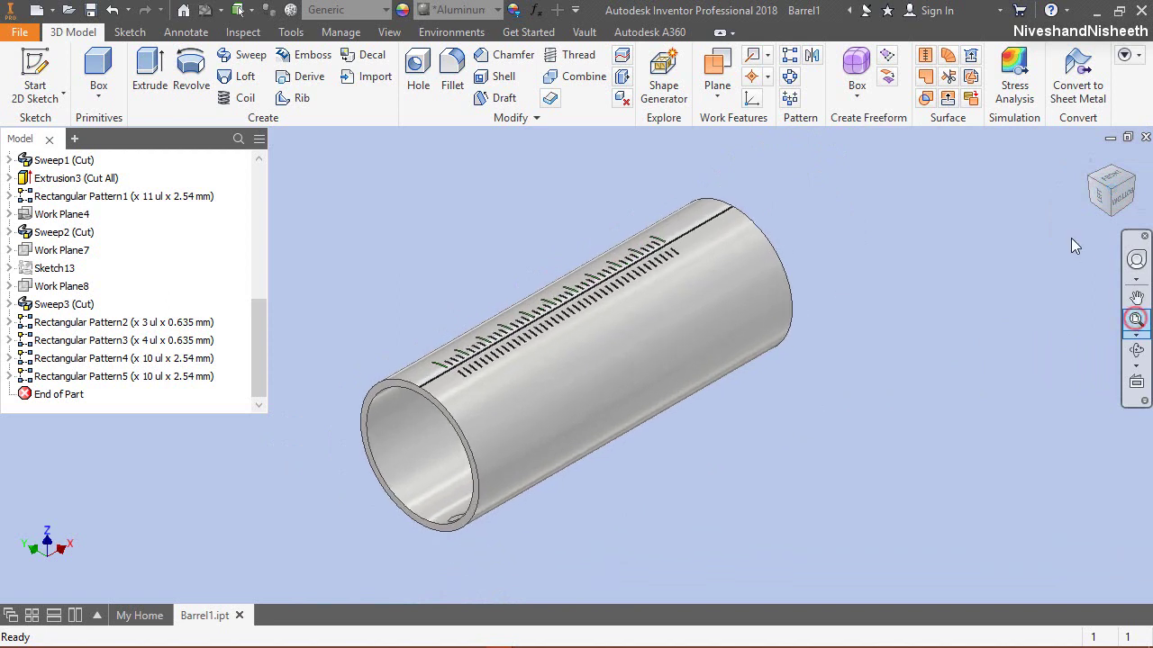
pyautogui.rightClick(1089, 168)
pyautogui.moveTo(1035, 288)
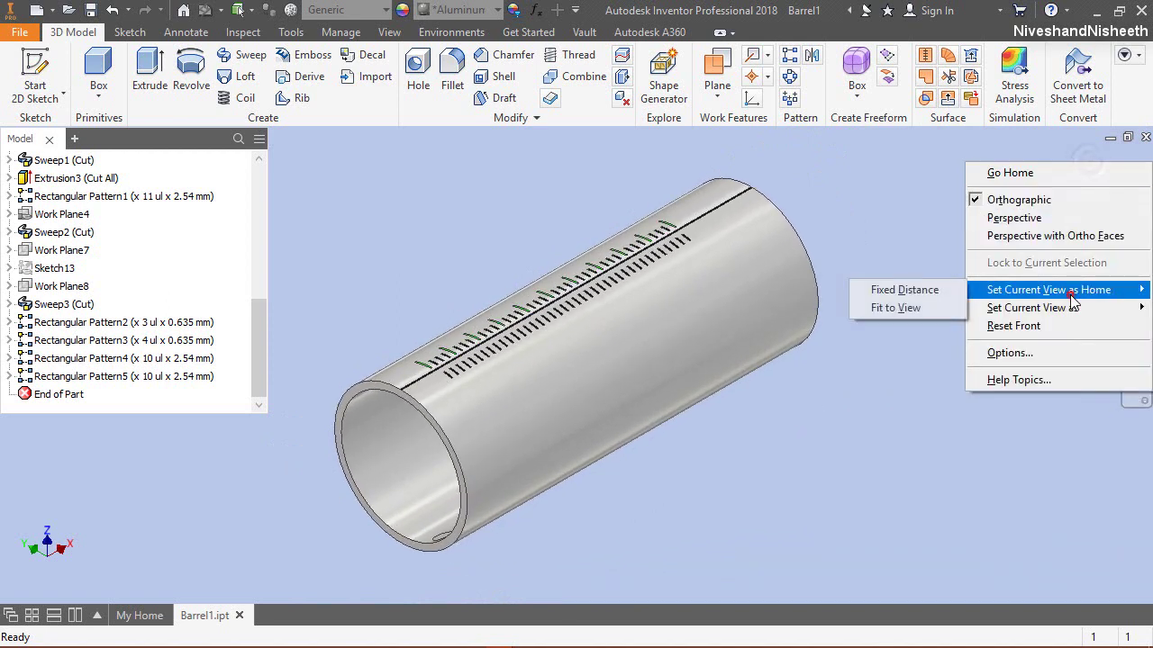
pyautogui.click(918, 295)
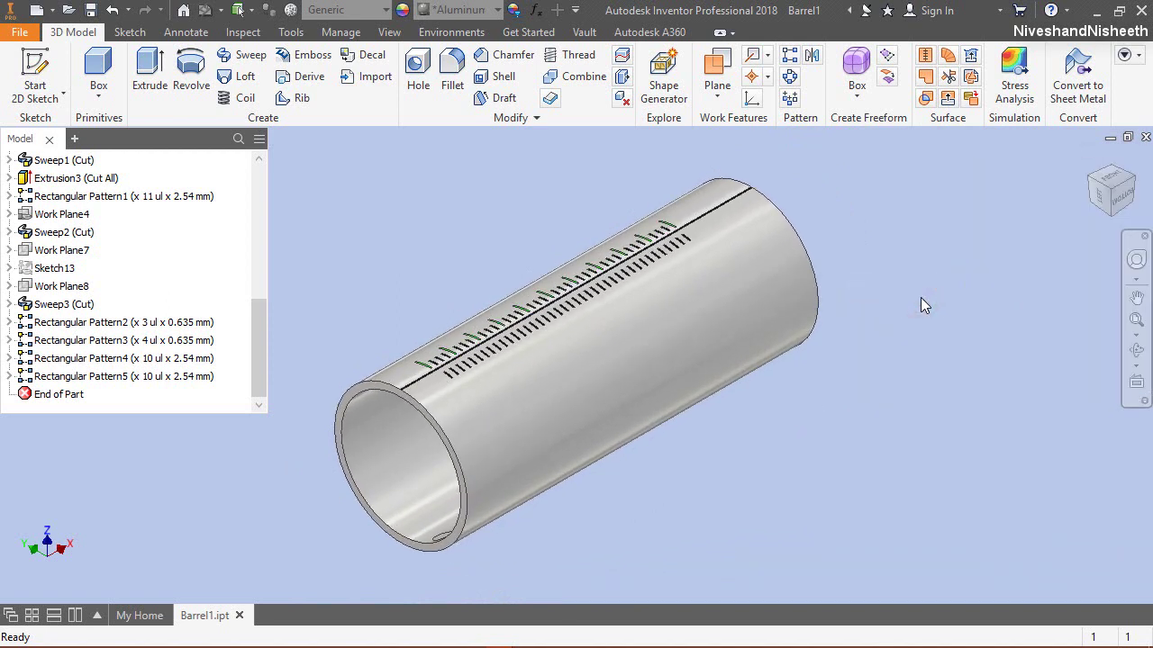
# Step: Make Sketch5 under Extrusion3 visible at the barrel's open end
pyautogui.click(464, 256)
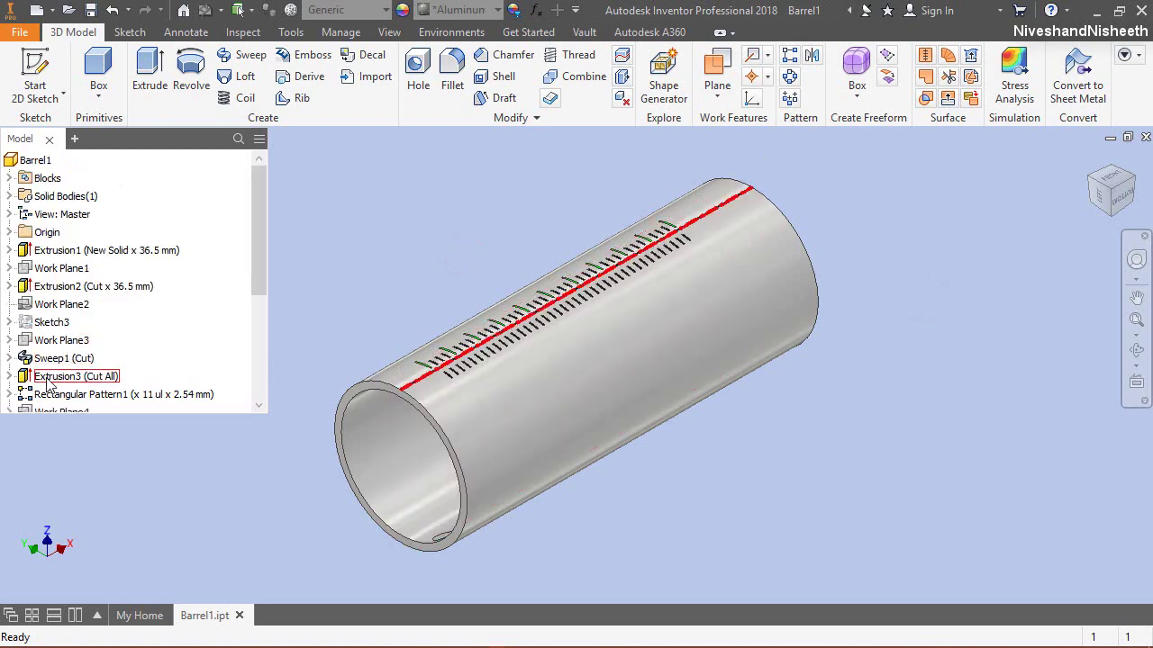
pyautogui.click(9, 377)
pyautogui.scroll(6, 399, 401)
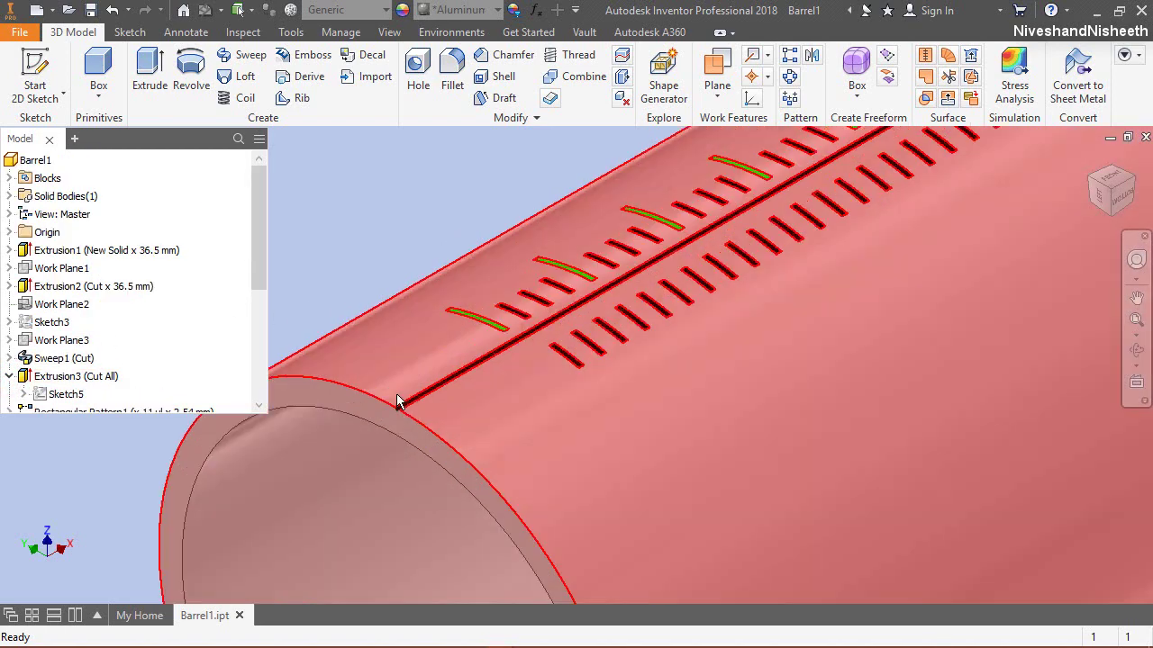
pyautogui.scroll(3, 390, 428)
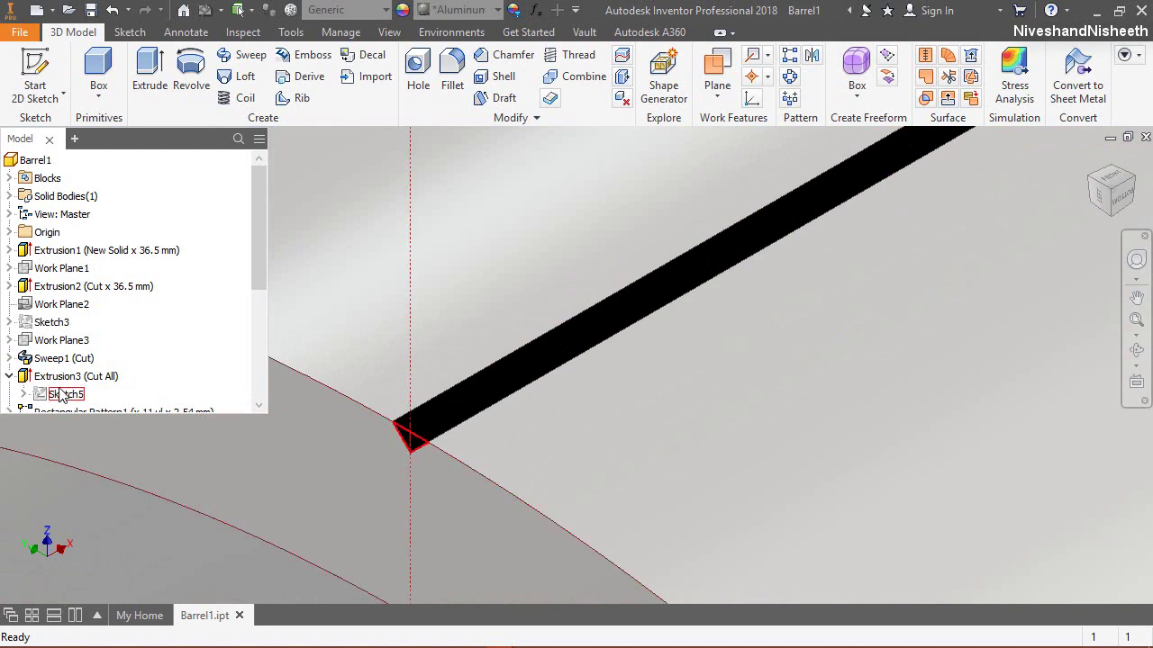
pyautogui.rightClick(61, 396)
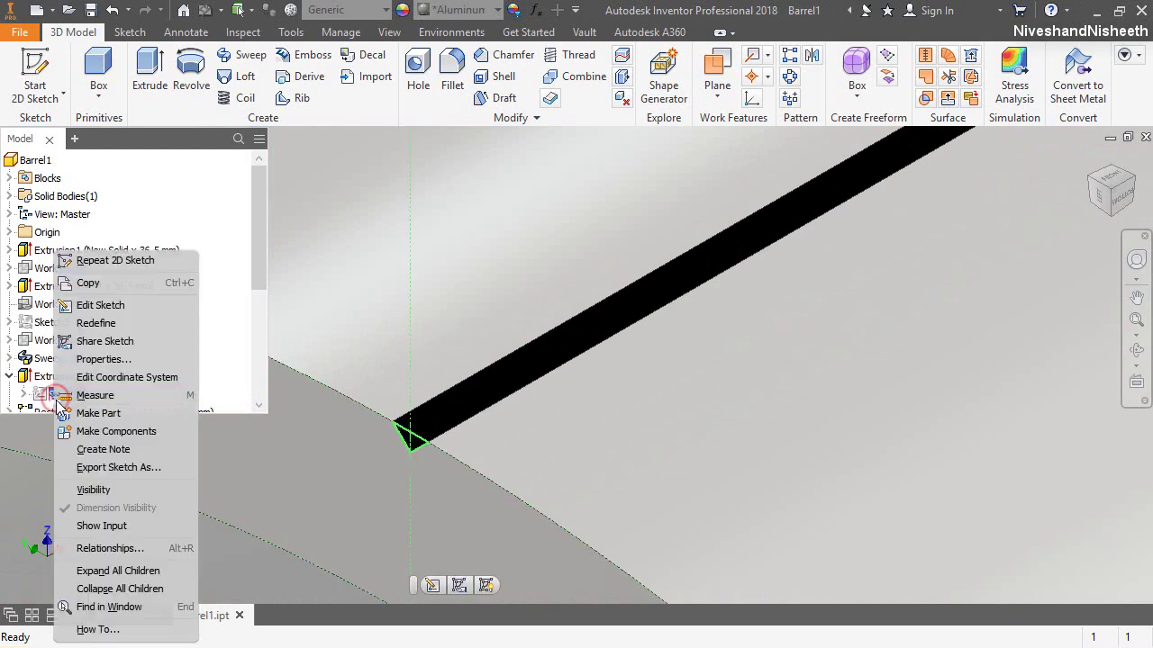
pyautogui.click(93, 492)
pyautogui.scroll(4, 333, 453)
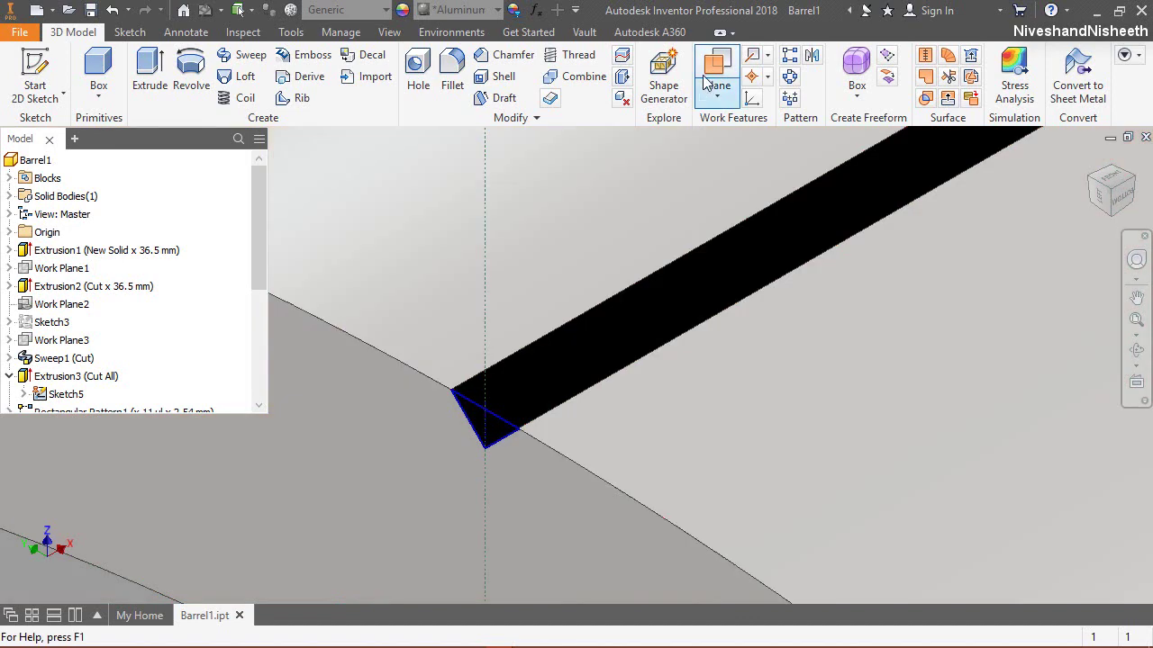
# Step: Create a work plane parallel to the XY Plane through the midpoint of the outer edge of Sketch5's triangle
pyautogui.click(717, 68)
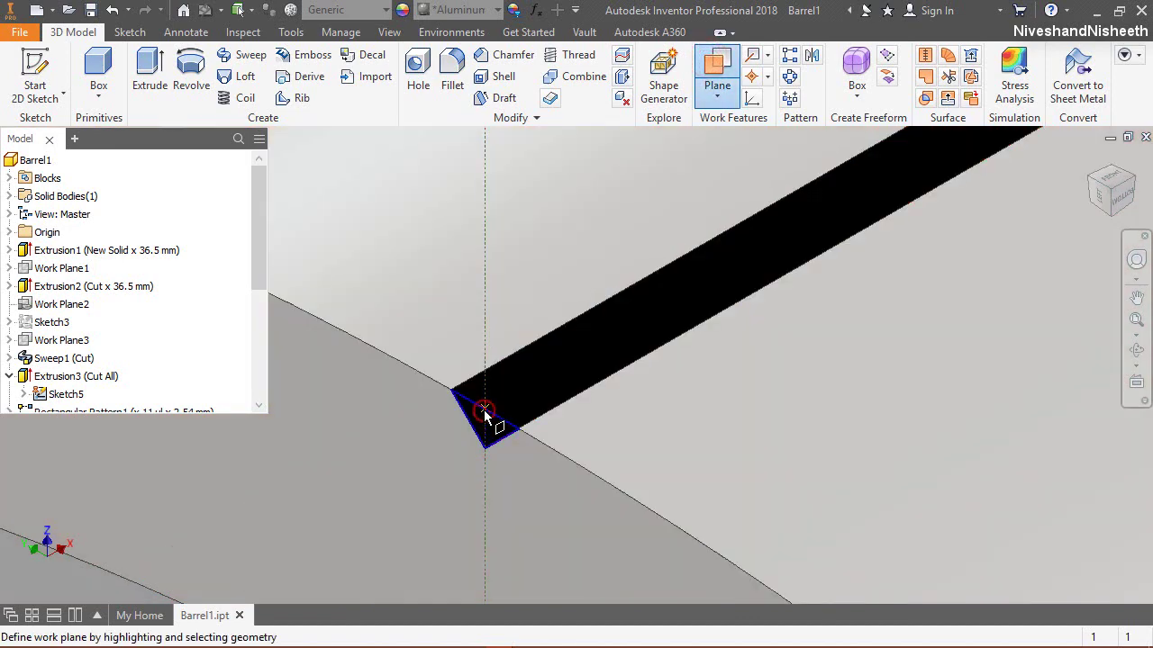
pyautogui.click(485, 414)
pyautogui.scroll(-6, 474, 331)
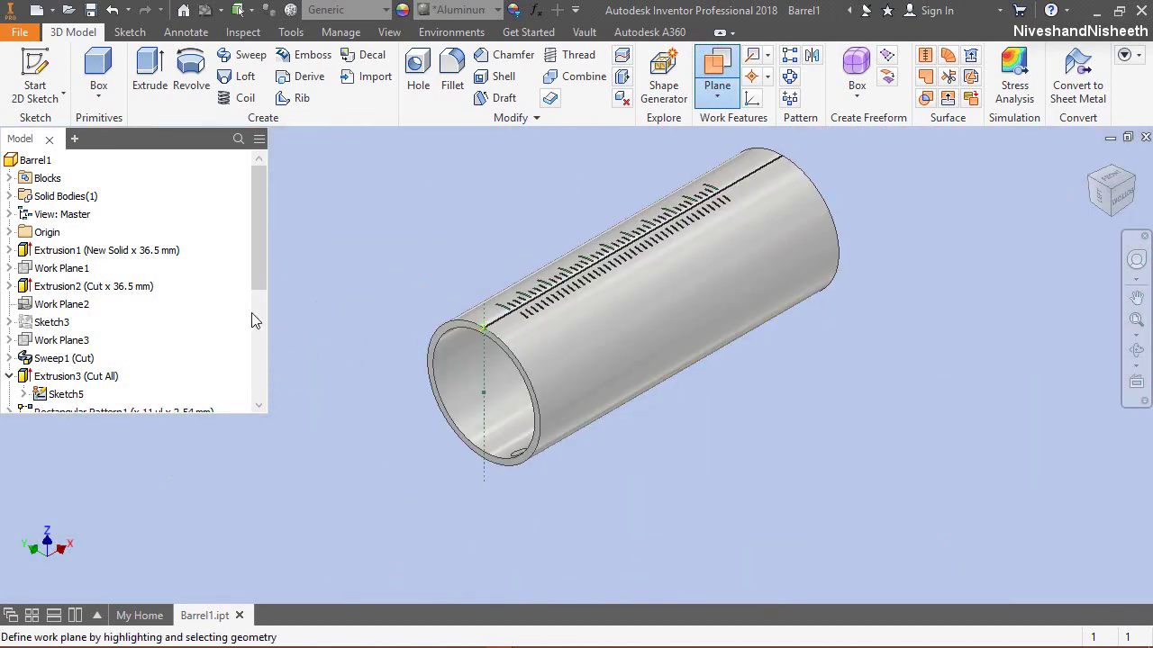
pyautogui.click(9, 232)
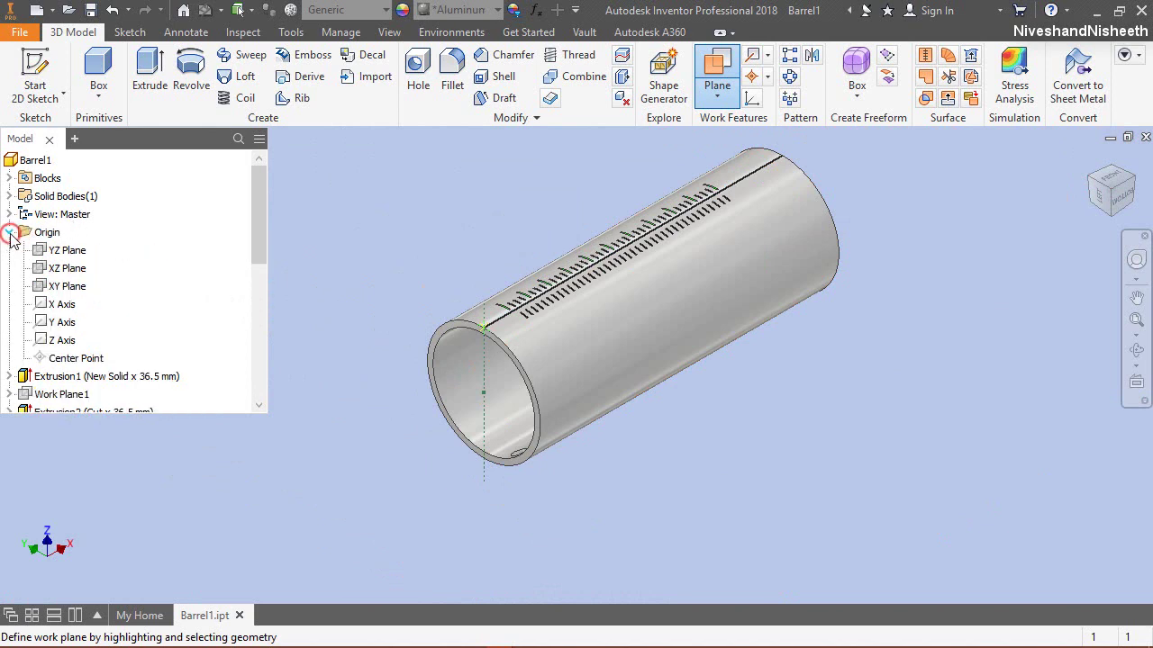
pyautogui.click(54, 287)
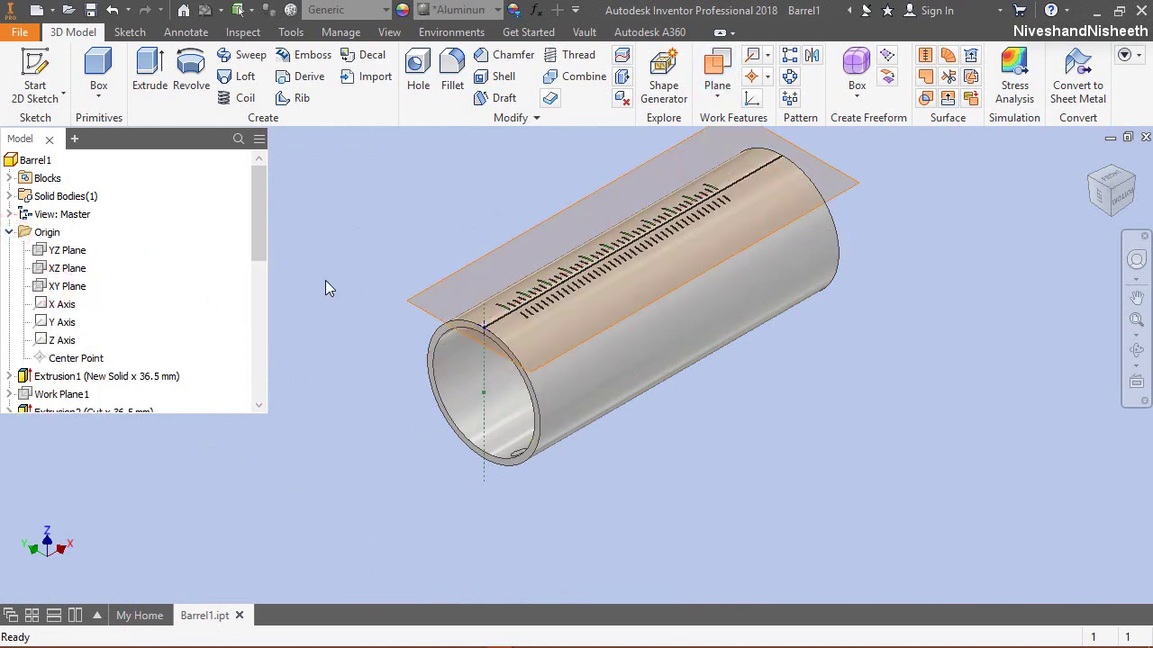
# Step: Hide Sketch5 under Extrusion3 again
pyautogui.scroll(-2, 162, 287)
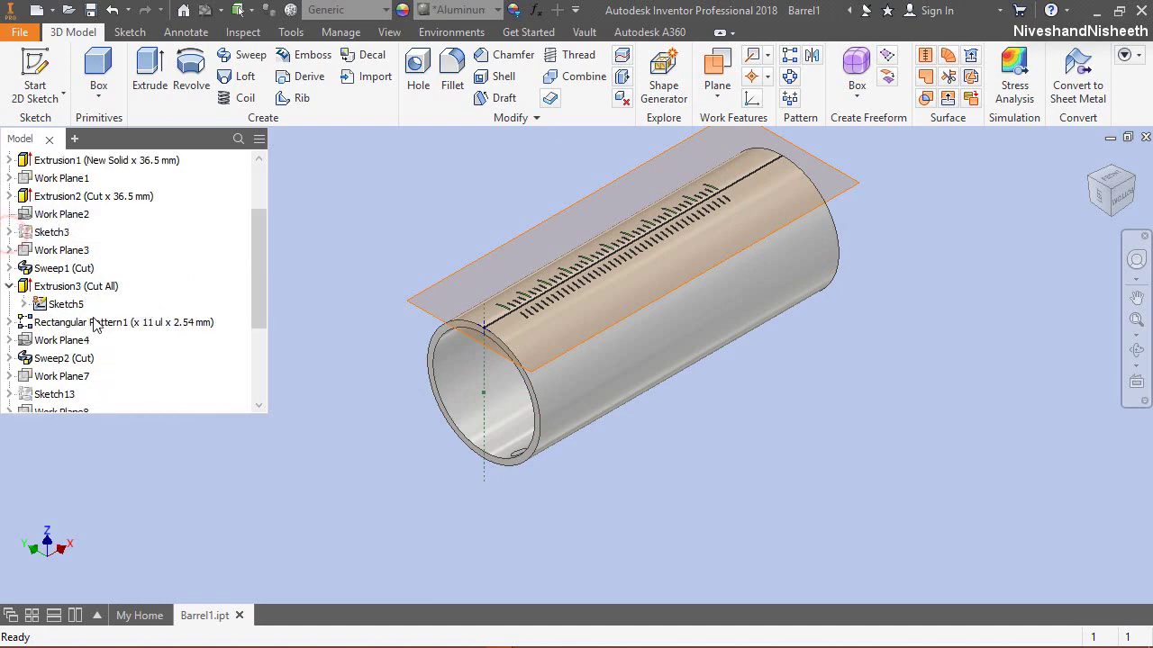
pyautogui.rightClick(63, 303)
pyautogui.click(97, 491)
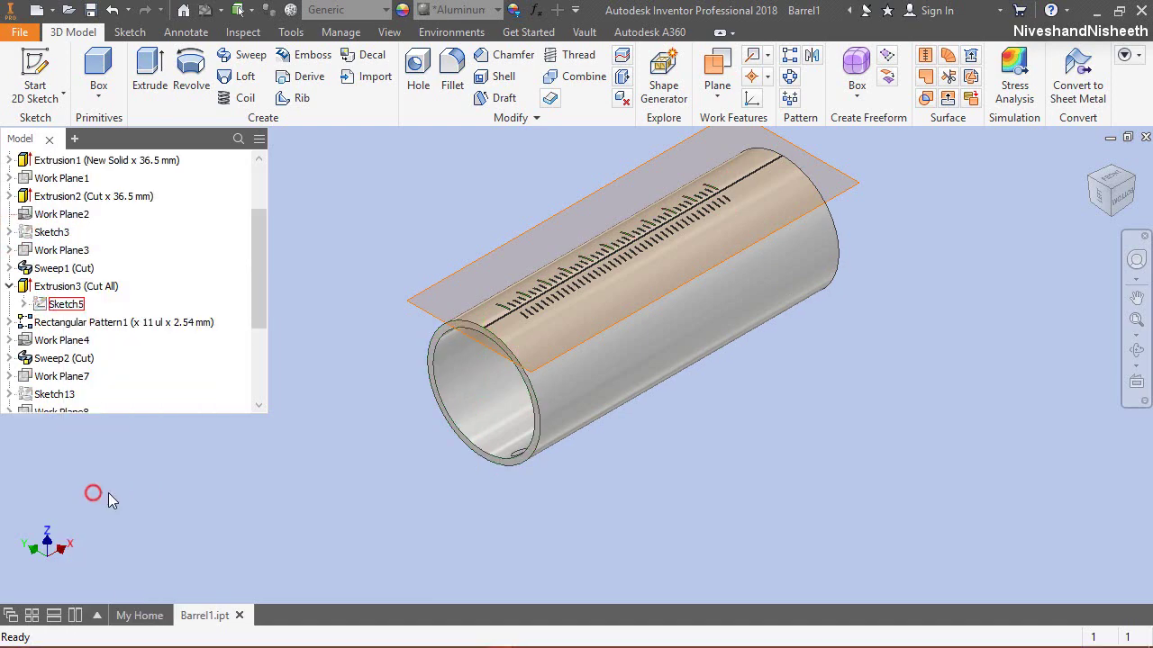
# Step: Start a 2D sketch on the new work plane over the scale and project both end edges of the barrel
pyautogui.click(1102, 203)
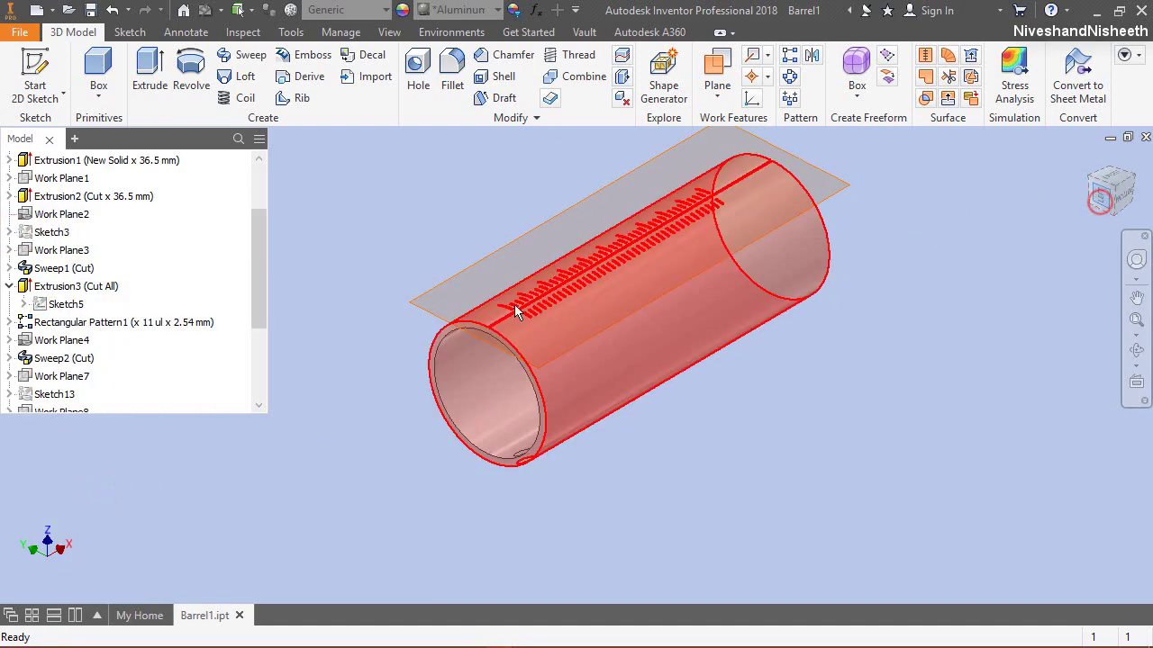
pyautogui.scroll(-5, 567, 292)
pyautogui.moveTo(1109, 191)
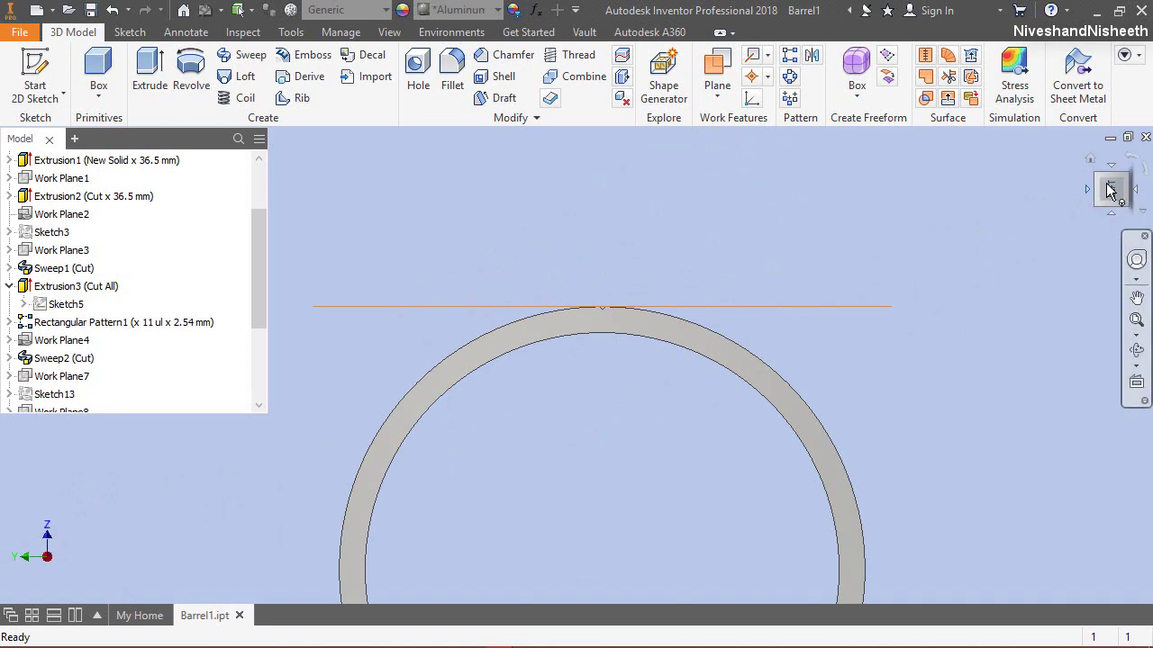
pyautogui.click(1089, 162)
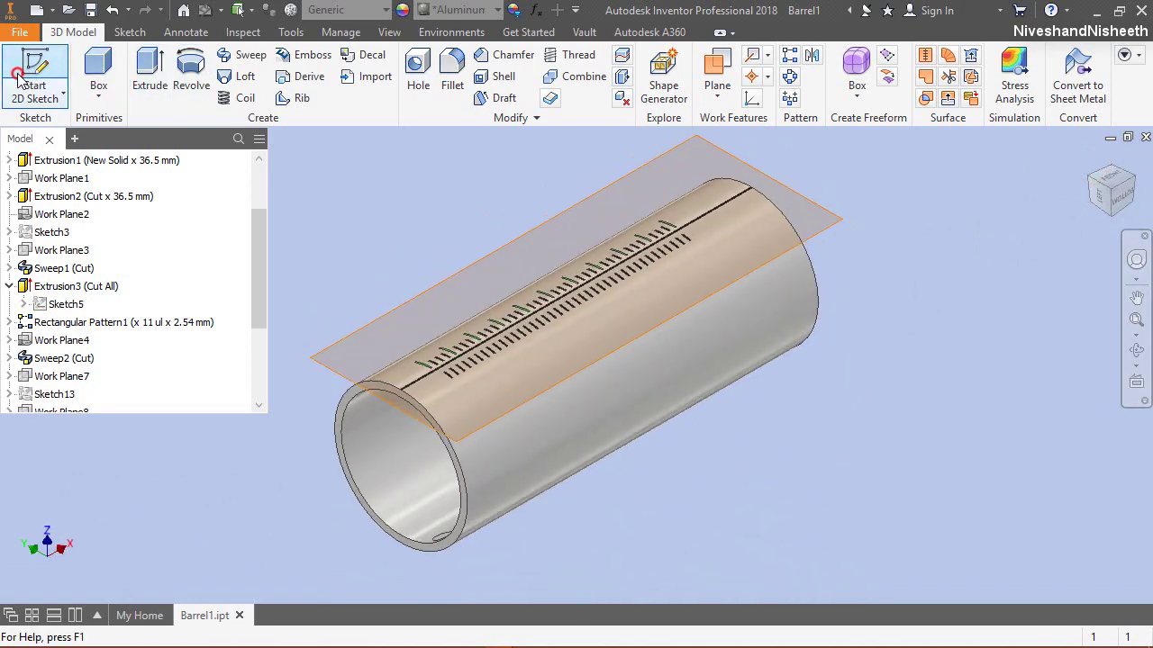
pyautogui.click(35, 76)
pyautogui.click(479, 257)
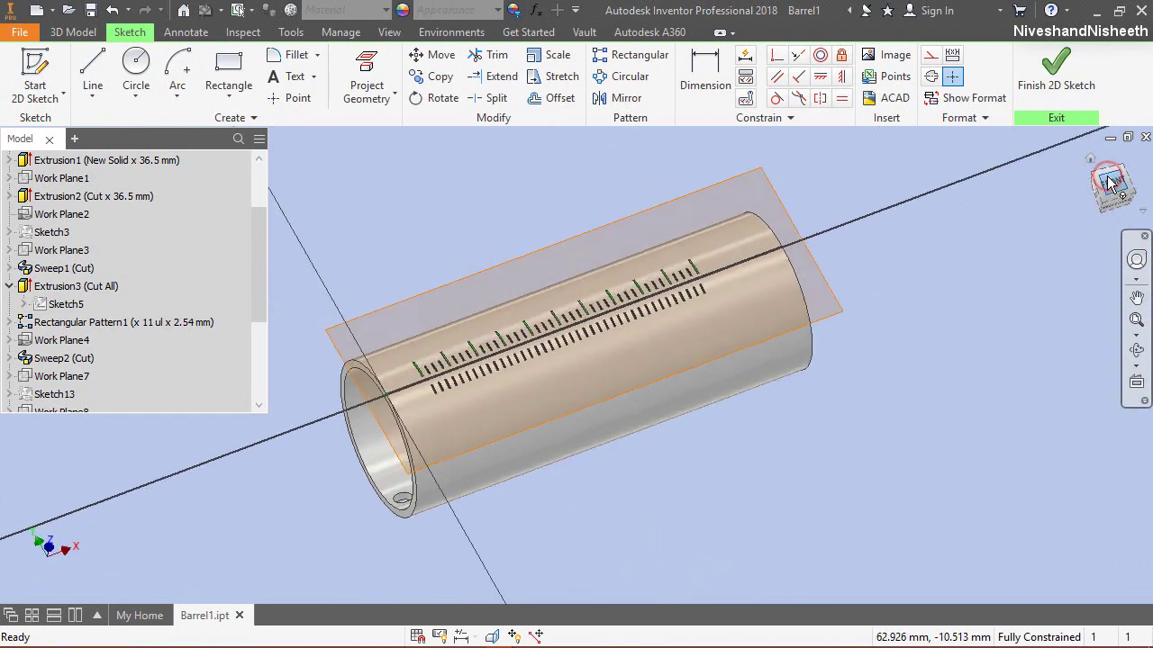
pyautogui.click(363, 88)
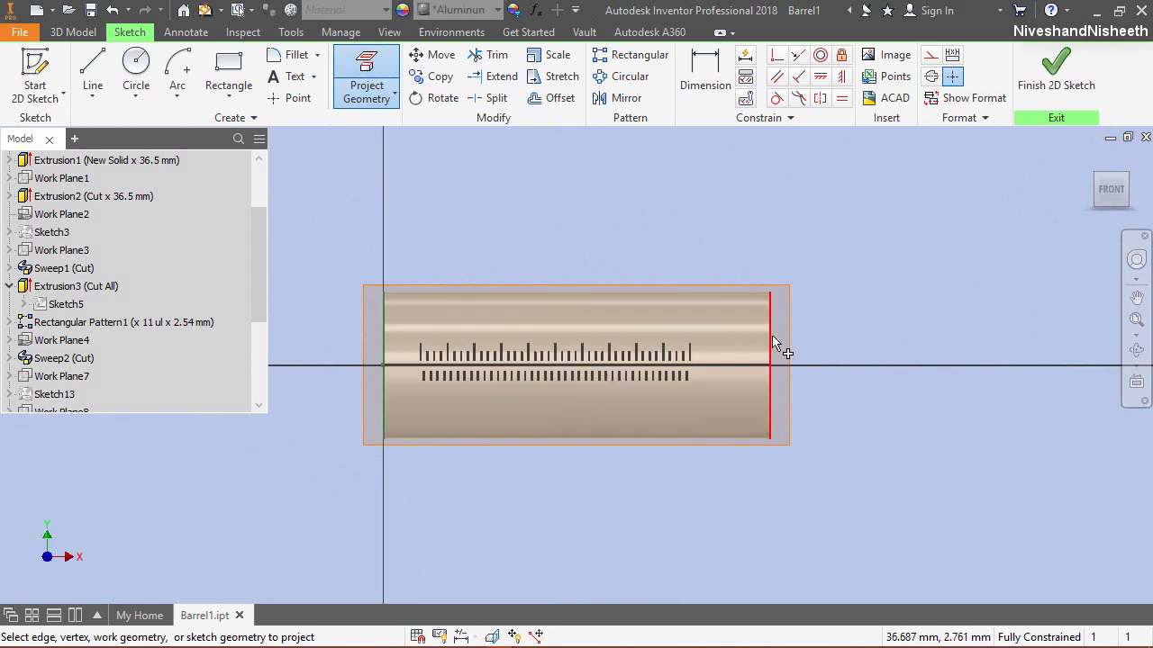
pyautogui.click(615, 289)
# Step: Draw a horizontal line above the graduation scale from one projected end edge of the barrel to the other
pyautogui.click(92, 72)
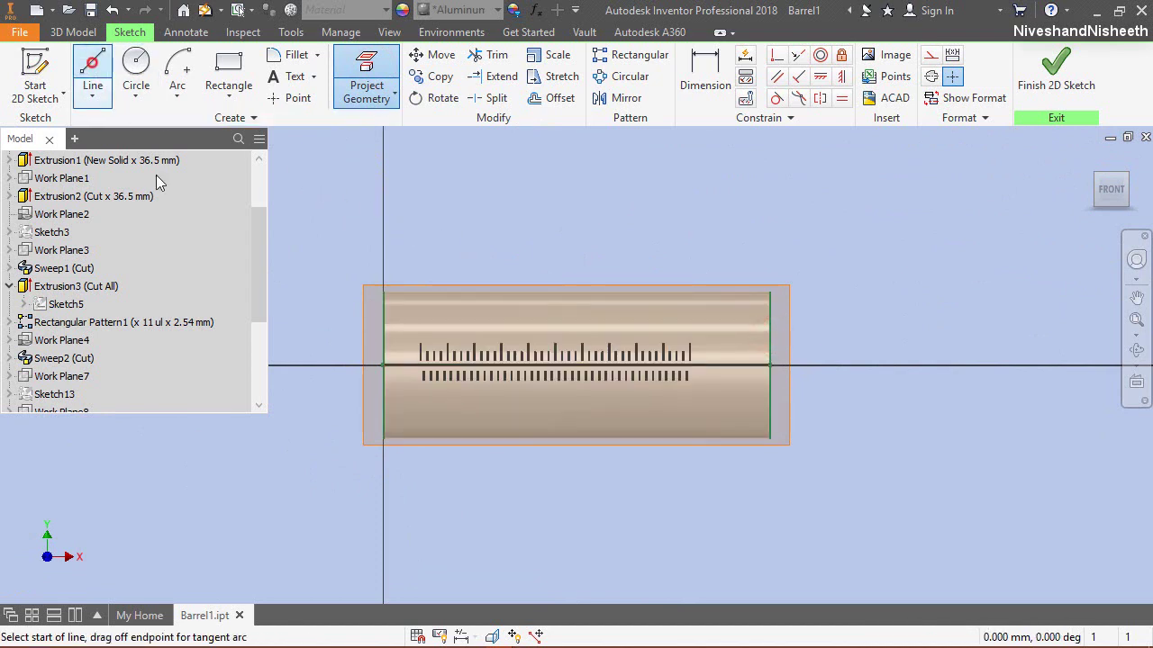
pyautogui.click(384, 329)
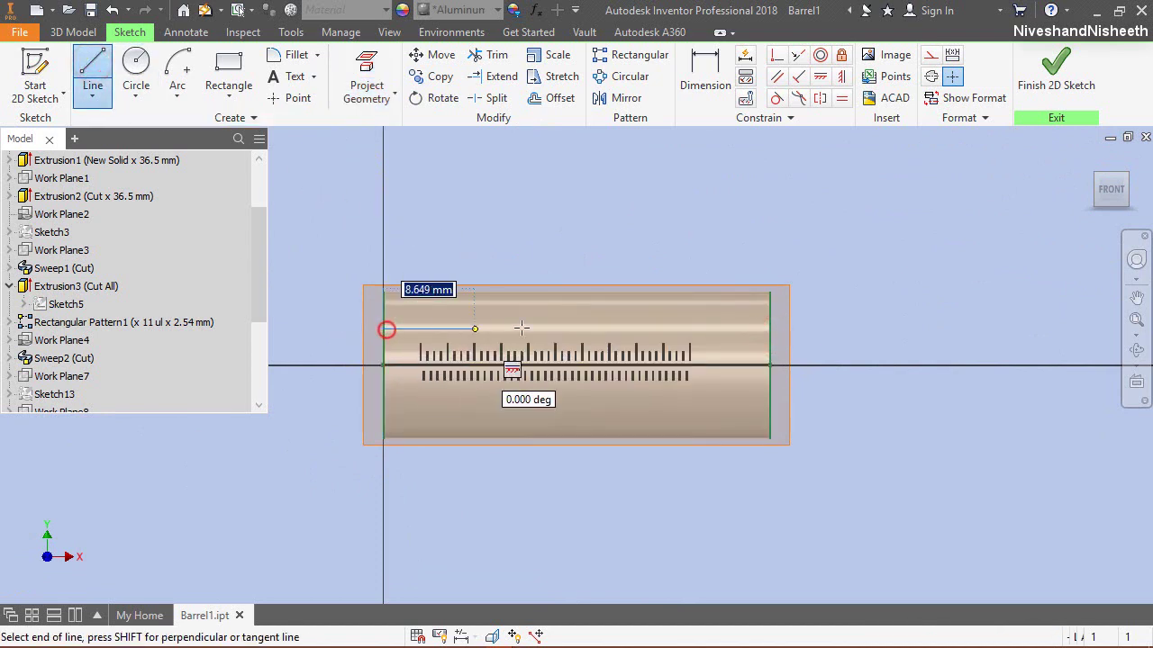
pyautogui.click(771, 330)
pyautogui.rightClick(761, 208)
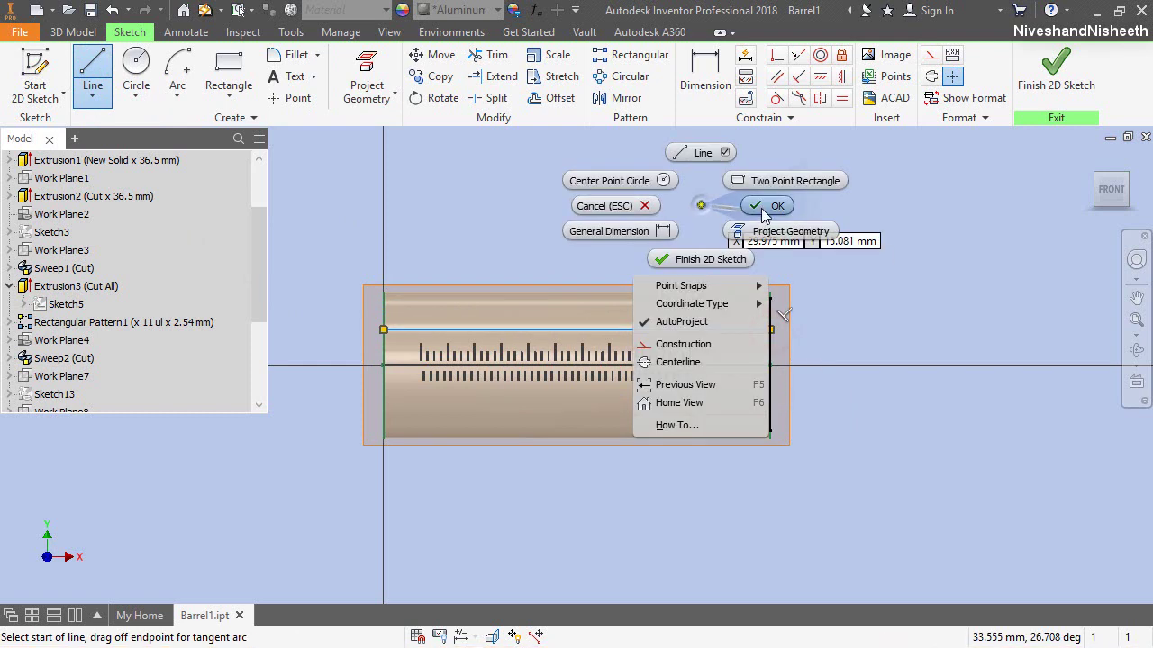
pyautogui.click(610, 198)
# Step: Convert the horizontal line and the projected end edges to construction geometry
pyautogui.moveTo(310, 186)
pyautogui.mouseDown()
pyautogui.moveTo(598, 390)
pyautogui.moveTo(913, 522)
pyautogui.mouseUp()
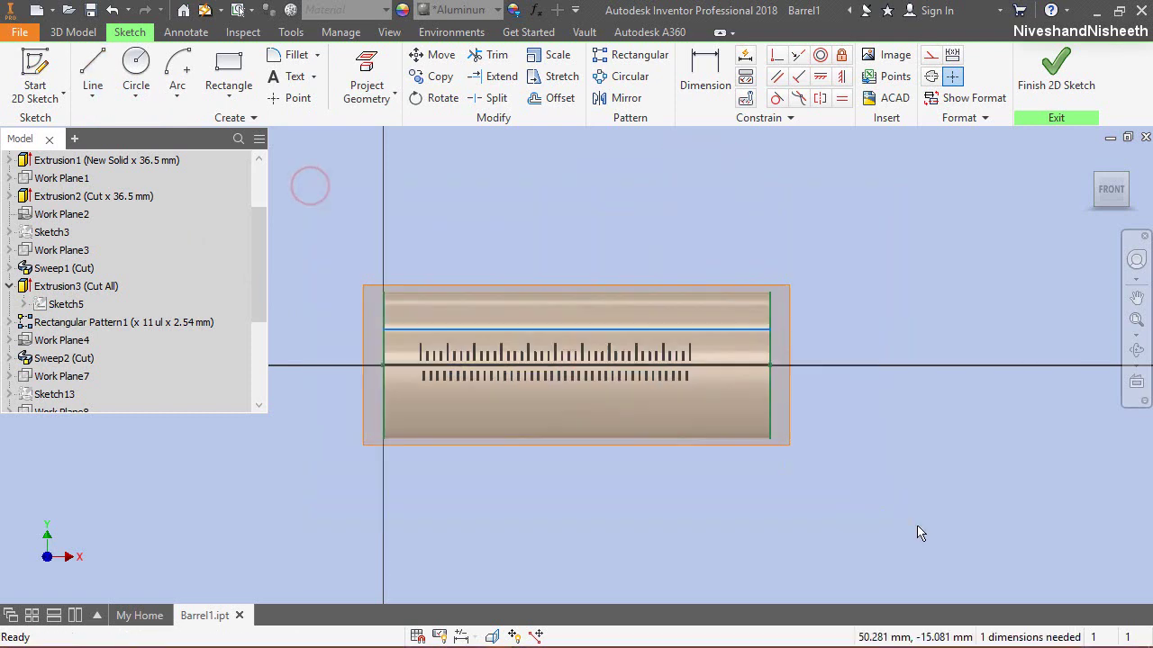
pyautogui.click(931, 56)
pyautogui.click(909, 207)
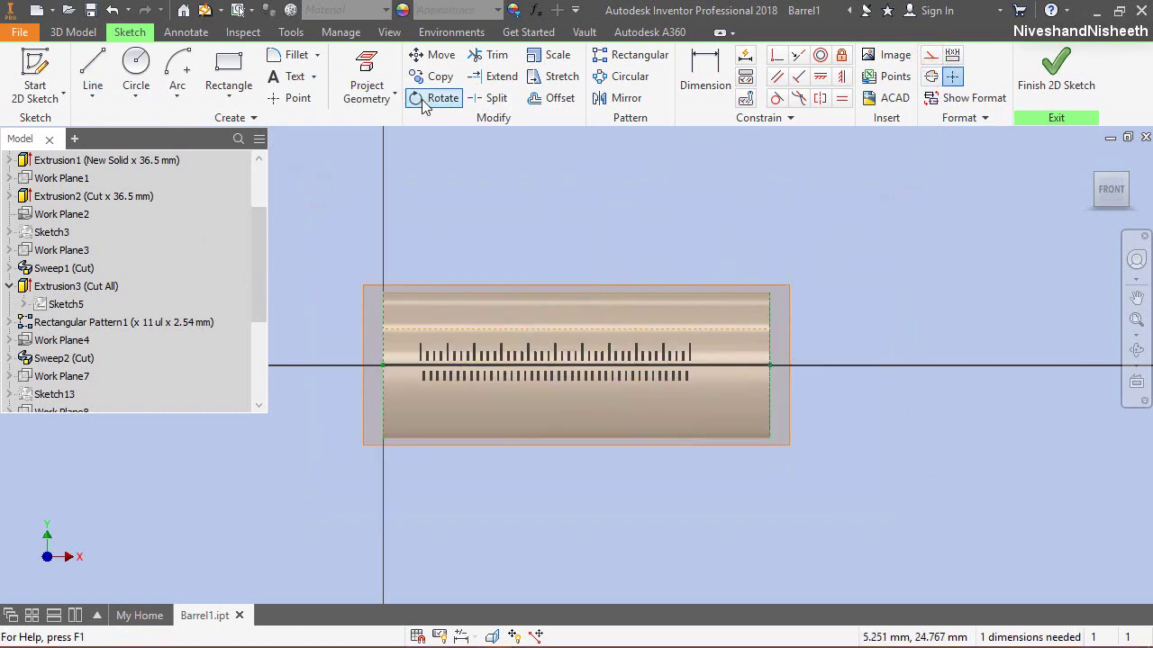
# Step: Project the upper-left corner point of the scale's first long graduation into the sketch
pyautogui.click(365, 71)
pyautogui.scroll(8, 386, 288)
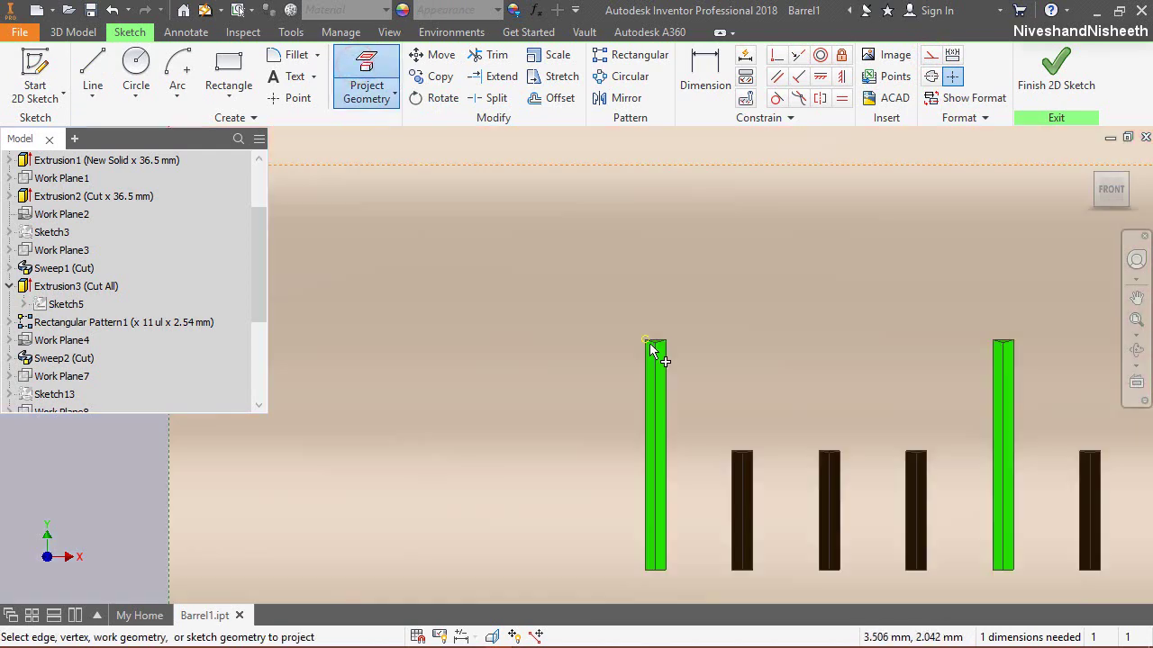
pyautogui.click(647, 339)
pyautogui.rightClick(533, 307)
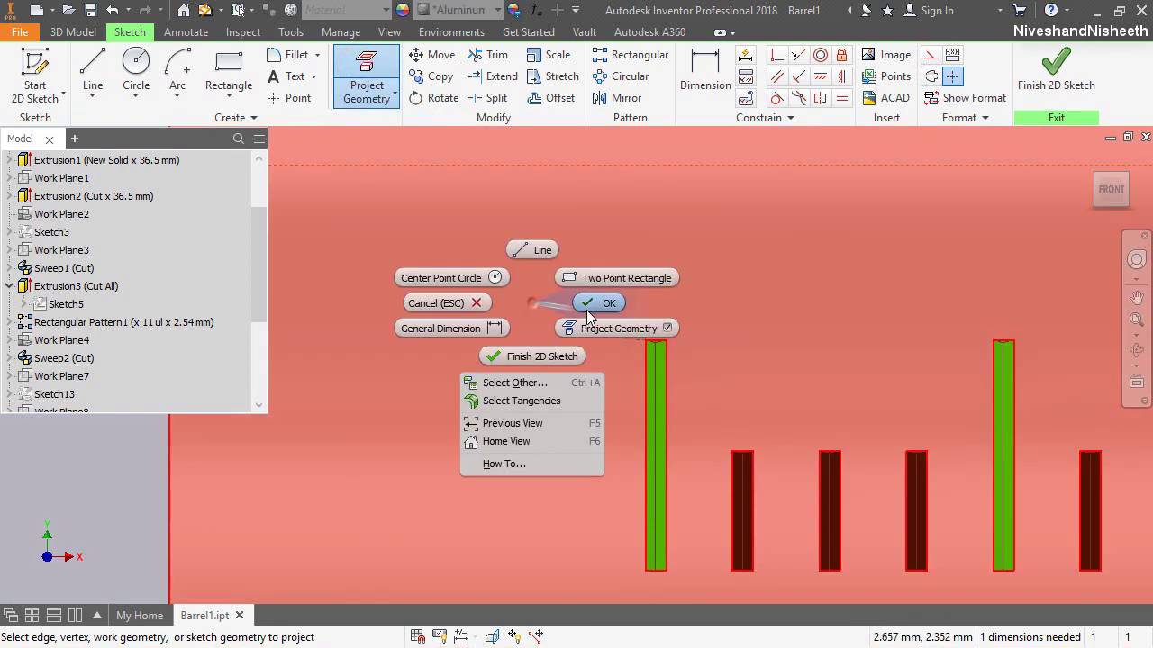
pyautogui.click(589, 309)
# Step: Make the horizontal construction line coincident with the projected corner point of the first long graduation
pyautogui.click(777, 55)
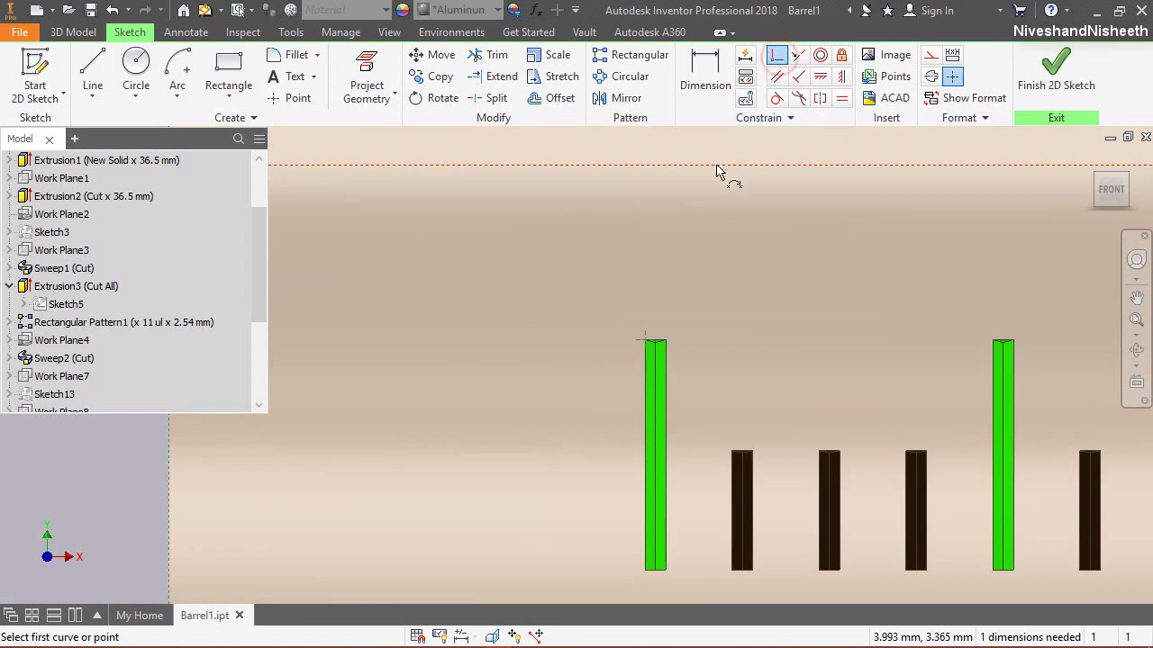
pyautogui.click(715, 165)
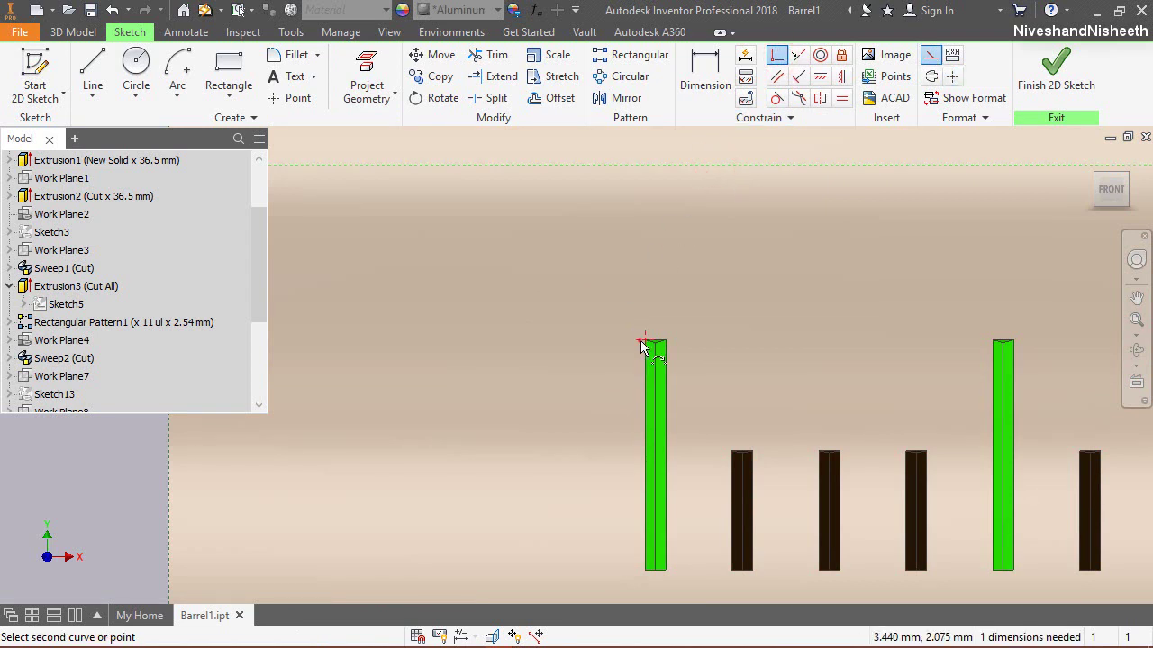
pyautogui.click(641, 341)
pyautogui.rightClick(632, 288)
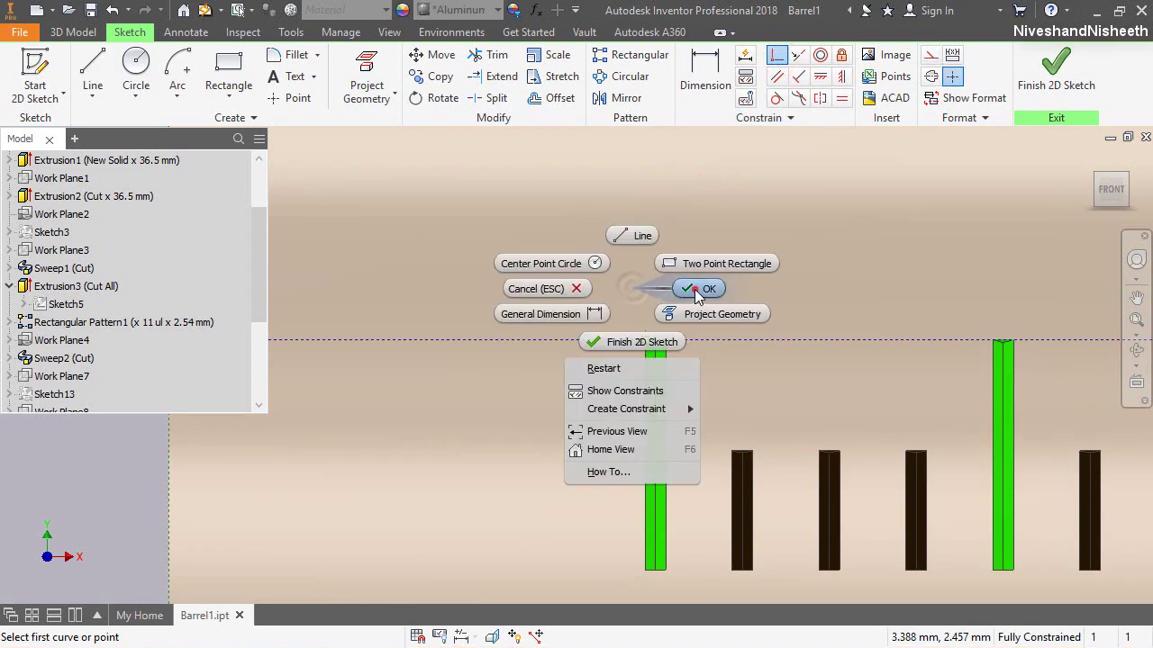
pyautogui.click(698, 289)
# Step: Offset the horizontal construction line upward and dimension the spacing between the two lines as 0.729 mm
pyautogui.click(552, 97)
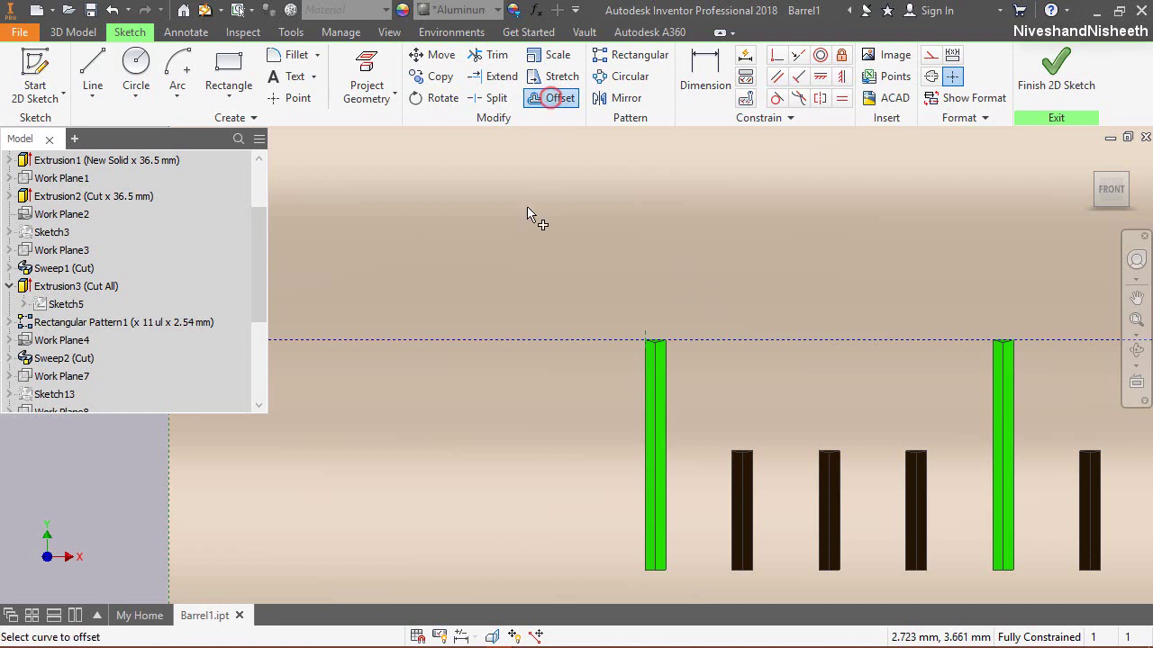
pyautogui.click(555, 342)
pyautogui.click(566, 270)
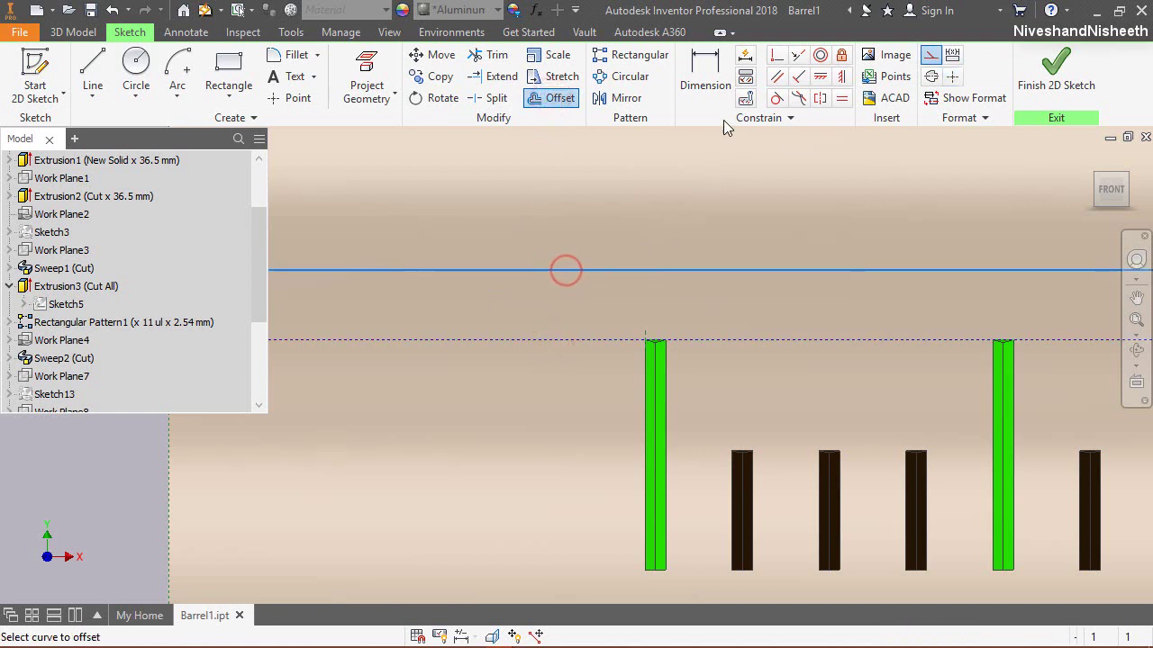
pyautogui.click(702, 88)
pyautogui.click(635, 270)
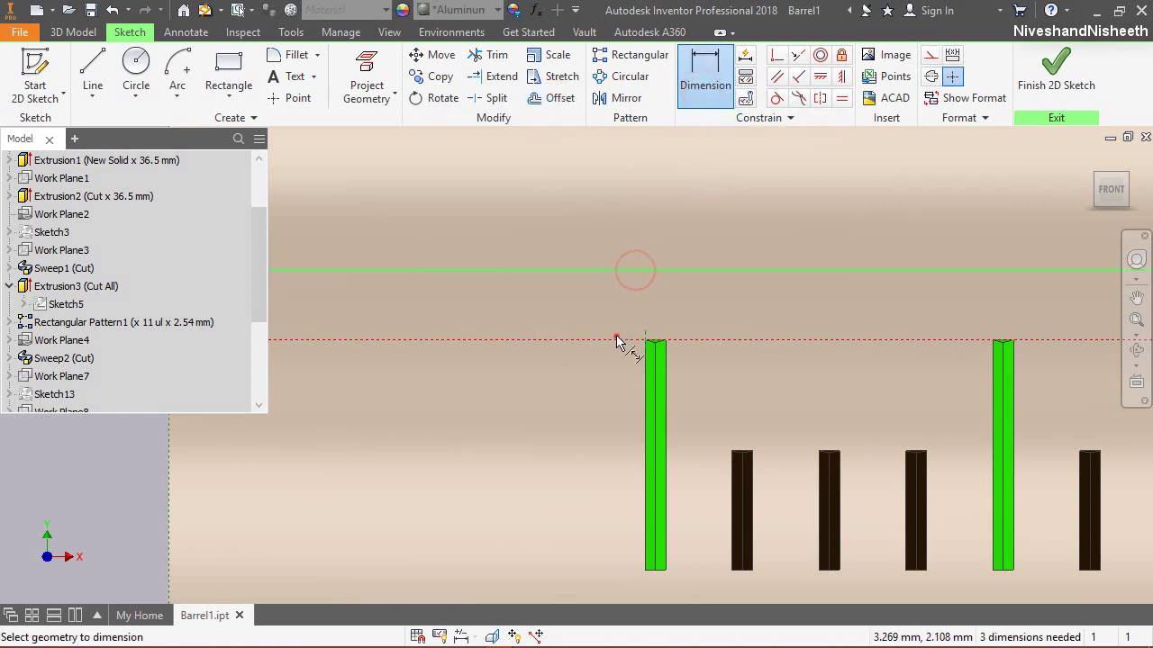
pyautogui.click(612, 308)
pyautogui.write('0.729')
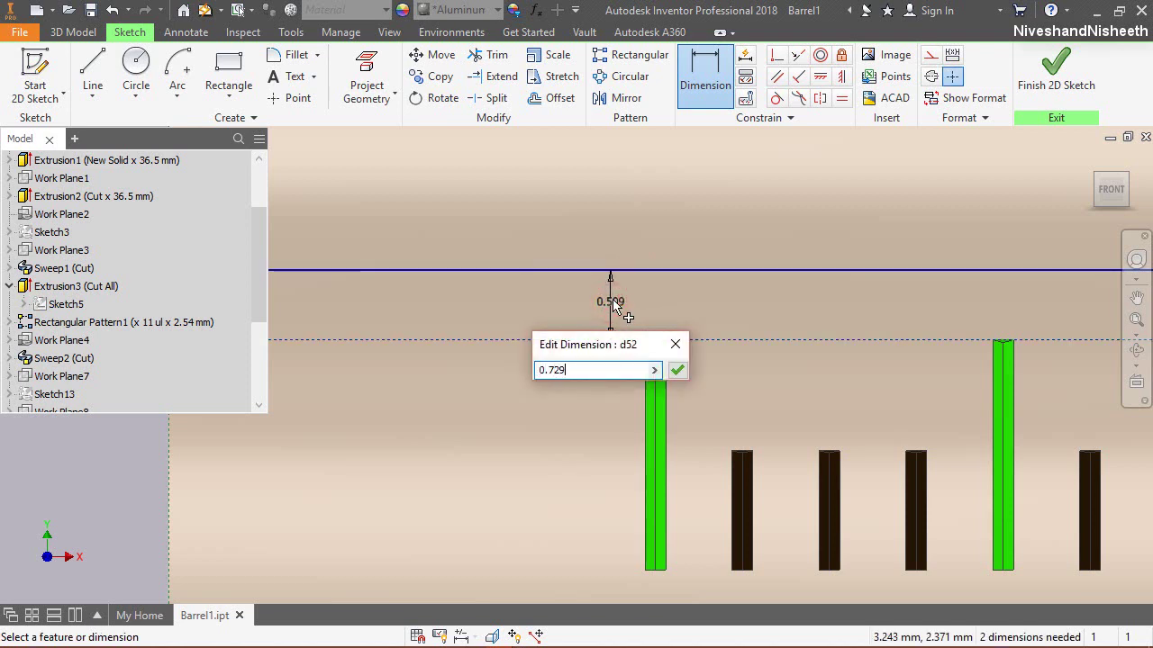
pyautogui.click(683, 369)
# Step: Constrain both endpoints of the offset line to the barrel's end edges and convert the line to construction geometry
pyautogui.click(777, 55)
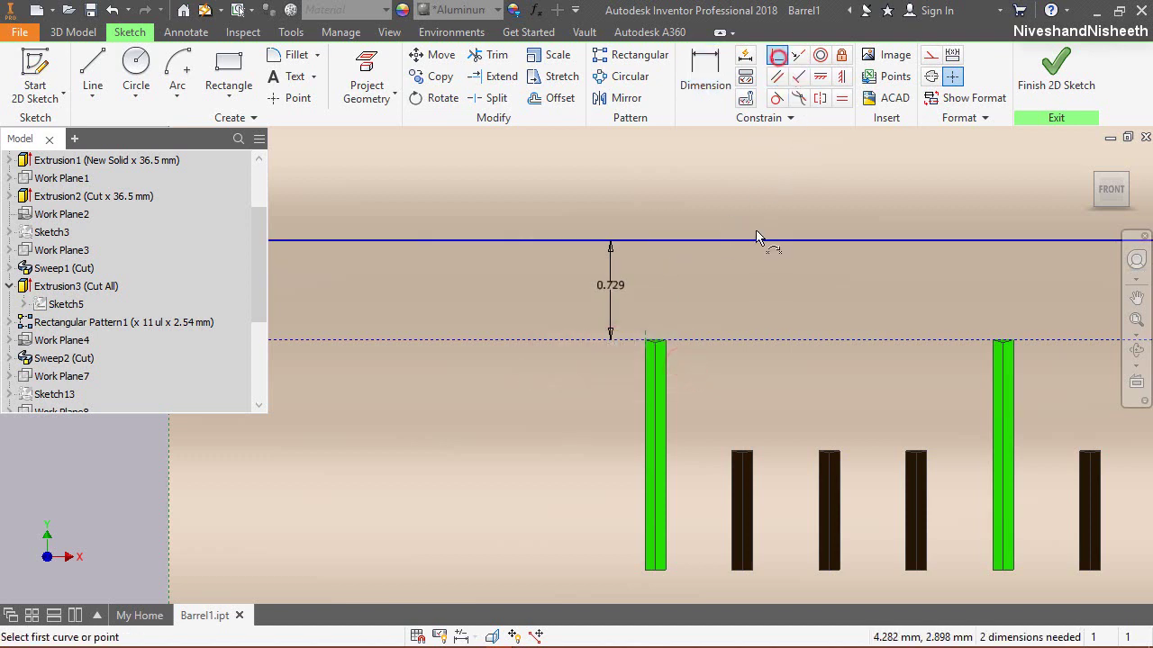
pyautogui.scroll(-3, 756, 237)
pyautogui.click(411, 239)
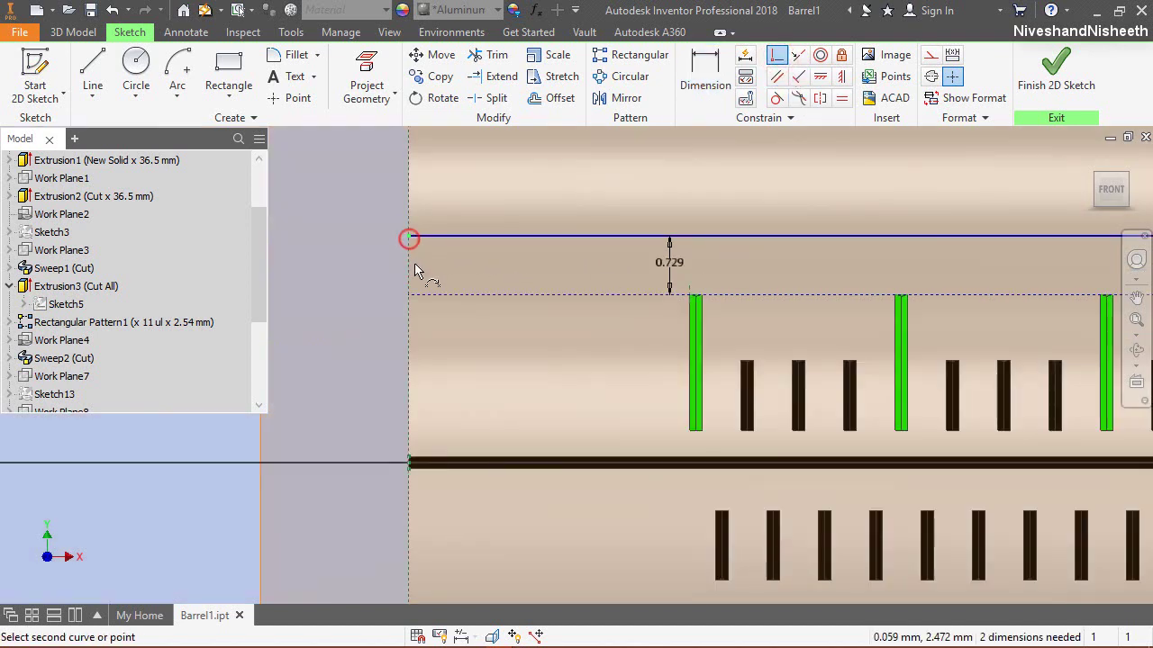
pyautogui.click(408, 270)
pyautogui.scroll(-5, 361, 266)
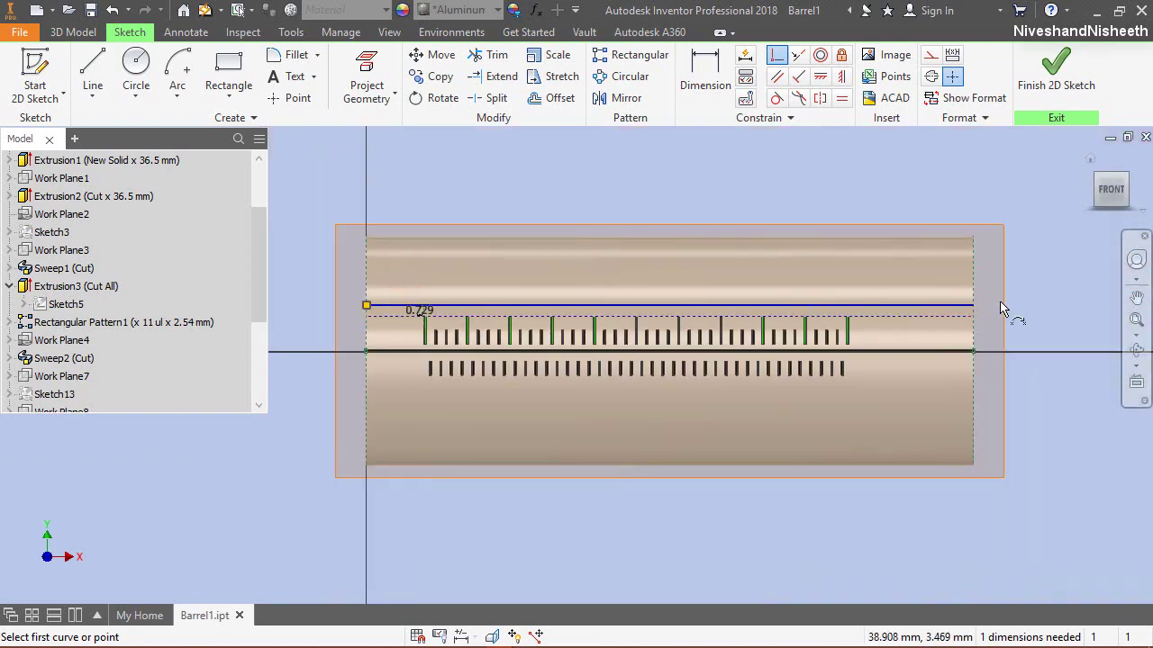
pyautogui.scroll(2, 1004, 304)
pyautogui.click(938, 315)
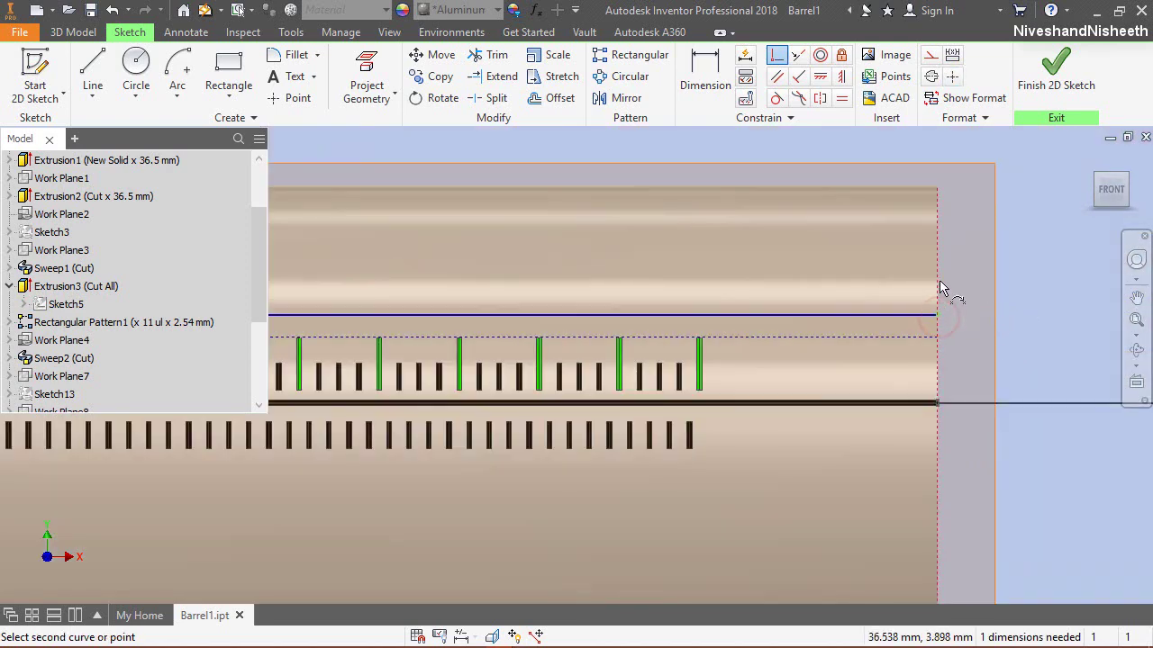
pyautogui.click(939, 284)
pyautogui.rightClick(981, 245)
pyautogui.click(1028, 244)
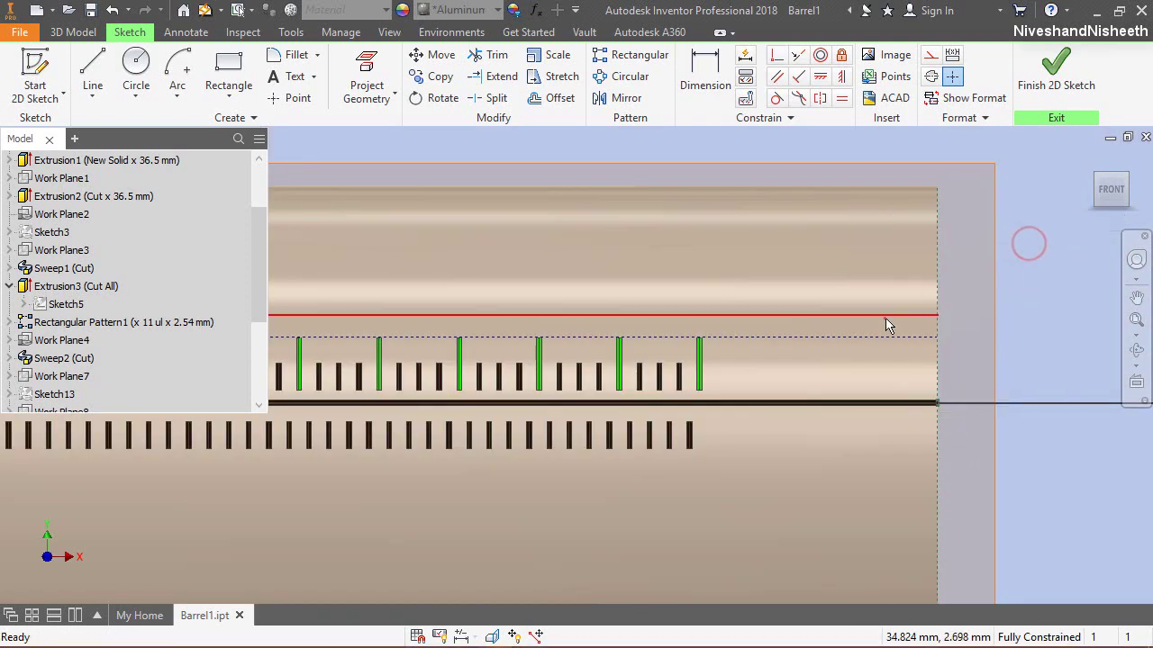
pyautogui.click(884, 315)
pyautogui.click(931, 56)
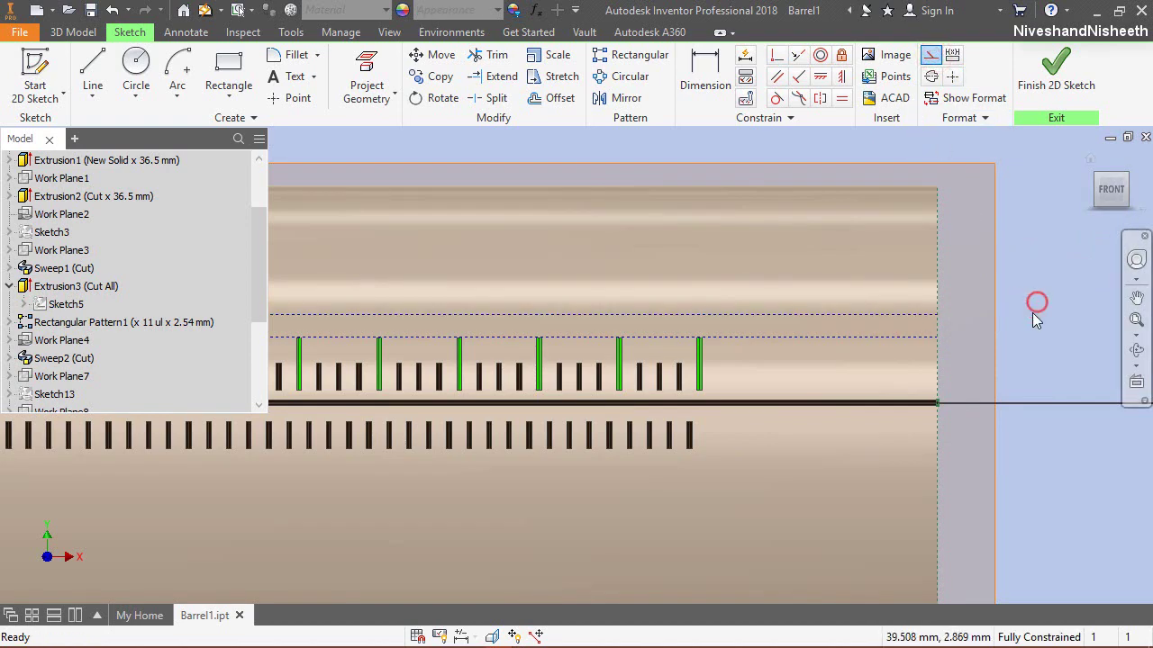
# Step: Hide Work Plane9 while keeping the sketch open
pyautogui.scroll(-2, 1032, 312)
pyautogui.scroll(2, 288, 316)
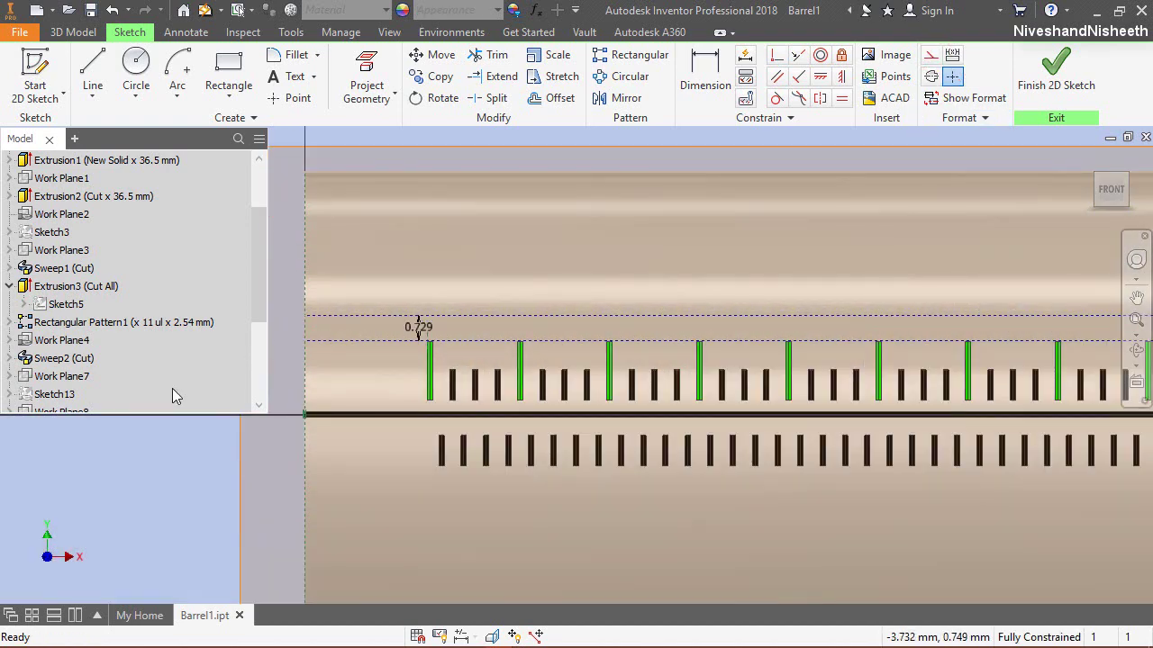
pyautogui.scroll(-3, 135, 383)
pyautogui.click(80, 362)
pyautogui.rightClick(81, 363)
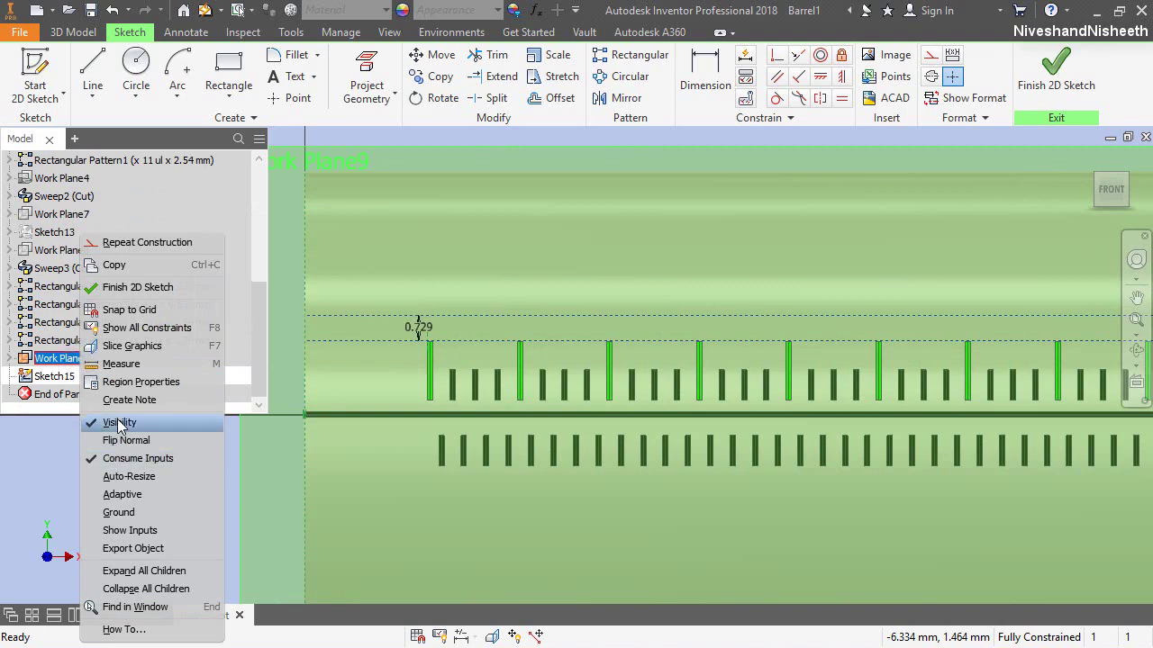
pyautogui.click(117, 420)
pyautogui.scroll(2, 333, 311)
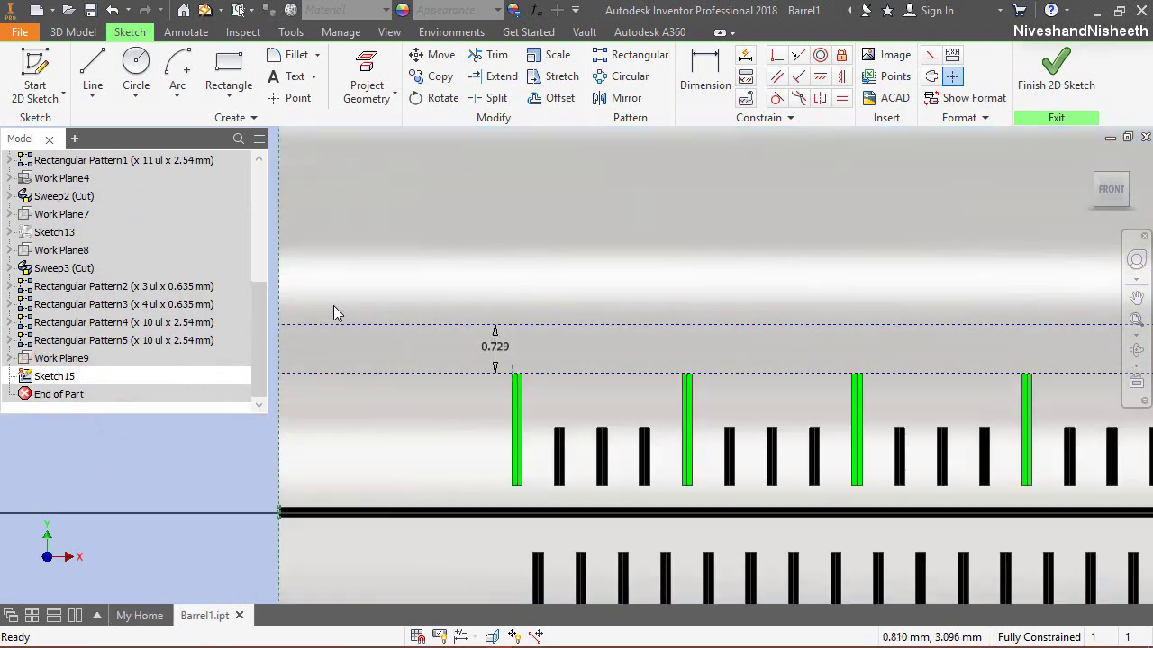
# Step: Place the text "0" above the first long graduation in 1 mm Calibri with center and middle justification
pyautogui.click(286, 78)
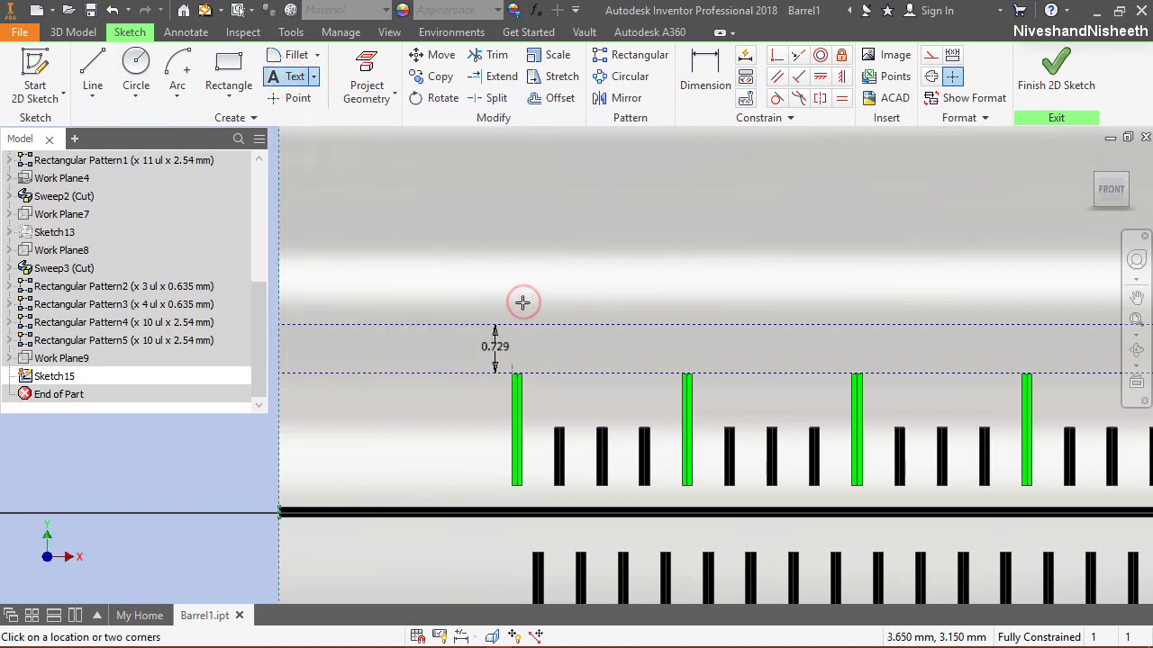
pyautogui.click(717, 329)
pyautogui.moveTo(981, 225); pyautogui.dragTo(519, 127)
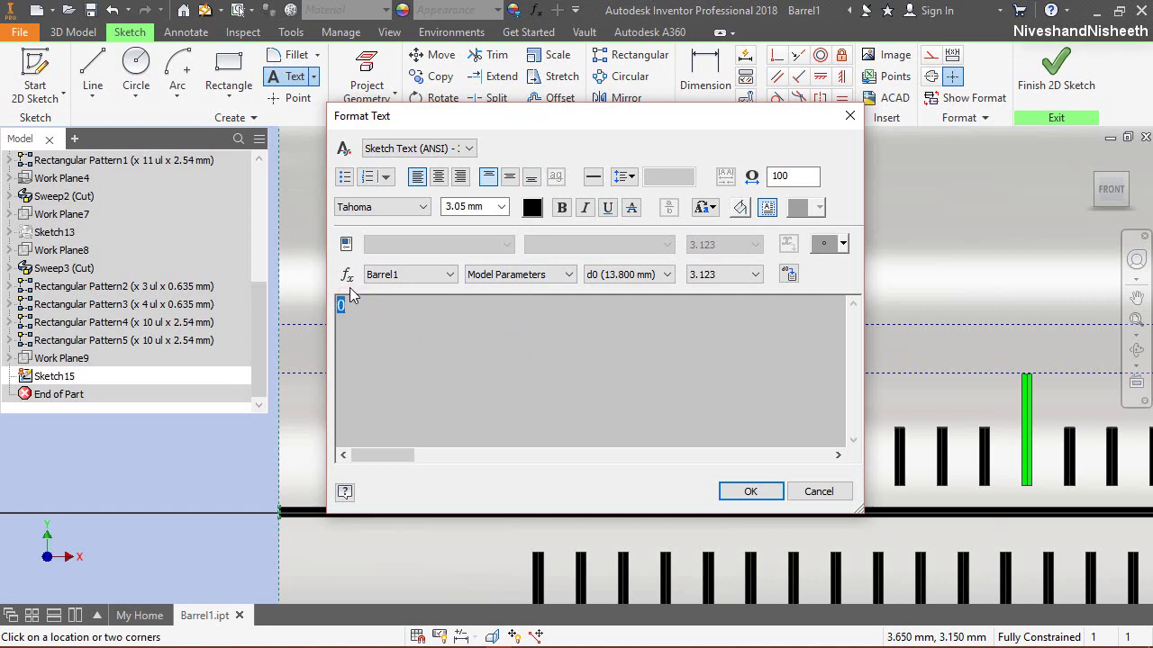
pyautogui.click(376, 209)
pyautogui.write('c')
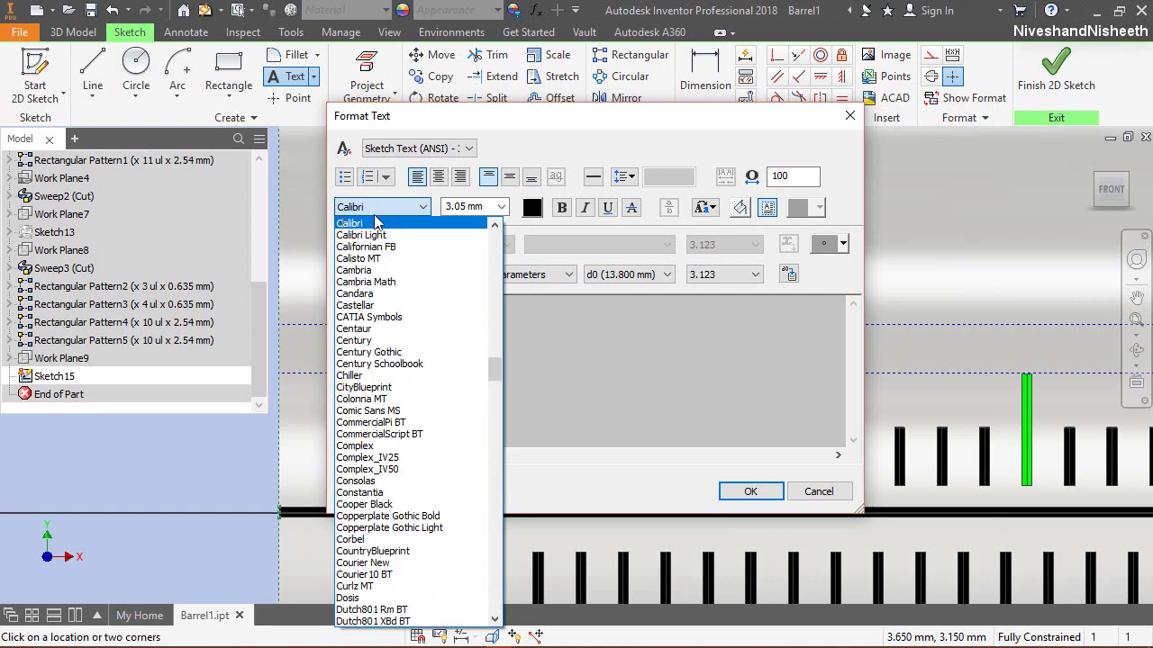
pyautogui.click(370, 225)
pyautogui.click(439, 177)
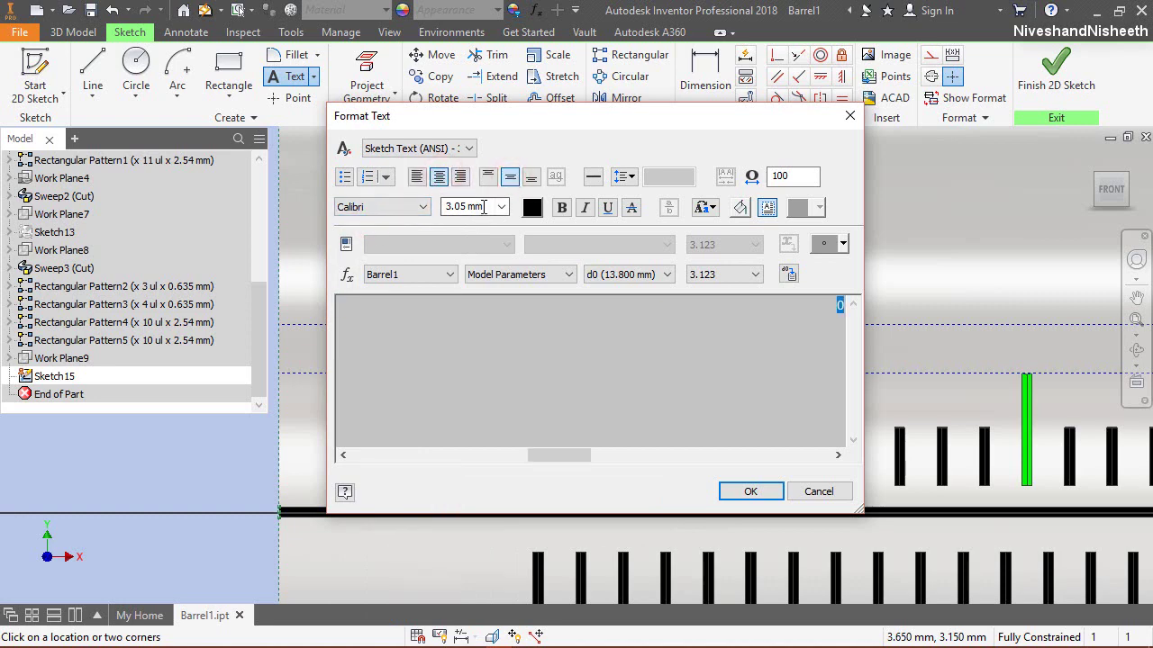
pyautogui.write('1')
pyautogui.press('Return')
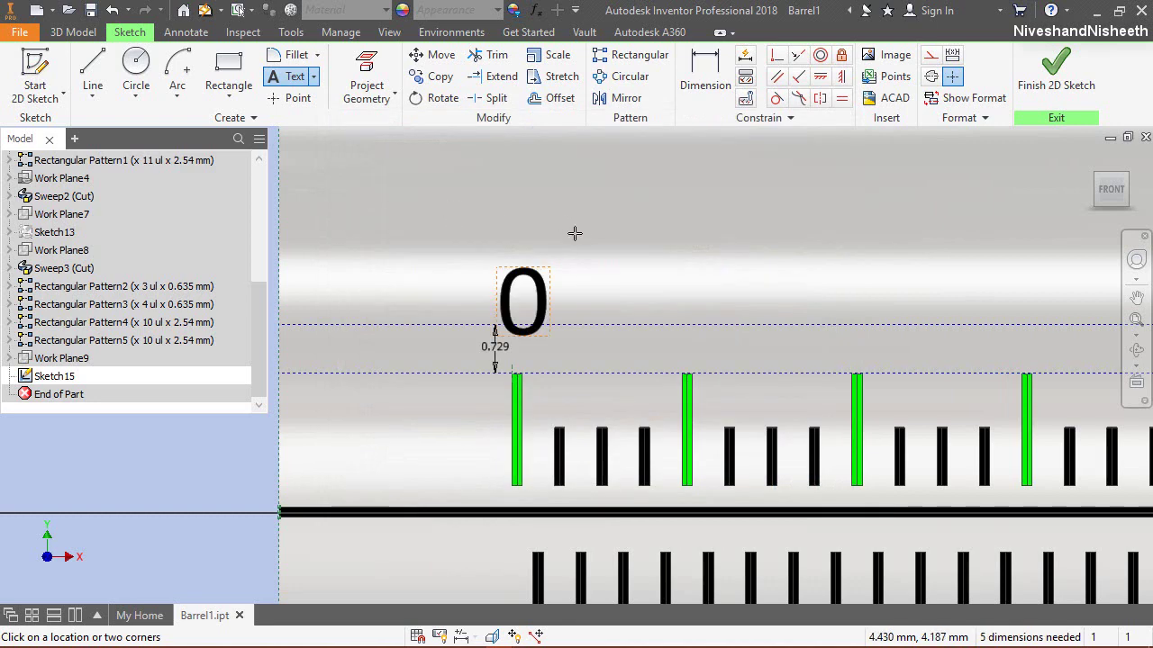
# Step: Dimension the "0" text box to 2.53 mm wide and 1.717 mm high
pyautogui.click(703, 79)
pyautogui.click(533, 267)
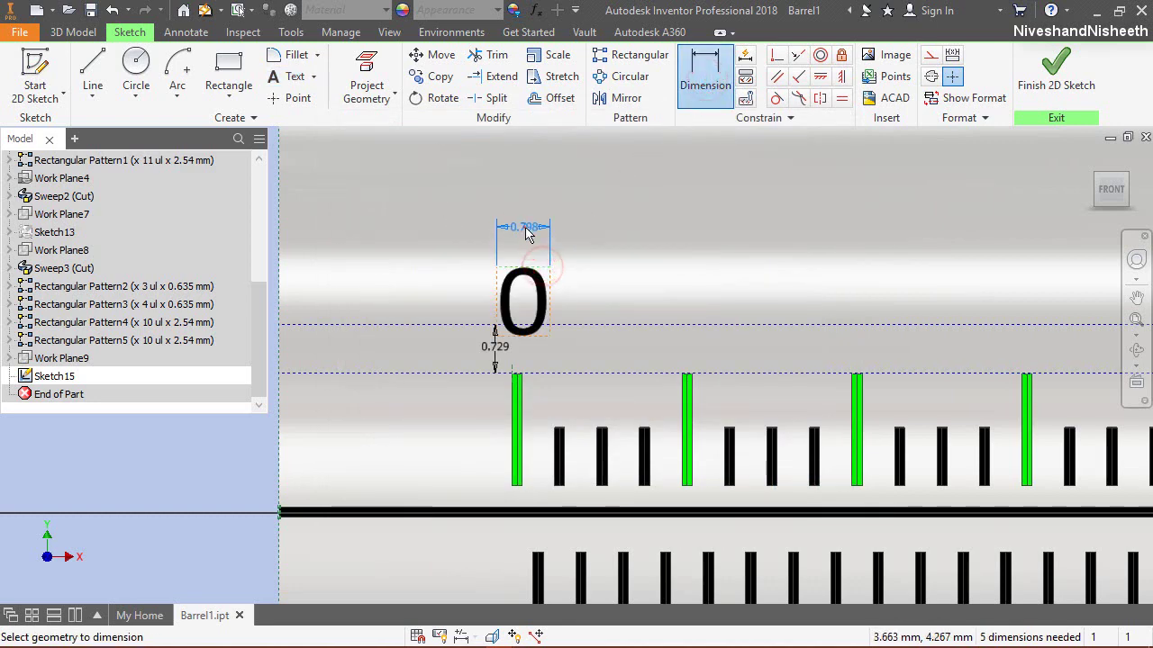
pyautogui.click(529, 231)
pyautogui.write('2.53')
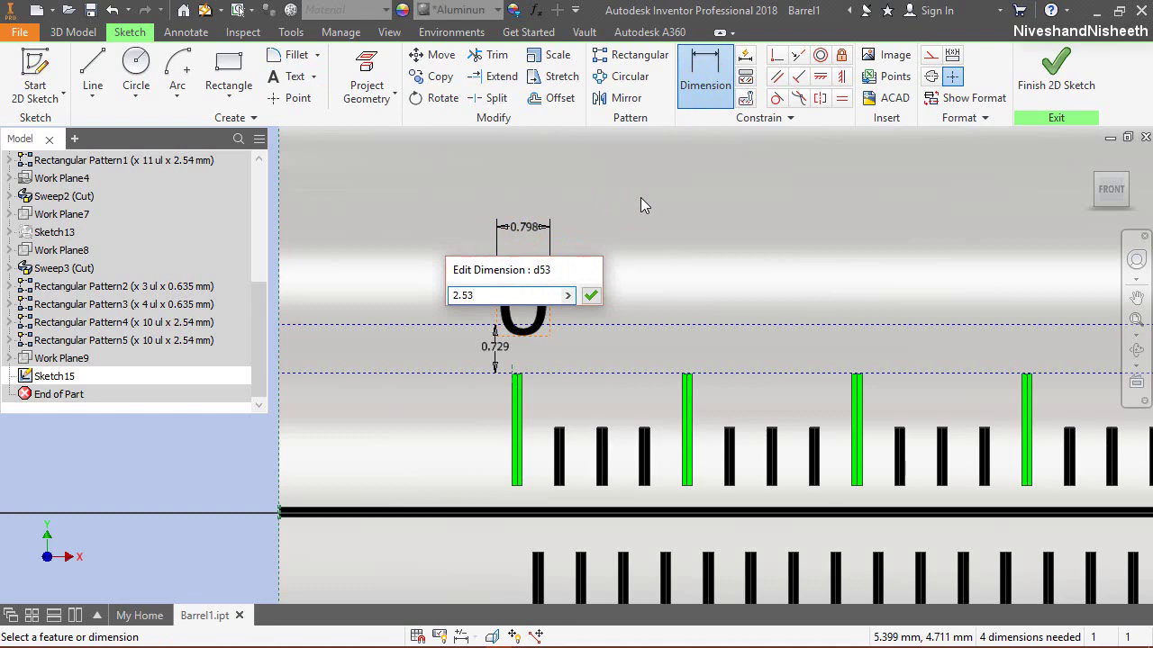
pyautogui.press('Return')
pyautogui.click(496, 268)
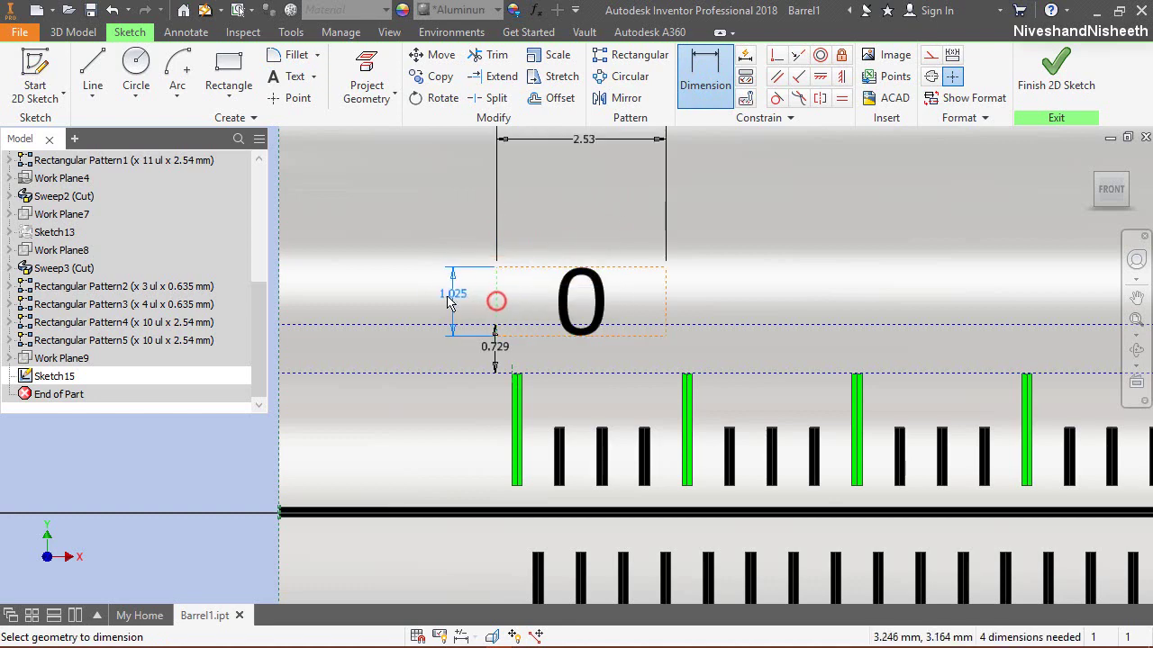
pyautogui.click(424, 303)
pyautogui.write('1.717')
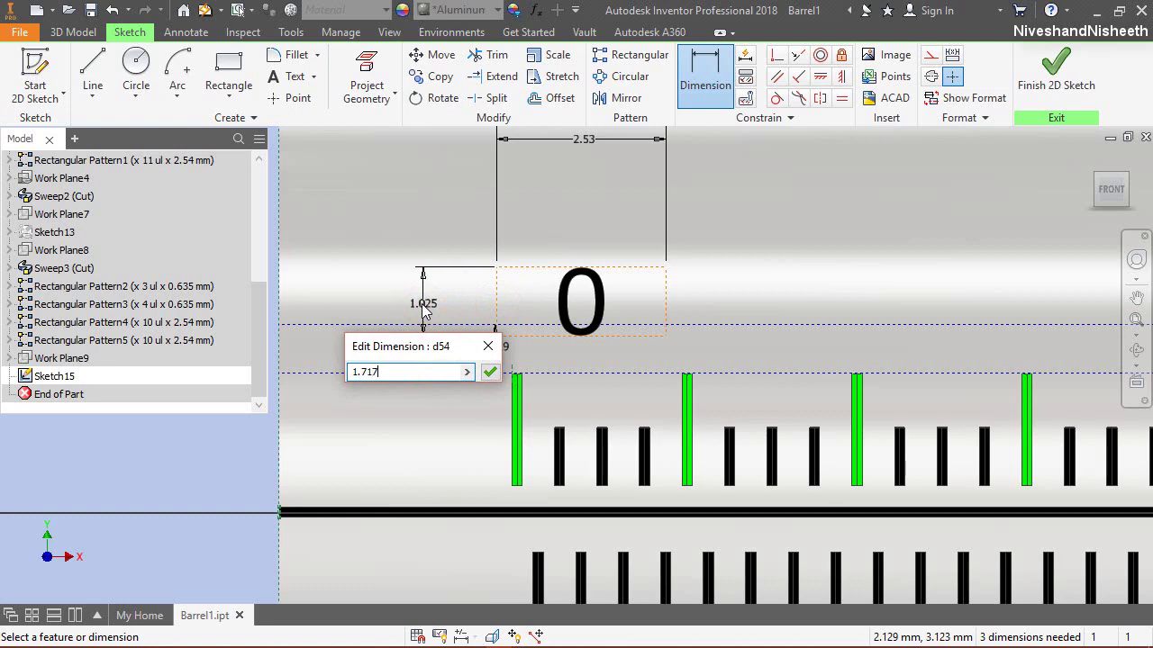
pyautogui.press('Return')
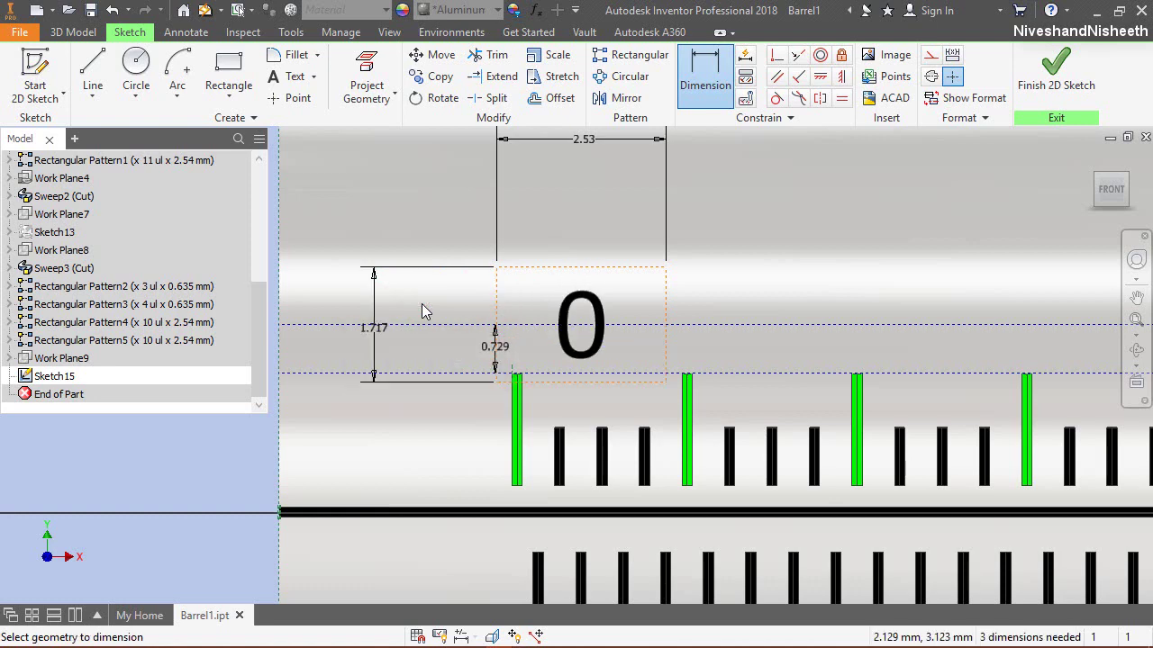
pyautogui.rightClick(605, 249)
pyautogui.click(641, 237)
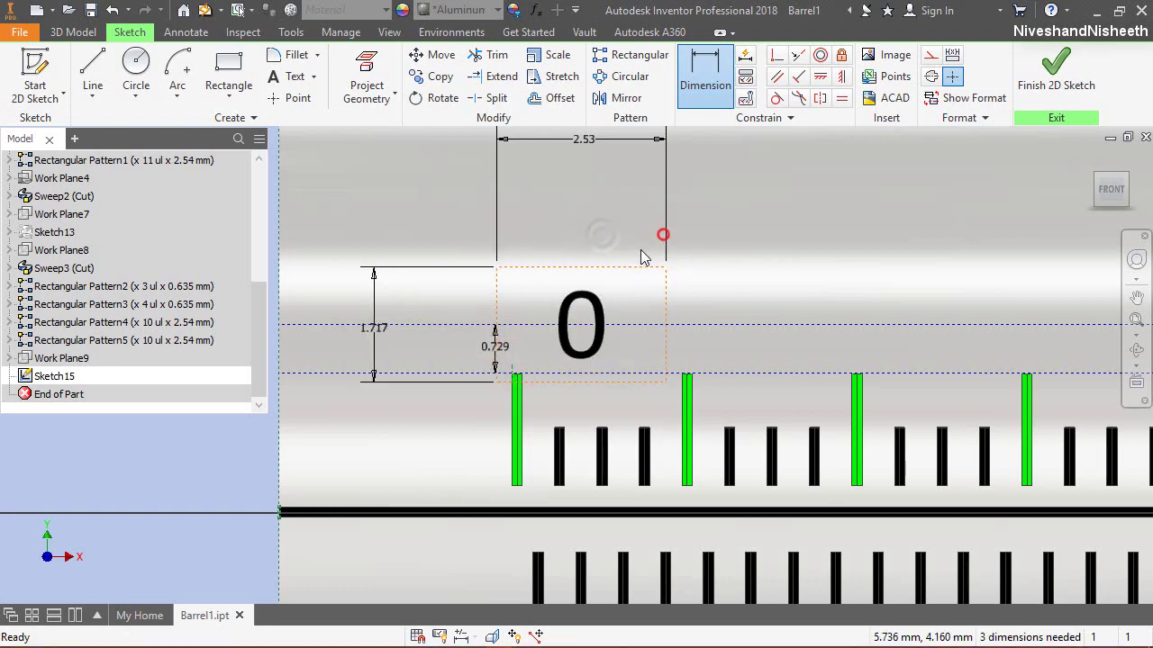
# Step: Move the text box above the upper construction line and make its bottom edge collinear with that line
pyautogui.moveTo(629, 267); pyautogui.dragTo(628, 180)
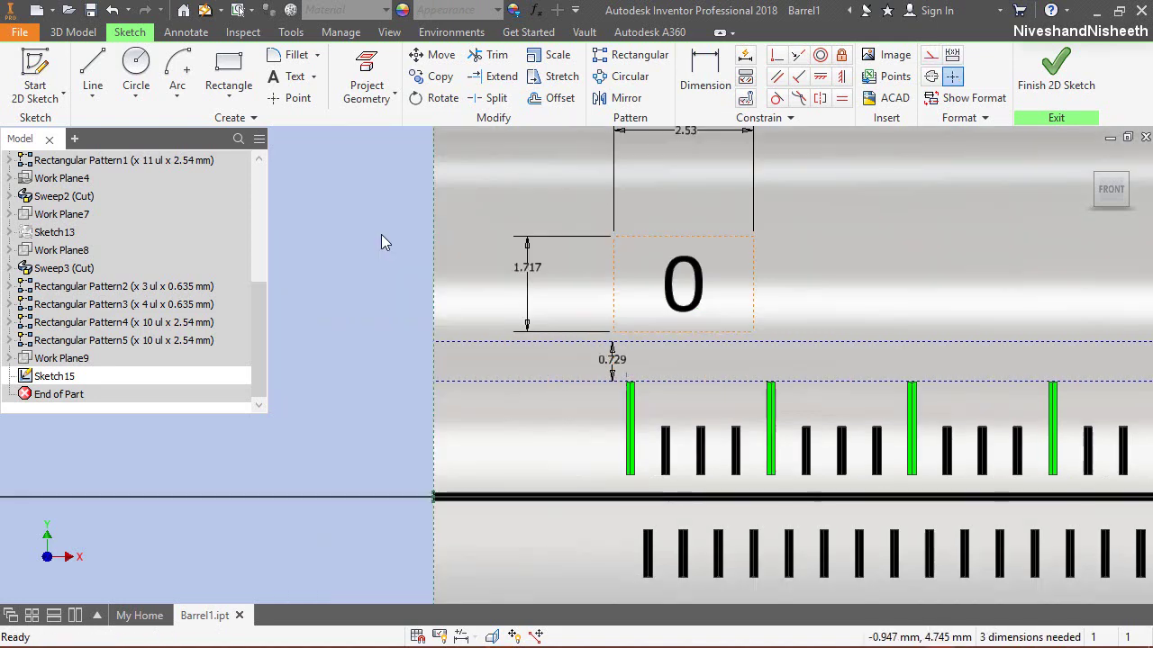
pyautogui.click(383, 238)
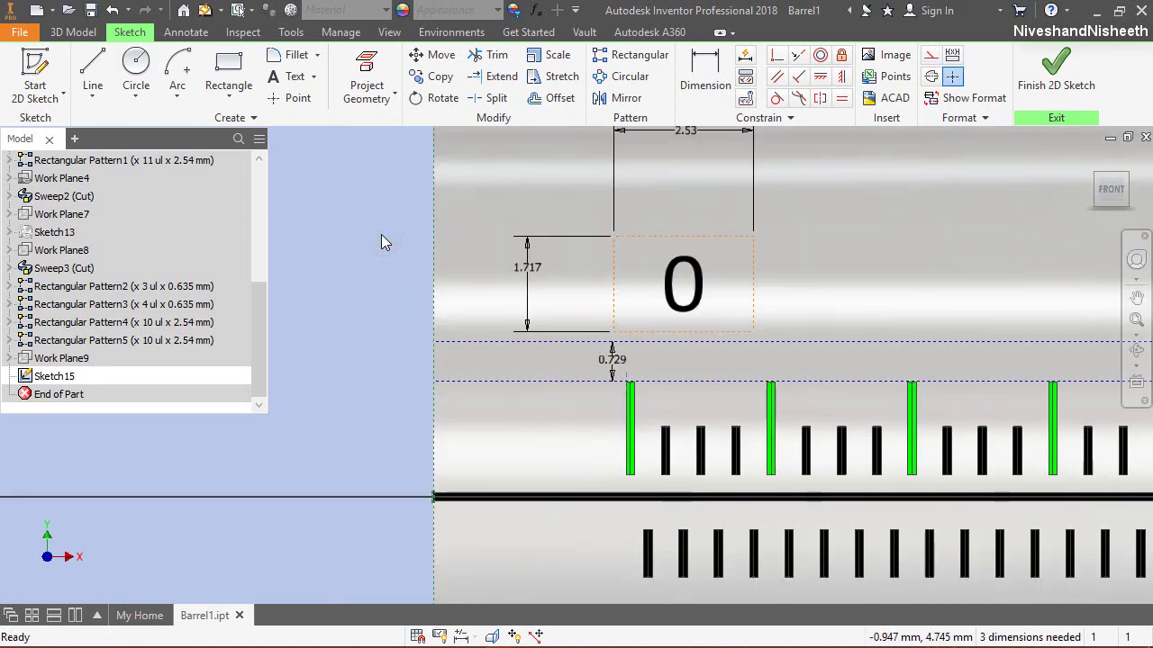
pyautogui.click(798, 55)
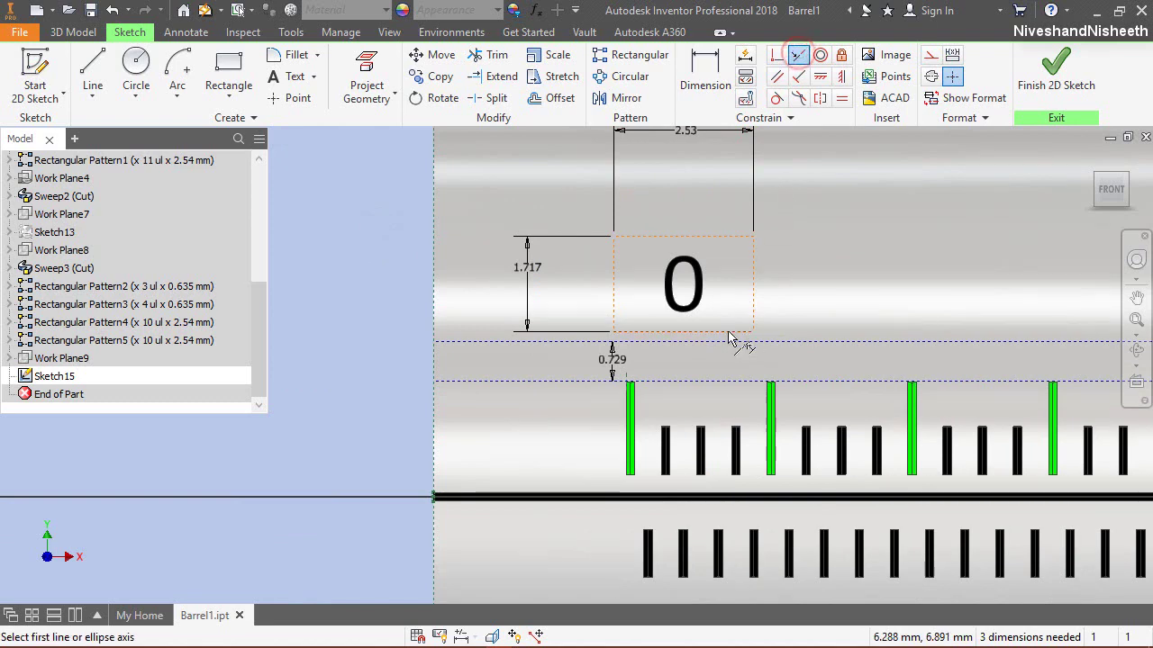
pyautogui.click(727, 333)
pyautogui.click(720, 341)
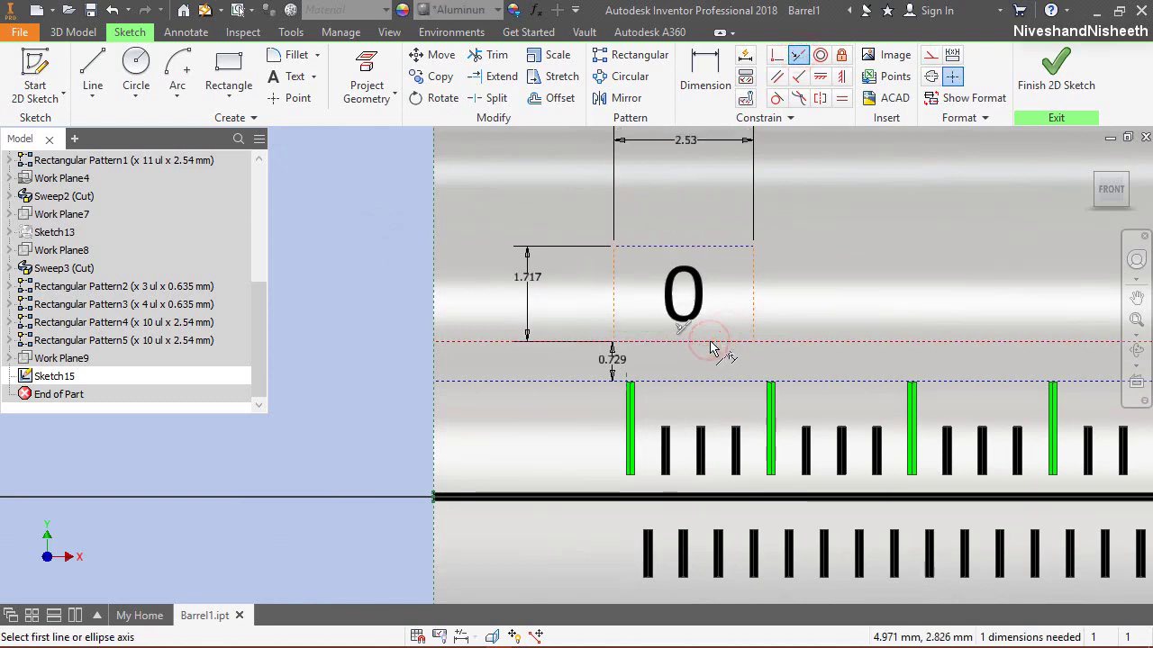
pyautogui.click(820, 75)
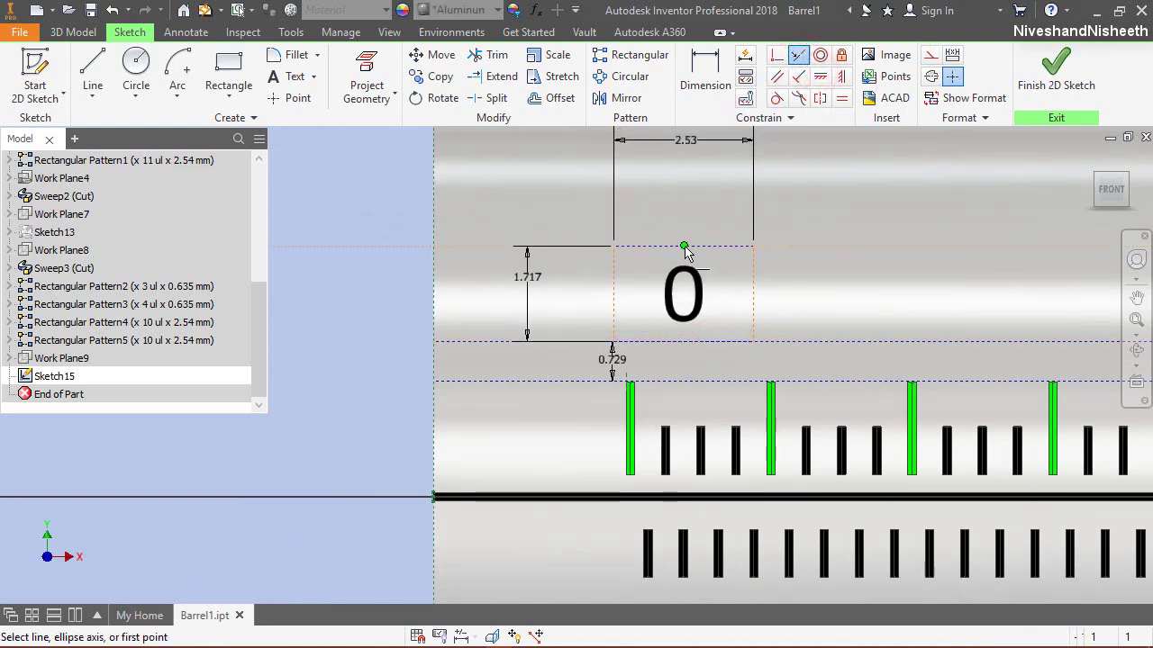
pyautogui.click(684, 246)
pyautogui.scroll(5, 630, 376)
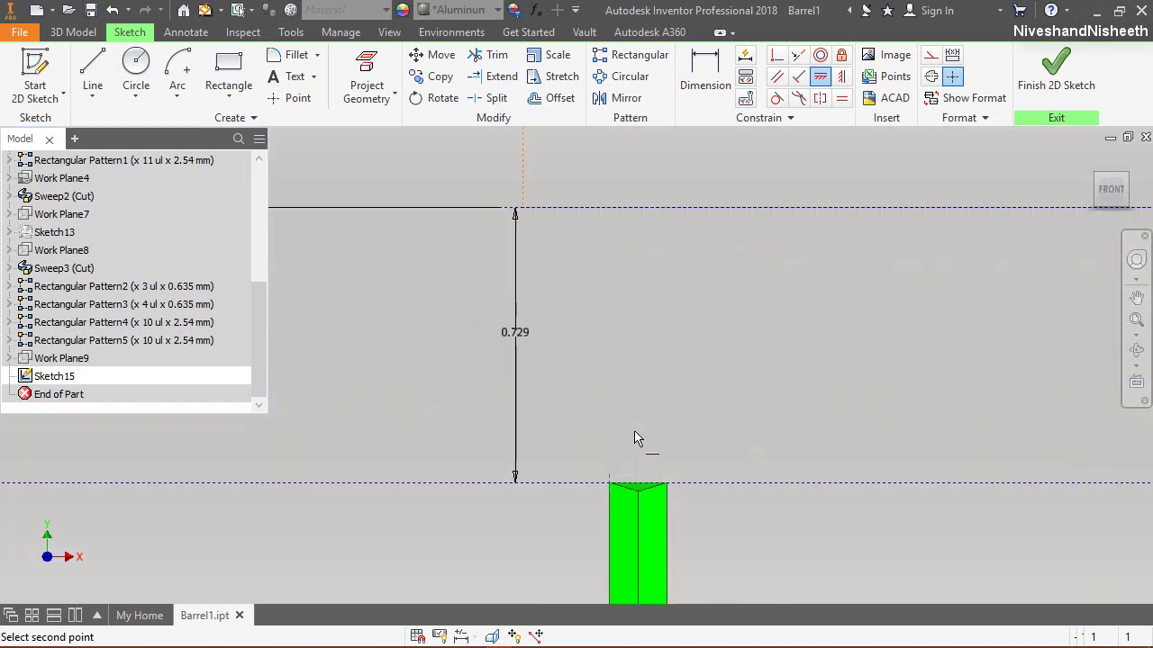
pyautogui.click(637, 482)
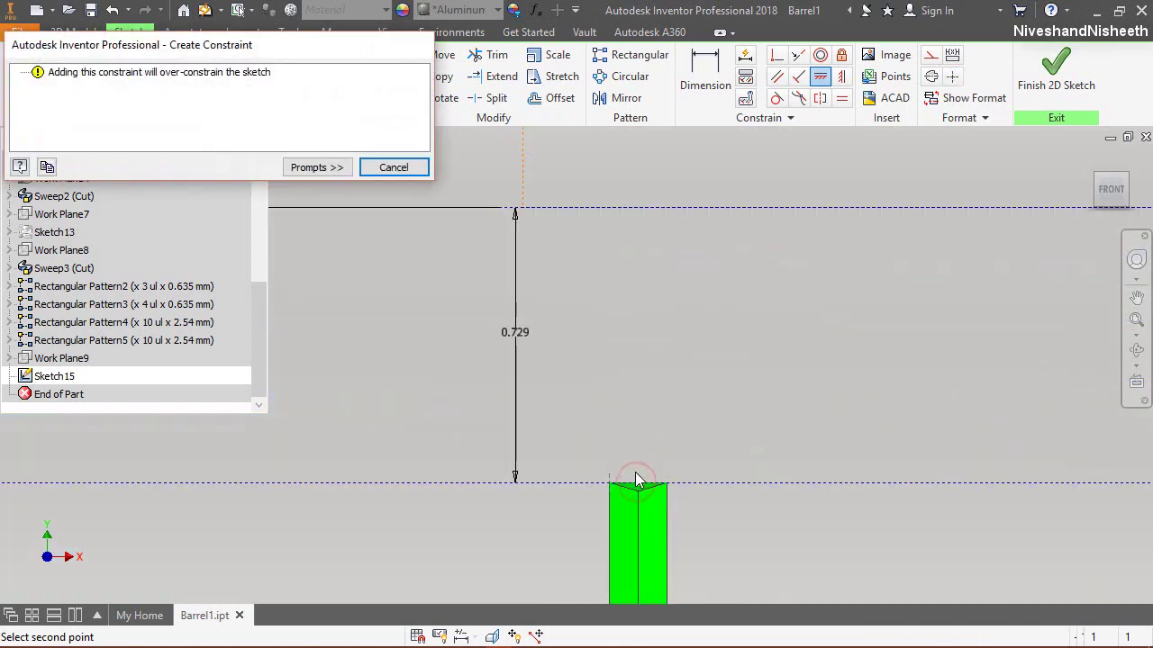
pyautogui.click(393, 167)
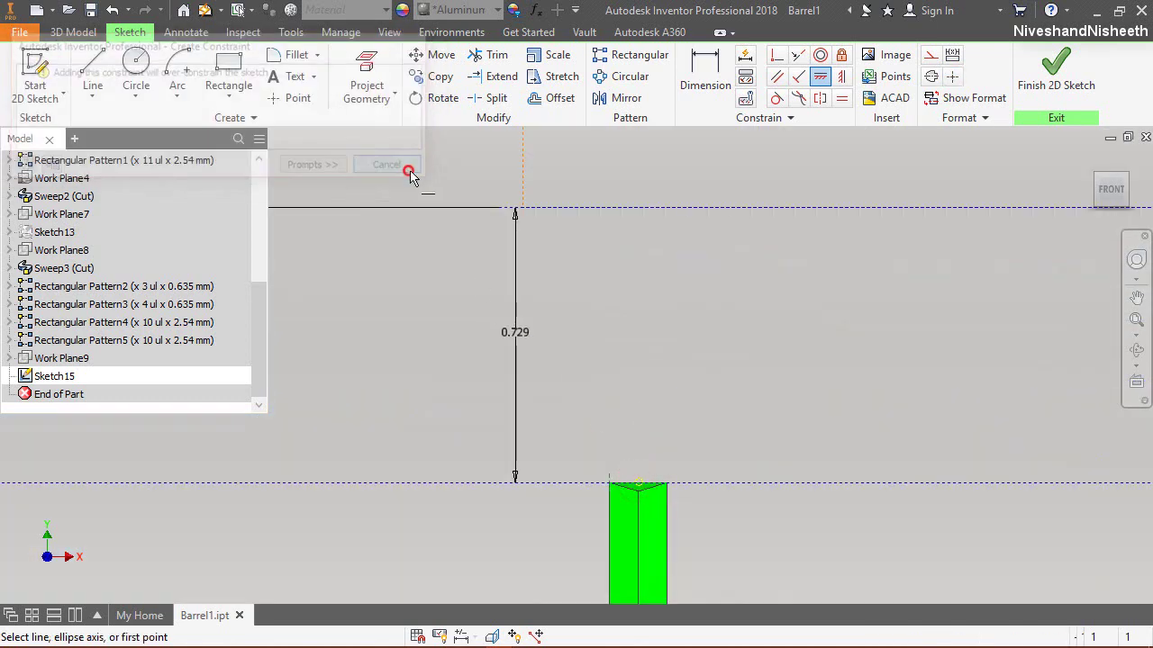
# Step: Align the midpoint of the text box's bottom edge vertically with the top center of the first long graduation
pyautogui.click(842, 77)
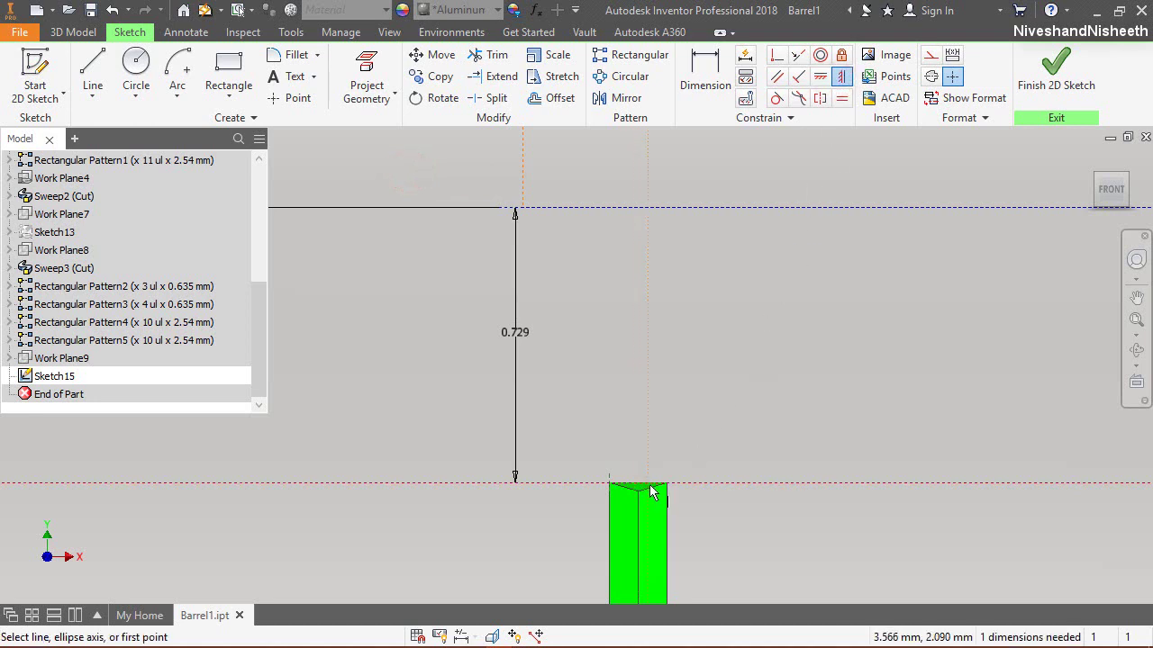
pyautogui.scroll(5, 638, 515)
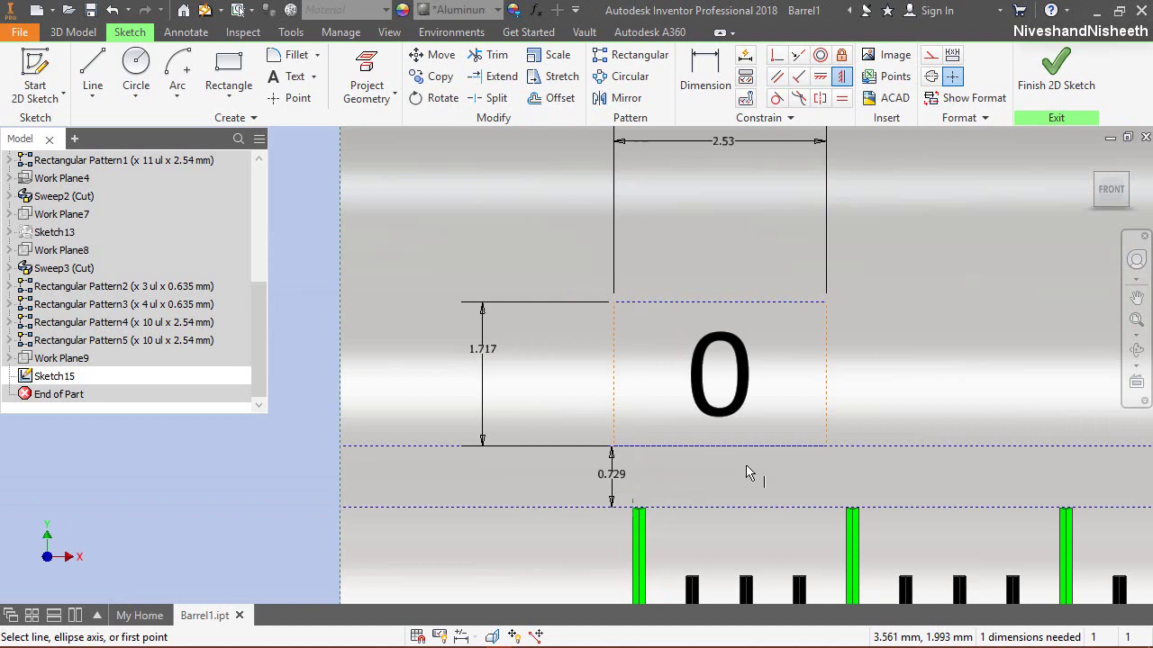
pyautogui.click(722, 449)
pyautogui.scroll(-5, 637, 515)
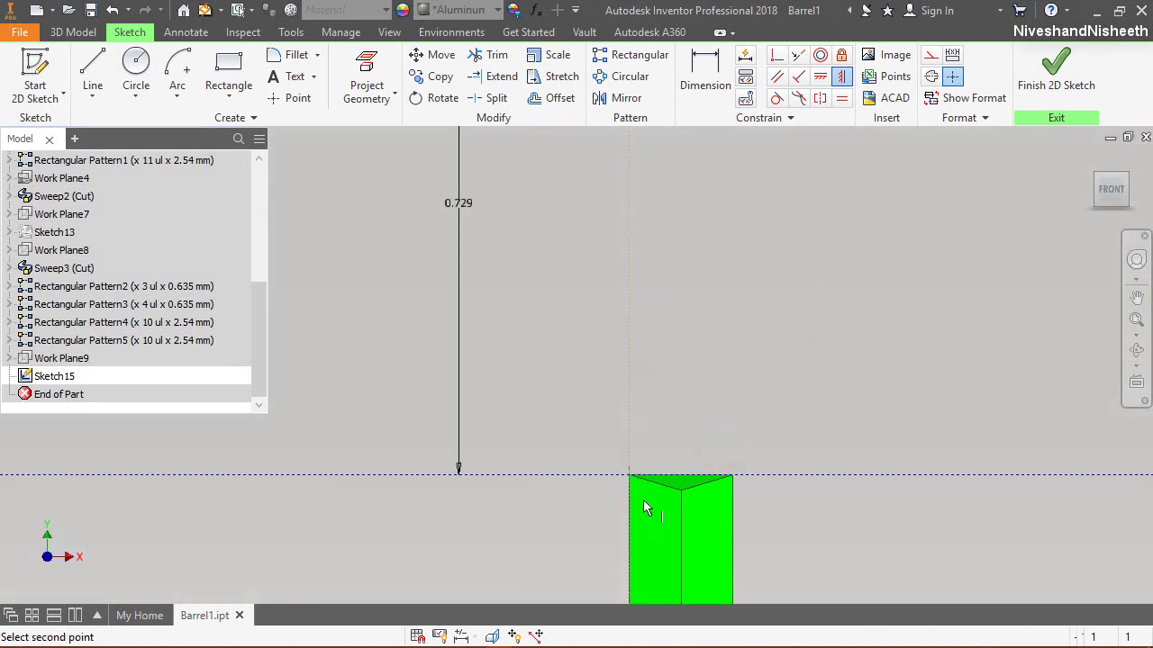
pyautogui.click(681, 486)
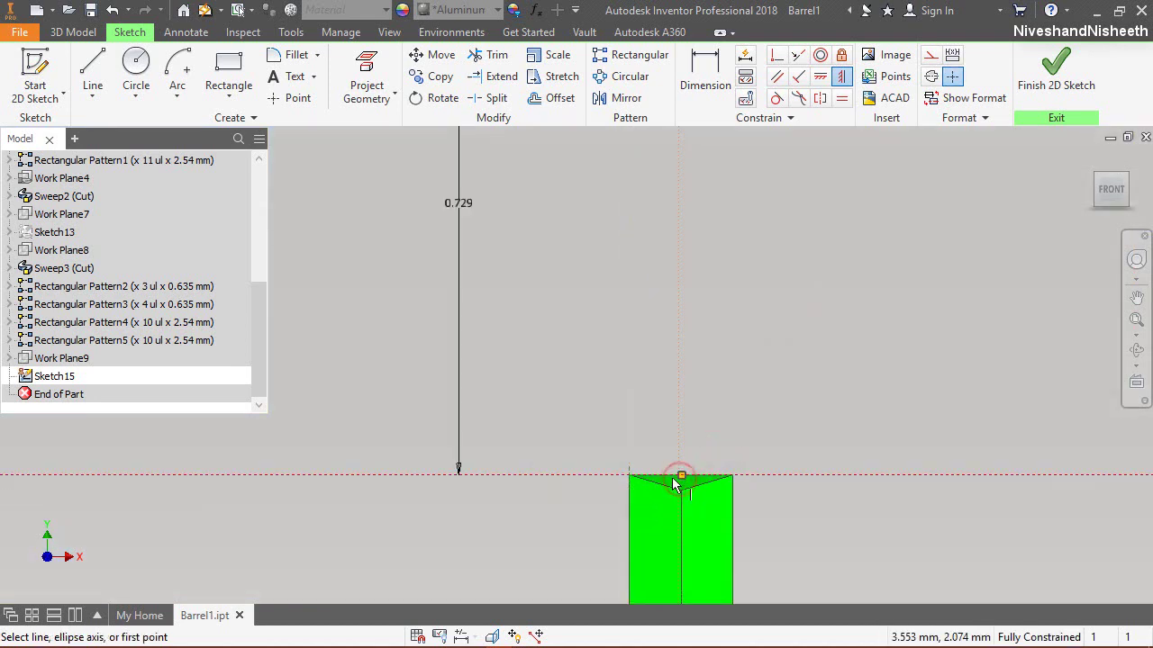
pyautogui.scroll(5, 668, 478)
pyautogui.scroll(3, 661, 440)
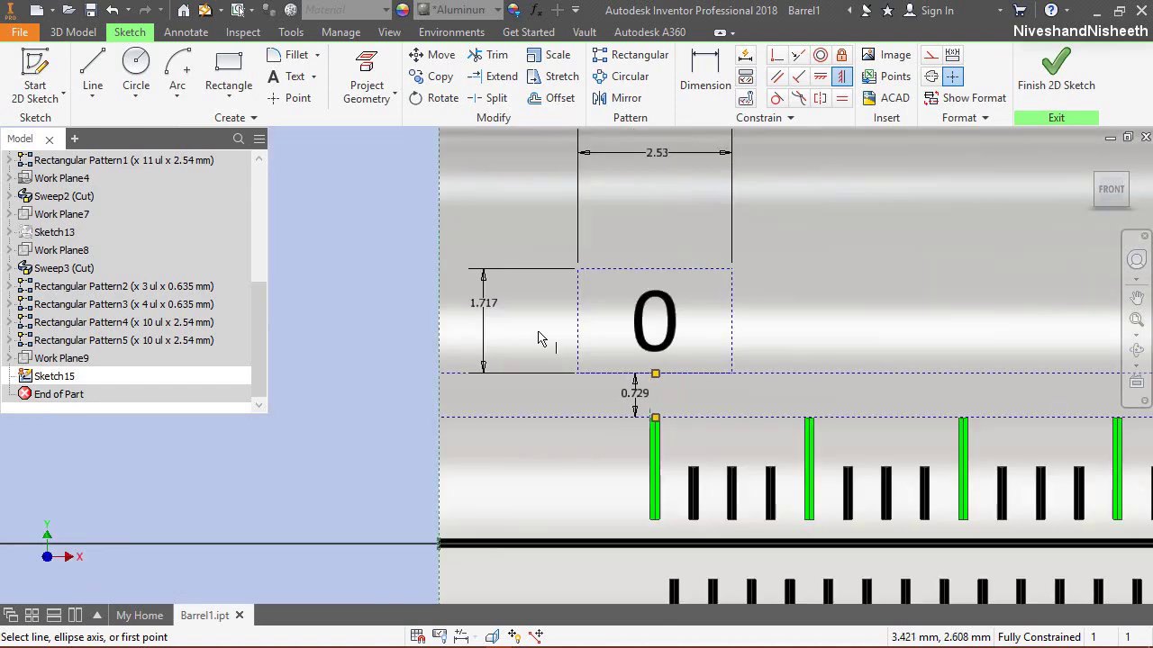
pyautogui.rightClick(346, 219)
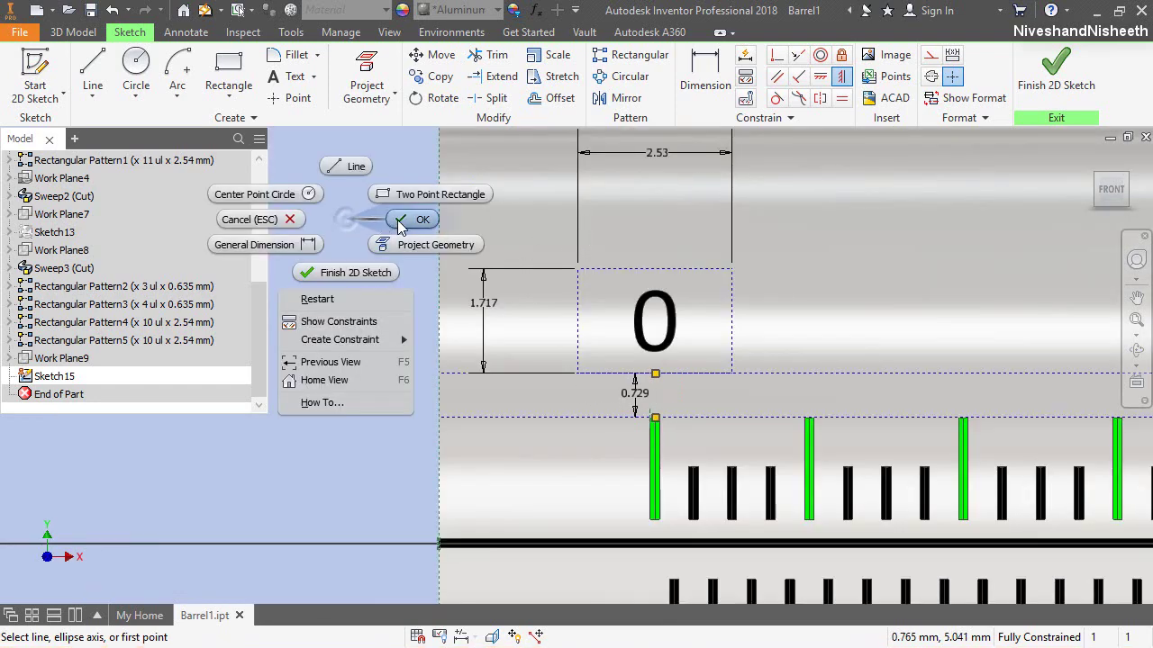
pyautogui.click(397, 221)
pyautogui.press('F5')
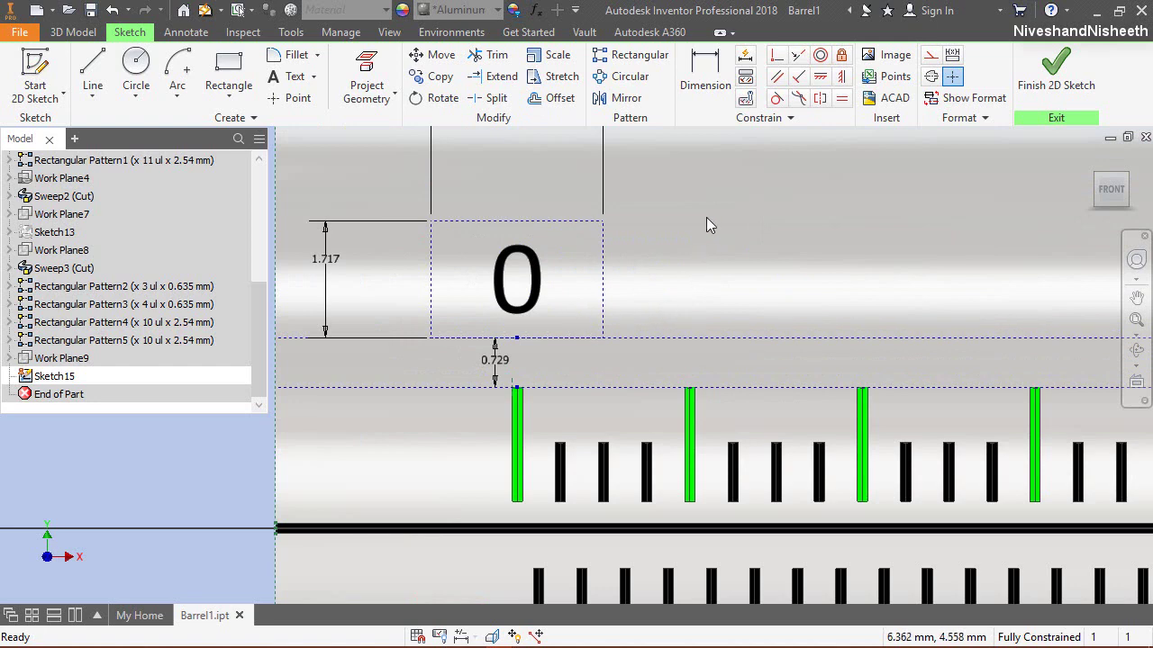
# Step: Copy the "0" text from its box's lower-left corner to a spot further right on the upper construction line
pyautogui.click(434, 76)
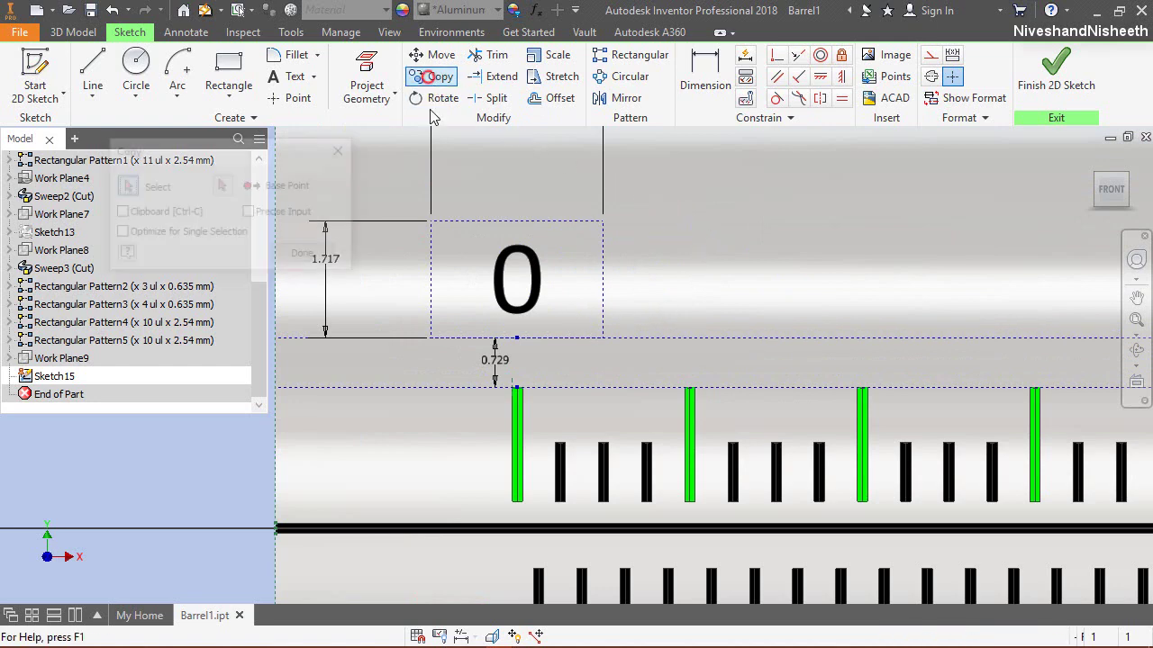
pyautogui.click(508, 286)
pyautogui.rightClick(667, 236)
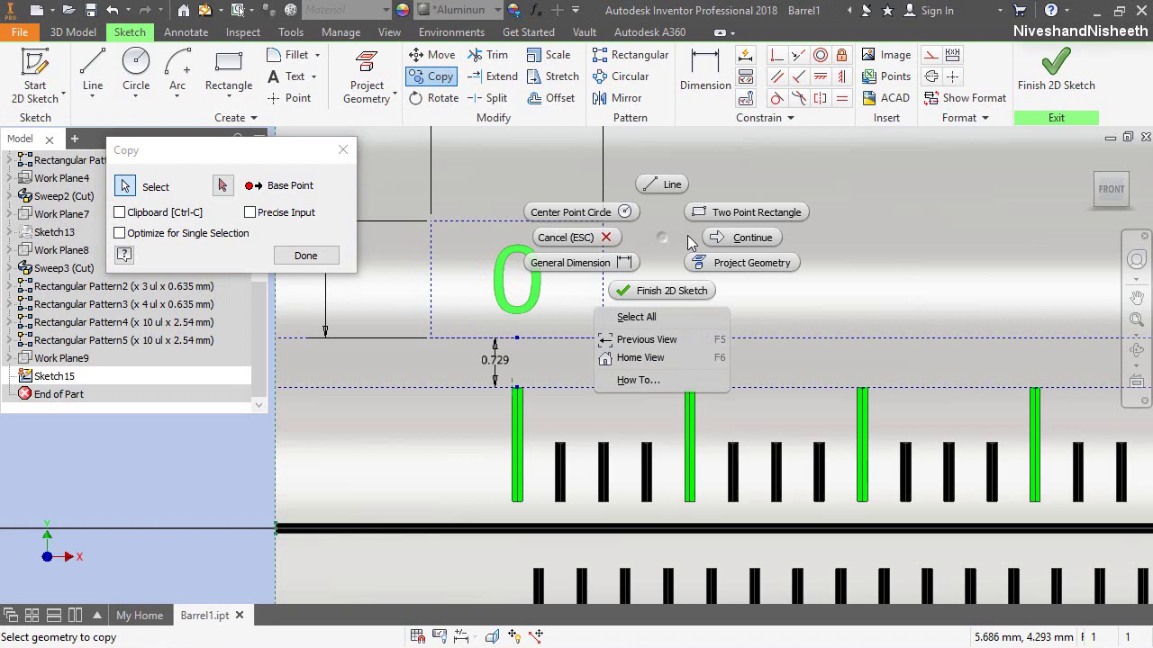
pyautogui.click(737, 236)
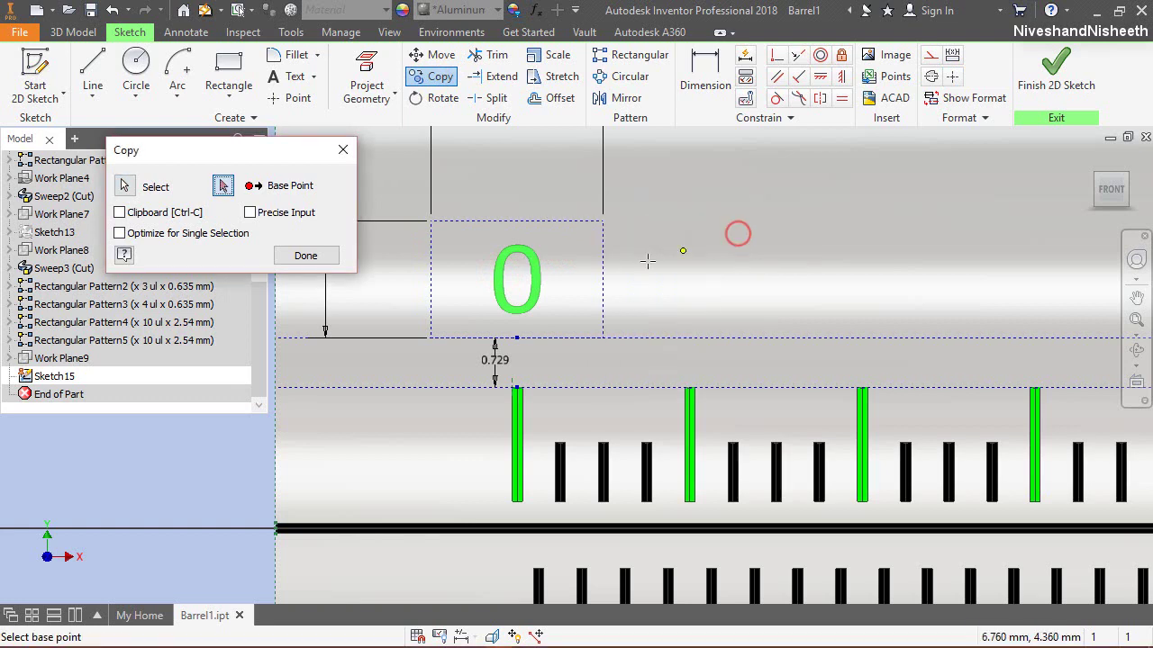
pyautogui.click(430, 339)
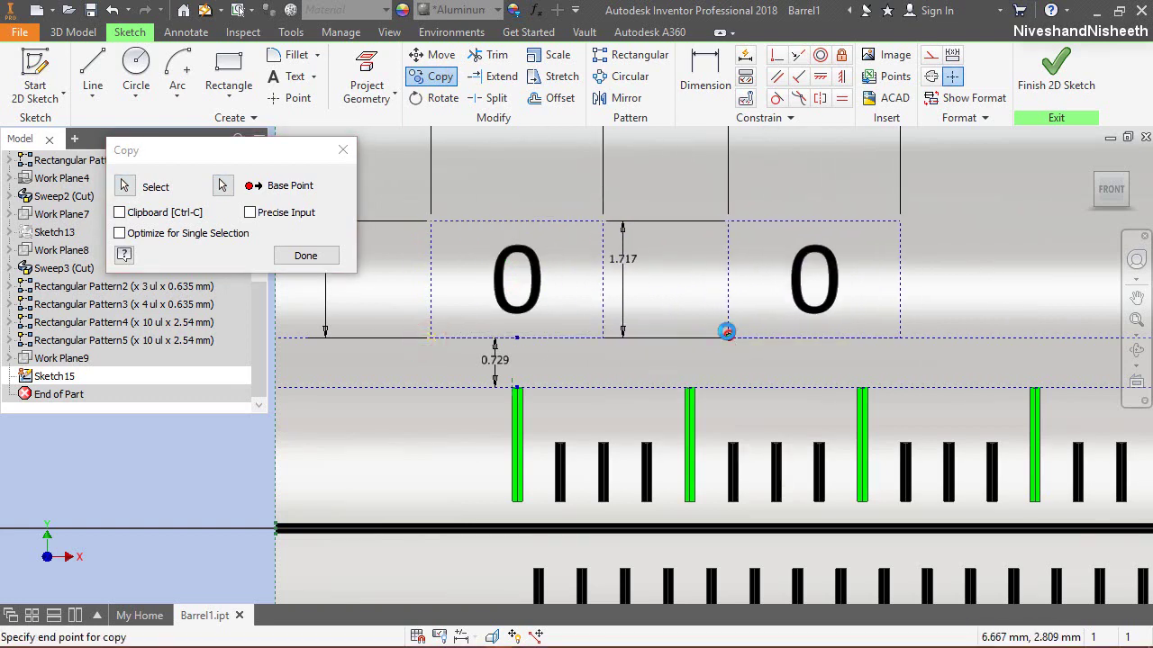
pyautogui.click(726, 331)
pyautogui.rightClick(706, 263)
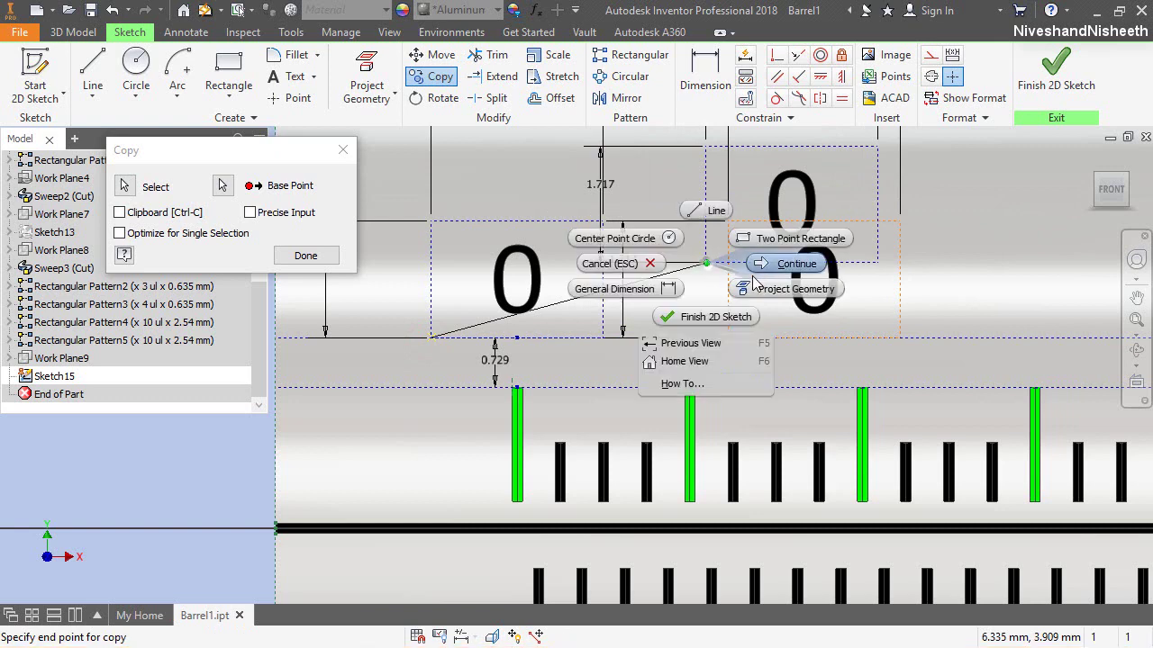
pyautogui.click(612, 263)
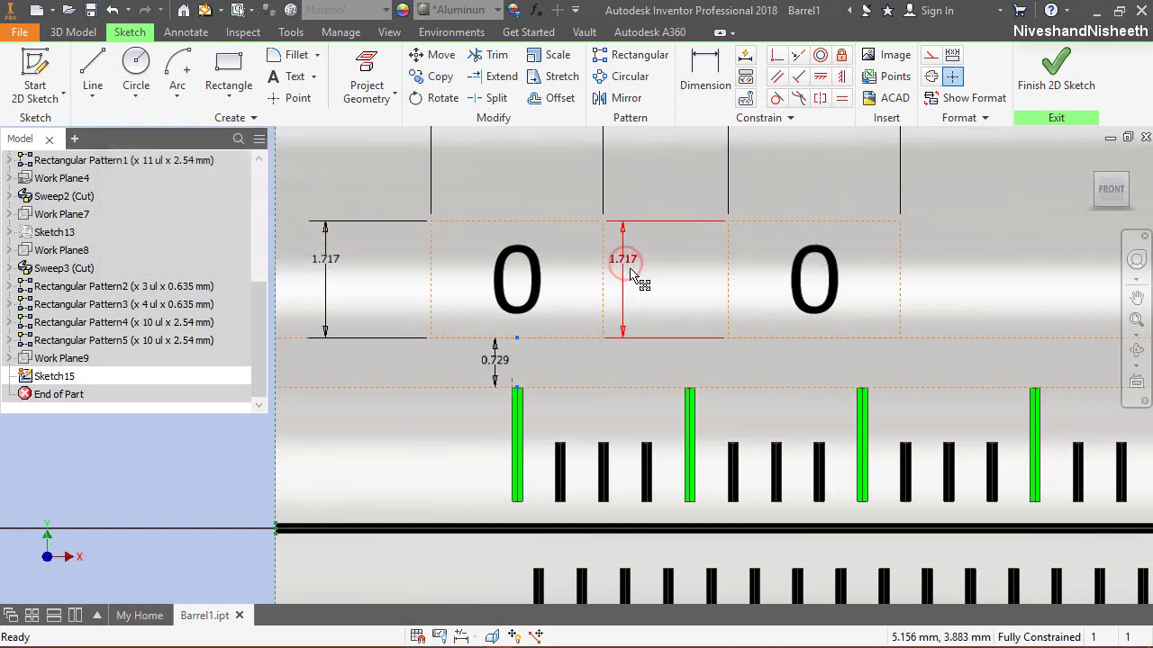
# Step: Align the copied text box's bottom midpoint vertically with the top center of the second long graduation
pyautogui.click(840, 77)
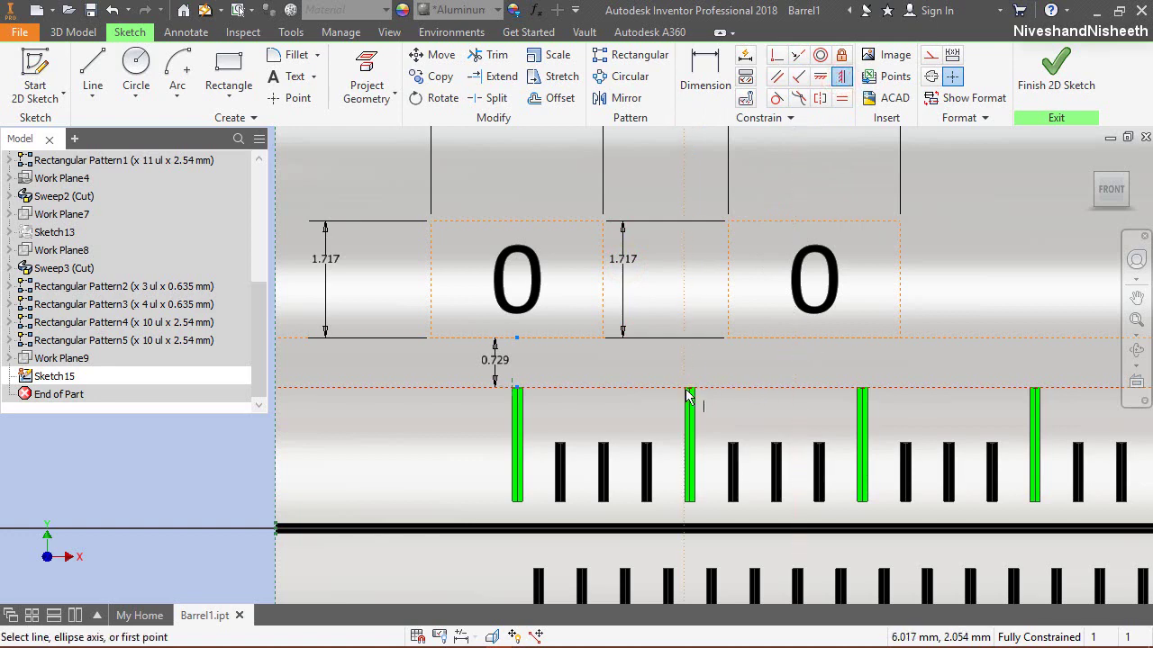
pyautogui.scroll(-5, 689, 396)
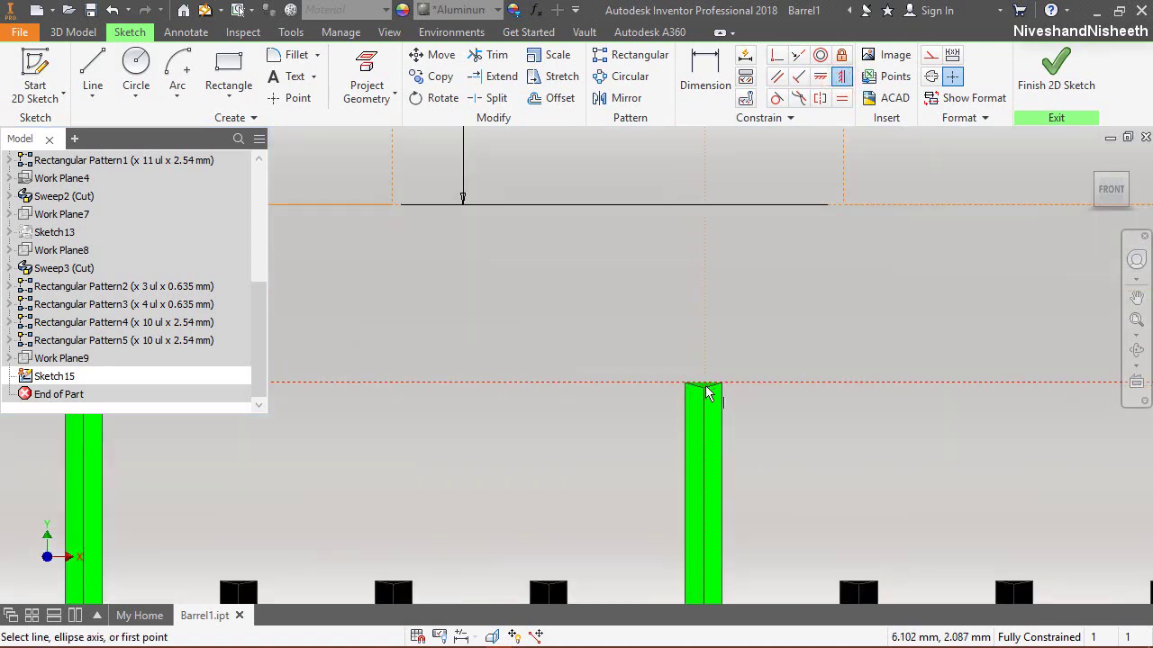
pyautogui.scroll(4, 689, 414)
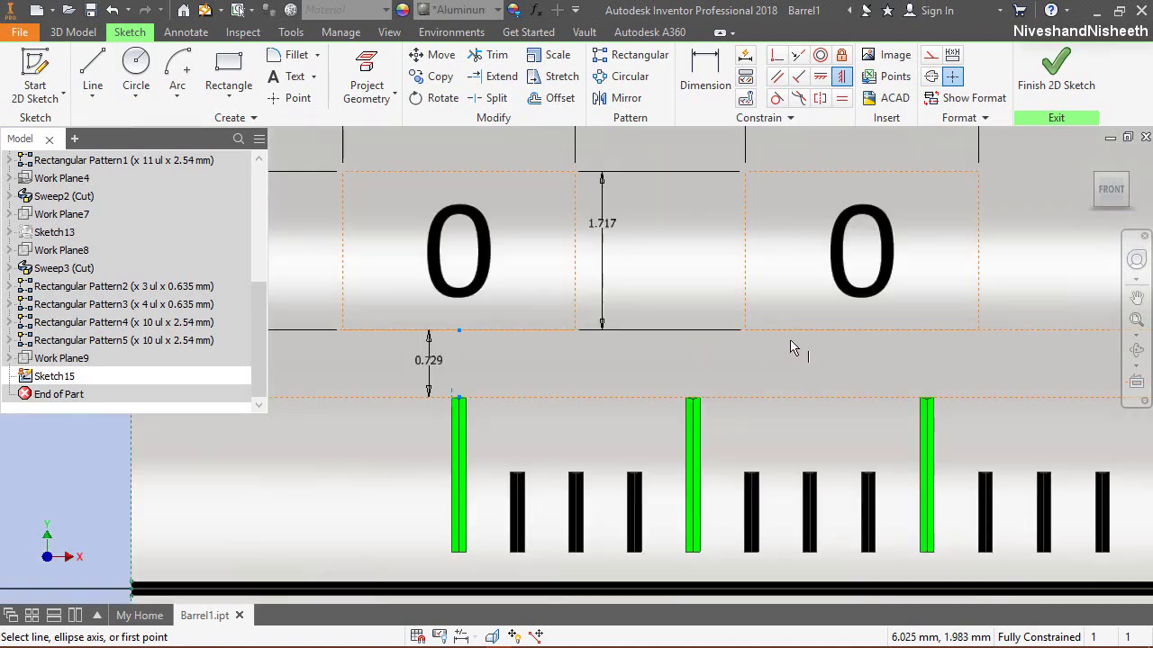
pyautogui.click(862, 330)
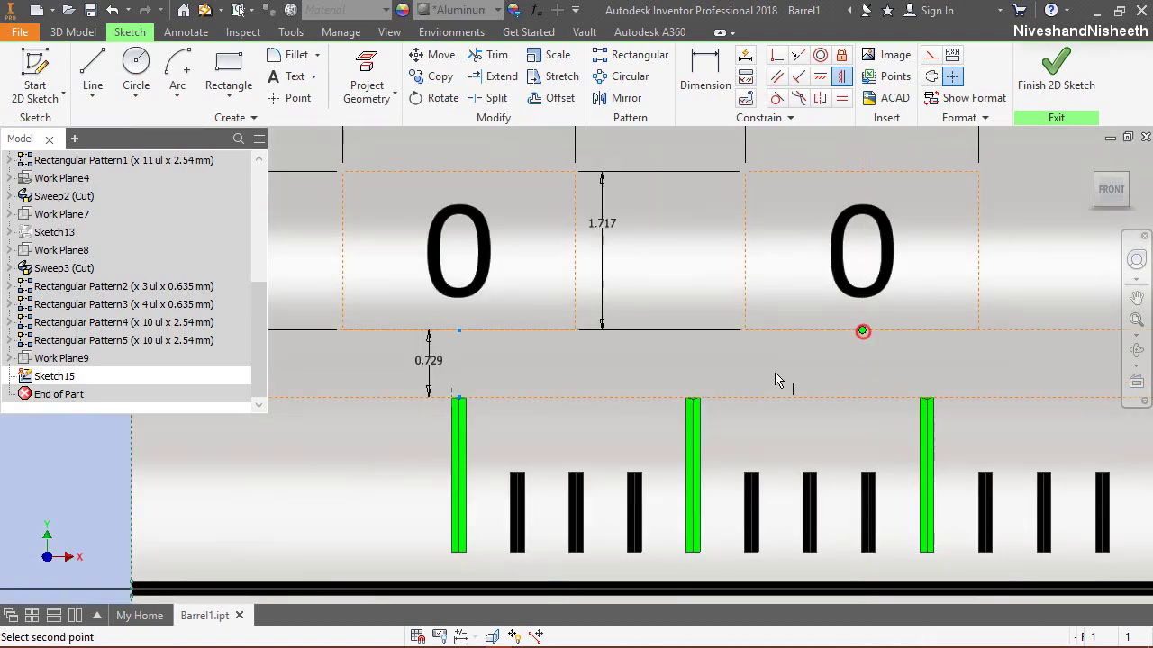
pyautogui.scroll(-4, 695, 402)
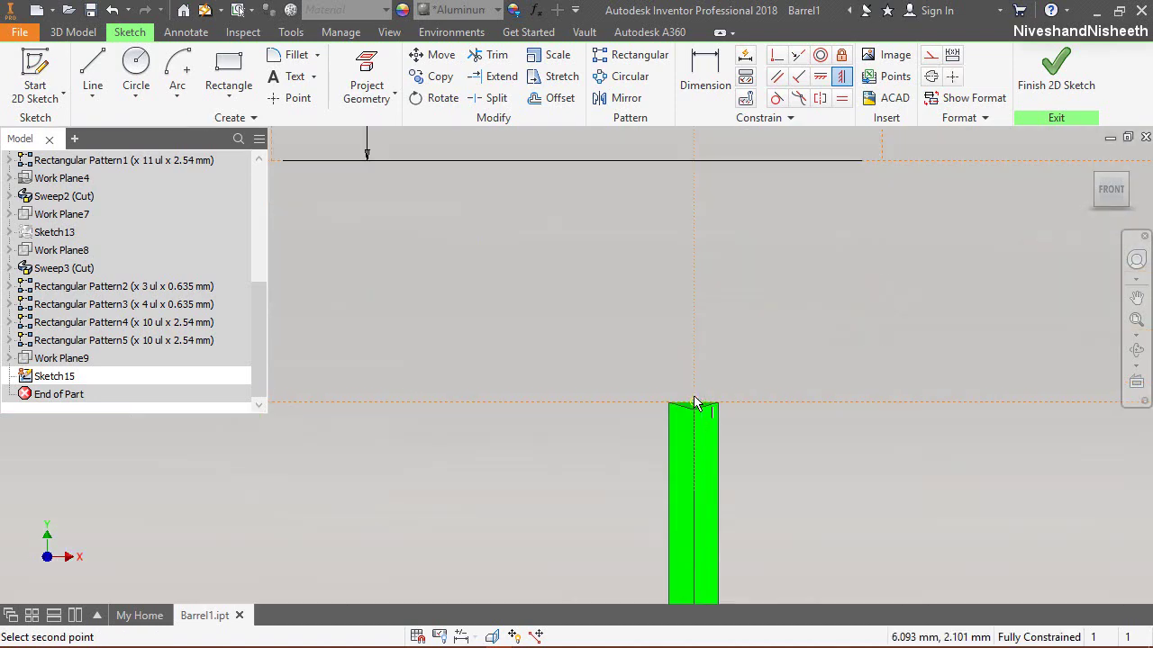
pyautogui.click(695, 405)
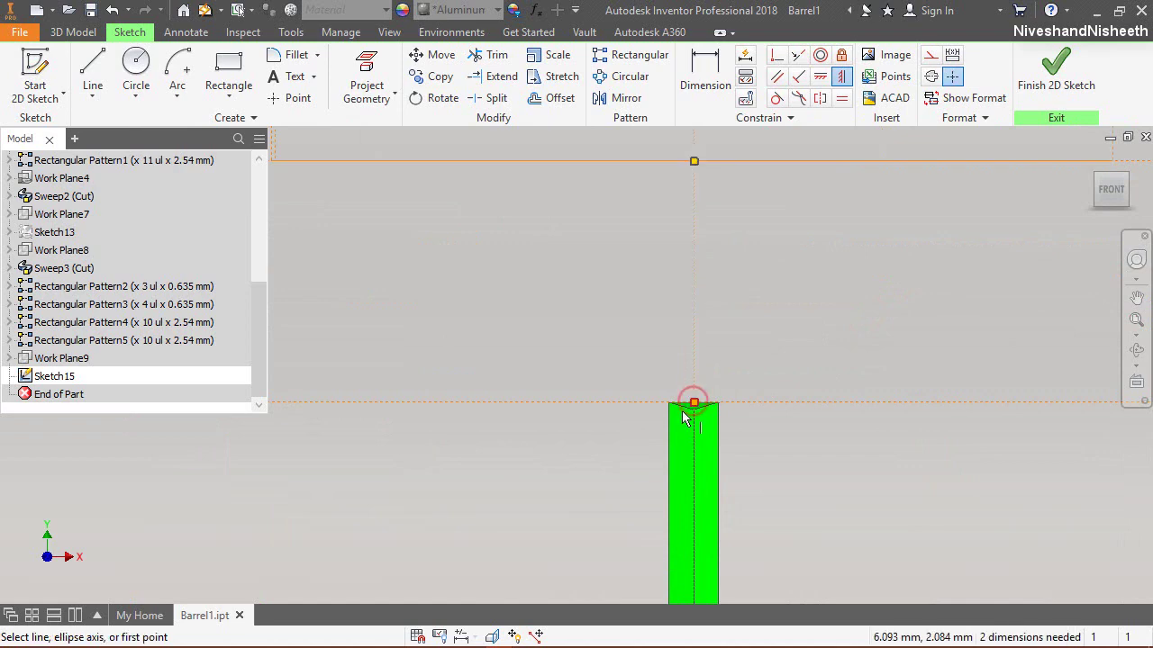
pyautogui.scroll(4, 681, 411)
pyautogui.rightClick(869, 287)
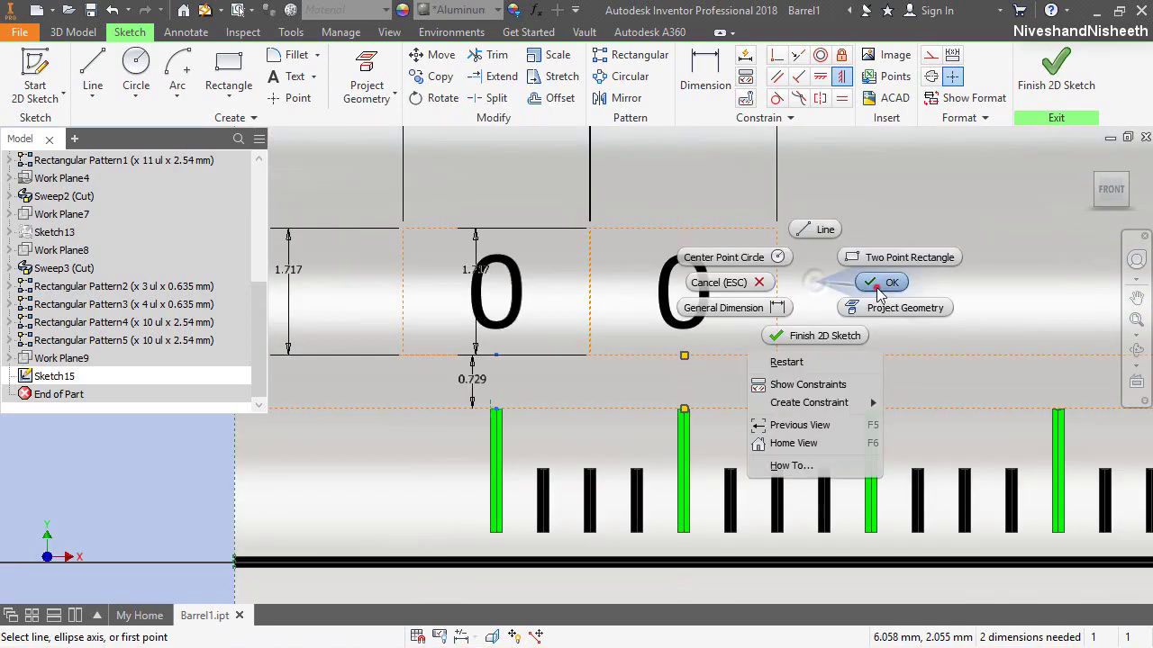
pyautogui.press('Escape')
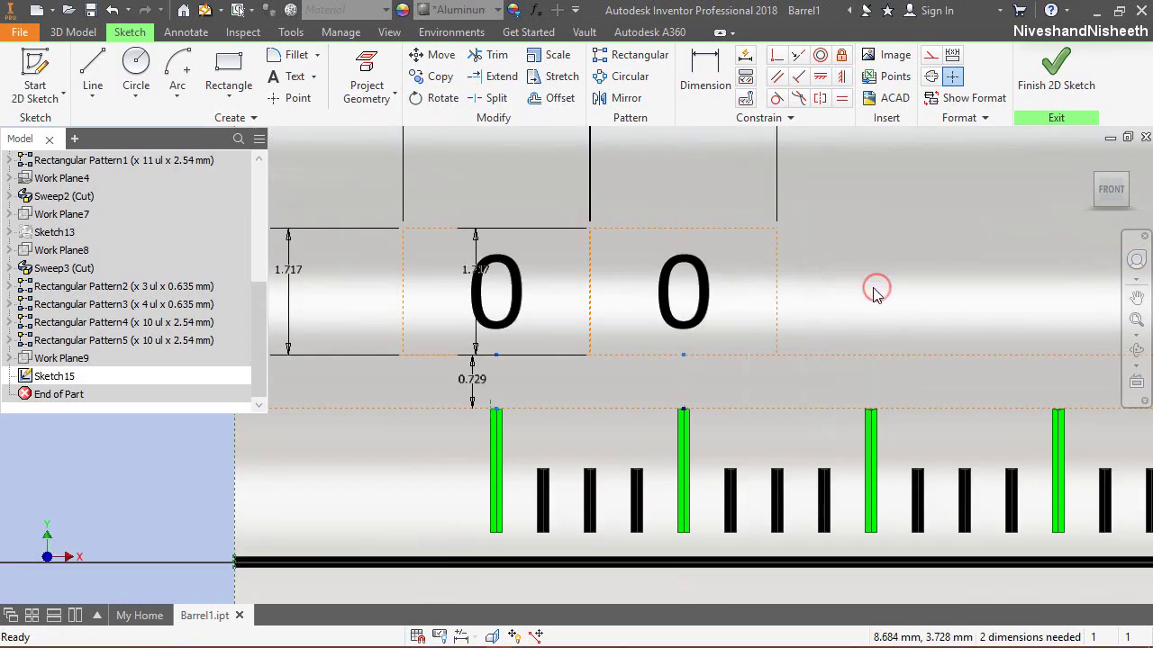
# Step: Make the bottom edge of the second text box collinear with the upper construction line
pyautogui.click(820, 78)
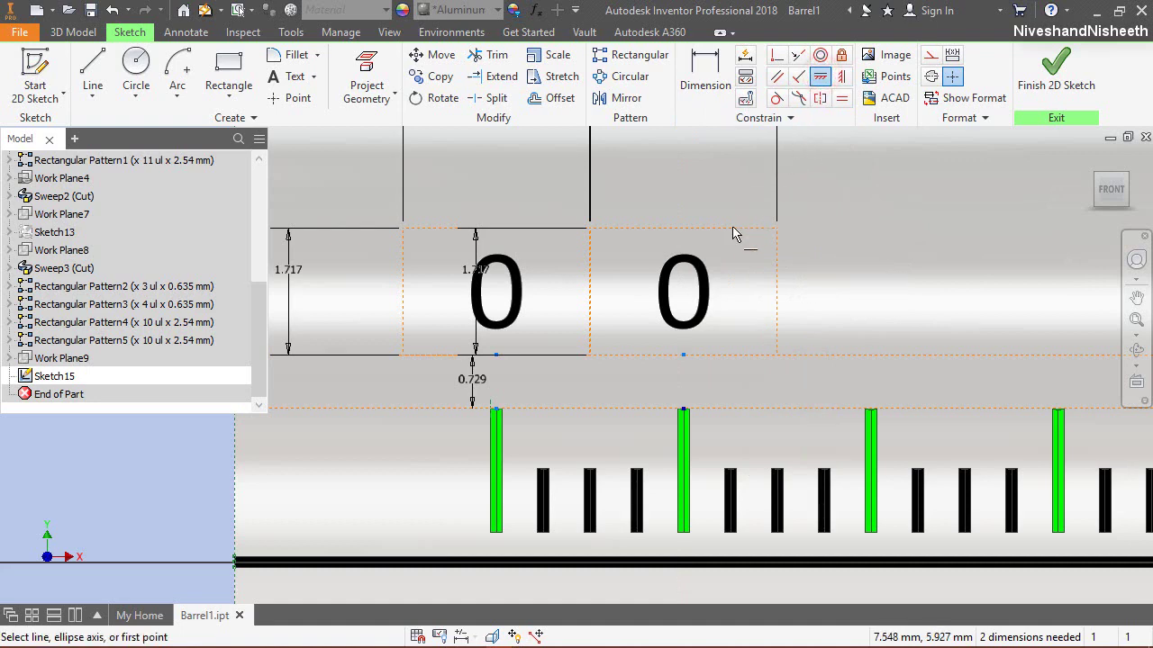
pyautogui.click(798, 77)
pyautogui.click(719, 357)
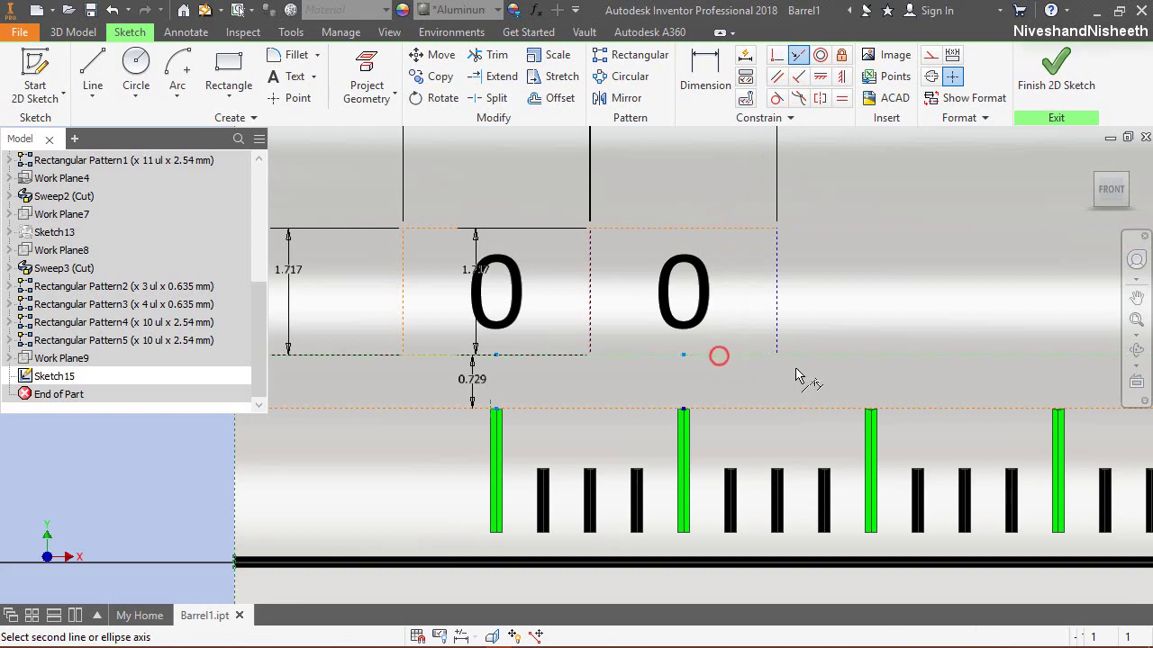
pyautogui.click(759, 357)
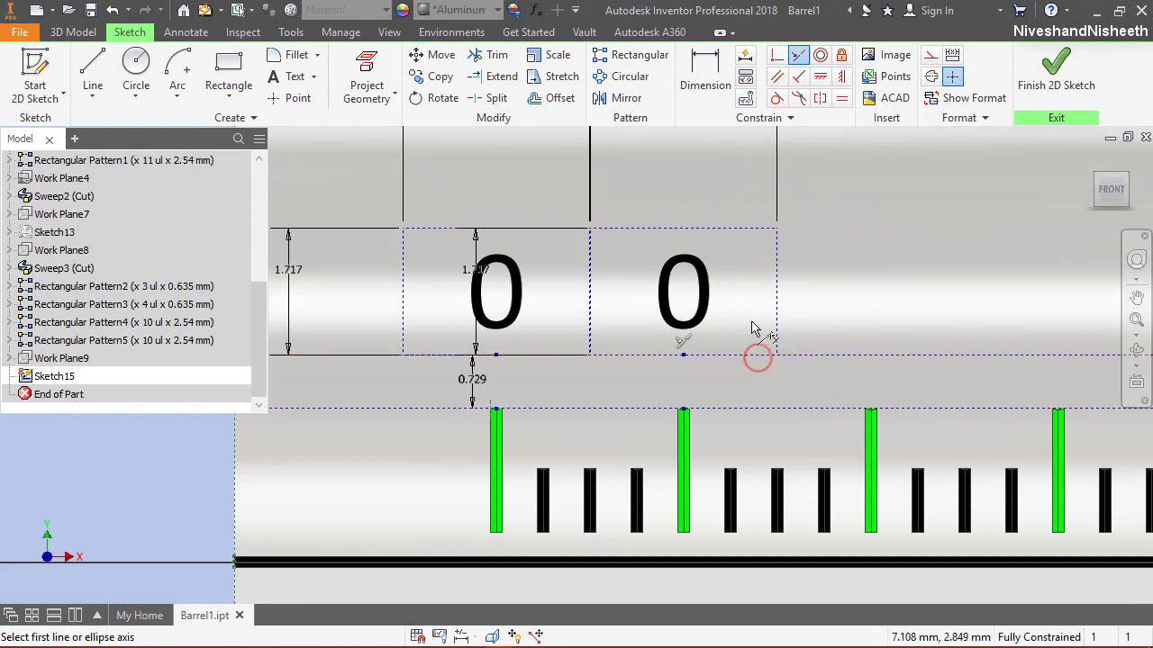
# Step: Copy the second "0" text from its box's lower-right corner to a spot further right on the upper construction line
pyautogui.click(438, 77)
pyautogui.click(674, 256)
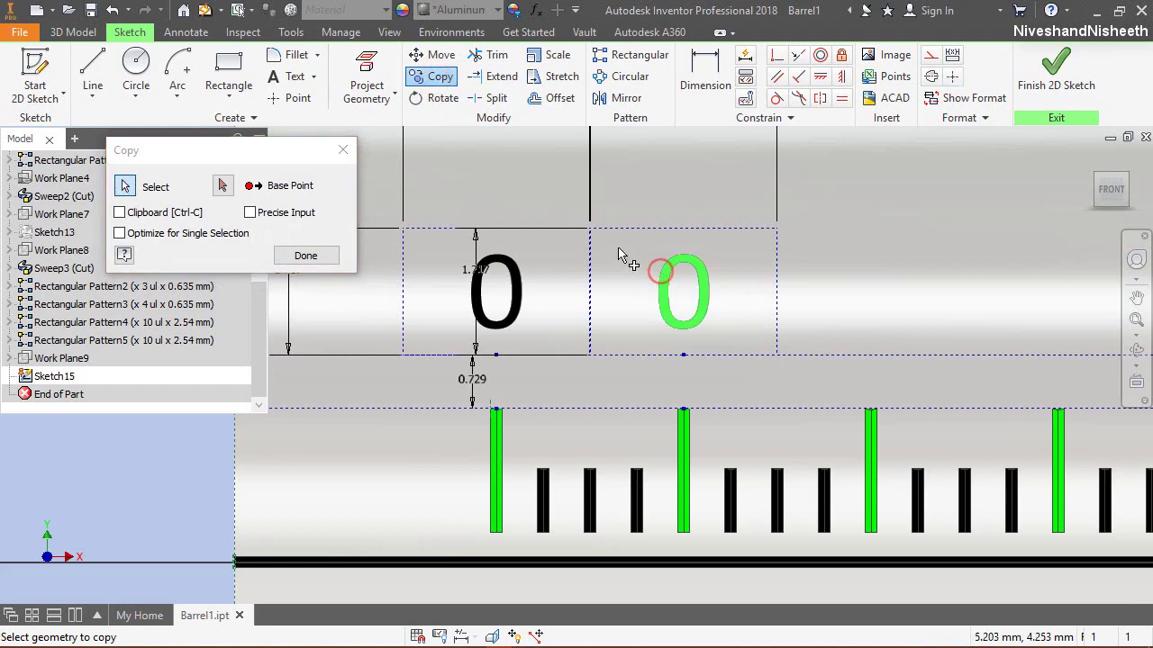
pyautogui.rightClick(608, 247)
pyautogui.click(698, 247)
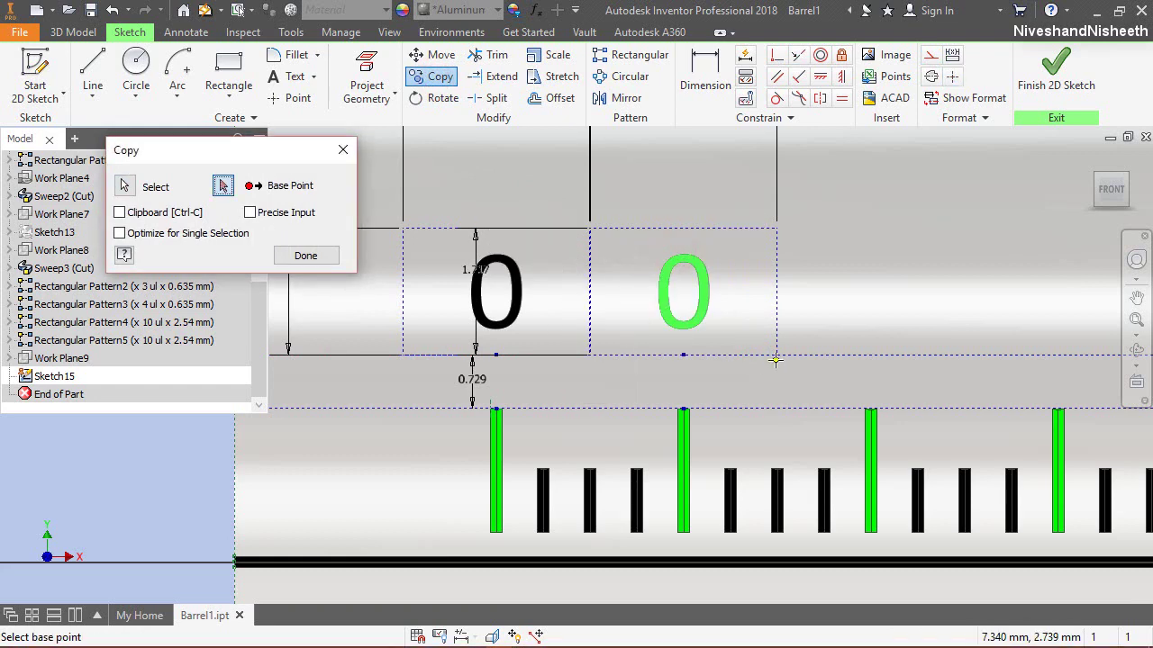
pyautogui.click(777, 355)
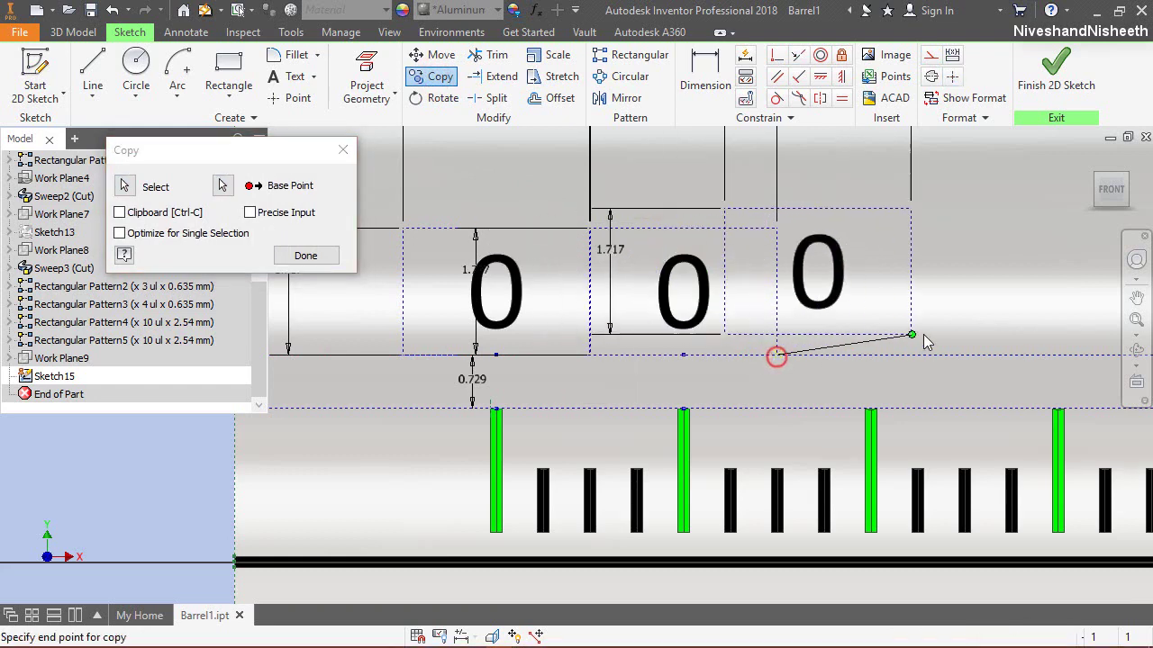
pyautogui.click(1034, 355)
pyautogui.rightClick(945, 203)
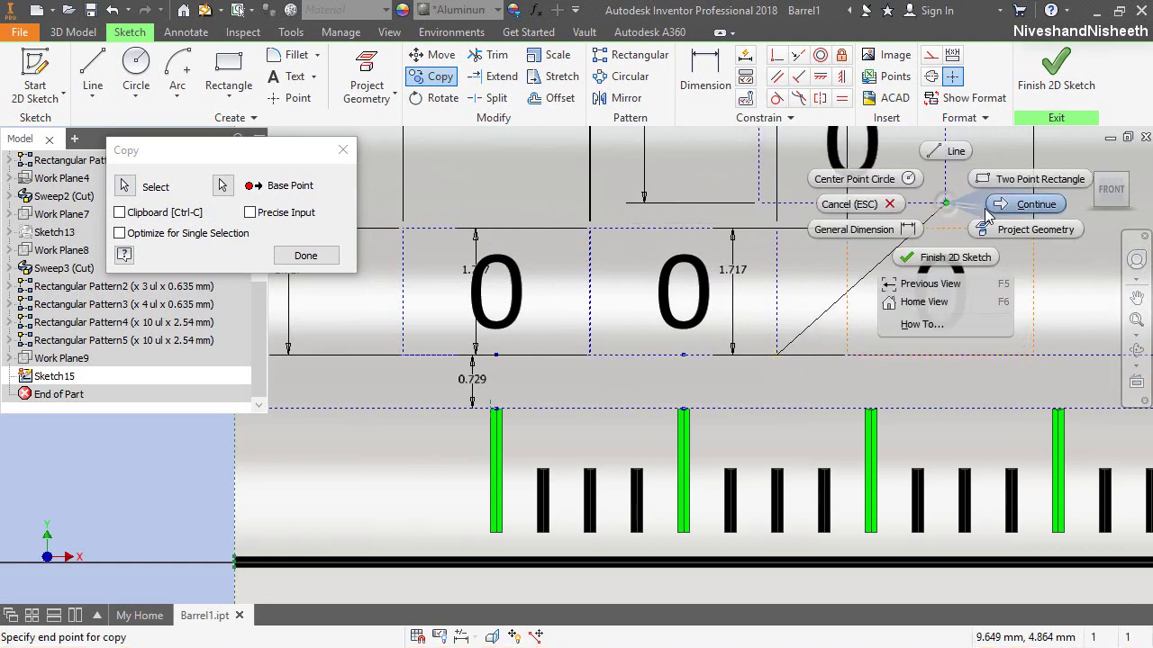
pyautogui.click(870, 204)
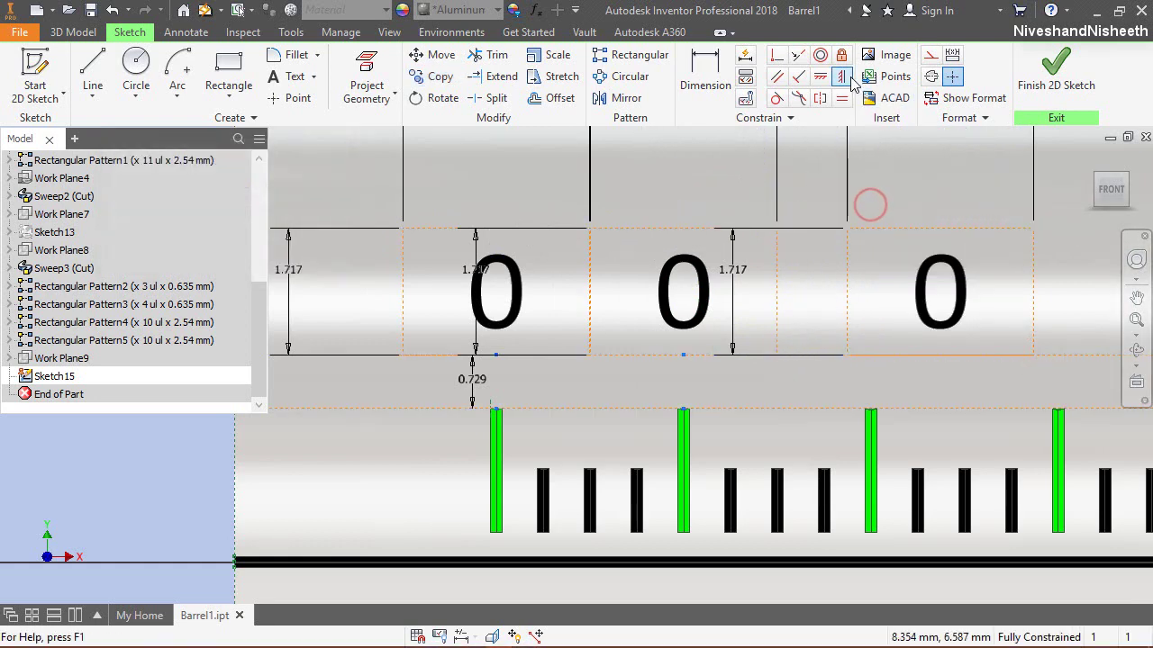
# Step: Align the third text box's bottom midpoint vertically with the third long graduation's top center and make its top edge collinear with the second box's
pyautogui.click(941, 355)
pyautogui.click(871, 411)
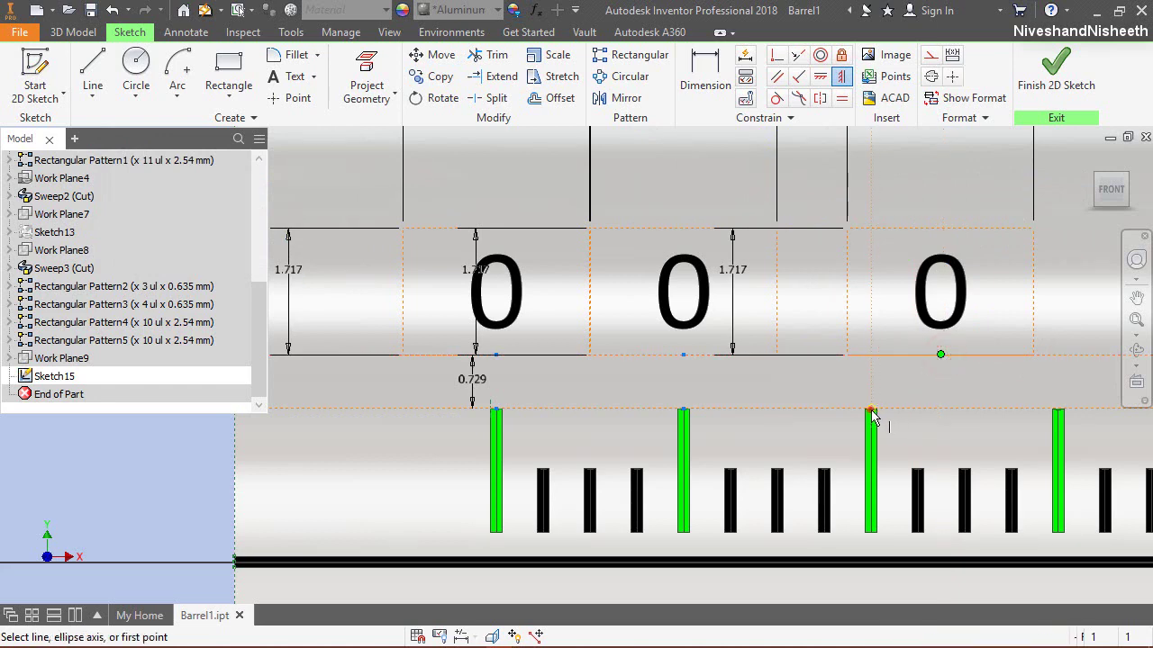
pyautogui.click(797, 55)
pyautogui.click(833, 228)
pyautogui.click(635, 228)
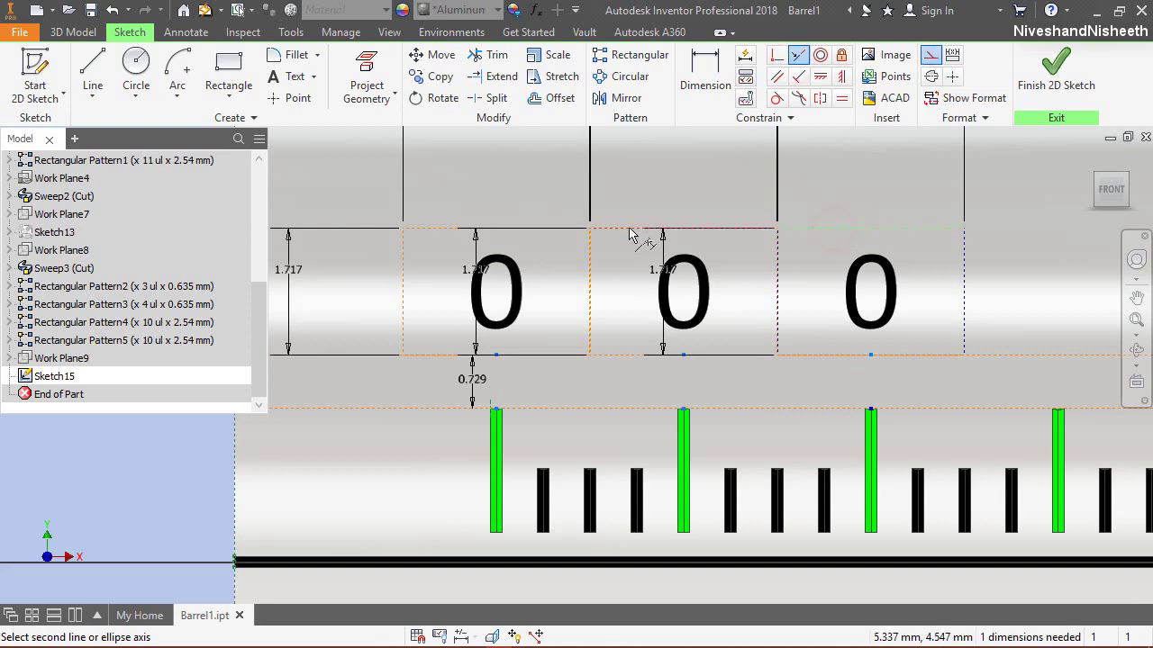
pyautogui.rightClick(866, 177)
pyautogui.click(920, 174)
# Step: Copy the third "0" text from its box's lower-right corner to a spot further right, slightly above the upper construction line
pyautogui.scroll(3, 515, 341)
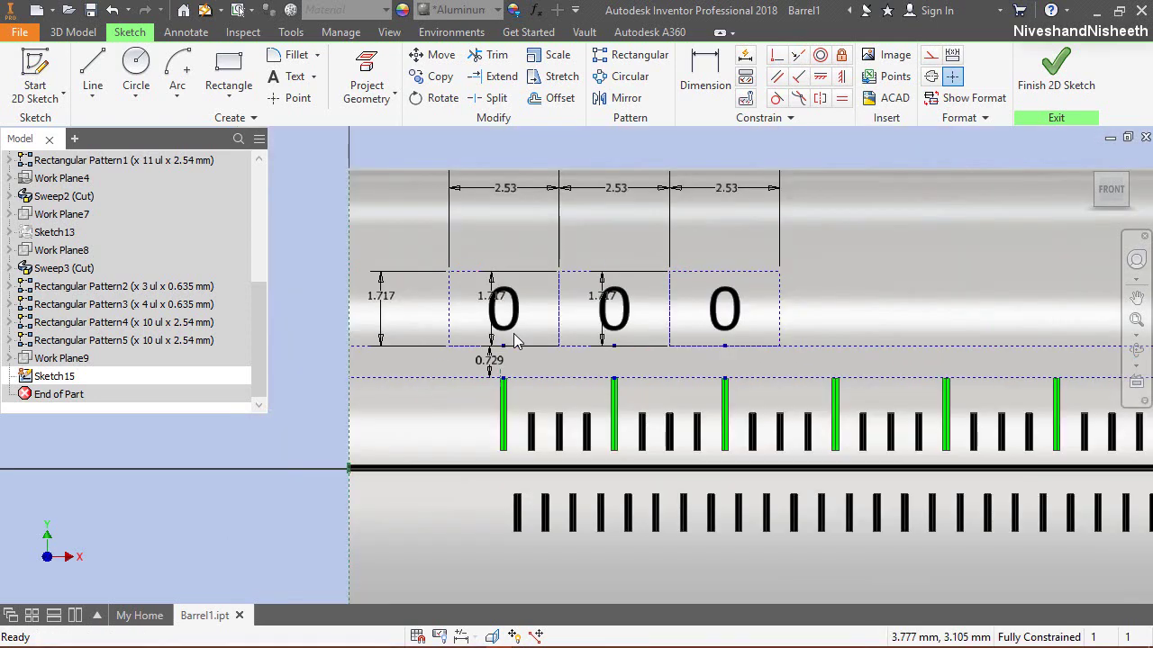
pyautogui.click(439, 76)
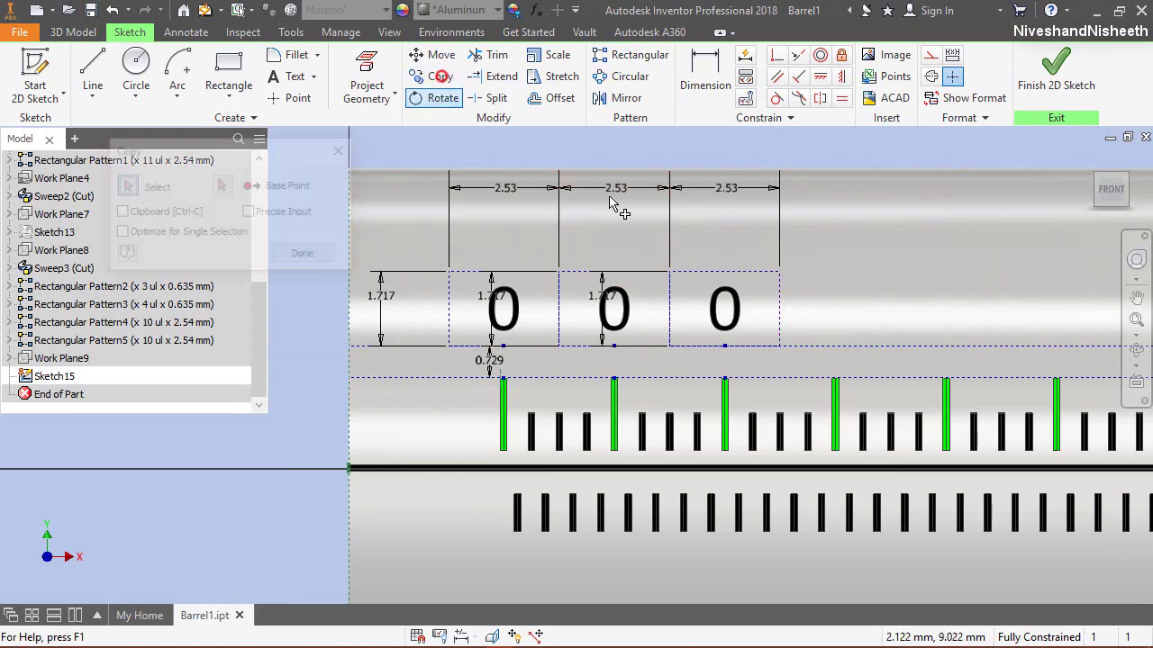
pyautogui.click(727, 310)
pyautogui.rightClick(843, 287)
pyautogui.click(889, 288)
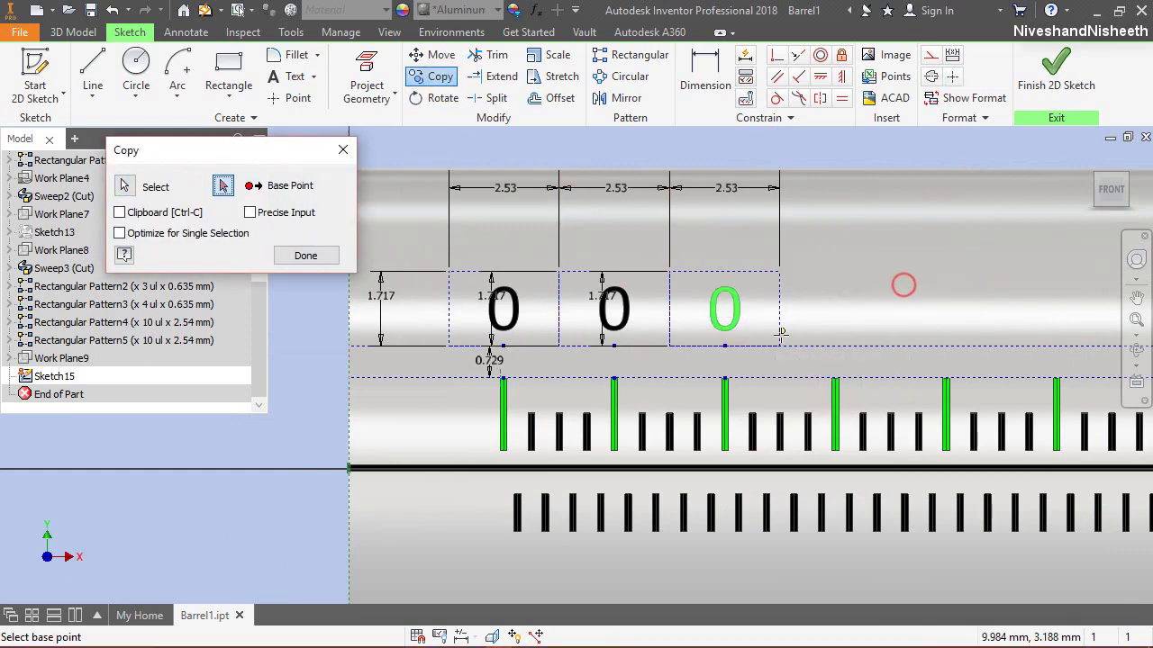
pyautogui.click(782, 345)
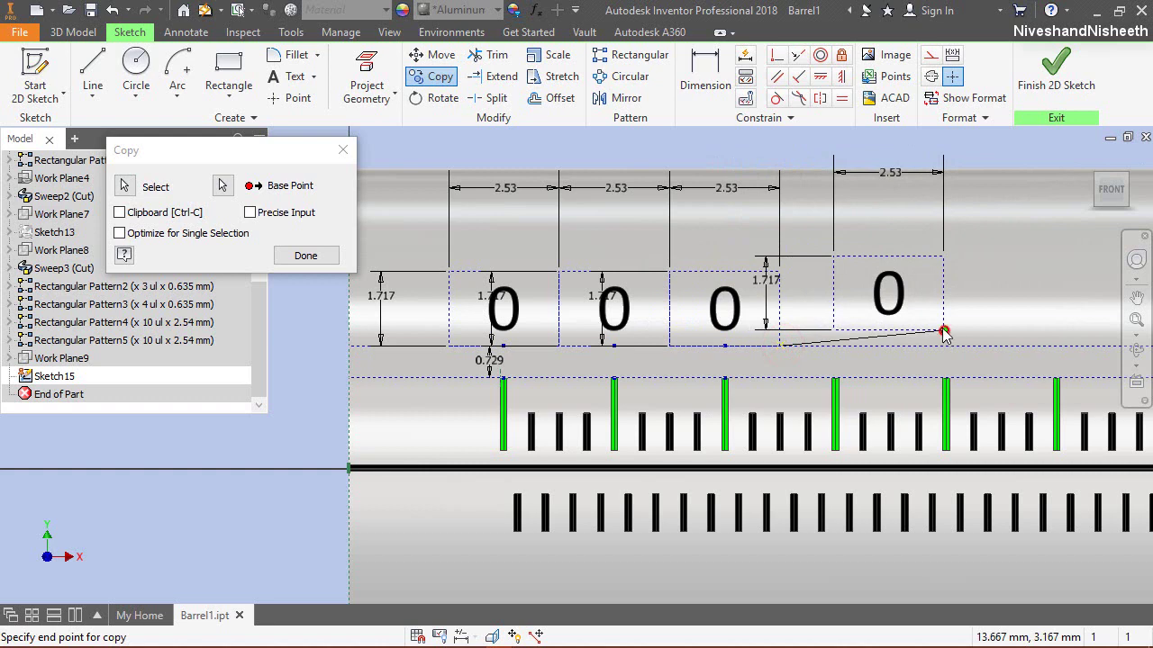
pyautogui.click(943, 333)
pyautogui.rightClick(892, 224)
pyautogui.click(937, 218)
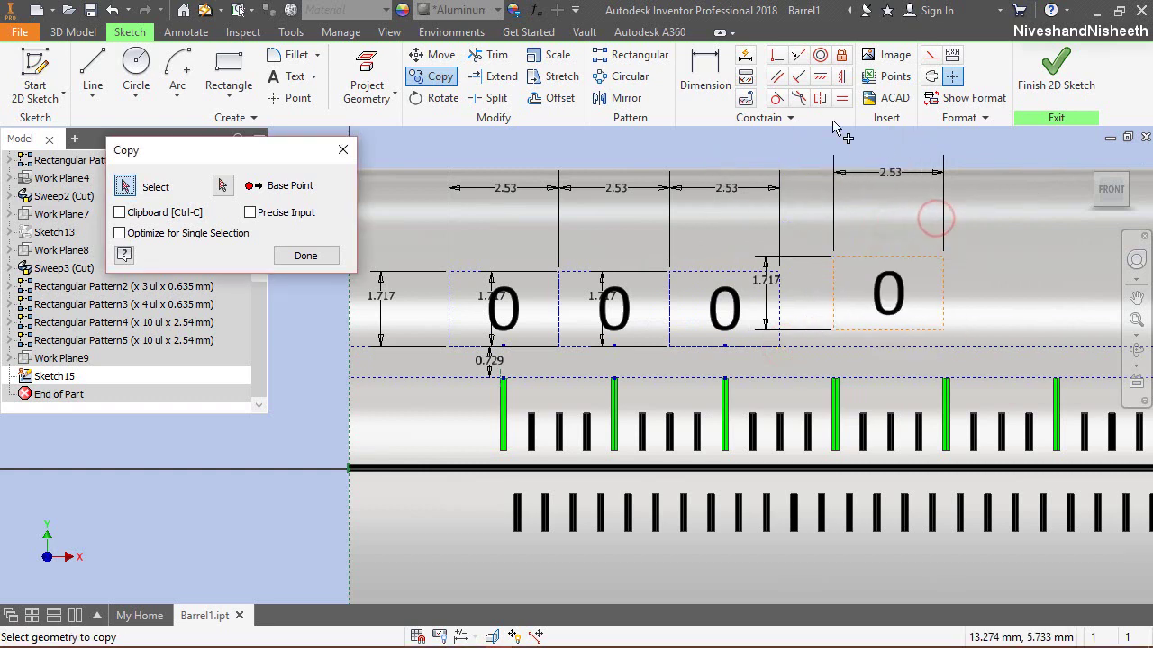
# Step: Make the bottom edge of the fourth text box collinear with the upper construction line
pyautogui.click(798, 54)
pyautogui.scroll(3, 891, 312)
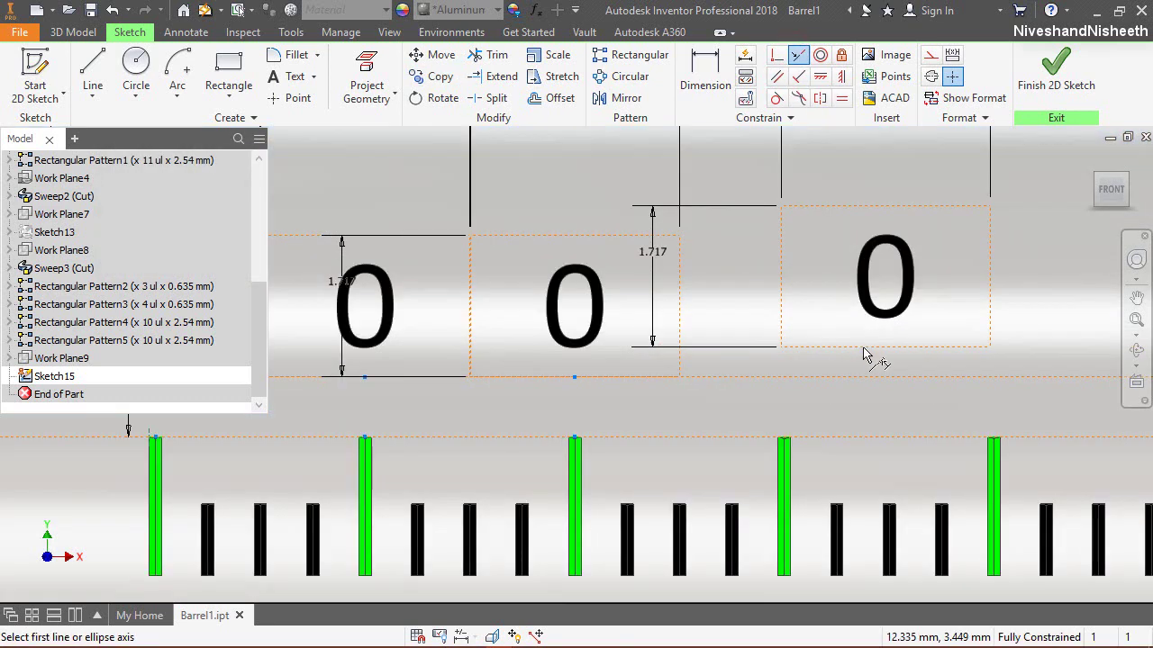
pyautogui.click(862, 345)
pyautogui.click(857, 374)
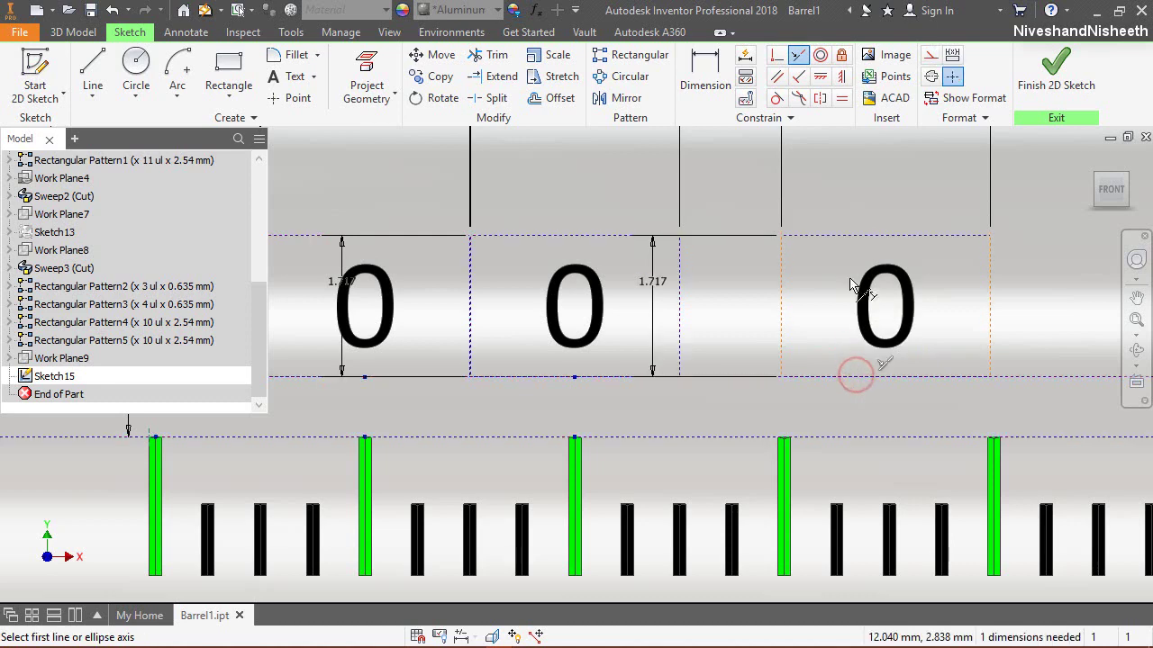
# Step: Align the fourth text box's bottom midpoint vertically with the top center of the fourth long graduation
pyautogui.click(842, 77)
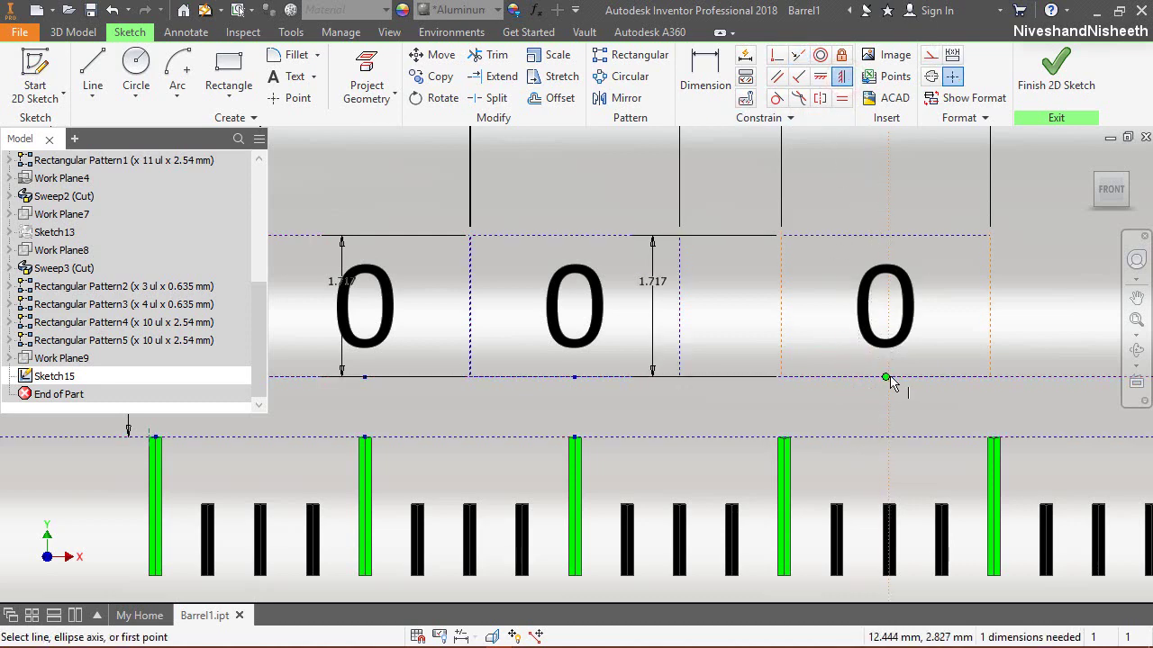
pyautogui.click(887, 377)
pyautogui.click(785, 440)
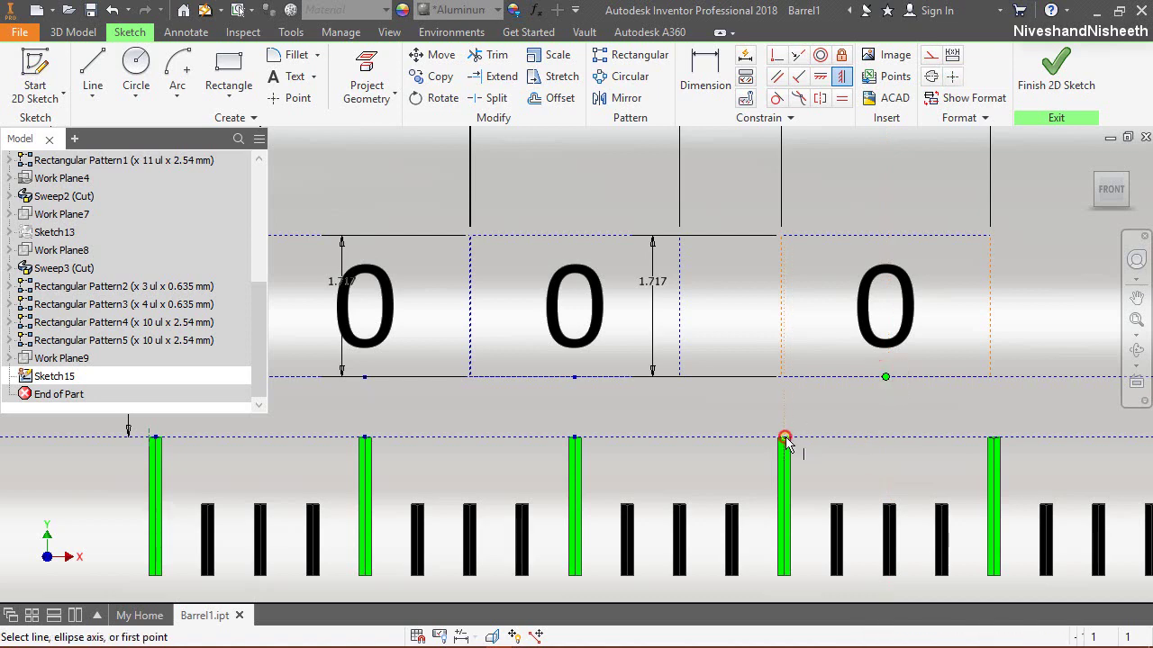
pyautogui.rightClick(744, 287)
pyautogui.click(785, 282)
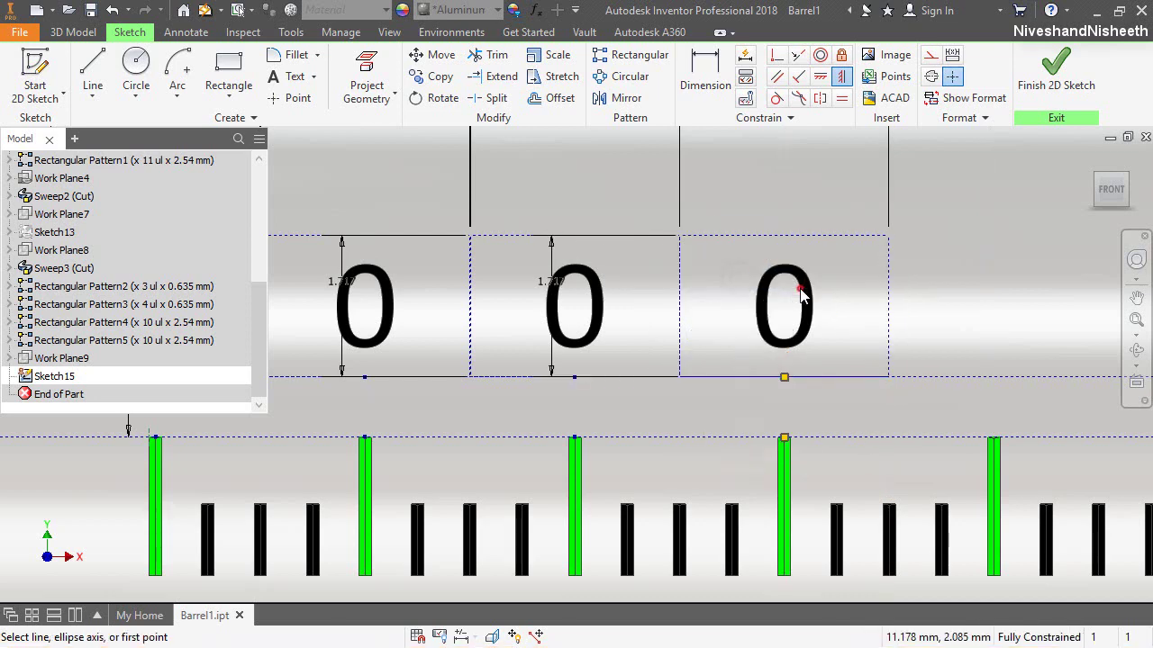
# Step: Copy the fourth "0" text from its box's lower-right corner to a spot further right on the upper construction line
pyautogui.click(440, 76)
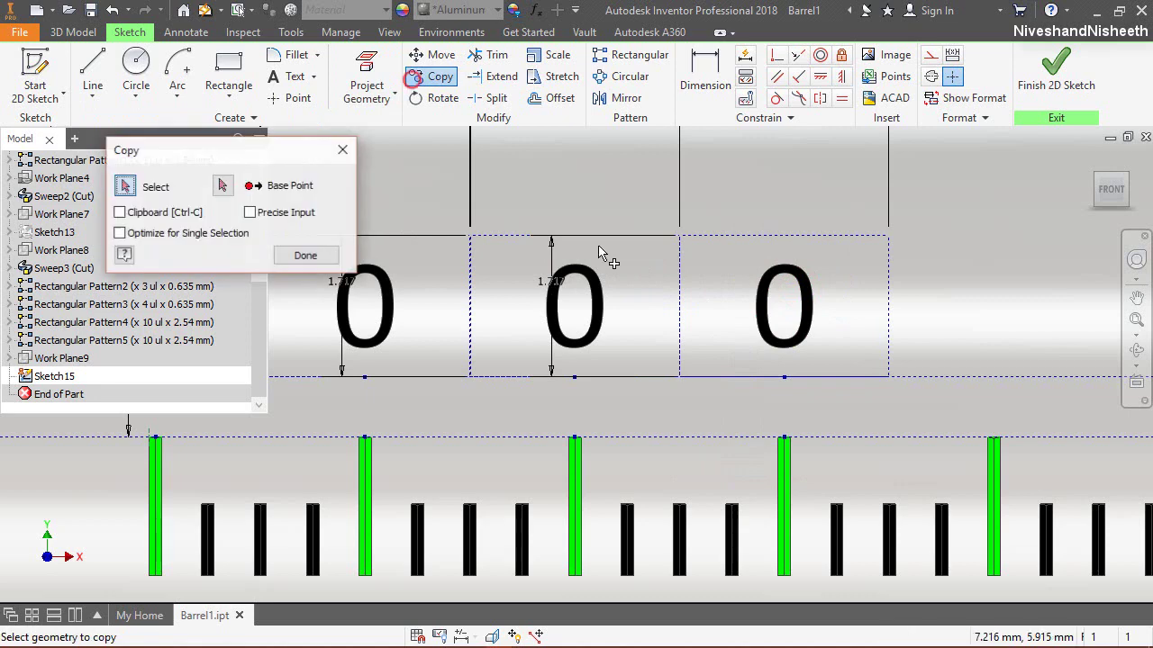
pyautogui.click(775, 307)
pyautogui.scroll(2, 493, 350)
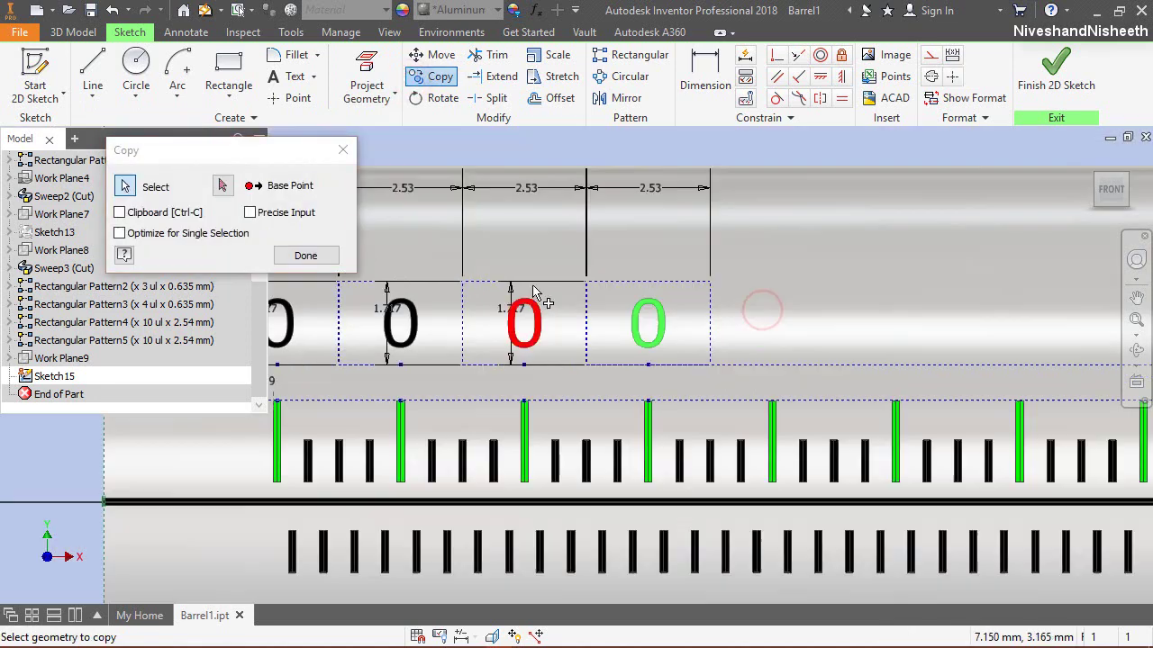
pyautogui.rightClick(613, 242)
pyautogui.click(694, 242)
pyautogui.click(709, 363)
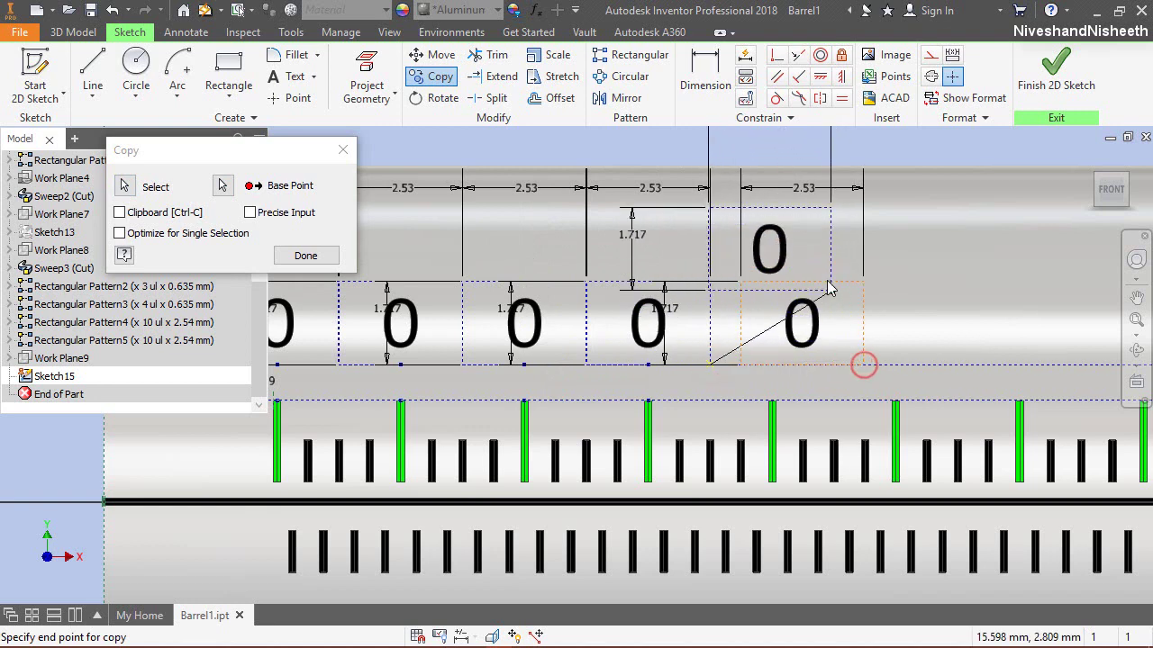
pyautogui.rightClick(821, 260)
pyautogui.click(744, 260)
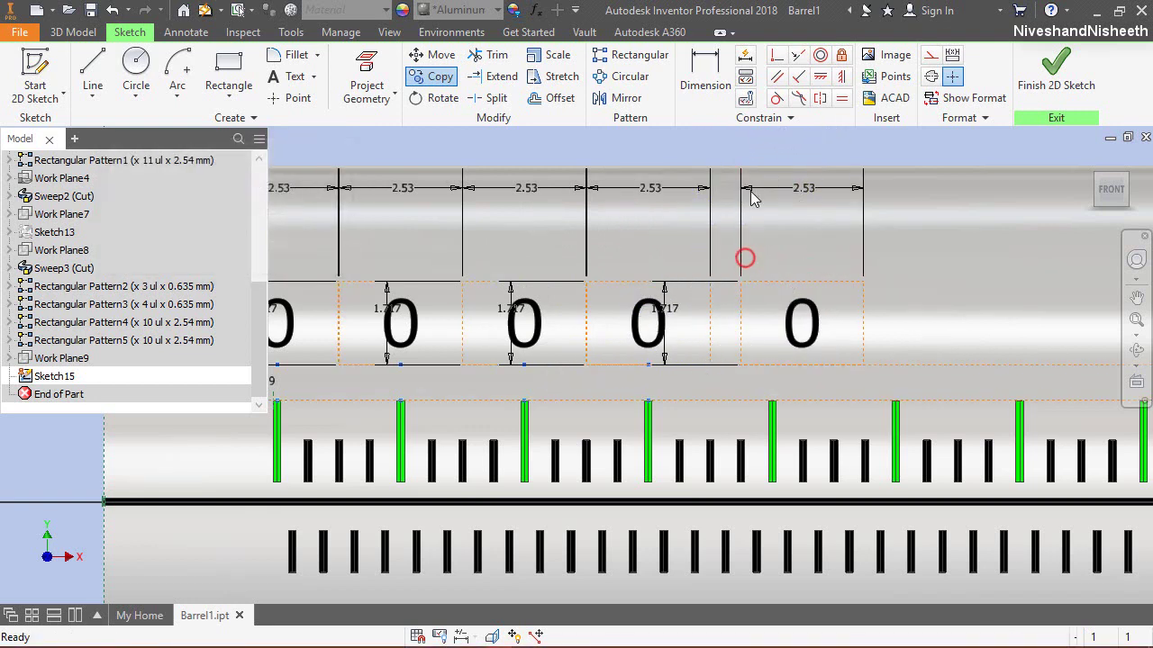
# Step: Align the fifth text box's bottom midpoint vertically with the top center of the fifth long graduation
pyautogui.click(842, 78)
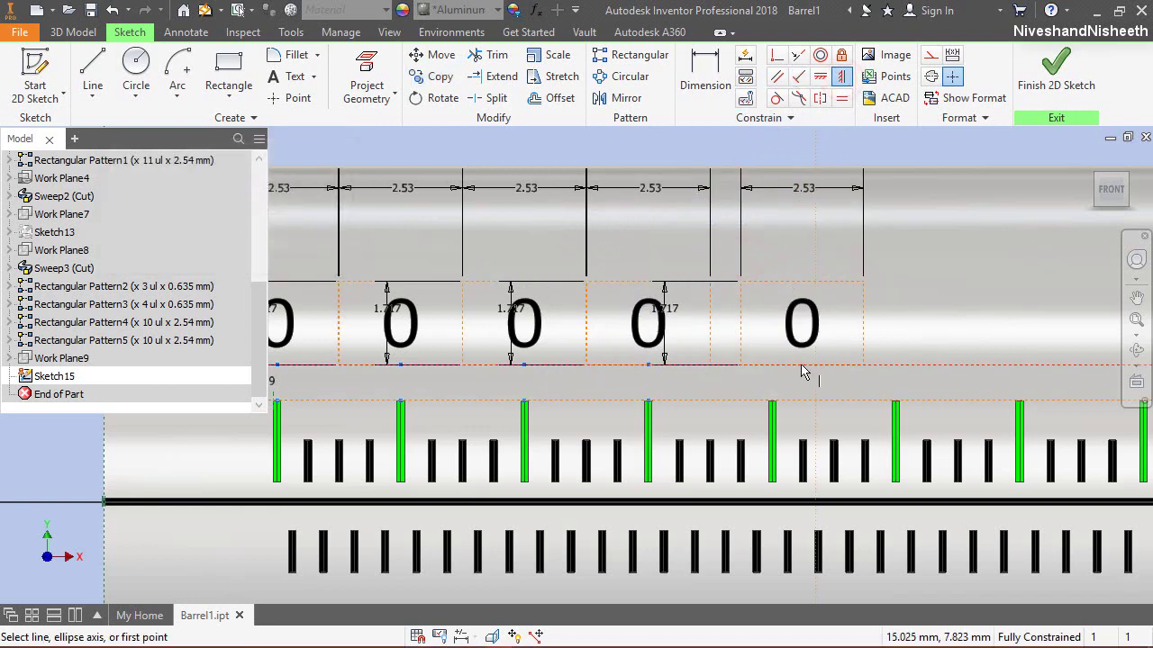
pyautogui.click(803, 365)
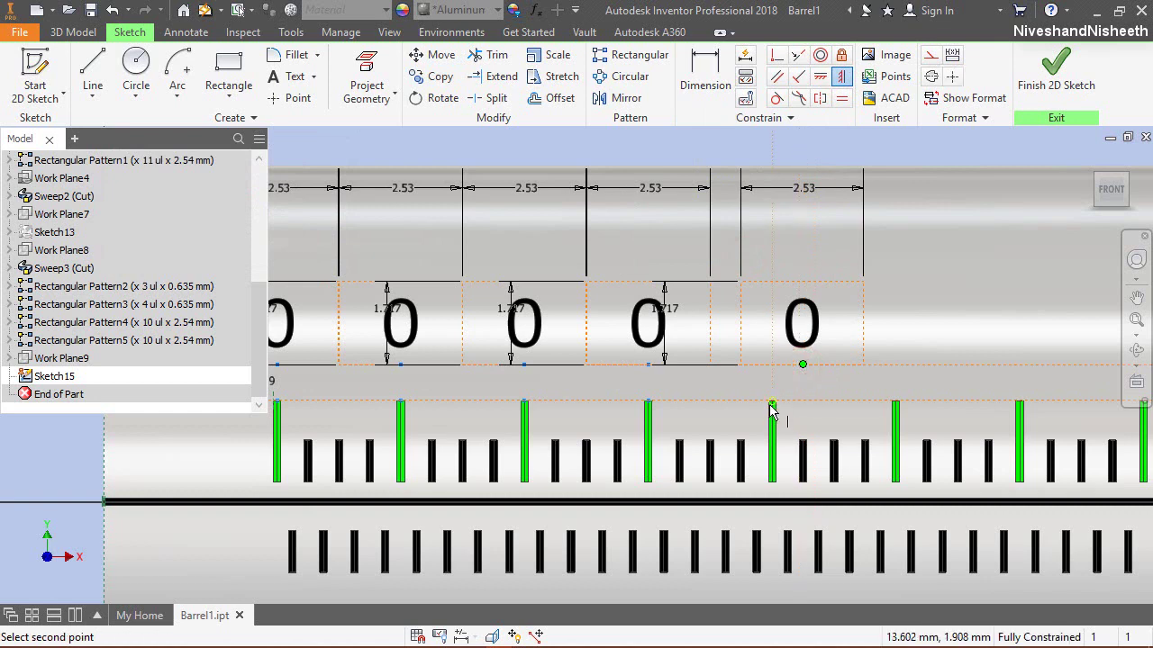
pyautogui.click(773, 401)
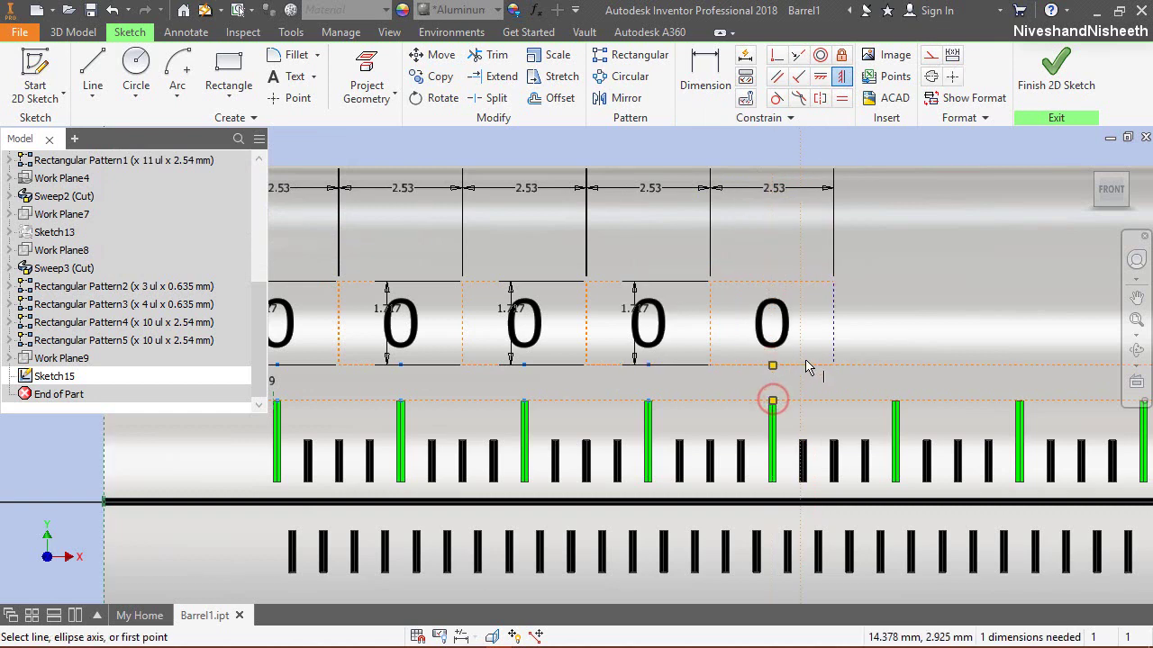
# Step: Make the top edge of the fifth text box collinear with the top edge of the fourth one
pyautogui.click(796, 56)
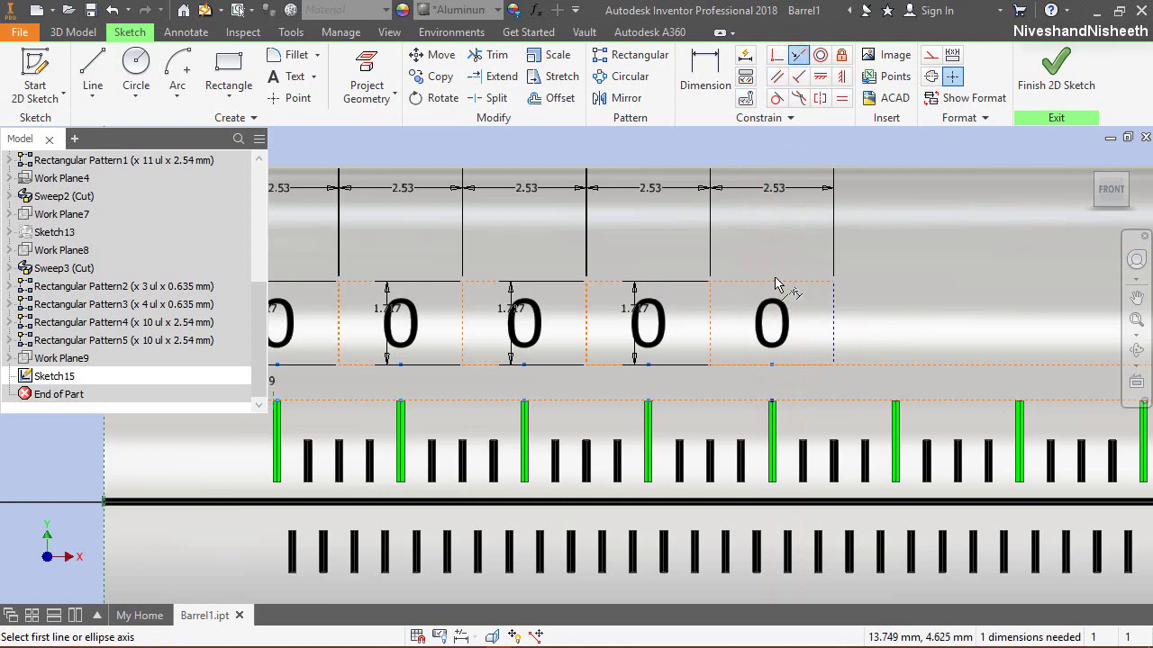
pyautogui.click(772, 282)
pyautogui.click(671, 282)
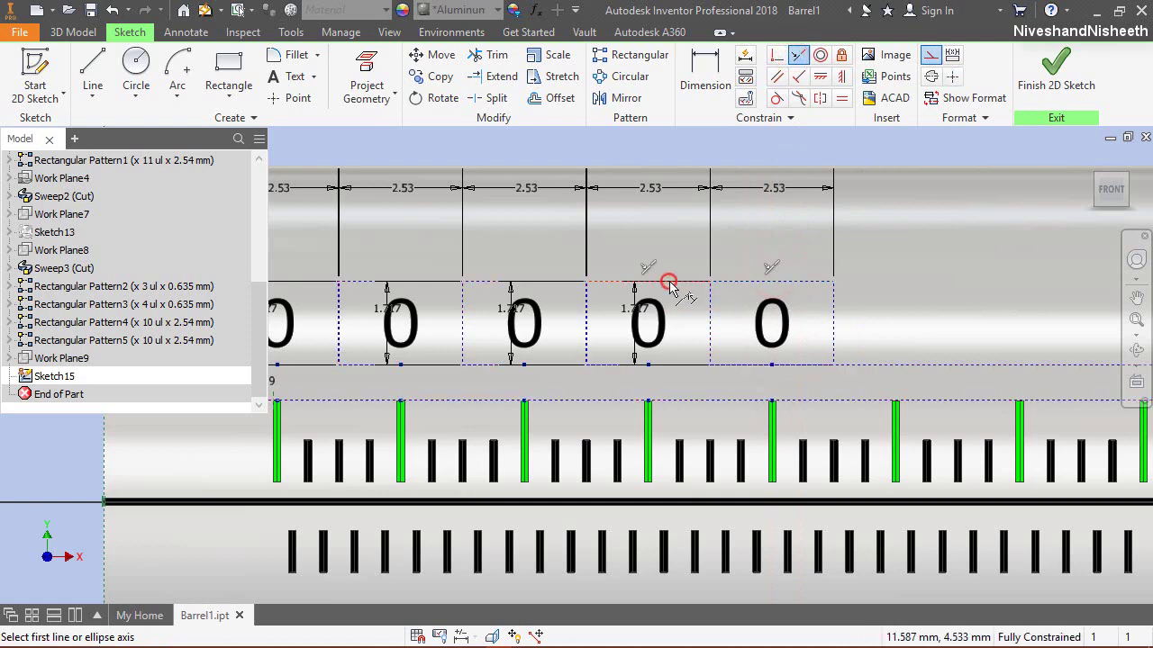
pyautogui.rightClick(663, 232)
pyautogui.click(737, 238)
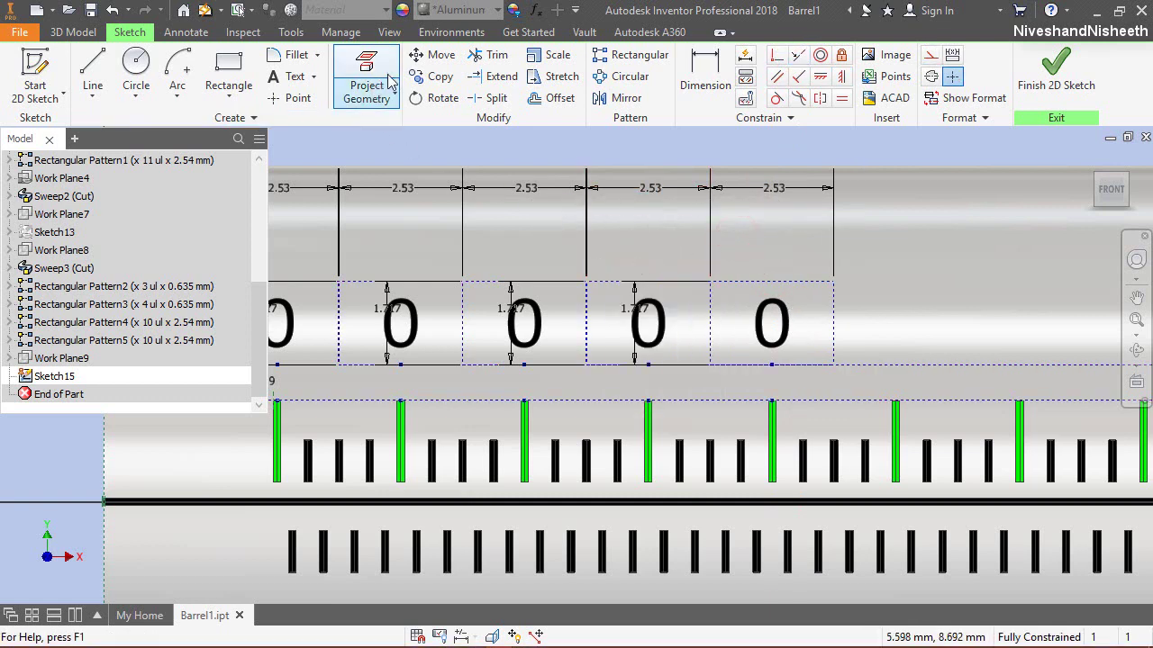
# Step: Copy the fifth "0" text from its box's lower-right corner to a spot further right on the upper construction line
pyautogui.click(425, 61)
pyautogui.click(439, 76)
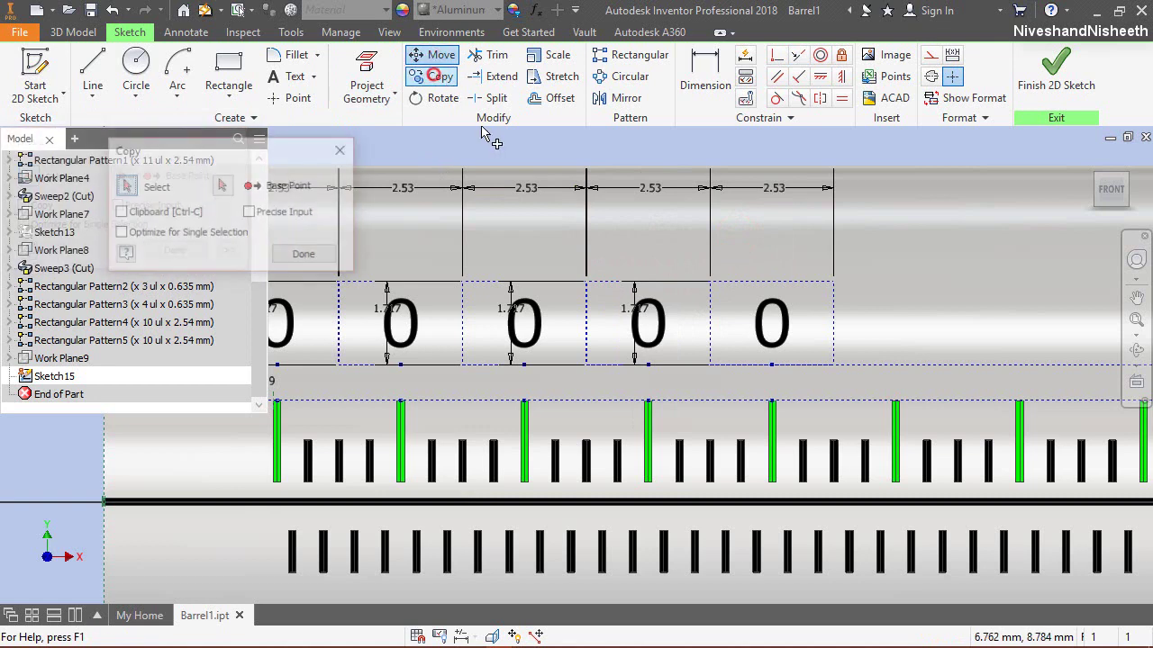
pyautogui.click(764, 329)
pyautogui.rightClick(883, 303)
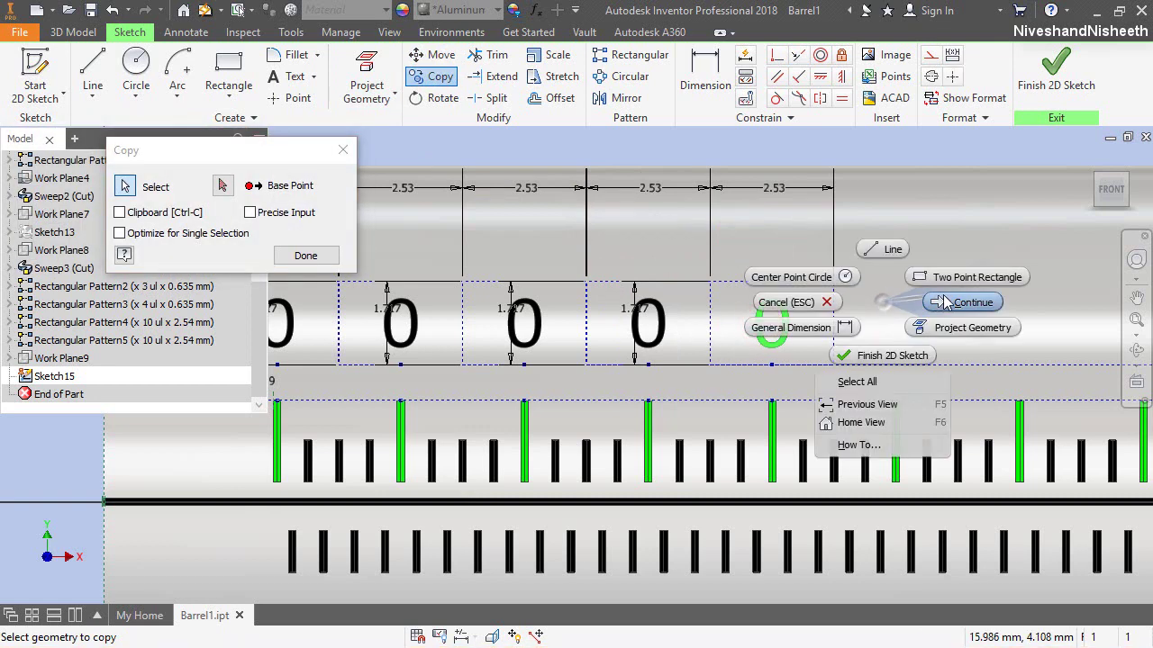
pyautogui.click(945, 304)
pyautogui.click(833, 365)
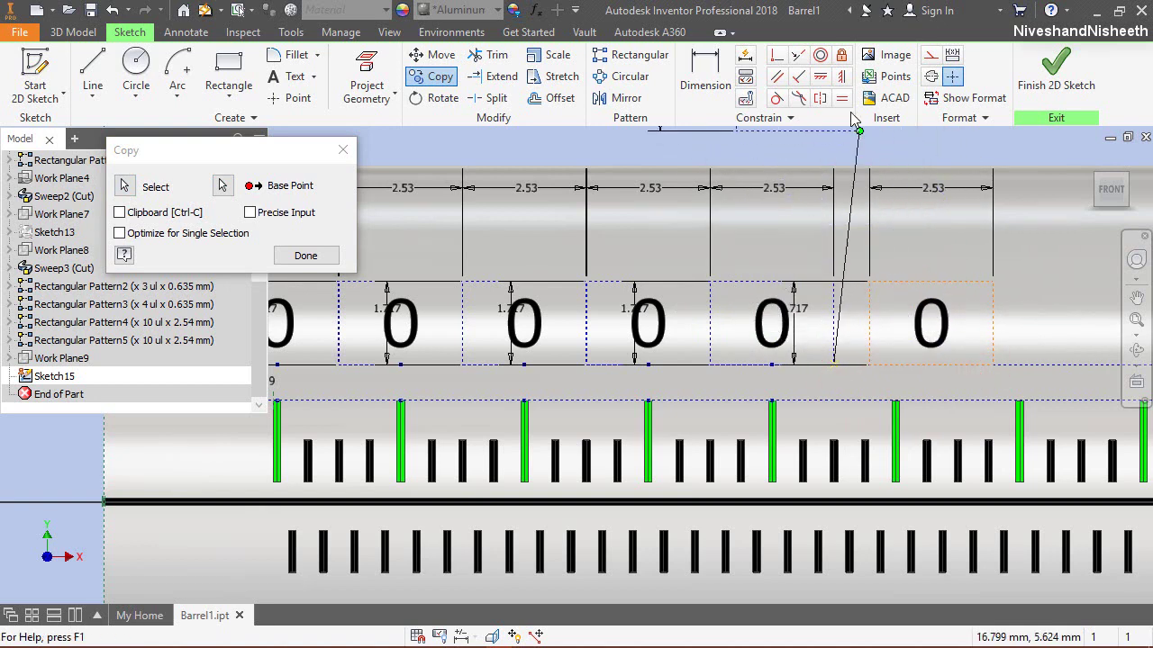
# Step: Align the sixth text box's bottom midpoint vertically with the top center of the sixth long graduation
pyautogui.click(841, 78)
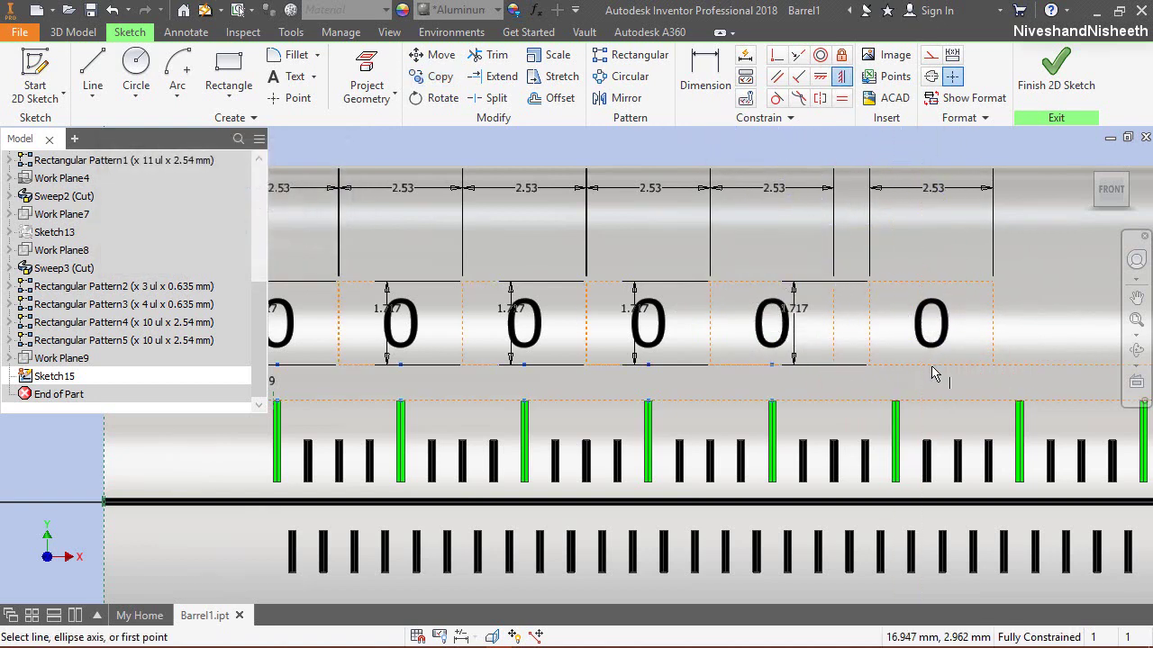
pyautogui.click(932, 367)
pyautogui.click(896, 405)
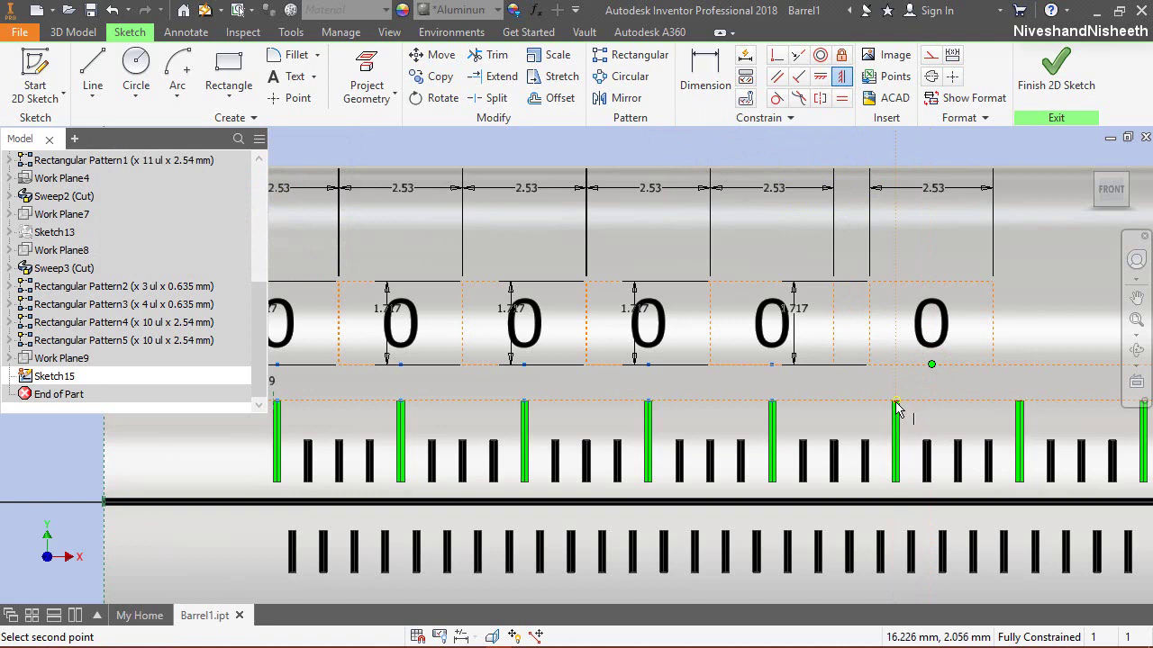
# Step: Align the sixth text box vertically with the sixth long graduation's top center and make its top edge collinear with the fifth box's
pyautogui.click(895, 405)
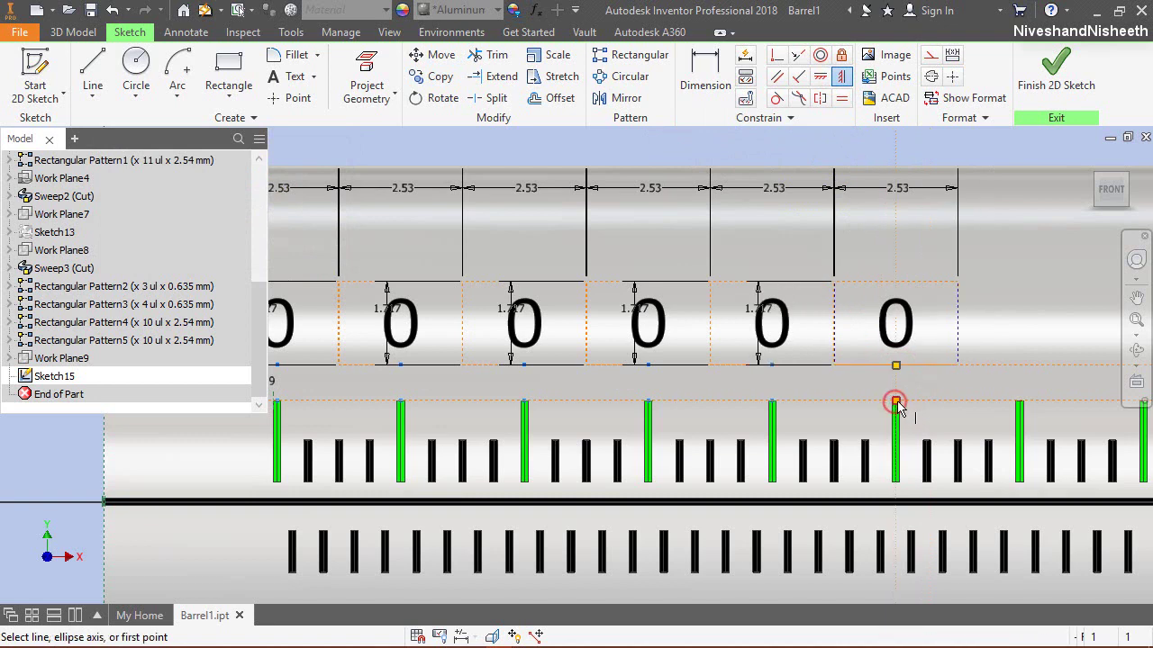
pyautogui.click(796, 57)
pyautogui.click(878, 282)
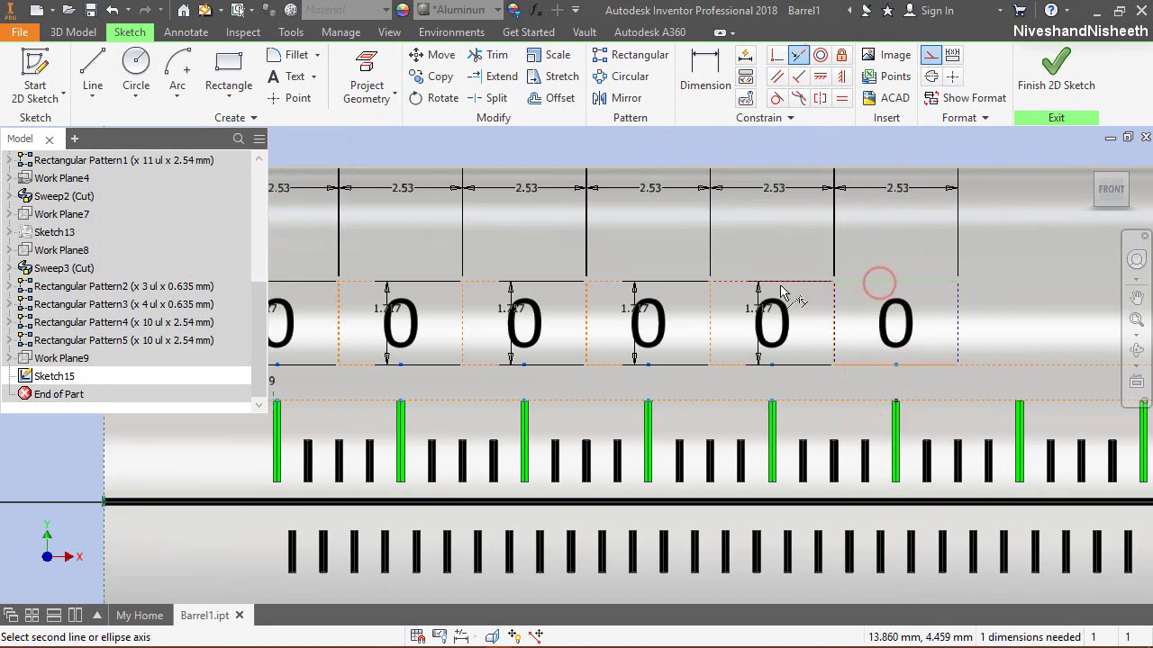
pyautogui.click(772, 281)
pyautogui.scroll(-3, 821, 312)
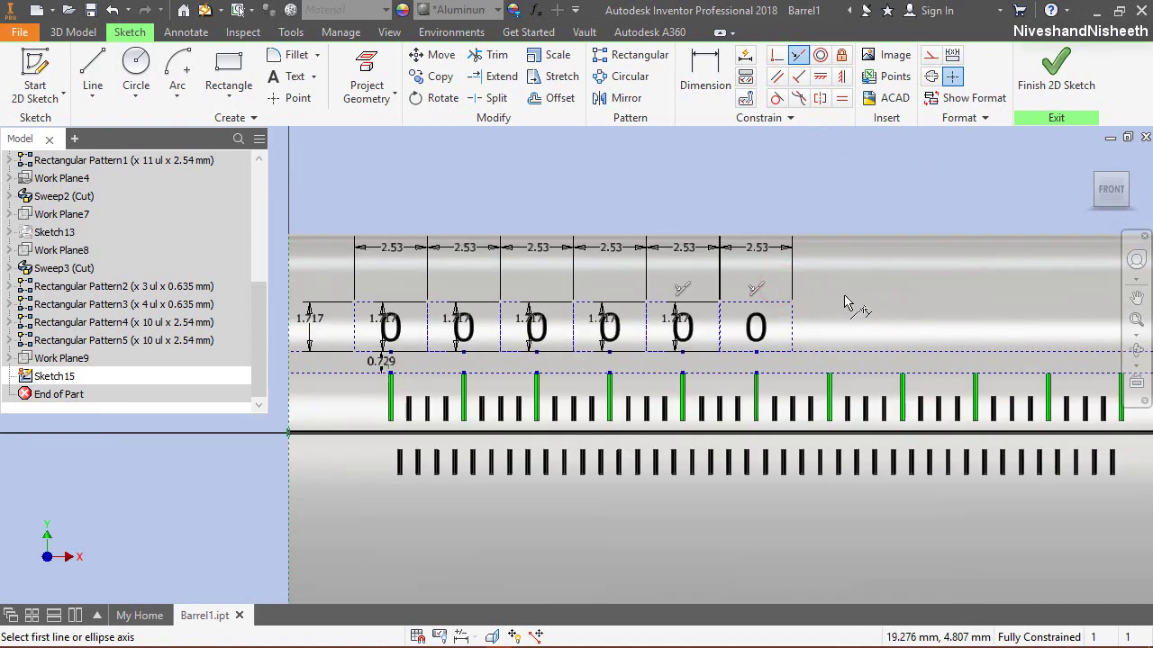
pyautogui.rightClick(746, 169)
pyautogui.click(793, 175)
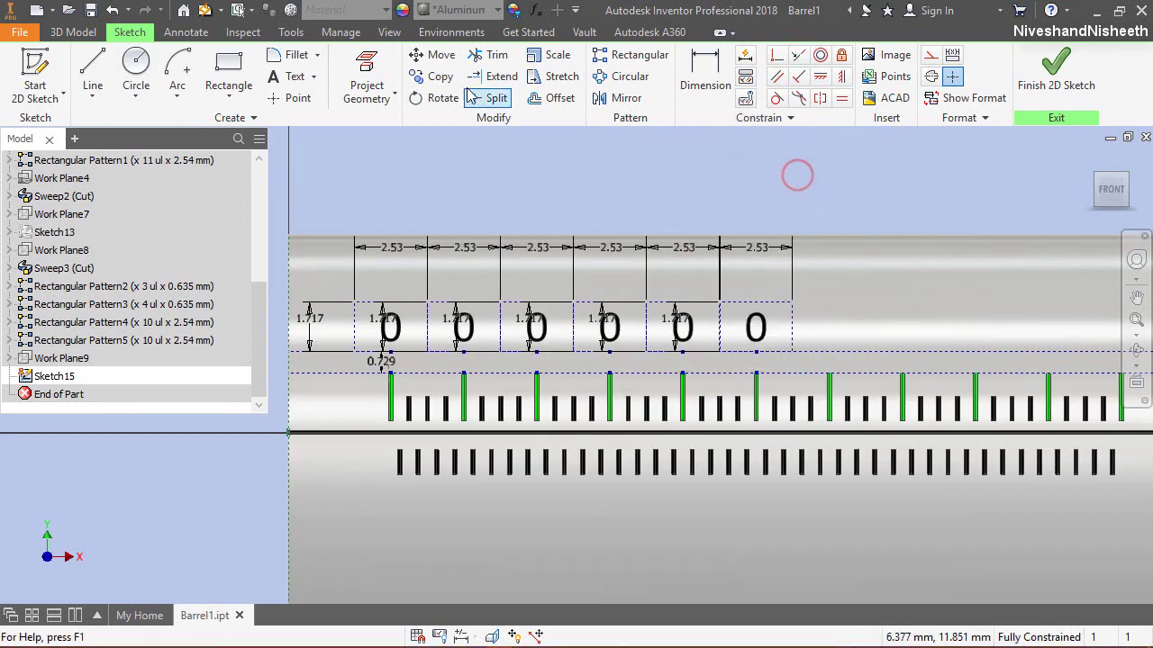
# Step: Copy the sixth "0" text from its box's lower-right corner to a spot further right on the upper construction line
pyautogui.click(439, 72)
pyautogui.click(756, 330)
pyautogui.rightClick(860, 311)
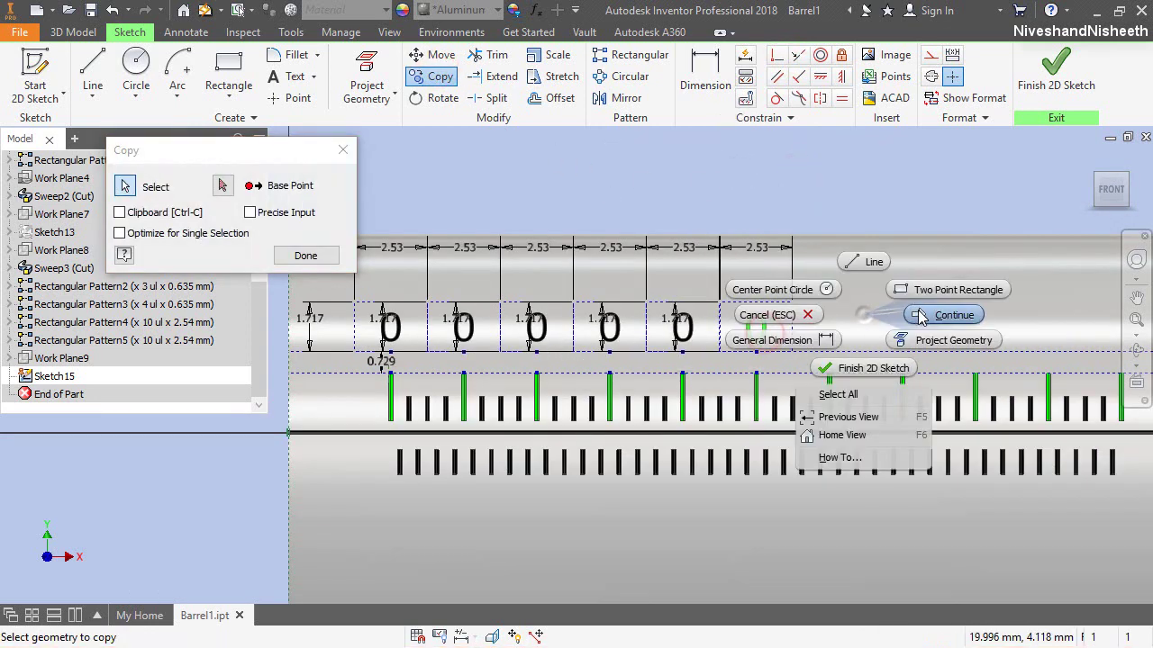
pyautogui.click(920, 312)
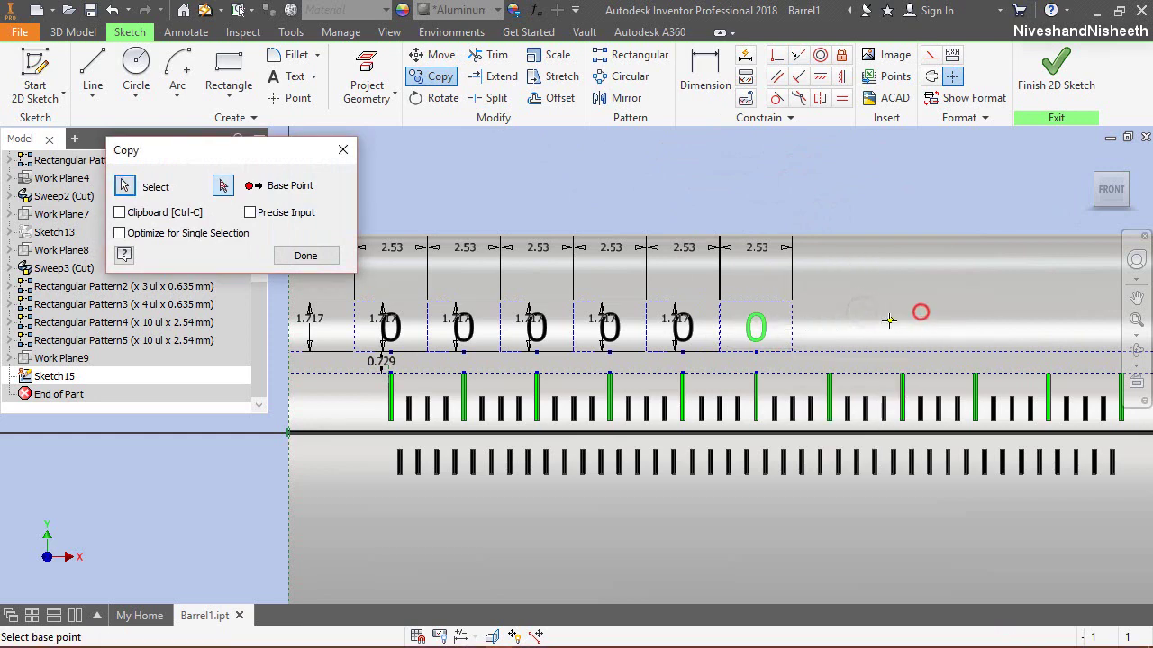
pyautogui.click(792, 351)
pyautogui.rightClick(933, 268)
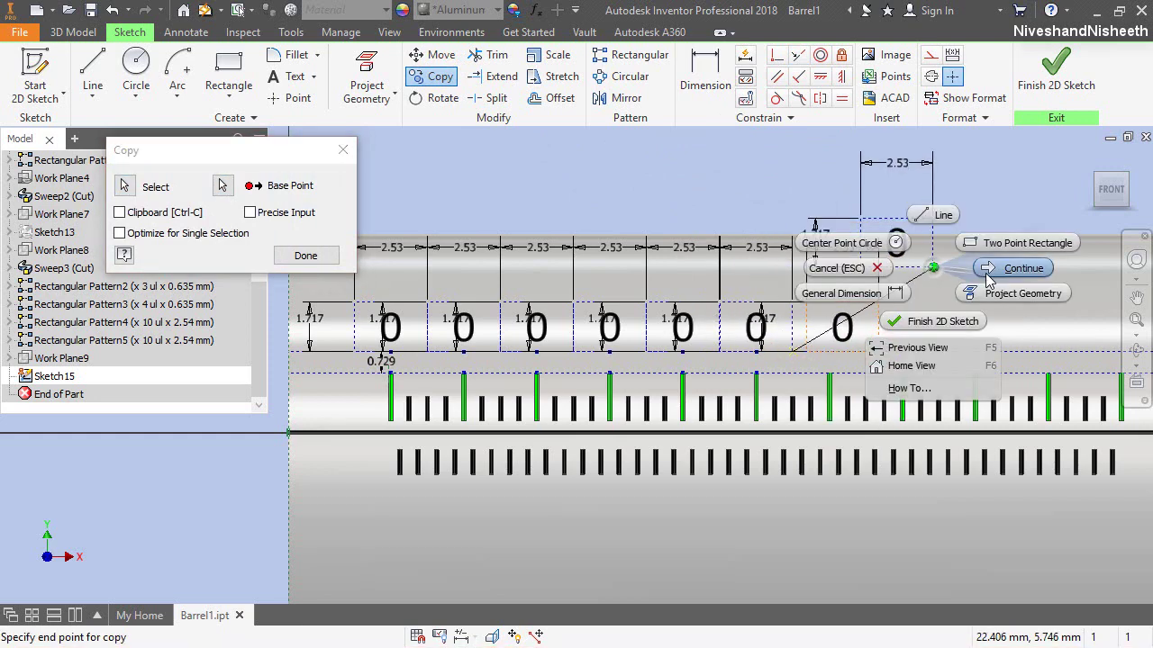
pyautogui.click(860, 267)
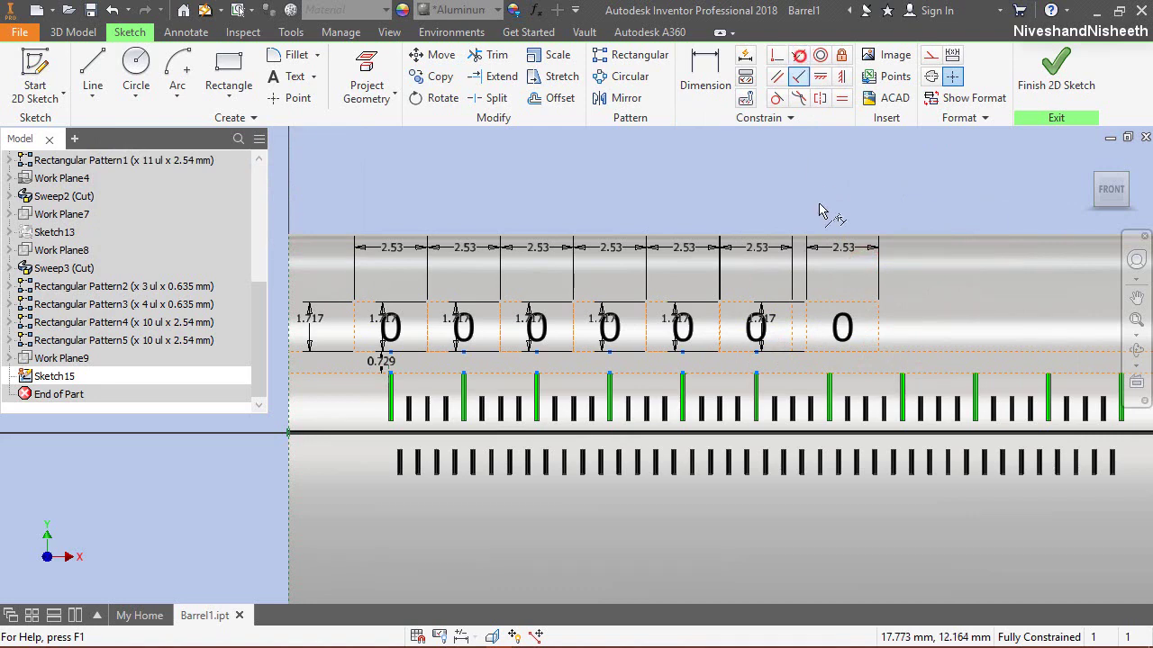
# Step: Make the seventh text box's top edge collinear with the sixth's and align its bottom midpoint vertically with the seventh long graduation's top center
pyautogui.click(798, 55)
pyautogui.click(838, 308)
pyautogui.click(778, 301)
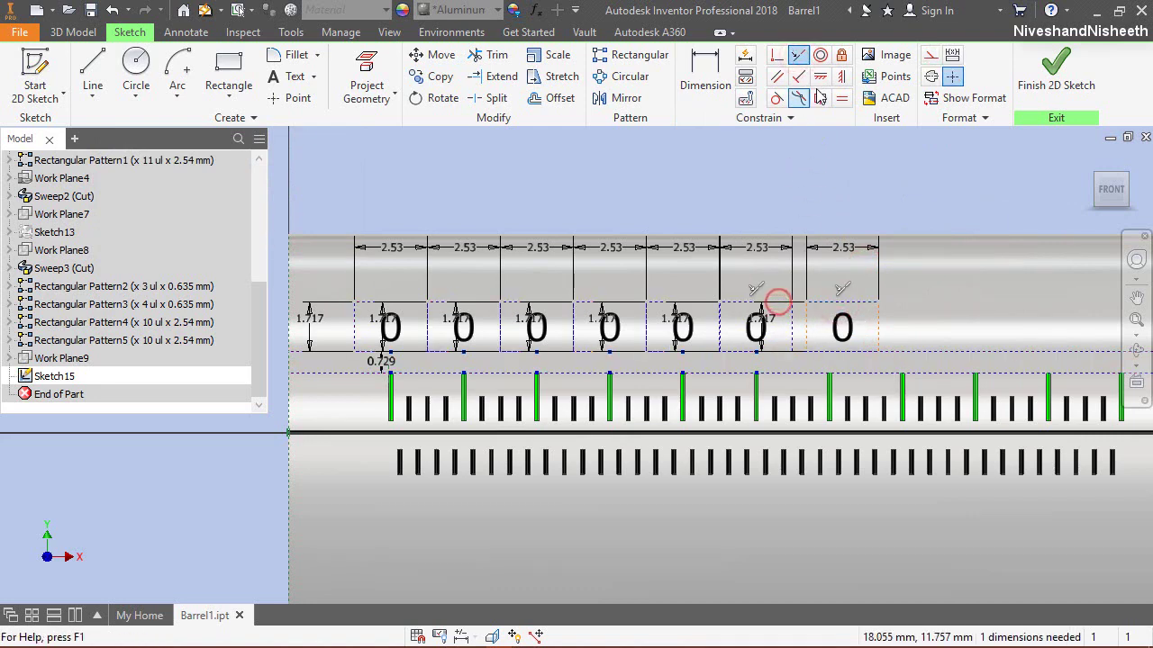
pyautogui.click(840, 78)
pyautogui.scroll(3, 854, 358)
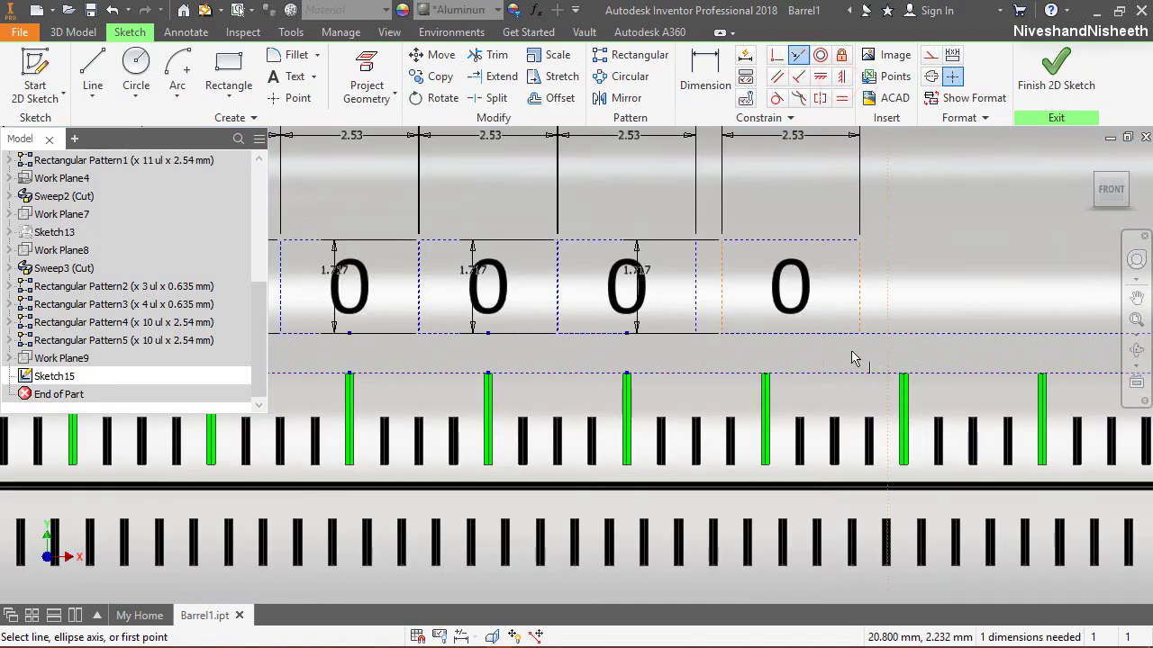
pyautogui.click(792, 335)
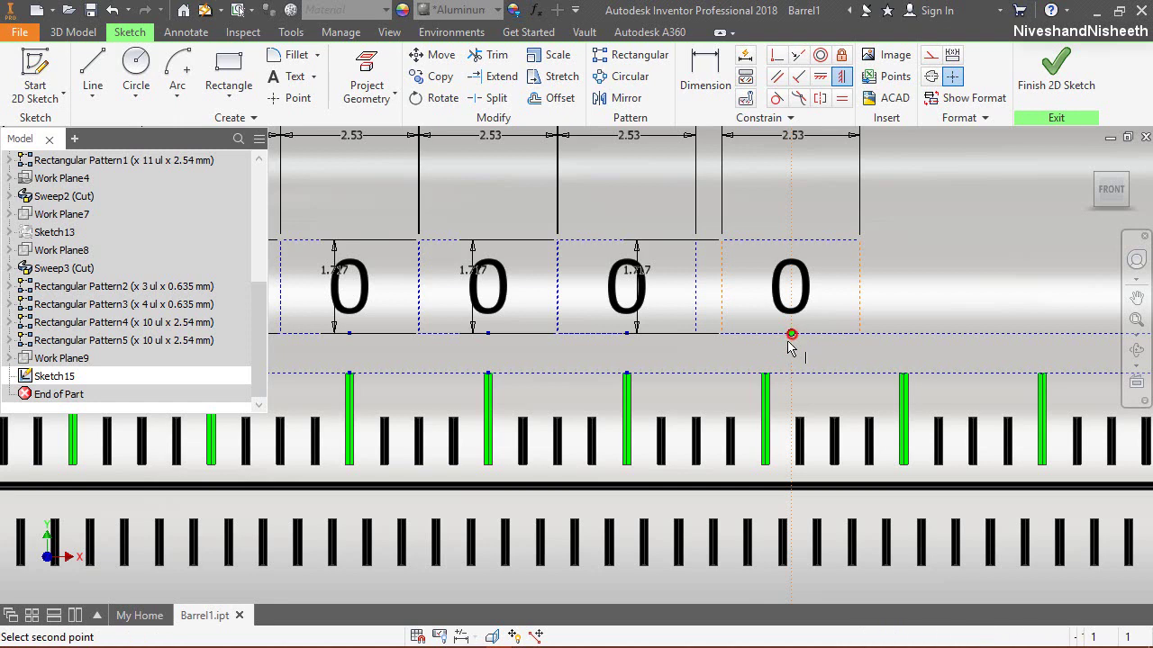
pyautogui.click(765, 382)
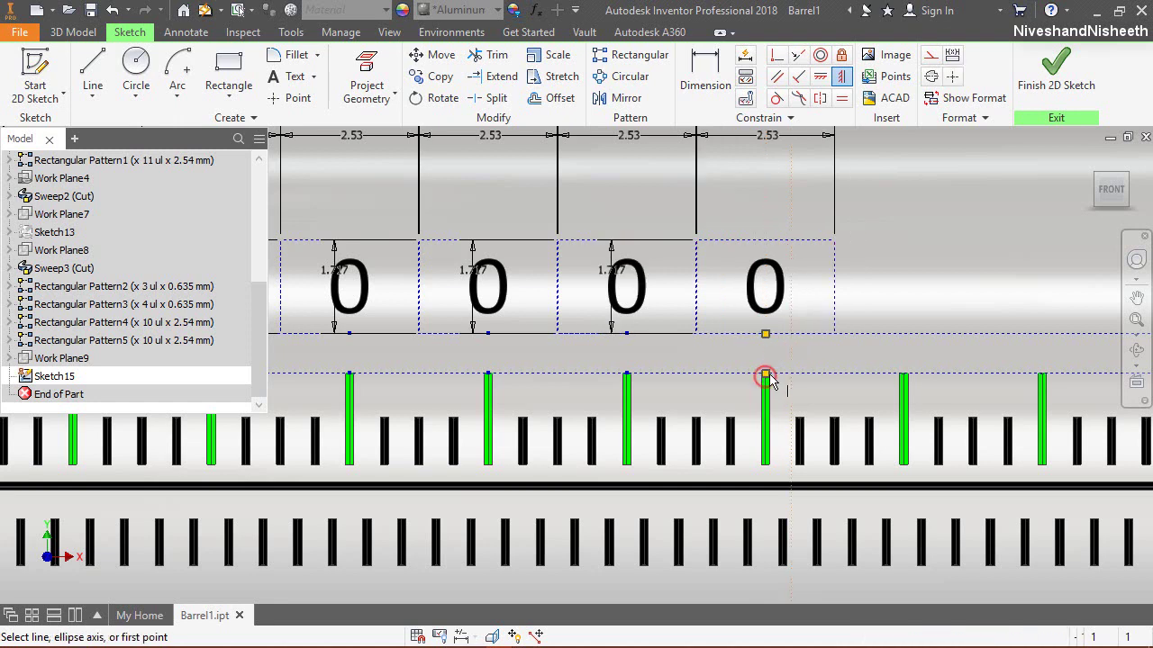
pyautogui.rightClick(736, 207)
pyautogui.click(756, 205)
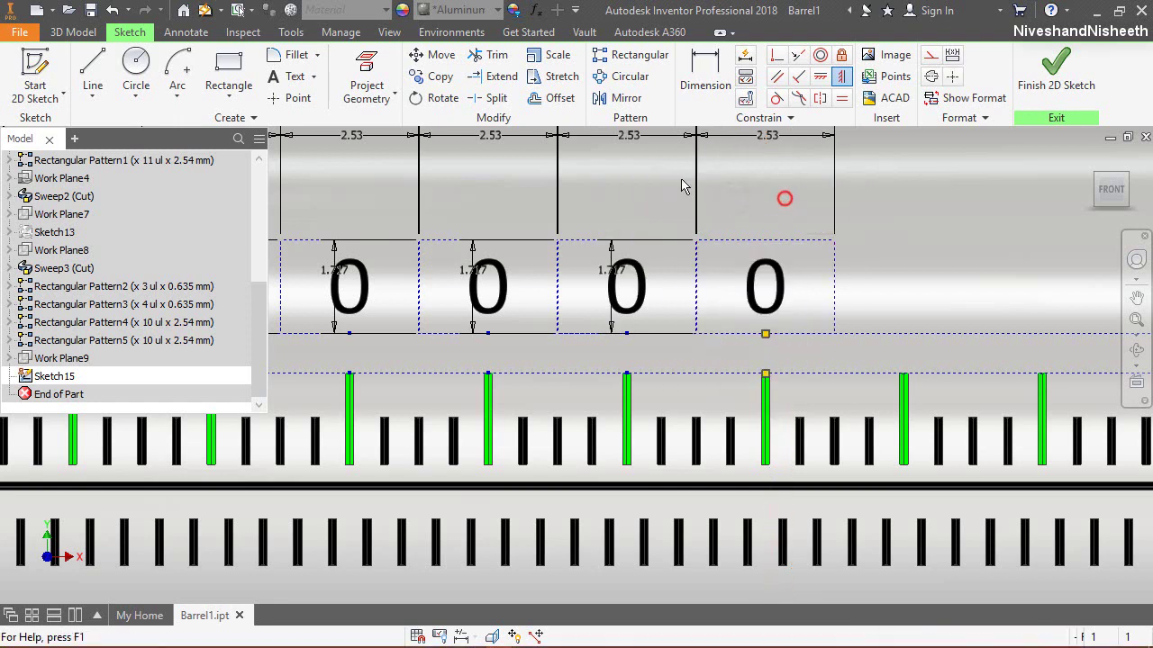
# Step: Copy the seventh "0" text from its box's lower-right corner to a spot further right on the upper construction line
pyautogui.click(440, 76)
pyautogui.click(765, 297)
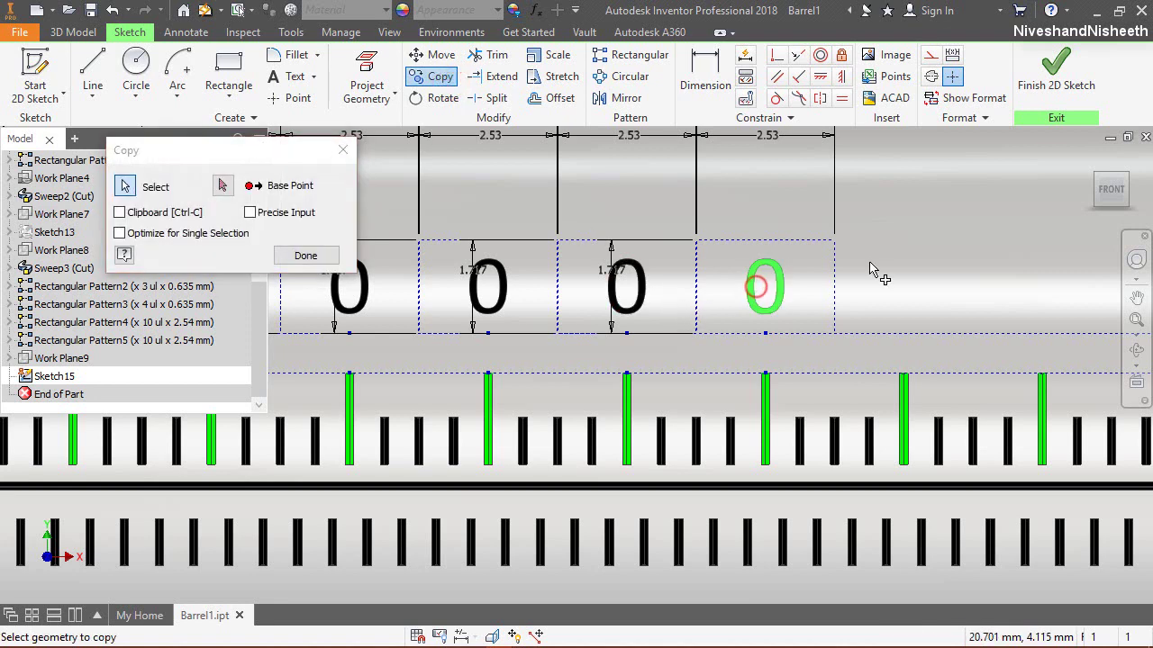
pyautogui.rightClick(871, 191)
pyautogui.click(950, 191)
pyautogui.click(835, 333)
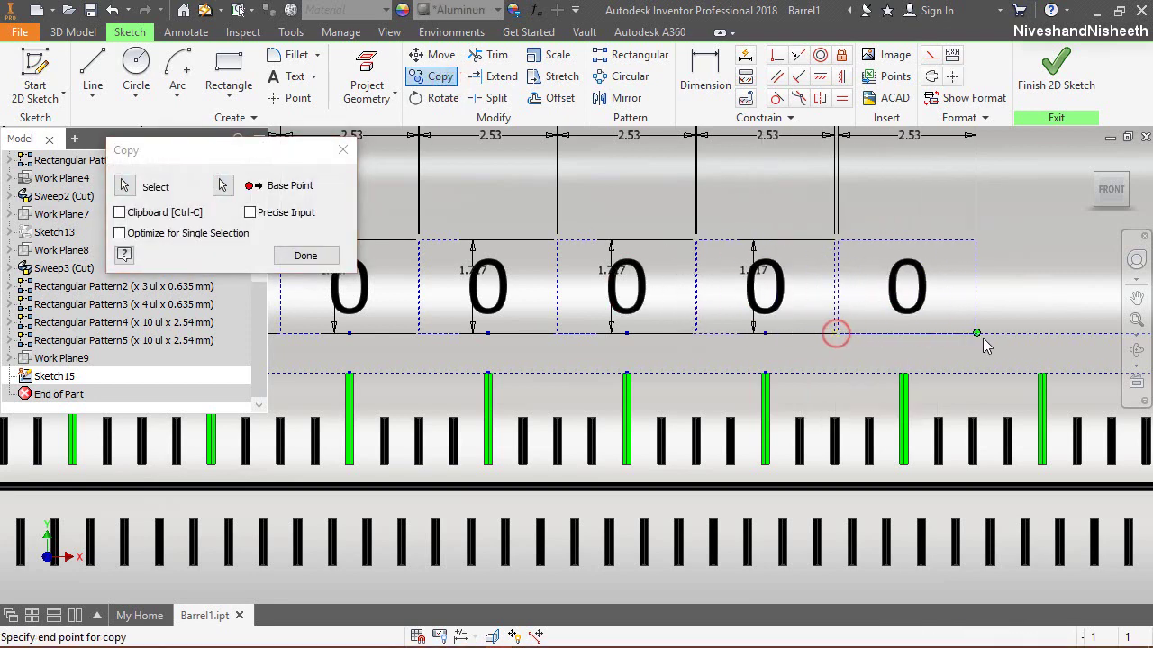
pyautogui.click(993, 336)
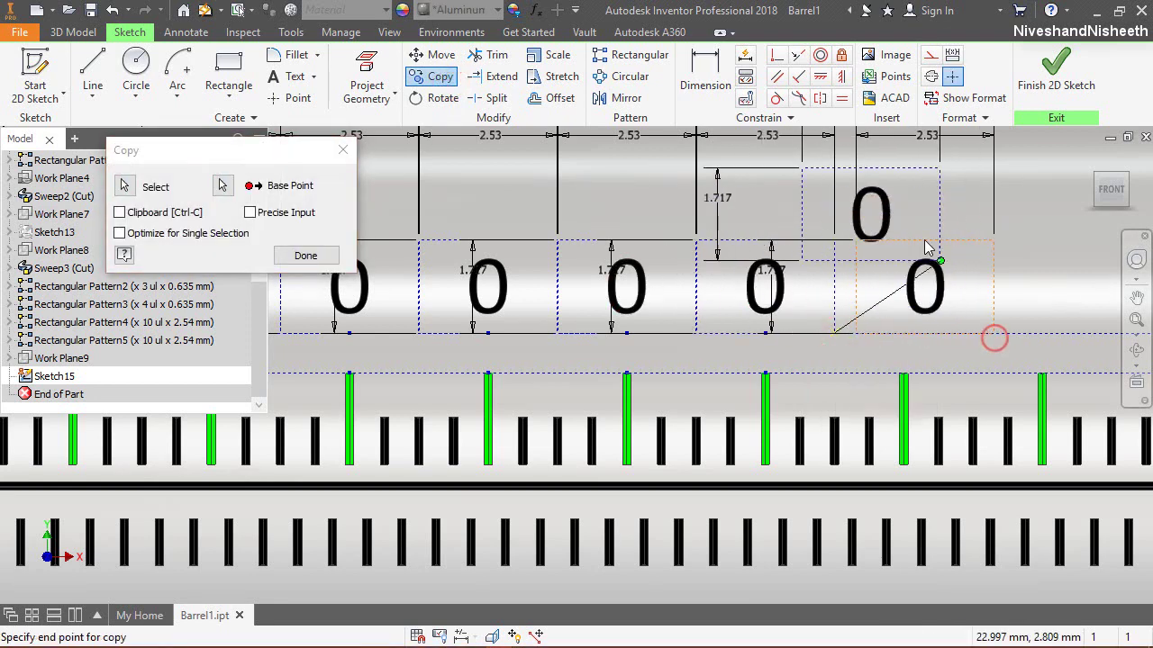
# Step: Make the eighth text box's top edge collinear with the seventh's and align its bottom midpoint vertically with the eighth long graduation's top center
pyautogui.click(798, 54)
pyautogui.click(869, 239)
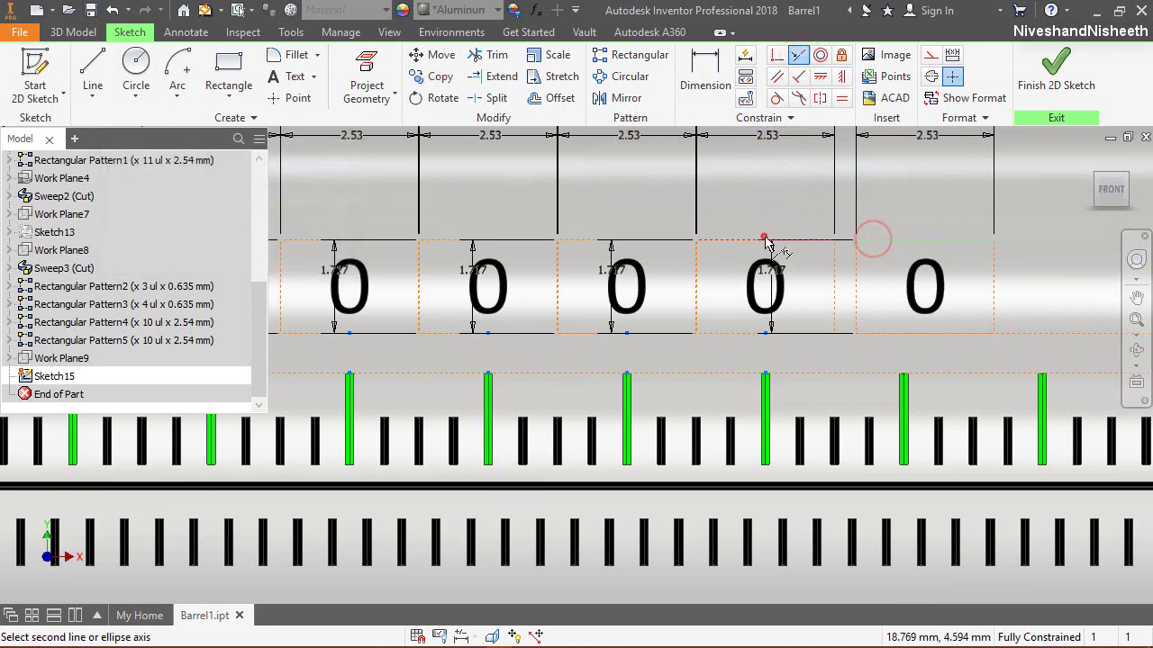
pyautogui.click(765, 239)
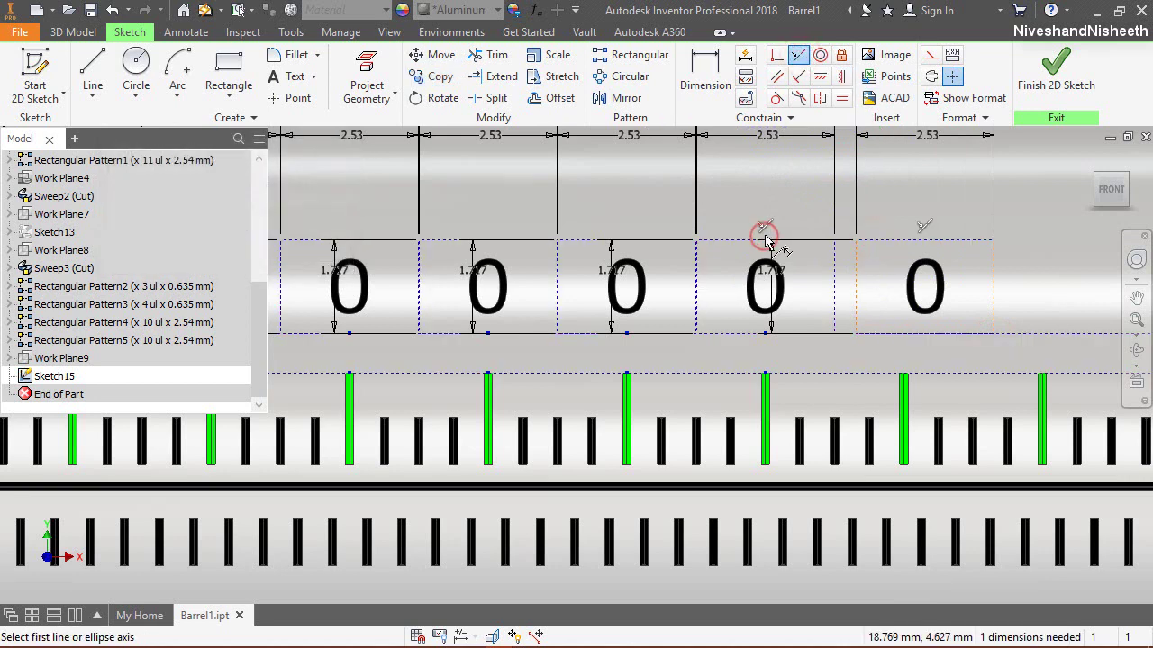
pyautogui.click(841, 76)
pyautogui.click(926, 336)
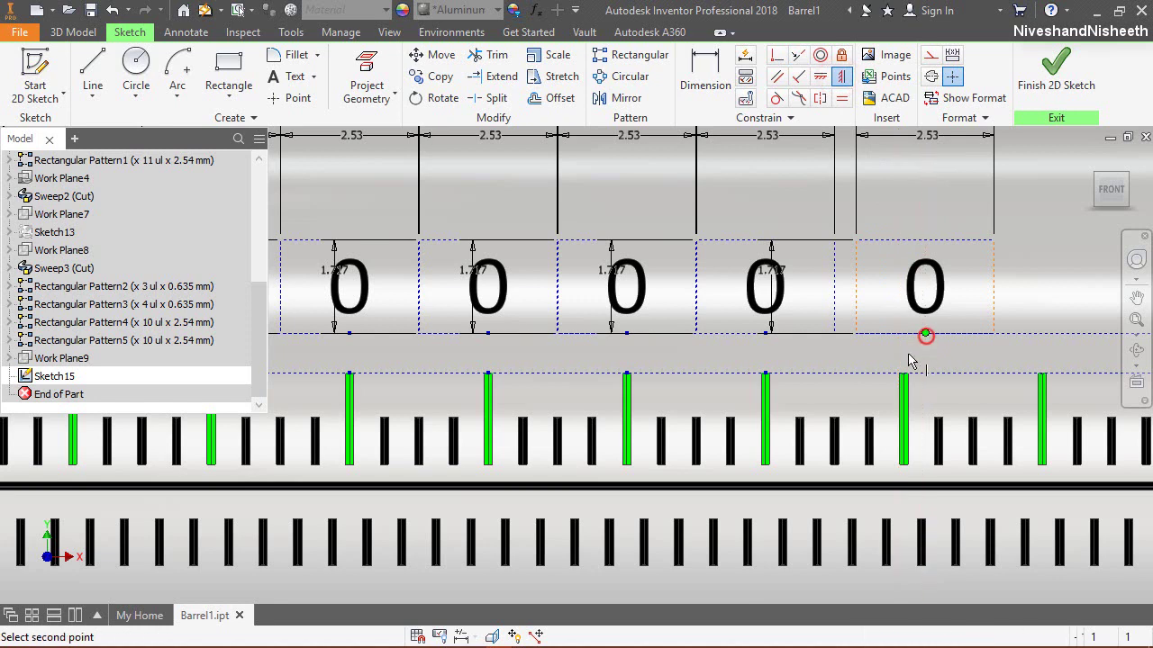
pyautogui.click(904, 374)
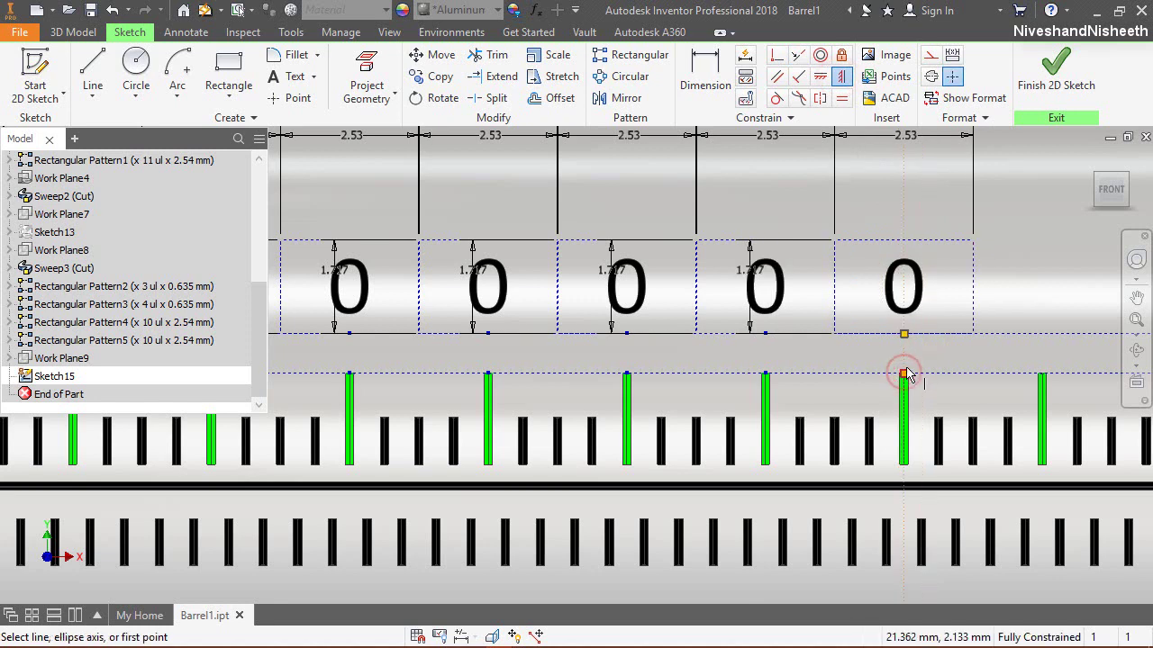
pyautogui.rightClick(907, 192)
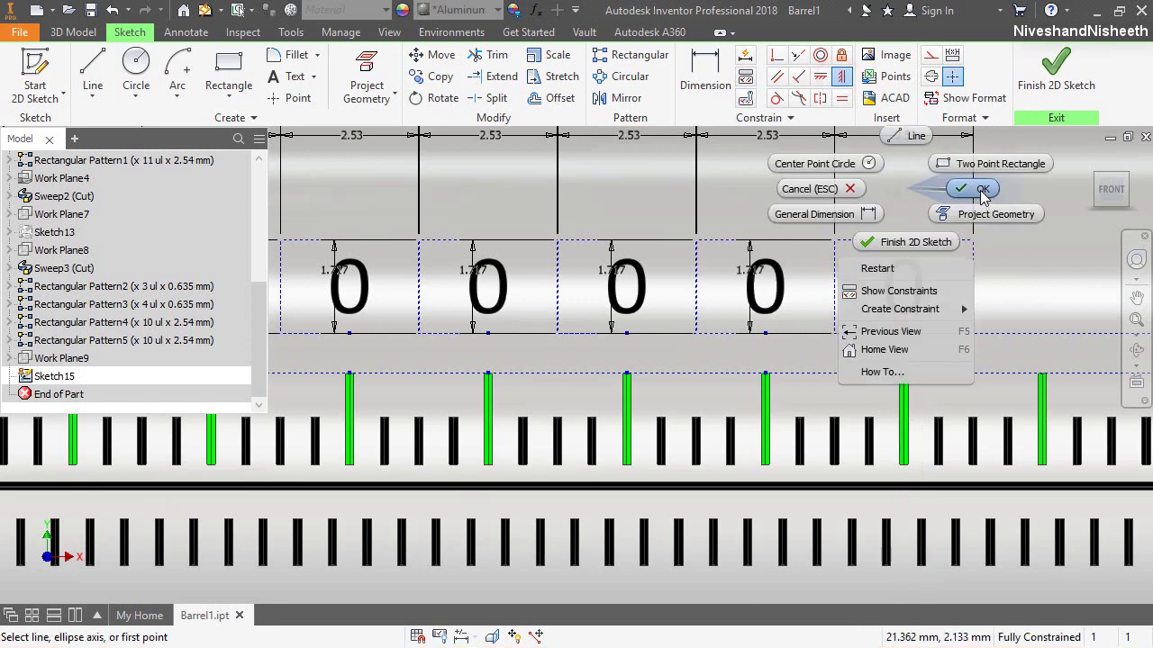
pyautogui.click(982, 191)
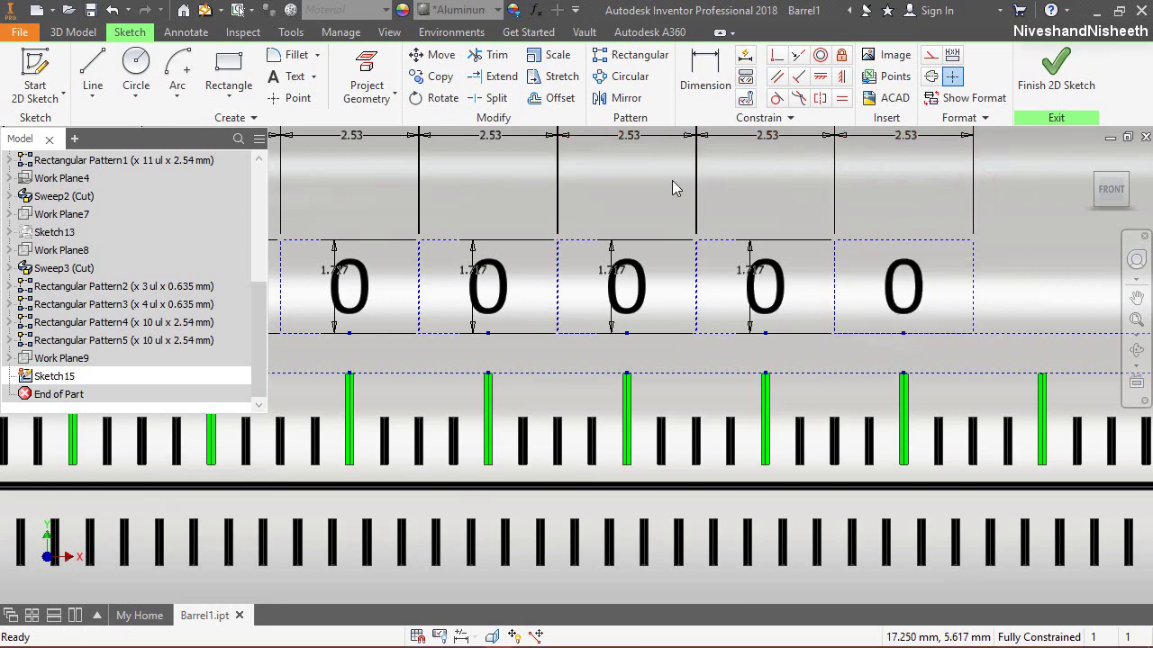
# Step: Copy the eighth "0" text from its box's lower-right corner to a spot further right on the upper construction line
pyautogui.click(436, 76)
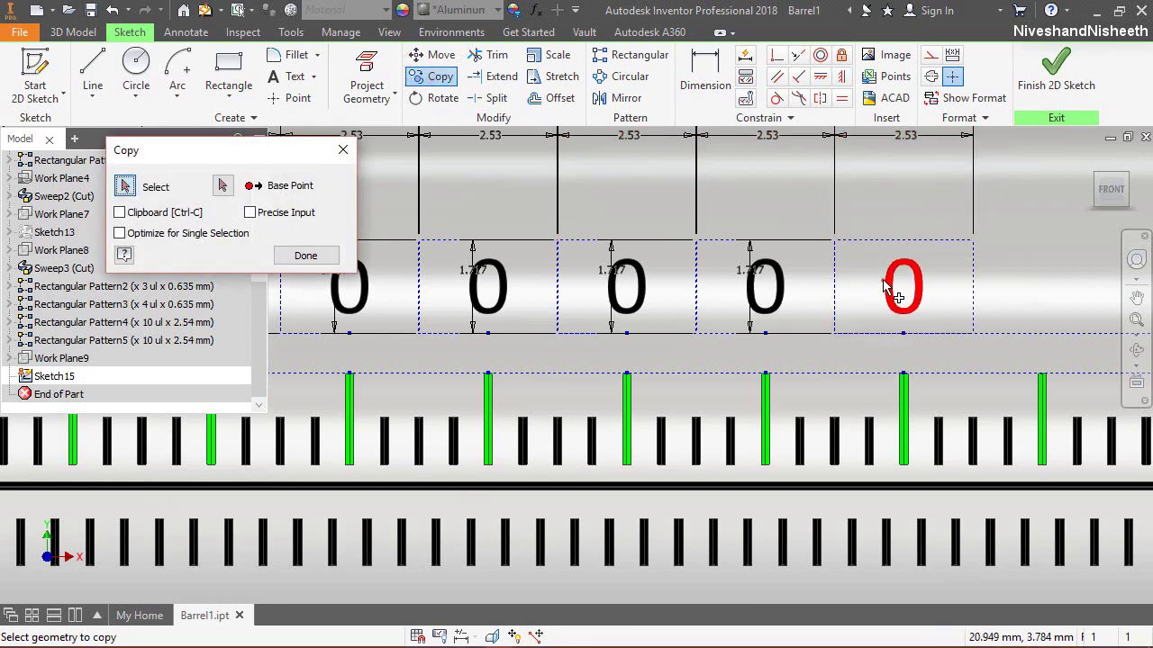
pyautogui.rightClick(885, 286)
pyautogui.click(959, 274)
pyautogui.scroll(3, 846, 369)
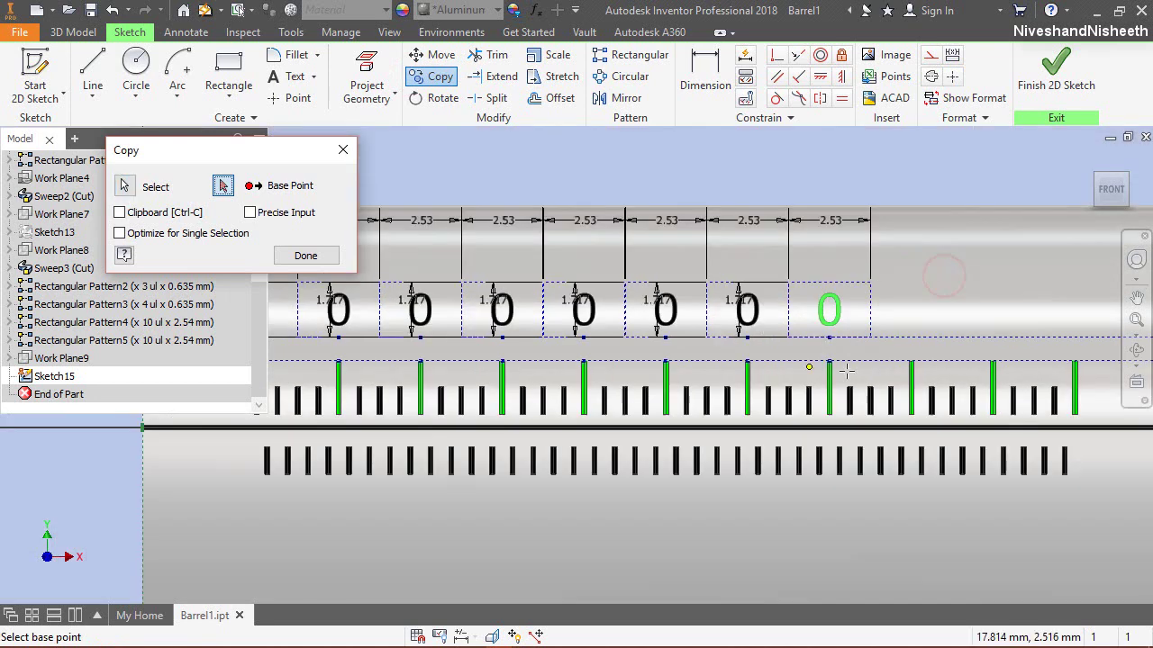
pyautogui.click(870, 338)
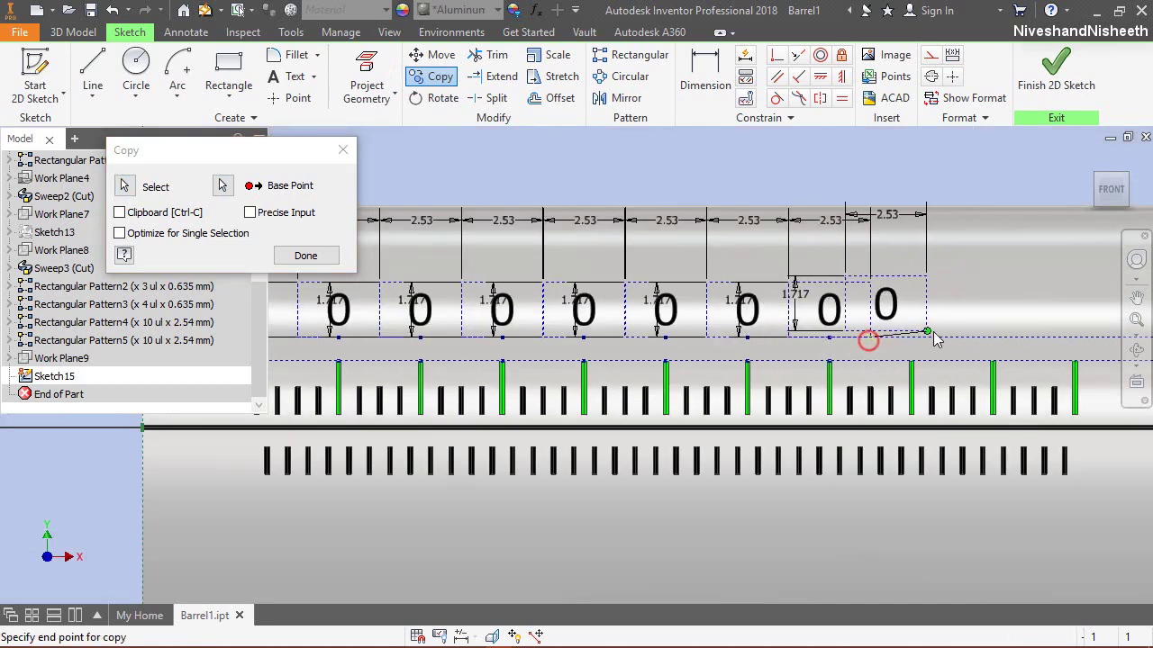
pyautogui.click(968, 344)
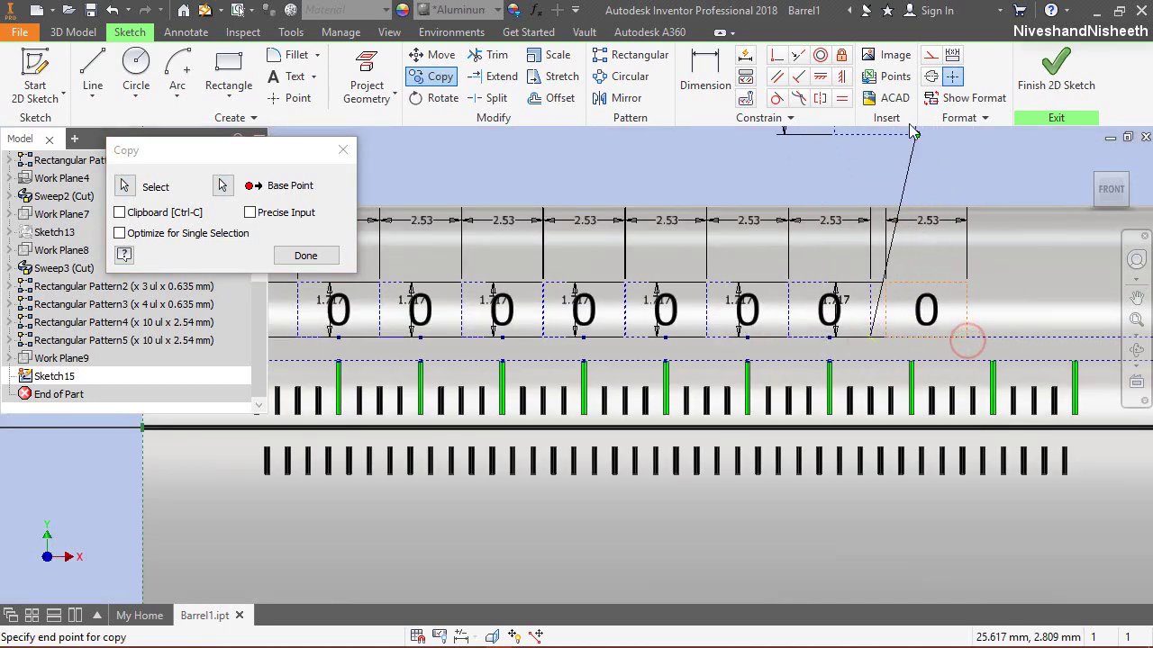
# Step: Align the ninth text box's bottom midpoint vertically with the top center of the ninth long graduation
pyautogui.click(841, 75)
pyautogui.click(920, 288)
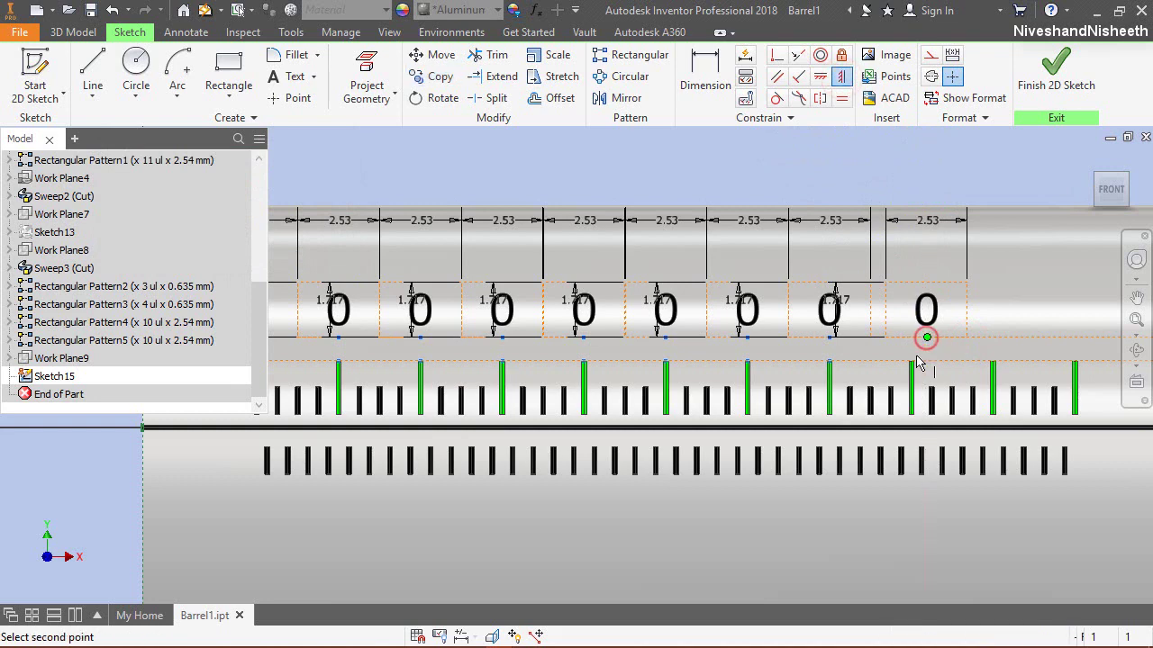
pyautogui.scroll(5, 918, 360)
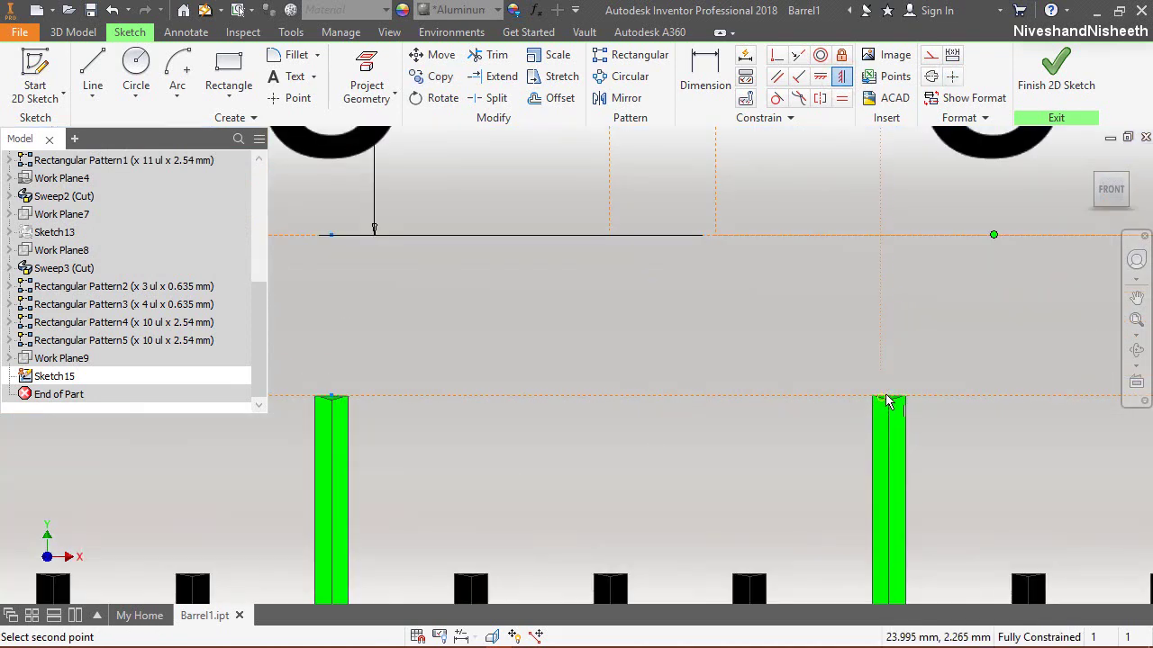
pyautogui.click(886, 396)
pyautogui.scroll(-5, 602, 364)
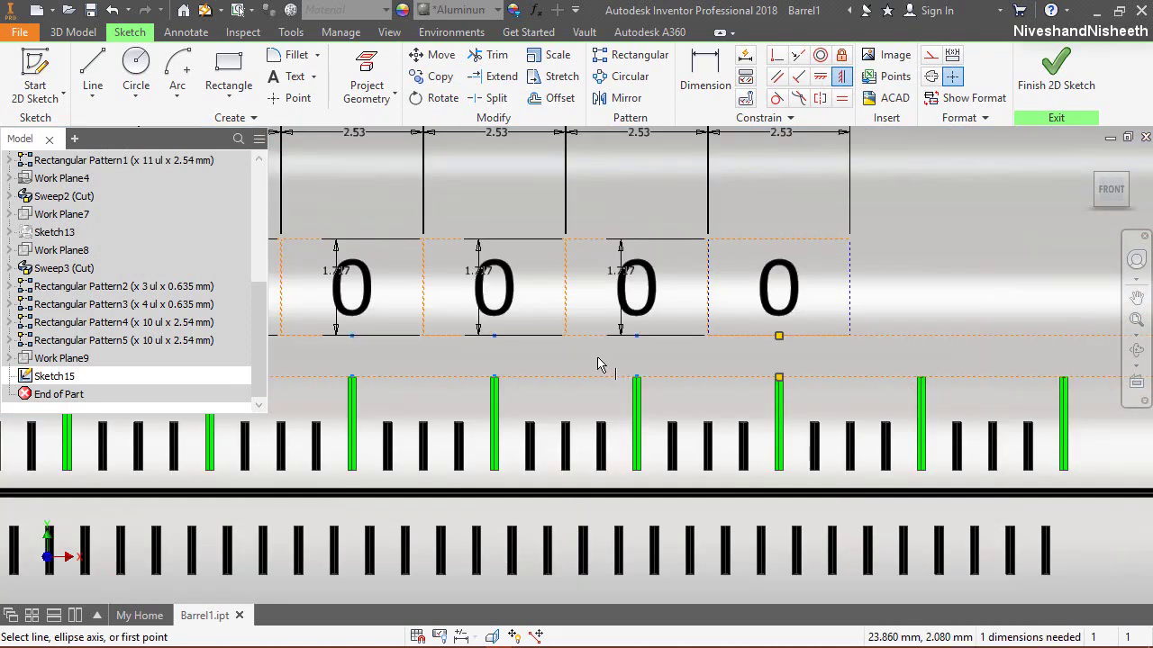
# Step: Make the top edge of the ninth text box collinear with the top edge of the eighth one
pyautogui.click(432, 75)
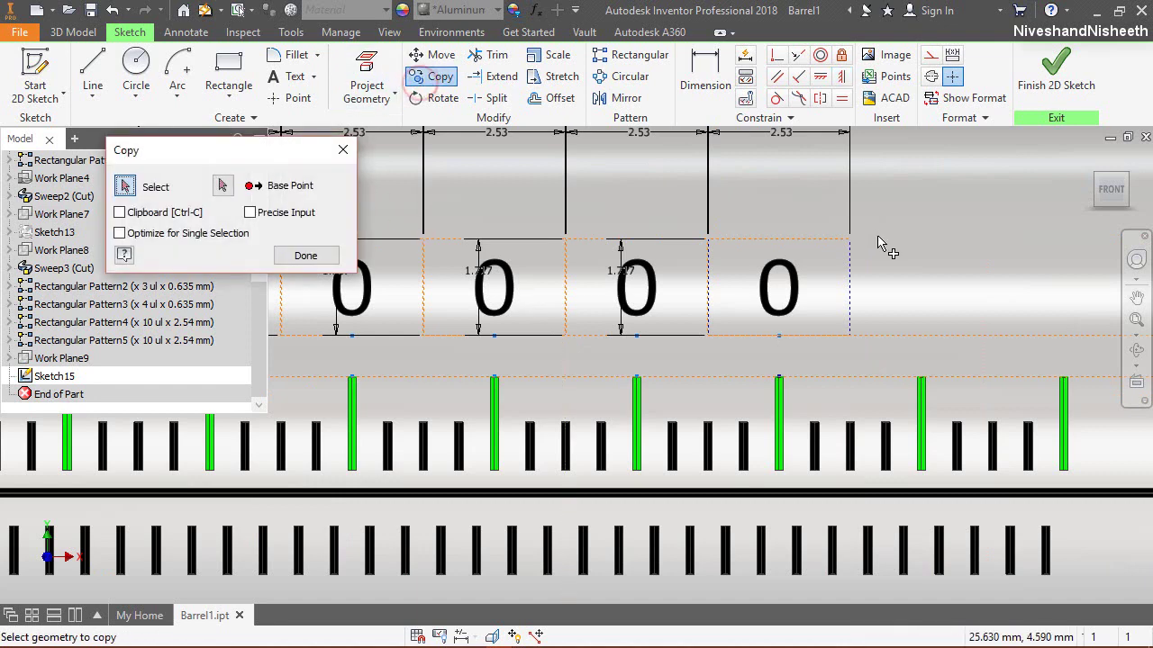
pyautogui.click(342, 149)
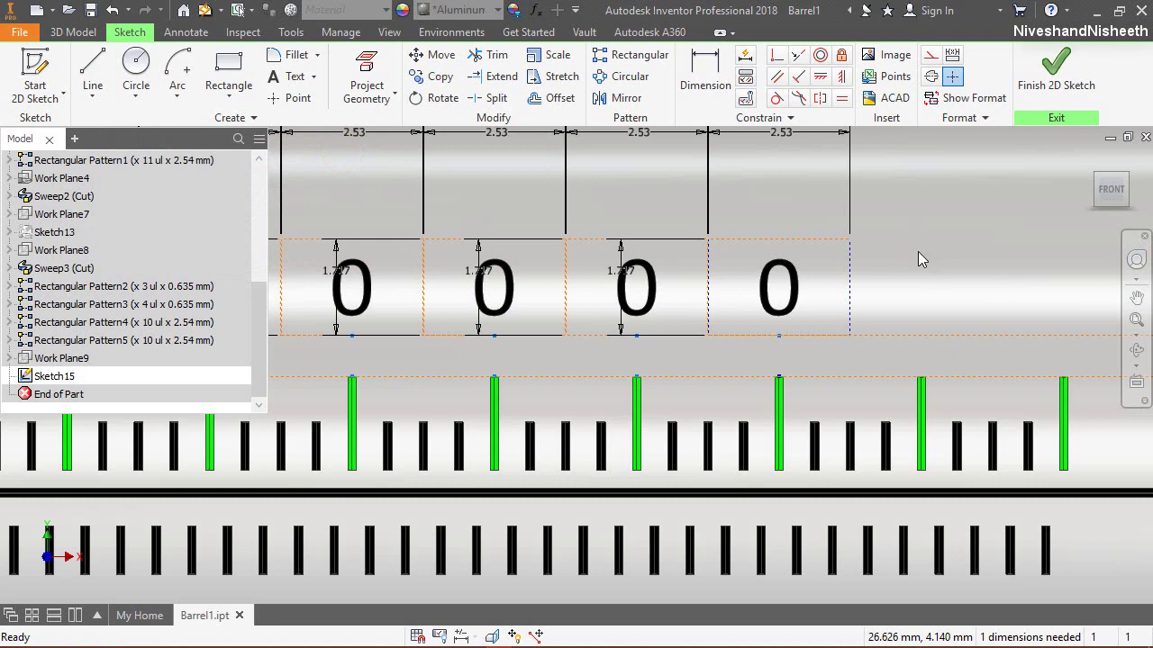
pyautogui.click(798, 55)
pyautogui.click(785, 242)
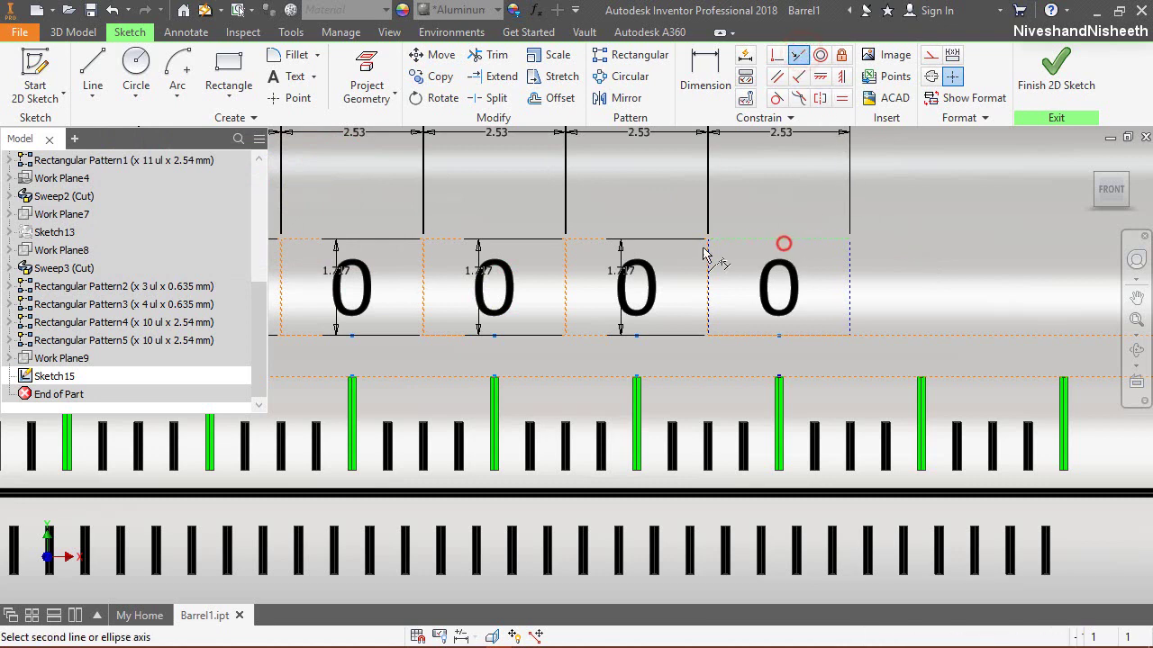
pyautogui.click(659, 242)
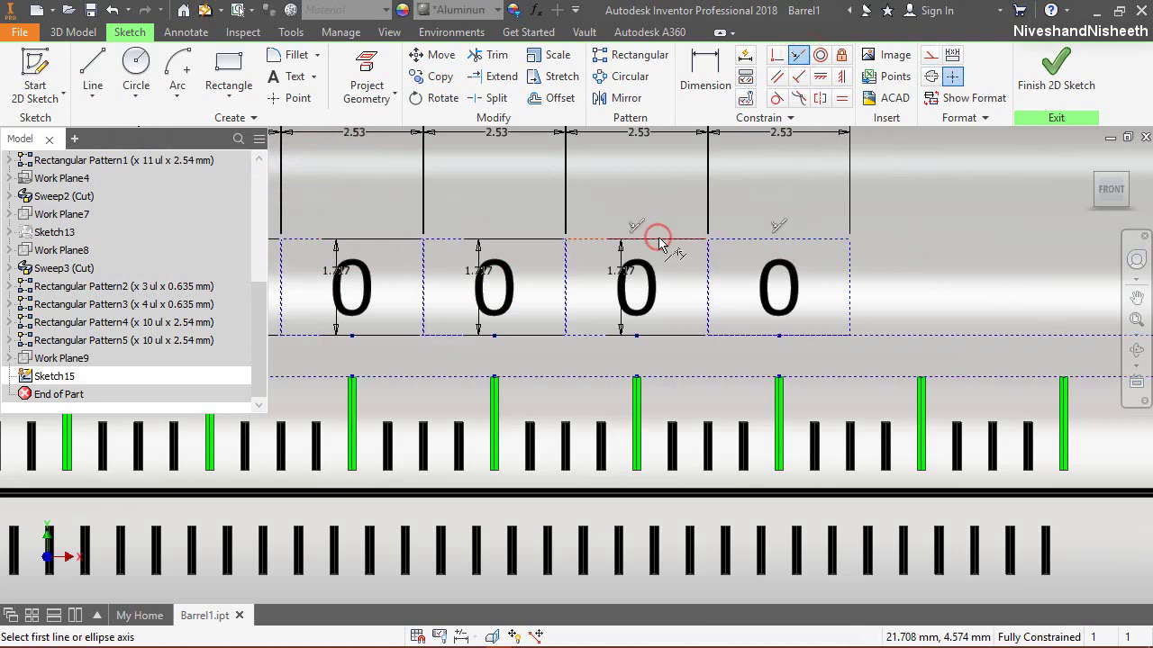
pyautogui.rightClick(968, 248)
pyautogui.click(1029, 250)
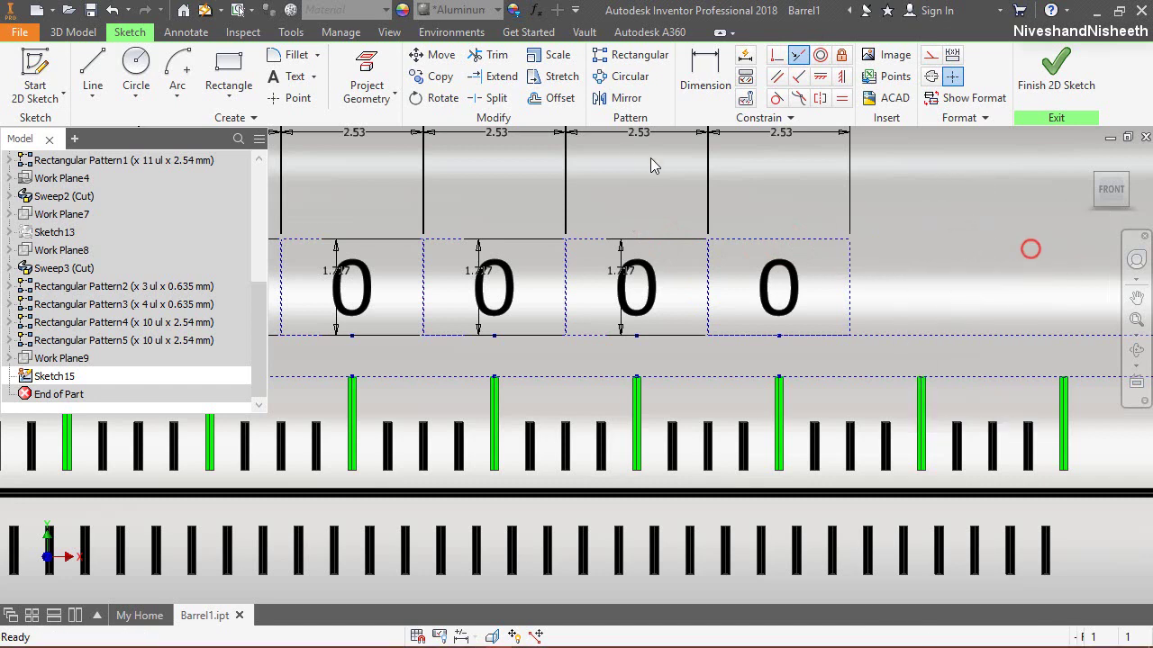
# Step: Copy the ninth "0" text from its box's lower-right corner to a spot further right, just above the upper construction line
pyautogui.click(433, 76)
pyautogui.click(763, 293)
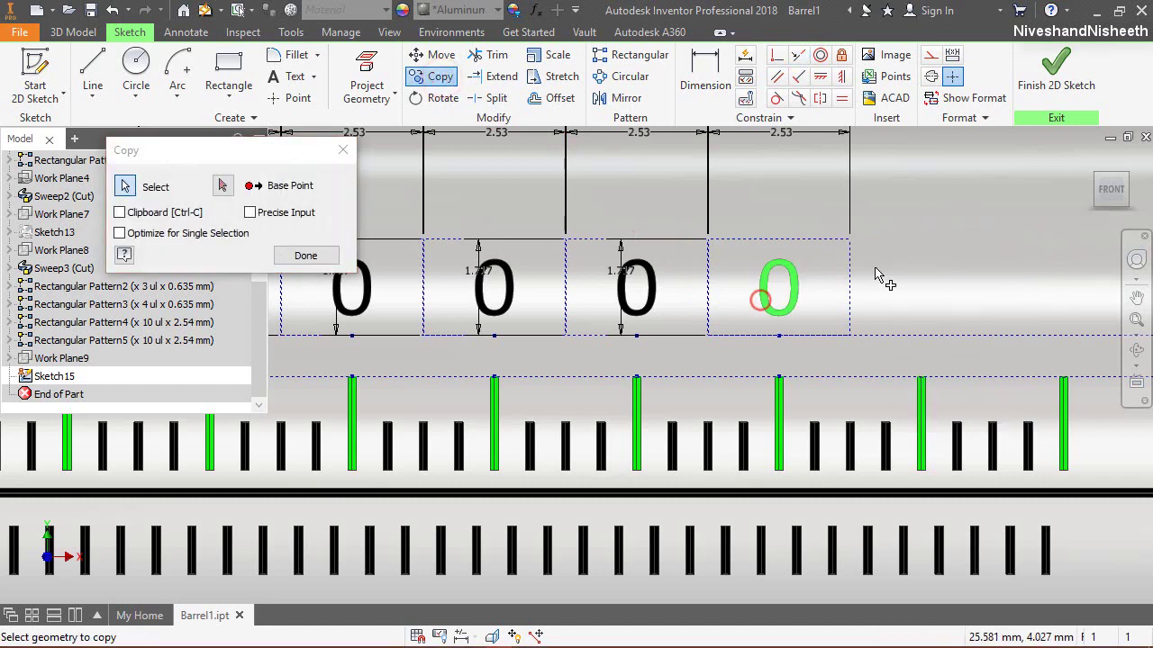
pyautogui.rightClick(887, 270)
pyautogui.click(946, 265)
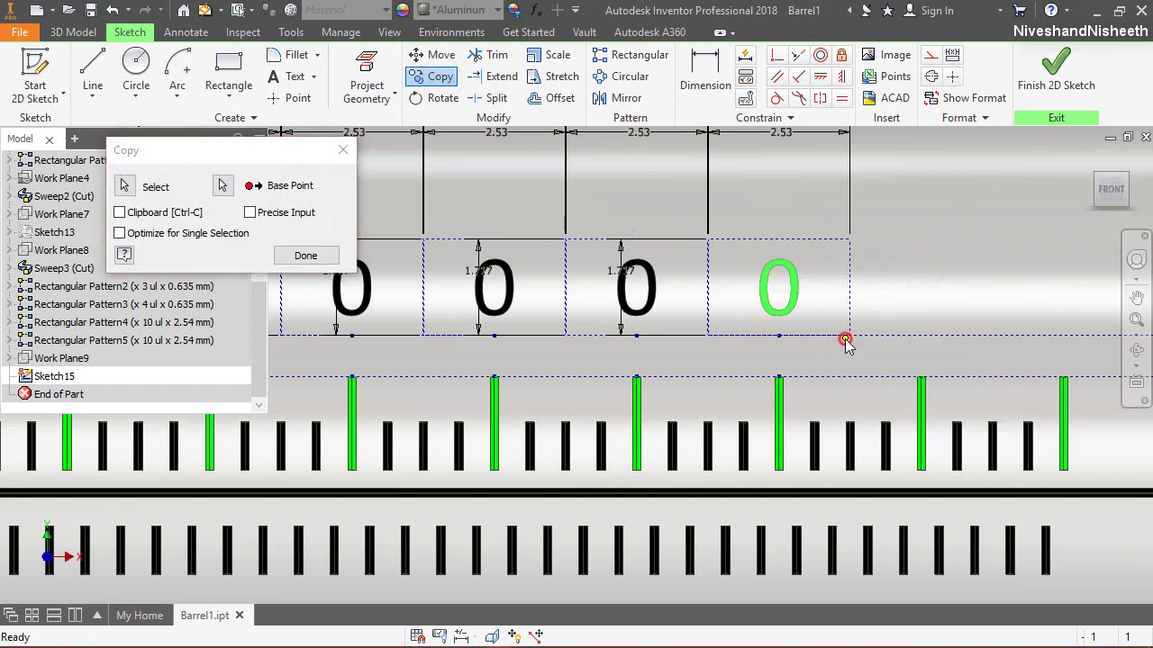
pyautogui.click(847, 336)
pyautogui.click(1039, 322)
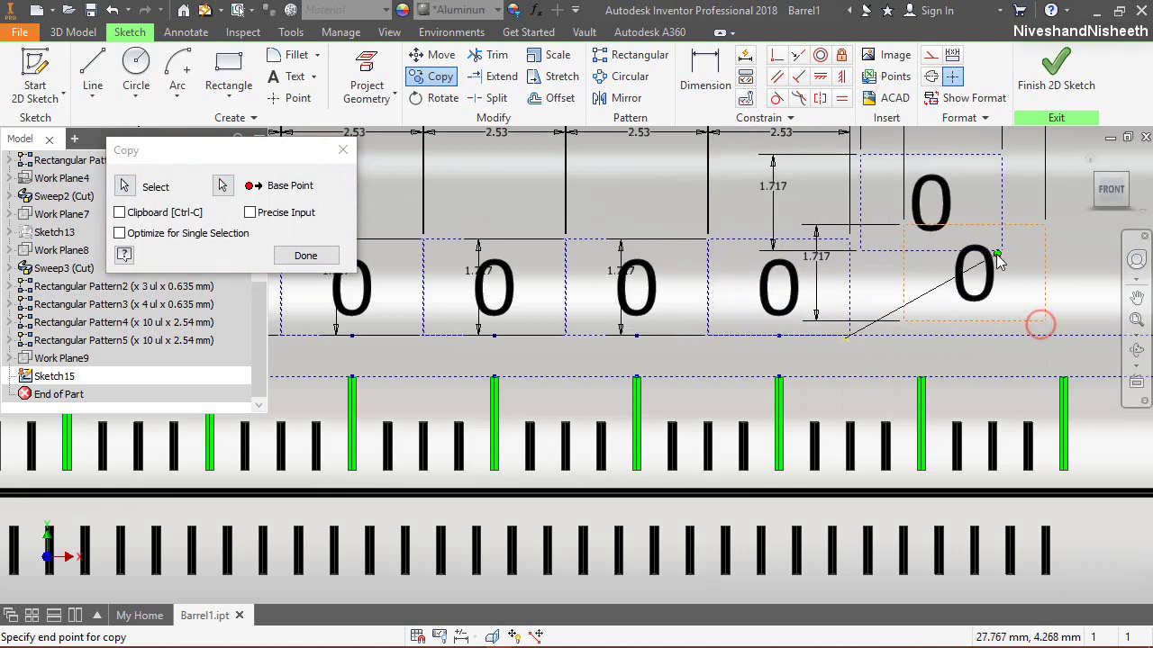
pyautogui.rightClick(989, 185)
pyautogui.click(901, 180)
# Step: Align the tenth text box's bottom midpoint vertically with the top center of the tenth long graduation
pyautogui.press('i')
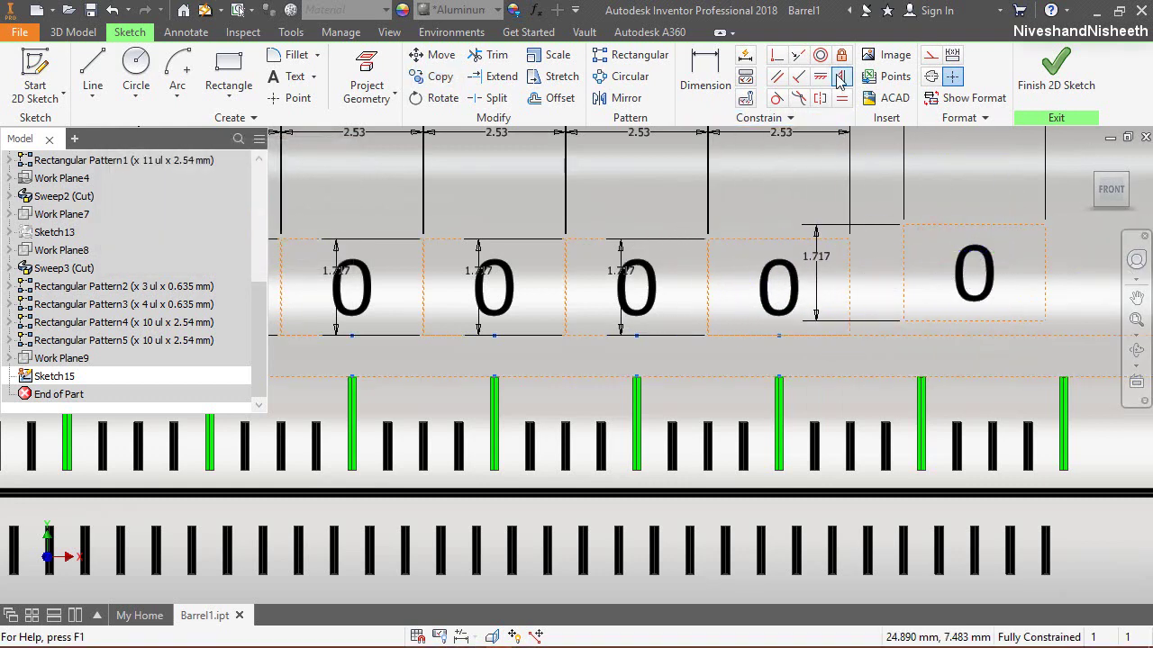
pyautogui.click(977, 325)
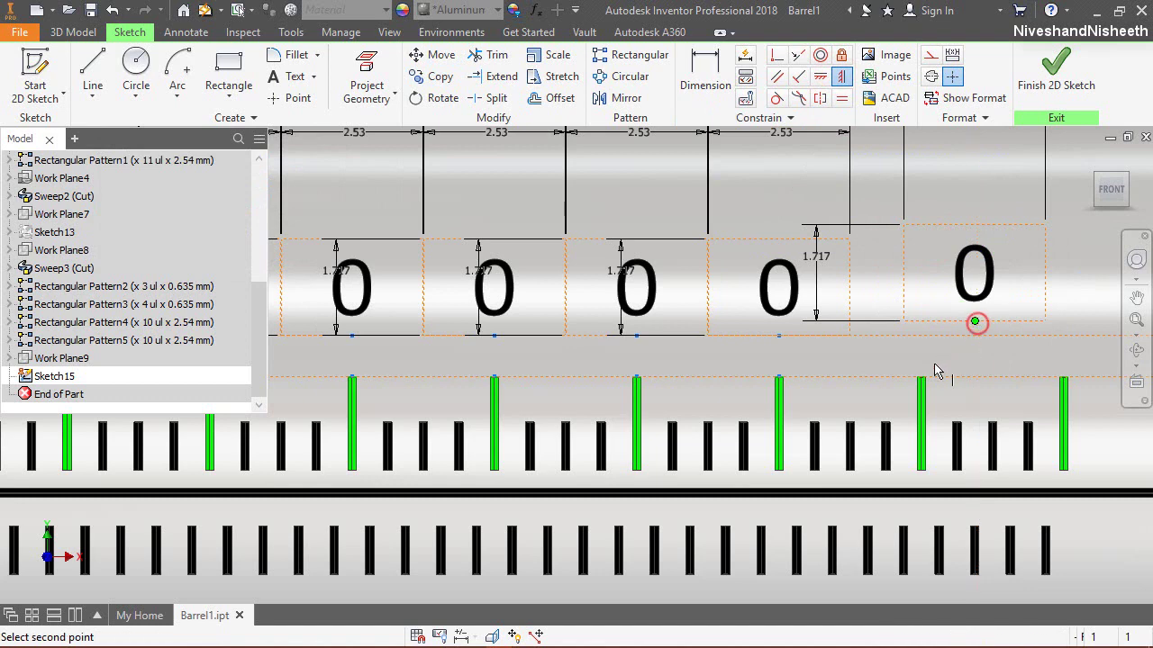
pyautogui.click(920, 377)
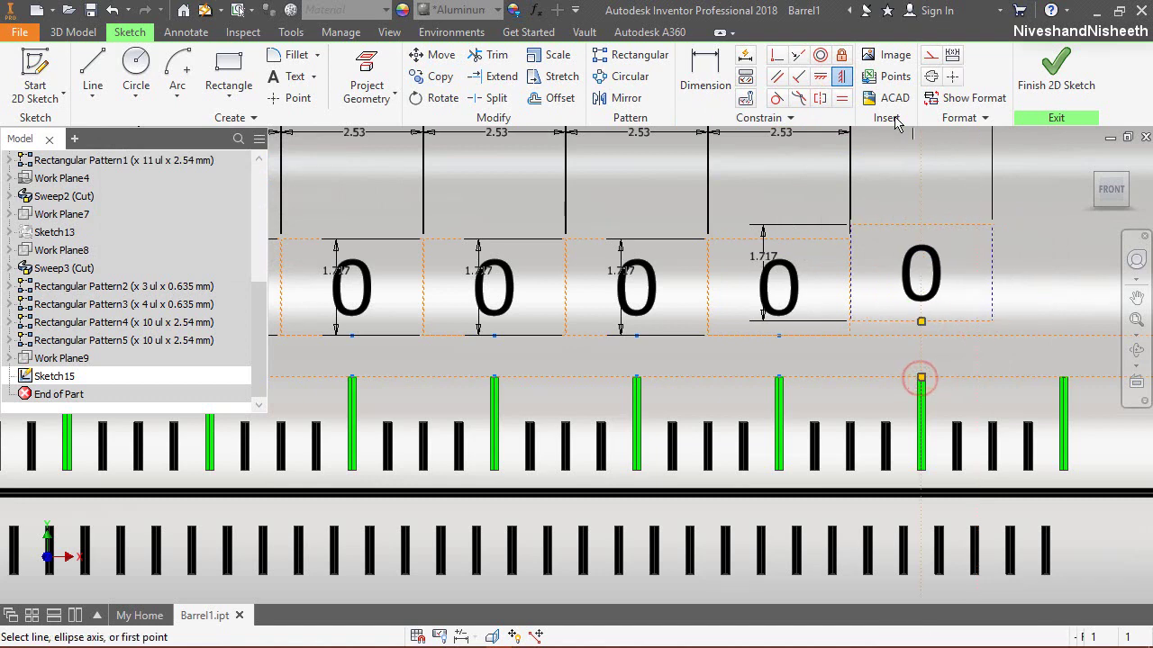
# Step: Make the bottom edge of the tenth text box collinear with the upper construction line
pyautogui.click(798, 56)
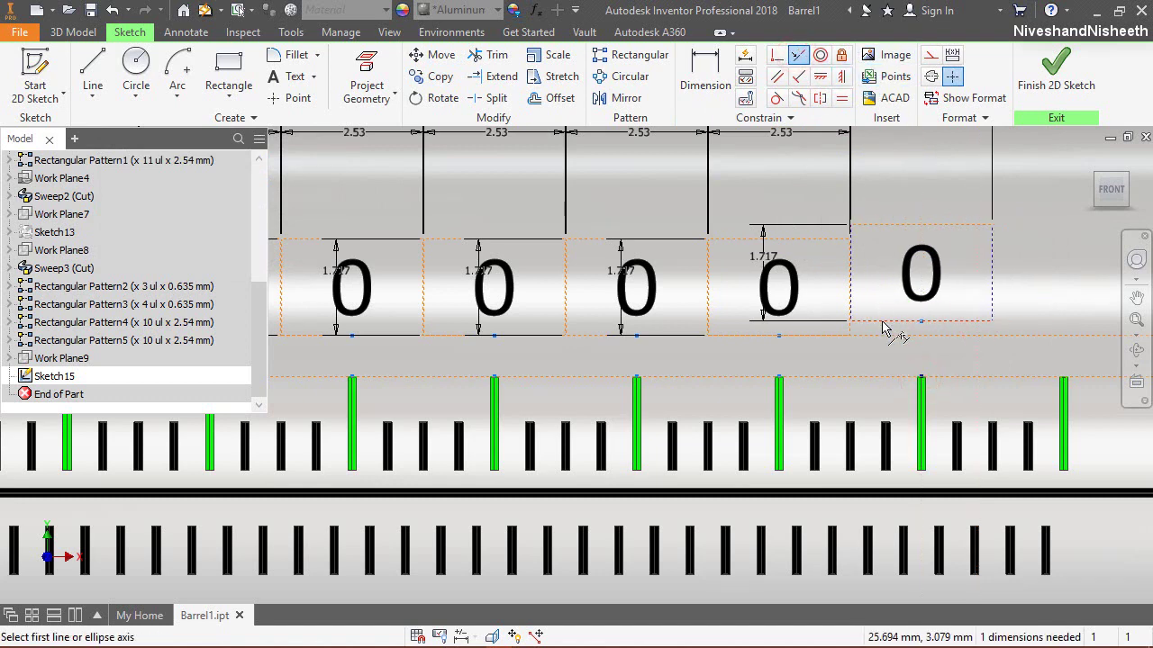
pyautogui.click(882, 332)
pyautogui.click(881, 322)
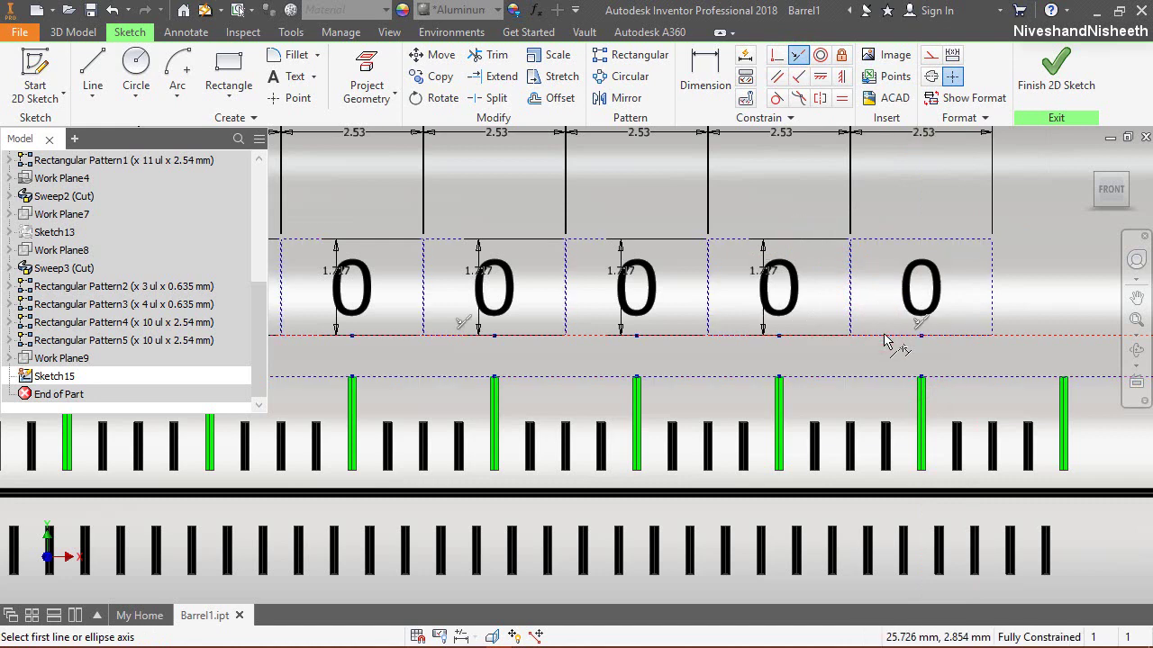
pyautogui.rightClick(910, 226)
pyautogui.click(961, 228)
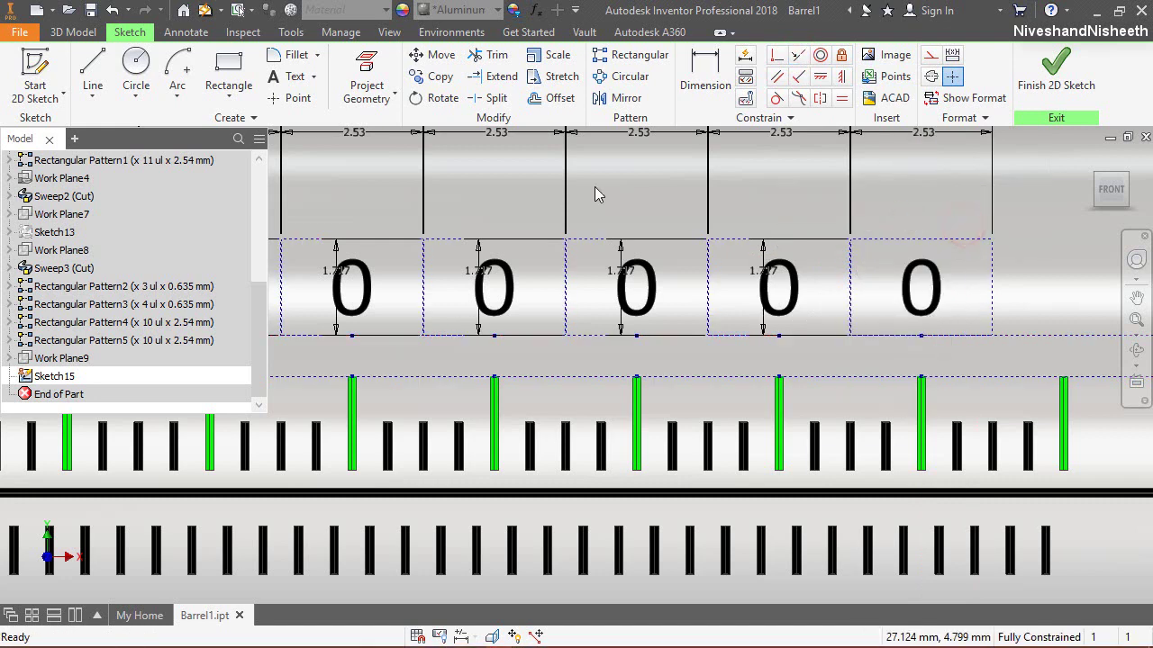
# Step: Copy the tenth "0" text from its box's bottom midpoint to a spot further right on the upper construction line
pyautogui.click(434, 76)
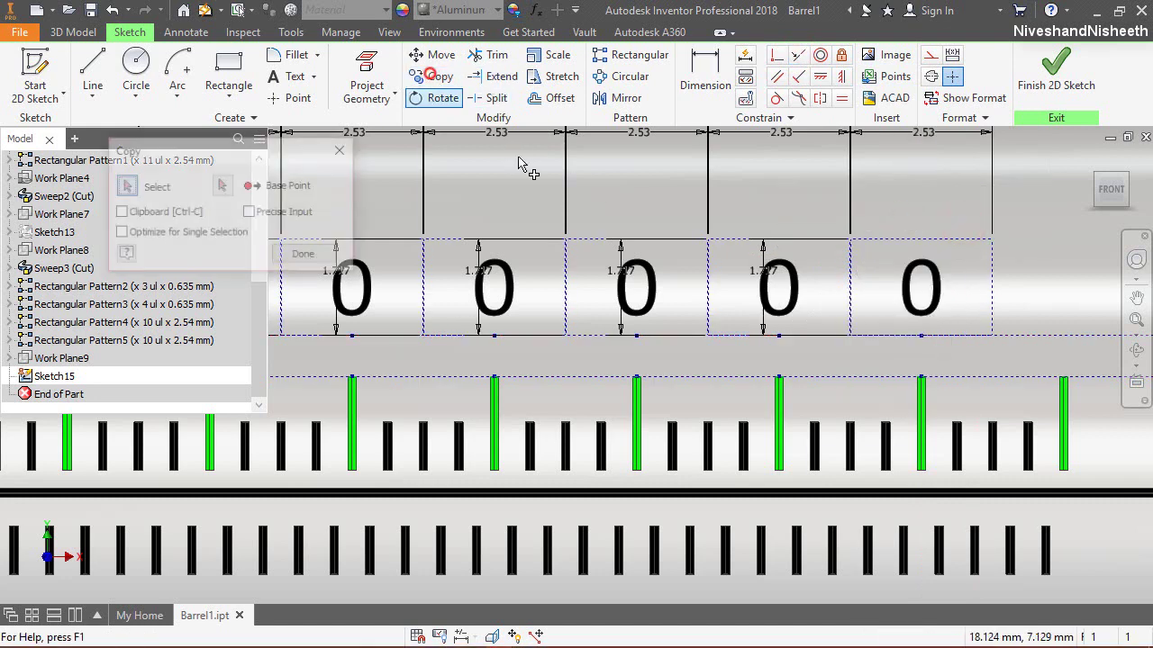
pyautogui.click(911, 300)
pyautogui.rightClick(874, 273)
pyautogui.click(959, 272)
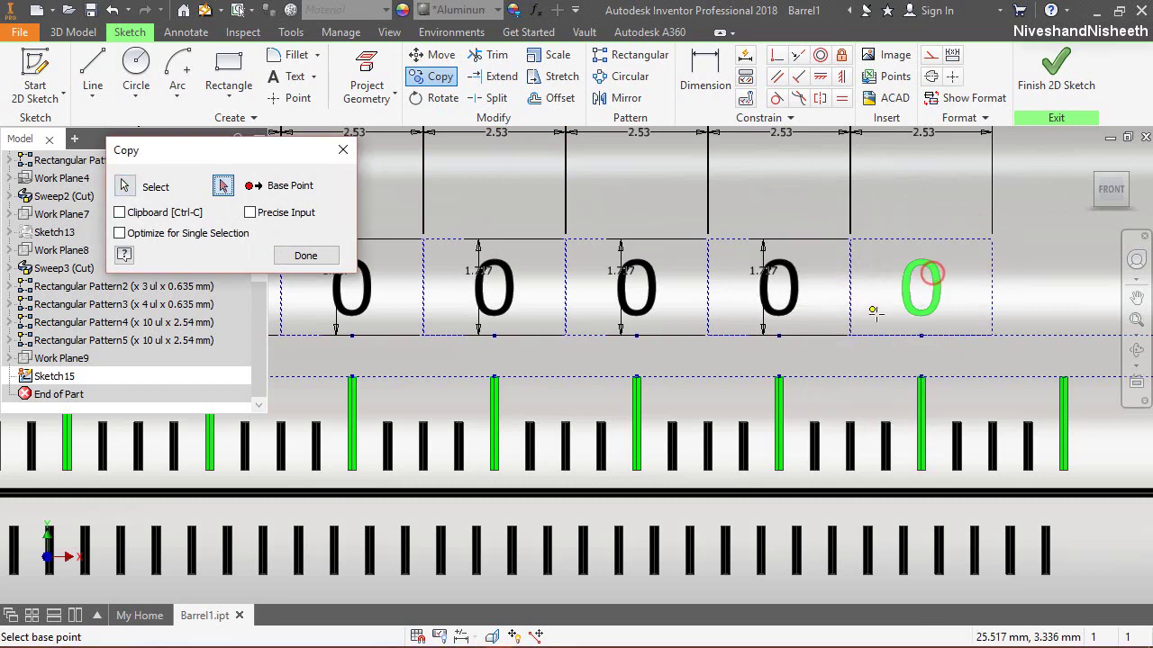
pyautogui.click(922, 336)
pyautogui.scroll(-1, 921, 335)
pyautogui.scroll(1, 964, 346)
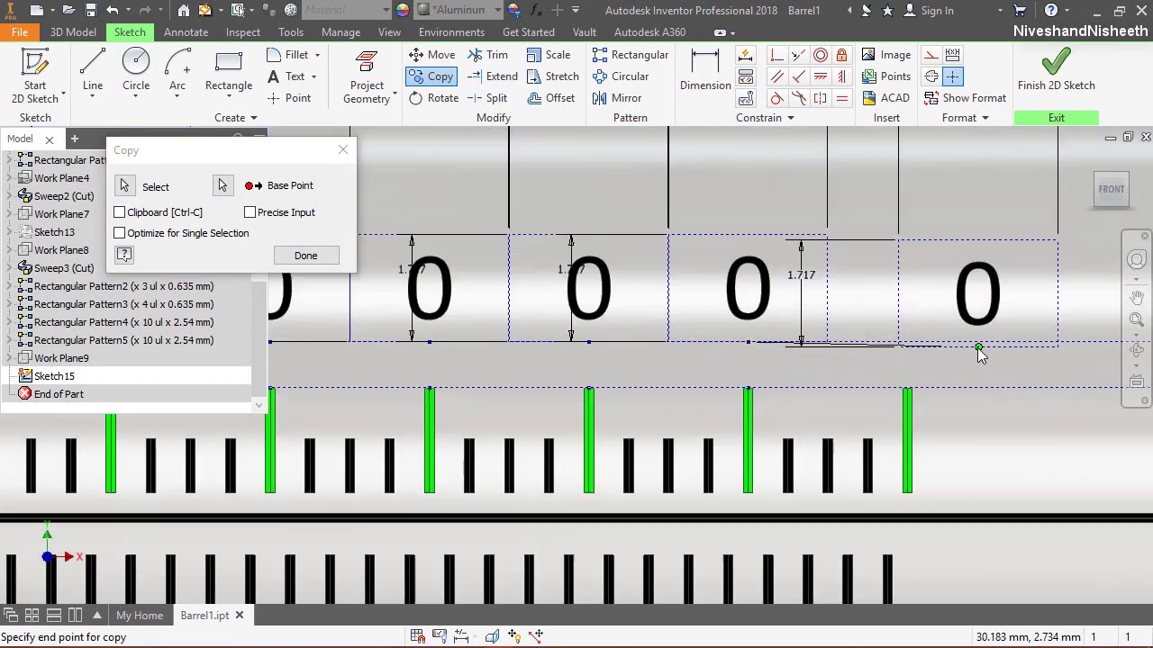
pyautogui.click(970, 346)
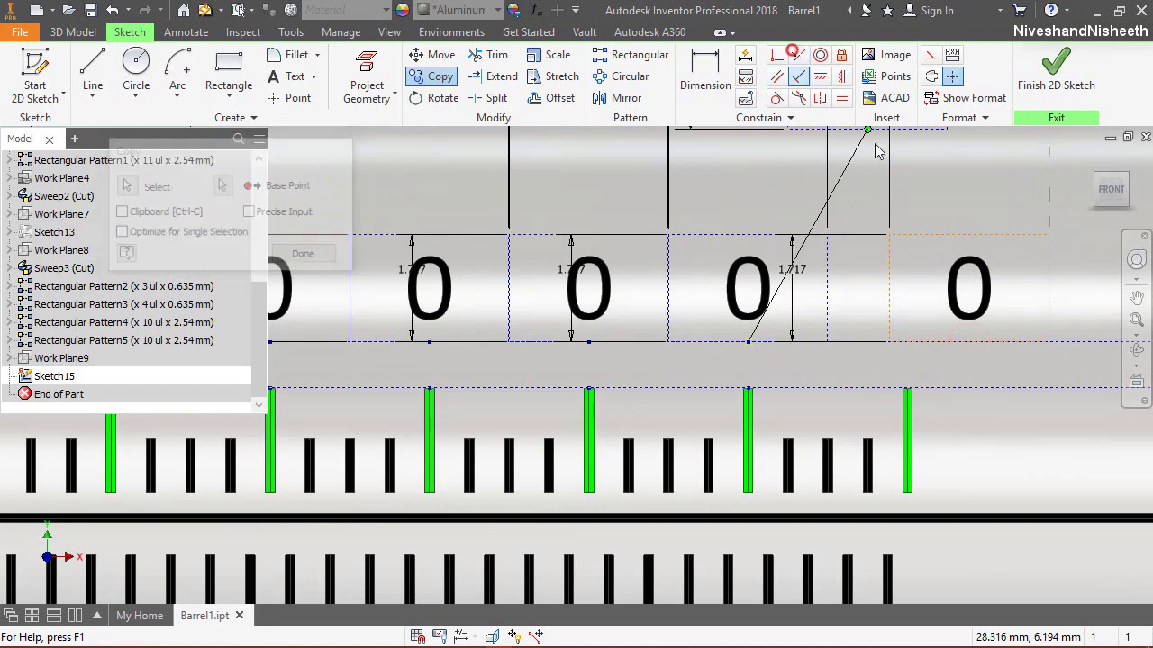
# Step: Make the eleventh text box's top edge collinear with the tenth's and align its bottom midpoint vertically with the last long graduation's top center
pyautogui.click(954, 234)
pyautogui.click(752, 236)
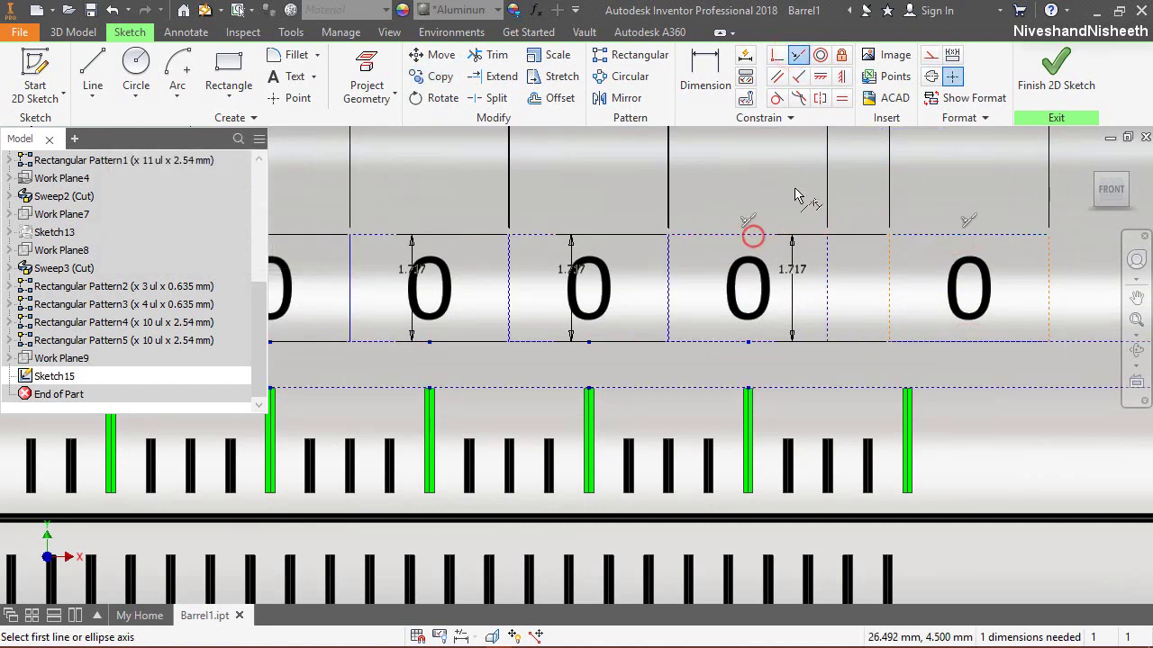
pyautogui.click(967, 343)
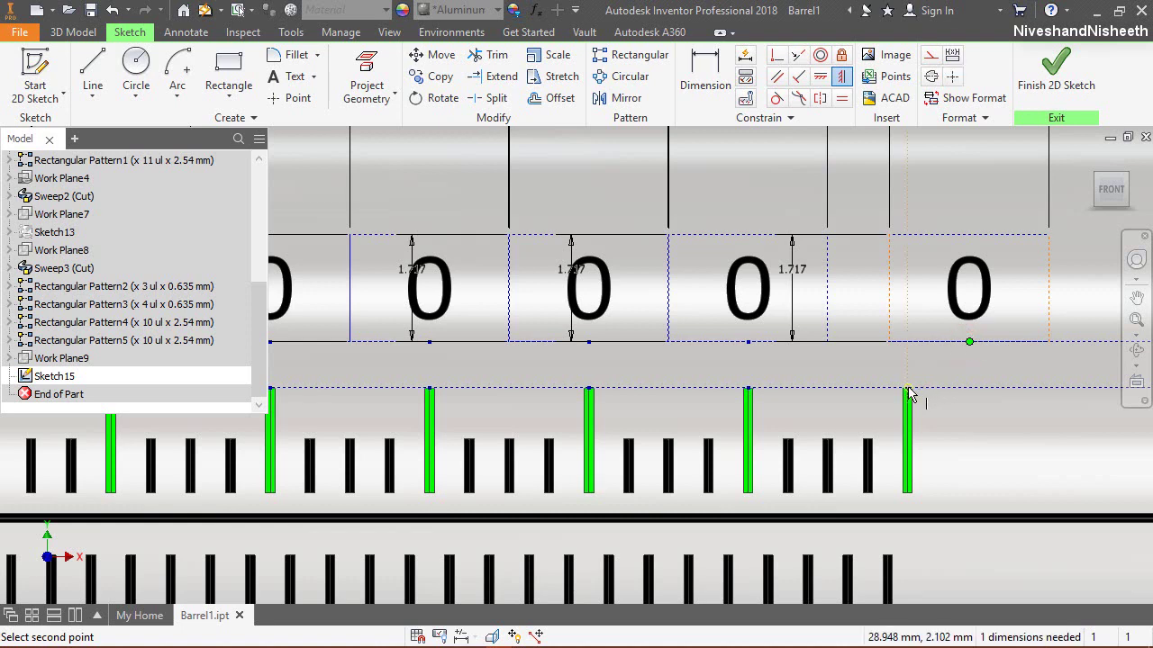
pyautogui.click(907, 390)
pyautogui.rightClick(913, 373)
pyautogui.click(967, 376)
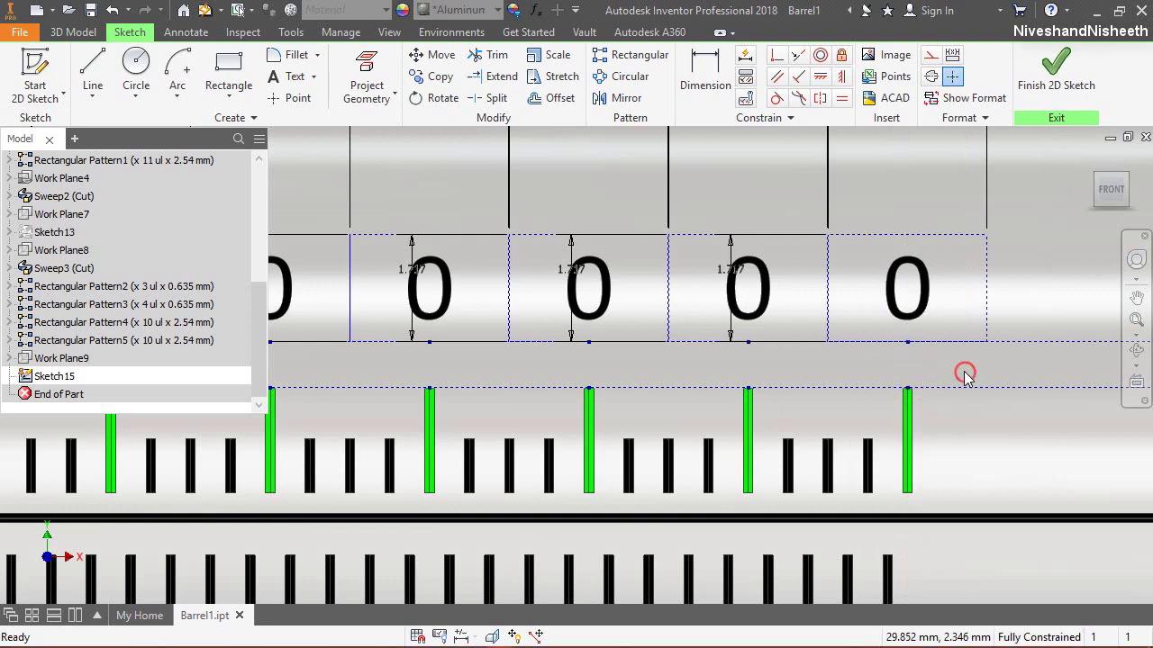
# Step: Change the text of the second and third graduation labels to 4 and 8
pyautogui.scroll(5, 946, 382)
pyautogui.scroll(2, 465, 366)
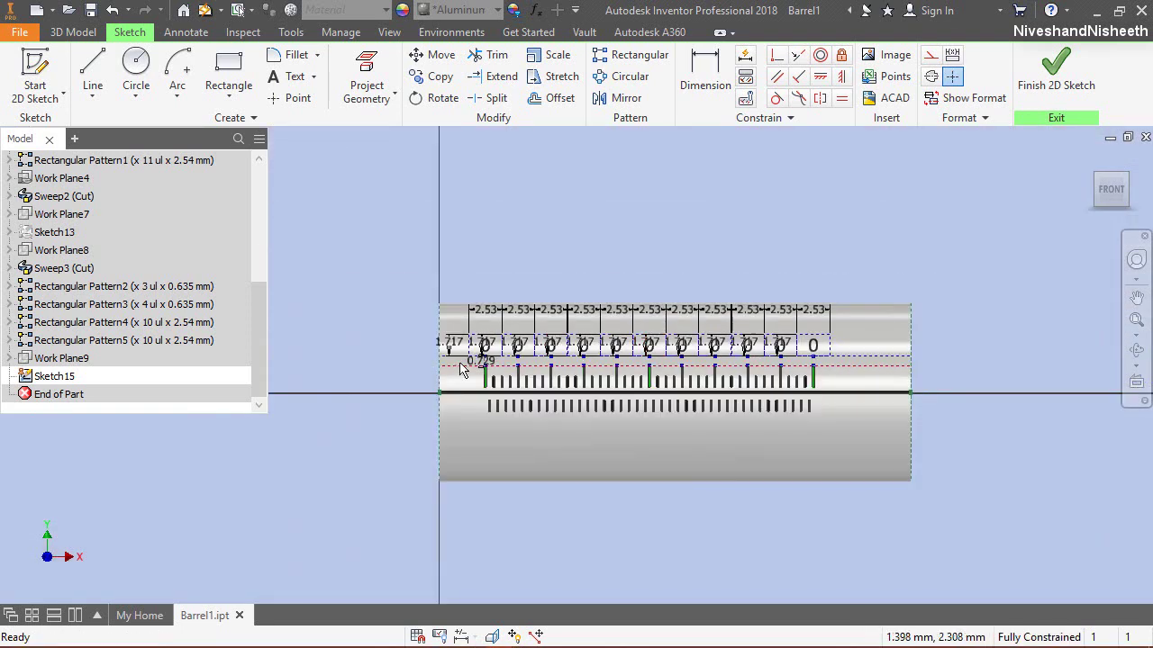
pyautogui.scroll(-5, 509, 359)
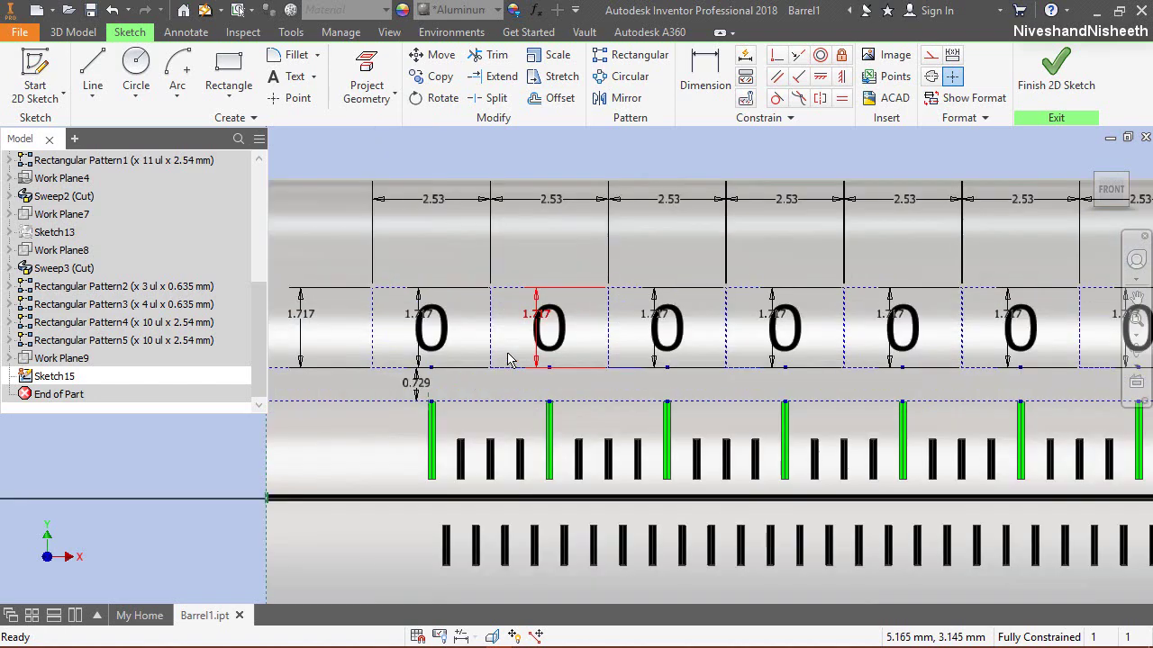
pyautogui.doubleClick(562, 347)
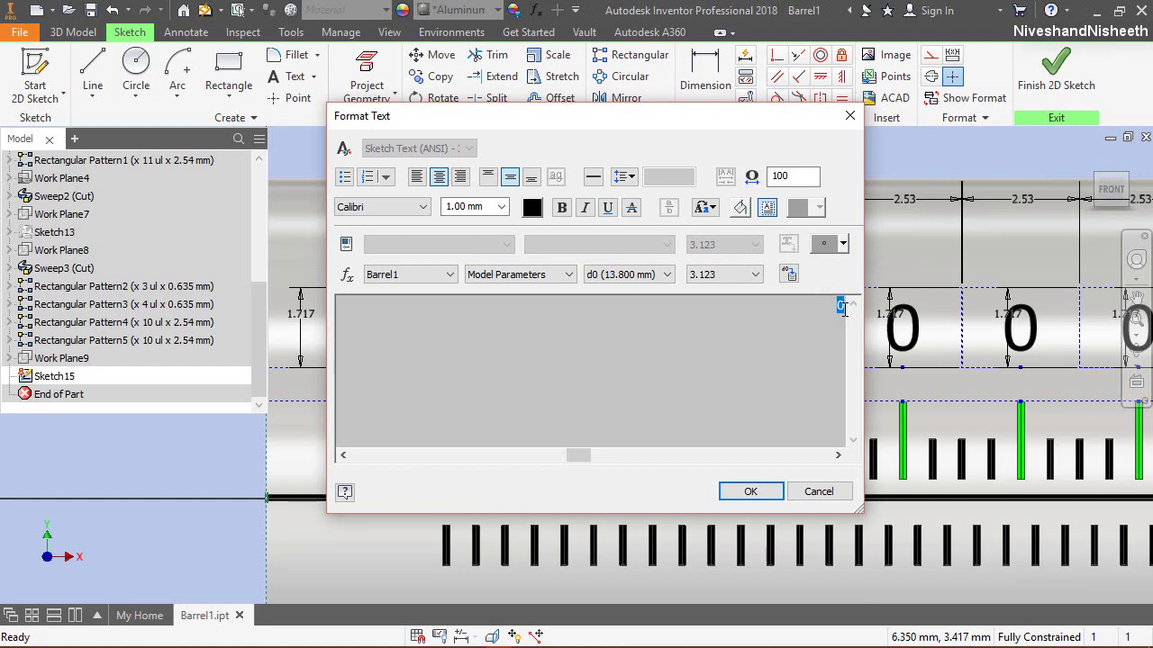
pyautogui.click(760, 494)
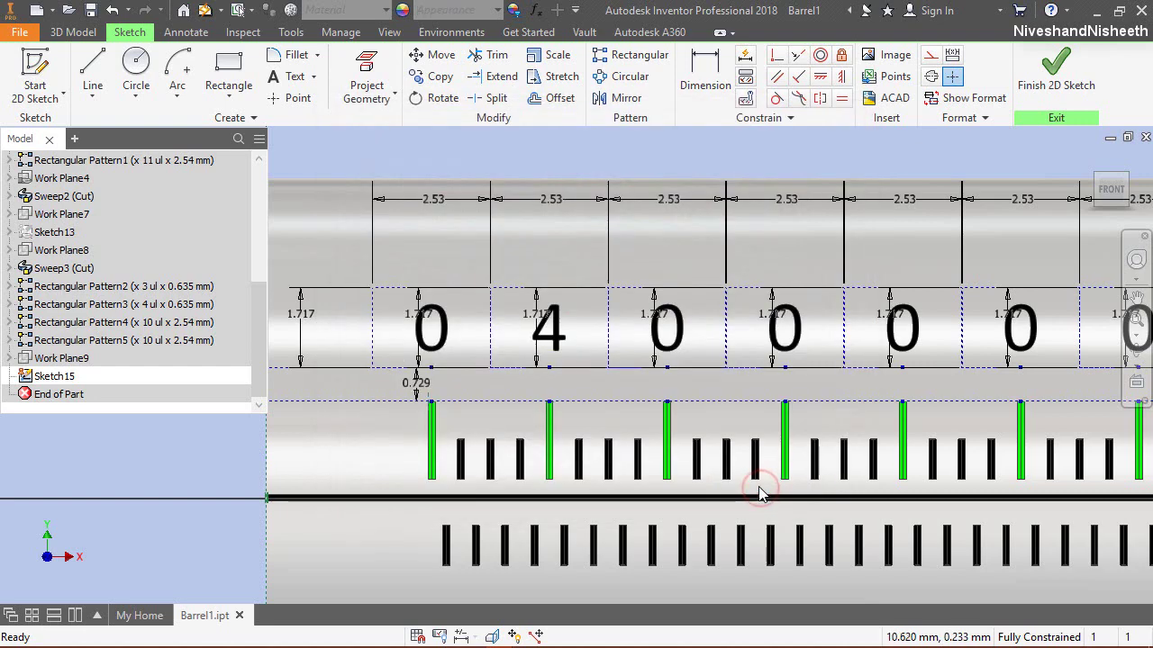
pyautogui.doubleClick(668, 342)
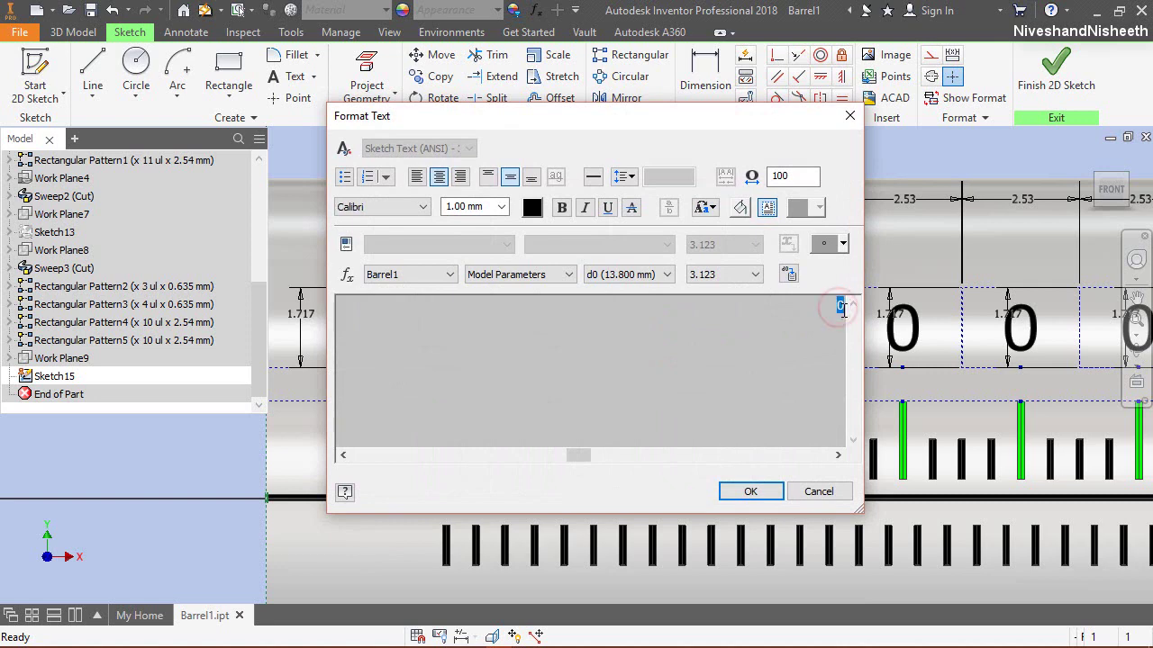
pyautogui.click(752, 491)
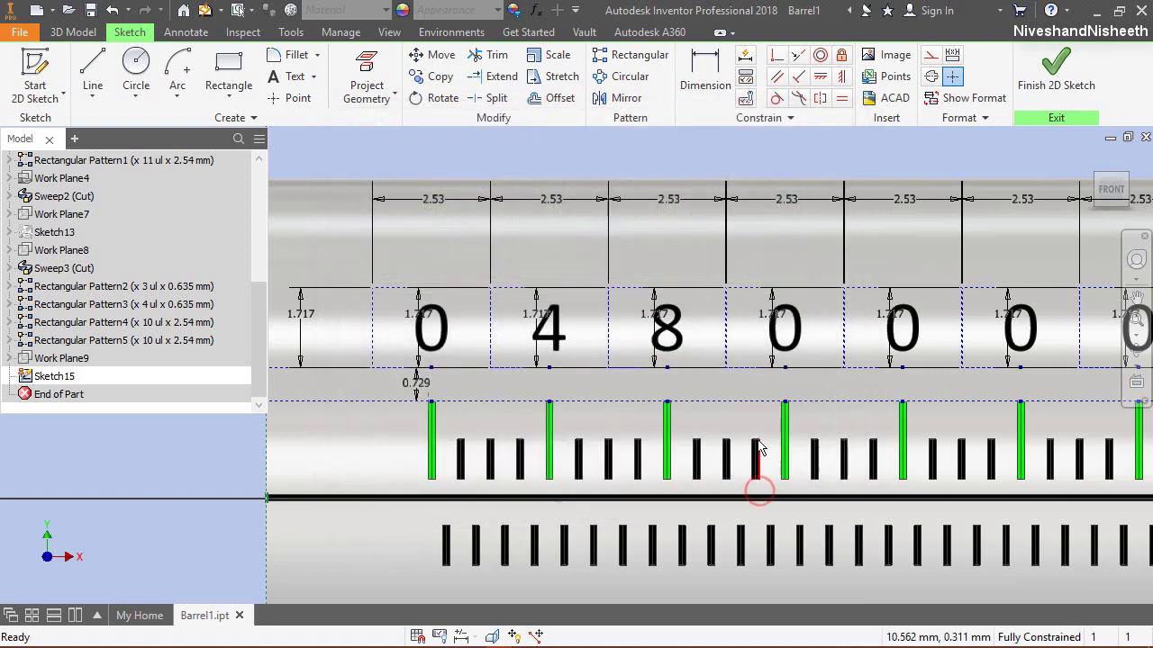
# Step: Change the text of the fourth and fifth graduation labels to 12 and 16
pyautogui.doubleClick(785, 335)
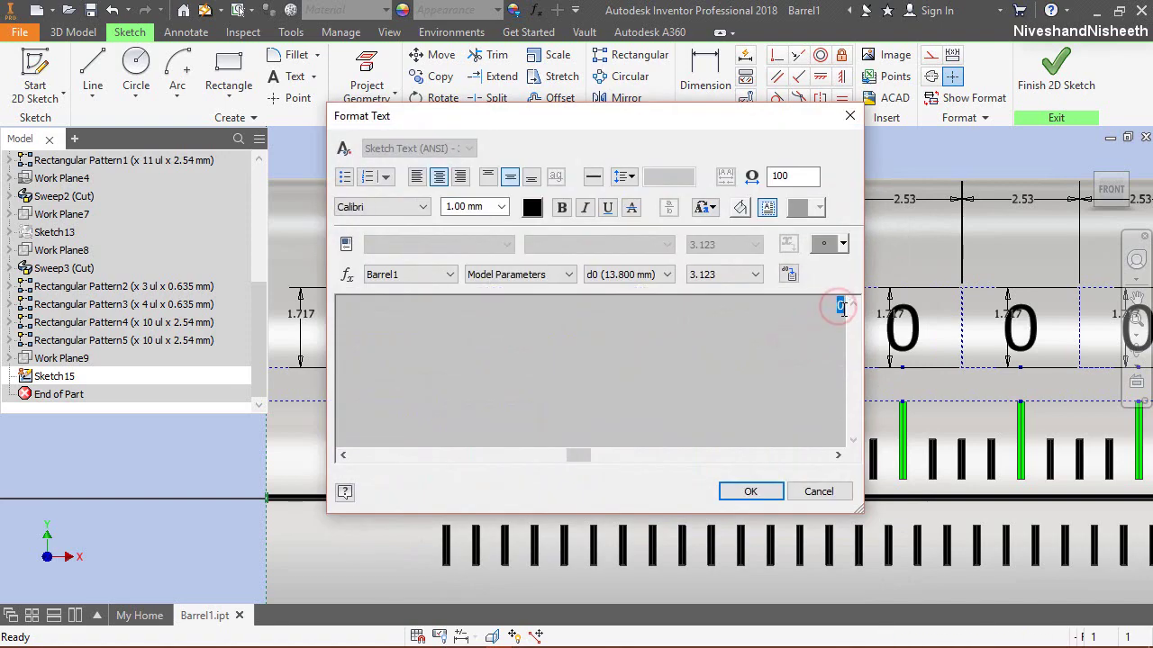
pyautogui.click(773, 497)
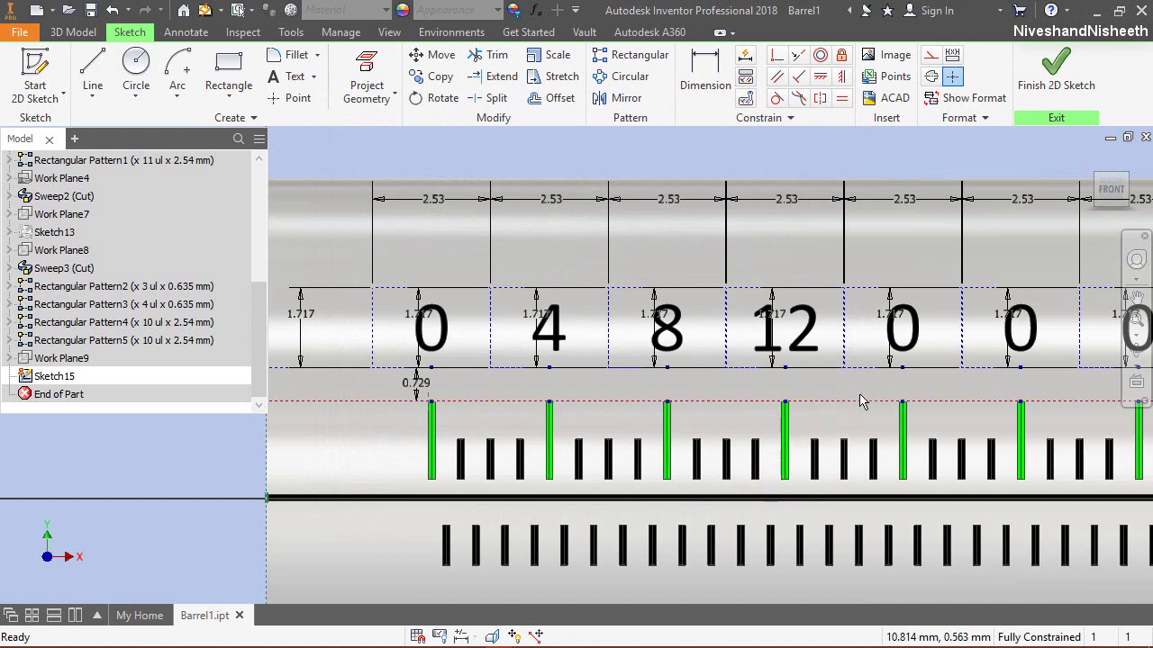
pyautogui.doubleClick(920, 349)
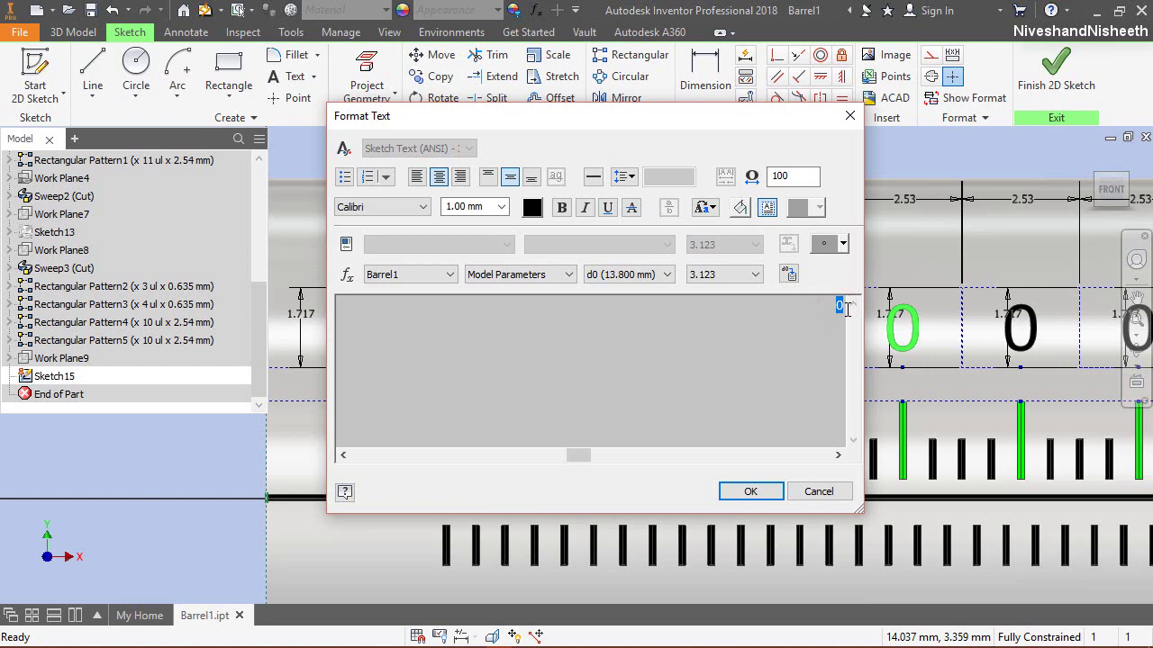
pyautogui.click(753, 493)
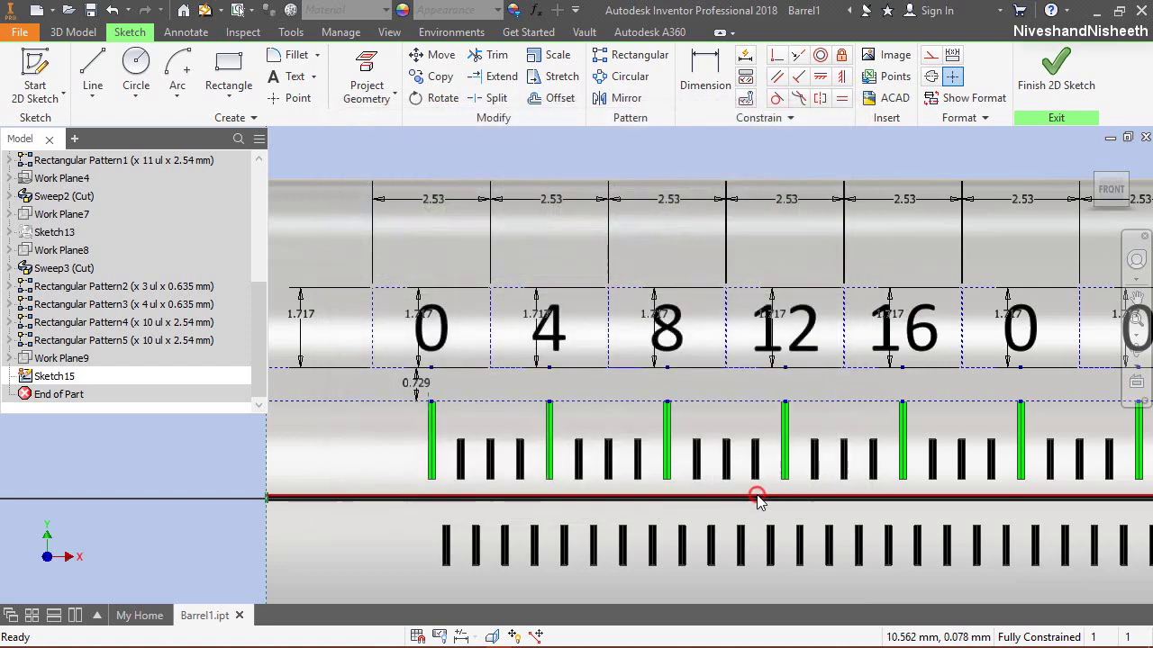
# Step: Change the text of the sixth, seventh and eighth graduation labels to 20, 24 and 28
pyautogui.scroll(2, 491, 409)
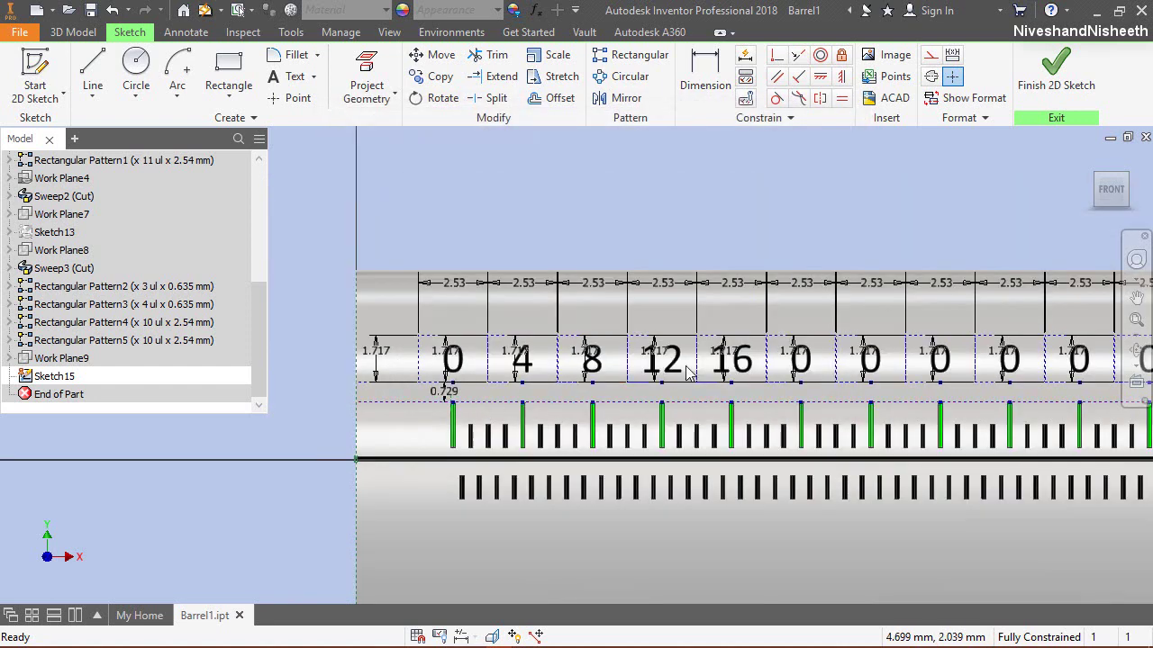
pyautogui.doubleClick(810, 364)
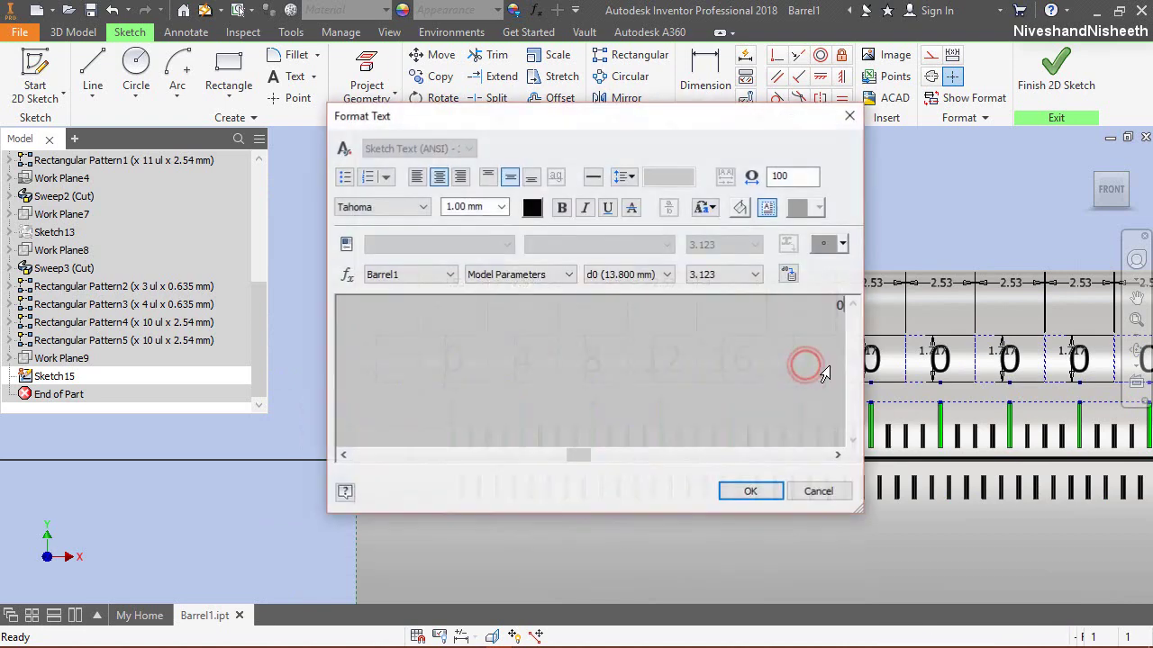
pyautogui.click(755, 494)
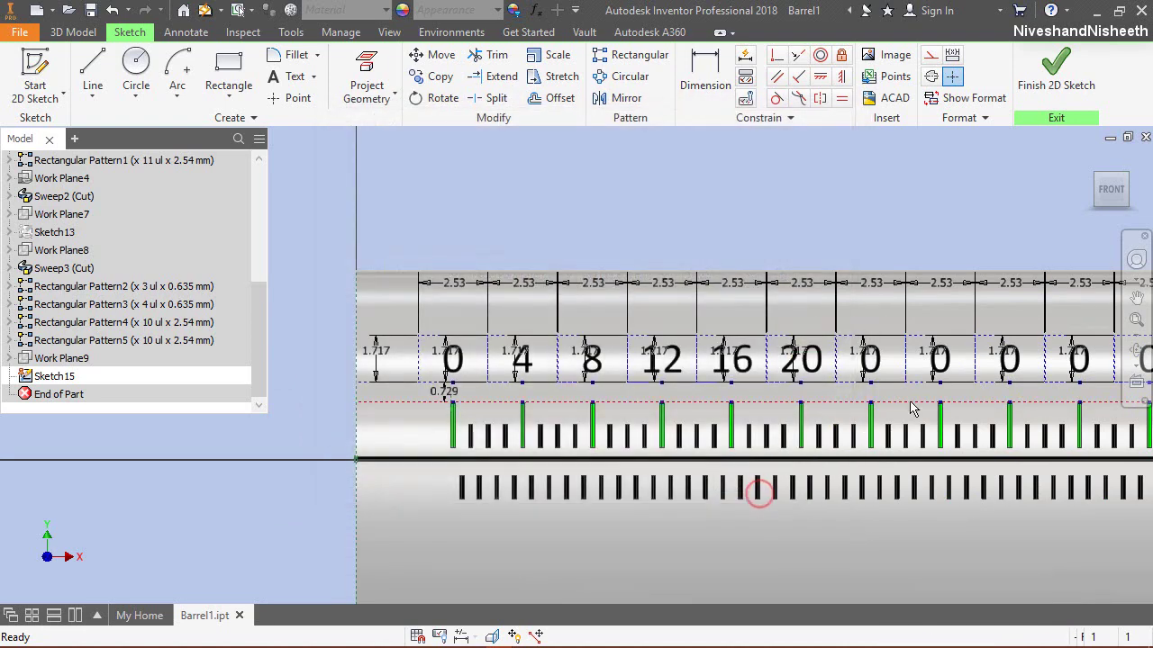
pyautogui.doubleClick(873, 364)
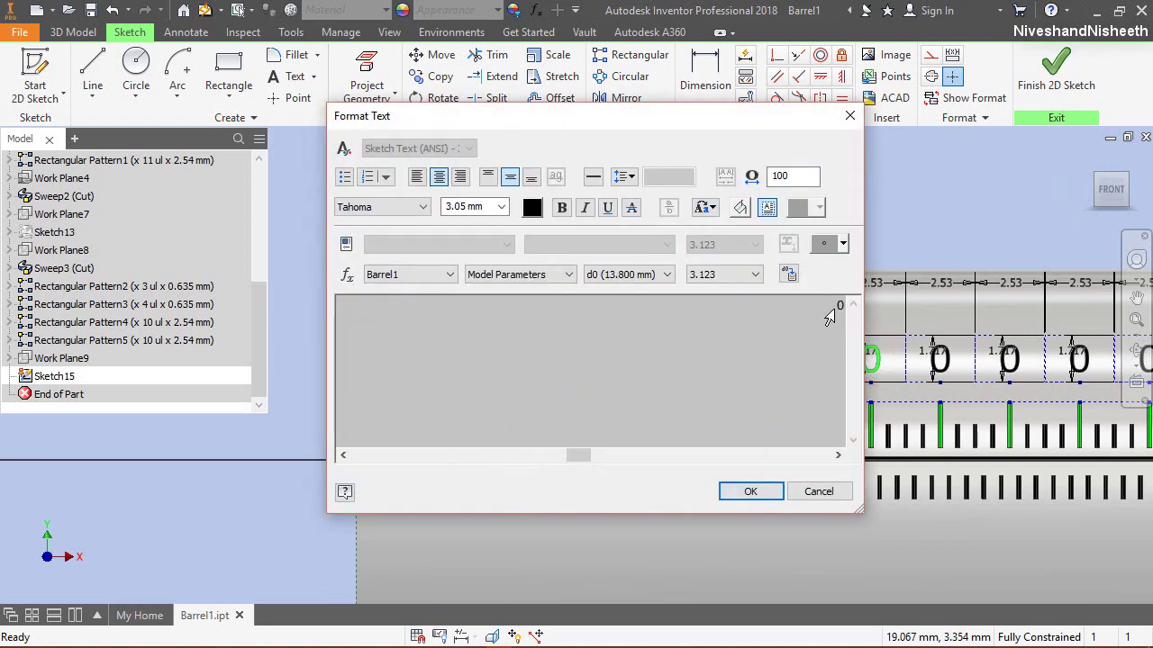
pyautogui.click(830, 312)
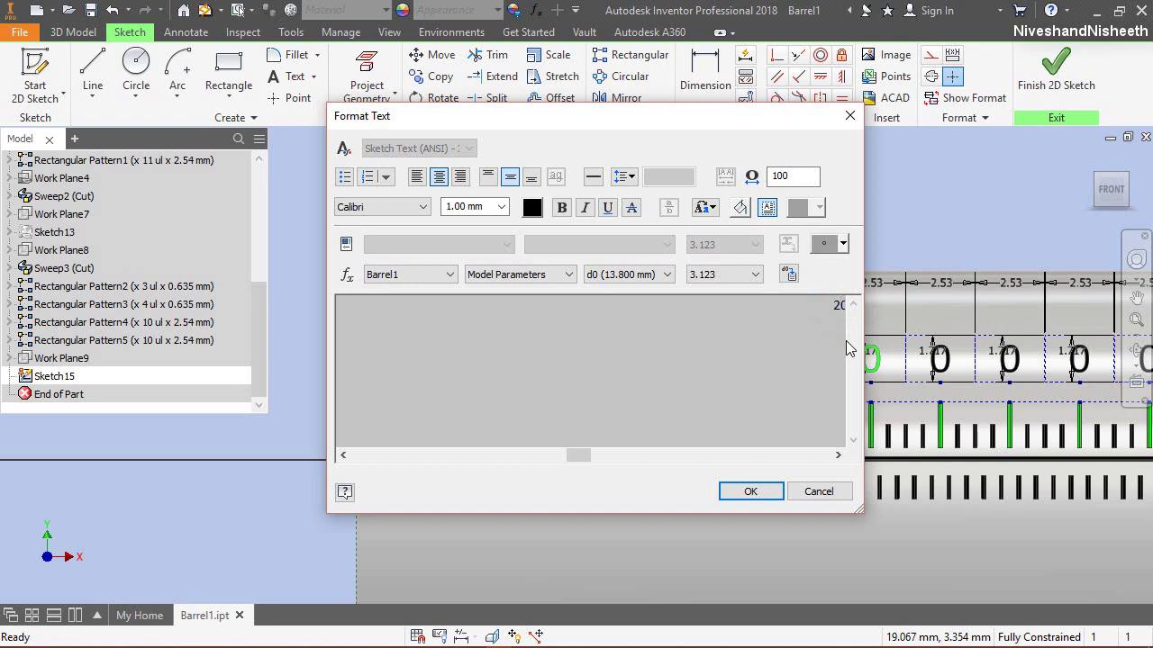
pyautogui.click(779, 489)
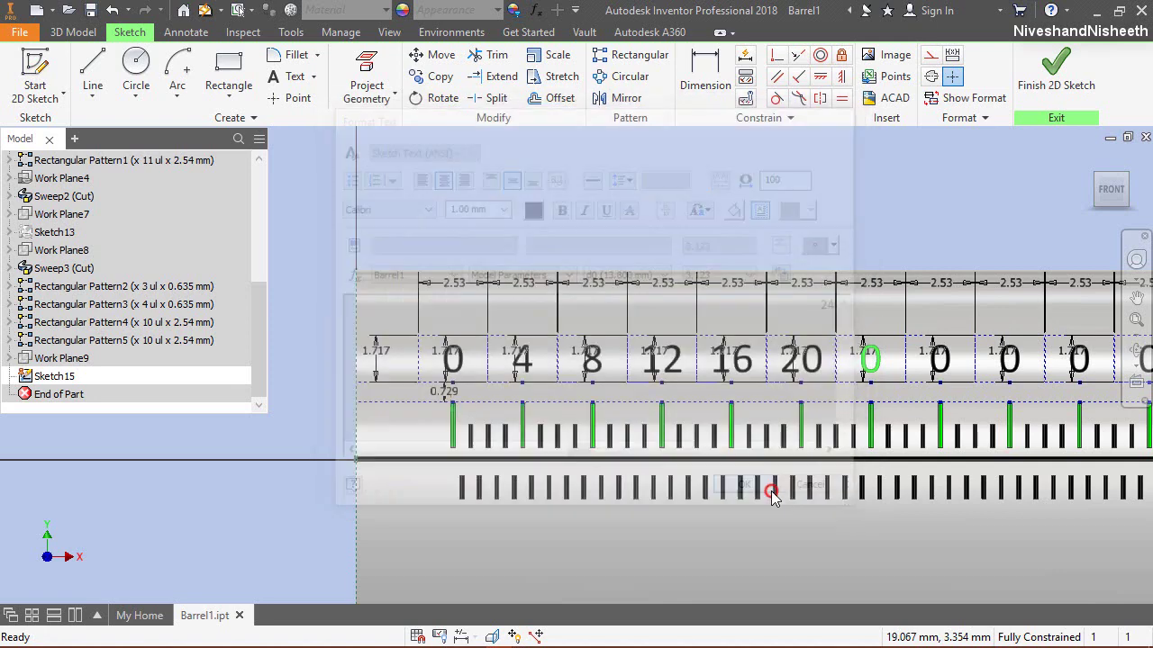
pyautogui.doubleClick(941, 377)
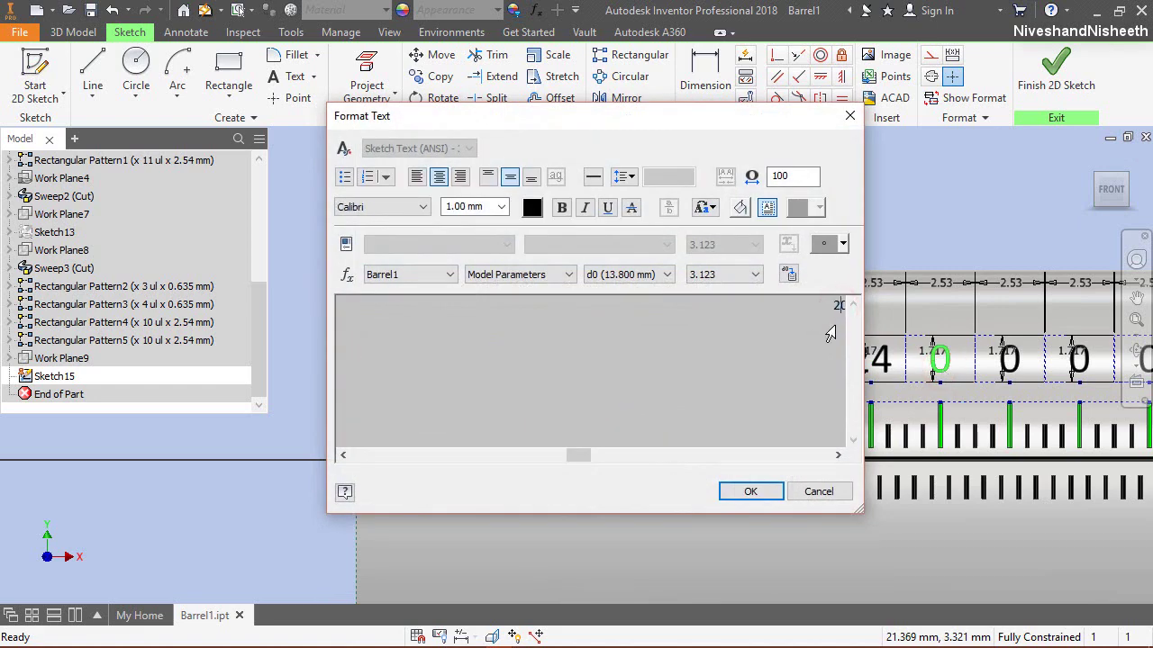
pyautogui.click(761, 493)
# Step: Change the text of the ninth, tenth and eleventh graduation labels to 32, 36 and 40
pyautogui.scroll(-3, 516, 405)
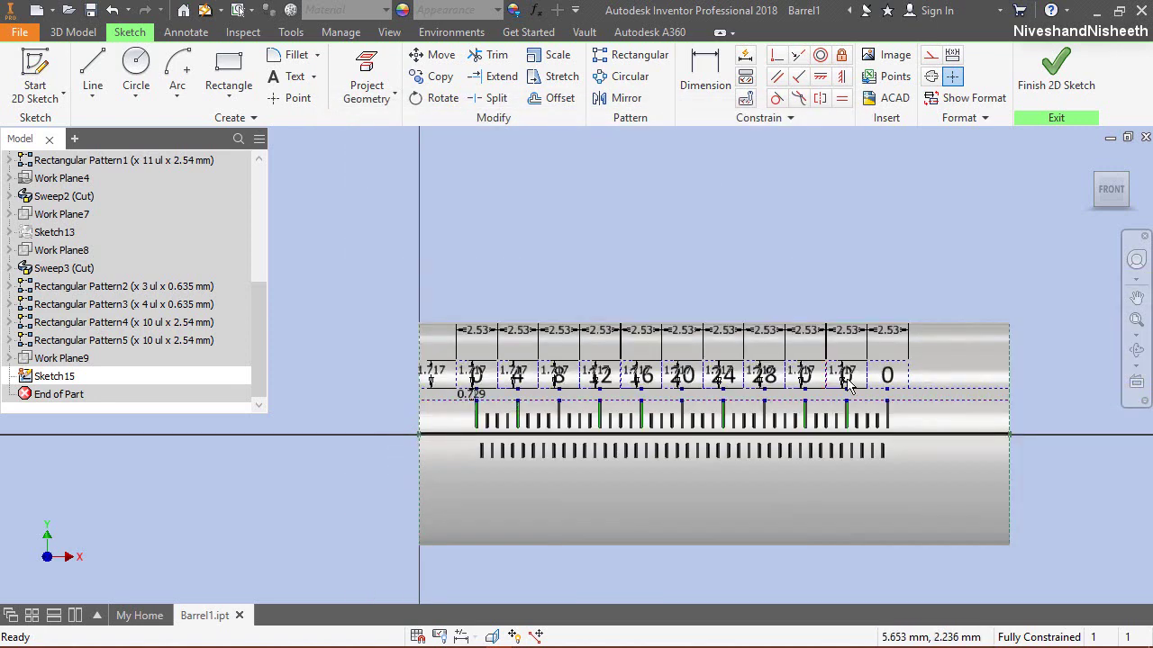
pyautogui.scroll(3, 846, 382)
pyautogui.doubleClick(772, 393)
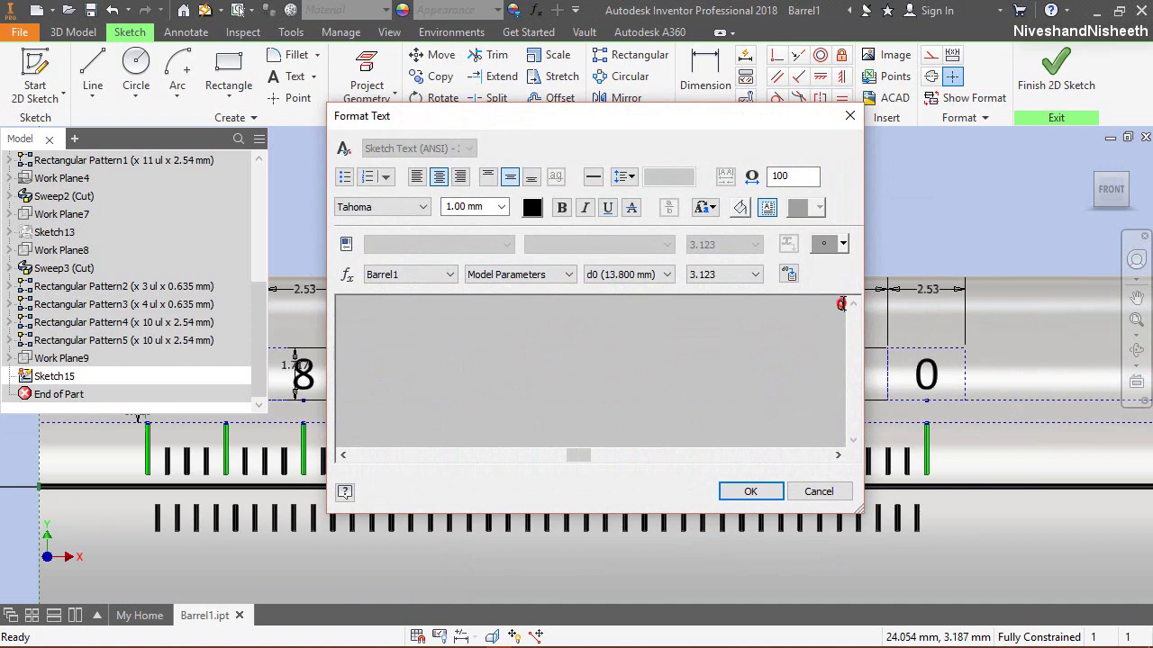
pyautogui.click(804, 346)
pyautogui.click(746, 491)
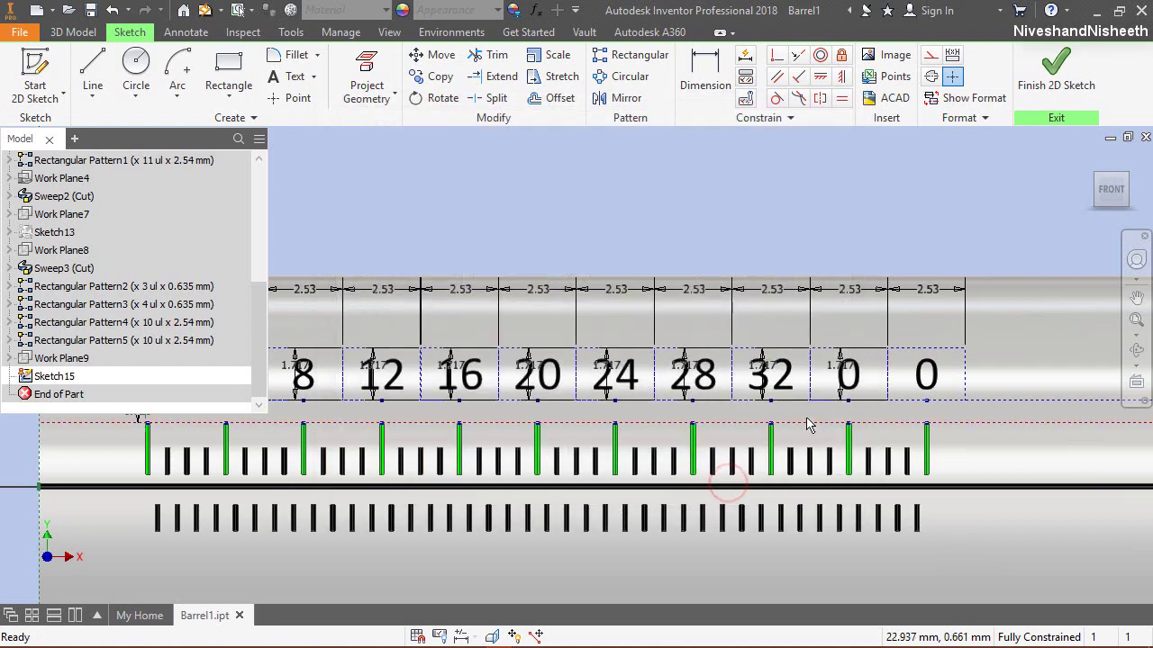
pyautogui.doubleClick(851, 378)
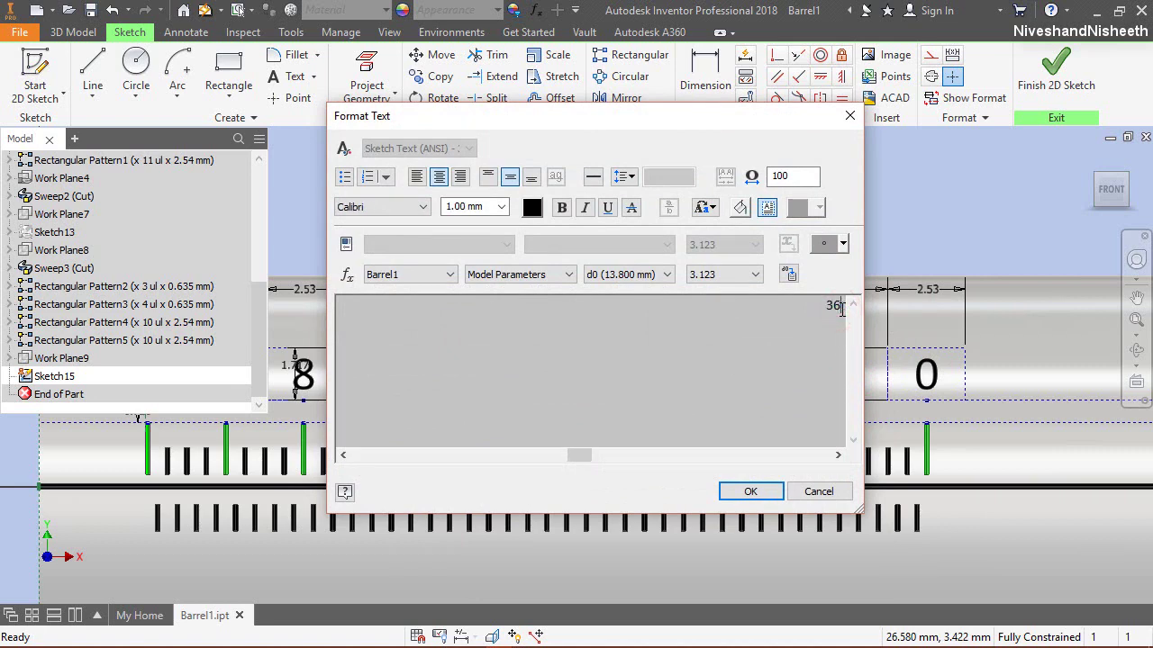
pyautogui.click(759, 493)
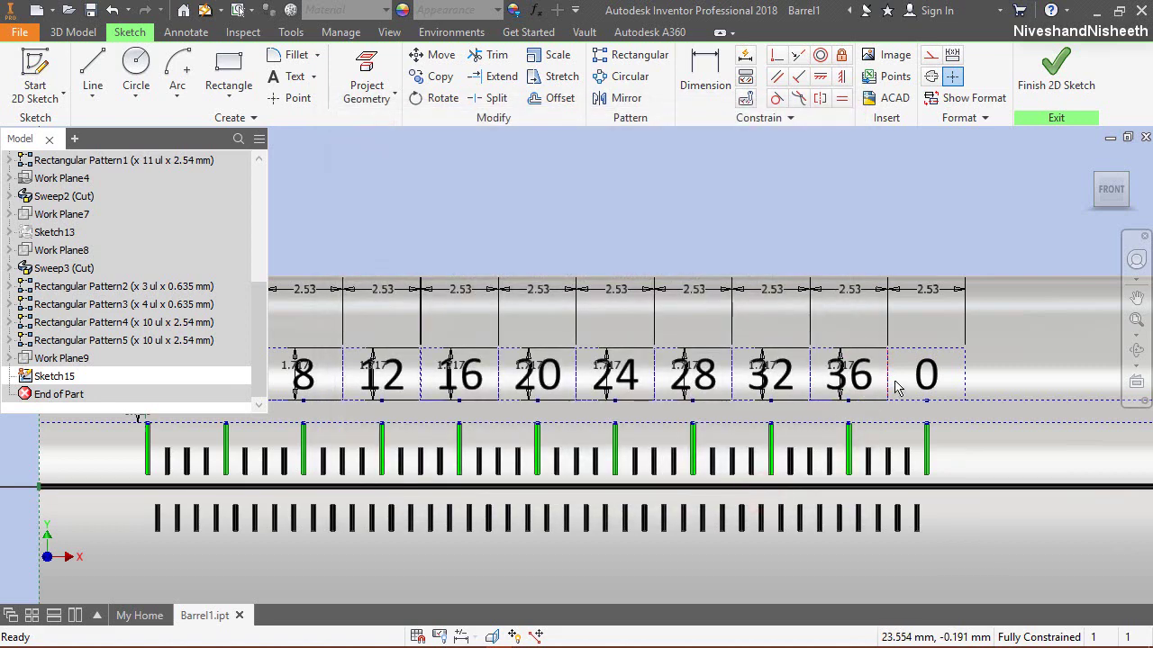
pyautogui.doubleClick(923, 376)
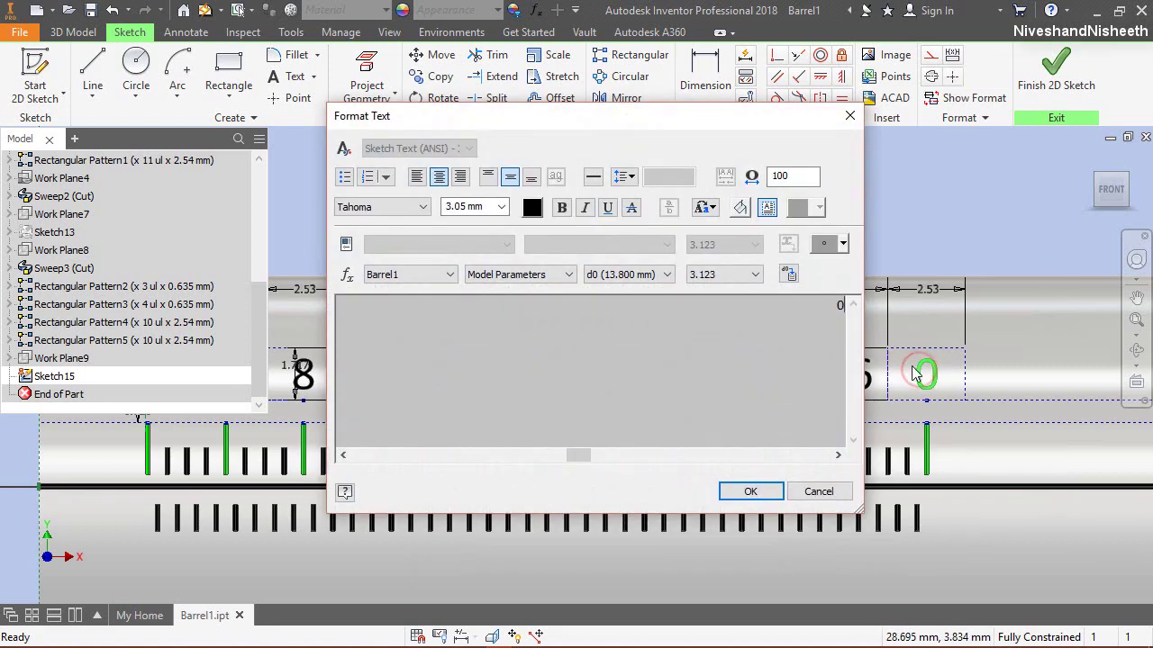
pyautogui.write('4')
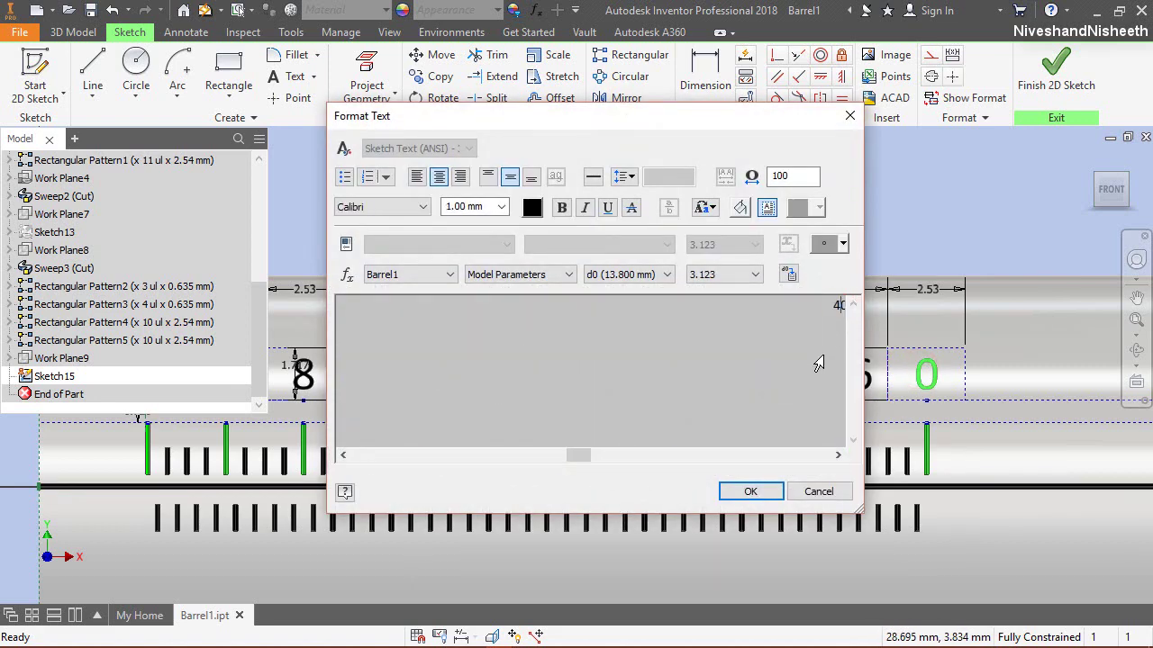
pyautogui.click(757, 494)
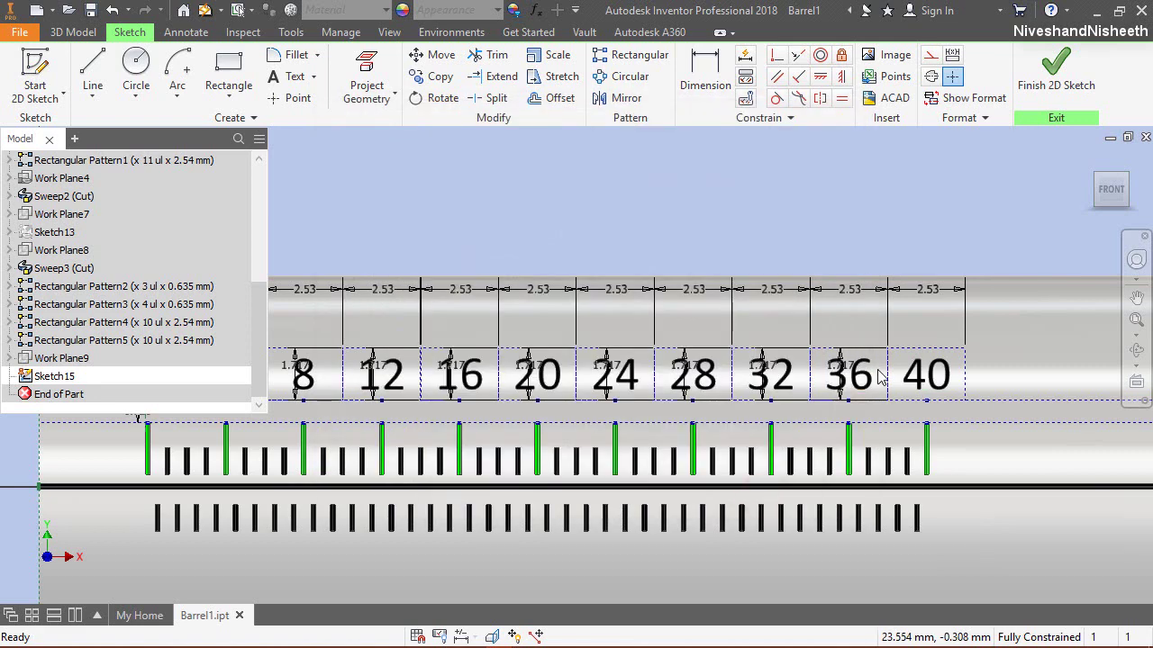
# Step: Finish the sketch containing the graduation labels
pyautogui.scroll(2, 793, 378)
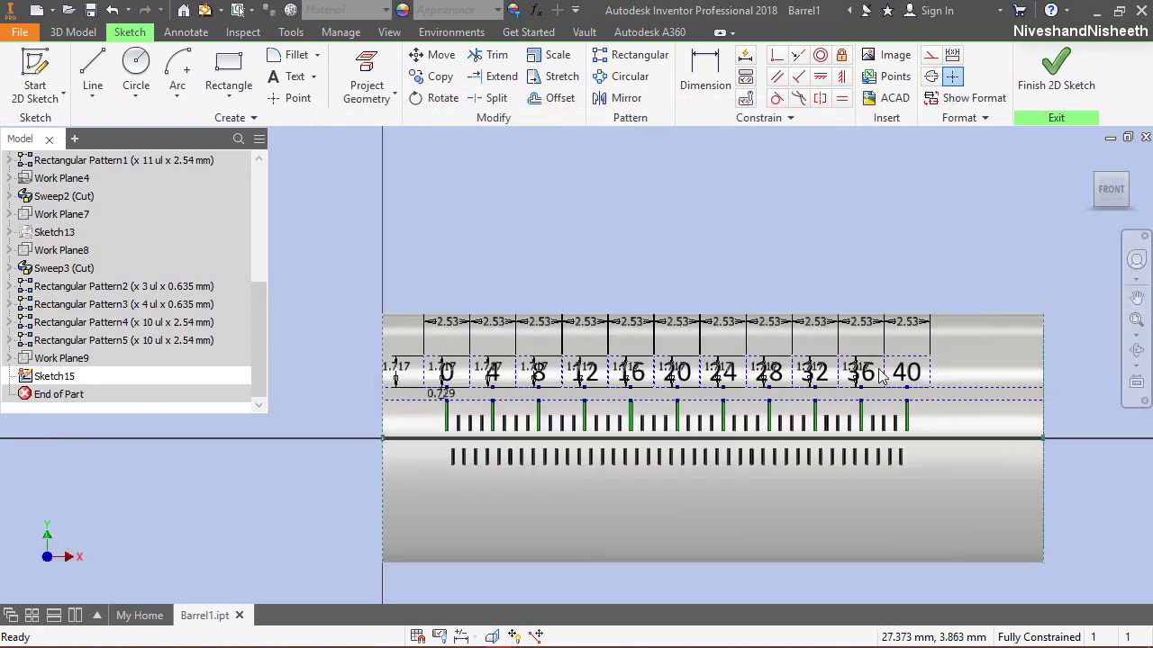
pyautogui.click(1056, 71)
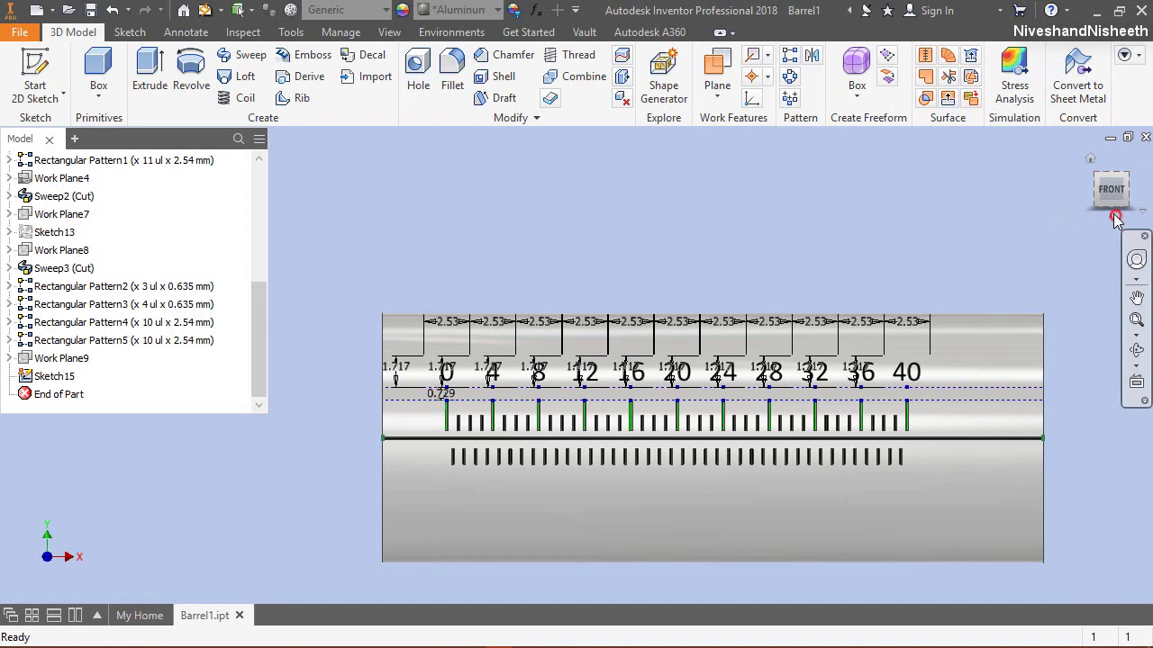
pyautogui.moveTo(1116, 221)
pyautogui.mouseDown()
pyautogui.moveTo(1084, 185)
pyautogui.moveTo(1095, 177)
pyautogui.mouseUp()
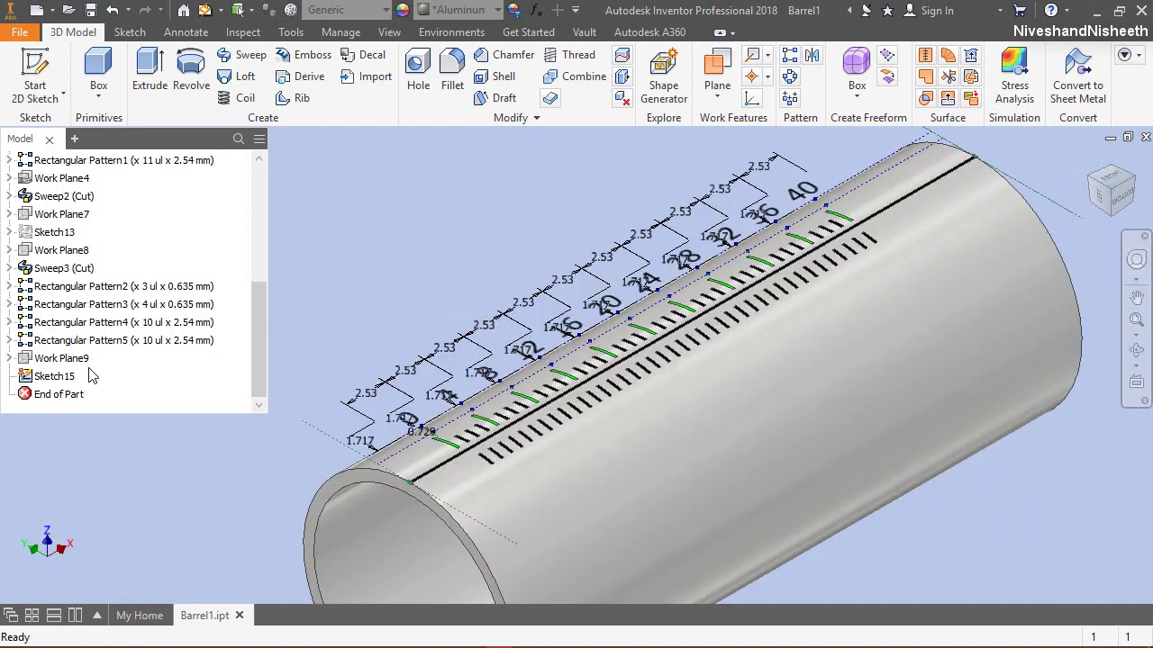
# Step: Hide the dimensions of the graduation label sketch and save the part
pyautogui.rightClick(57, 375)
pyautogui.click(103, 503)
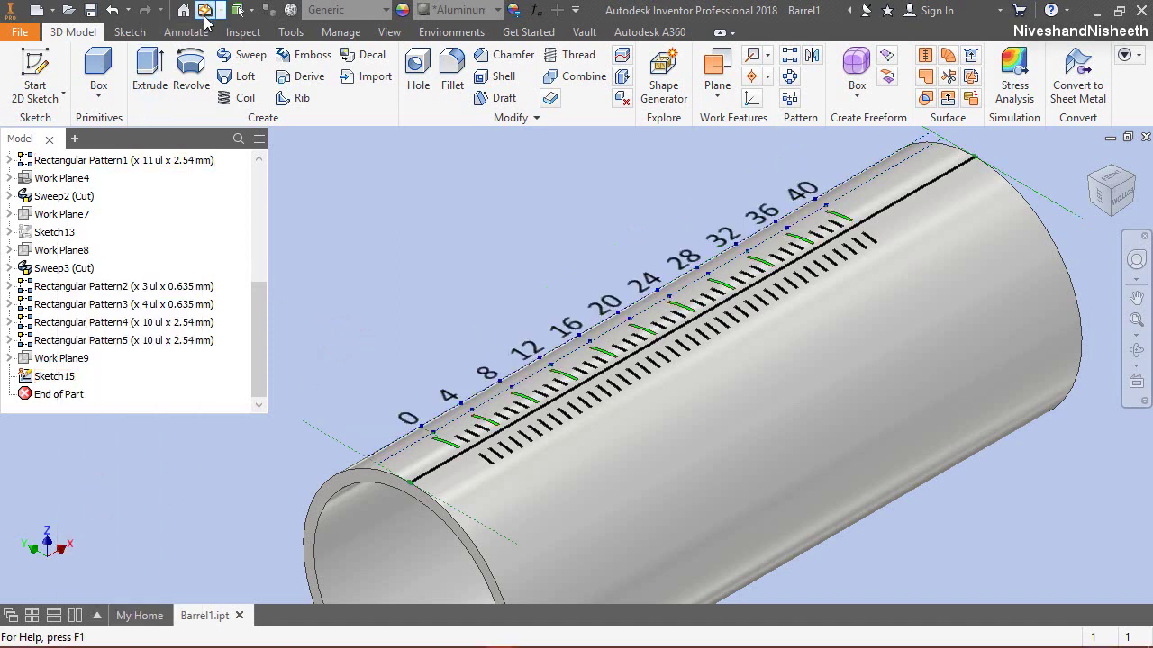
pyautogui.click(89, 10)
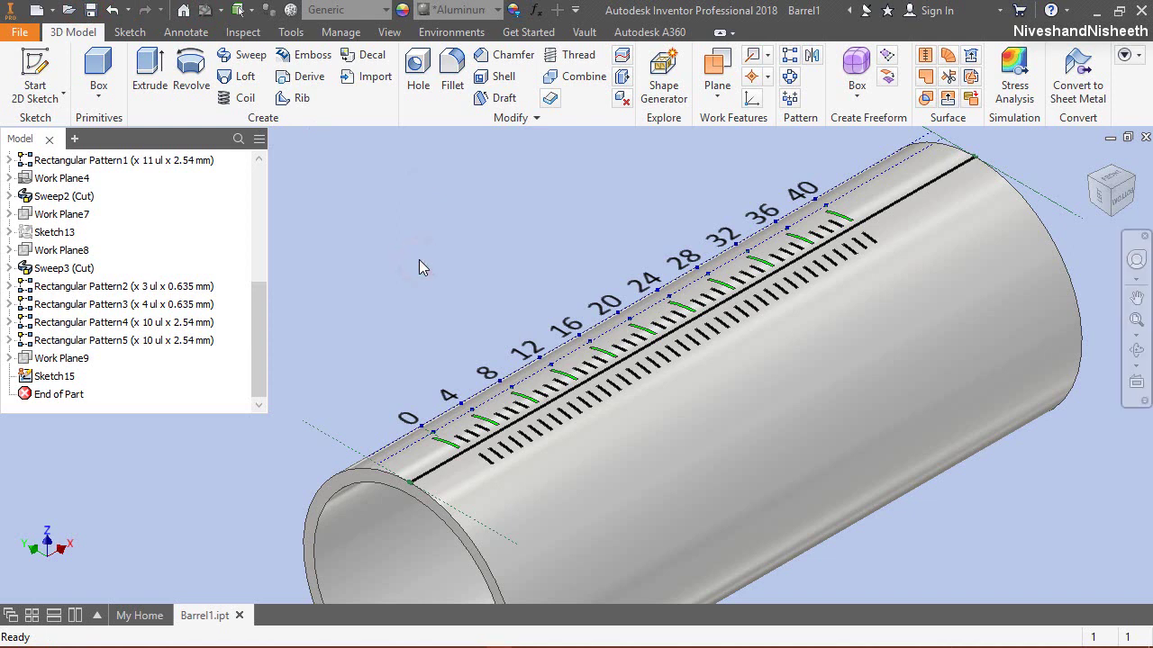
# Step: Start an Emboss feature and select all eleven graduation labels from 0 to 40 as its profiles
pyautogui.click(294, 60)
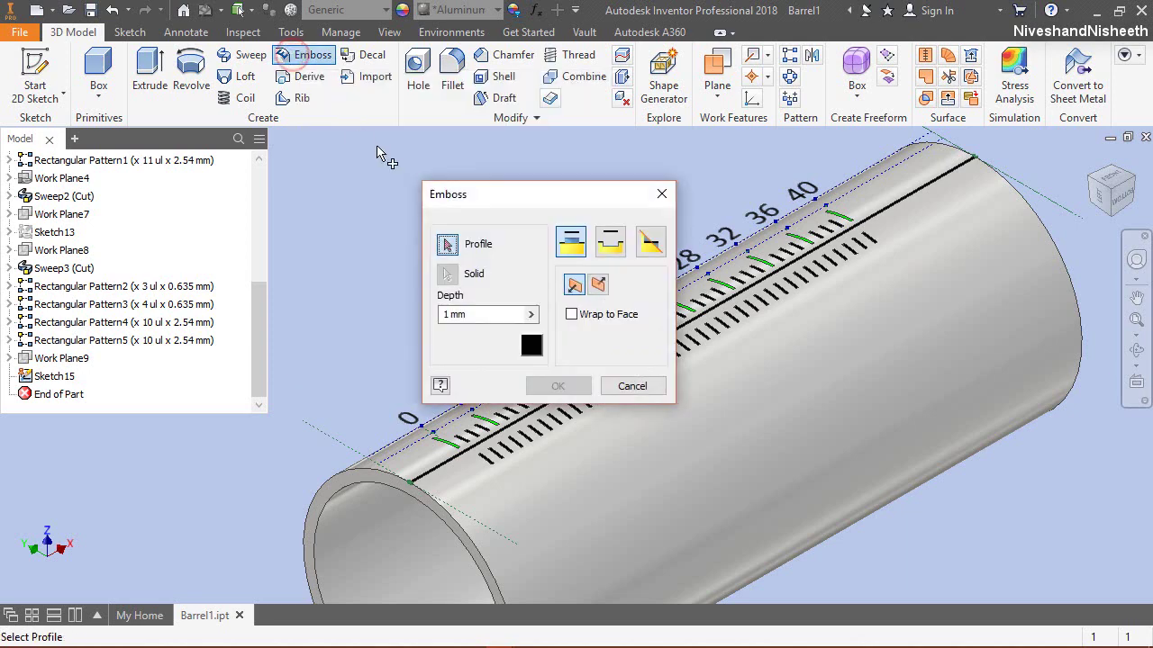
pyautogui.click(407, 419)
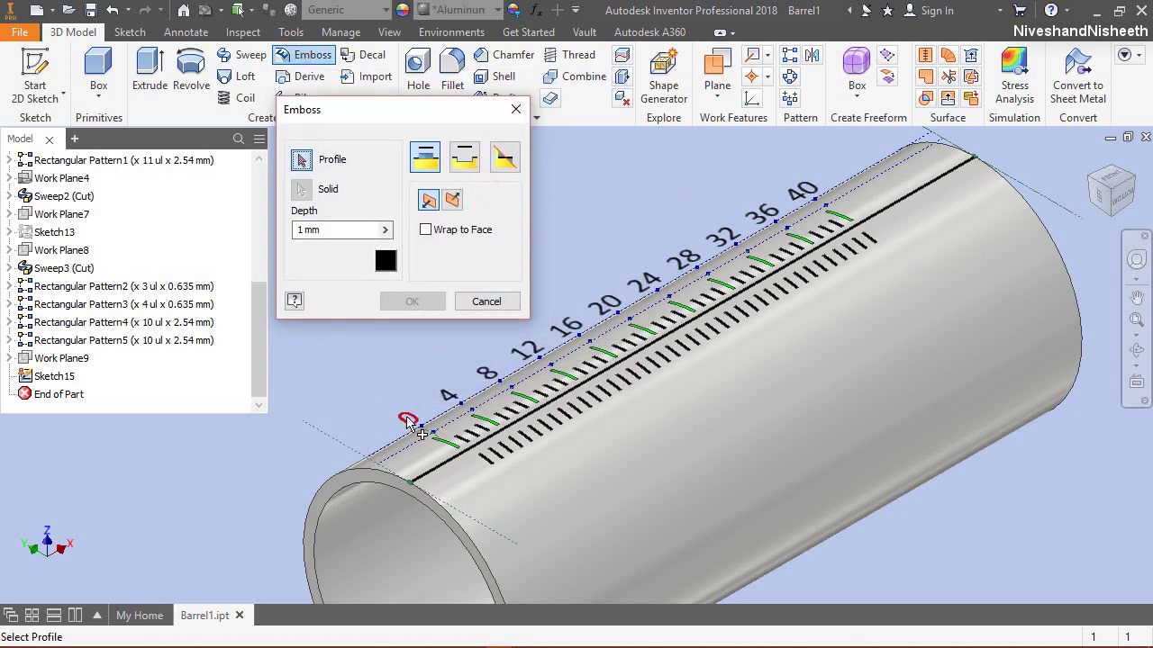
pyautogui.click(448, 403)
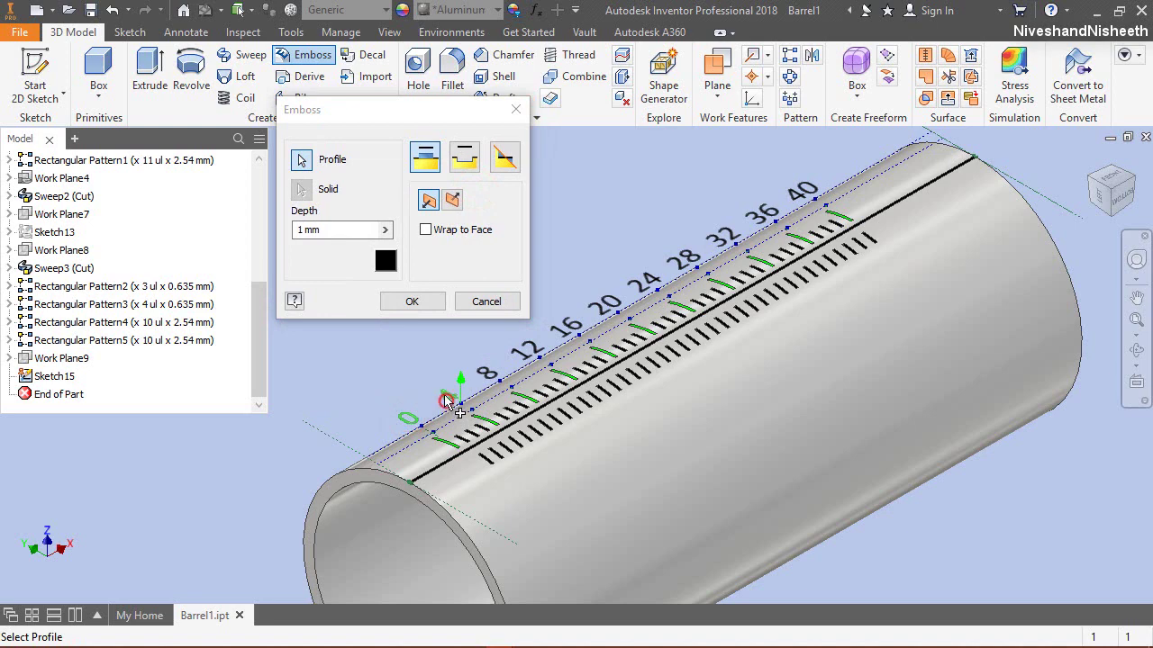
pyautogui.click(487, 379)
pyautogui.click(525, 351)
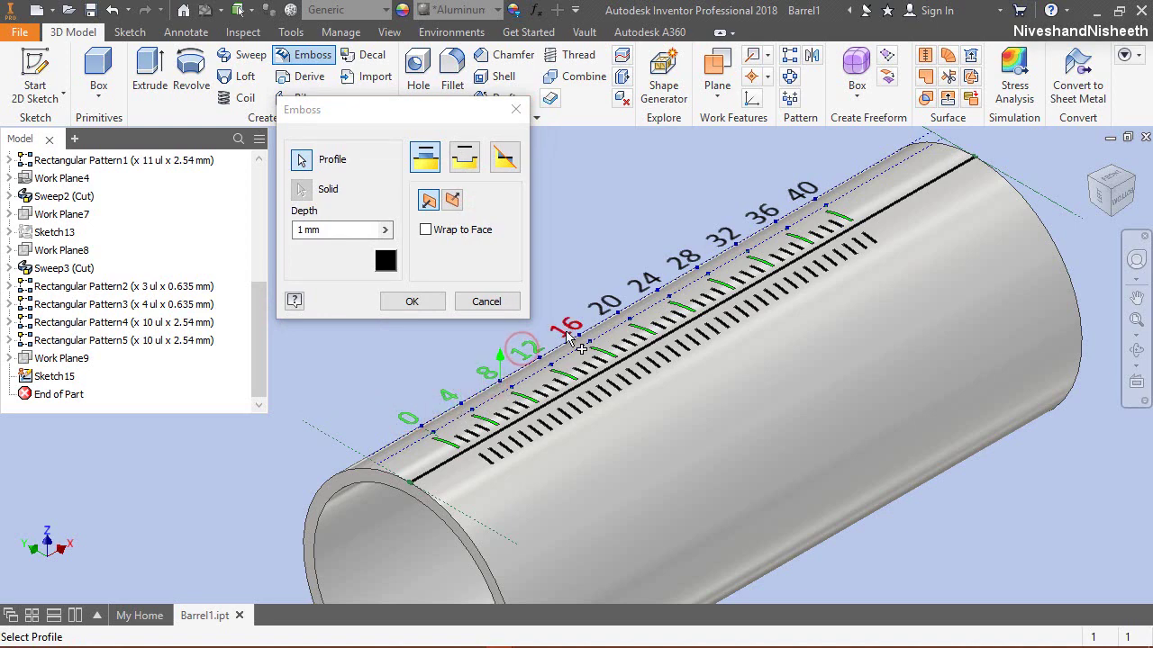
pyautogui.click(565, 326)
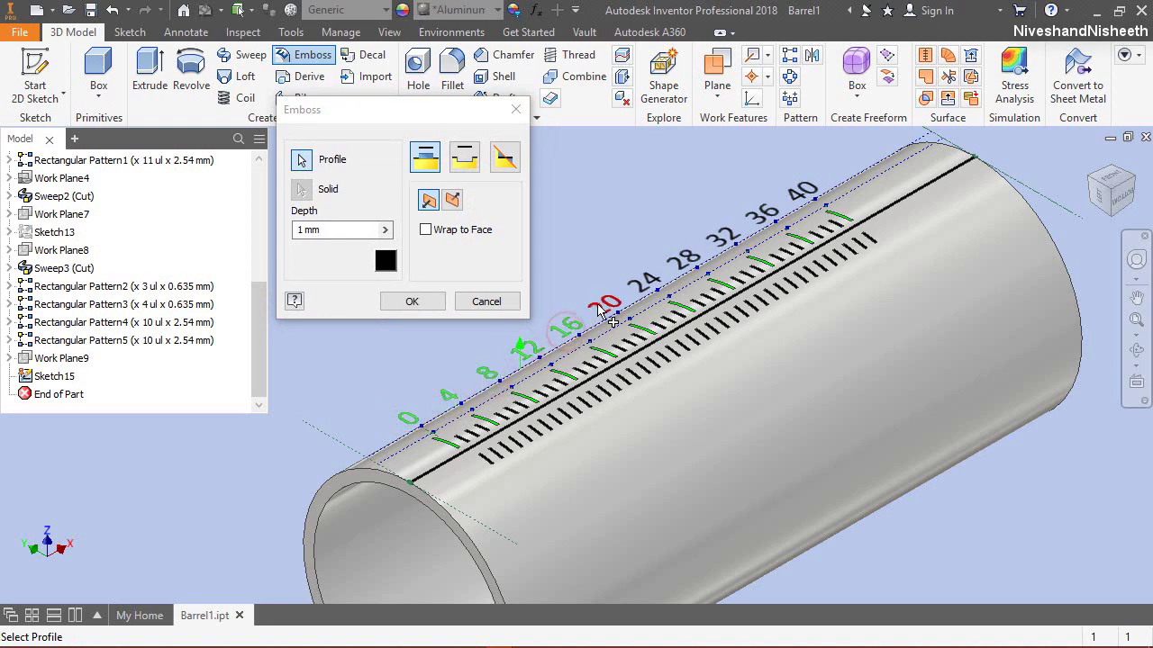
pyautogui.click(646, 290)
pyautogui.click(668, 262)
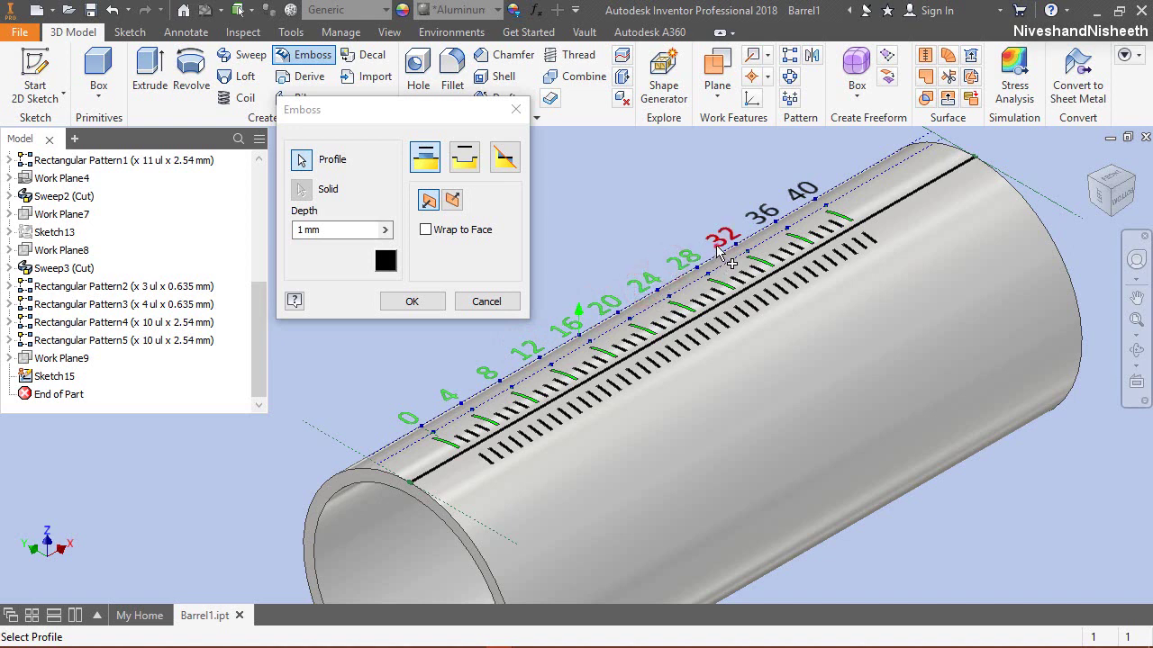
pyautogui.click(726, 245)
pyautogui.click(758, 216)
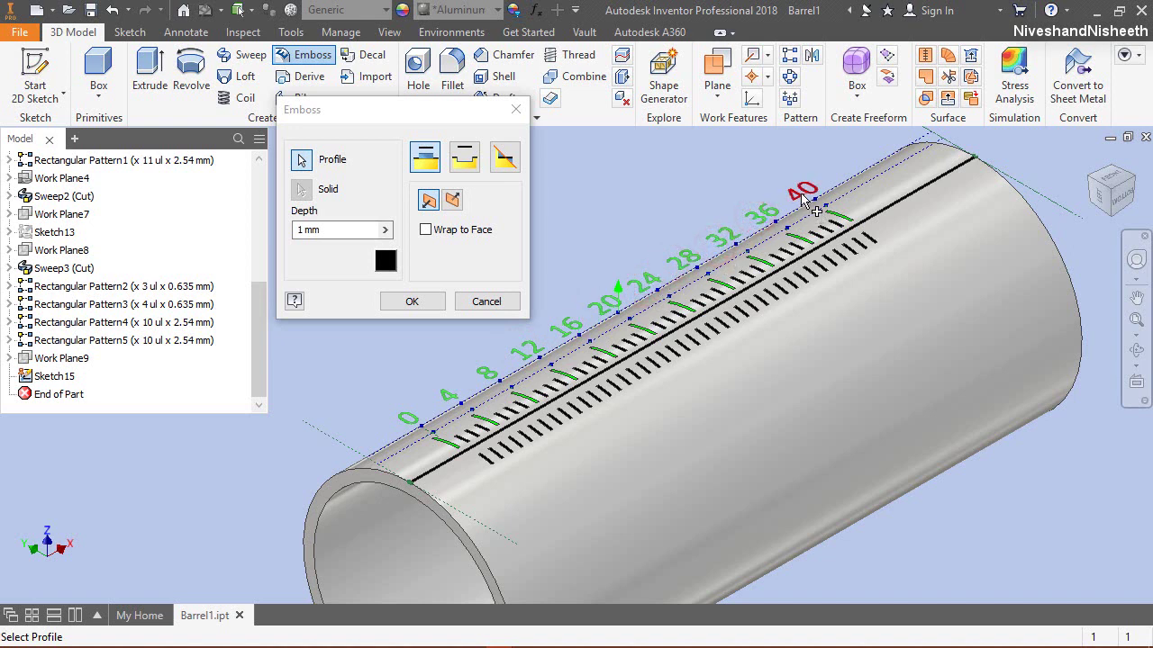
pyautogui.click(804, 200)
# Step: Set the emboss of the graduation labels to engrave from the face
pyautogui.click(495, 108)
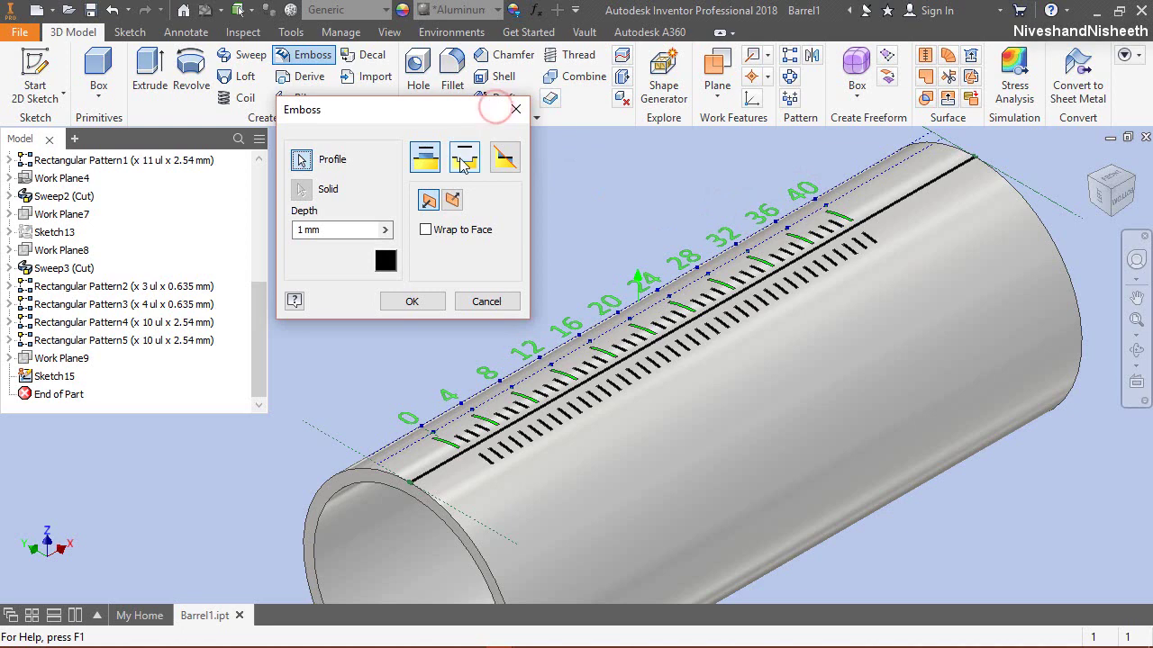
pyautogui.click(463, 159)
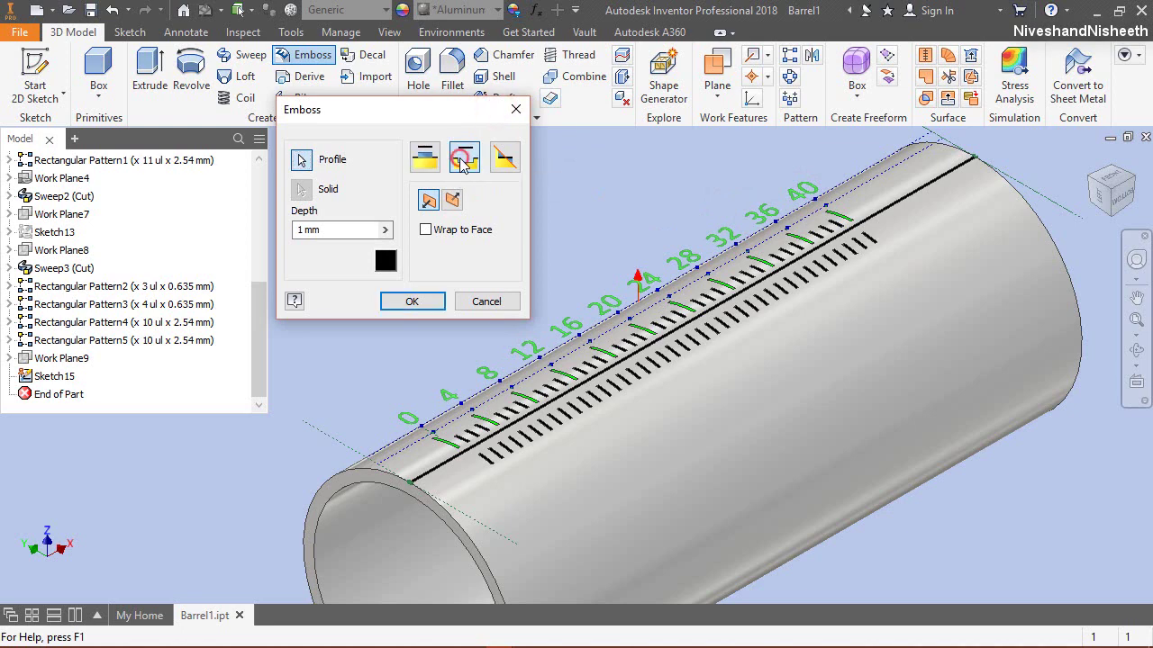
# Step: Engrave the scale numbers 0.094 mm deep, wrapped onto the barrel's outer cylindrical face
pyautogui.click(425, 229)
pyautogui.click(576, 460)
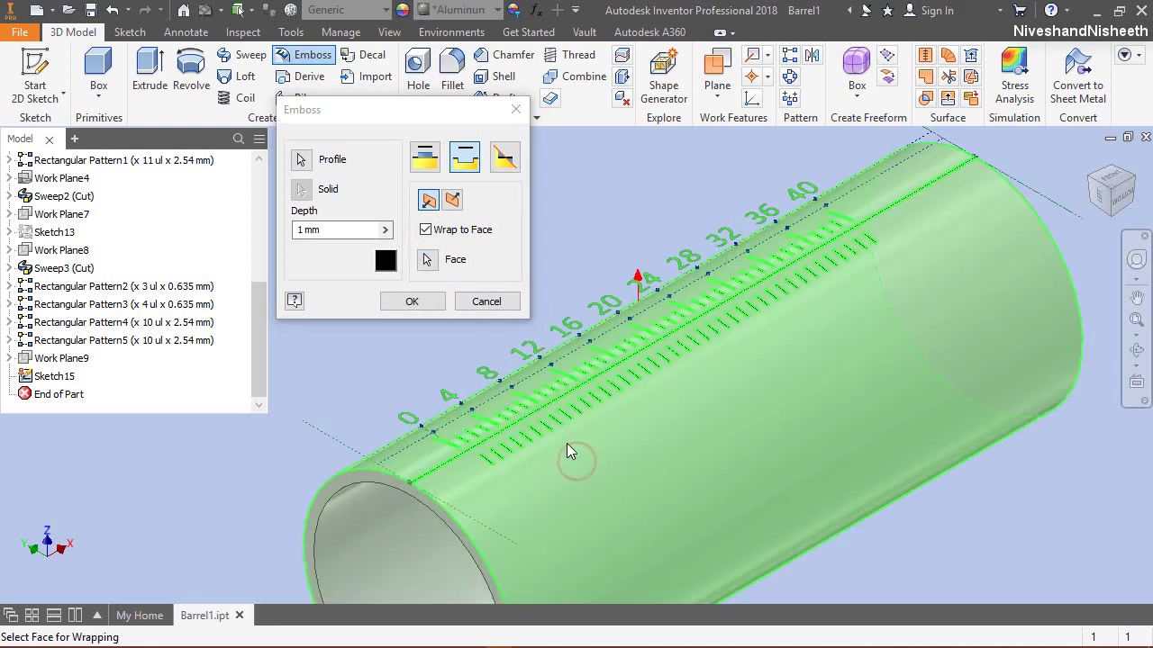
pyautogui.click(359, 229)
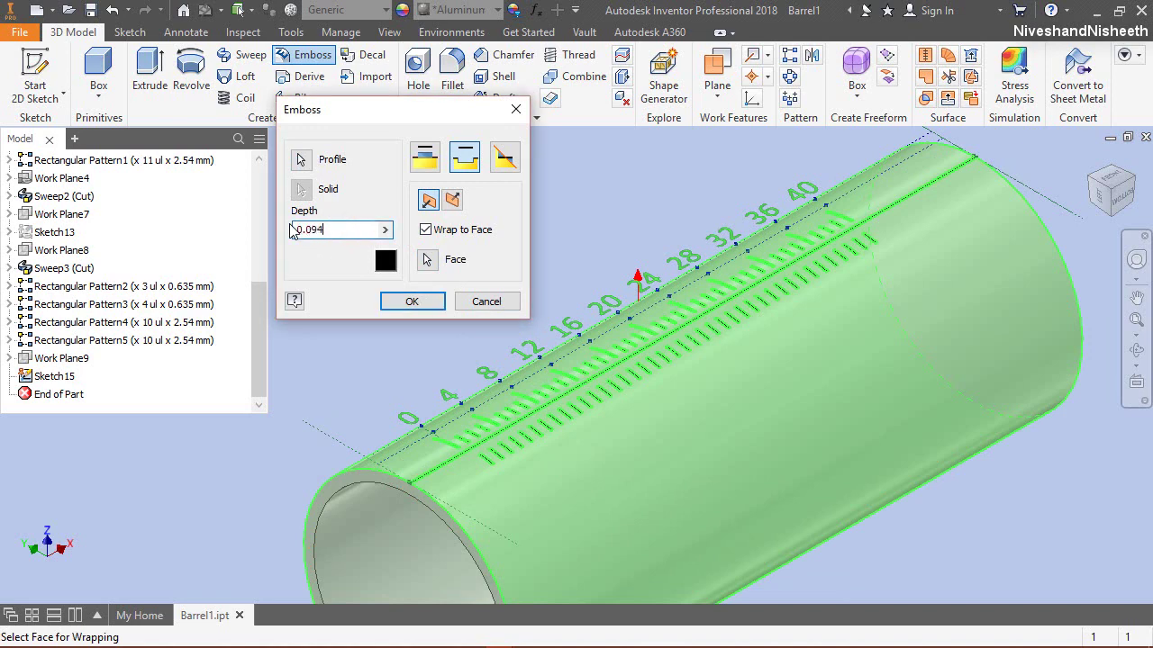
pyautogui.click(386, 298)
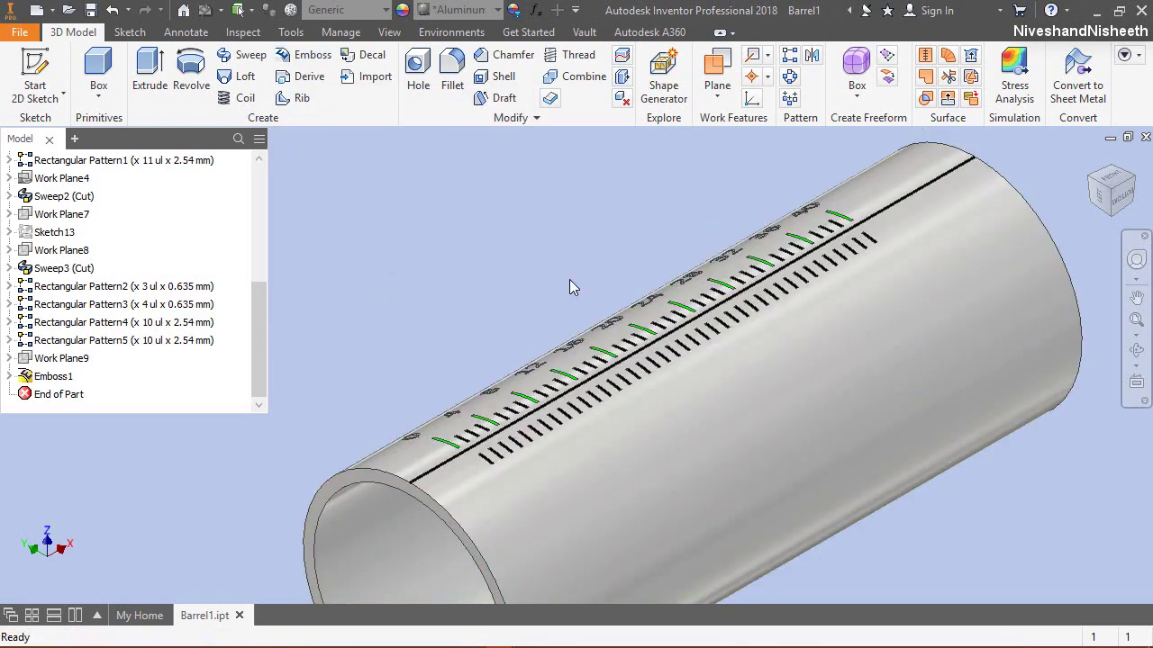
# Step: Set the appearance of the engraved scale numbers to Black
pyautogui.click(1095, 180)
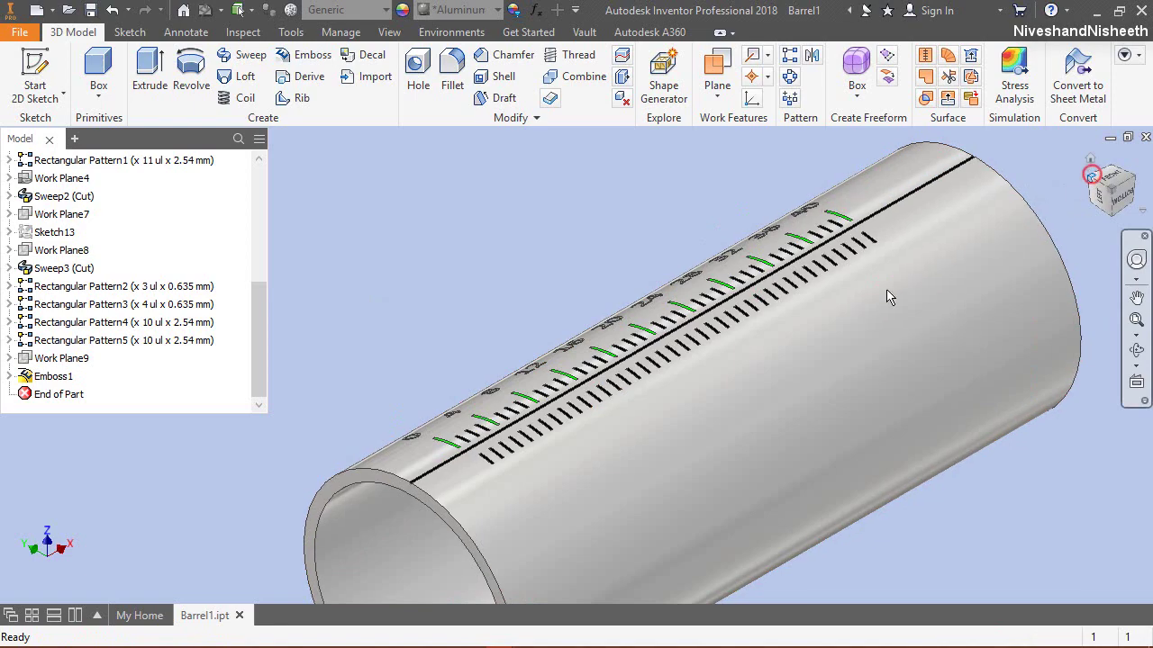
pyautogui.scroll(8, 623, 379)
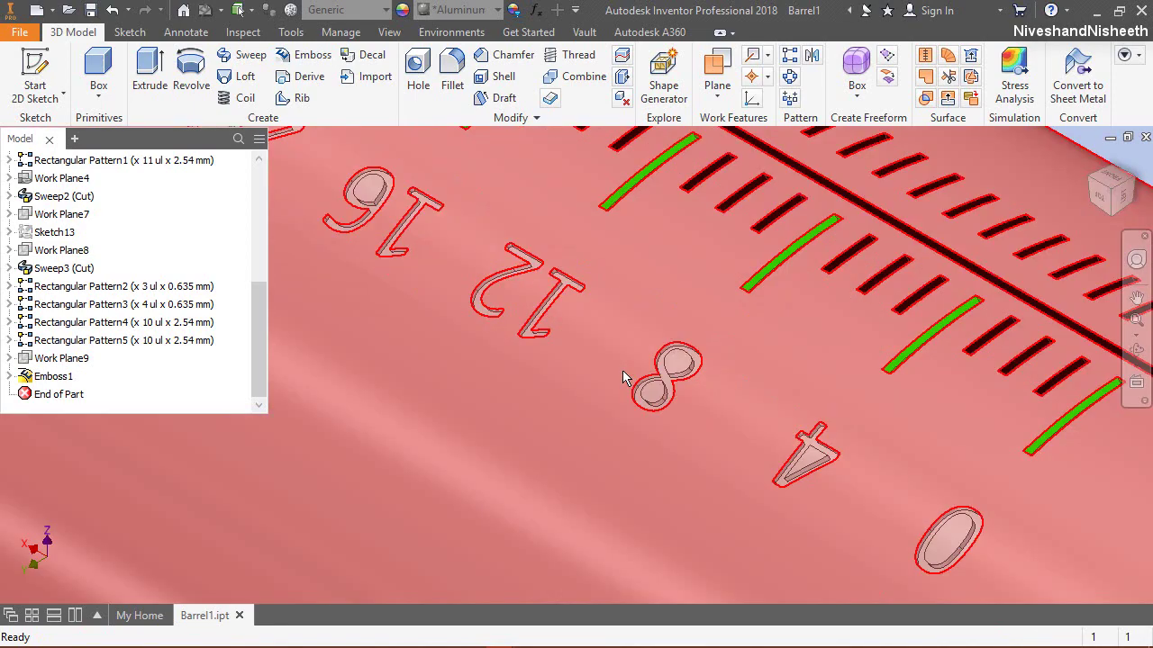
pyautogui.press('F6')
pyautogui.click(54, 378)
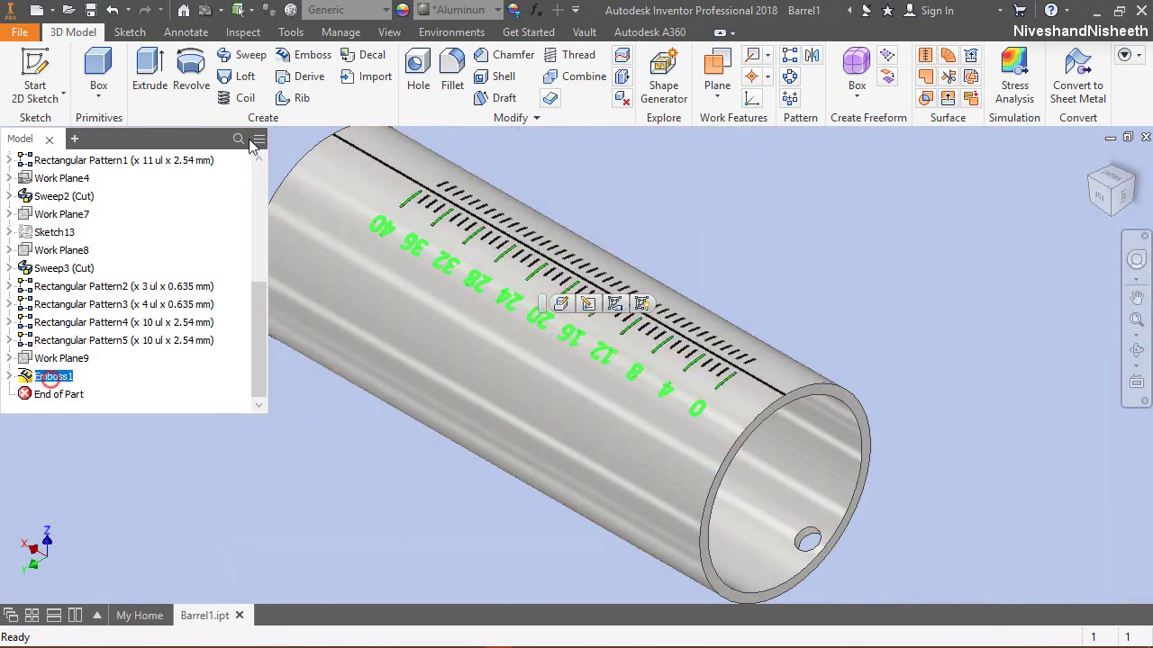
pyautogui.click(457, 10)
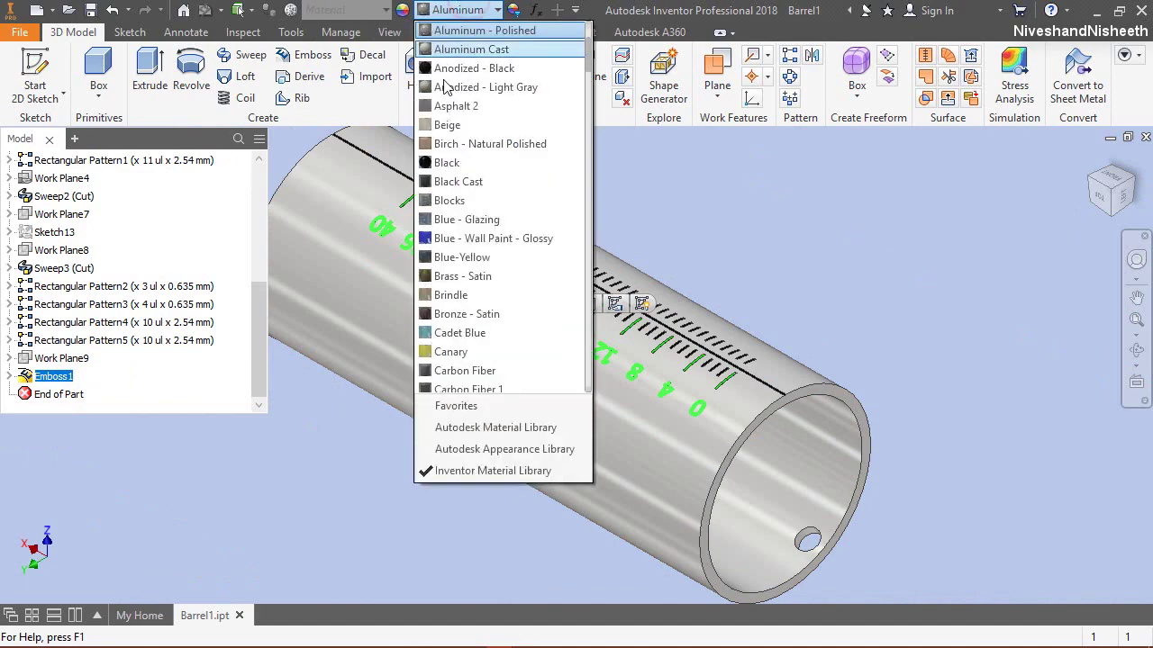
pyautogui.click(447, 162)
pyautogui.click(713, 209)
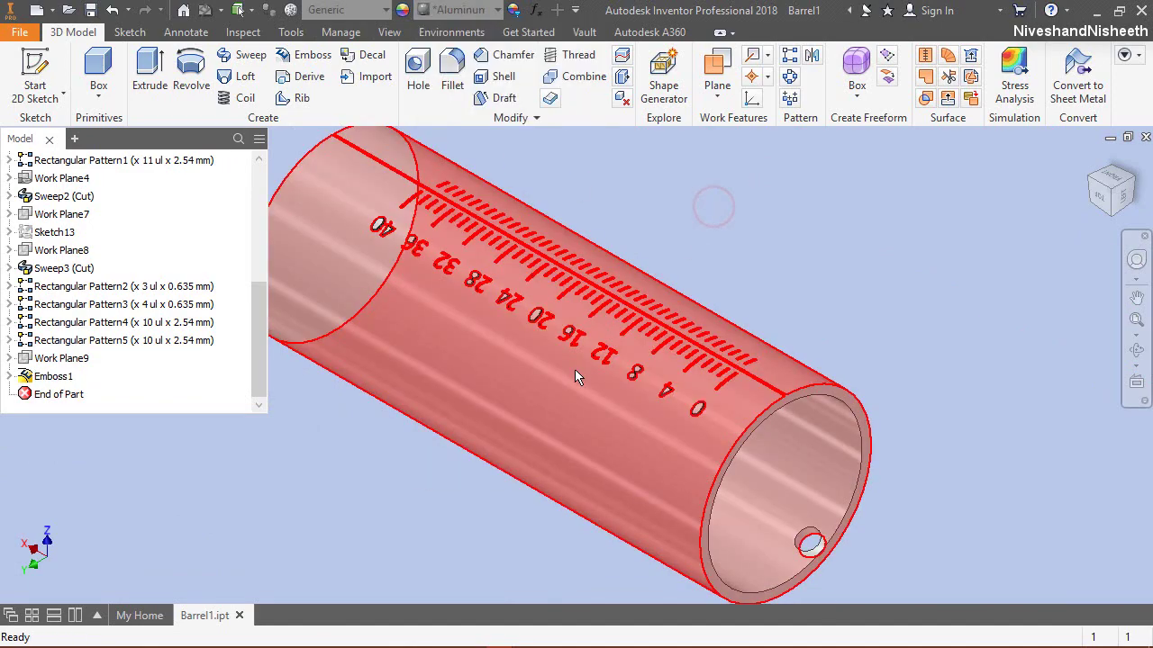
# Step: Inspect the engraved numbers and graduation marks along the barrel, close up and from the front
pyautogui.scroll(3, 575, 369)
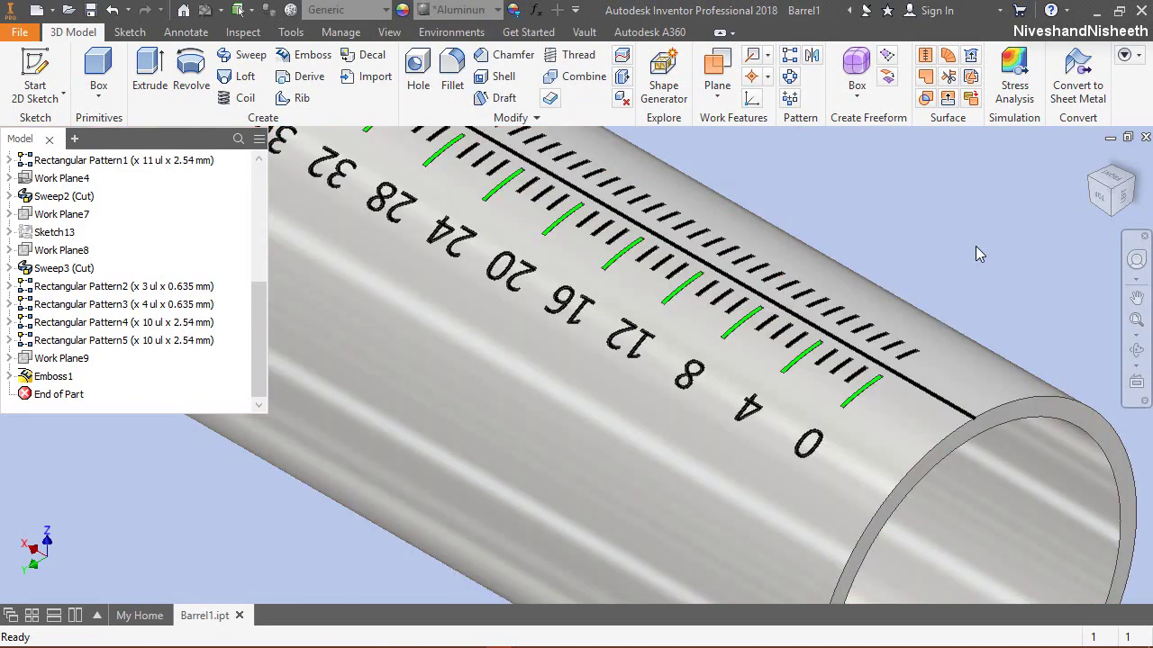
pyautogui.click(1089, 159)
pyautogui.click(1116, 178)
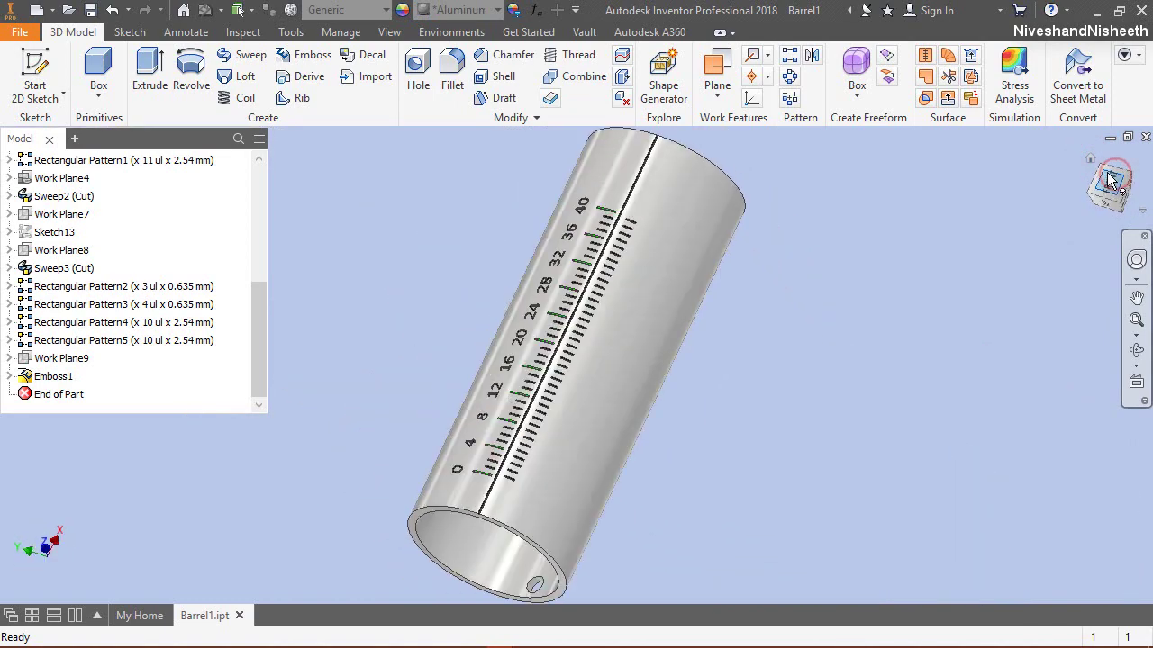
pyautogui.click(1147, 174)
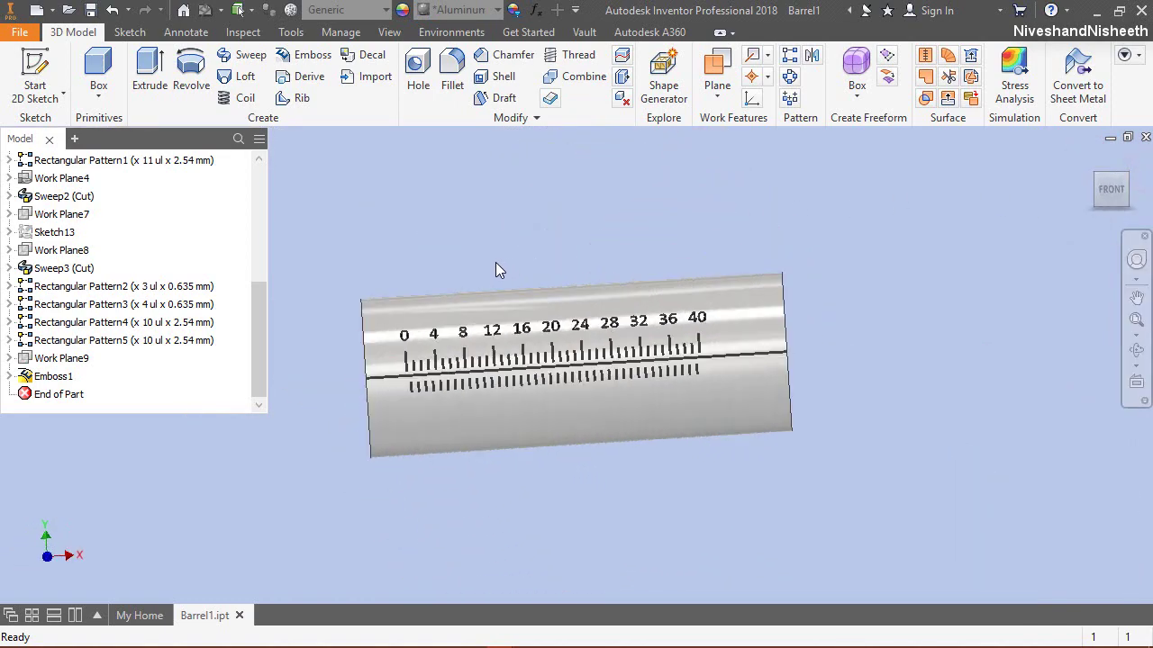
pyautogui.scroll(3, 531, 324)
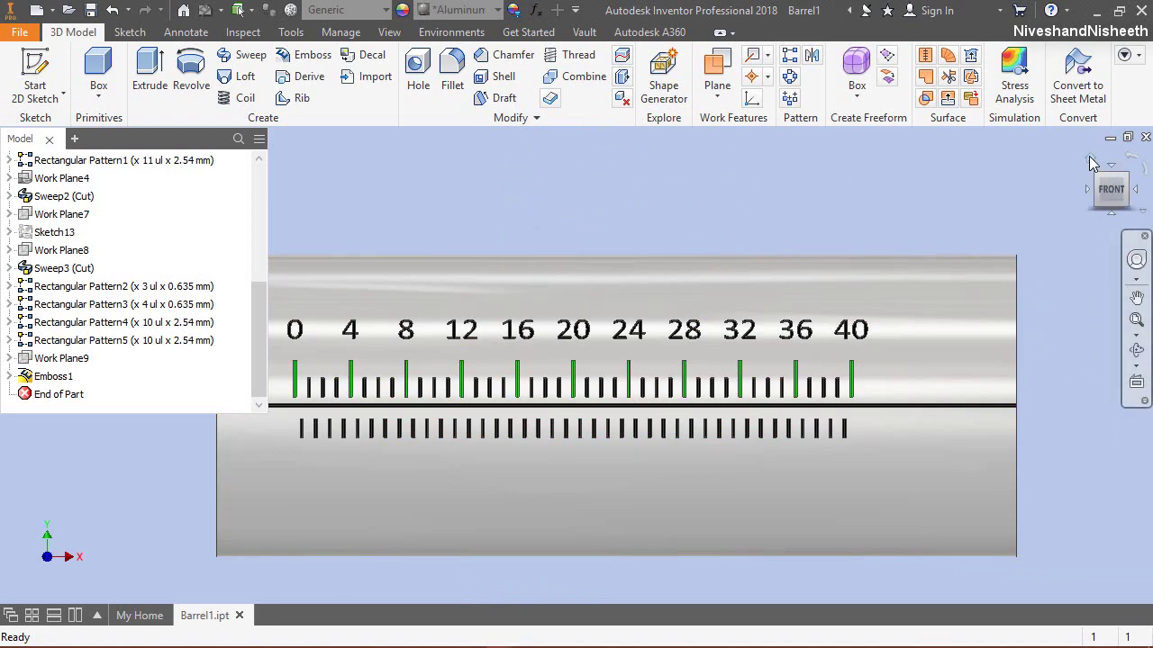
pyautogui.click(1089, 158)
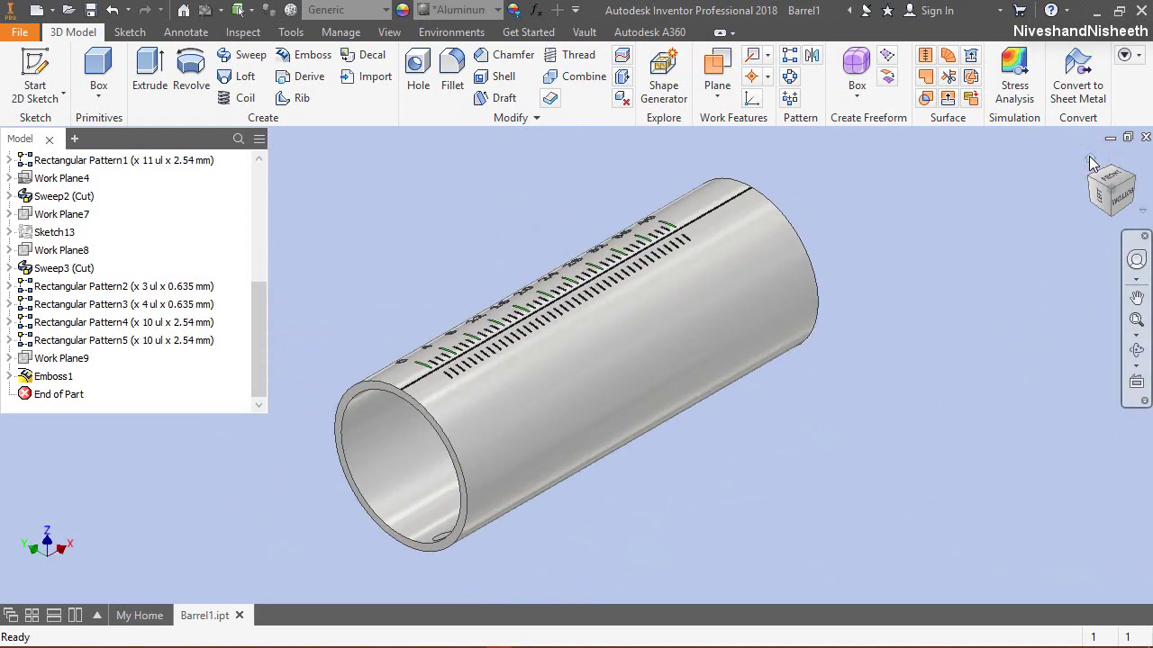
# Step: Chamfer the inner circular edge at the barrel end nearest the 40 mark with a distance of 0.445 mm
pyautogui.click(1127, 180)
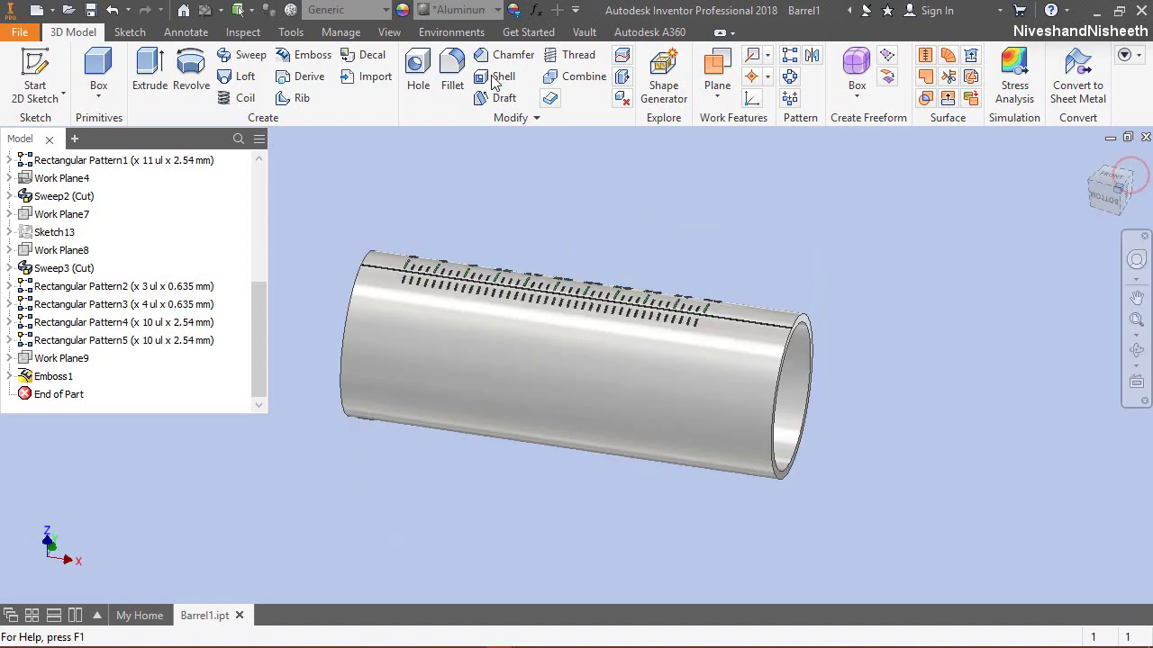
pyautogui.click(504, 55)
pyautogui.click(950, 247)
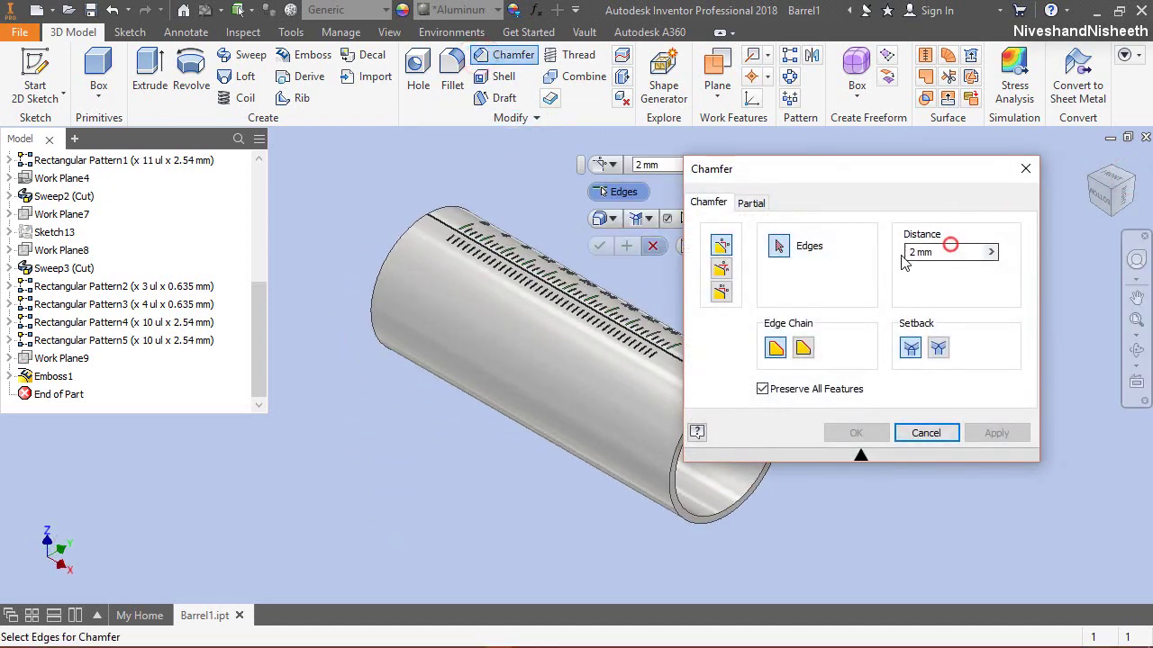
pyautogui.click(950, 250)
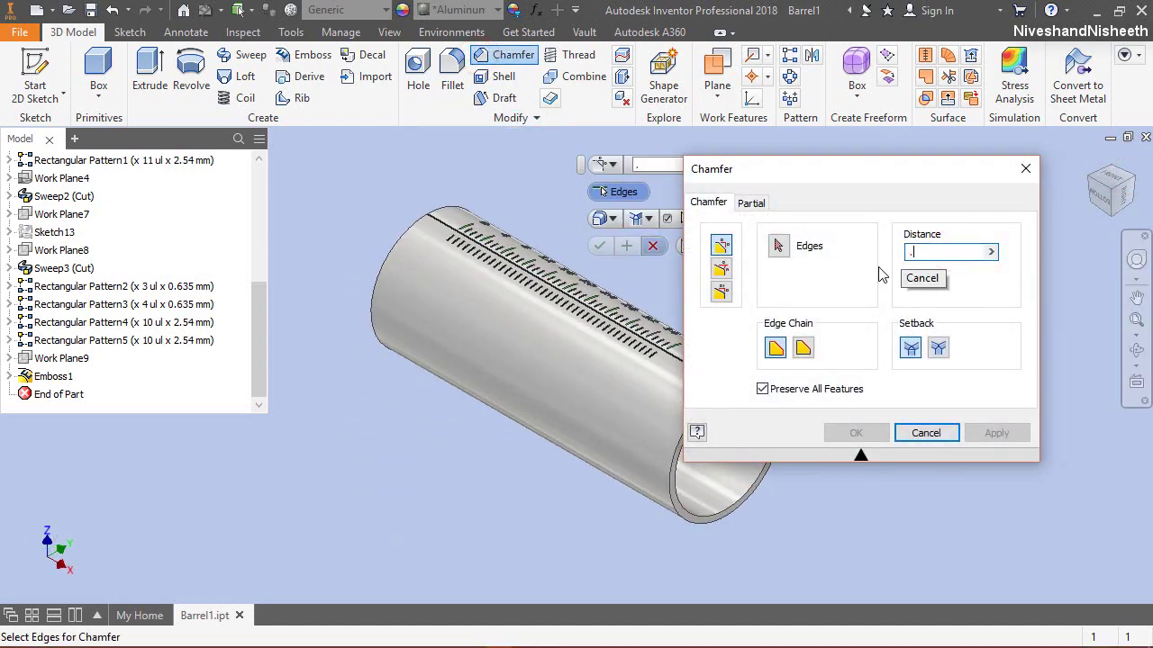
pyautogui.click(729, 502)
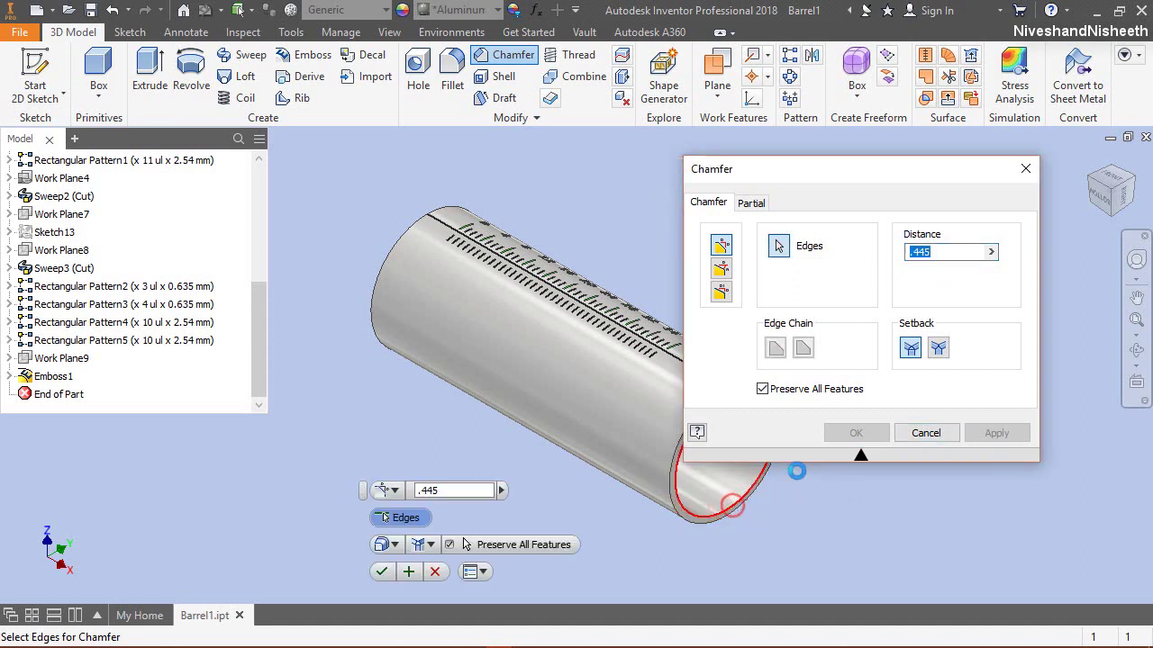
pyautogui.click(852, 433)
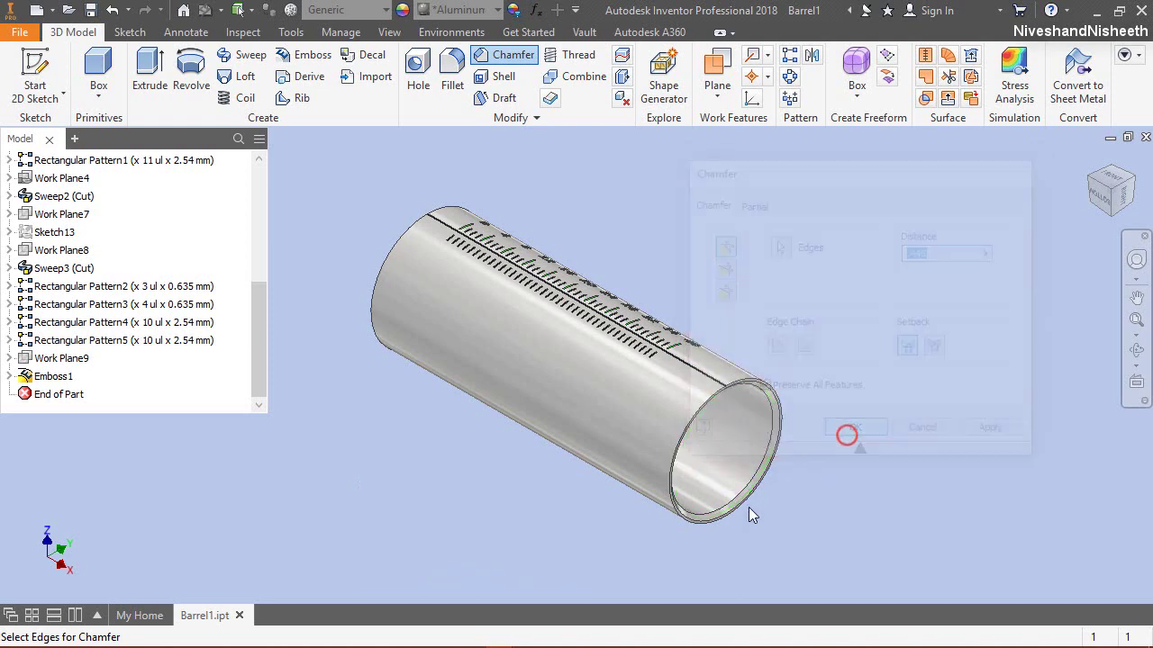
pyautogui.scroll(4, 749, 507)
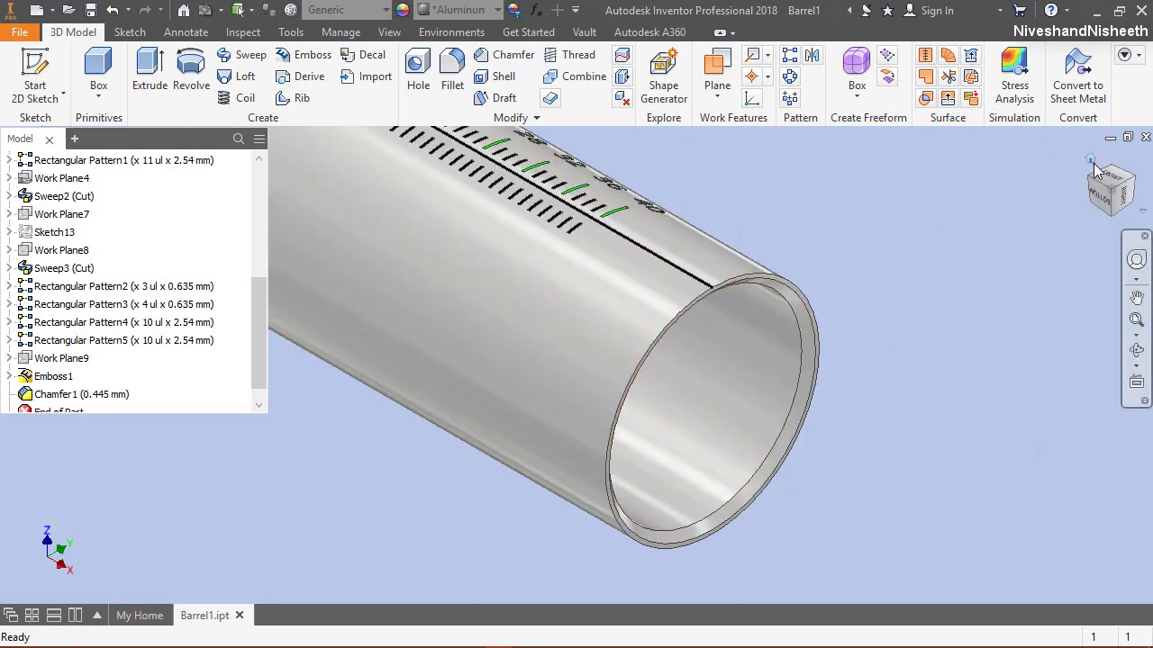
# Step: Return to the home view, then save and close the Barrel1 part file
pyautogui.click(1090, 161)
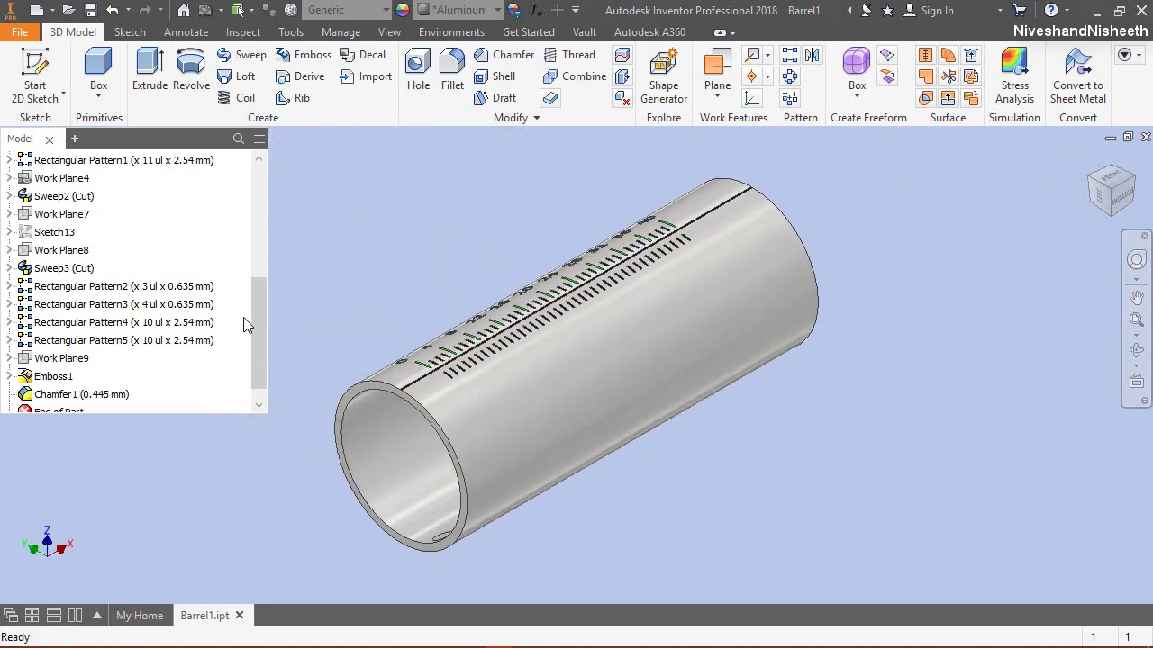
pyautogui.scroll(5, 246, 324)
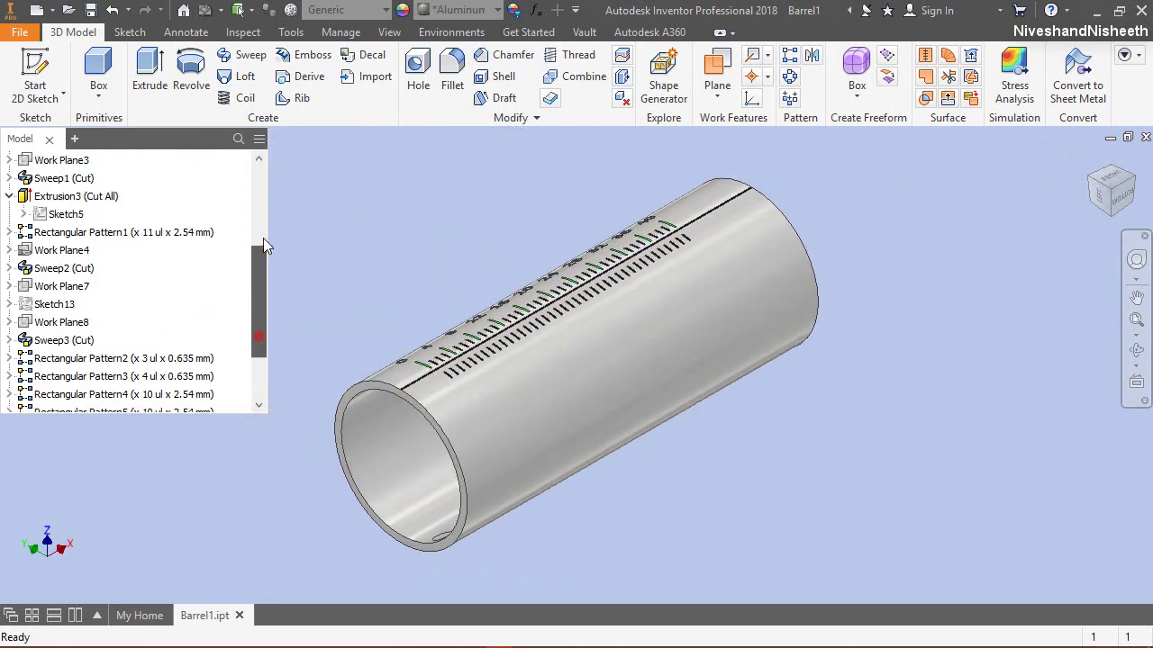
pyautogui.click(91, 10)
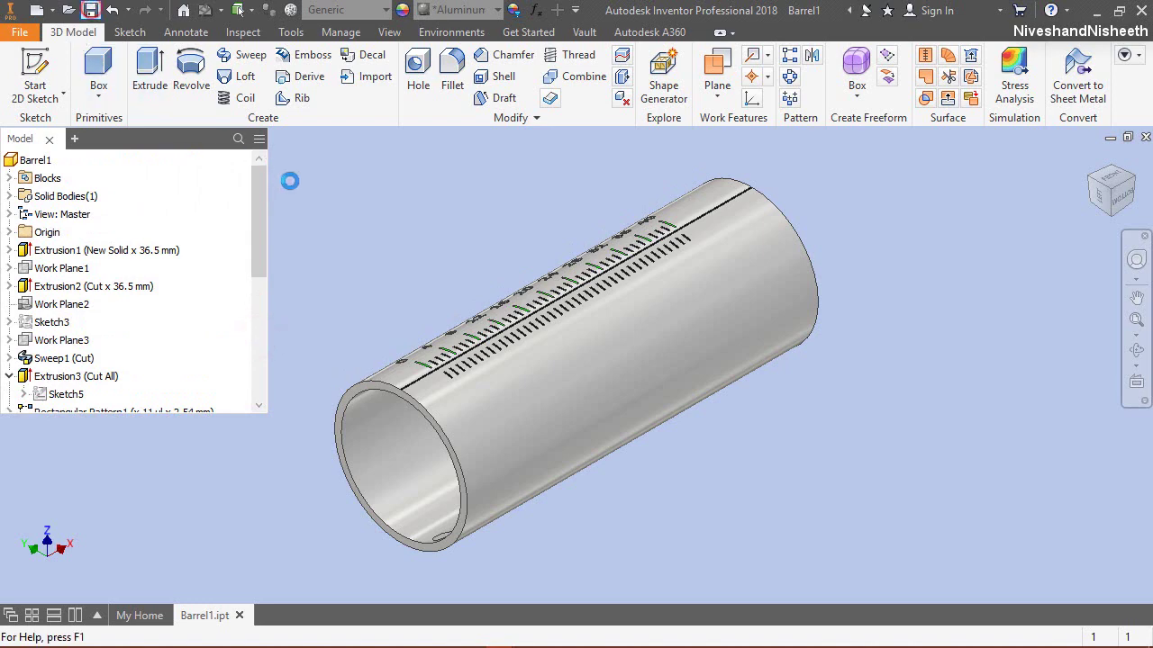
pyautogui.click(1146, 139)
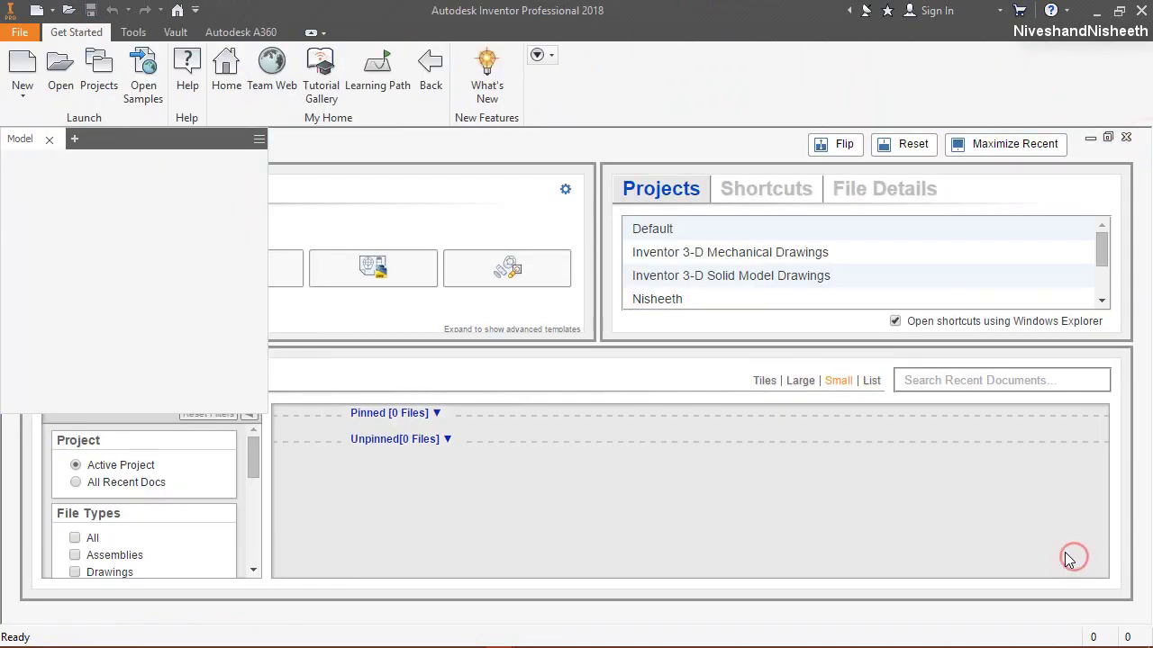
# Step: Create a new assembly from the metric Standard (mm).iam template
pyautogui.click(978, 578)
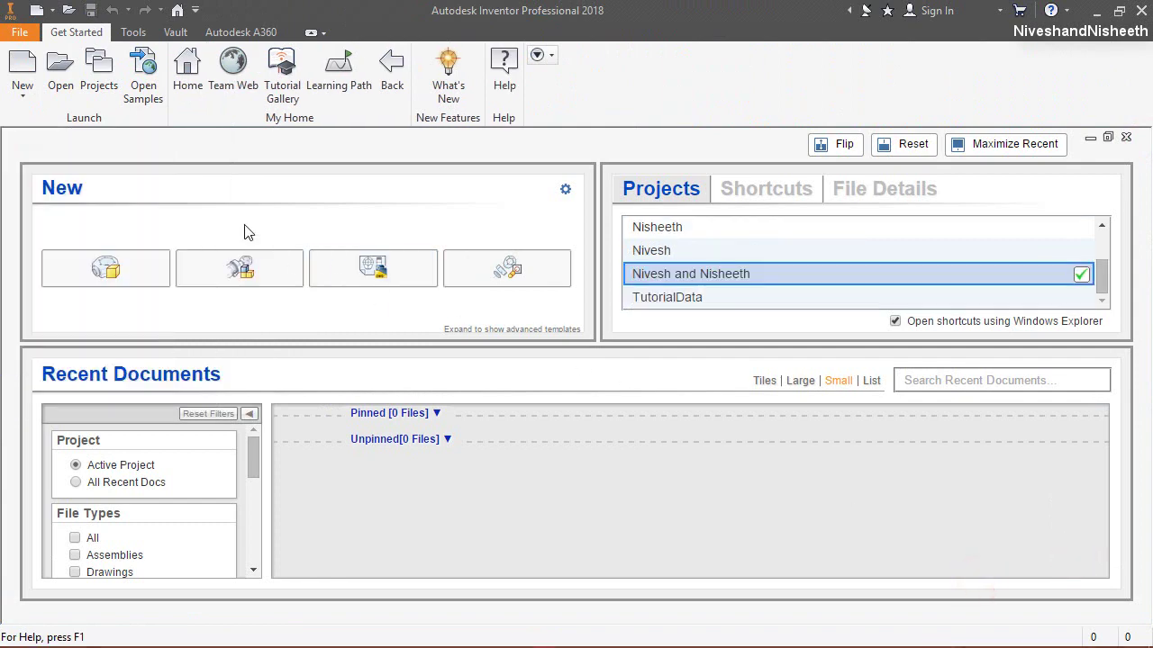
pyautogui.click(19, 72)
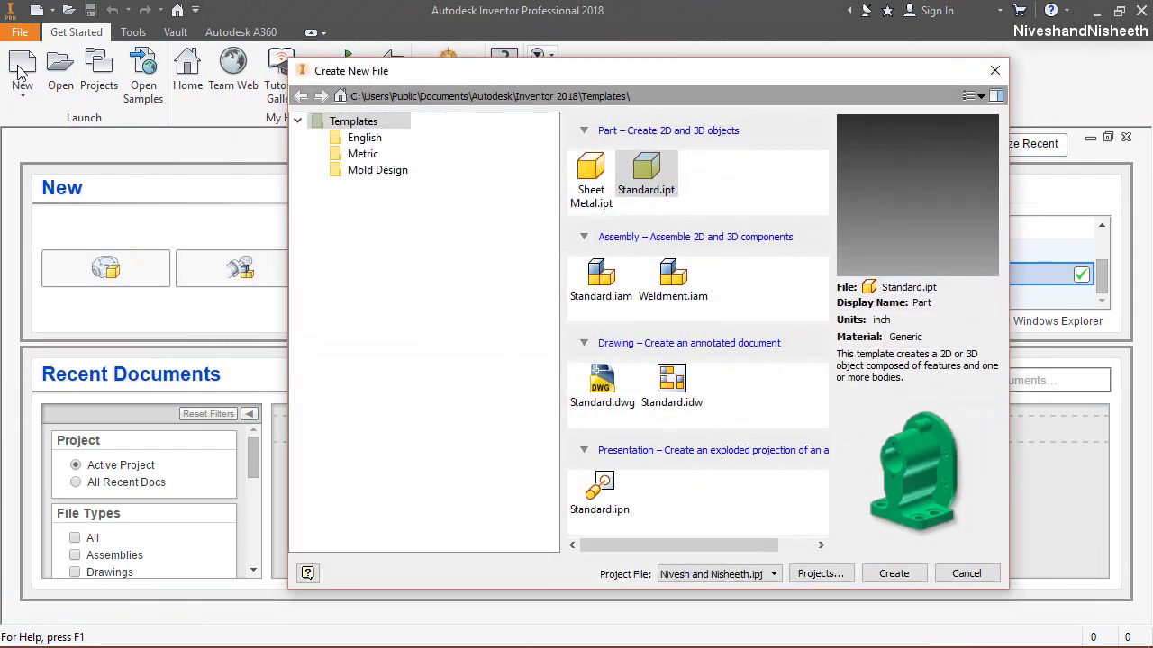
pyautogui.click(347, 154)
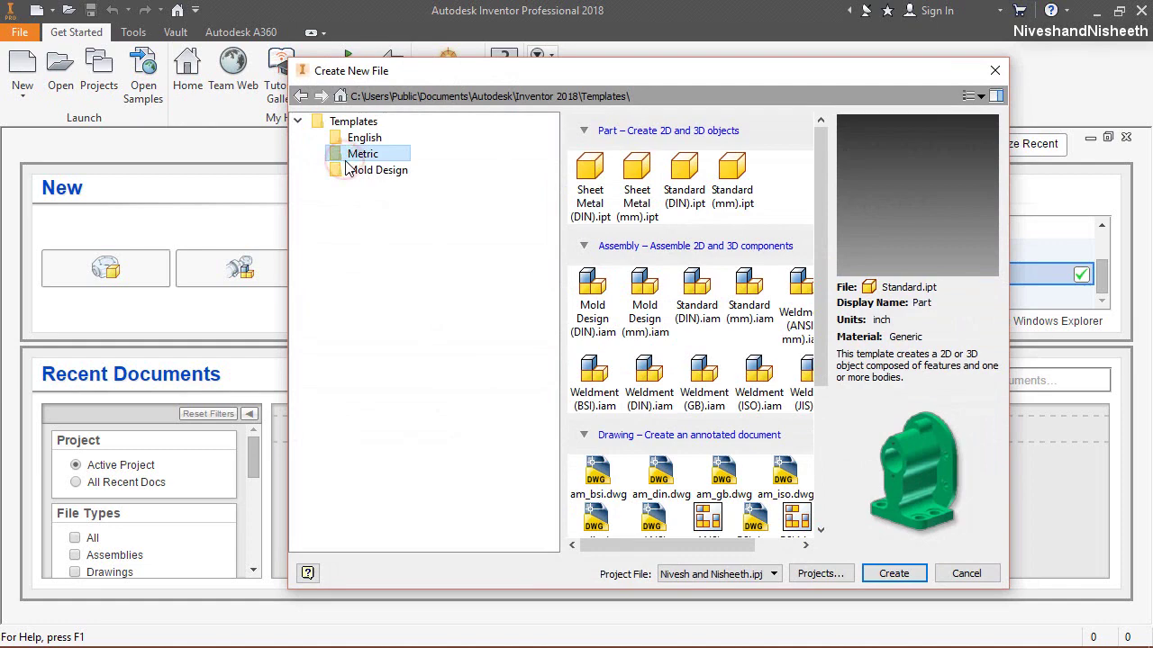
pyautogui.click(753, 305)
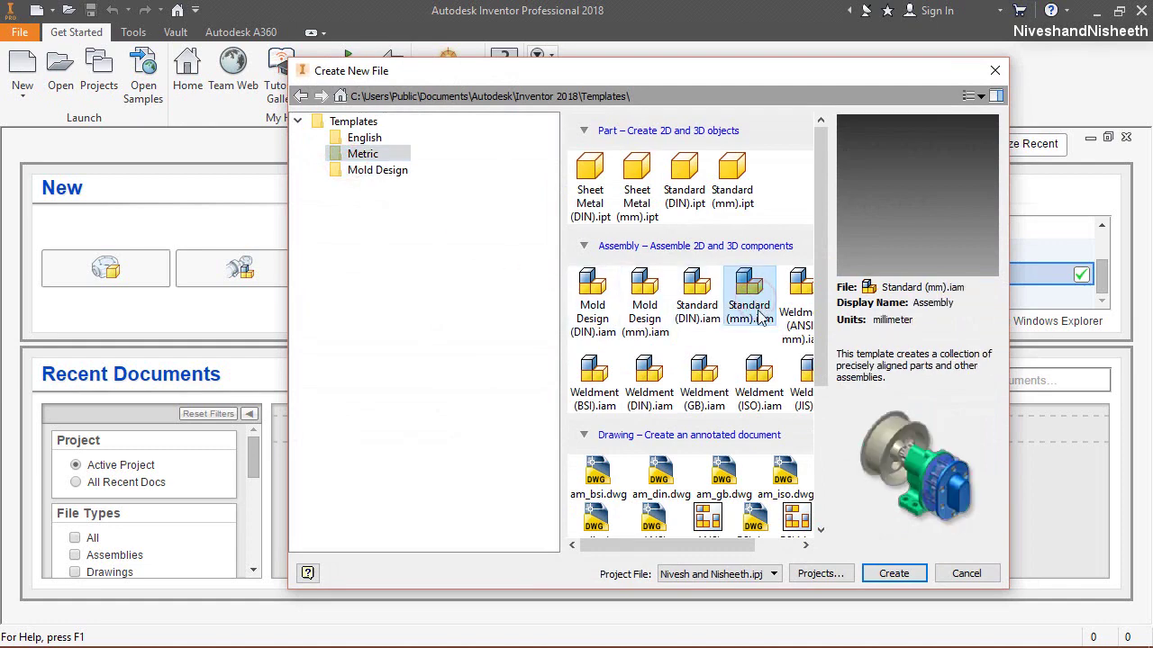
pyautogui.click(892, 573)
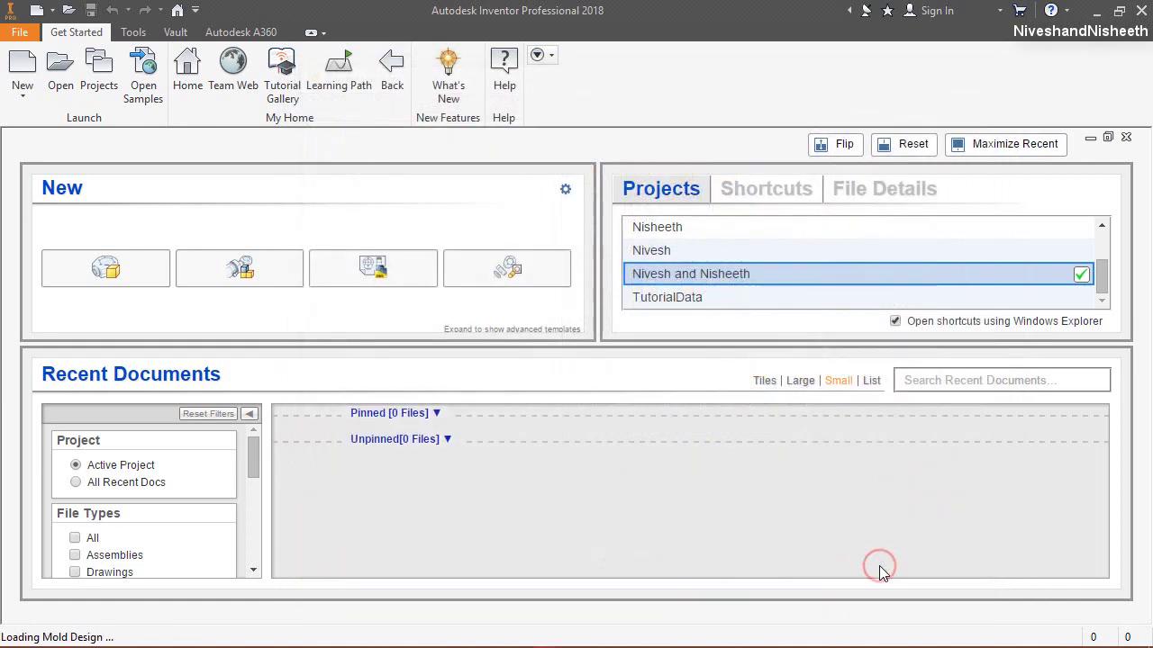
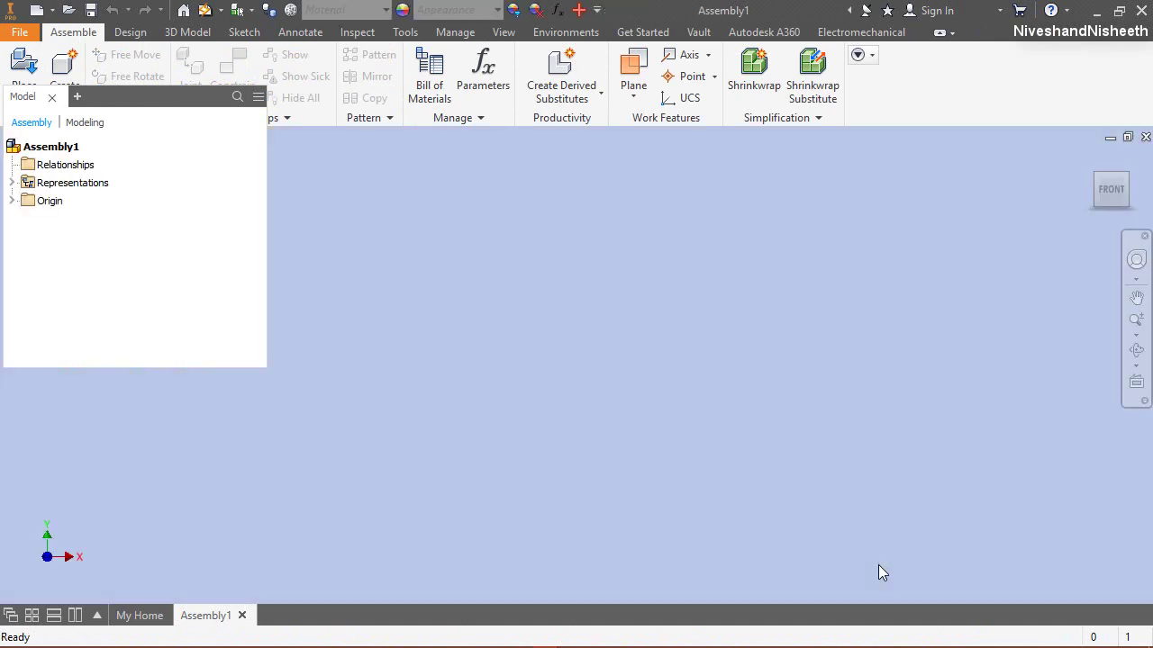
# Step: Reposition the model browser just below the ribbon and set the bottom-front-right isometric view as the assembly's home view
pyautogui.moveTo(207, 99); pyautogui.dragTo(200, 145)
pyautogui.click(856, 322)
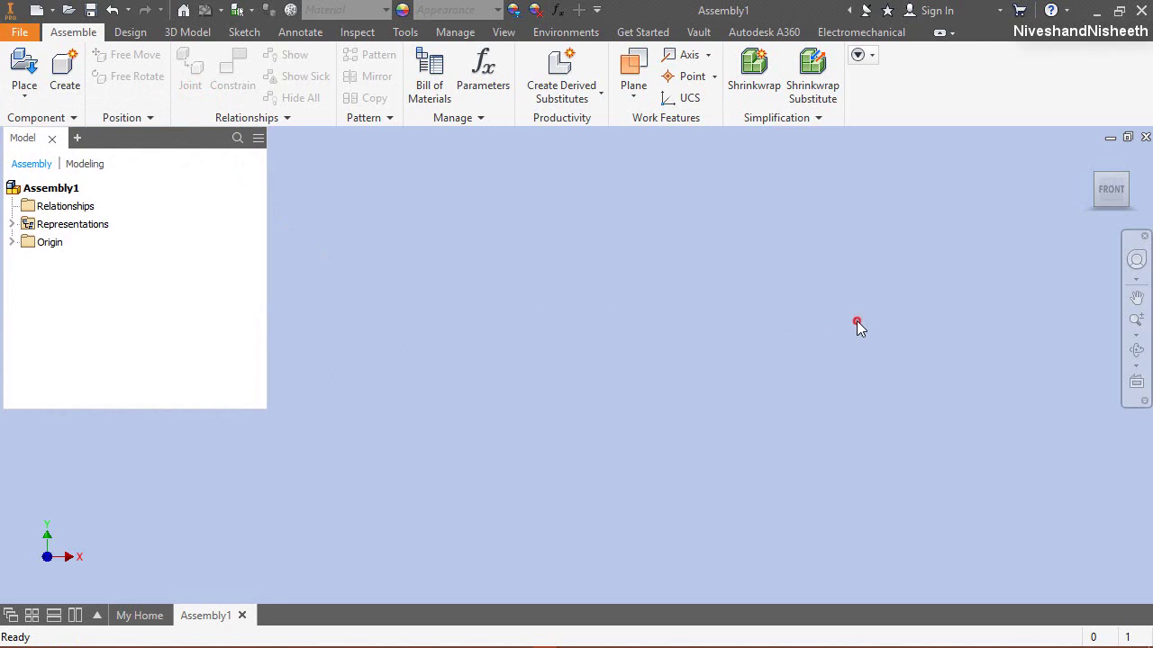
pyautogui.click(1106, 214)
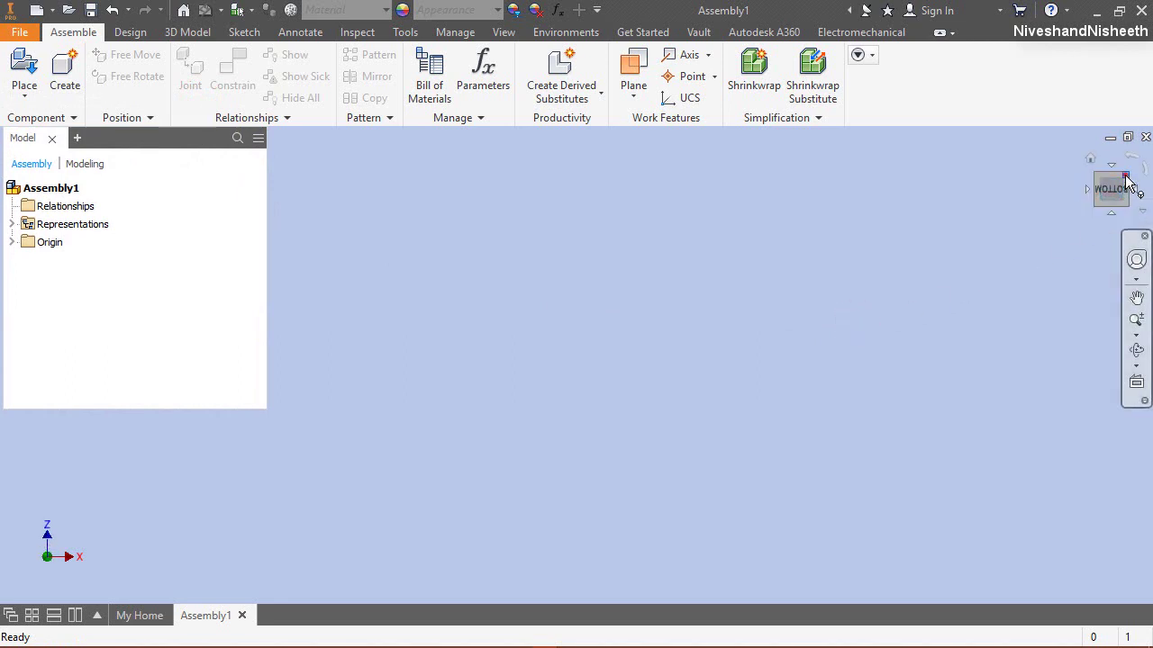
pyautogui.click(1124, 178)
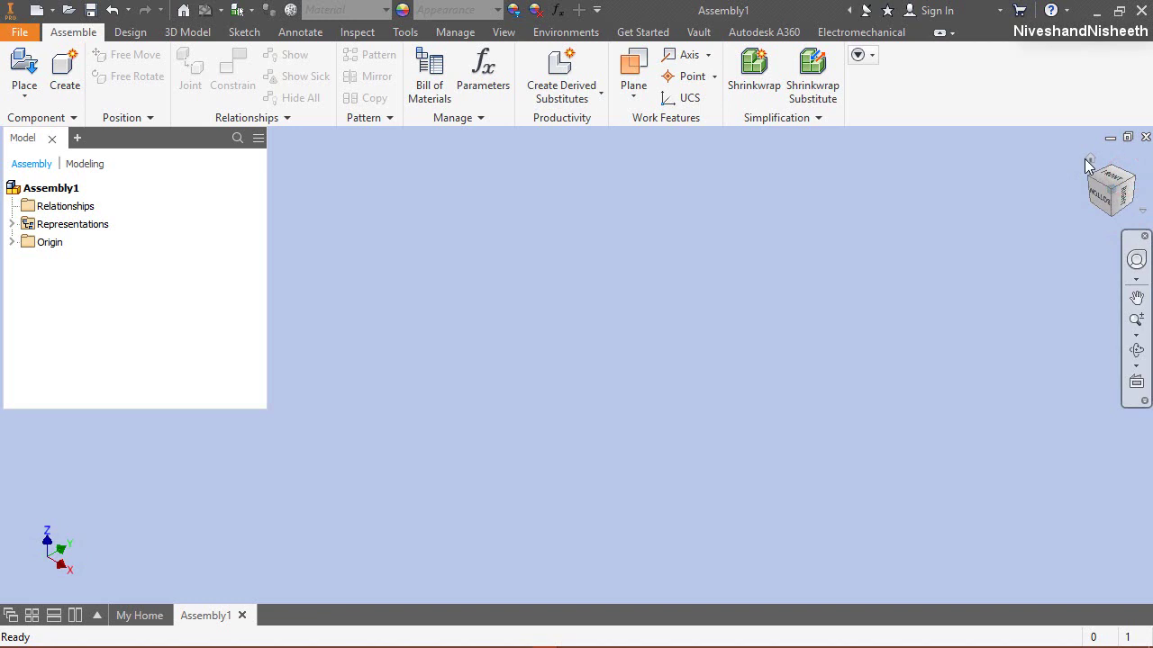
pyautogui.rightClick(1097, 163)
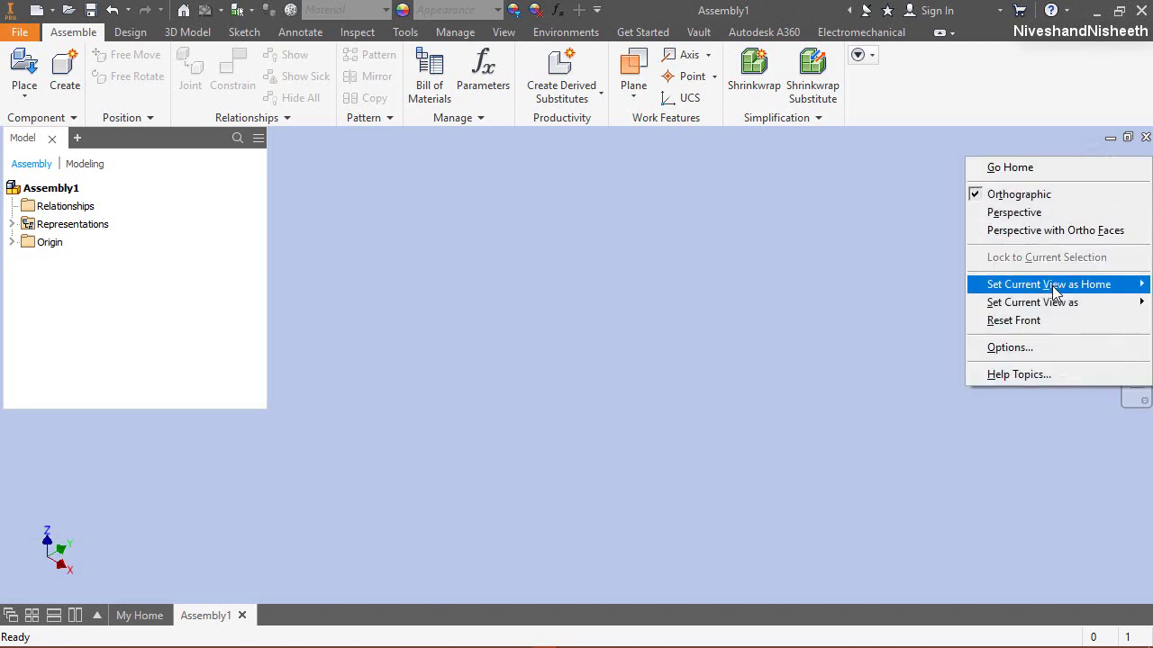
pyautogui.moveTo(1050, 285)
pyautogui.click(890, 304)
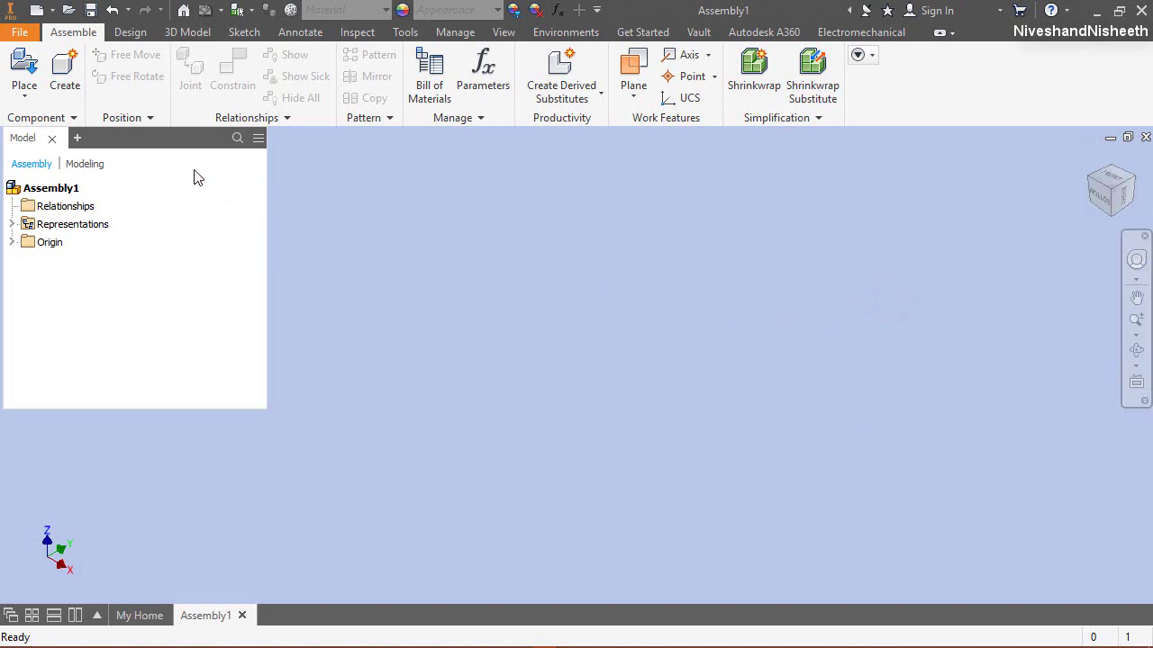
# Step: Place one Frame1 part from the Screw Gauge folder, grounded at the assembly origin
pyautogui.click(23, 69)
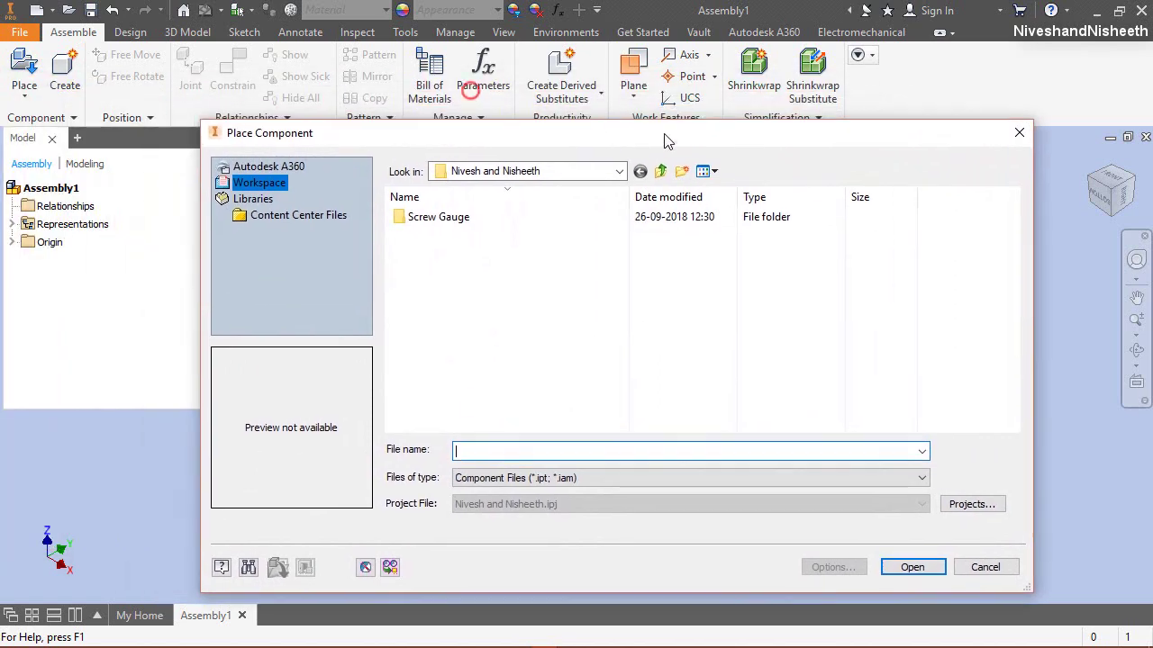
pyautogui.doubleClick(442, 217)
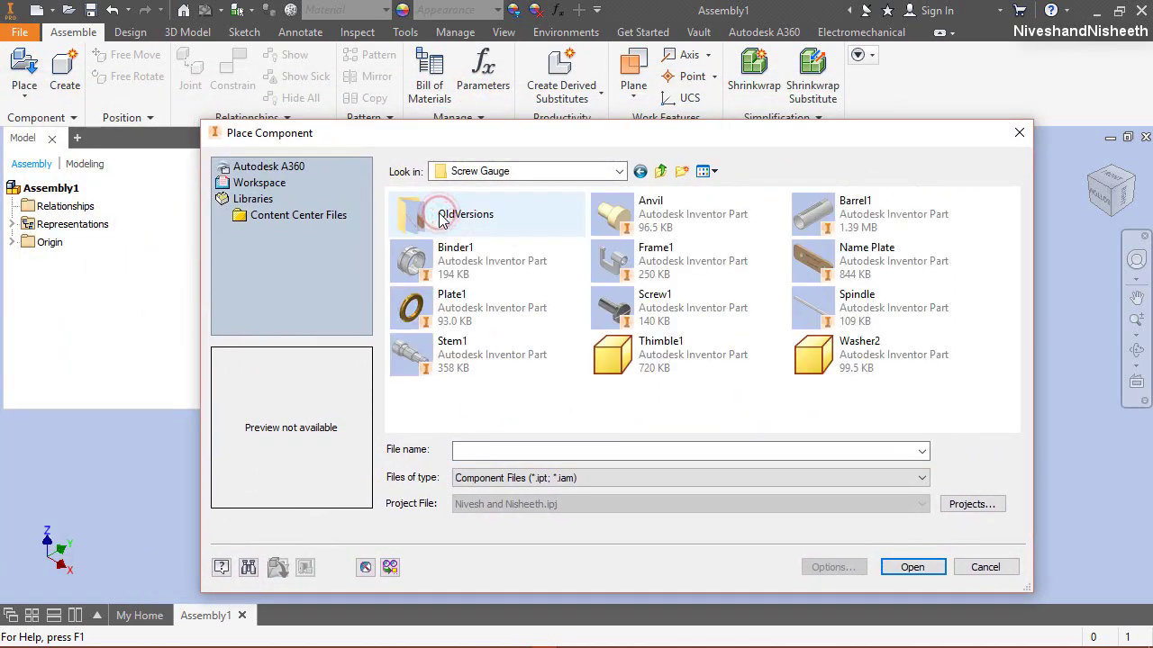
pyautogui.click(702, 260)
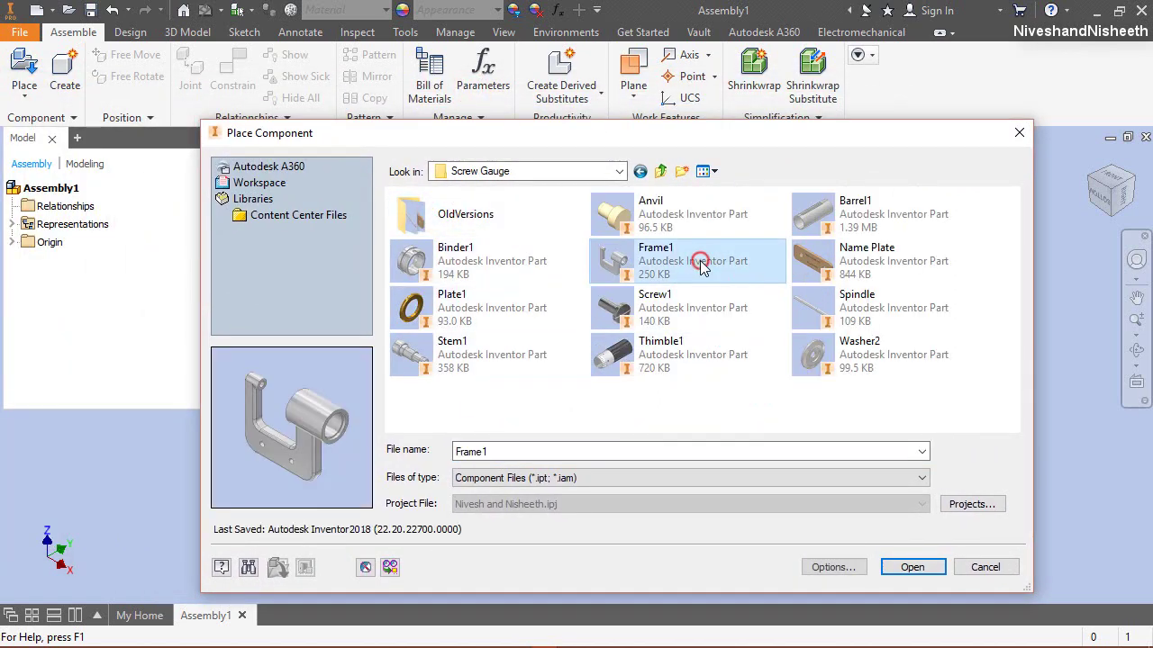
pyautogui.click(910, 567)
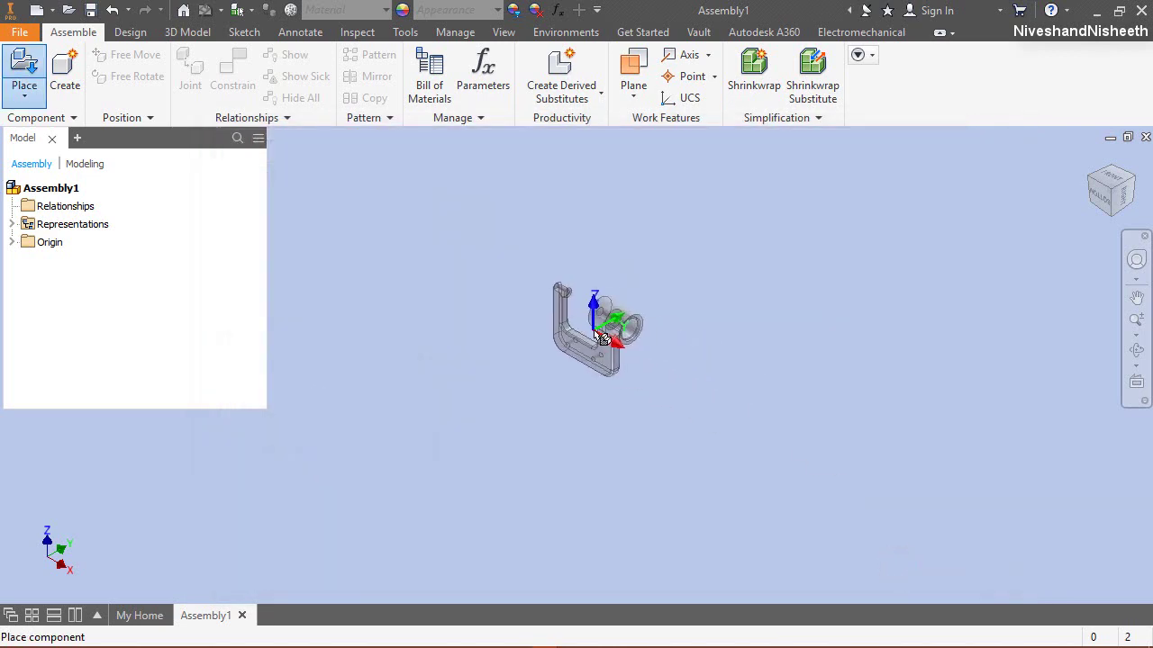
pyautogui.rightClick(595, 335)
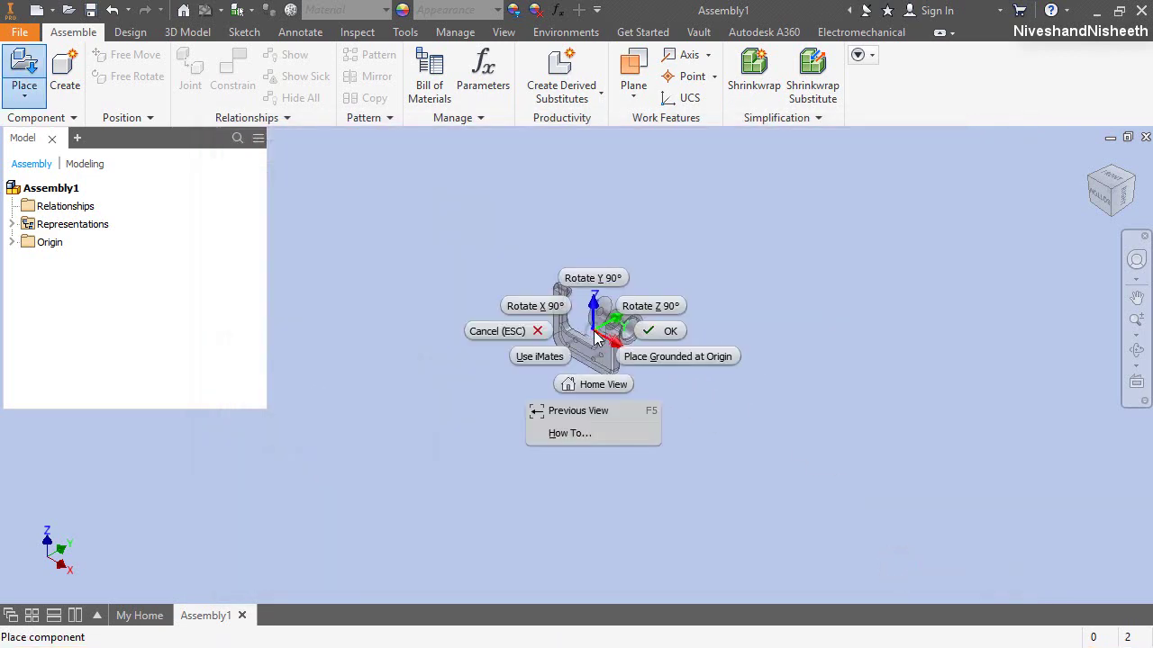
pyautogui.click(669, 358)
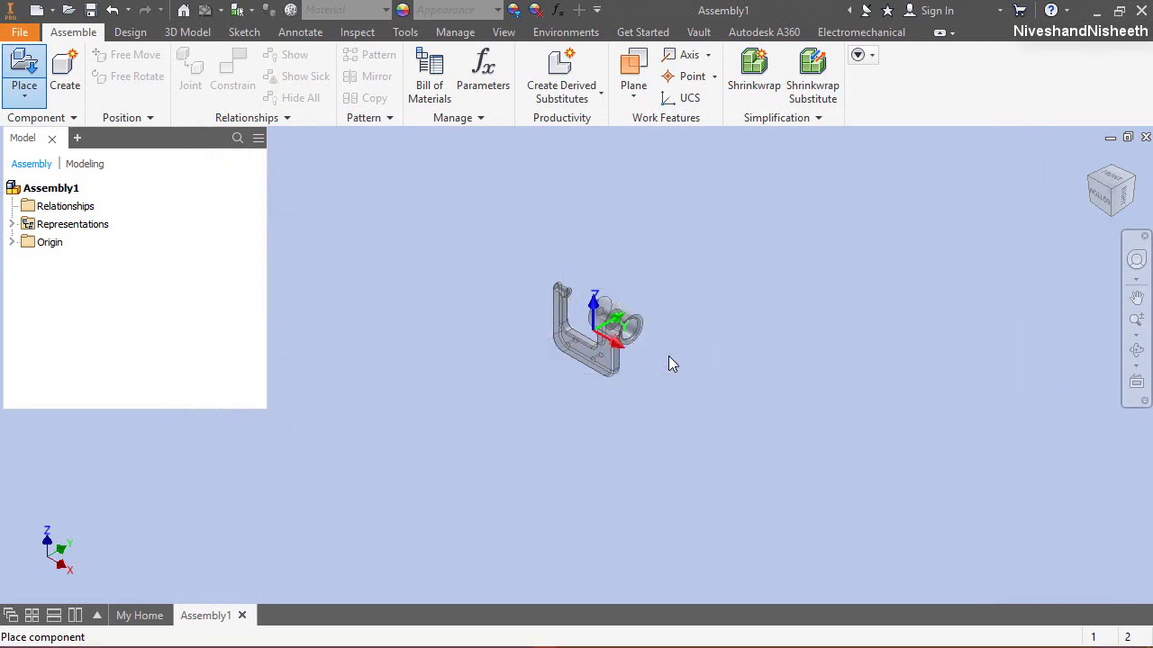
pyautogui.rightClick(692, 236)
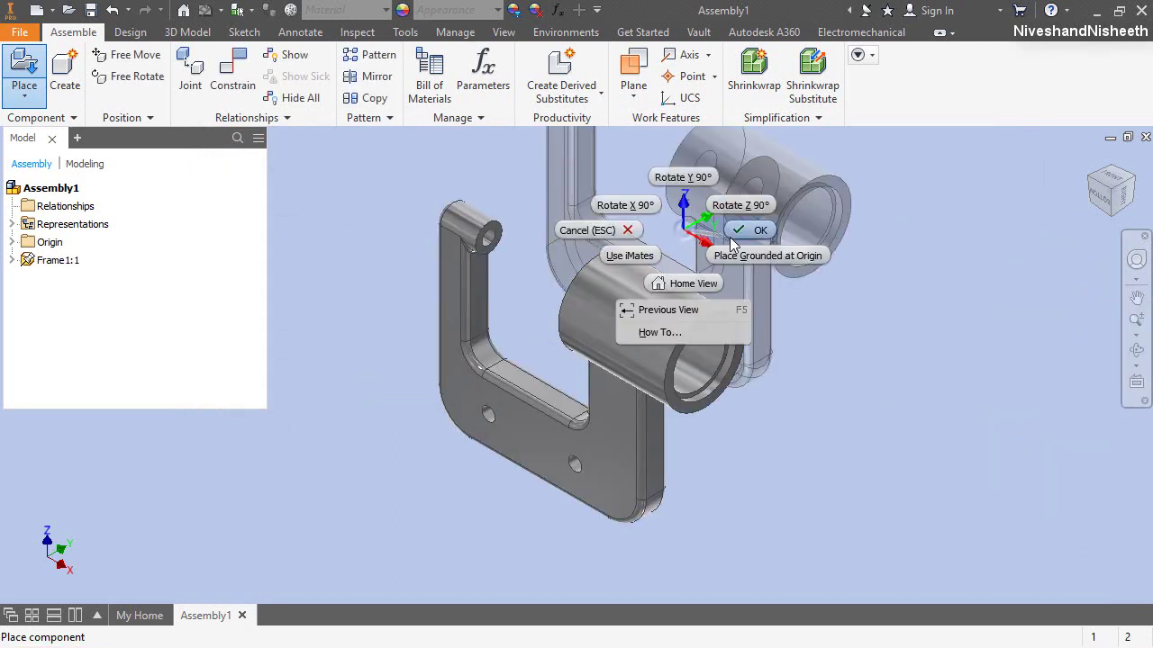
pyautogui.click(738, 230)
# Step: Turn on Light3 in the Two Lights lighting style and save the style
pyautogui.click(487, 38)
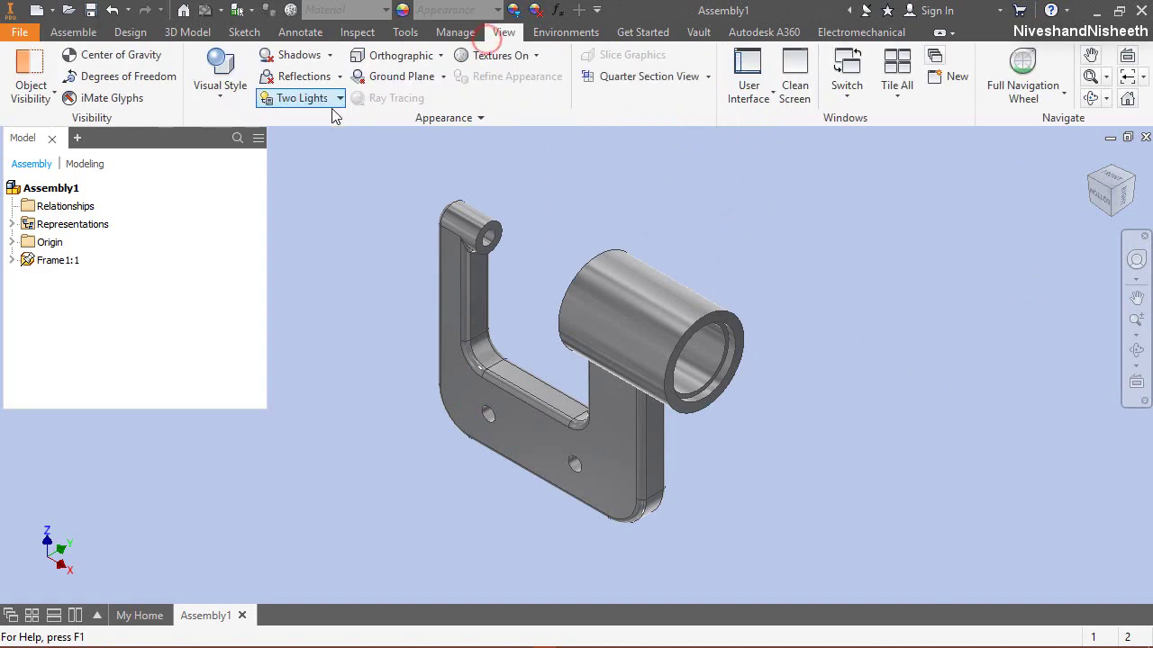
pyautogui.click(315, 99)
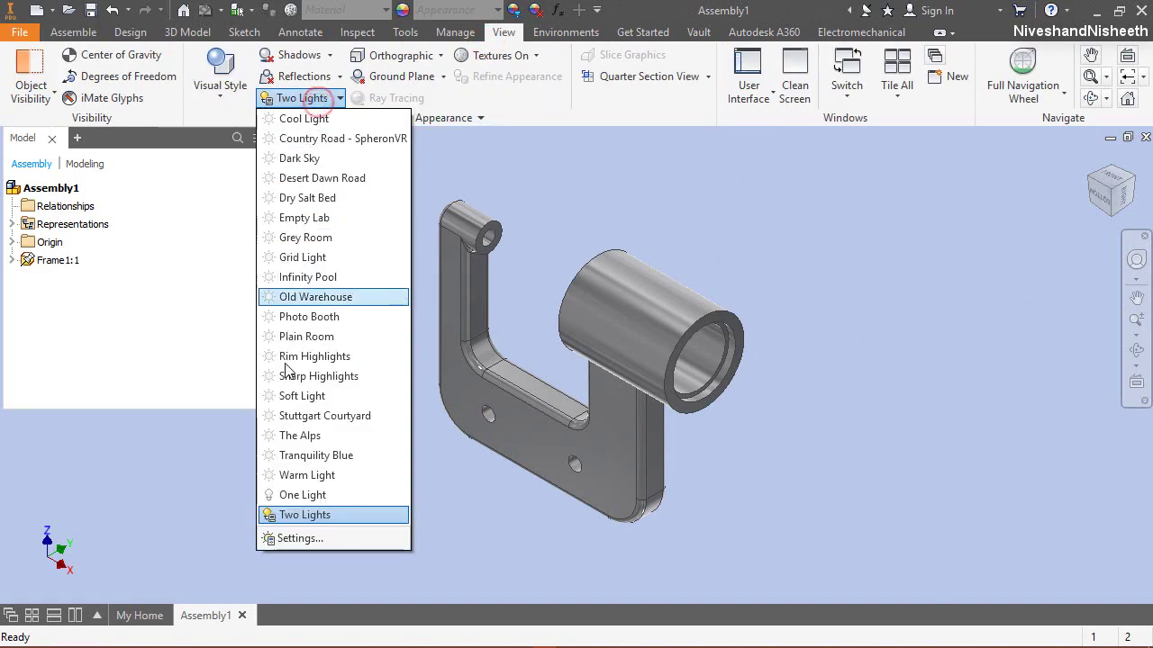
pyautogui.click(317, 537)
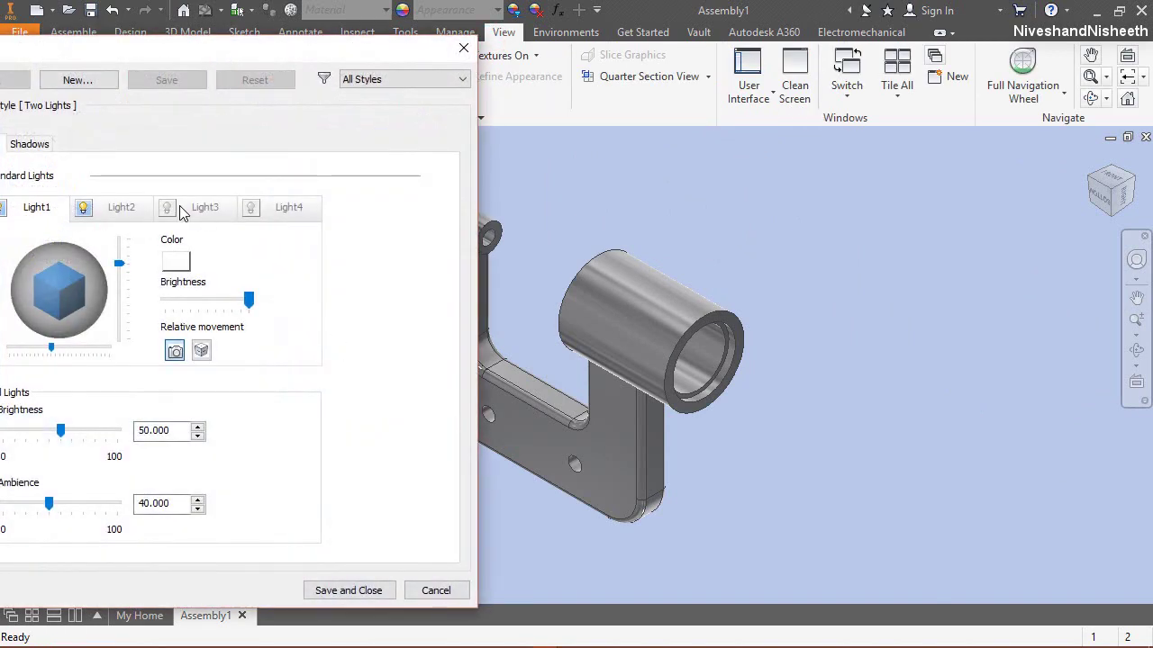
pyautogui.click(167, 207)
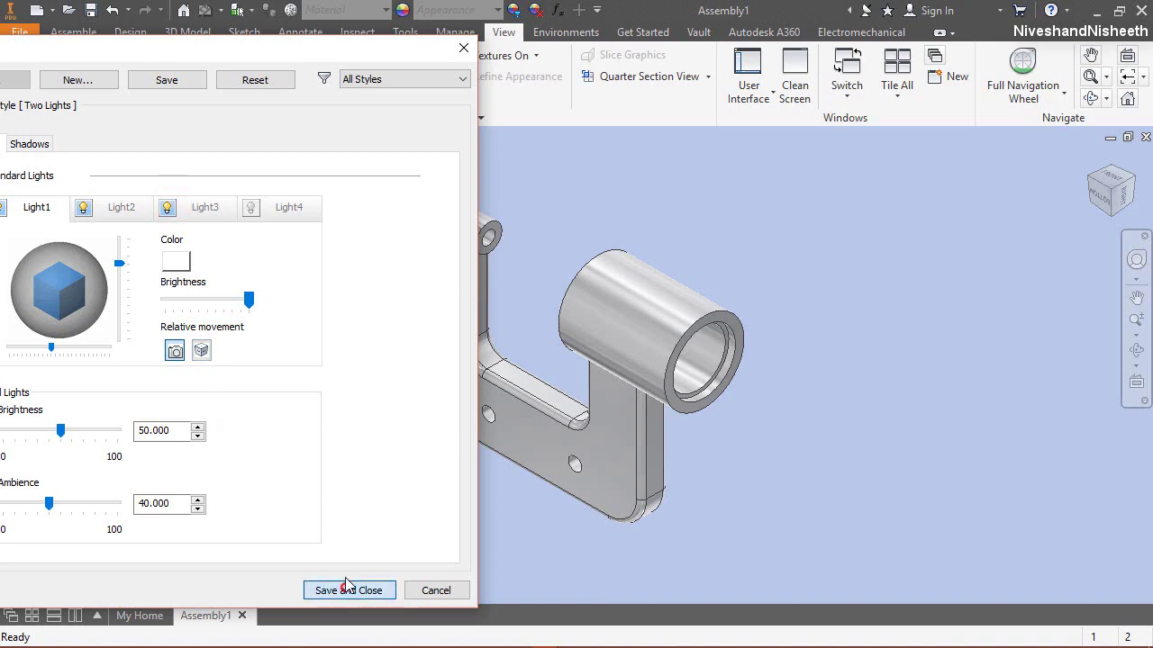
pyautogui.click(347, 590)
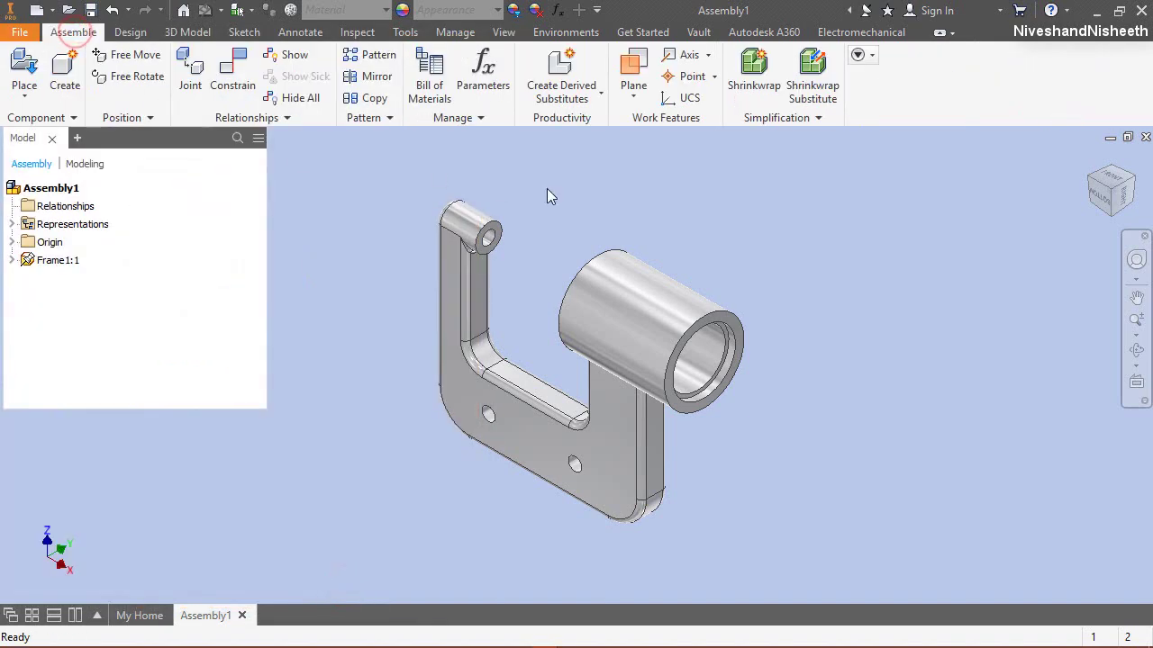
# Step: Place one Anvil part in the free space above the frame's large cylinder
pyautogui.rightClick(730, 201)
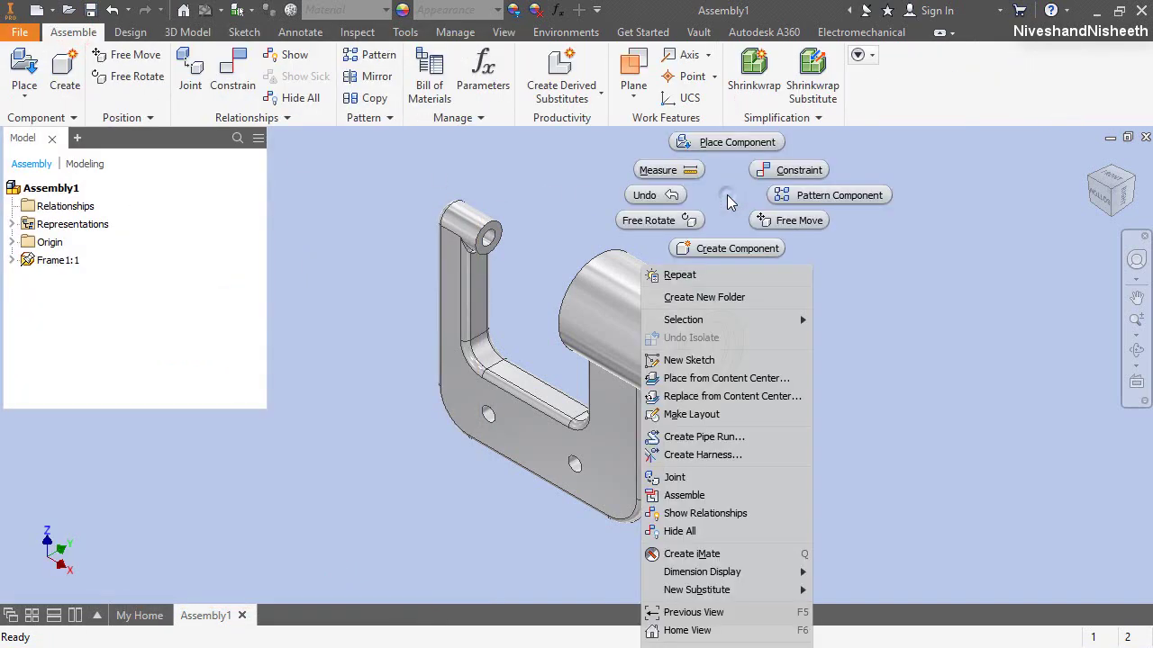
pyautogui.click(734, 147)
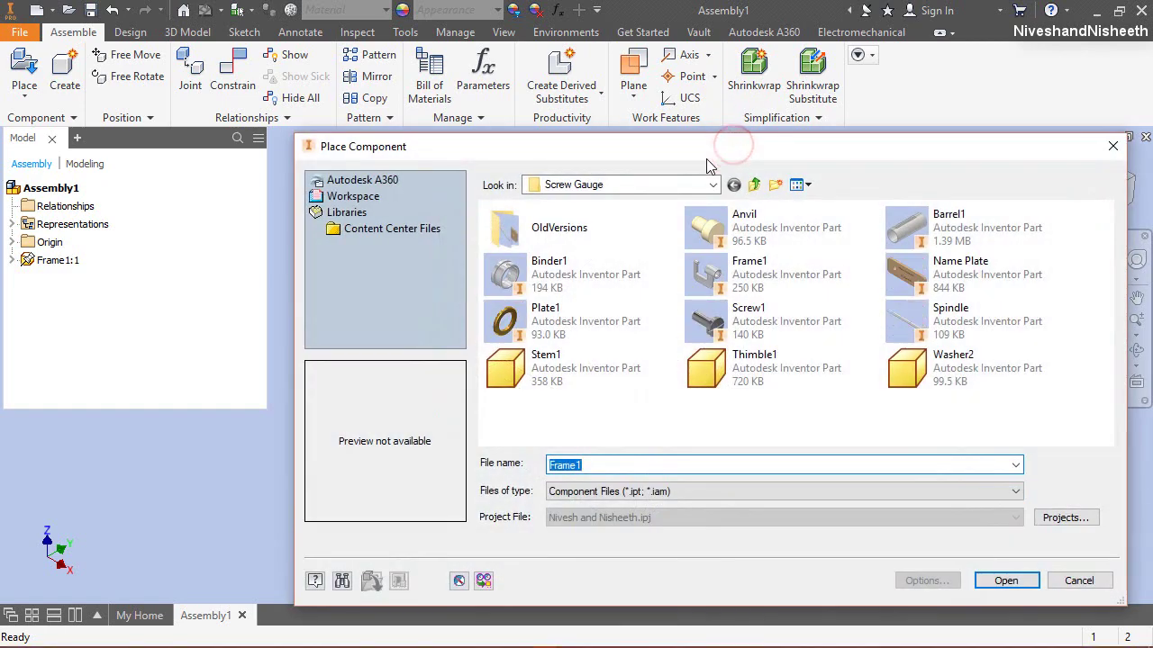
pyautogui.doubleClick(711, 227)
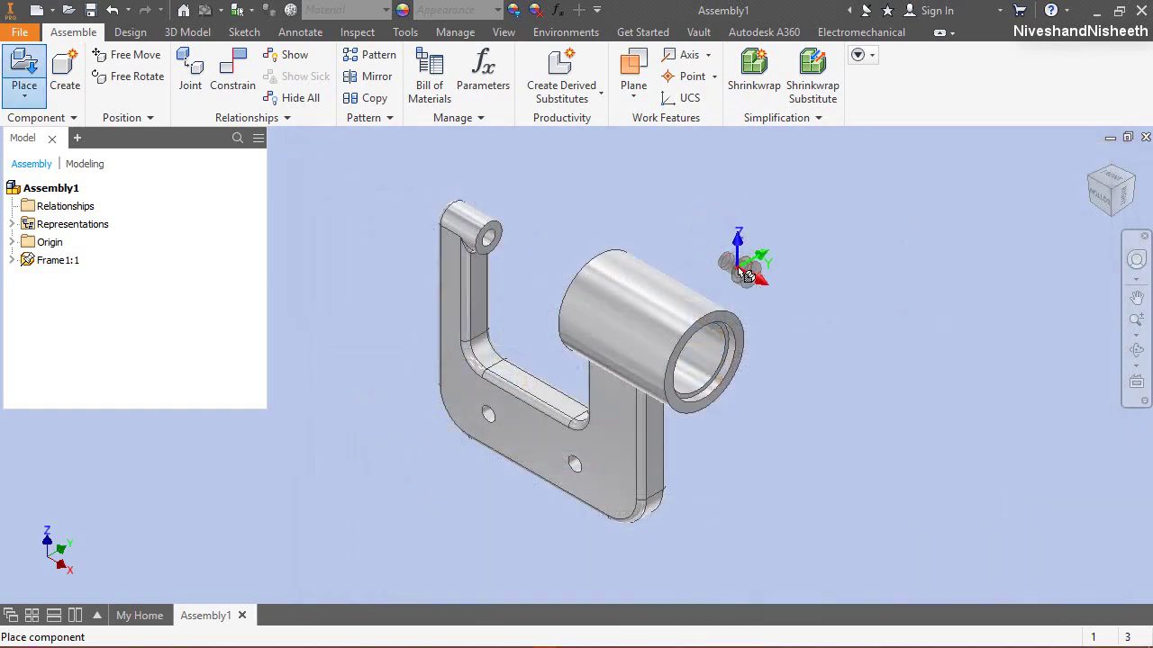
pyautogui.click(731, 258)
pyautogui.rightClick(635, 215)
pyautogui.click(700, 216)
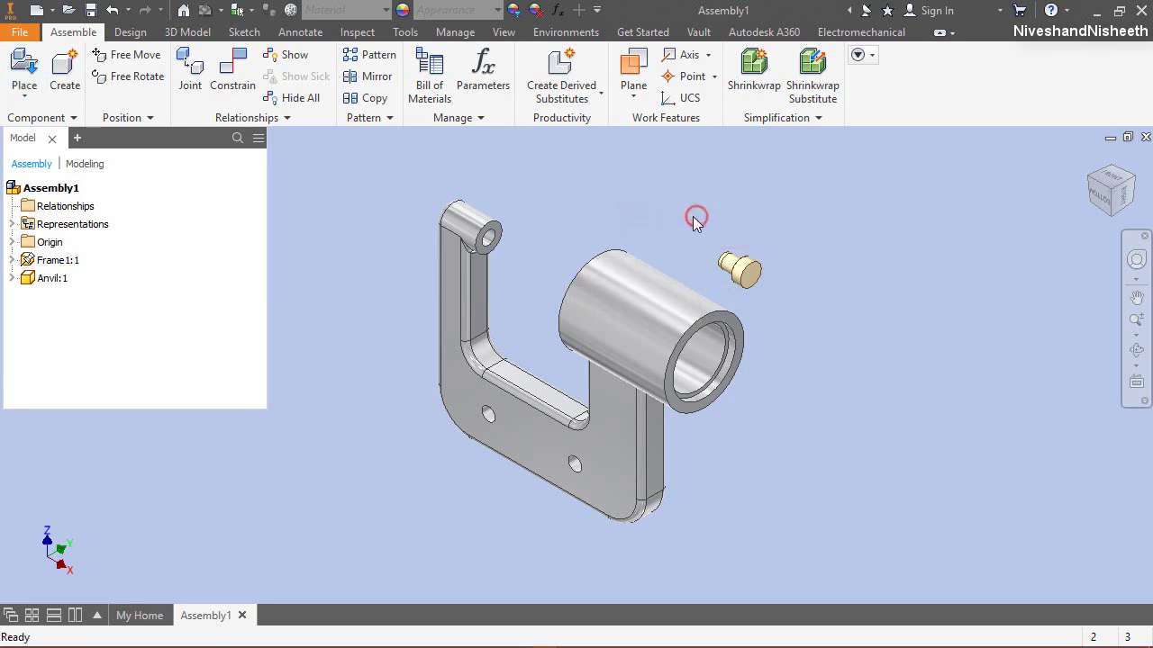
# Step: Turn on the display of the components' degrees of freedom
pyautogui.click(503, 32)
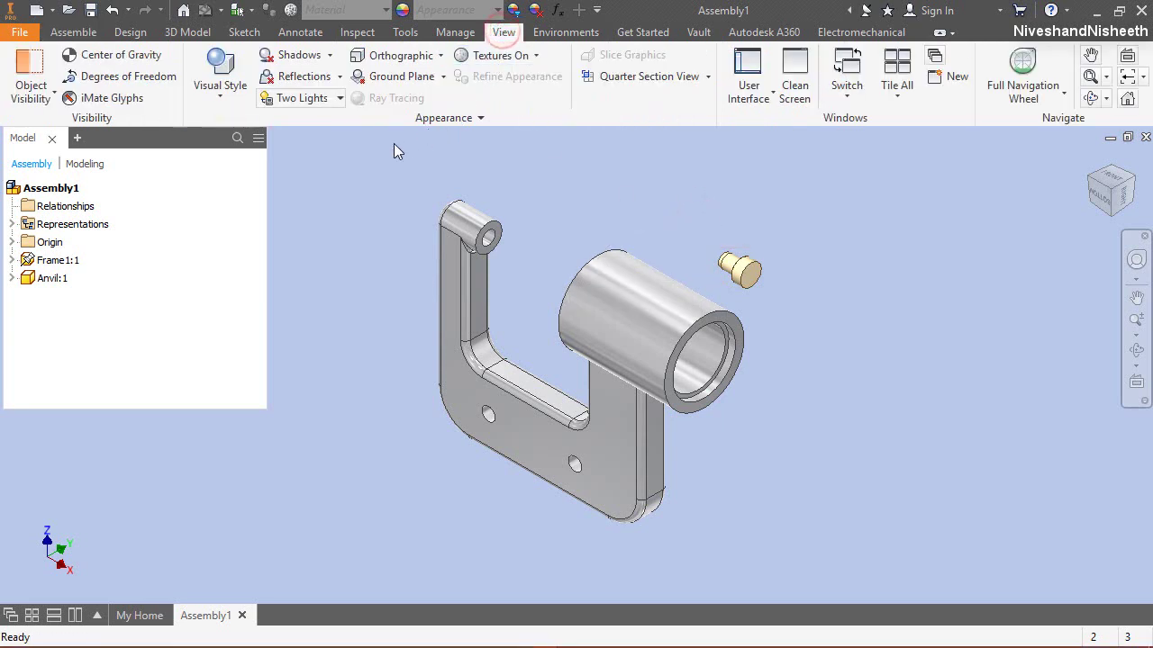
pyautogui.click(108, 80)
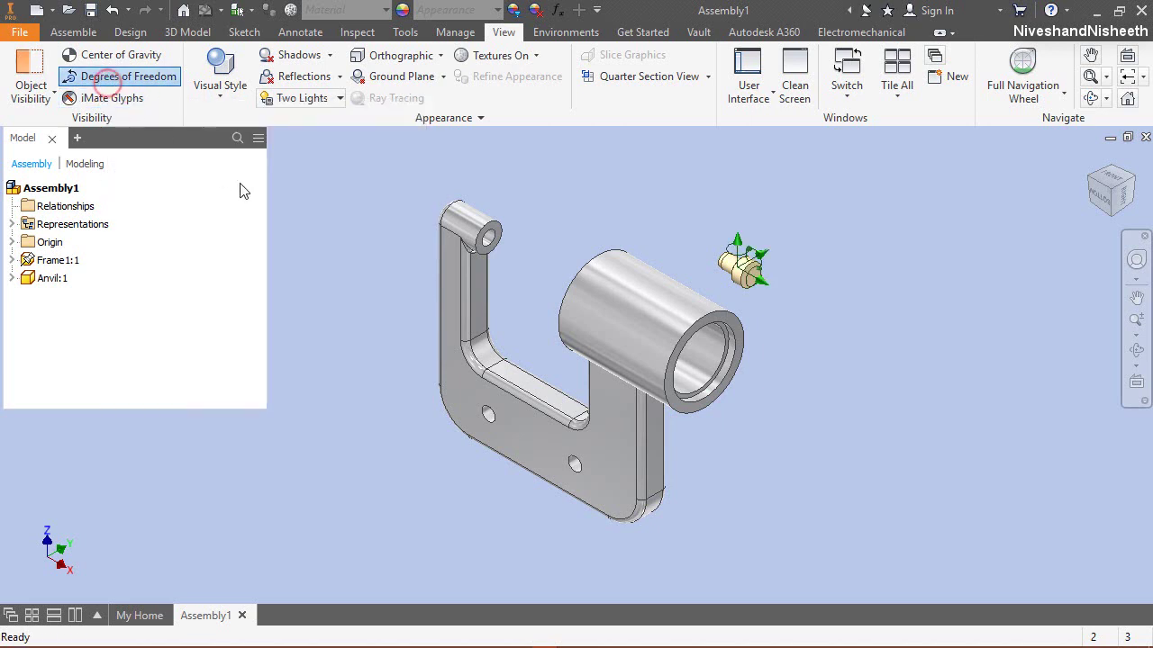
pyautogui.click(68, 32)
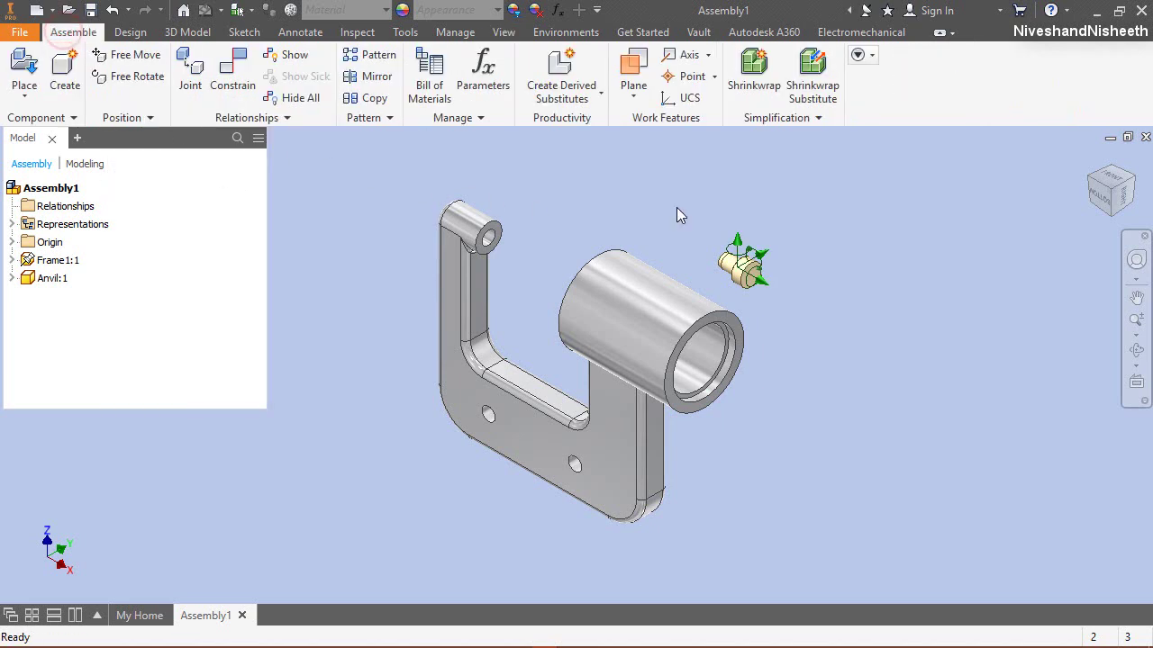
pyautogui.rightClick(757, 187)
pyautogui.press('Escape')
# Step: Mate the axis of the anvil's thin shank to the axis of the frame's small hole with a 0 mm offset
pyautogui.click(236, 81)
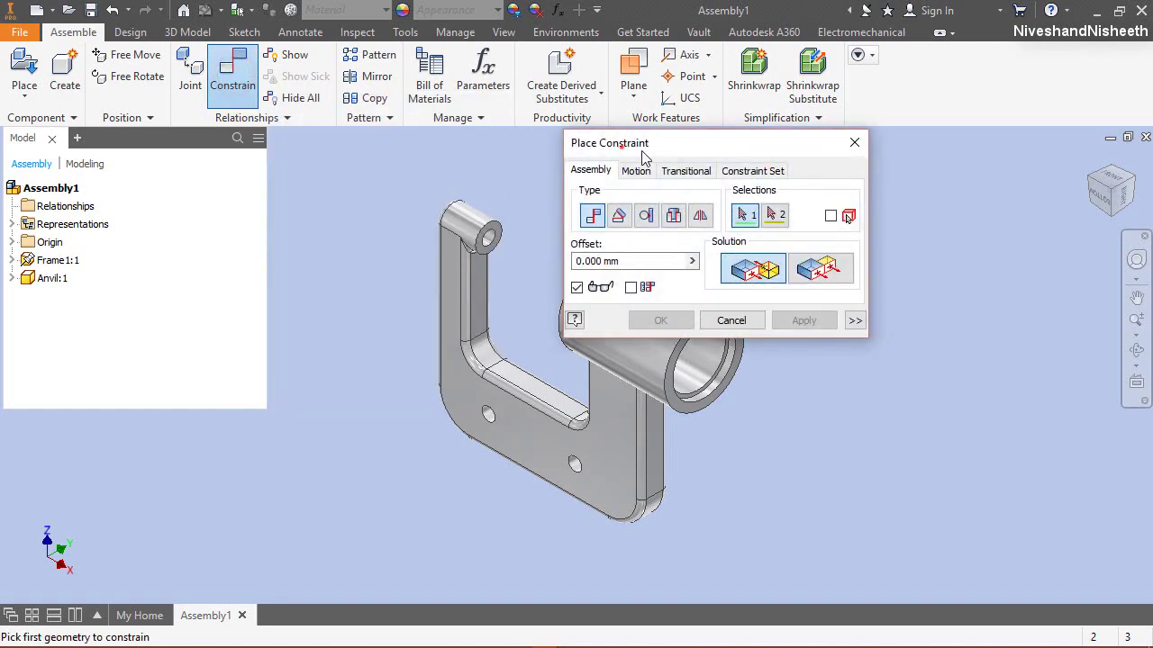
pyautogui.moveTo(643, 158); pyautogui.dragTo(889, 199)
pyautogui.scroll(-3, 702, 288)
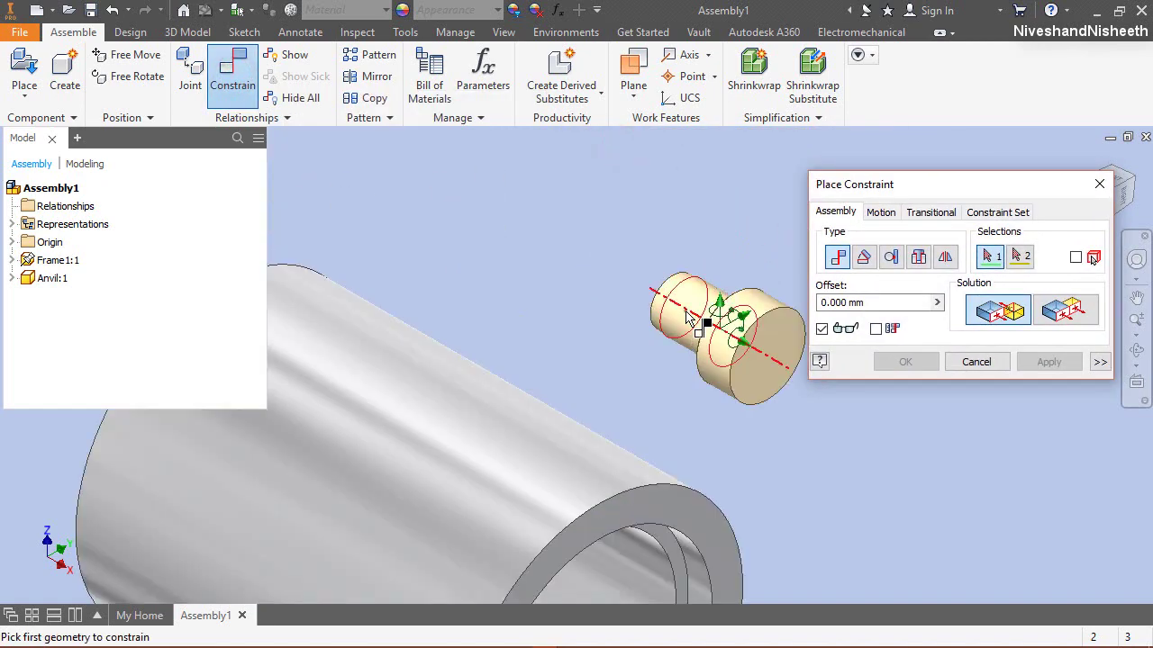
pyautogui.click(686, 317)
pyautogui.scroll(3, 756, 319)
pyautogui.scroll(-4, 441, 292)
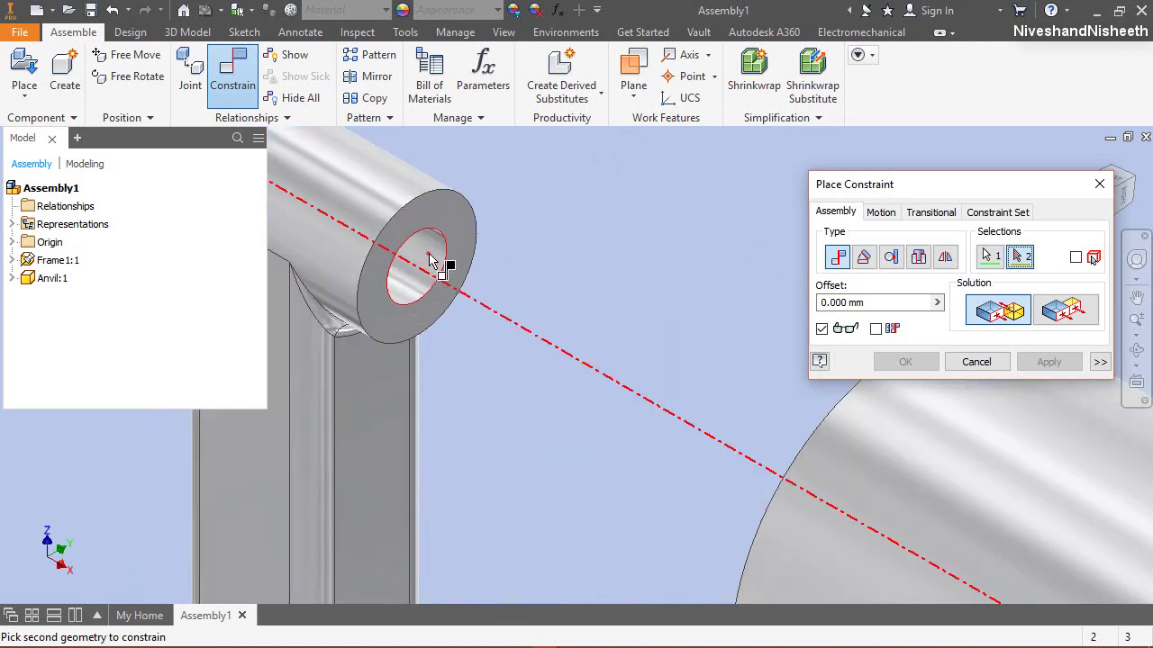
pyautogui.click(431, 261)
pyautogui.click(905, 362)
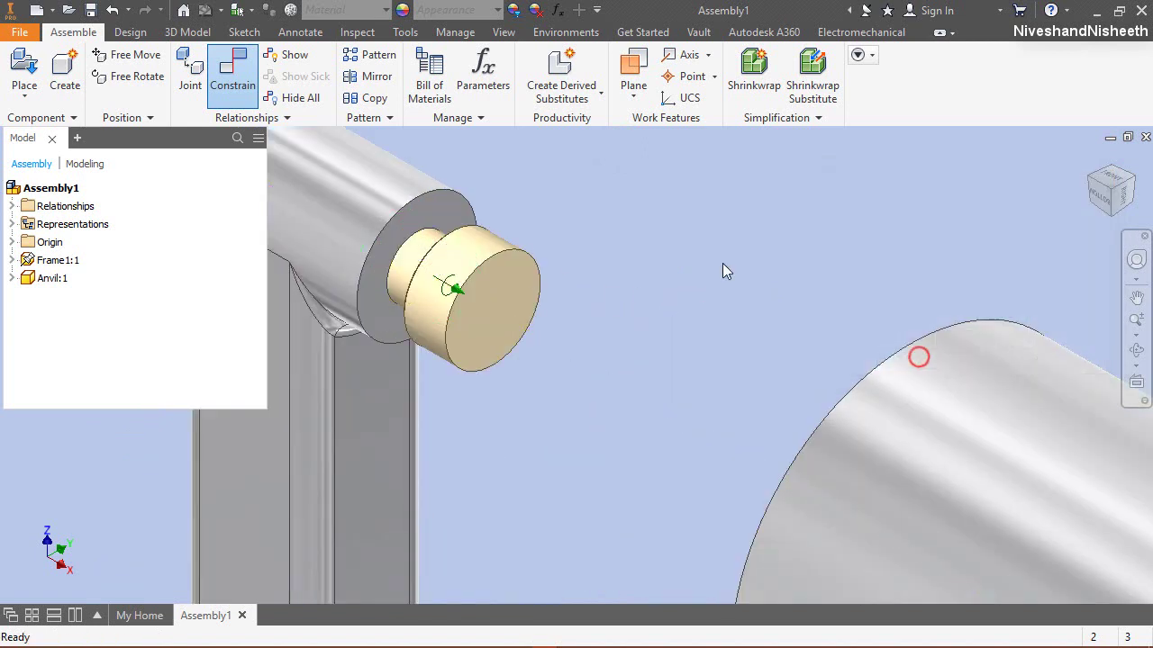
# Step: Mate the end face around the frame's small hole to the anvil's shoulder face with a 0 mm offset
pyautogui.click(1136, 335)
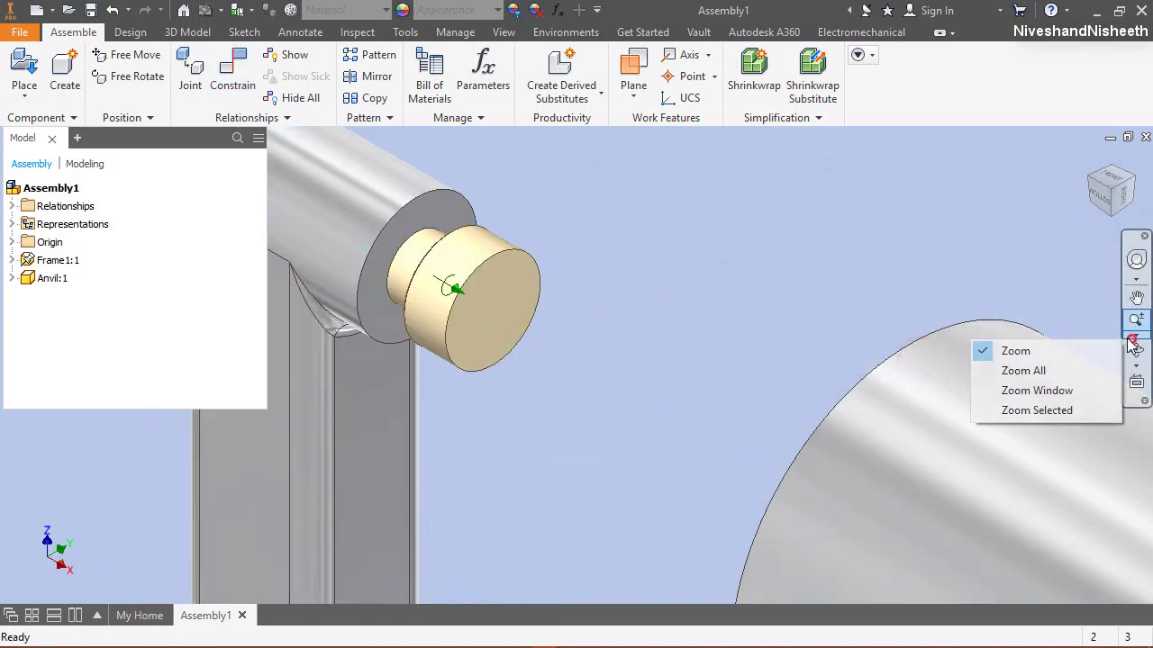
pyautogui.click(1002, 369)
pyautogui.click(628, 182)
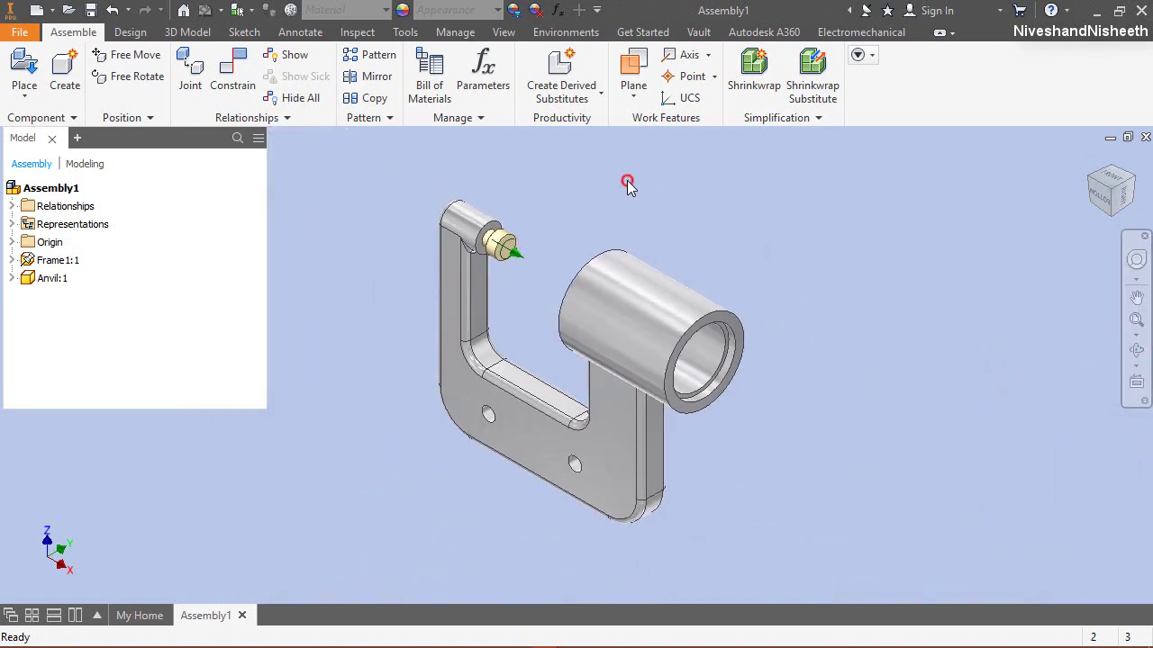
pyautogui.rightClick(629, 187)
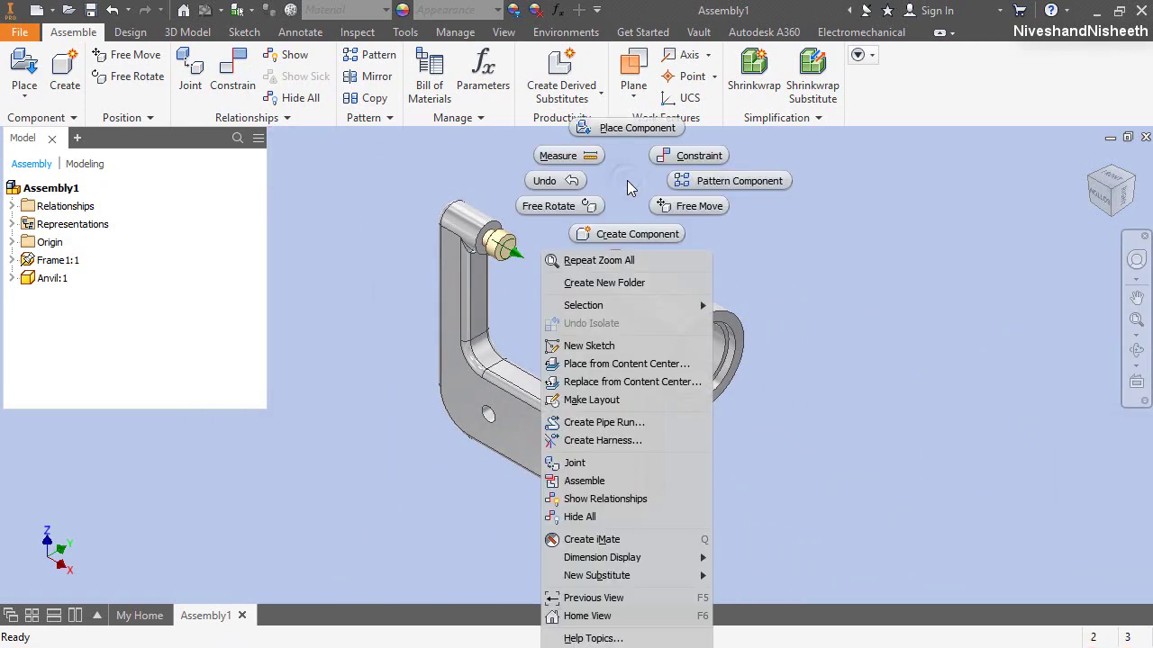
pyautogui.click(698, 156)
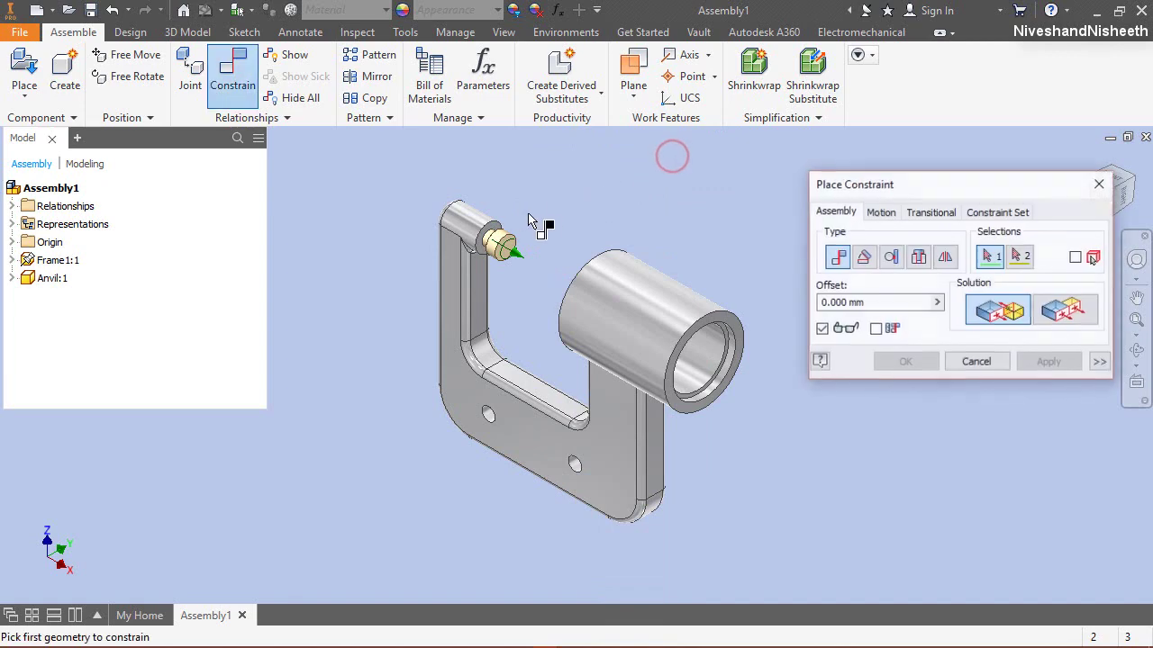
pyautogui.scroll(-5, 491, 232)
pyautogui.scroll(-3, 491, 232)
pyautogui.click(457, 286)
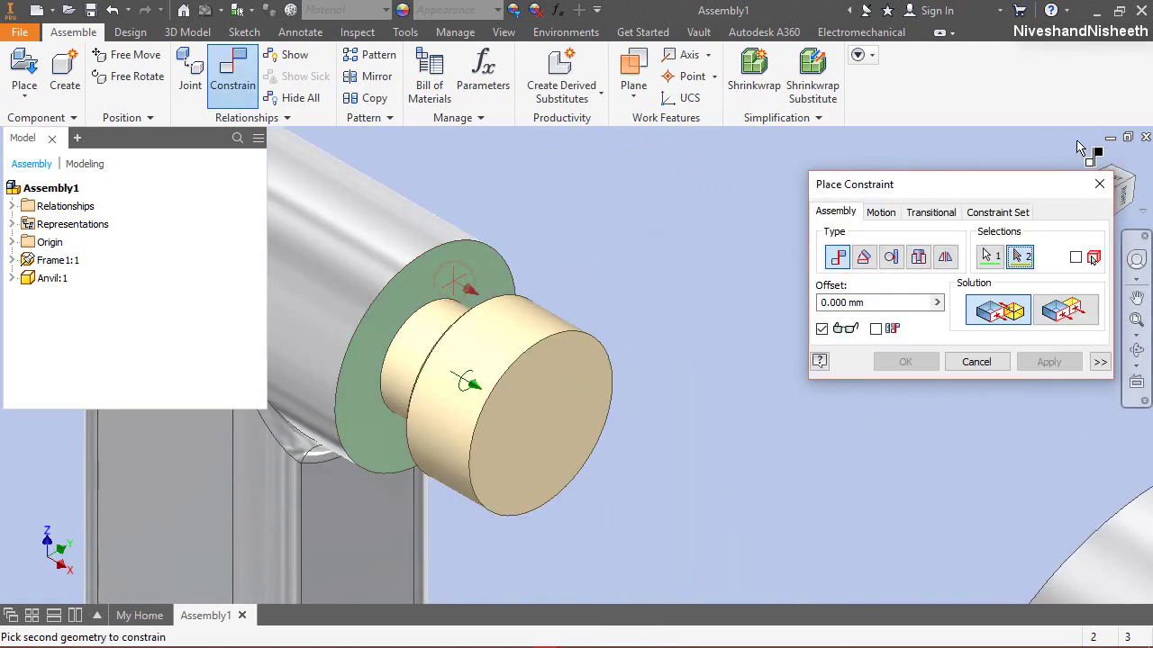
pyautogui.moveTo(1054, 187); pyautogui.dragTo(896, 160)
pyautogui.click(1089, 181)
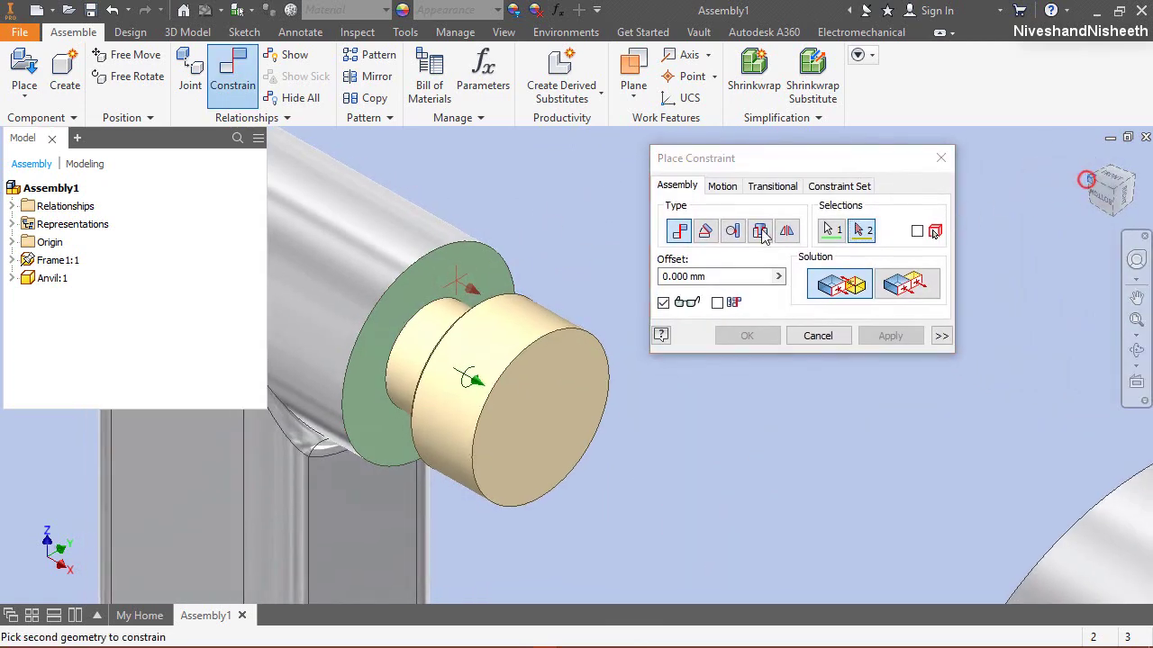
pyautogui.scroll(-8, 540, 306)
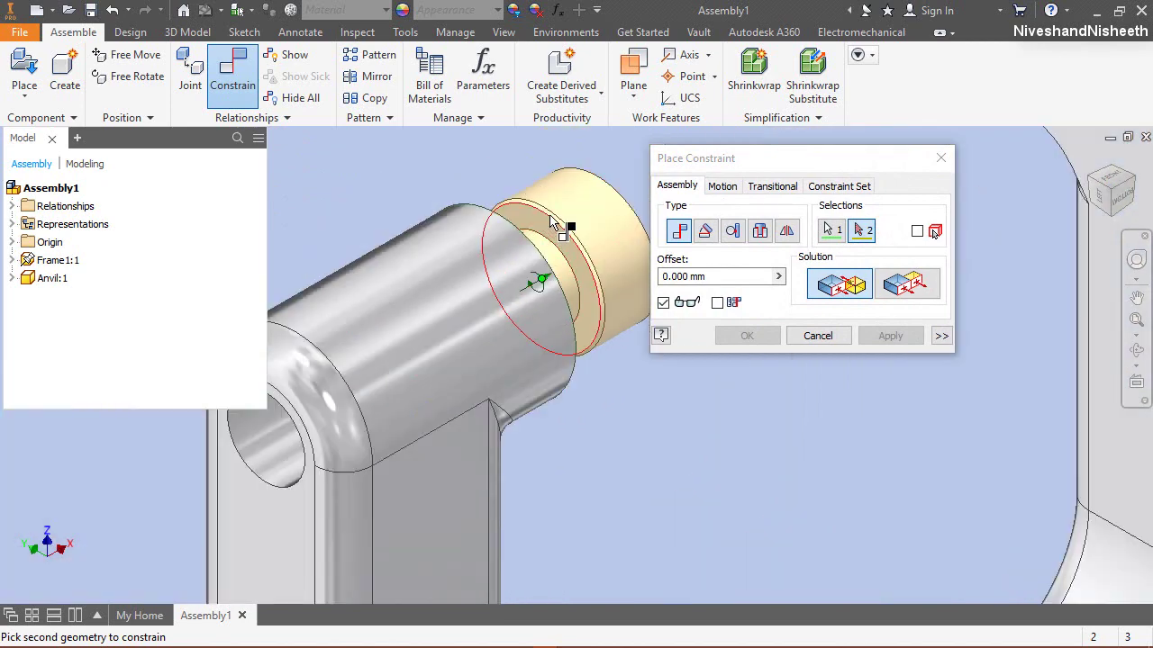
pyautogui.click(551, 229)
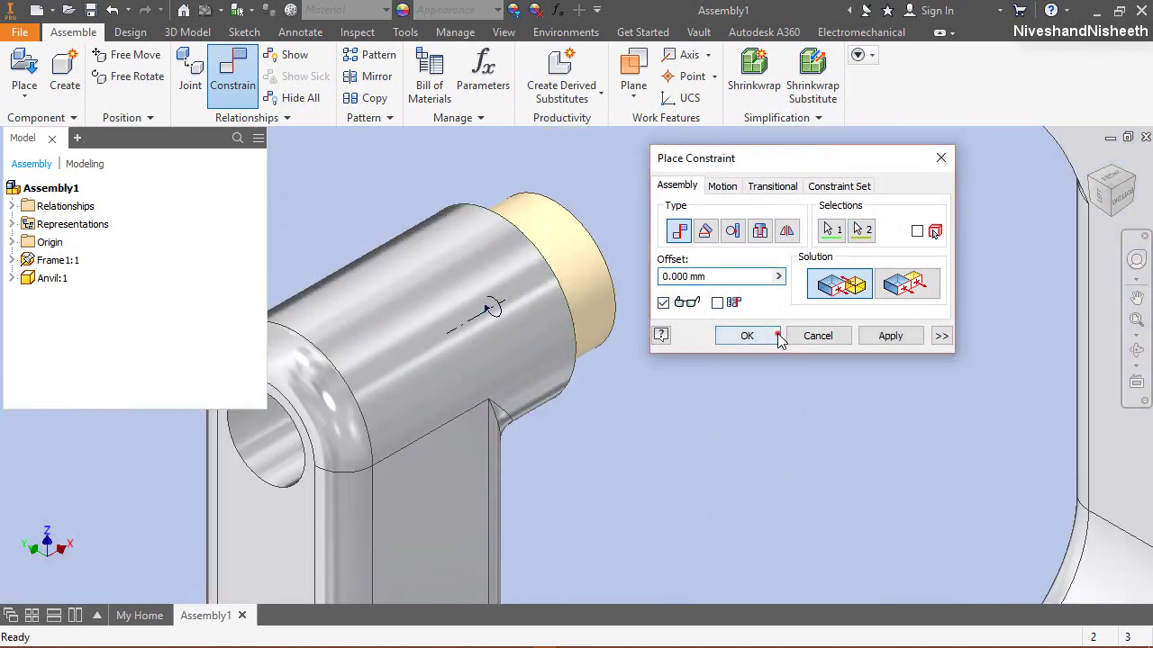
pyautogui.click(771, 335)
# Step: Mate the anvil's XZ origin plane to the frame's XZ origin plane with a 0 mm offset
pyautogui.click(1086, 158)
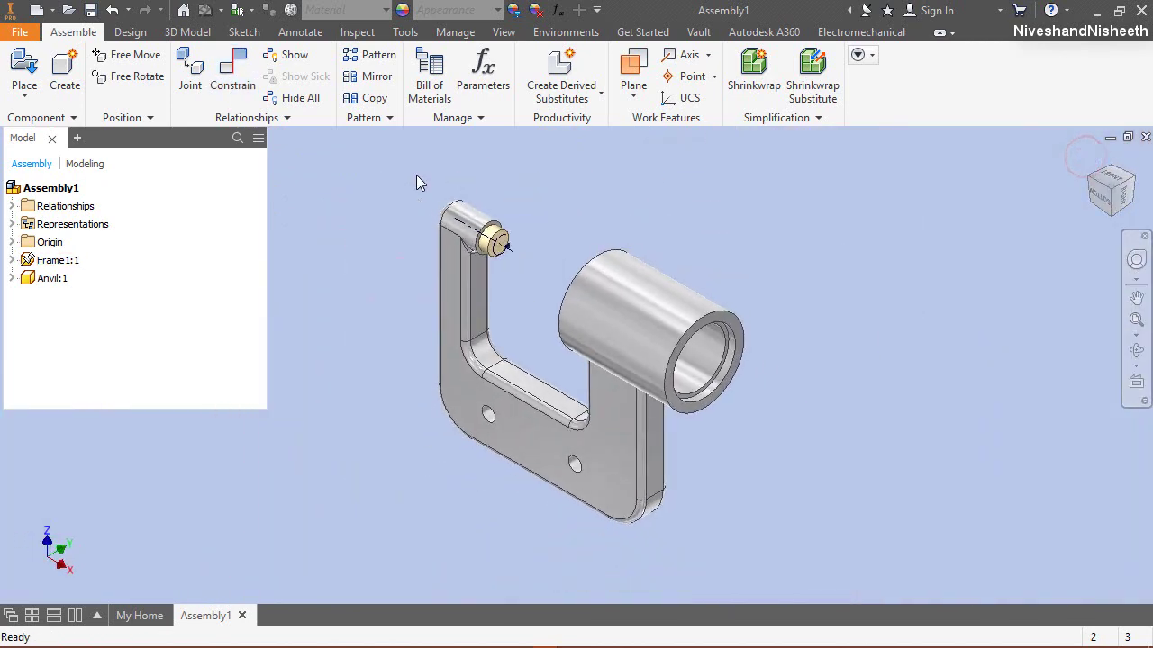
pyautogui.rightClick(636, 216)
pyautogui.click(672, 192)
pyautogui.scroll(5, 480, 233)
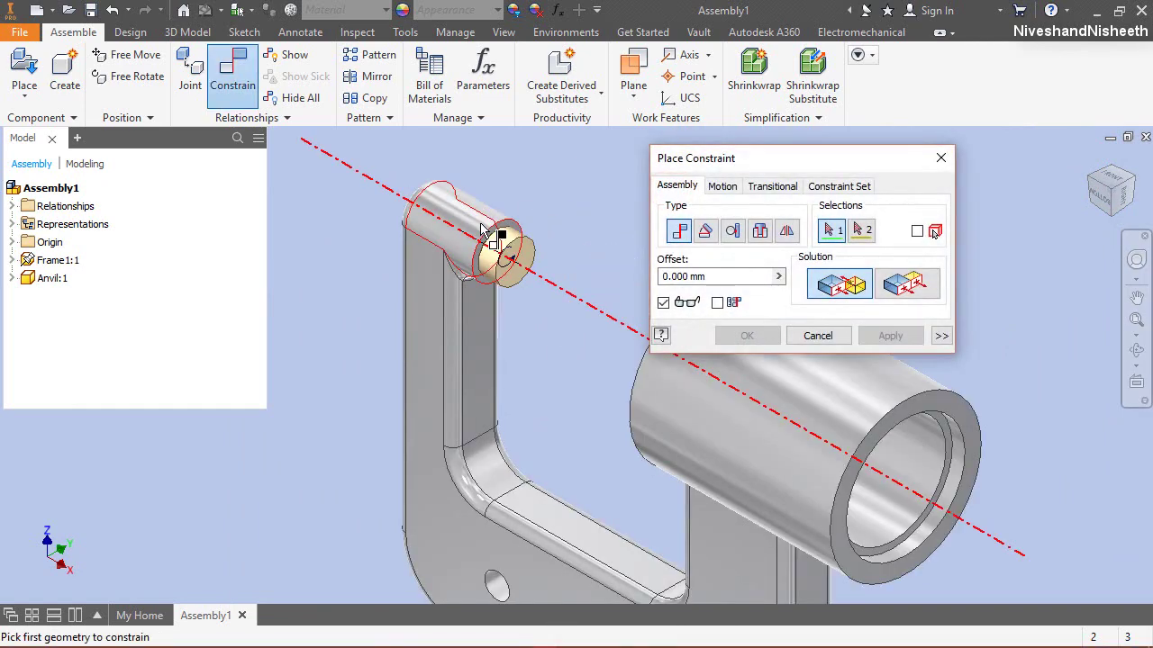
pyautogui.click(11, 280)
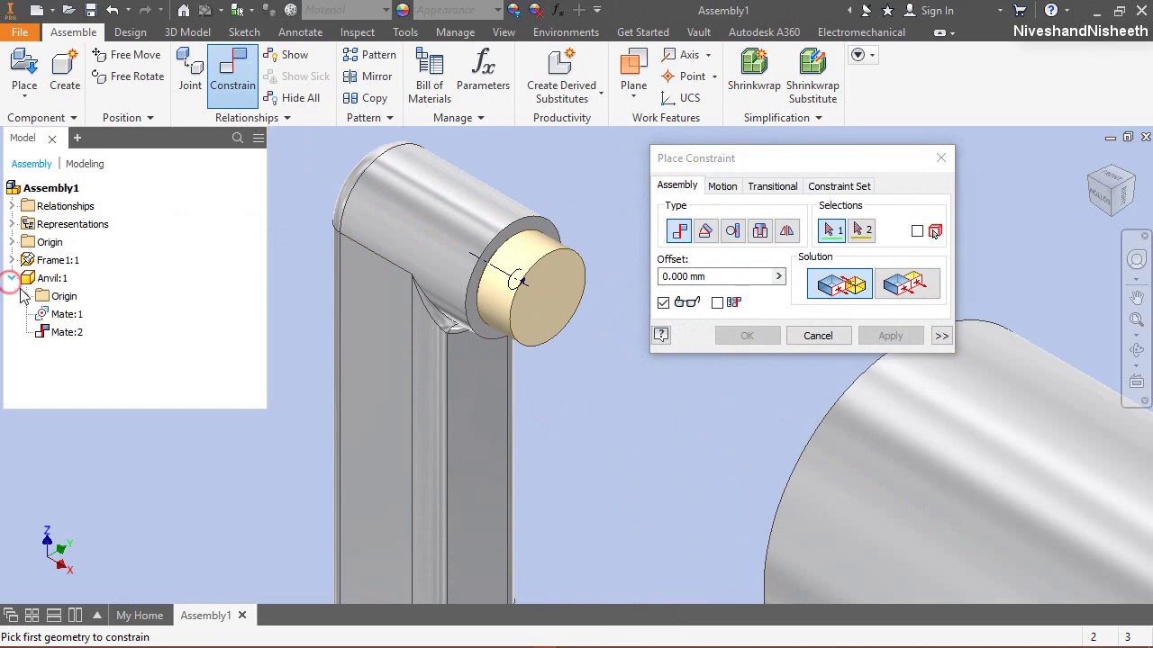
pyautogui.click(27, 296)
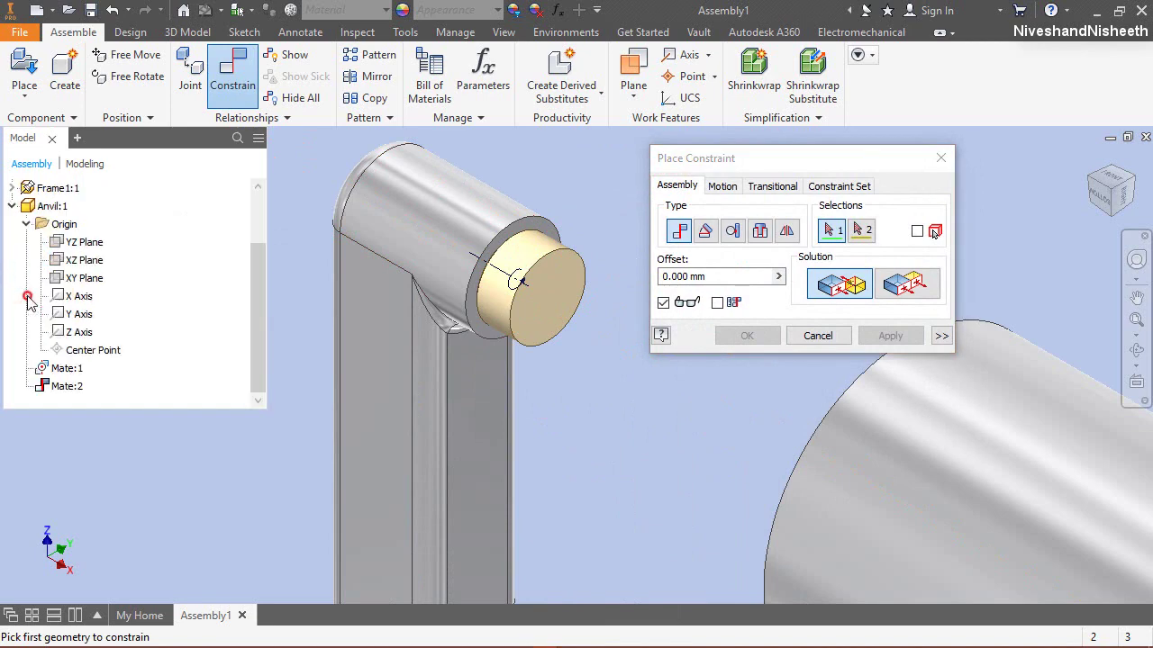
pyautogui.click(89, 261)
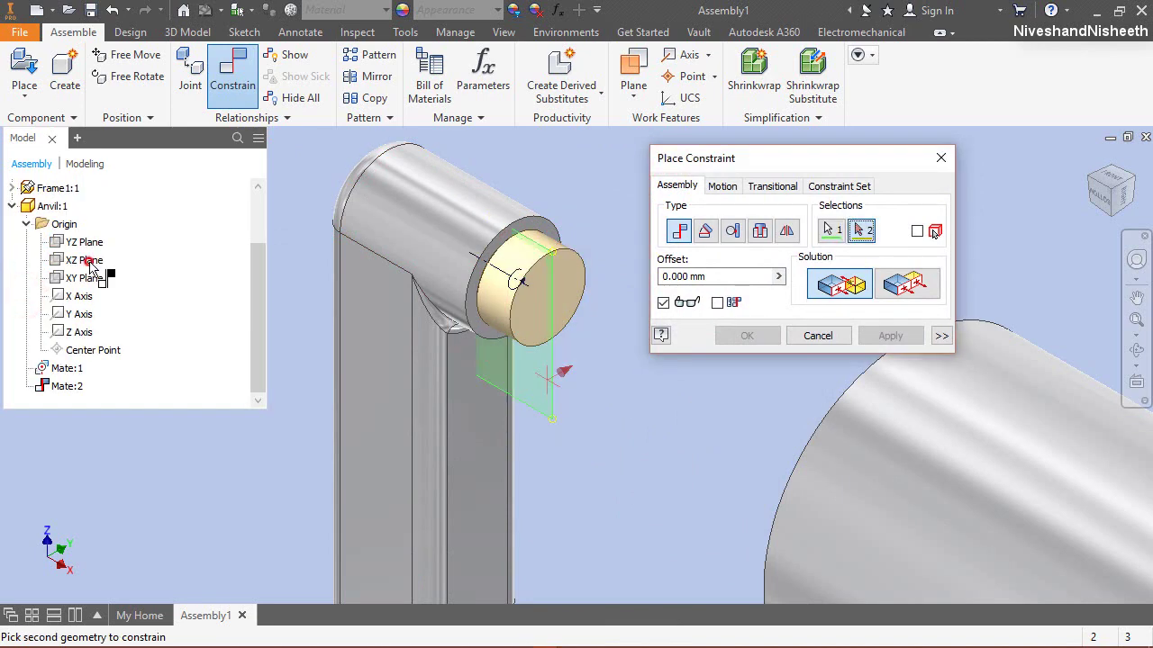
pyautogui.click(12, 206)
pyautogui.click(11, 260)
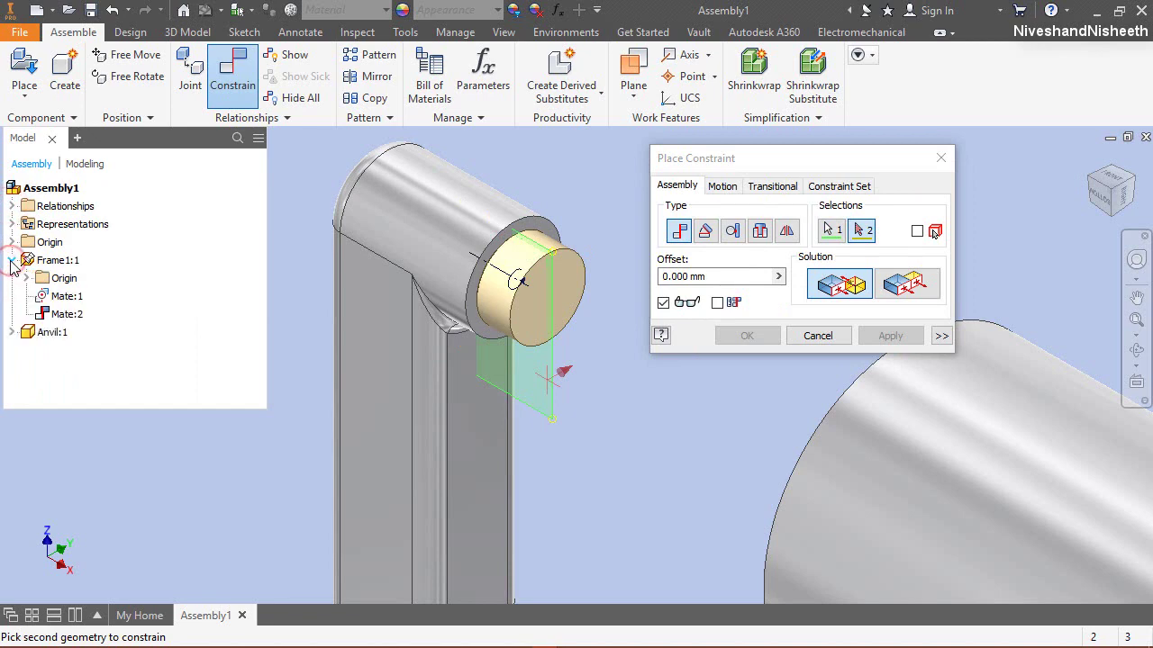
pyautogui.click(28, 278)
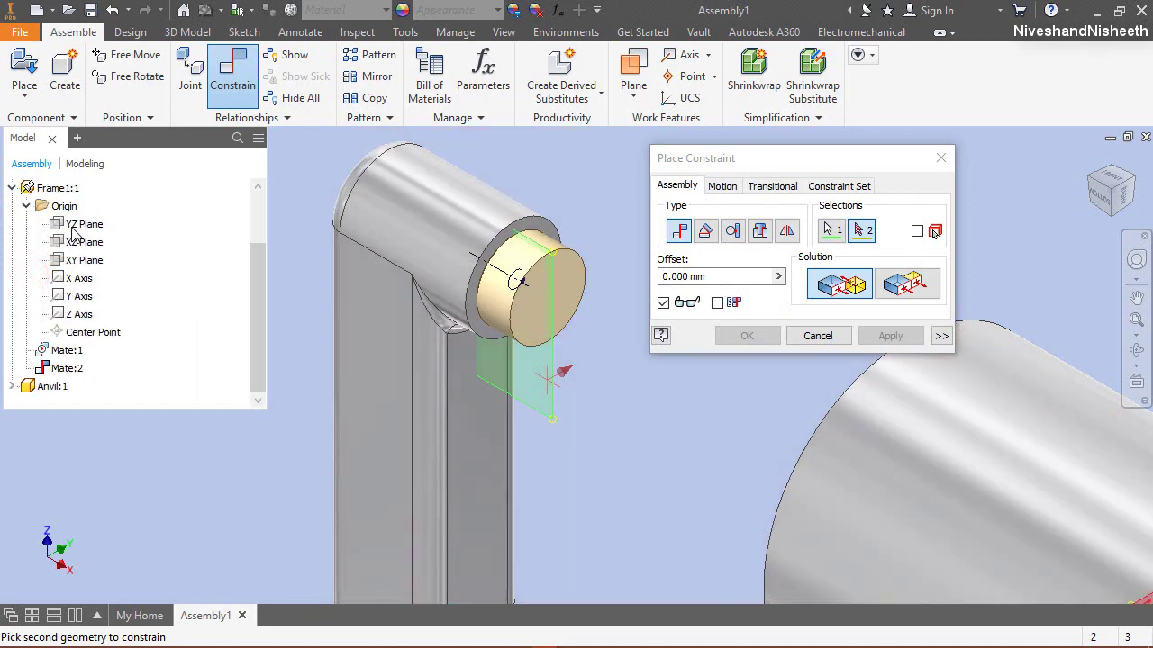
pyautogui.scroll(-5, 321, 261)
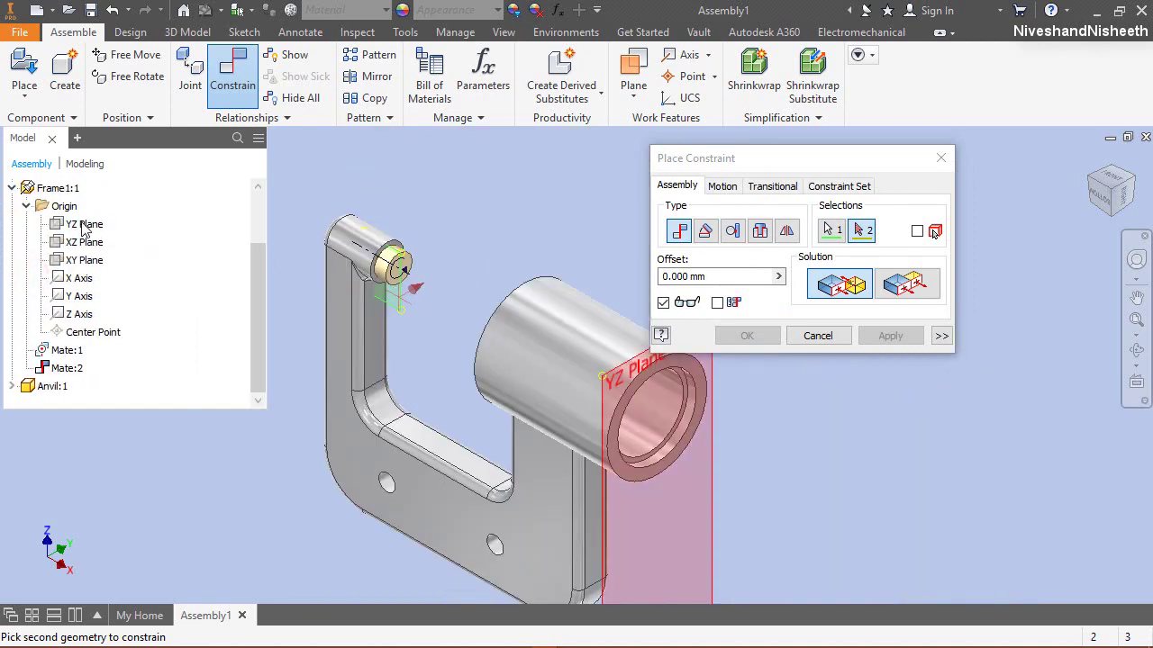
pyautogui.click(96, 242)
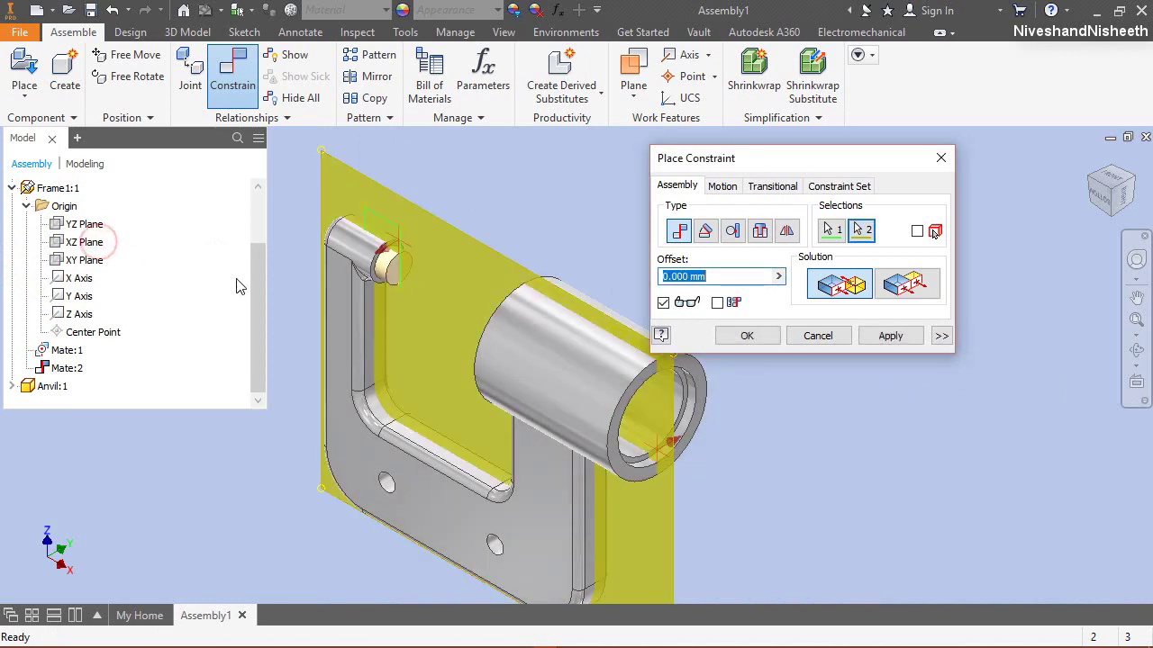
pyautogui.click(762, 336)
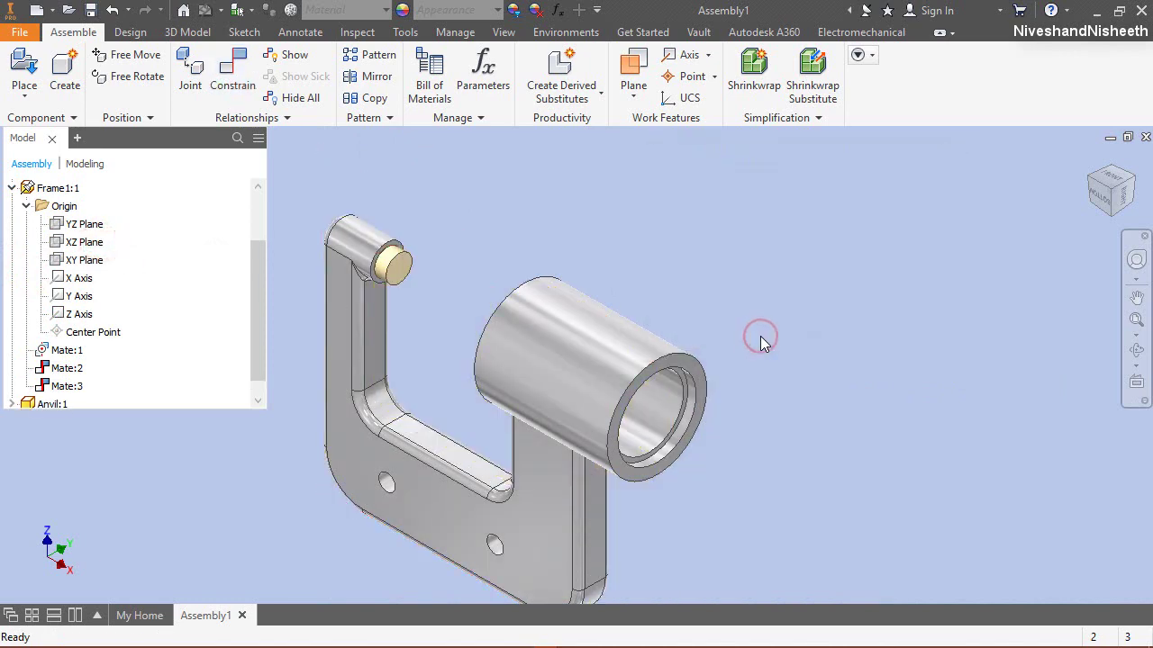
# Step: Collapse the expanded component entries in the model tree
pyautogui.rightClick(176, 234)
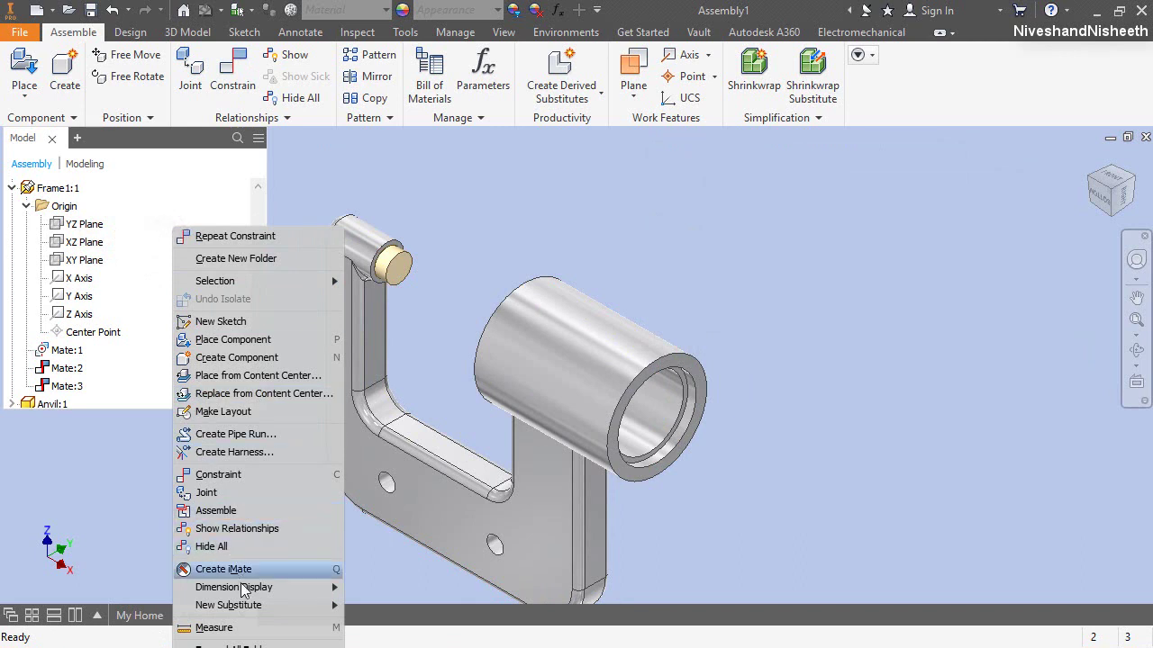
pyautogui.click(114, 426)
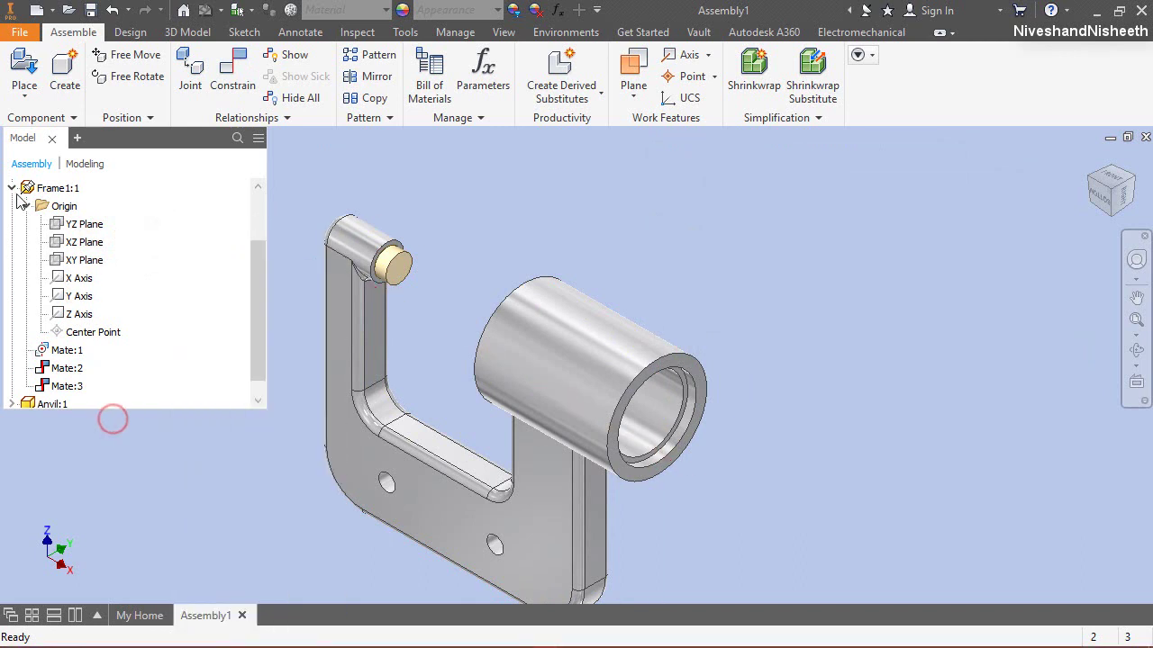
pyautogui.click(1137, 320)
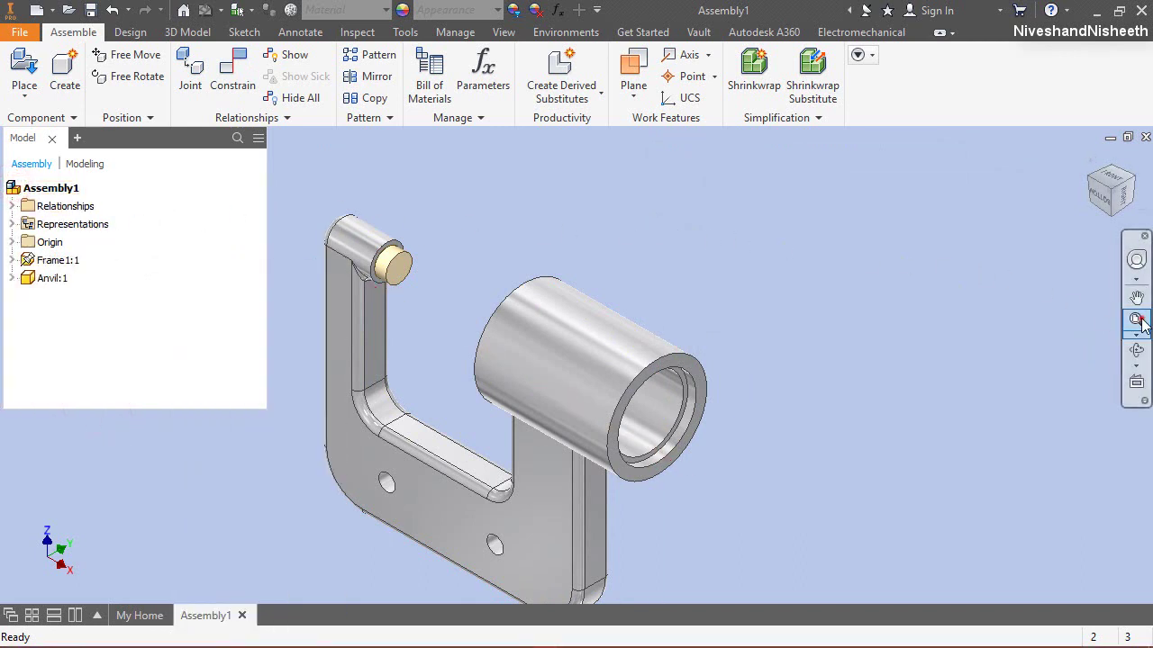
pyautogui.click(296, 169)
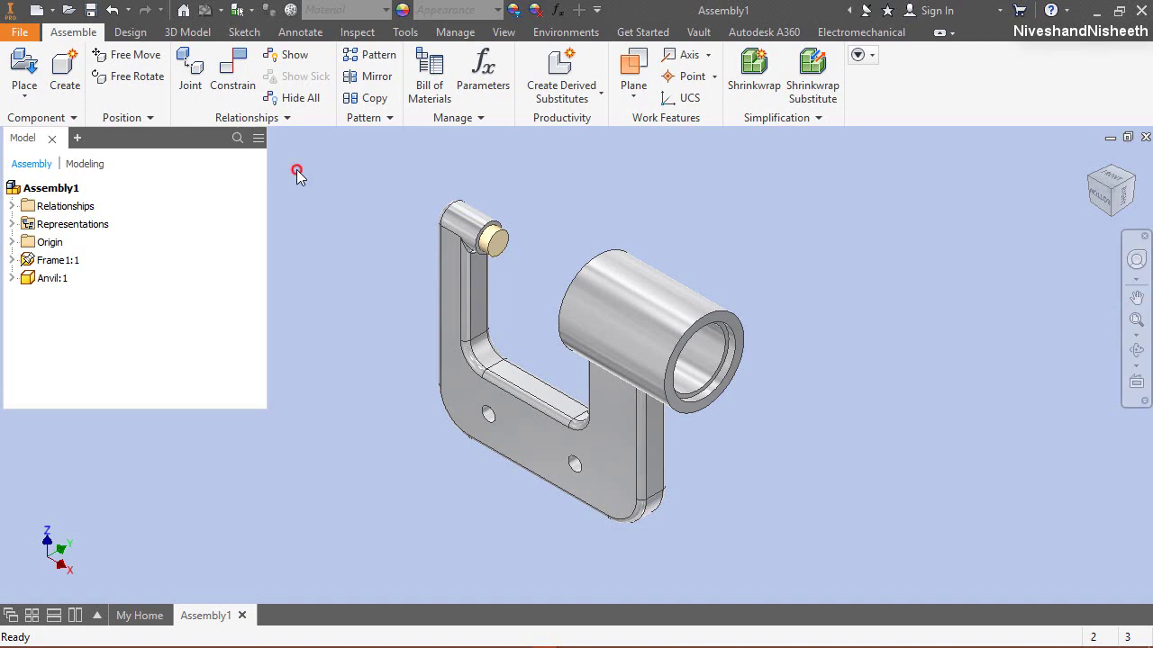
# Step: Save the assembly as Screw Gauge in the Screw Gauge folder
pyautogui.click(91, 10)
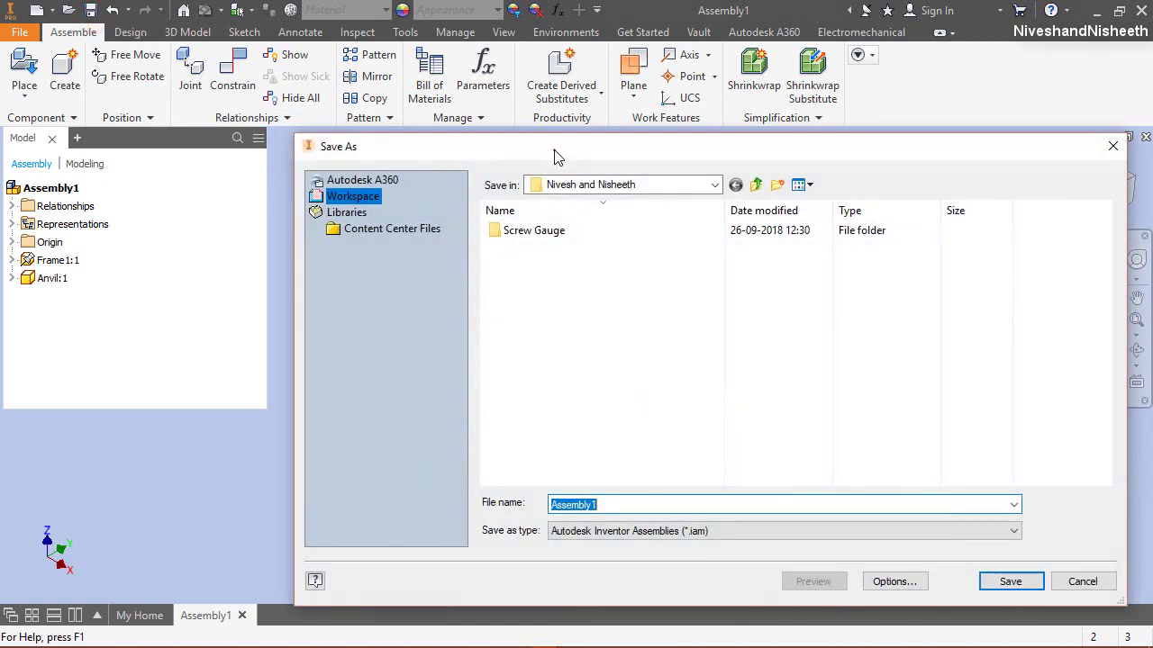
pyautogui.moveTo(558, 158); pyautogui.dragTo(529, 107)
pyautogui.doubleClick(531, 180)
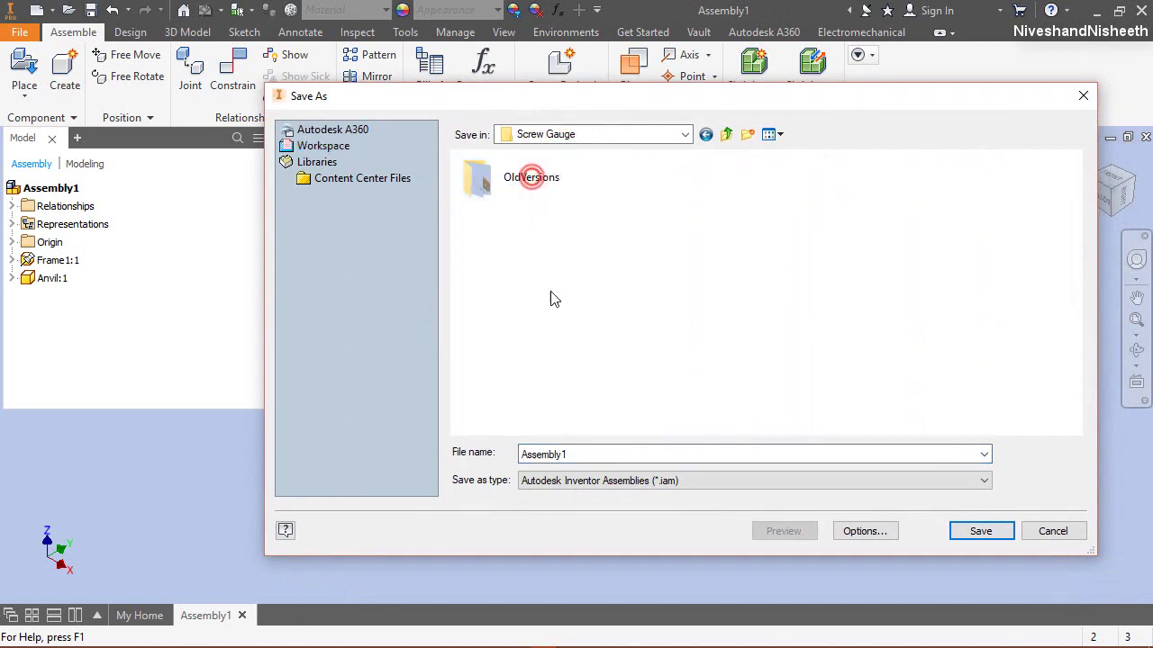
pyautogui.doubleClick(577, 453)
pyautogui.write('S')
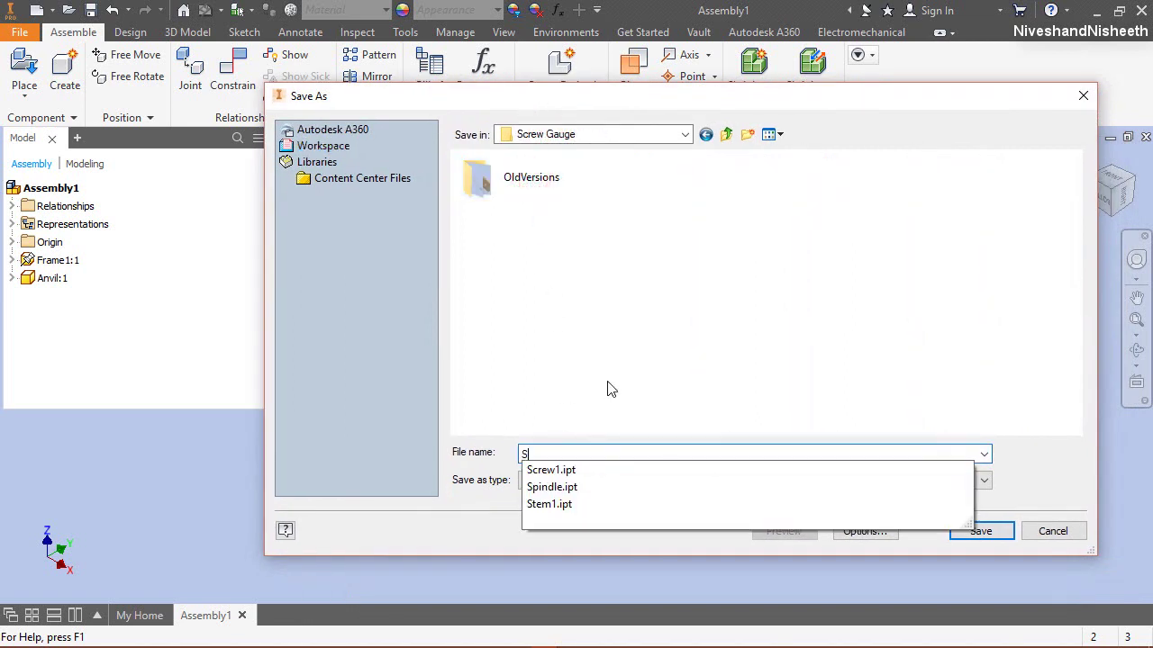
pyautogui.write('crew Gauge')
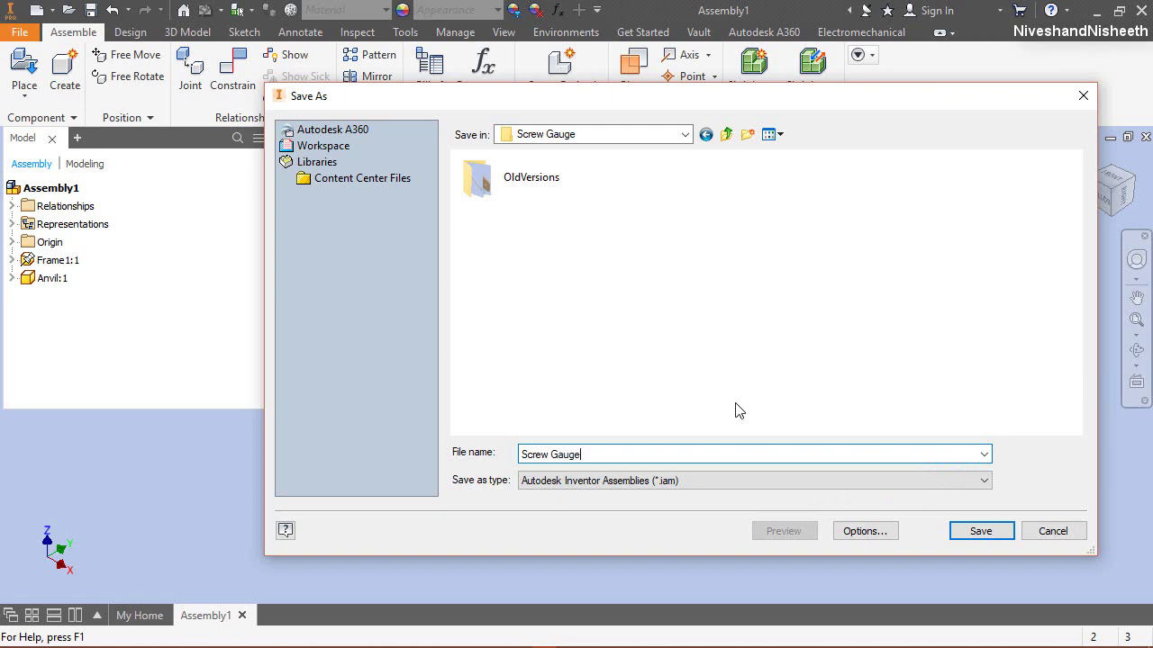
pyautogui.click(970, 532)
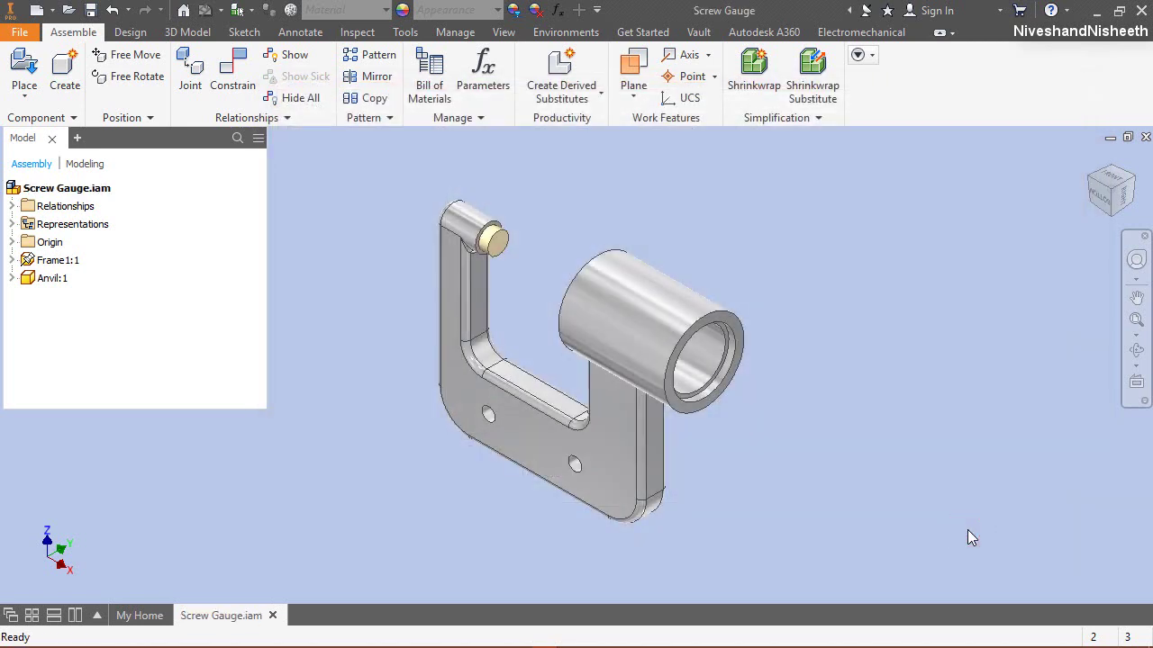
# Step: Place one Name Plate part in the free space beside the frame's anvil arm
pyautogui.rightClick(717, 231)
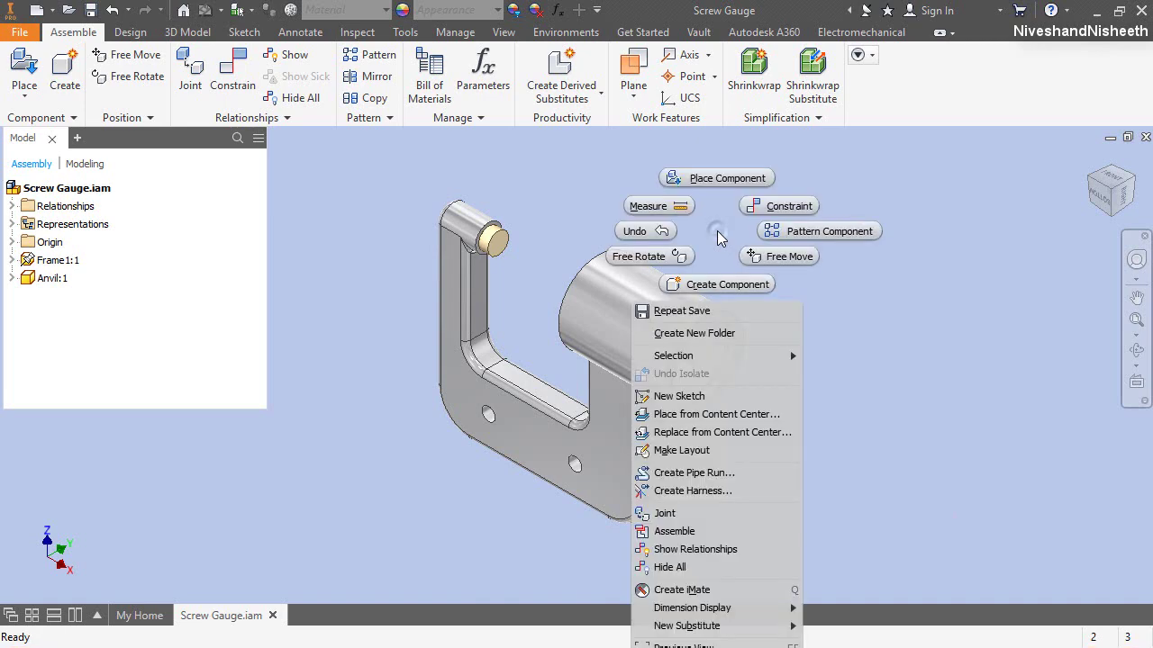
pyautogui.click(710, 180)
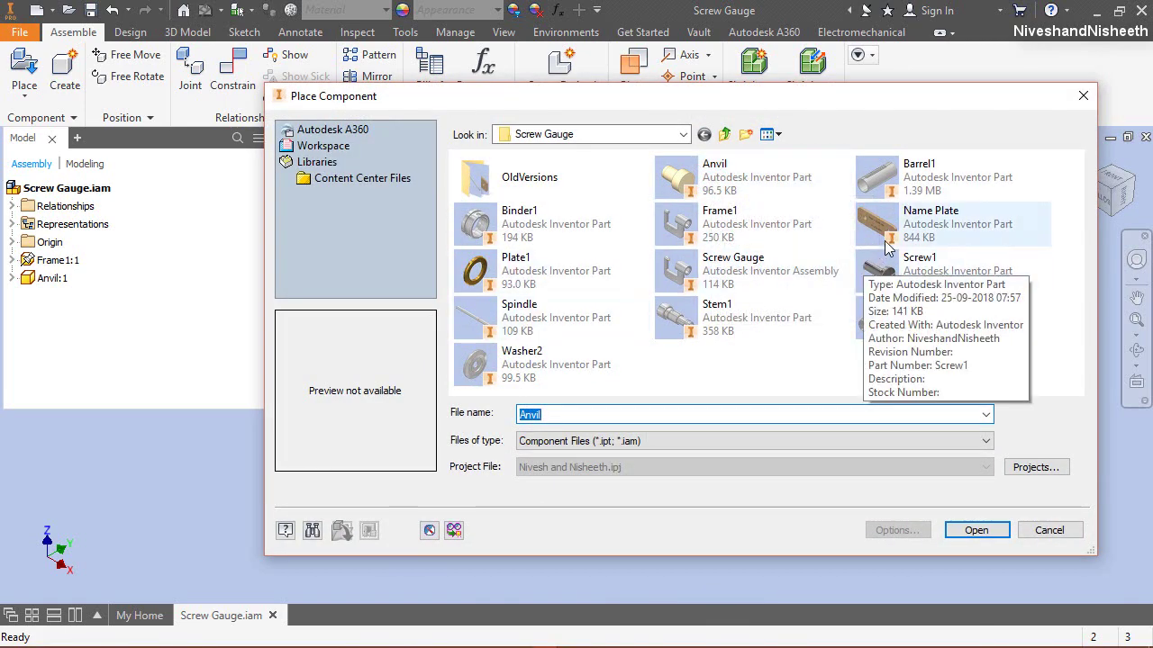
pyautogui.click(908, 219)
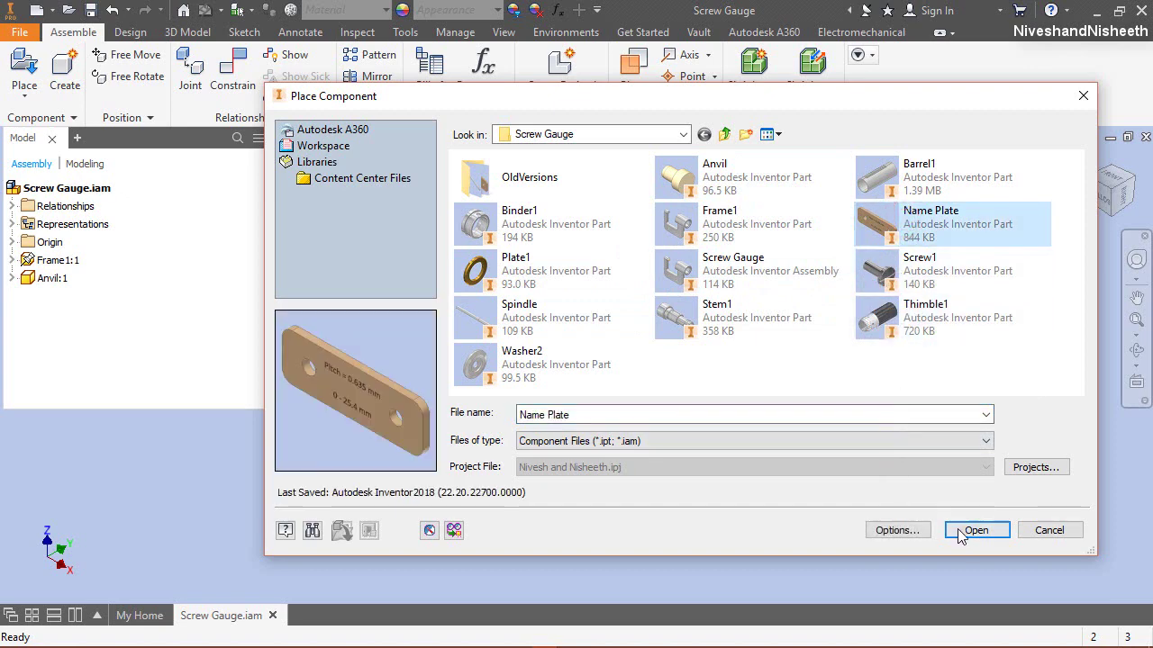
pyautogui.click(976, 530)
pyautogui.click(369, 387)
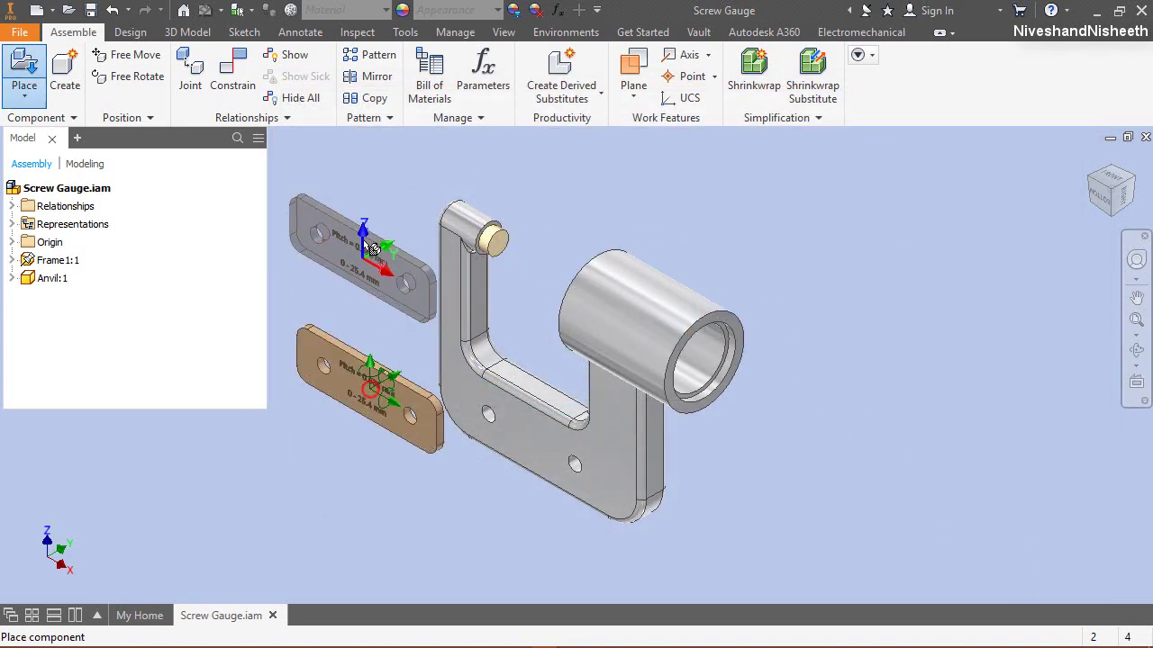
pyautogui.rightClick(366, 230)
pyautogui.click(257, 300)
# Step: Mate the frame's flat side face with the two small holes to the name plate's back face with a 0 mm offset
pyautogui.scroll(-3, 313, 423)
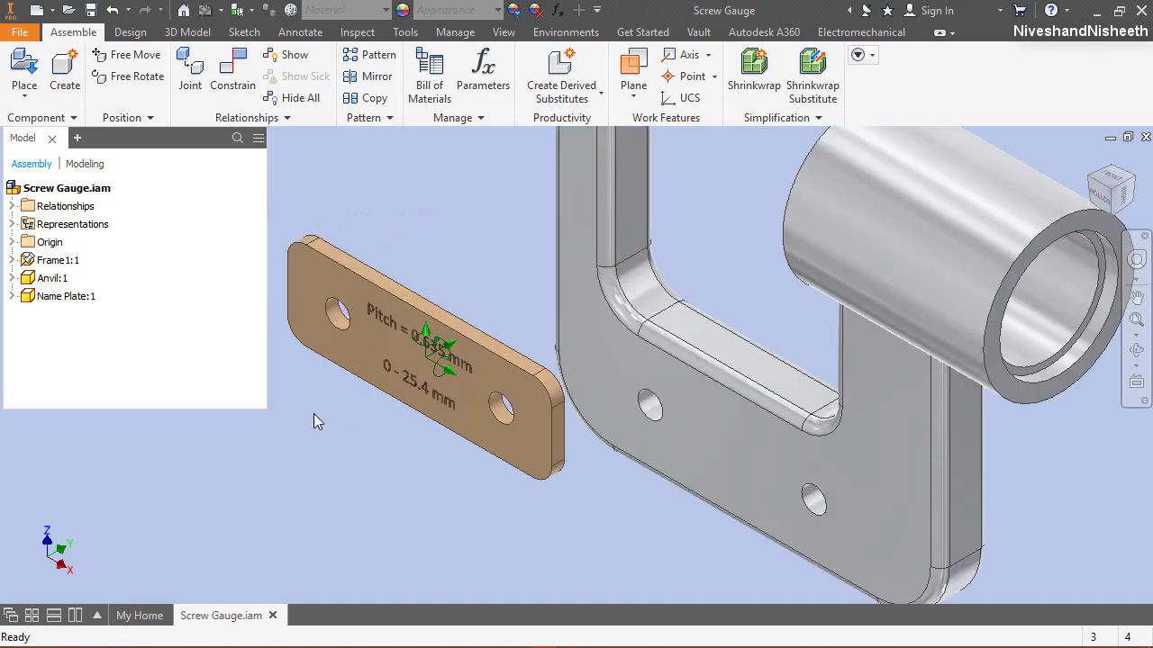
pyautogui.rightClick(447, 218)
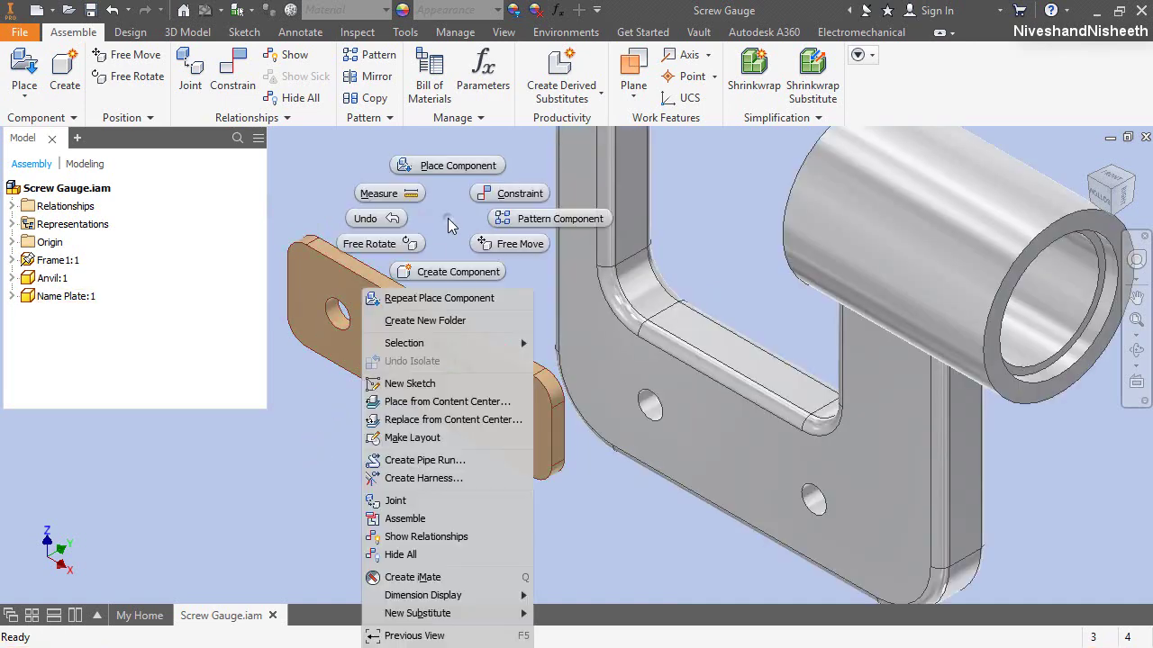
pyautogui.click(490, 190)
pyautogui.click(603, 392)
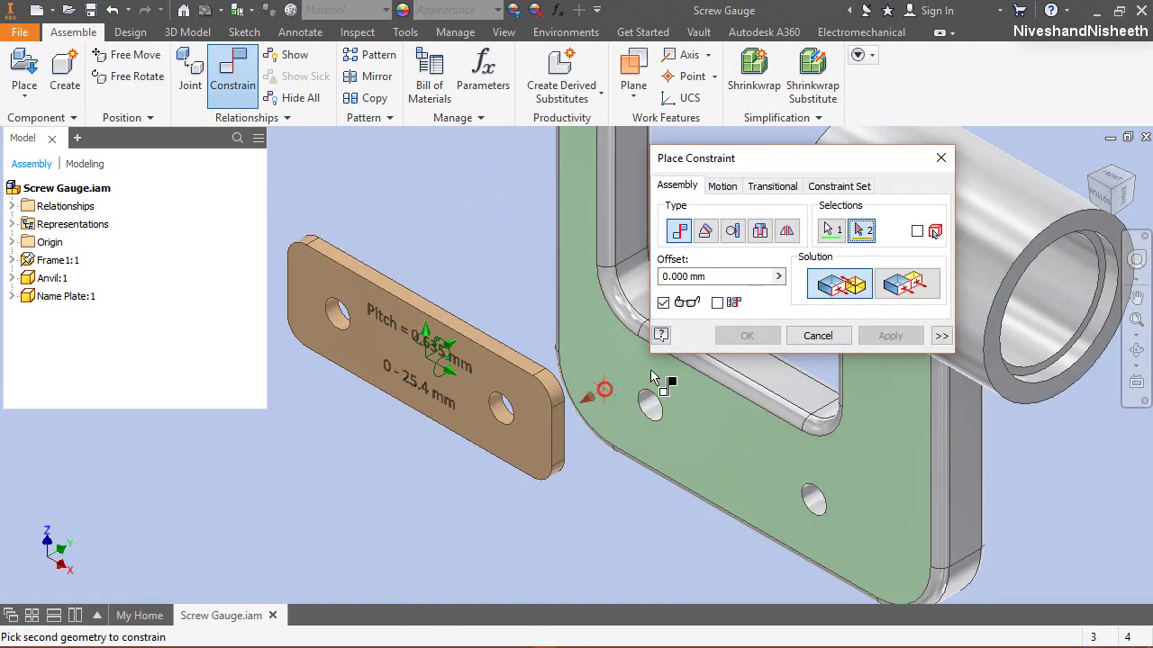
pyautogui.click(1114, 198)
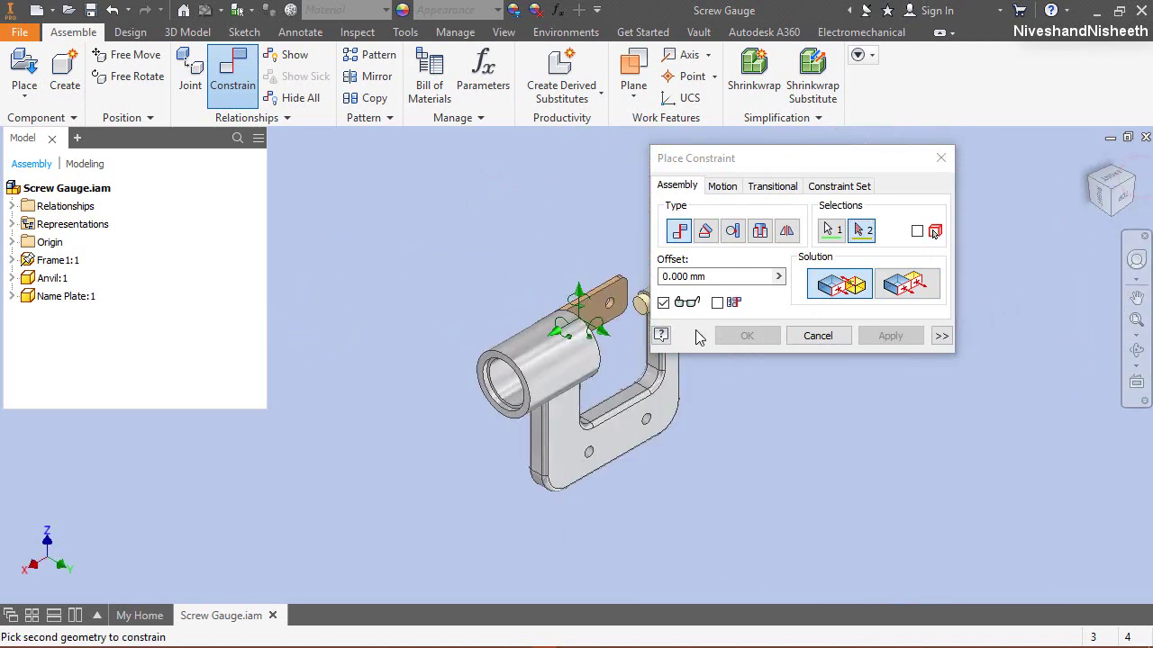
pyautogui.scroll(3, 610, 320)
pyautogui.click(491, 277)
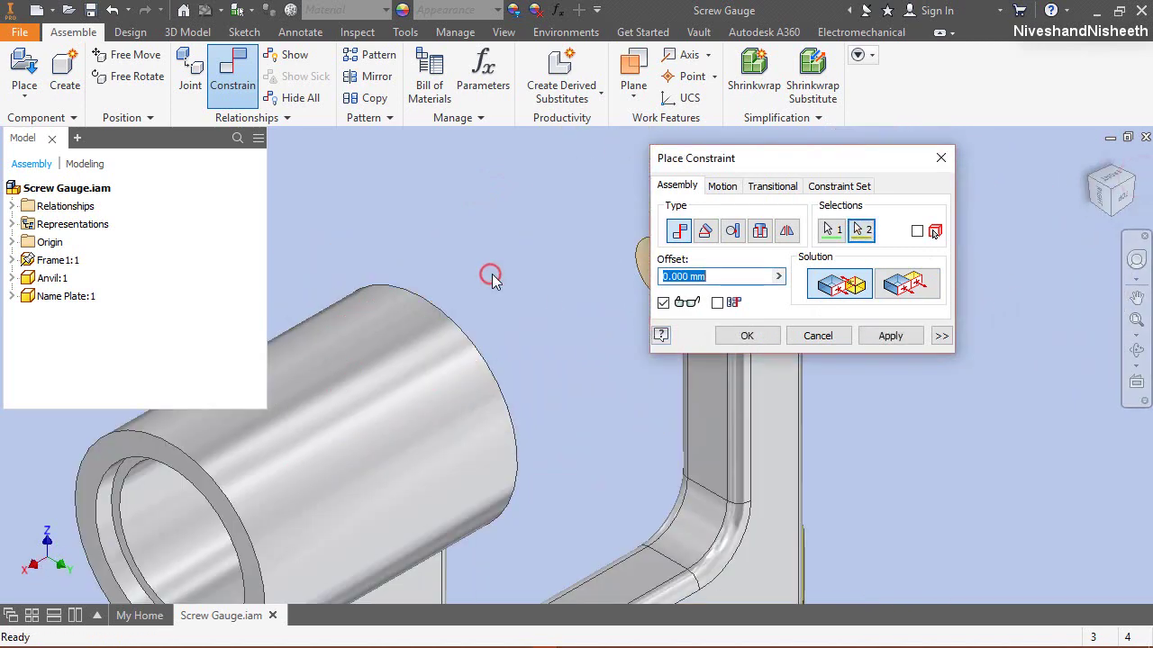
pyautogui.click(742, 337)
# Step: Mate the axis of the frame's side hole nearer the large cylinder to the matching name plate hole with a 0 mm offset
pyautogui.click(1090, 157)
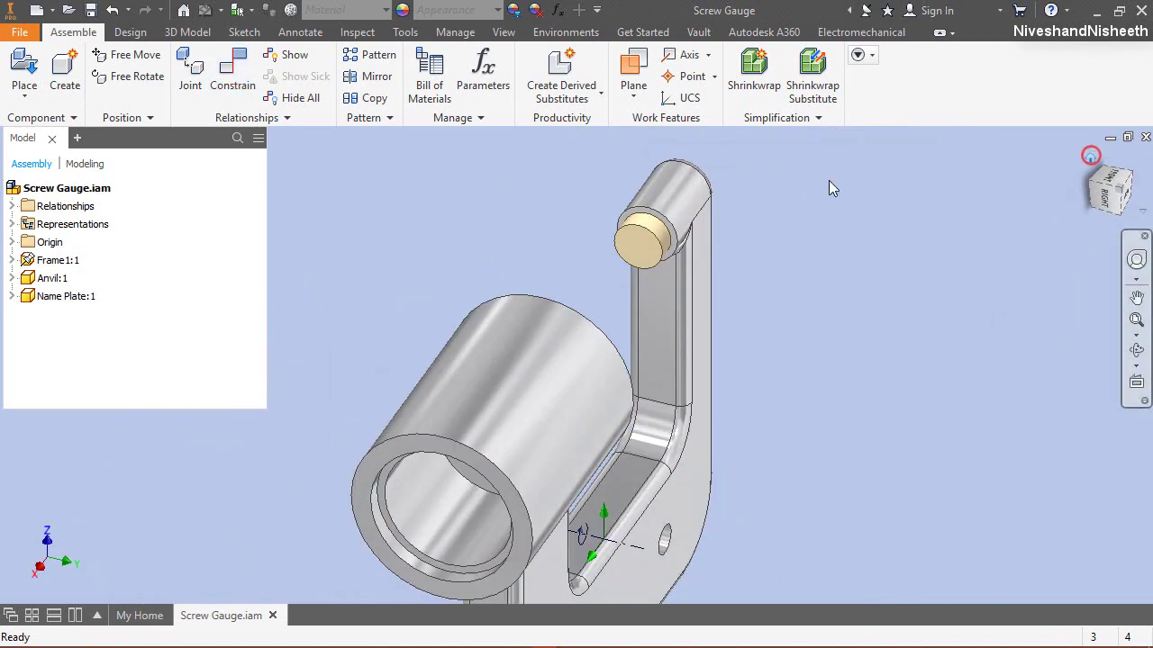
pyautogui.scroll(3, 432, 430)
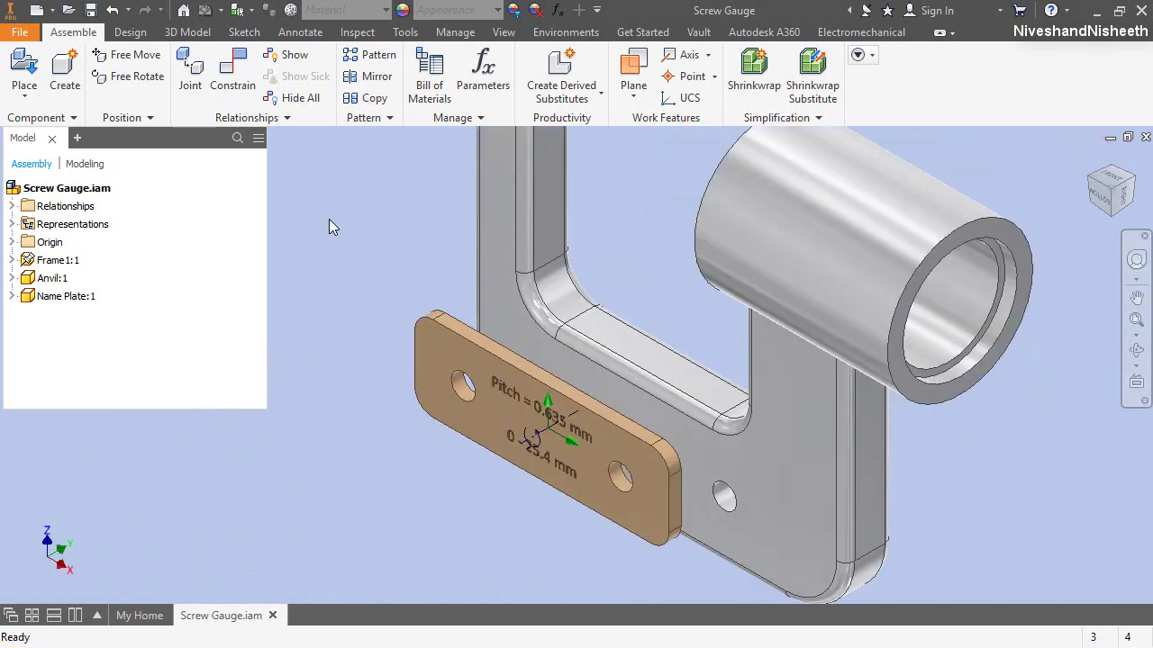
pyautogui.rightClick(359, 219)
pyautogui.click(432, 193)
pyautogui.scroll(4, 733, 502)
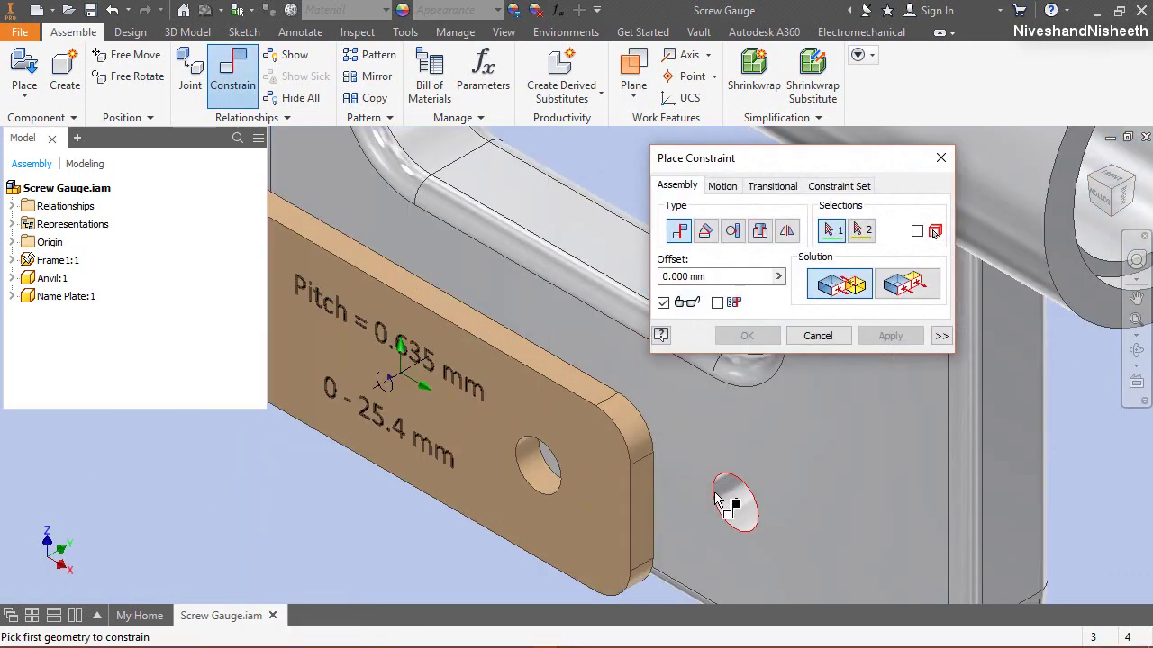
pyautogui.click(747, 511)
pyautogui.click(387, 474)
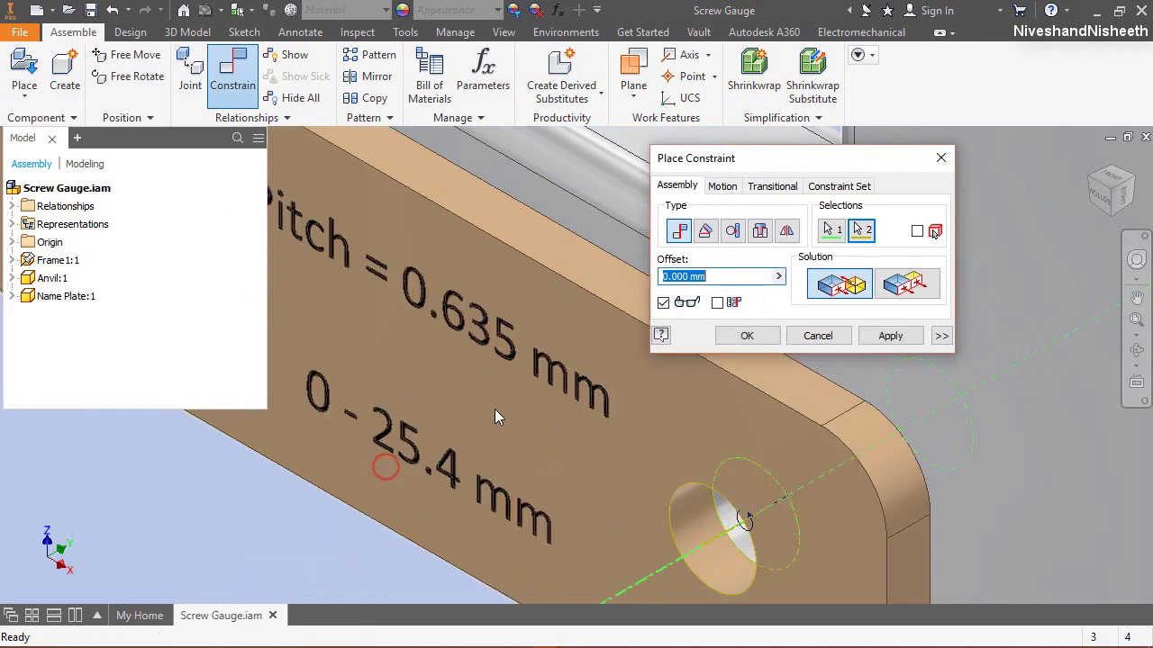
pyautogui.click(746, 336)
# Step: Swing the name plate about its mated hole to test its remaining rotation
pyautogui.scroll(-5, 626, 431)
pyautogui.moveTo(512, 280); pyautogui.dragTo(535, 316)
pyautogui.click(305, 164)
# Step: Mate the axis of the name plate's free hole to the frame's other side hole with a 0 mm offset
pyautogui.rightClick(304, 164)
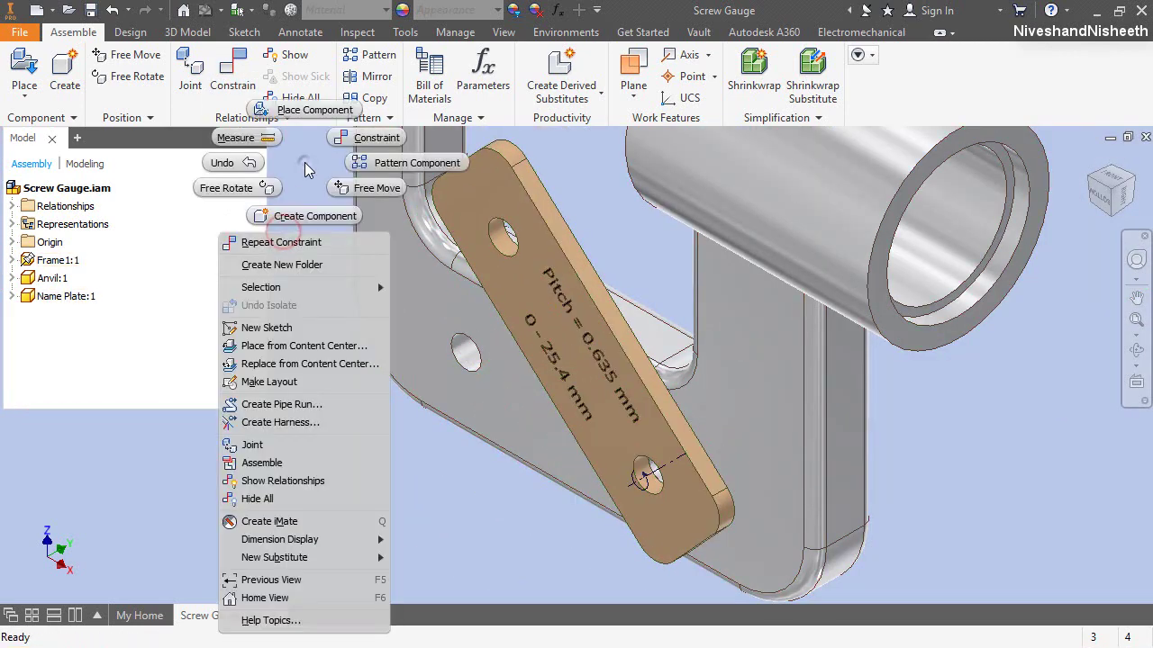
pyautogui.click(346, 144)
pyautogui.scroll(5, 528, 258)
pyautogui.click(528, 255)
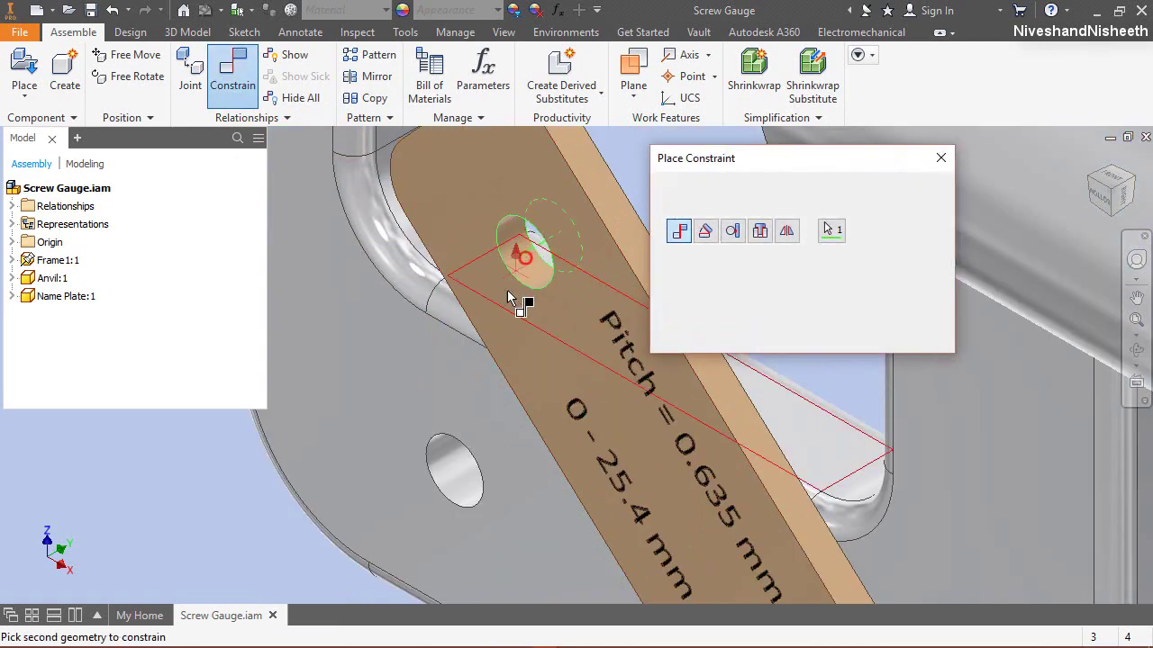
pyautogui.click(461, 484)
pyautogui.click(746, 335)
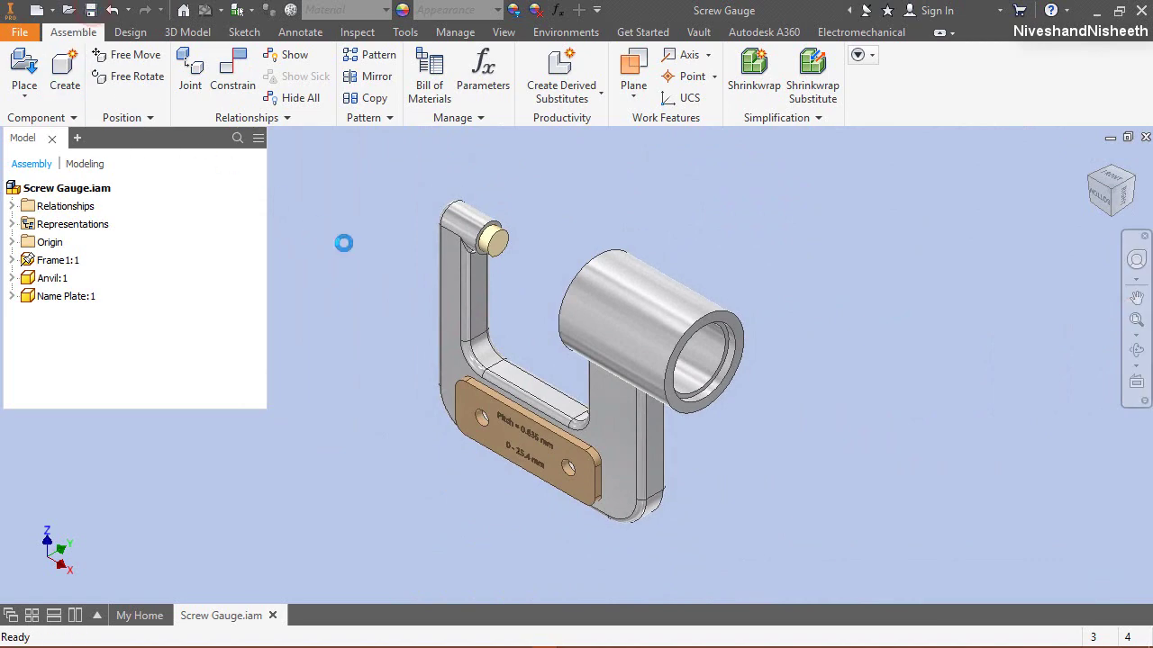
# Step: Place two copies of the Screw1 part beside the frame, near the anvil end of the name plate
pyautogui.rightClick(344, 243)
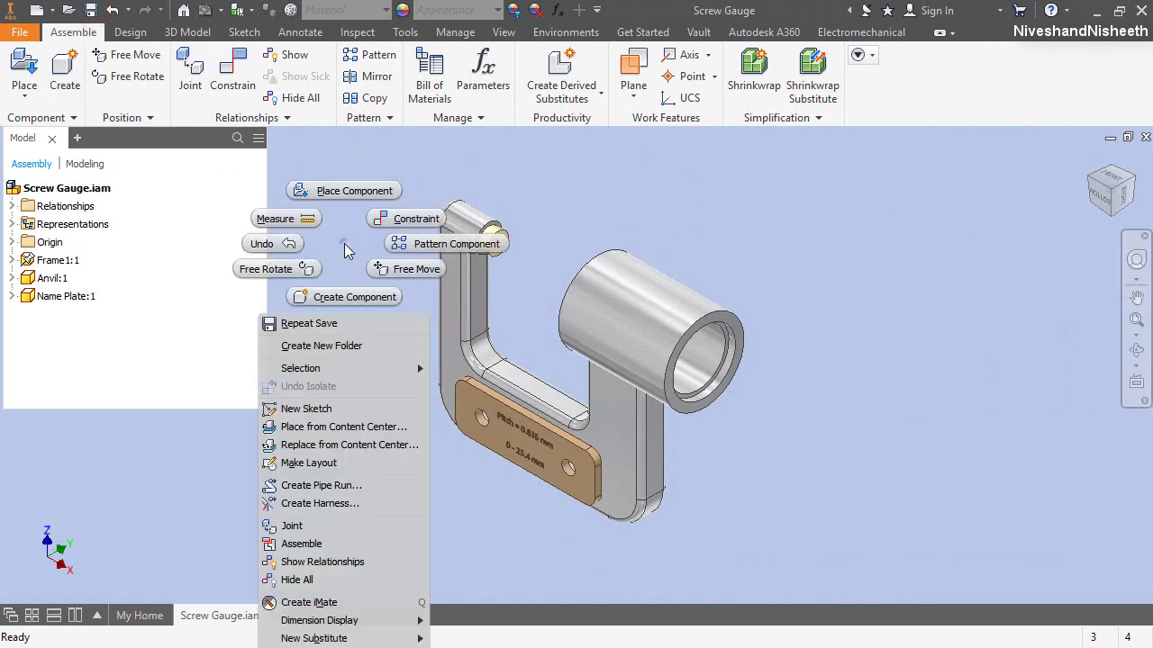
pyautogui.click(358, 191)
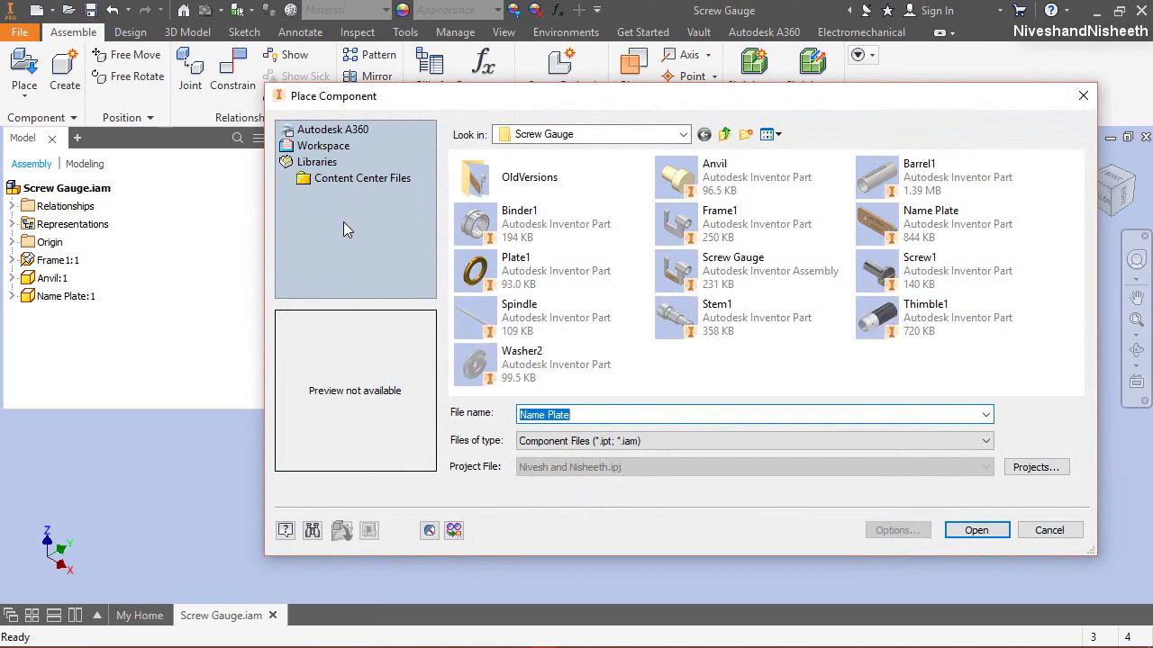
pyautogui.doubleClick(887, 275)
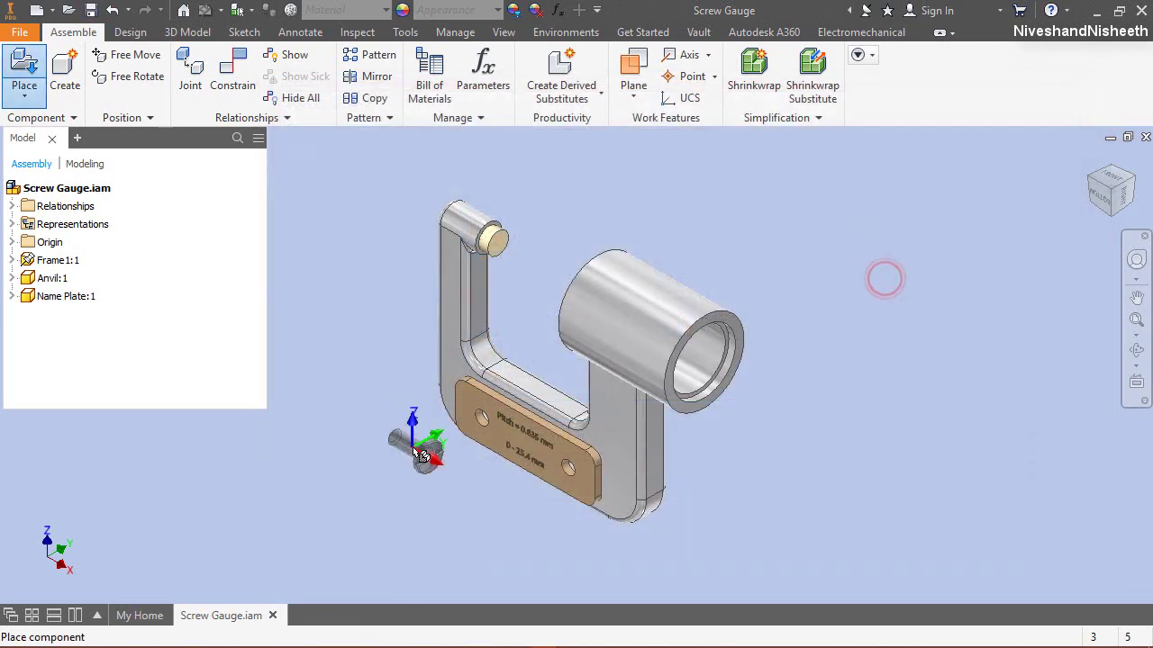
pyautogui.click(416, 455)
pyautogui.click(353, 381)
pyautogui.rightClick(337, 261)
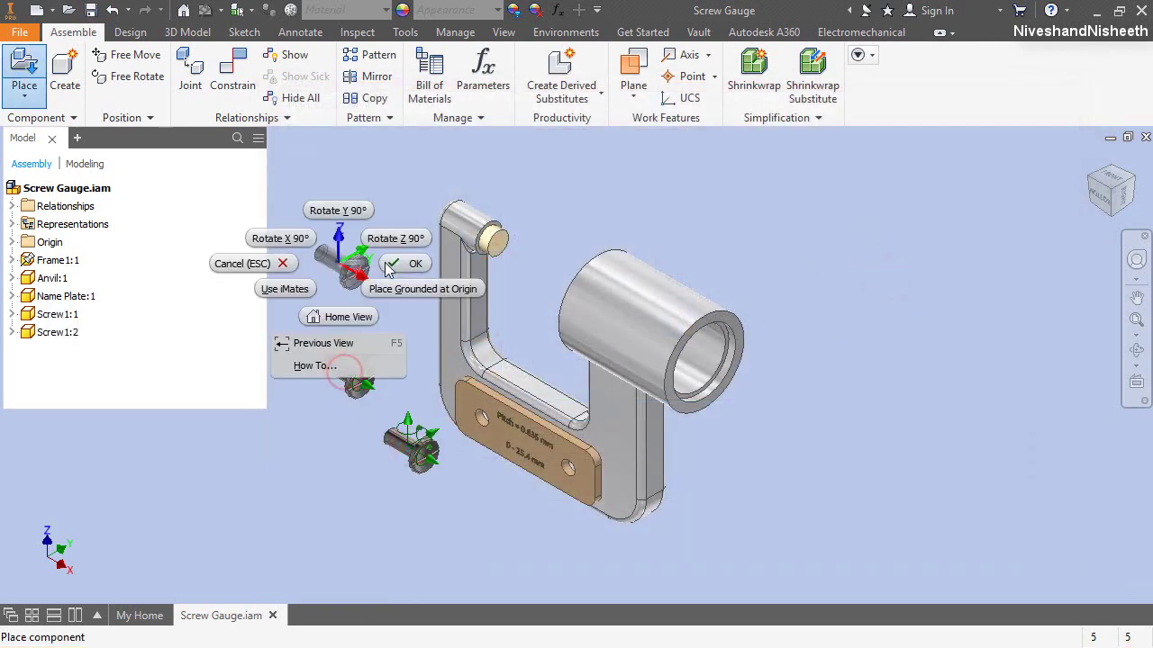
pyautogui.click(396, 264)
# Step: Add an Insert constraint with 0 mm offset between the name plate hole nearer the anvil and the underside of one screw's head
pyautogui.click(232, 72)
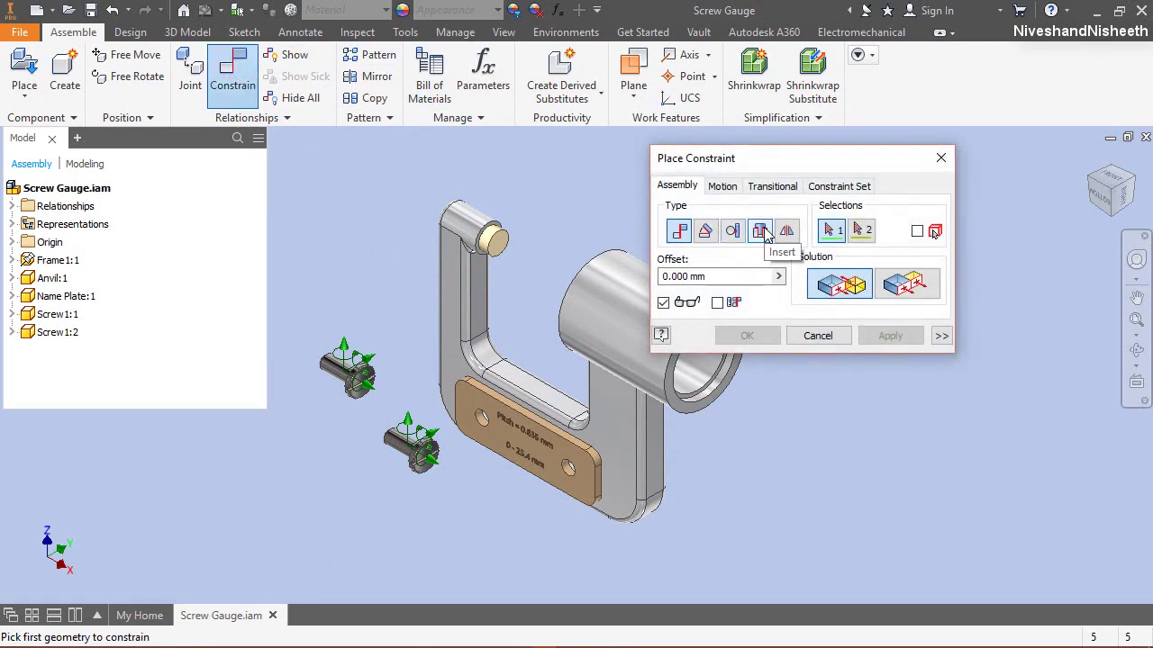
pyautogui.click(765, 232)
pyautogui.scroll(5, 502, 381)
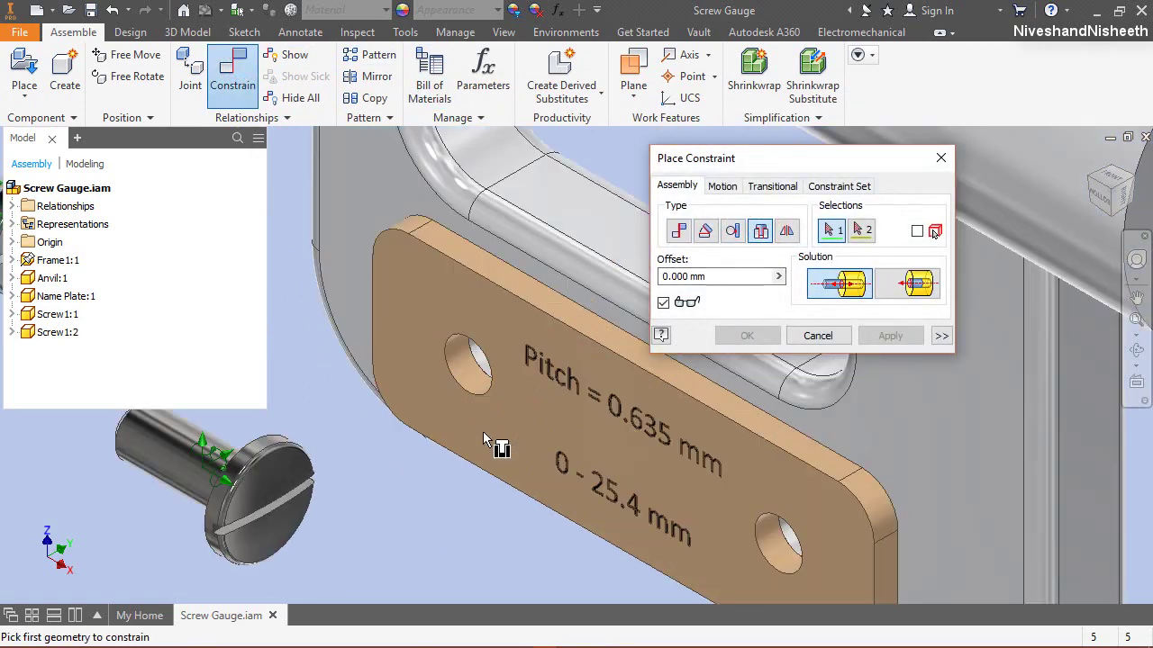
pyautogui.click(469, 369)
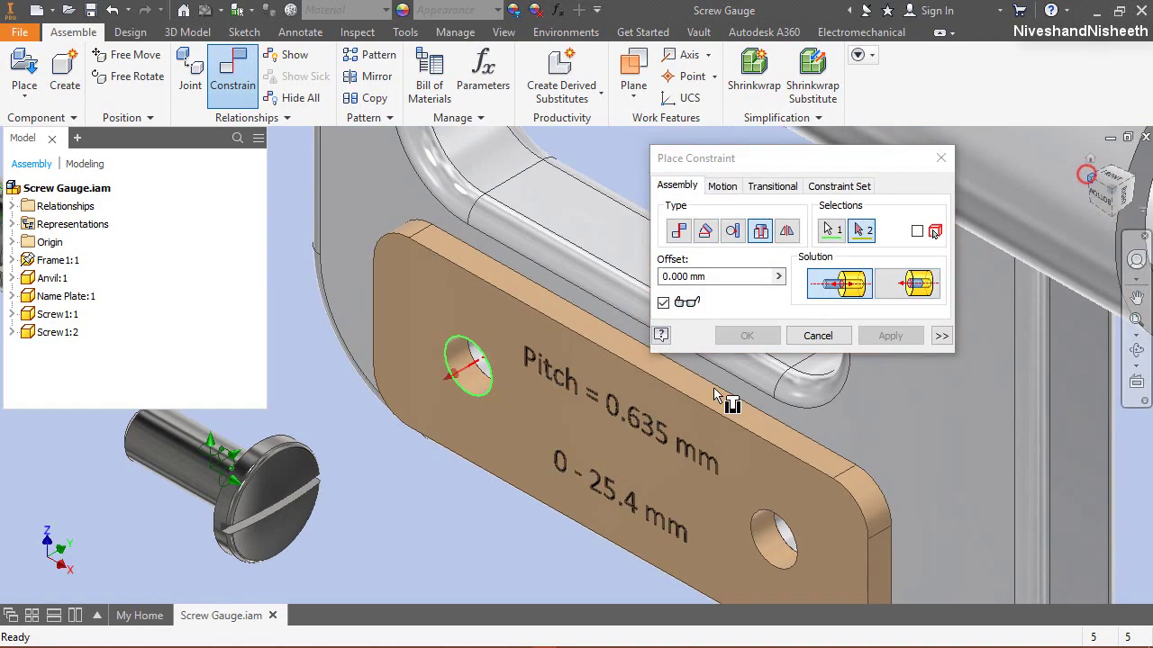
pyautogui.scroll(-4, 631, 450)
pyautogui.scroll(5, 610, 457)
pyautogui.click(595, 453)
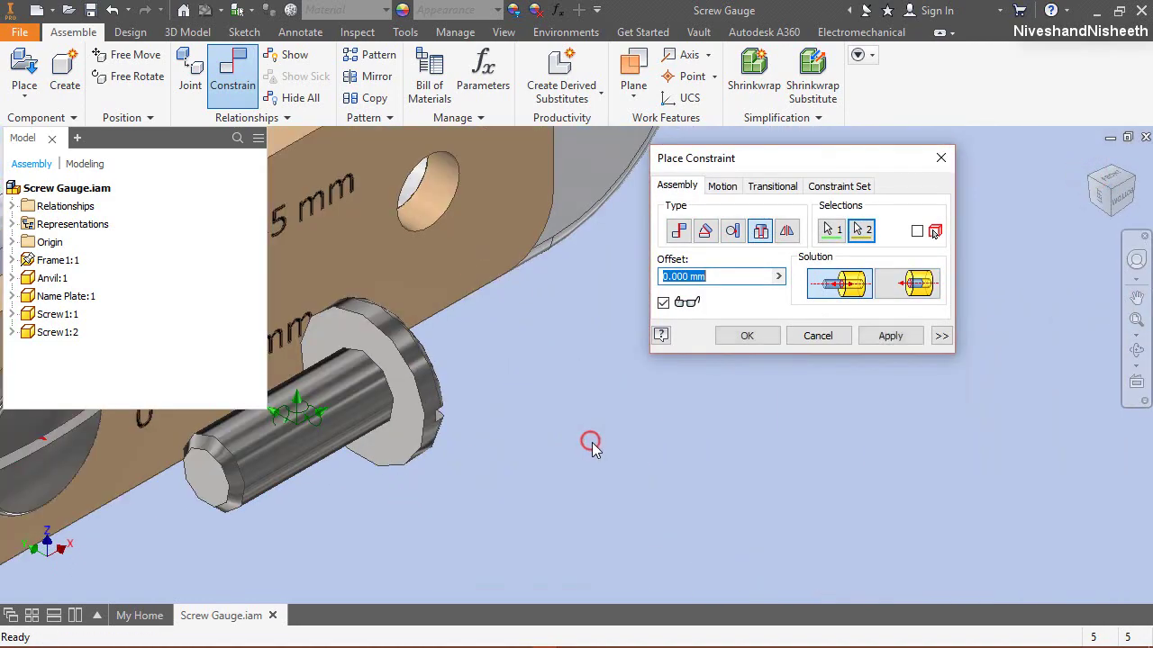
pyautogui.scroll(-4, 594, 450)
pyautogui.click(890, 336)
# Step: Insert the remaining screw into the name plate hole nearer the large cylinder with a 0 mm offset
pyautogui.scroll(5, 632, 367)
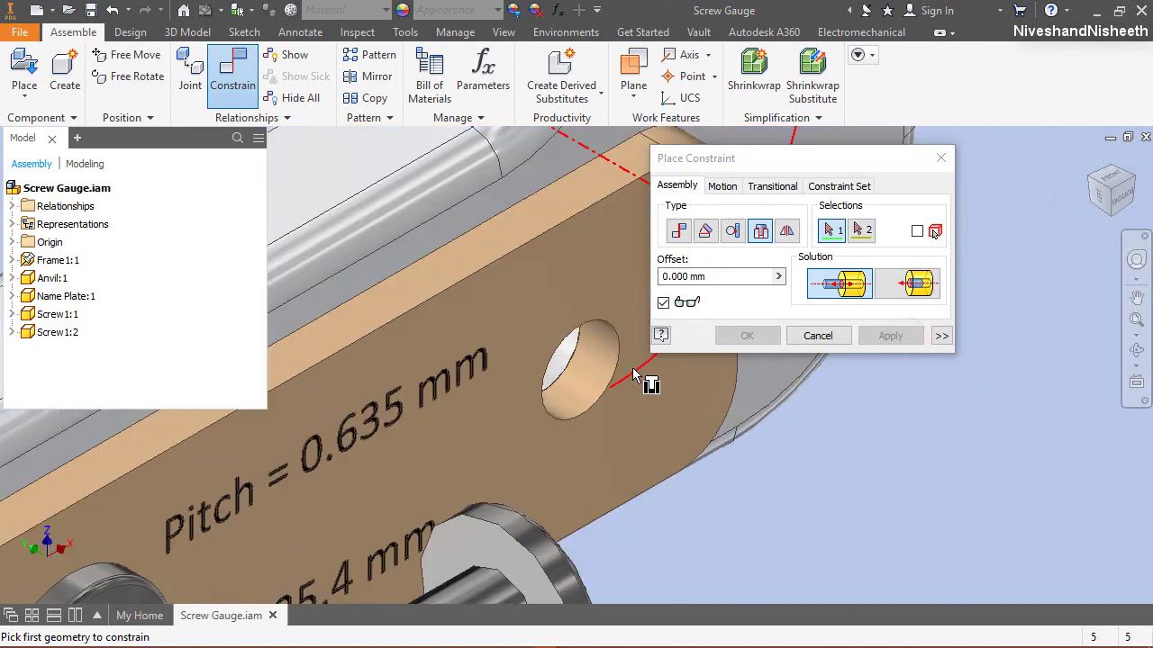
pyautogui.click(616, 370)
pyautogui.scroll(-4, 615, 372)
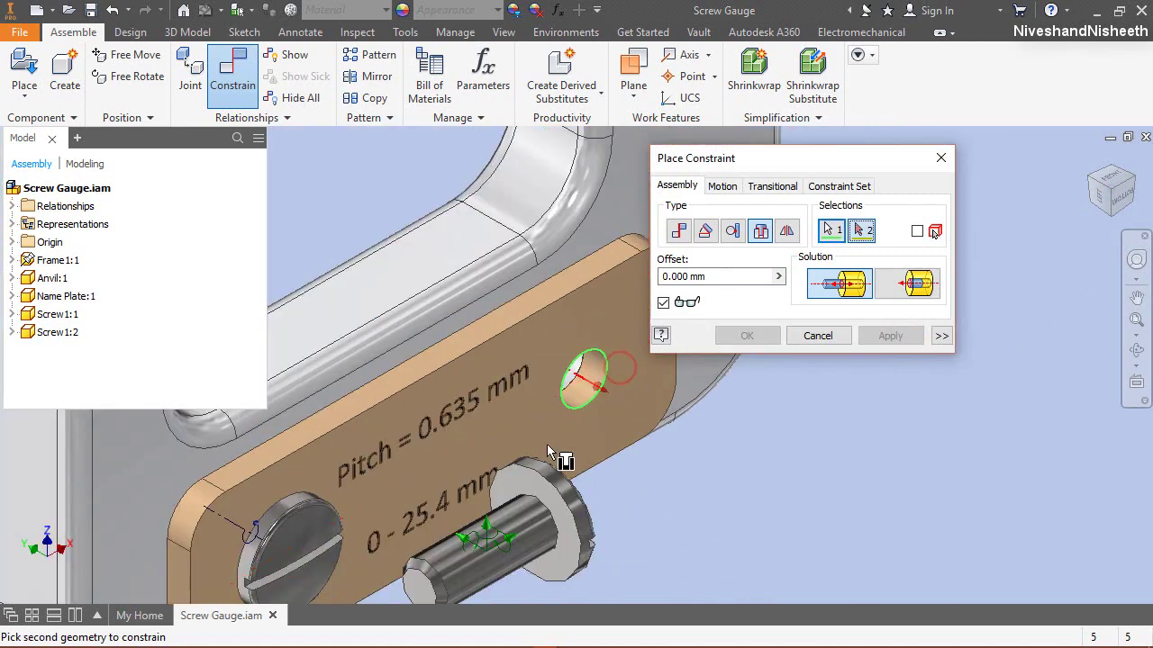
pyautogui.click(538, 498)
pyautogui.click(747, 336)
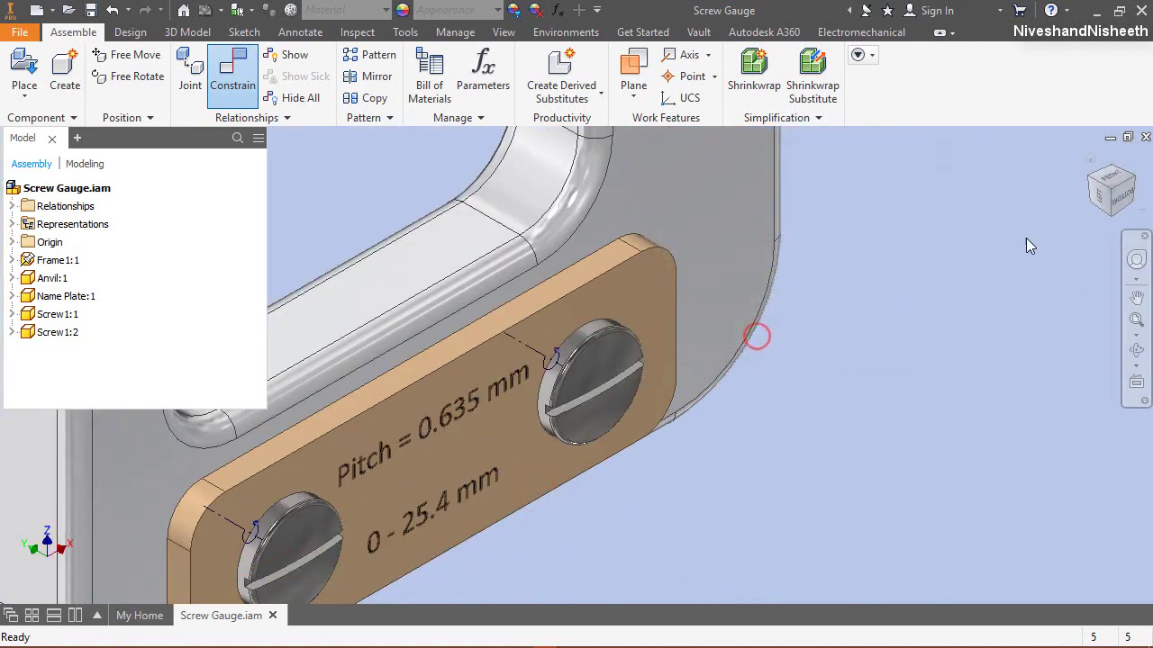
pyautogui.click(1090, 158)
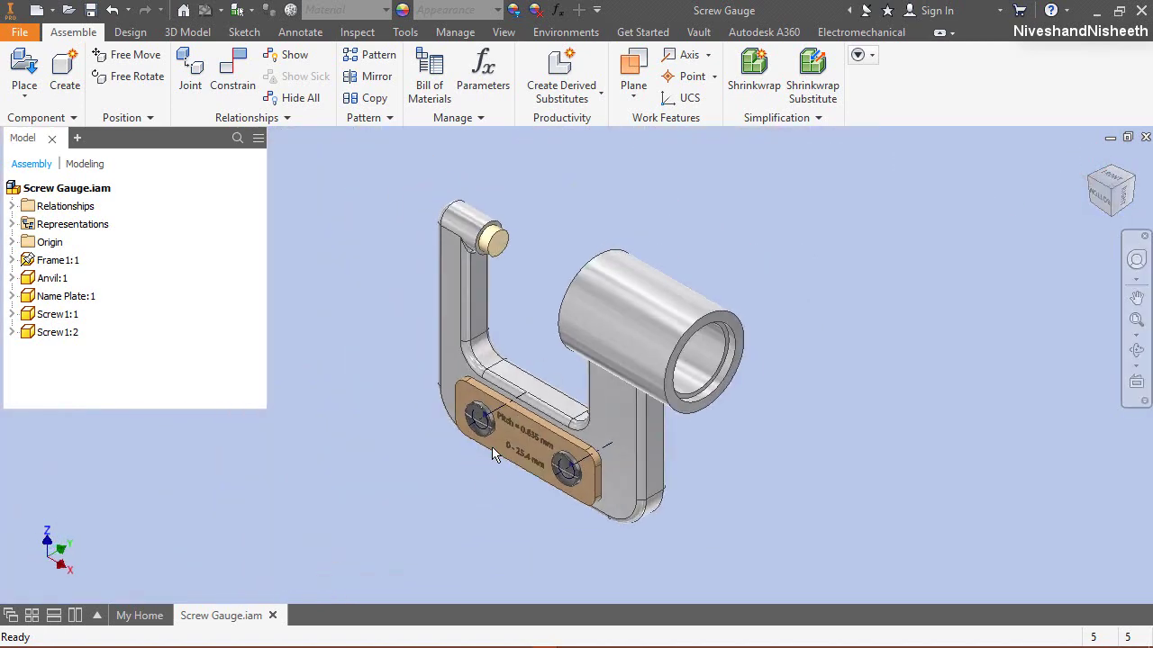
# Step: Add a 0-degree directed angle constraint between the XZ planes of the two screws
pyautogui.press('F5')
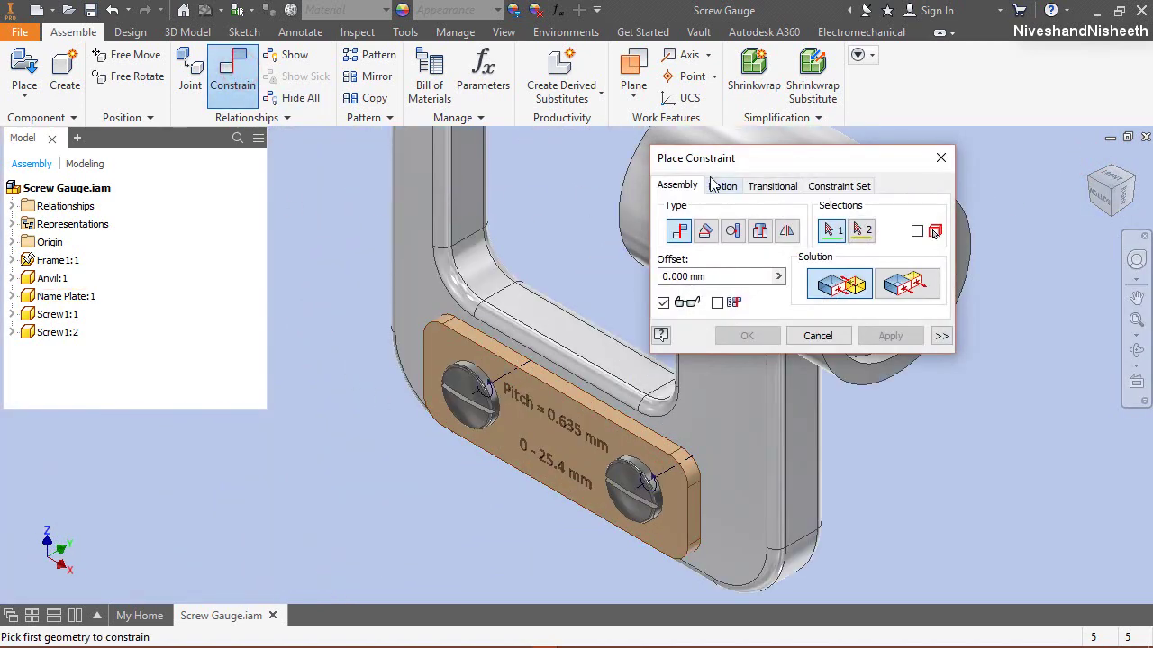
pyautogui.click(705, 232)
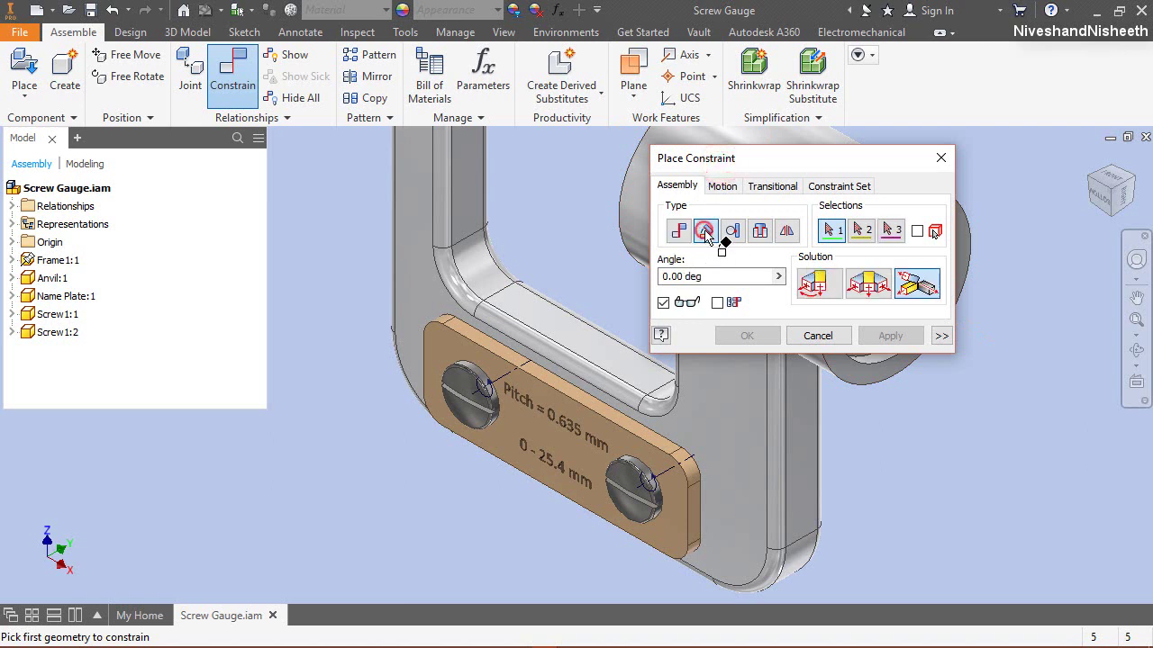
pyautogui.click(820, 283)
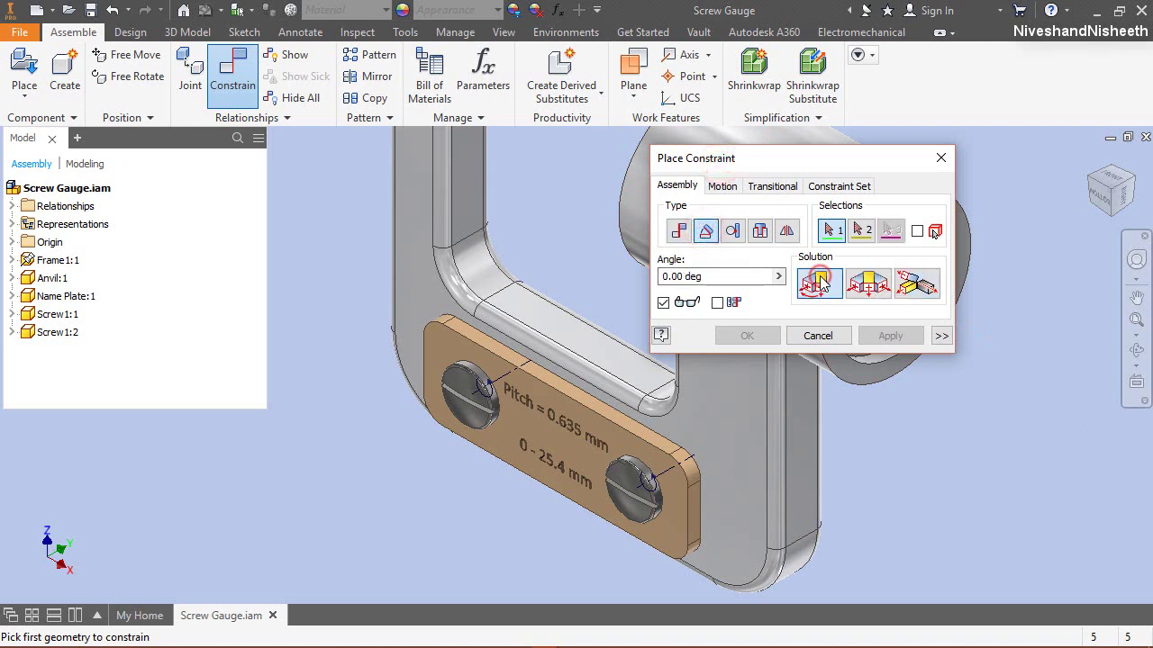
pyautogui.click(12, 314)
pyautogui.click(27, 332)
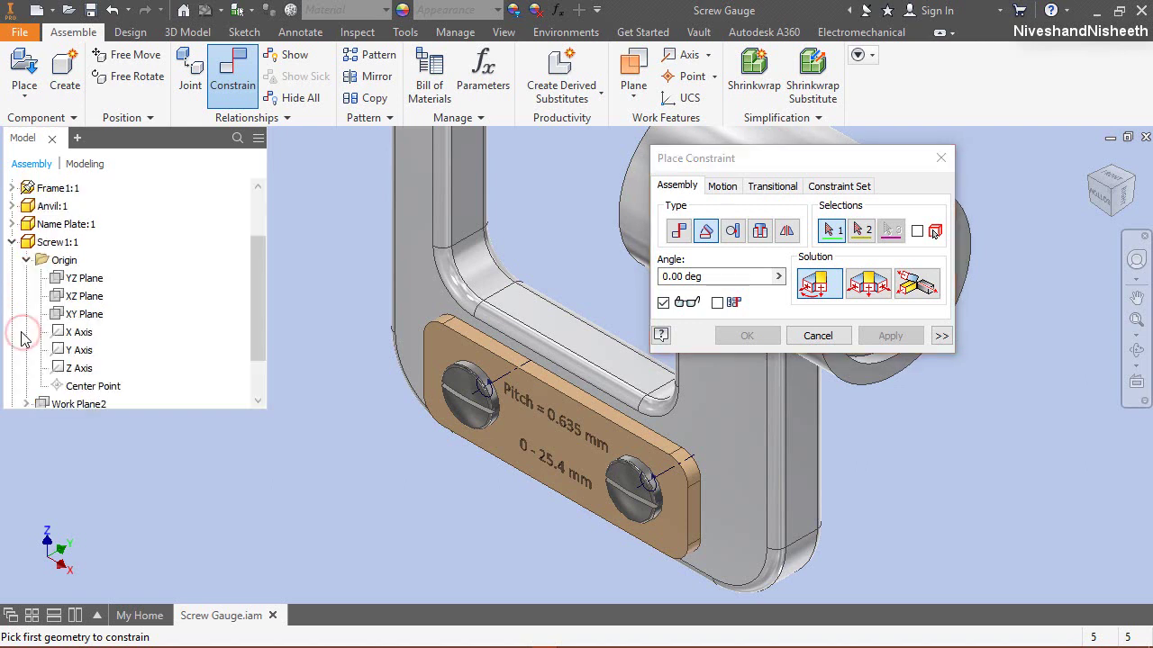
pyautogui.click(93, 305)
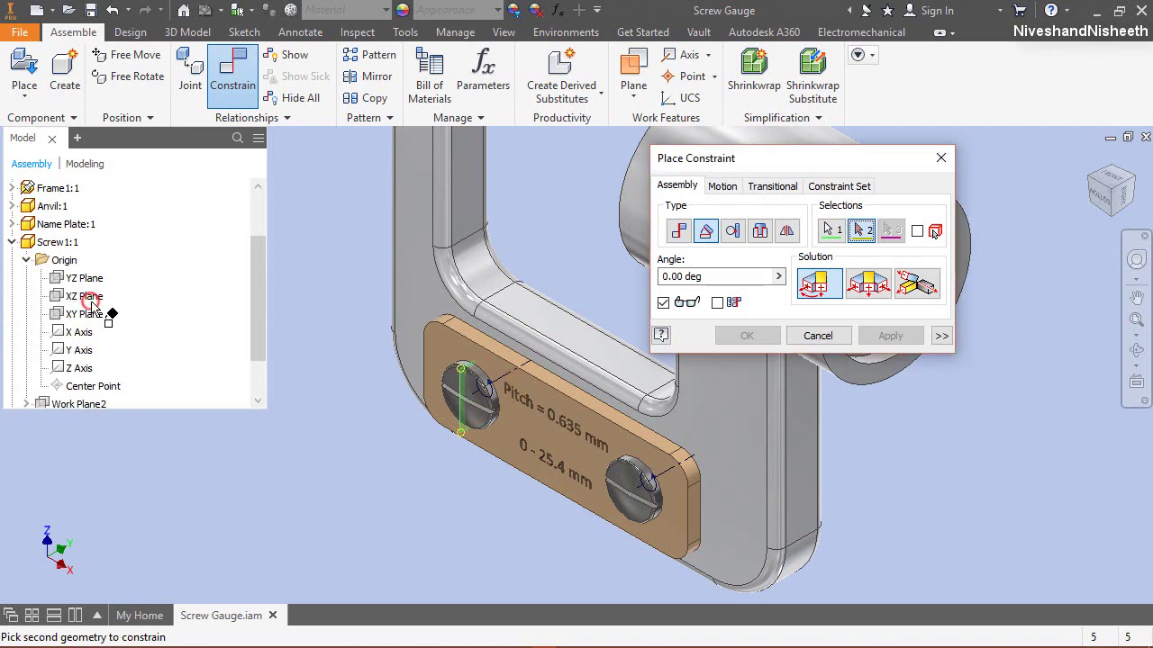
pyautogui.click(27, 260)
pyautogui.click(12, 386)
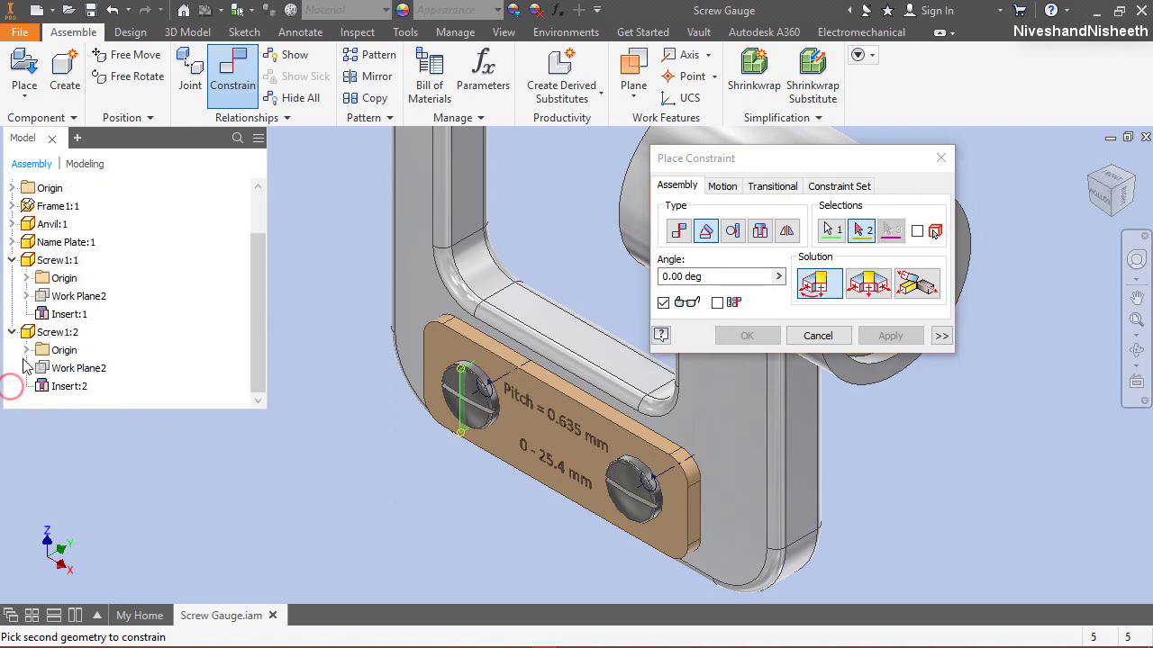
pyautogui.click(27, 350)
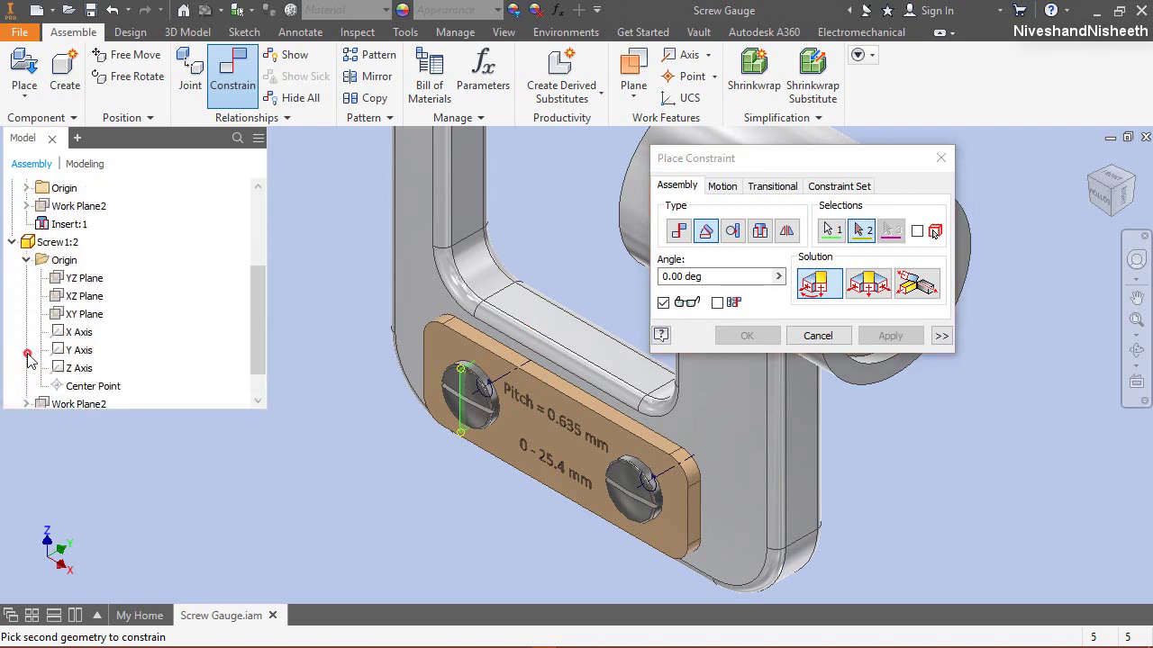
pyautogui.click(87, 299)
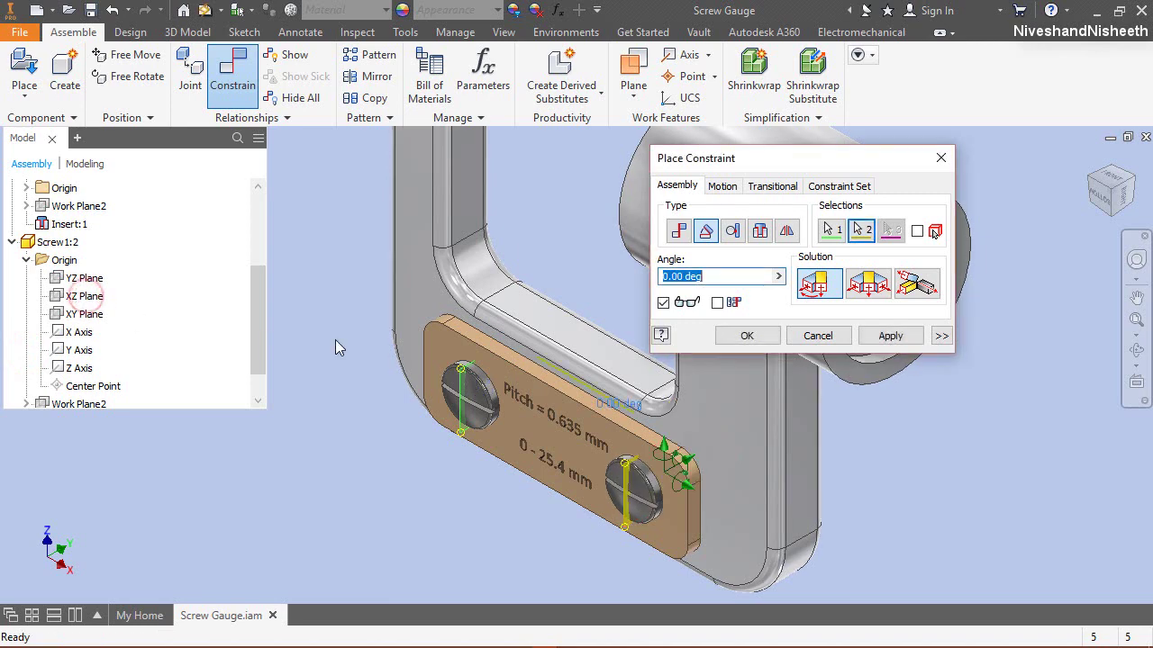
pyautogui.click(746, 335)
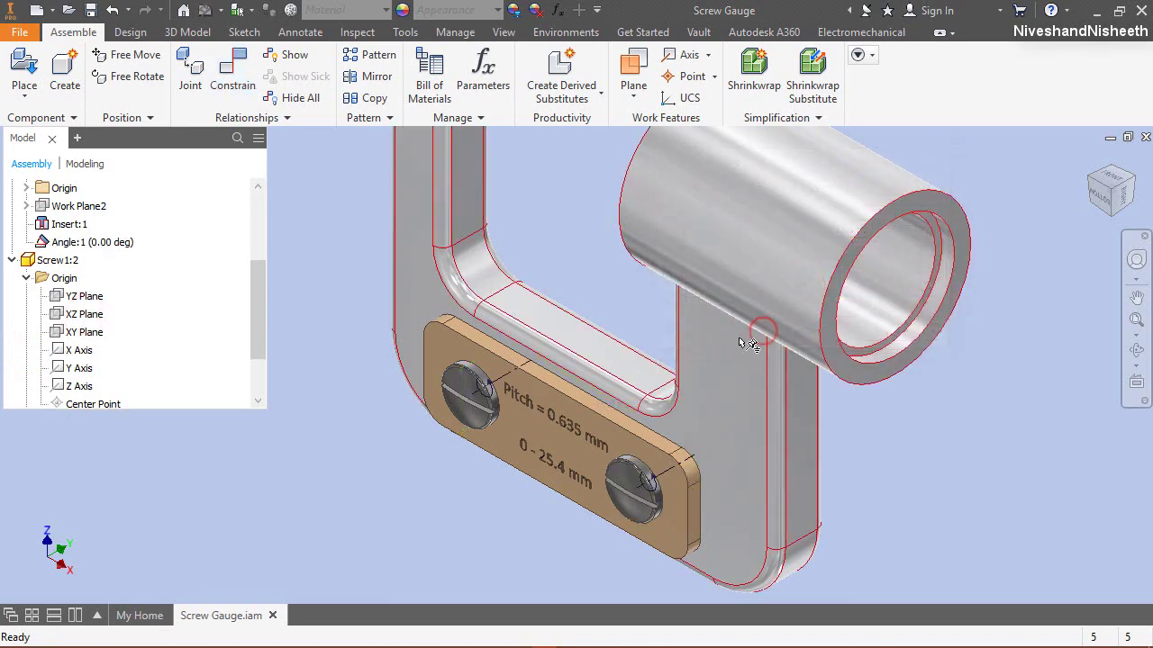
# Step: Turn the screw nearer the anvil until the slots of both screws stand vertically on the name plate
pyautogui.click(27, 278)
pyautogui.click(13, 314)
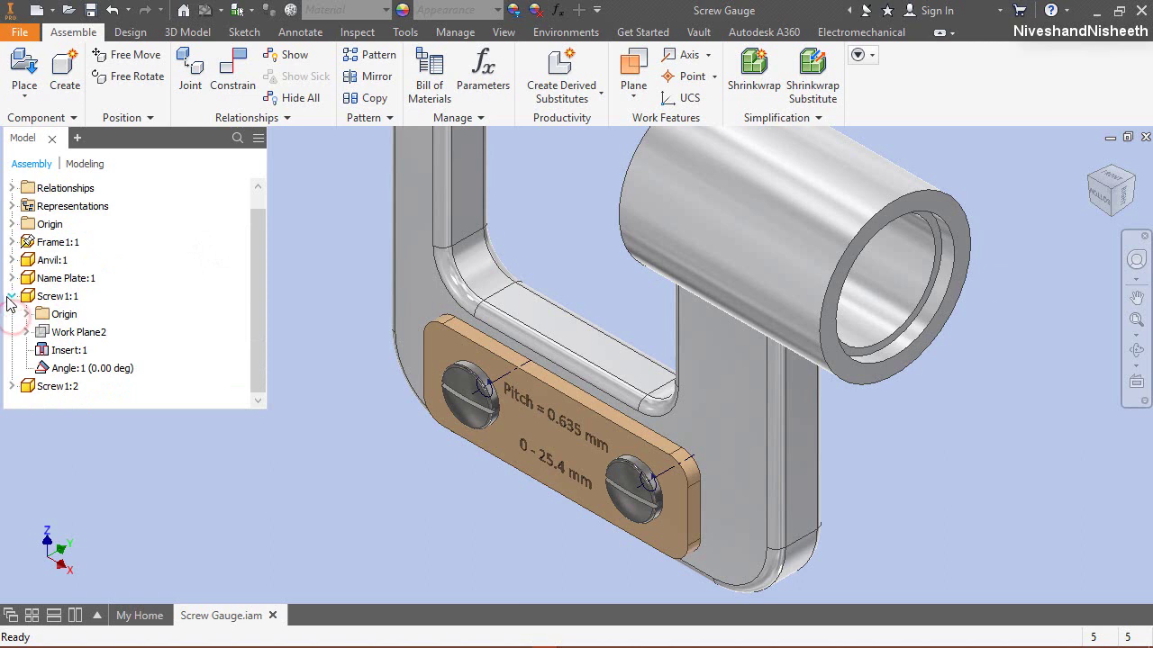
pyautogui.click(11, 298)
pyautogui.moveTo(468, 408); pyautogui.dragTo(435, 365)
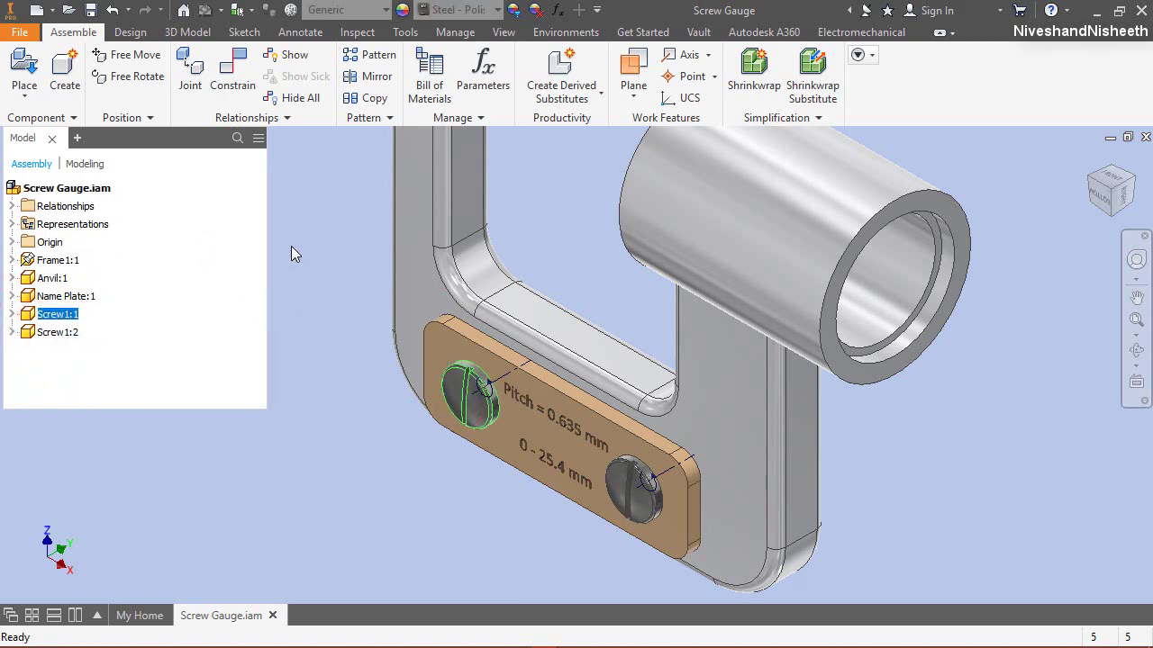
pyautogui.click(291, 180)
pyautogui.click(1136, 320)
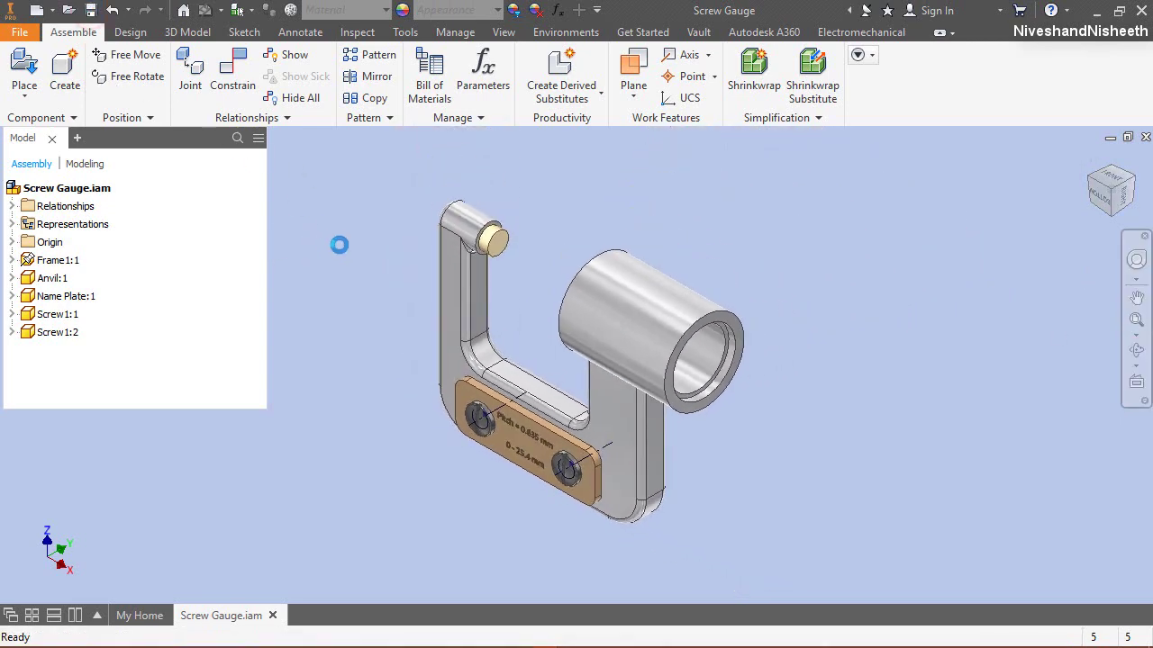
# Step: Place one copy of the Plate1 ring in front of the large cylinder's open end
pyautogui.rightClick(772, 211)
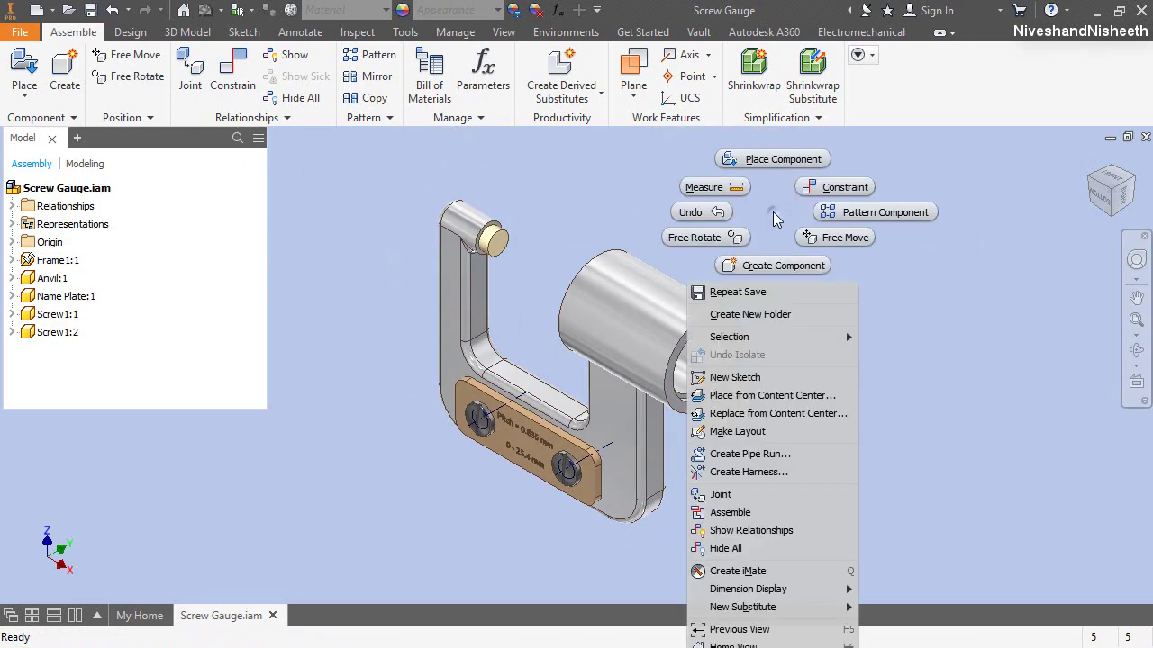
pyautogui.click(780, 172)
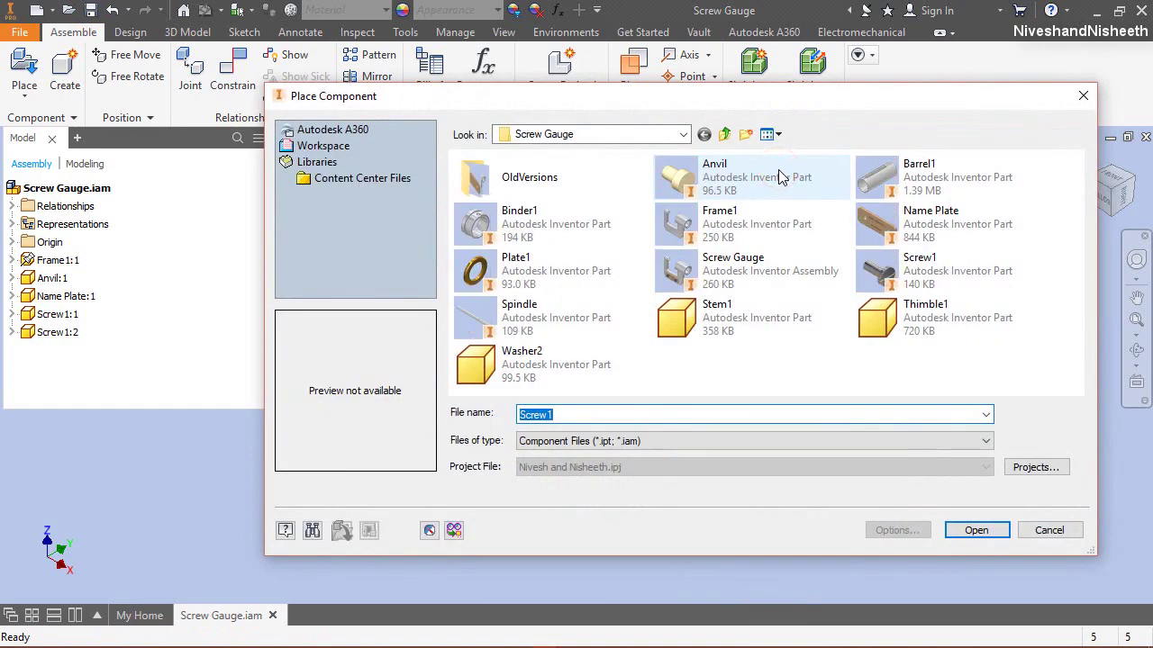
pyautogui.doubleClick(553, 277)
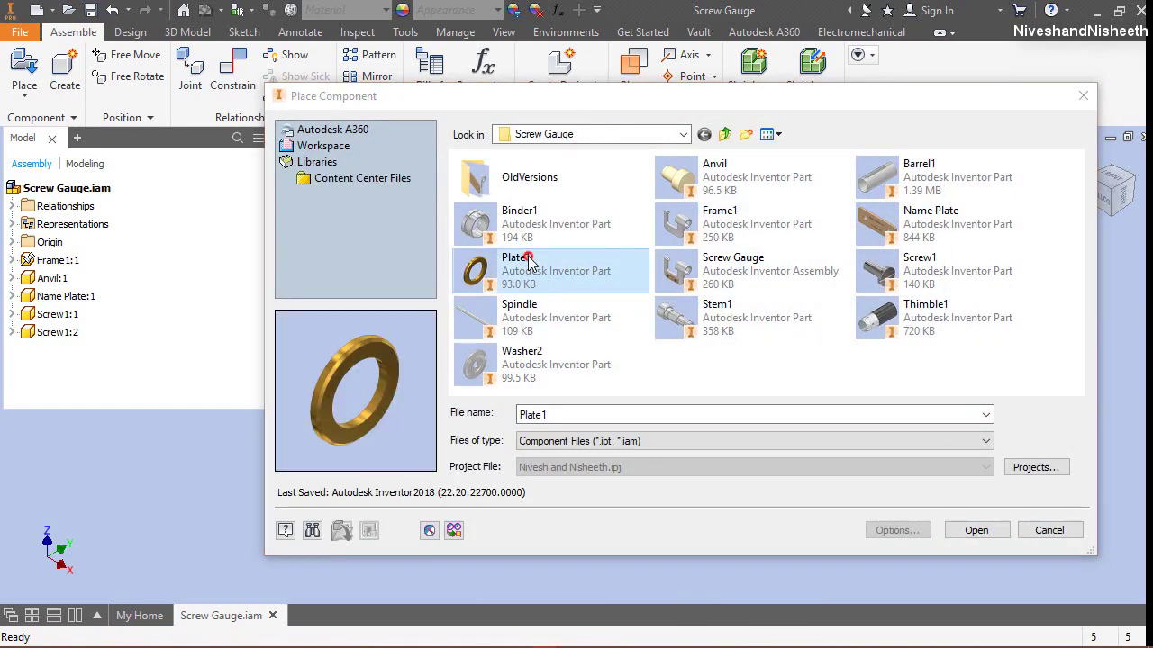
pyautogui.rightClick(838, 205)
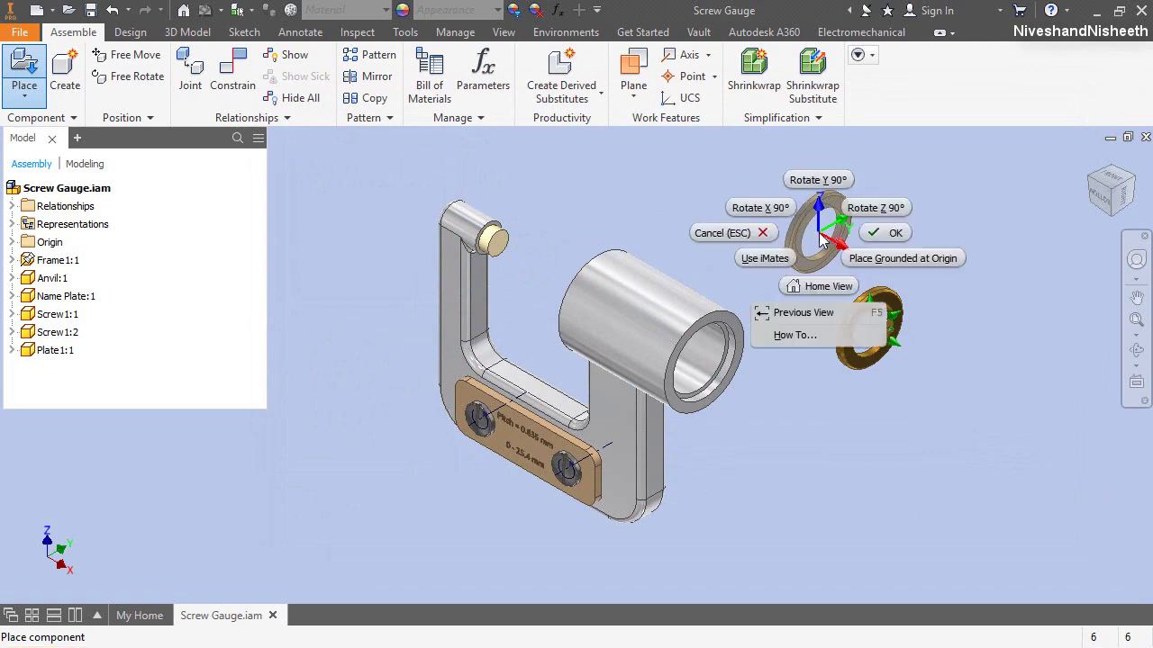
pyautogui.click(878, 227)
pyautogui.scroll(3, 894, 351)
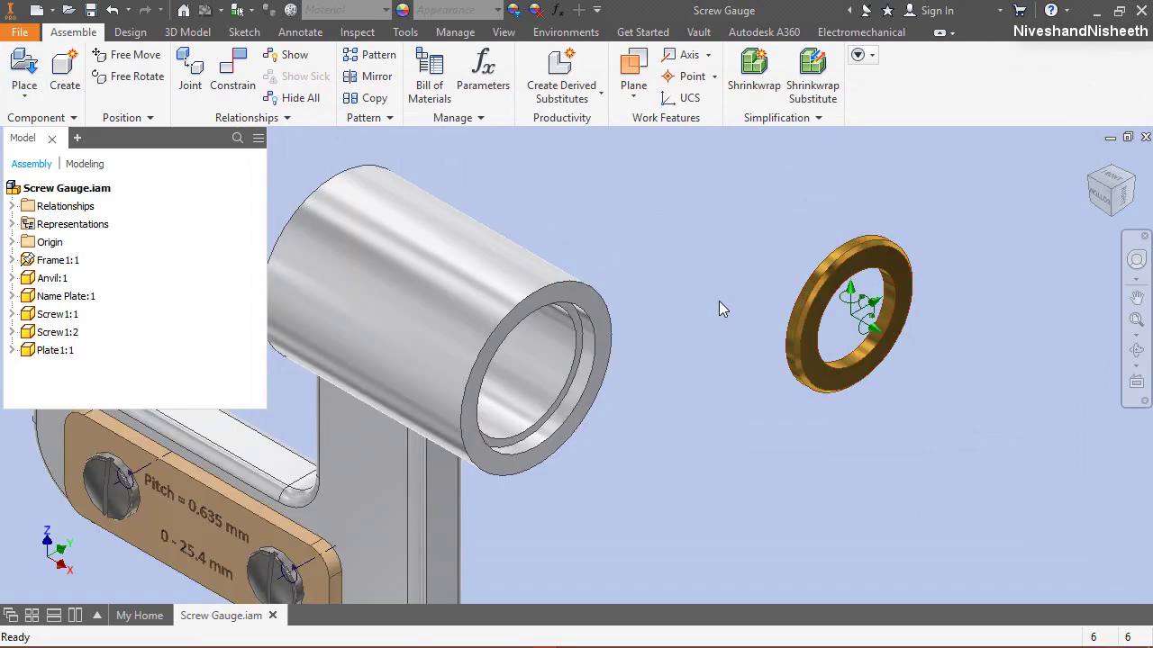
# Step: Move the plate ring roughly level with the large cylinder's open end and free-rotate it about the vertical axis
pyautogui.click(702, 280)
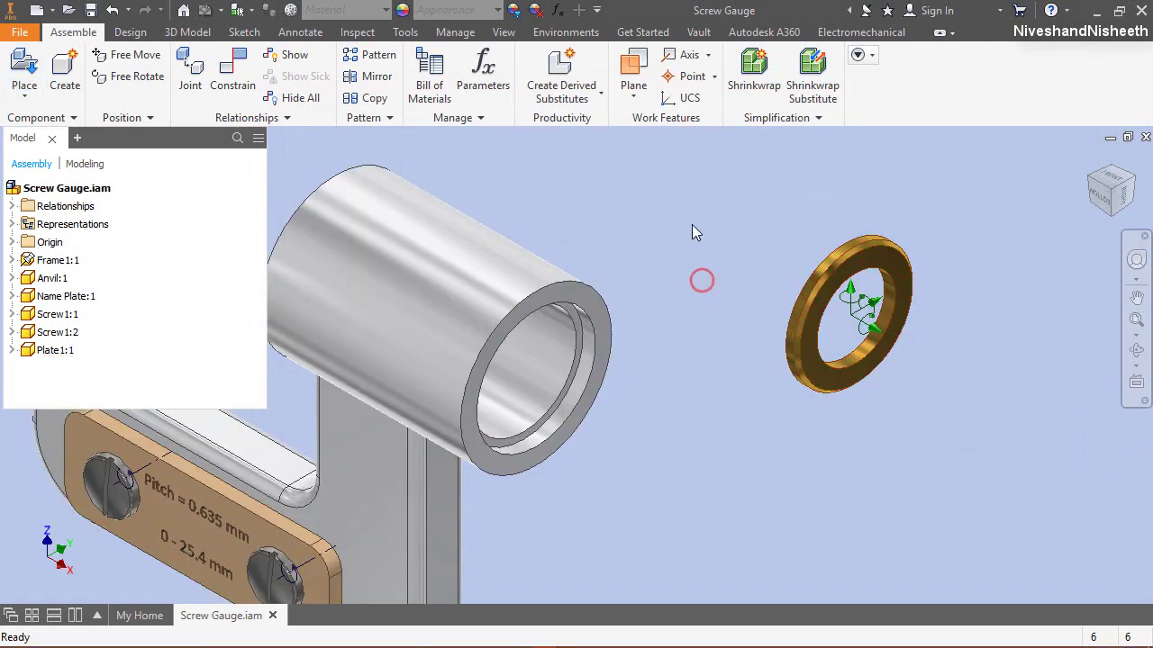
pyautogui.click(1106, 203)
pyautogui.moveTo(725, 381); pyautogui.dragTo(851, 279)
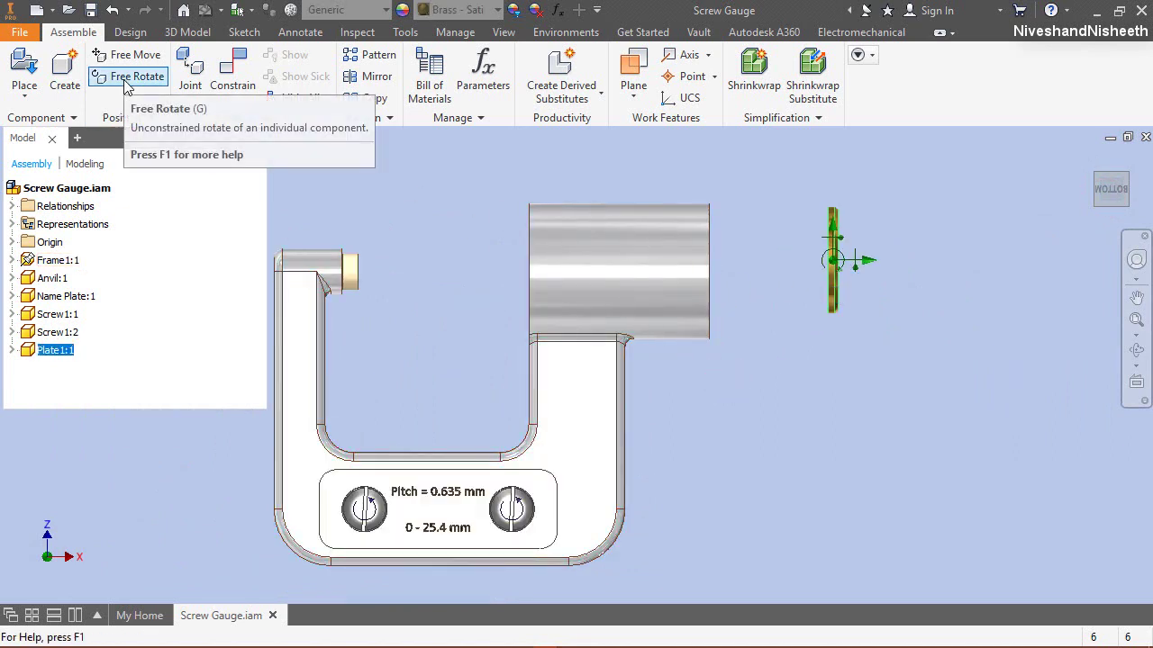
pyautogui.click(126, 81)
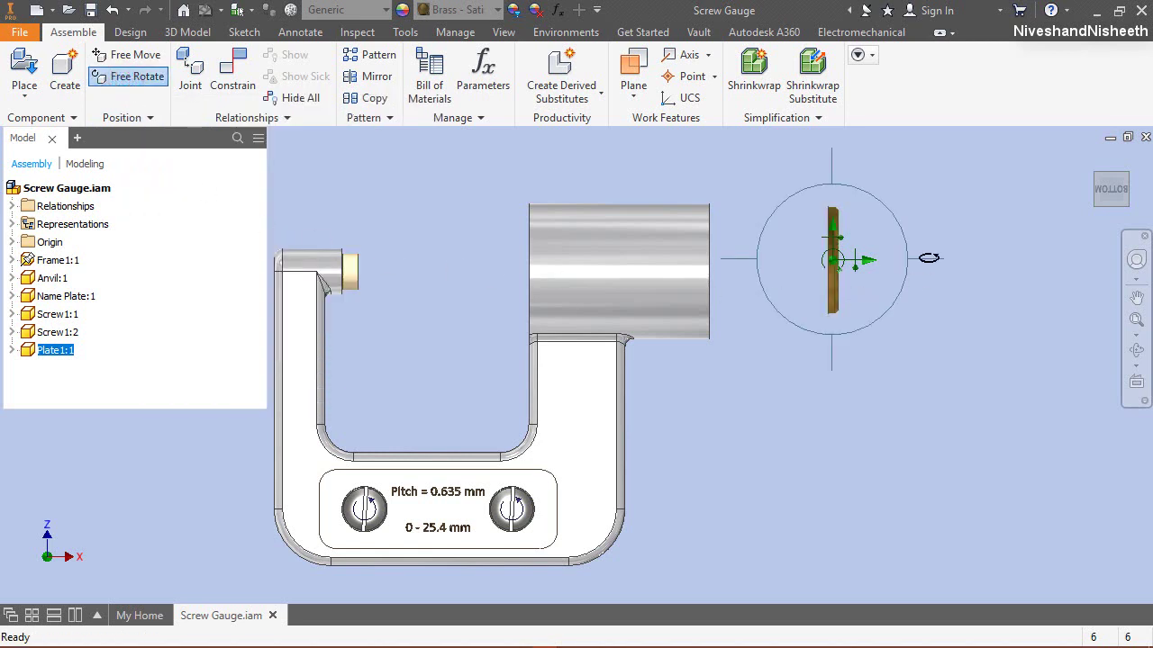
pyautogui.scroll(3, 929, 257)
pyautogui.moveTo(929, 258); pyautogui.dragTo(767, 304)
pyautogui.rightClick(816, 240)
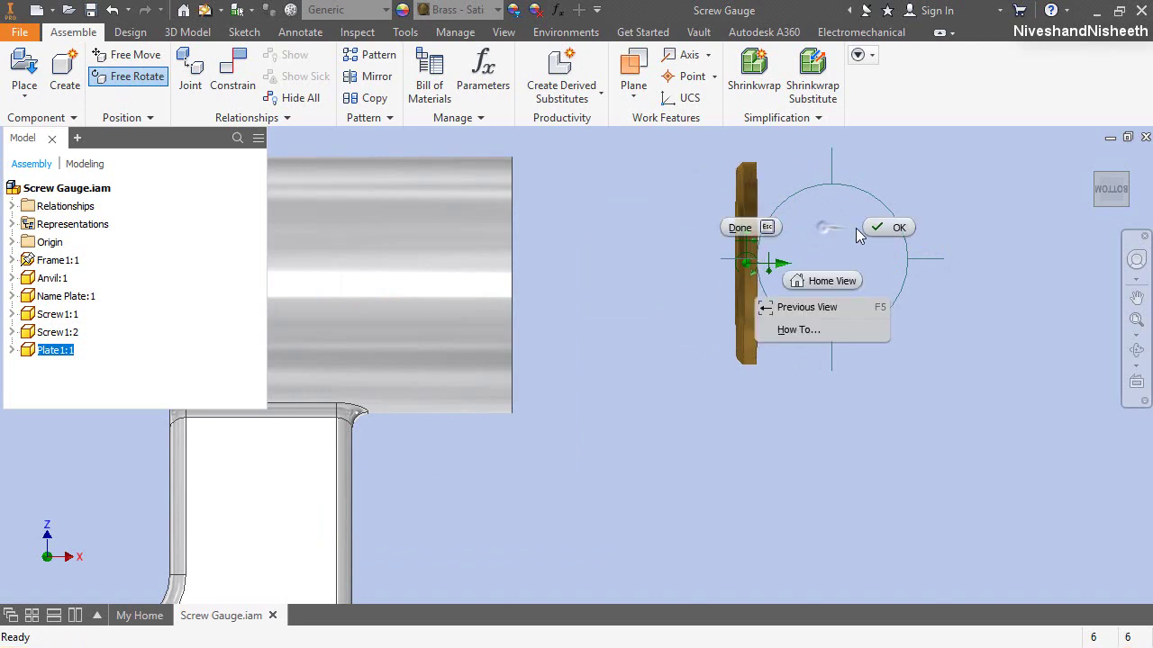
pyautogui.click(876, 225)
pyautogui.click(993, 175)
pyautogui.click(1089, 159)
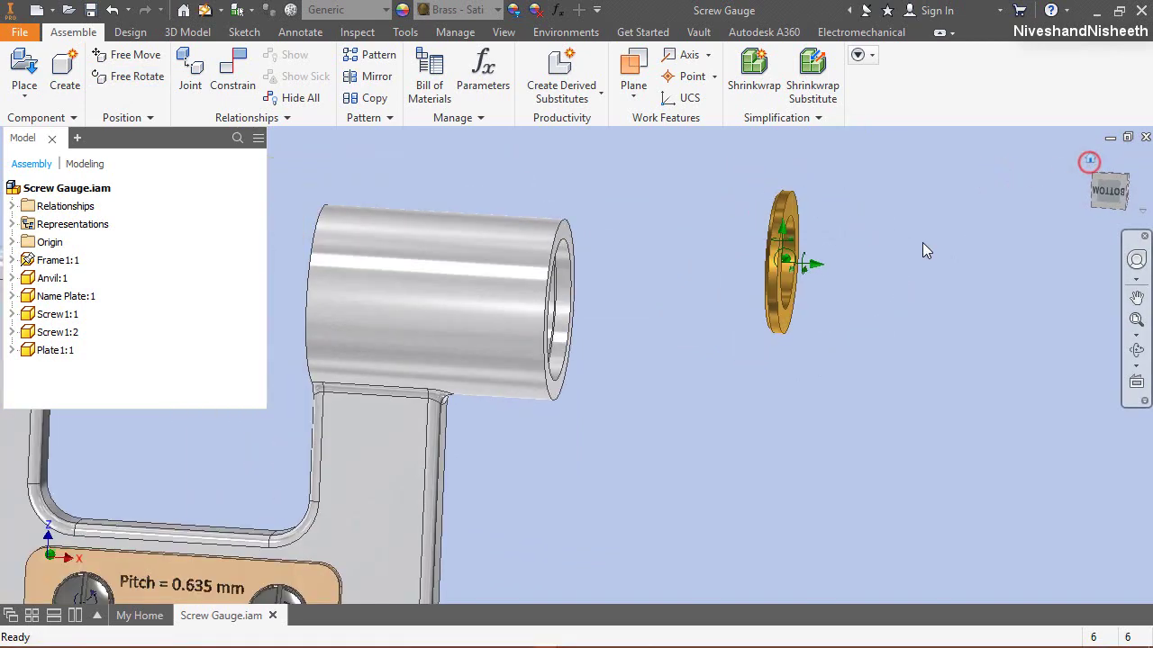
# Step: Add an Insert constraint with 0 mm offset between the recess edge inside the large cylinder and the plate ring's outer edge
pyautogui.click(603, 263)
pyautogui.rightClick(576, 186)
pyautogui.click(621, 159)
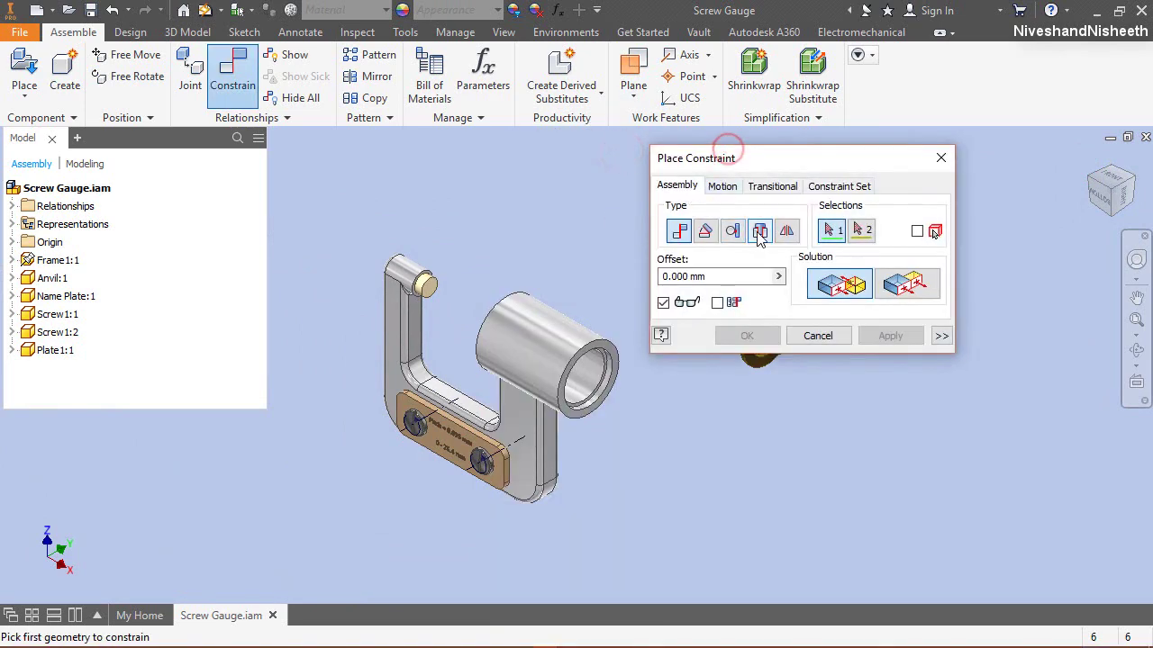
pyautogui.click(760, 232)
pyautogui.scroll(5, 649, 393)
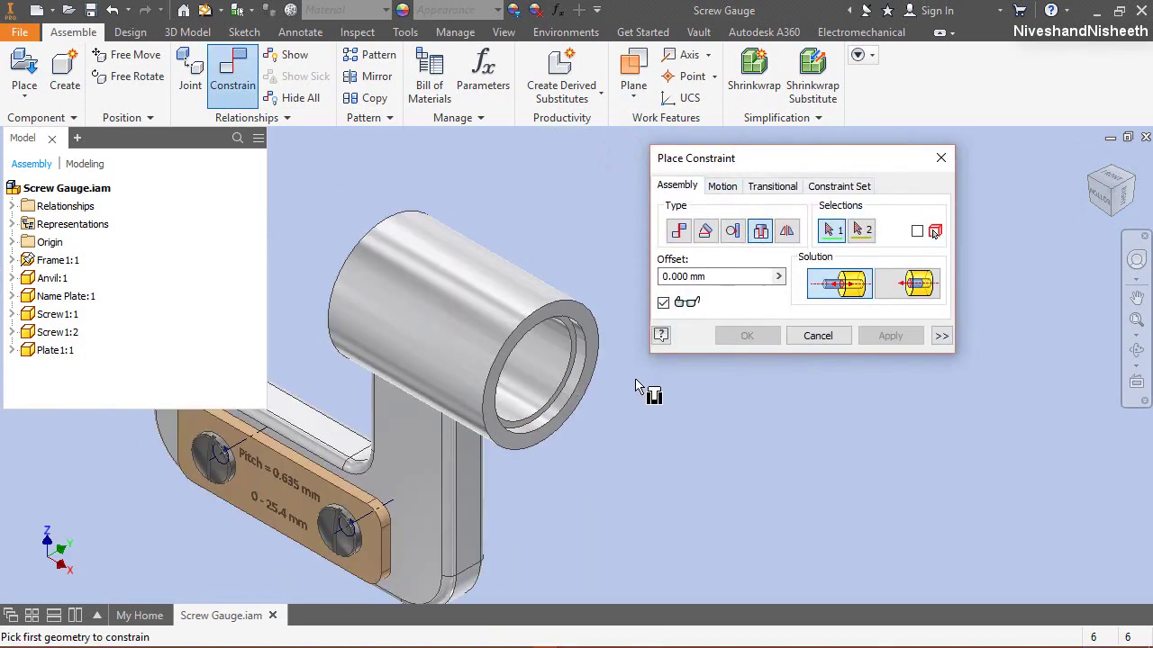
pyautogui.click(556, 289)
pyautogui.scroll(-5, 579, 420)
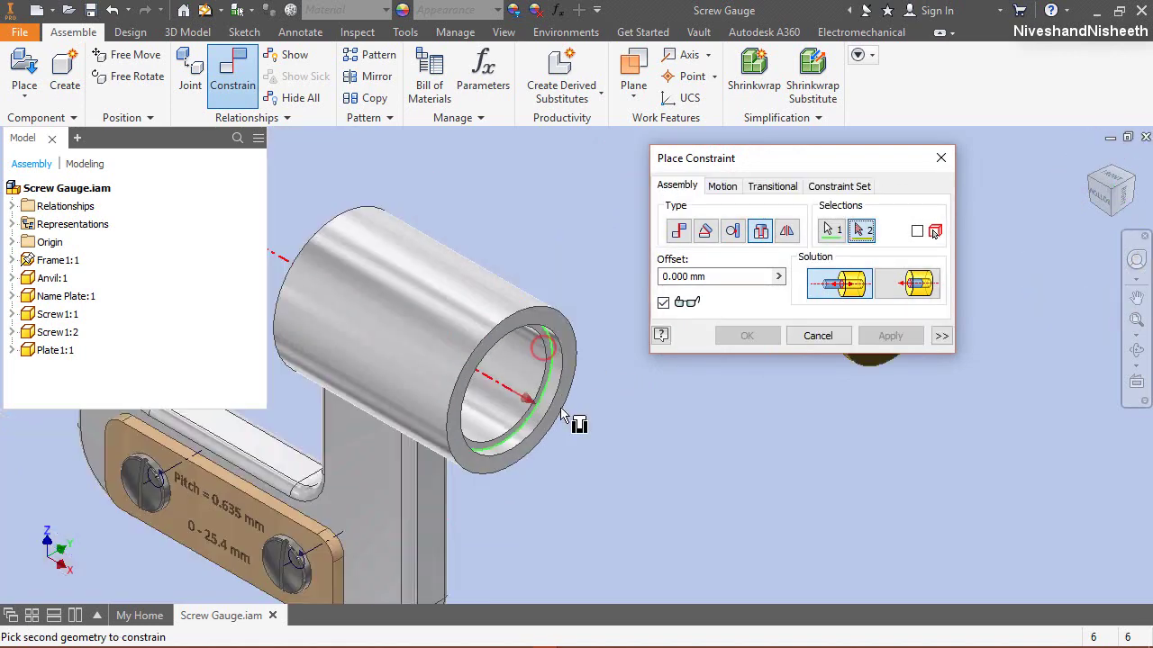
pyautogui.moveTo(757, 162); pyautogui.dragTo(522, 145)
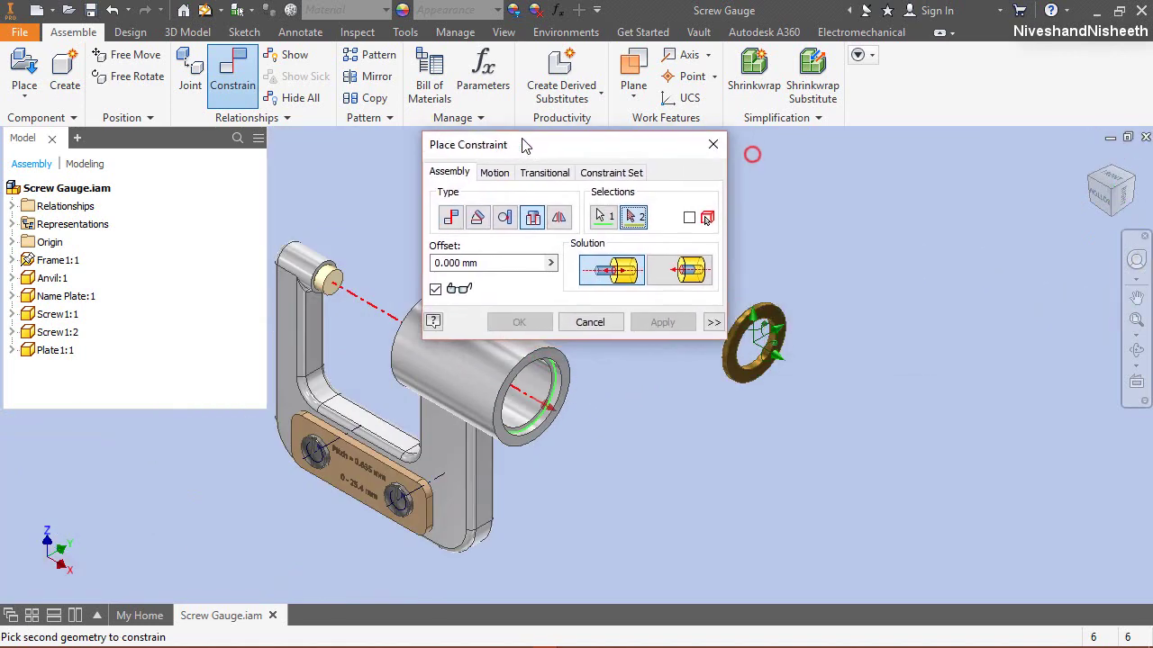
pyautogui.click(1087, 194)
pyautogui.scroll(4, 797, 207)
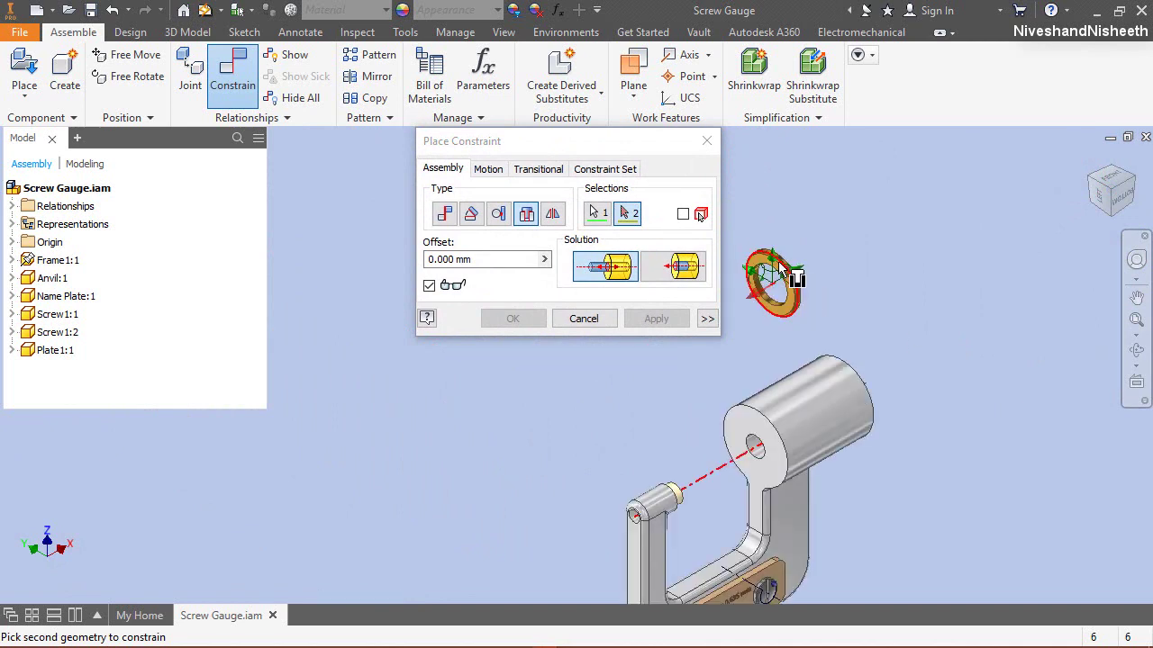
pyautogui.scroll(3, 793, 237)
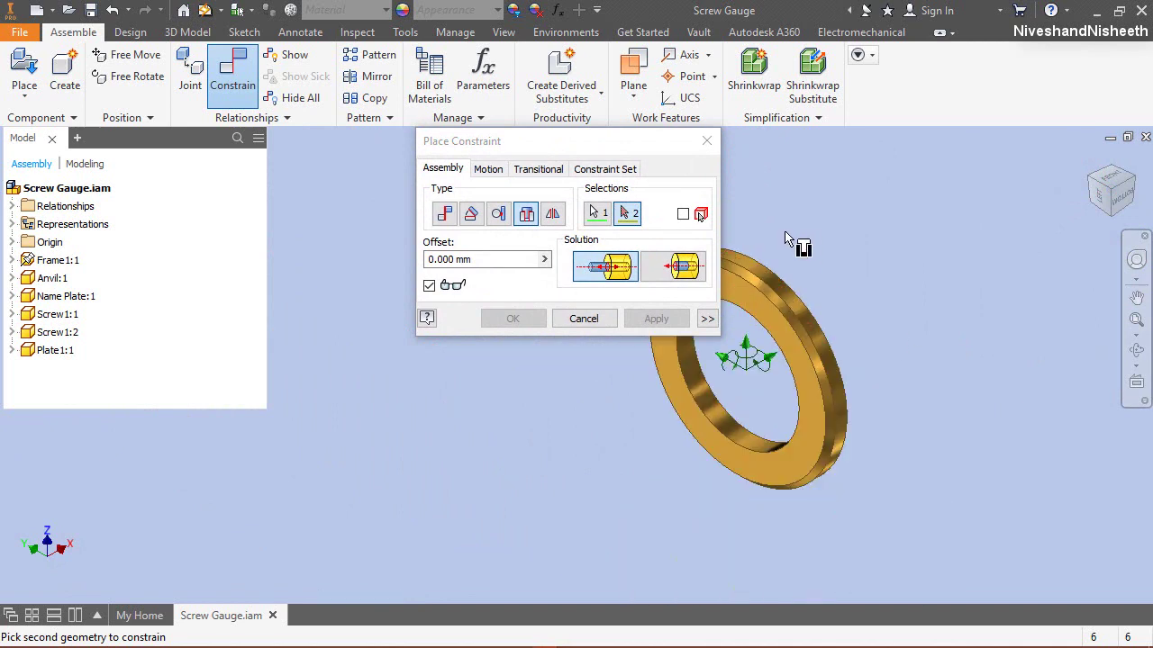
pyautogui.click(761, 294)
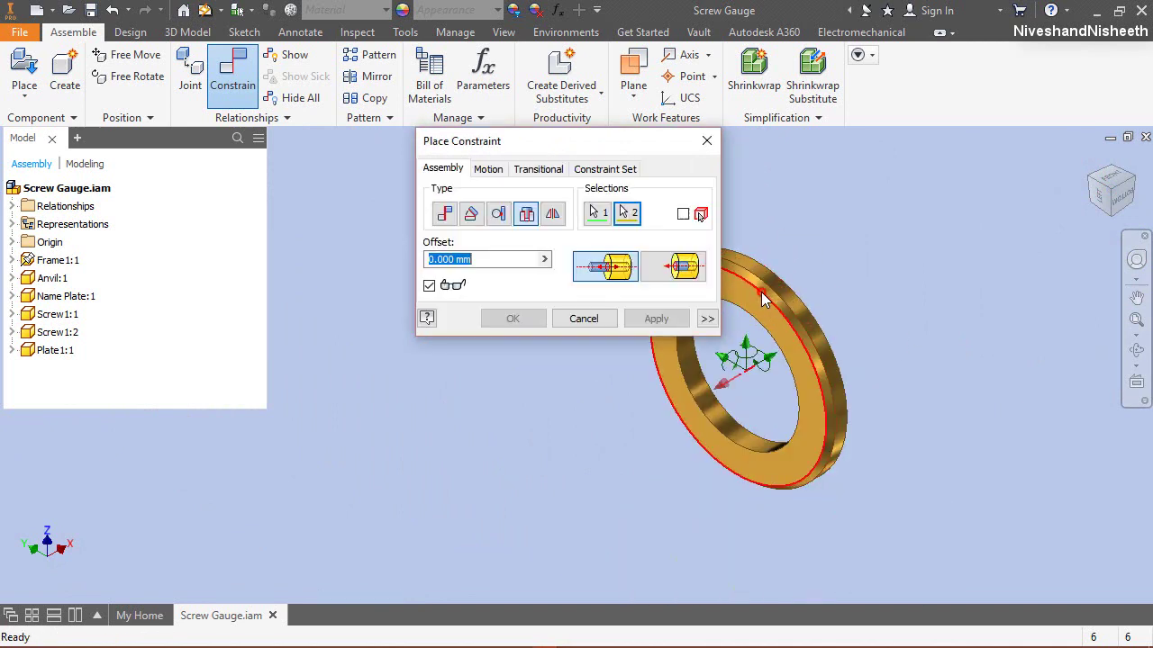
pyautogui.click(532, 317)
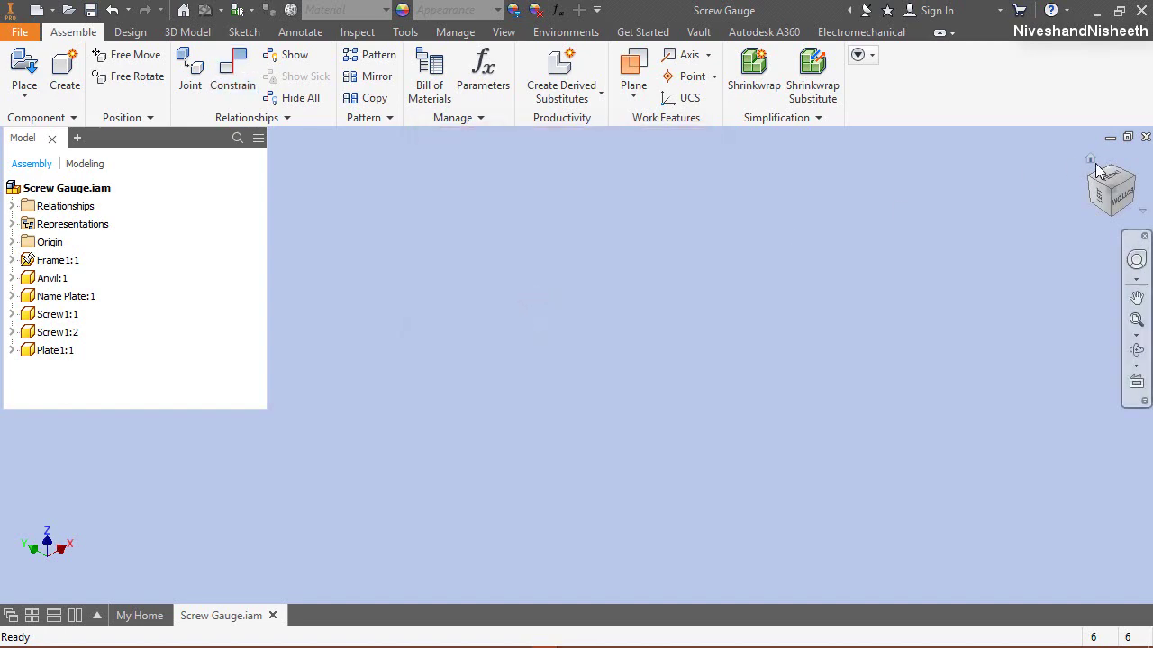
# Step: Add a 0-degree directed angle constraint between the XZ plane of the plate ring and the XZ plane of the frame
pyautogui.click(1091, 162)
pyautogui.scroll(5, 704, 376)
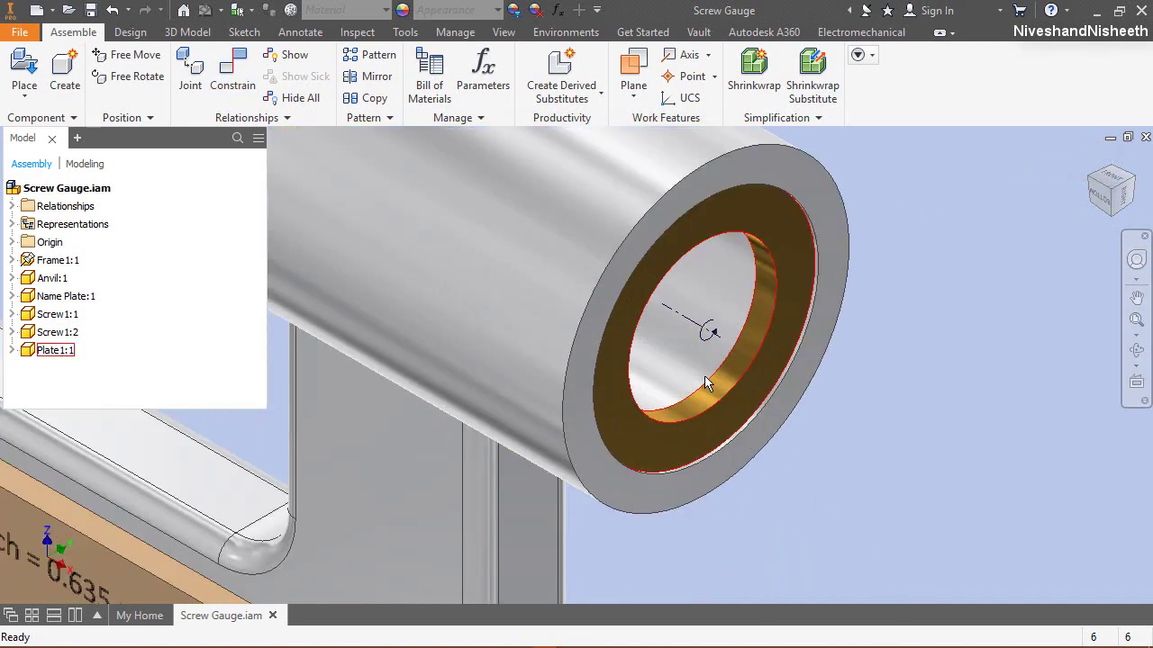
pyautogui.rightClick(910, 249)
pyautogui.click(956, 225)
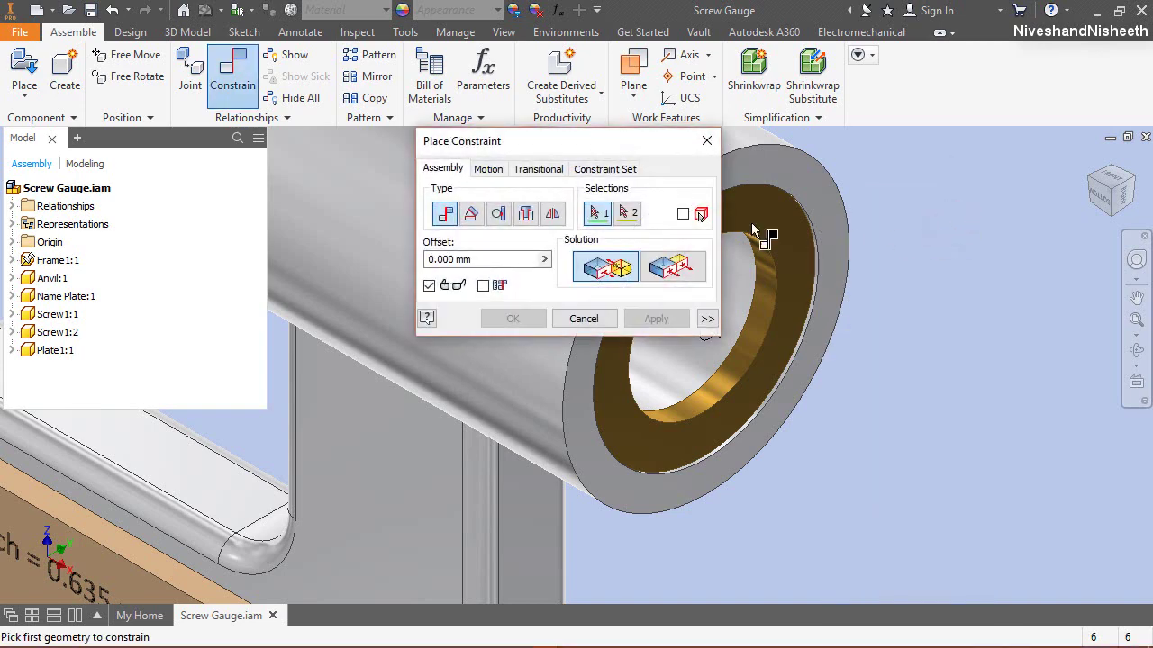
pyautogui.click(471, 216)
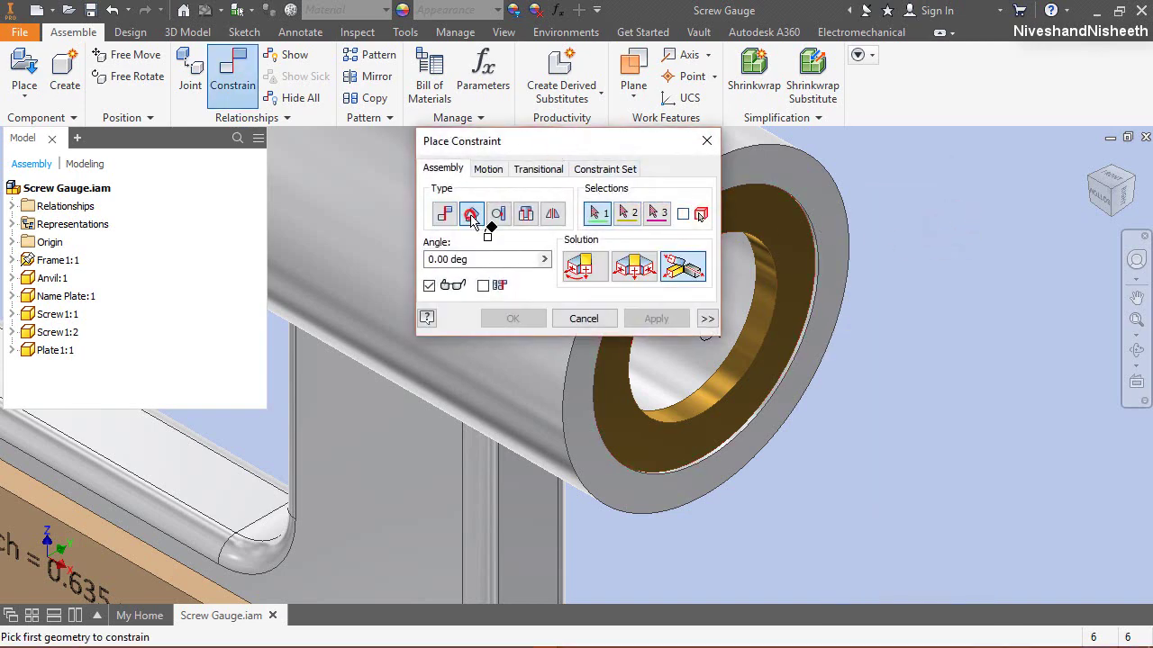
pyautogui.click(587, 275)
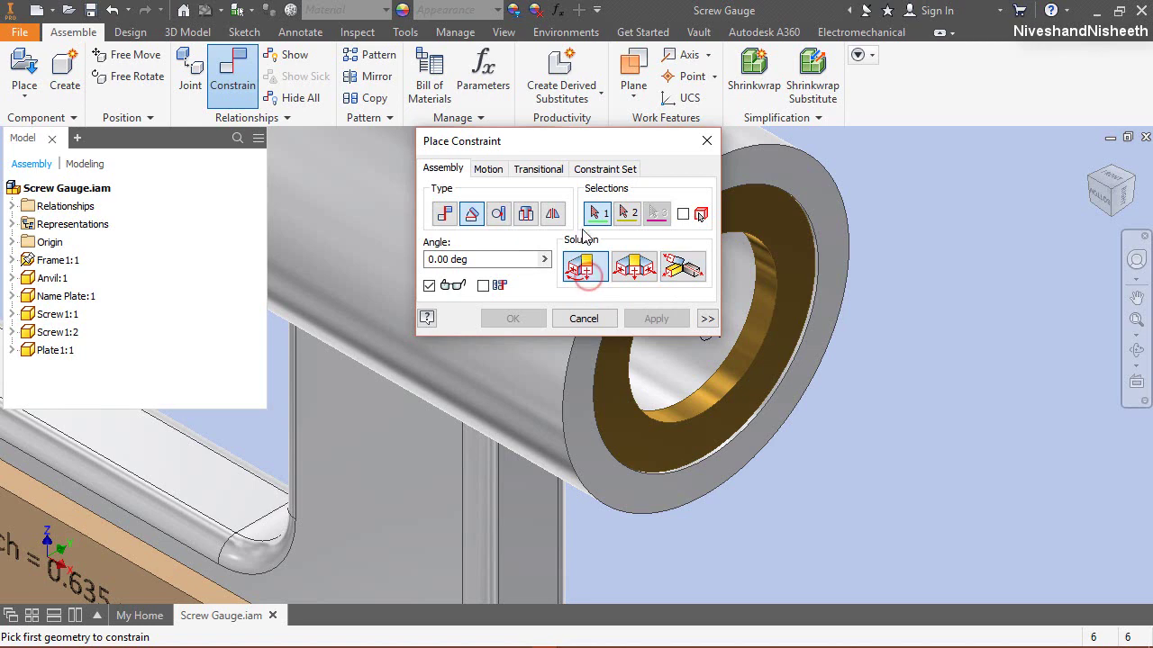
pyautogui.moveTo(587, 149); pyautogui.dragTo(1015, 248)
pyautogui.scroll(-5, 836, 288)
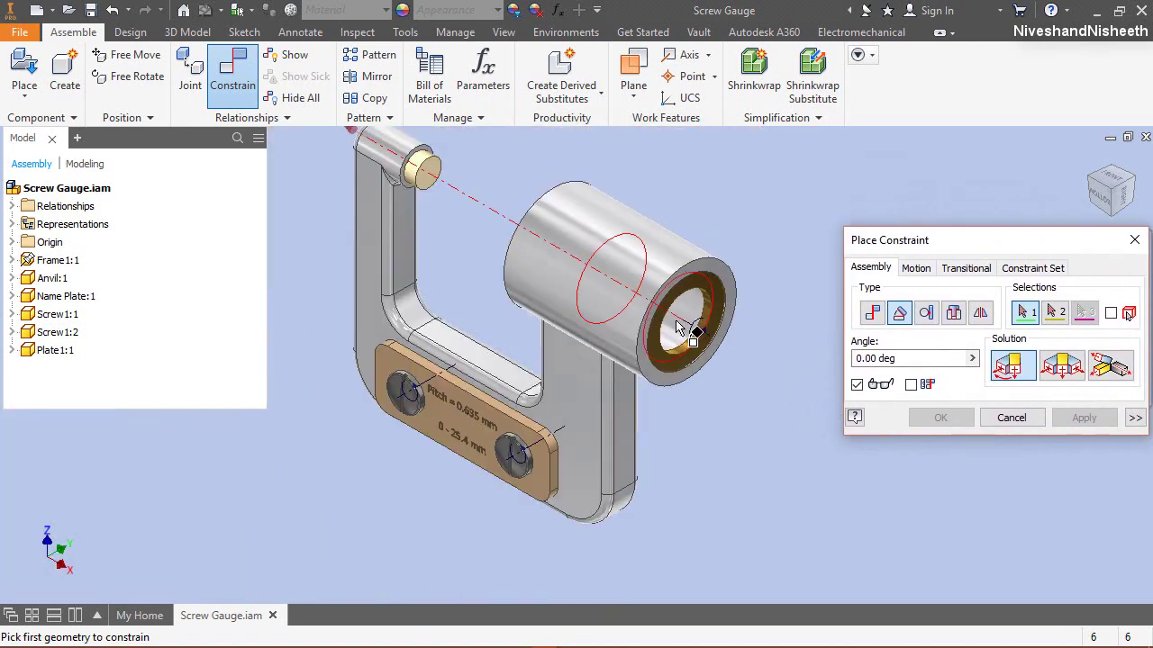
pyautogui.click(13, 351)
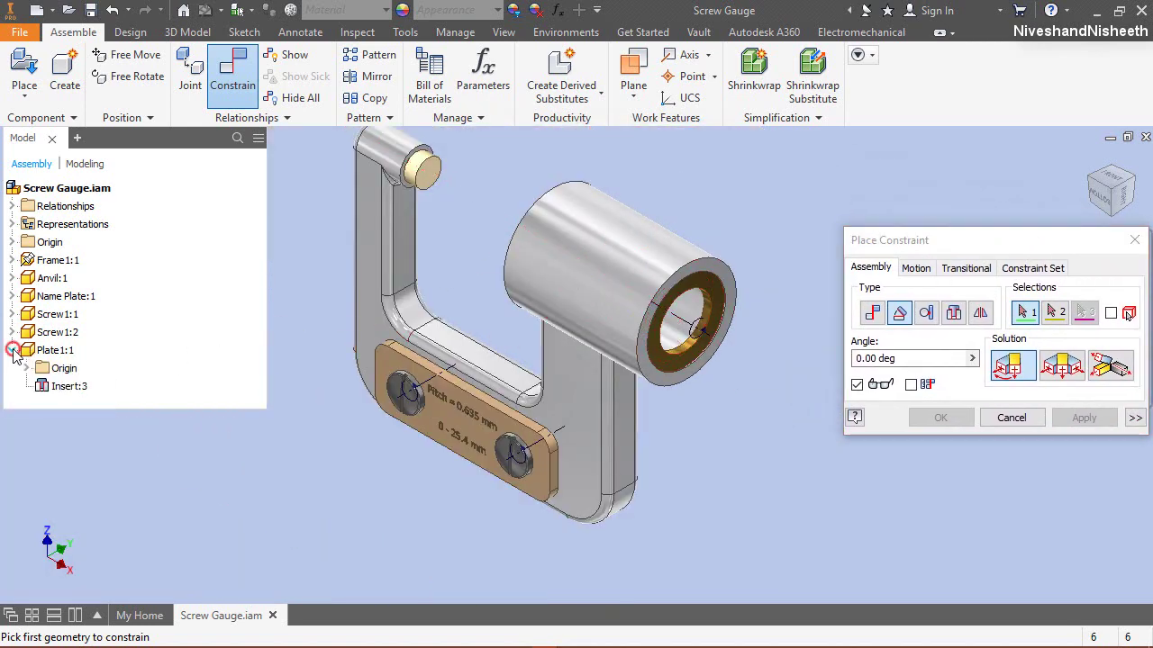
pyautogui.click(27, 369)
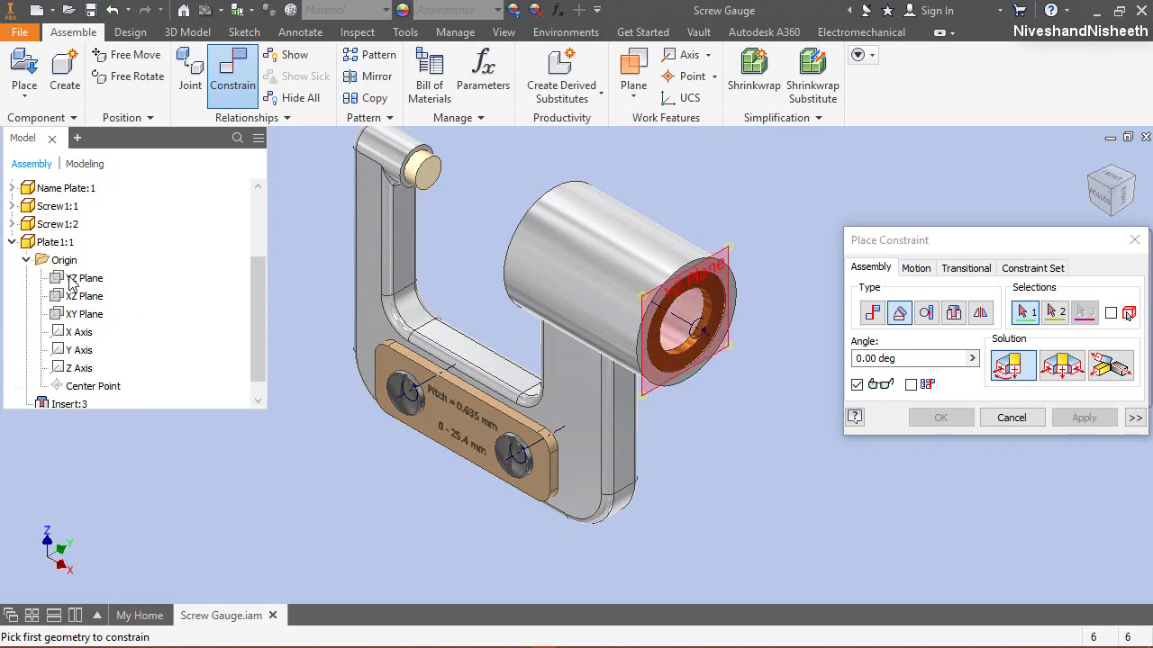
pyautogui.click(88, 298)
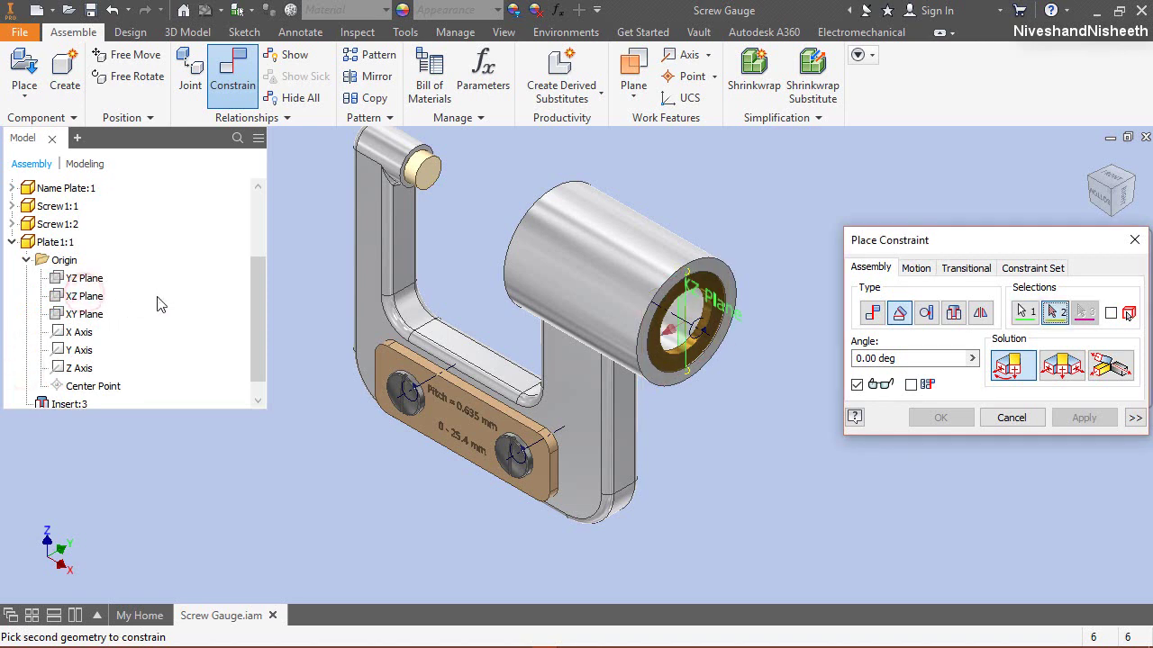
pyautogui.scroll(2, 157, 304)
pyautogui.click(11, 241)
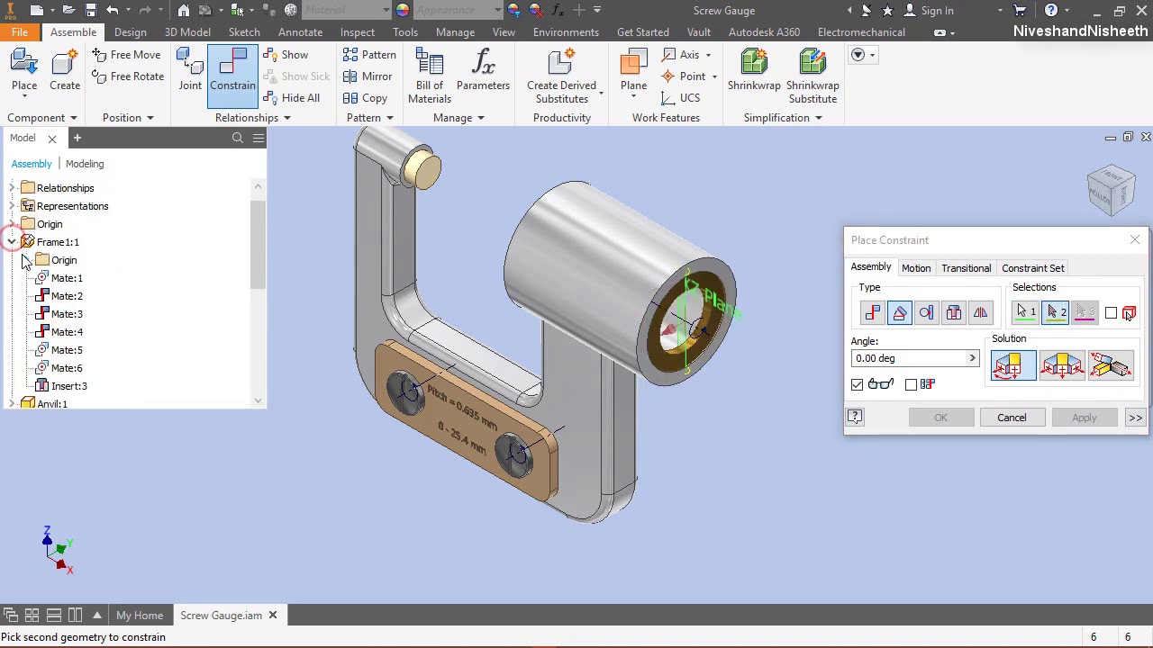
pyautogui.click(27, 259)
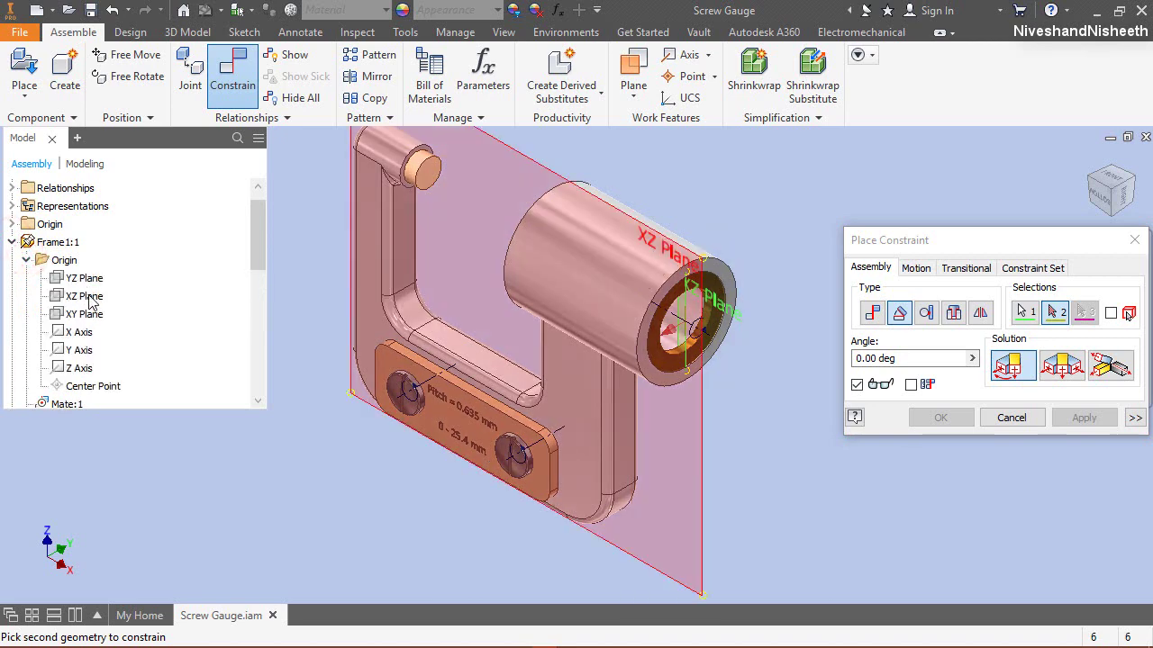
pyautogui.click(88, 299)
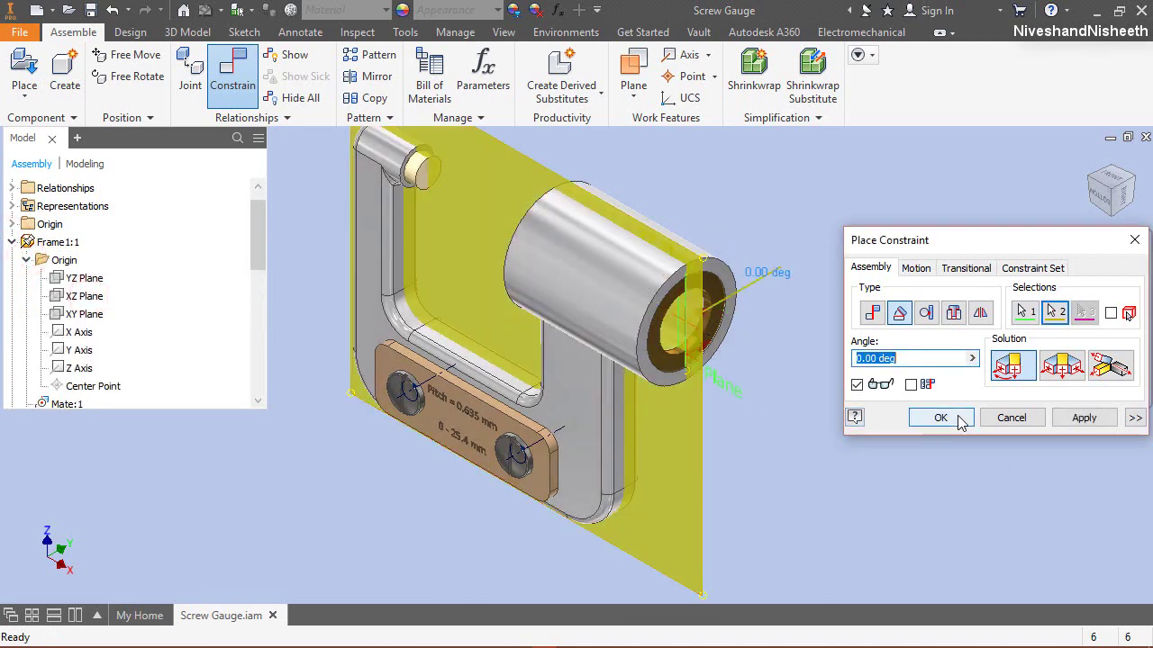
pyautogui.click(960, 421)
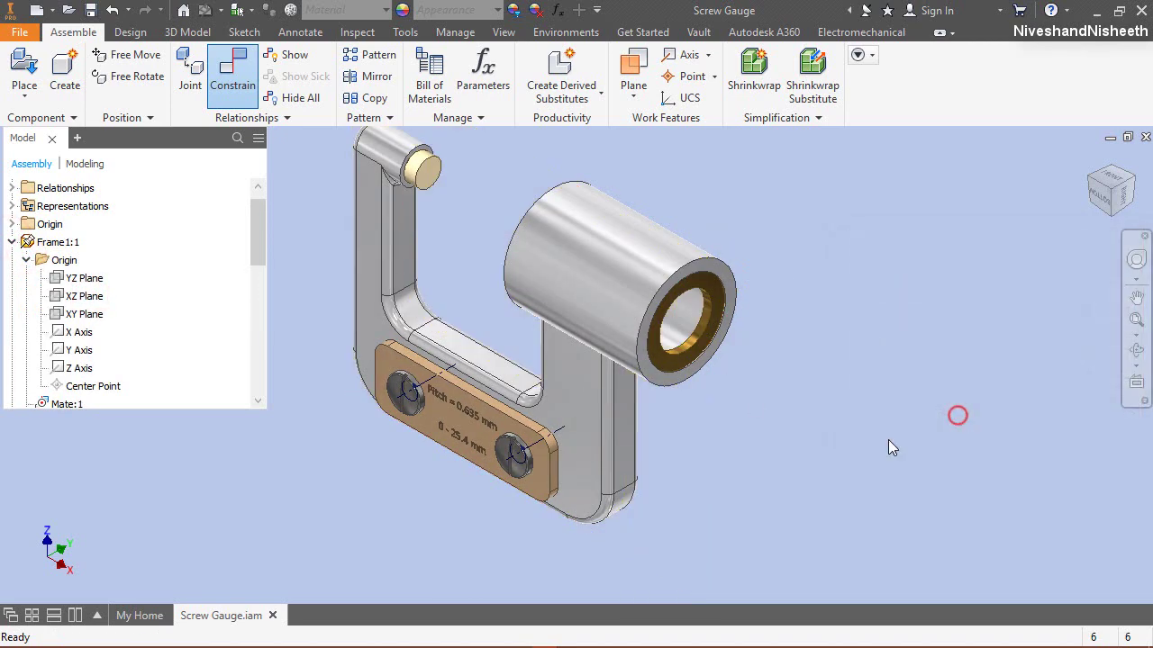
# Step: Collapse the frame and plate ring entries in the model tree and save the assembly
pyautogui.click(23, 260)
pyautogui.click(11, 242)
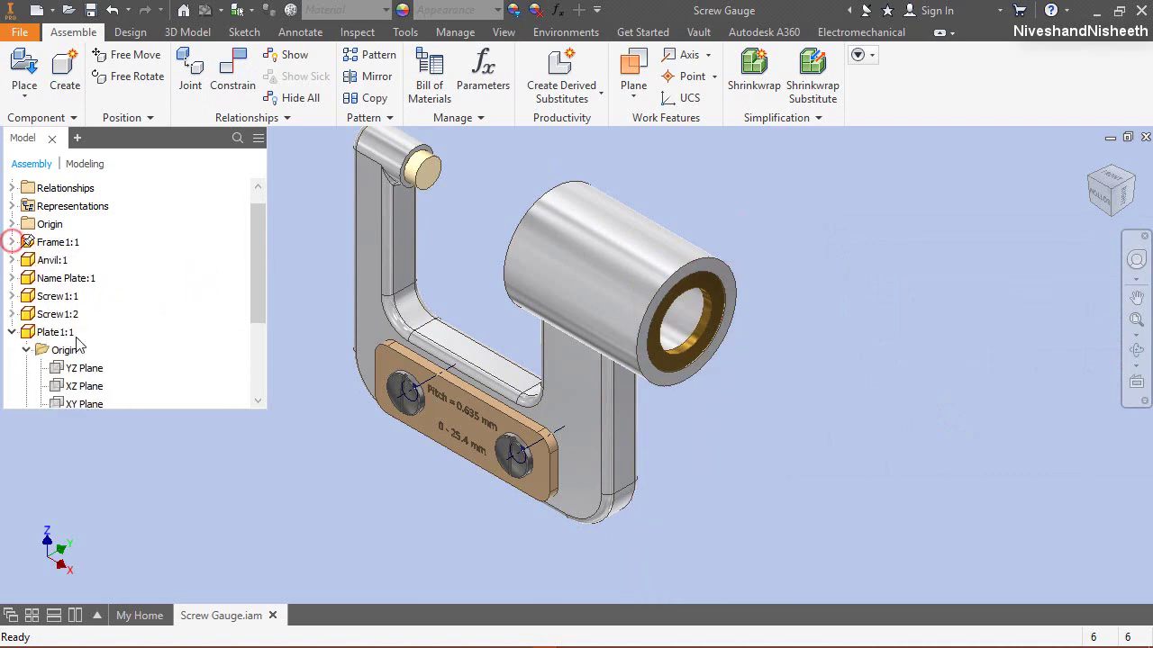
pyautogui.click(10, 332)
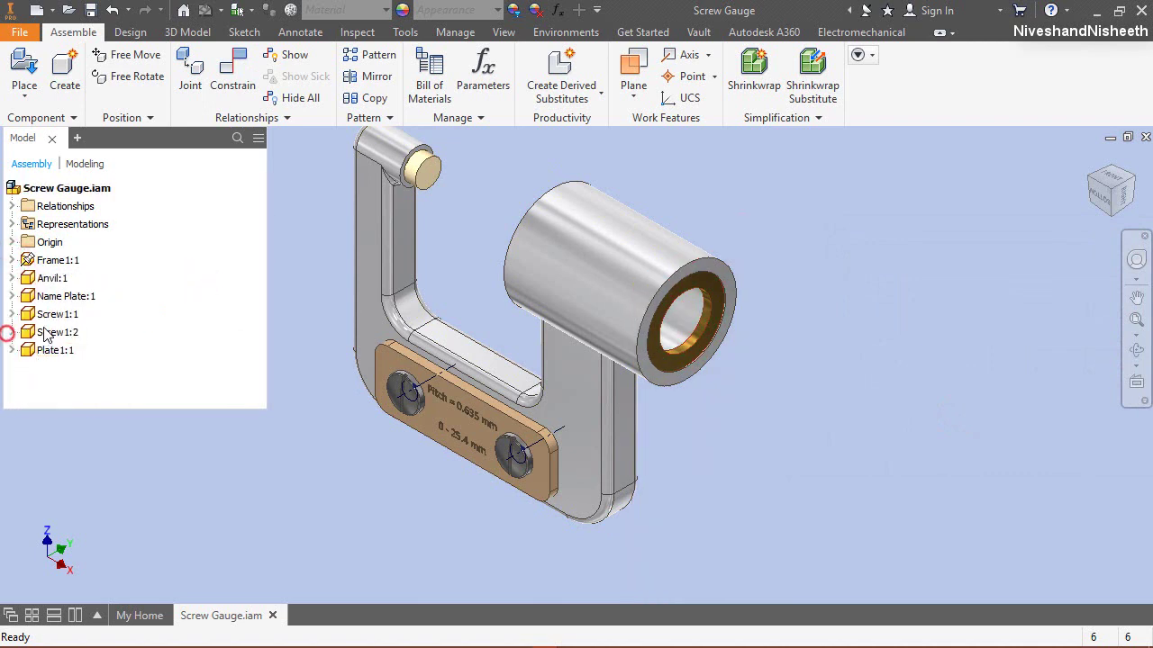
pyautogui.click(1128, 323)
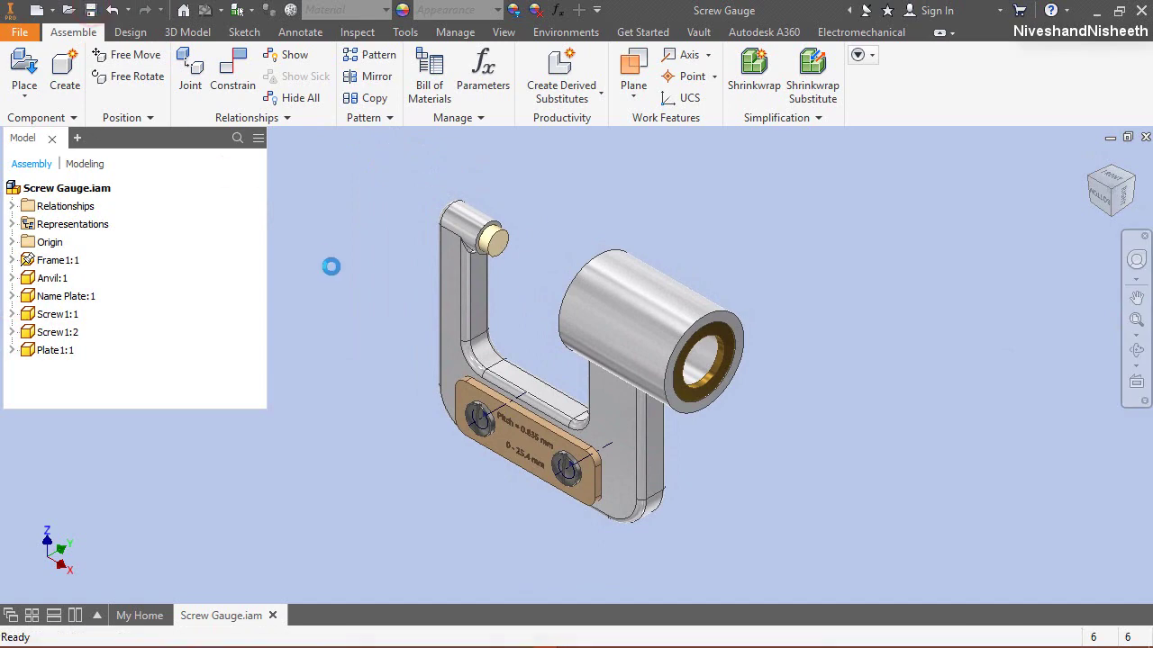
# Step: Place one copy of the Stem1 part in front of the large cylinder's open end
pyautogui.rightClick(657, 162)
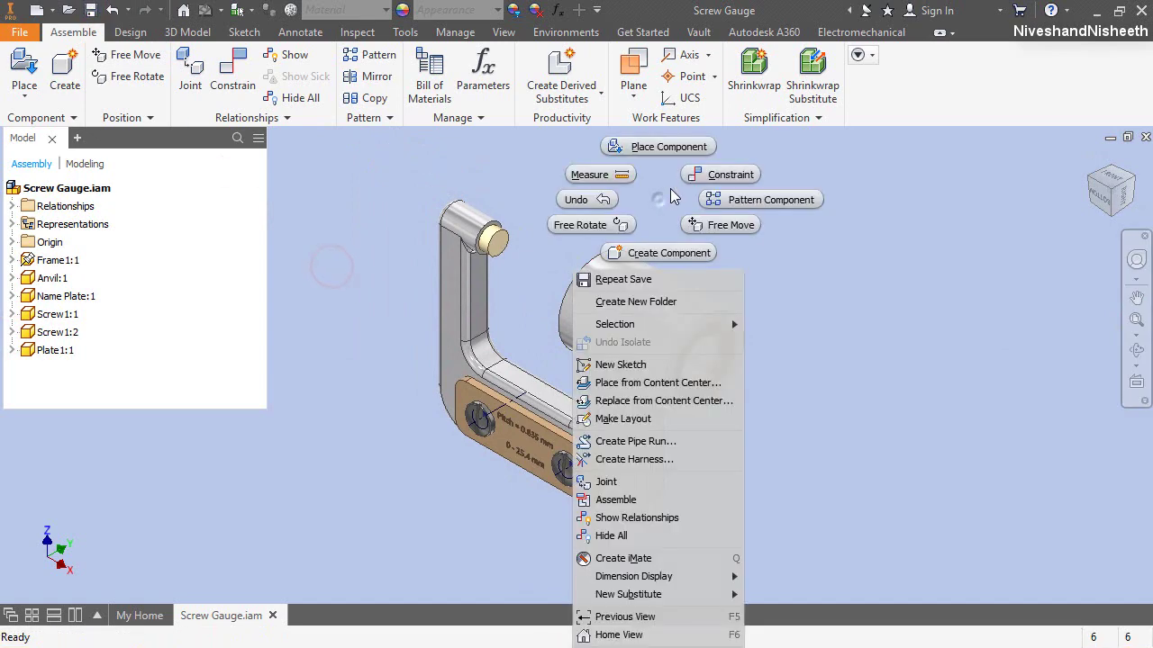
pyautogui.click(666, 145)
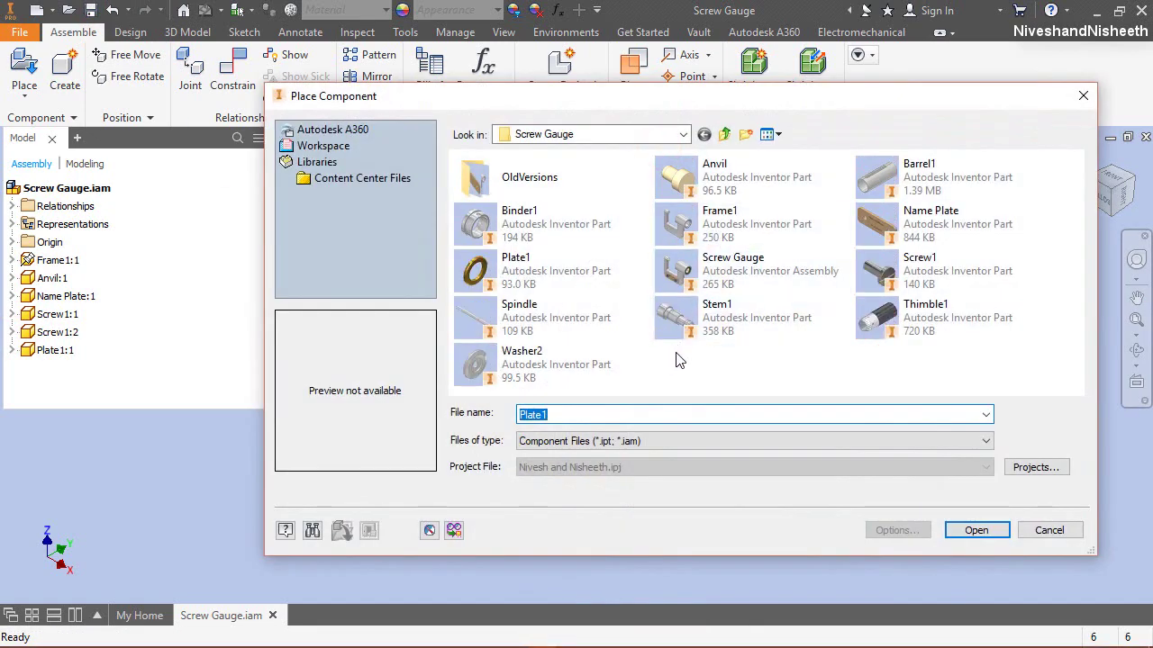
pyautogui.doubleClick(720, 315)
pyautogui.click(973, 329)
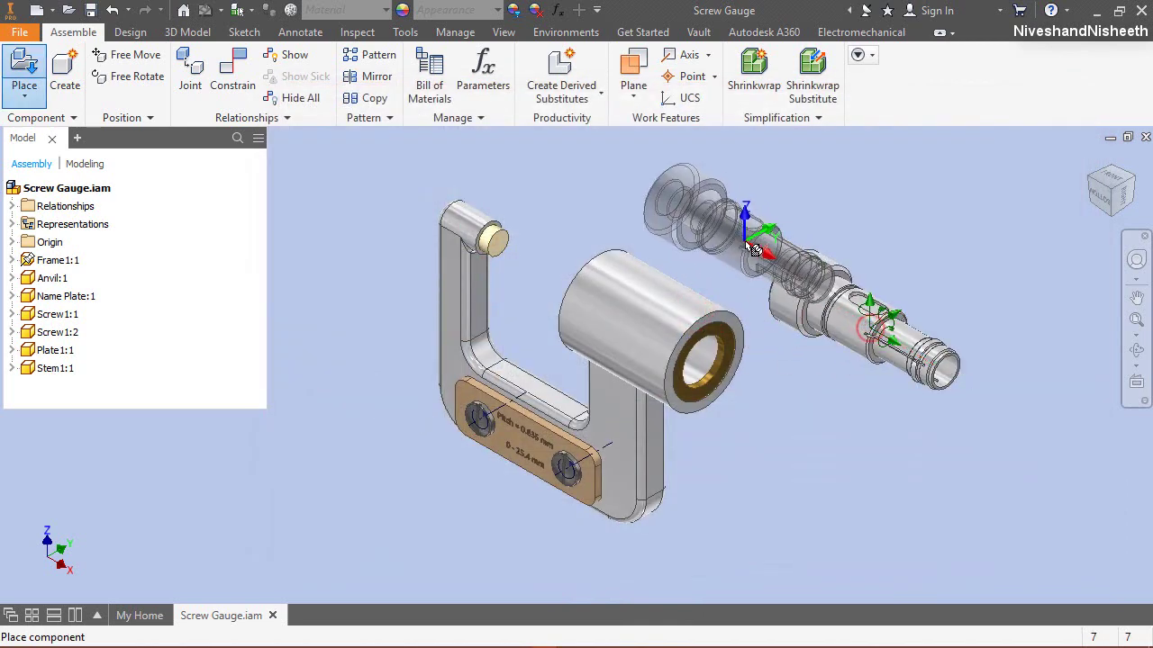
pyautogui.rightClick(792, 238)
pyautogui.click(739, 254)
# Step: Mate the stem's axis with the large cylinder's axis at 0 mm offset
pyautogui.rightClick(674, 209)
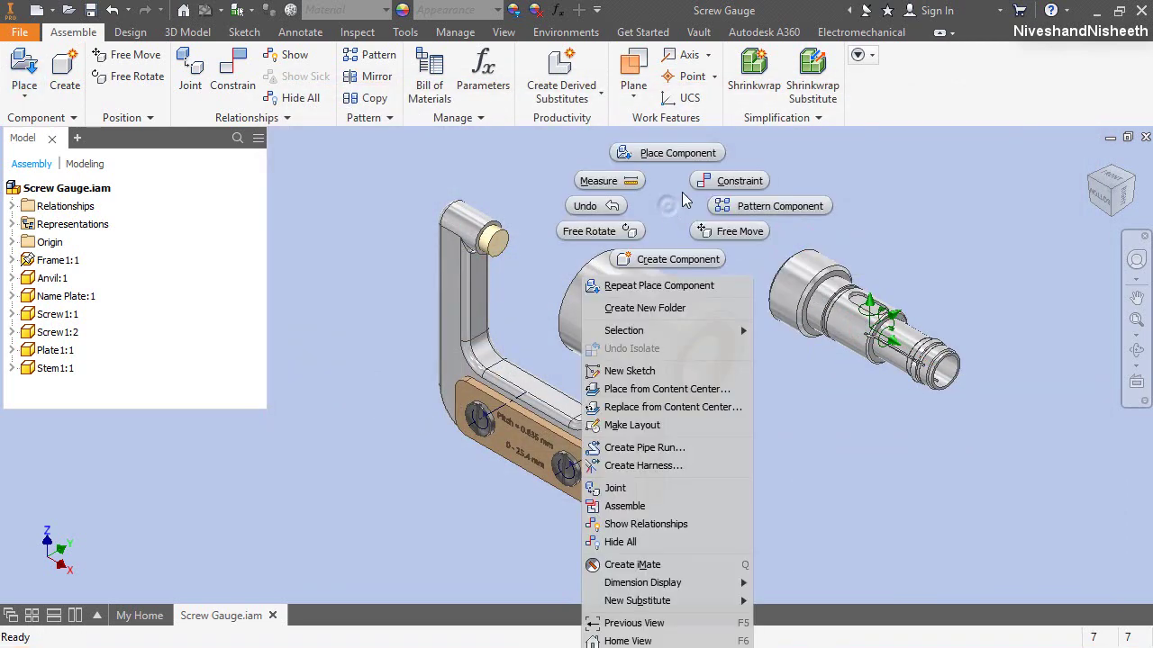
pyautogui.click(700, 181)
pyautogui.scroll(3, 772, 283)
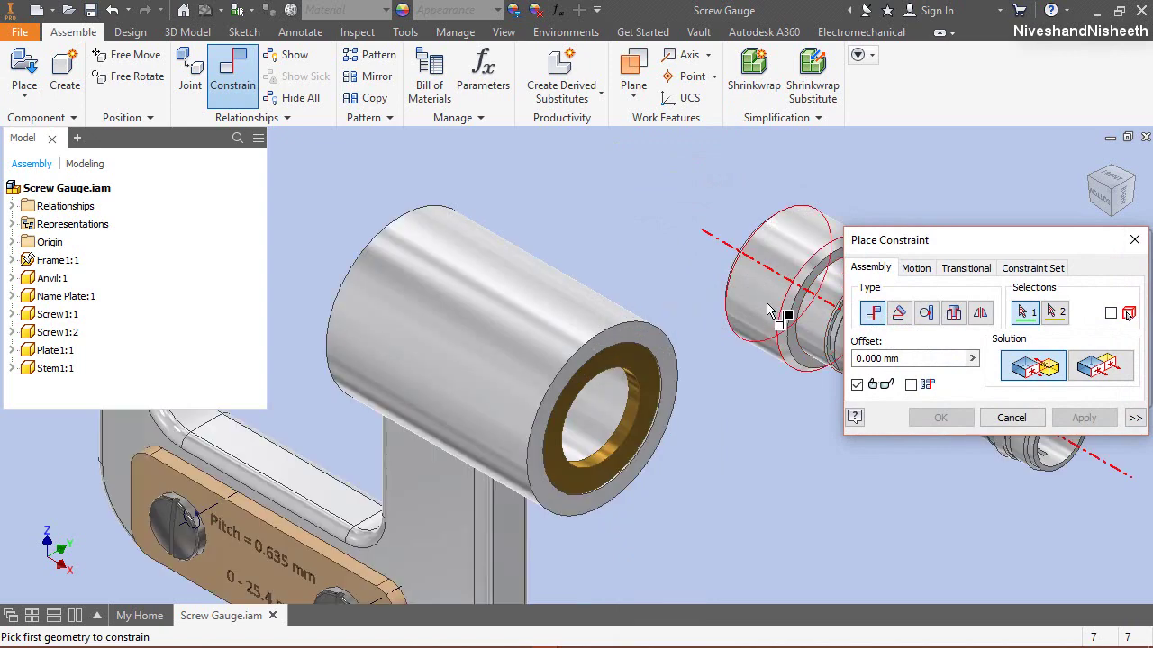
pyautogui.click(766, 302)
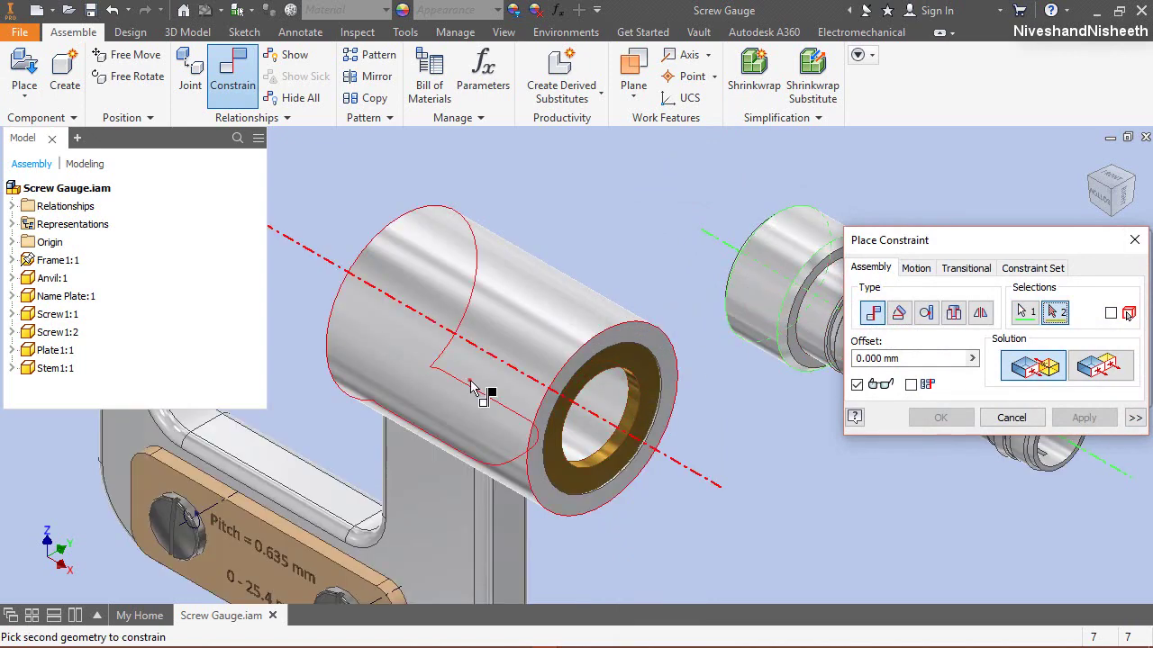
pyautogui.click(475, 387)
pyautogui.click(928, 420)
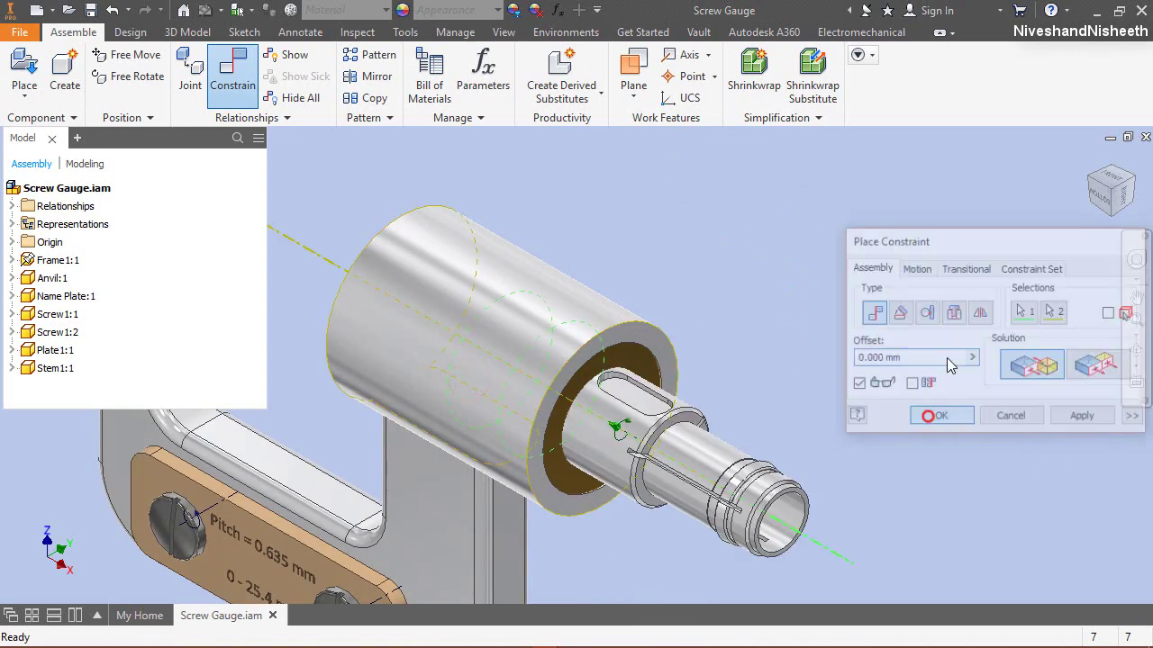
# Step: Turn the stem about its axis until its oblong slot faces the frame side opposite the name plate
pyautogui.click(1131, 182)
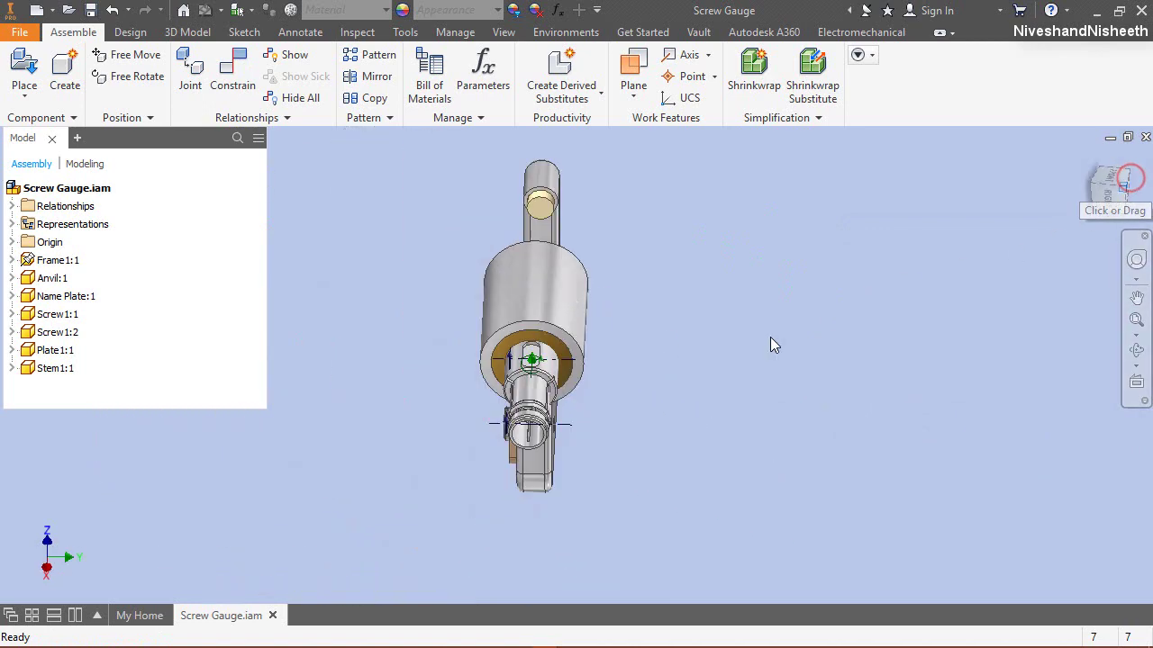
pyautogui.scroll(4, 512, 349)
pyautogui.moveTo(511, 349); pyautogui.dragTo(543, 317)
pyautogui.click(394, 269)
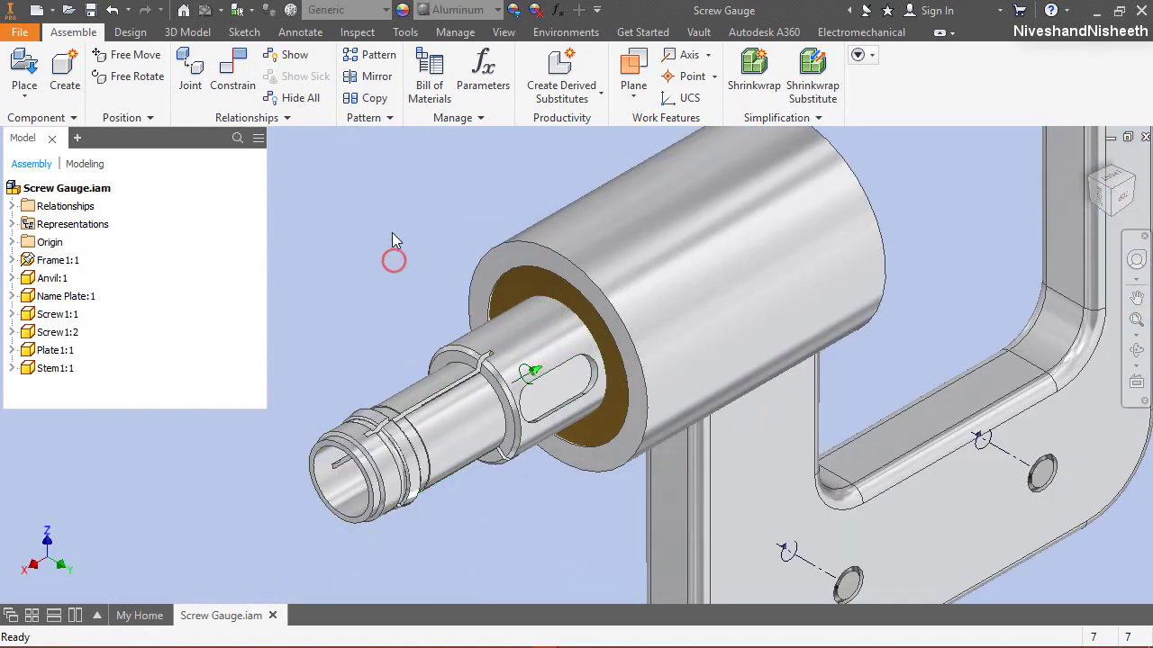
# Step: Start a directed angle constraint with the stem's XZ origin plane as the first reference
pyautogui.click(232, 72)
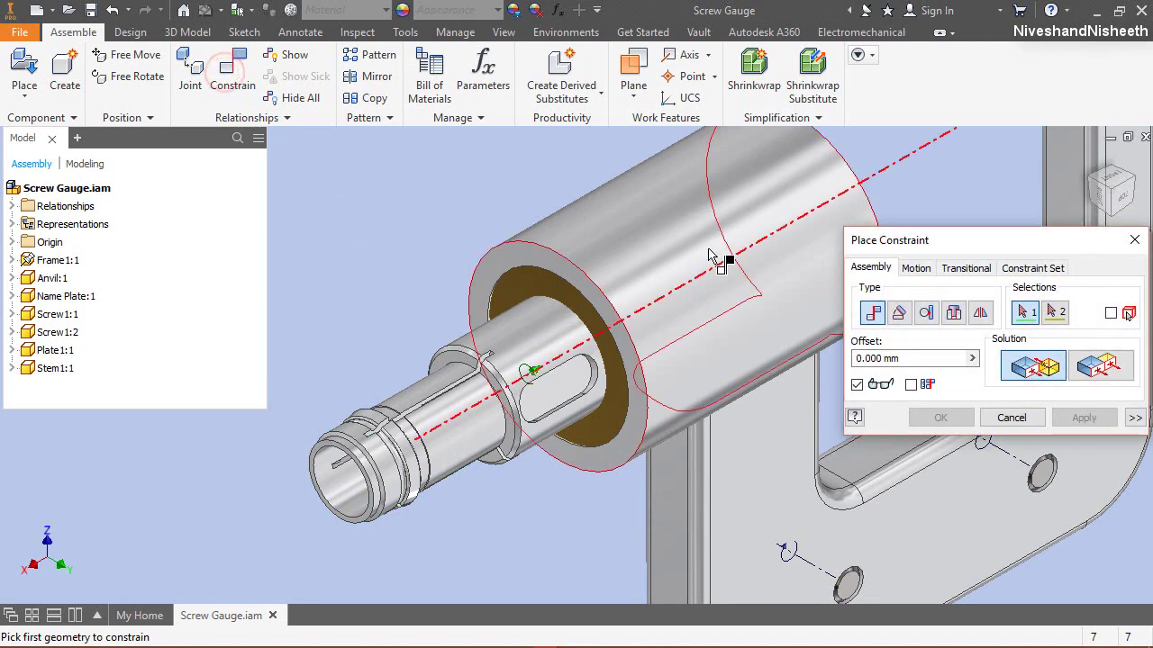
pyautogui.moveTo(913, 239); pyautogui.dragTo(849, 186)
pyautogui.click(835, 261)
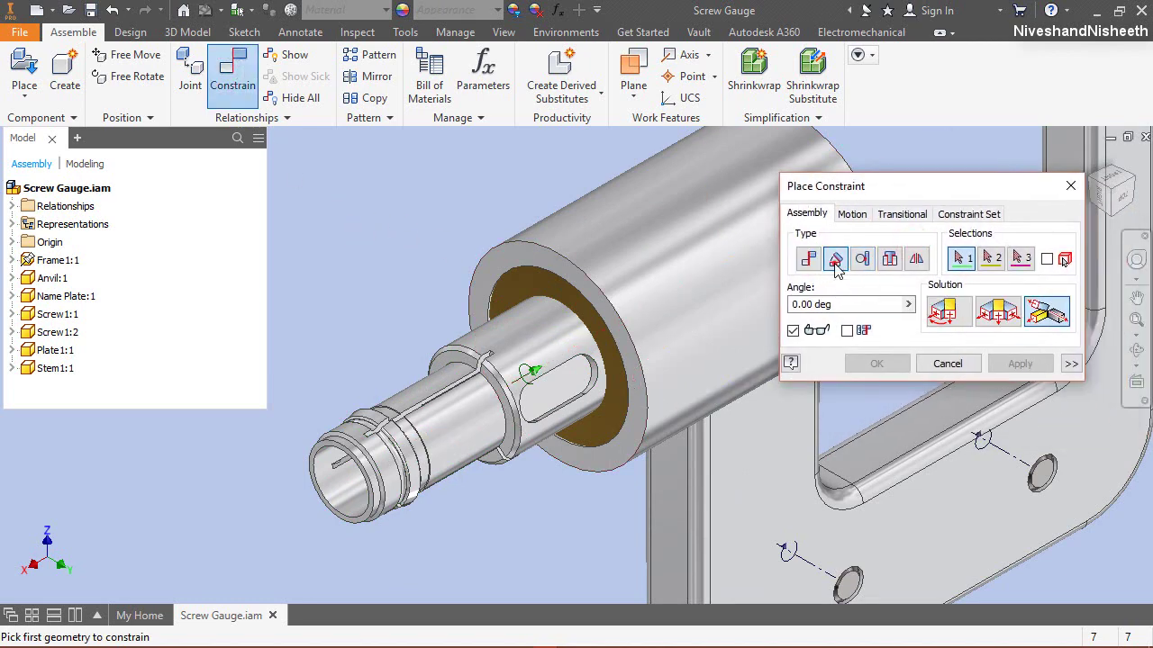
pyautogui.click(943, 311)
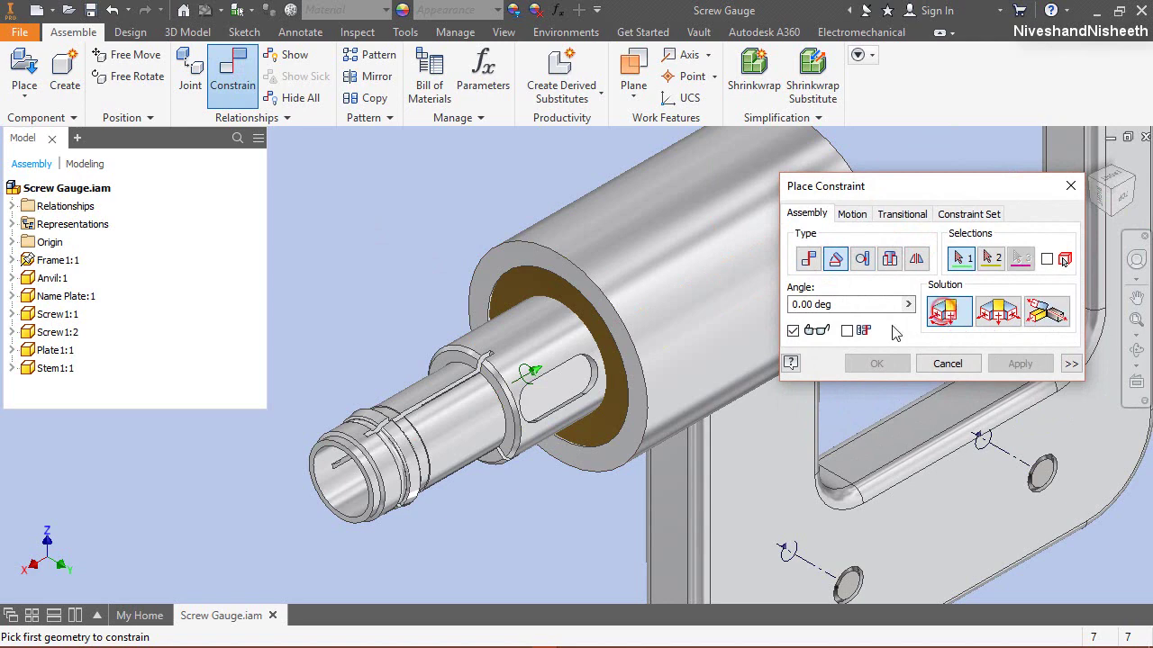
pyautogui.click(13, 369)
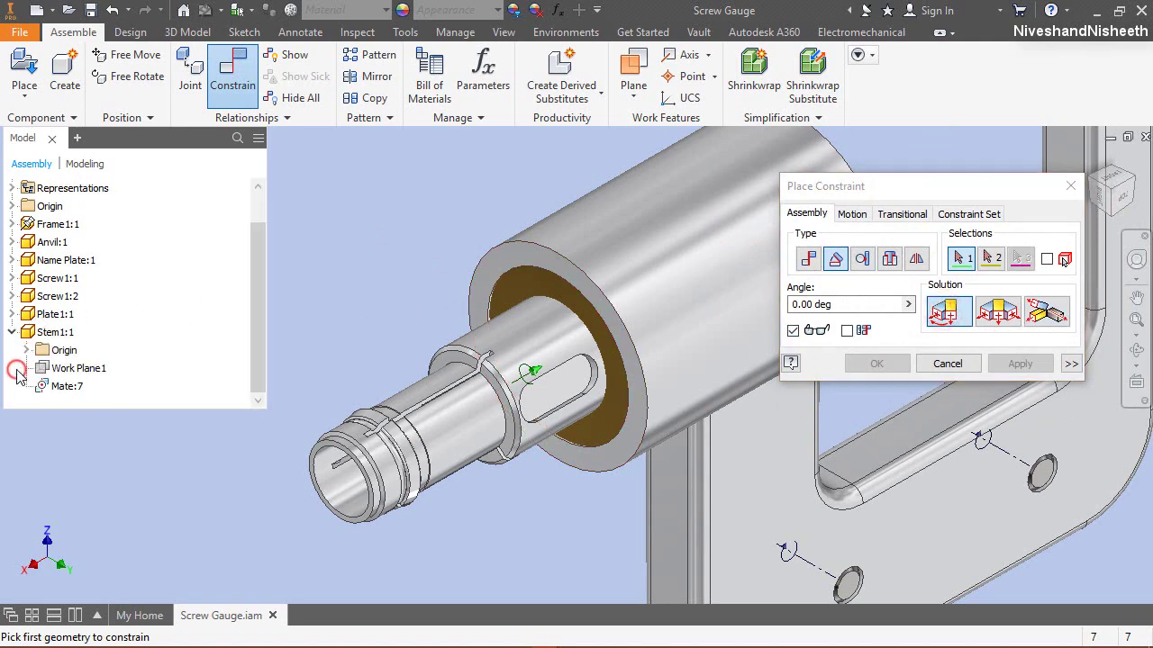
pyautogui.click(27, 350)
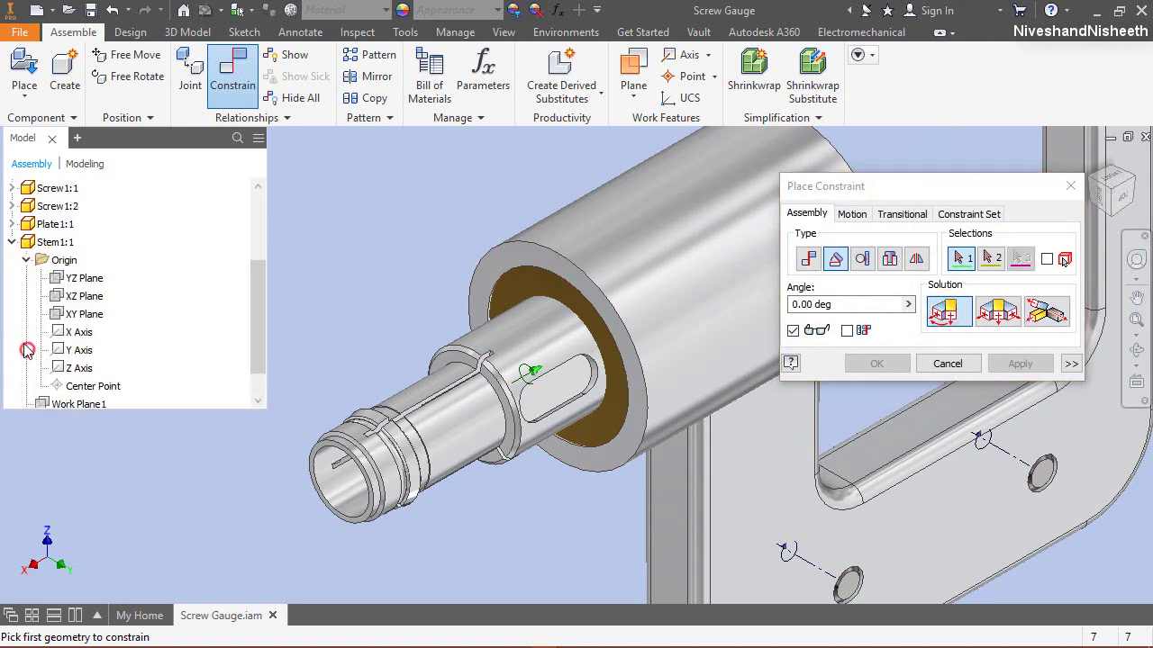
pyautogui.click(97, 297)
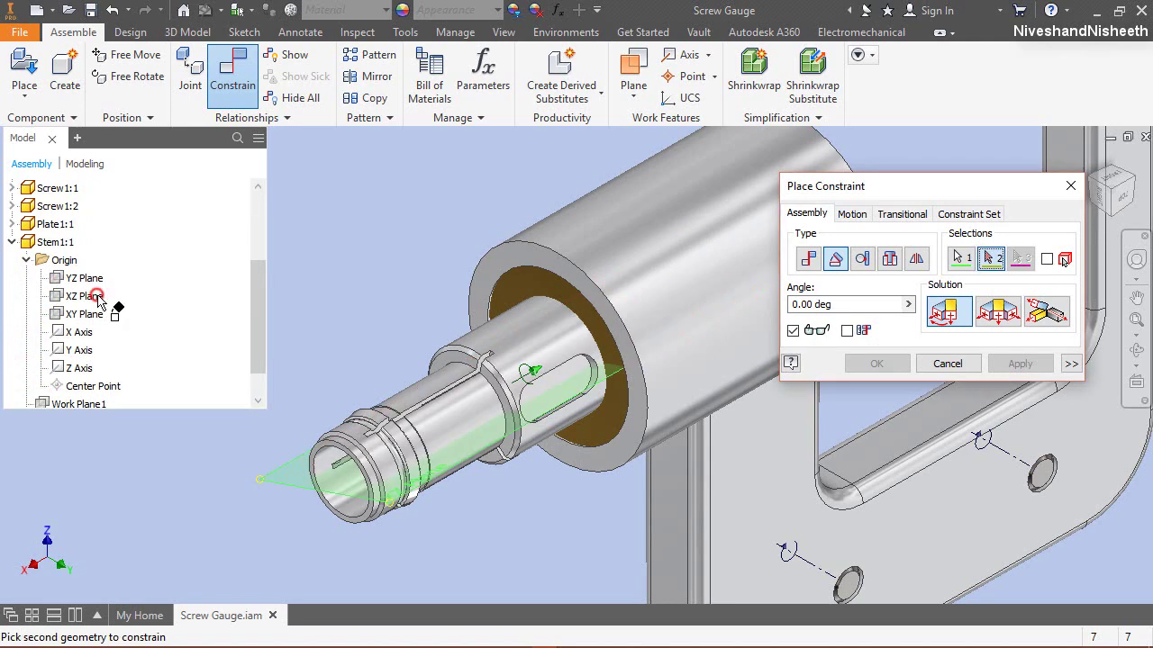
pyautogui.click(28, 261)
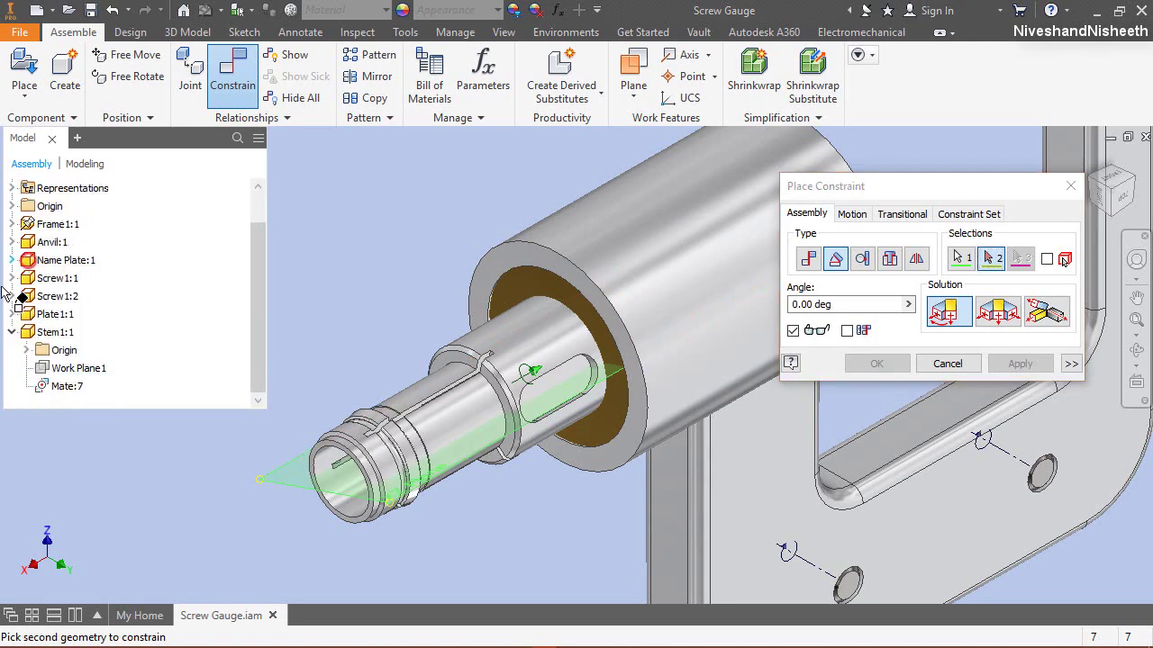
pyautogui.click(12, 333)
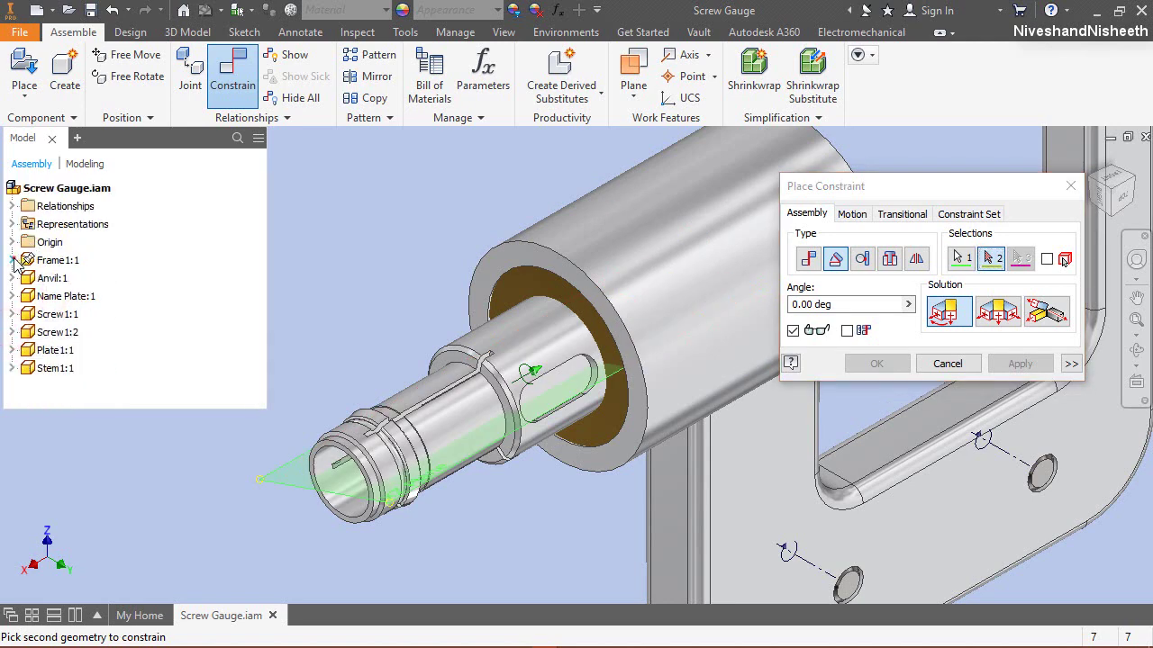
# Step: Constrain the stem's plane at a directed angle of 180 degrees to the frame's XY origin plane
pyautogui.click(13, 260)
pyautogui.scroll(-3, 329, 306)
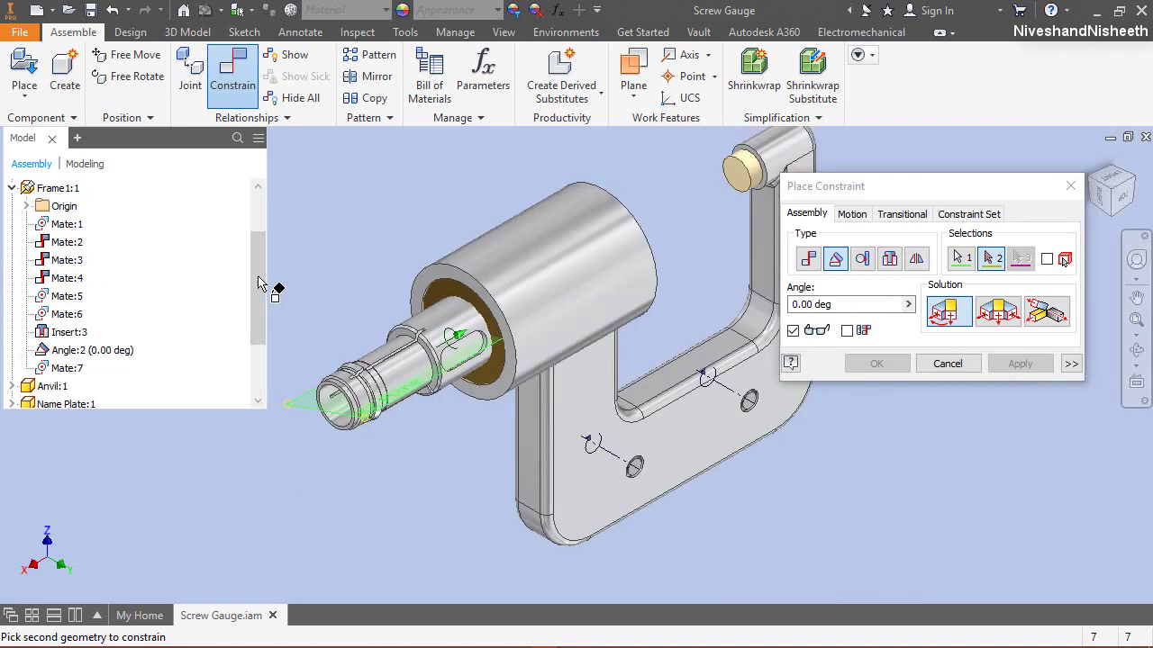
pyautogui.click(27, 207)
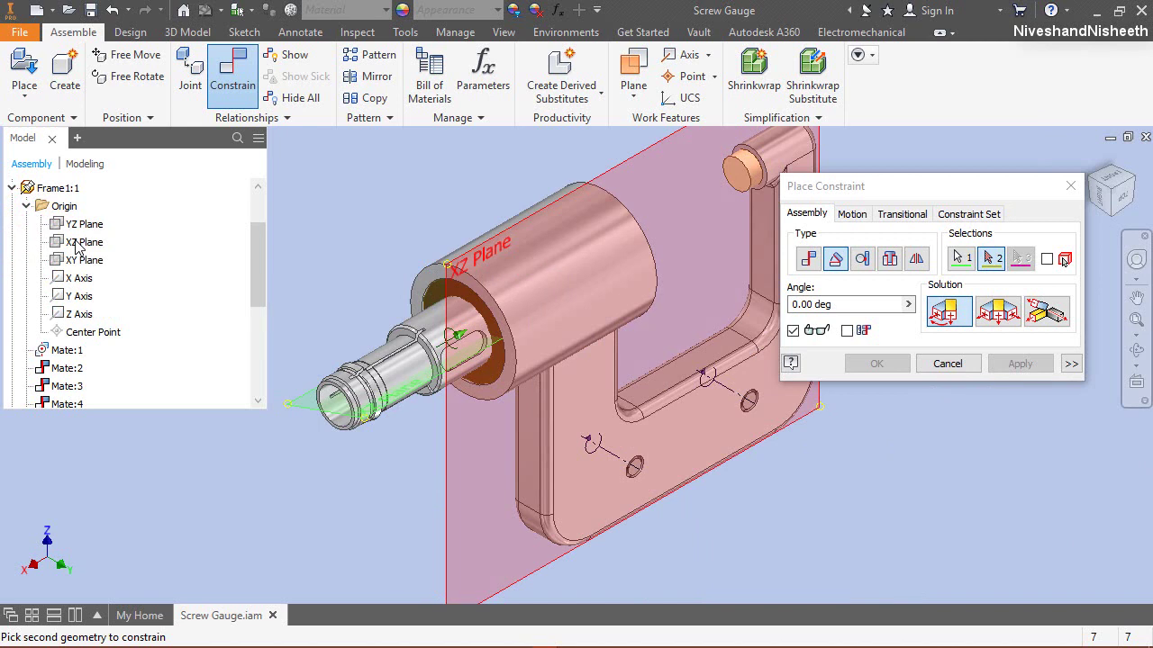
pyautogui.click(84, 261)
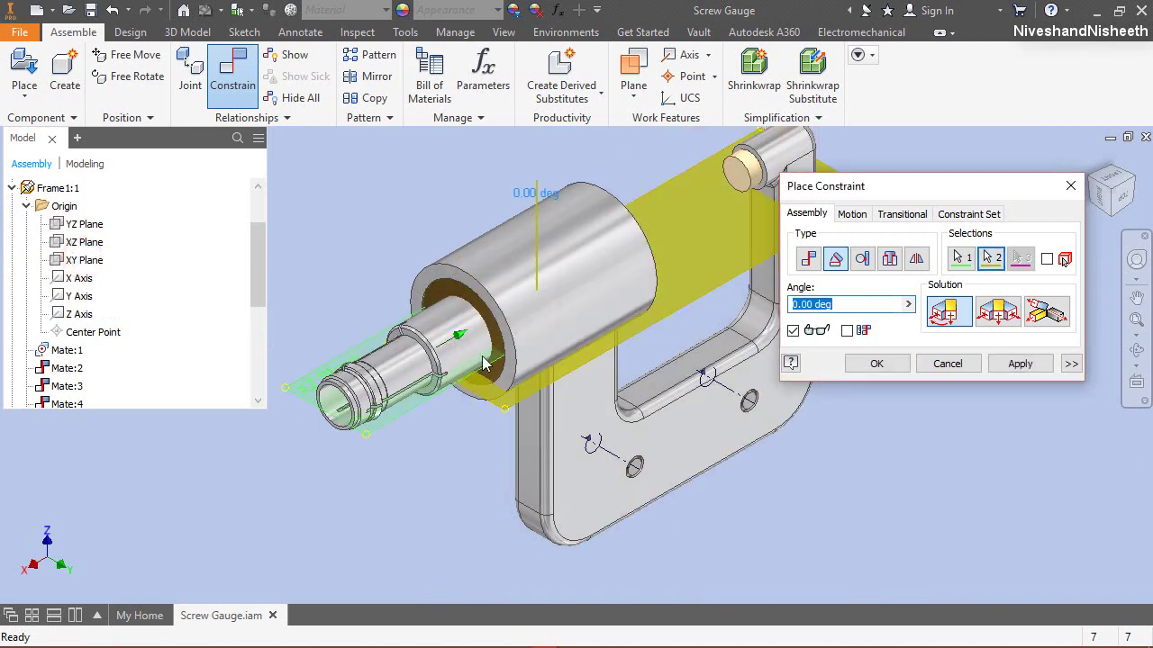
pyautogui.write('1')
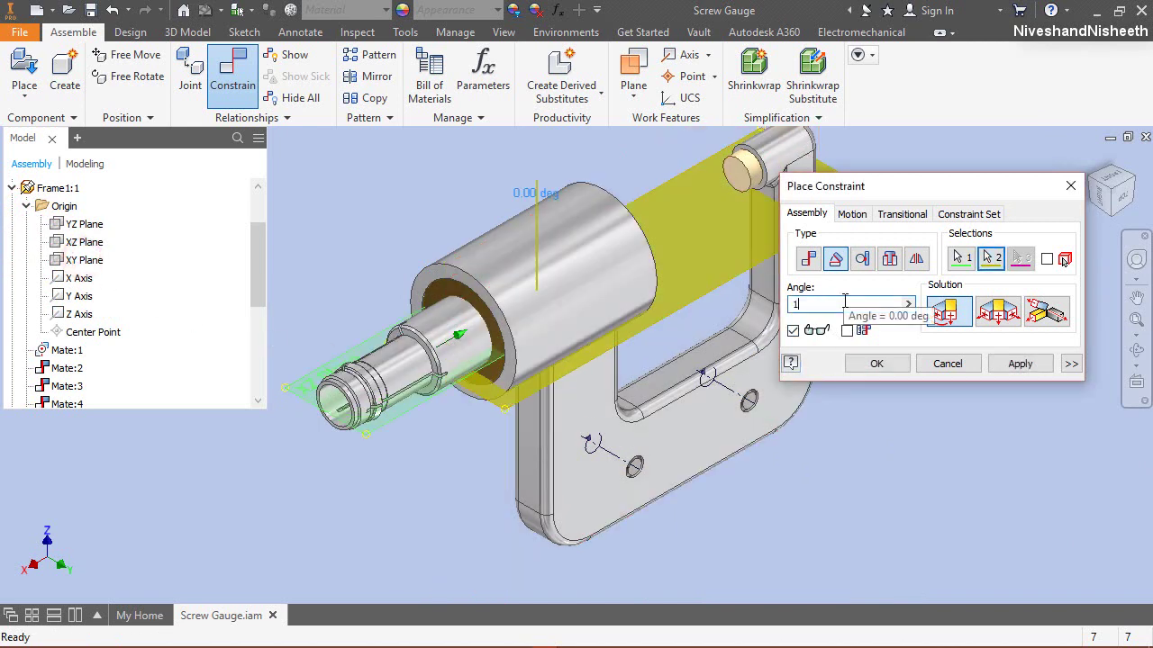
pyautogui.write('80')
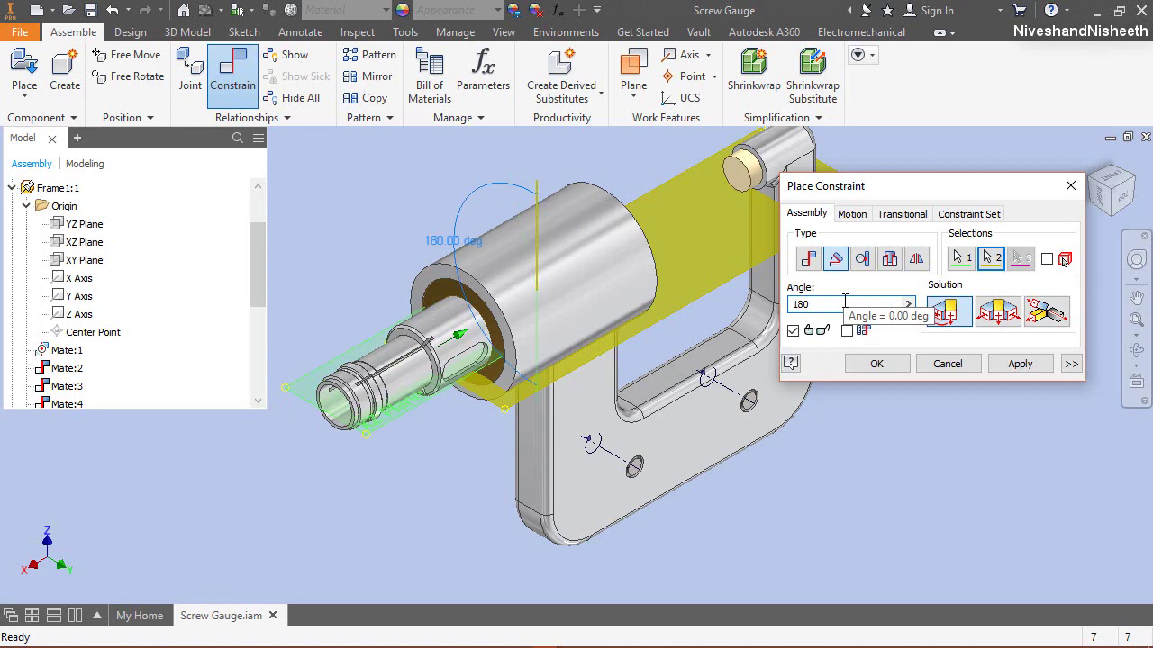
pyautogui.click(876, 363)
pyautogui.scroll(-5, 436, 362)
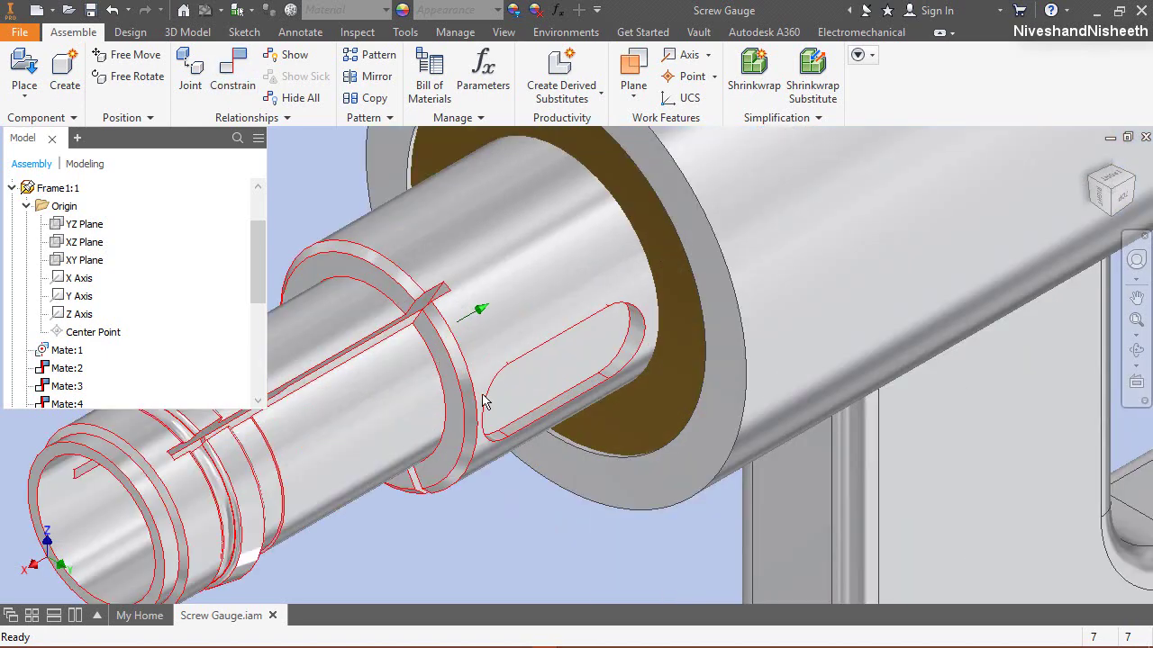
pyautogui.scroll(3, 484, 402)
# Step: Collapse the frame's origin folder and the frame entry in the model tree
pyautogui.rightClick(202, 260)
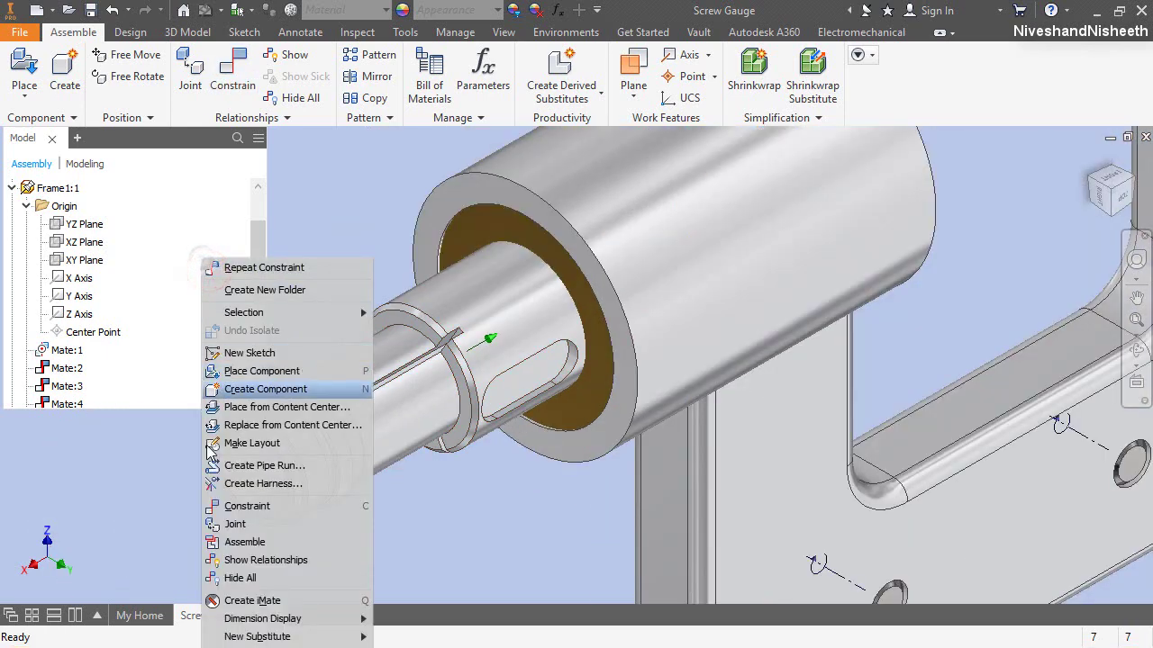
pyautogui.click(173, 377)
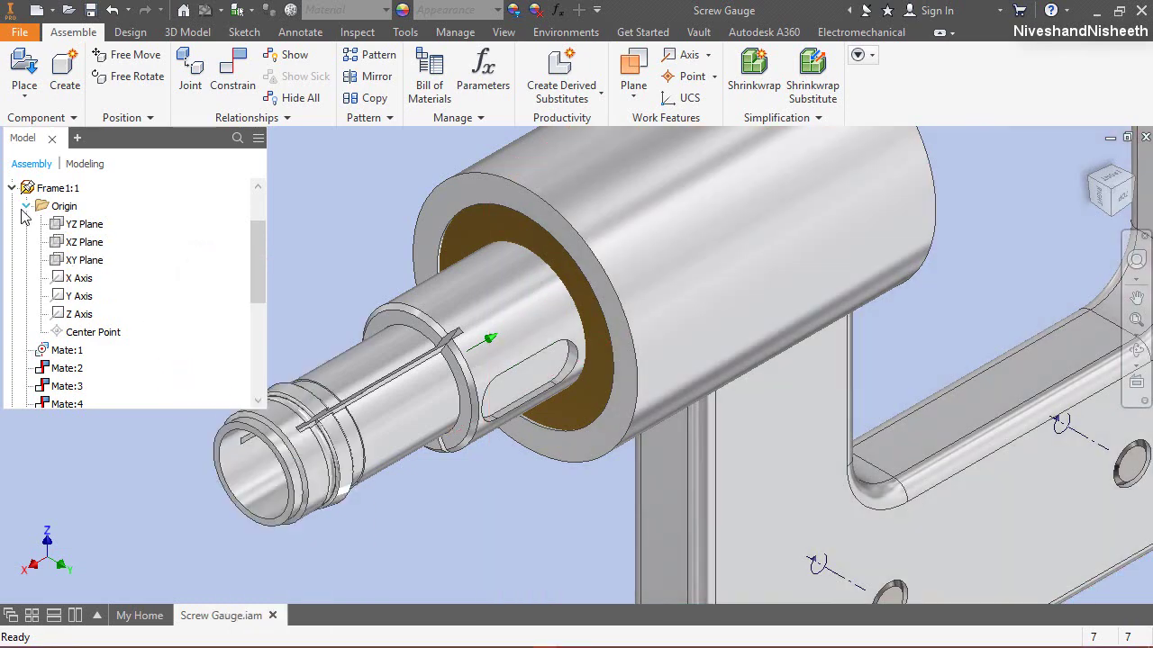
pyautogui.click(27, 206)
pyautogui.click(13, 188)
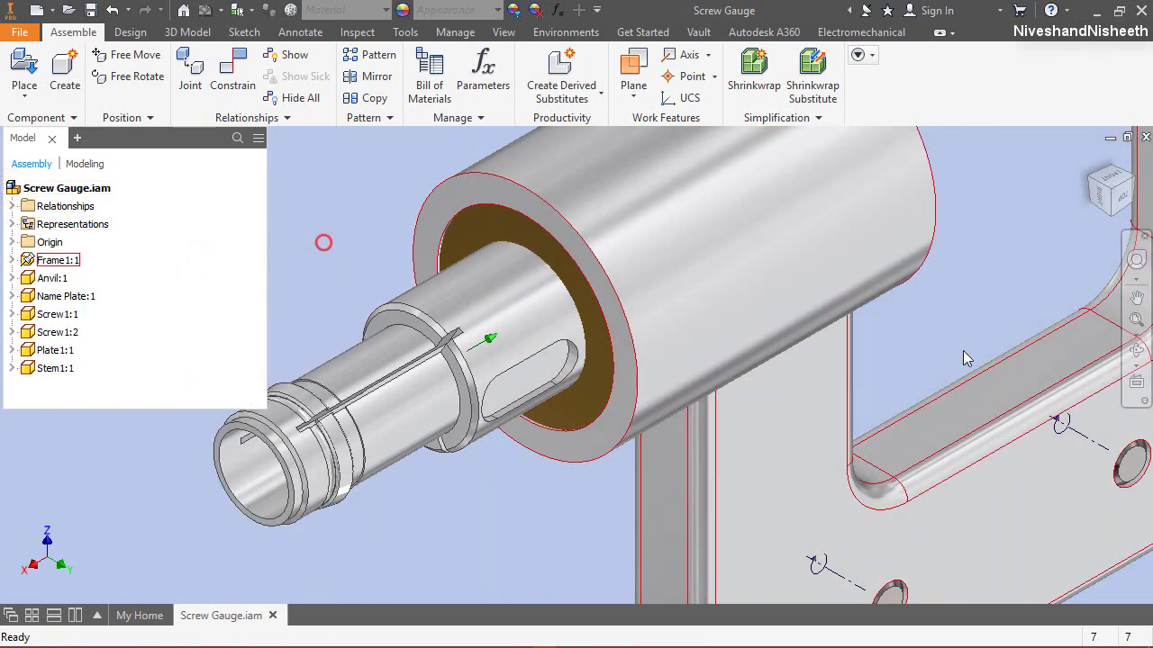
# Step: Show the assembly as a half section through its XZ origin plane at 0 mm offset, and collapse the assembly's origin folder
pyautogui.moveTo(749, 309); pyautogui.dragTo(430, 208)
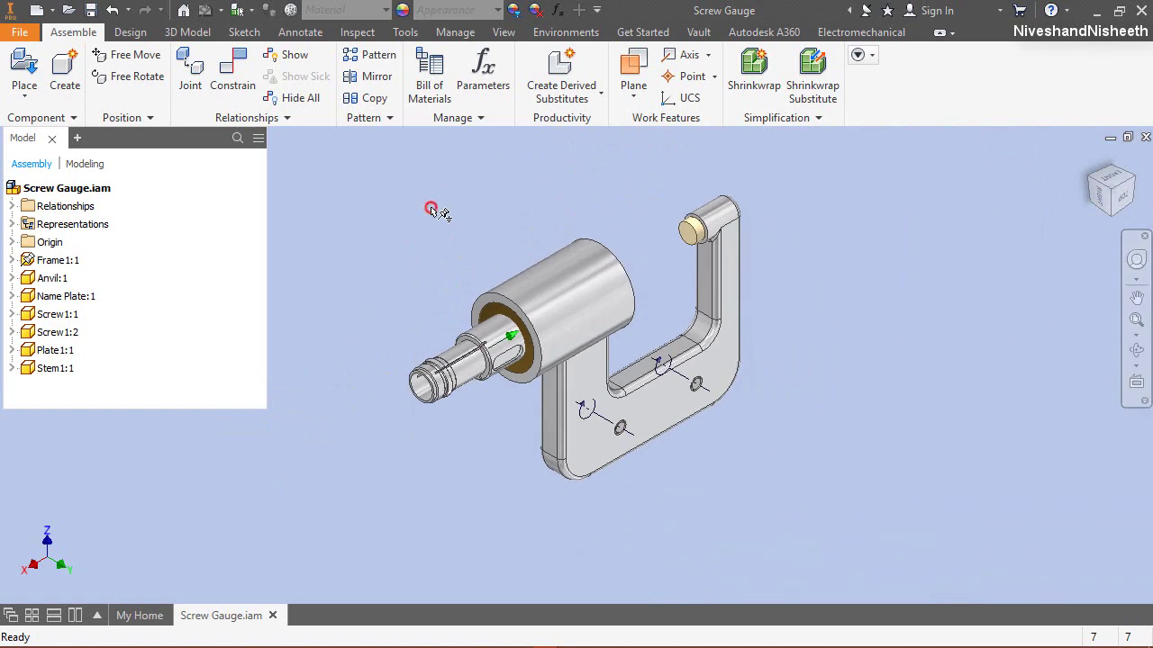
pyautogui.click(821, 261)
pyautogui.moveTo(1094, 162); pyautogui.dragTo(690, 163)
pyautogui.click(504, 32)
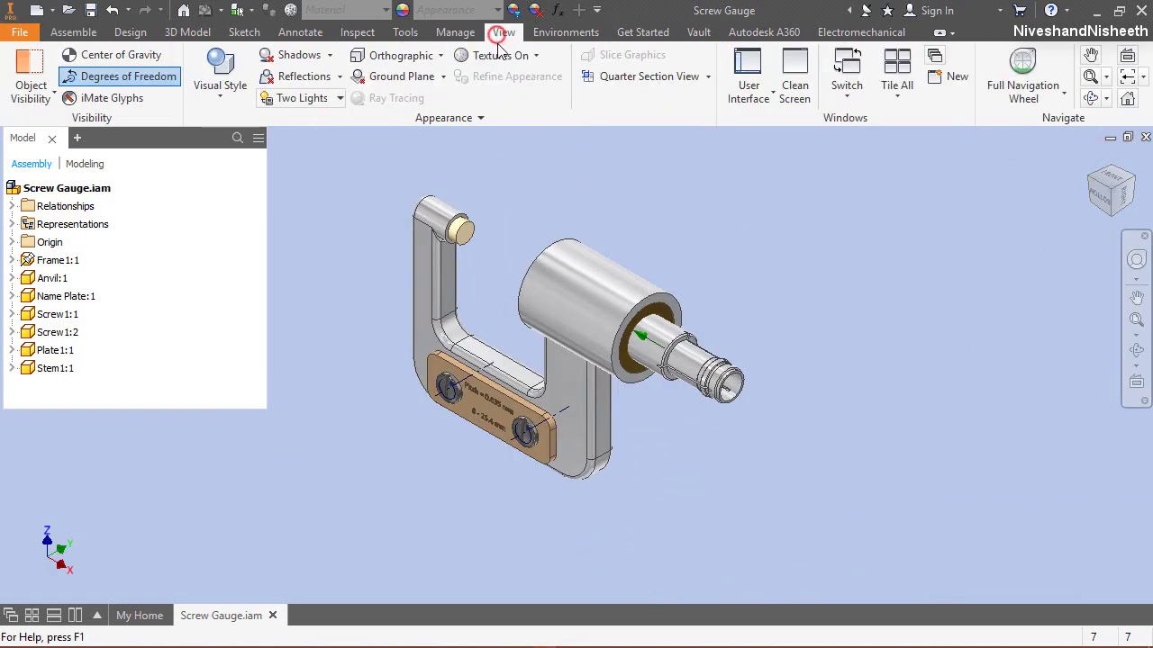
pyautogui.click(705, 79)
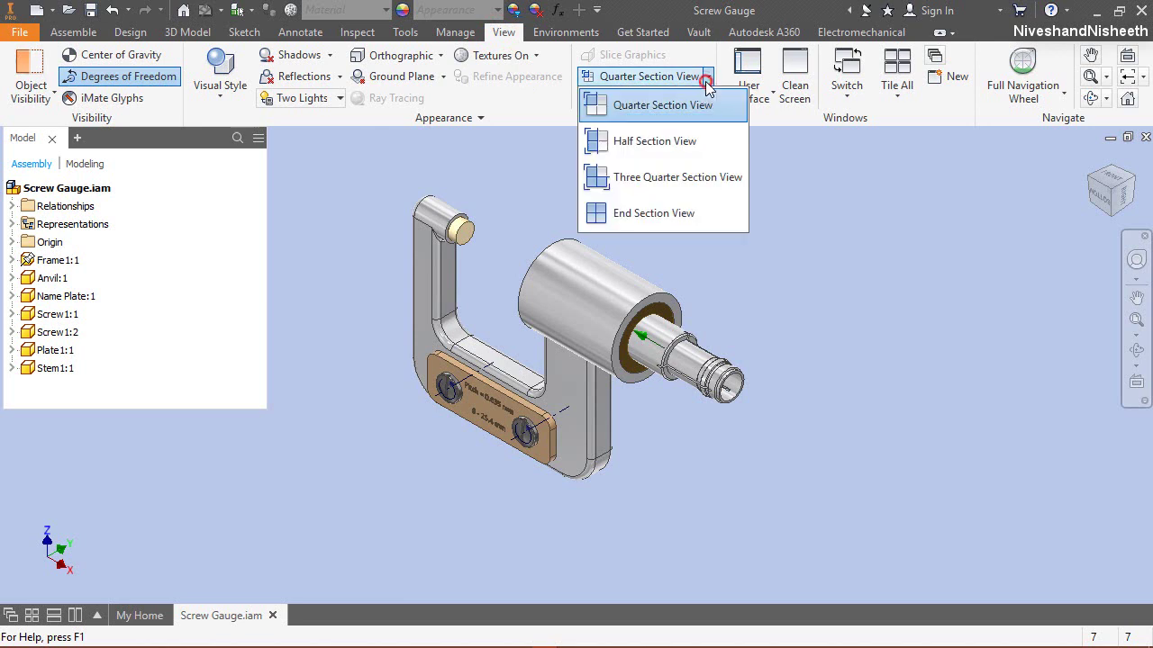
pyautogui.click(679, 144)
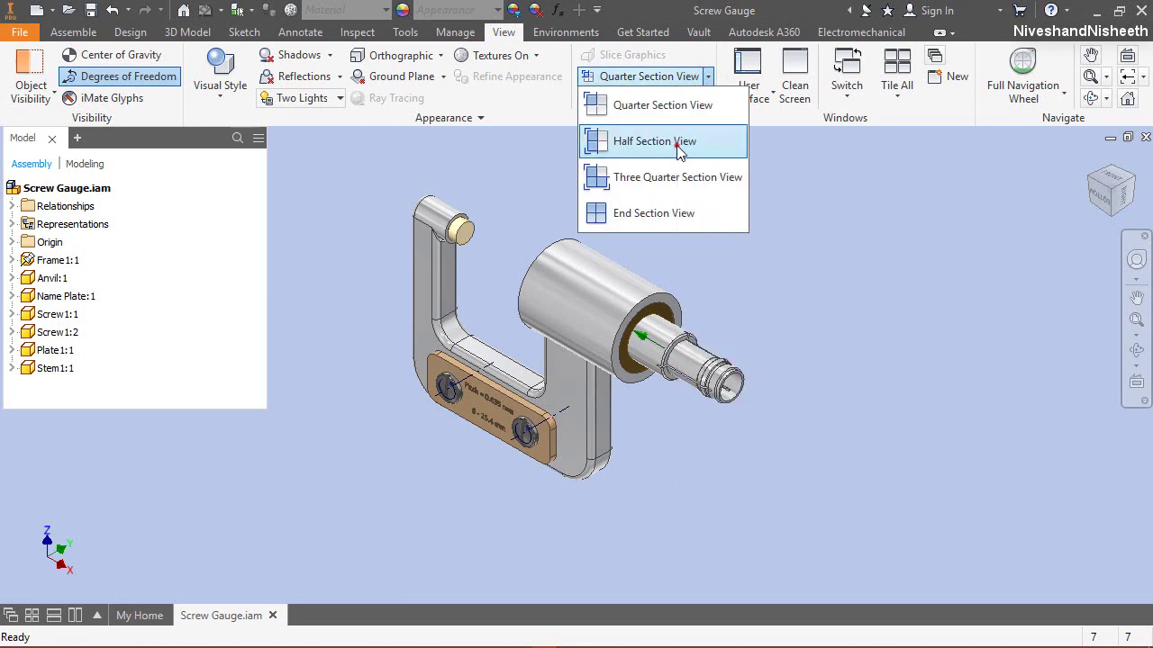
pyautogui.click(10, 242)
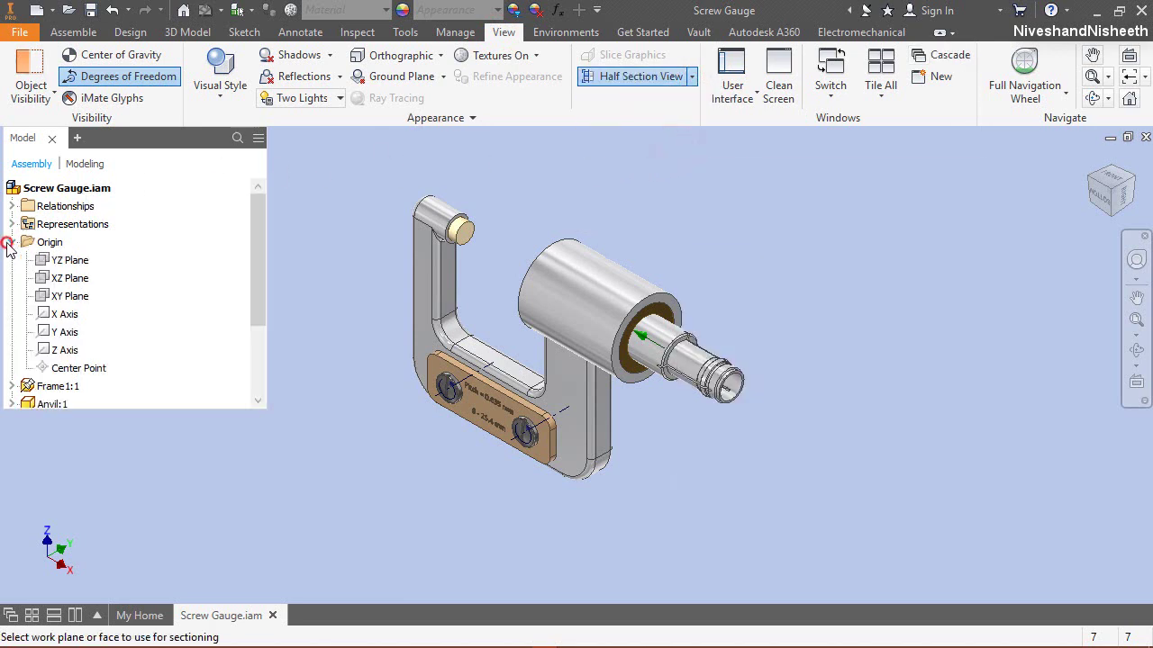
pyautogui.click(60, 280)
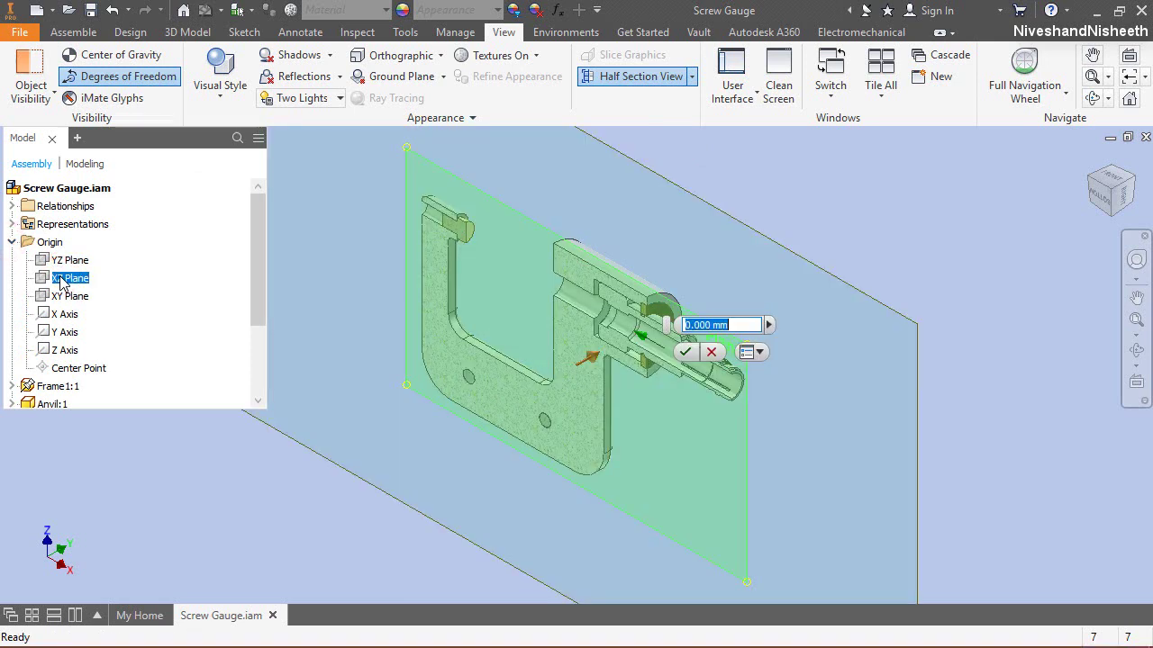
pyautogui.click(698, 355)
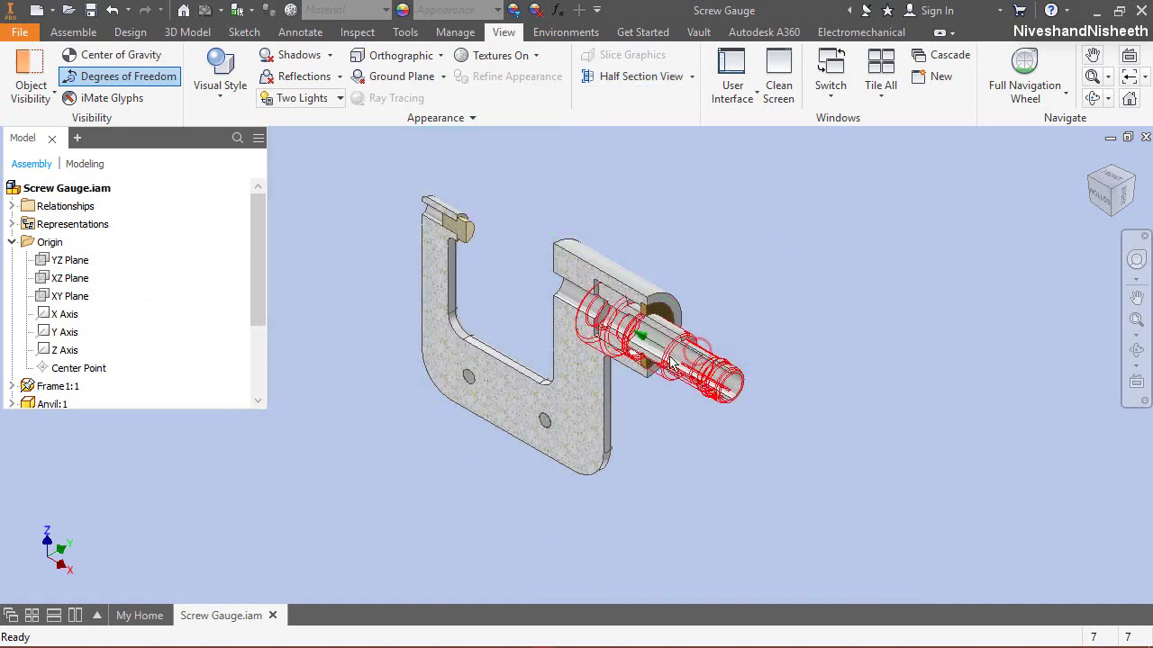
pyautogui.rightClick(177, 244)
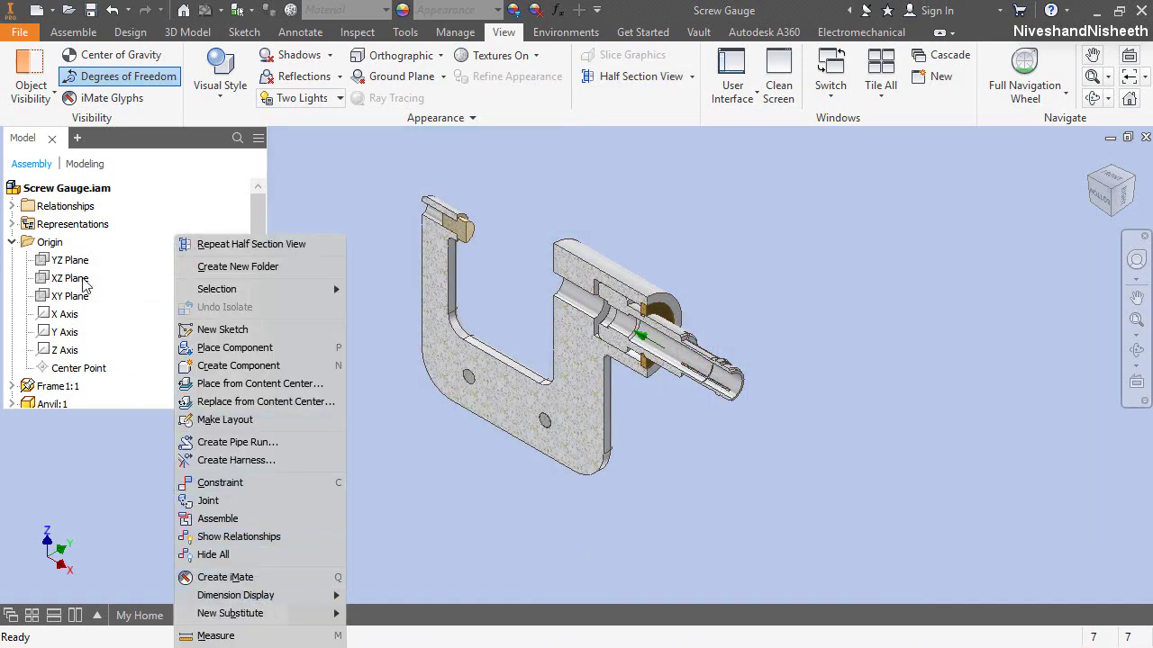
pyautogui.click(12, 243)
# Step: Slide the sectioned stem along its axis until it is completely out of the large cylinder
pyautogui.click(73, 32)
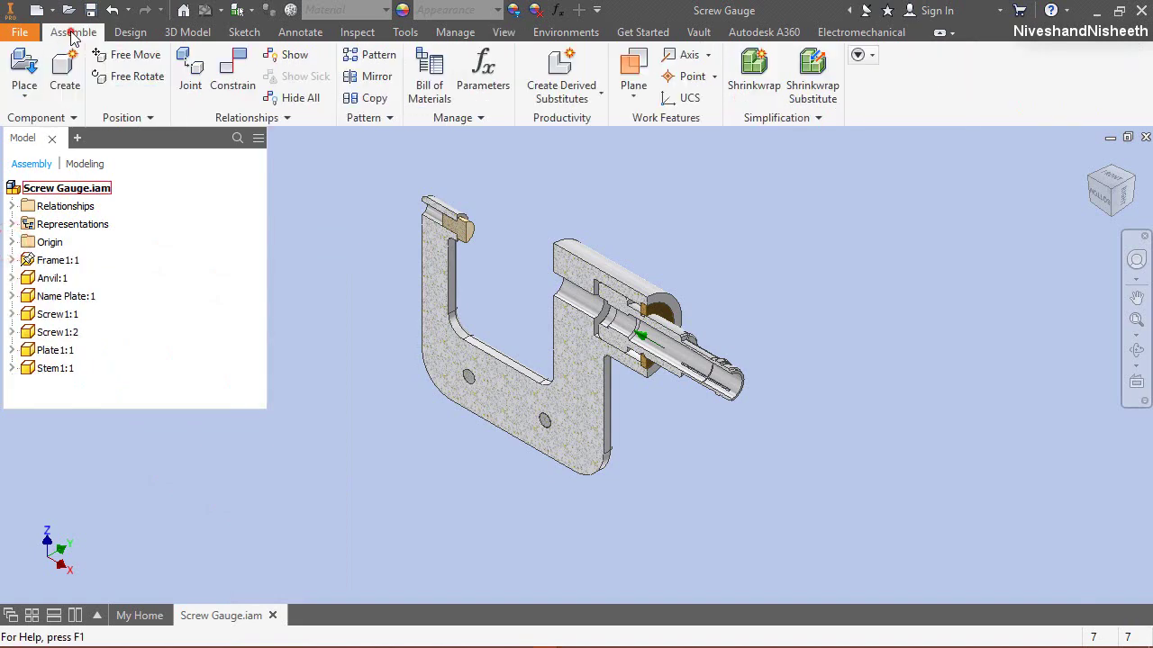
pyautogui.scroll(-3, 674, 344)
pyautogui.moveTo(712, 361); pyautogui.dragTo(946, 459)
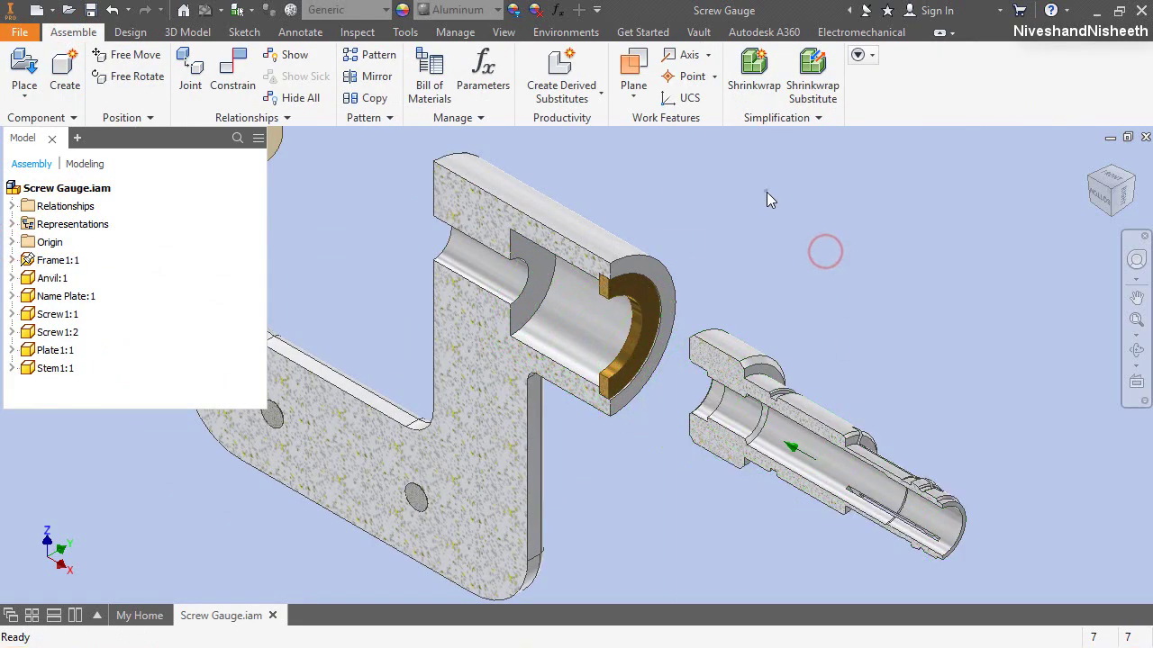
# Step: Start a mate constraint with the annular shoulder face inside the large cylinder's bore as the first reference
pyautogui.rightClick(766, 192)
pyautogui.click(810, 171)
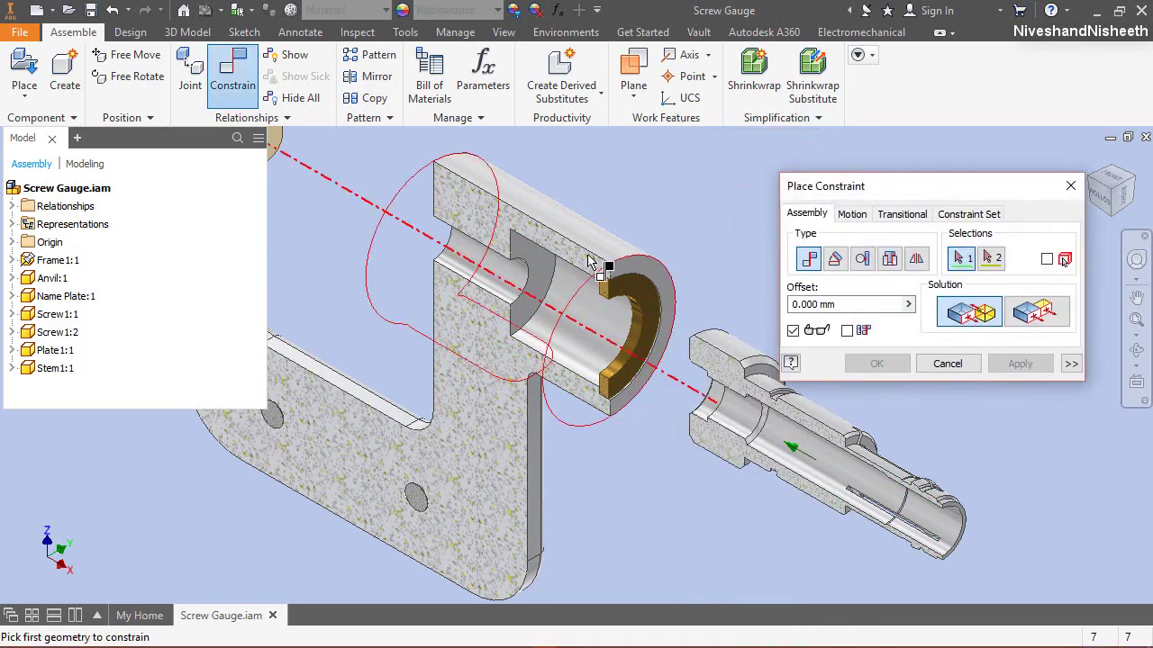
pyautogui.scroll(-3, 531, 279)
pyautogui.scroll(-2, 532, 279)
pyautogui.click(531, 280)
pyautogui.moveTo(941, 185); pyautogui.dragTo(881, 135)
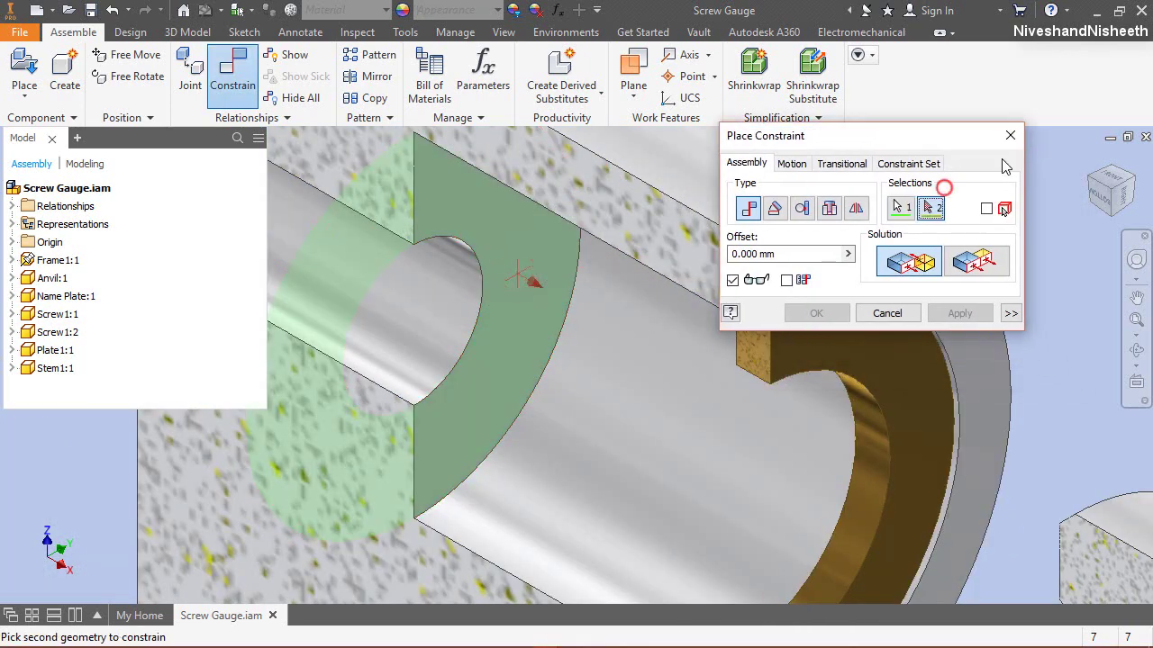
# Step: Mate the end face of the stem's thick end with the bore's shoulder face at 0 mm offset and check the fit
pyautogui.click(1080, 179)
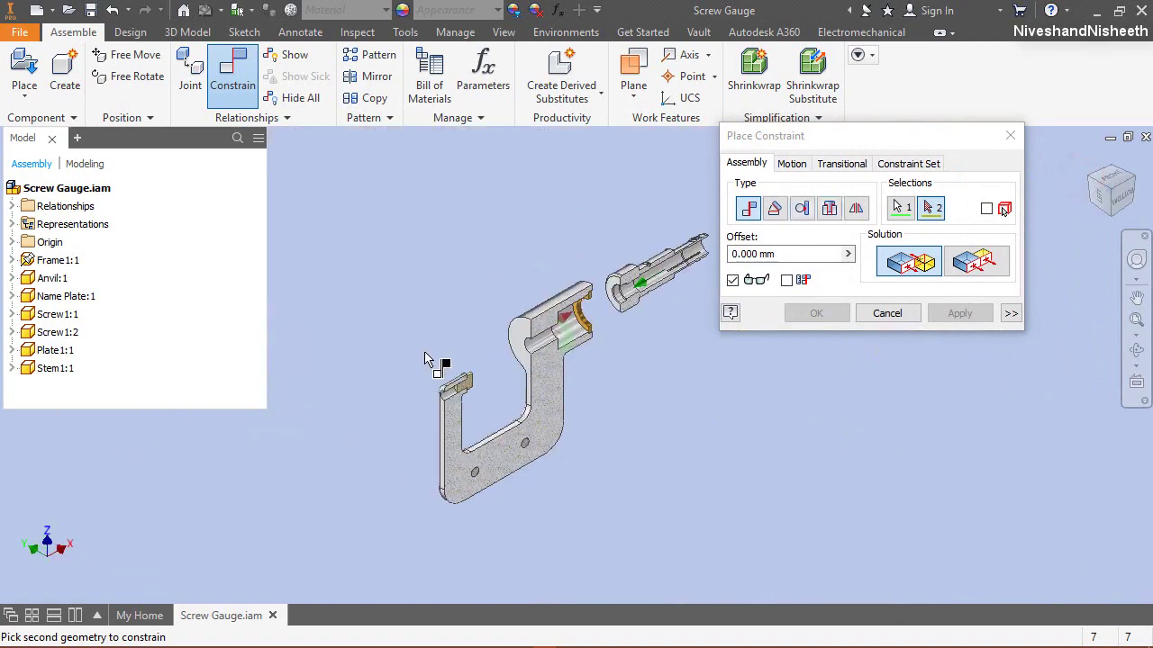
pyautogui.scroll(-4, 612, 306)
pyautogui.click(615, 276)
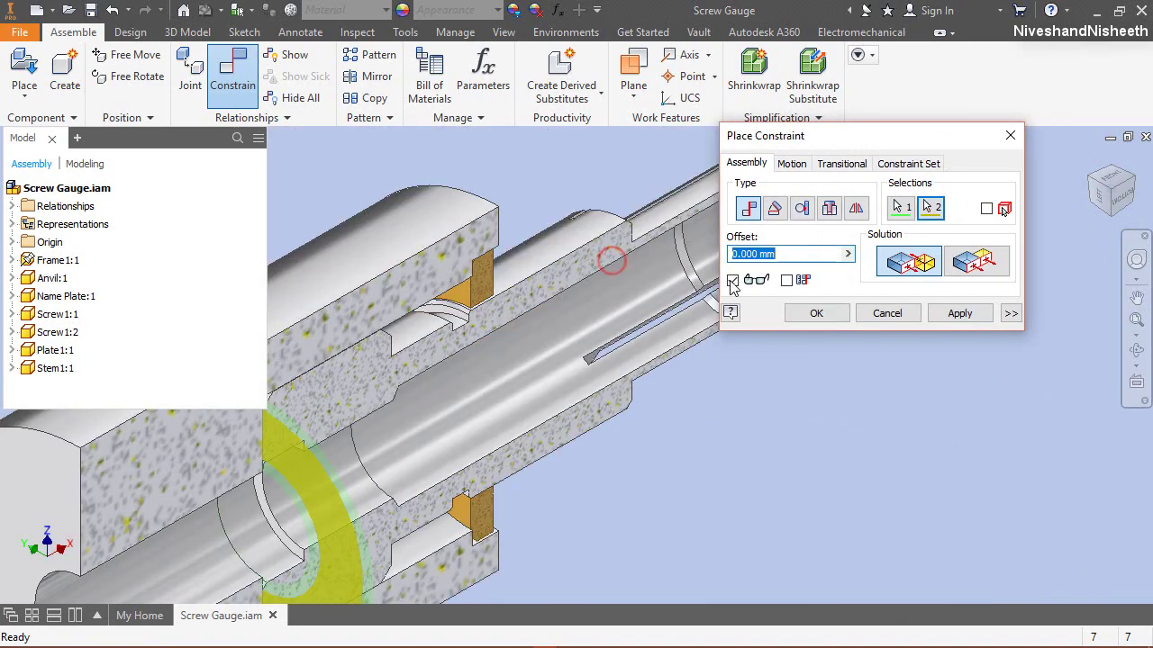
pyautogui.click(817, 314)
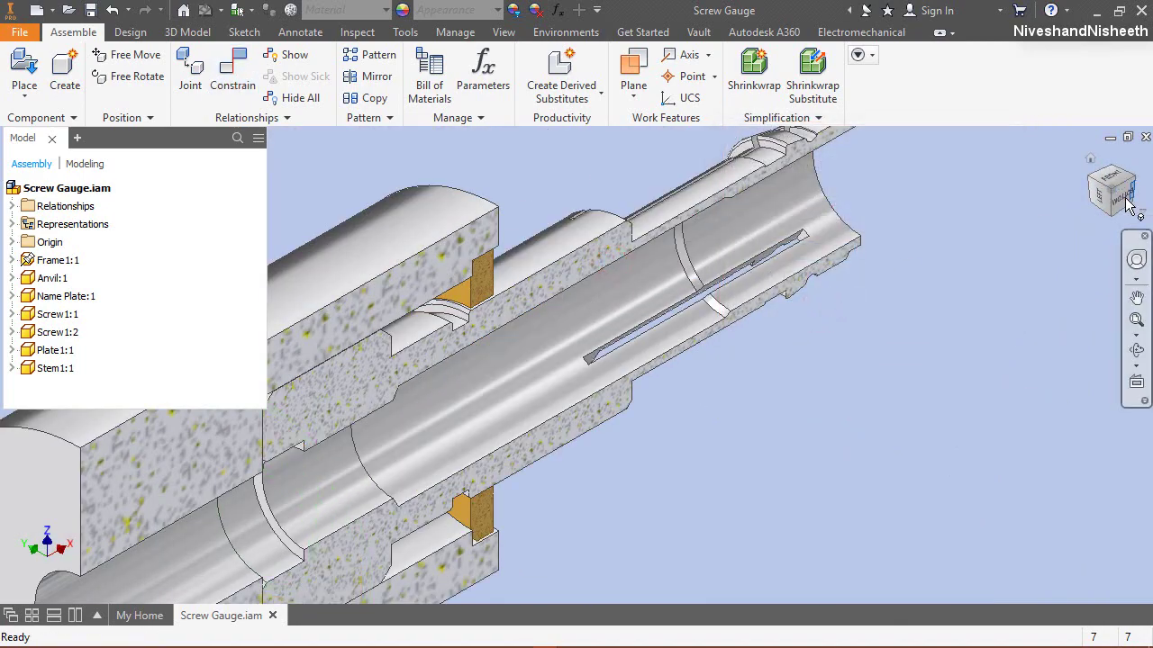
pyautogui.press('pageup')
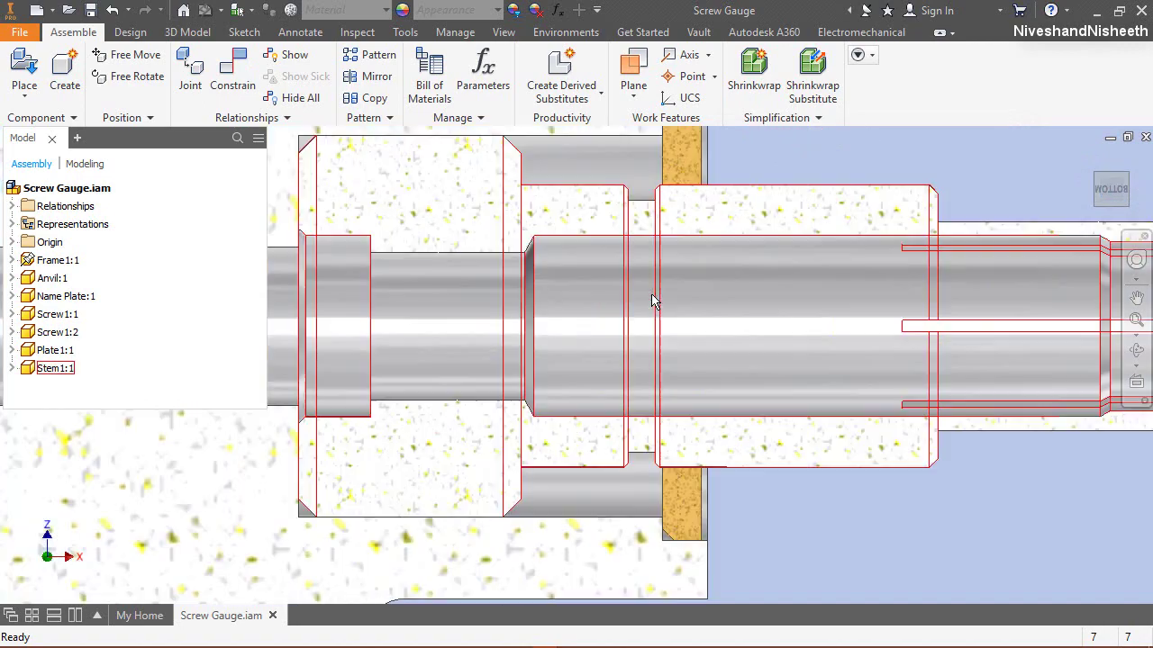
pyautogui.scroll(5, 654, 302)
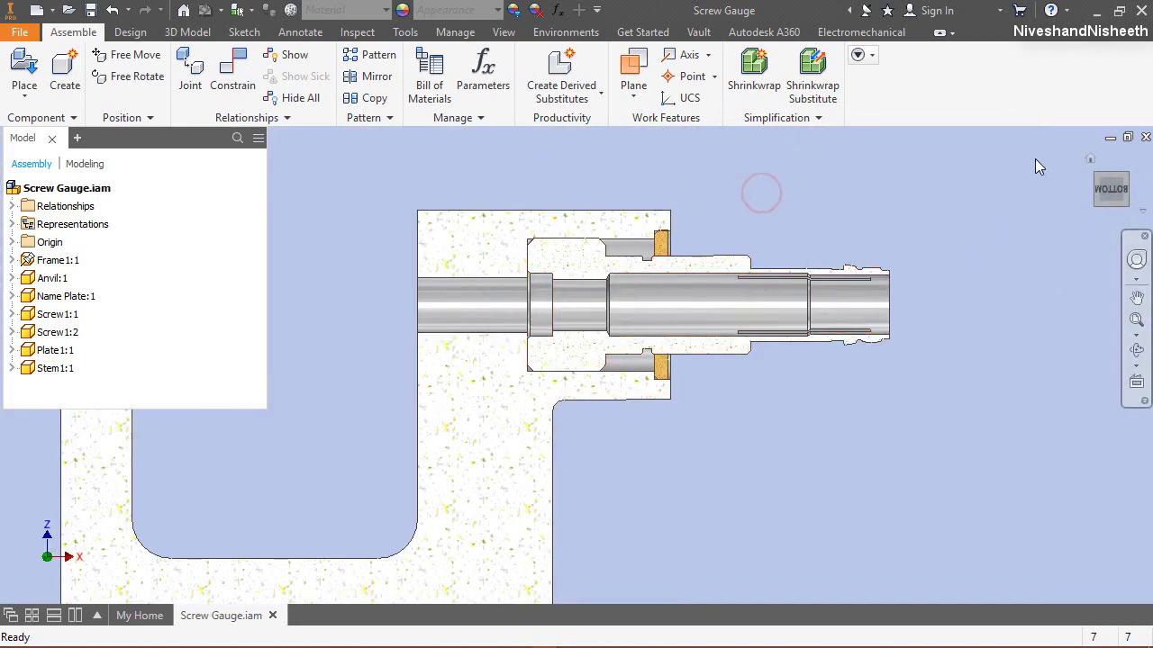
pyautogui.click(1092, 161)
pyautogui.click(348, 218)
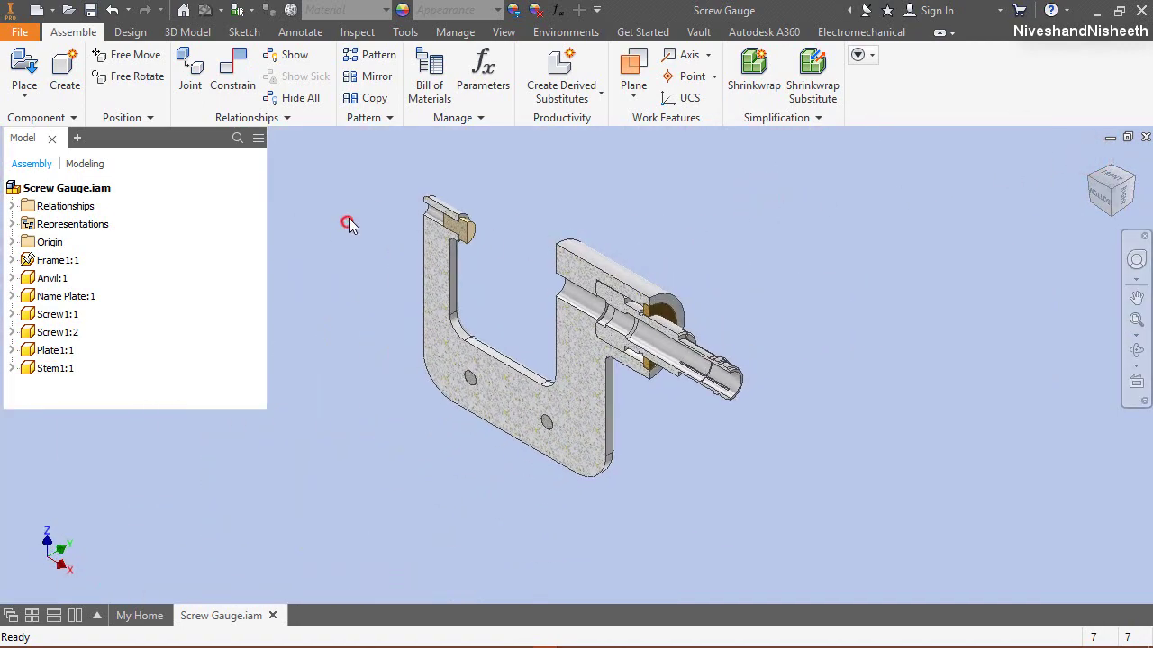
# Step: End the half section view to show the whole assembly unsectioned
pyautogui.click(505, 33)
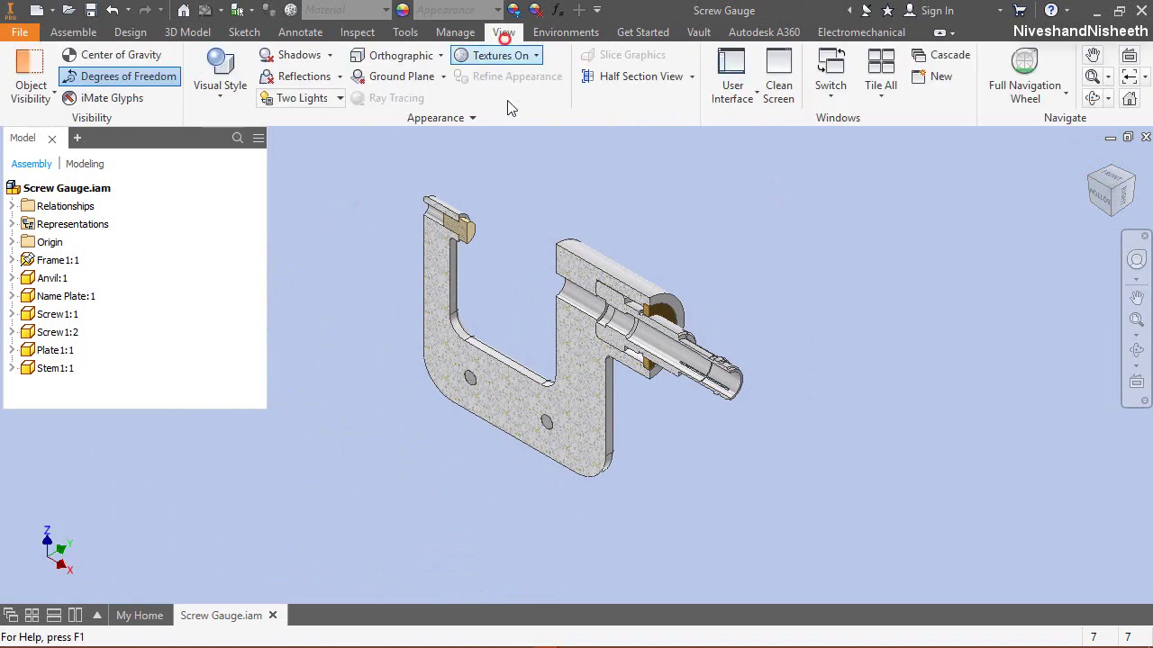
pyautogui.click(690, 77)
pyautogui.click(654, 212)
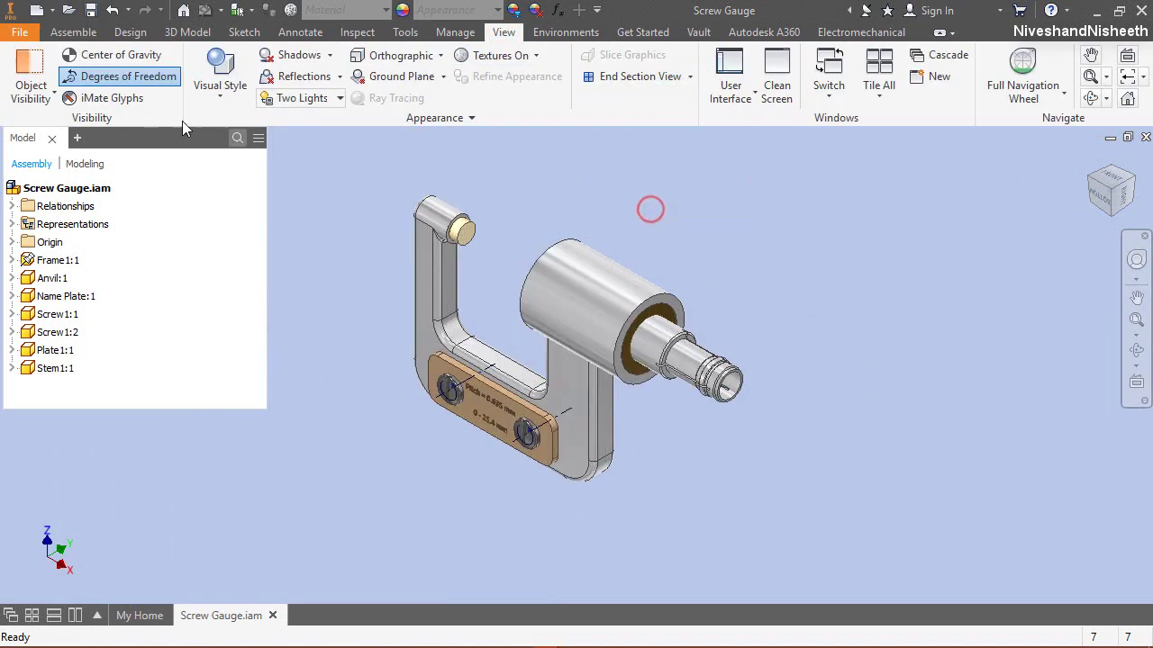
pyautogui.click(64, 33)
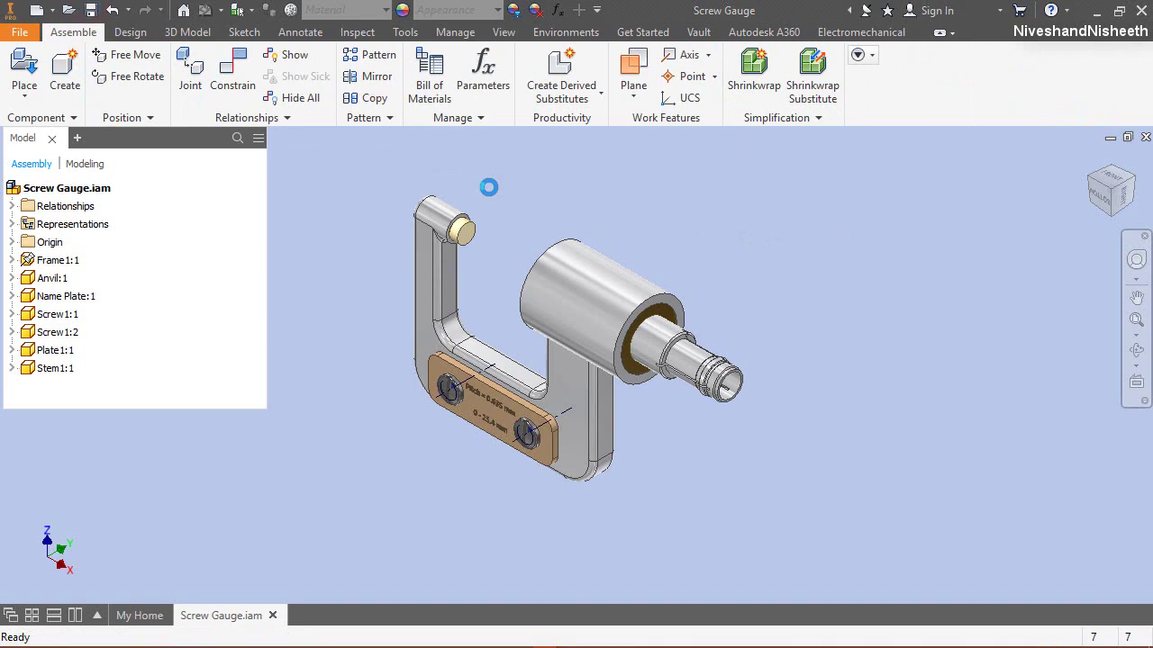
# Step: Place one instance of the Binder1 part in the open space beyond the stem's free end
pyautogui.rightClick(675, 226)
pyautogui.click(674, 120)
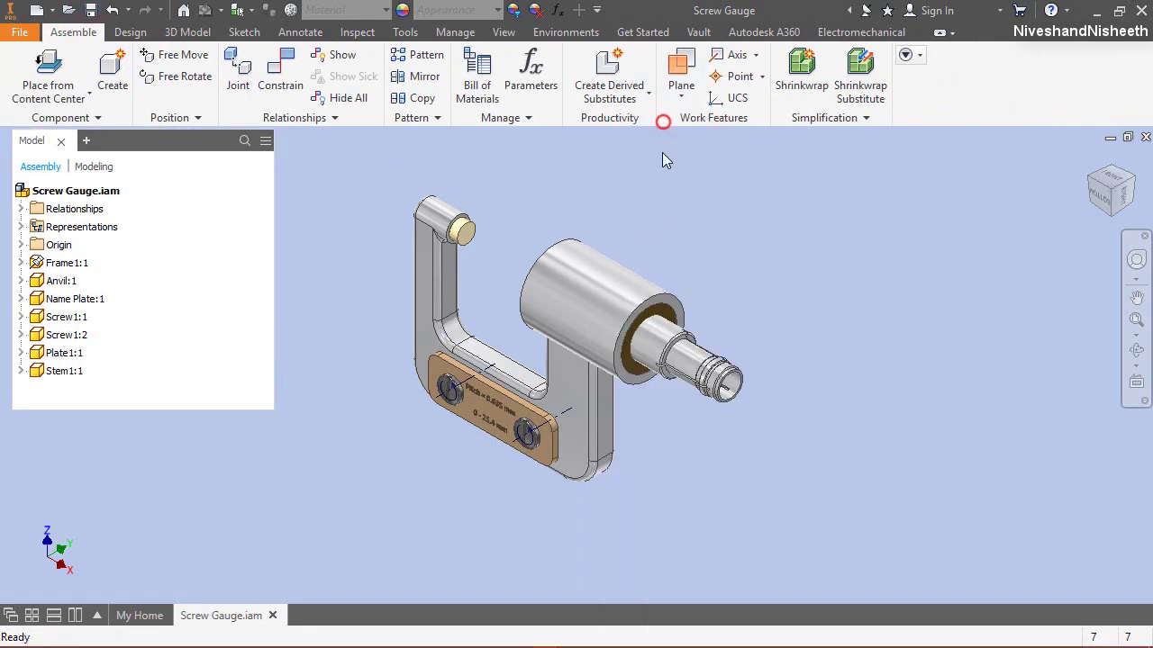
pyautogui.doubleClick(553, 233)
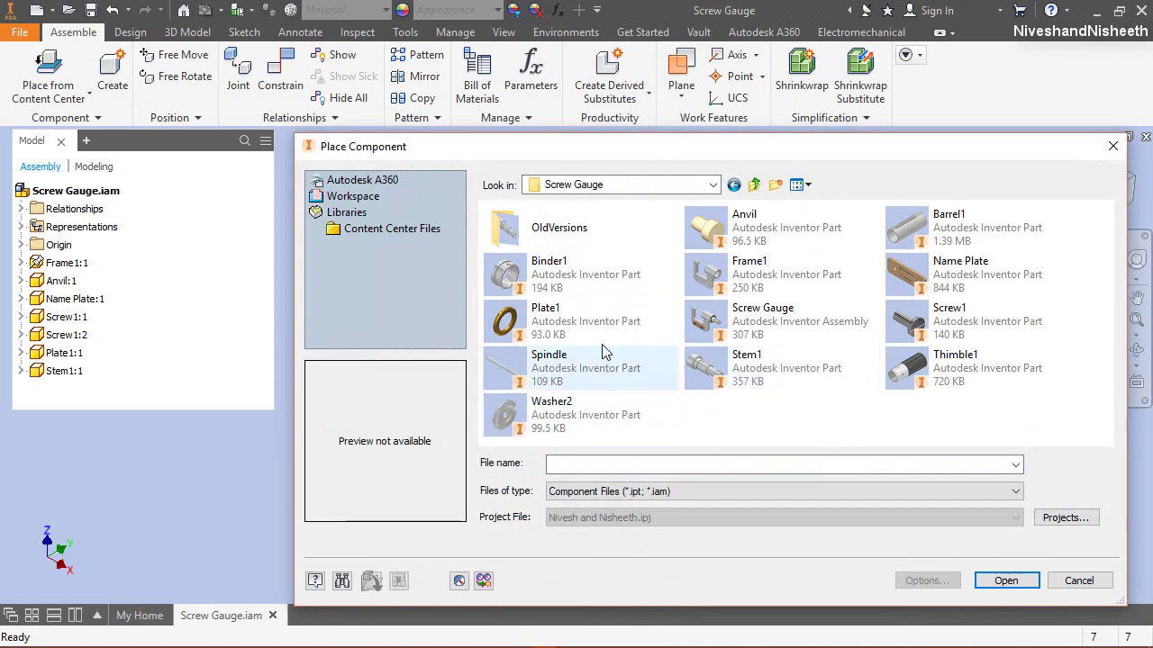
pyautogui.doubleClick(558, 270)
pyautogui.click(790, 328)
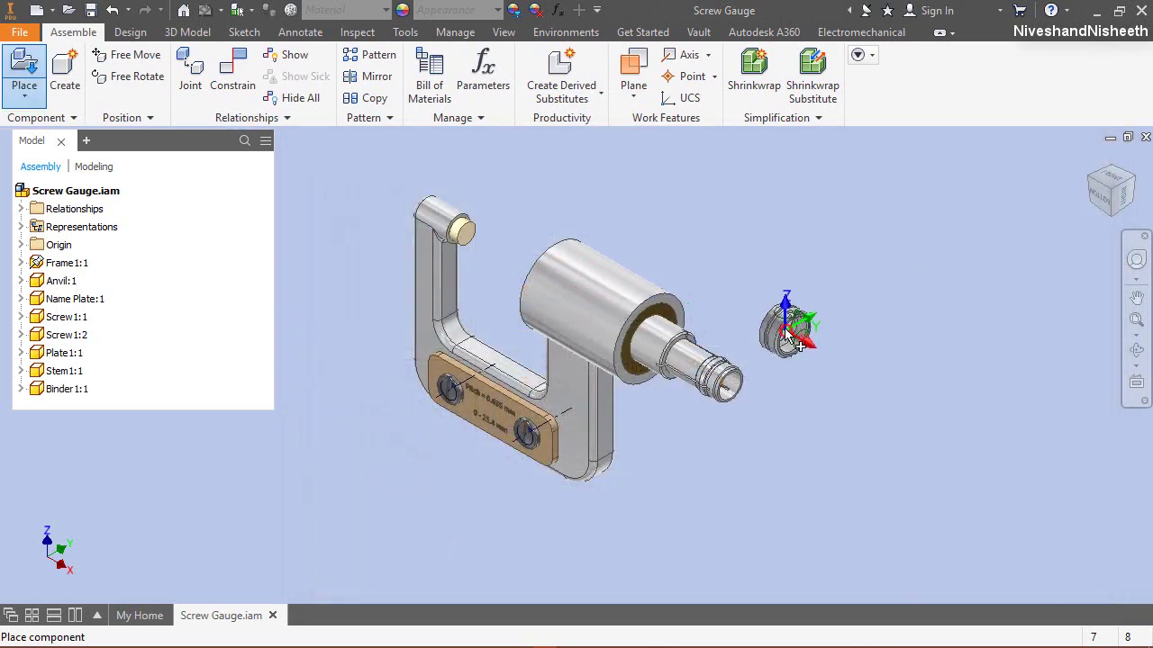
pyautogui.rightClick(730, 223)
pyautogui.click(792, 223)
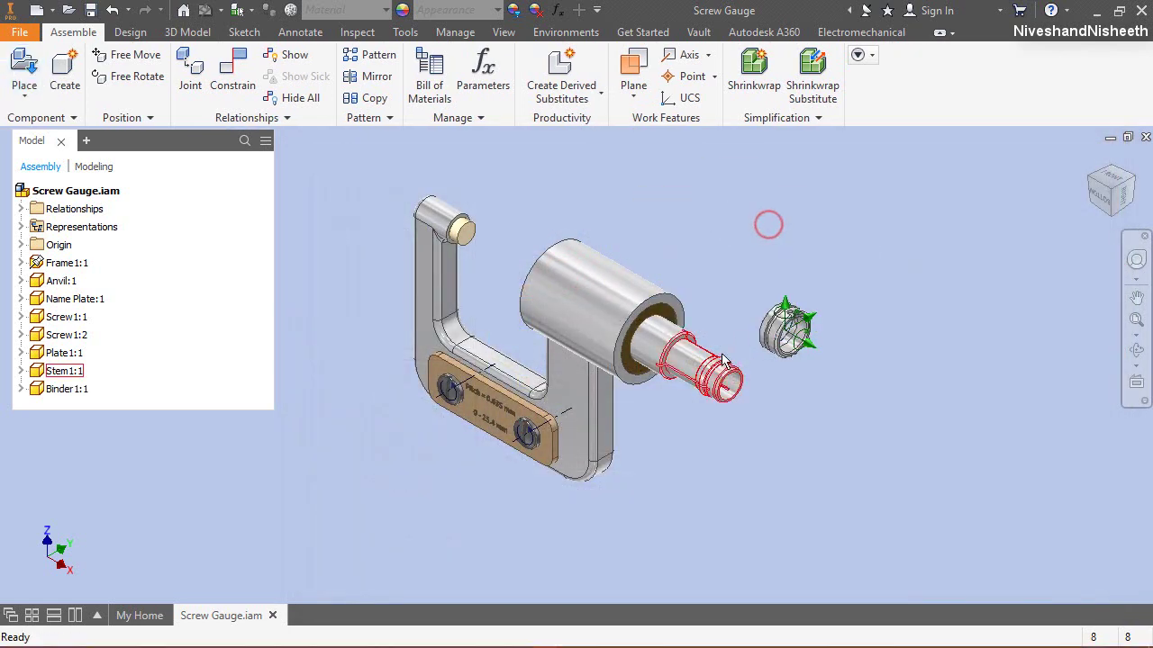
# Step: Isolate the stem and the binder, hiding all other components
pyautogui.scroll(3, 723, 358)
pyautogui.click(698, 369)
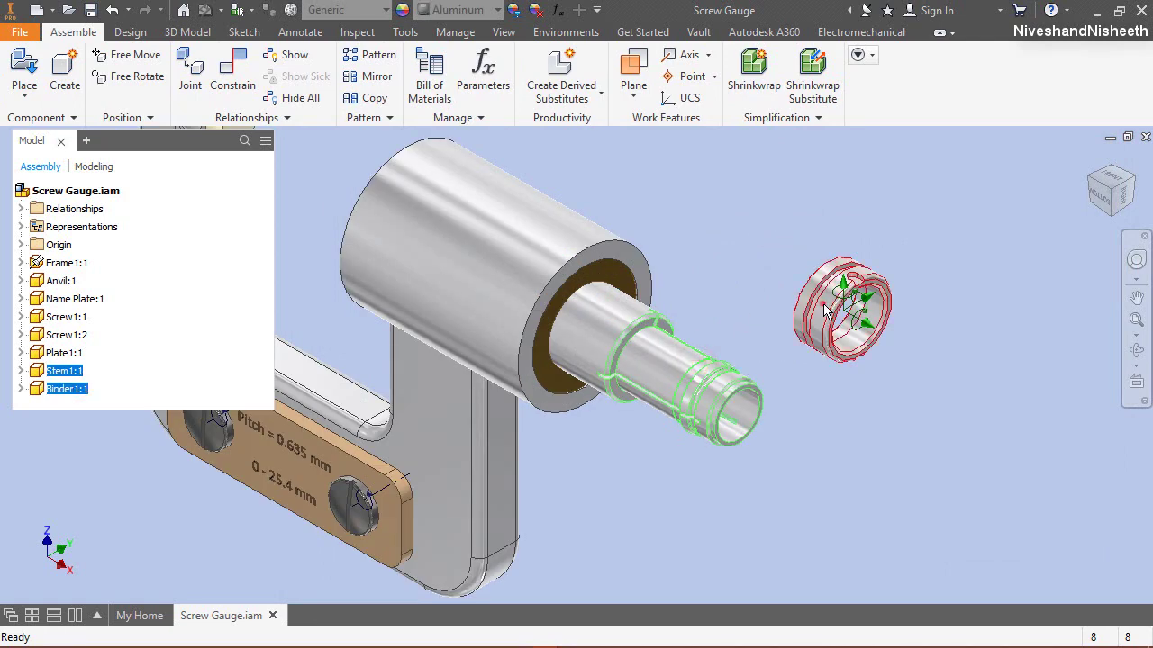
pyautogui.rightClick(824, 311)
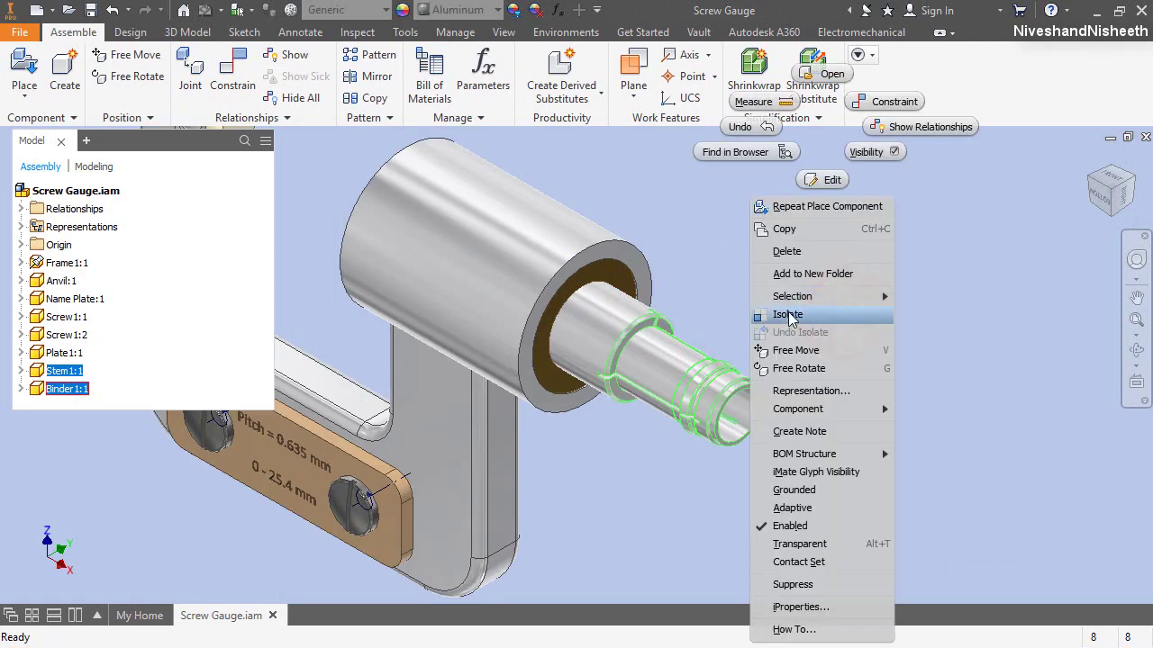
pyautogui.click(788, 314)
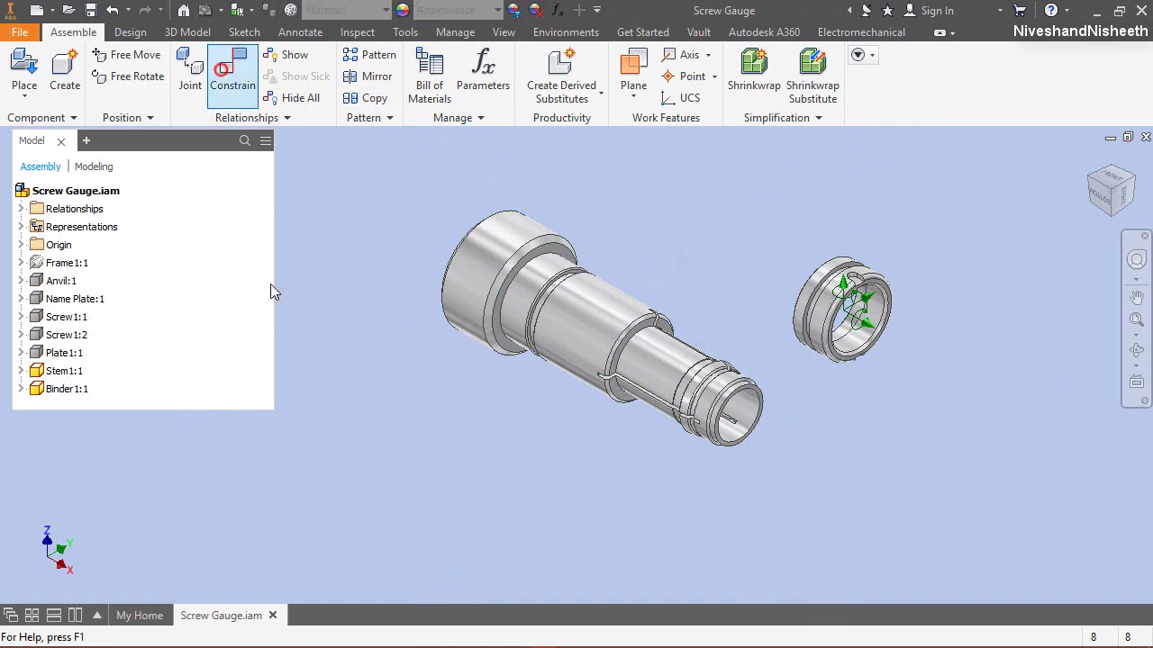
# Step: Mate the binder's bore axis with the stem's axis at 0 mm offset and slide the binder out beyond the stem's thin end
pyautogui.moveTo(833, 162); pyautogui.dragTo(912, 113)
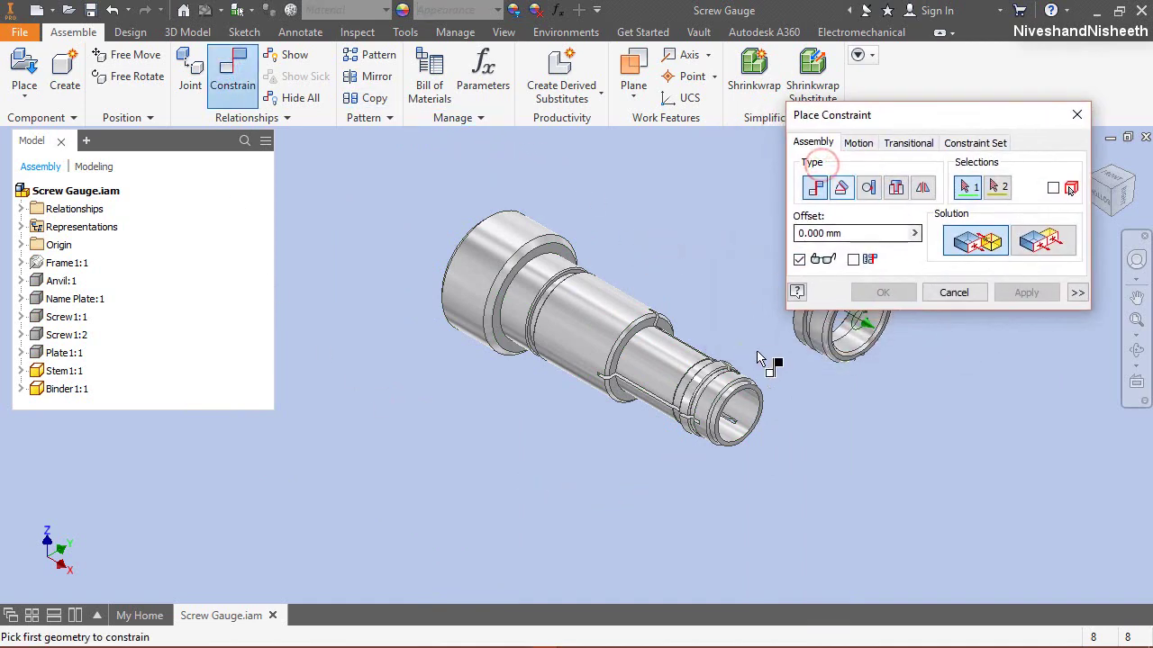
pyautogui.scroll(3, 757, 379)
pyautogui.scroll(-3, 747, 477)
pyautogui.scroll(3, 854, 438)
pyautogui.click(855, 427)
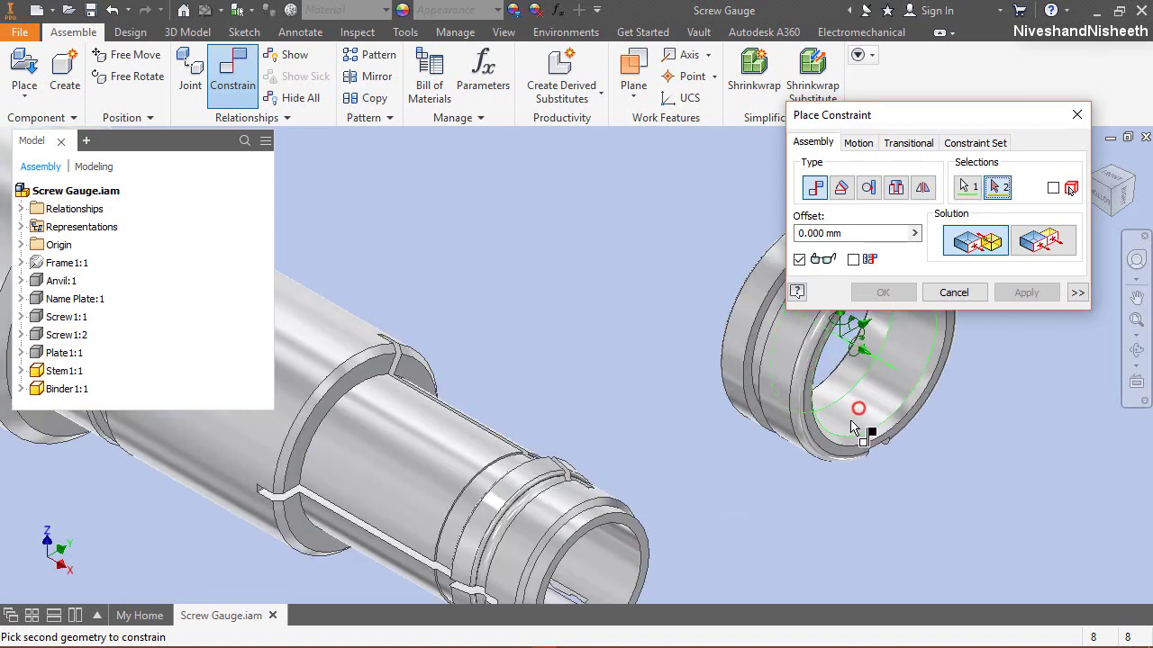
pyautogui.scroll(-5, 856, 426)
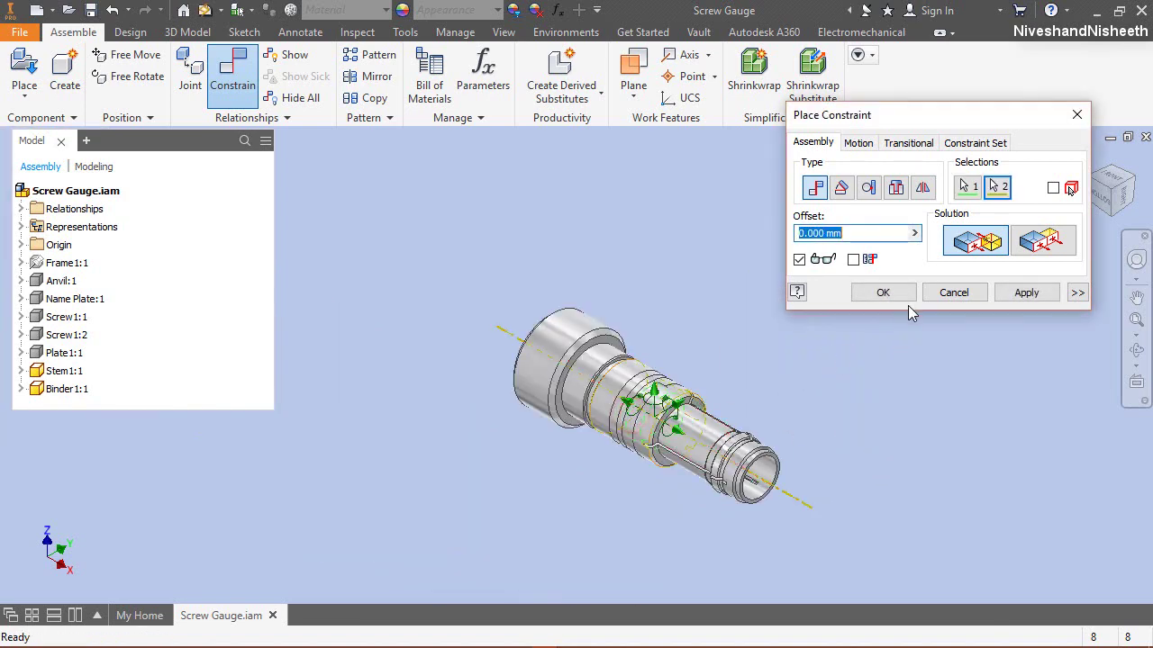
pyautogui.click(883, 293)
pyautogui.moveTo(635, 413); pyautogui.dragTo(721, 464)
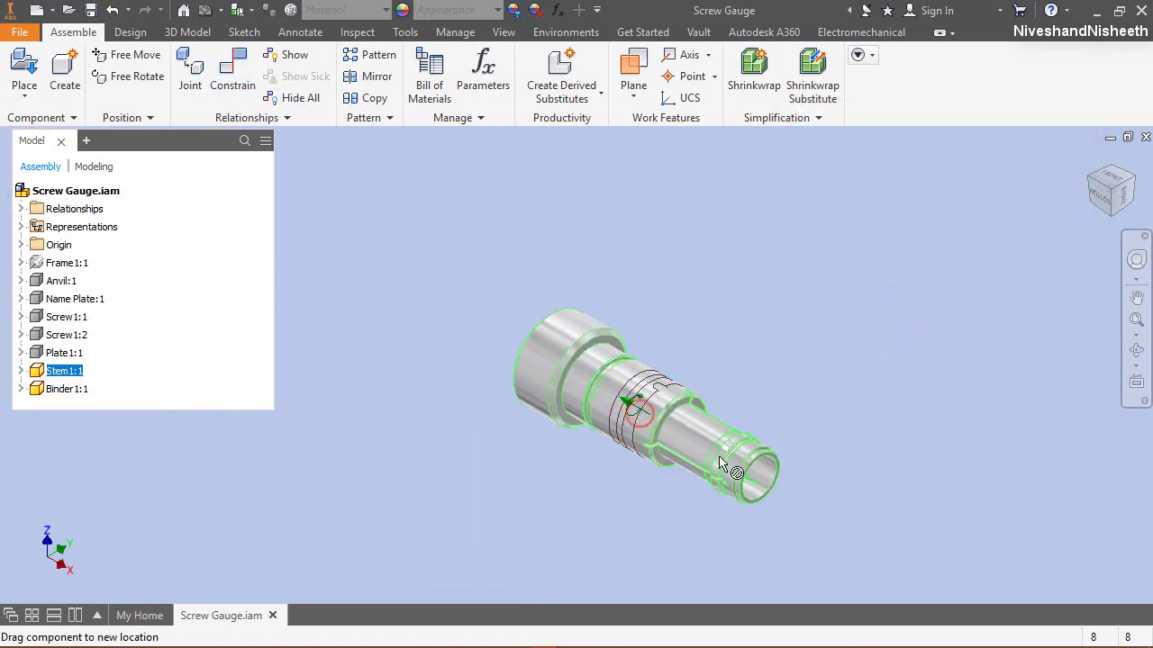
pyautogui.moveTo(674, 407); pyautogui.dragTo(855, 500)
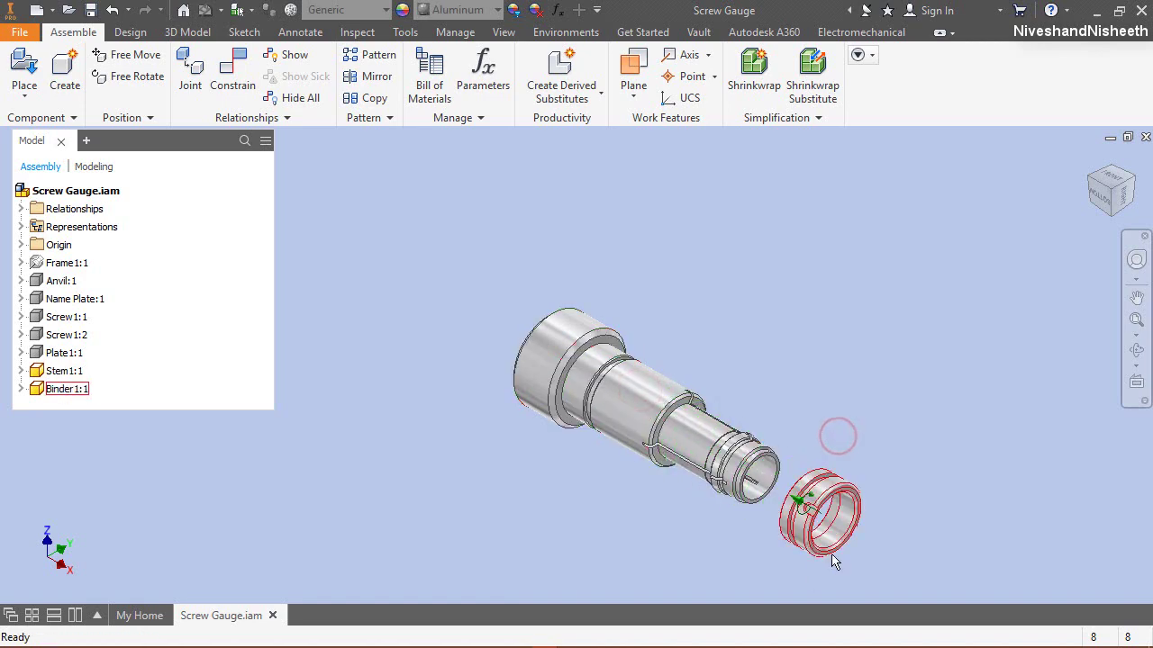
# Step: Mate the binder's XZ origin plane with the stem's XZ origin plane at 0 mm offset
pyautogui.scroll(3, 794, 234)
pyautogui.rightClick(794, 234)
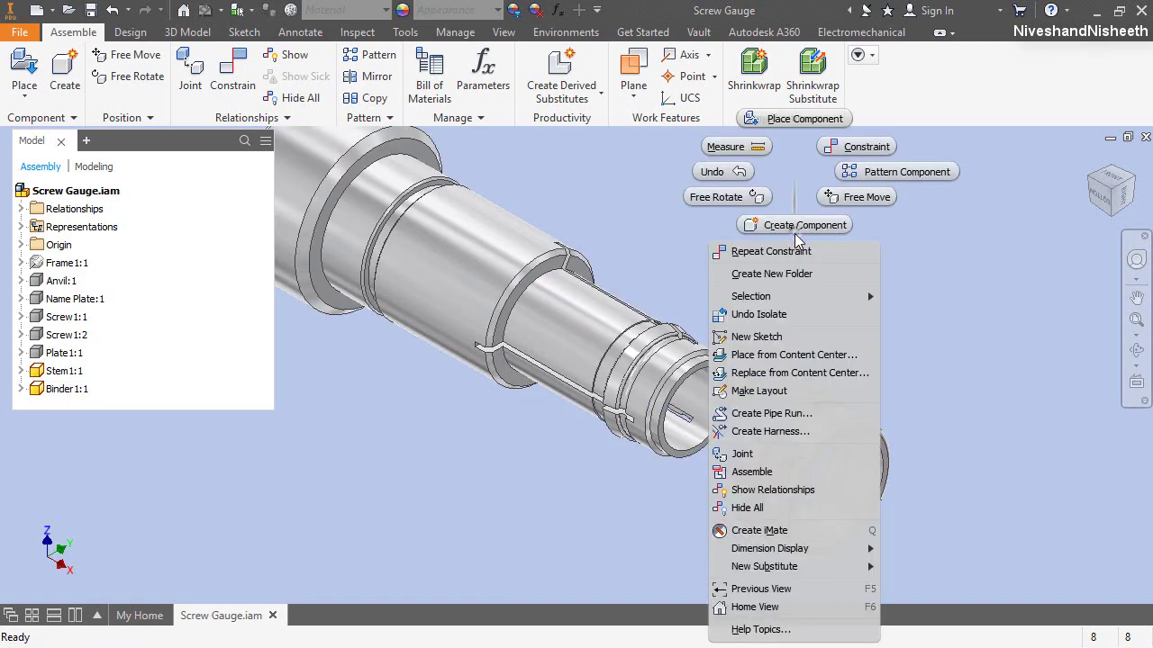
pyautogui.click(836, 144)
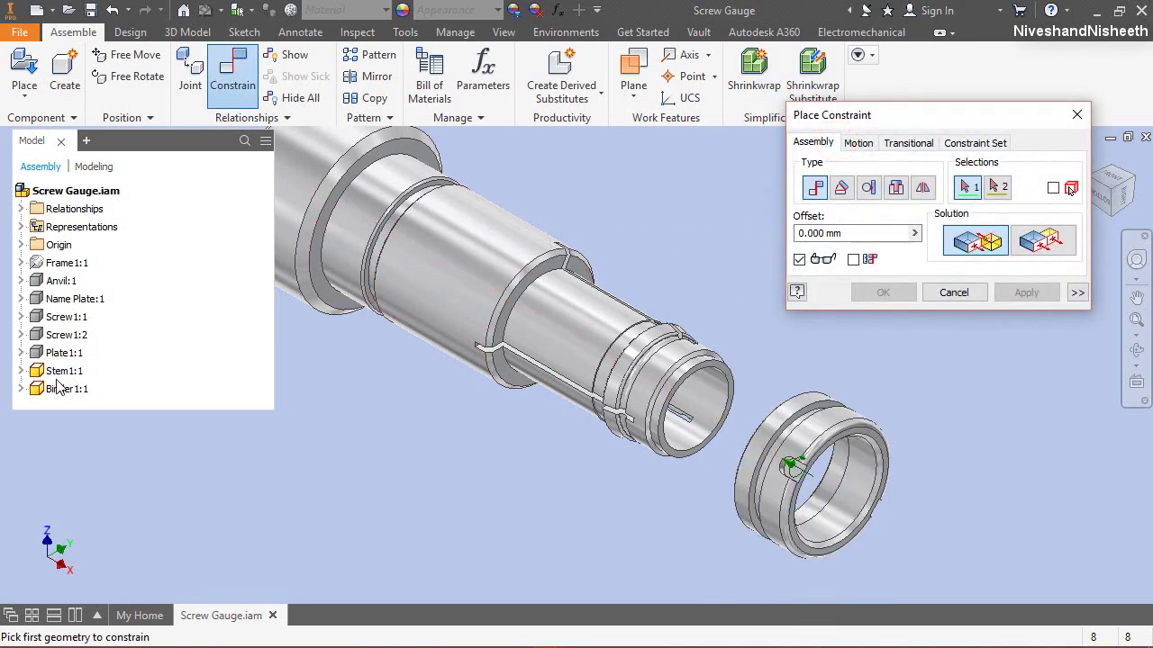
pyautogui.click(22, 389)
pyautogui.click(33, 355)
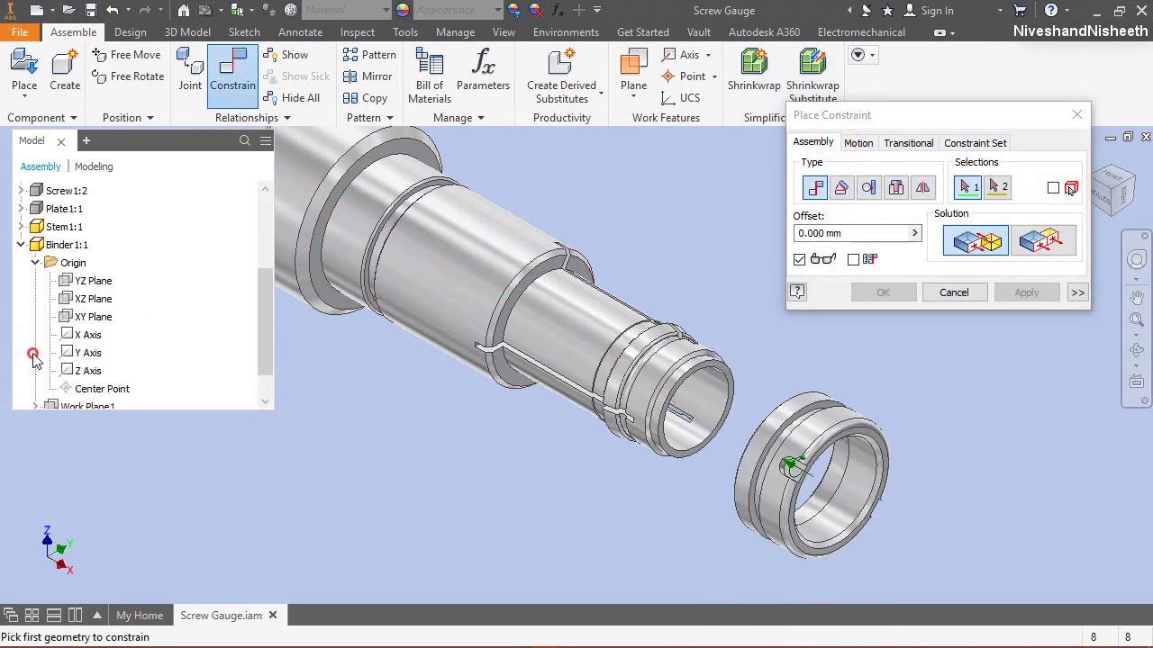
pyautogui.click(82, 306)
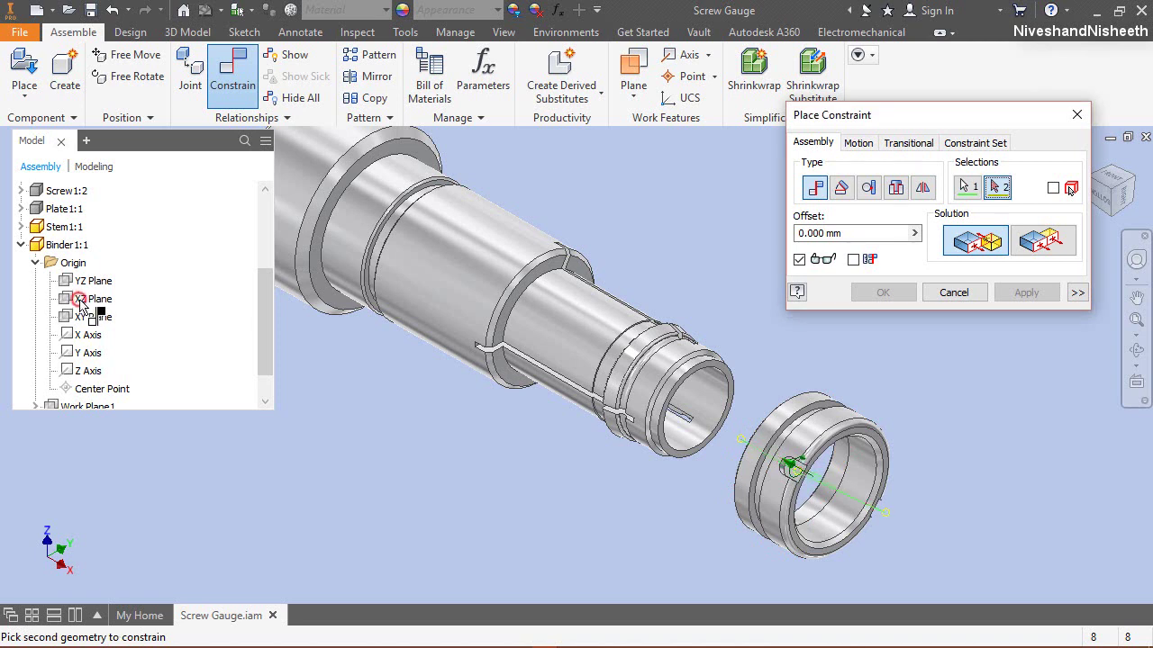
pyautogui.click(21, 227)
pyautogui.click(35, 245)
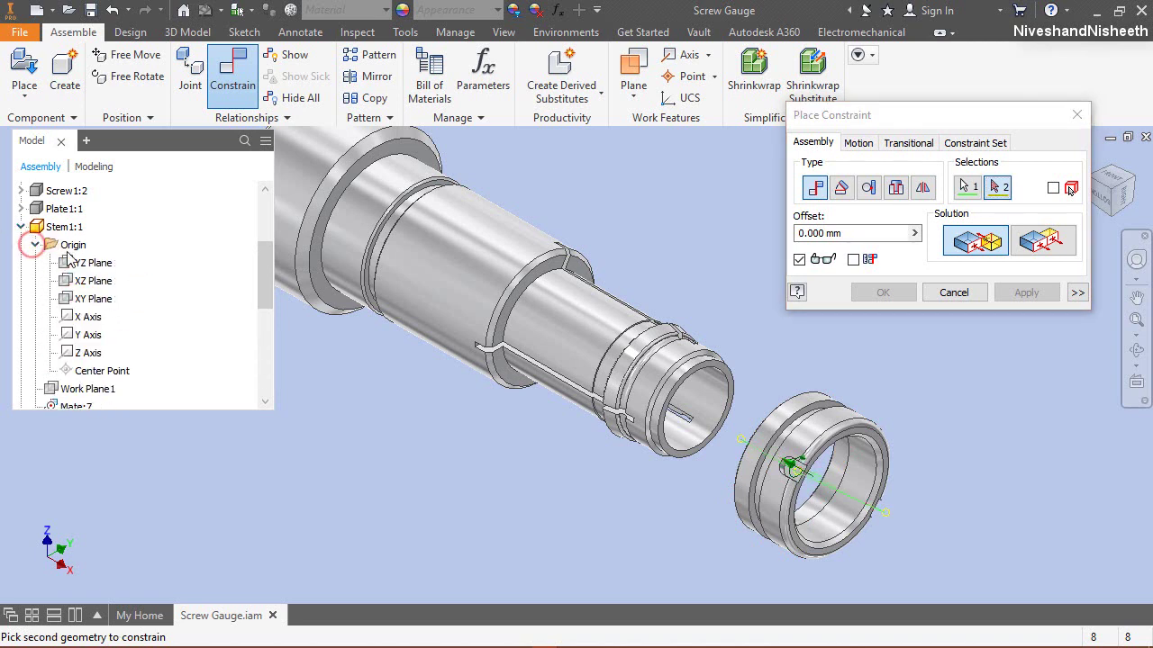
pyautogui.click(93, 282)
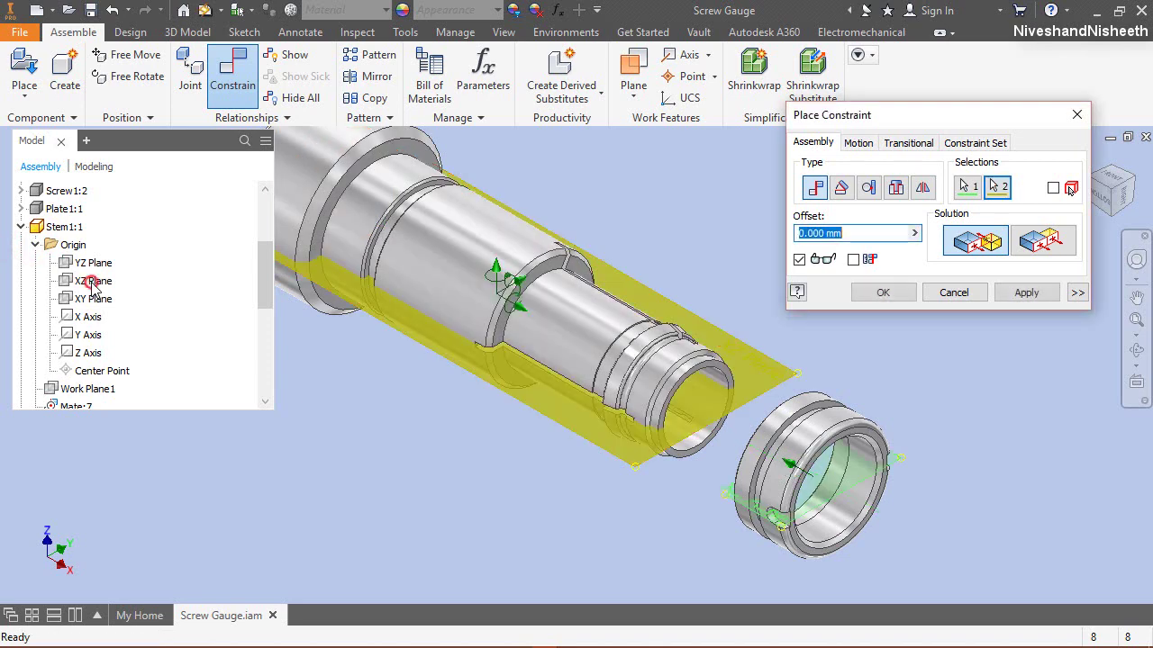
pyautogui.click(1028, 293)
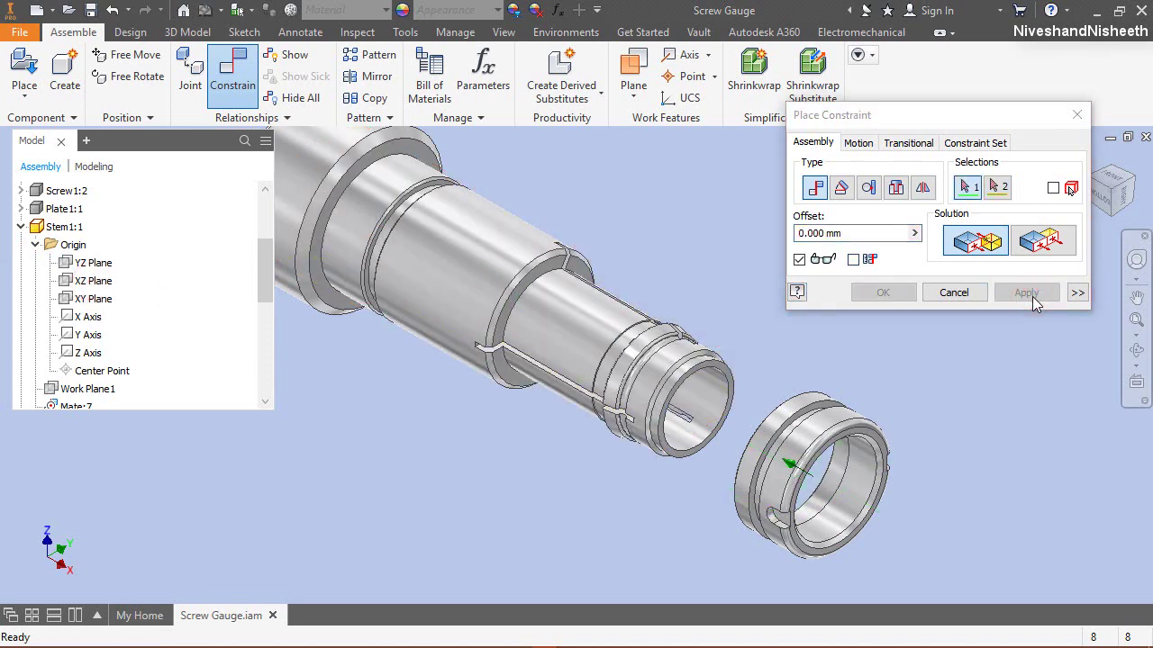
# Step: Mate the shoulder face of the stem's thick end with the binder's unnotched end face at an offset of 30.88 mm
pyautogui.scroll(-3, 803, 369)
pyautogui.scroll(5, 658, 256)
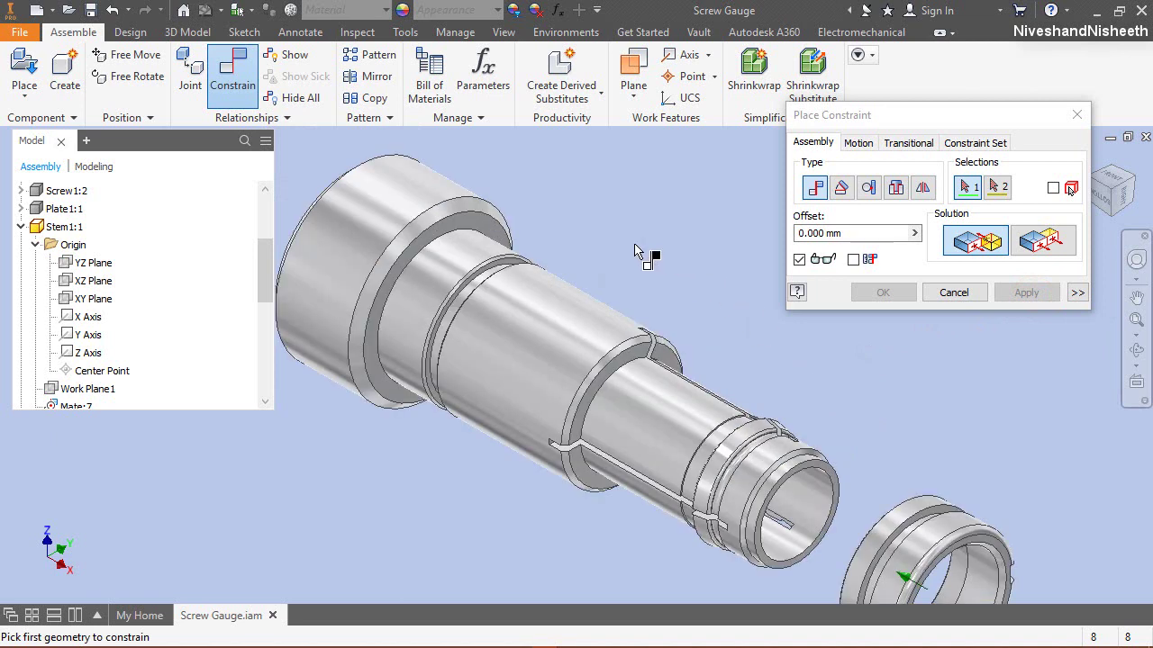
pyautogui.click(497, 230)
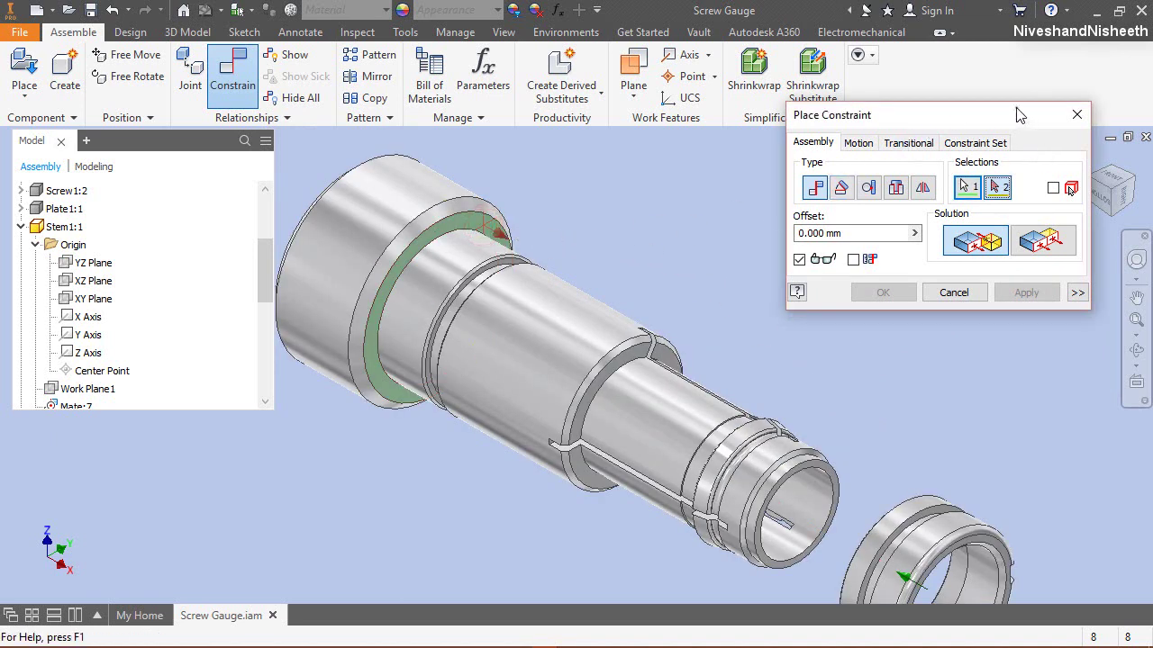
pyautogui.moveTo(1009, 115); pyautogui.dragTo(936, 105)
pyautogui.click(1085, 175)
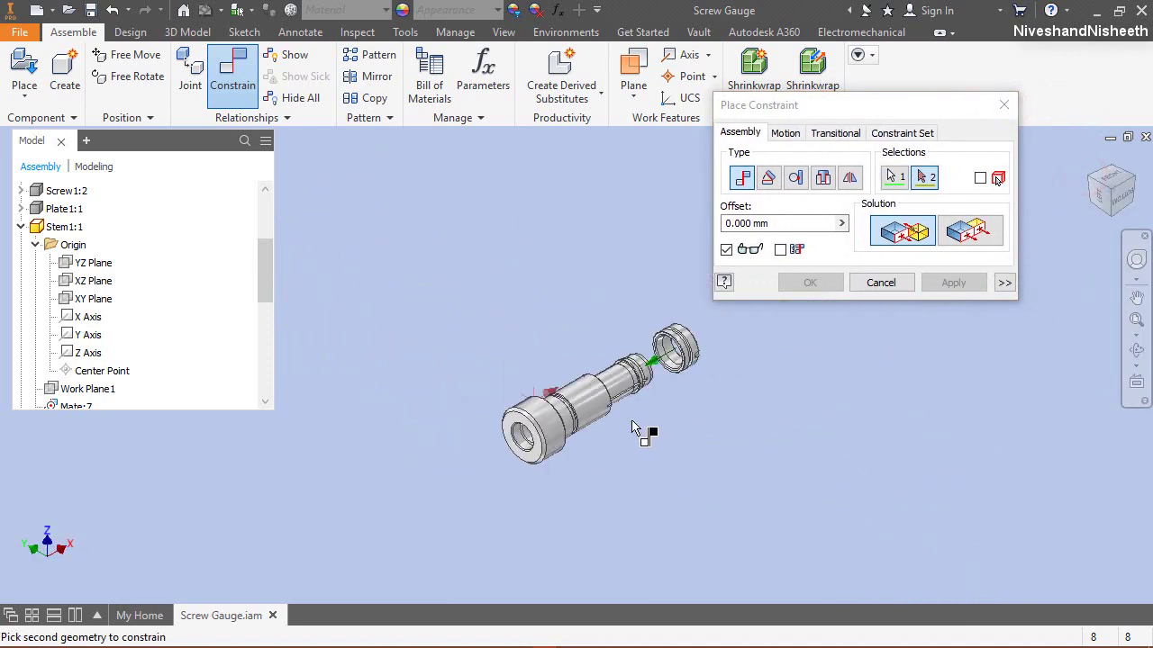
pyautogui.scroll(6, 635, 361)
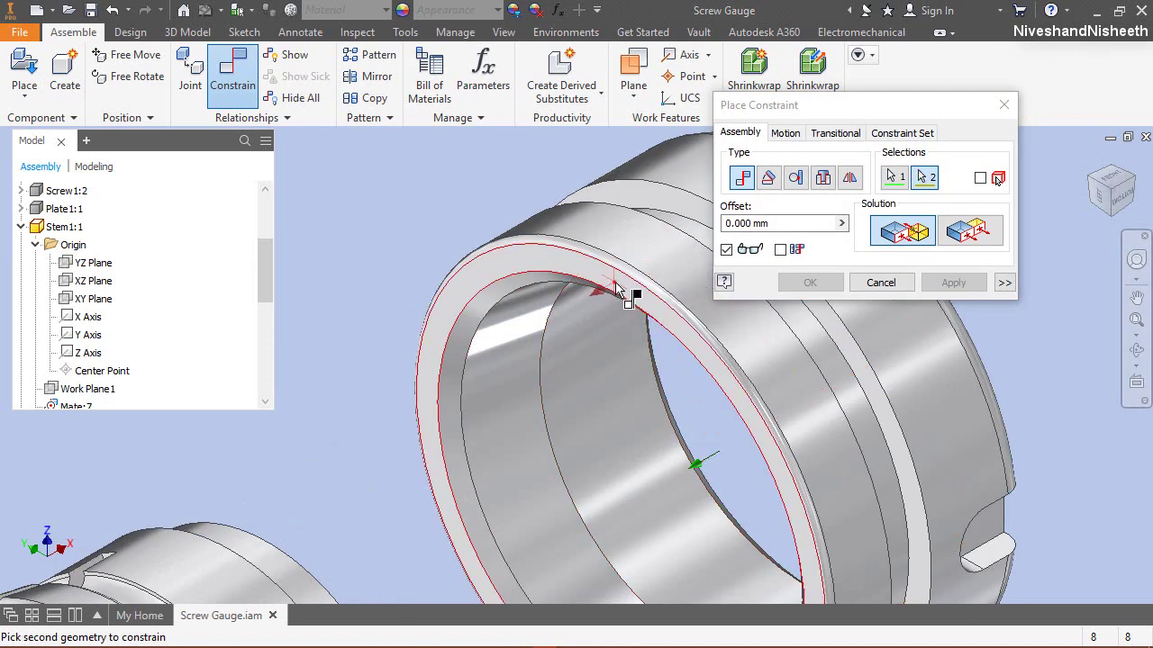
pyautogui.click(615, 290)
pyautogui.press('F6')
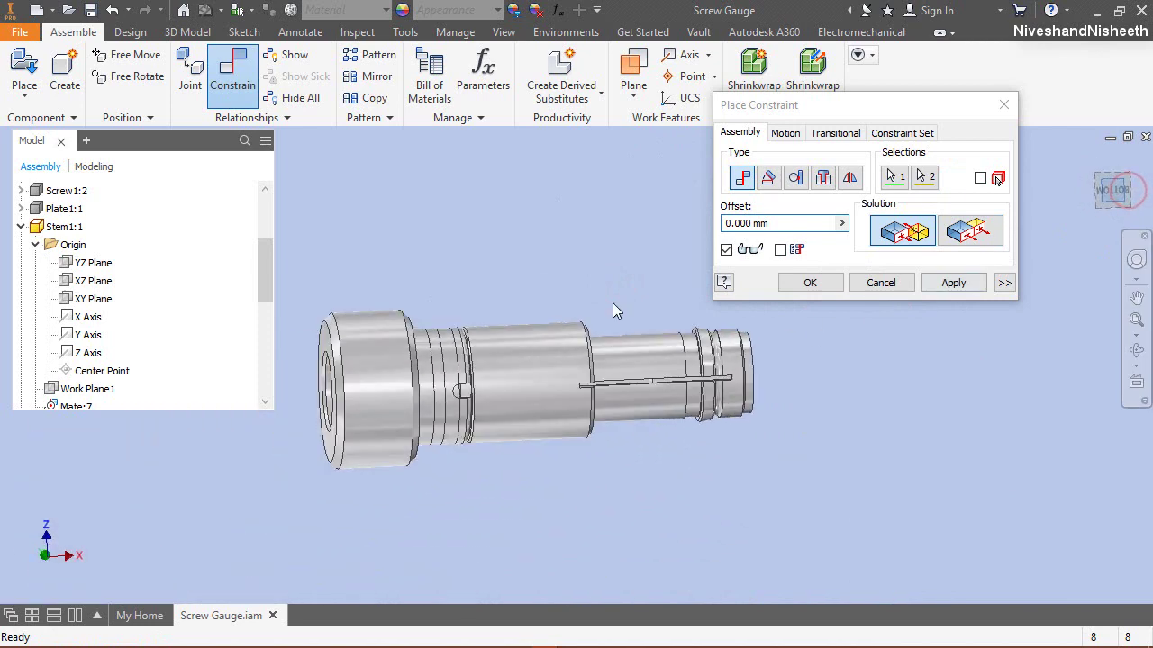
pyautogui.doubleClick(767, 222)
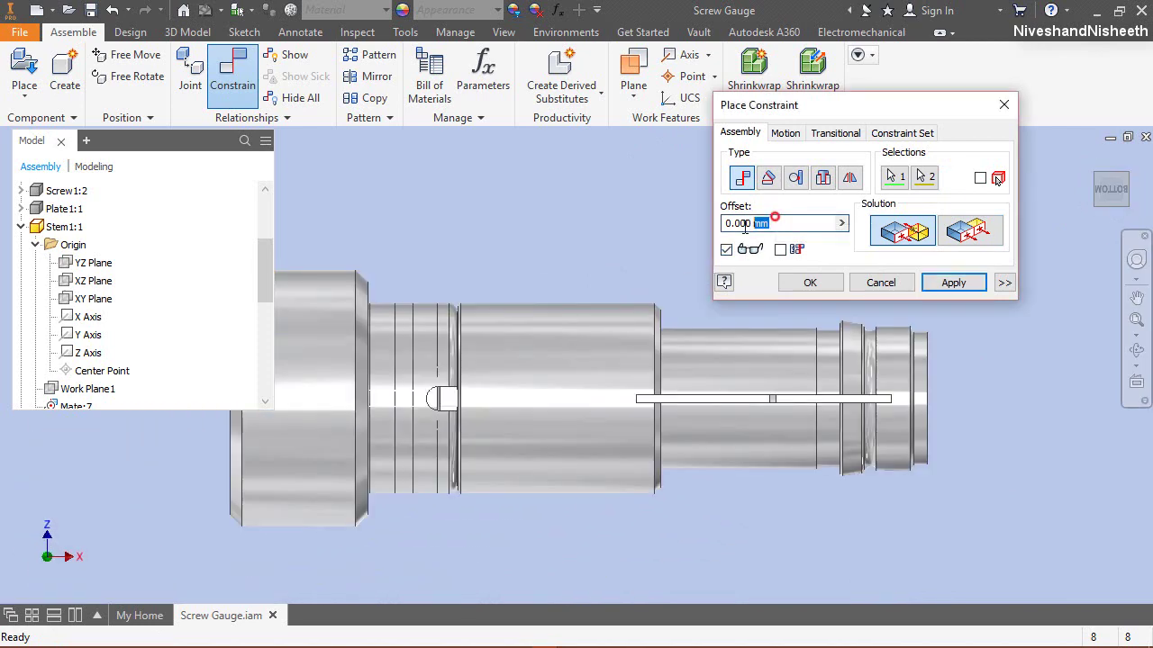
pyautogui.moveTo(744, 228); pyautogui.dragTo(694, 235)
pyautogui.write('30.88')
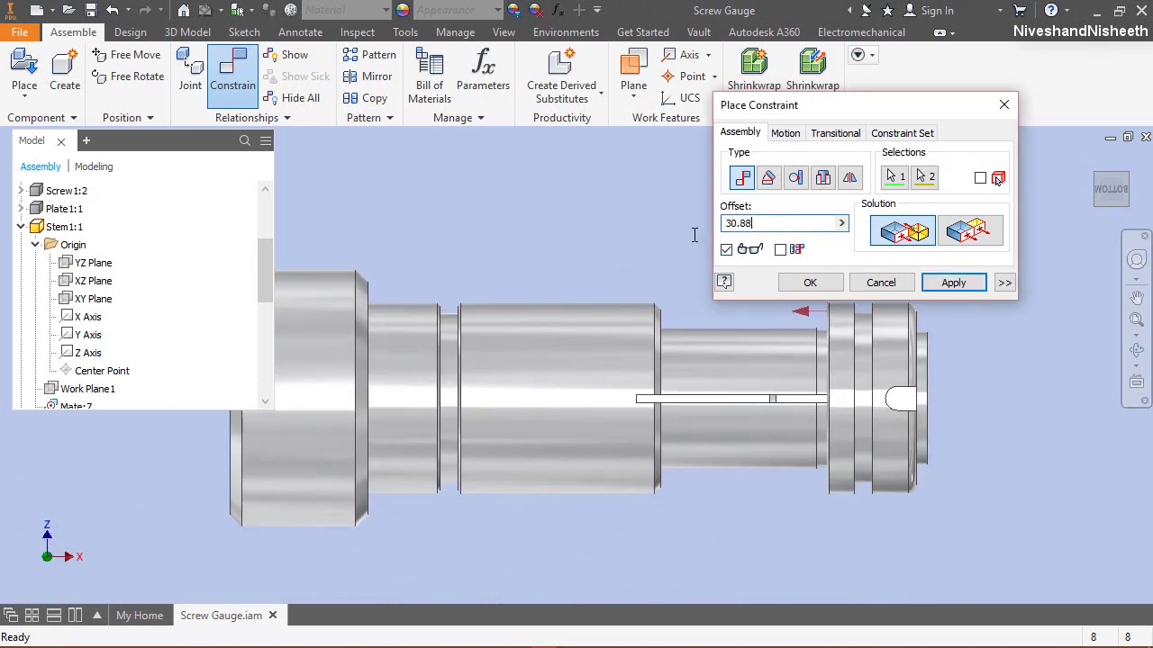
pyautogui.click(810, 283)
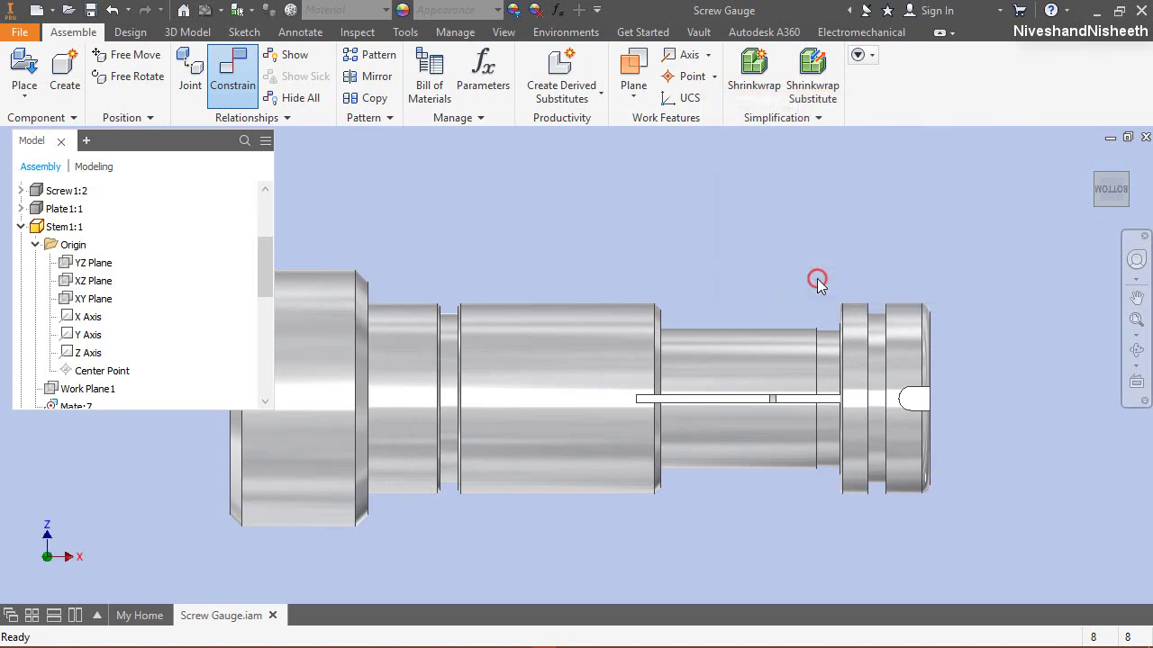
# Step: Collapse all nodes of the model tree and undo the isolation to show the complete assembly again
pyautogui.click(1125, 180)
pyautogui.rightClick(191, 250)
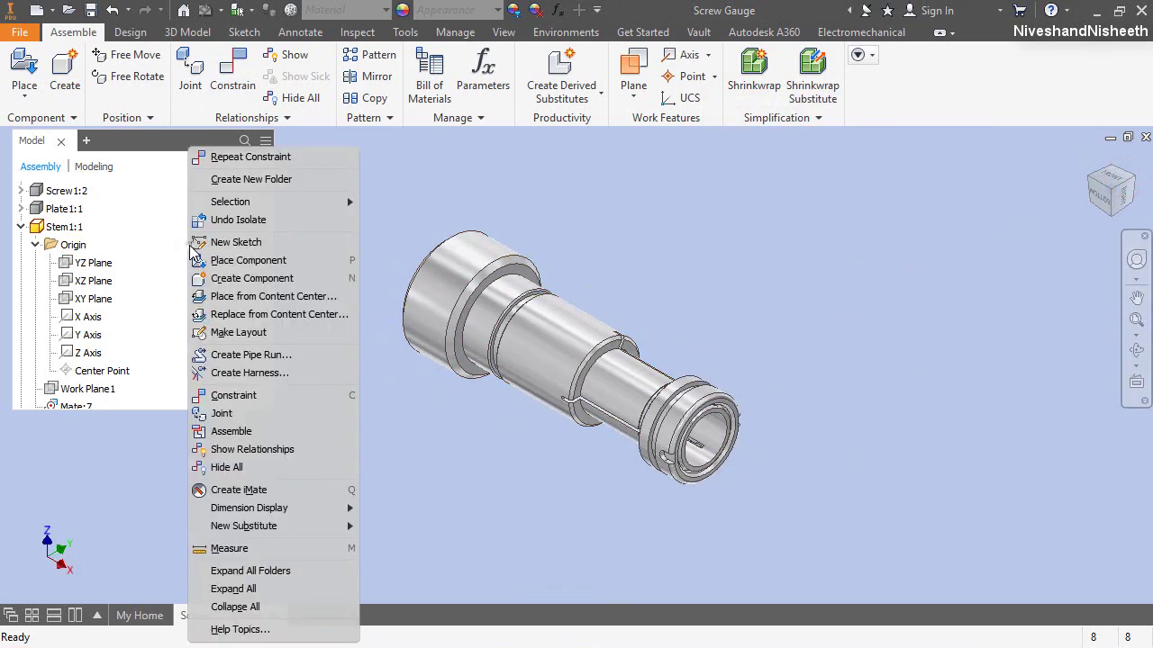
pyautogui.click(247, 607)
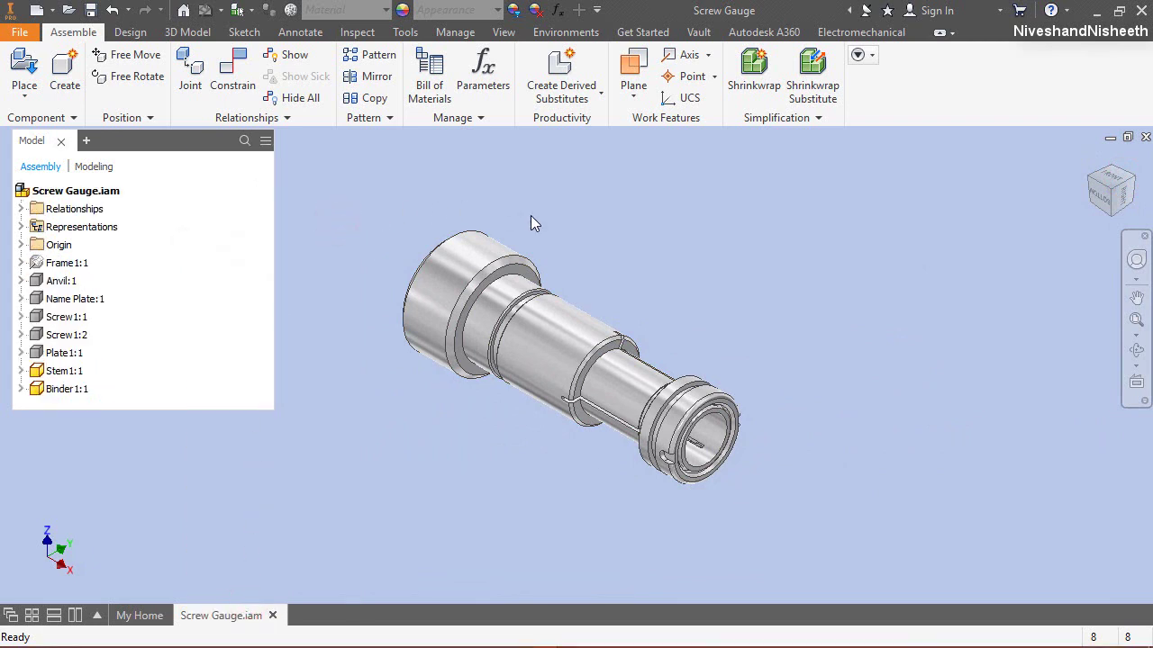
pyautogui.scroll(-2, 531, 220)
pyautogui.rightClick(705, 224)
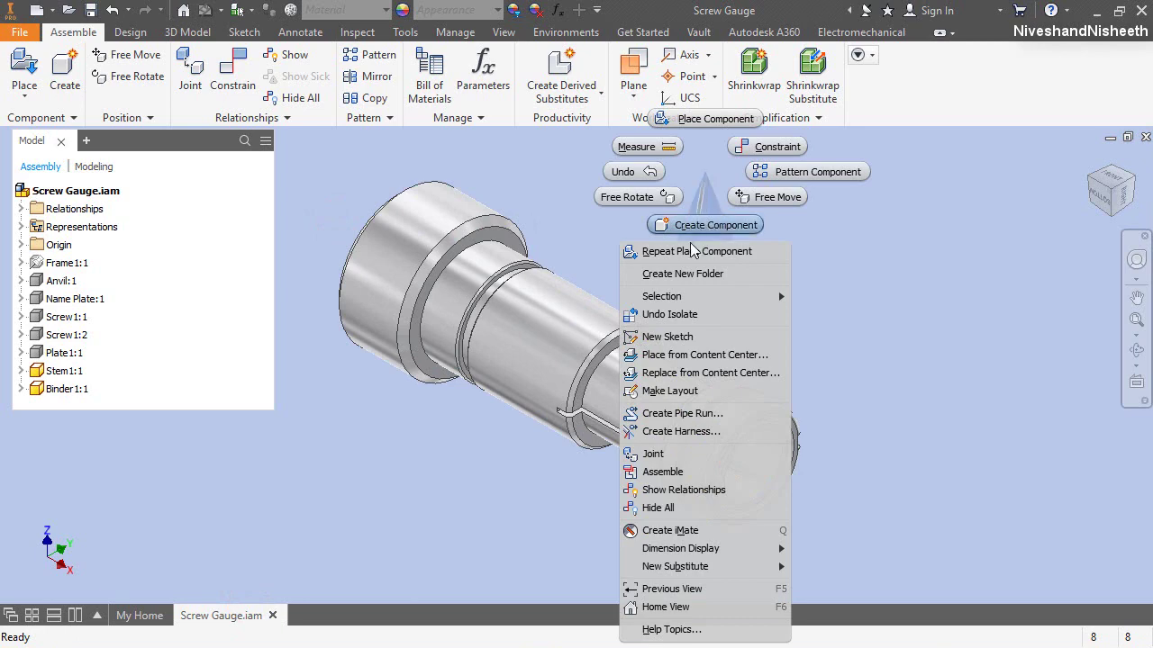
pyautogui.click(670, 314)
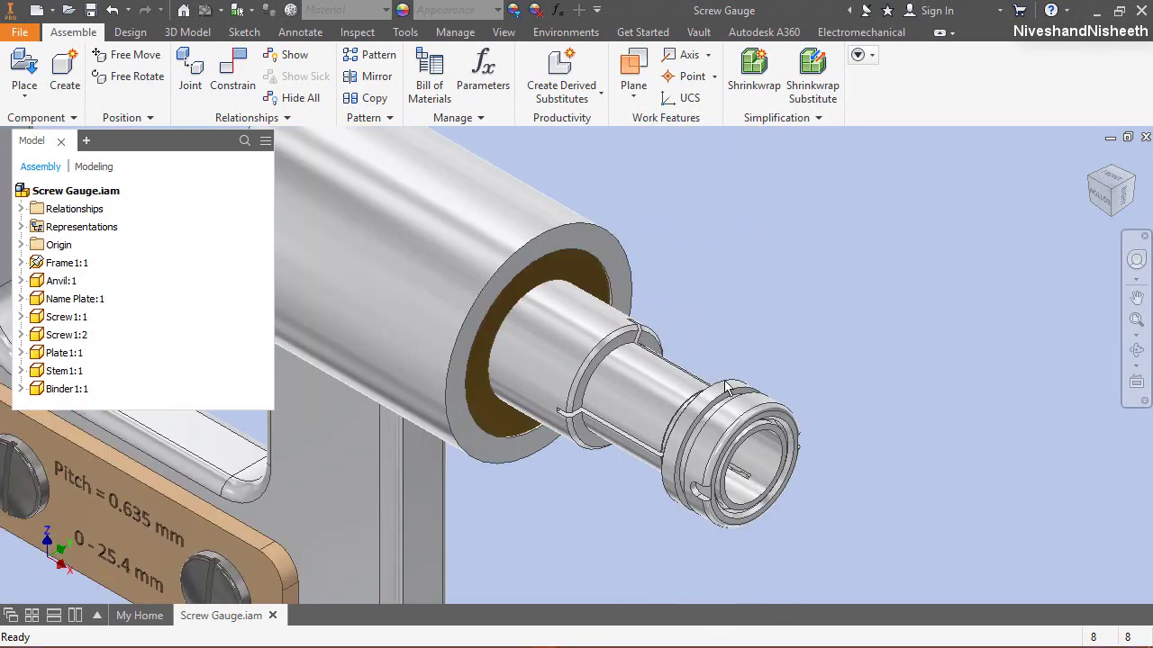
pyautogui.scroll(4, 726, 387)
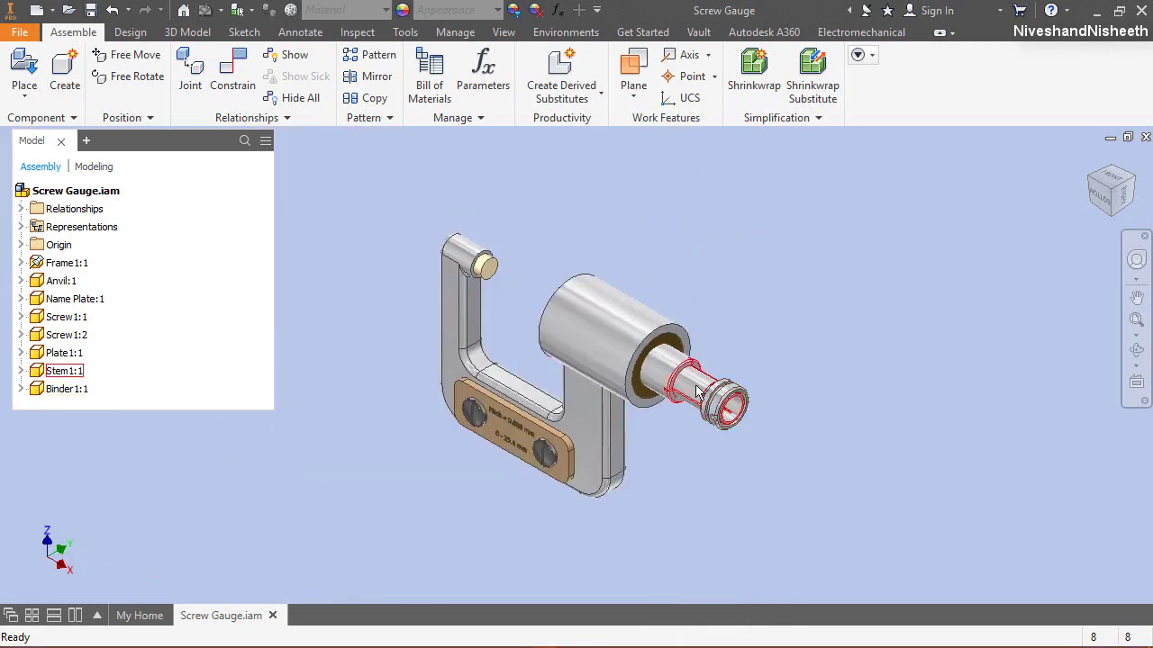
# Step: Place one instance of the Barrel1 part in open space beside the stem and binder
pyautogui.rightClick(743, 246)
pyautogui.click(753, 118)
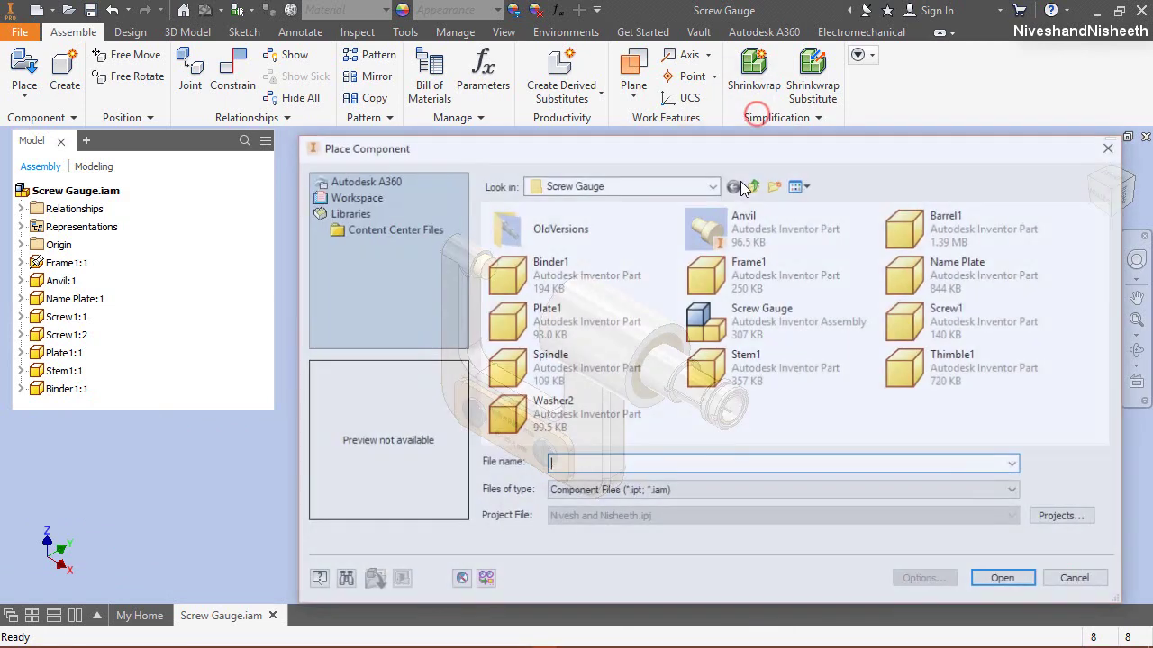
pyautogui.doubleClick(889, 232)
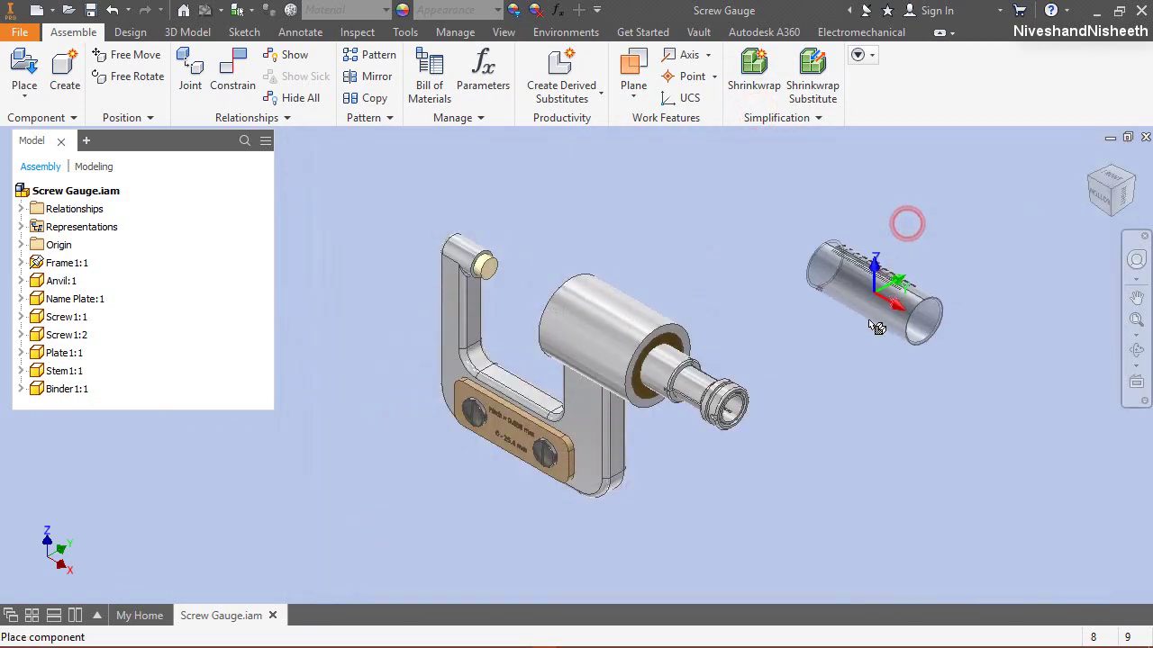
pyautogui.click(868, 351)
pyautogui.rightClick(745, 258)
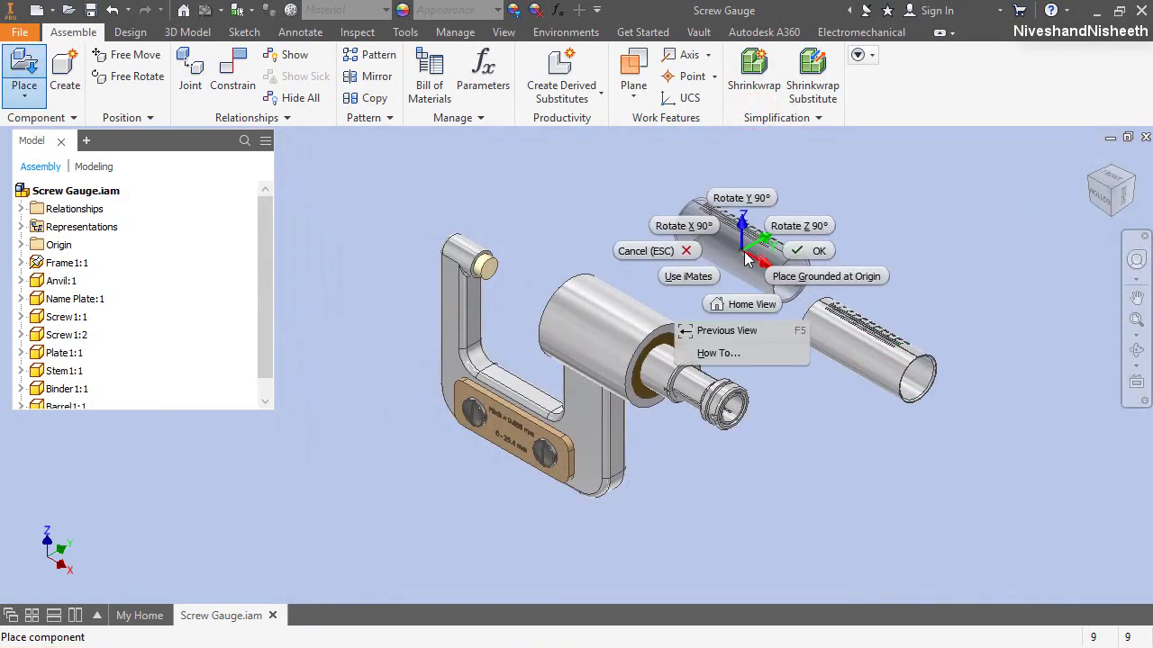
pyautogui.click(807, 250)
pyautogui.moveTo(267, 295); pyautogui.dragTo(262, 355)
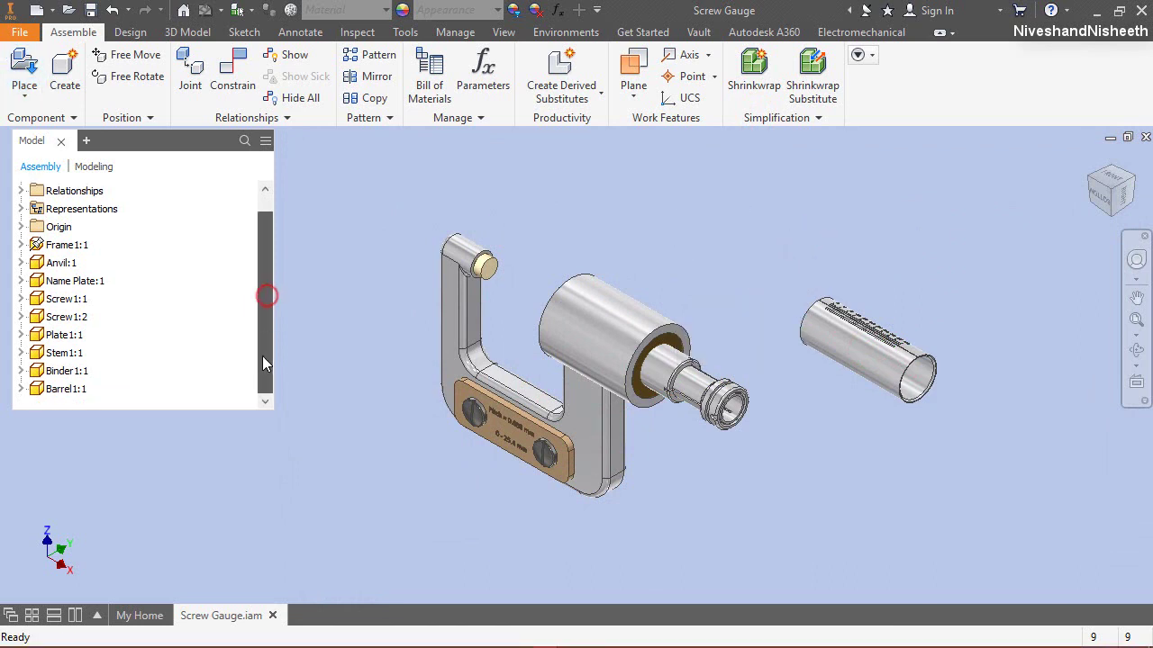
# Step: Turn on the display of degrees of freedom for the assembly's components
pyautogui.click(504, 31)
pyautogui.click(152, 78)
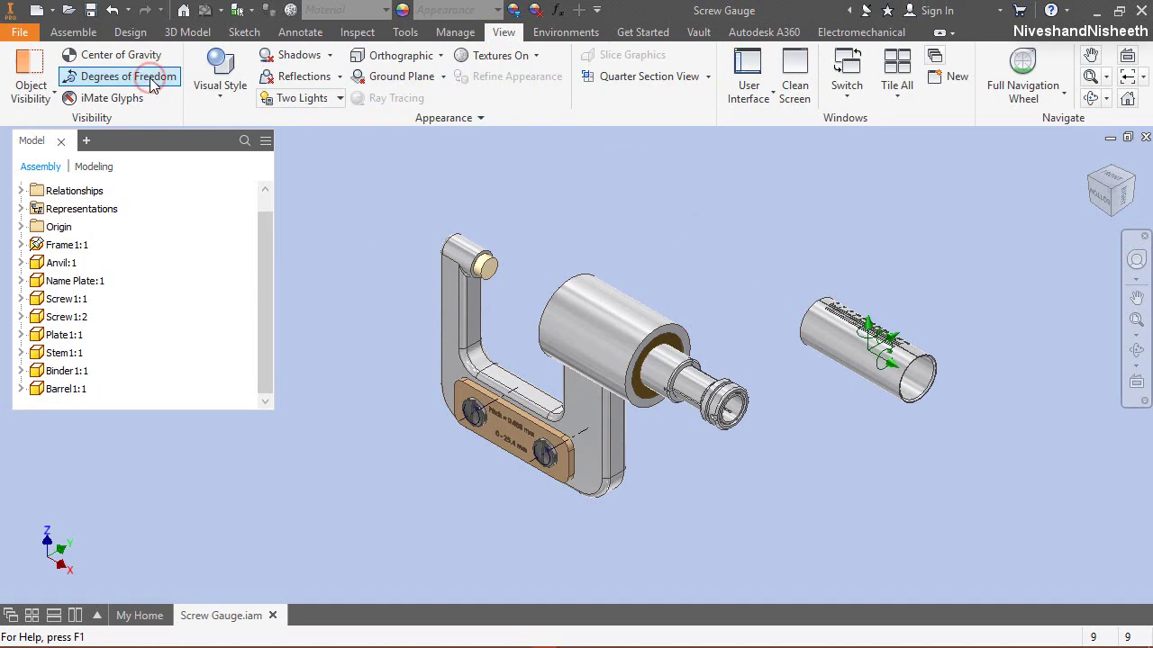
pyautogui.click(83, 34)
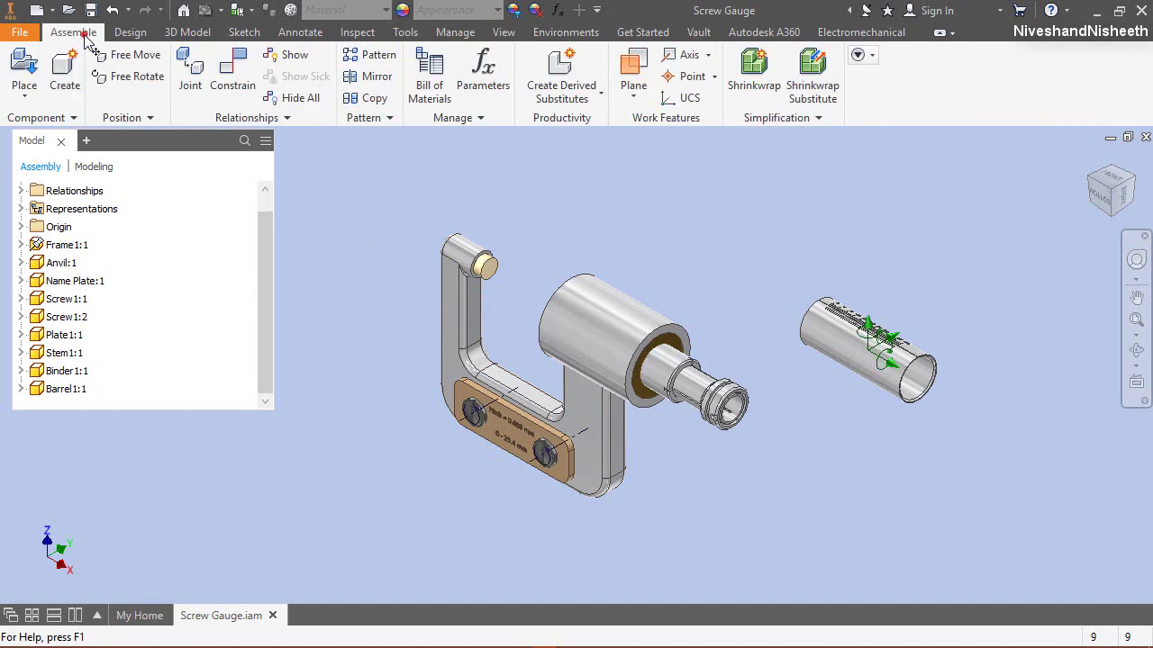
# Step: Mate the barrel's central axis with the stem's axis at 0 mm offset
pyautogui.rightClick(836, 223)
pyautogui.click(896, 146)
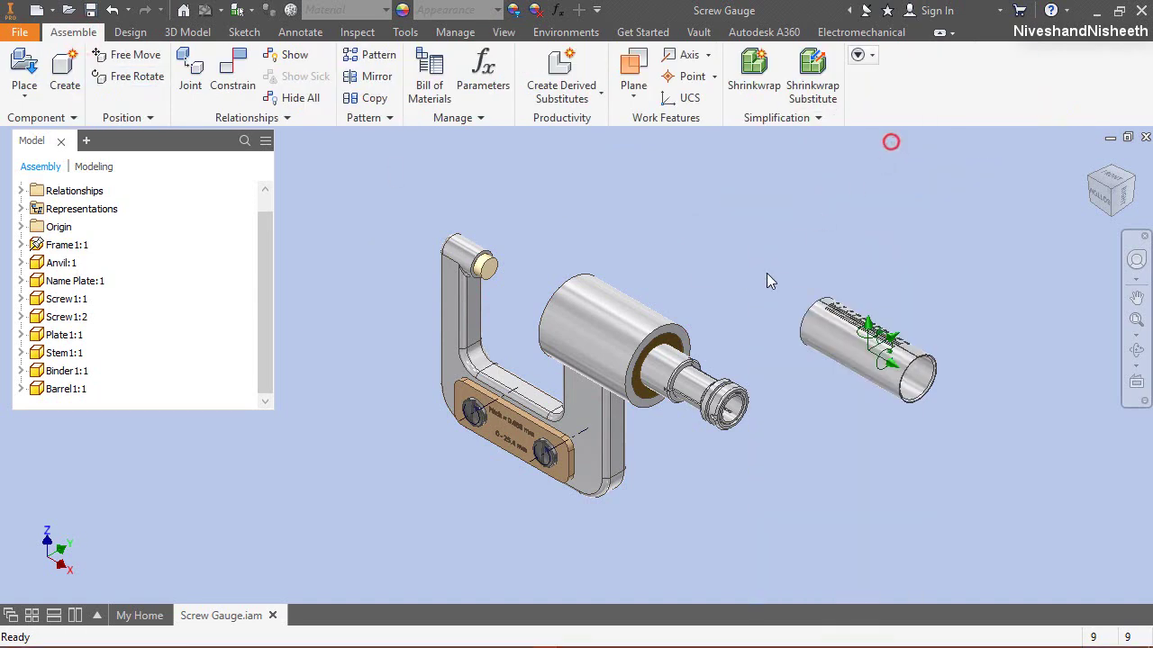
pyautogui.click(828, 353)
pyautogui.scroll(3, 655, 365)
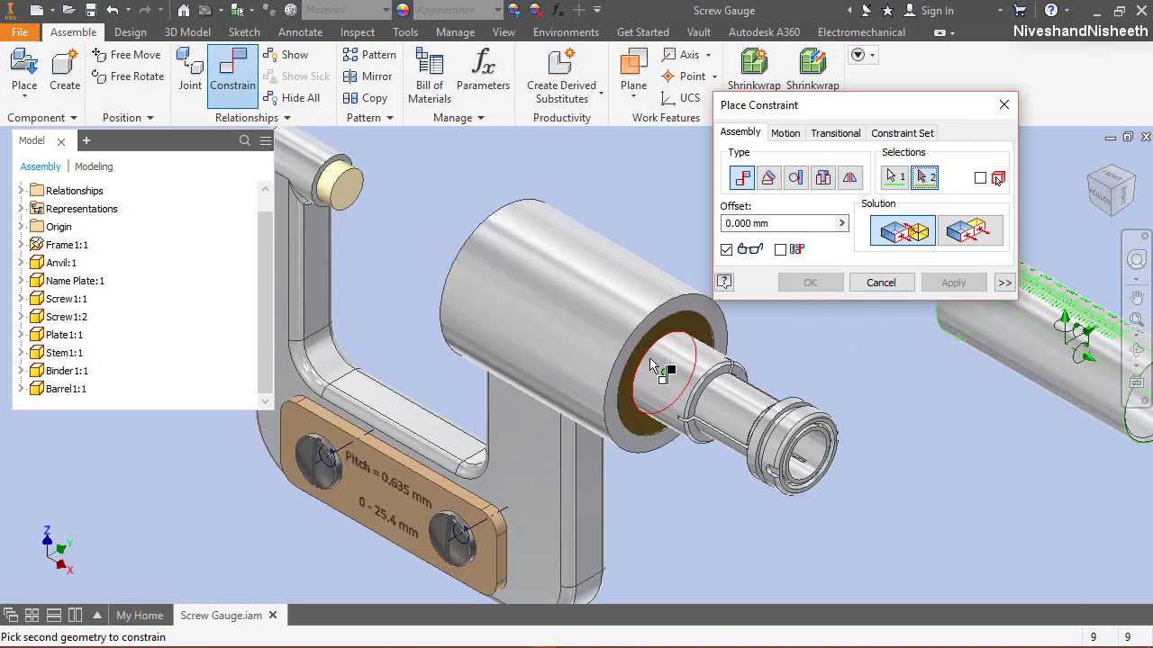
pyautogui.click(654, 365)
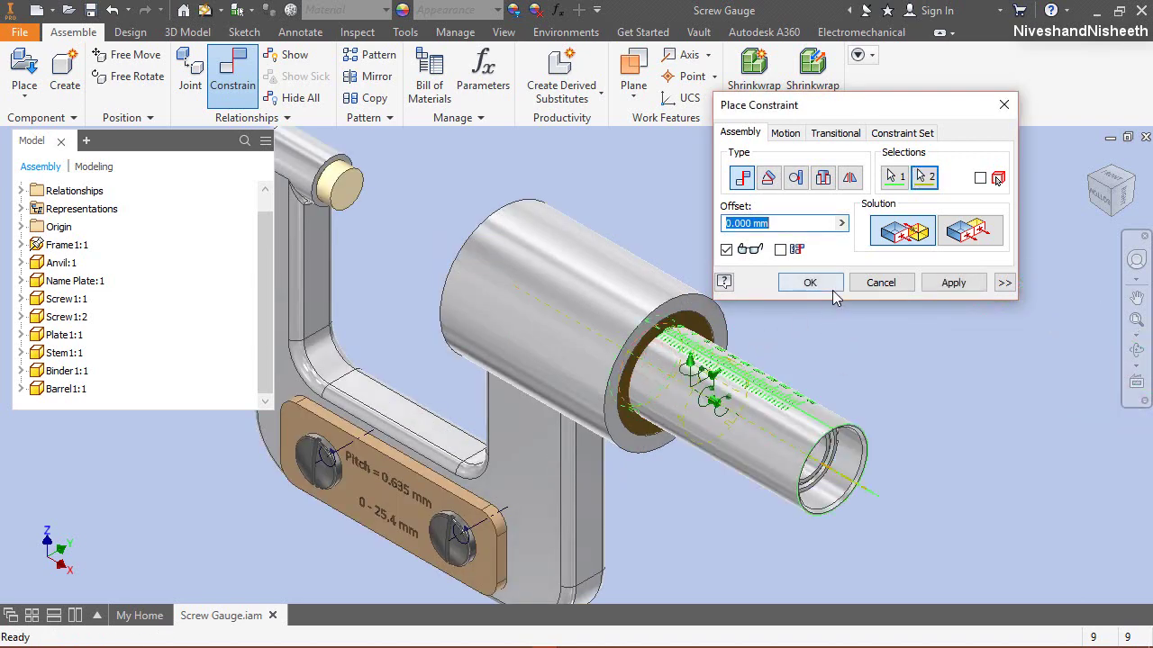
pyautogui.click(829, 282)
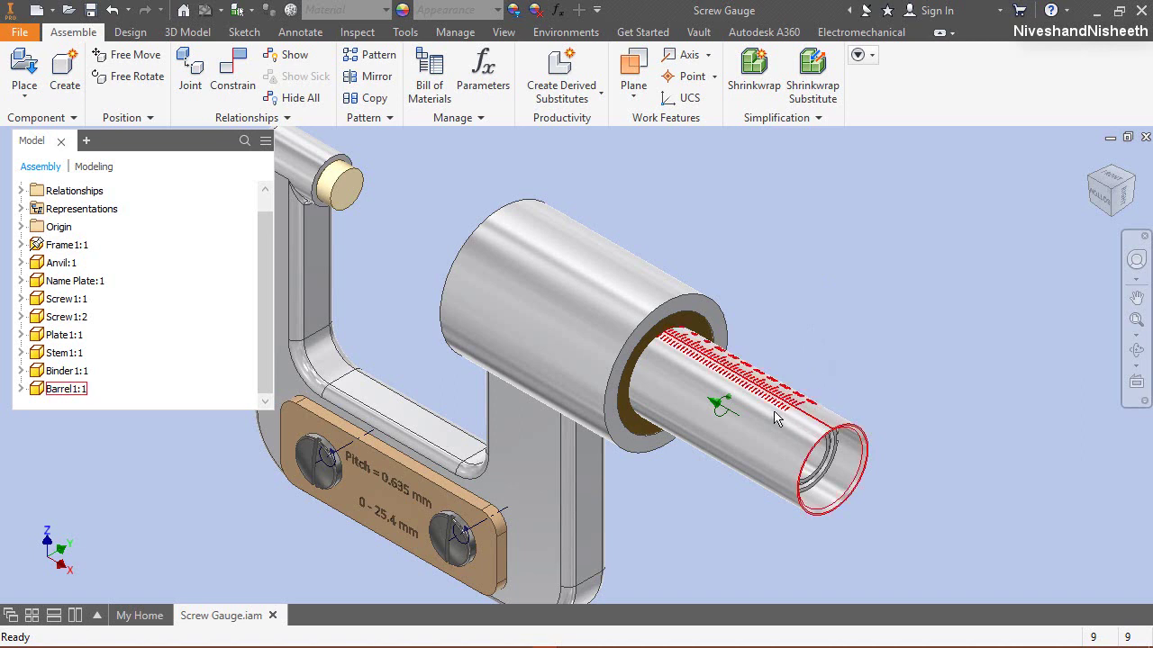
# Step: Slide the barrel out beyond the binder and rotate it so its graduated scale faces the front
pyautogui.moveTo(776, 418); pyautogui.dragTo(1070, 547)
pyautogui.scroll(2, 1035, 531)
pyautogui.scroll(-4, 867, 435)
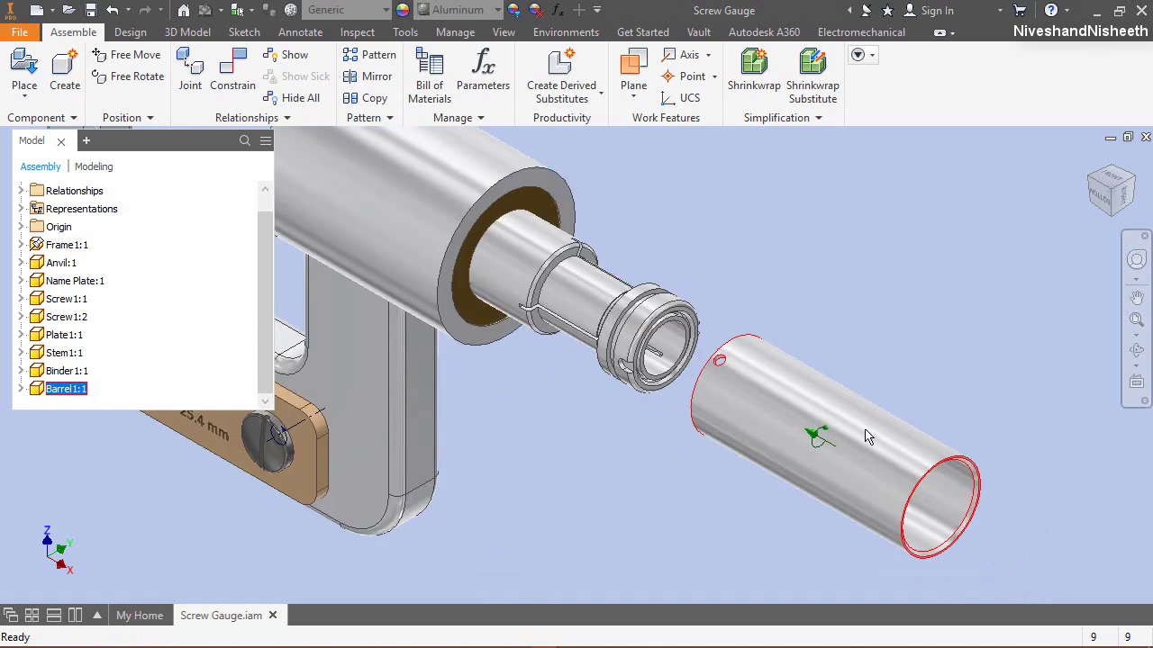
pyautogui.moveTo(854, 439); pyautogui.dragTo(796, 426)
pyautogui.click(838, 276)
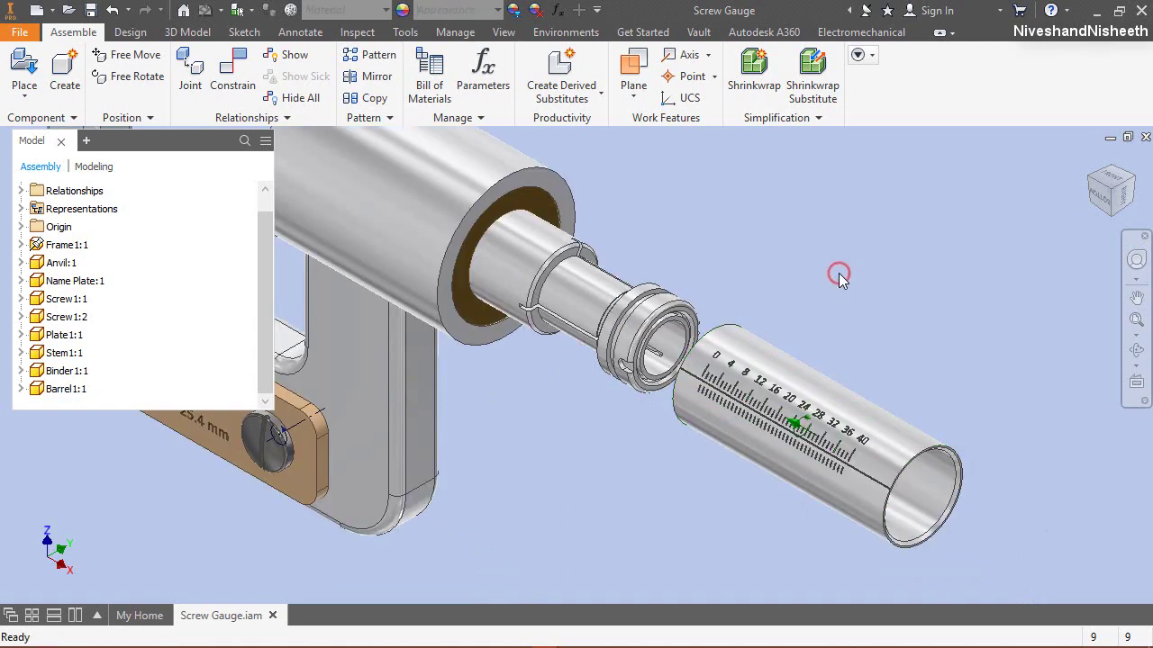
# Step: Mate the barrel's XZ origin plane with the stem's XZ origin plane at 0 mm offset
pyautogui.rightClick(816, 222)
pyautogui.click(856, 137)
pyautogui.click(19, 389)
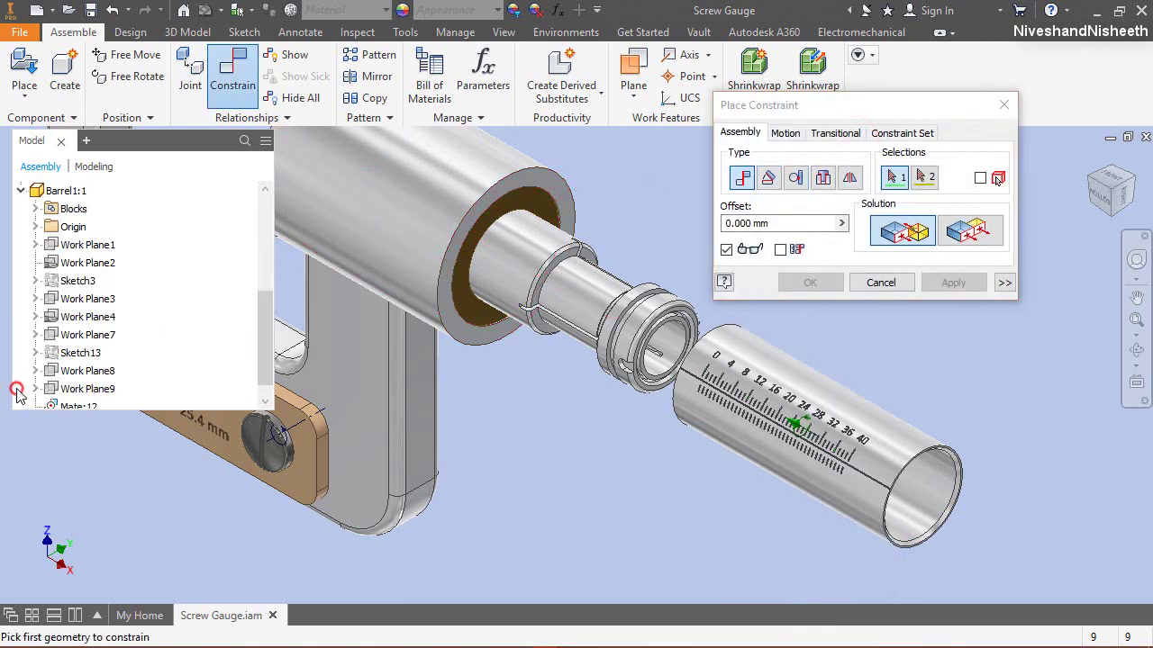
pyautogui.click(34, 228)
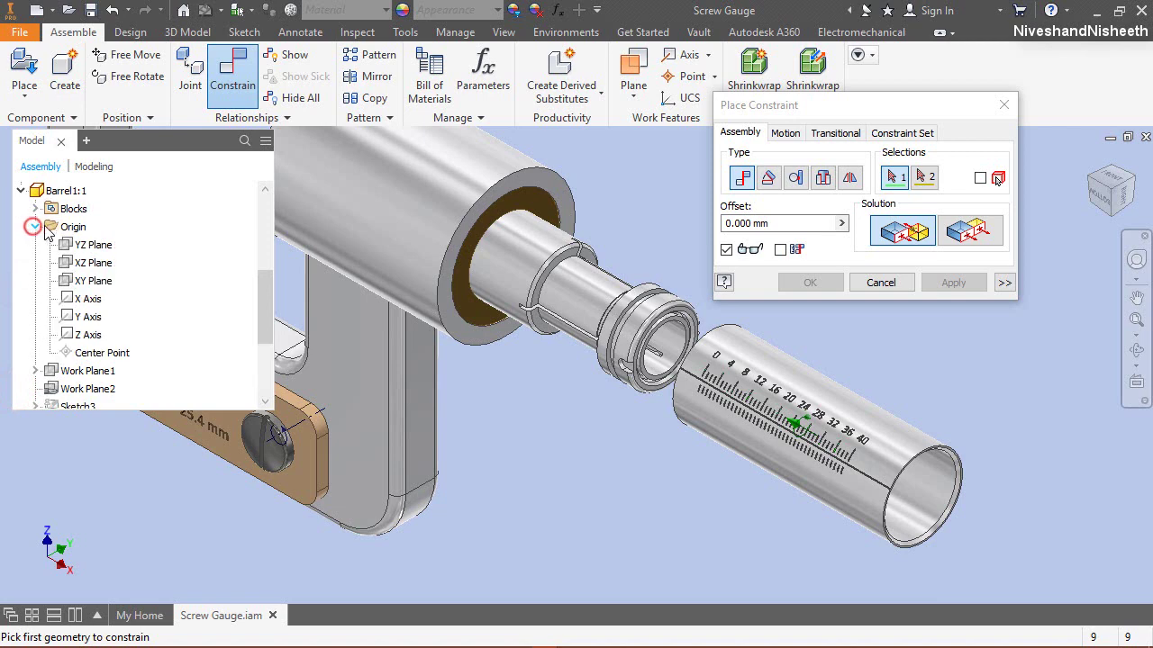
pyautogui.click(92, 264)
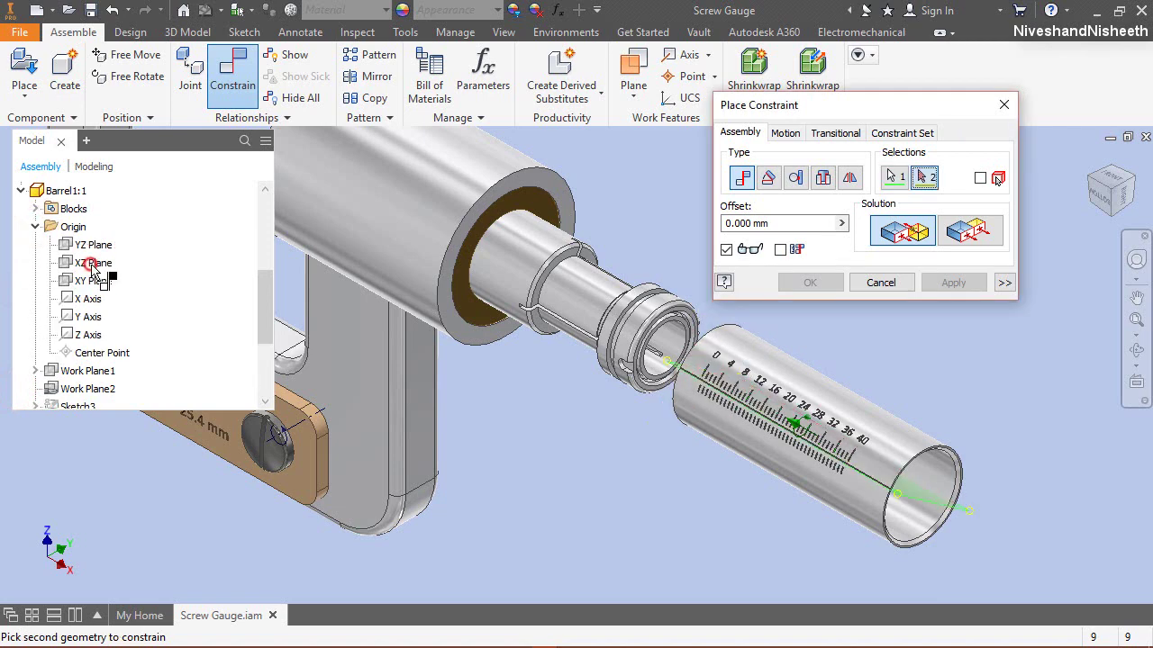
pyautogui.click(21, 190)
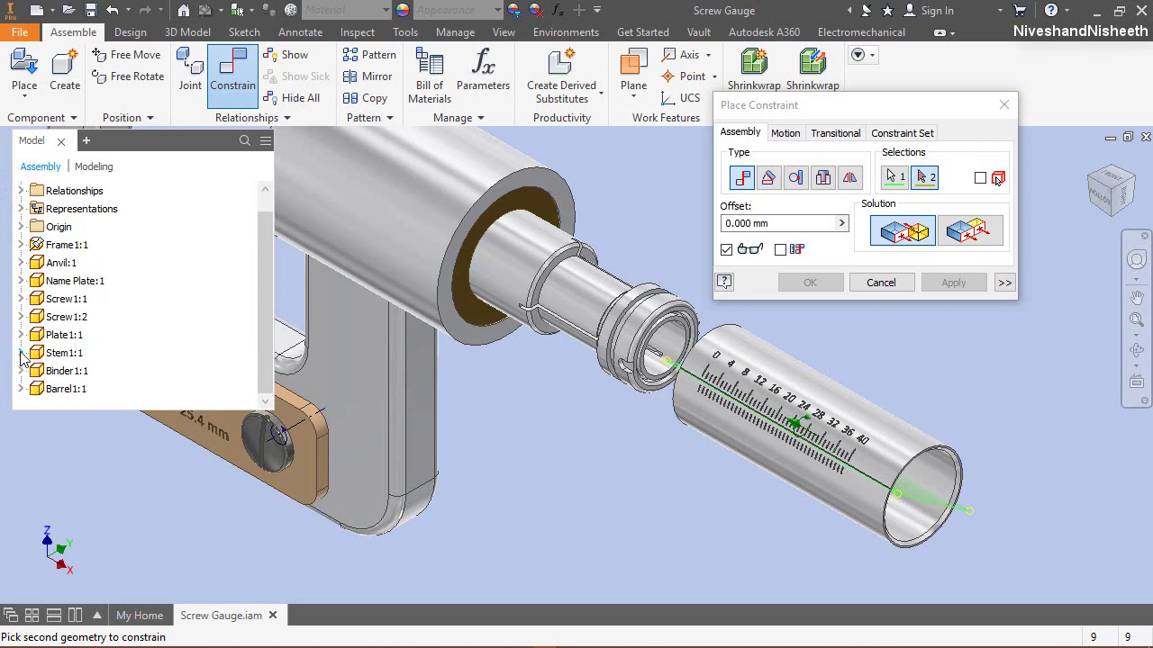
pyautogui.click(21, 353)
pyautogui.click(35, 245)
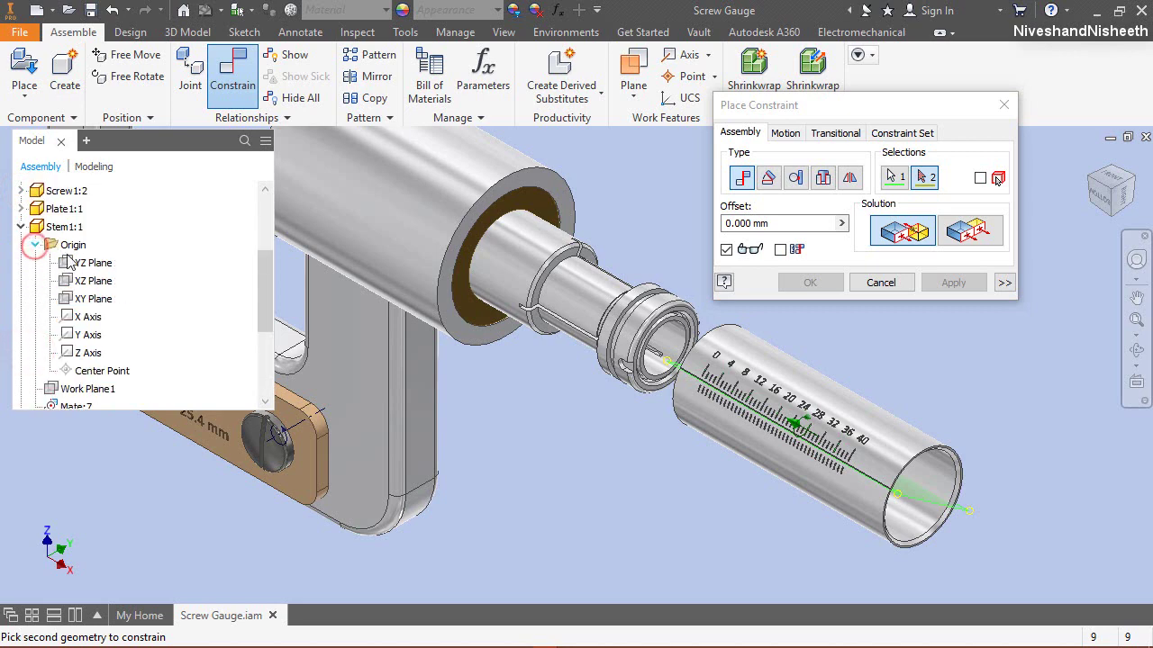
pyautogui.click(93, 281)
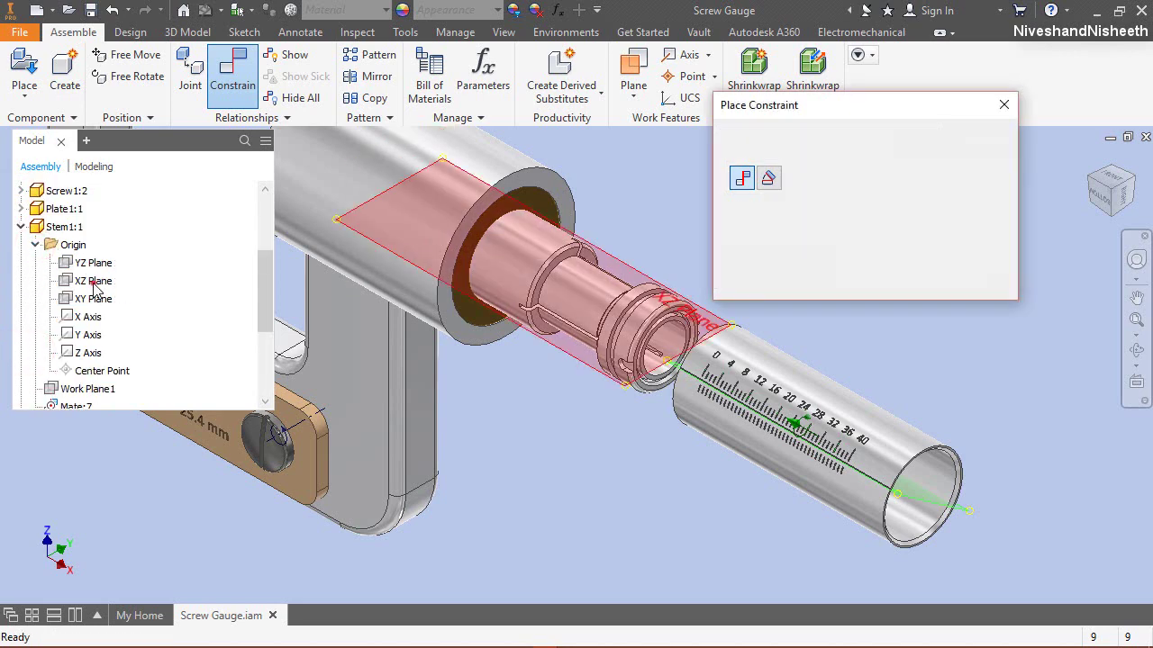
pyautogui.click(809, 282)
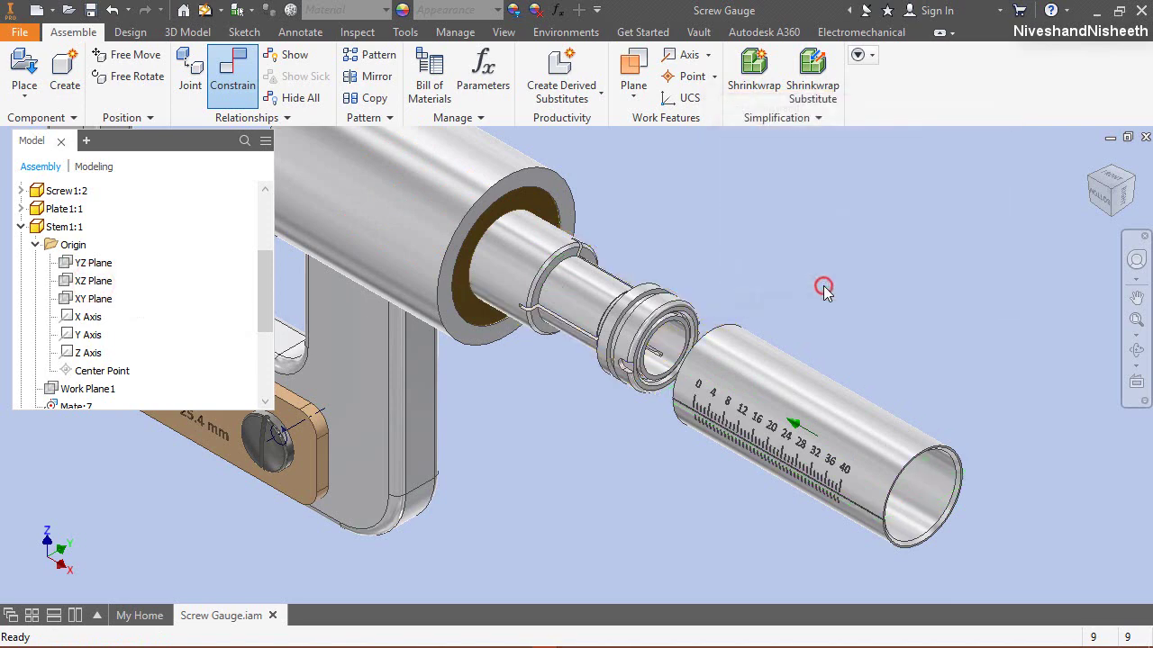
# Step: Mate the plate ring's exposed flat face with the barrel's end face nearest the scale's 0 mark at 0 mm offset
pyautogui.rightClick(731, 218)
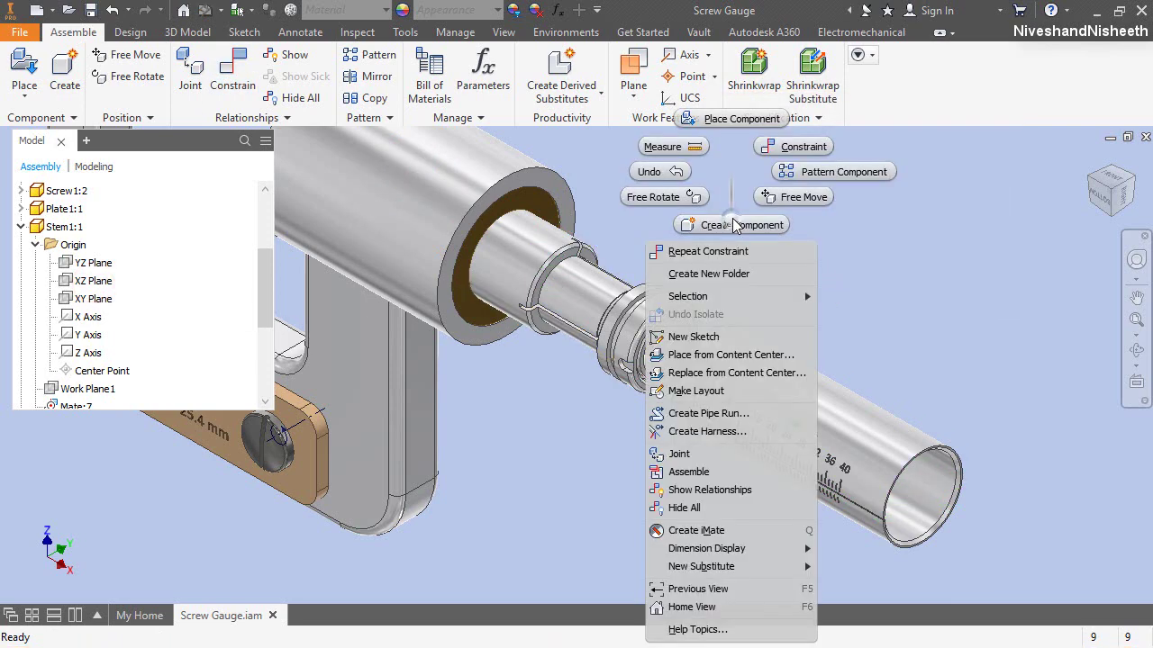
pyautogui.click(793, 148)
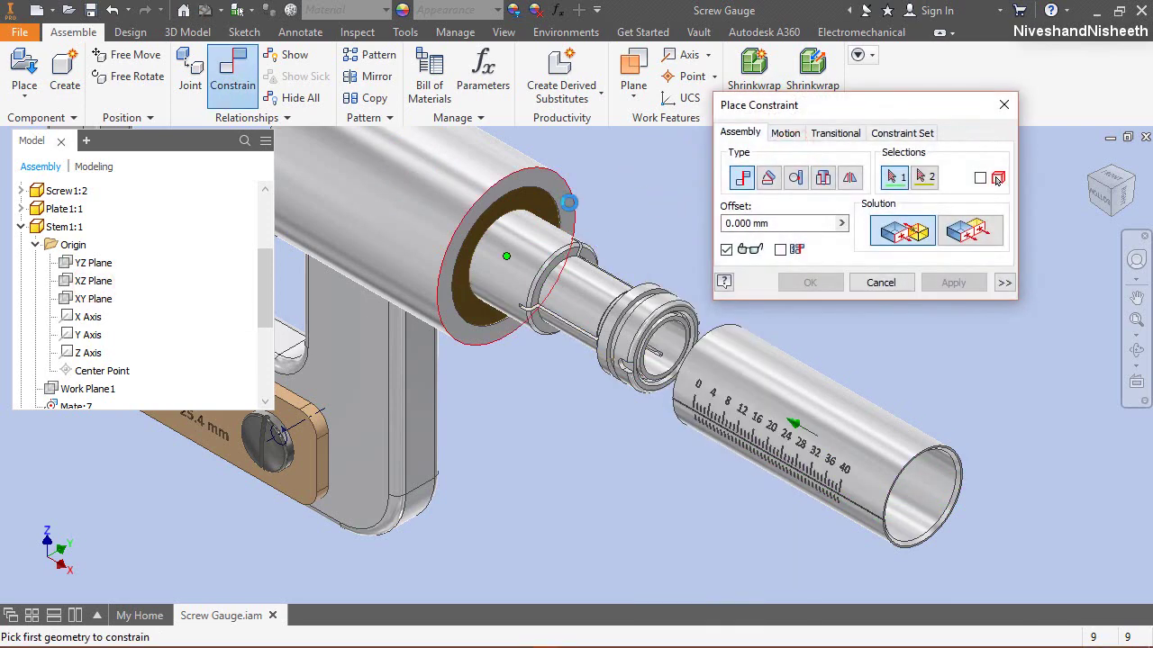
pyautogui.scroll(-4, 540, 232)
pyautogui.click(534, 231)
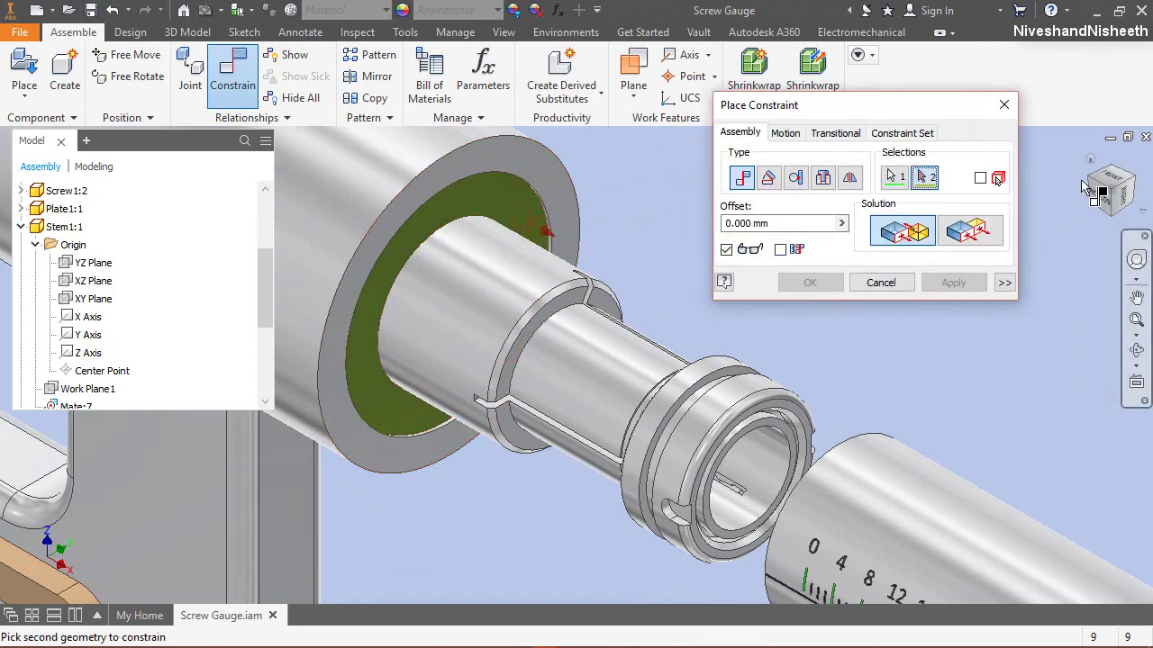
pyautogui.scroll(5, 651, 262)
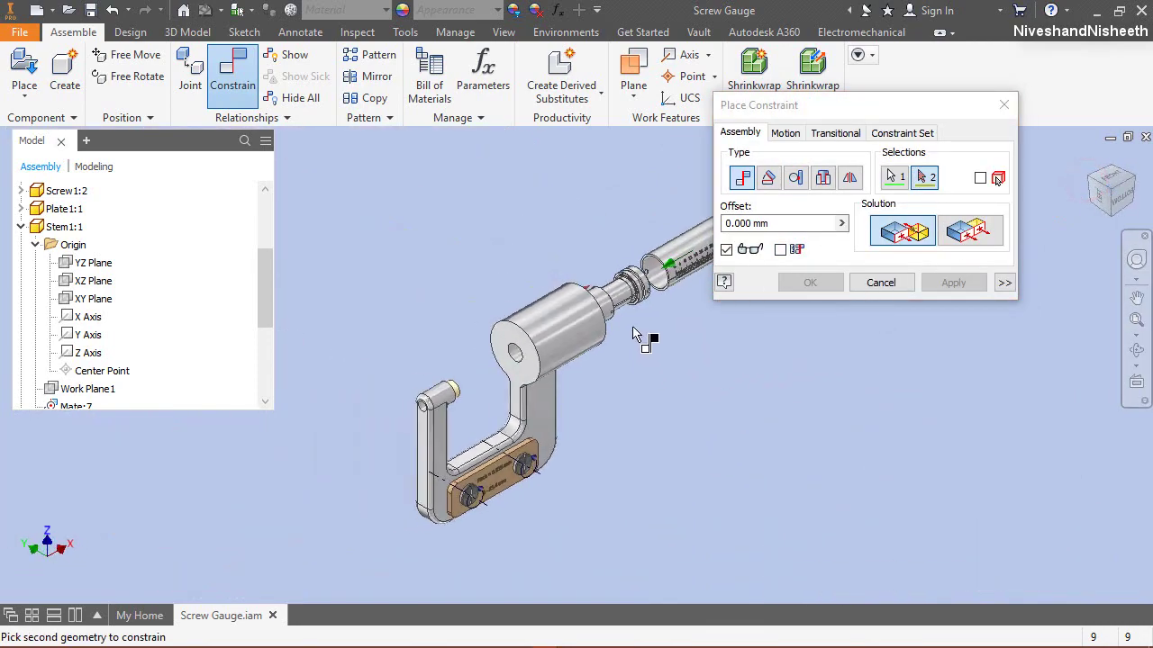
pyautogui.scroll(-6, 500, 307)
pyautogui.scroll(-2, 501, 307)
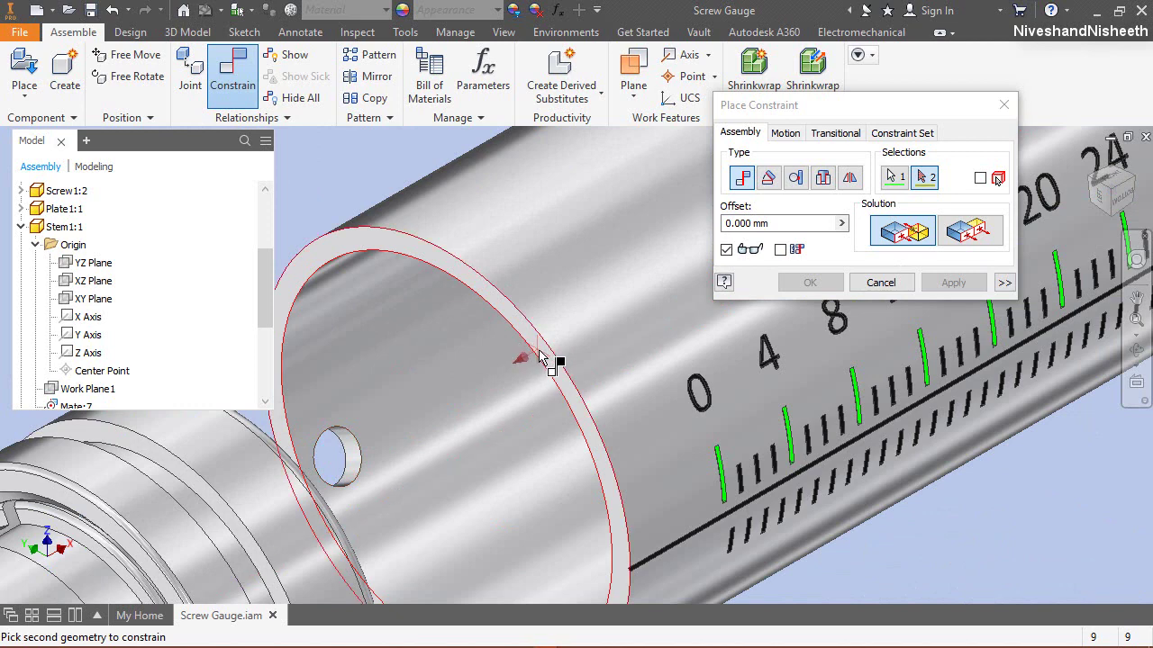
pyautogui.click(540, 353)
pyautogui.click(811, 283)
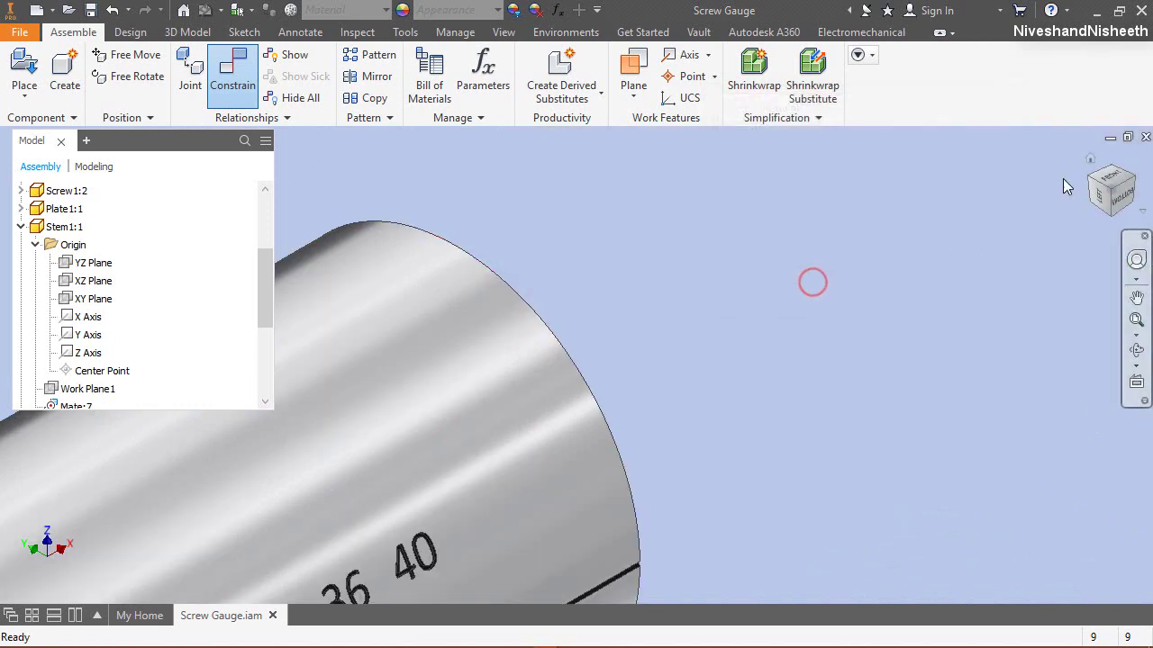
pyautogui.click(1091, 159)
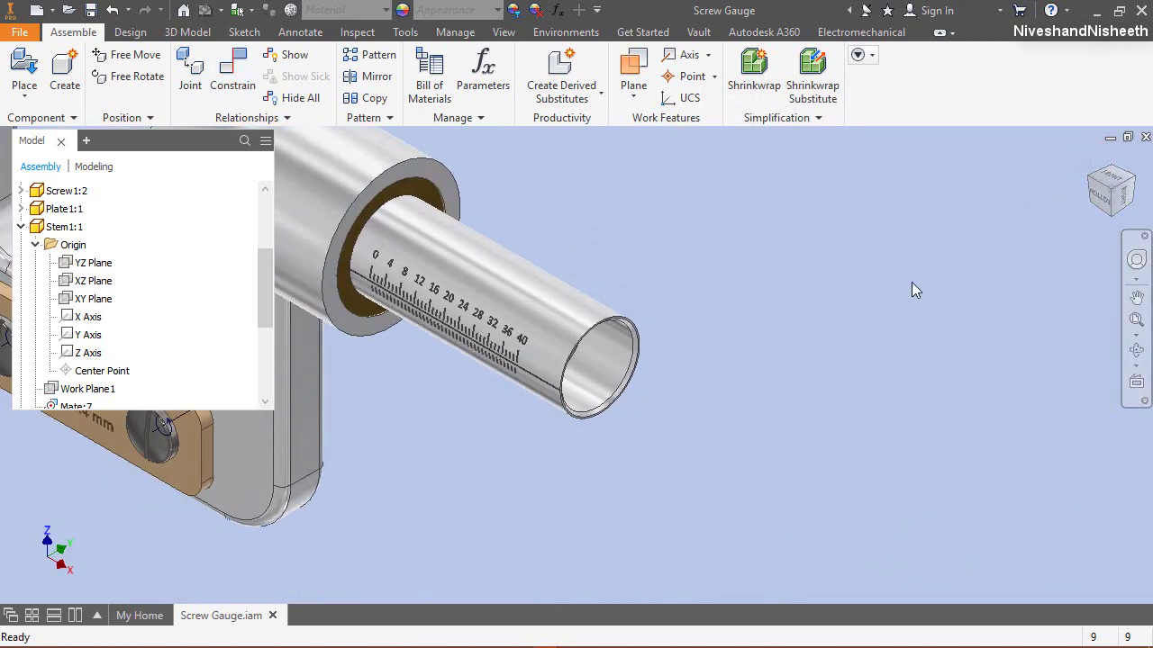
# Step: Collapse the stem's node in the model tree and save the screw gauge assembly
pyautogui.click(22, 227)
pyautogui.click(342, 222)
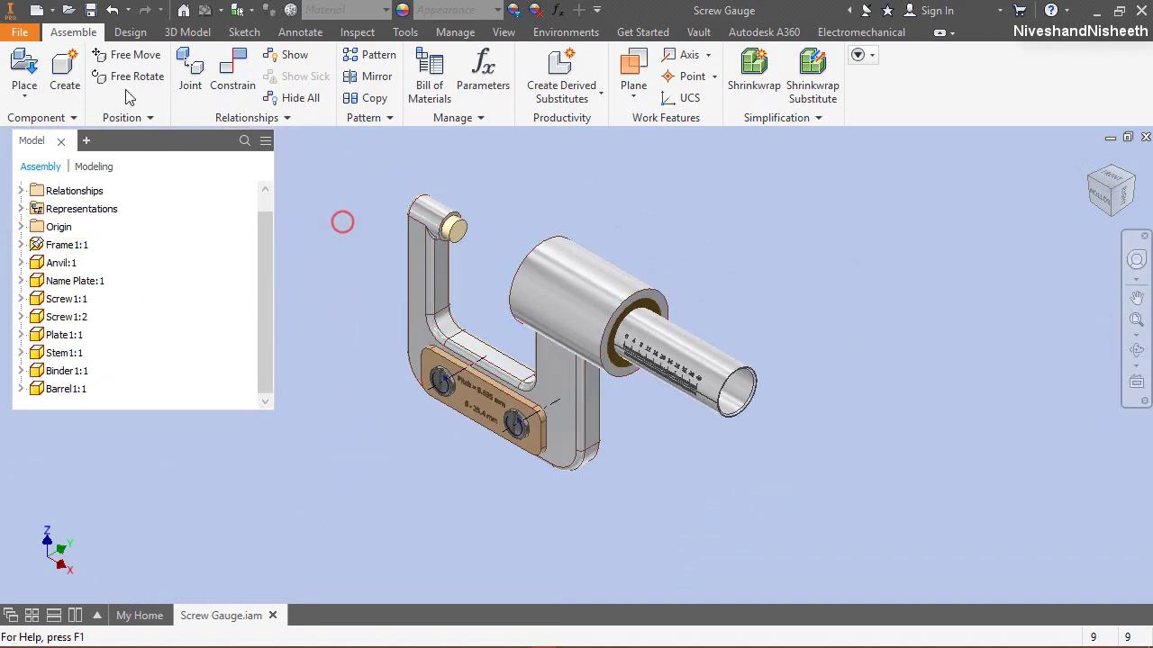
pyautogui.hotkey('ctrl', 's')
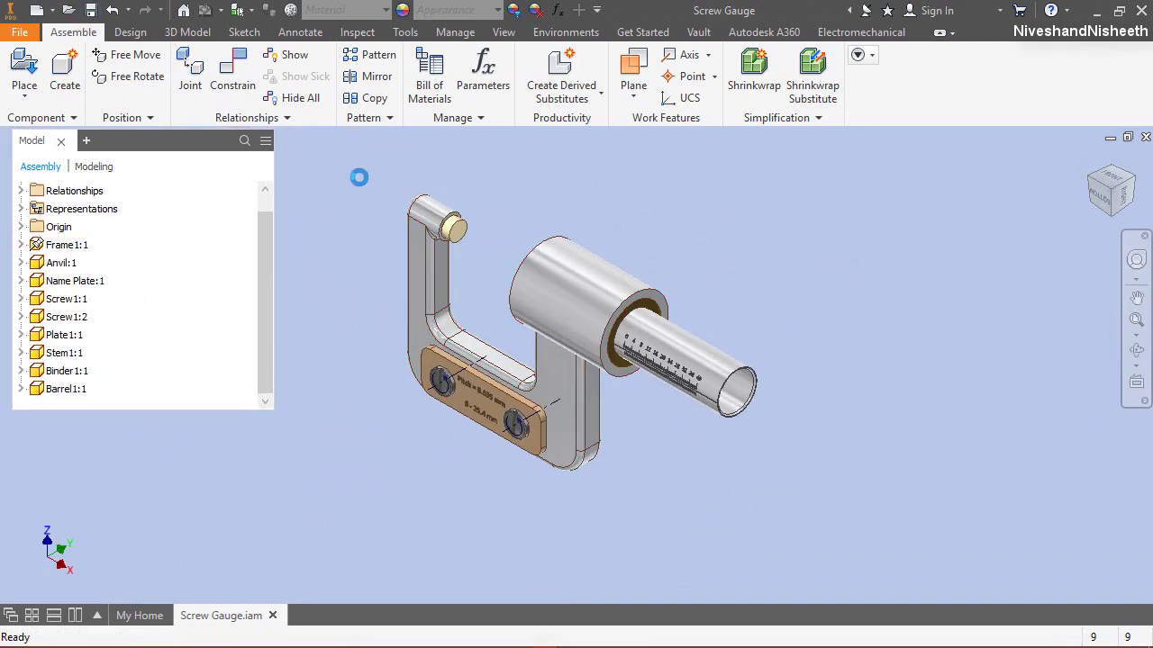
# Step: Create a new assembly from the metric Standard (mm).iam template and set an isometric home view with Fit to View
pyautogui.click(36, 11)
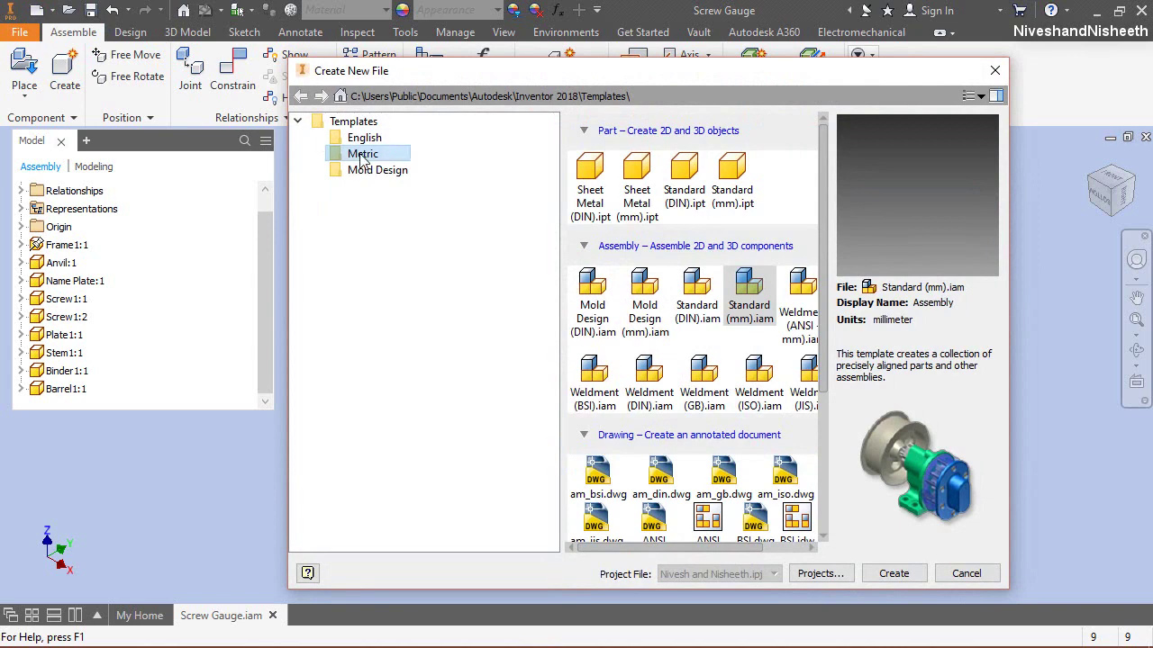
pyautogui.click(740, 288)
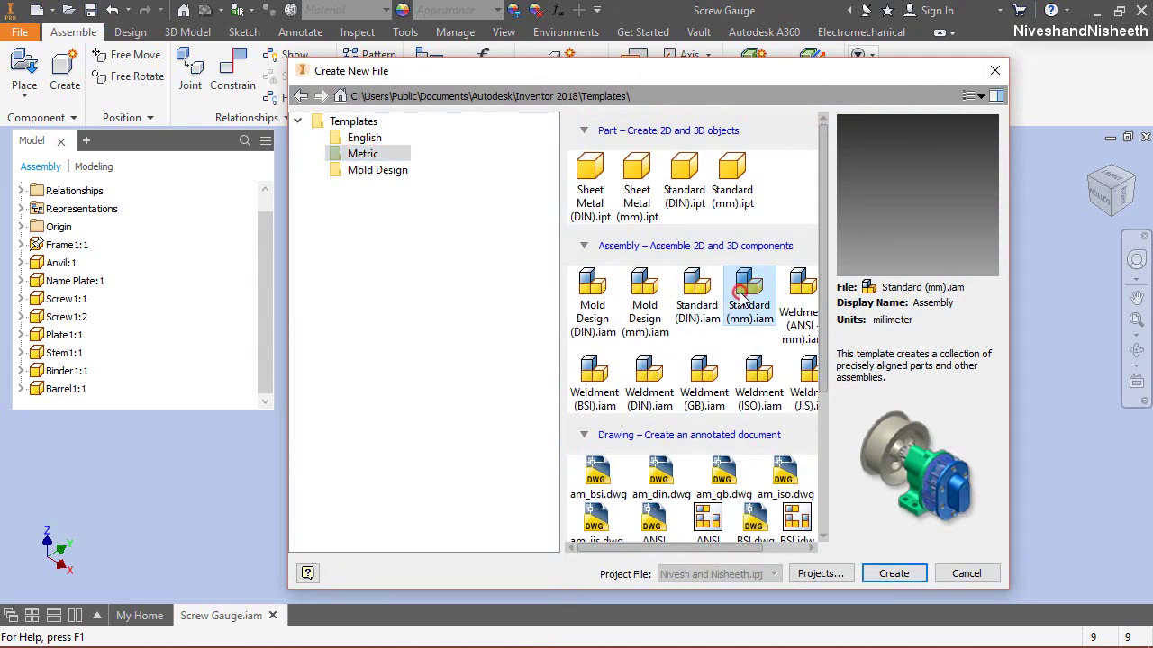
pyautogui.click(883, 568)
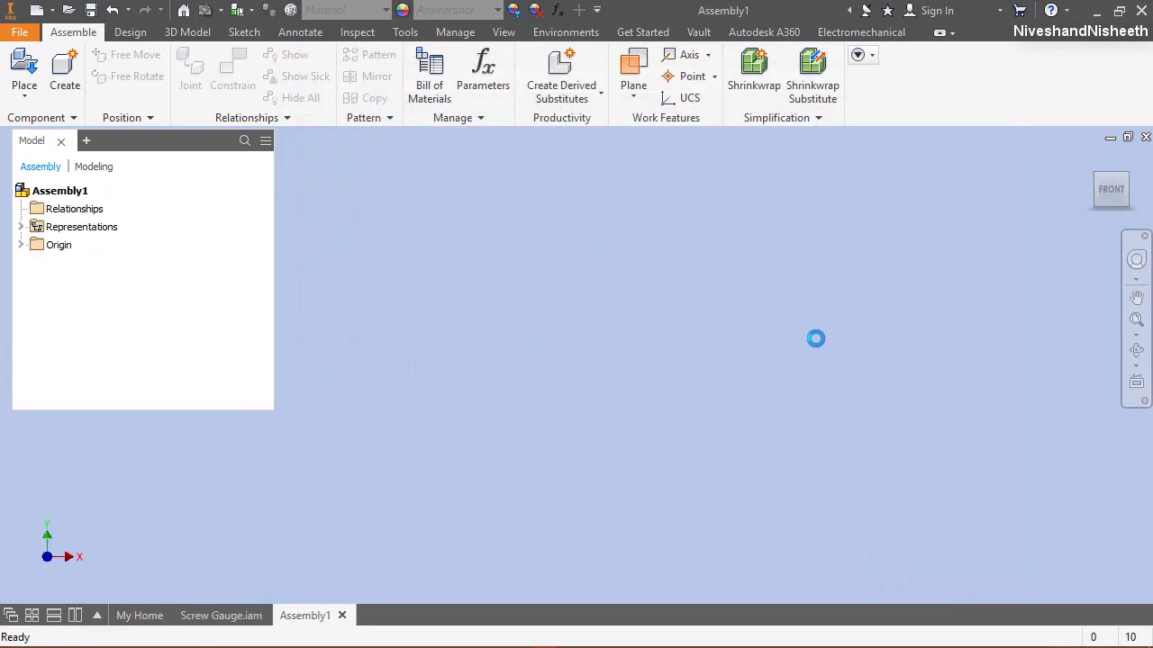
pyautogui.moveTo(1111, 214); pyautogui.dragTo(1094, 164)
pyautogui.rightClick(1094, 160)
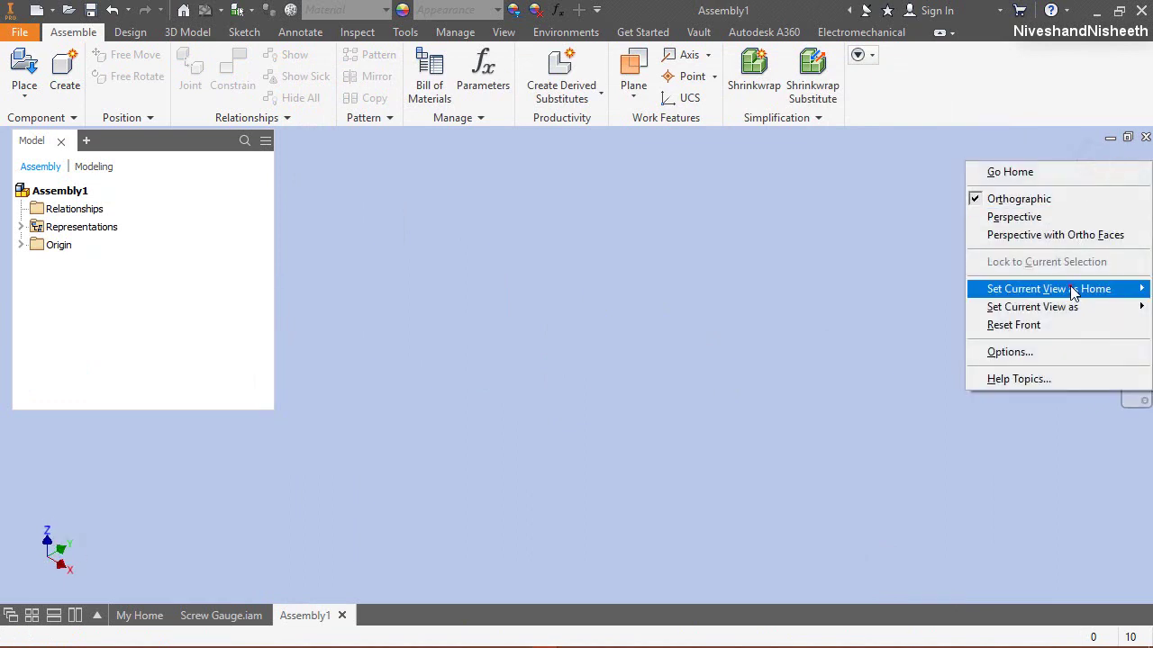
pyautogui.click(887, 309)
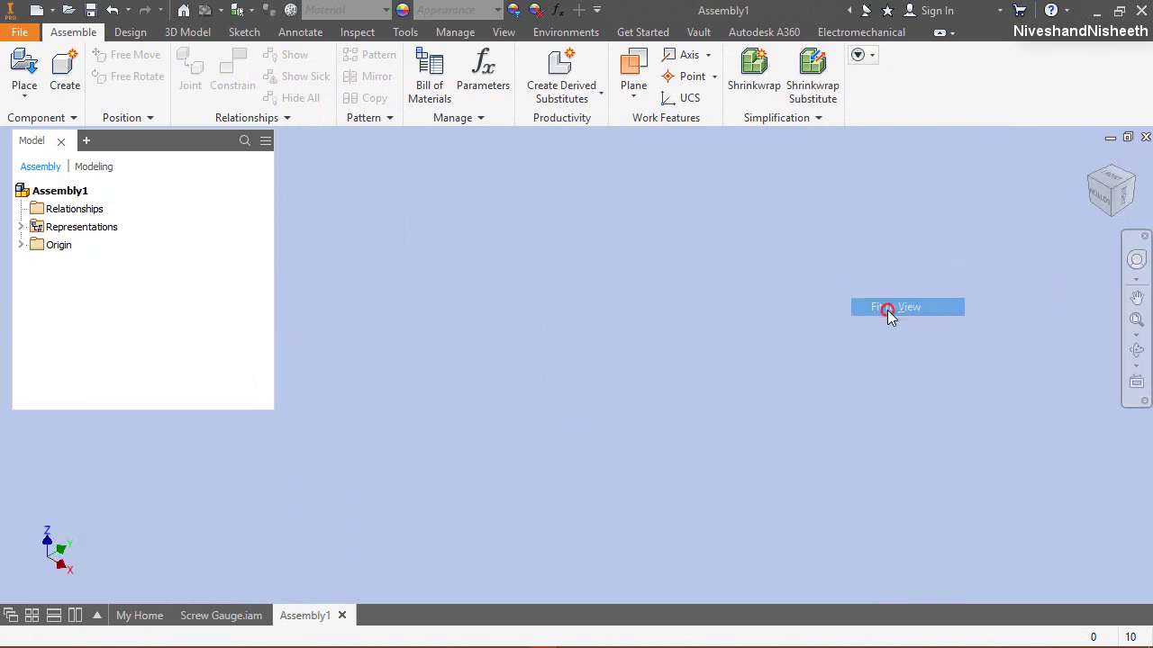
# Step: Place one Thimble1 part grounded at the assembly origin
pyautogui.rightClick(537, 215)
pyautogui.click(540, 166)
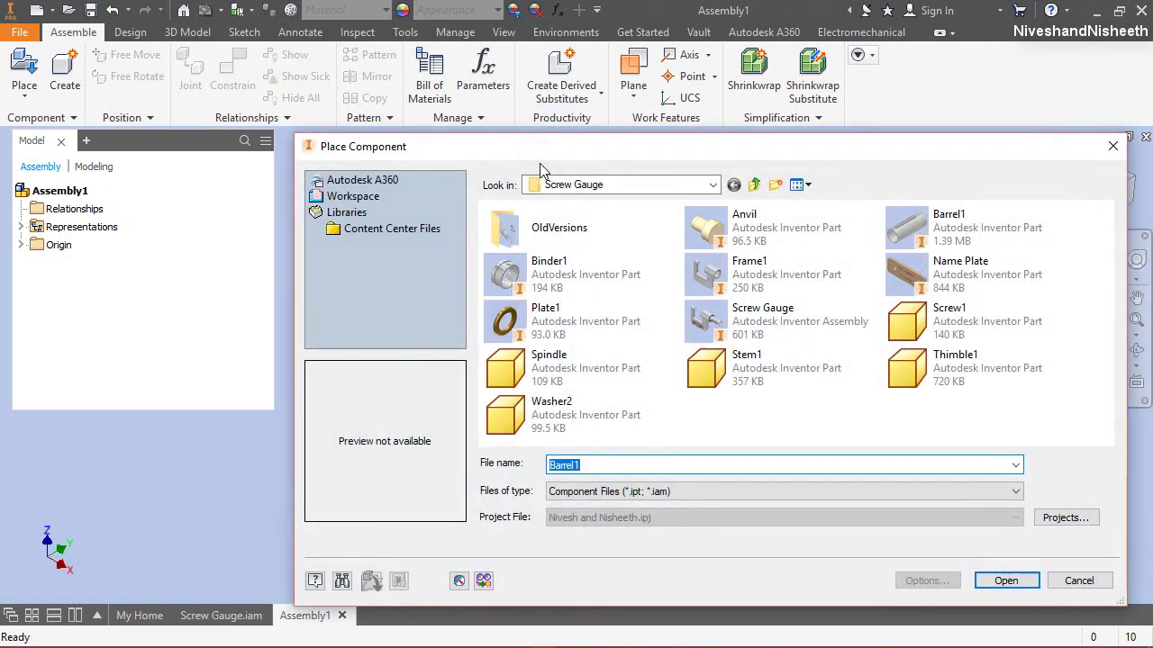
pyautogui.doubleClick(907, 360)
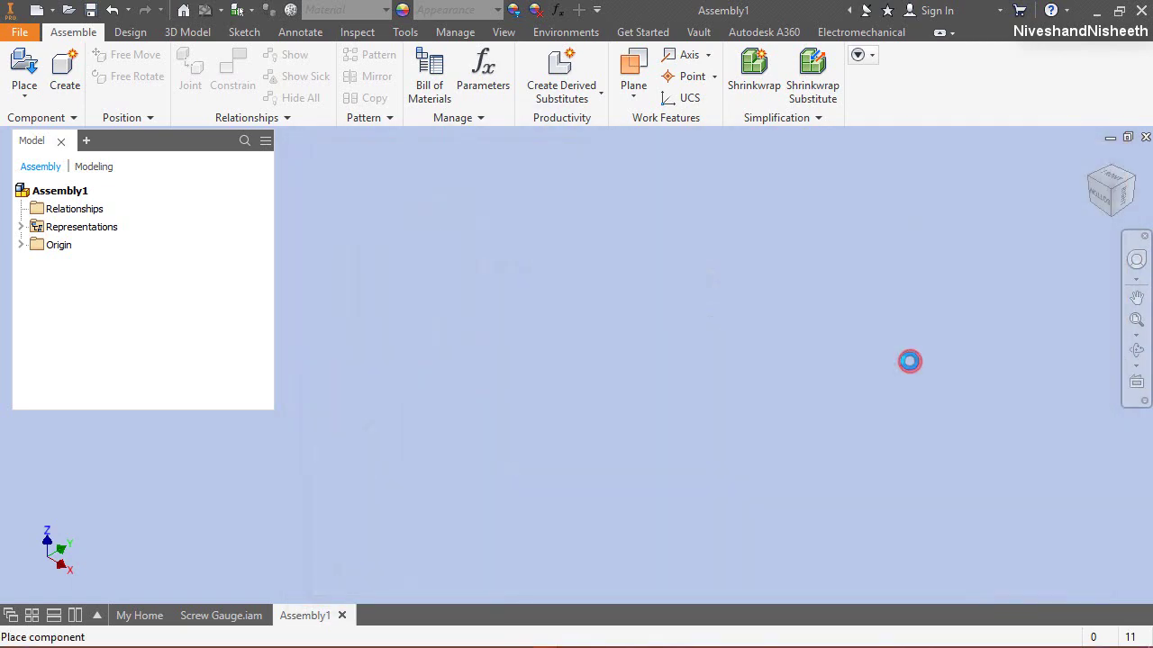
pyautogui.rightClick(647, 338)
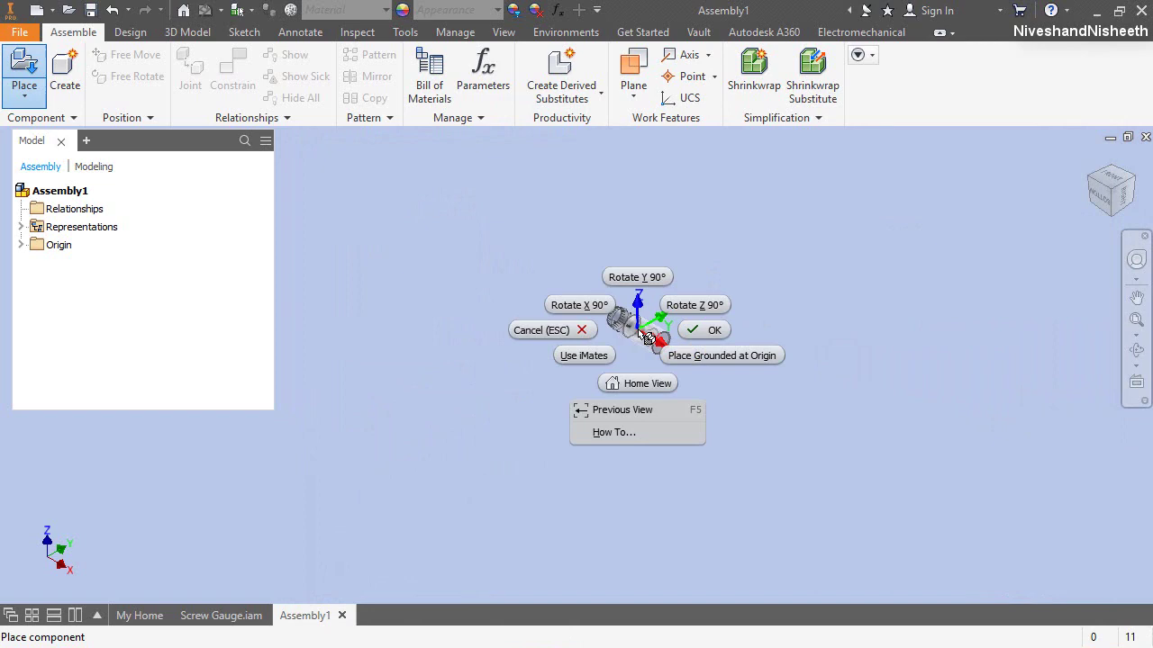
pyautogui.click(685, 357)
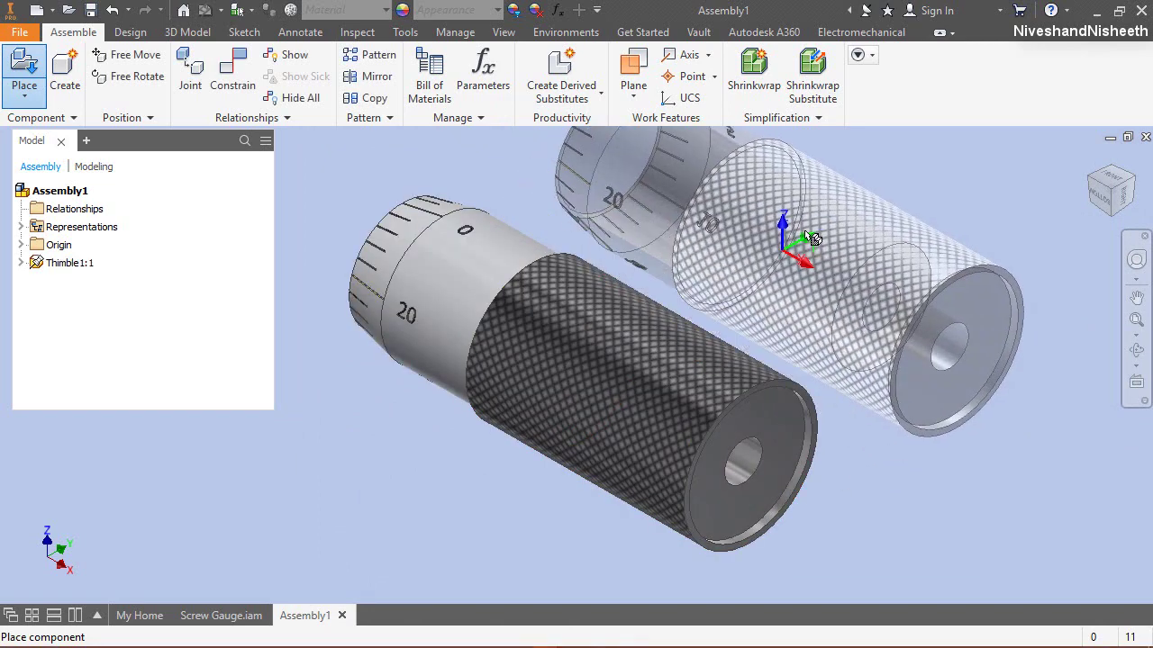
pyautogui.rightClick(804, 230)
pyautogui.click(858, 236)
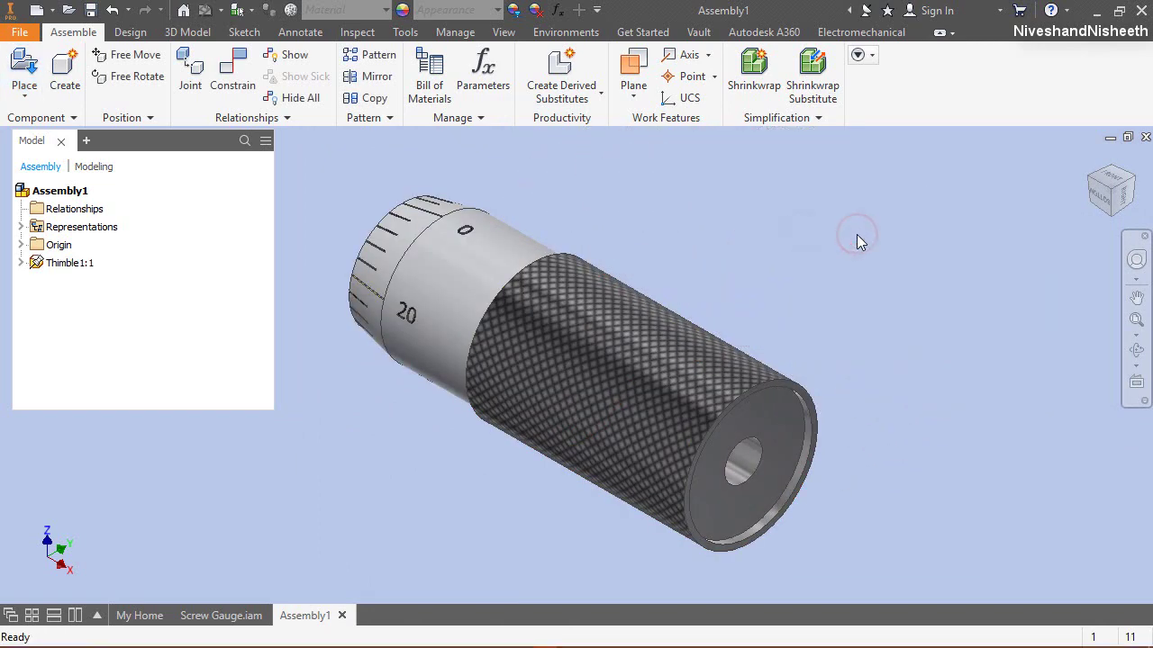
# Step: Place one Spindle part in free space beside the thimble
pyautogui.rightClick(693, 202)
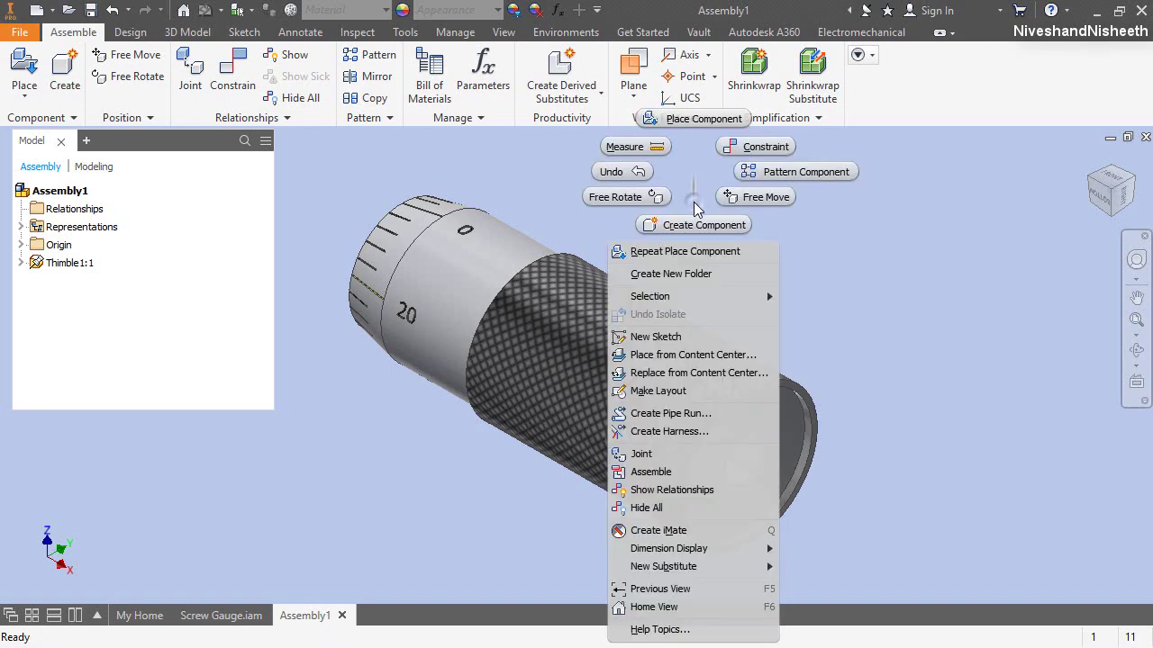
pyautogui.click(702, 116)
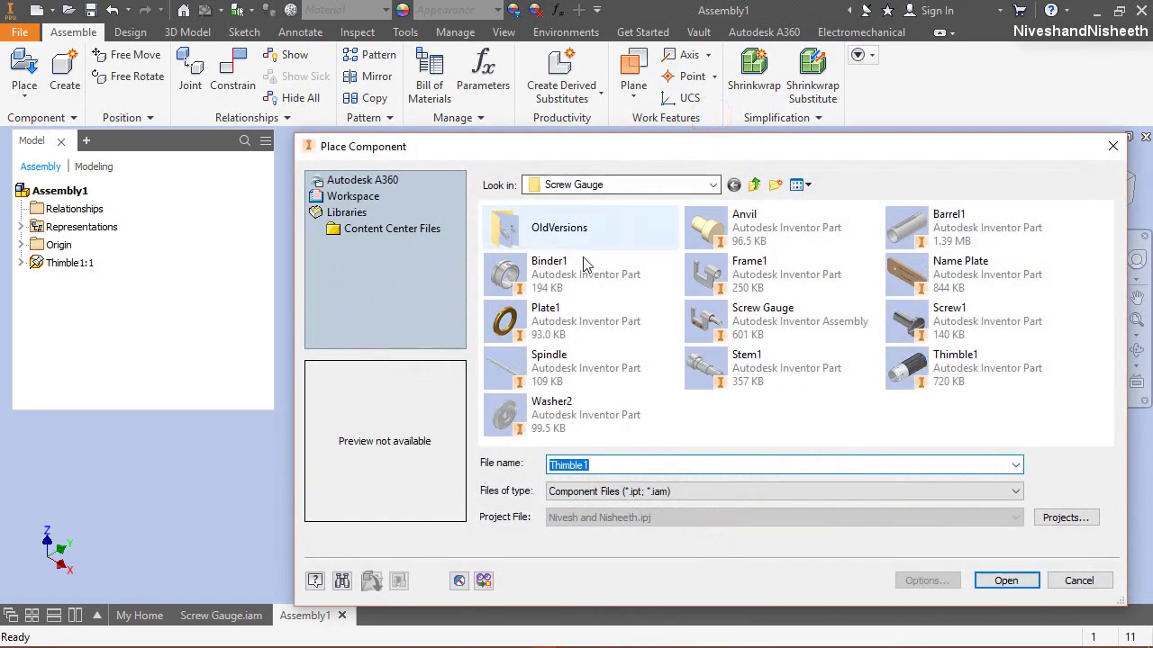
pyautogui.doubleClick(554, 367)
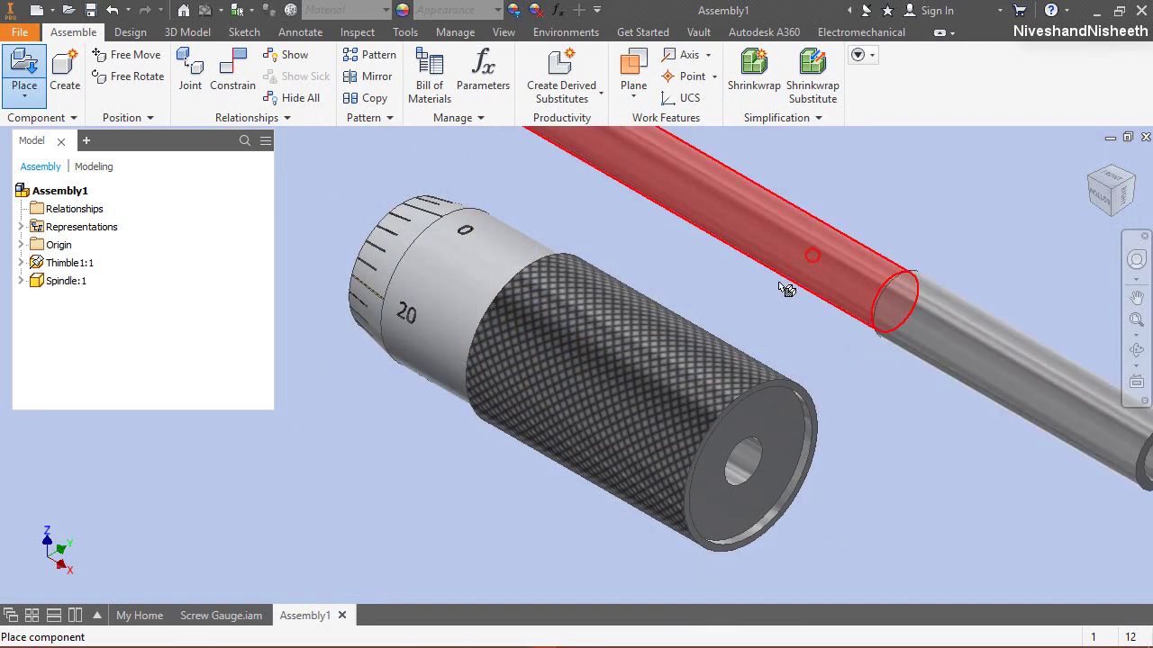
pyautogui.click(784, 288)
pyautogui.rightClick(808, 300)
pyautogui.click(725, 365)
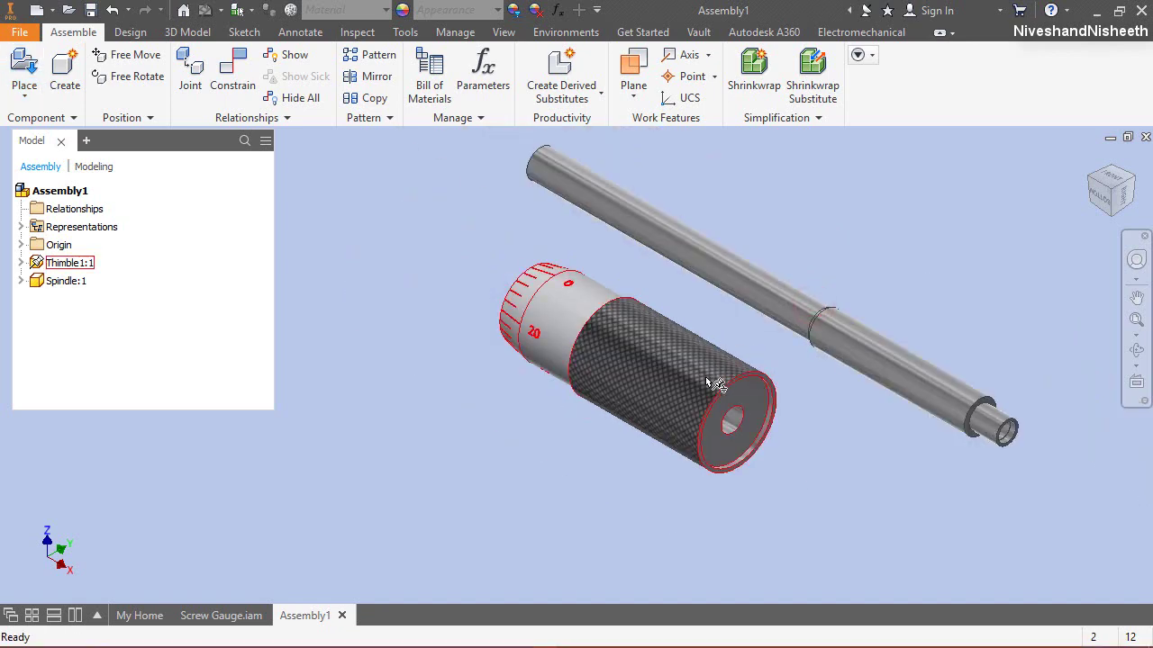
# Step: Turn on the degrees of freedom display for the assembly's components
pyautogui.rightClick(808, 171)
pyautogui.click(834, 156)
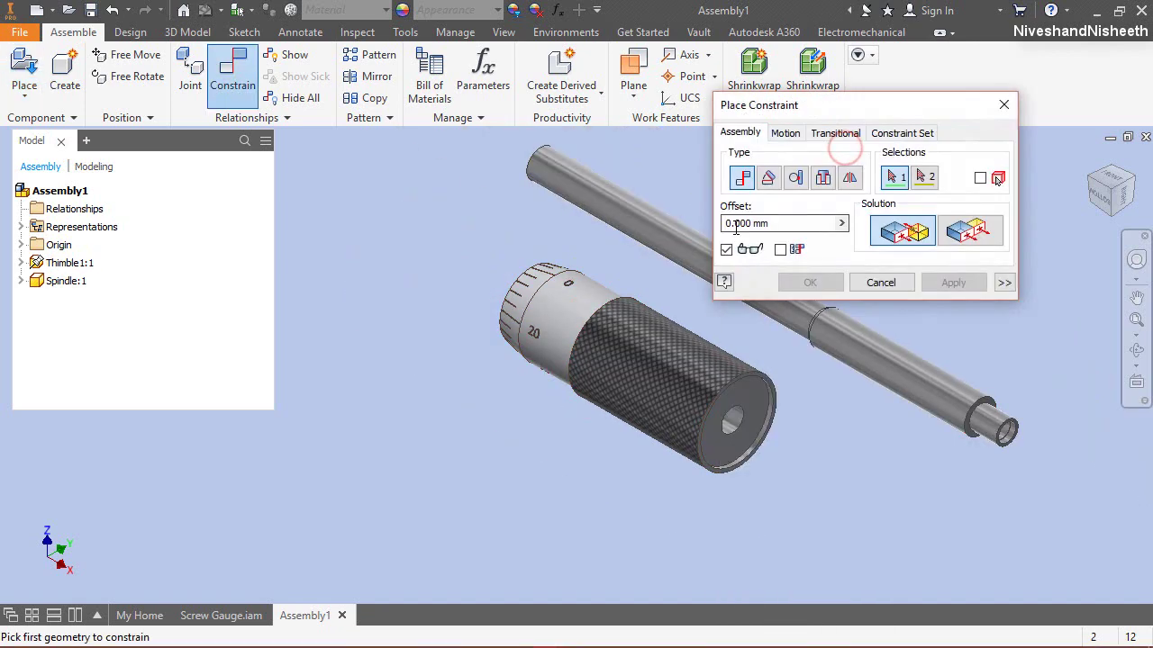
pyautogui.click(503, 32)
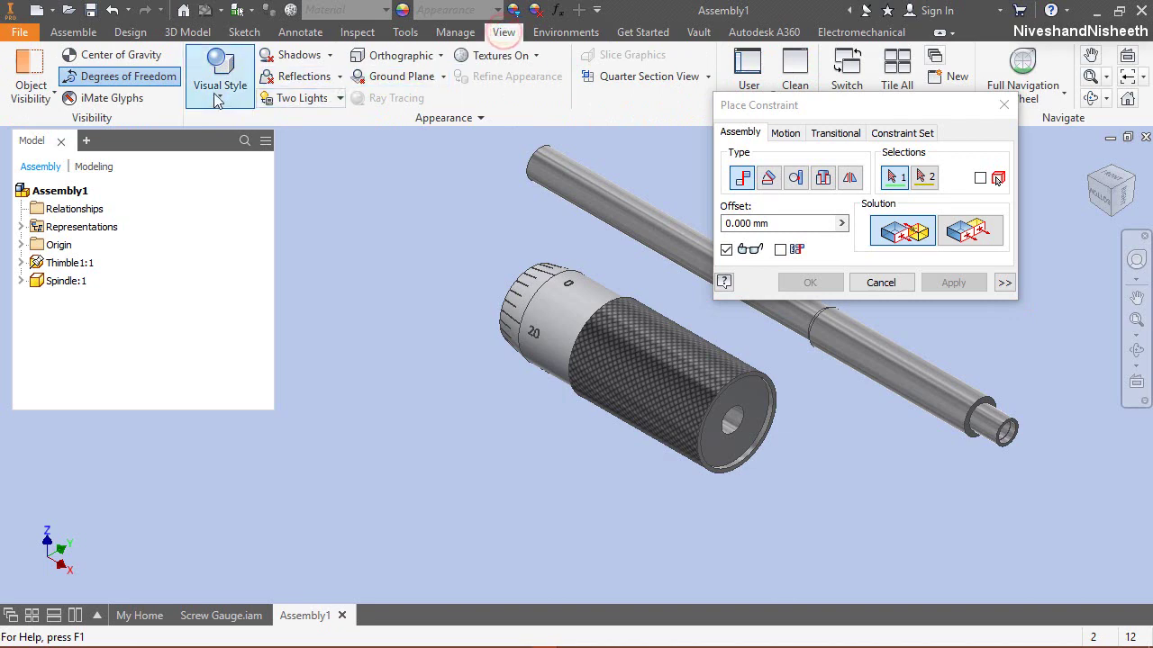
pyautogui.click(162, 78)
pyautogui.click(74, 32)
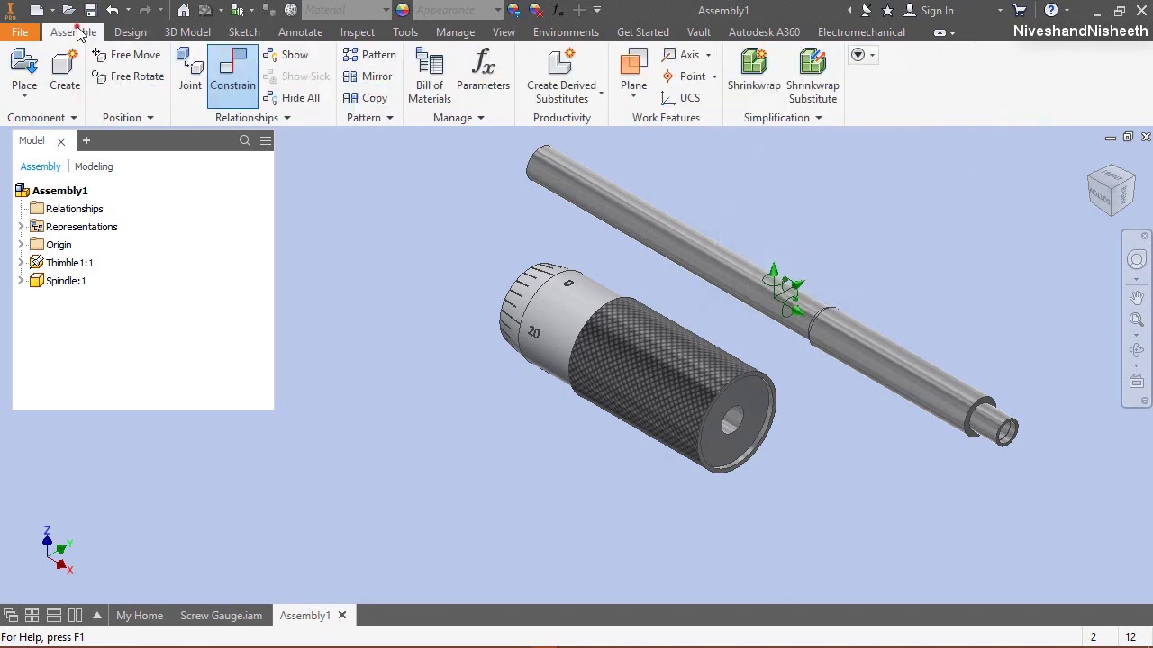
# Step: Mate the spindle's centre axis with the thimble's centre axis at 0 mm offset
pyautogui.click(233, 72)
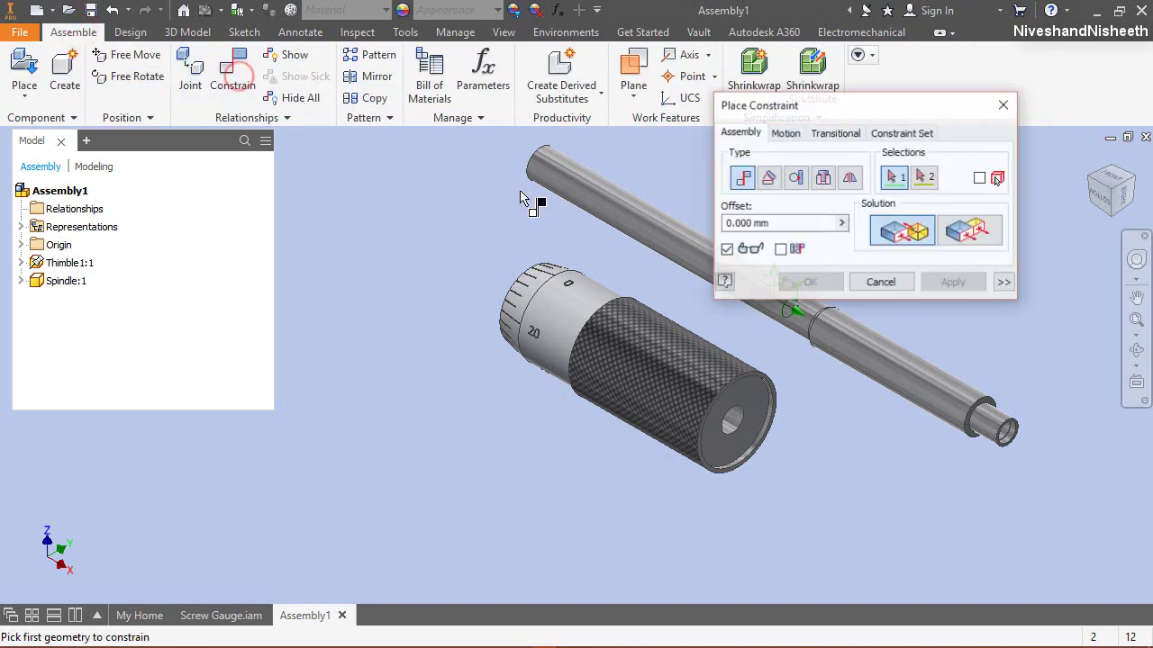
pyautogui.click(612, 200)
pyautogui.click(569, 315)
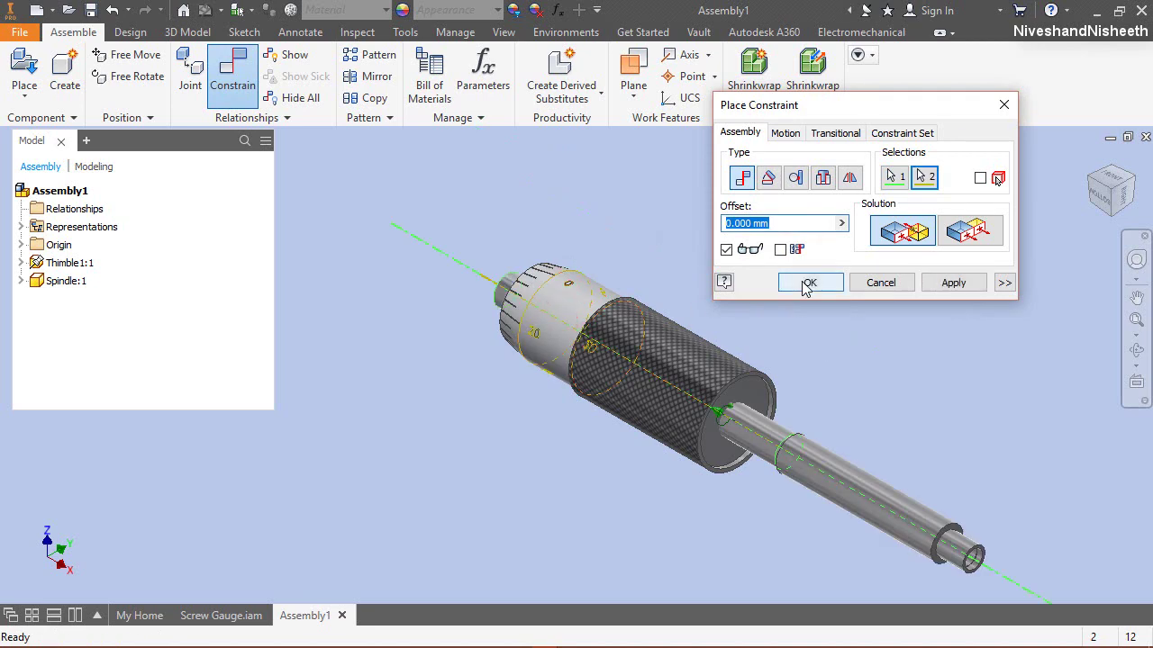
pyautogui.click(808, 283)
# Step: Slide the spindle along the shared axis until its stepped end is clear of the thimble's graduated end
pyautogui.moveTo(815, 387); pyautogui.dragTo(815, 469)
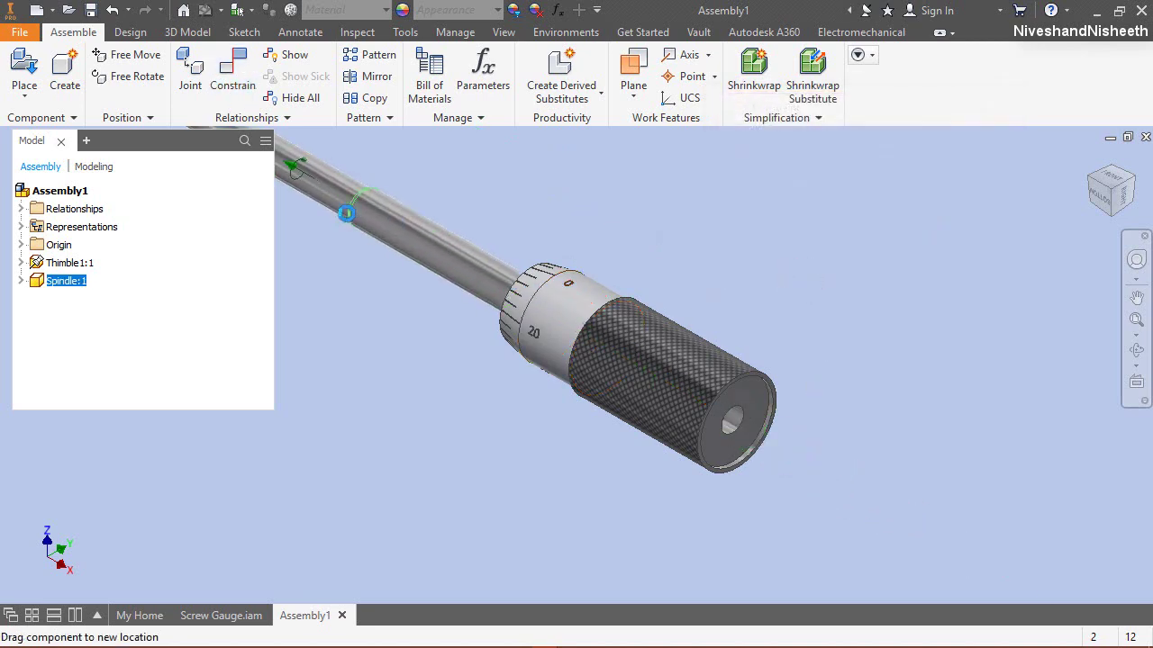
pyautogui.scroll(-3, 726, 388)
pyautogui.moveTo(577, 326); pyautogui.dragTo(615, 216)
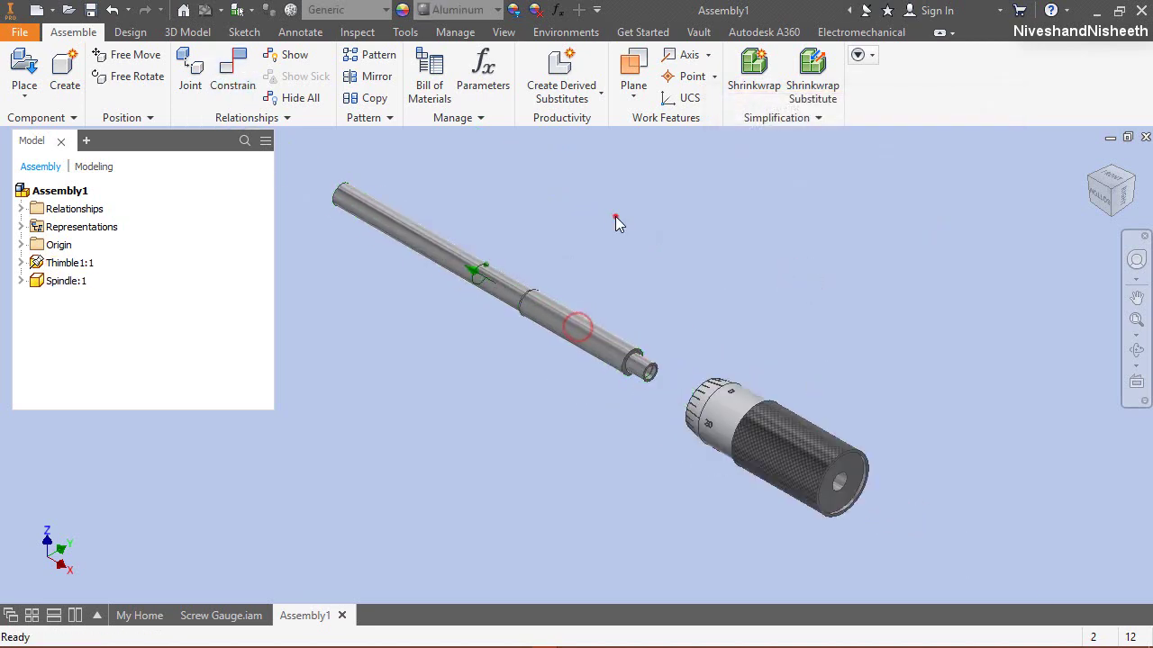
# Step: Mate the spindle's XZ origin plane with the assembly's XZ origin plane at 0 mm offset
pyautogui.rightClick(616, 217)
pyautogui.click(659, 147)
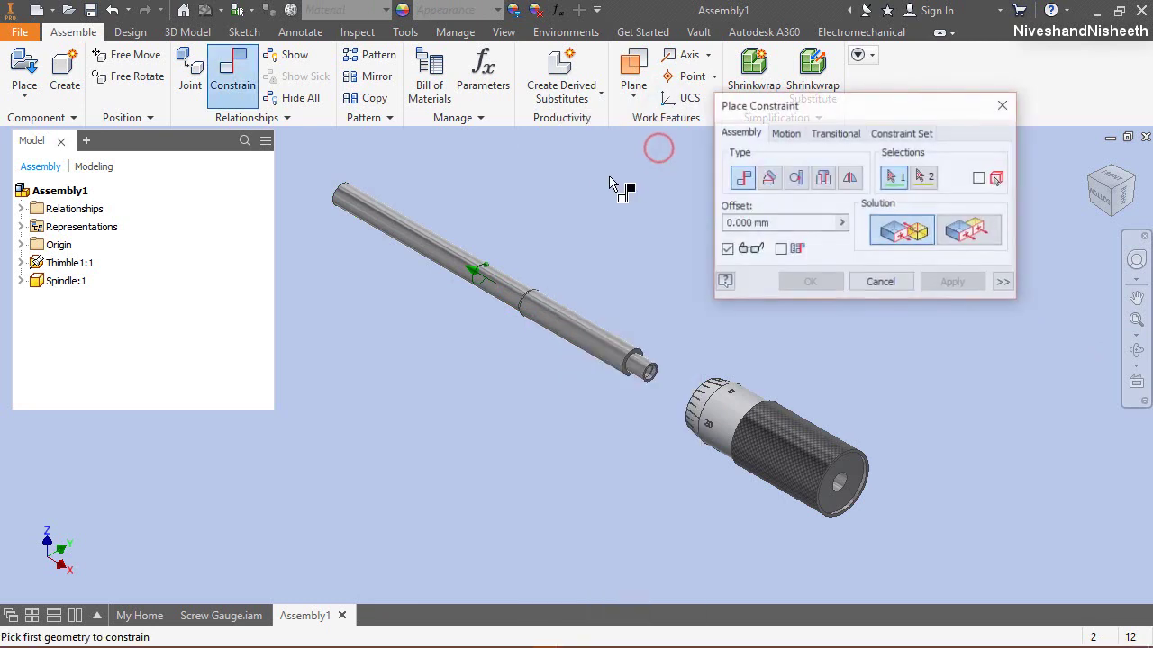
pyautogui.click(19, 282)
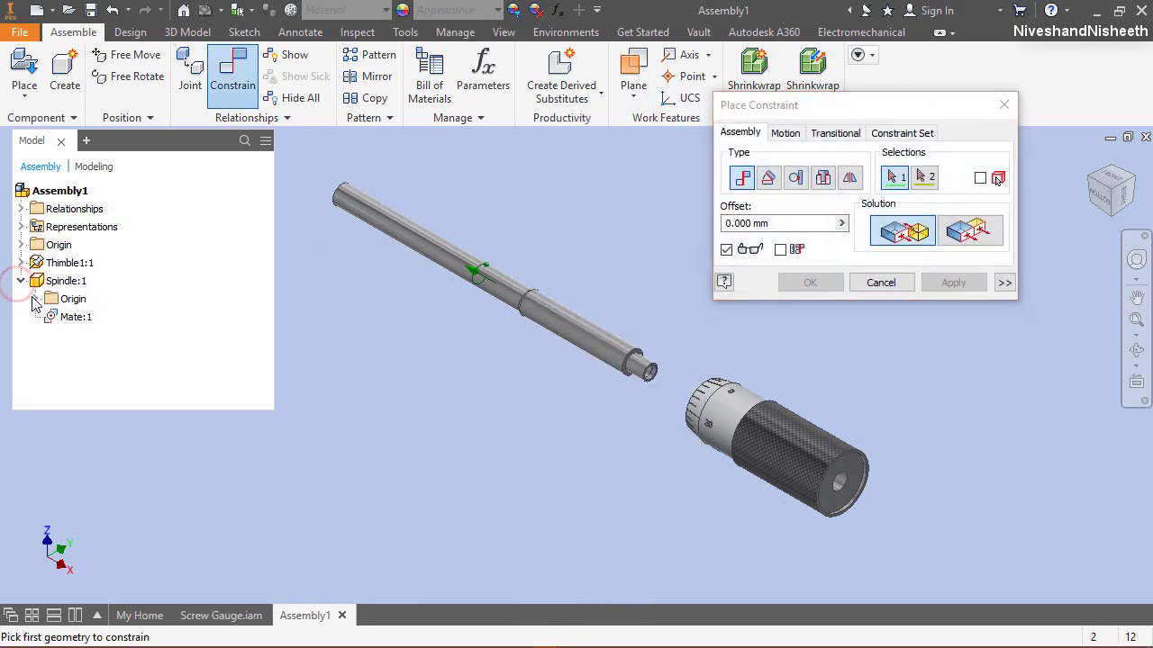
pyautogui.click(36, 299)
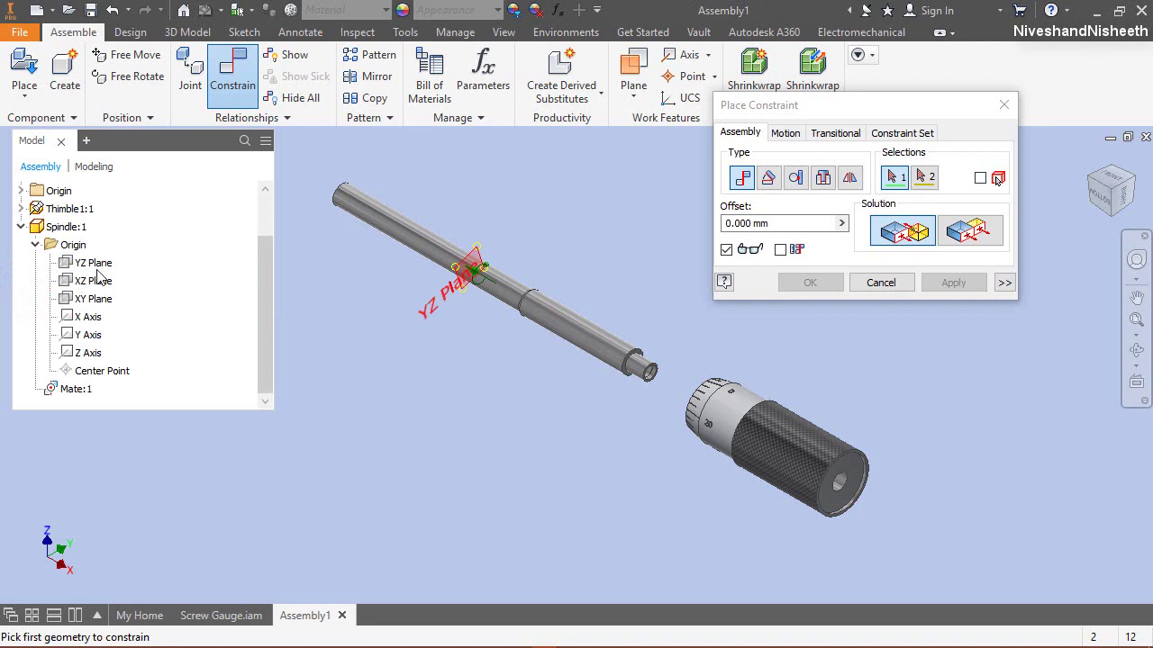
pyautogui.click(90, 281)
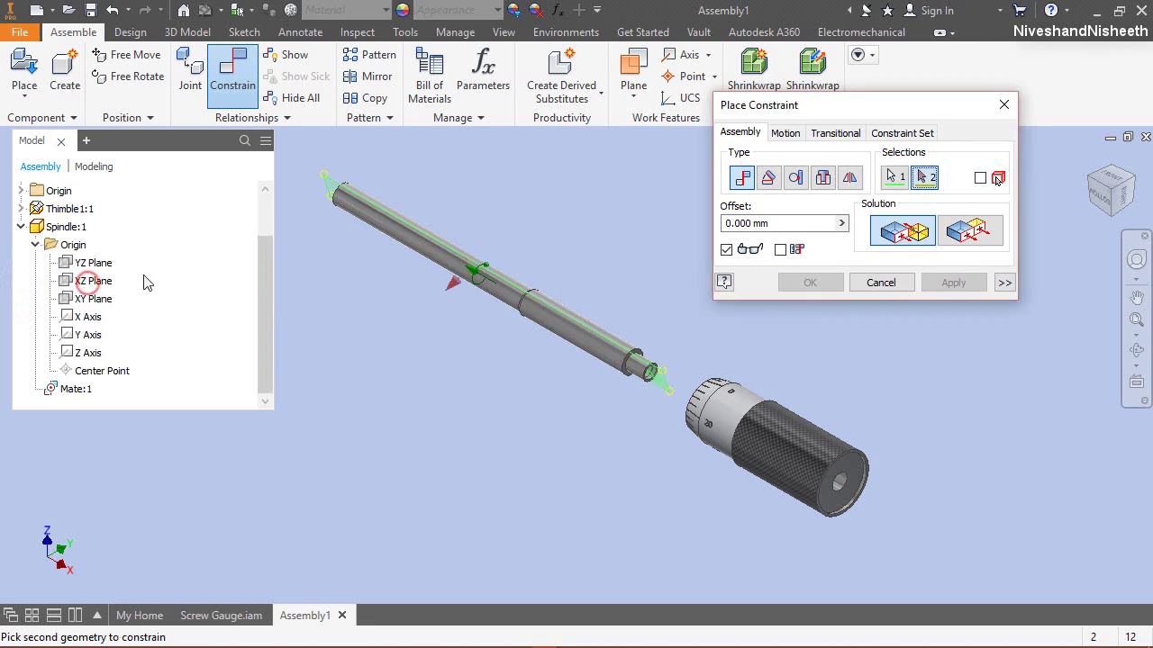
pyautogui.scroll(2, 16, 243)
pyautogui.click(21, 246)
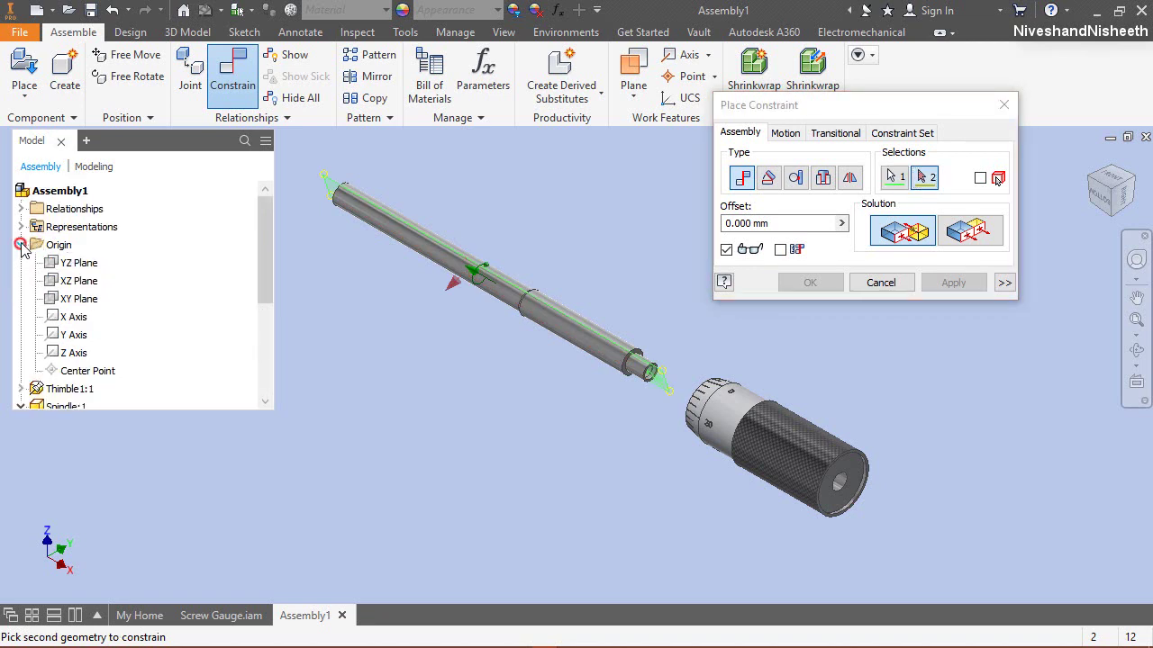
pyautogui.click(72, 281)
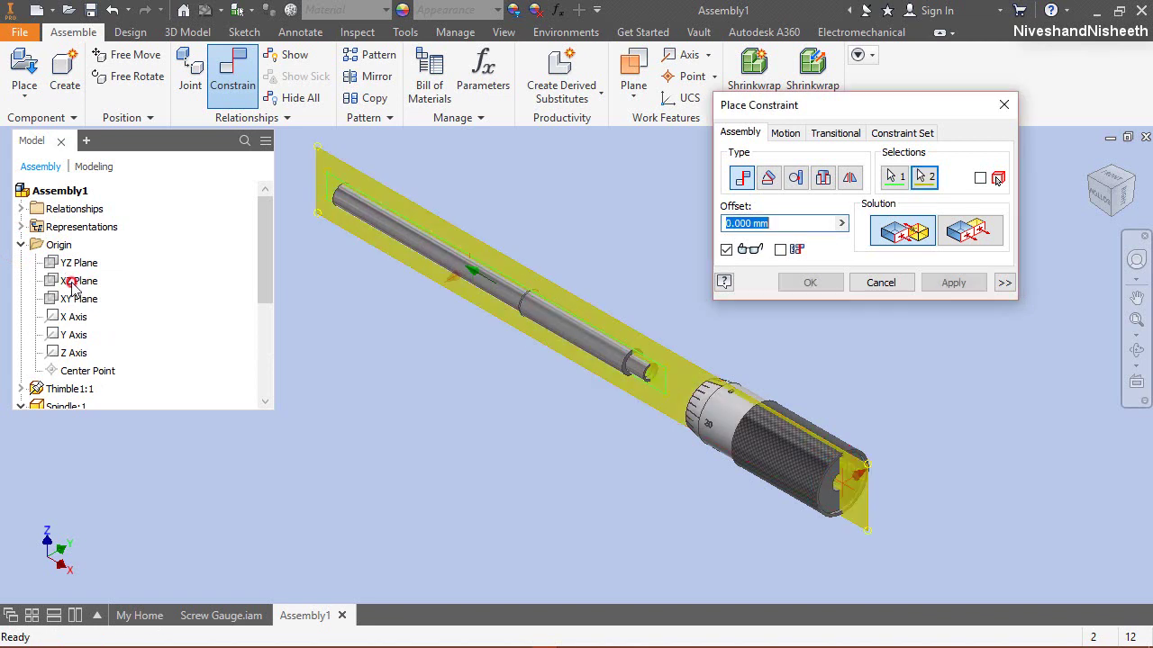
pyautogui.click(815, 279)
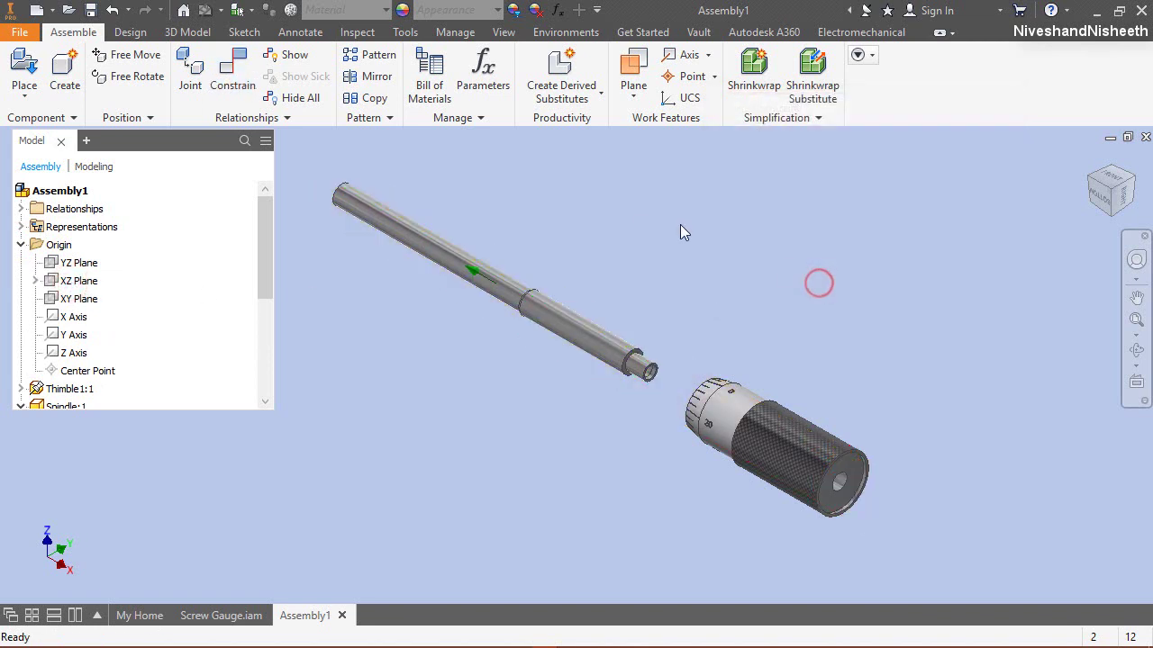
# Step: Cut a half section view of the assembly along its XZ origin plane at 0 mm offset
pyautogui.click(491, 34)
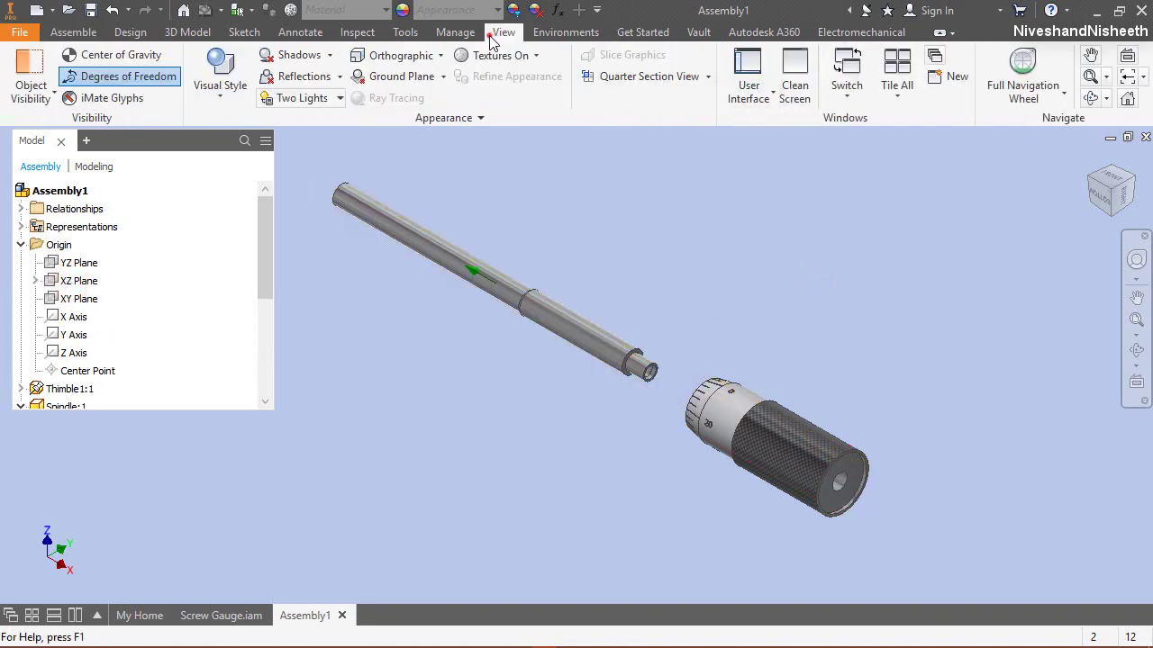
pyautogui.click(708, 77)
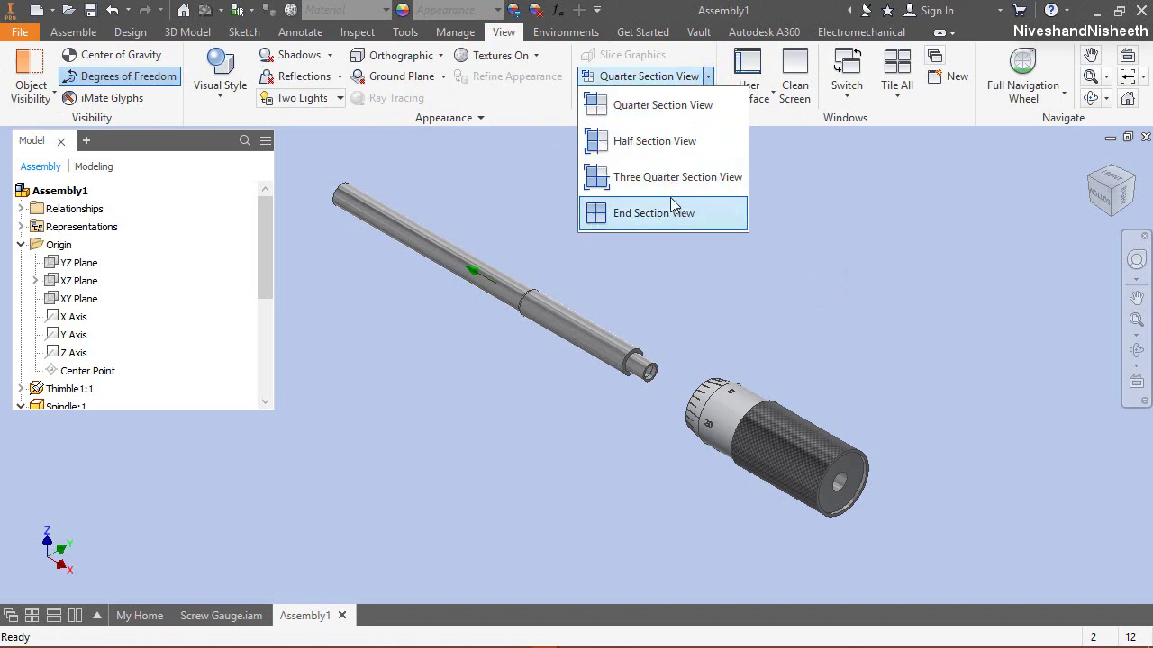
pyautogui.click(657, 141)
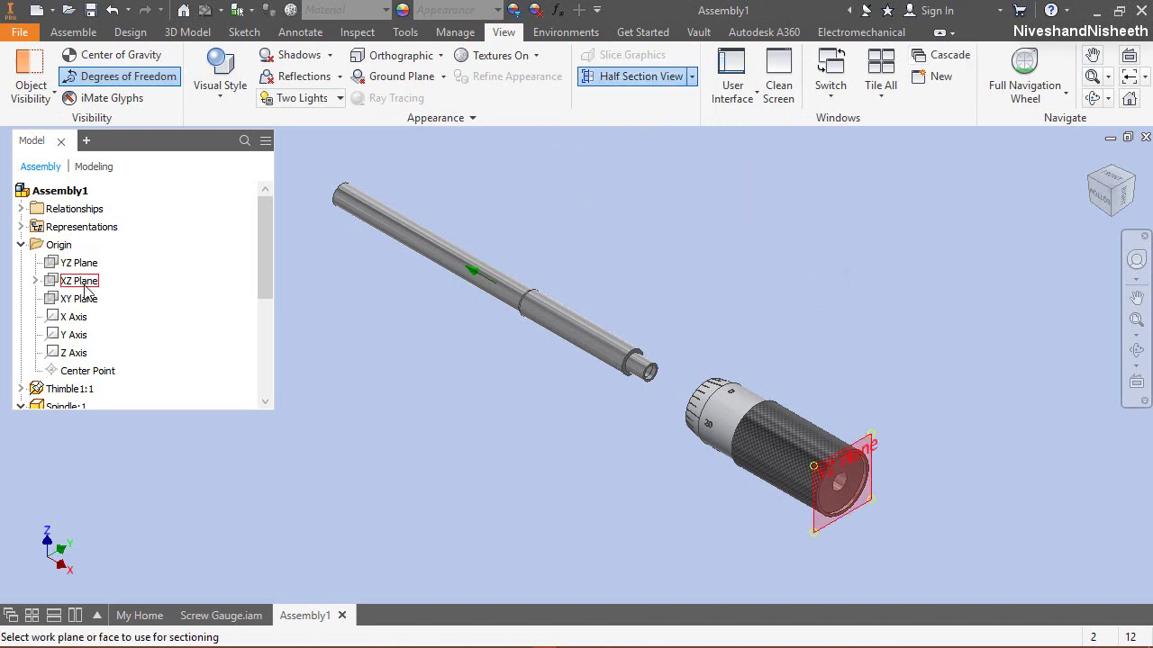
pyautogui.click(83, 285)
pyautogui.click(84, 284)
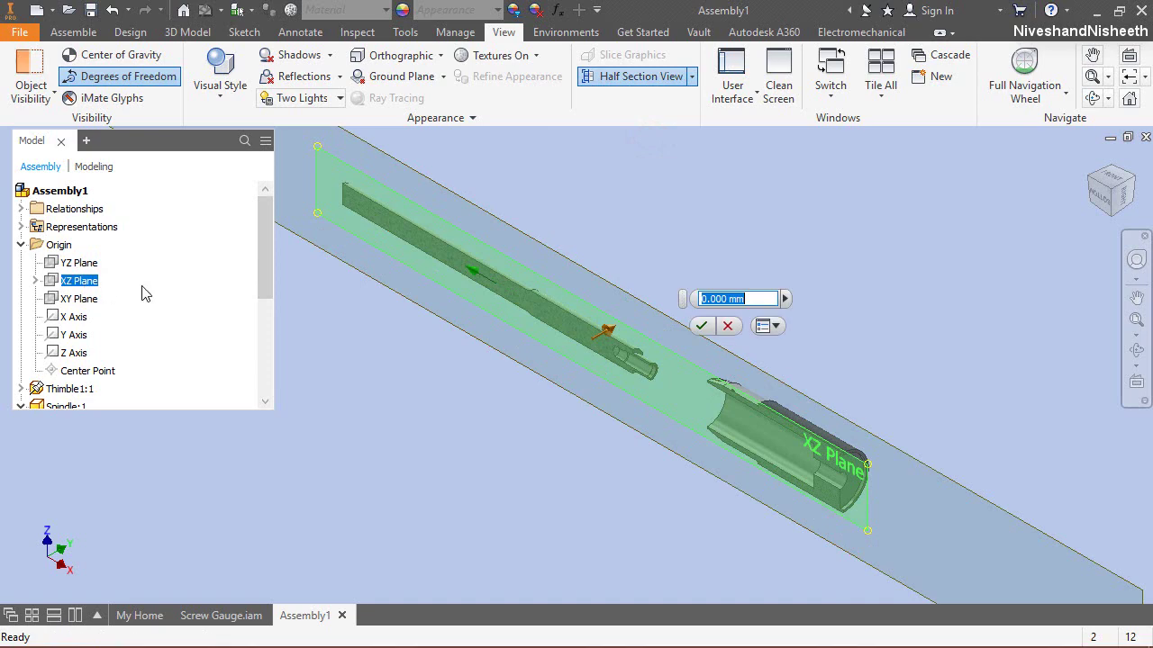
pyautogui.click(701, 326)
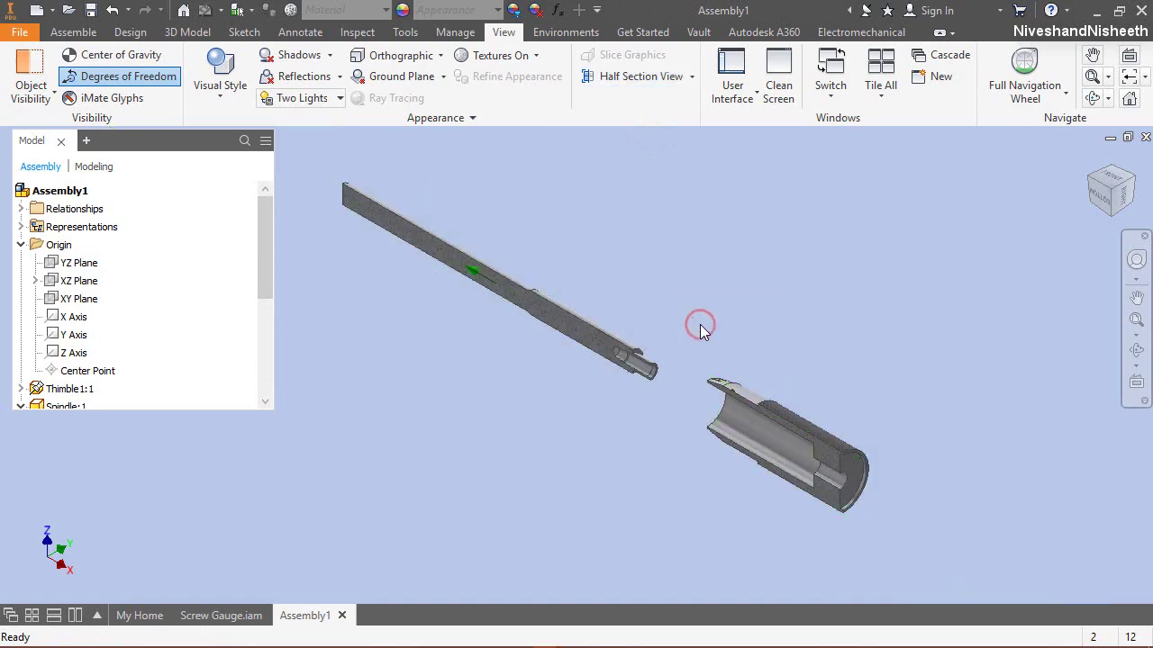
# Step: Mate the spindle's shoulder face near its stepped end with the flat inner face at the bottom of the thimble's bore at 0 mm offset
pyautogui.rightClick(568, 237)
pyautogui.click(607, 142)
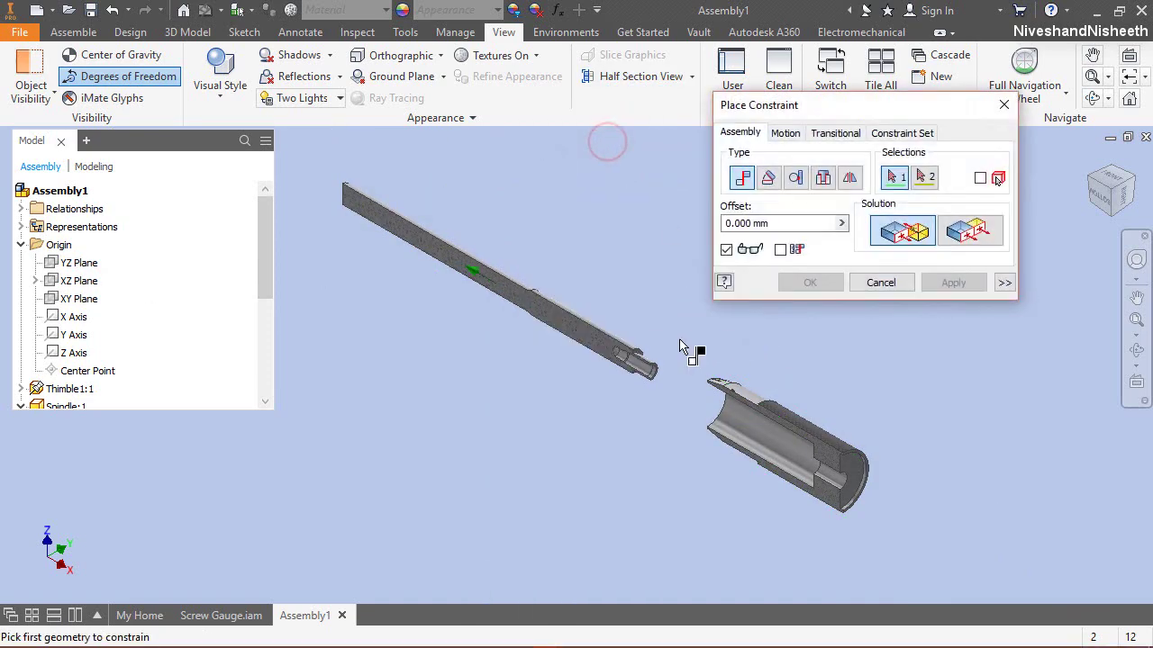
pyautogui.scroll(-3, 636, 383)
pyautogui.scroll(-5, 636, 382)
pyautogui.click(632, 377)
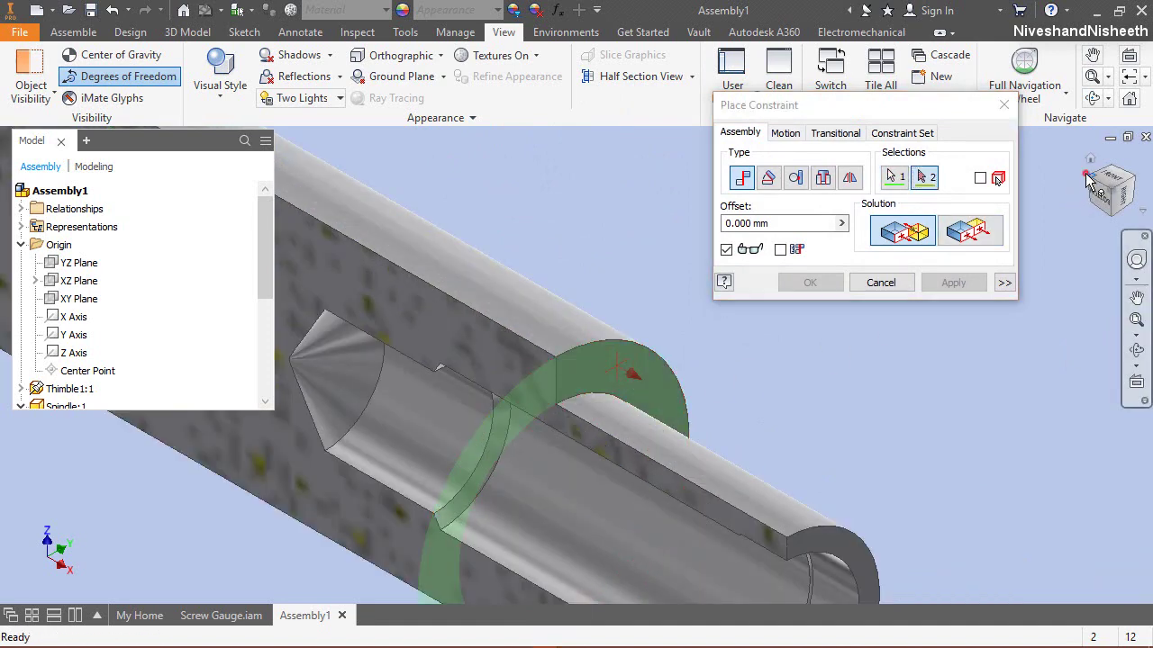
pyautogui.scroll(8, 686, 353)
pyautogui.scroll(-6, 686, 351)
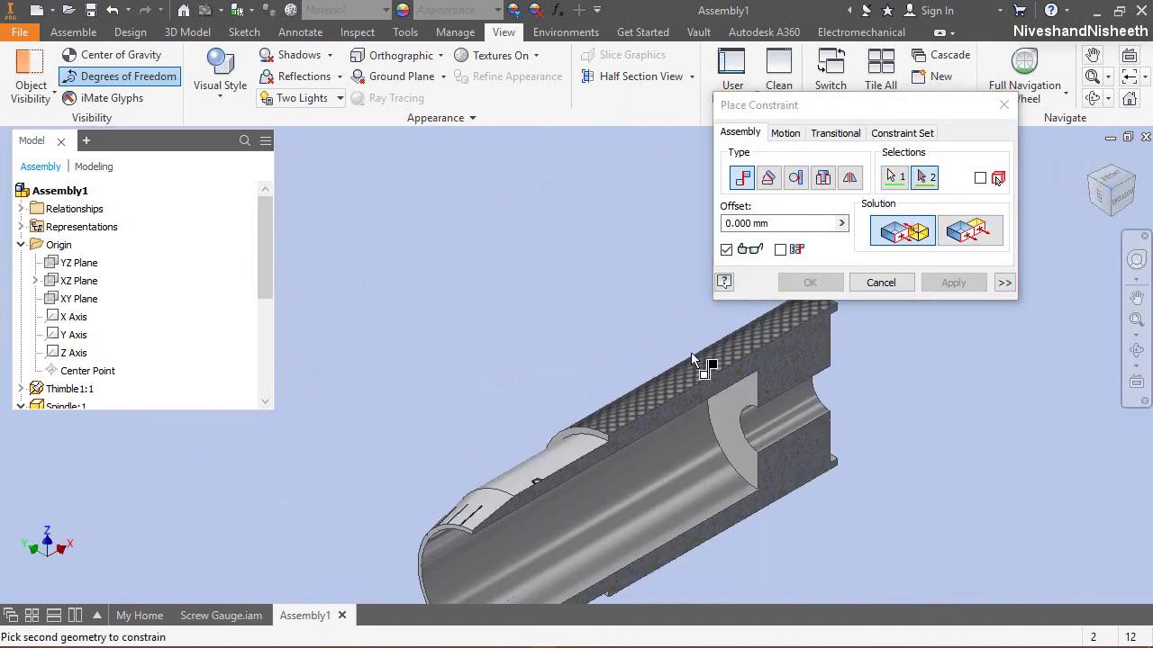
pyautogui.click(725, 417)
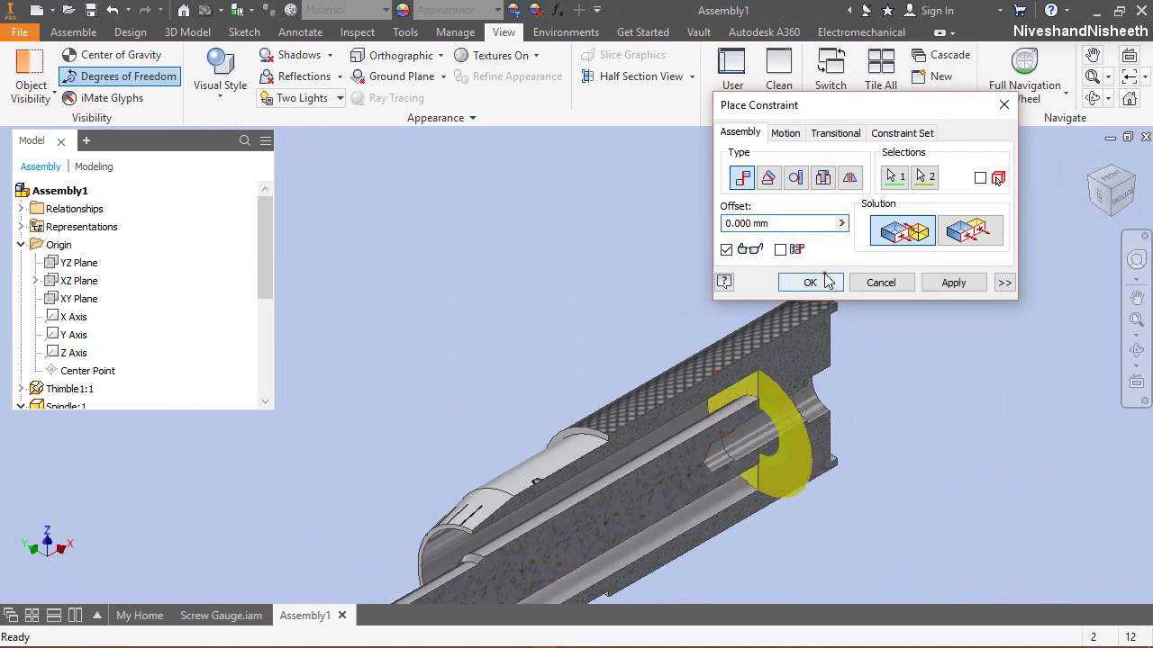
pyautogui.click(810, 282)
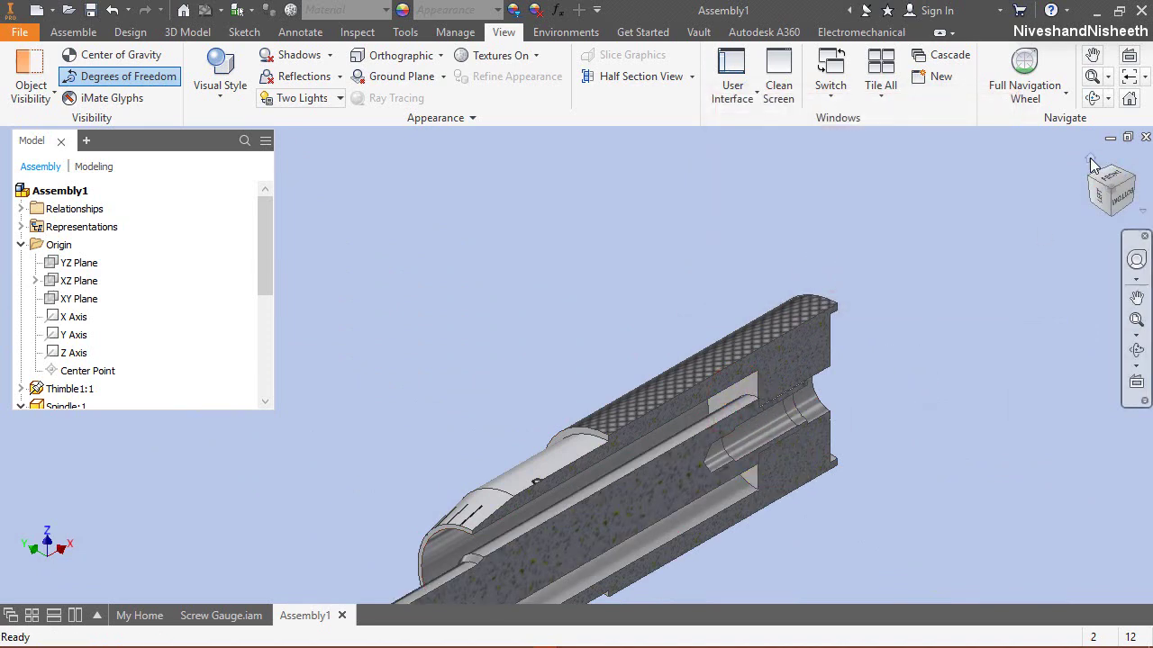
# Step: Return to the home view and end the section view so the full parts are shown
pyautogui.click(1090, 160)
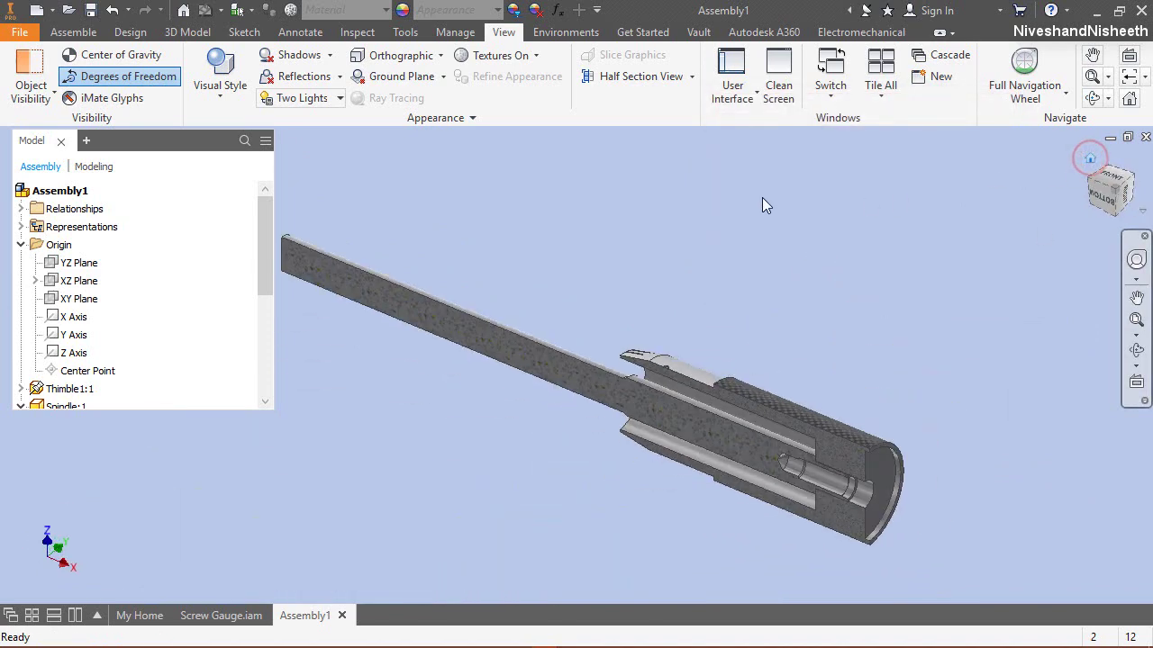
pyautogui.click(693, 80)
pyautogui.click(669, 208)
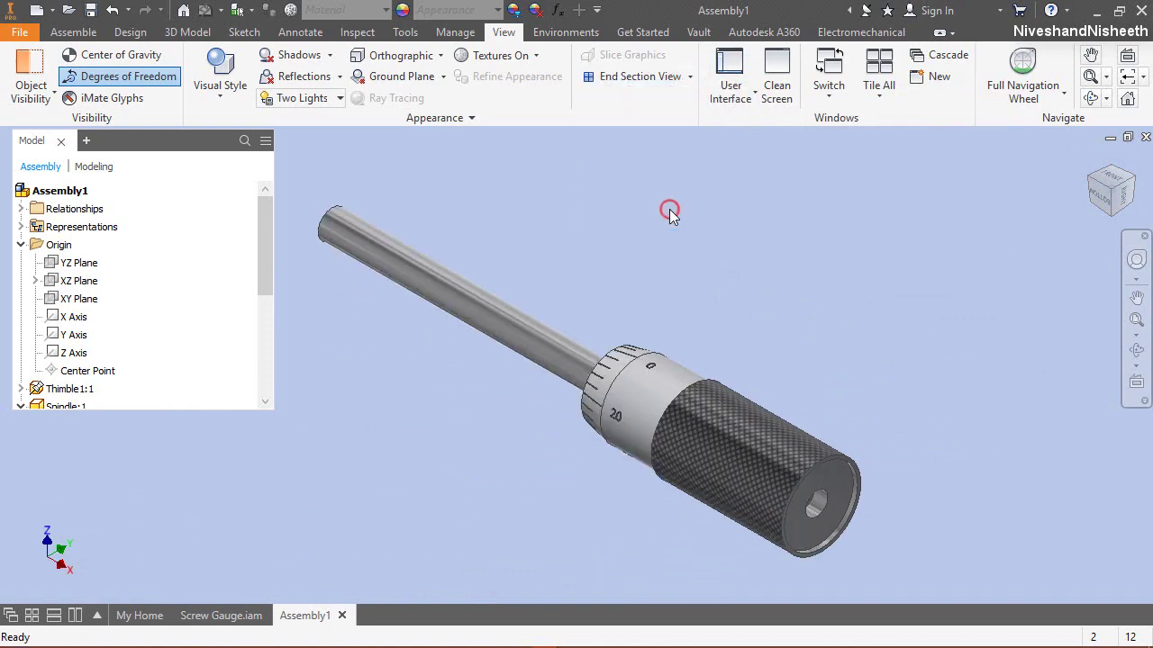
# Step: Save the assembly as Thimble Subassembly in the Screw Gauge folder and collapse the whole model tree
pyautogui.click(81, 31)
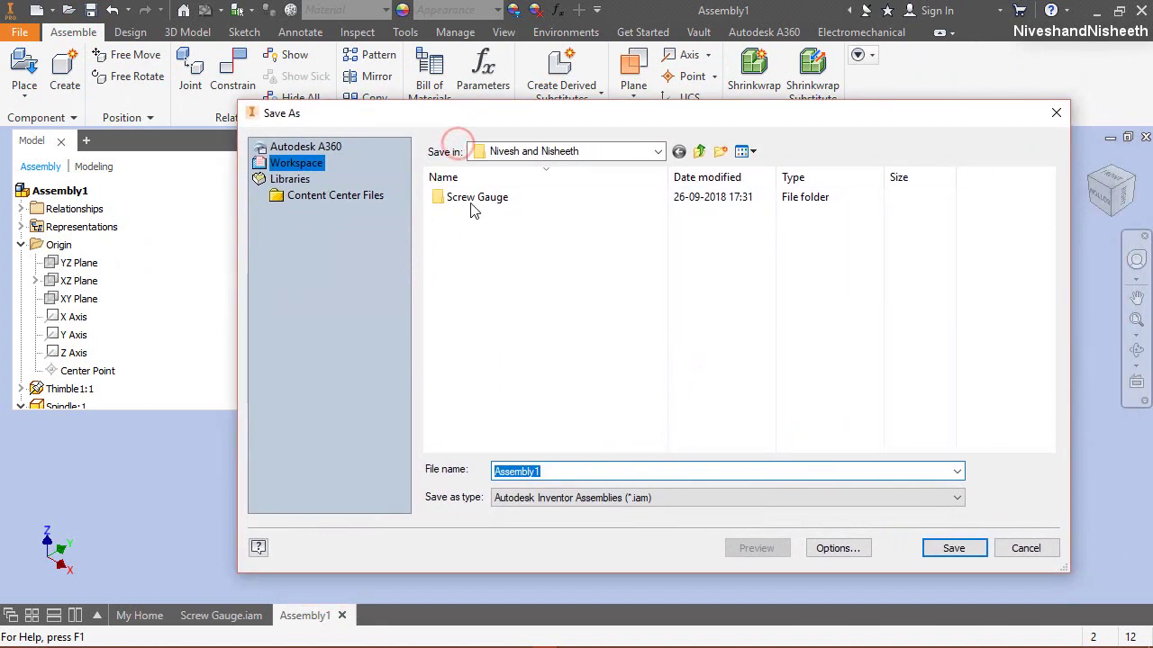
pyautogui.doubleClick(473, 195)
pyautogui.doubleClick(544, 471)
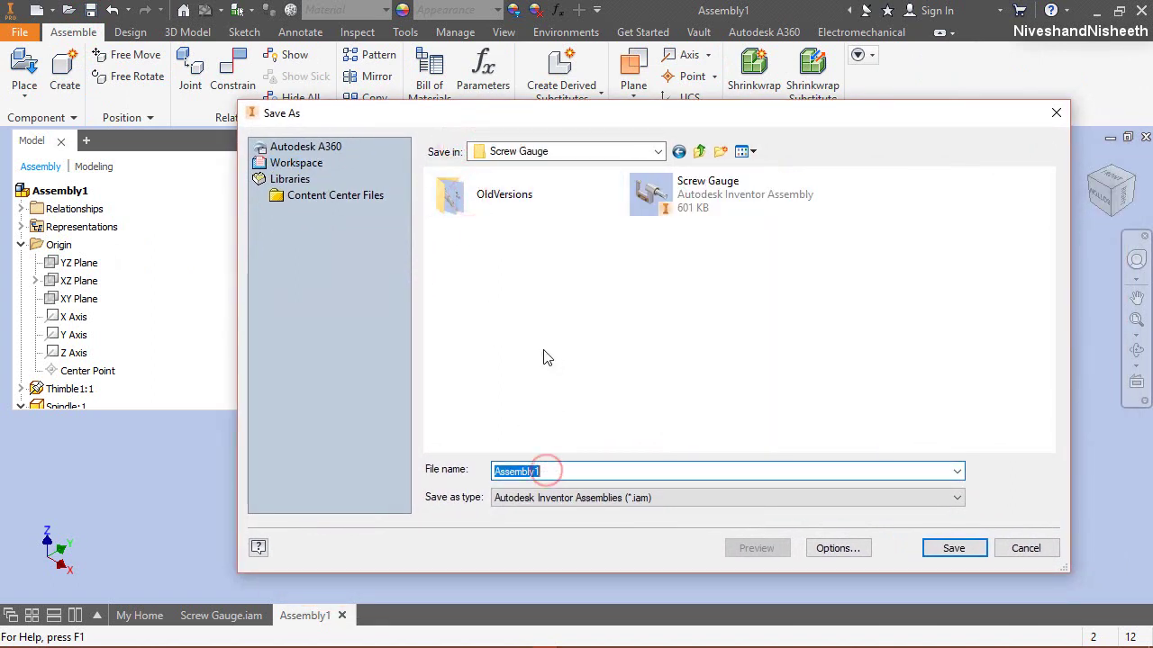
pyautogui.write('Th')
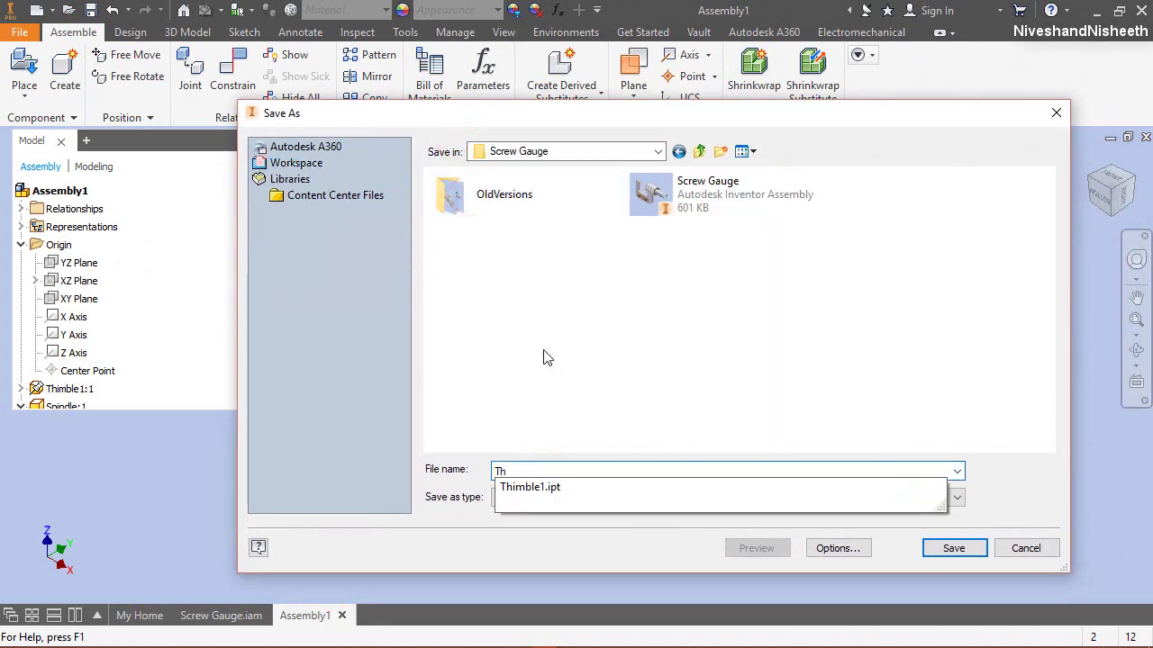
pyautogui.write('e')
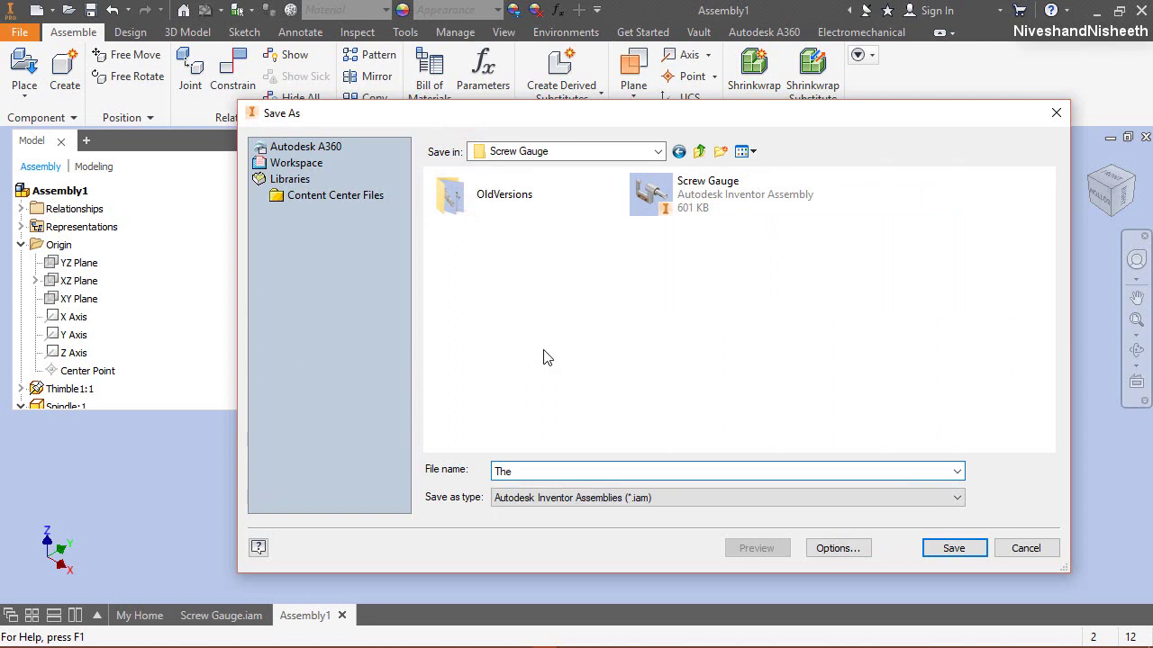
pyautogui.press('BackSpace')
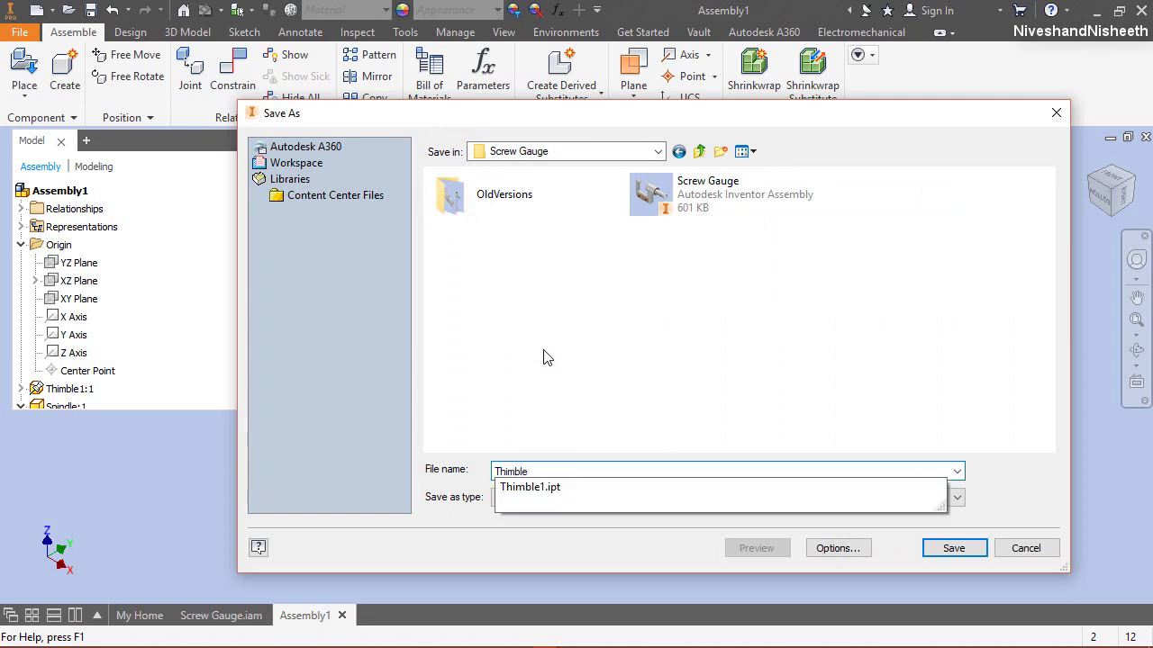
pyautogui.write('imble Subassembly')
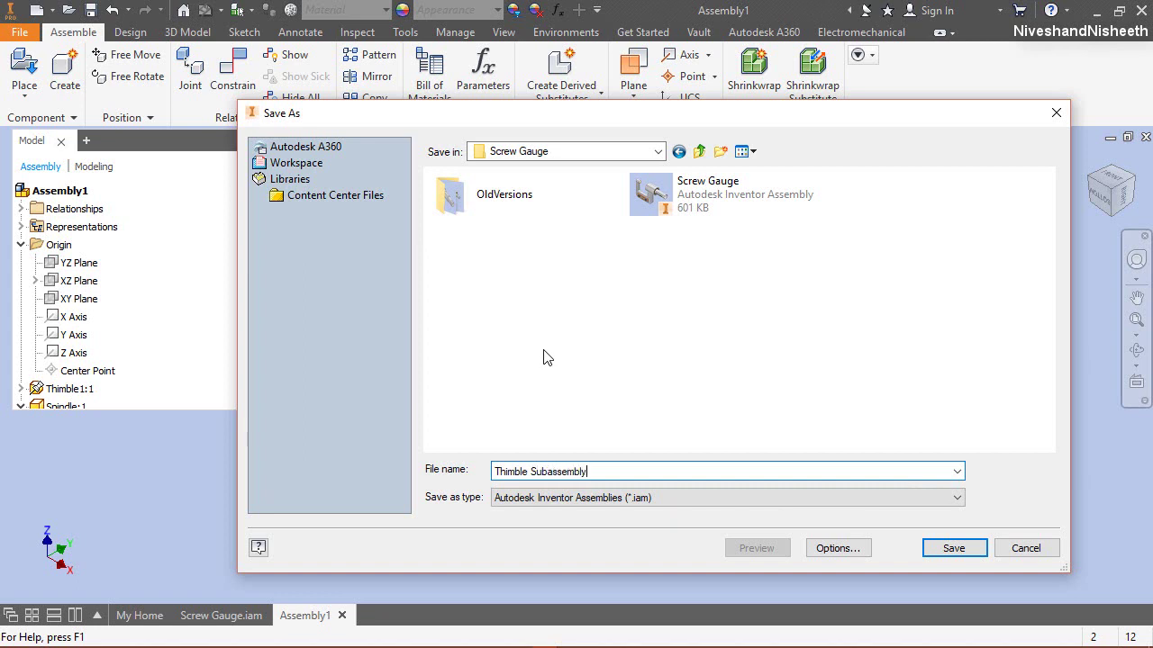
pyautogui.click(955, 549)
pyautogui.rightClick(237, 255)
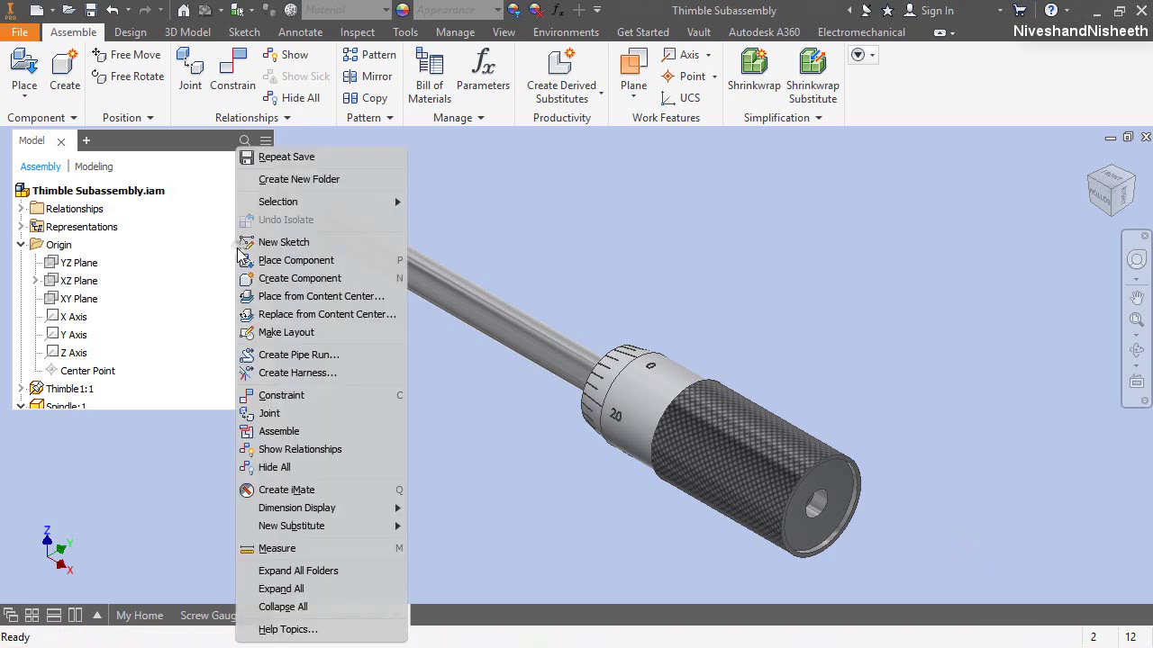
pyautogui.click(298, 605)
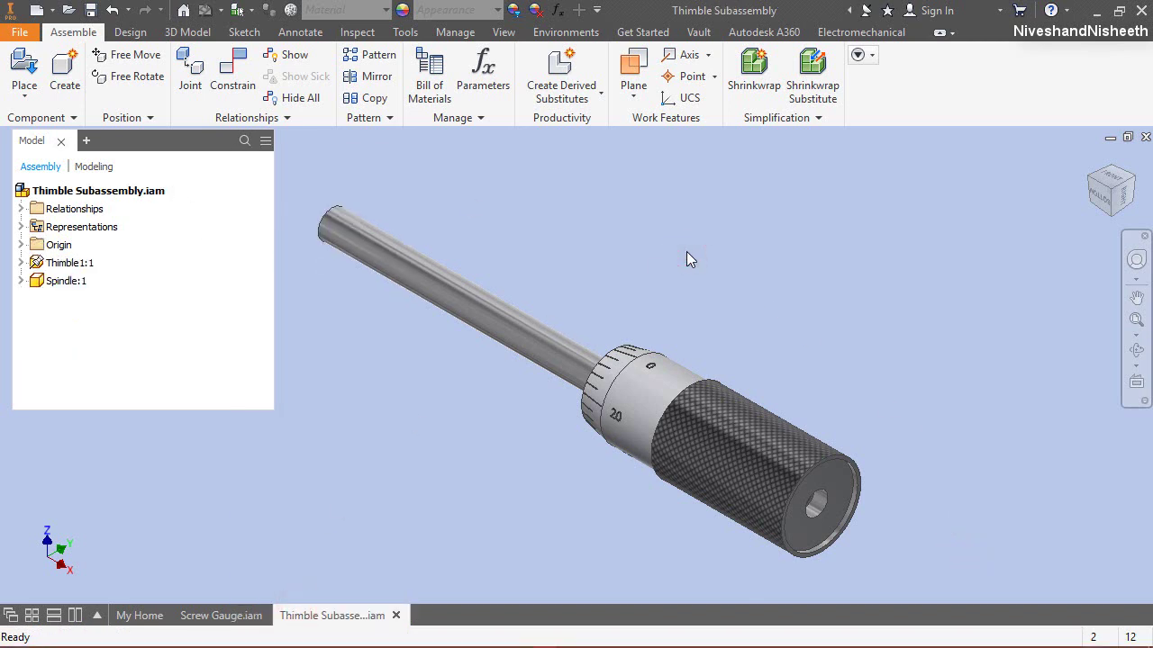
# Step: Place one instance of the Washer2 part in free space beside the knurled end of the thimble
pyautogui.rightClick(677, 206)
pyautogui.click(677, 116)
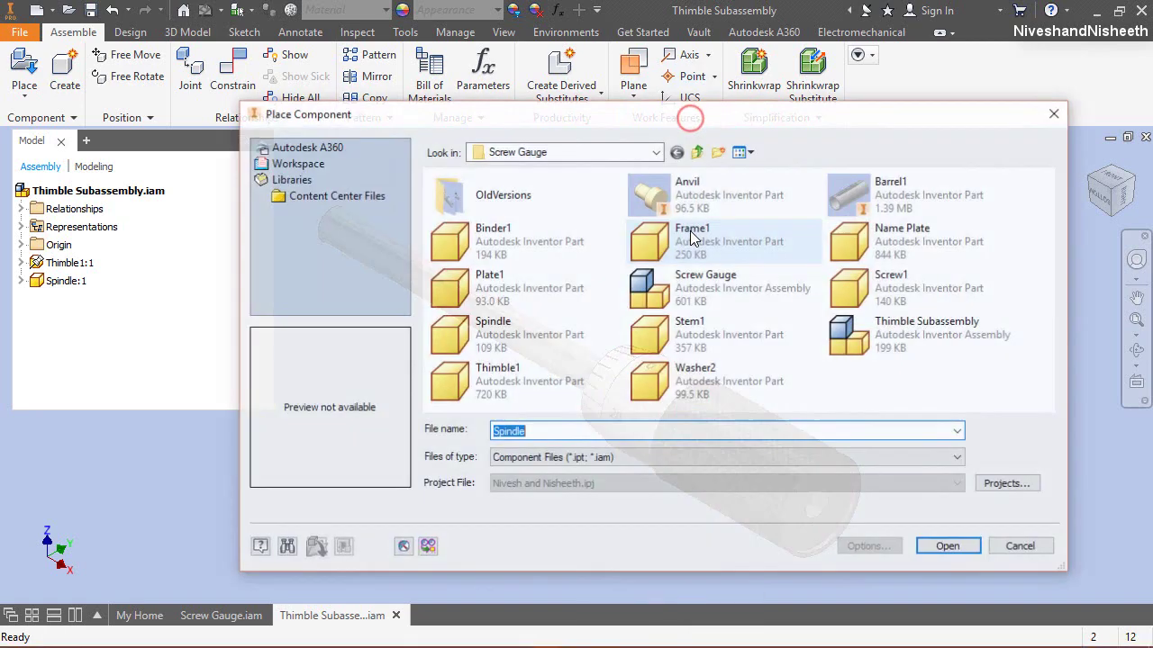
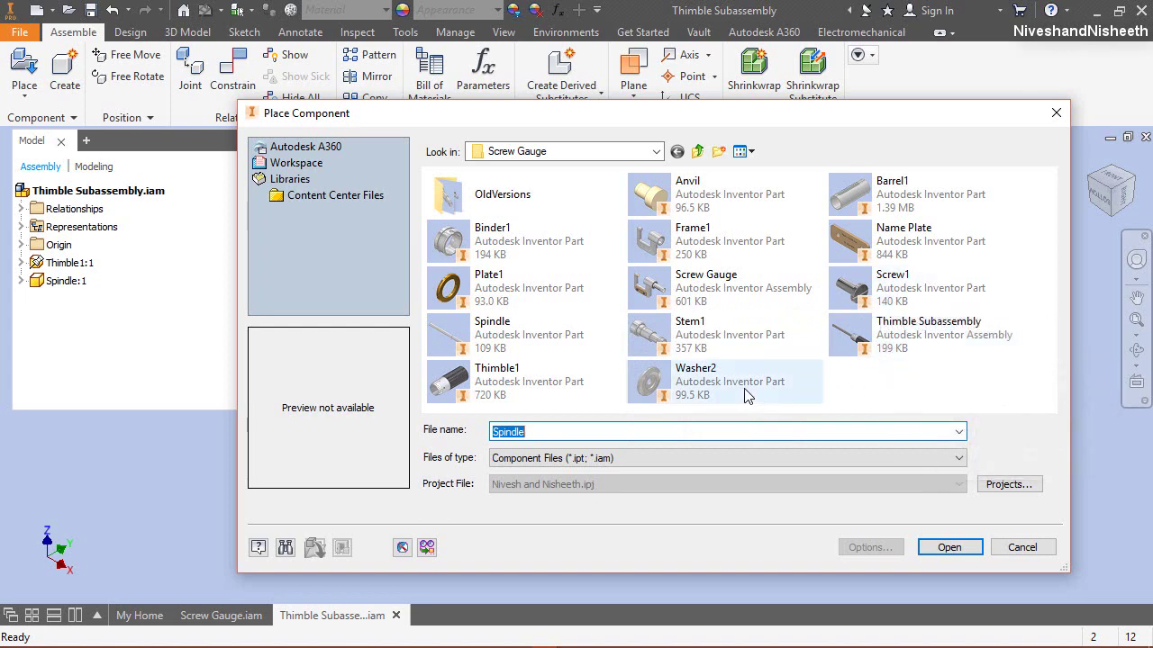
pyautogui.click(719, 385)
pyautogui.doubleClick(719, 385)
pyautogui.click(894, 322)
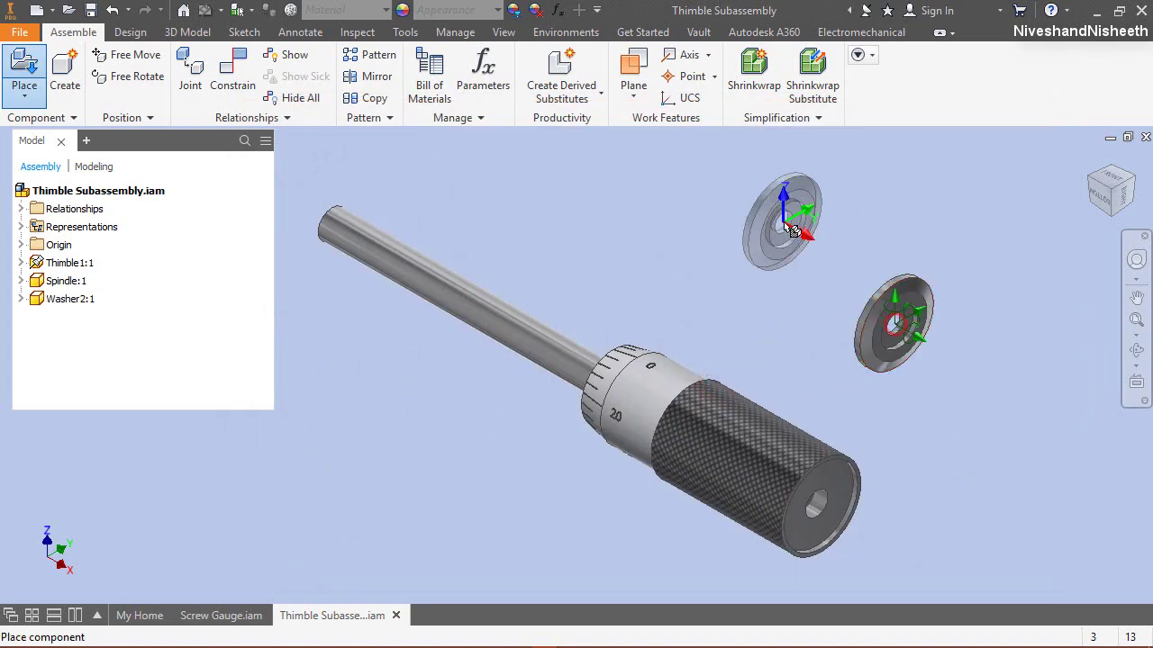
pyautogui.rightClick(792, 230)
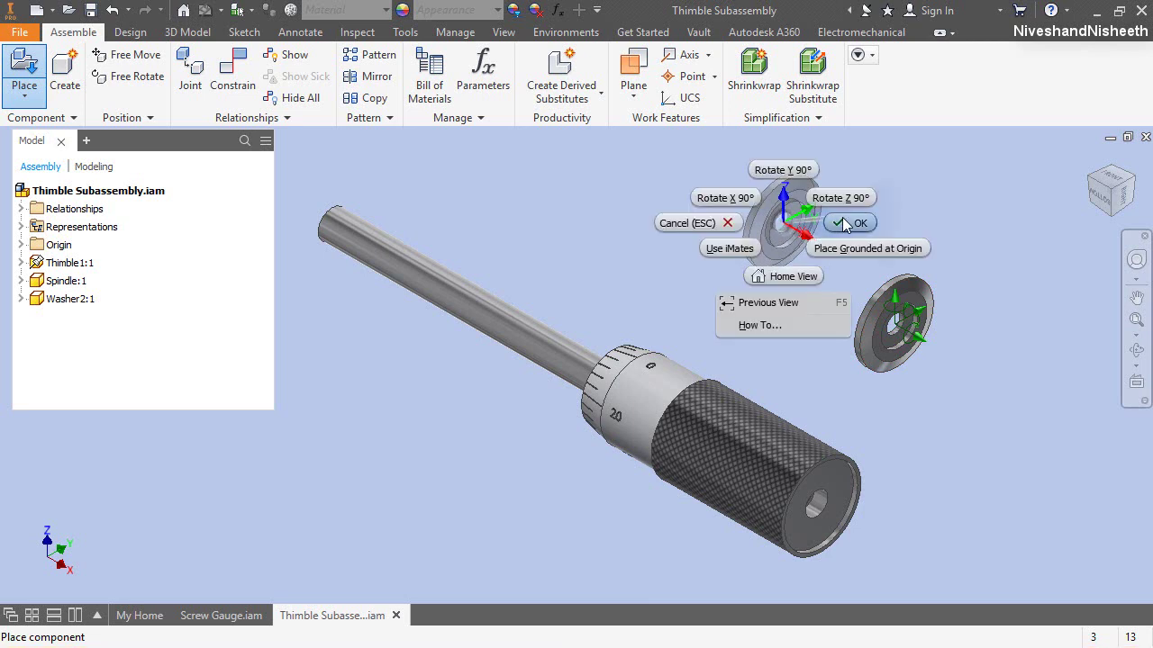
pyautogui.click(844, 219)
# Step: Mate the recessed end face of the thimble with the washer's flat back face at 0 mm offset
pyautogui.rightClick(808, 187)
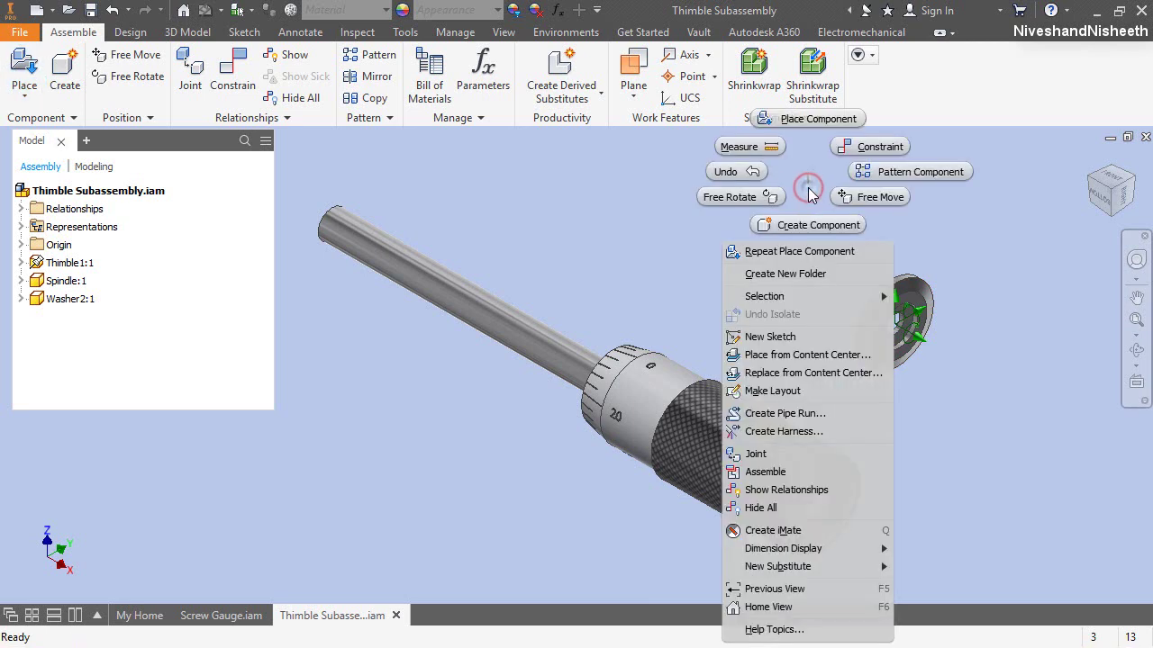
pyautogui.click(851, 146)
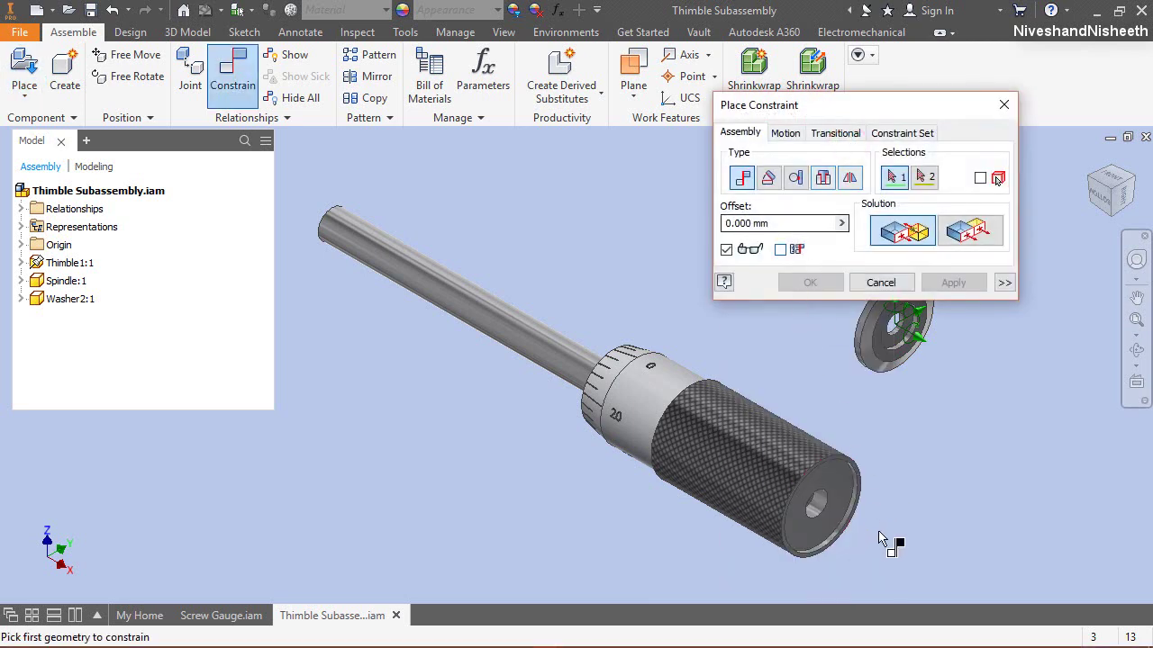
pyautogui.scroll(3, 847, 520)
pyautogui.click(802, 484)
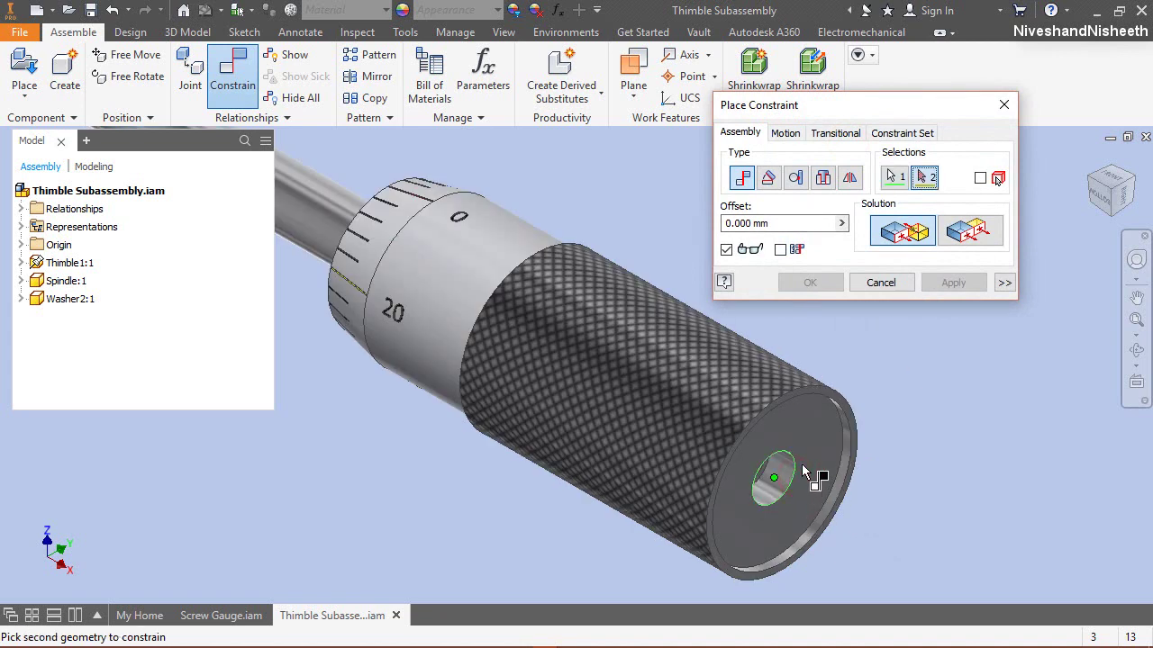
pyautogui.click(894, 177)
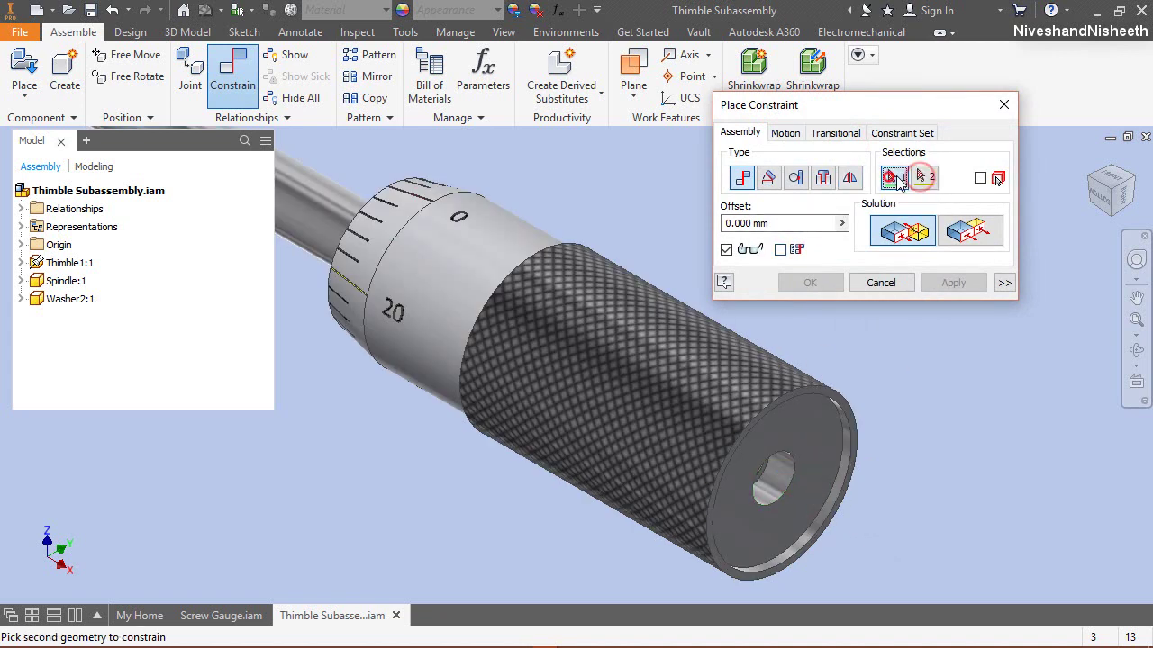
pyautogui.click(820, 458)
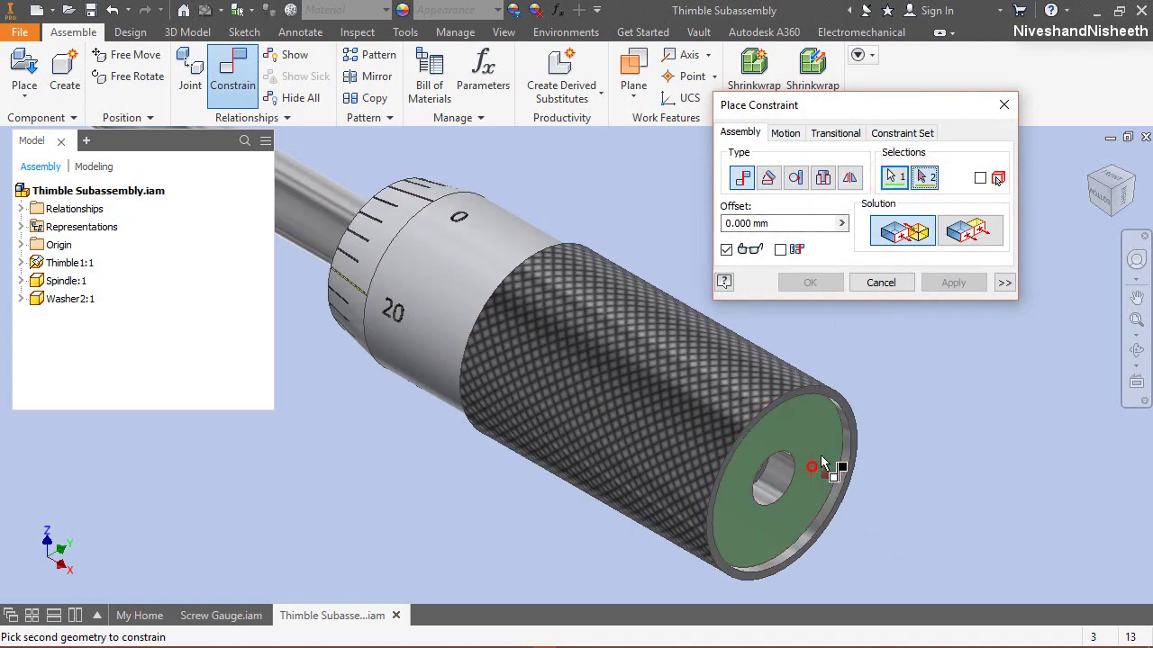
pyautogui.click(1084, 176)
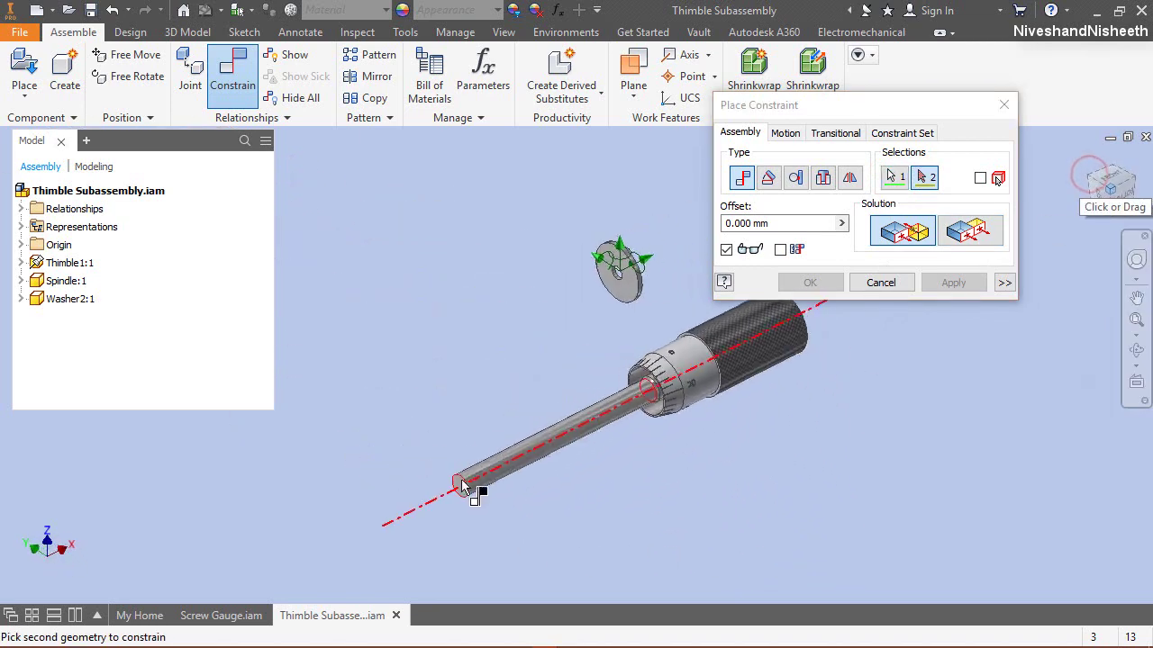
pyautogui.scroll(5, 614, 318)
pyautogui.click(612, 319)
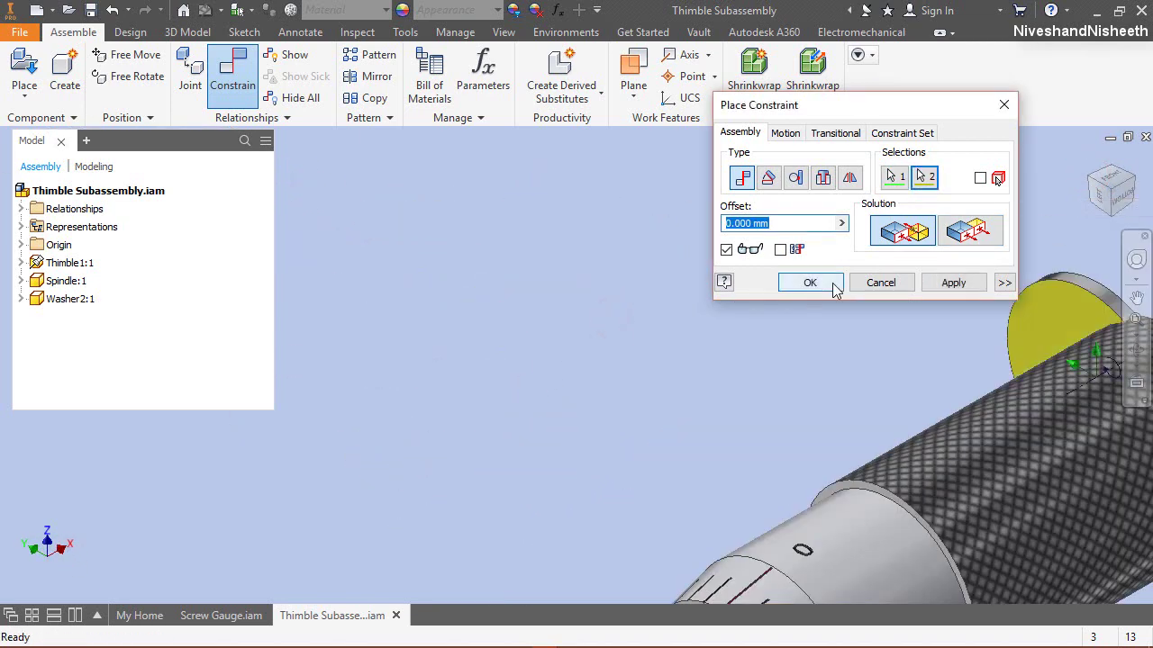
pyautogui.click(954, 281)
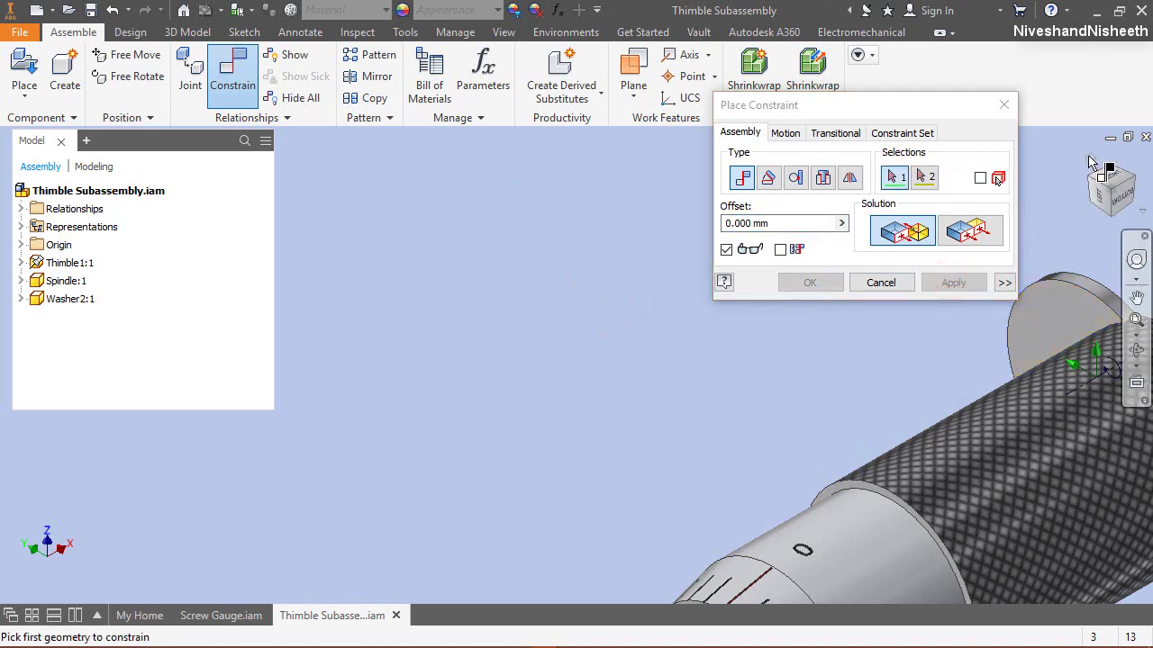
# Step: Mate the axis of the thimble's circular end recess with the washer's axis at 0 mm offset
pyautogui.click(1095, 160)
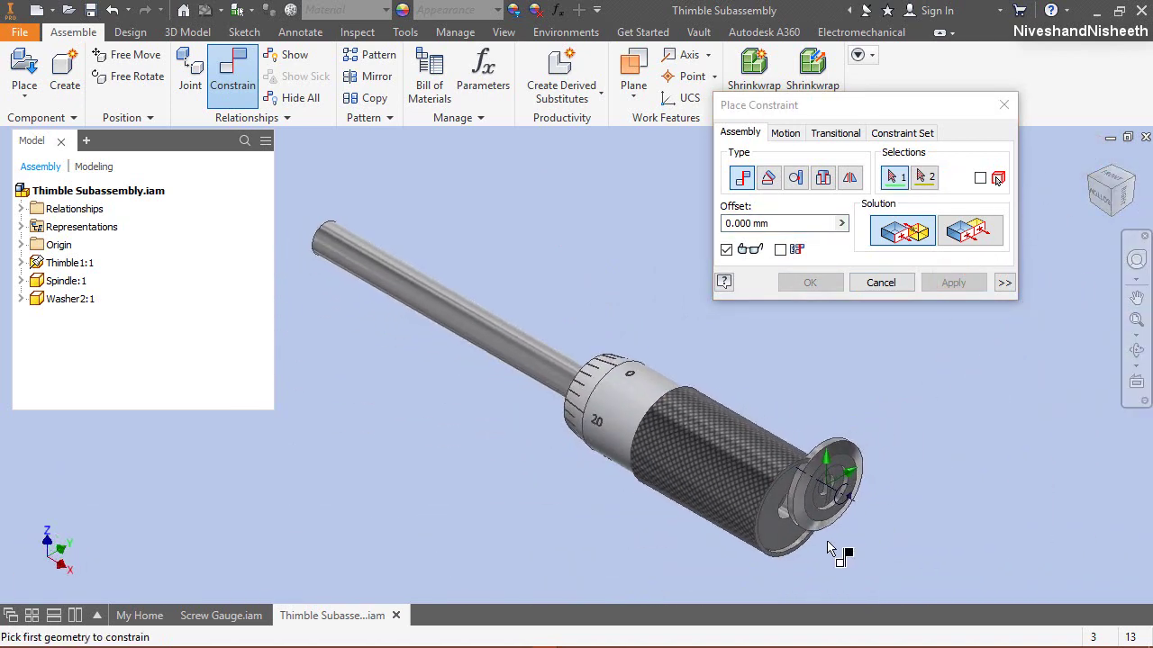
pyautogui.scroll(5, 833, 531)
pyautogui.scroll(3, 716, 504)
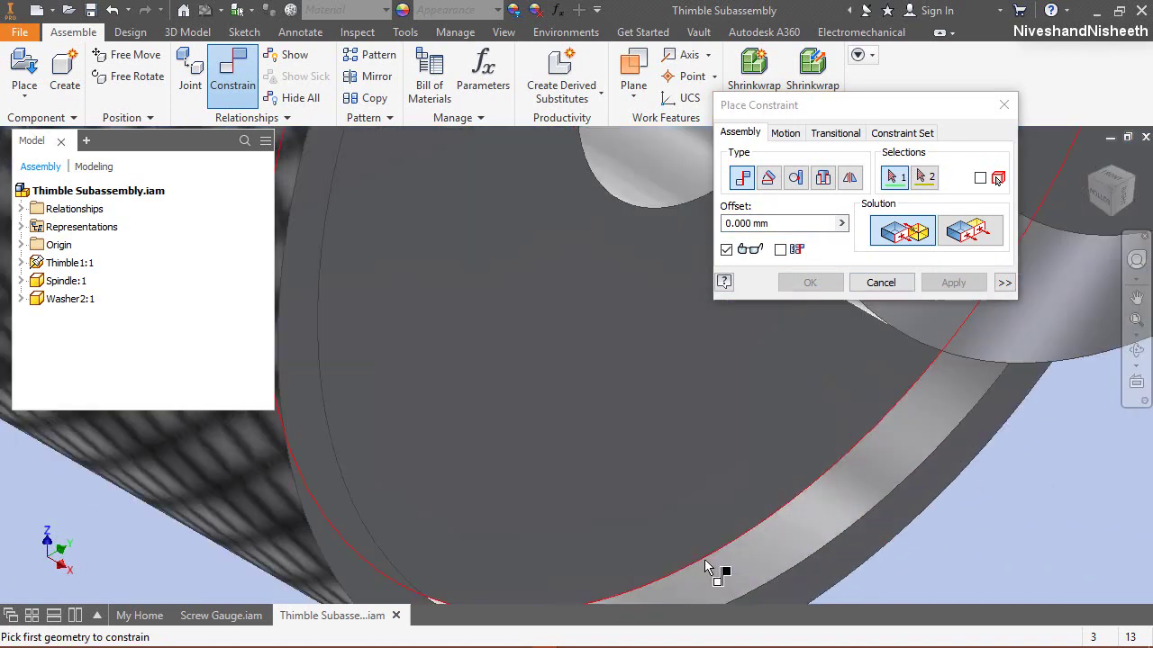
pyautogui.click(674, 574)
pyautogui.scroll(-4, 671, 573)
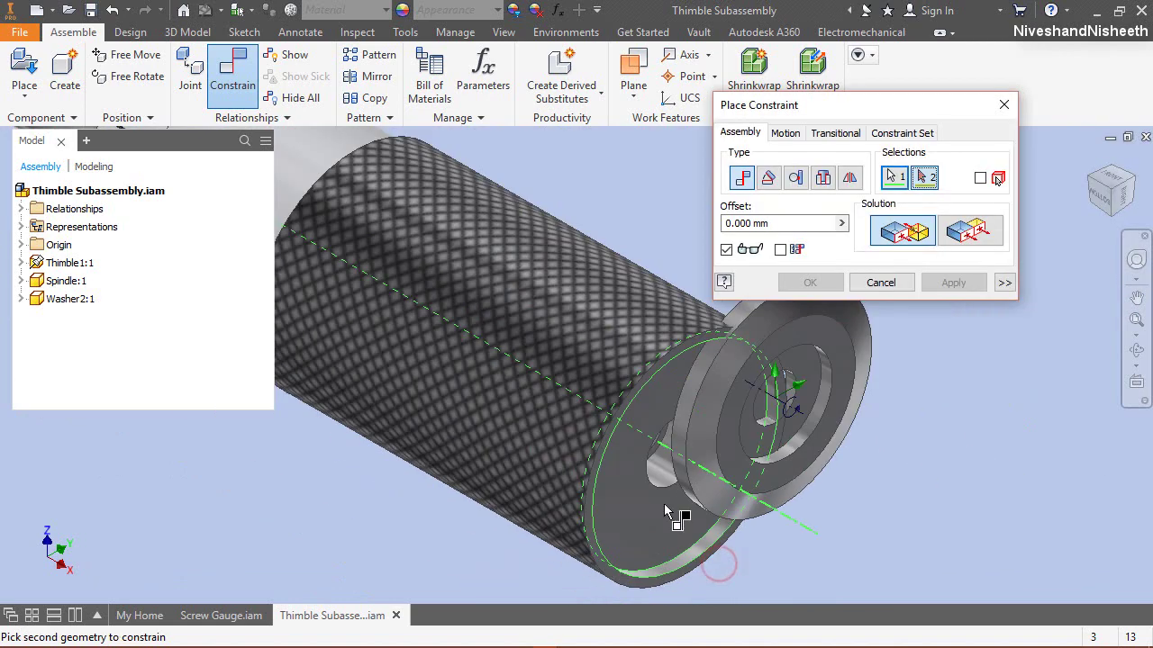
pyautogui.click(690, 397)
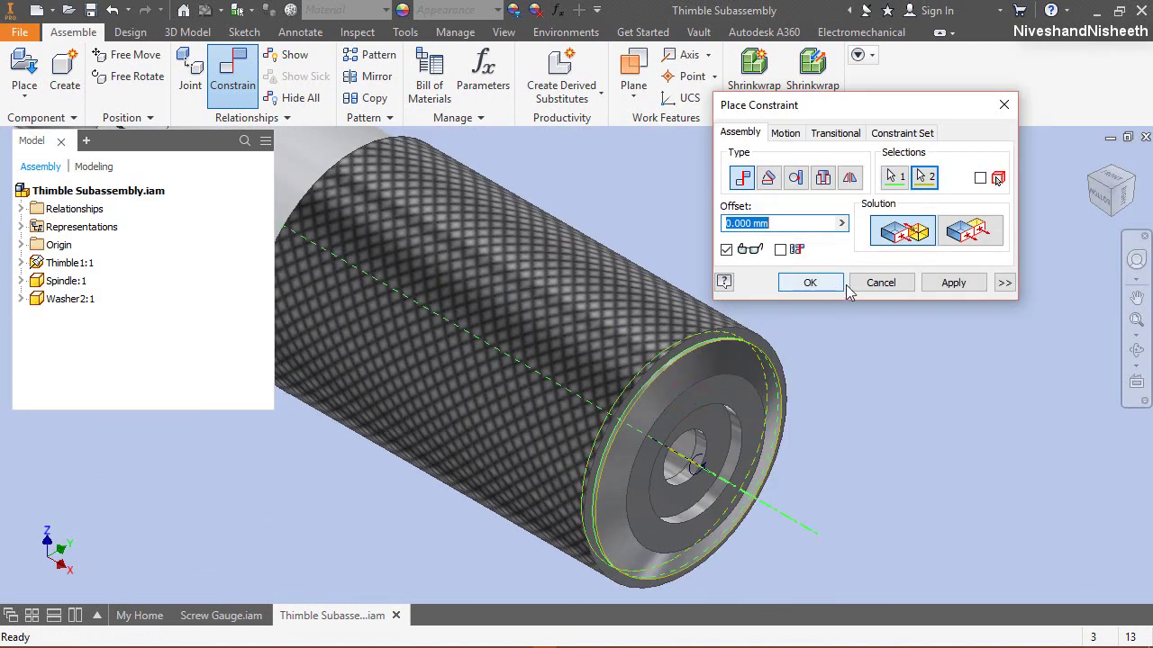
pyautogui.click(953, 282)
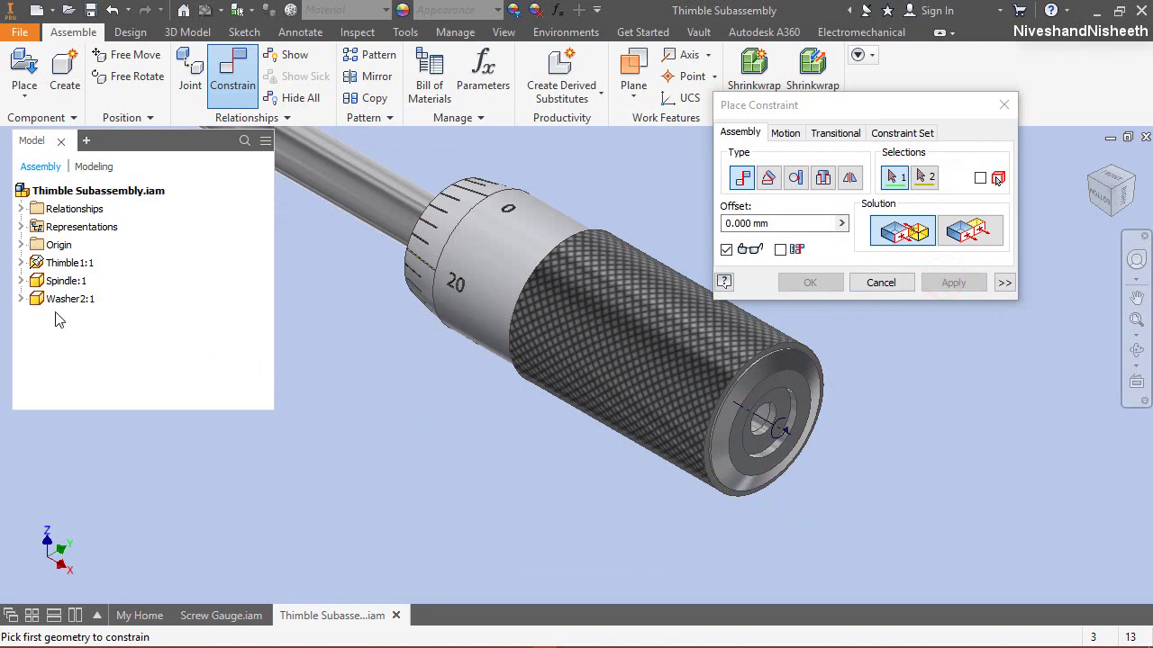
# Step: Mate the washer's XZ origin plane with the spindle's XZ origin plane at 0 mm offset and finish constraining
pyautogui.click(21, 299)
pyautogui.click(36, 316)
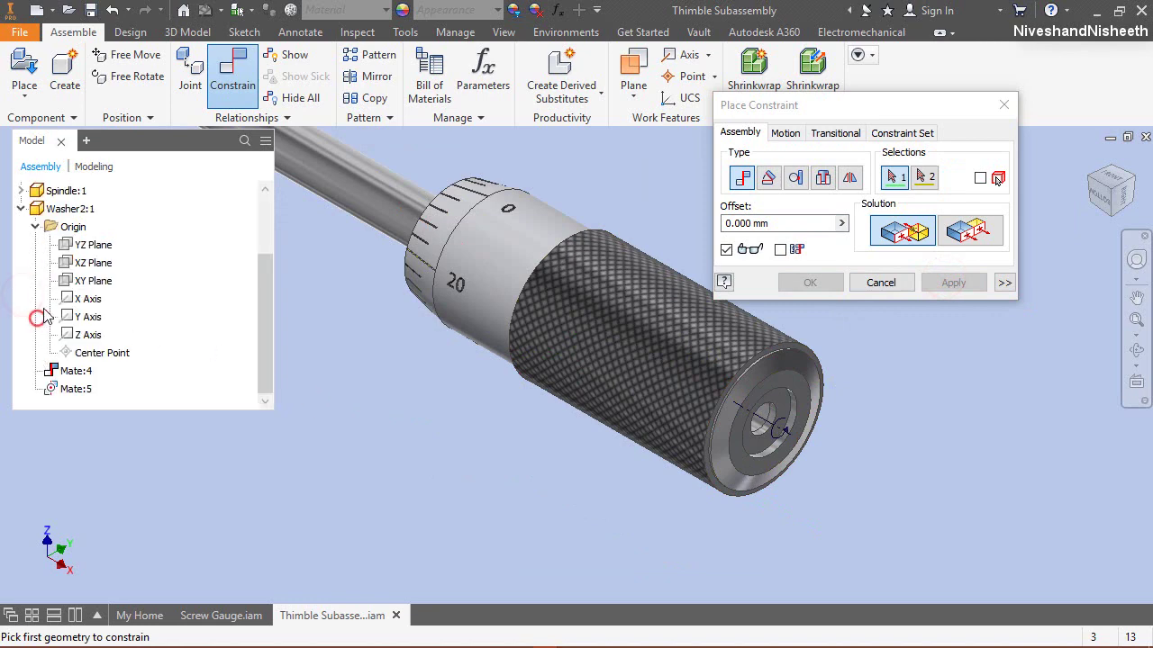
pyautogui.click(98, 263)
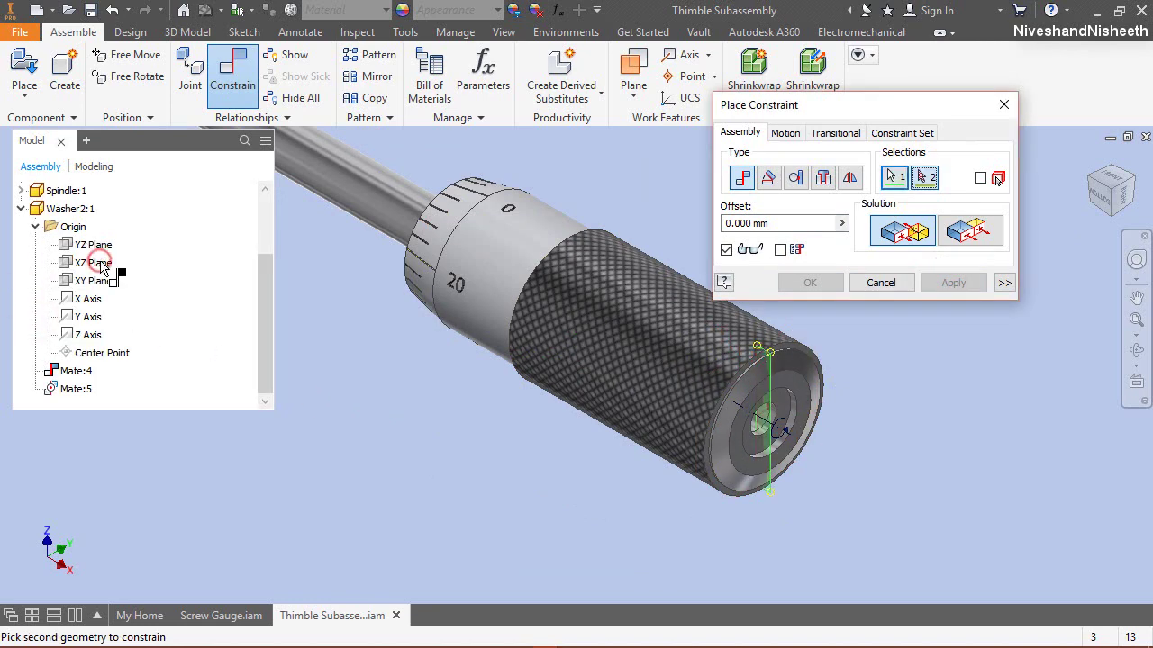
pyautogui.click(21, 191)
pyautogui.click(36, 209)
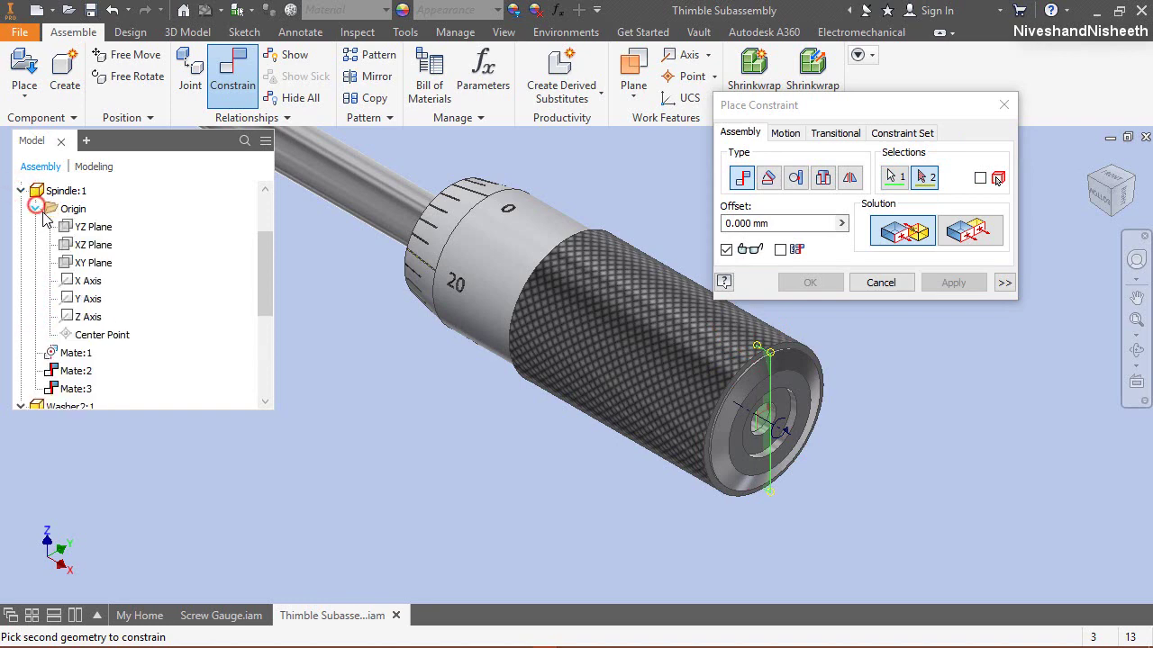
pyautogui.click(93, 245)
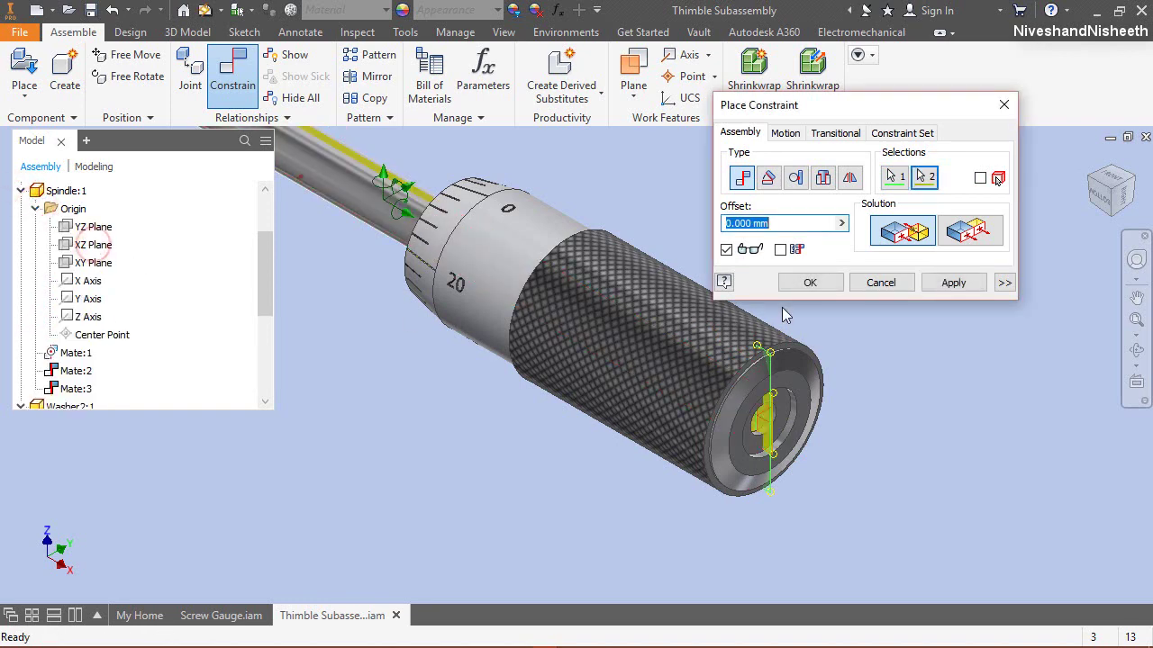
pyautogui.click(809, 281)
# Step: Place one instance of the Screw1 part beside the washer end of the thimble and collapse the model tree
pyautogui.rightClick(831, 220)
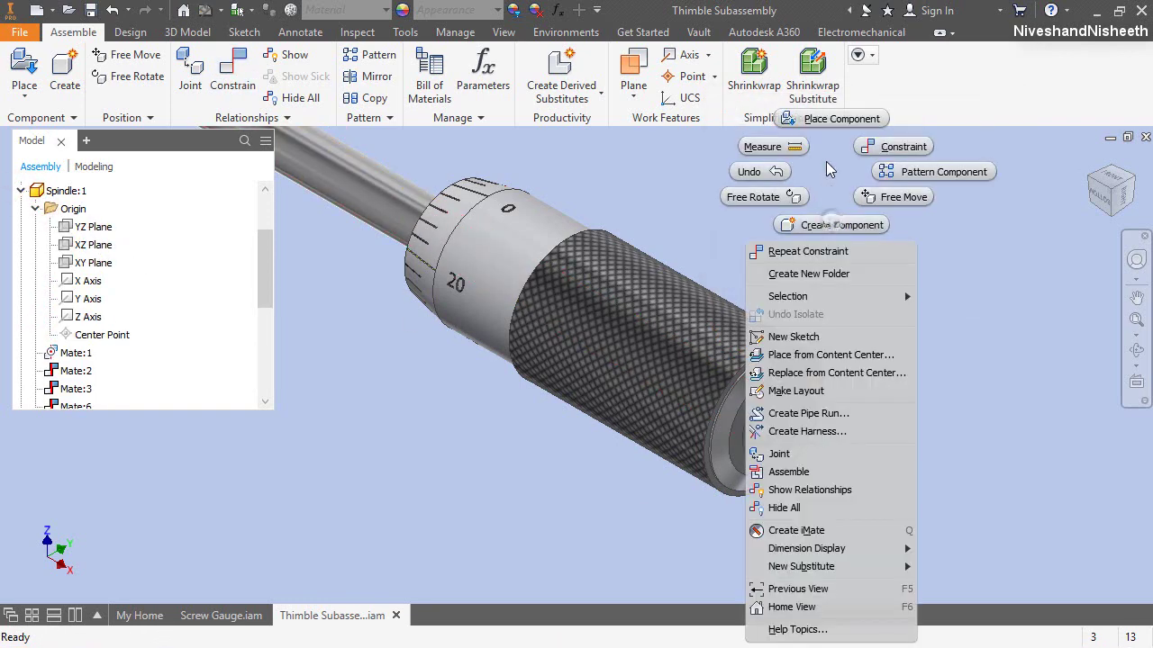
pyautogui.click(823, 121)
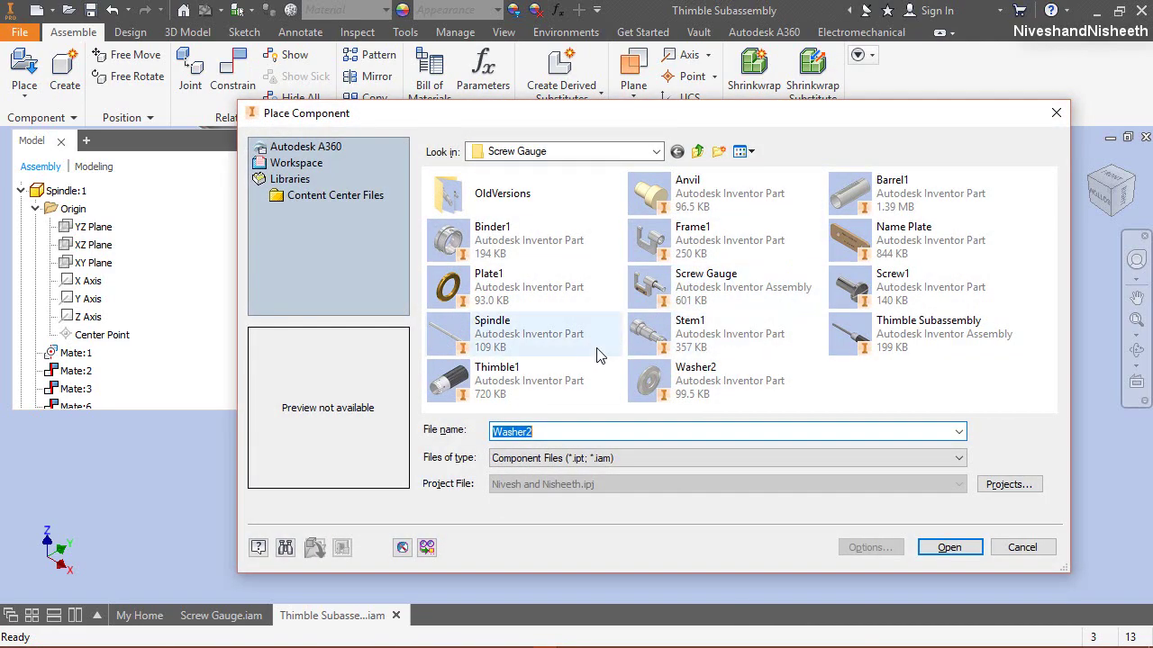
pyautogui.doubleClick(888, 288)
pyautogui.click(918, 329)
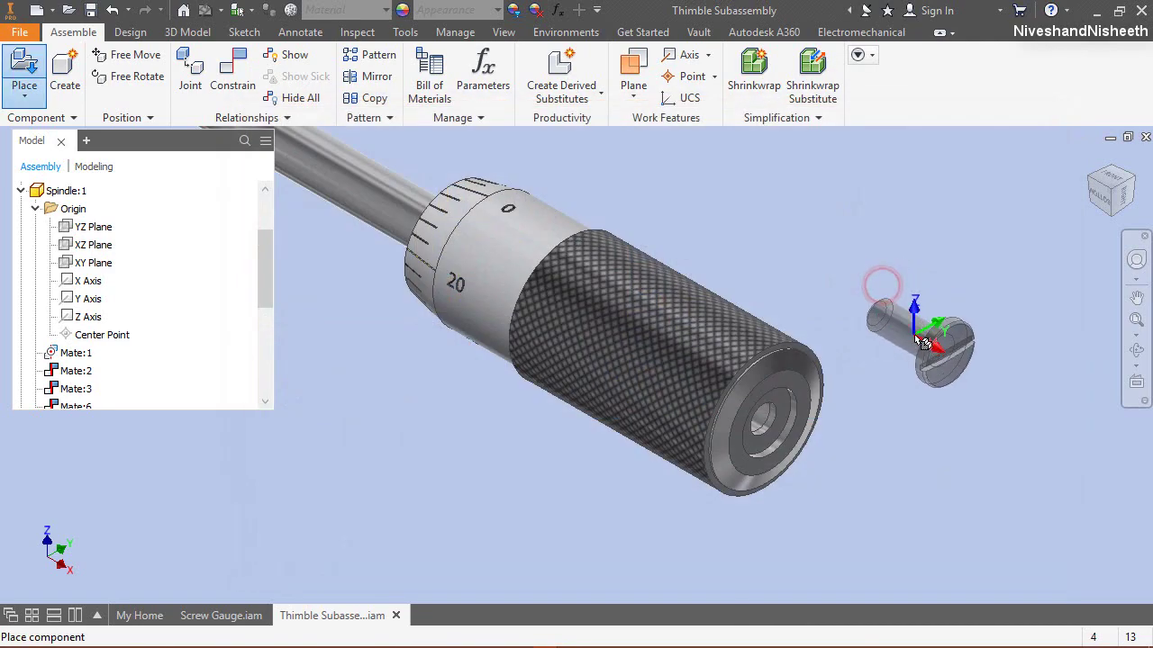
pyautogui.rightClick(788, 266)
pyautogui.click(848, 257)
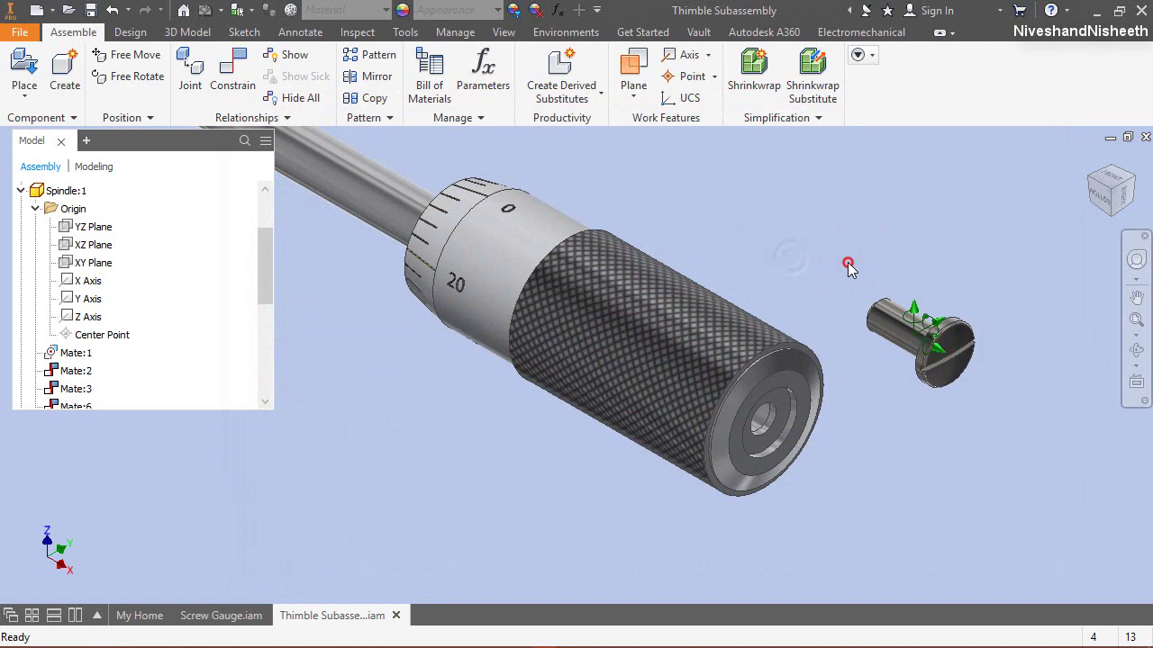
pyautogui.click(774, 229)
pyautogui.rightClick(187, 240)
pyautogui.click(234, 606)
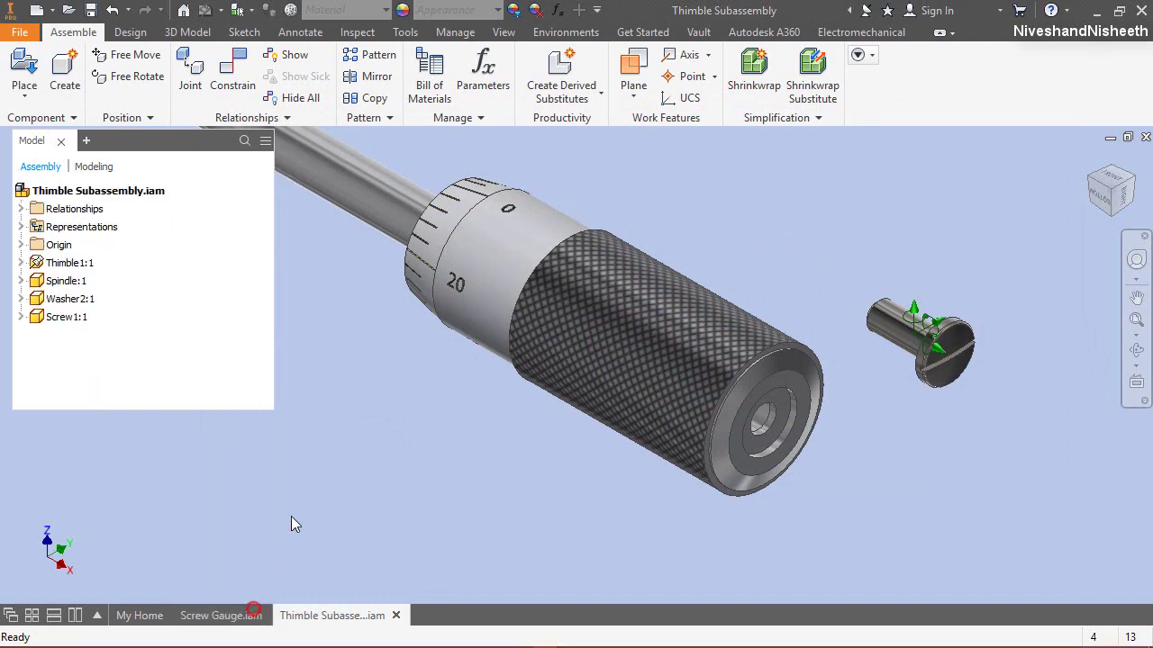
# Step: Insert the screw into the small central hole at the washer end, matching the shank edge under its head to the hole edge at 0 mm offset, opposed
pyautogui.rightClick(818, 233)
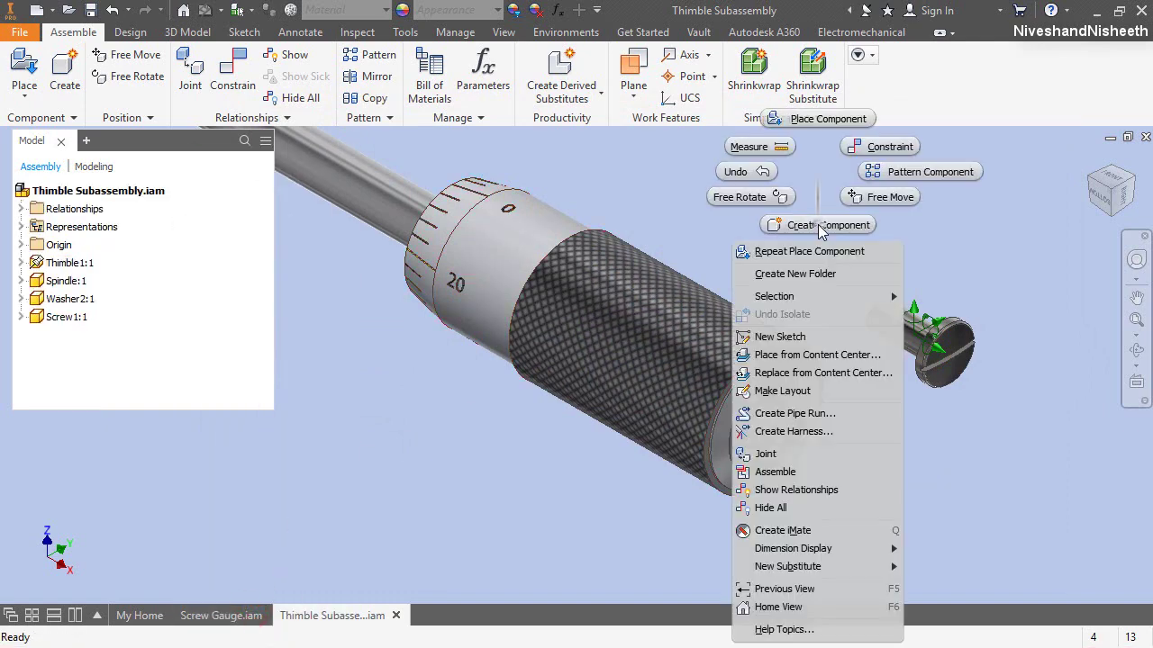
pyautogui.click(846, 144)
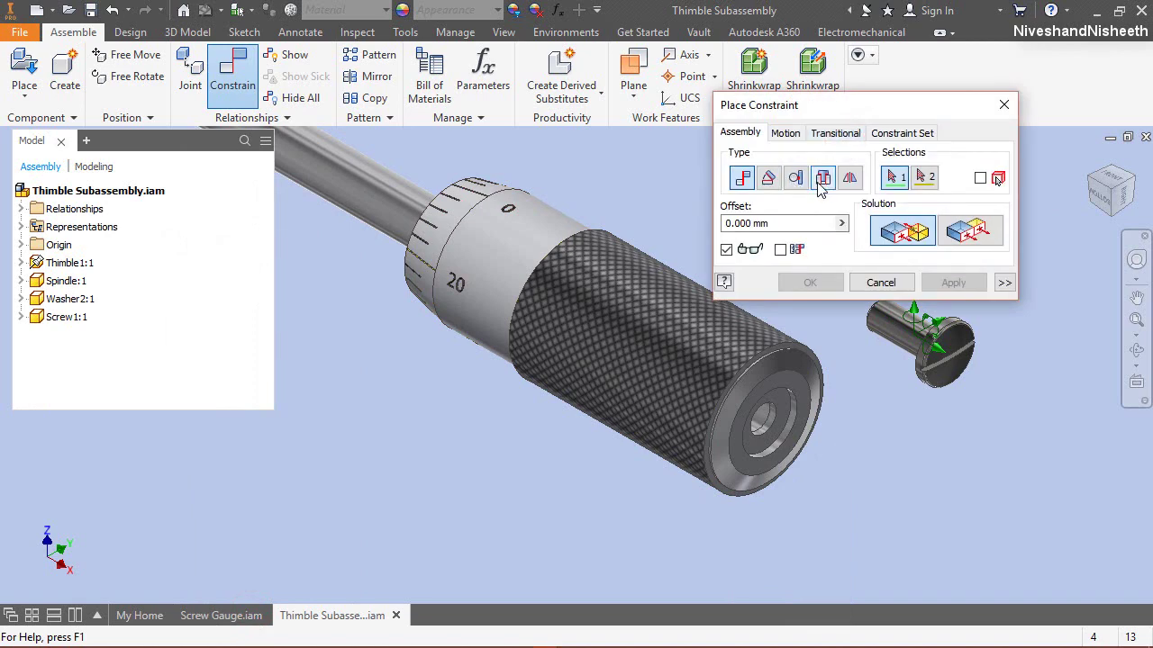
pyautogui.click(821, 180)
pyautogui.scroll(5, 775, 432)
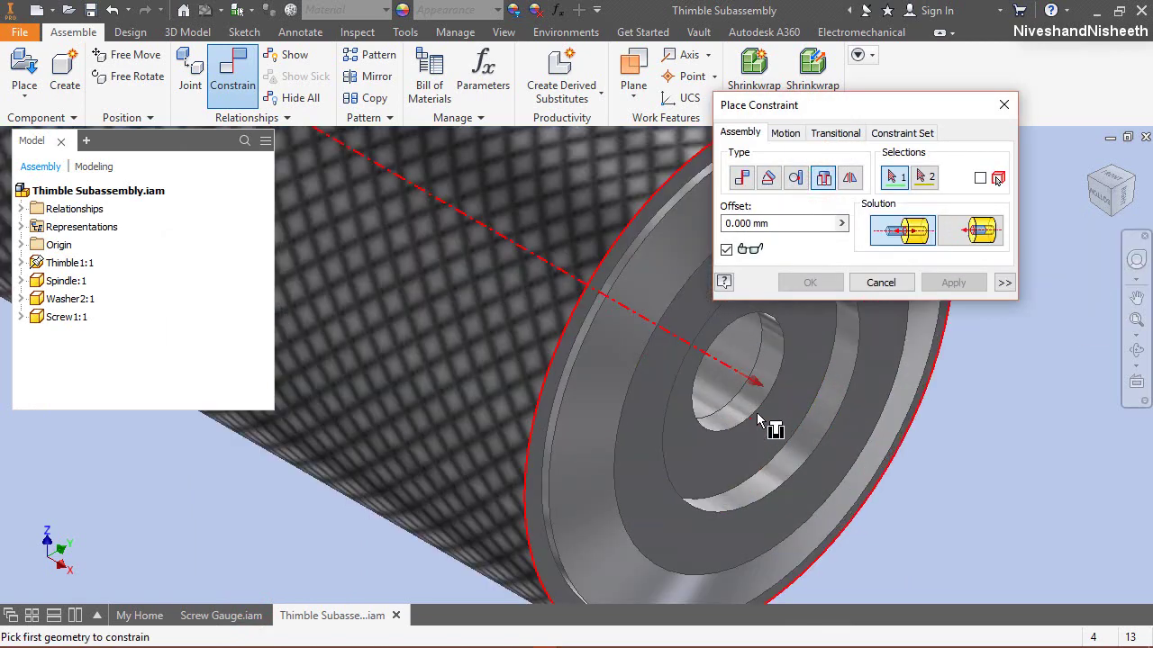
pyautogui.click(756, 417)
pyautogui.scroll(-5, 757, 417)
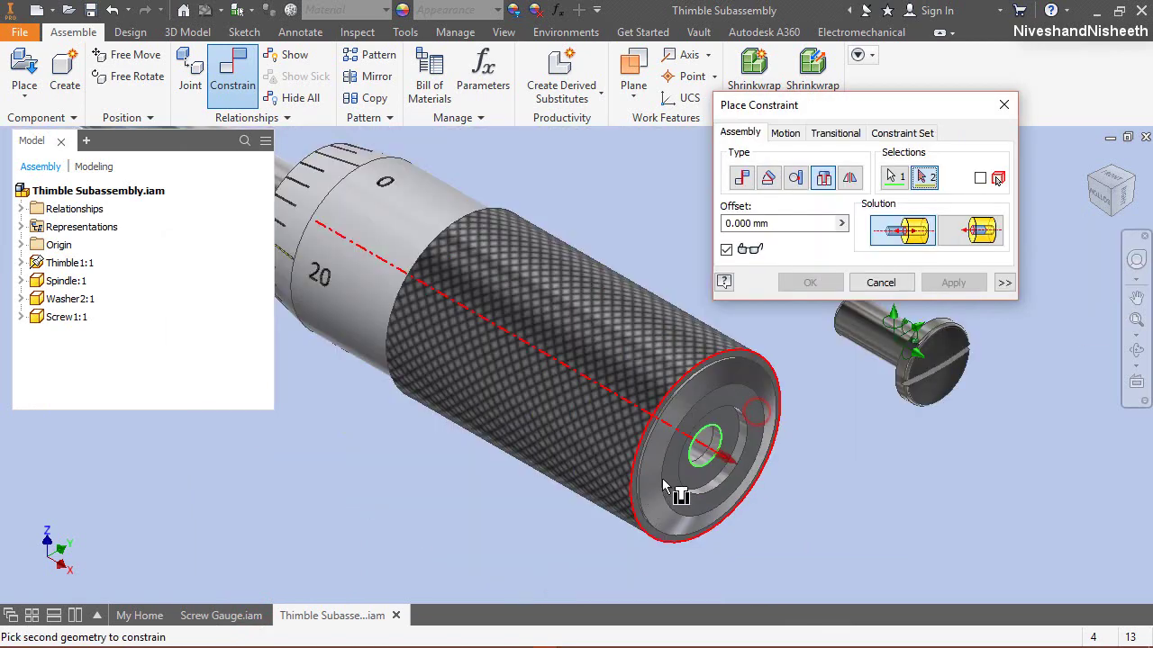
pyautogui.click(1087, 177)
pyautogui.scroll(5, 505, 355)
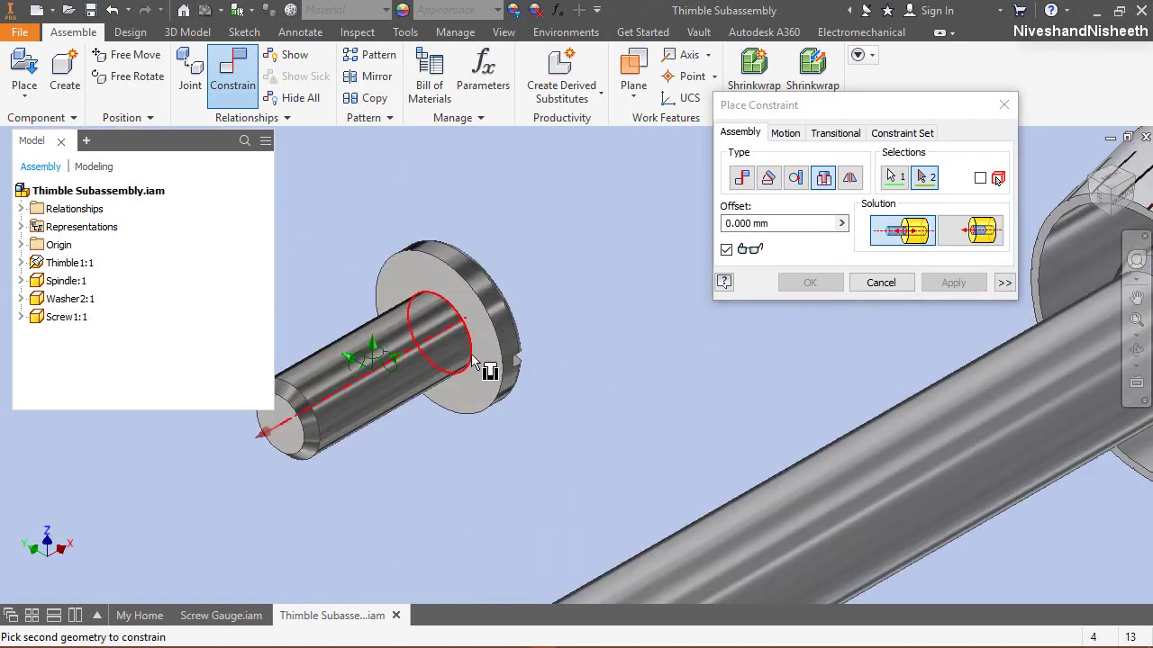
pyautogui.click(471, 354)
pyautogui.click(819, 289)
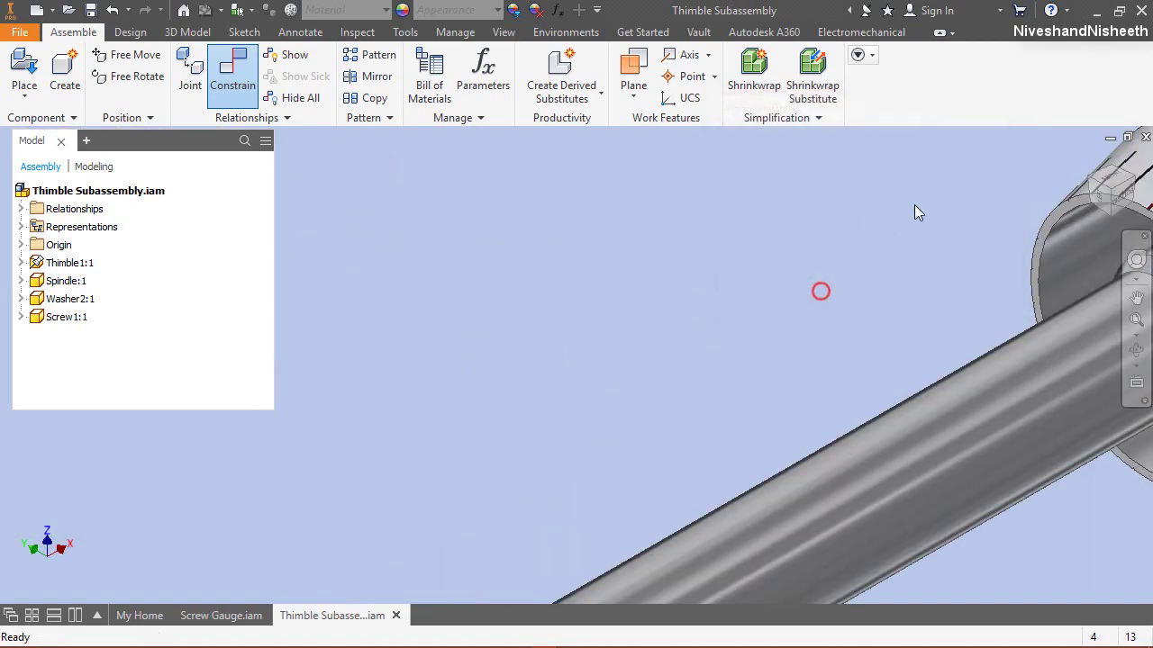
# Step: Check the seated screw at the thimble's end by trying to move it, and view the whole subassembly
pyautogui.click(1087, 167)
pyautogui.scroll(5, 814, 541)
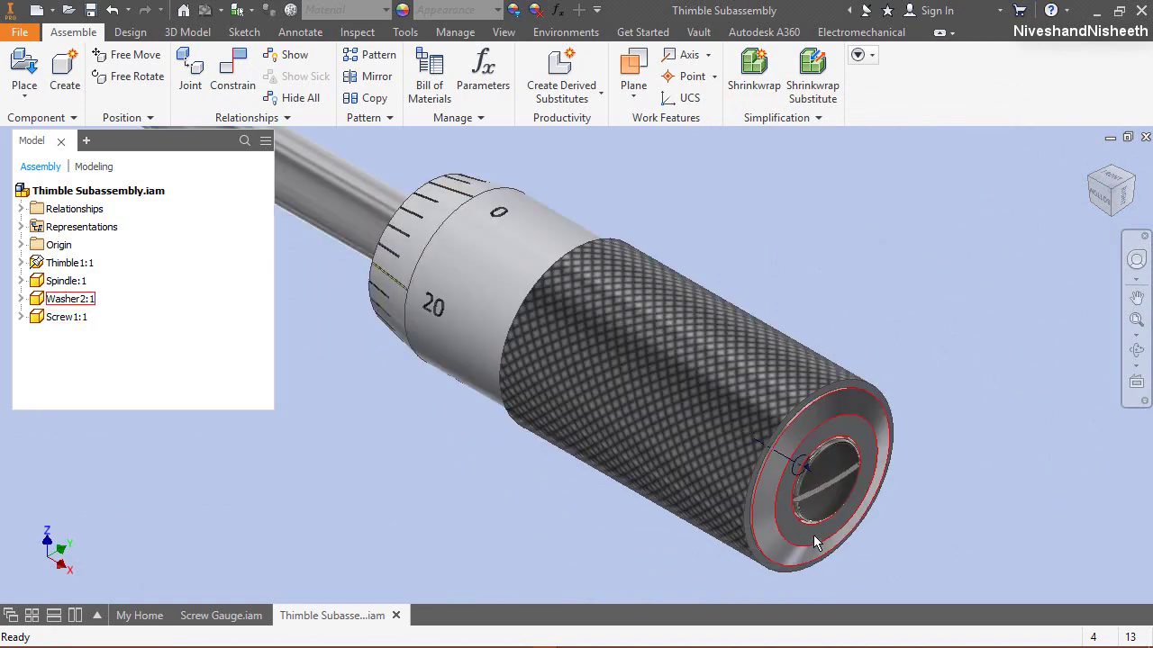
pyautogui.scroll(-5, 817, 543)
pyautogui.click(869, 486)
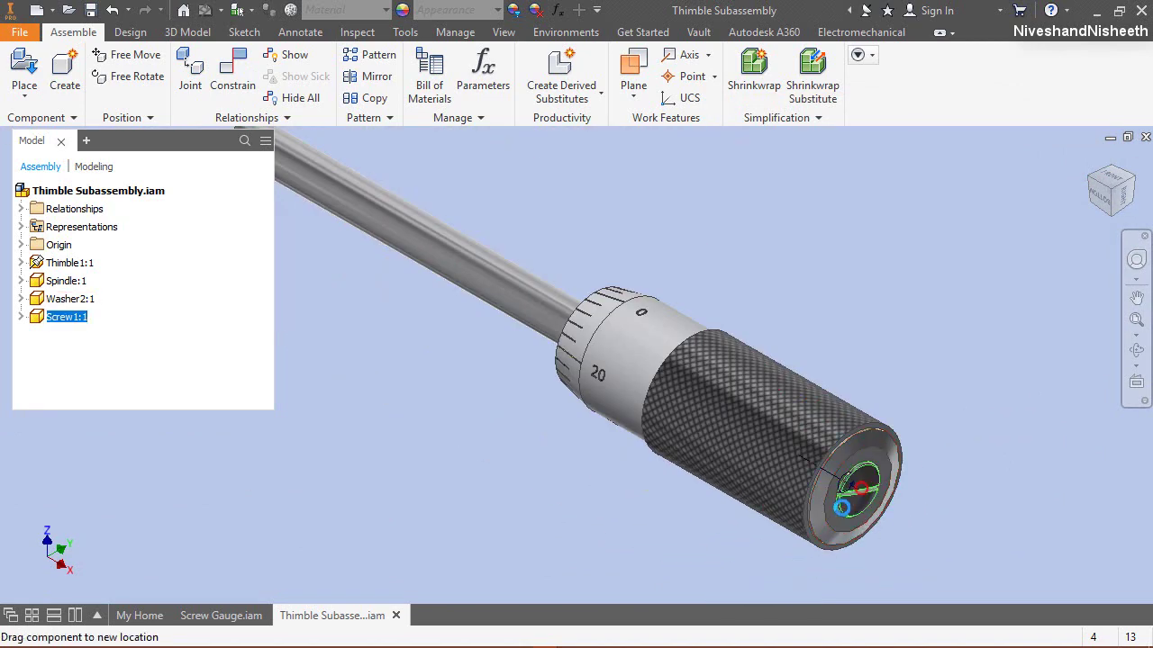
pyautogui.click(784, 246)
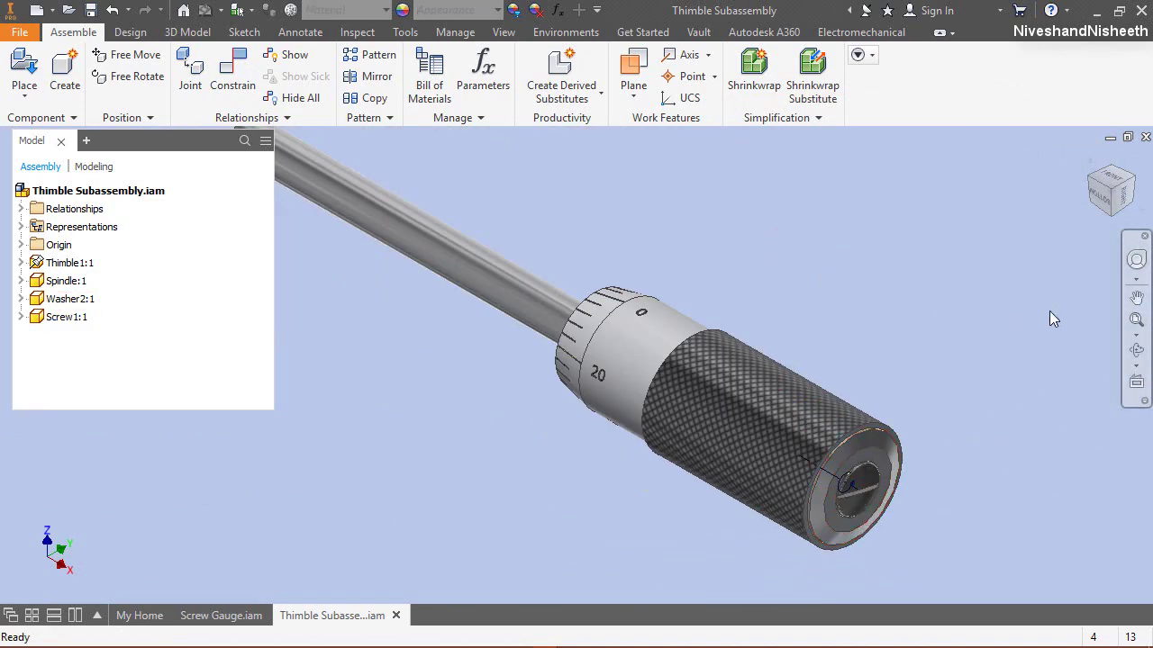
pyautogui.click(1136, 319)
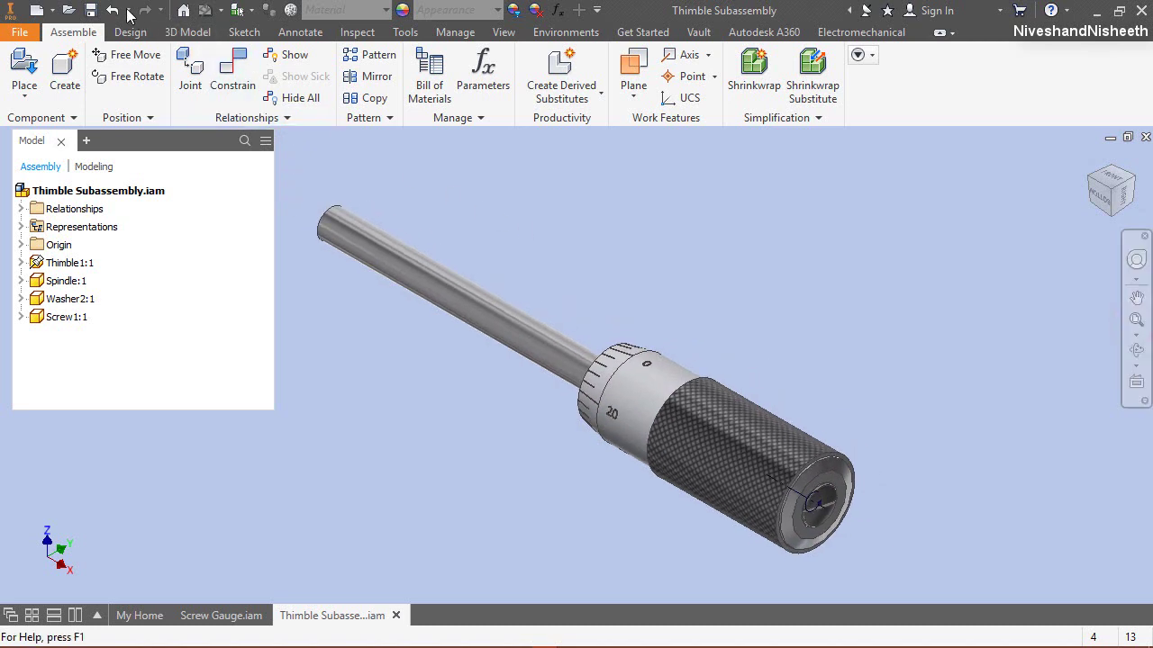